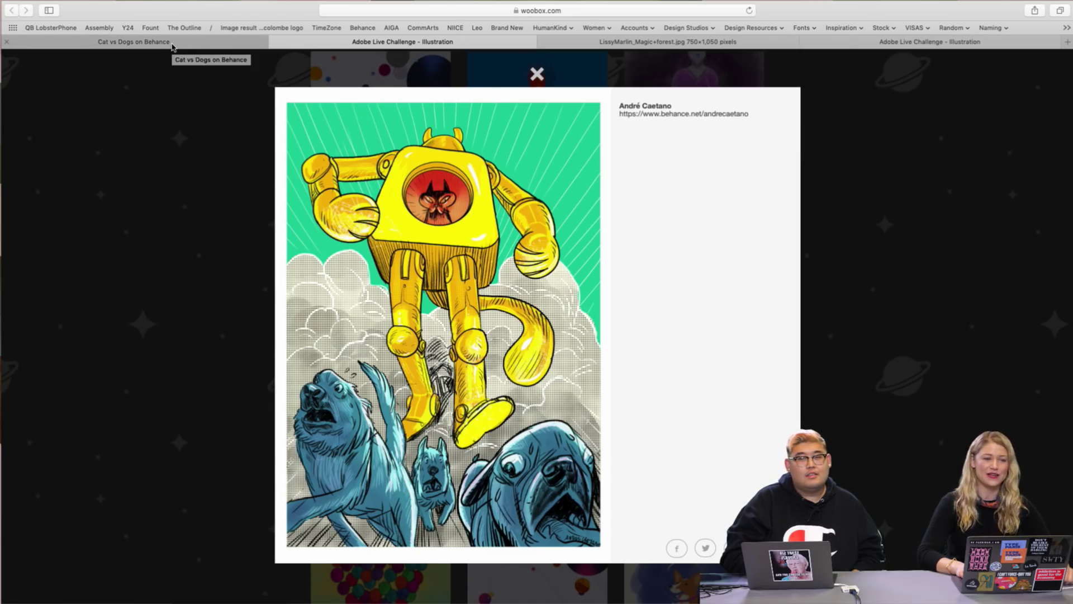
Open the Cat vs Dogs project on Behance and examine its final illustration, inspiration image, description and first pink sketches.
{"action": "left_click", "coordinate": [172, 43]}
{"action": "scroll", "coordinate": [812, 162], "scroll_direction": "up", "scroll_amount": 5}
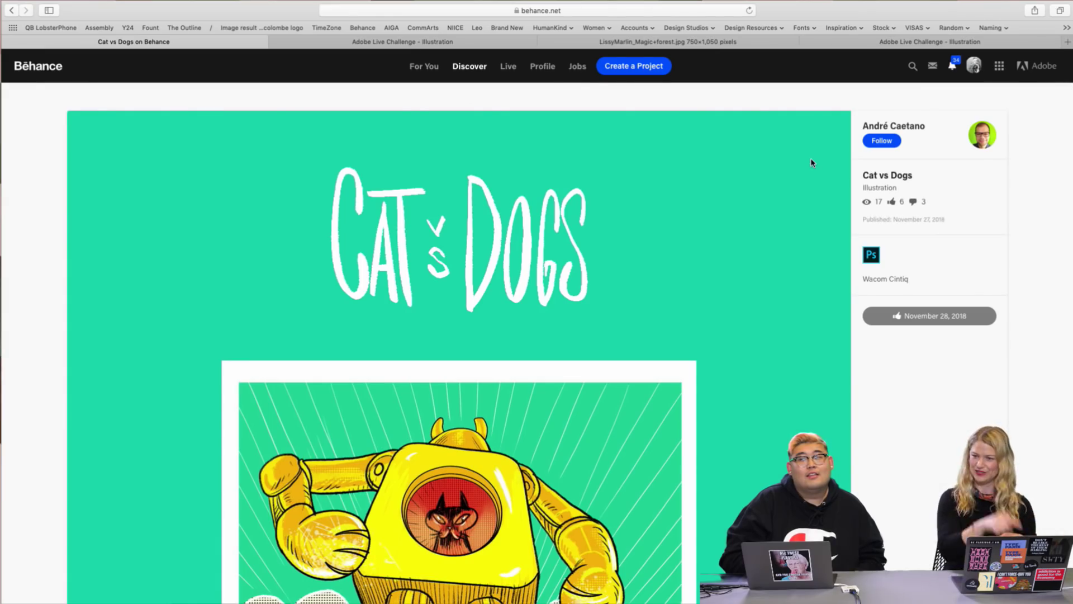
{"action": "scroll", "coordinate": [812, 163], "scroll_direction": "down", "scroll_amount": 4}
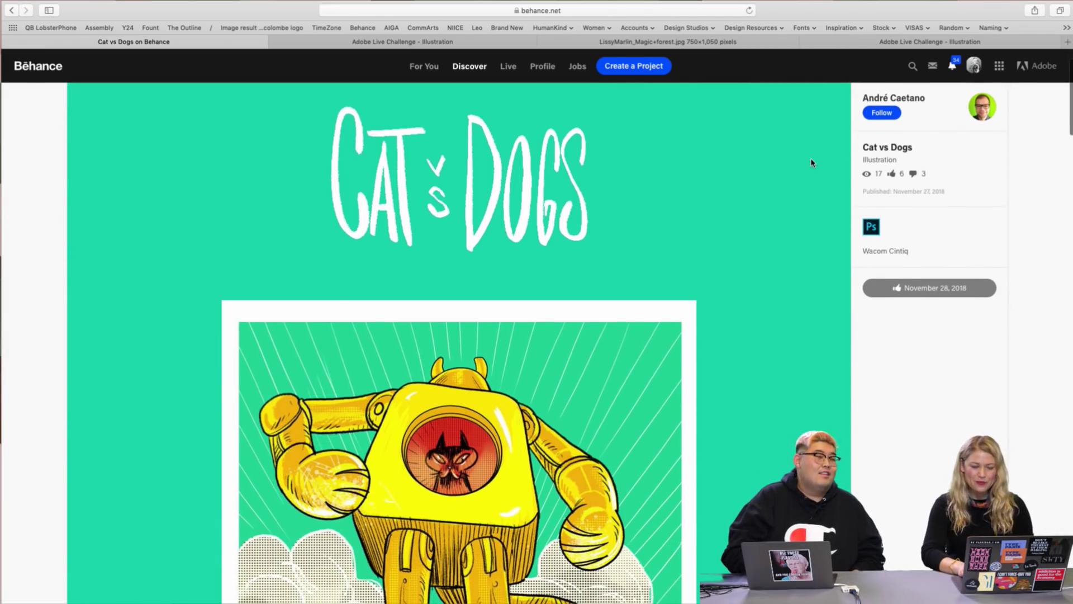
{"action": "scroll", "coordinate": [812, 162], "scroll_direction": "down", "scroll_amount": 3}
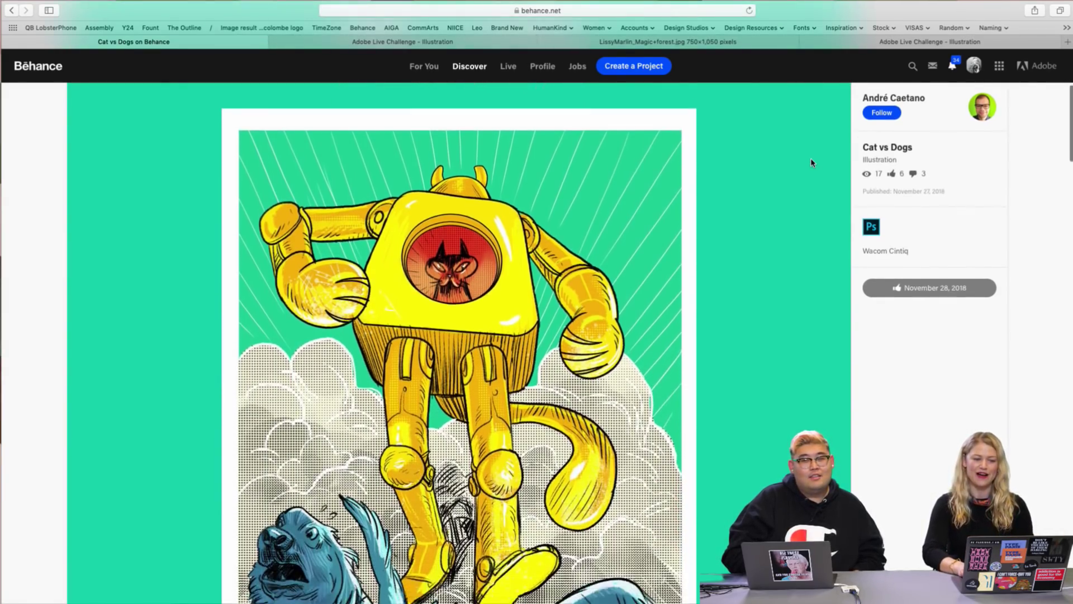
{"action": "scroll", "coordinate": [812, 163], "scroll_direction": "down", "scroll_amount": 2}
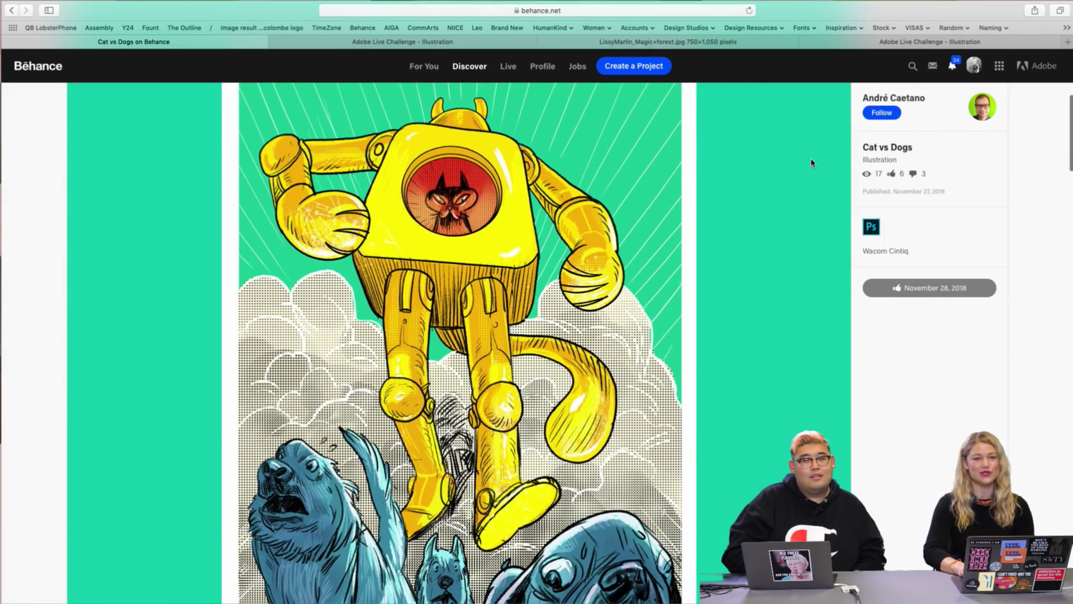
{"action": "scroll", "coordinate": [813, 163], "scroll_direction": "down", "scroll_amount": 7}
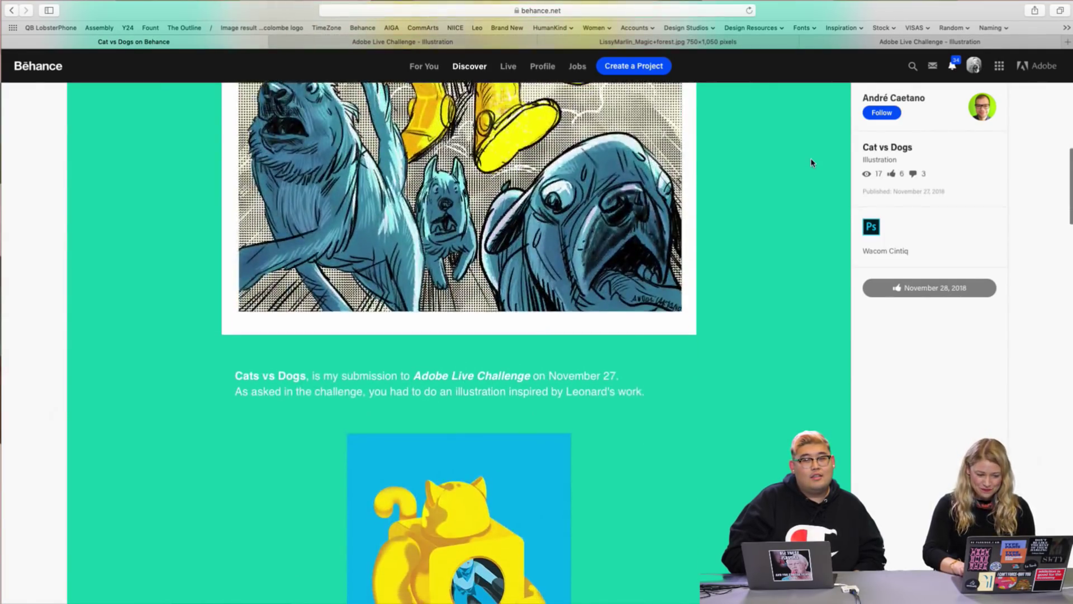
{"action": "scroll", "coordinate": [812, 163], "scroll_direction": "down", "scroll_amount": 5}
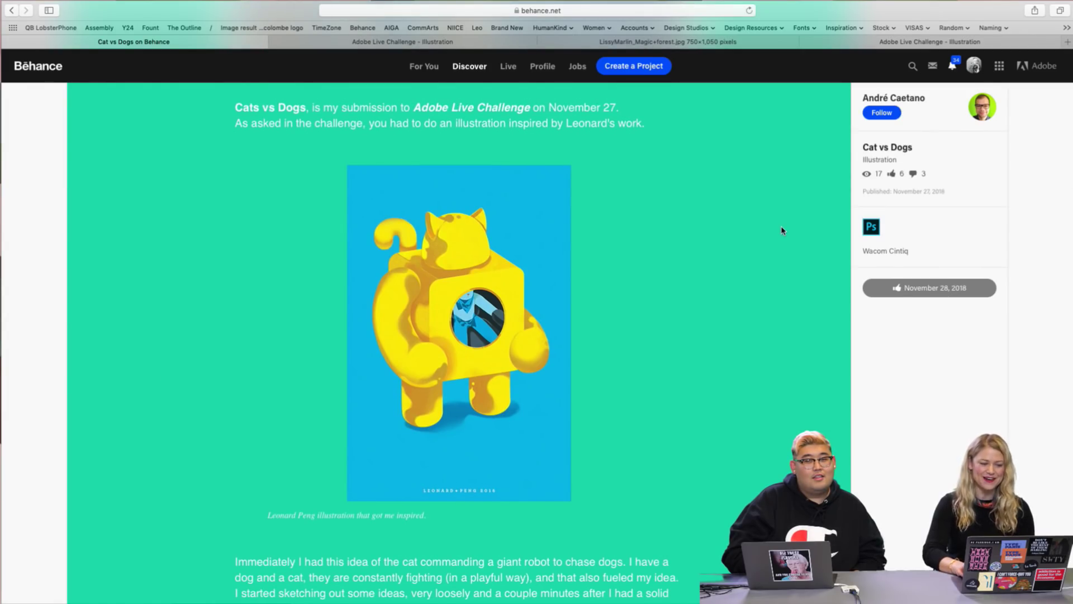
{"action": "scroll", "coordinate": [783, 230], "scroll_direction": "down", "scroll_amount": 3}
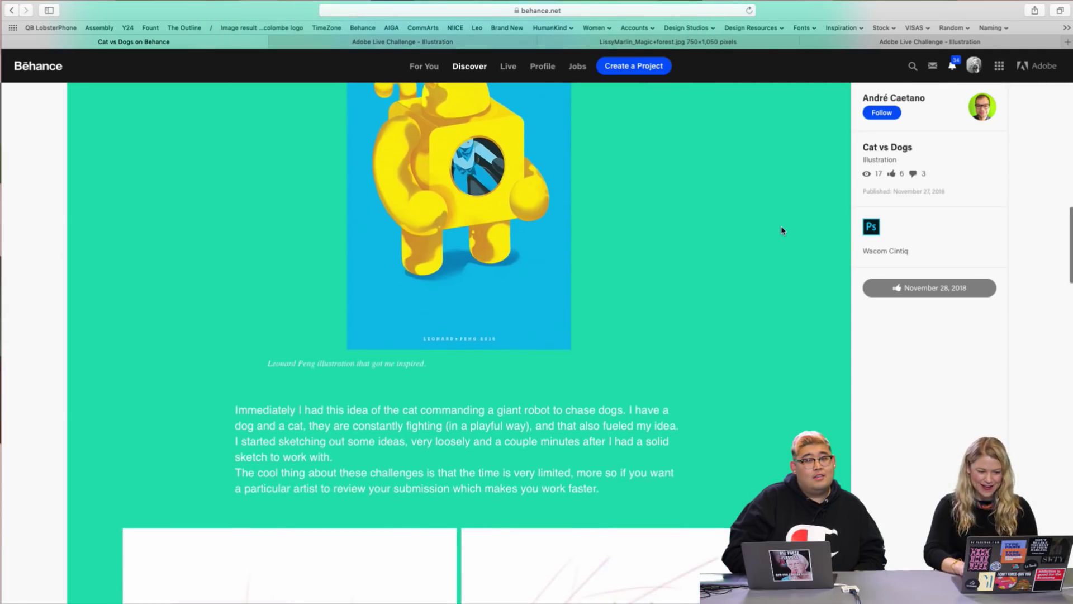
{"action": "scroll", "coordinate": [782, 230], "scroll_direction": "down", "scroll_amount": 8}
{"action": "scroll", "coordinate": [782, 230], "scroll_direction": "down", "scroll_amount": 1}
{"action": "scroll", "coordinate": [783, 228], "scroll_direction": "down", "scroll_amount": 2}
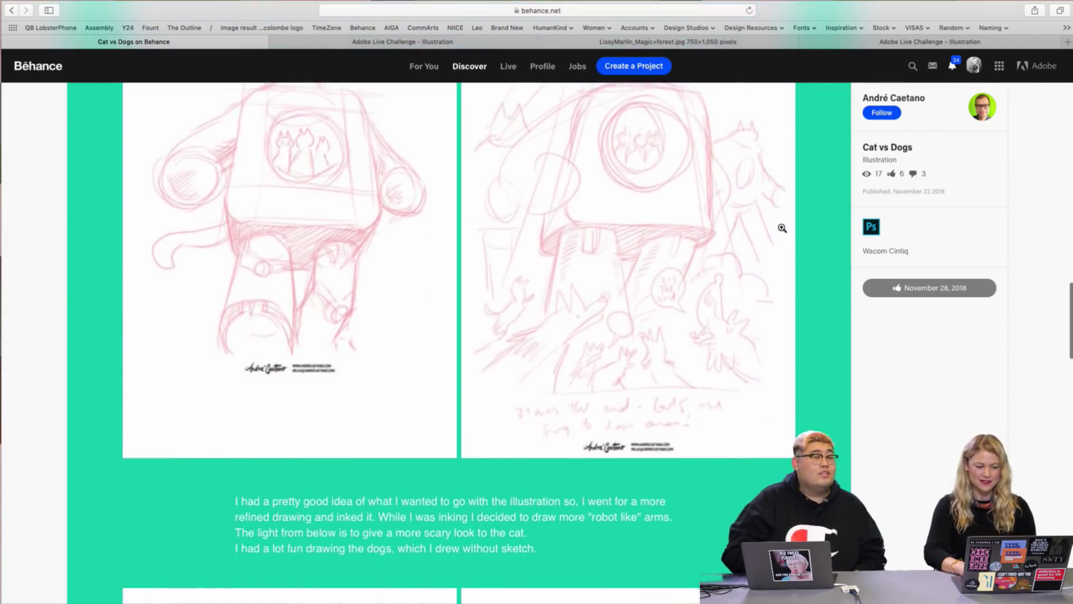
Examine the project's refined sketch and inked drawing, return to its title, and open the Magic forest image.
{"action": "scroll", "coordinate": [782, 228], "scroll_direction": "down", "scroll_amount": 4}
{"action": "scroll", "coordinate": [782, 228], "scroll_direction": "down", "scroll_amount": 5}
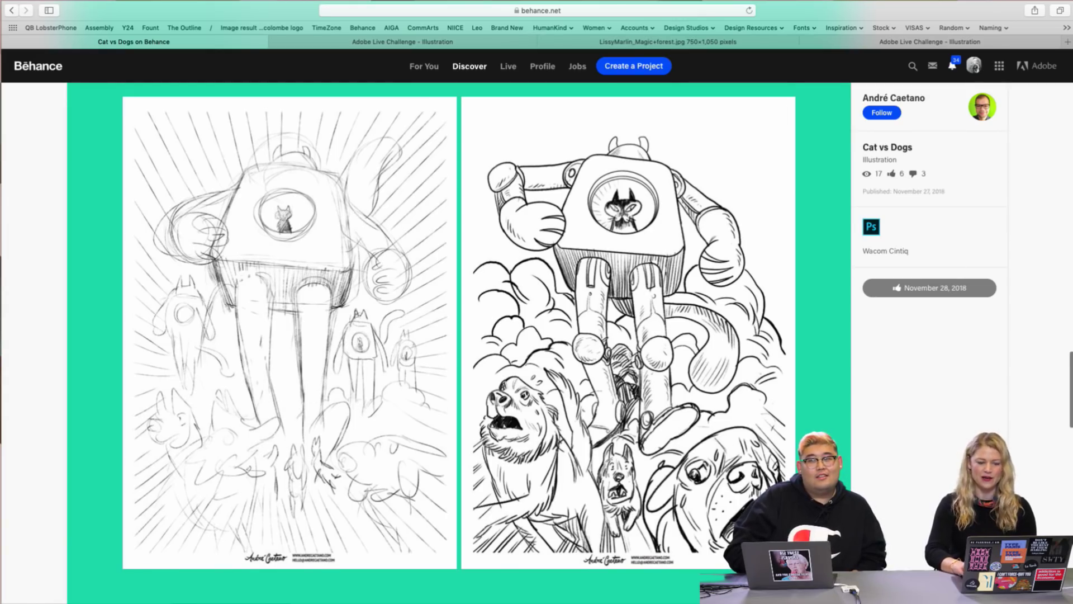
{"action": "scroll", "coordinate": [459, 336], "scroll_direction": "down", "scroll_amount": 3}
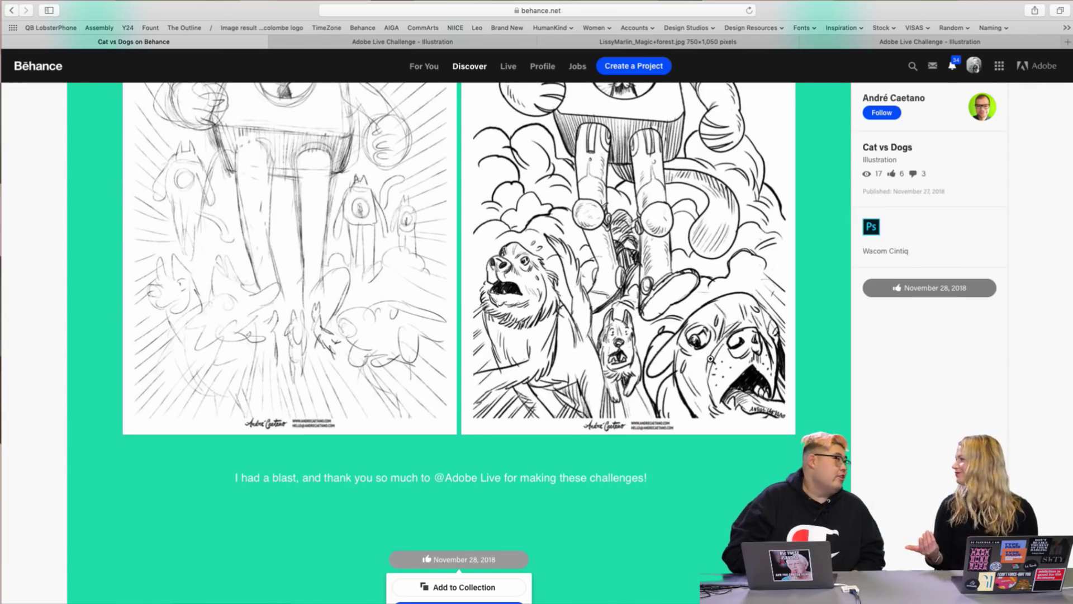
{"action": "scroll", "coordinate": [710, 358], "scroll_direction": "down", "scroll_amount": 5}
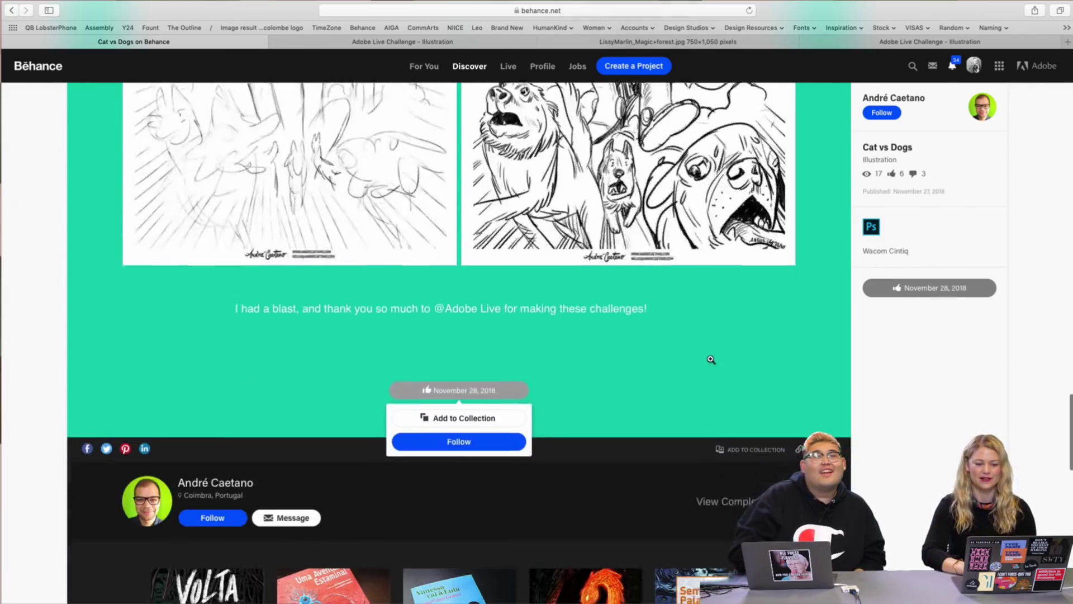
{"action": "scroll", "coordinate": [710, 360], "scroll_direction": "up", "scroll_amount": 5}
{"action": "scroll", "coordinate": [711, 363], "scroll_direction": "up", "scroll_amount": 3}
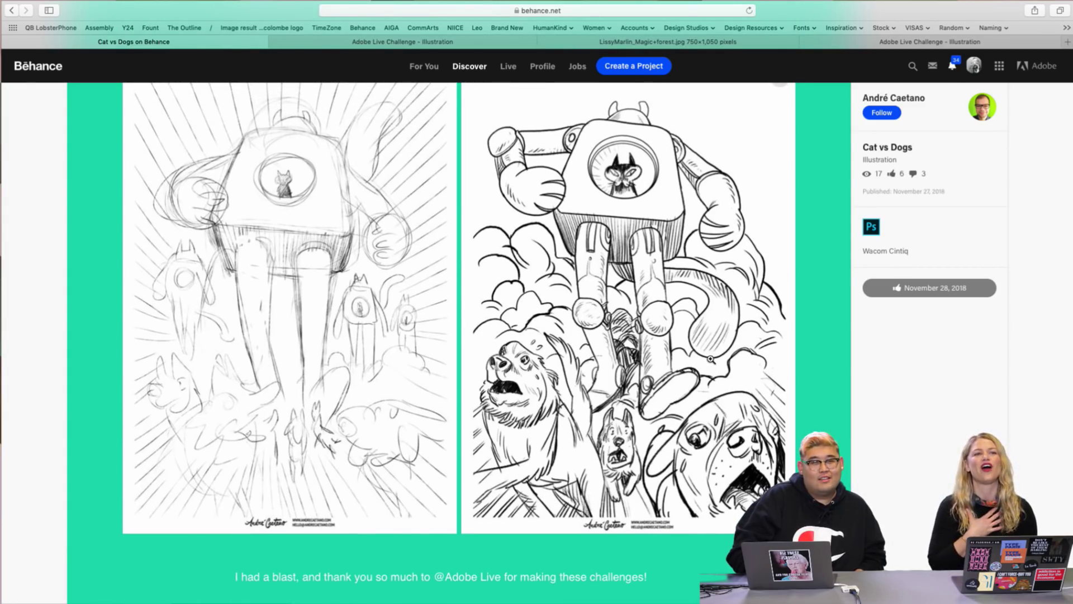
{"action": "scroll", "coordinate": [710, 358], "scroll_direction": "up", "scroll_amount": 20}
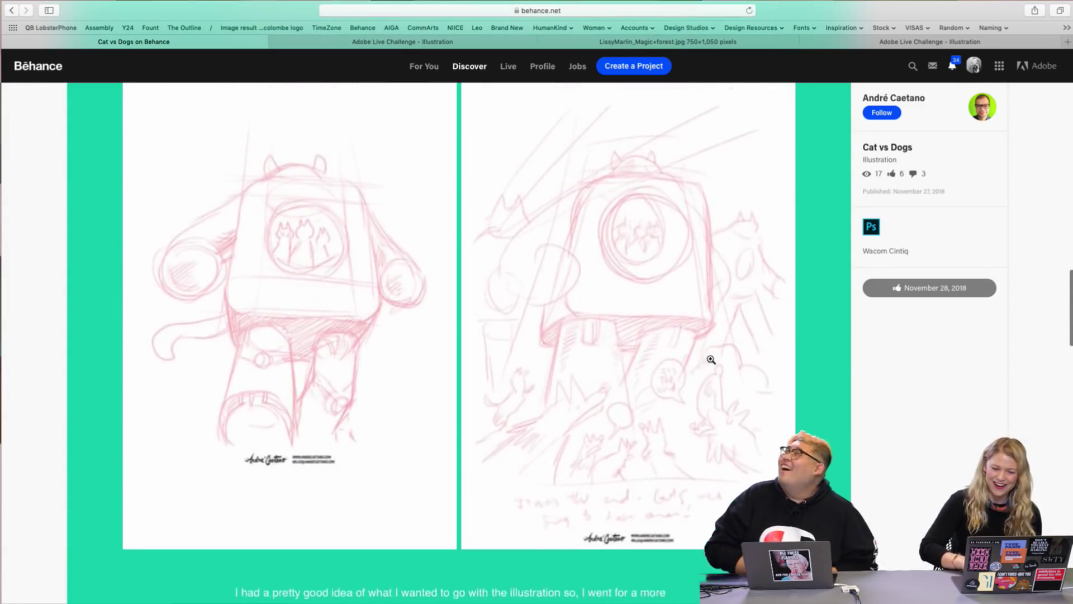
{"action": "scroll", "coordinate": [710, 359], "scroll_direction": "up", "scroll_amount": 6}
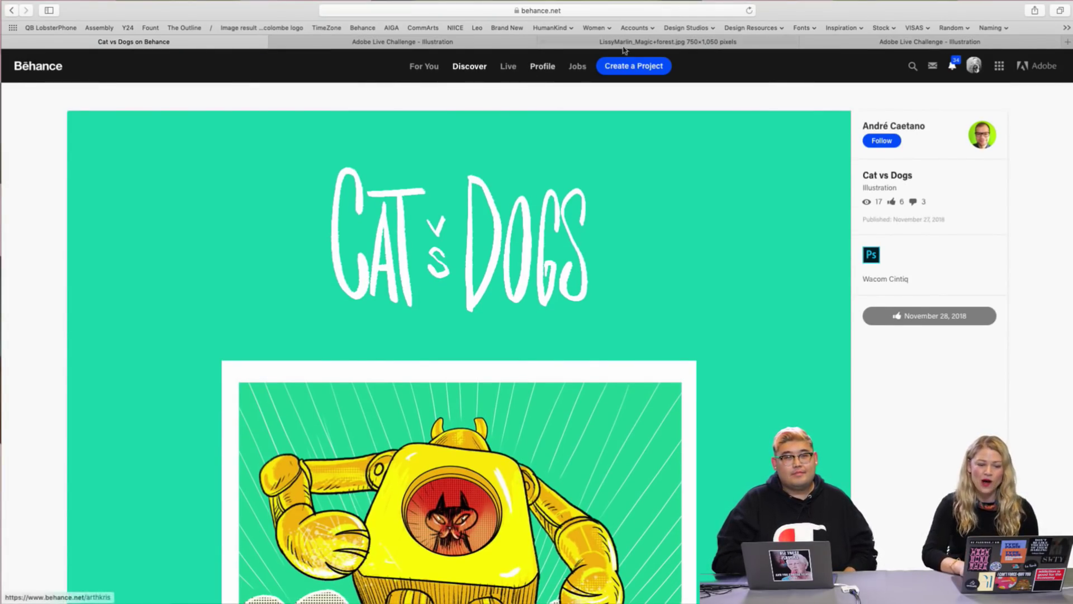
{"action": "left_click", "coordinate": [691, 47]}
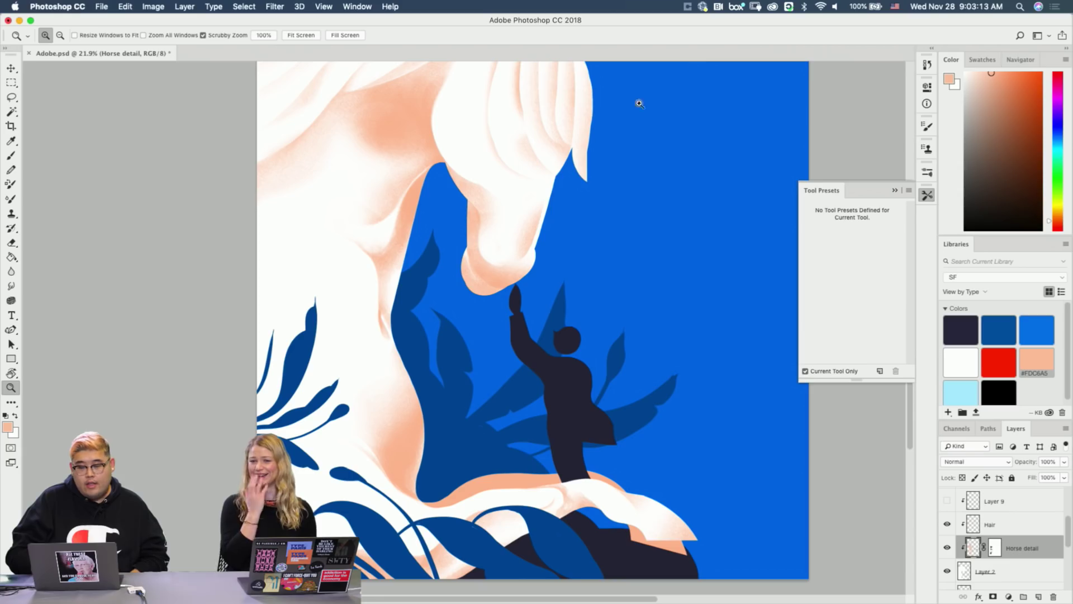
In Photoshop, show the Tone sketch layer to review the whole tonal composition, and hide it again.
{"action": "scroll", "coordinate": [985, 541], "scroll_direction": "up", "scroll_amount": 3}
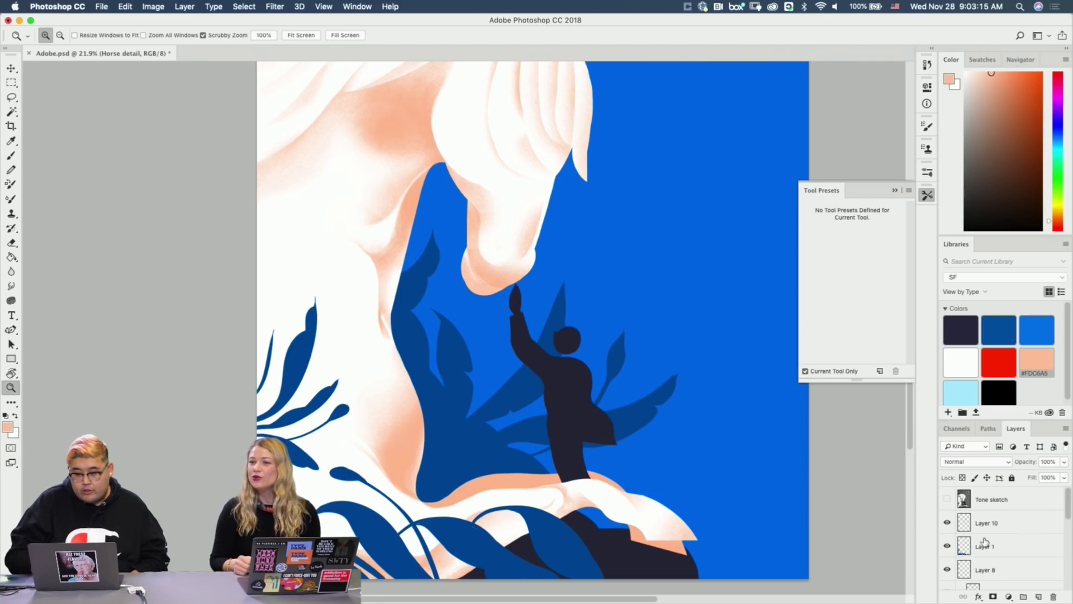
{"action": "left_click", "coordinate": [947, 500]}
{"action": "left_click", "coordinate": [759, 432], "text": "alt"}
{"action": "left_click", "coordinate": [758, 432], "text": "alt"}
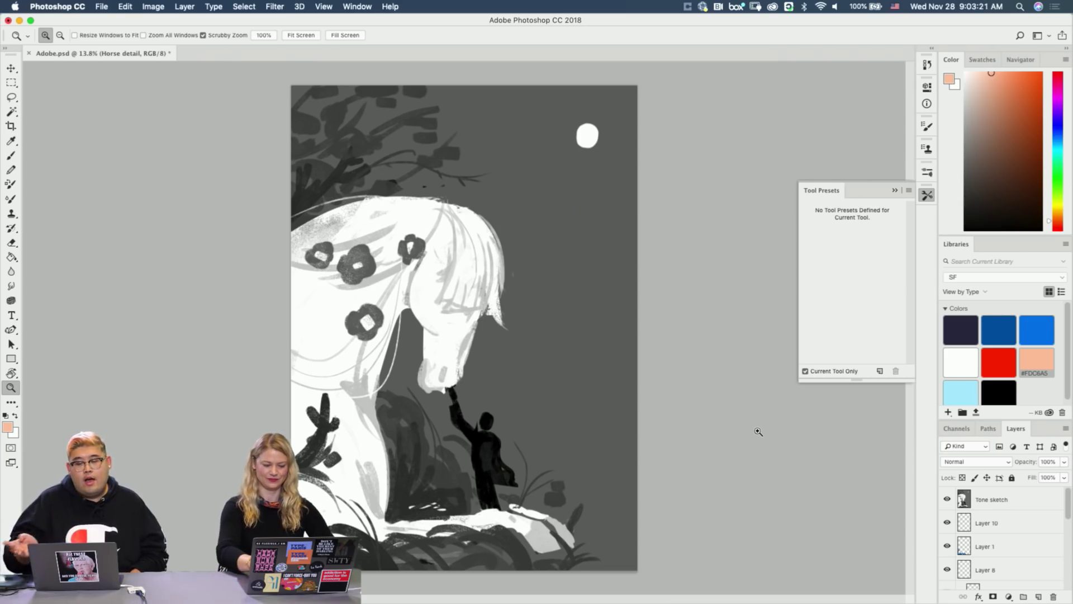
{"action": "left_click", "coordinate": [948, 500]}
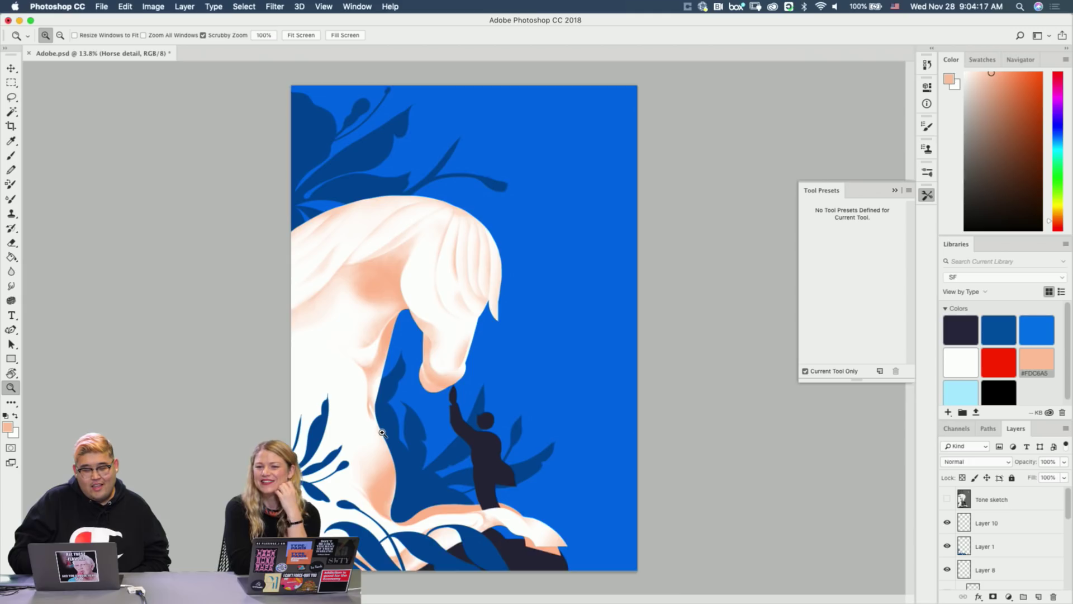
Examine the horse, the standing figure and the blue foliage across the illustration.
{"action": "scroll", "coordinate": [382, 433], "scroll_direction": "up", "scroll_amount": 3}
{"action": "scroll", "coordinate": [383, 433], "scroll_direction": "down", "scroll_amount": 5}
{"action": "scroll", "coordinate": [383, 433], "scroll_direction": "up", "scroll_amount": 3}
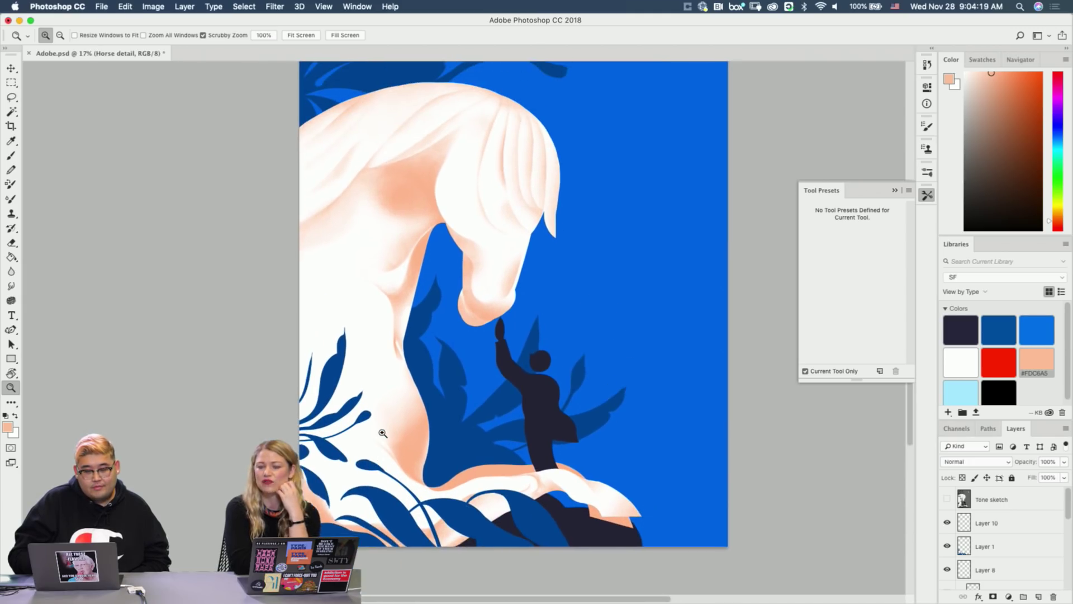
{"action": "scroll", "coordinate": [383, 432], "scroll_direction": "up", "scroll_amount": 3}
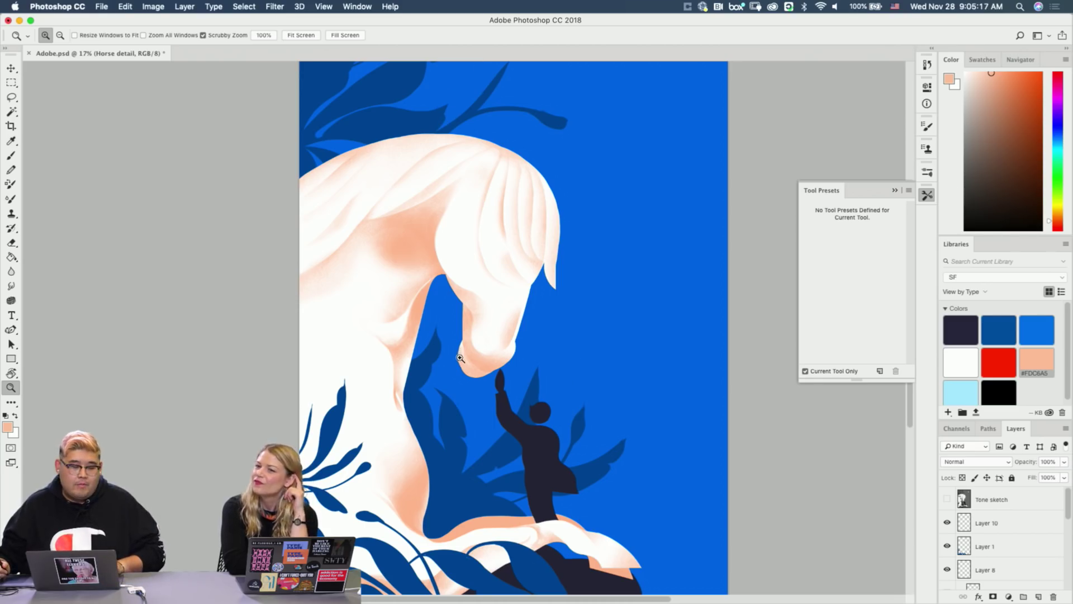
{"action": "scroll", "coordinate": [504, 432], "scroll_direction": "down", "scroll_amount": 5}
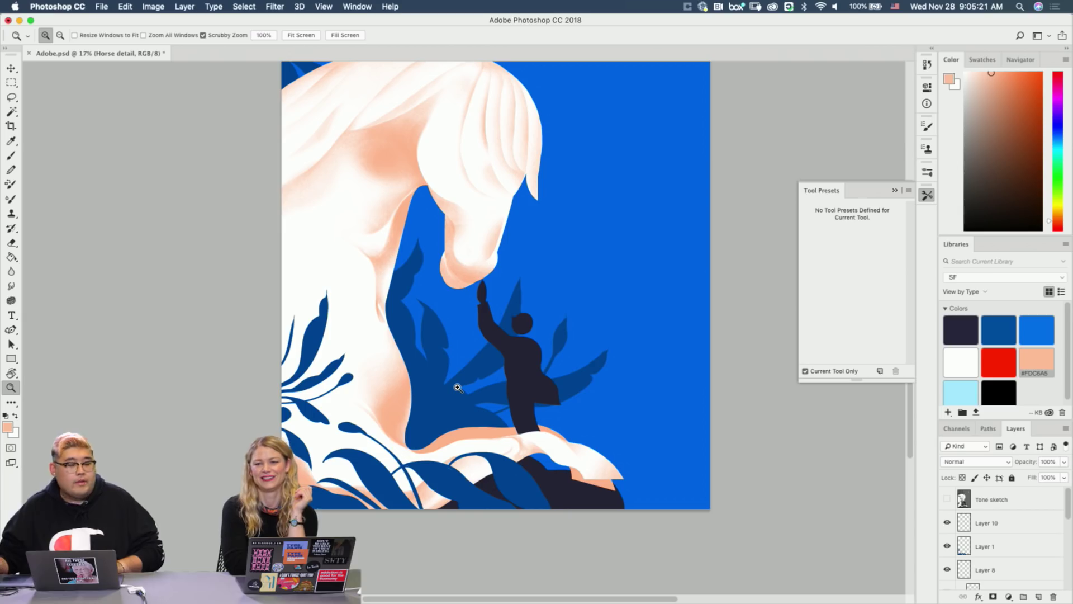
{"action": "scroll", "coordinate": [566, 359], "scroll_direction": "up", "scroll_amount": 5}
{"action": "scroll", "coordinate": [567, 359], "scroll_direction": "left", "scroll_amount": 2}
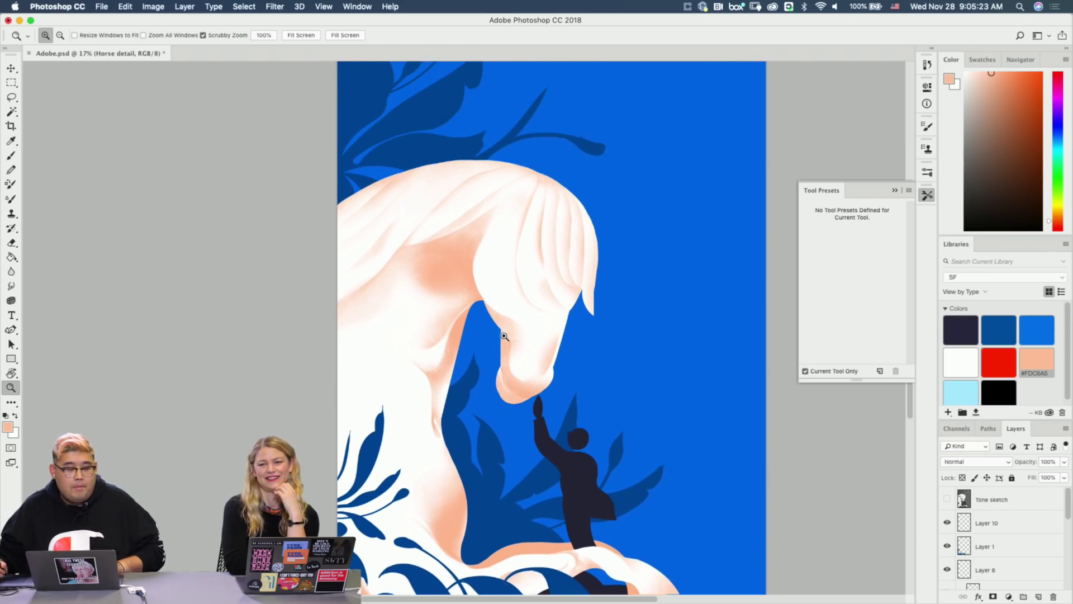
{"action": "scroll", "coordinate": [502, 335], "scroll_direction": "up", "scroll_amount": 2}
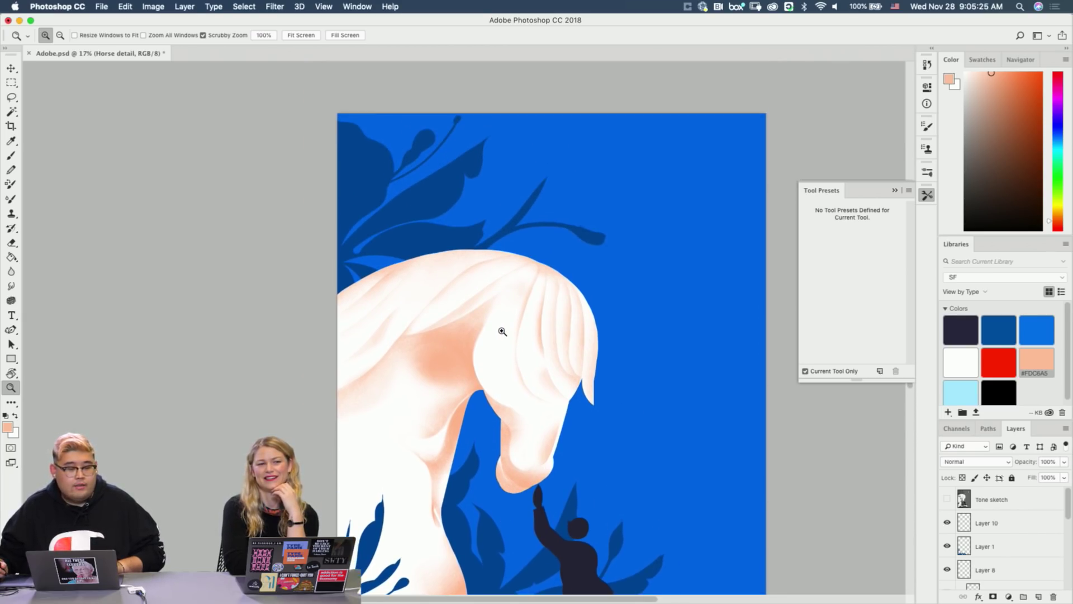
{"action": "scroll", "coordinate": [509, 316], "scroll_direction": "down", "scroll_amount": 6}
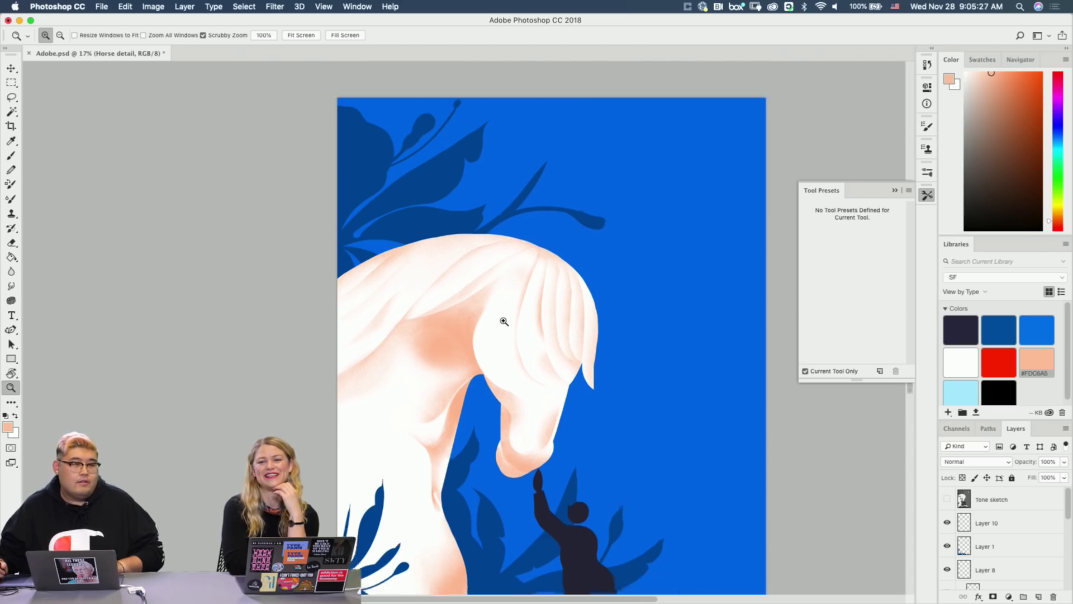
{"action": "scroll", "coordinate": [506, 317], "scroll_direction": "right", "scroll_amount": 1}
{"action": "scroll", "coordinate": [364, 274], "scroll_direction": "up", "scroll_amount": 5}
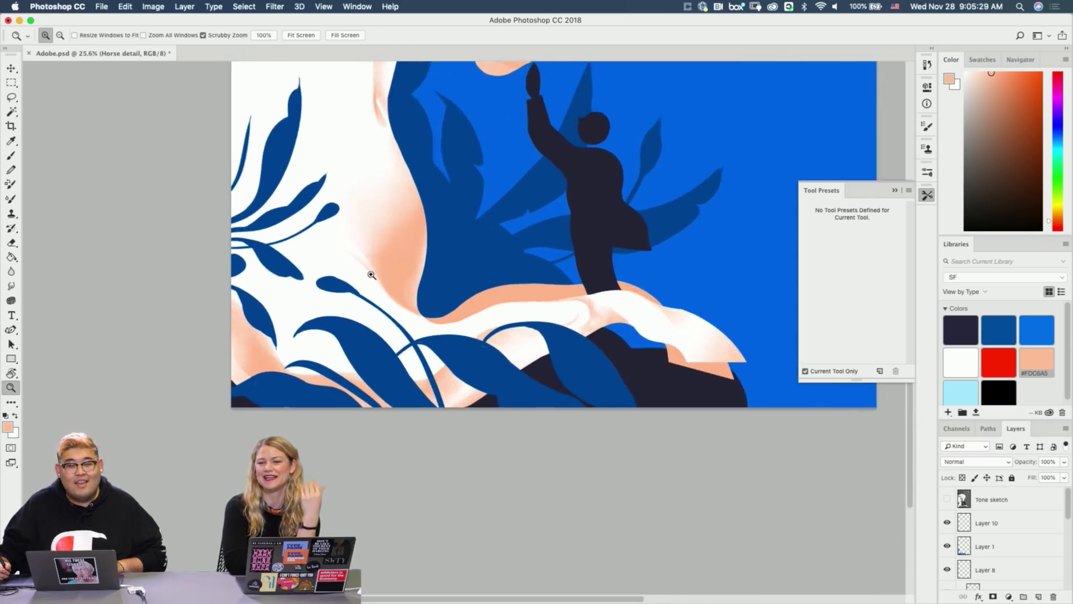
{"action": "scroll", "coordinate": [374, 274], "scroll_direction": "up", "scroll_amount": 2}
{"action": "scroll", "coordinate": [374, 274], "scroll_direction": "left", "scroll_amount": 1}
{"action": "scroll", "coordinate": [374, 274], "scroll_direction": "up", "scroll_amount": 1}
{"action": "scroll", "coordinate": [374, 273], "scroll_direction": "left", "scroll_amount": 1}
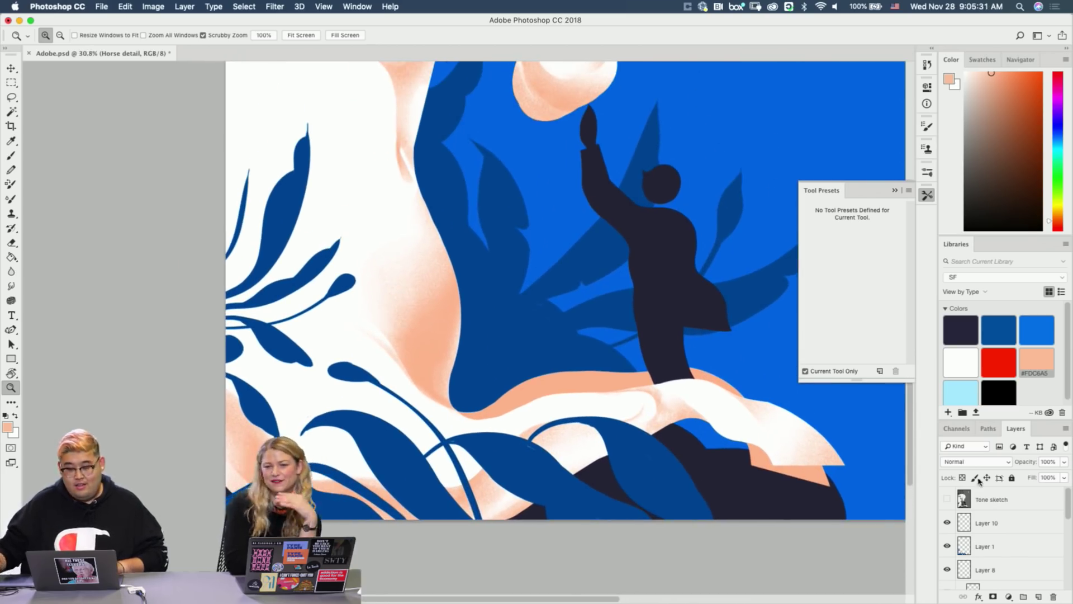
Find the dark blue background foliage by toggling layer visibility, and select Layer 5.
{"action": "scroll", "coordinate": [1005, 539], "scroll_direction": "down", "scroll_amount": 2}
{"action": "left_click", "coordinate": [948, 508]}
{"action": "scroll", "coordinate": [976, 531], "scroll_direction": "down", "scroll_amount": 3}
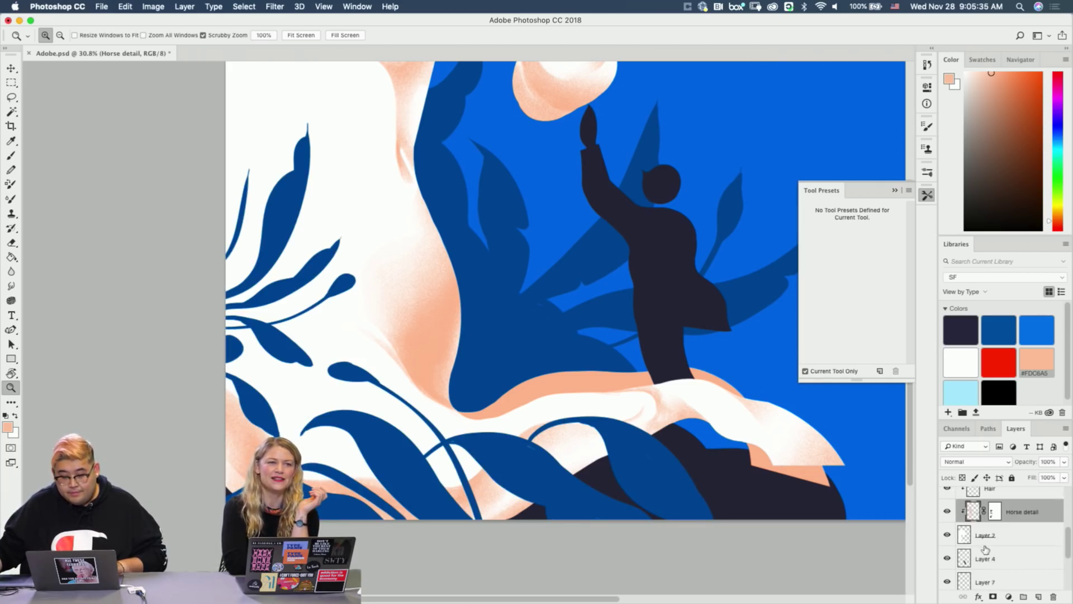
{"action": "left_click", "coordinate": [948, 539]}
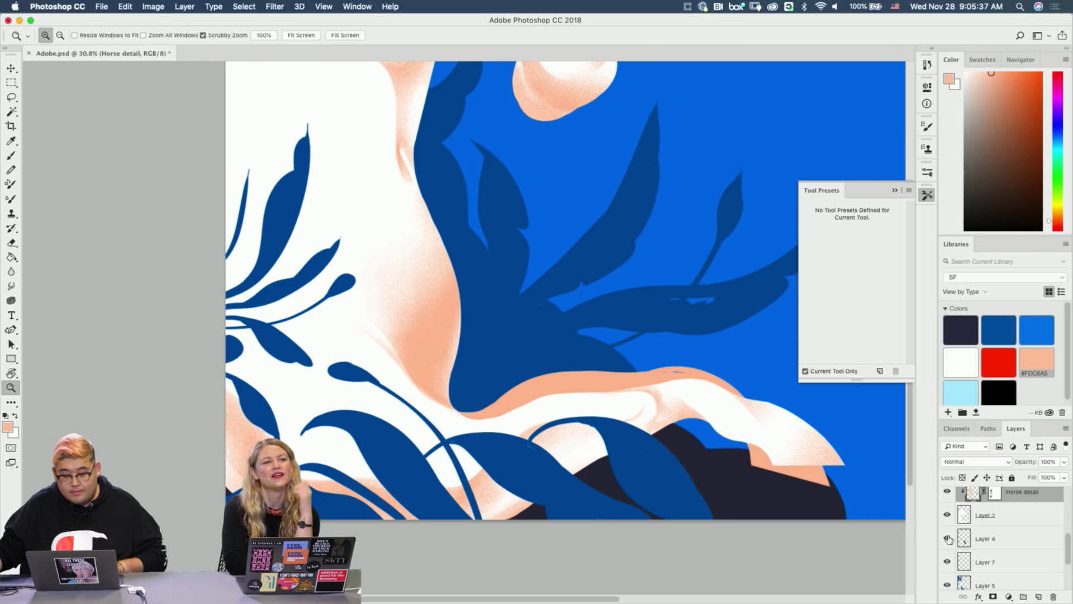
{"action": "scroll", "coordinate": [962, 548], "scroll_direction": "down", "scroll_amount": 3}
{"action": "left_click", "coordinate": [948, 526]}
{"action": "left_click", "coordinate": [948, 527]}
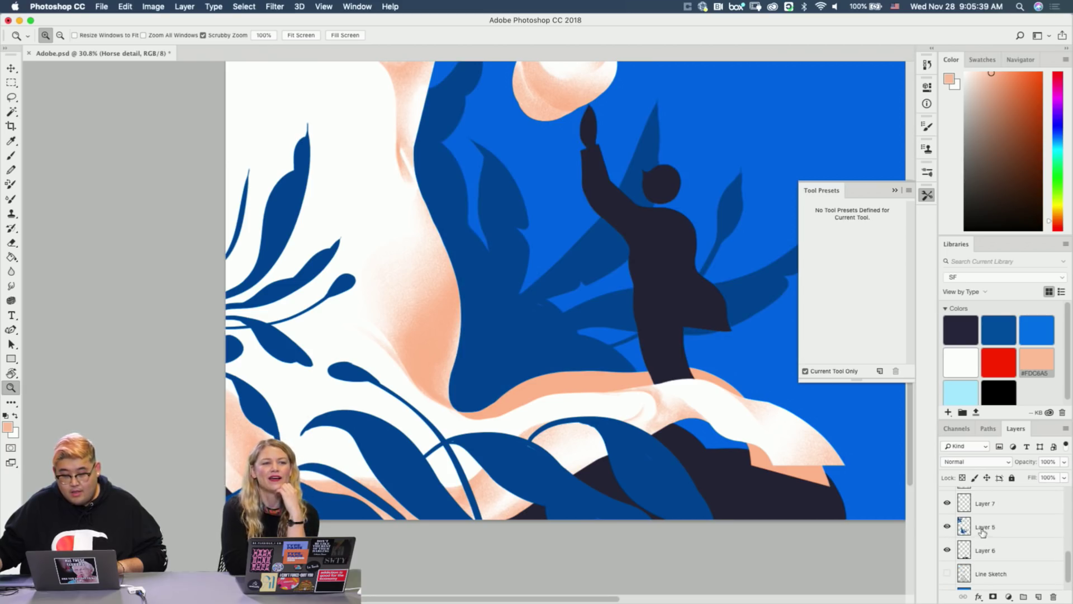
{"action": "left_click", "coordinate": [987, 526]}
Choose the 03 Gradient Pencil brush preset and add a new layer clipped to Layer 5.
{"action": "key", "text": "b"}
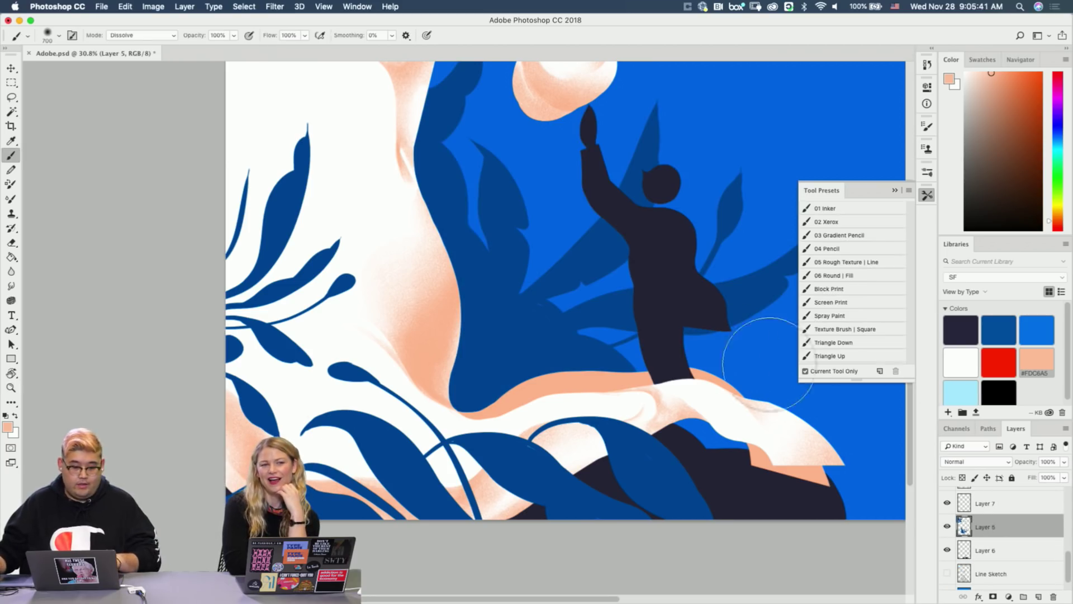
{"action": "left_click", "coordinate": [872, 237]}
{"action": "left_click", "coordinate": [1035, 597]}
{"action": "left_click", "coordinate": [994, 531], "text": "alt"}
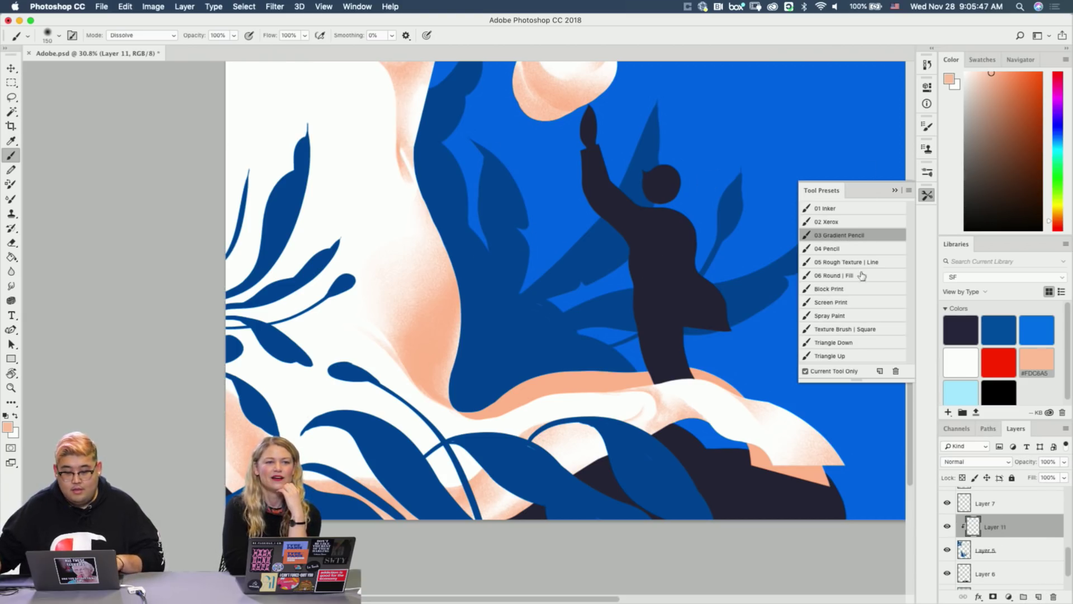
Shade the dark blue leaves beside the horse's leg with a size 700 brush, using the dark navy sampled from the rock.
{"action": "key", "text": "bracketright"}
{"action": "key", "text": "bracketright"}
{"action": "key", "text": "bracketright"}
{"action": "key", "text": "bracketright"}
{"action": "key", "text": "bracketright"}
{"action": "key", "text": "bracketright"}
{"action": "key", "text": "bracketright"}
{"action": "key", "text": "bracketright"}
{"action": "left_click_drag", "start_coordinate": [481, 163], "coordinate": [484, 165]}
{"action": "key", "text": "super+z"}
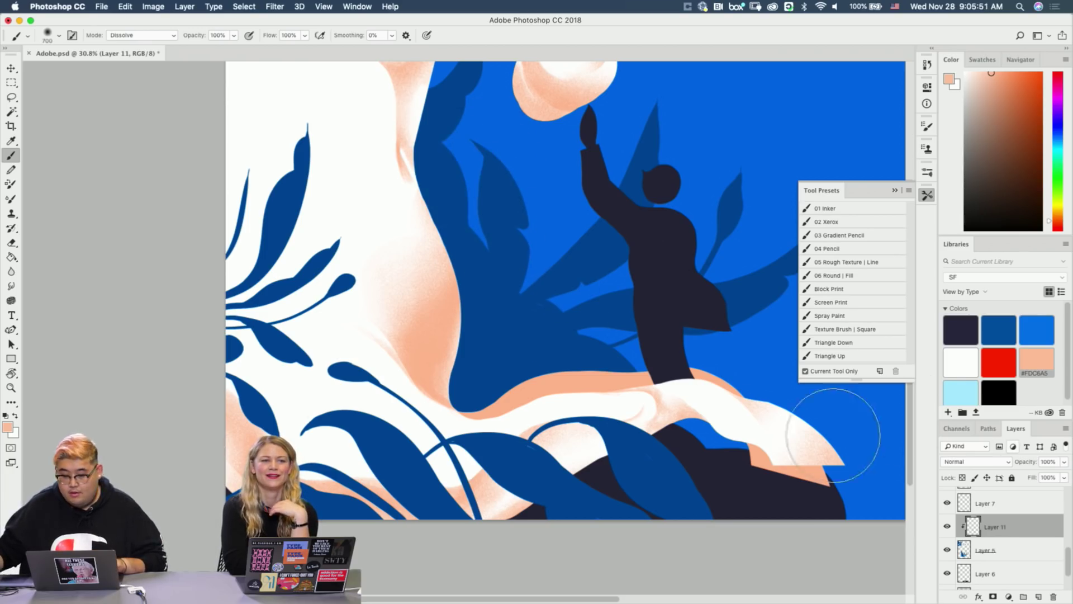
{"action": "left_click", "coordinate": [730, 488], "text": "alt"}
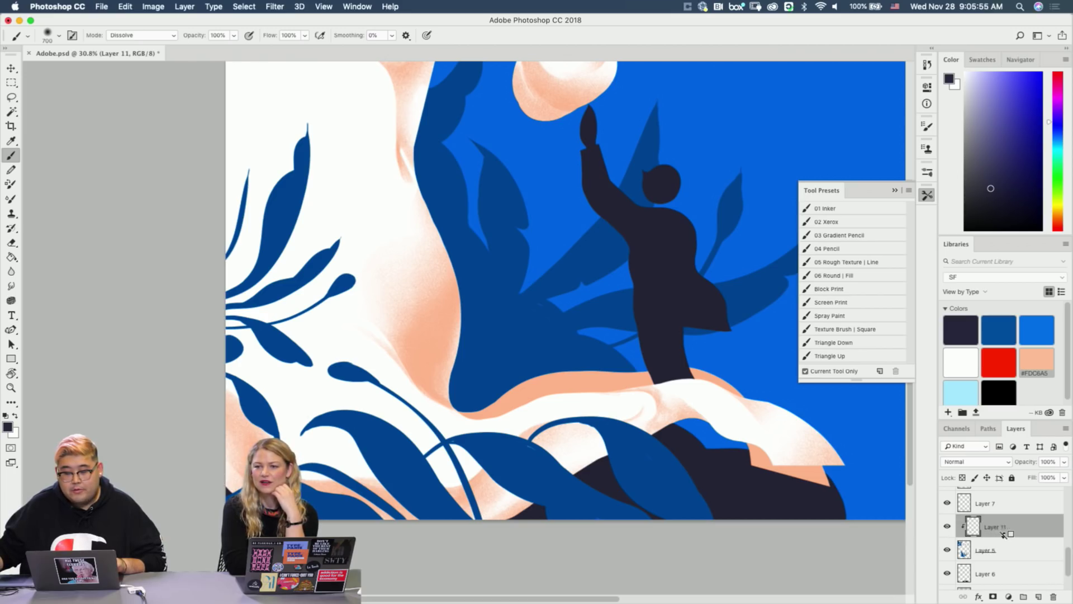
{"action": "mouse_move", "coordinate": [460, 156]}
{"action": "left_mouse_down"}
{"action": "mouse_move", "coordinate": [482, 162]}
{"action": "mouse_move", "coordinate": [495, 300]}
{"action": "mouse_move", "coordinate": [504, 172]}
{"action": "left_mouse_up"}
Erase the navy shading along the inner half of the pointed leaf with a size 125 eraser to define its edge.
{"action": "key", "text": "e"}
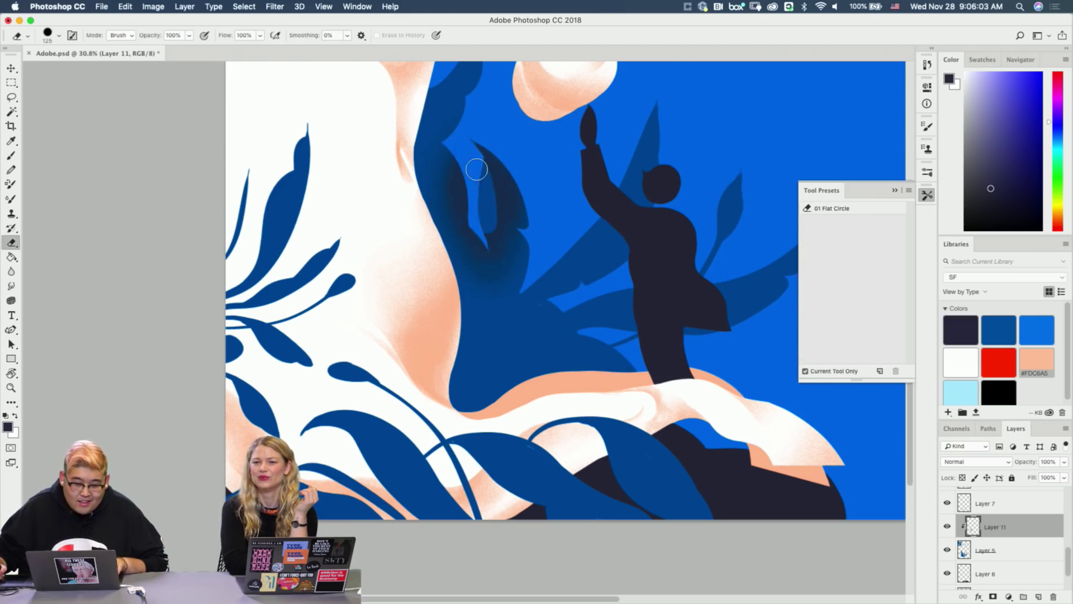
{"action": "mouse_move", "coordinate": [465, 147]}
{"action": "left_mouse_down"}
{"action": "mouse_move", "coordinate": [492, 275]}
{"action": "mouse_move", "coordinate": [483, 179]}
{"action": "mouse_move", "coordinate": [472, 162]}
{"action": "mouse_move", "coordinate": [492, 287]}
{"action": "left_mouse_up"}
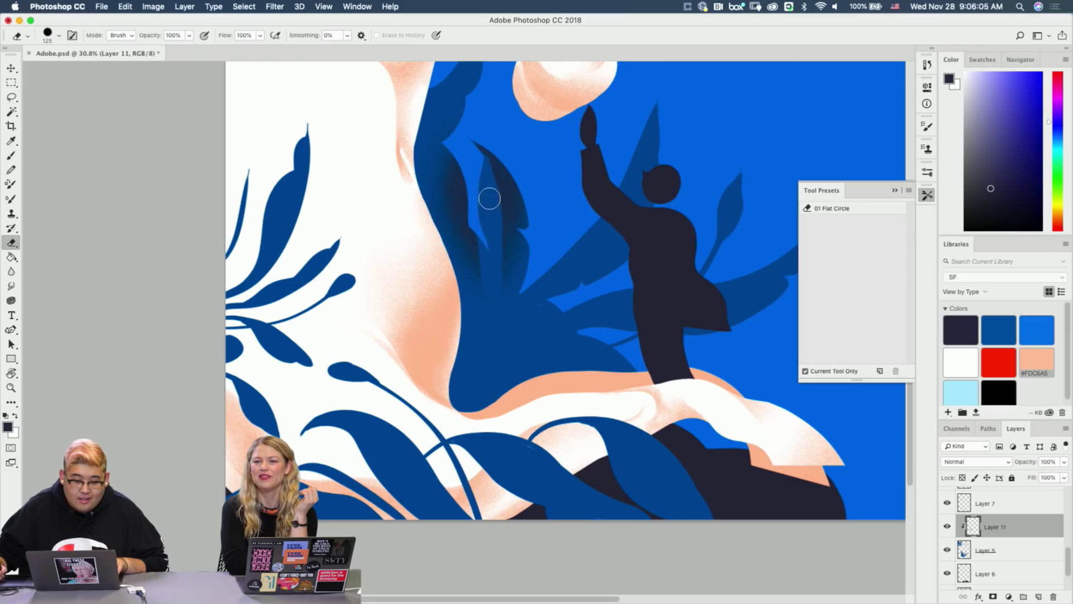
Rework the navy shading on the leaf against the horse's leg, clearing the excess with the size 125 eraser.
{"action": "left_click_drag", "start_coordinate": [475, 208], "coordinate": [455, 230]}
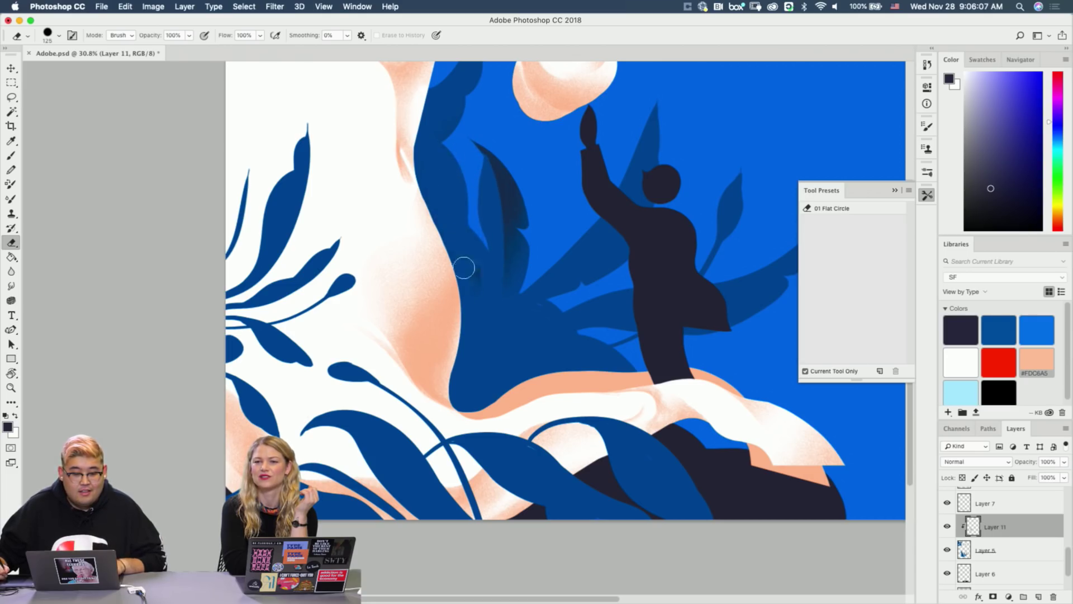
{"action": "key", "text": "b"}
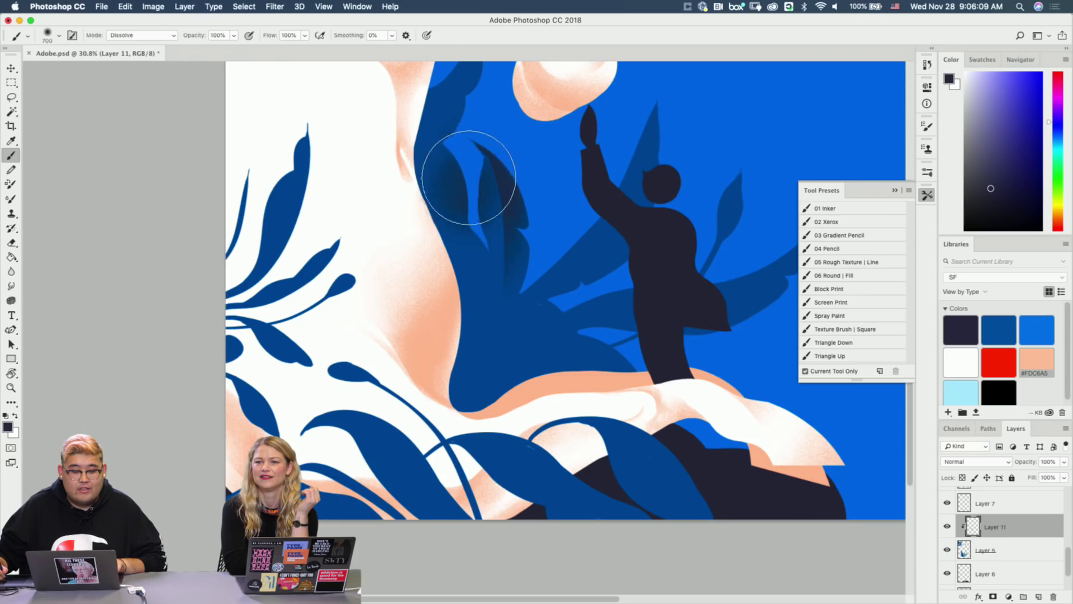
{"action": "key", "text": "e"}
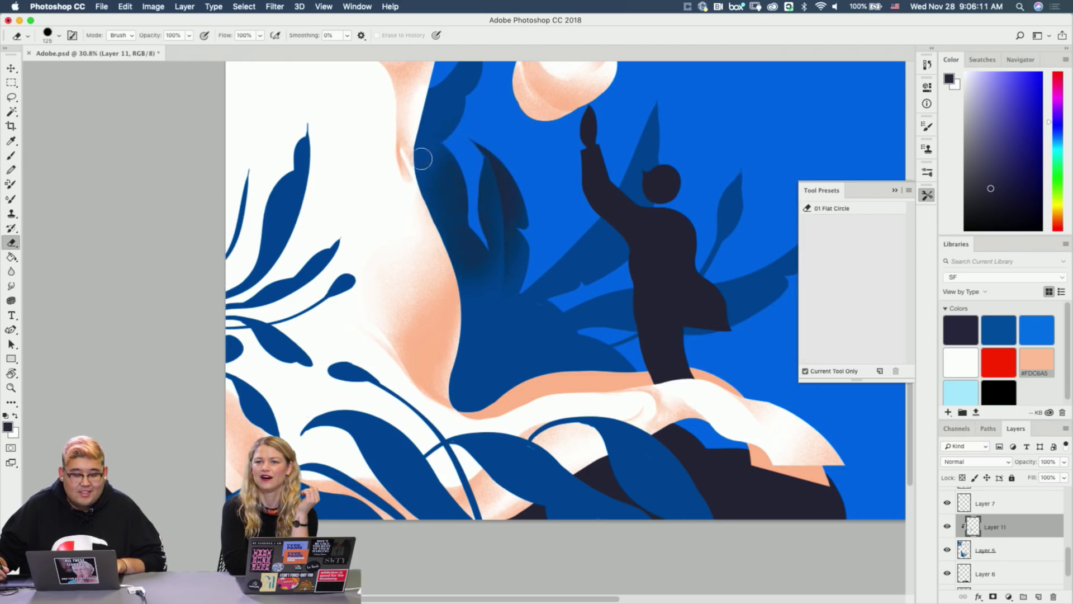
{"action": "mouse_move", "coordinate": [423, 159]}
{"action": "left_mouse_down"}
{"action": "mouse_move", "coordinate": [434, 158]}
{"action": "mouse_move", "coordinate": [453, 228]}
{"action": "left_mouse_up"}
{"action": "mouse_move", "coordinate": [454, 177]}
{"action": "left_mouse_down"}
{"action": "mouse_move", "coordinate": [463, 274]}
{"action": "mouse_move", "coordinate": [470, 264]}
{"action": "left_mouse_up"}
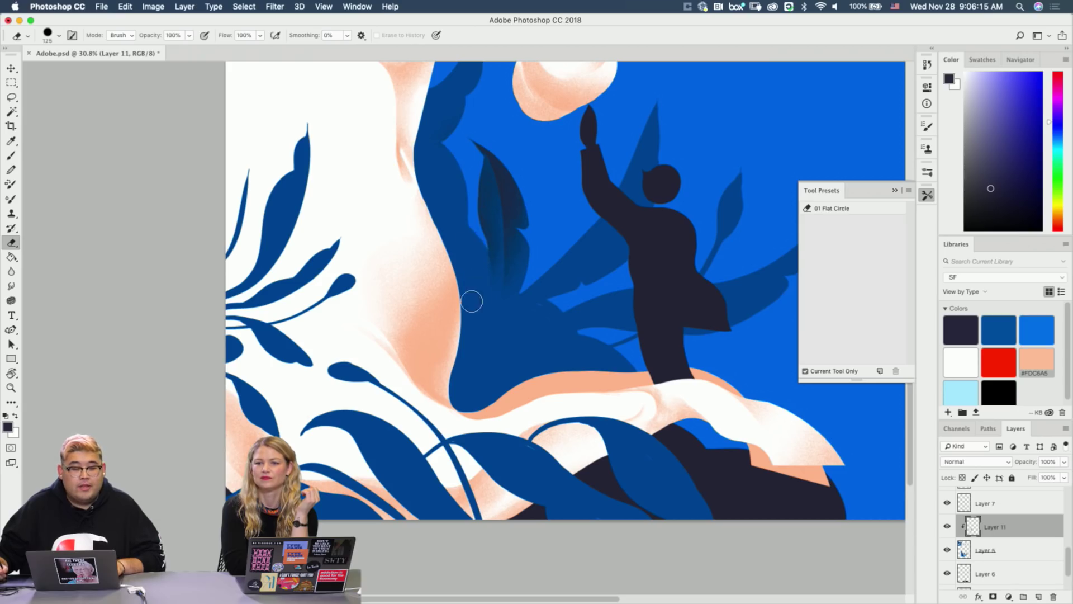
Shade the lower leaf beside the horse's leg with navy, and trim the shading along its edge with a size 40 eraser.
{"action": "key", "text": "b"}
{"action": "left_click_drag", "start_coordinate": [443, 239], "coordinate": [455, 269]}
{"action": "key", "text": "e"}
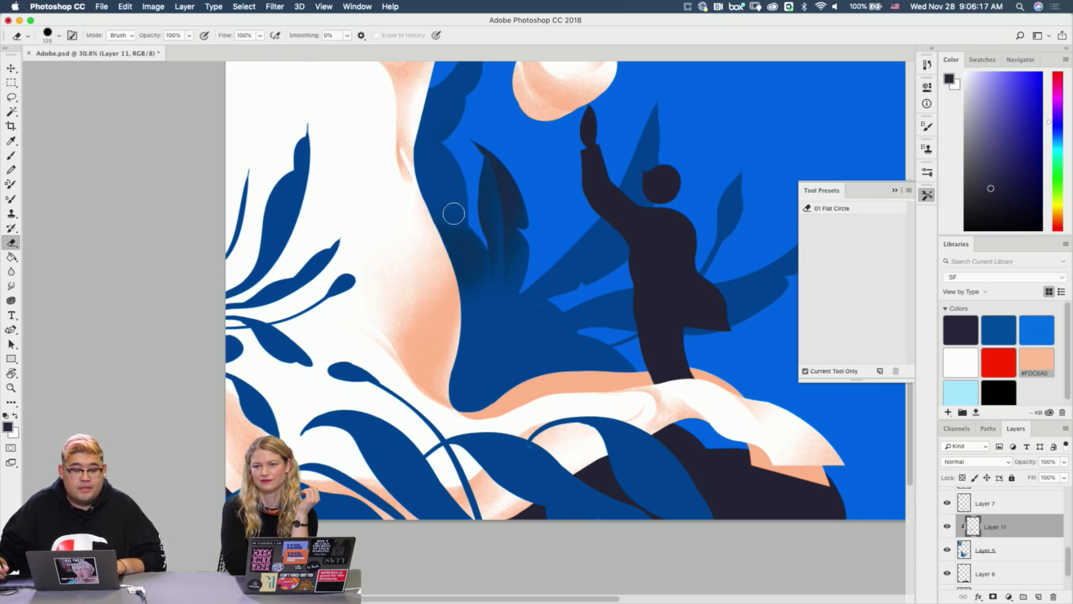
{"action": "key", "text": "bracketleft"}
{"action": "key", "text": "bracketleft"}
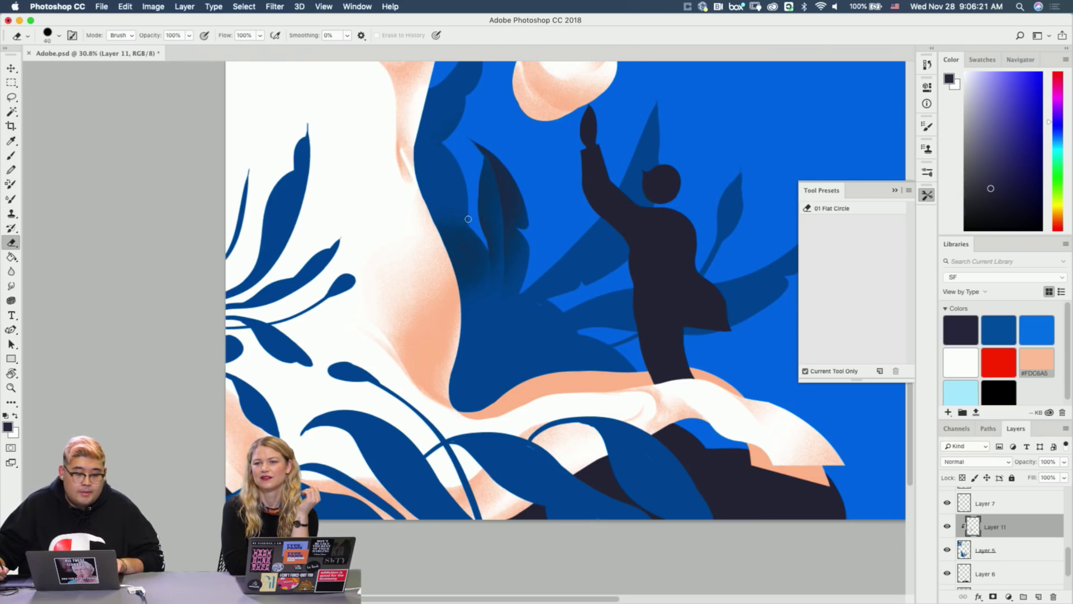
Shade the scalloped leaves up the horse's leg to the pointed tip with the size 700 brush, and define their overlaps with the size 40 eraser.
{"action": "key", "text": "b"}
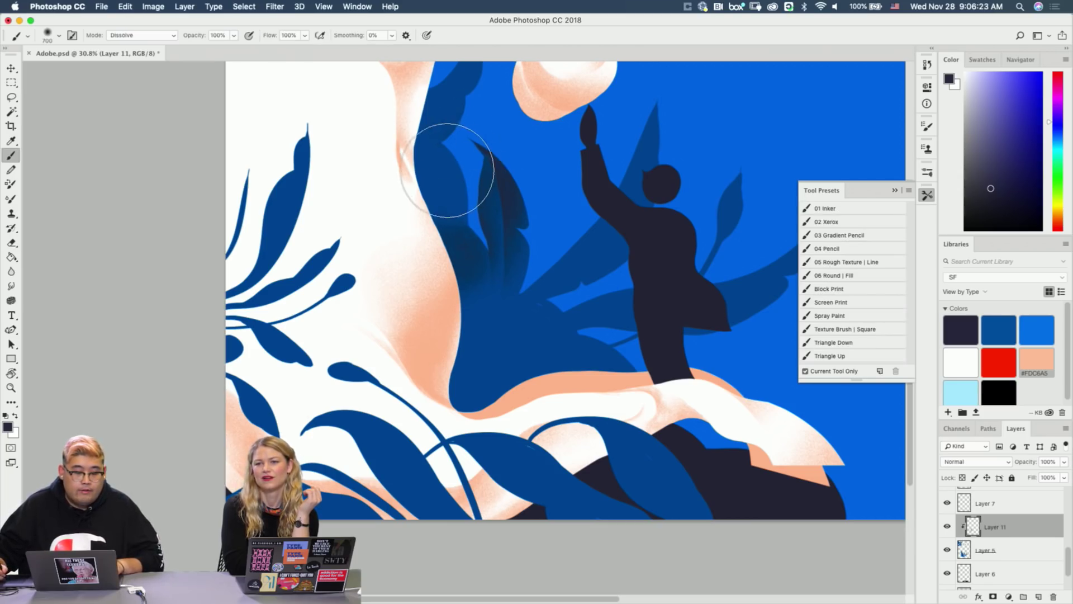
{"action": "left_click_drag", "start_coordinate": [452, 224], "coordinate": [463, 326]}
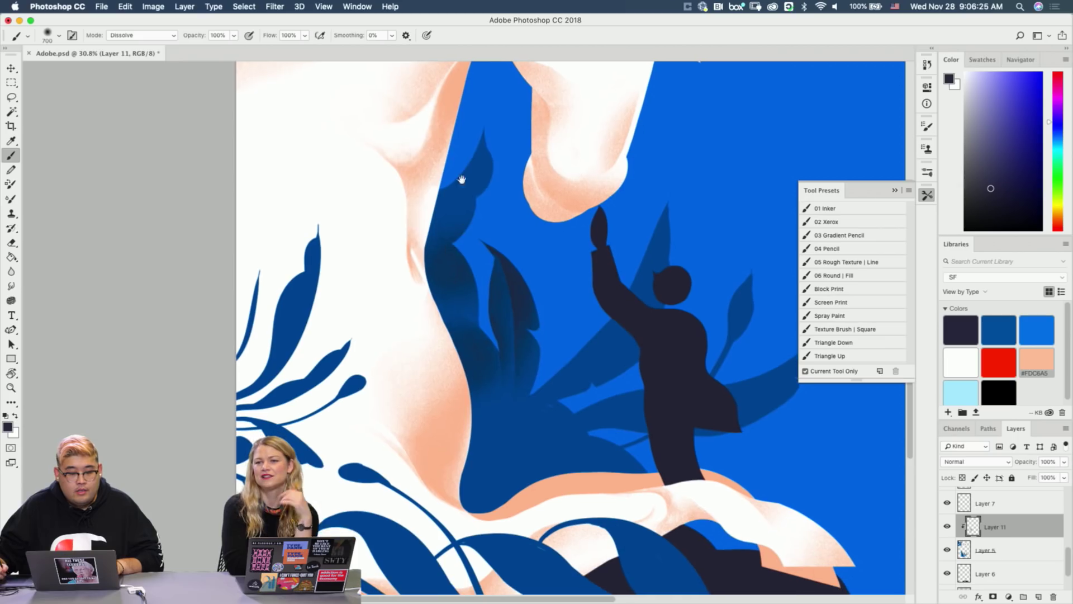
{"action": "key", "text": "e"}
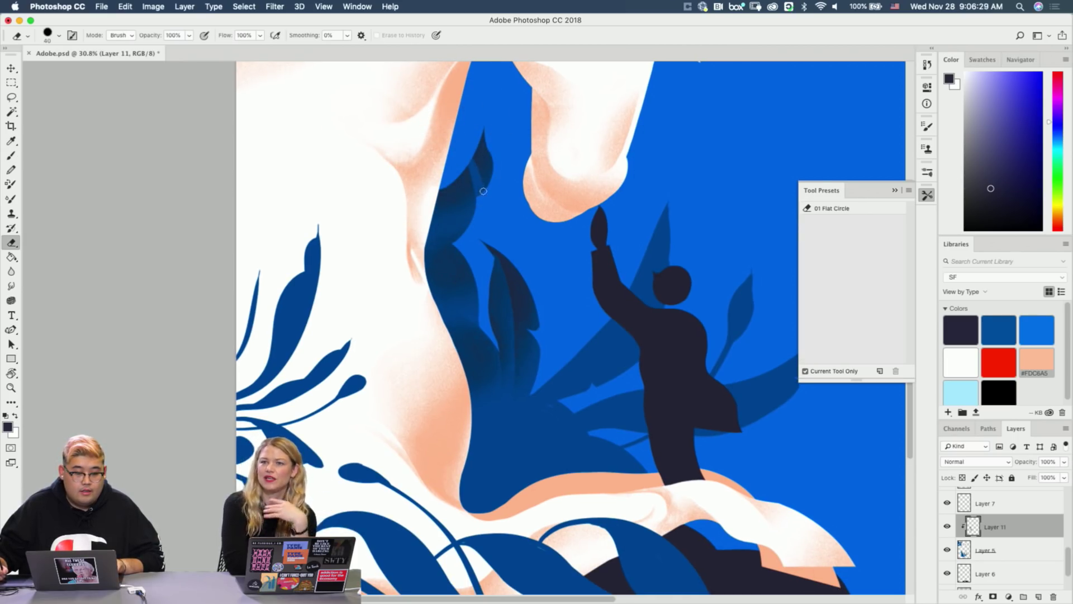
{"action": "key", "text": "b"}
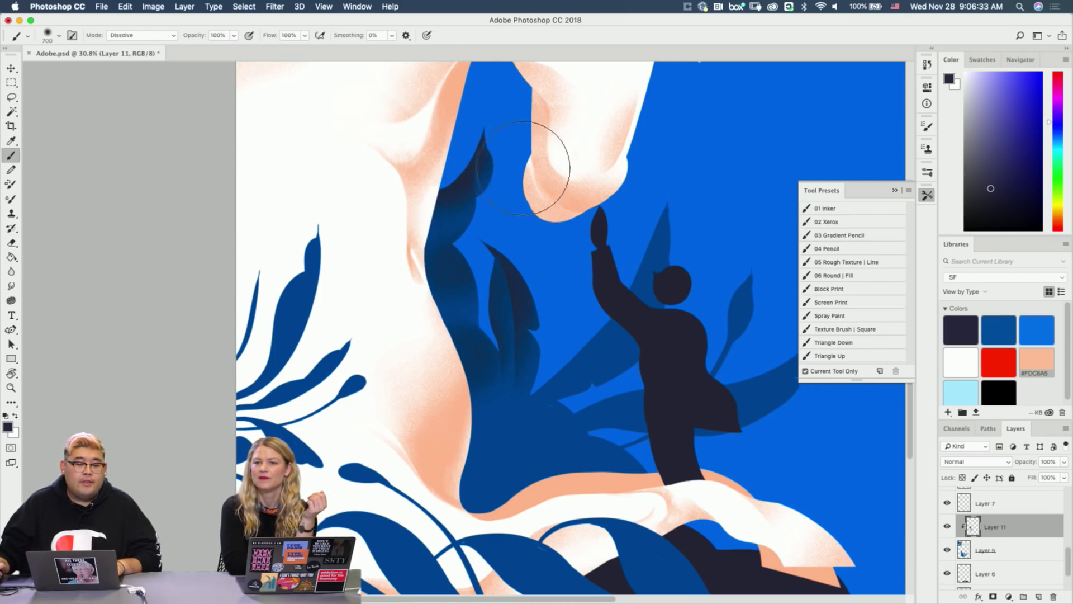
{"action": "scroll", "coordinate": [527, 211], "scroll_direction": "down", "scroll_amount": 5}
Shade the leaves radiating from the plant's centre beside the horse's leg, and define their edges with a size 125 eraser.
{"action": "key", "text": "e"}
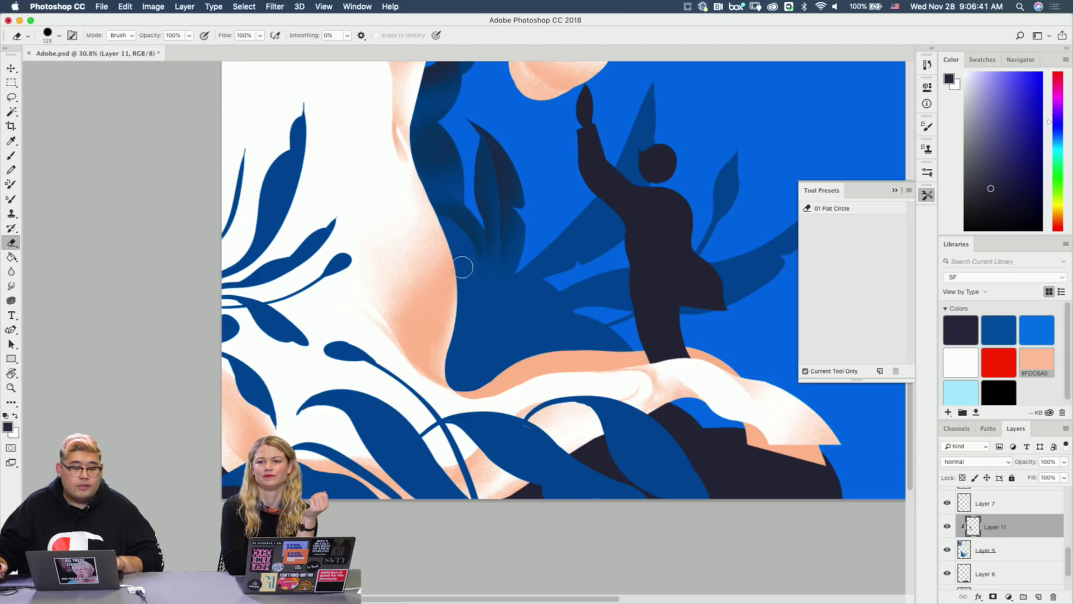
{"action": "key", "text": "b"}
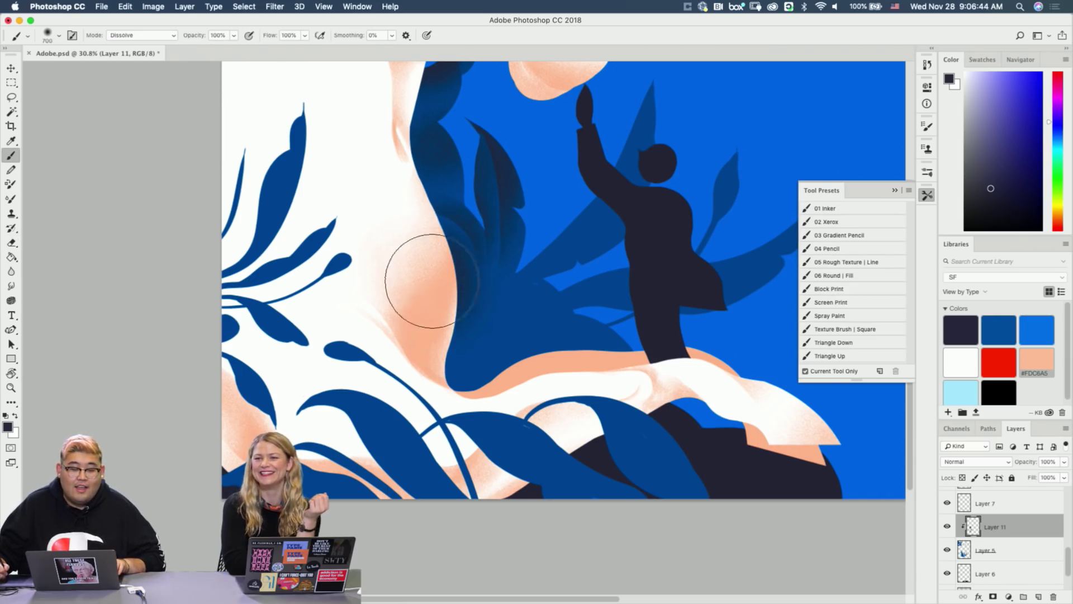
{"action": "mouse_move", "coordinate": [478, 309]}
{"action": "left_mouse_down"}
{"action": "mouse_move", "coordinate": [445, 292]}
{"action": "mouse_move", "coordinate": [481, 332]}
{"action": "mouse_move", "coordinate": [468, 289]}
{"action": "mouse_move", "coordinate": [445, 284]}
{"action": "mouse_move", "coordinate": [491, 337]}
{"action": "mouse_move", "coordinate": [453, 293]}
{"action": "mouse_move", "coordinate": [468, 311]}
{"action": "mouse_move", "coordinate": [450, 324]}
{"action": "left_mouse_up"}
{"action": "key", "text": "e"}
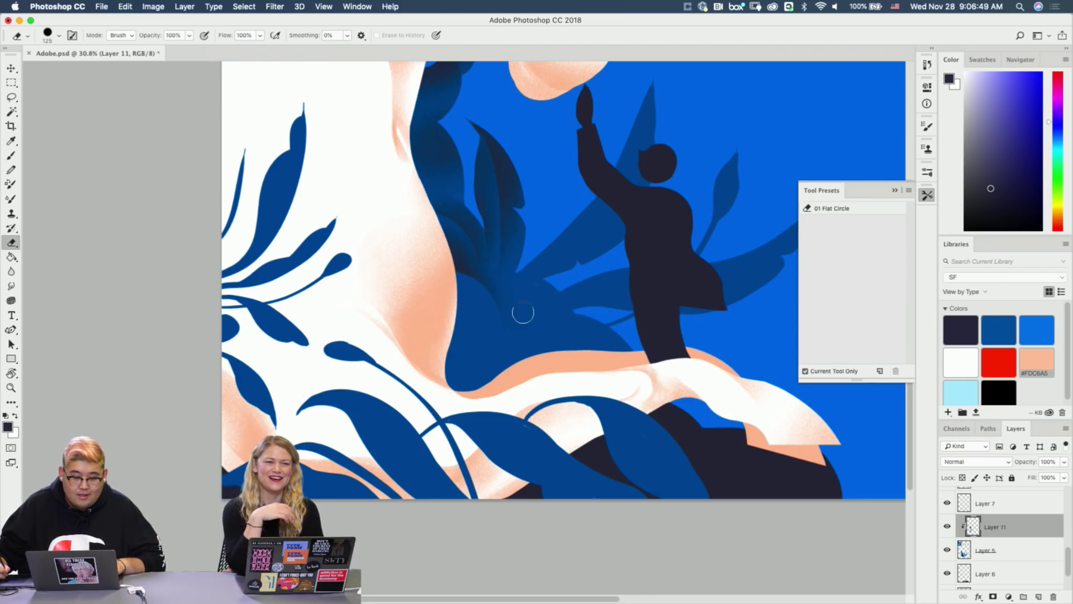
{"action": "key", "text": "b"}
{"action": "mouse_move", "coordinate": [549, 290]}
{"action": "left_mouse_down"}
{"action": "mouse_move", "coordinate": [589, 269]}
{"action": "mouse_move", "coordinate": [571, 297]}
{"action": "mouse_move", "coordinate": [555, 285]}
{"action": "mouse_move", "coordinate": [535, 295]}
{"action": "mouse_move", "coordinate": [528, 303]}
{"action": "mouse_move", "coordinate": [549, 291]}
{"action": "mouse_move", "coordinate": [511, 329]}
{"action": "mouse_move", "coordinate": [540, 328]}
{"action": "left_mouse_up"}
{"action": "key", "text": "e"}
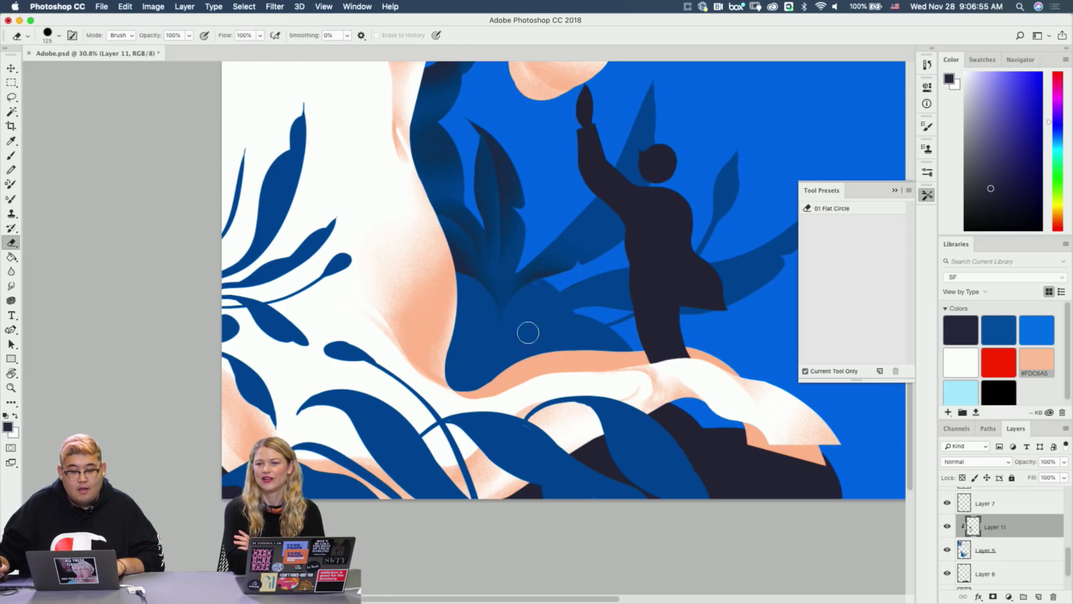
Define the navy shading on the long diagonal leaf behind the figure's raised arm with the eraser.
{"action": "key", "text": "g"}
{"action": "key", "text": "e"}
{"action": "mouse_move", "coordinate": [575, 192]}
{"action": "left_mouse_down"}
{"action": "mouse_move", "coordinate": [619, 93]}
{"action": "mouse_move", "coordinate": [655, 133]}
{"action": "left_mouse_up"}
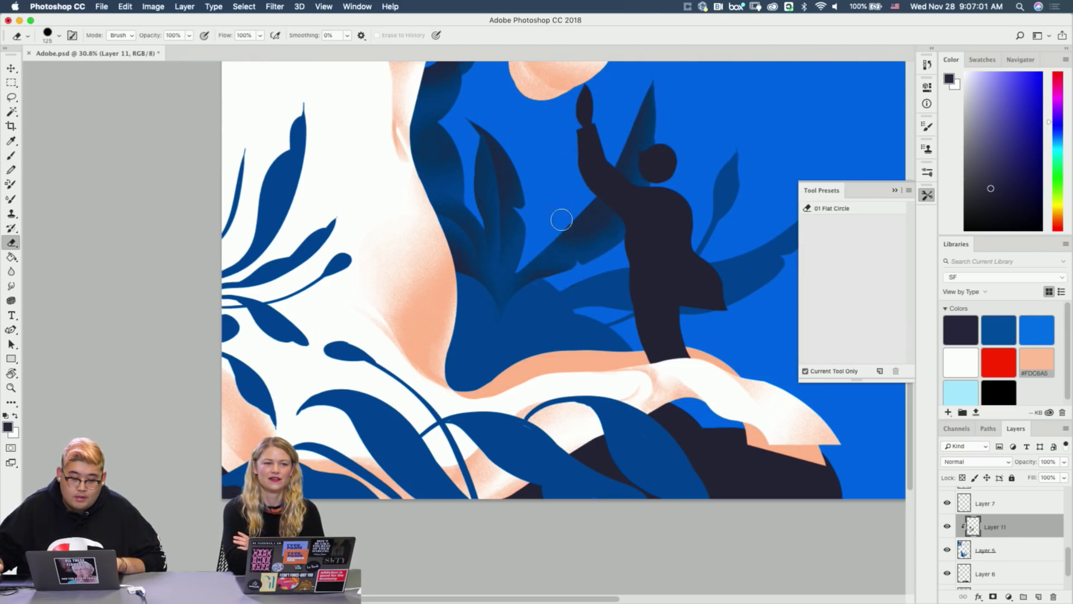
Shade the low arching leaves between the plant's centre and the figure's legs, and erase the excess along their edges.
{"action": "key", "text": "b"}
{"action": "mouse_move", "coordinate": [539, 334]}
{"action": "left_mouse_down"}
{"action": "mouse_move", "coordinate": [630, 342]}
{"action": "mouse_move", "coordinate": [555, 345]}
{"action": "mouse_move", "coordinate": [600, 319]}
{"action": "mouse_move", "coordinate": [565, 350]}
{"action": "mouse_move", "coordinate": [589, 322]}
{"action": "mouse_move", "coordinate": [518, 358]}
{"action": "mouse_move", "coordinate": [560, 343]}
{"action": "left_mouse_up"}
{"action": "key", "text": "e"}
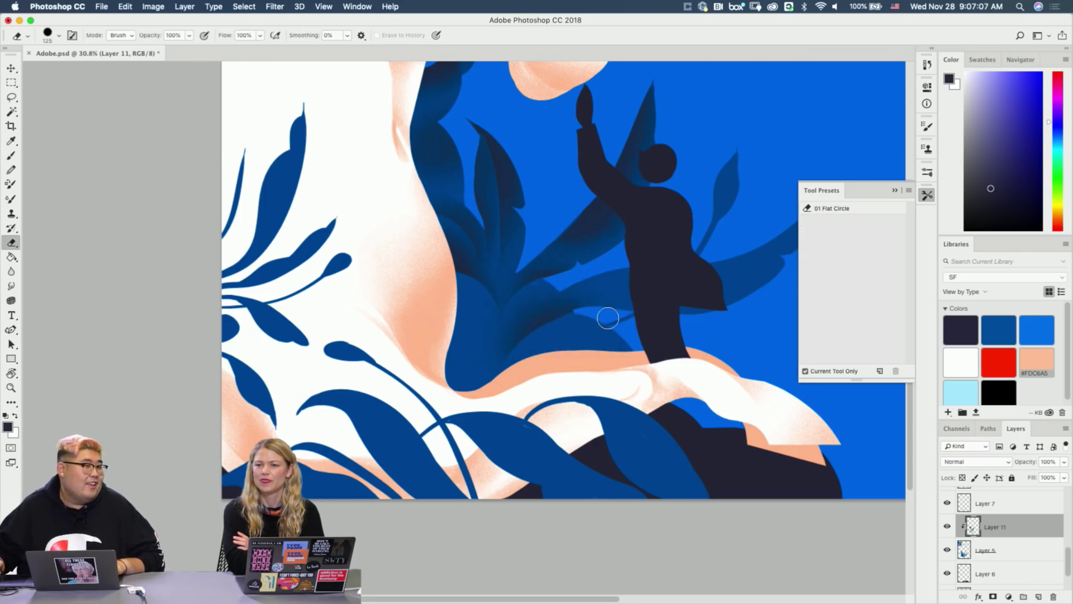
{"action": "key", "text": "b"}
{"action": "left_click_drag", "start_coordinate": [613, 288], "coordinate": [565, 316]}
Shade the small upright leaf behind the figure's back, and erase along its right side to split it into two tones.
{"action": "left_click_drag", "start_coordinate": [689, 179], "coordinate": [681, 238]}
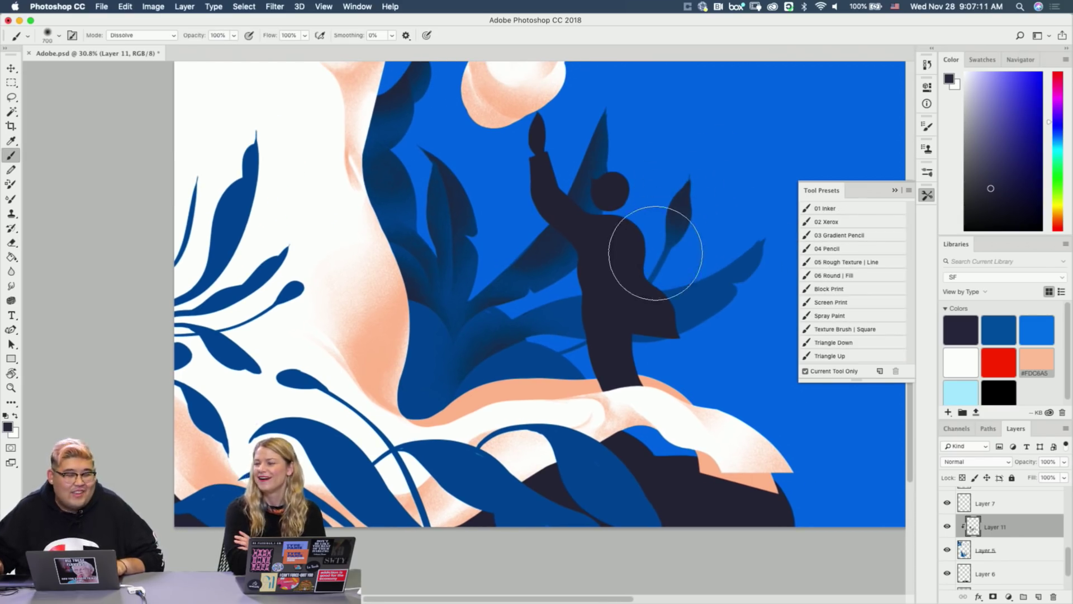
{"action": "key", "text": "e"}
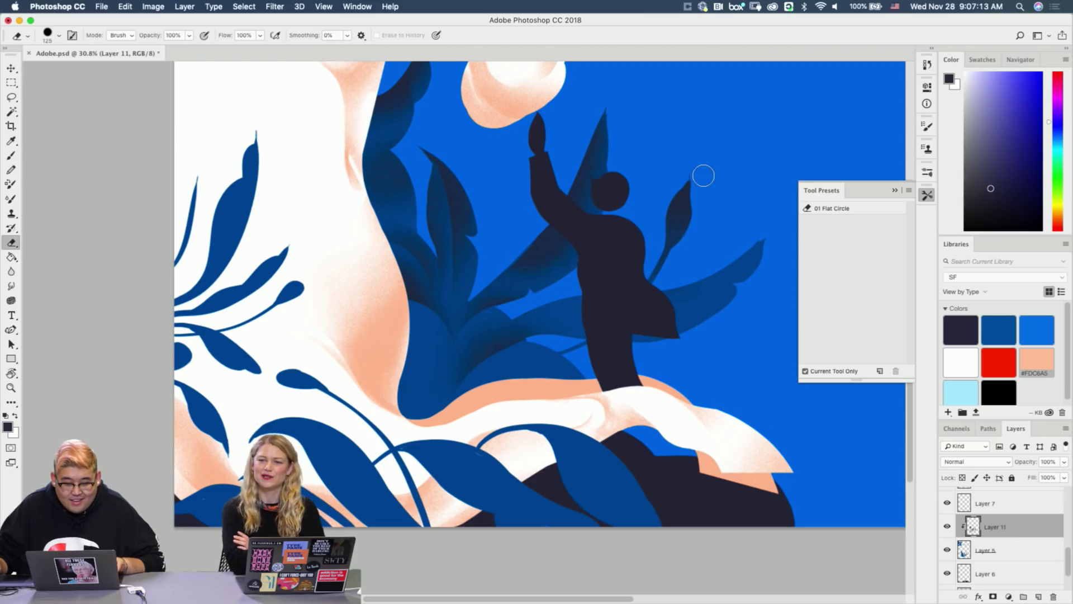
{"action": "left_click_drag", "start_coordinate": [699, 200], "coordinate": [682, 242]}
{"action": "key", "text": "super+z"}
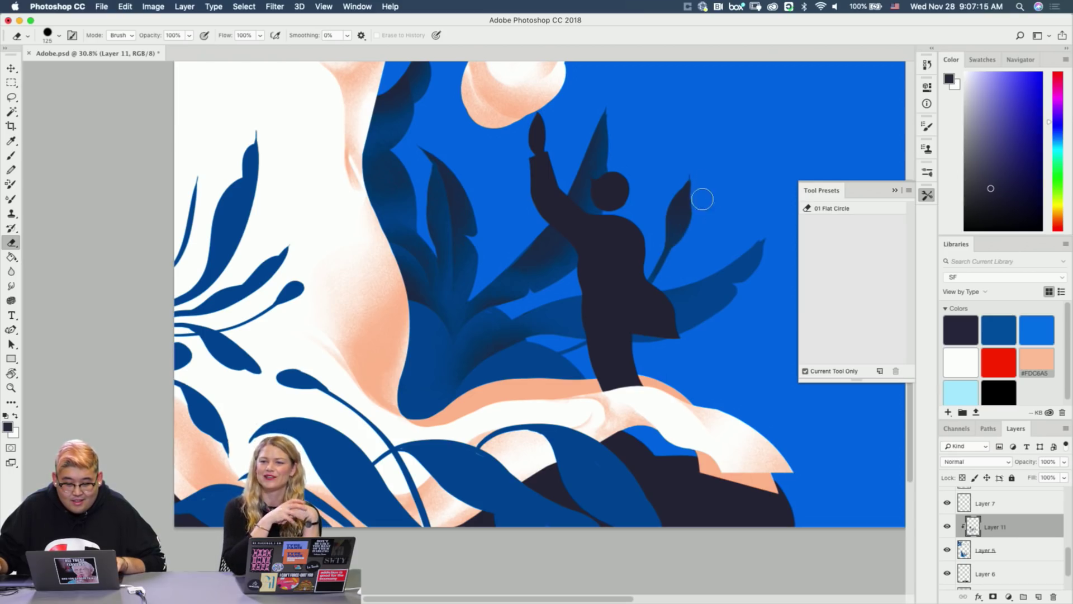
{"action": "left_click_drag", "start_coordinate": [703, 196], "coordinate": [685, 234]}
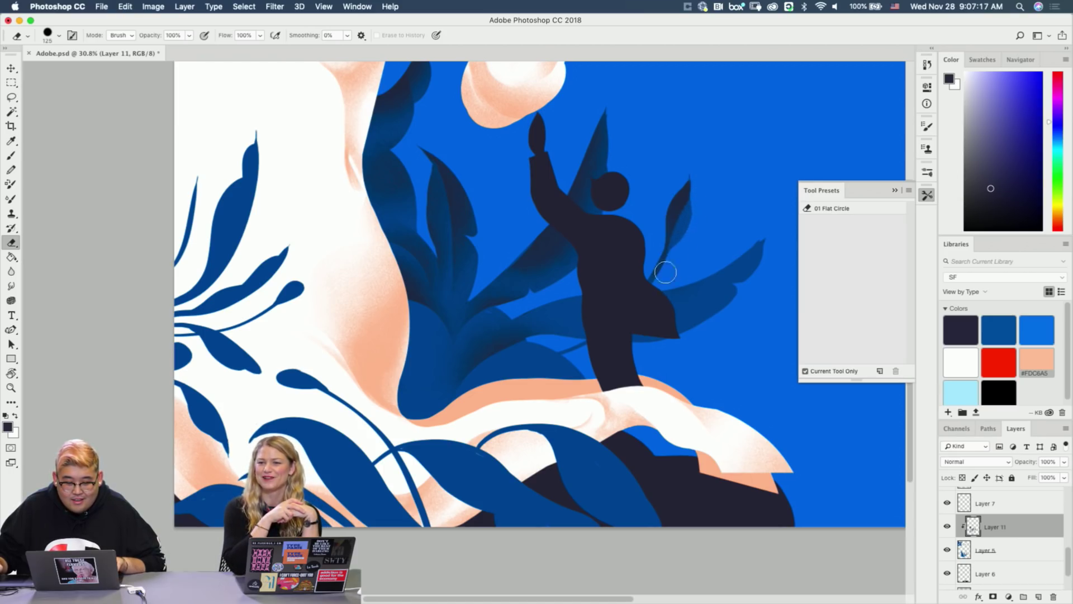
Add navy shading to the arched leaf just above the peach ribbon, and erase the excess along its lower edge.
{"action": "key", "text": "b"}
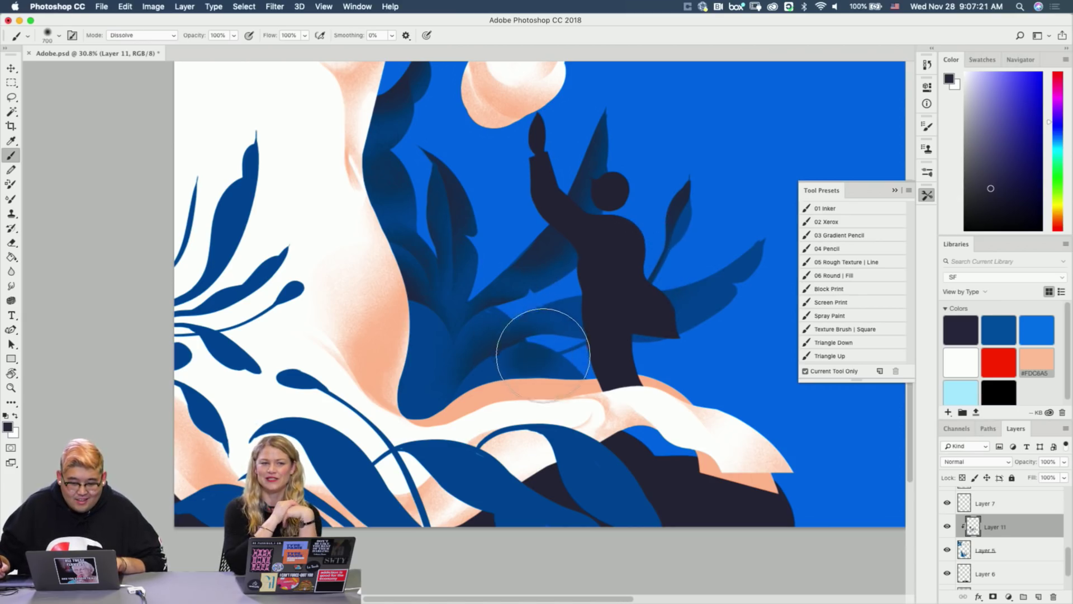
{"action": "key", "text": "e"}
{"action": "left_click_drag", "start_coordinate": [570, 365], "coordinate": [482, 398]}
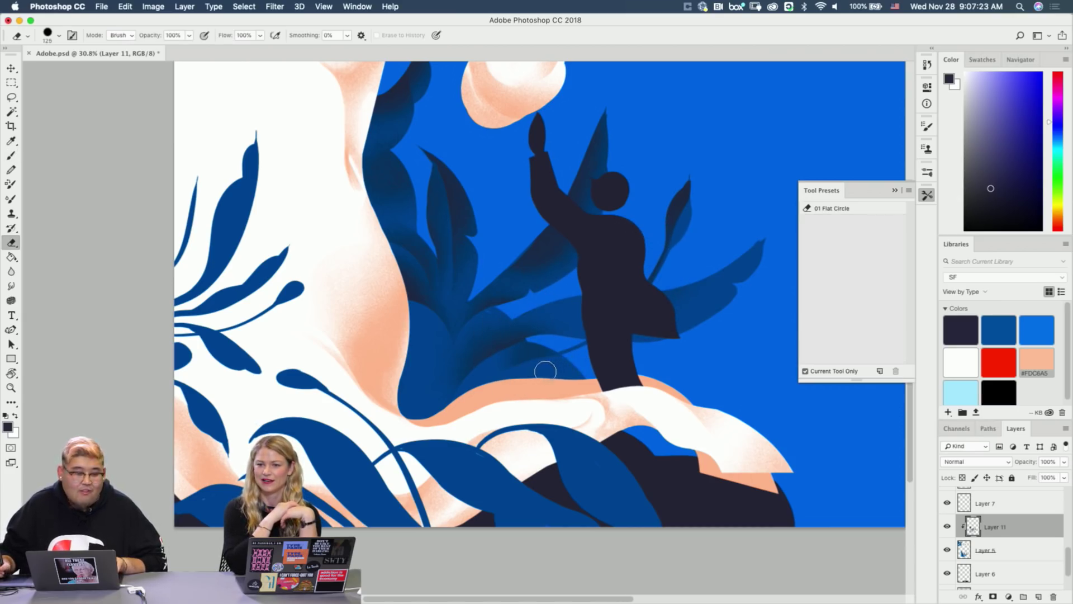
Shade the base of the foliage beside the horse's lower leg, and carve out overlapping leaf edges with the size 125 eraser.
{"action": "key", "text": "b"}
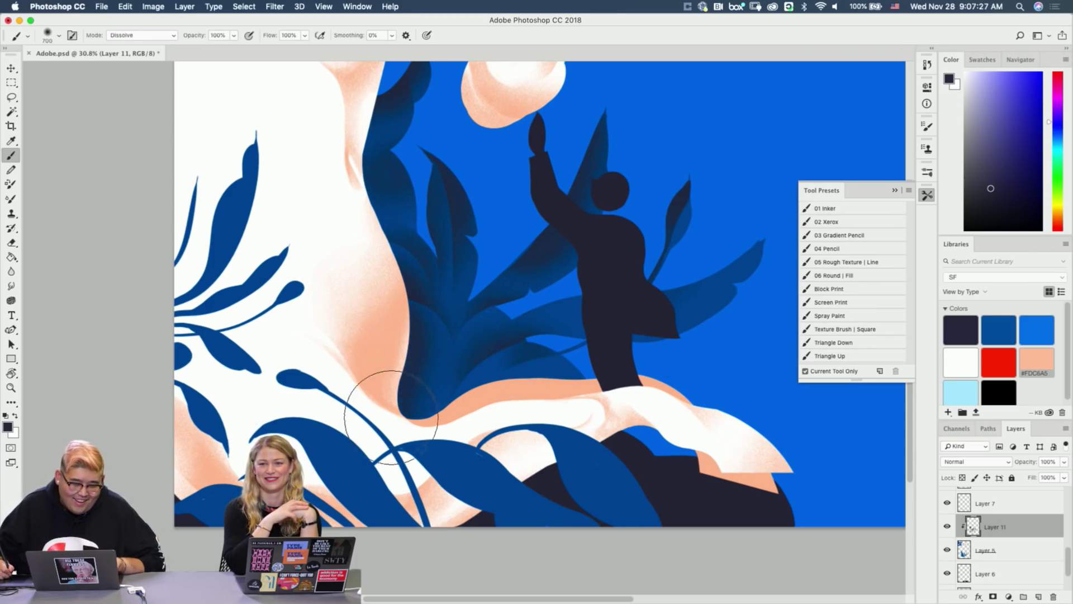
{"action": "left_click_drag", "start_coordinate": [404, 411], "coordinate": [400, 369]}
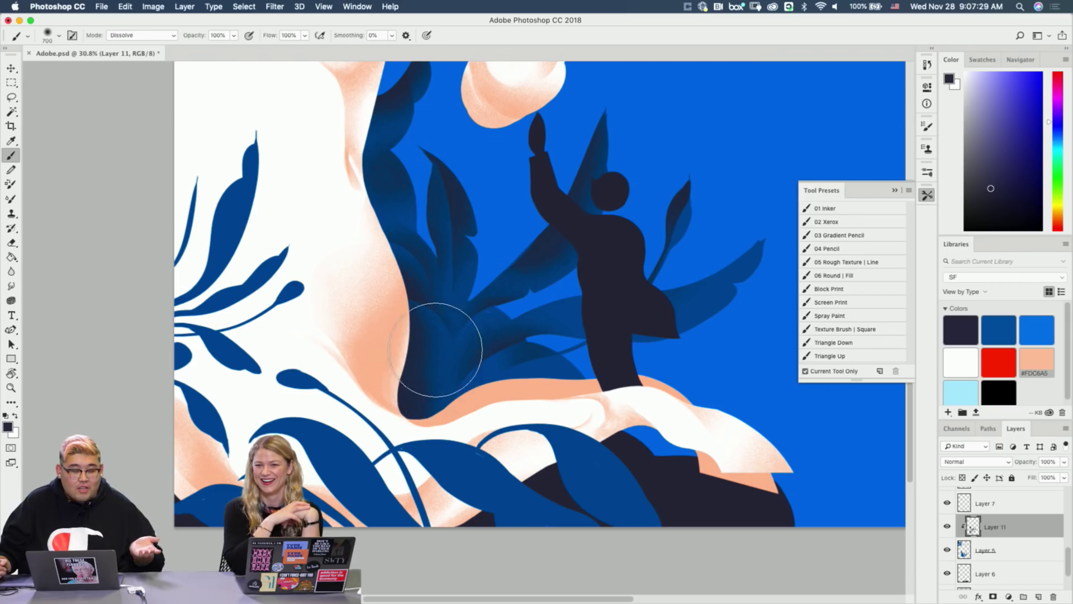
{"action": "key", "text": "e"}
{"action": "mouse_move", "coordinate": [402, 339]}
{"action": "left_mouse_down"}
{"action": "mouse_move", "coordinate": [426, 395]}
{"action": "mouse_move", "coordinate": [411, 373]}
{"action": "left_mouse_up"}
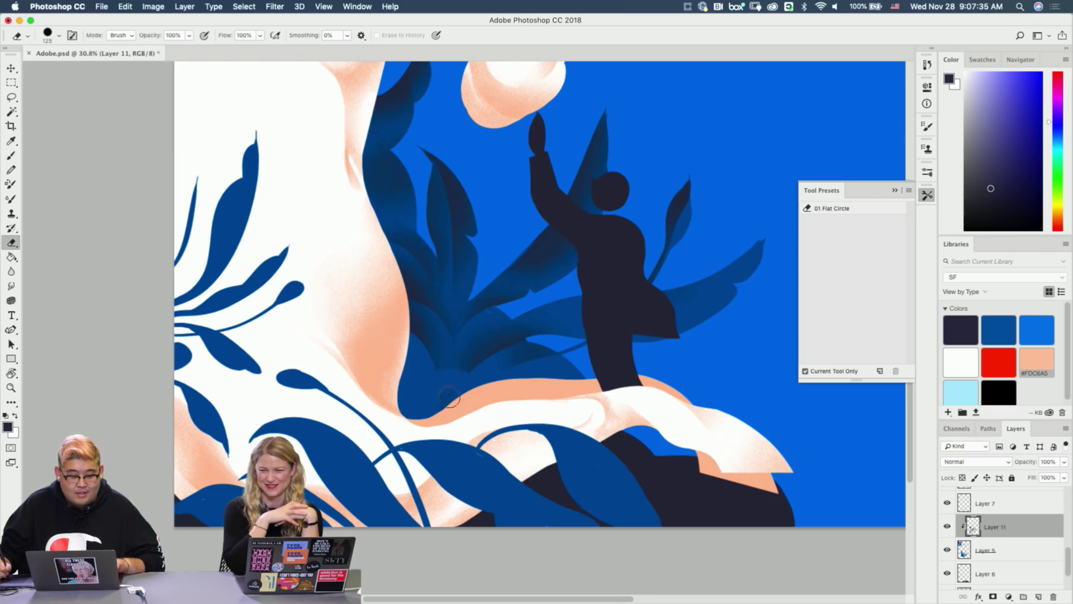
Shade the long leaf extending behind the figure's coat with the size 700 brush, and define its segments with the size 125 eraser.
{"action": "key", "text": "b"}
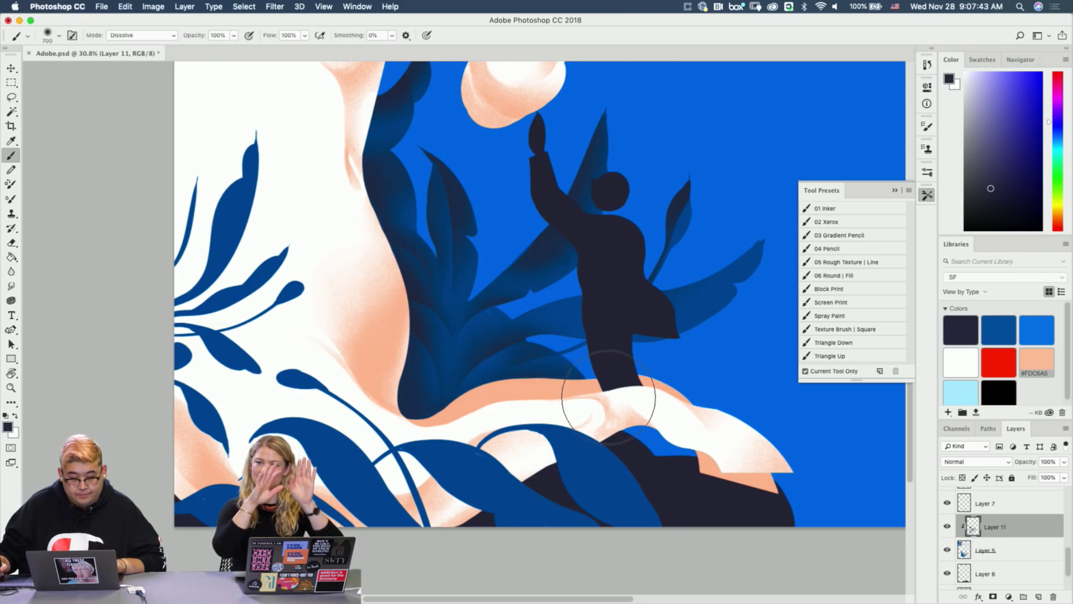
{"action": "mouse_move", "coordinate": [624, 294]}
{"action": "left_mouse_down"}
{"action": "mouse_move", "coordinate": [619, 405]}
{"action": "mouse_move", "coordinate": [617, 372]}
{"action": "left_mouse_up"}
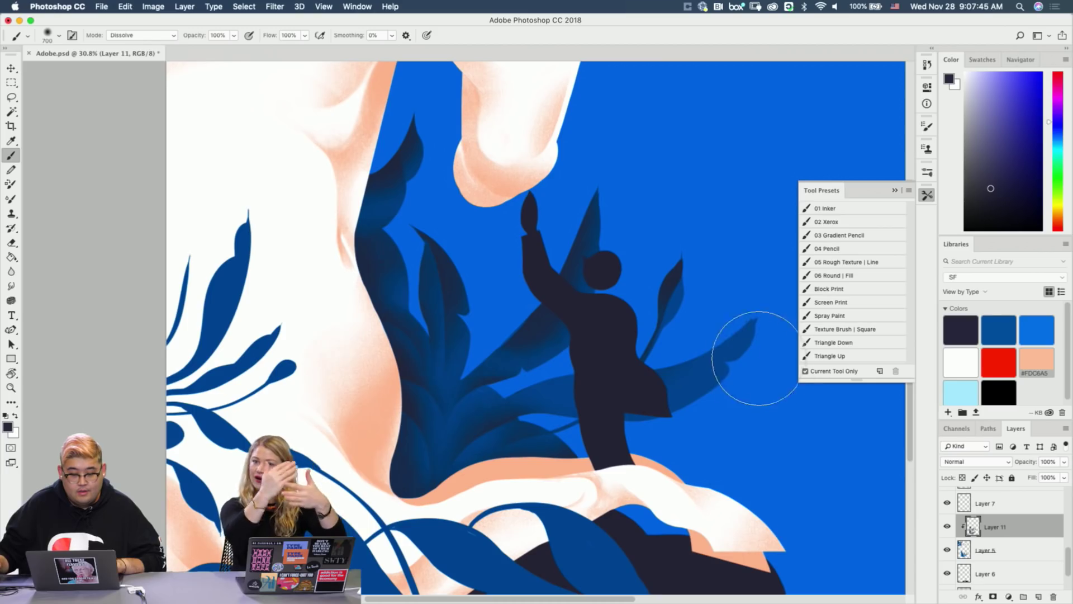
{"action": "key", "text": "e"}
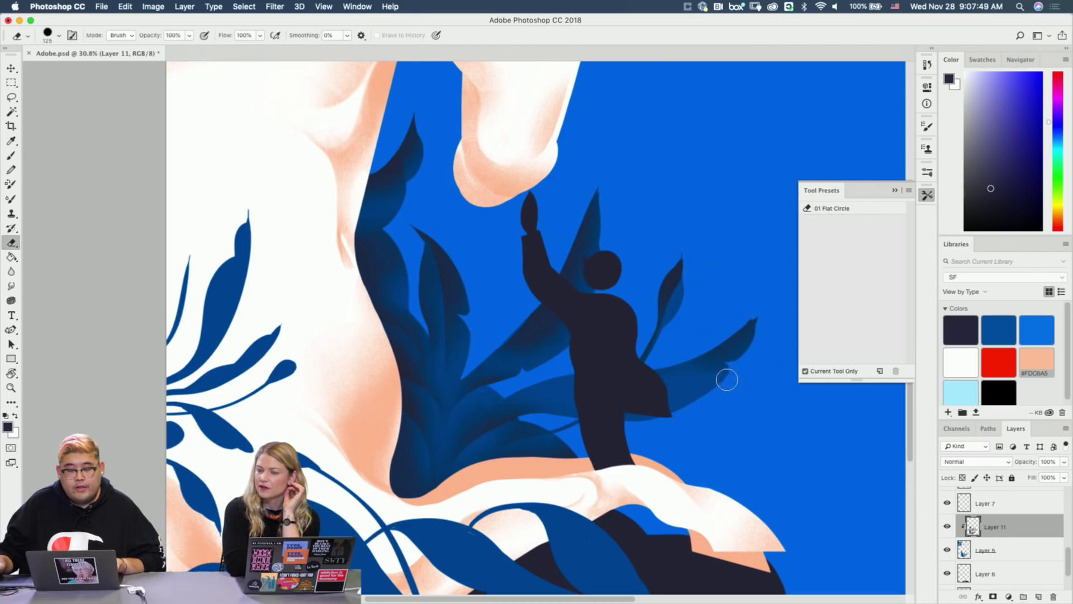
{"action": "key", "text": "b"}
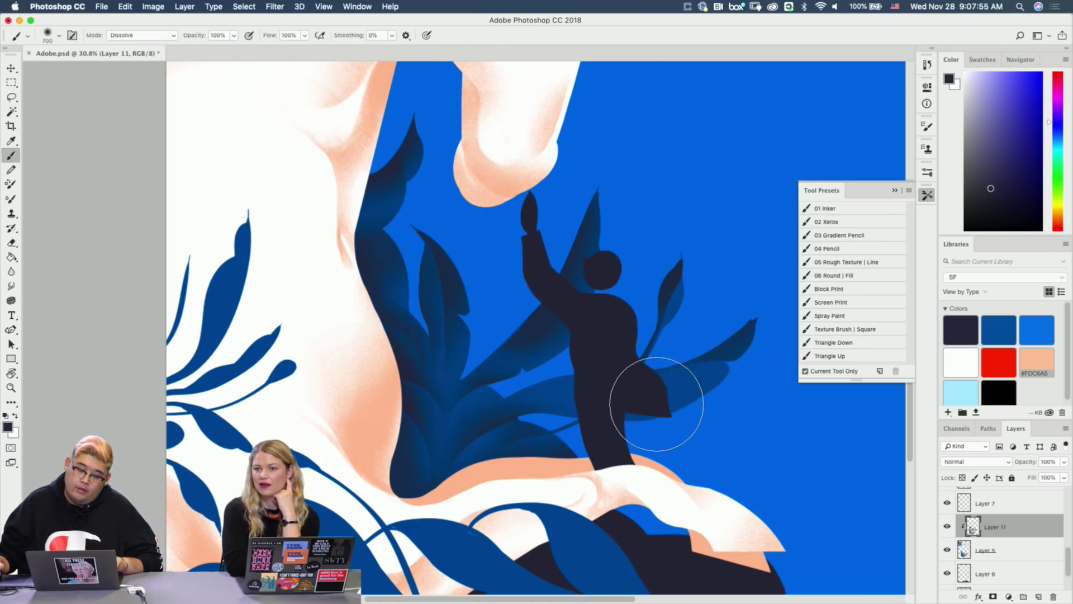
{"action": "key", "text": "e"}
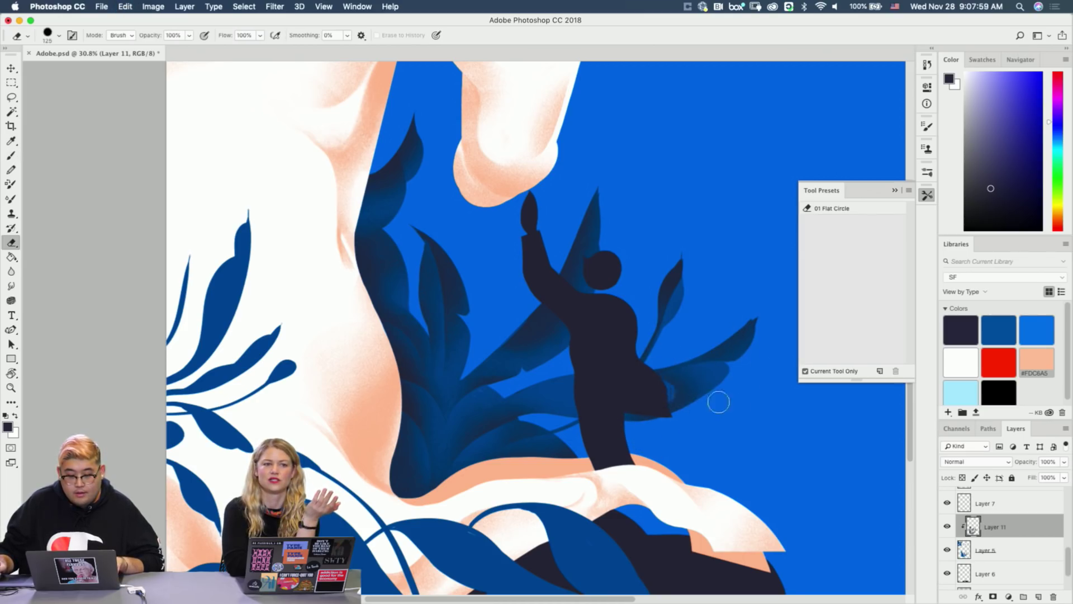
Reduce the brush size to 250 and deepen the navy shading on the leaves beside the figure's legs.
{"action": "key", "text": "b"}
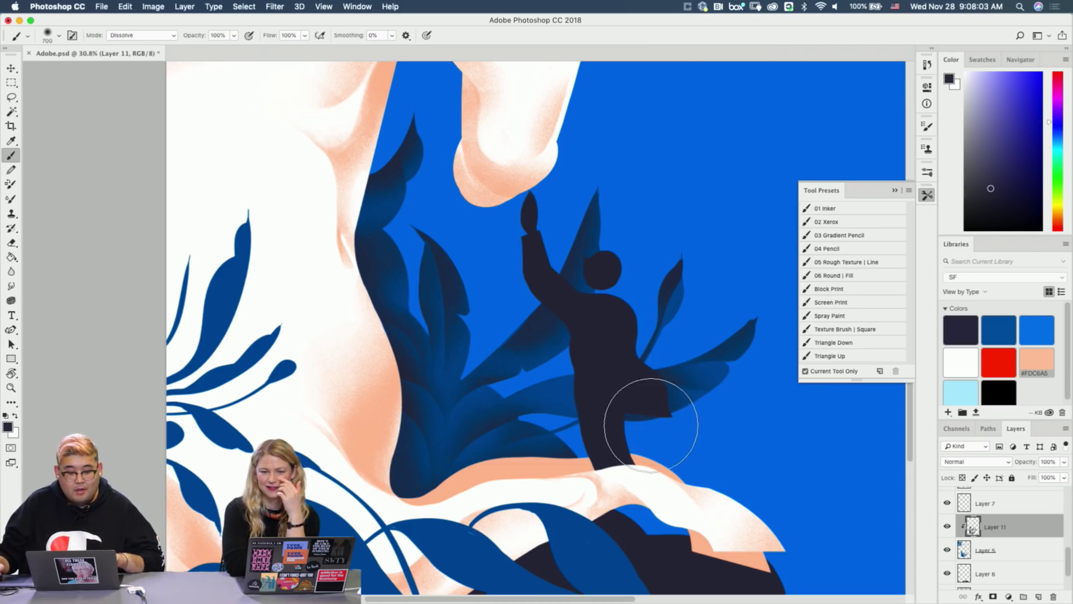
{"action": "key", "text": "bracketleft"}
{"action": "key", "text": "bracketleft"}
{"action": "key", "text": "bracketleft"}
{"action": "key", "text": "bracketleft"}
{"action": "key", "text": "bracketleft"}
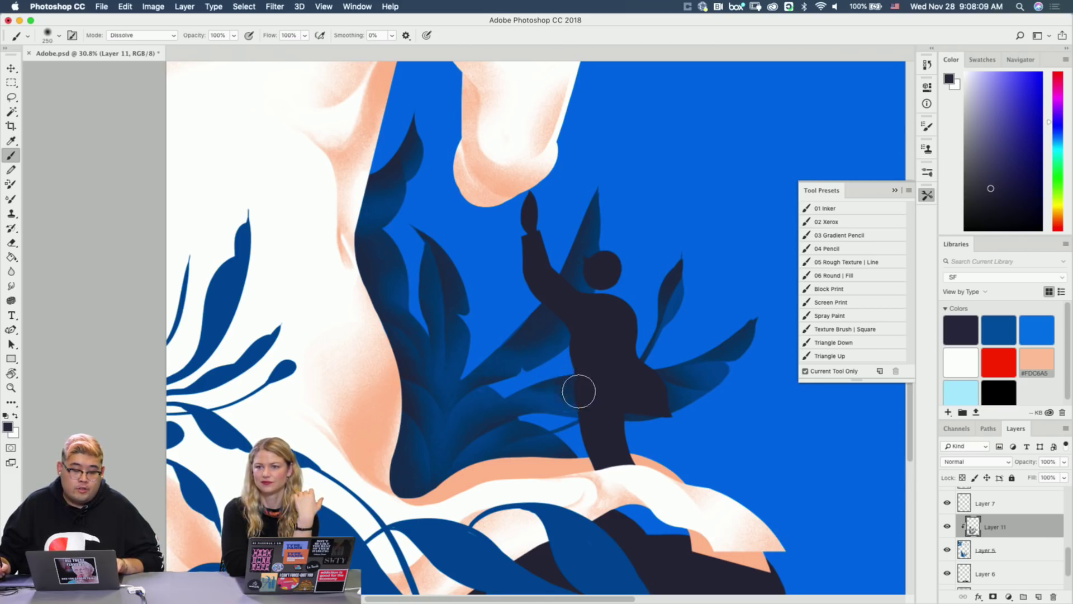
{"action": "mouse_move", "coordinate": [559, 422]}
{"action": "left_mouse_down"}
{"action": "mouse_move", "coordinate": [630, 328]}
{"action": "mouse_move", "coordinate": [620, 289]}
{"action": "mouse_move", "coordinate": [661, 221]}
{"action": "left_mouse_up"}
Refine the central leaf edges with a size 45 eraser, and darken the thin stem and lower leaf beside the figure's leg with the size 250 brush.
{"action": "key", "text": "z"}
{"action": "key", "text": "e"}
{"action": "key", "text": "bracketleft"}
{"action": "key", "text": "bracketleft"}
{"action": "key", "text": "bracketleft"}
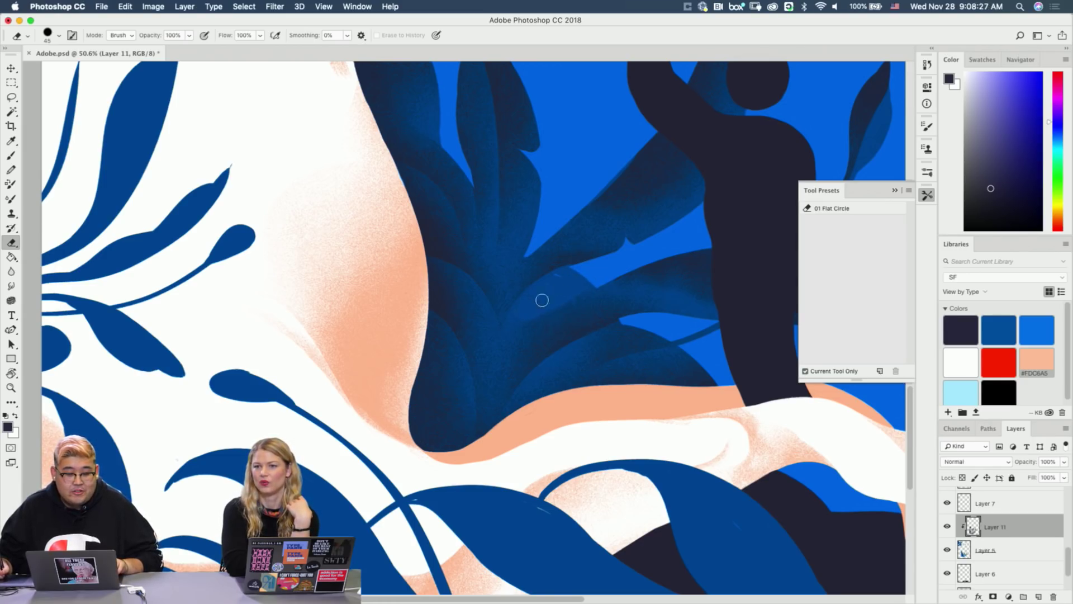
{"action": "key", "text": "b"}
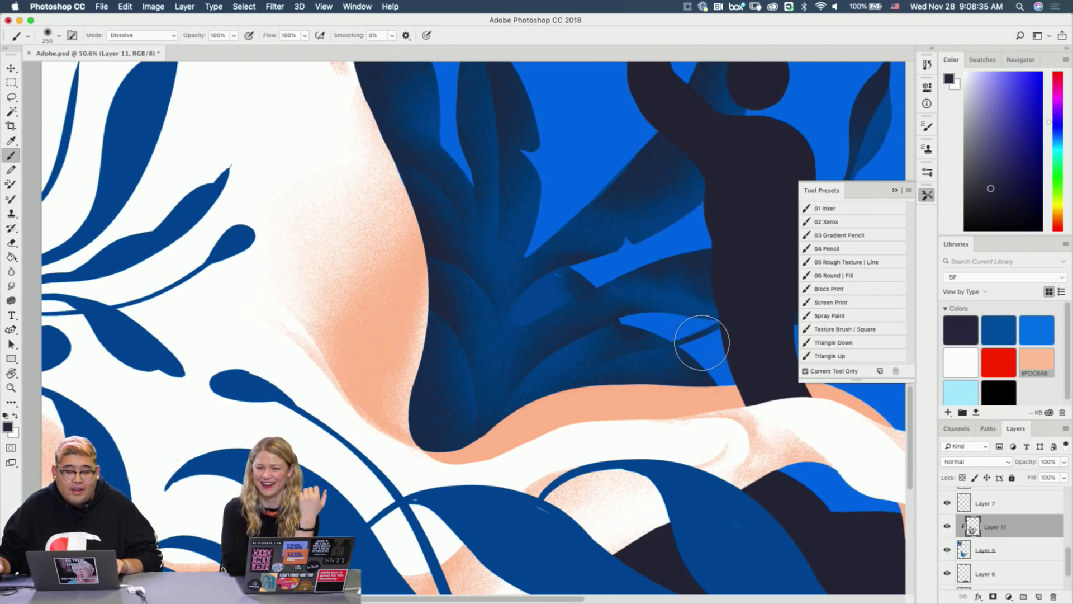
{"action": "left_click_drag", "start_coordinate": [730, 371], "coordinate": [681, 308]}
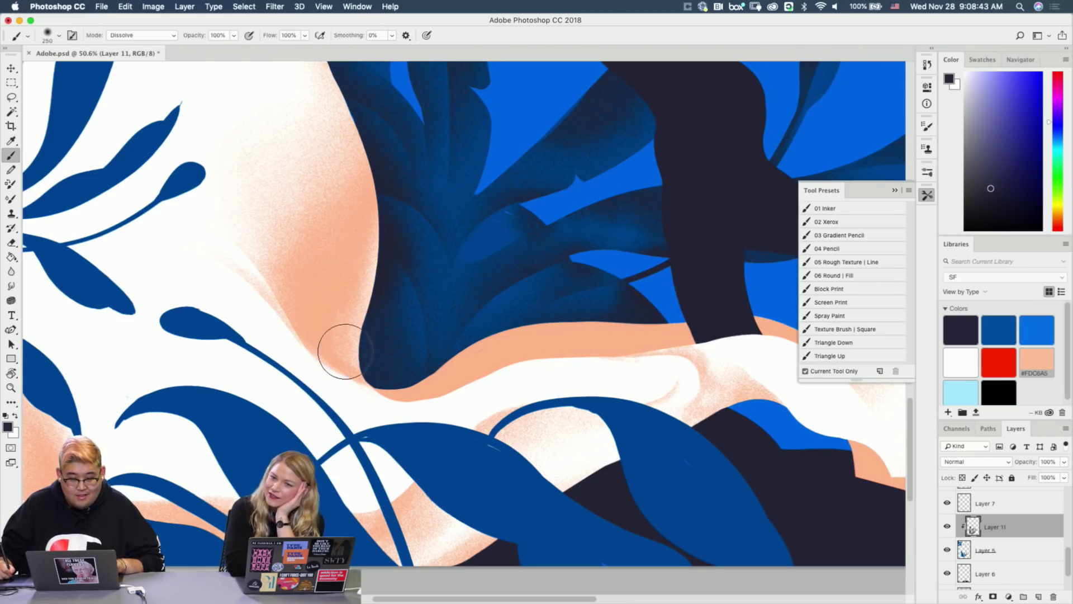
Reduce the brush size to 100 and deepen the navy shading on the pointed leaf between the horse's leg and the figure.
{"action": "left_click_drag", "start_coordinate": [436, 373], "coordinate": [440, 423]}
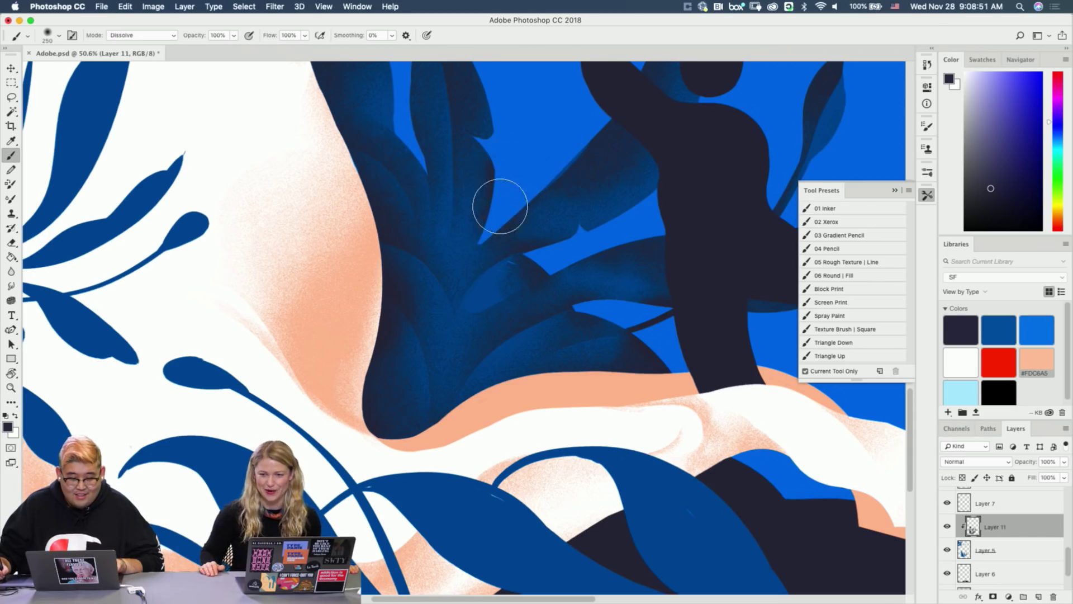
{"action": "scroll", "coordinate": [498, 208], "scroll_direction": "up", "scroll_amount": 3}
{"action": "key", "text": "bracketleft"}
{"action": "key", "text": "bracketleft"}
{"action": "key", "text": "bracketleft"}
{"action": "key", "text": "bracketleft"}
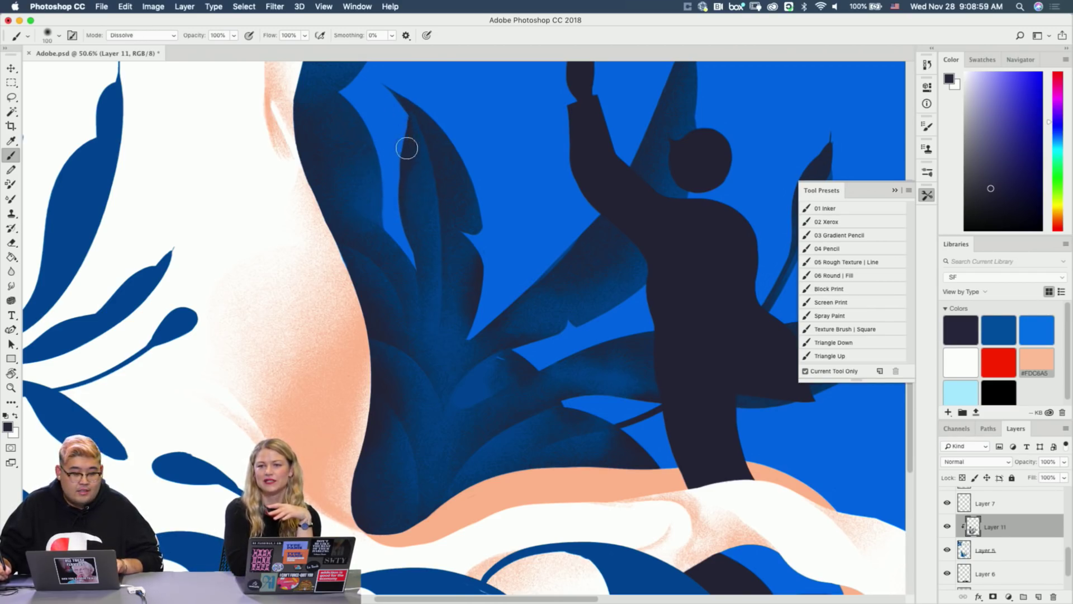
{"action": "mouse_move", "coordinate": [456, 115]}
{"action": "left_mouse_down"}
{"action": "mouse_move", "coordinate": [472, 161]}
{"action": "mouse_move", "coordinate": [445, 175]}
{"action": "left_mouse_up"}
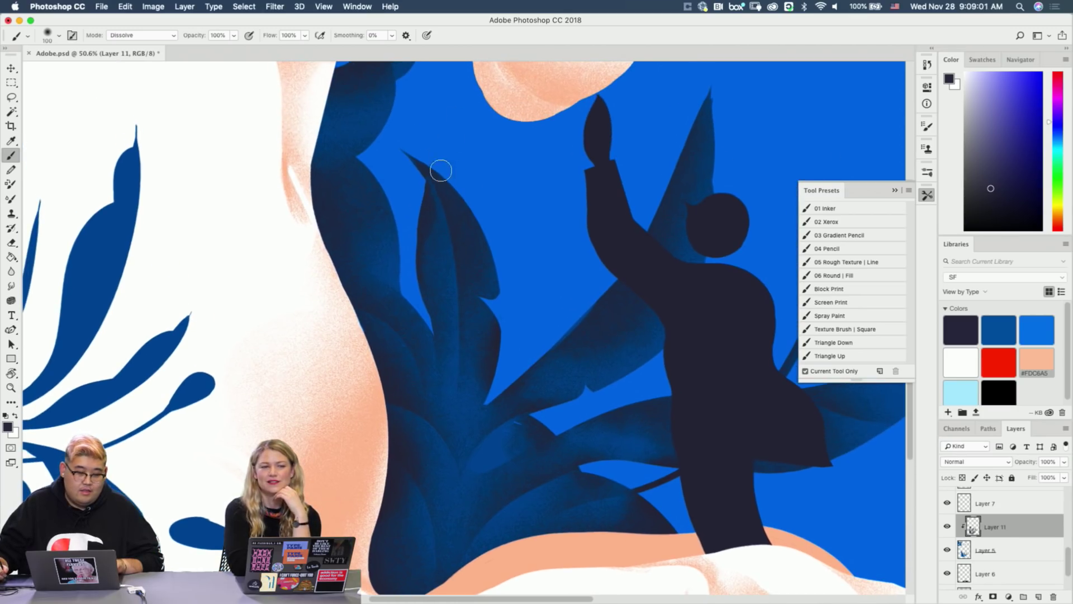
Increase the brush size to 300 and darken the upright leaves beside the horse's leg.
{"action": "key", "text": "bracketright"}
{"action": "key", "text": "bracketright"}
{"action": "key", "text": "bracketright"}
{"action": "left_click_drag", "start_coordinate": [423, 116], "coordinate": [437, 187]}
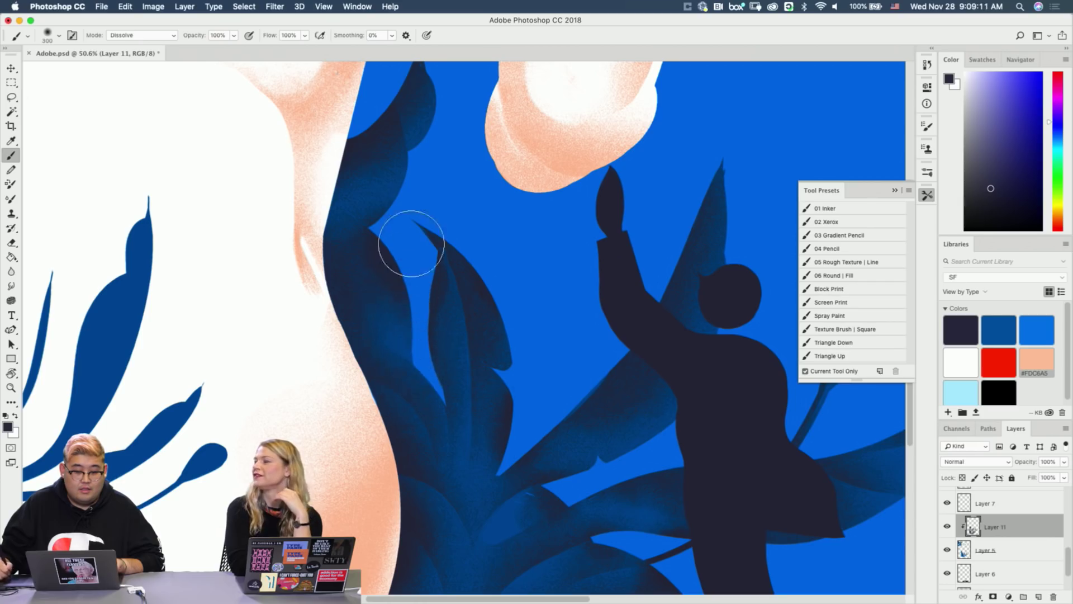
{"action": "scroll", "coordinate": [522, 294], "scroll_direction": "down", "scroll_amount": 3}
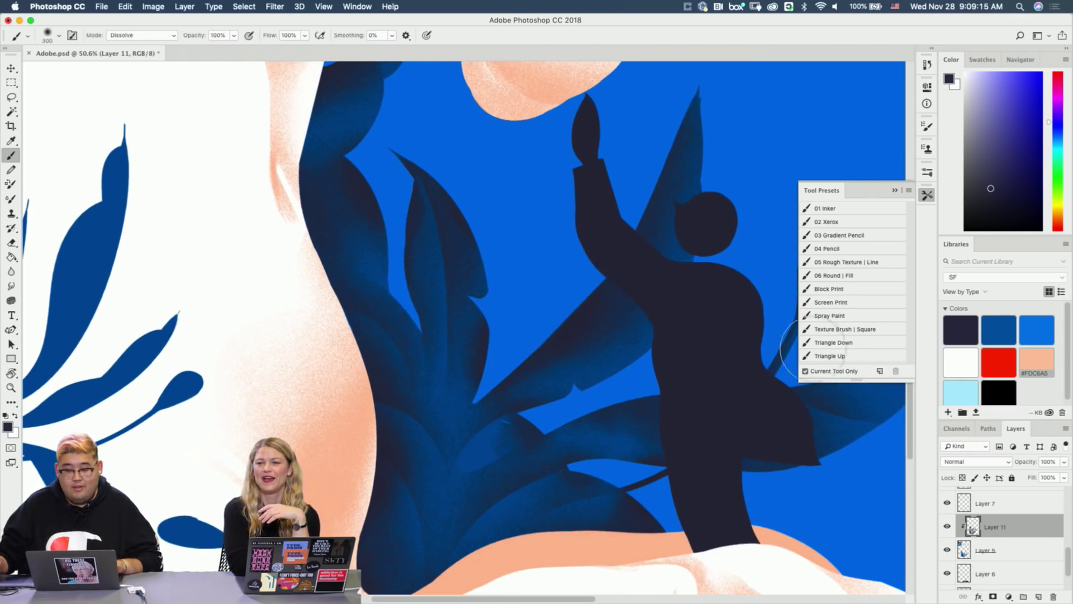
Add a layer mask to Layer 11 and mask out shading along the edge of the leaf beneath the figure's raised arm with a size 125 brush.
{"action": "left_click", "coordinate": [991, 597]}
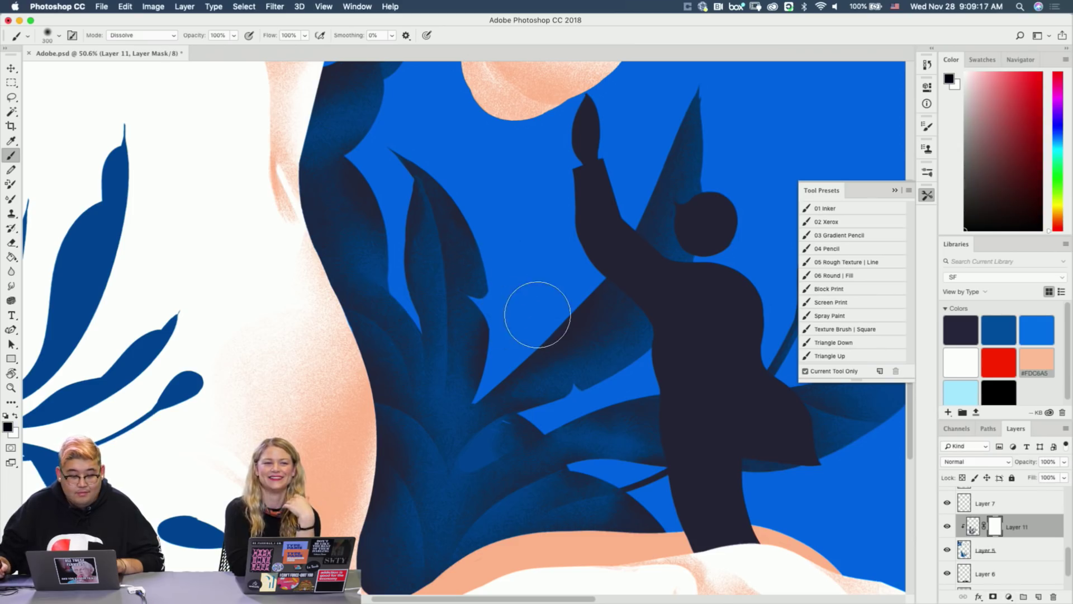
{"action": "key", "text": "bracketleft"}
{"action": "key", "text": "bracketleft"}
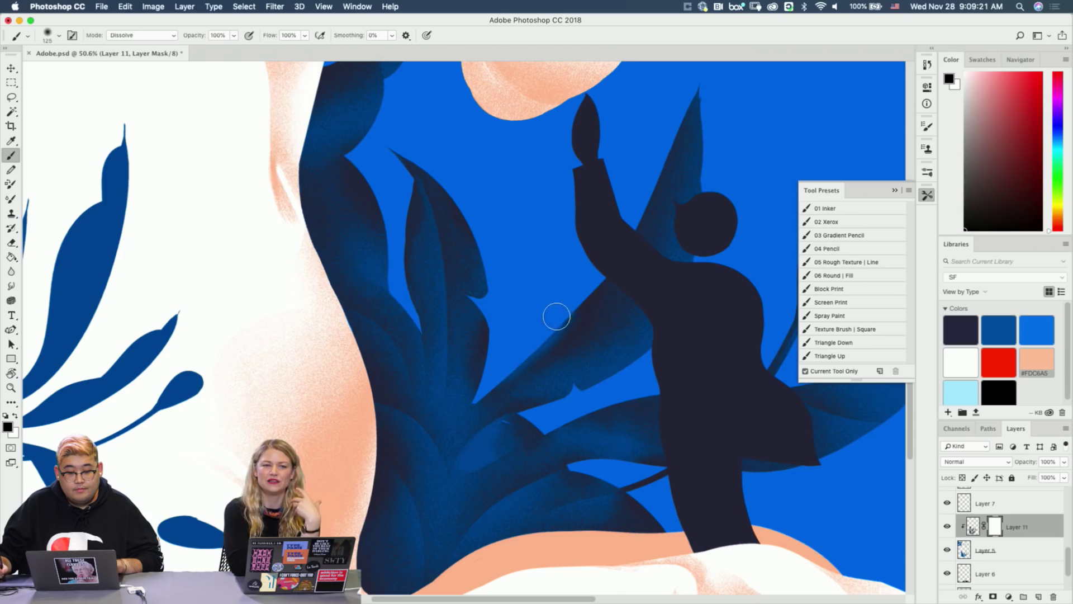
{"action": "key", "text": "x"}
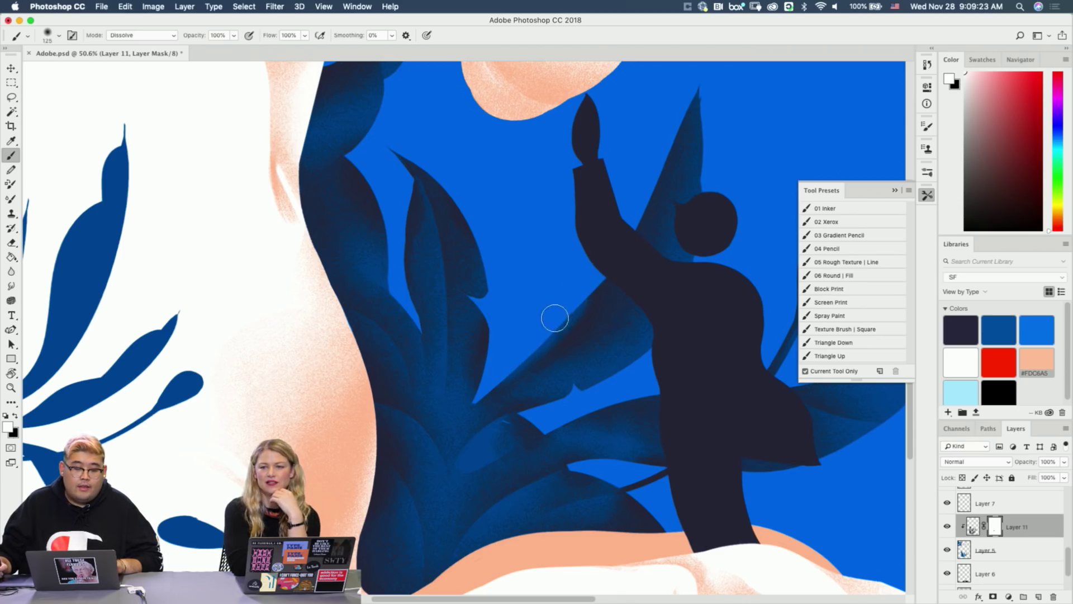
{"action": "scroll", "coordinate": [581, 339], "scroll_direction": "up", "scroll_amount": 5}
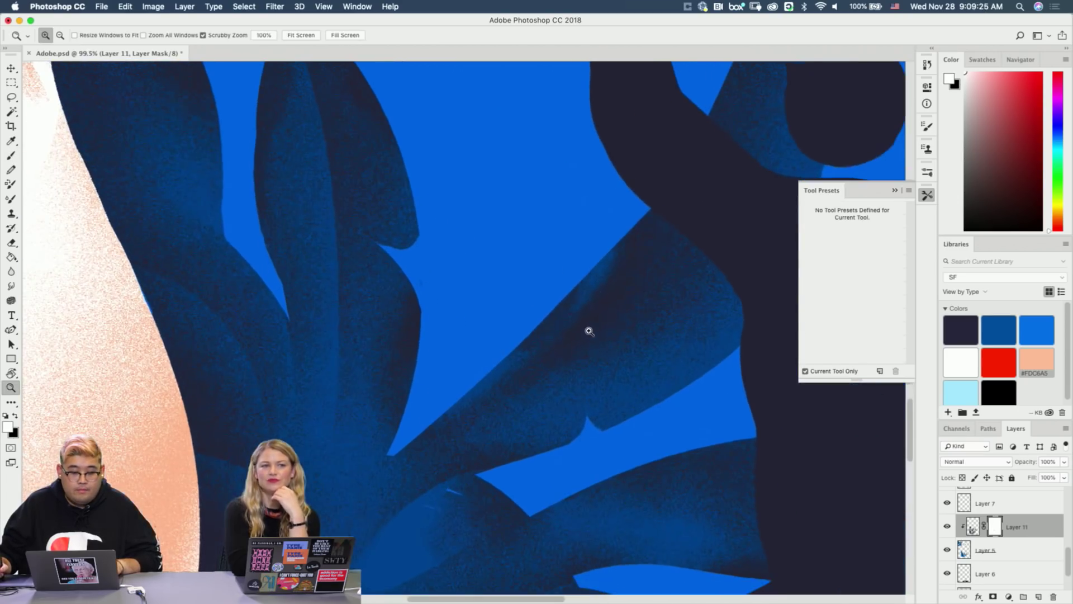
{"action": "key", "text": "x"}
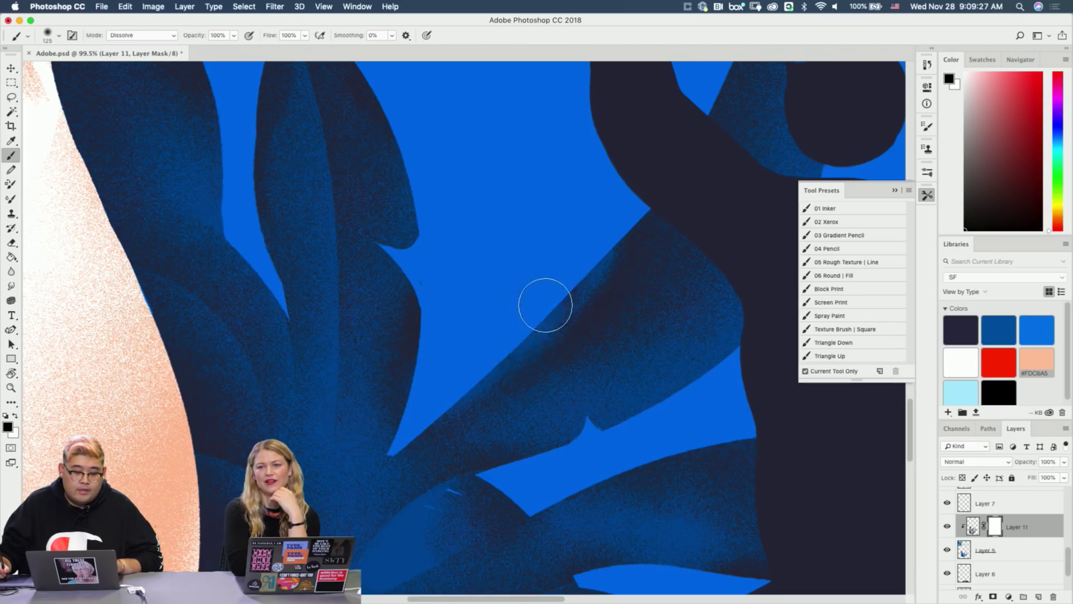
Restore and hide shading on the leaf beneath the figure's arm by alternating white and black on the Layer 11 mask.
{"action": "key", "text": "z"}
{"action": "scroll", "coordinate": [582, 290], "scroll_direction": "down", "scroll_amount": 4}
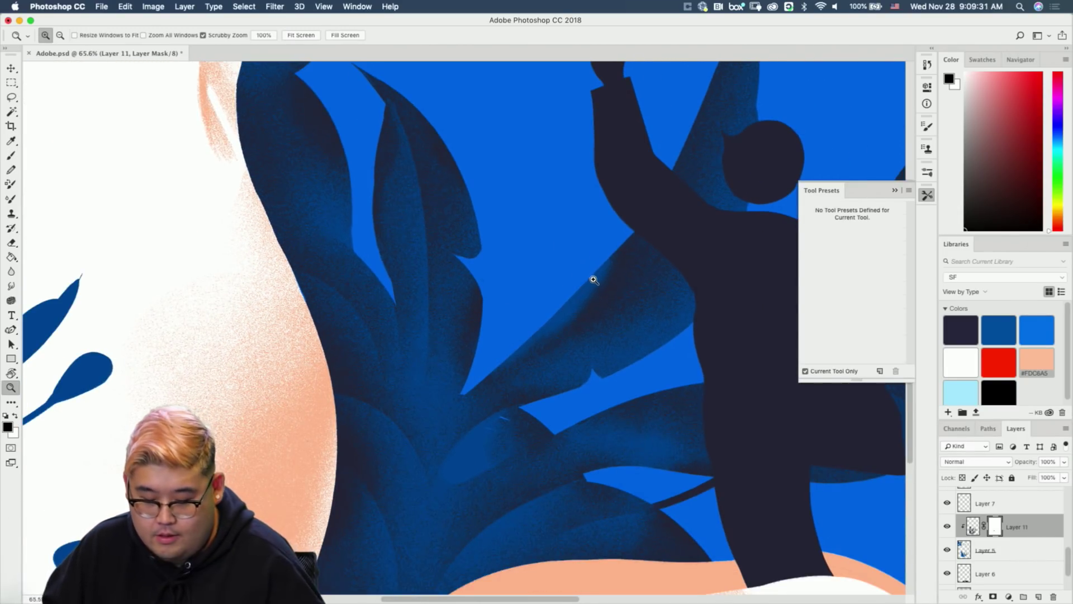
{"action": "key", "text": "b"}
{"action": "key", "text": "x"}
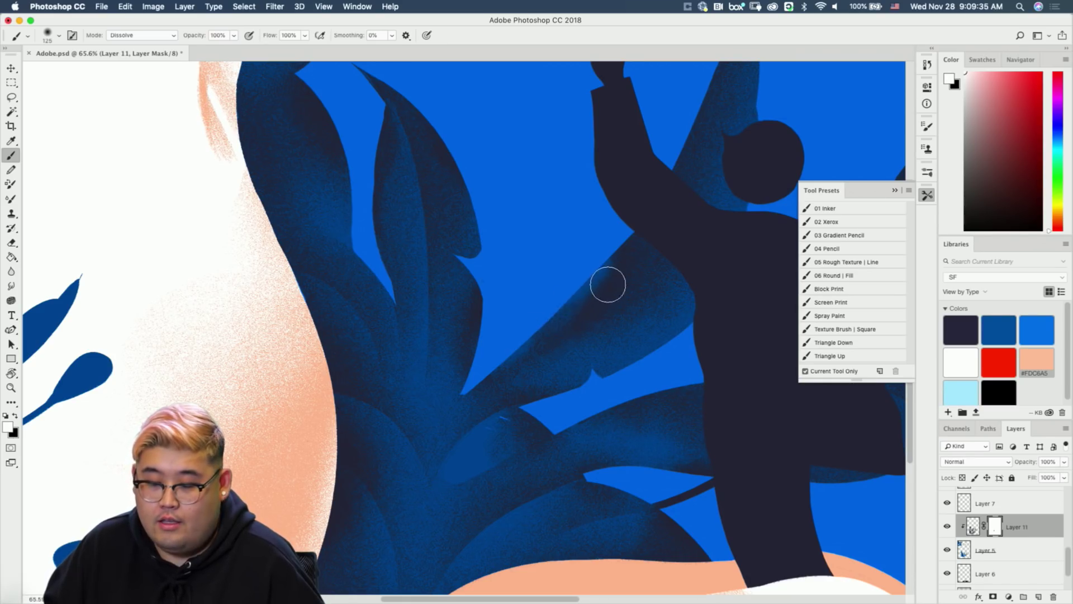
{"action": "key", "text": "x"}
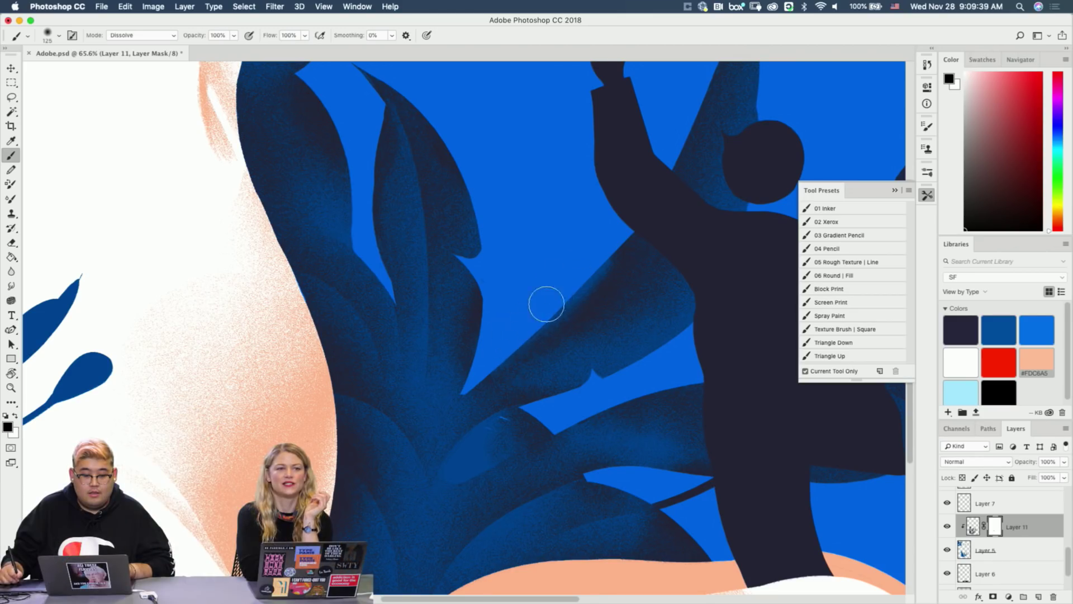
{"action": "left_click_drag", "start_coordinate": [614, 228], "coordinate": [520, 348]}
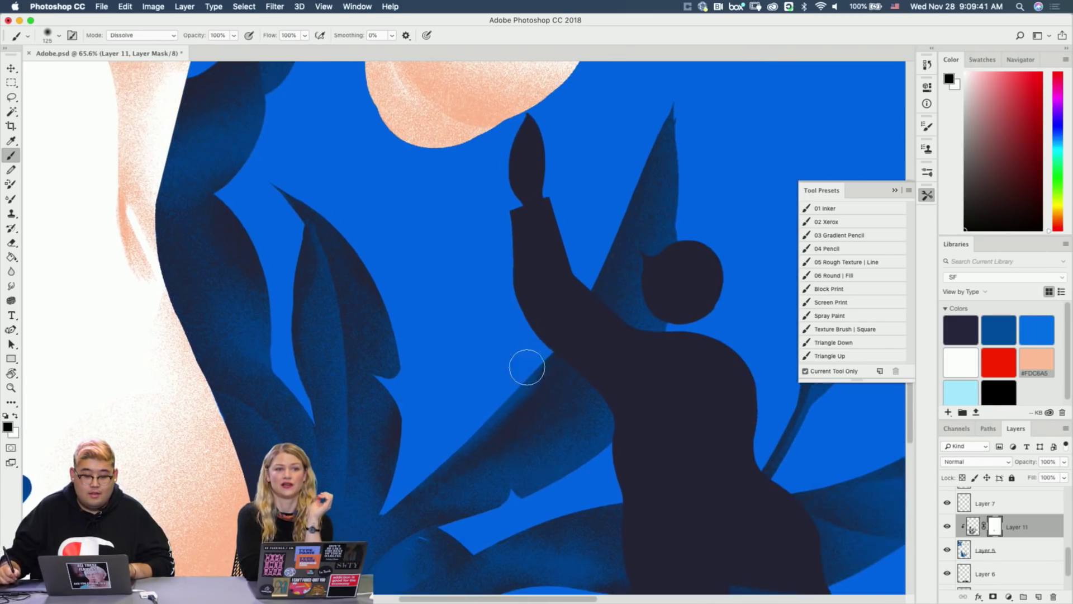
{"action": "key", "text": "x"}
{"action": "left_click_drag", "start_coordinate": [593, 343], "coordinate": [555, 350]}
{"action": "left_click_drag", "start_coordinate": [578, 429], "coordinate": [571, 370]}
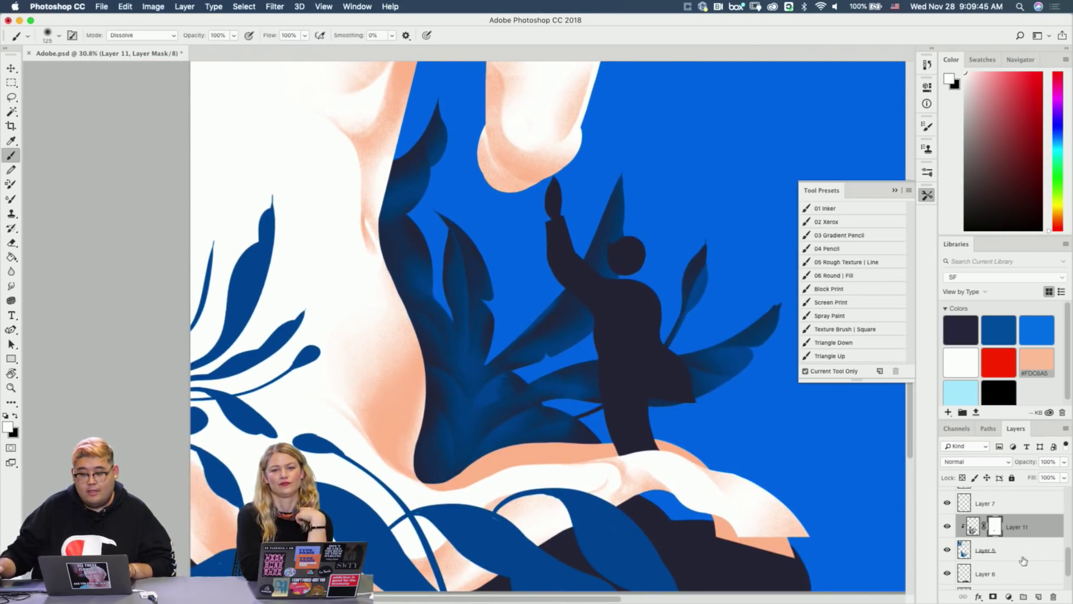
{"action": "left_click_drag", "start_coordinate": [573, 330], "coordinate": [585, 221]}
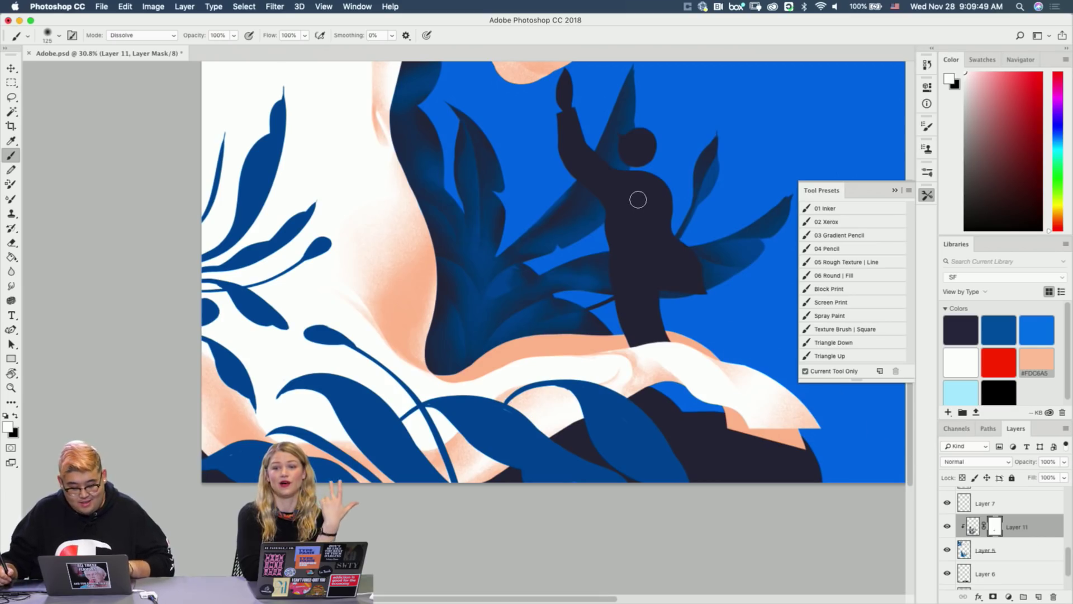
Enlarge the brush to 400 and adjust the shading of the leaf behind the figure's head with black and white on the mask.
{"action": "key", "text": "bracketright"}
{"action": "key", "text": "bracketright"}
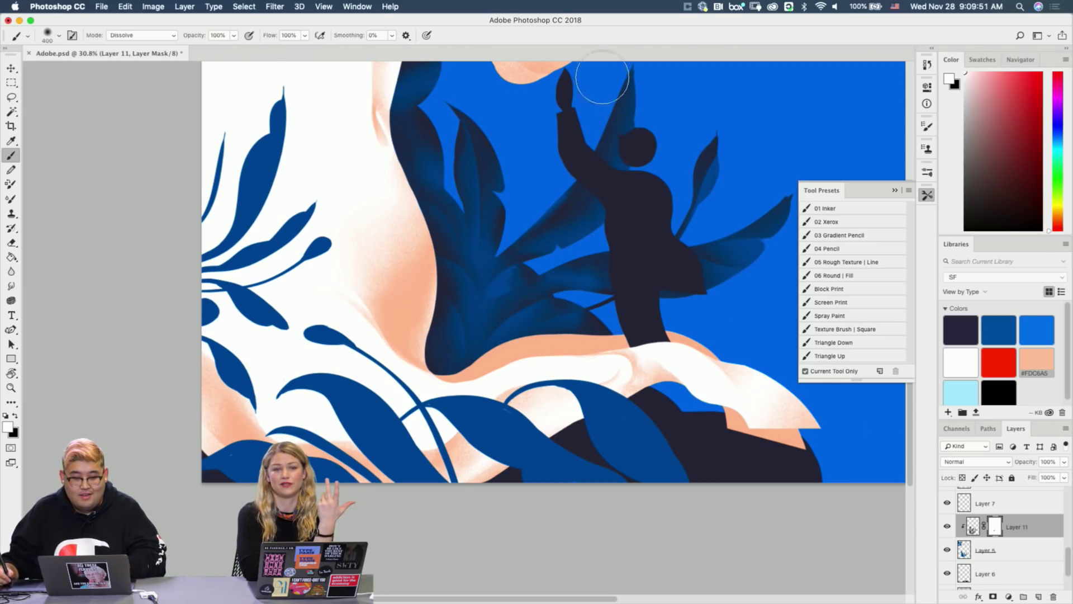
{"action": "scroll", "coordinate": [615, 187], "scroll_direction": "up", "scroll_amount": 3}
{"action": "key", "text": "x"}
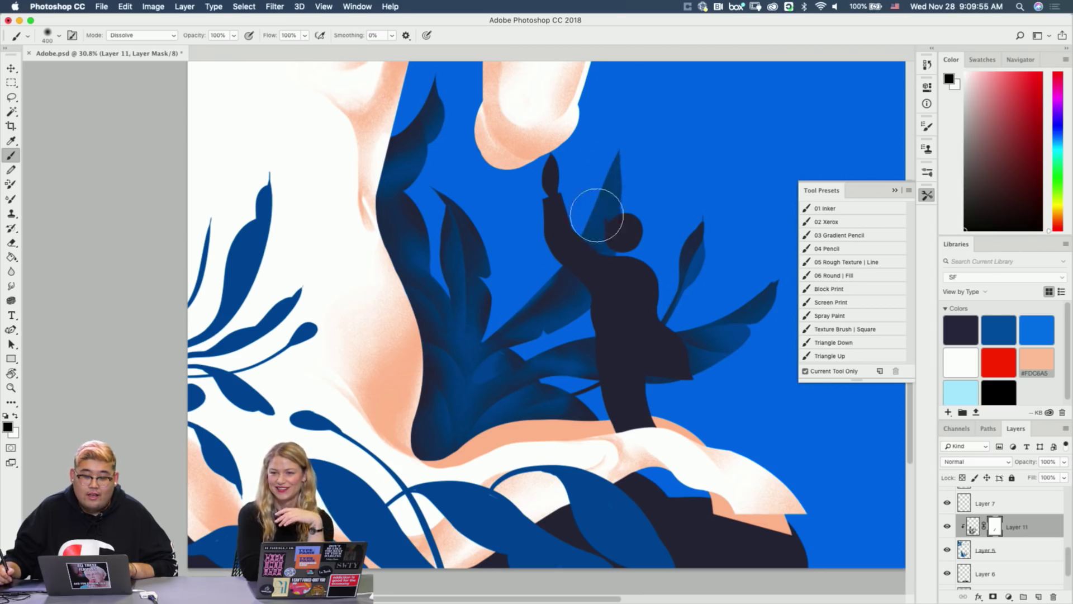
{"action": "key", "text": "x"}
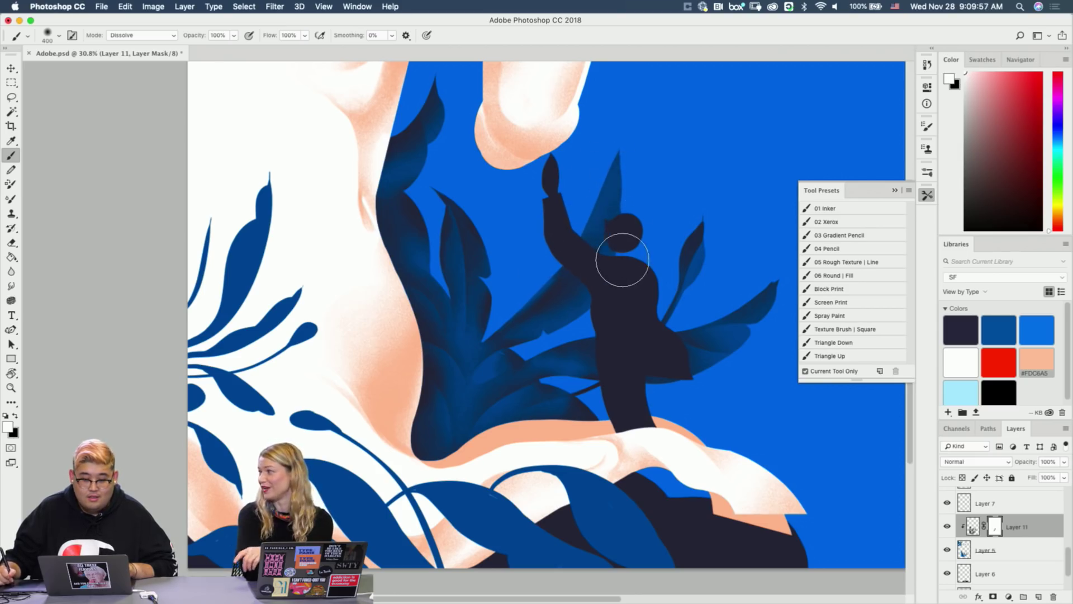
{"action": "key", "text": "x"}
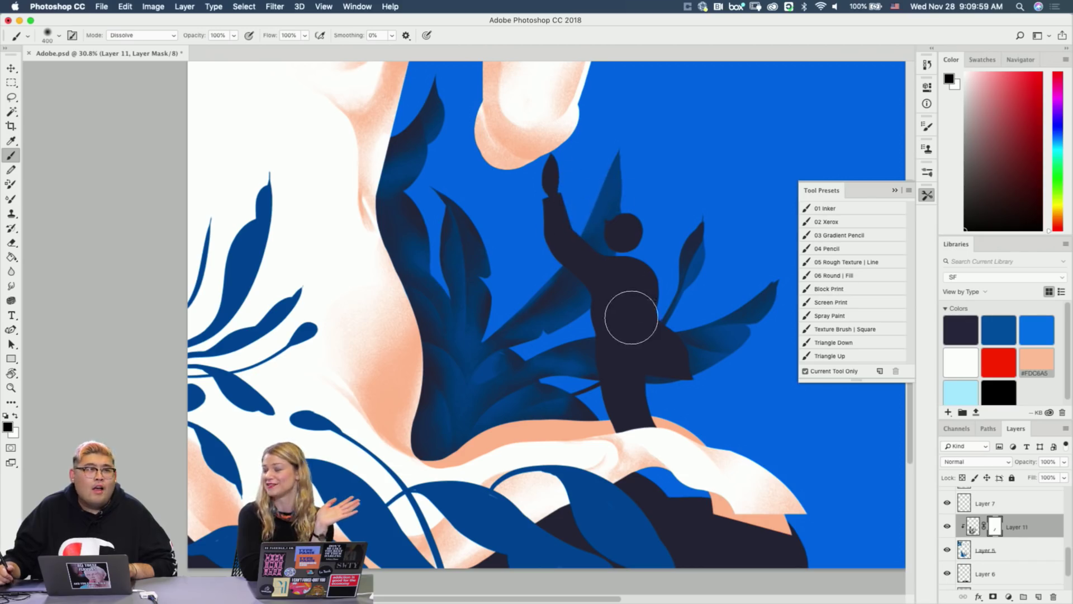
{"action": "key", "text": "space"}
{"action": "left_click_drag", "start_coordinate": [465, 114], "coordinate": [455, 163]}
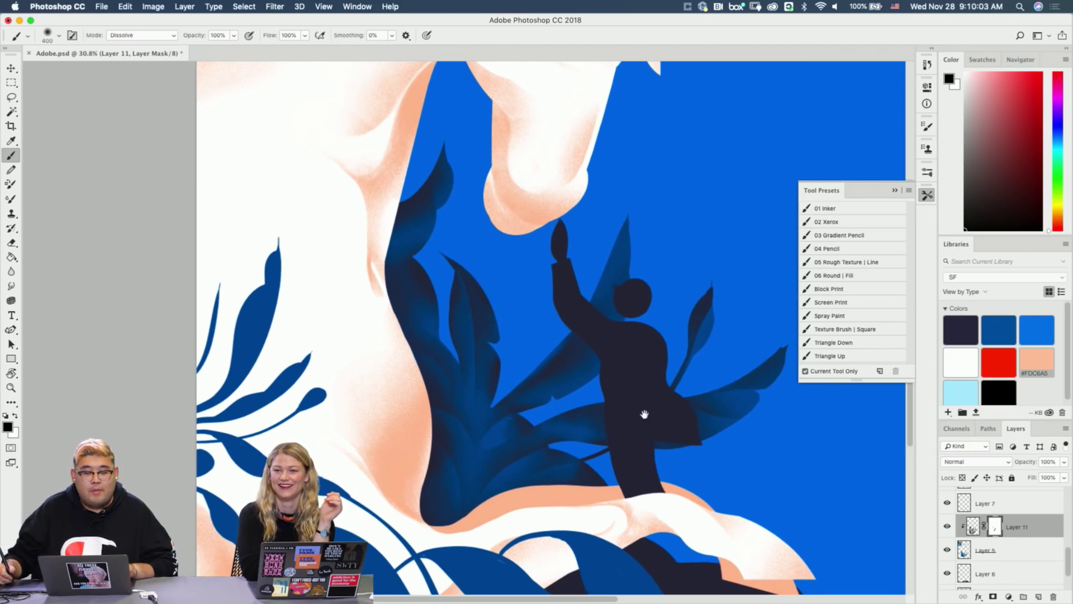
{"action": "left_click_drag", "start_coordinate": [652, 396], "coordinate": [659, 292]}
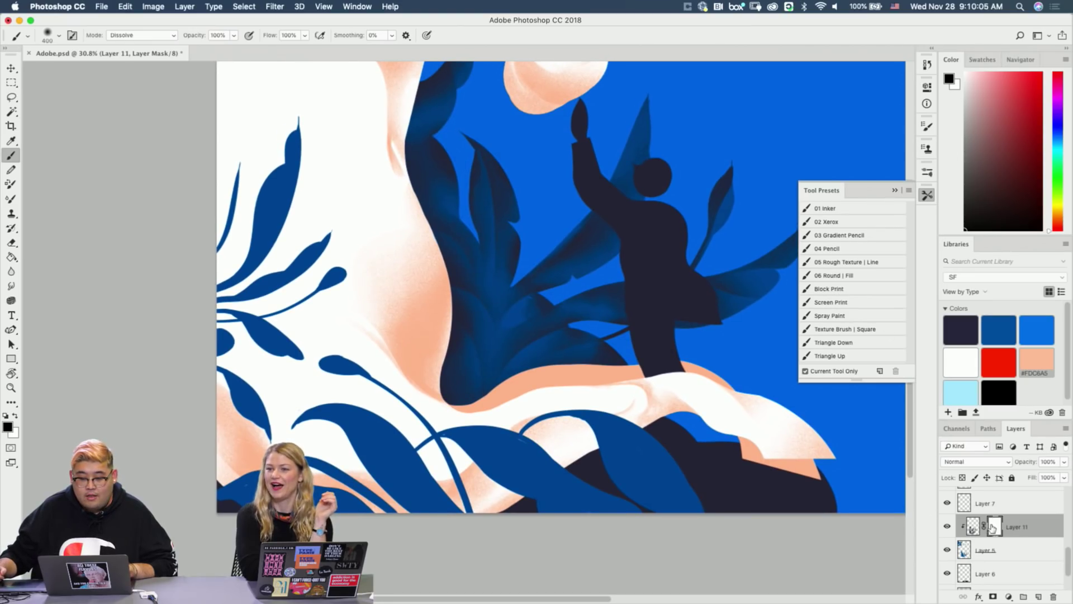
Set the brush size to 700 and apply the layer mask to Layer 11.
{"action": "right_click", "coordinate": [993, 527]}
{"action": "left_click", "coordinate": [973, 527]}
{"action": "left_click_drag", "start_coordinate": [555, 338], "coordinate": [527, 276]}
{"action": "key", "text": "bracketright"}
{"action": "key", "text": "bracketright"}
{"action": "key", "text": "bracketright"}
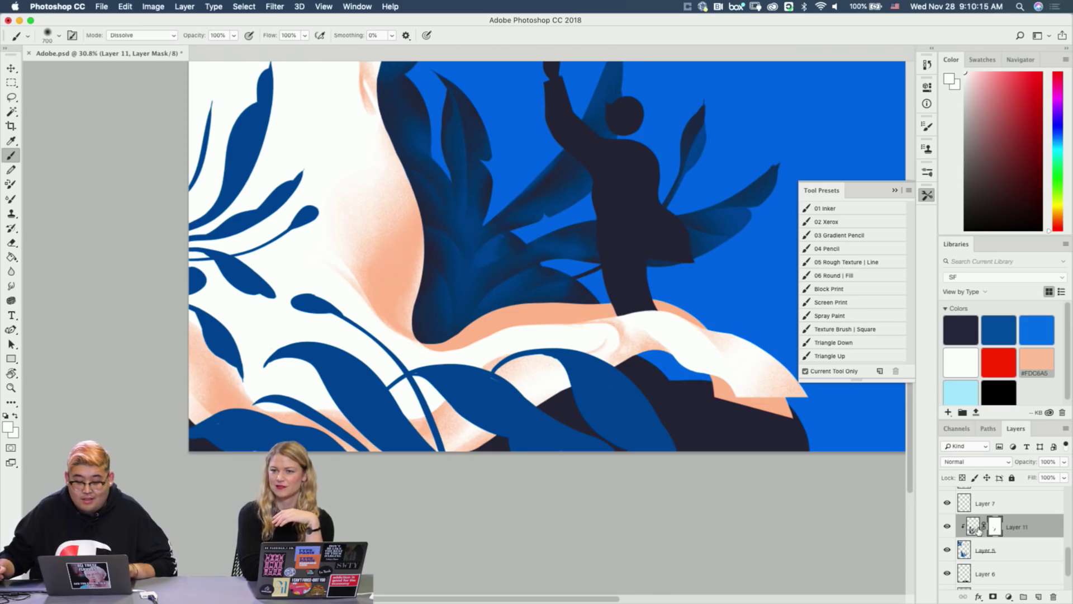
{"action": "right_click", "coordinate": [1003, 529]}
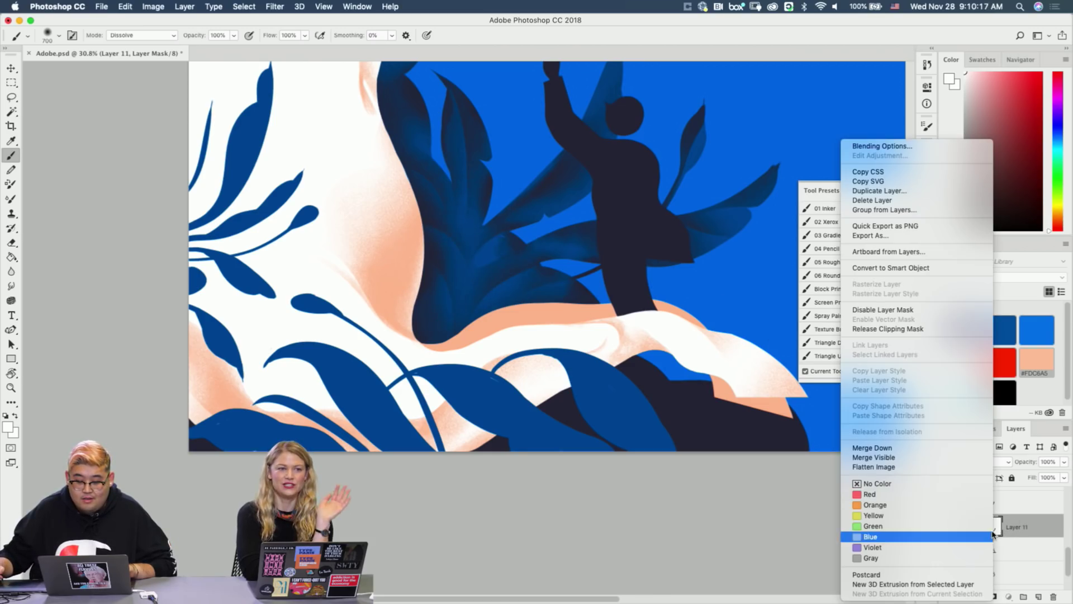
{"action": "left_click", "coordinate": [942, 330]}
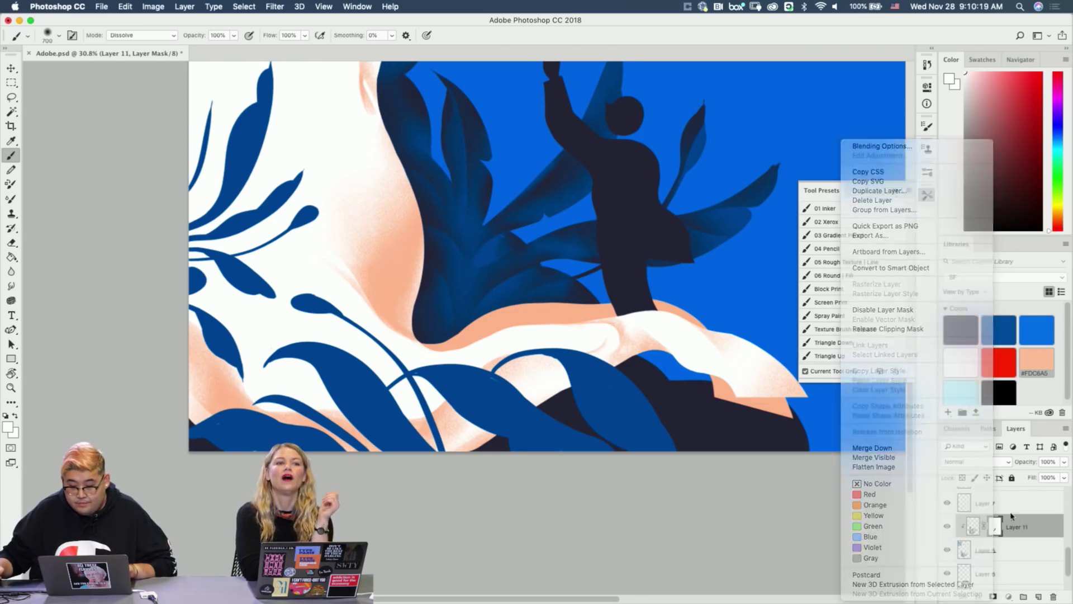
{"action": "right_click", "coordinate": [999, 527]}
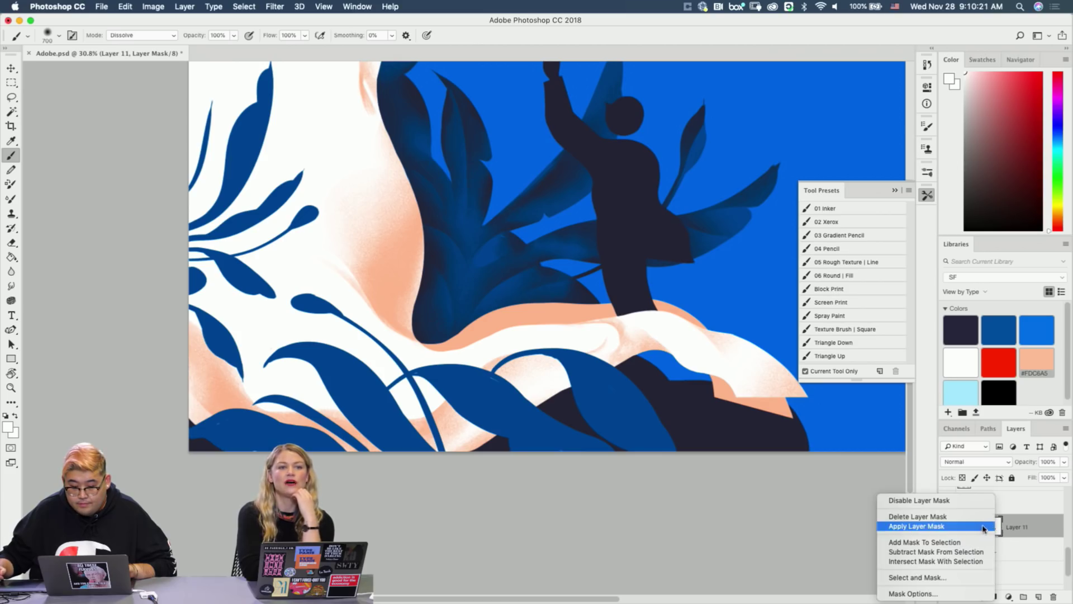
{"action": "left_click", "coordinate": [973, 526]}
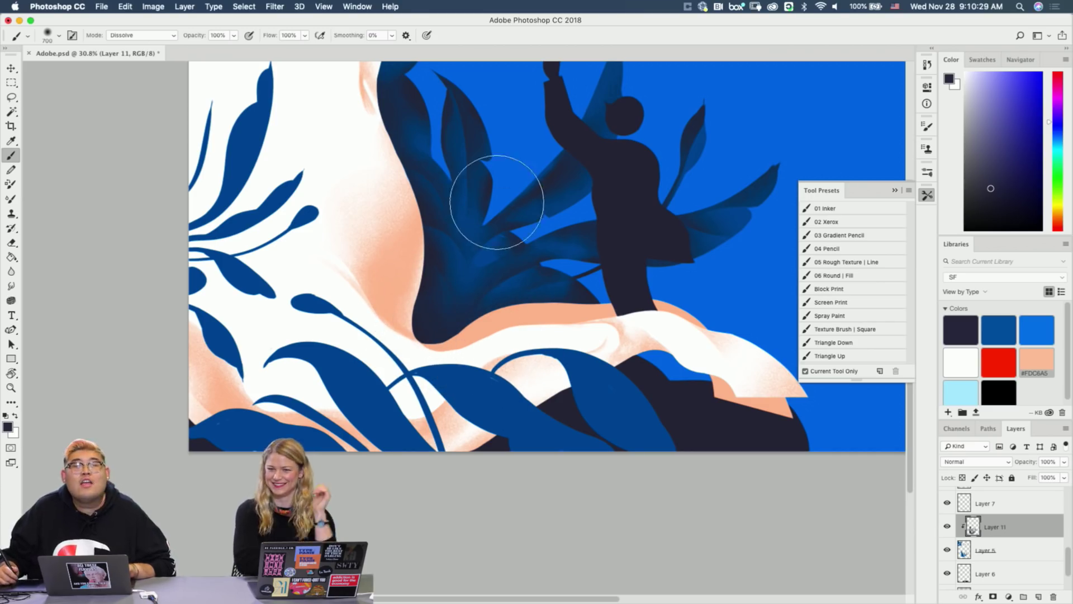
Shade the flower in the illustration's upper-left corner, above the horse's back, with the size 700 brush.
{"action": "mouse_move", "coordinate": [558, 278]}
{"action": "left_mouse_down"}
{"action": "mouse_move", "coordinate": [546, 240]}
{"action": "mouse_move", "coordinate": [554, 214]}
{"action": "left_mouse_up"}
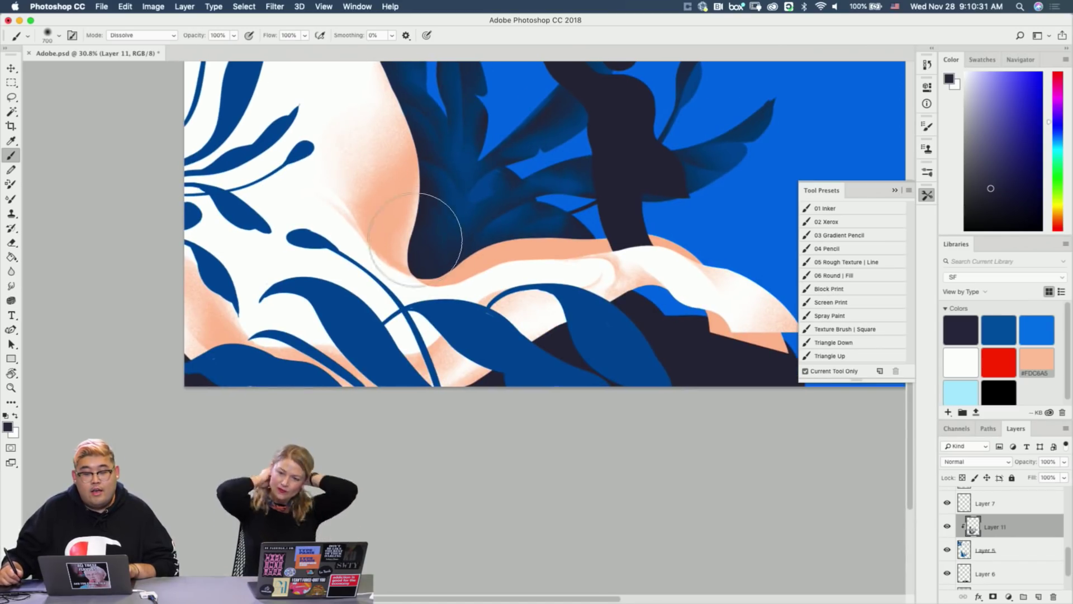
{"action": "left_click_drag", "start_coordinate": [499, 291], "coordinate": [556, 531]}
{"action": "left_click_drag", "start_coordinate": [439, 189], "coordinate": [490, 539]}
{"action": "mouse_move", "coordinate": [455, 217]}
{"action": "left_mouse_down"}
{"action": "mouse_move", "coordinate": [460, 290]}
{"action": "mouse_move", "coordinate": [430, 352]}
{"action": "left_mouse_up"}
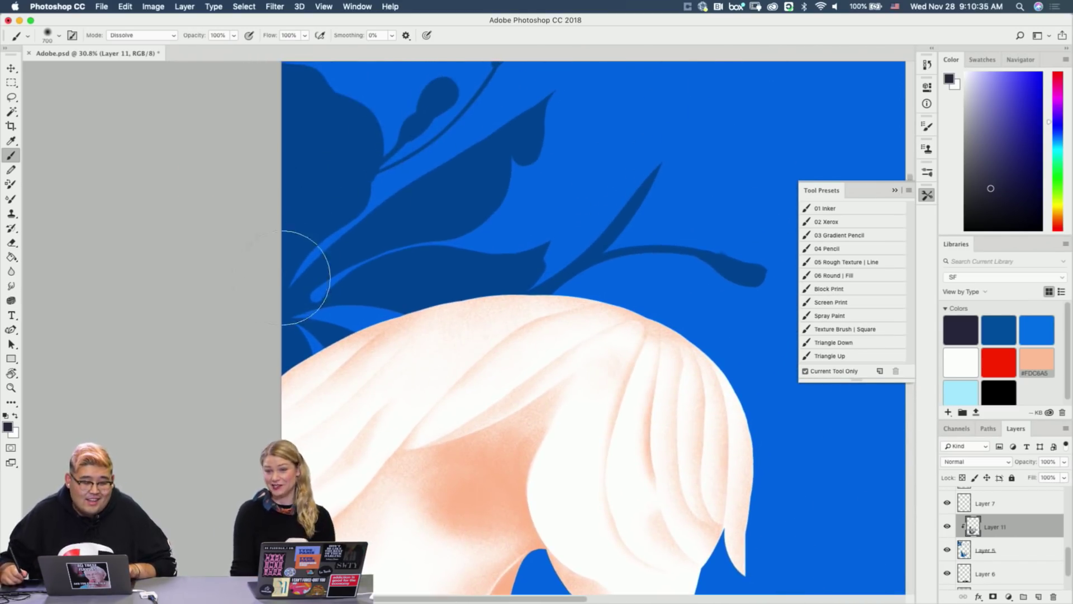
{"action": "key", "text": "super+z"}
{"action": "left_click_drag", "start_coordinate": [339, 199], "coordinate": [364, 278]}
{"action": "left_click_drag", "start_coordinate": [353, 176], "coordinate": [331, 246]}
Carve out the flower's overlapping petal edge with the size 175 eraser, and shade the front petal with the size 700 brush.
{"action": "key", "text": "e"}
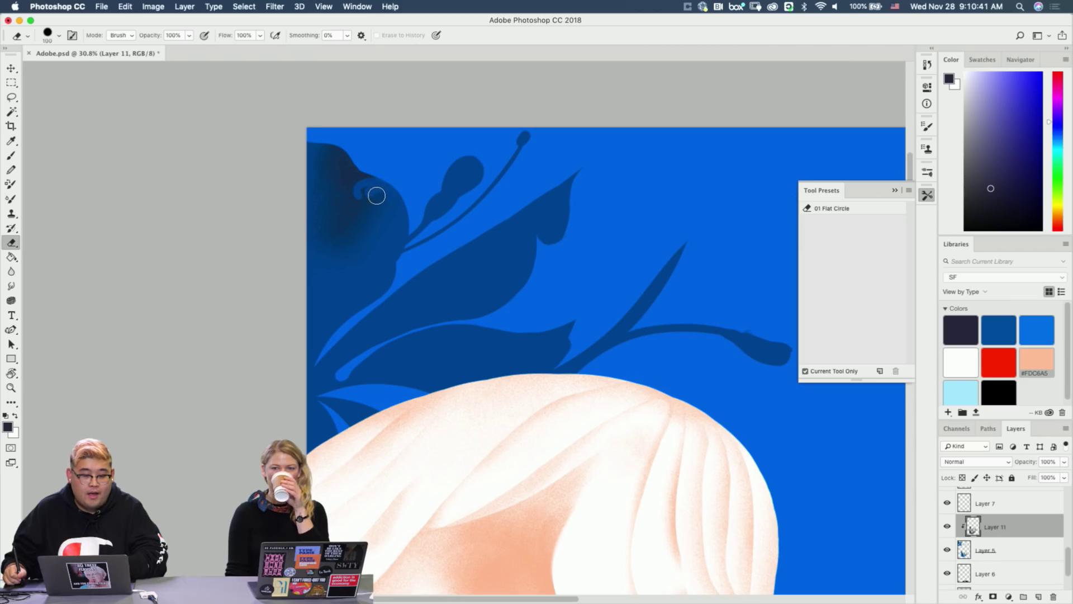
{"action": "mouse_move", "coordinate": [373, 195]}
{"action": "left_mouse_down"}
{"action": "mouse_move", "coordinate": [353, 212]}
{"action": "mouse_move", "coordinate": [346, 199]}
{"action": "mouse_move", "coordinate": [314, 239]}
{"action": "mouse_move", "coordinate": [359, 222]}
{"action": "left_mouse_up"}
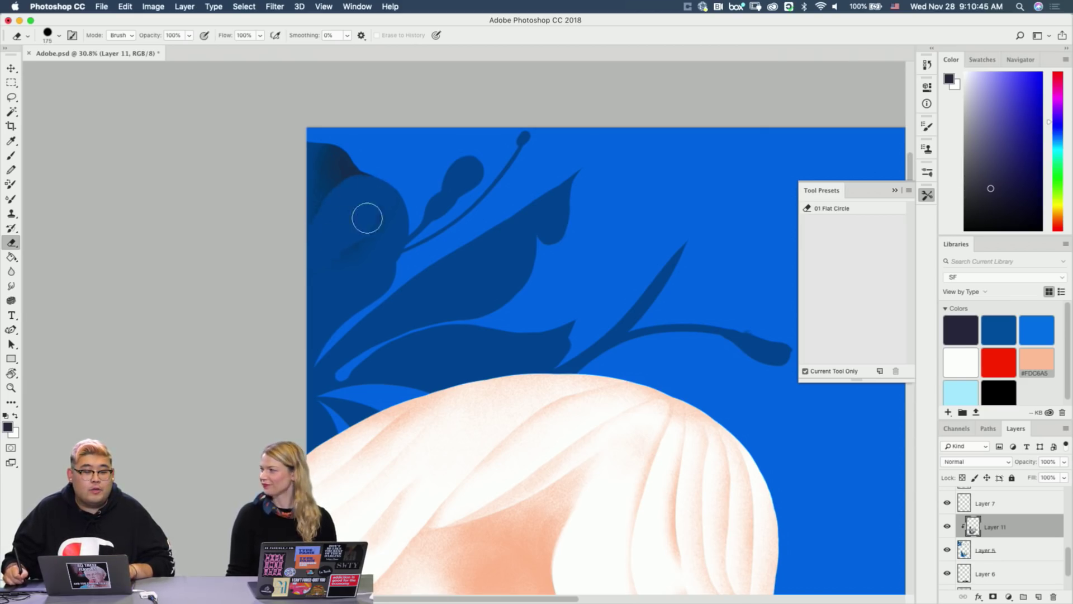
{"action": "key", "text": "b"}
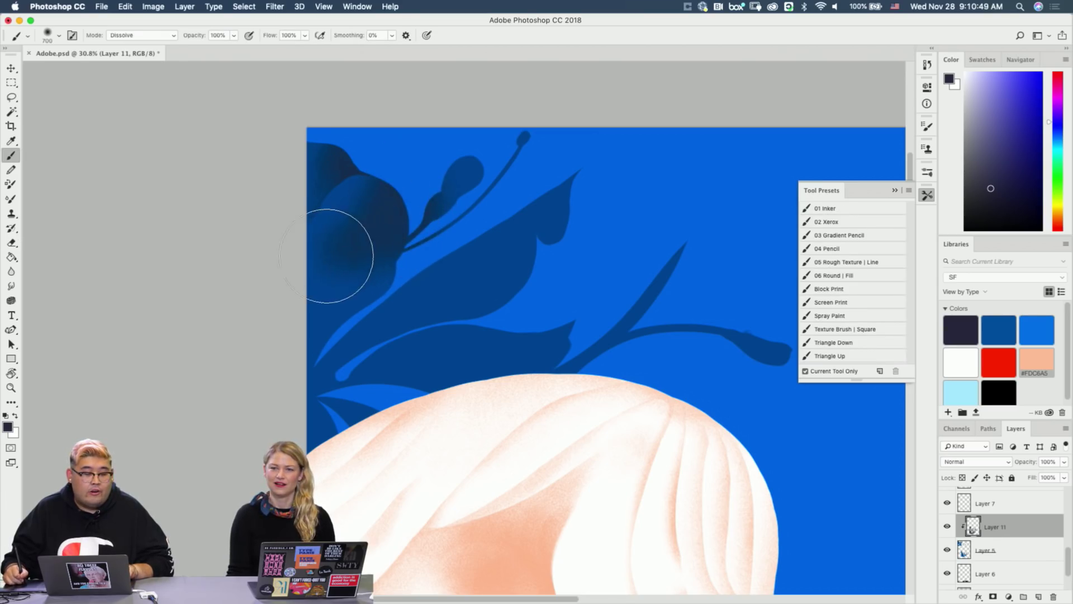
{"action": "key", "text": "e"}
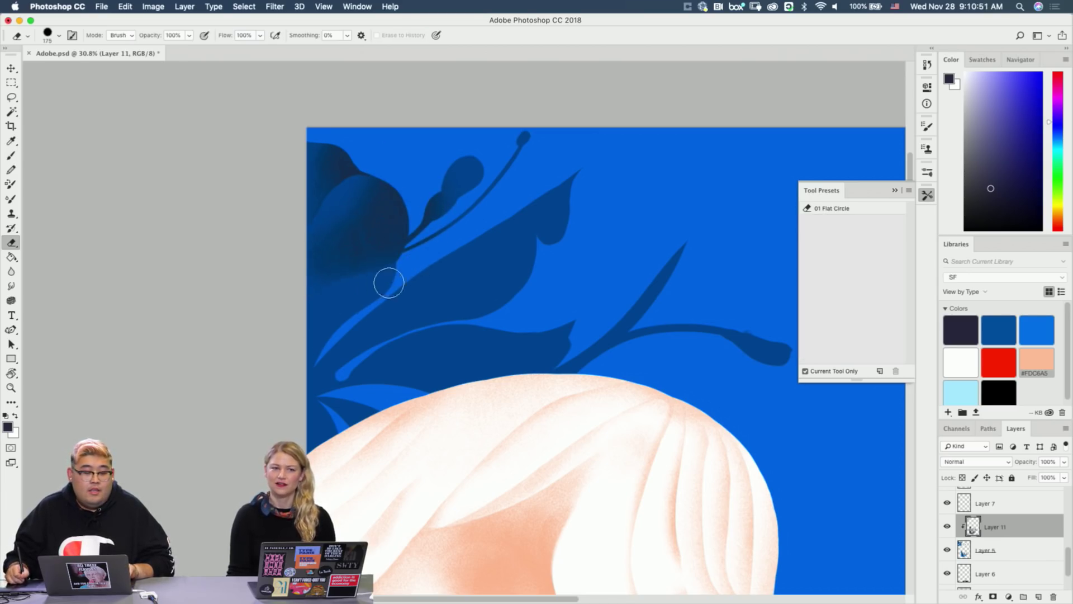
Shade the flower's lower petals and the base of the large leaf with the size 700 brush, separating their edges with the size 175 eraser.
{"action": "key", "text": "b"}
{"action": "mouse_move", "coordinate": [391, 254]}
{"action": "left_mouse_down"}
{"action": "mouse_move", "coordinate": [386, 306]}
{"action": "mouse_move", "coordinate": [391, 295]}
{"action": "mouse_move", "coordinate": [324, 364]}
{"action": "left_mouse_up"}
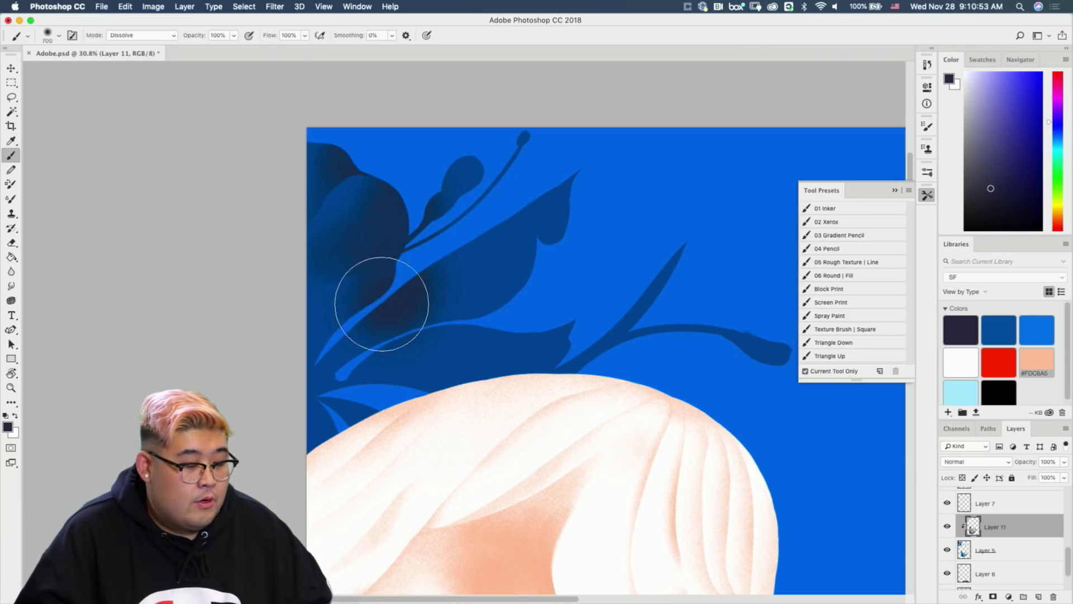
{"action": "key", "text": "e"}
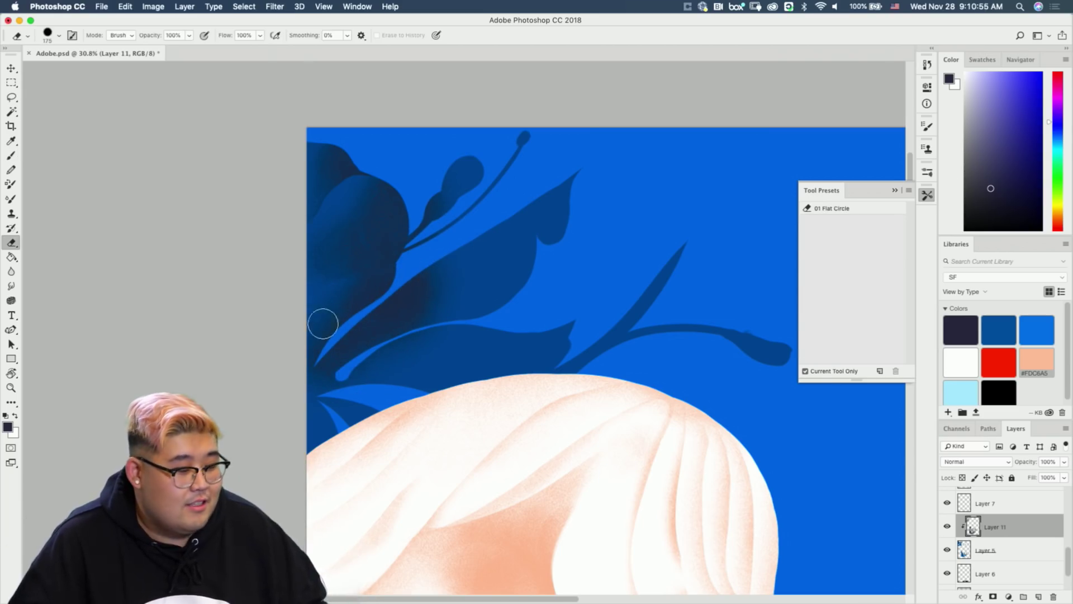
{"action": "key", "text": "b"}
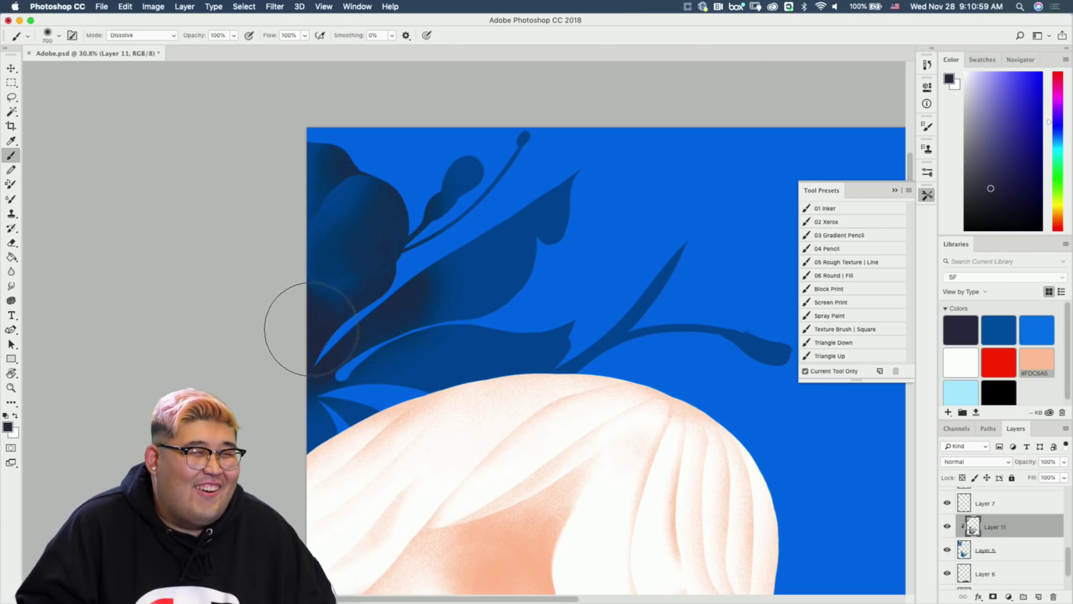
{"action": "key", "text": "e"}
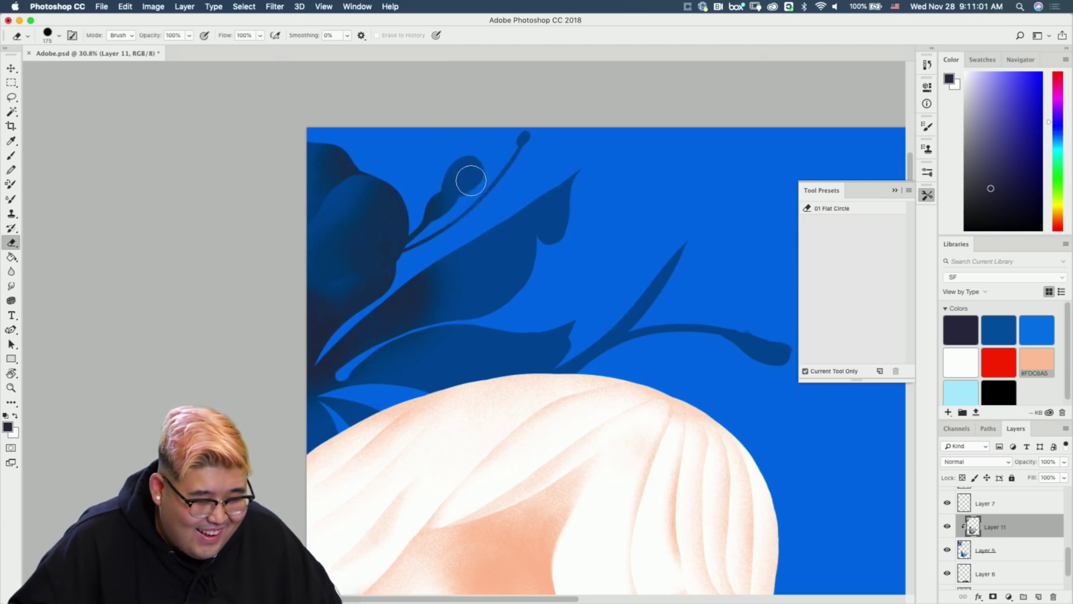
Shade the bud and thin stem beside the flower with a size 250 brush, then clean the edges with the size 175 eraser and refine at size 125.
{"action": "key", "text": "b"}
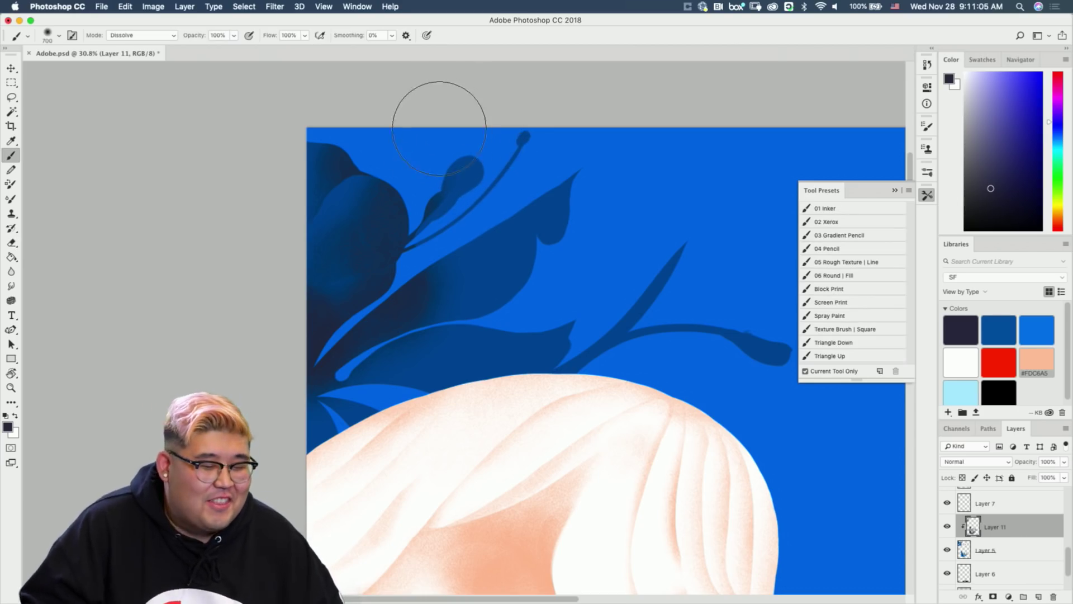
{"action": "key", "text": "bracketleft"}
{"action": "key", "text": "bracketleft"}
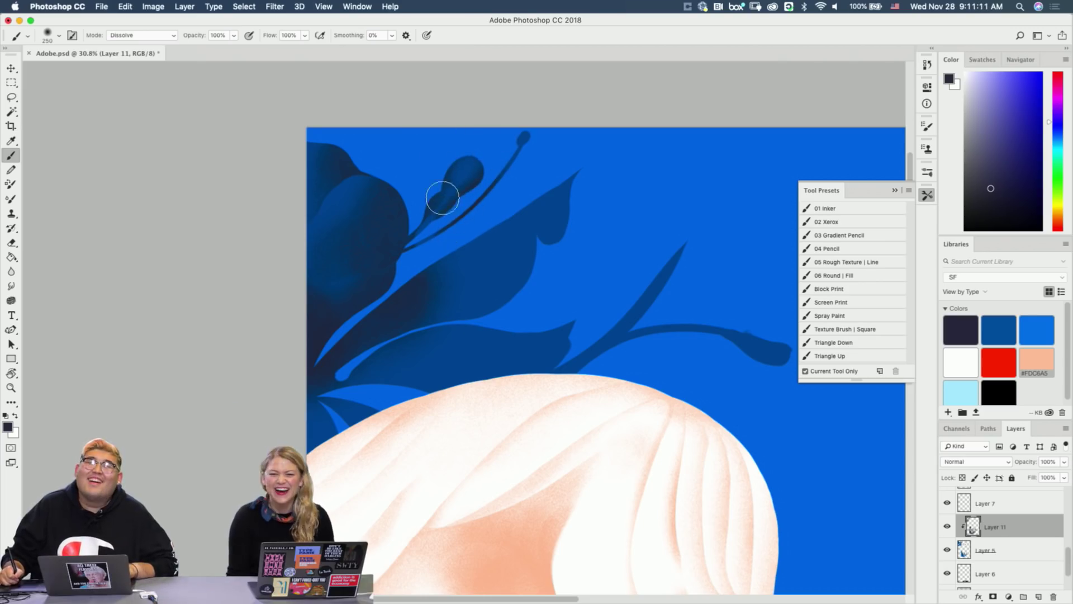
{"action": "key", "text": "e"}
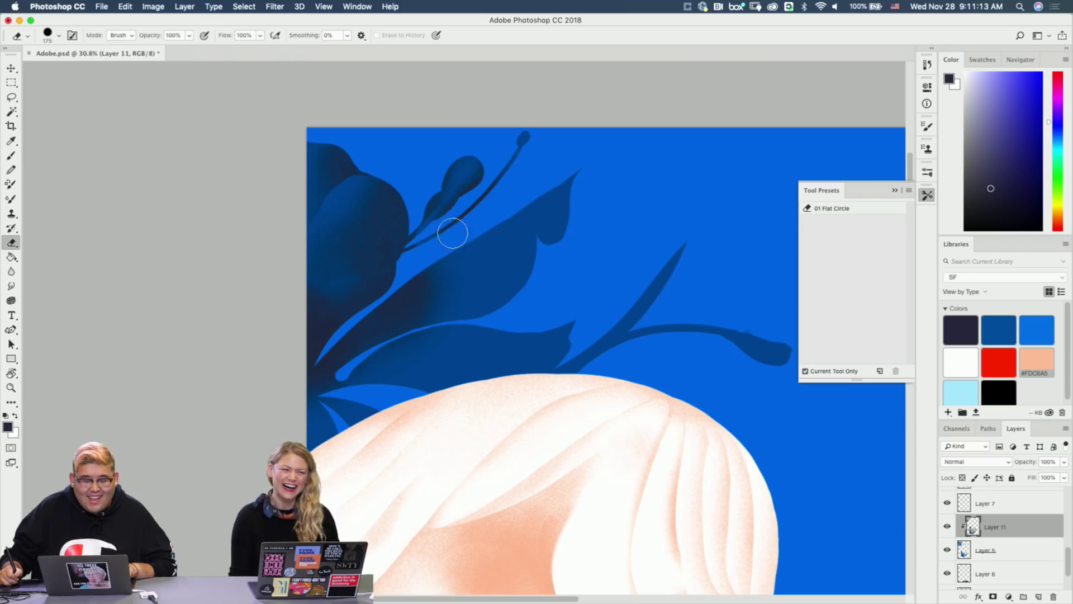
{"action": "key", "text": "x"}
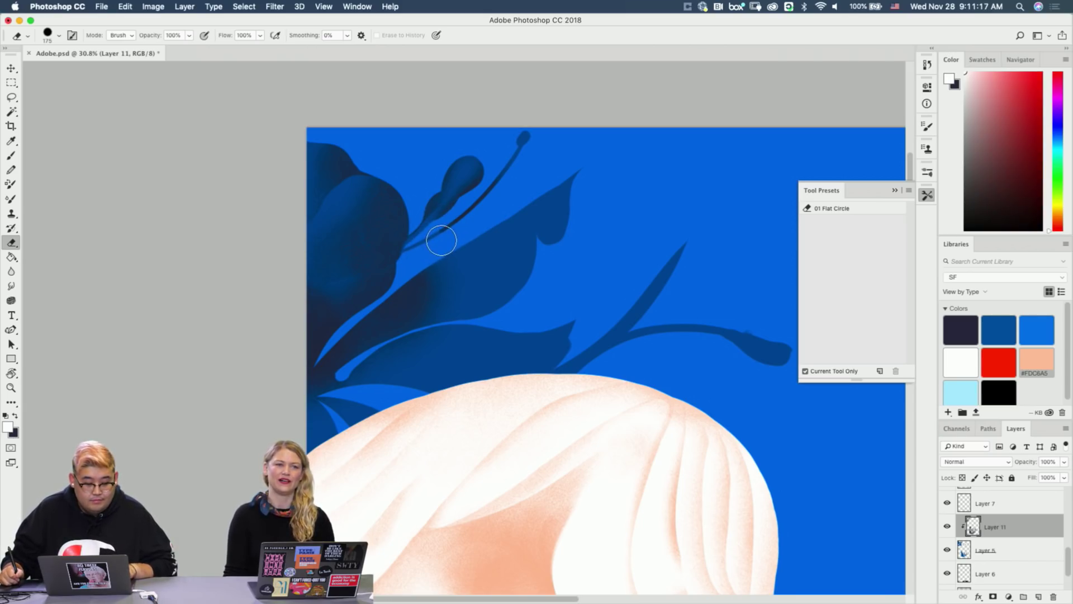
{"action": "key", "text": "x"}
{"action": "key", "text": "b"}
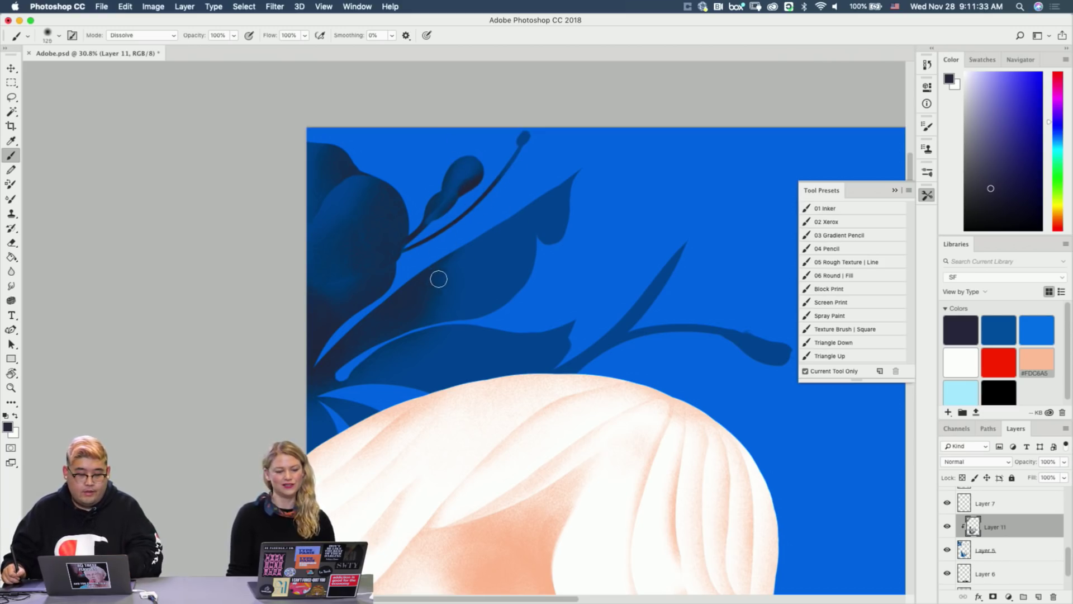
Carve a curved midrib edge into the large leaf's shading with the size 175 eraser, undoing and repeating the stroke.
{"action": "key", "text": "e"}
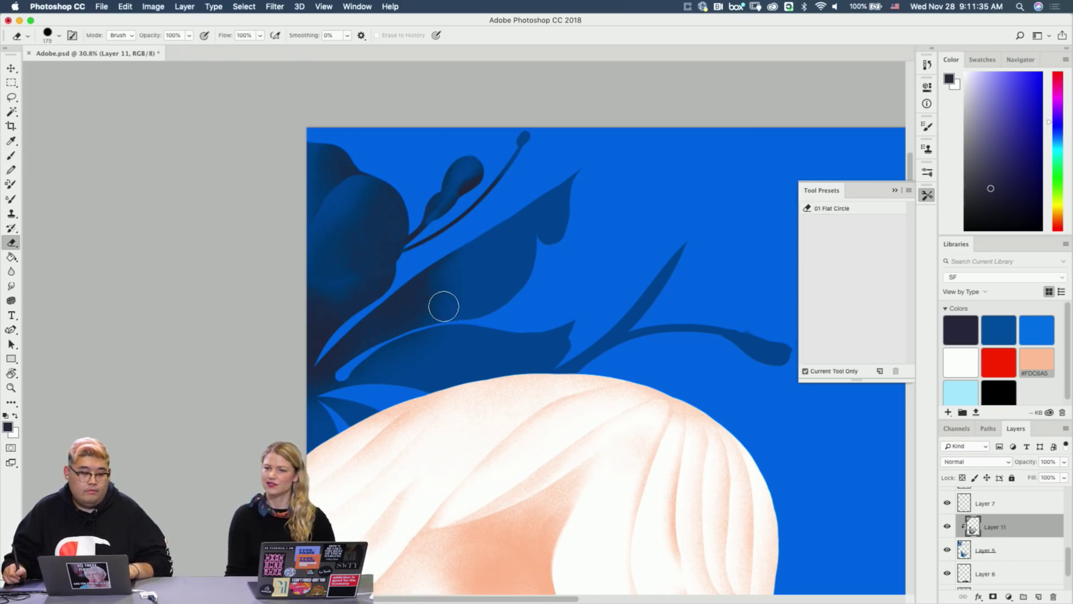
{"action": "left_click_drag", "start_coordinate": [410, 326], "coordinate": [368, 352]}
{"action": "key", "text": "super+z"}
{"action": "left_click_drag", "start_coordinate": [479, 284], "coordinate": [369, 345]}
{"action": "key", "text": "super+z"}
{"action": "mouse_move", "coordinate": [474, 288]}
{"action": "left_mouse_down"}
{"action": "mouse_move", "coordinate": [364, 348]}
{"action": "mouse_move", "coordinate": [489, 288]}
{"action": "left_mouse_up"}
{"action": "key", "text": "super+z"}
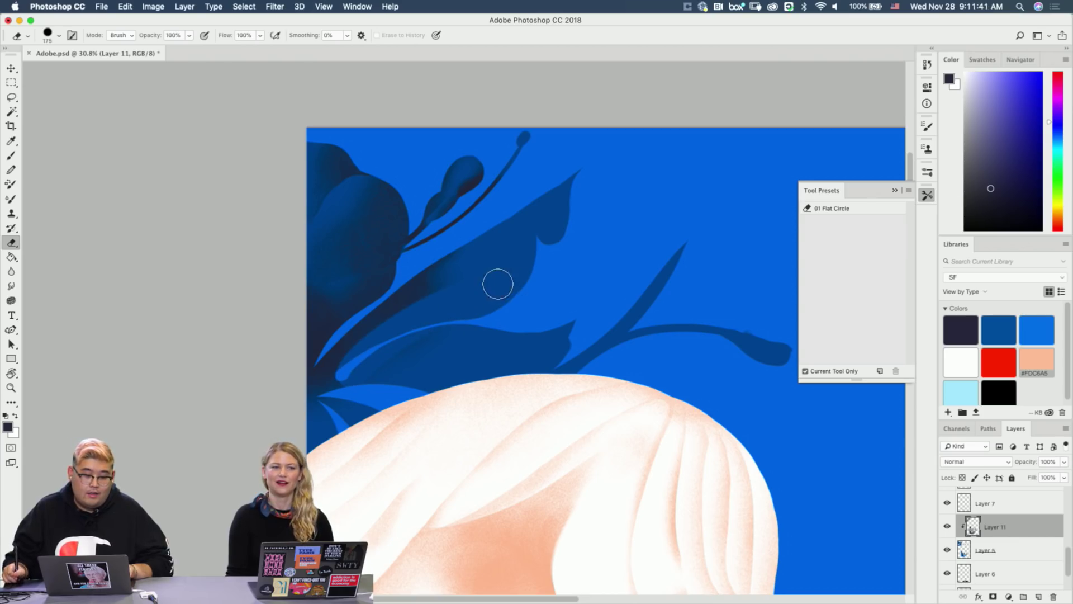
Shade the large leaf's folded tip with the brush enlarged to 500, and carve the fold's edge with the size 175 eraser.
{"action": "key", "text": "b"}
{"action": "mouse_move", "coordinate": [545, 218]}
{"action": "left_mouse_down"}
{"action": "mouse_move", "coordinate": [580, 177]}
{"action": "mouse_move", "coordinate": [570, 231]}
{"action": "mouse_move", "coordinate": [555, 202]}
{"action": "mouse_move", "coordinate": [550, 248]}
{"action": "mouse_move", "coordinate": [526, 290]}
{"action": "mouse_move", "coordinate": [535, 189]}
{"action": "mouse_move", "coordinate": [554, 229]}
{"action": "left_mouse_up"}
{"action": "key", "text": "bracketright"}
{"action": "key", "text": "e"}
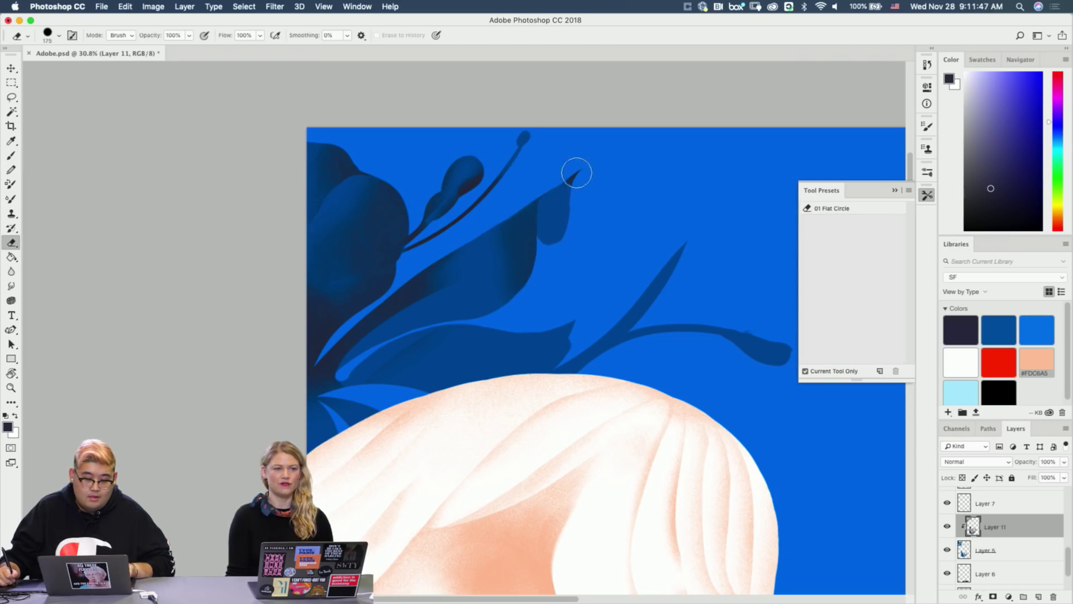
{"action": "key", "text": "b"}
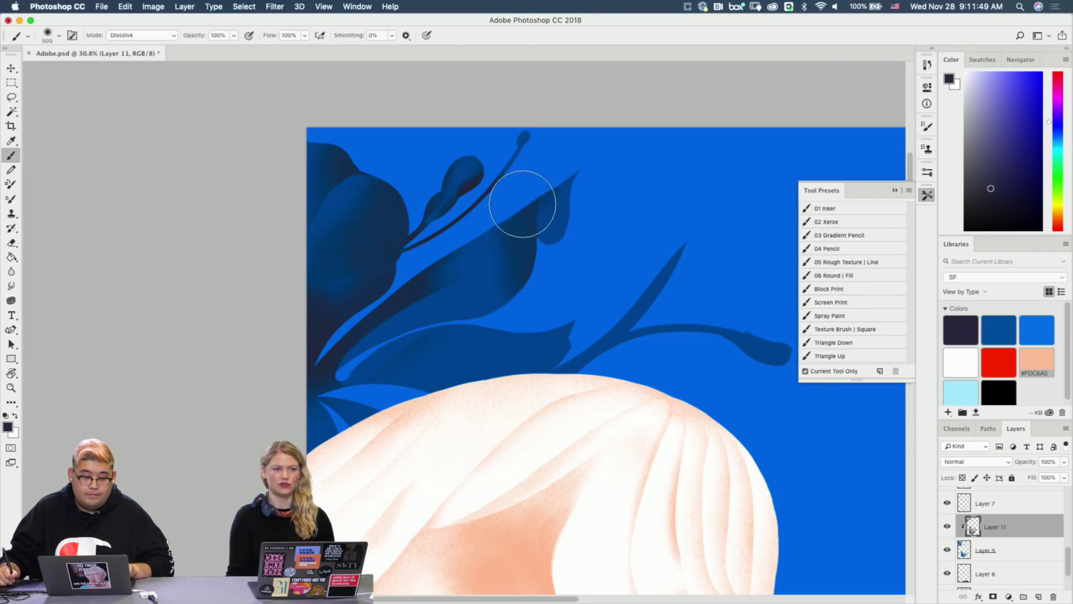
{"action": "mouse_move", "coordinate": [523, 204]}
{"action": "left_mouse_down"}
{"action": "mouse_move", "coordinate": [514, 212]}
{"action": "mouse_move", "coordinate": [563, 180]}
{"action": "mouse_move", "coordinate": [531, 201]}
{"action": "left_mouse_up"}
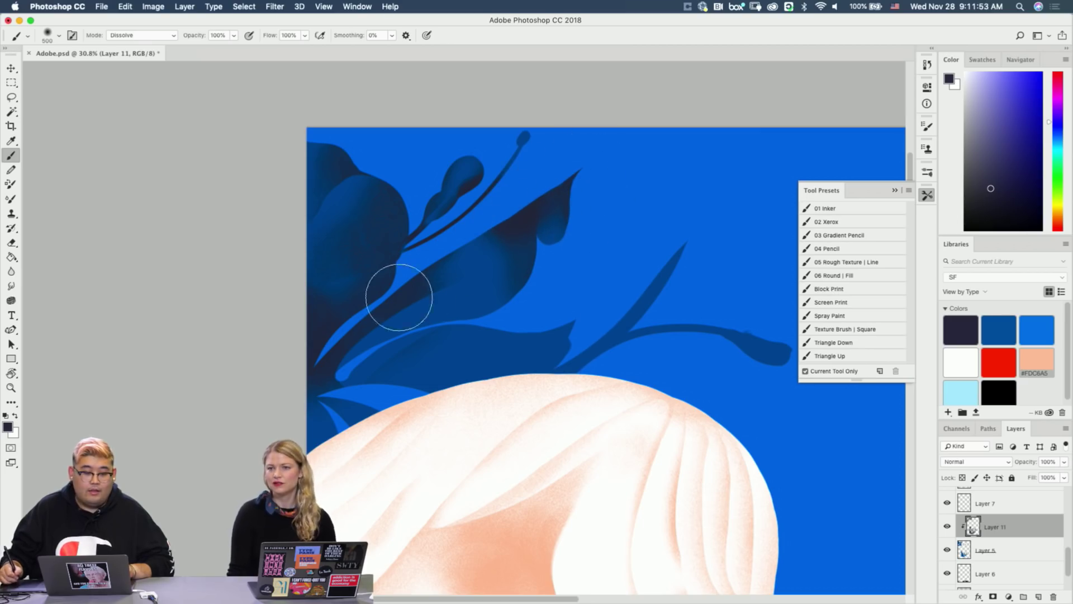
Shade the large leaf's underside and the leaf below it with the size 500 brush, carving the lower leaf's midrib and tip with the size 175 eraser.
{"action": "mouse_move", "coordinate": [372, 359]}
{"action": "left_mouse_down"}
{"action": "mouse_move", "coordinate": [342, 377]}
{"action": "mouse_move", "coordinate": [520, 287]}
{"action": "mouse_move", "coordinate": [613, 143]}
{"action": "left_mouse_up"}
{"action": "key", "text": "space"}
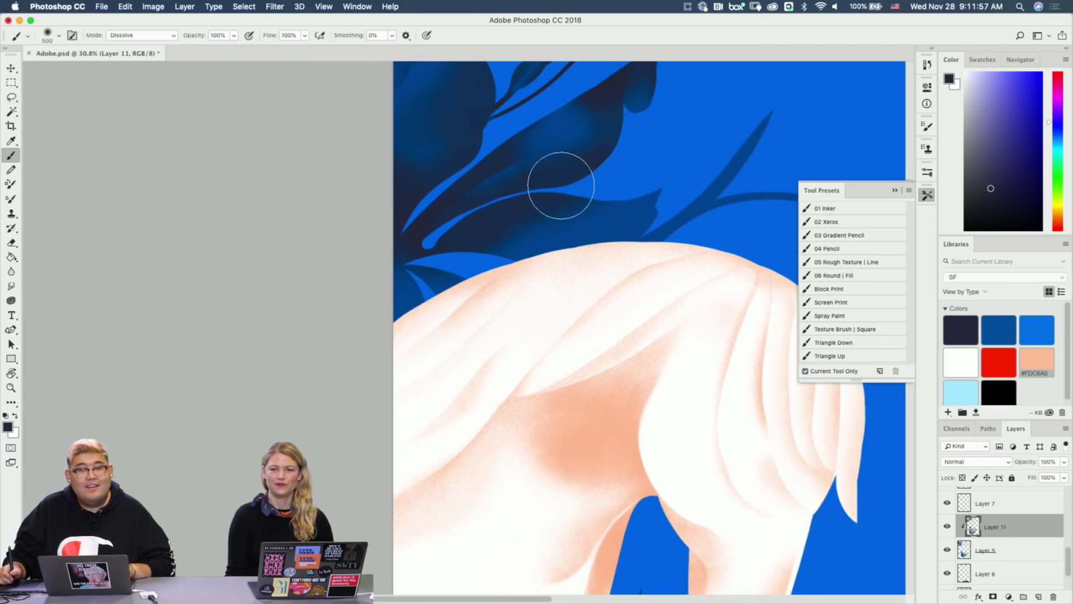
{"action": "key", "text": "e"}
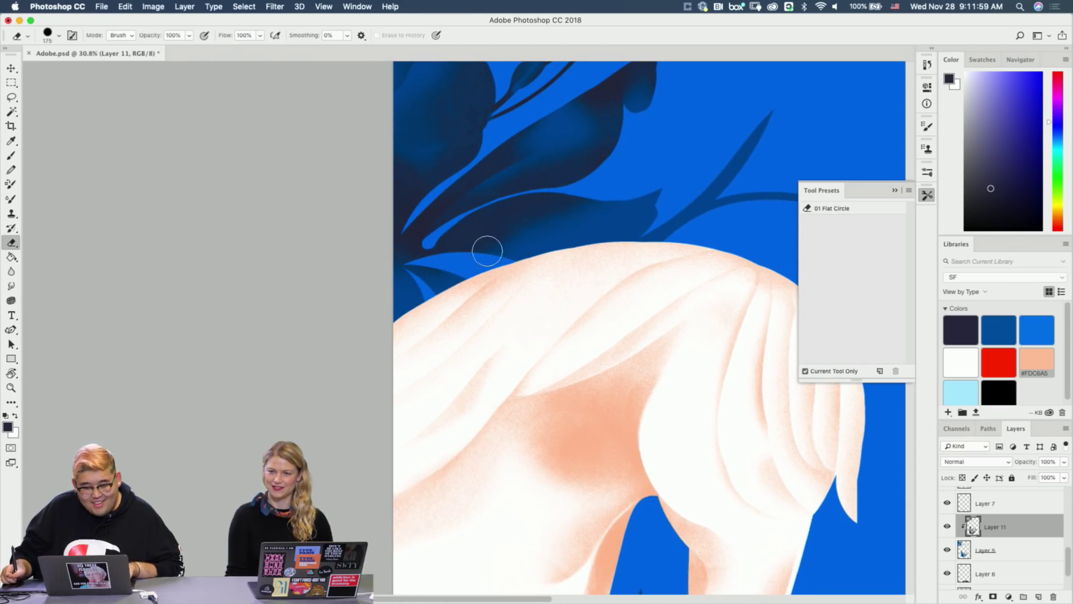
{"action": "mouse_move", "coordinate": [440, 259]}
{"action": "left_mouse_down"}
{"action": "mouse_move", "coordinate": [520, 263]}
{"action": "mouse_move", "coordinate": [445, 256]}
{"action": "mouse_move", "coordinate": [604, 231]}
{"action": "left_mouse_up"}
{"action": "key", "text": "b"}
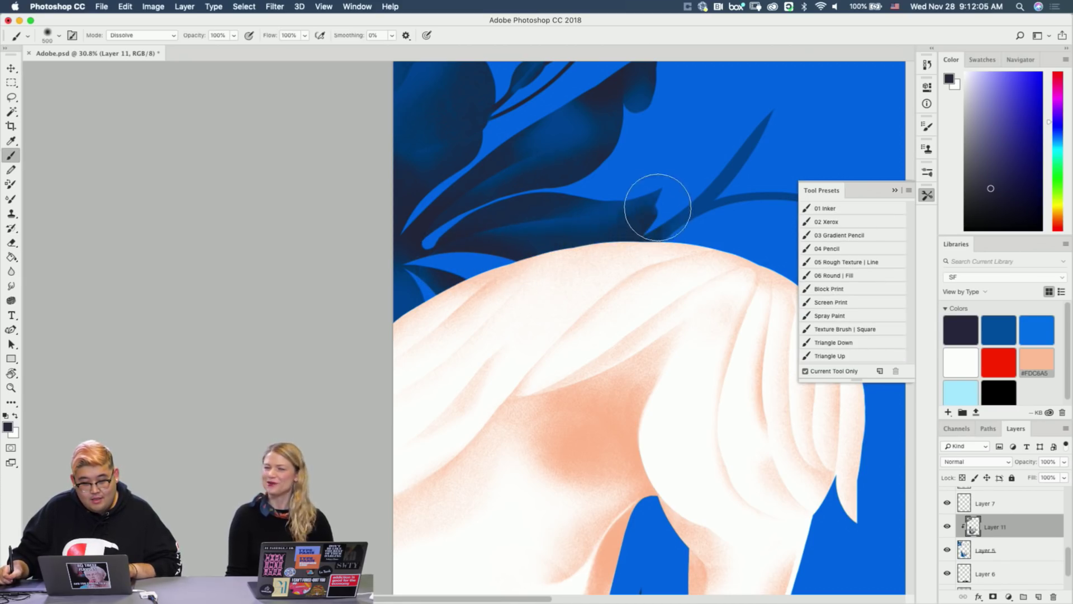
{"action": "key", "text": "e"}
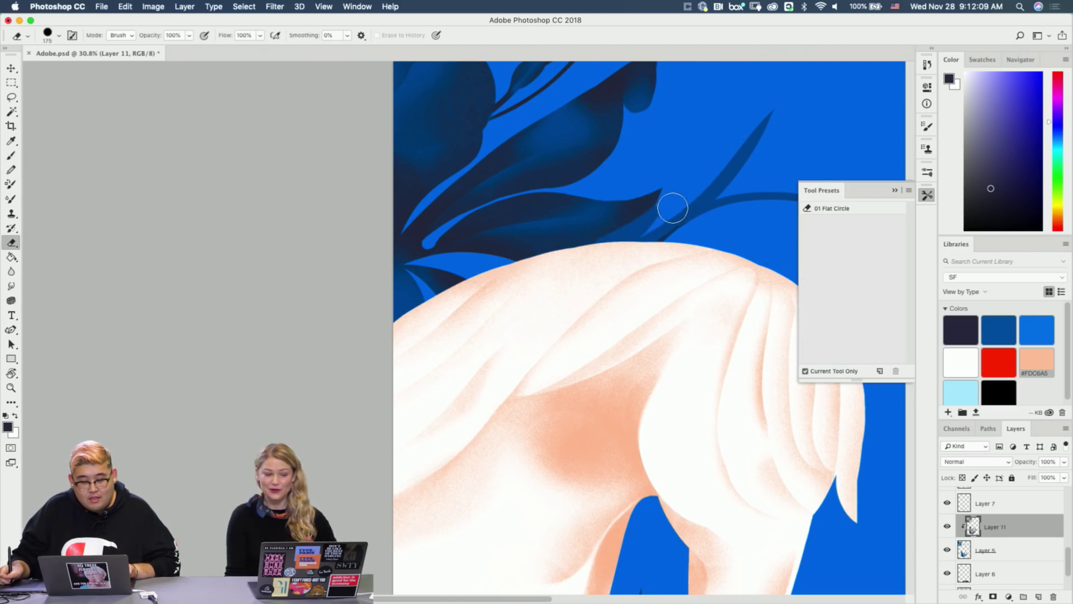
Shade the branch base and its straight pointed twig with the size 500 brush, and erase a crisp edge where the branch forks.
{"action": "key", "text": "b"}
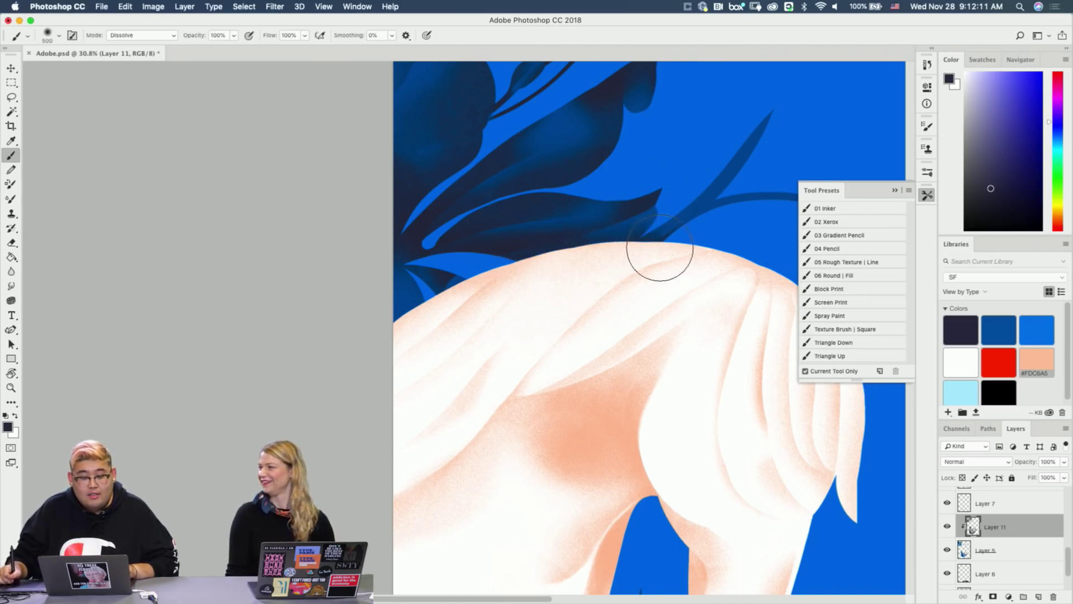
{"action": "scroll", "coordinate": [678, 239], "scroll_direction": "up", "scroll_amount": 3}
{"action": "scroll", "coordinate": [678, 240], "scroll_direction": "right", "scroll_amount": 5}
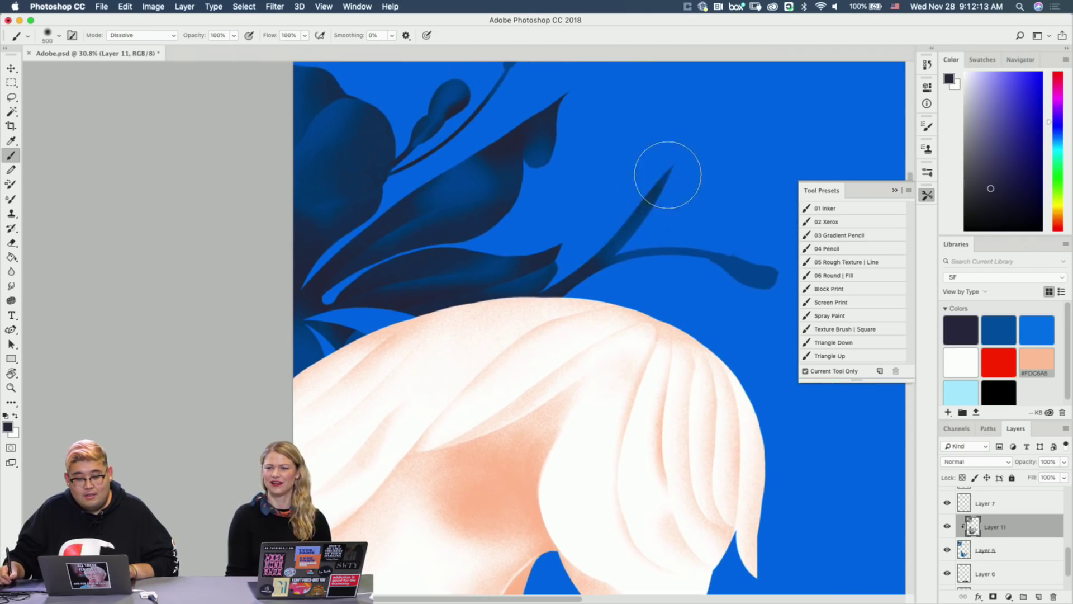
{"action": "key", "text": "e"}
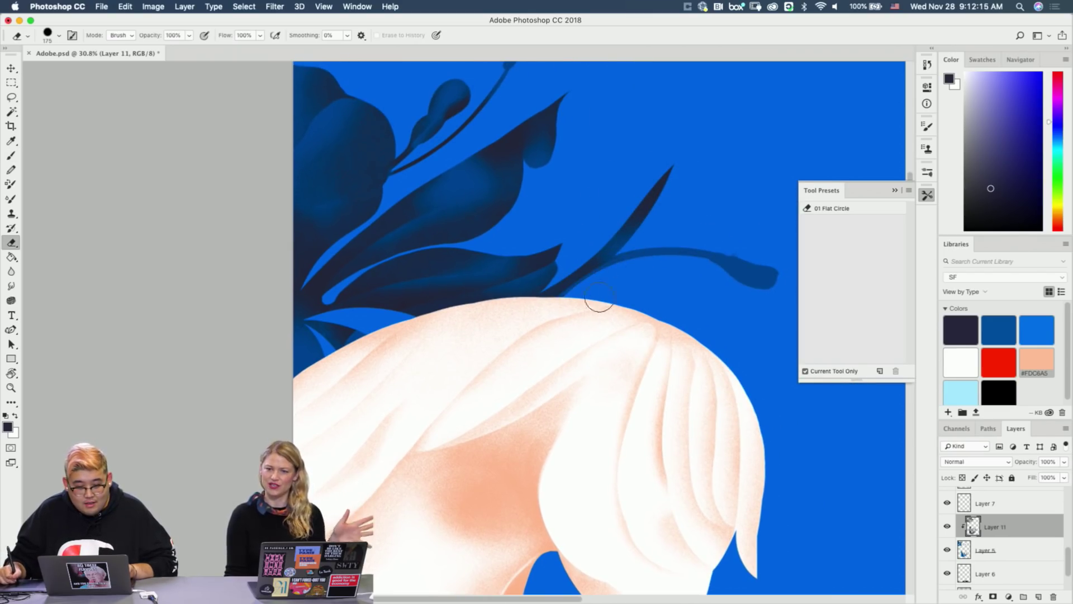
{"action": "key", "text": "b"}
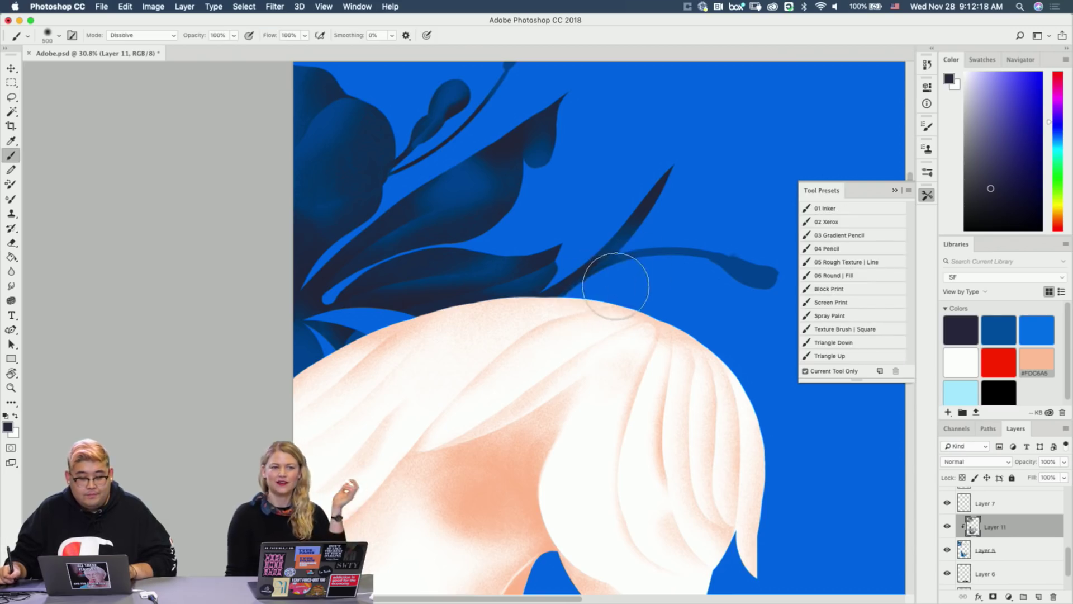
Shade the branch's curved stem and end bud with the size 500 brush, cleaning their edges with the size 175 eraser.
{"action": "scroll", "coordinate": [643, 295], "scroll_direction": "right", "scroll_amount": 3}
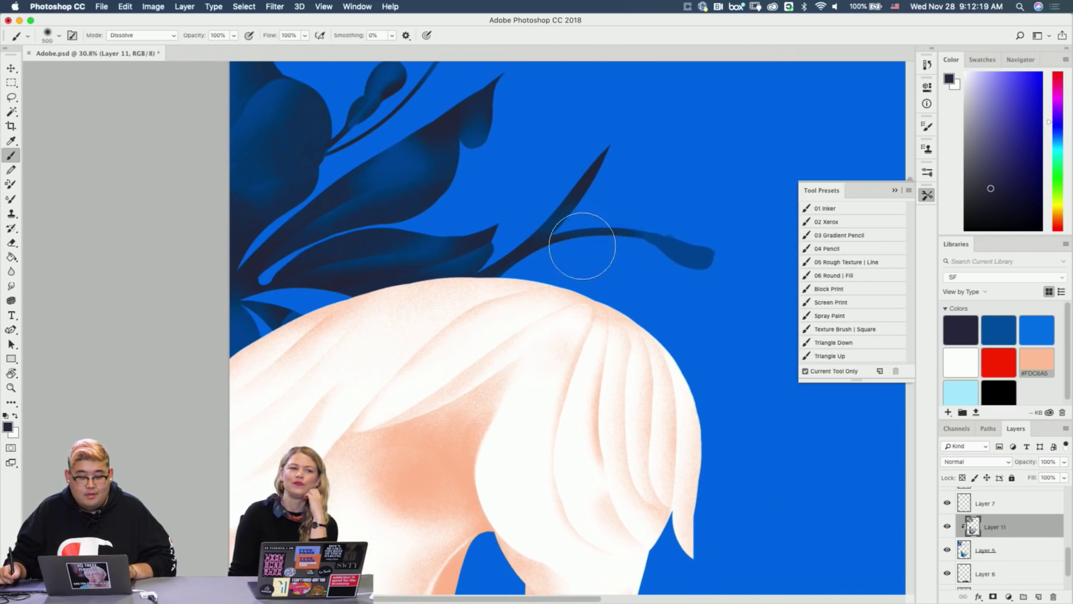
{"action": "key", "text": "e"}
{"action": "key", "text": "b"}
{"action": "key", "text": "e"}
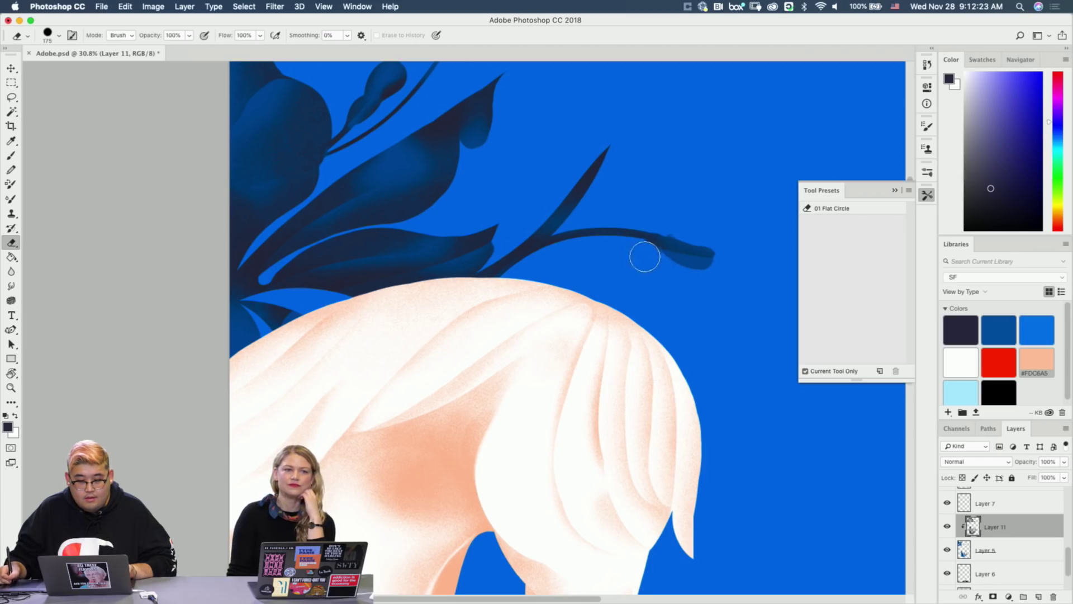
{"action": "key", "text": "b"}
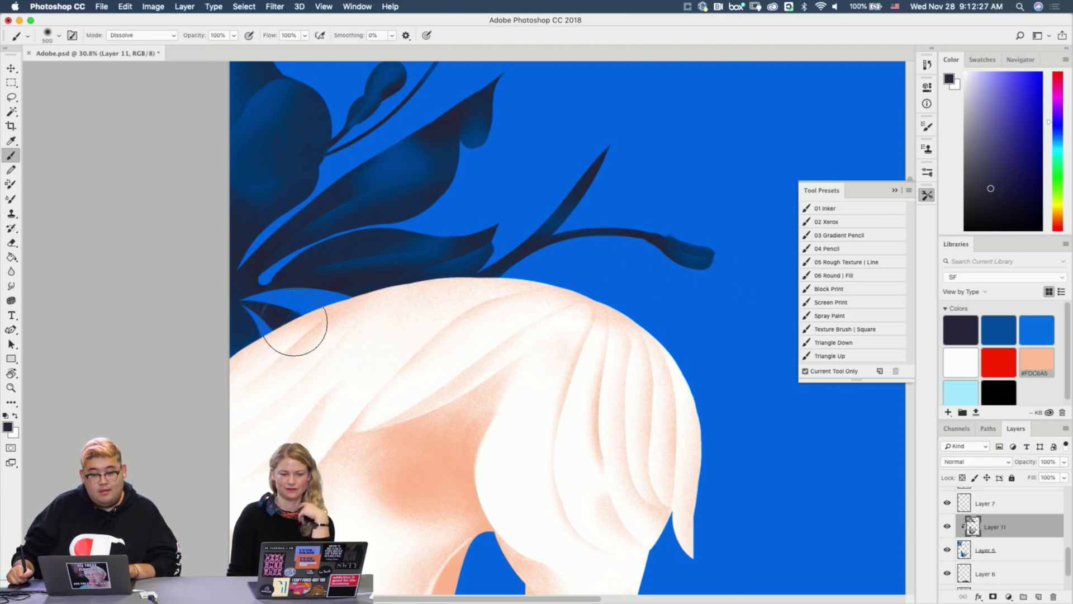
Enlarge the brush to 900 and deepen the flower's shading along the illustration's left edge.
{"action": "key", "text": "z"}
{"action": "left_click_drag", "start_coordinate": [325, 359], "coordinate": [293, 361]}
{"action": "key", "text": "b"}
{"action": "left_click_drag", "start_coordinate": [308, 404], "coordinate": [365, 301]}
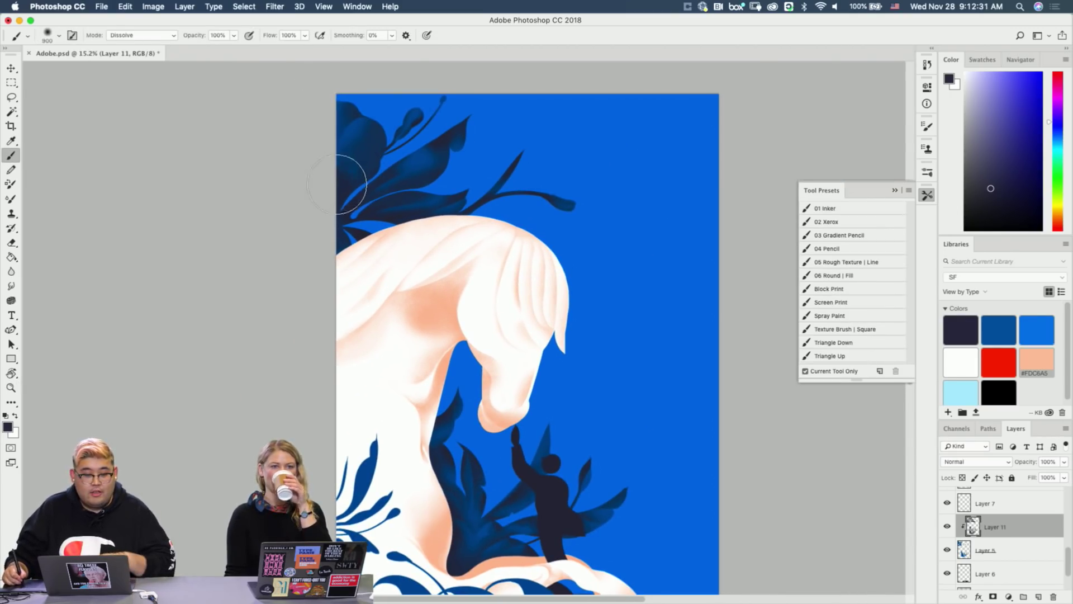
{"action": "left_click_drag", "start_coordinate": [469, 374], "coordinate": [508, 249]}
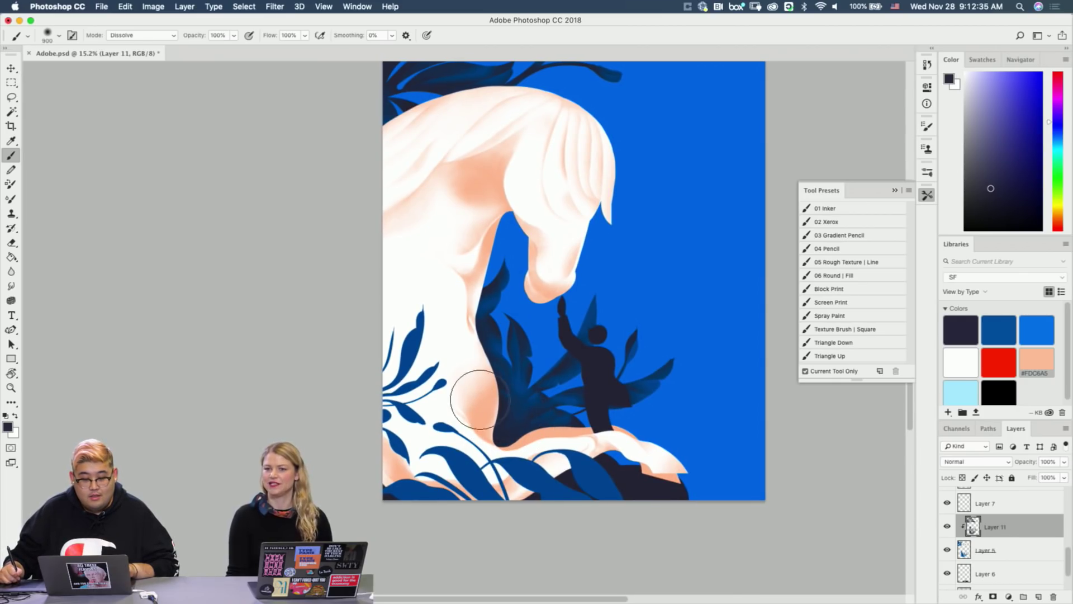
Add a layer mask to Layer 11 and paint black with the size 900 brush to fade the shading of the leaves around the figure.
{"action": "left_click", "coordinate": [993, 597]}
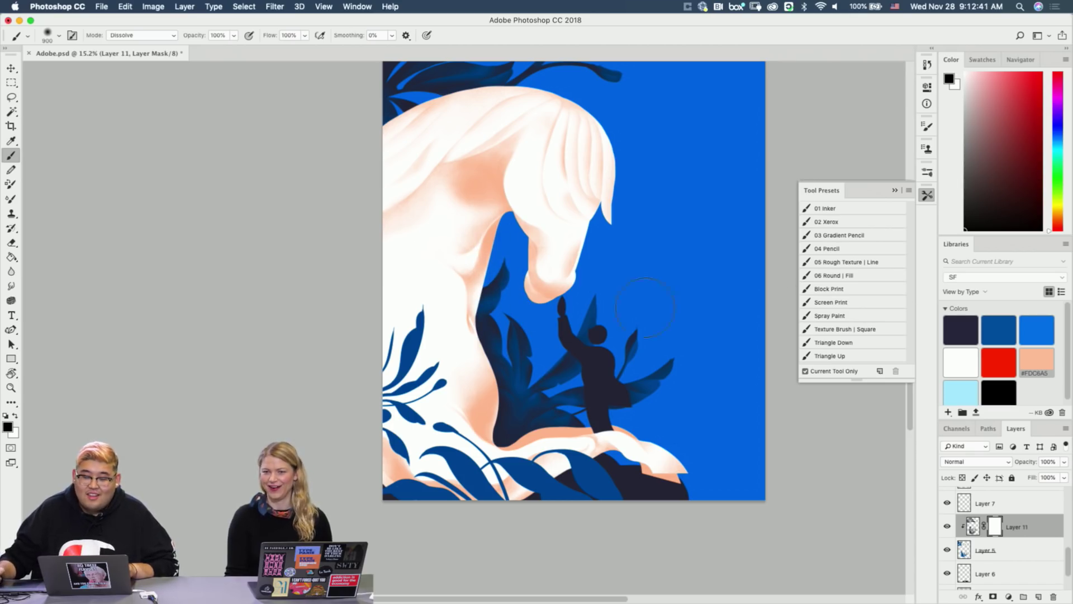
{"action": "scroll", "coordinate": [517, 308], "scroll_direction": "up", "scroll_amount": 2}
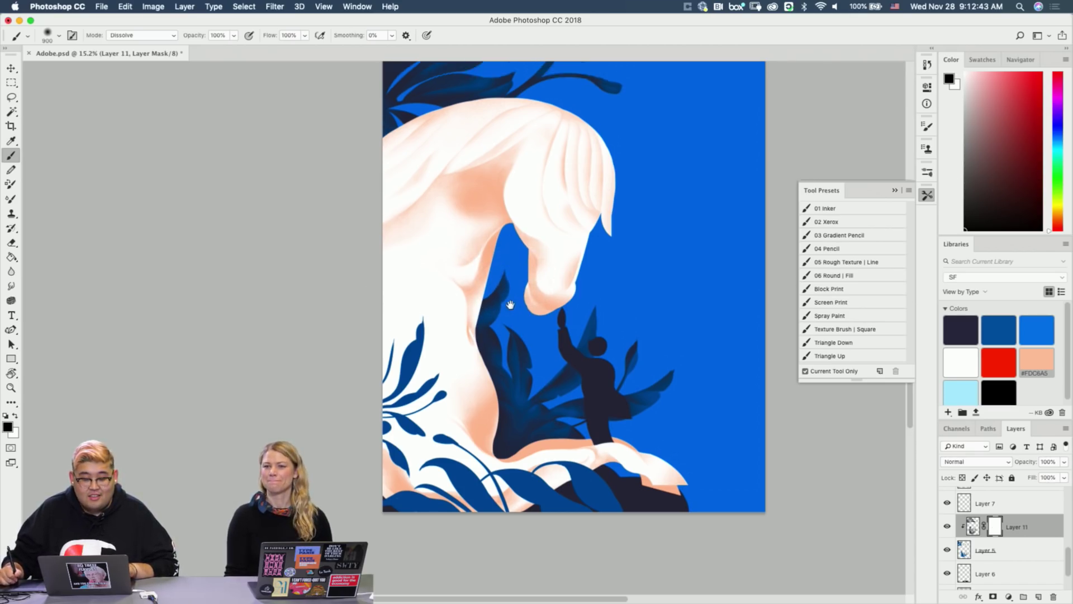
{"action": "scroll", "coordinate": [520, 316], "scroll_direction": "up", "scroll_amount": 3}
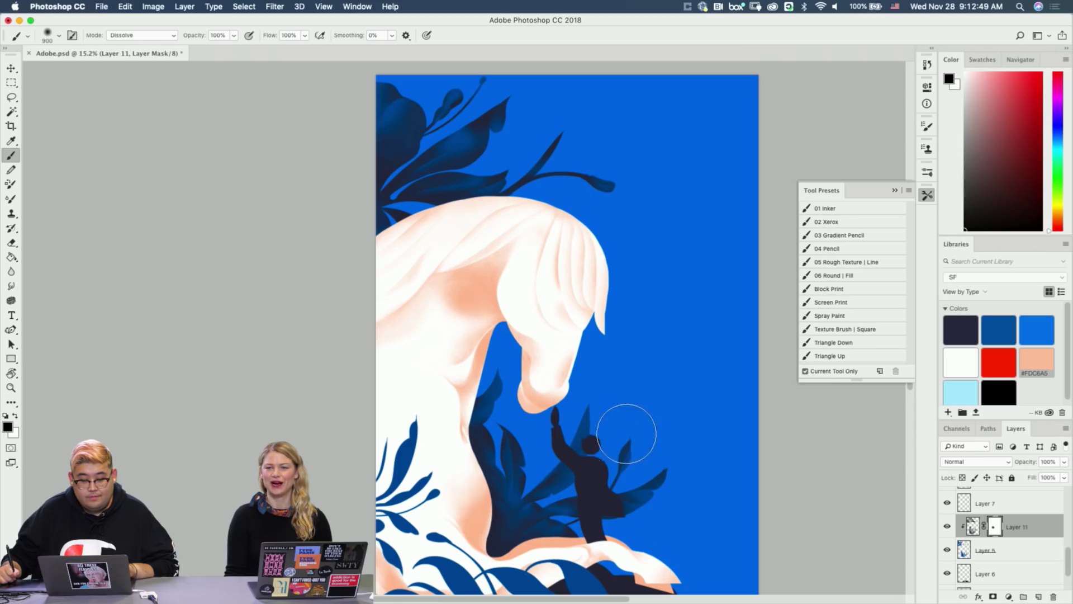
{"action": "left_click_drag", "start_coordinate": [623, 412], "coordinate": [634, 373]}
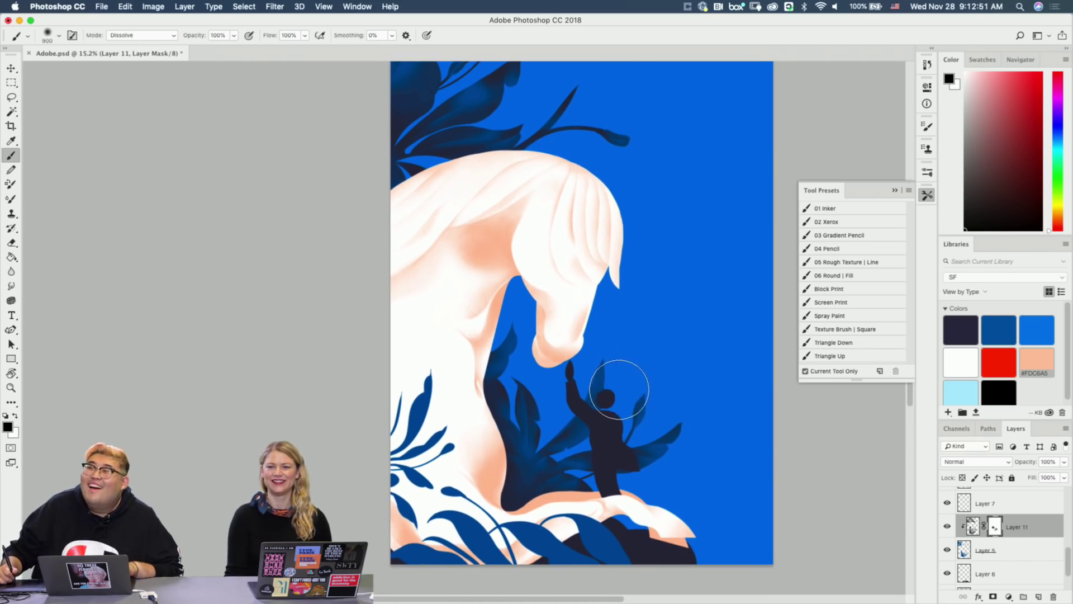
{"action": "left_click_drag", "start_coordinate": [625, 414], "coordinate": [651, 313]}
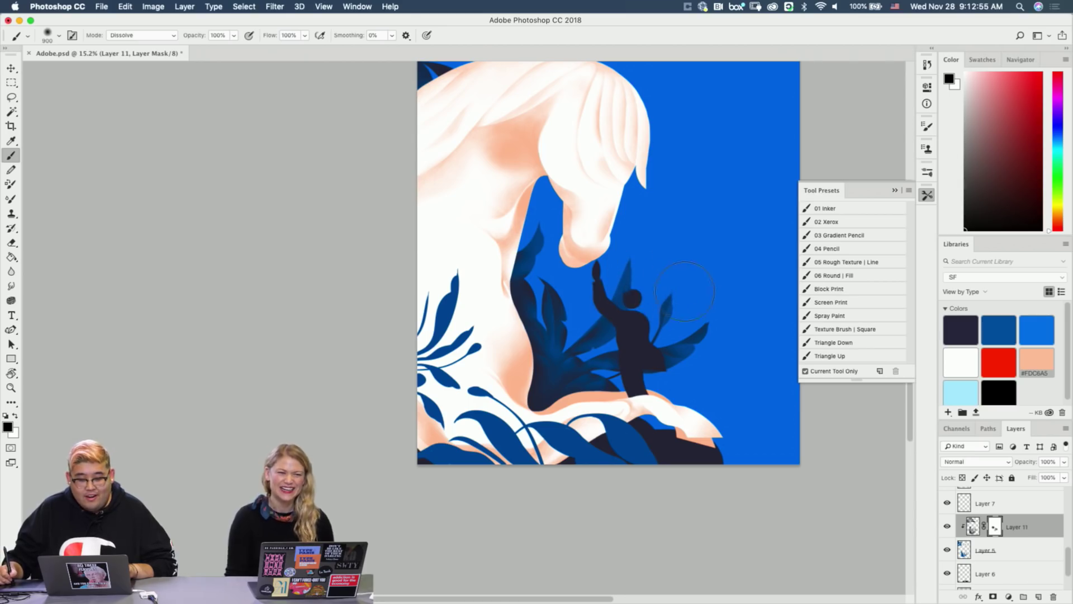
Apply the layer mask to Layer 11 and darken the leaf along the horse's chest with the size 900 brush.
{"action": "right_click", "coordinate": [994, 529]}
{"action": "left_click", "coordinate": [973, 522]}
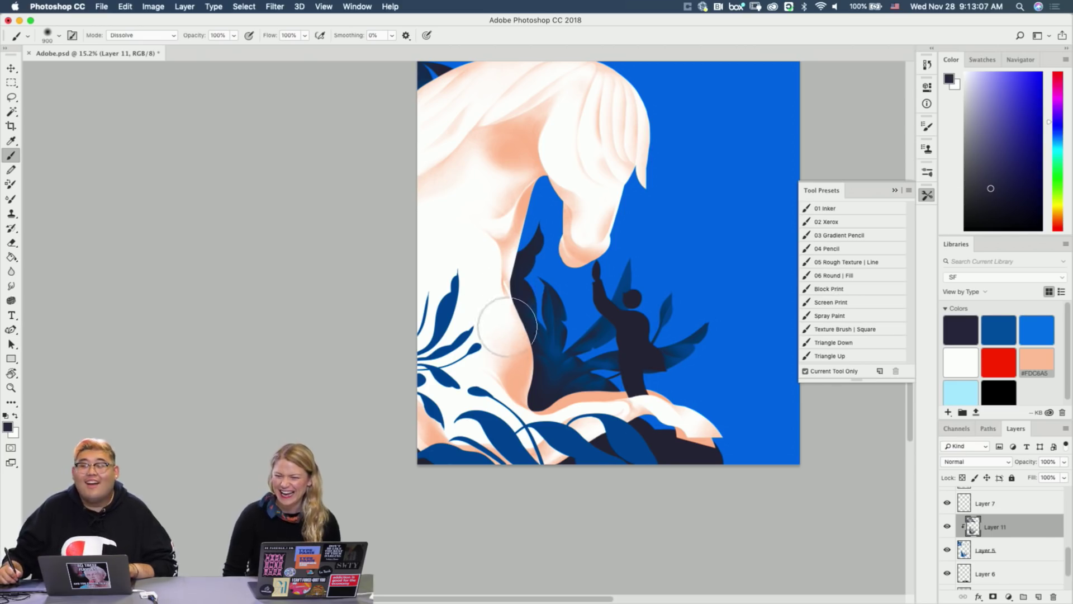
{"action": "left_click_drag", "start_coordinate": [584, 352], "coordinate": [643, 330]}
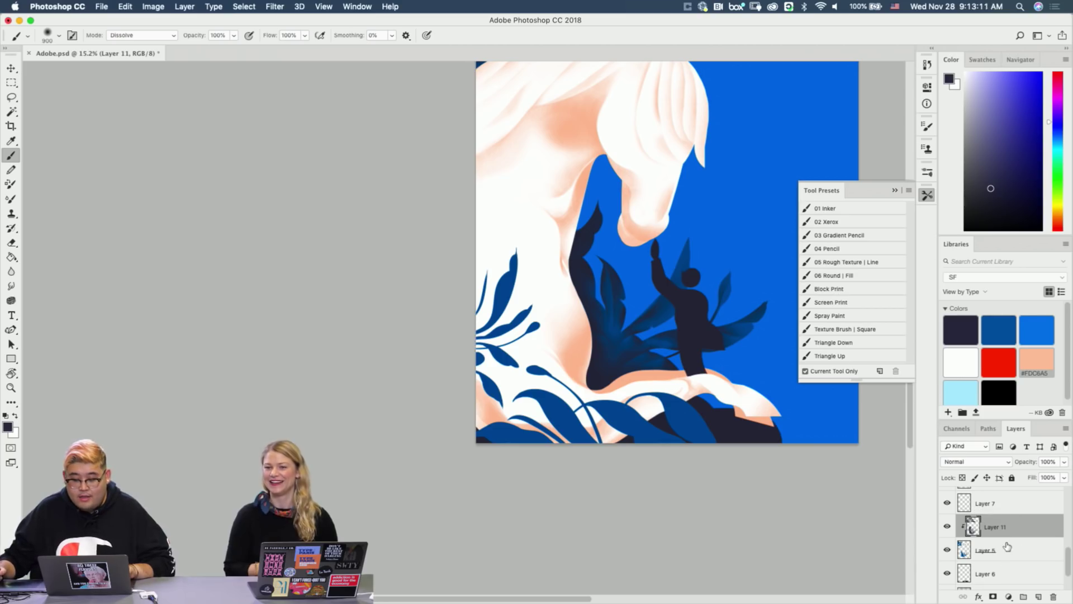
Check layer visibility to find the lower-left foliage, then clip Layer 10 to Layer 1 as a clipping mask.
{"action": "scroll", "coordinate": [1006, 536], "scroll_direction": "up", "scroll_amount": 3}
{"action": "left_click", "coordinate": [947, 540]}
{"action": "left_click", "coordinate": [947, 540]}
{"action": "scroll", "coordinate": [954, 541], "scroll_direction": "up", "scroll_amount": 5}
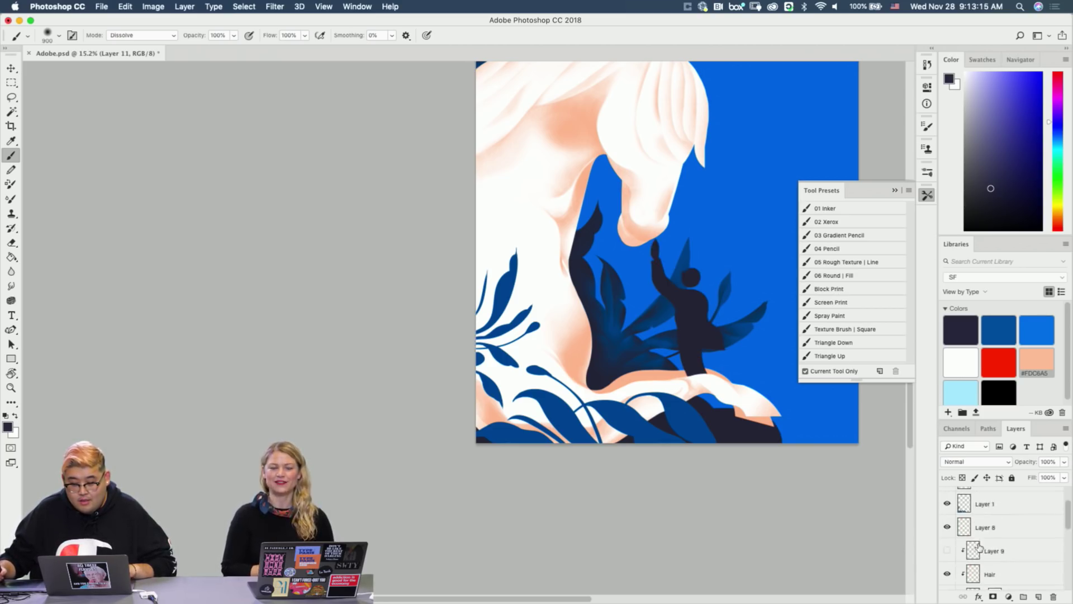
{"action": "left_click", "coordinate": [947, 537]}
{"action": "left_click", "coordinate": [948, 538]}
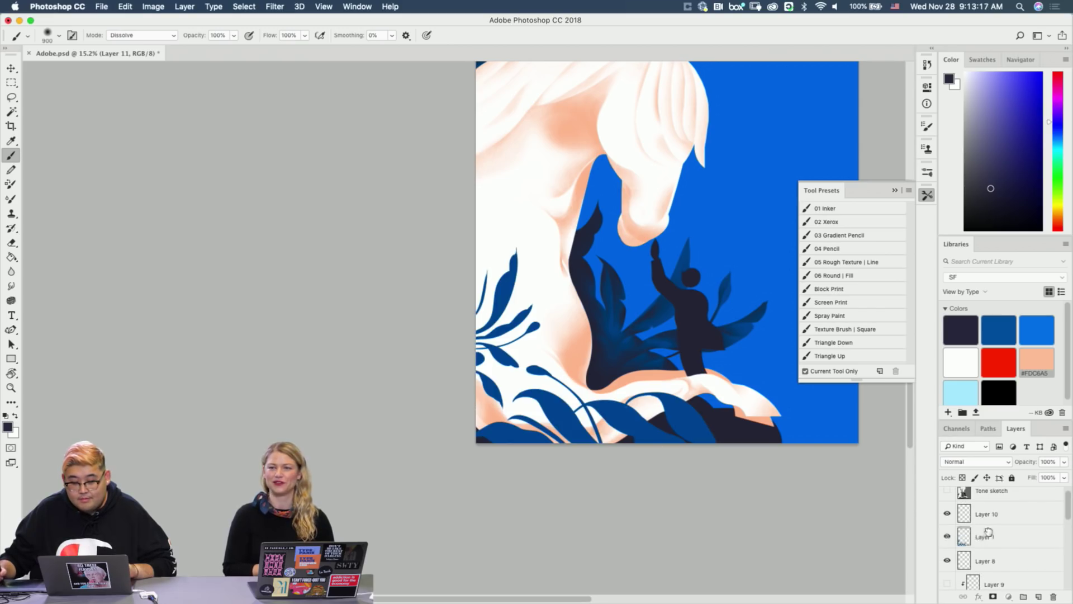
{"action": "left_click", "coordinate": [973, 536]}
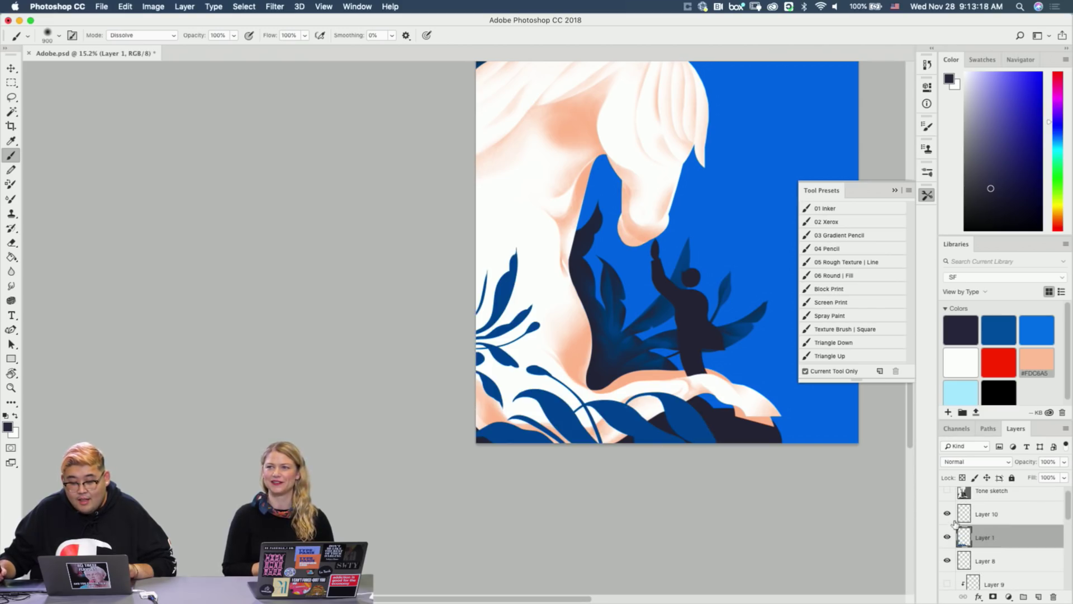
{"action": "left_click", "coordinate": [997, 514]}
{"action": "left_click", "coordinate": [1015, 524], "text": "alt"}
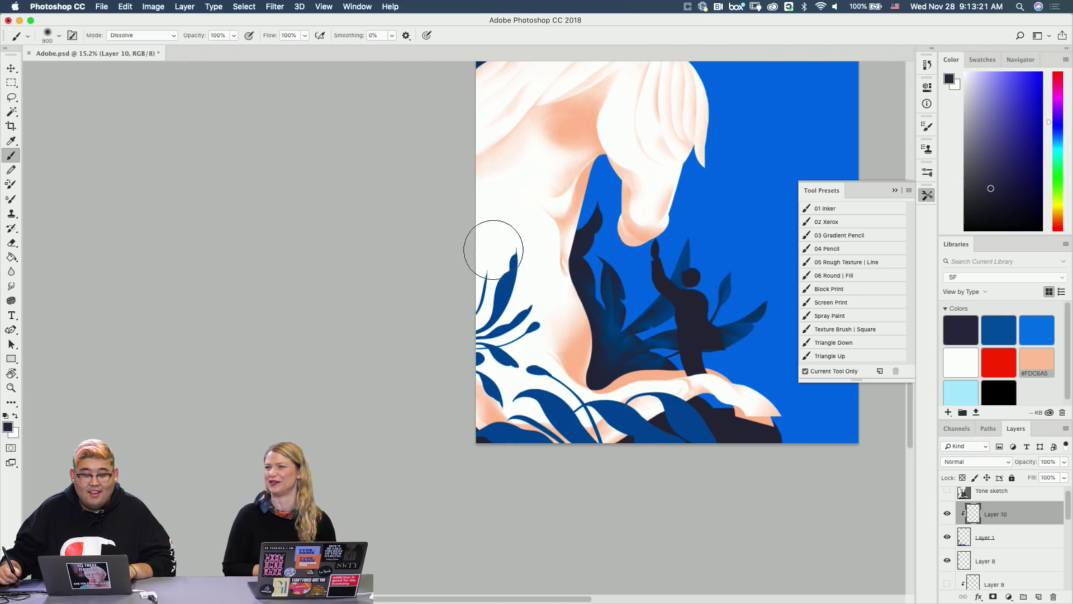
Shade the tall leaf and the thin leaf beside it with the size 900 brush, trimming with the size 175 eraser.
{"action": "key", "text": "super+z"}
{"action": "key", "text": "z"}
{"action": "mouse_move", "coordinate": [493, 274]}
{"action": "left_mouse_down"}
{"action": "mouse_move", "coordinate": [538, 254]}
{"action": "mouse_move", "coordinate": [546, 221]}
{"action": "mouse_move", "coordinate": [550, 246]}
{"action": "mouse_move", "coordinate": [560, 231]}
{"action": "left_mouse_up"}
{"action": "key", "text": "b"}
{"action": "key", "text": "e"}
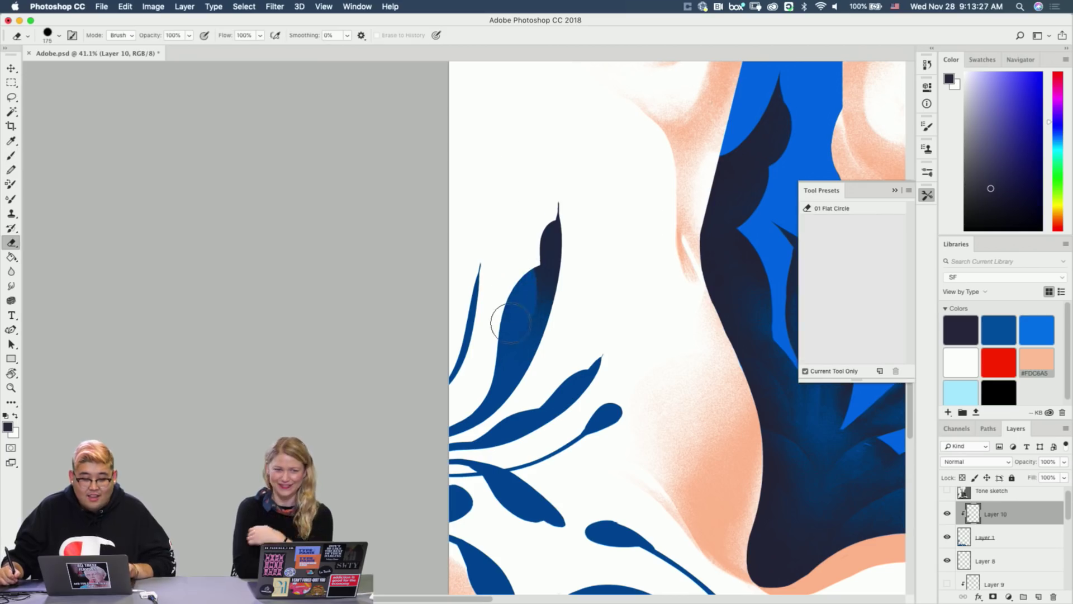
{"action": "key", "text": "b"}
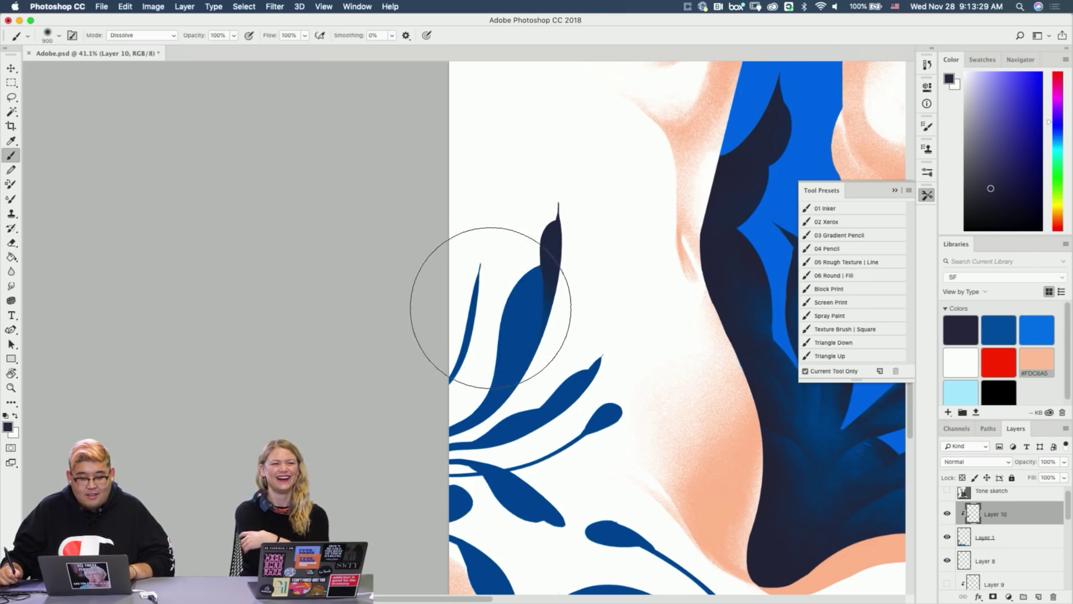
{"action": "left_click_drag", "start_coordinate": [493, 297], "coordinate": [477, 331]}
{"action": "key", "text": "e"}
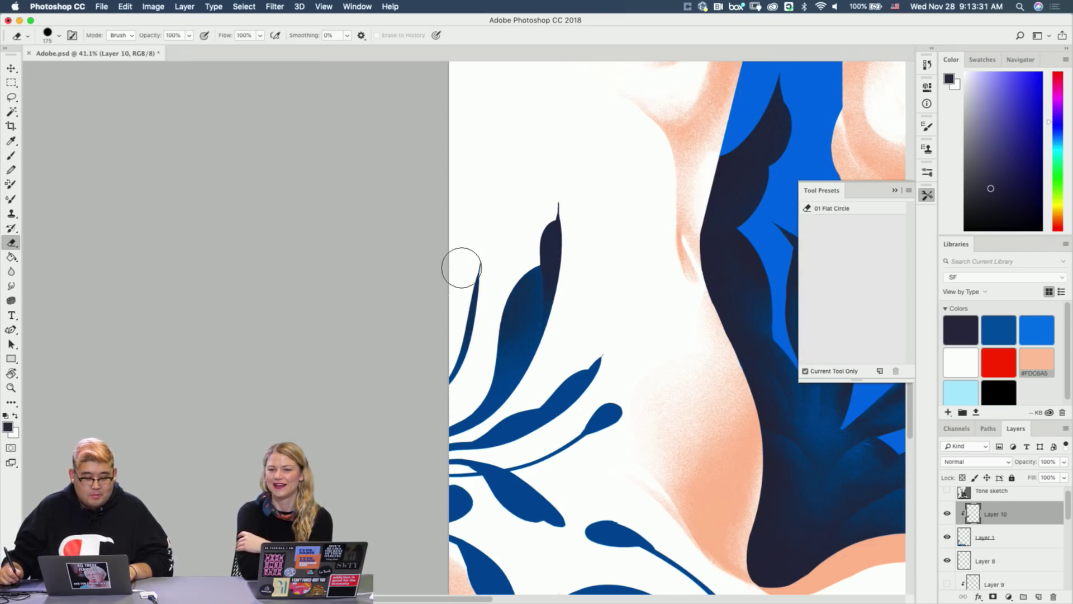
{"action": "key", "text": "b"}
{"action": "left_click_drag", "start_coordinate": [448, 253], "coordinate": [432, 294]}
Erase a crisp curved inner edge through the tall leaf's shading, undoing unsatisfactory strokes and redrawing the curve.
{"action": "key", "text": "e"}
{"action": "left_click_drag", "start_coordinate": [498, 302], "coordinate": [461, 415]}
{"action": "key", "text": "alt+super+z"}
{"action": "key", "text": "alt+super+z"}
{"action": "key", "text": "b"}
{"action": "key", "text": "e"}
{"action": "left_click_drag", "start_coordinate": [498, 295], "coordinate": [479, 400]}
{"action": "key", "text": "super+z"}
{"action": "left_click_drag", "start_coordinate": [497, 304], "coordinate": [479, 394]}
{"action": "key", "text": "b"}
{"action": "key", "text": "b"}
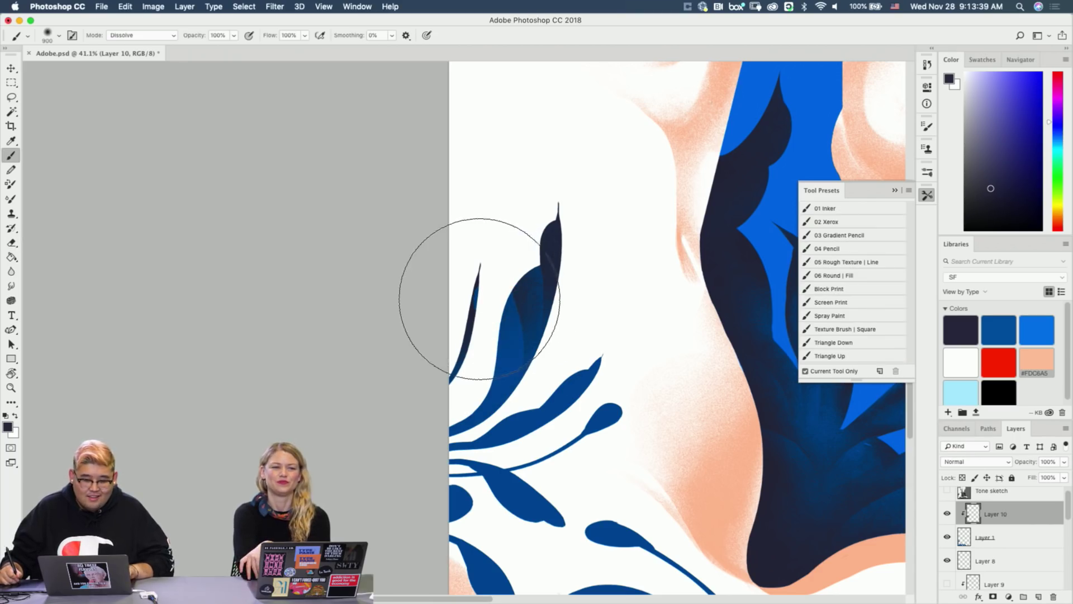
Reduce the brush size and shade the pointed leaf and round bud below, trying a size 175 eraser stroke along the leaf.
{"action": "scroll", "coordinate": [618, 307], "scroll_direction": "down", "scroll_amount": 5}
{"action": "key", "text": "bracketleft"}
{"action": "key", "text": "bracketleft"}
{"action": "key", "text": "bracketleft"}
{"action": "key", "text": "bracketleft"}
{"action": "key", "text": "bracketleft"}
{"action": "key", "text": "bracketleft"}
{"action": "key", "text": "bracketleft"}
{"action": "key", "text": "bracketleft"}
{"action": "key", "text": "bracketleft"}
{"action": "key", "text": "bracketleft"}
{"action": "key", "text": "bracketleft"}
{"action": "key", "text": "bracketleft"}
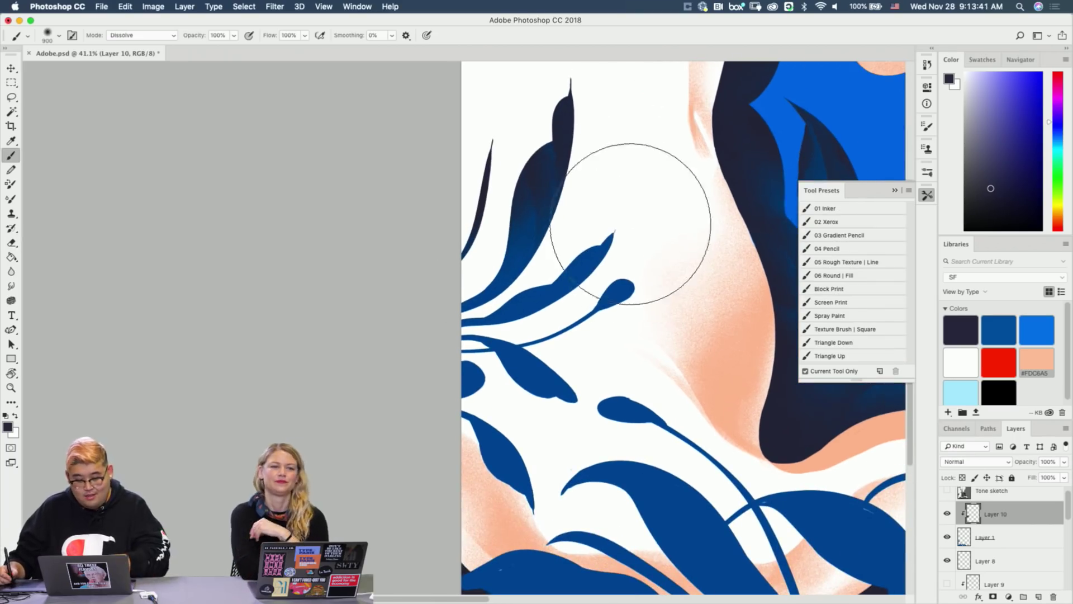
{"action": "key", "text": "e"}
{"action": "mouse_move", "coordinate": [605, 273]}
{"action": "left_mouse_down"}
{"action": "mouse_move", "coordinate": [586, 307]}
{"action": "mouse_move", "coordinate": [613, 260]}
{"action": "mouse_move", "coordinate": [566, 282]}
{"action": "mouse_move", "coordinate": [586, 243]}
{"action": "mouse_move", "coordinate": [568, 262]}
{"action": "left_mouse_up"}
{"action": "key", "text": "super+z"}
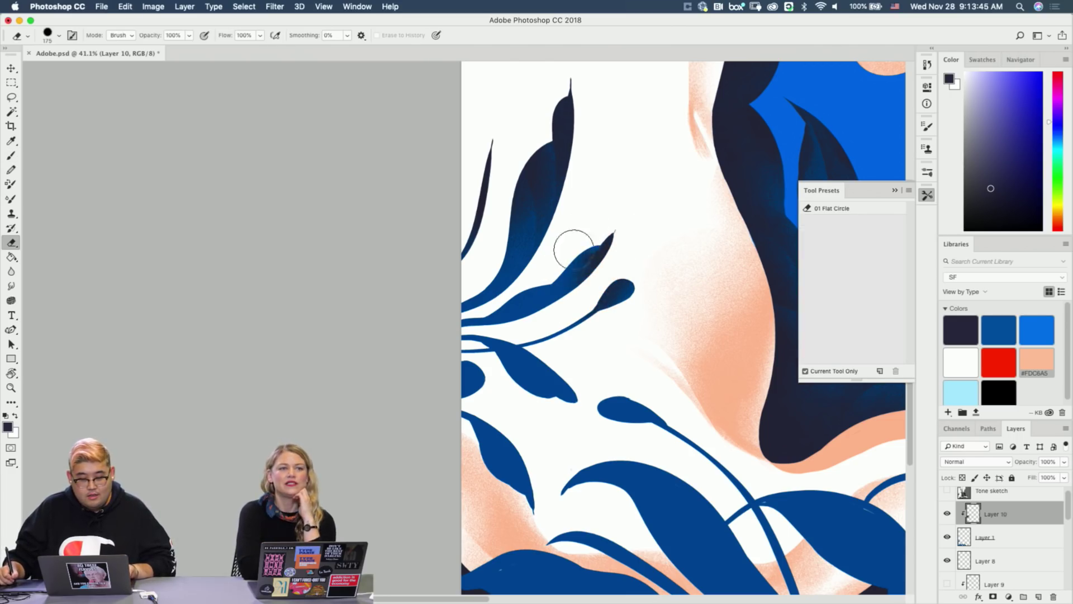
Refine the pointed leaf's shading with the size 175 brush and size 70 eraser, and darken the stem bases.
{"action": "key", "text": "b"}
{"action": "key", "text": "bracketleft"}
{"action": "key", "text": "bracketleft"}
{"action": "key", "text": "bracketleft"}
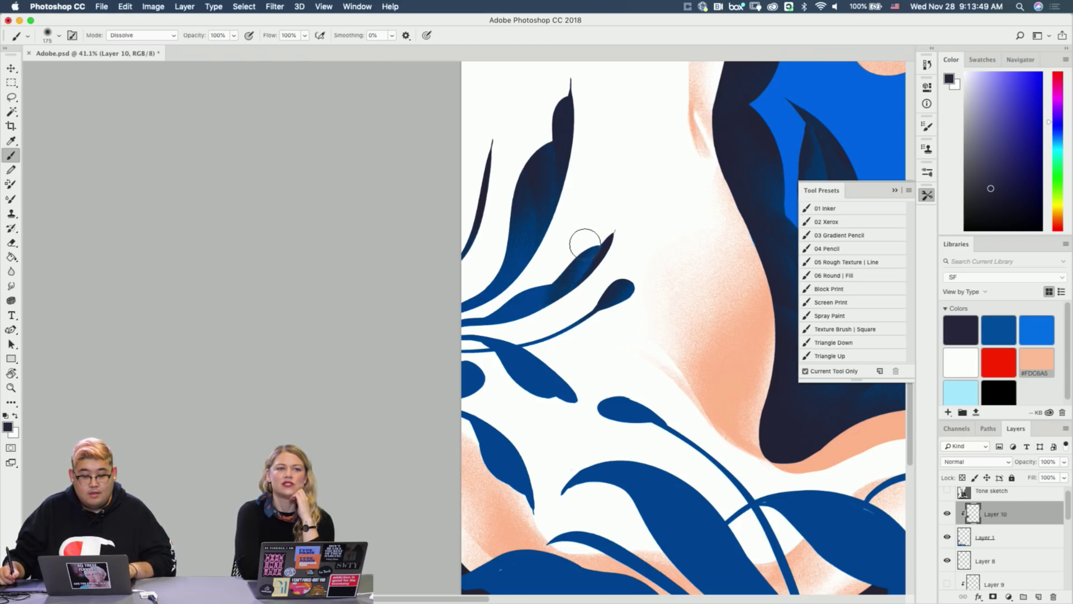
{"action": "key", "text": "e"}
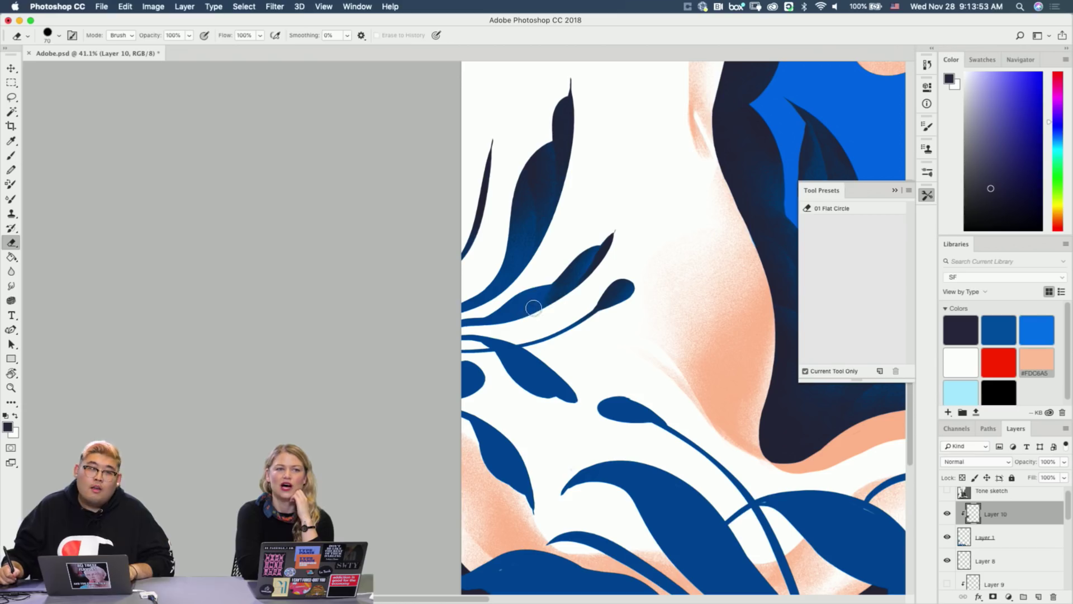
{"action": "key", "text": "b"}
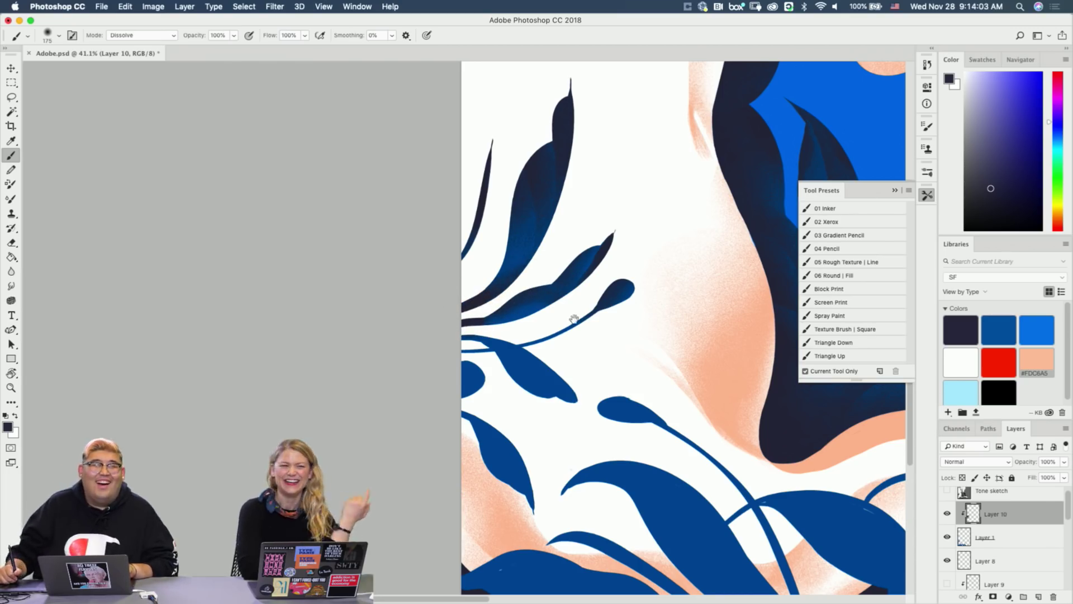
Shade both halves of the drooping leaf with the size 175 brush, defining its center line with the size 70 eraser.
{"action": "left_click_drag", "start_coordinate": [565, 327], "coordinate": [603, 296]}
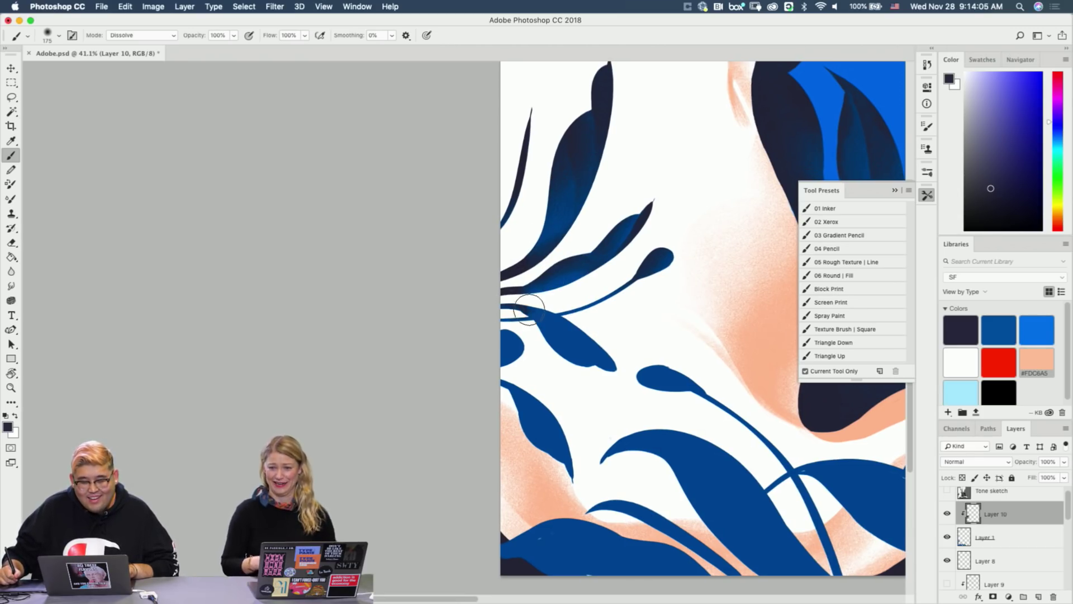
{"action": "left_click_drag", "start_coordinate": [531, 308], "coordinate": [580, 370]}
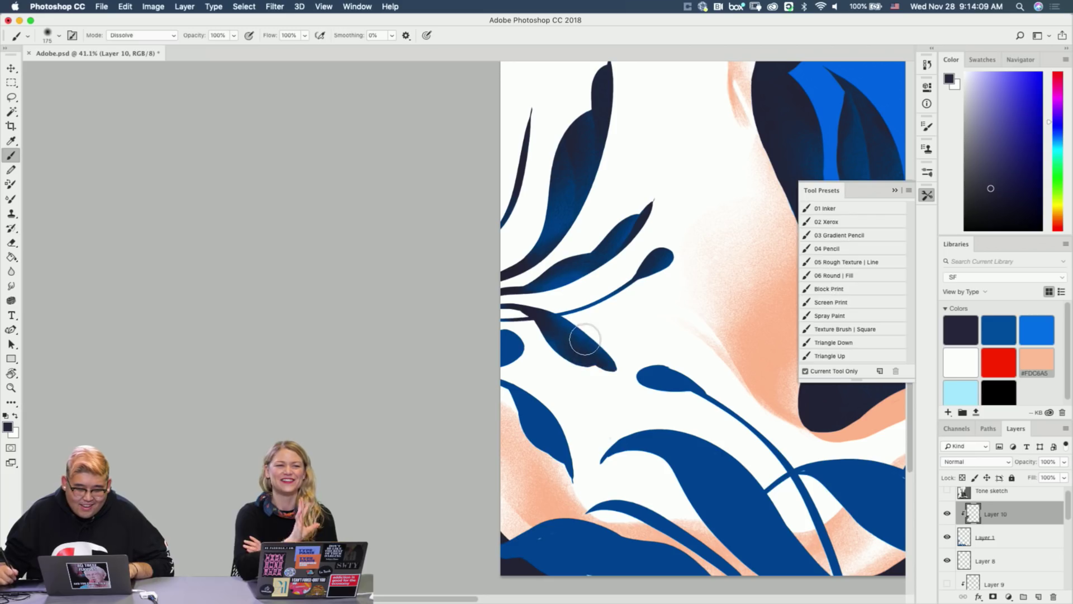
{"action": "key", "text": "e"}
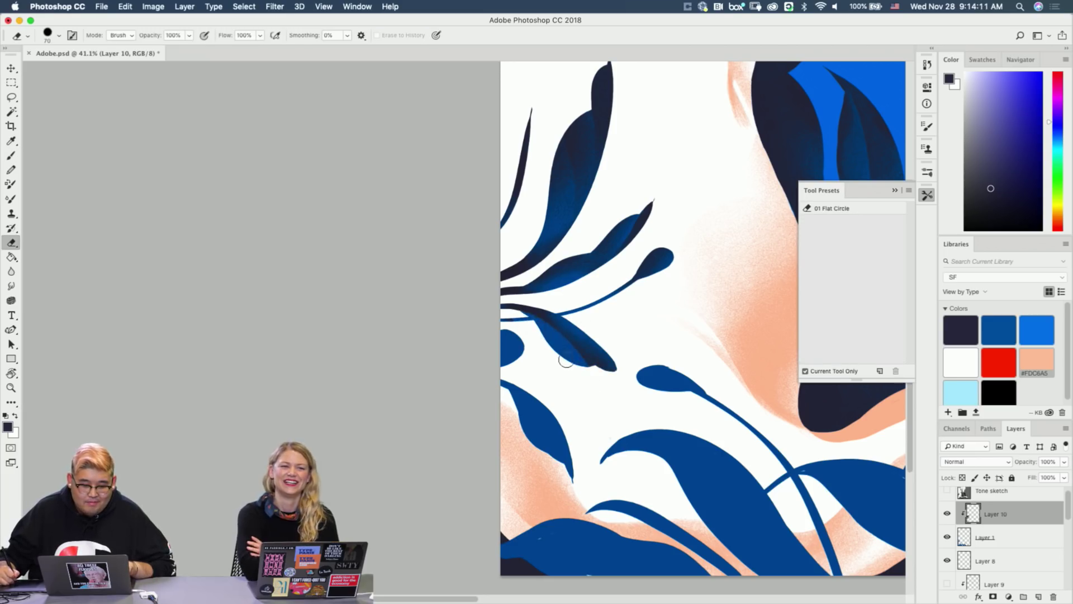
{"action": "key", "text": "b"}
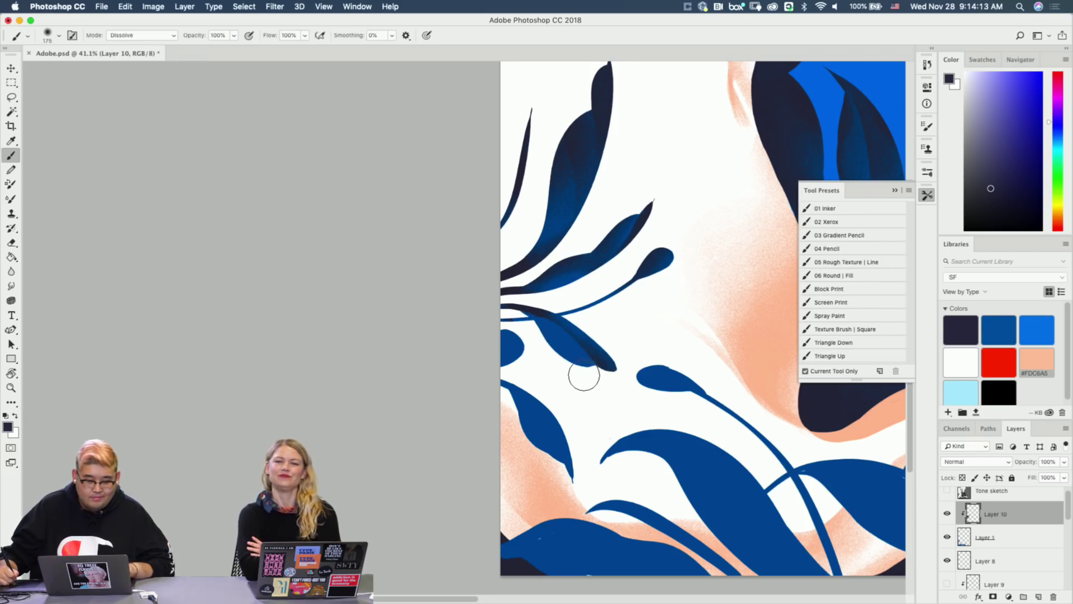
{"action": "key", "text": "bracketright"}
{"action": "key", "text": "bracketright"}
{"action": "key", "text": "bracketleft"}
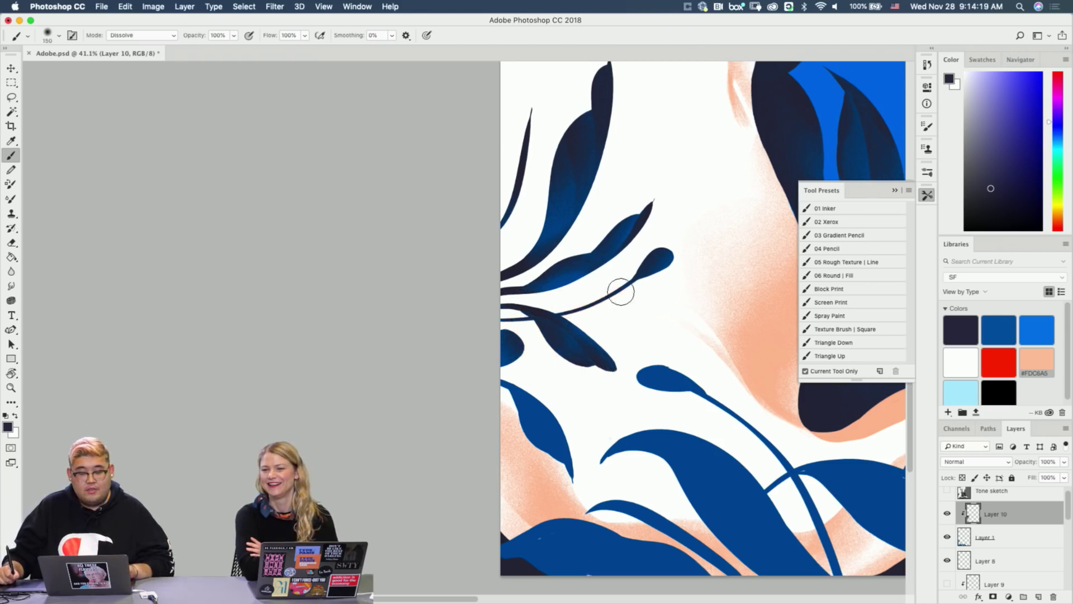
Refine the round bud's shading above the drooping leaf with the size 150 brush, and sharpen it with the size 70 eraser.
{"action": "key", "text": "e"}
{"action": "key", "text": "ctrl+z"}
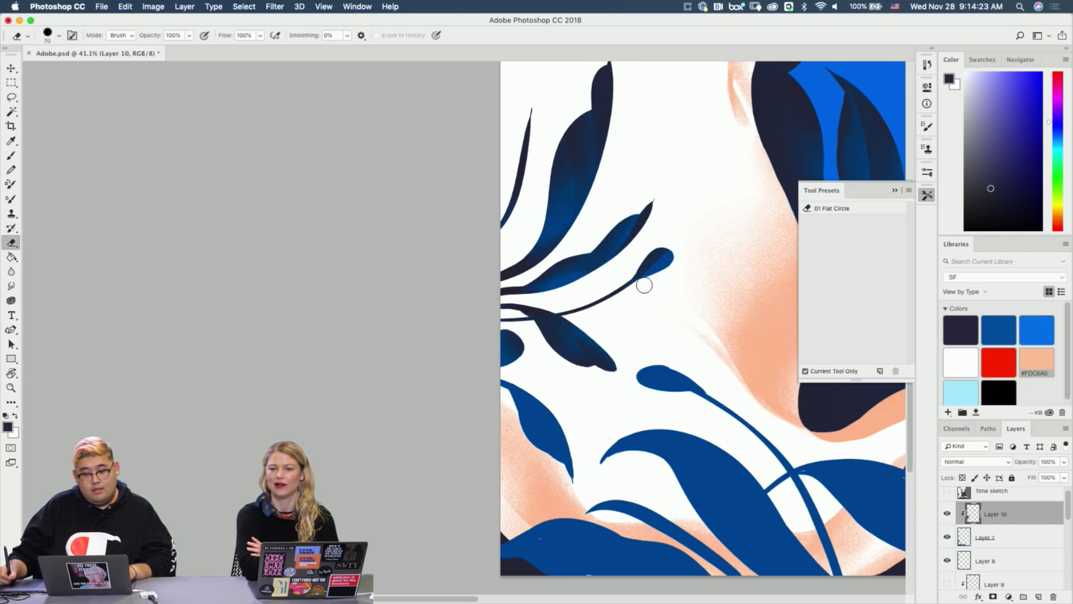
{"action": "key", "text": "b"}
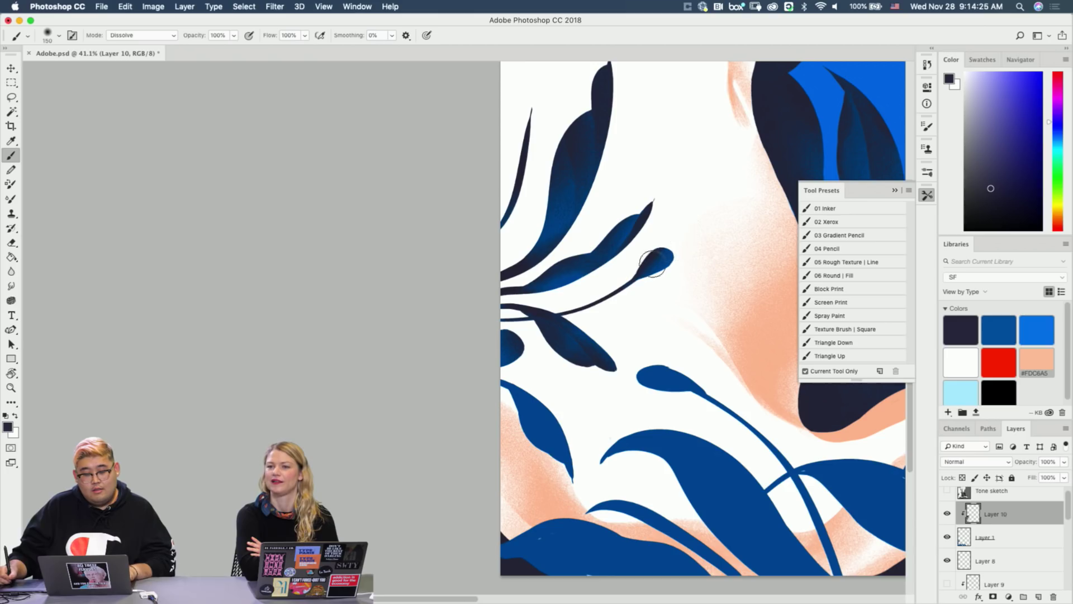
{"action": "key", "text": "e"}
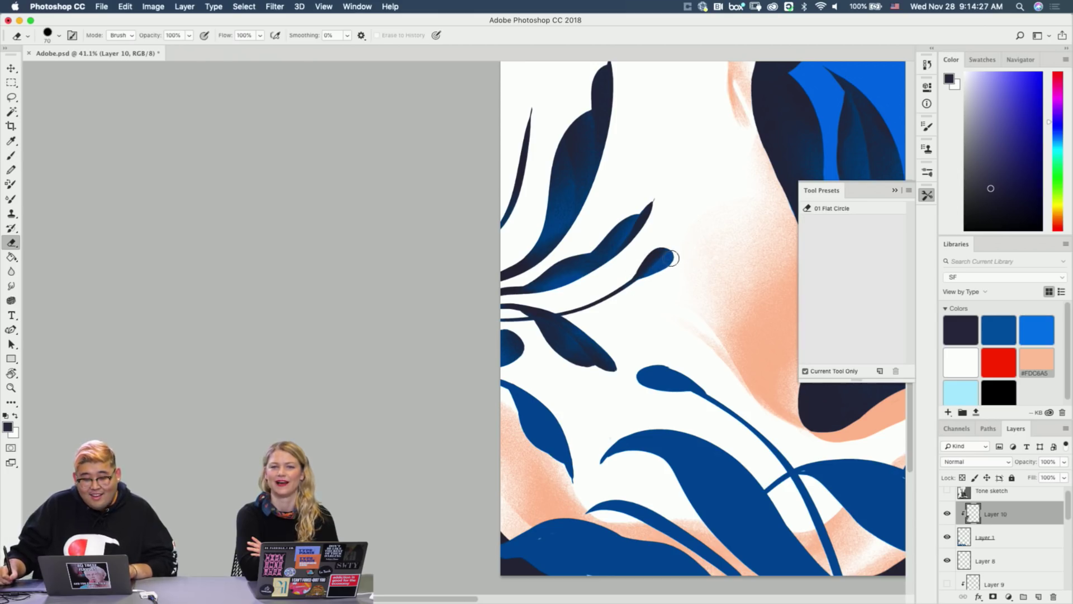
Shade the round bud and curved leaf at the canvas's left edge, cleaning the leaf's edge with the size 70 eraser.
{"action": "key", "text": "b"}
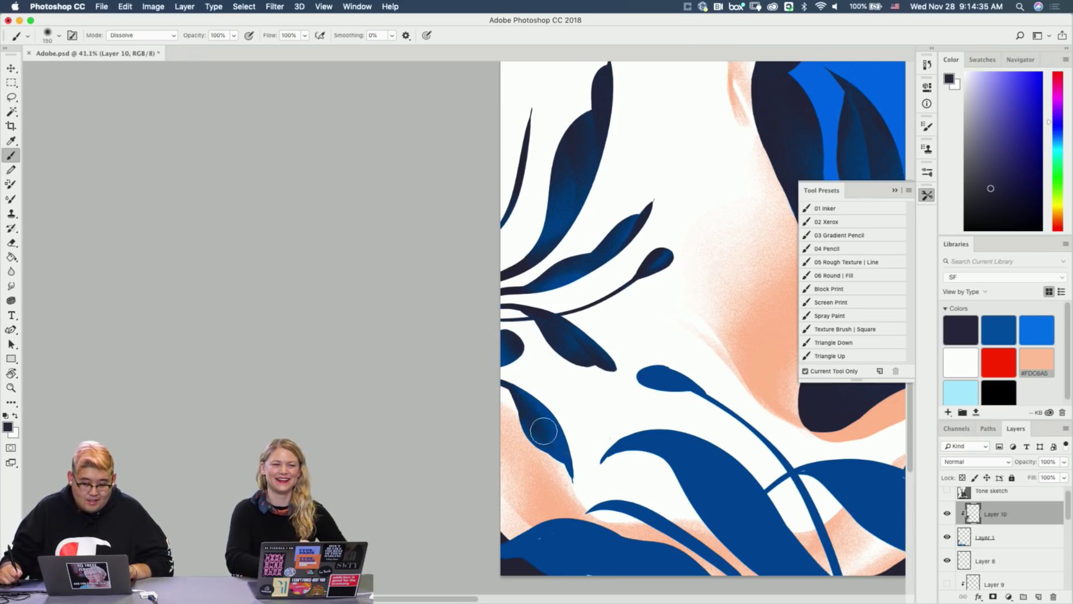
{"action": "key", "text": "e"}
{"action": "left_click_drag", "start_coordinate": [503, 397], "coordinate": [521, 426]}
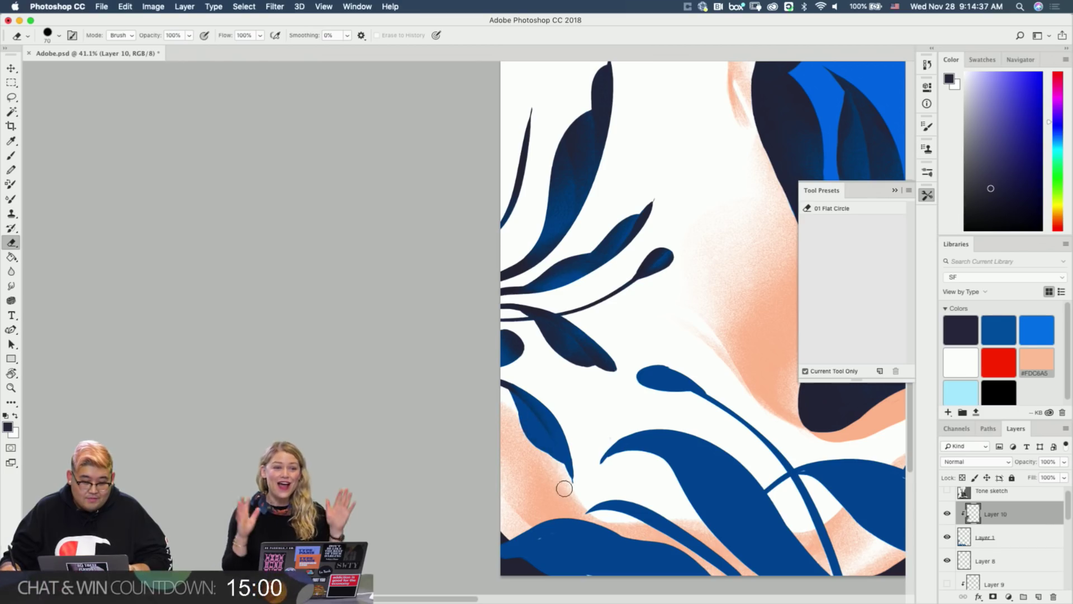
Shade the lower bud and its long curved stem with the size 250 brush, sharpening the bud with the size 70 eraser.
{"action": "key", "text": "b"}
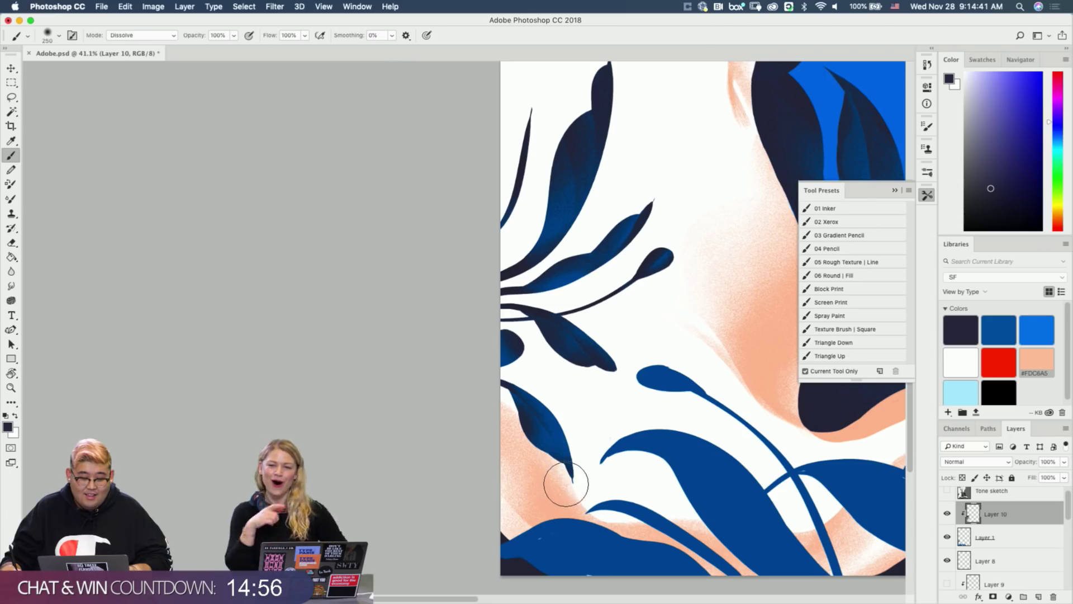
{"action": "scroll", "coordinate": [594, 438], "scroll_direction": "down", "scroll_amount": 4}
{"action": "scroll", "coordinate": [594, 438], "scroll_direction": "right", "scroll_amount": 3}
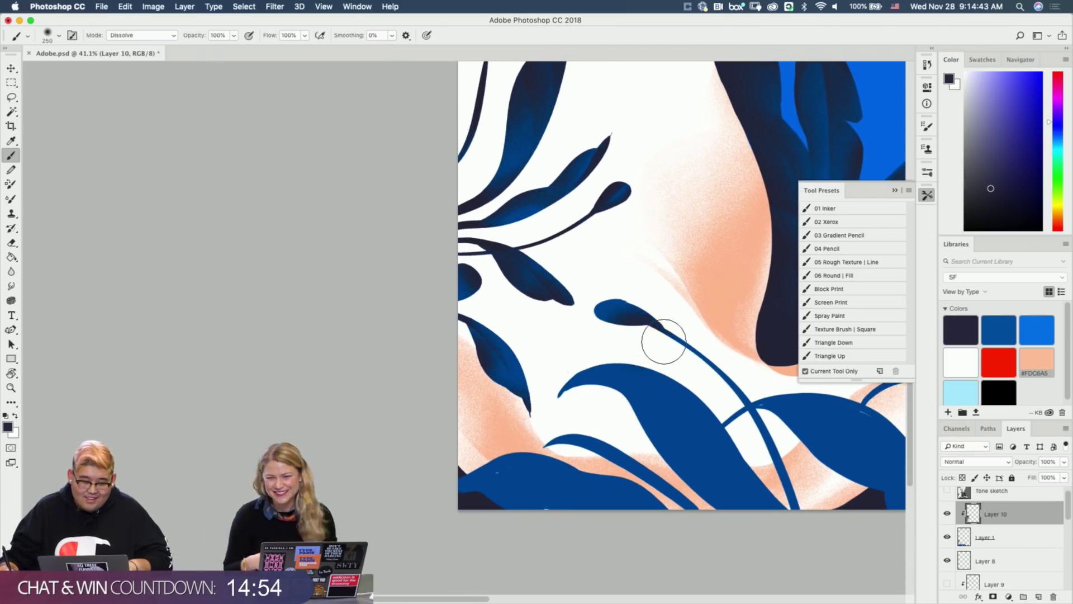
{"action": "key", "text": "e"}
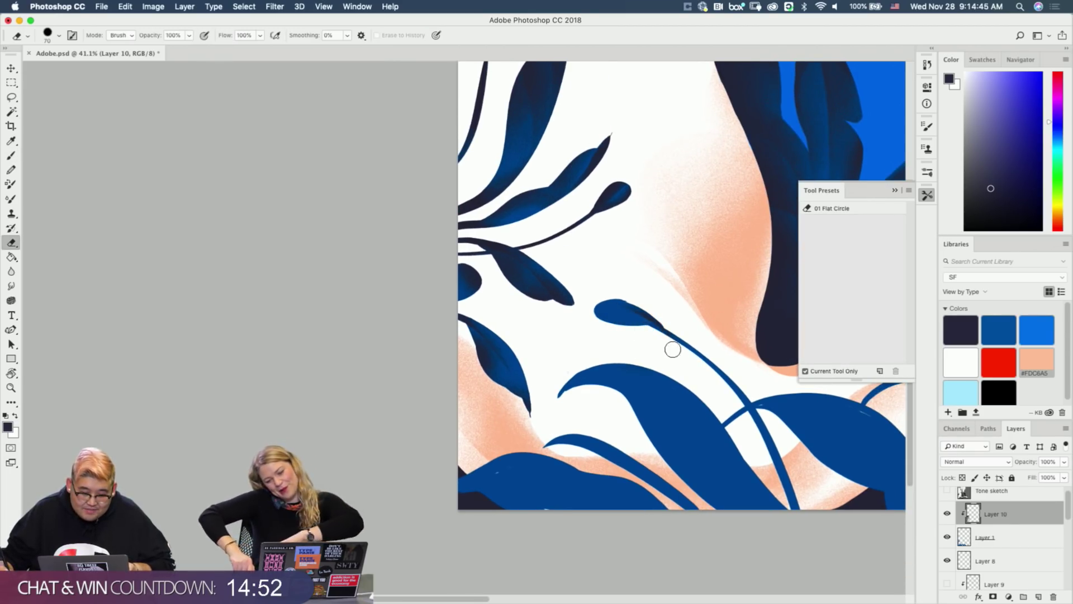
{"action": "key", "text": "b"}
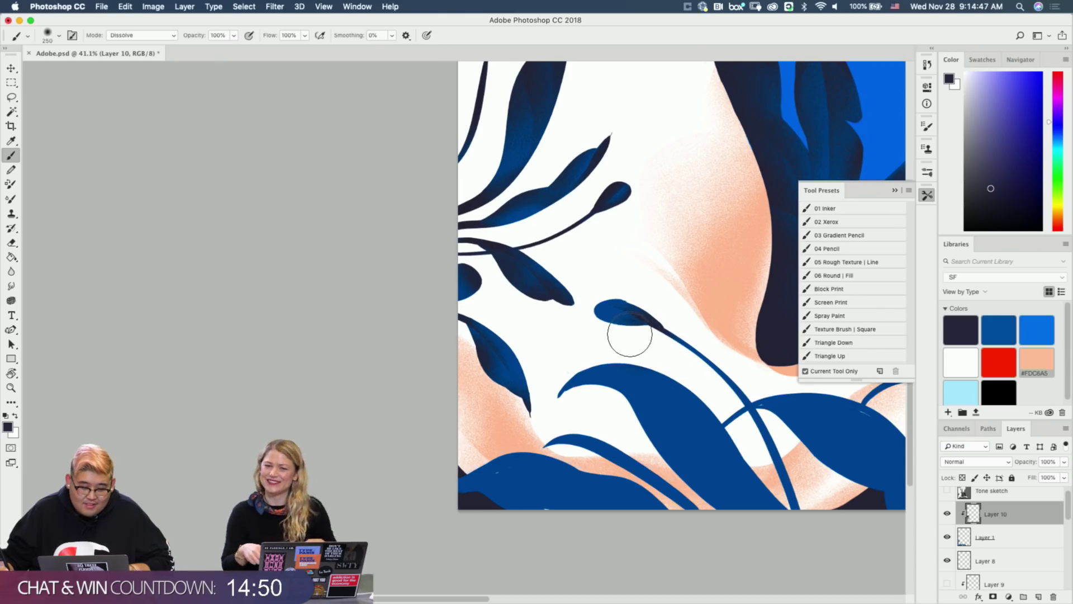
{"action": "scroll", "coordinate": [604, 335], "scroll_direction": "down", "scroll_amount": 3}
{"action": "scroll", "coordinate": [604, 336], "scroll_direction": "right", "scroll_amount": 3}
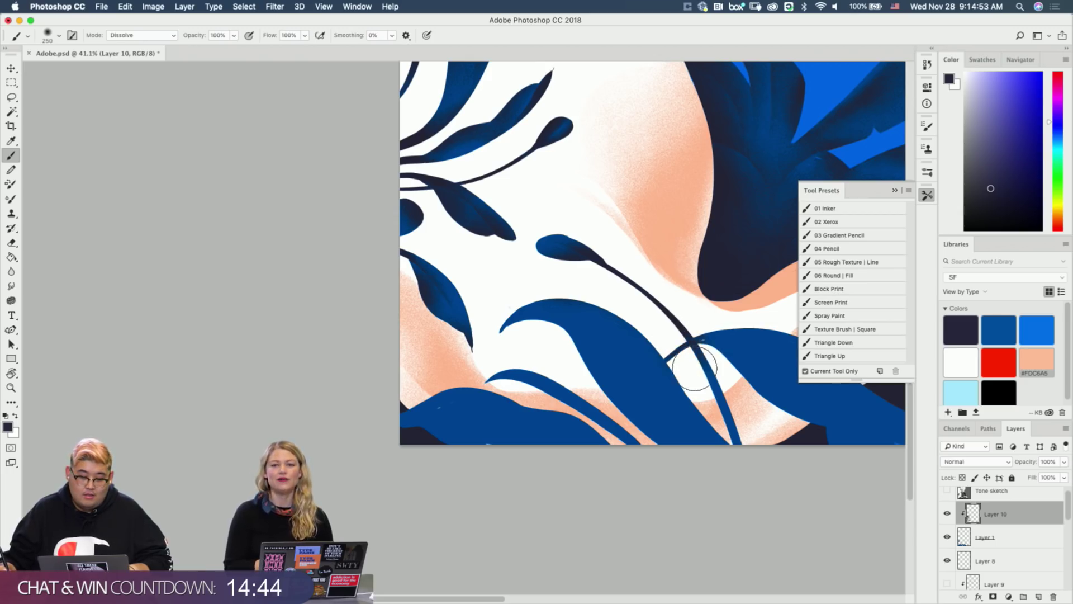
Shade the large arching leaf beside the stem using 250 and 500 brush sizes, carving its center line with the eraser.
{"action": "key", "text": "e"}
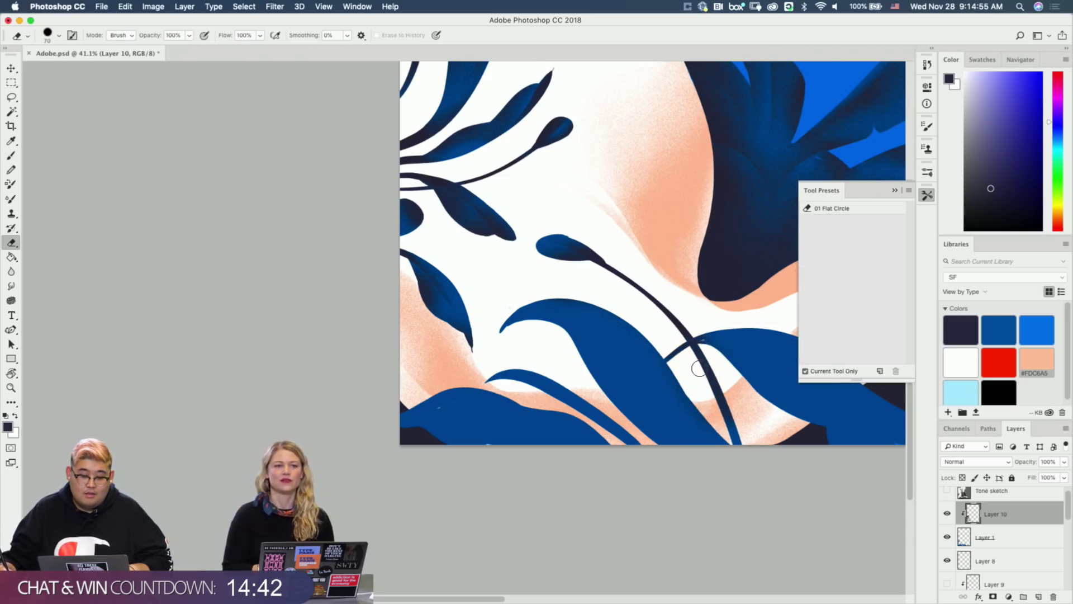
{"action": "key", "text": "b"}
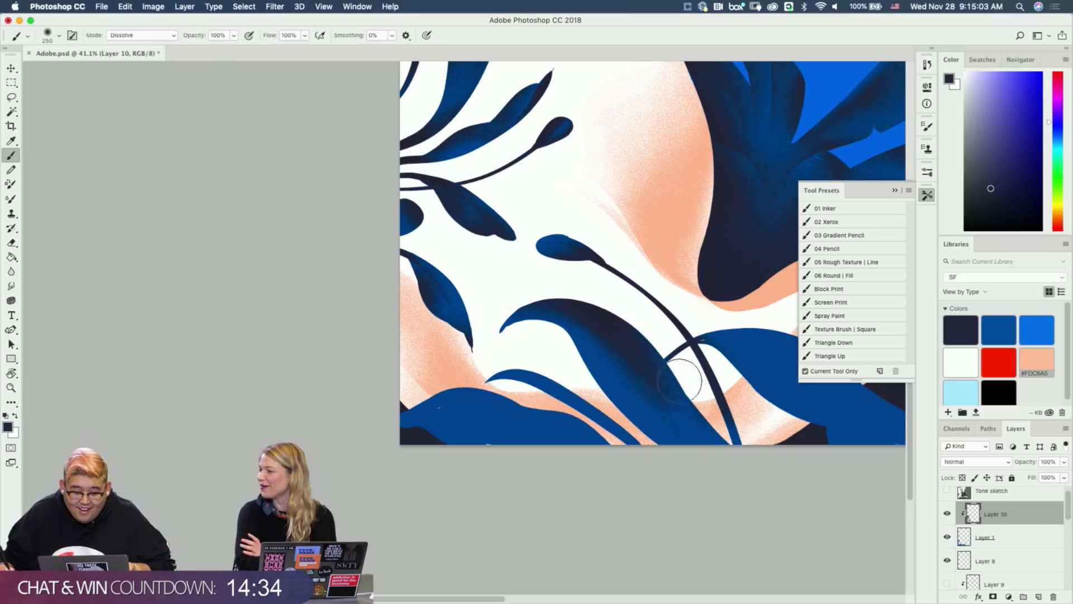
{"action": "key", "text": "e"}
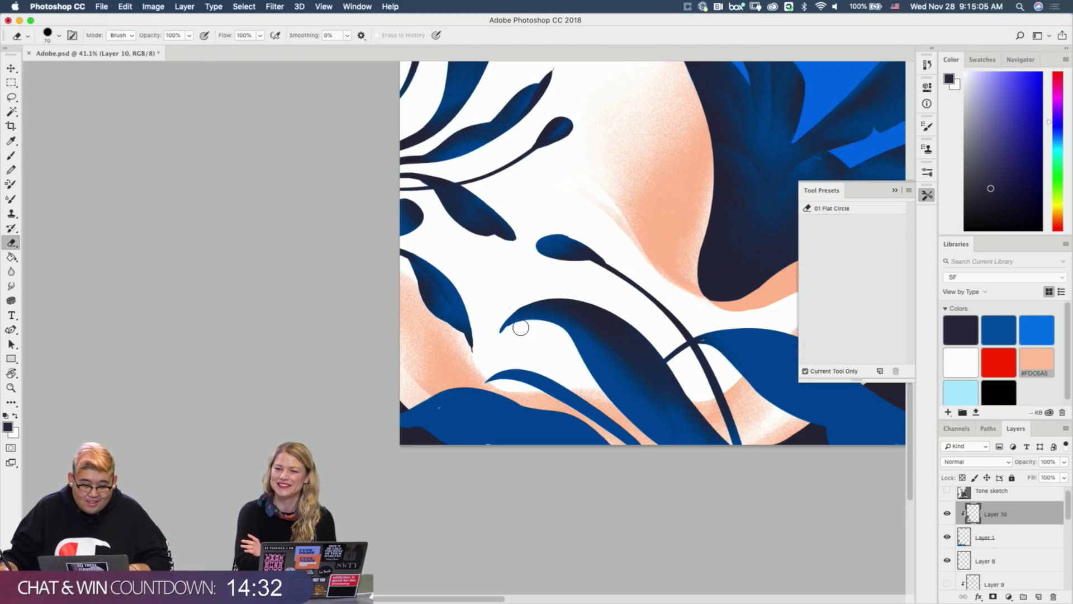
{"action": "left_click_drag", "start_coordinate": [540, 332], "coordinate": [654, 436]}
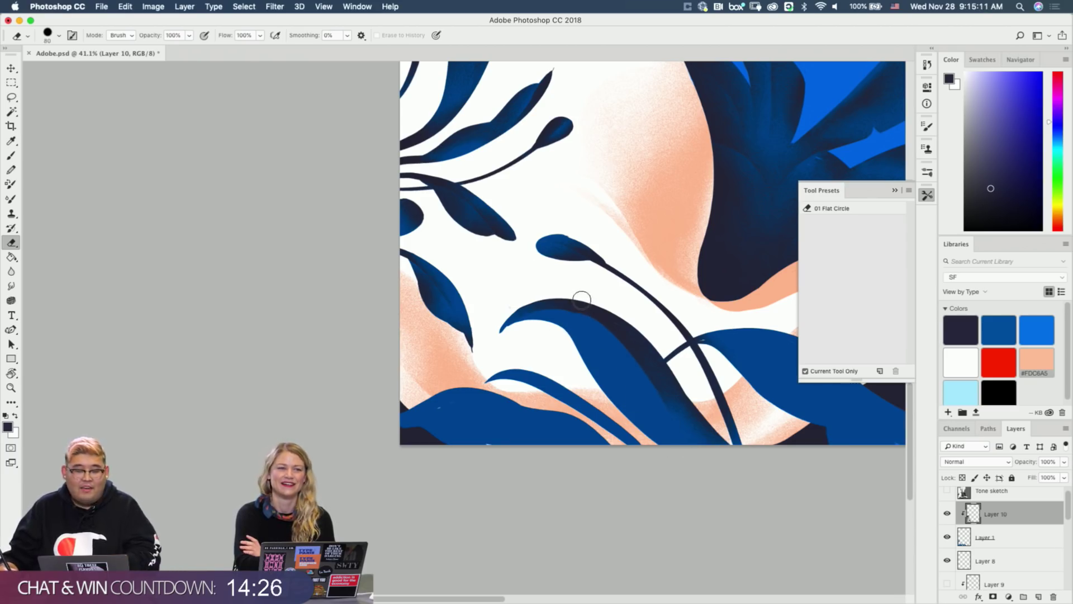
{"action": "key", "text": "b"}
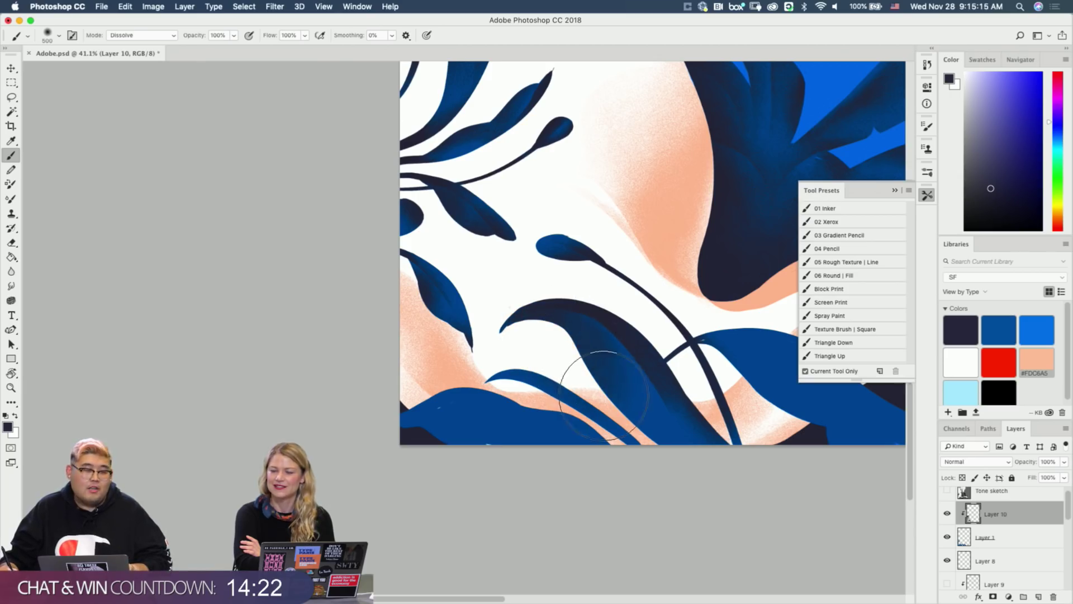
Shade the slender leaf below the arching one with the size 125 brush, and clean its lower edge with the size 80 eraser.
{"action": "key", "text": "bracketleft"}
{"action": "key", "text": "bracketleft"}
{"action": "key", "text": "bracketleft"}
{"action": "key", "text": "bracketleft"}
{"action": "key", "text": "bracketleft"}
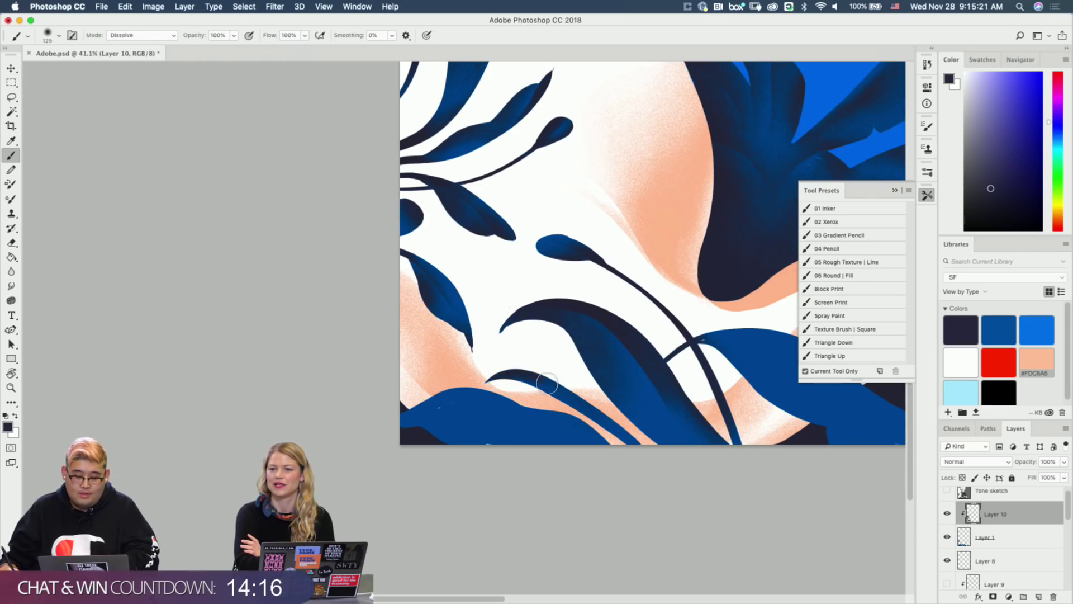
{"action": "key", "text": "e"}
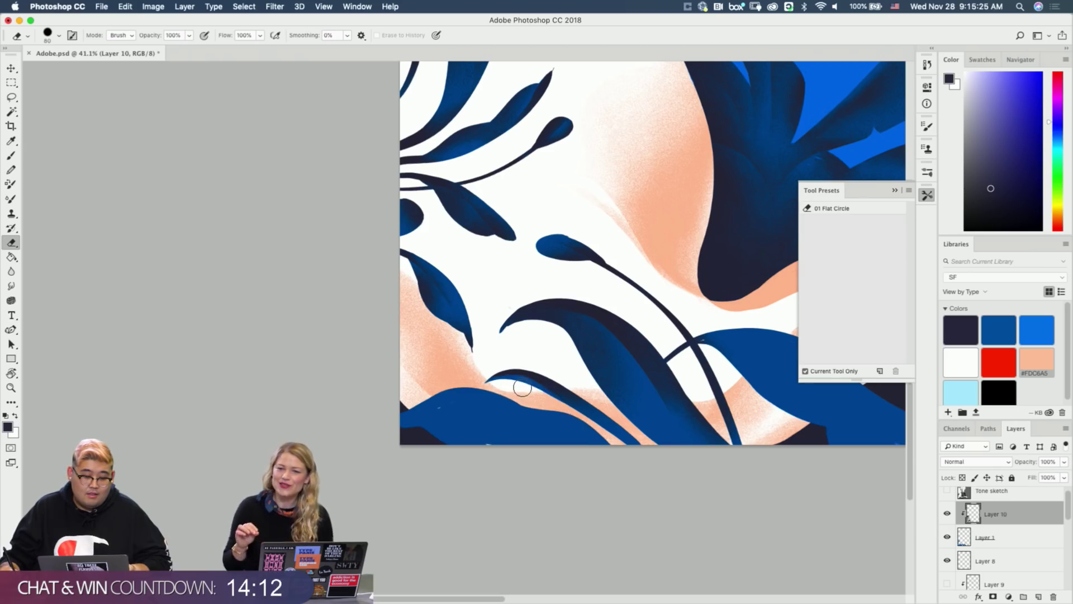
Clean the slender leaf's lower edge, and shade the upper half of the bottom-left corner leaf with an erased center line.
{"action": "left_click_drag", "start_coordinate": [520, 388], "coordinate": [614, 445]}
{"action": "key", "text": "b"}
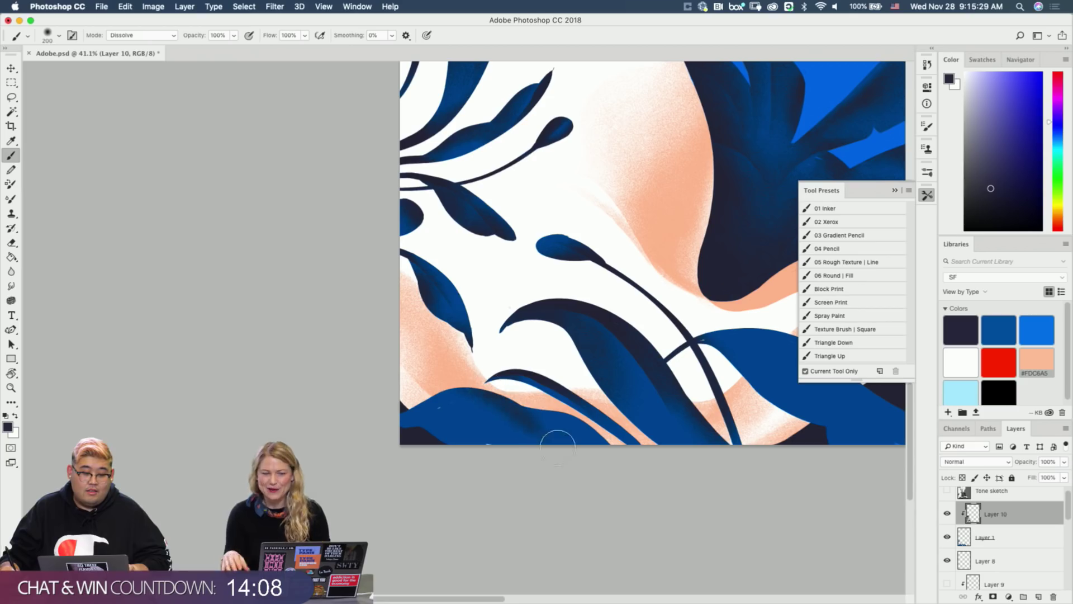
{"action": "key", "text": "e"}
{"action": "key", "text": "b"}
{"action": "key", "text": "e"}
{"action": "left_click_drag", "start_coordinate": [419, 417], "coordinate": [506, 441]}
{"action": "key", "text": "super+z"}
{"action": "left_click_drag", "start_coordinate": [407, 425], "coordinate": [465, 434]}
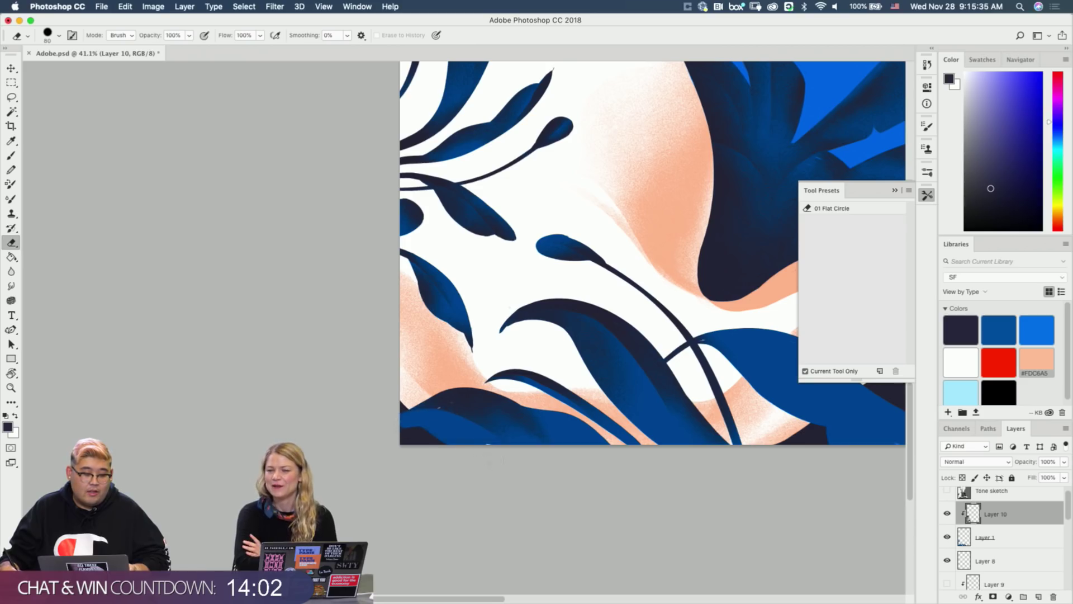
Darken the lower half of the bottom-left corner leaf along the canvas edge with the size 500 brush.
{"action": "key", "text": "b"}
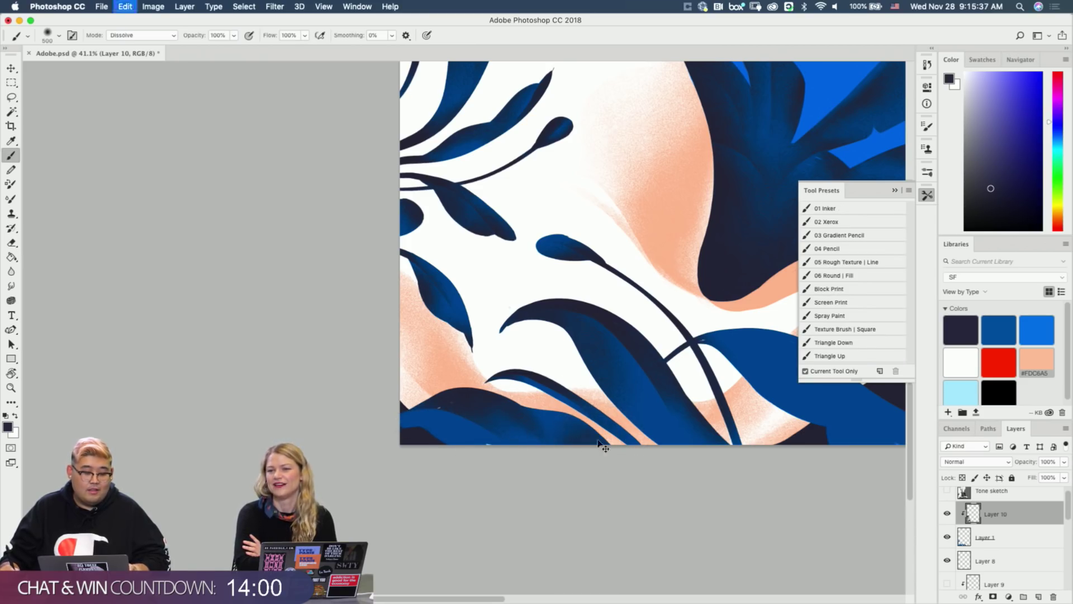
{"action": "key", "text": "e"}
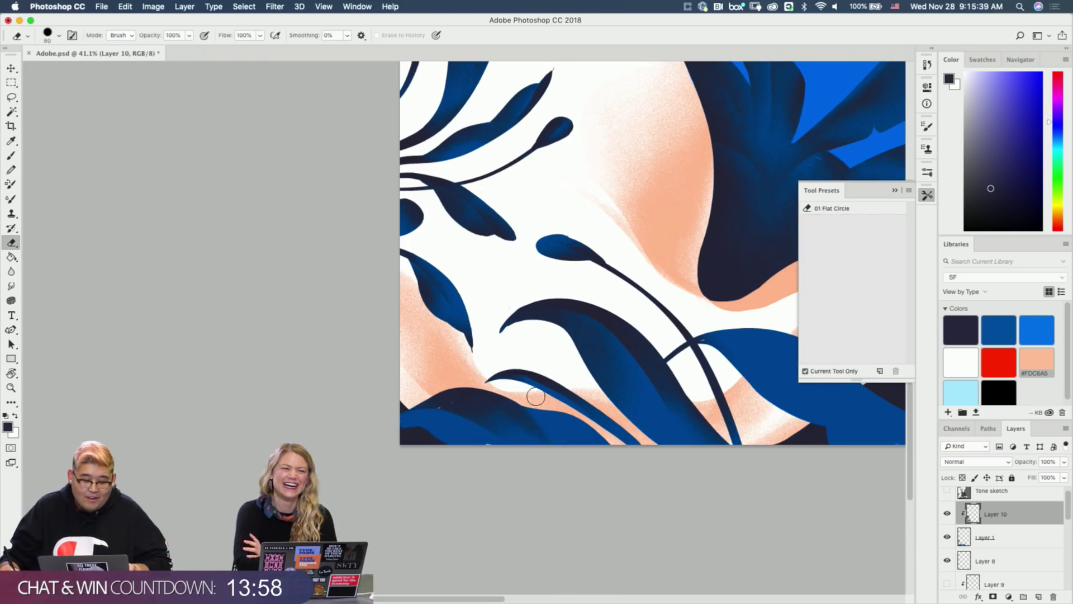
{"action": "key", "text": "b"}
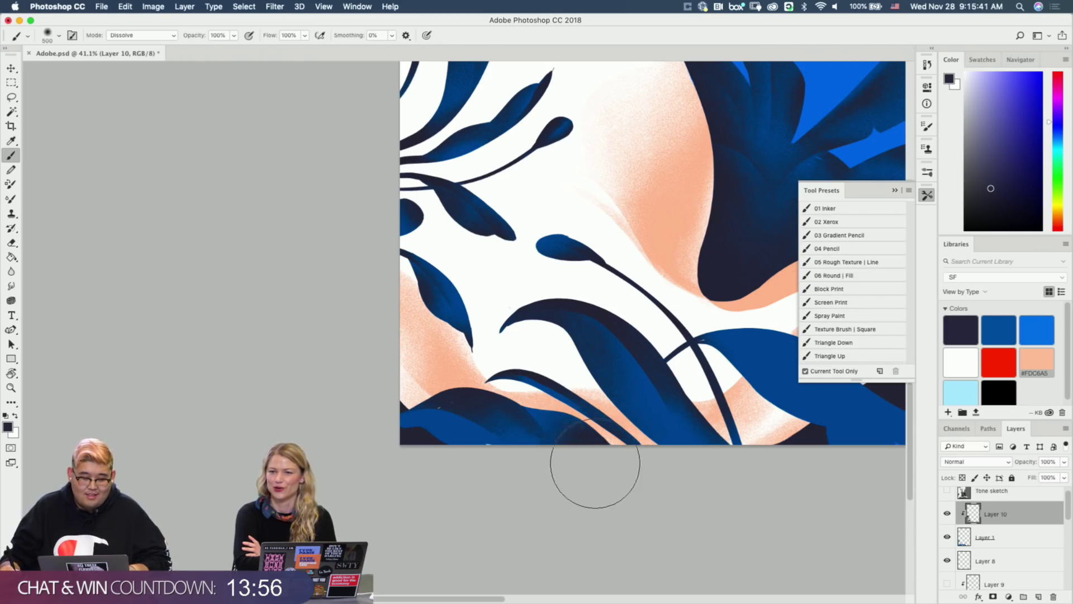
{"action": "mouse_move", "coordinate": [392, 440]}
{"action": "left_mouse_down"}
{"action": "mouse_move", "coordinate": [429, 458]}
{"action": "mouse_move", "coordinate": [471, 506]}
{"action": "left_mouse_up"}
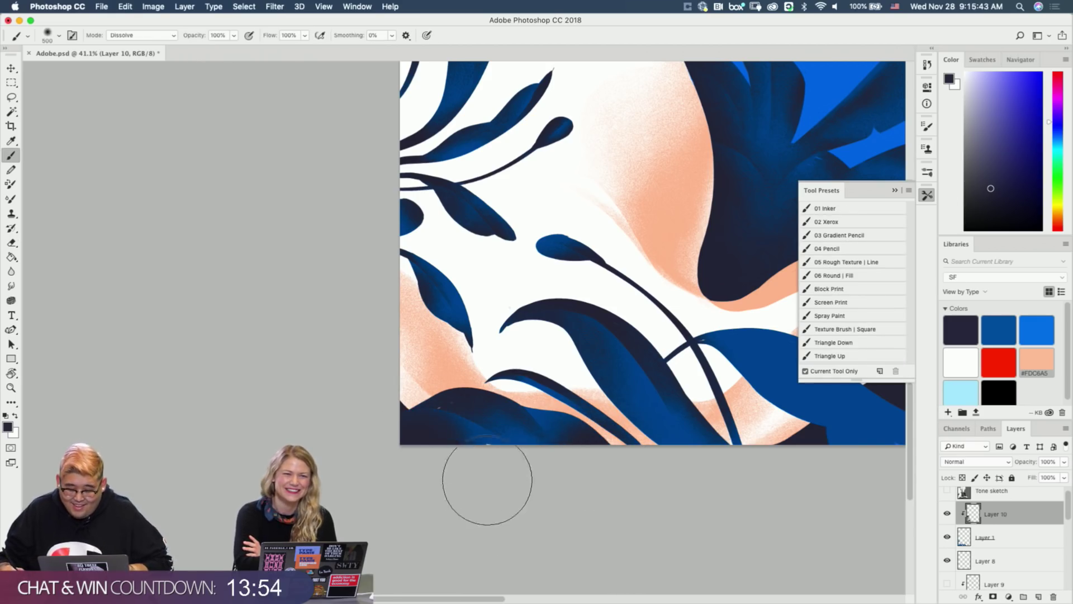
Shade the large leaf crossing the bud's stem with the size 500 brush, carving its center line with the size 80 eraser.
{"action": "mouse_move", "coordinate": [594, 387]}
{"action": "left_mouse_down"}
{"action": "mouse_move", "coordinate": [472, 361]}
{"action": "mouse_move", "coordinate": [414, 335]}
{"action": "left_mouse_up"}
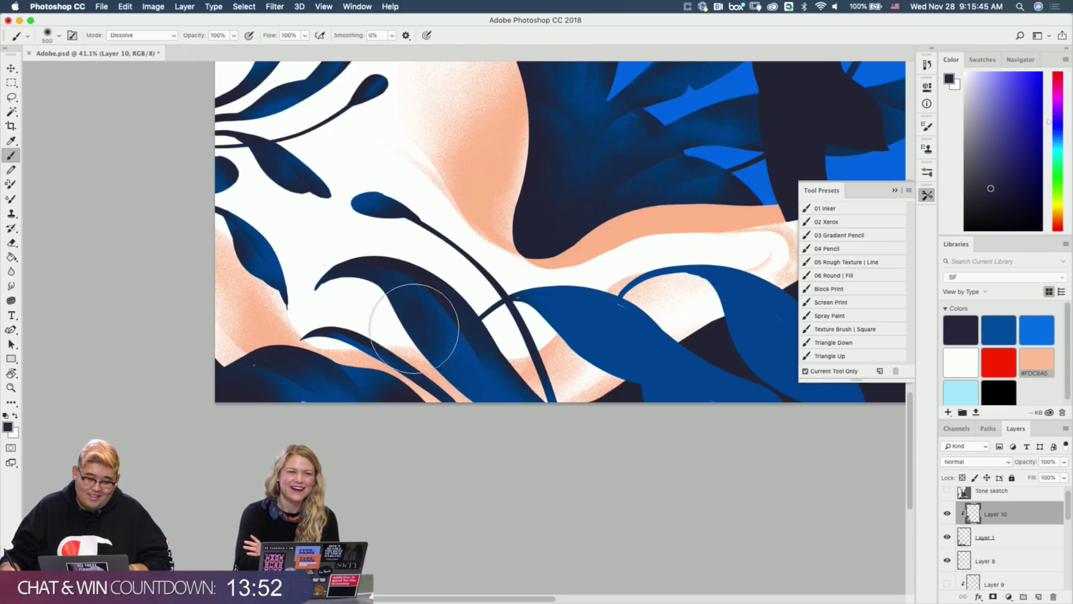
{"action": "left_click_drag", "start_coordinate": [539, 278], "coordinate": [640, 338]}
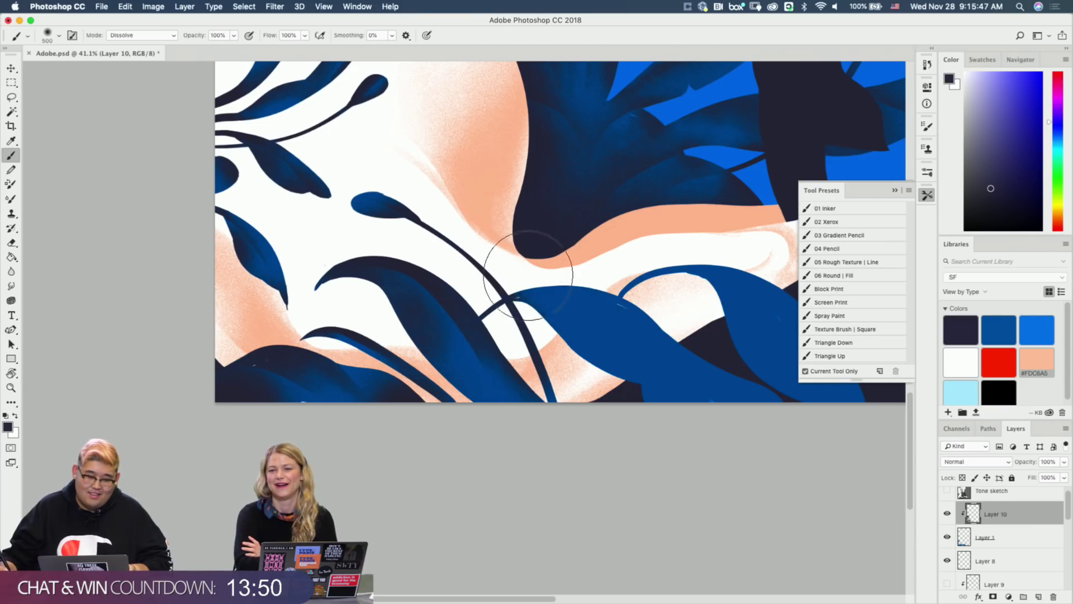
{"action": "mouse_move", "coordinate": [537, 281]}
{"action": "left_mouse_down"}
{"action": "mouse_move", "coordinate": [629, 314]}
{"action": "mouse_move", "coordinate": [661, 343]}
{"action": "left_mouse_up"}
{"action": "key", "text": "e"}
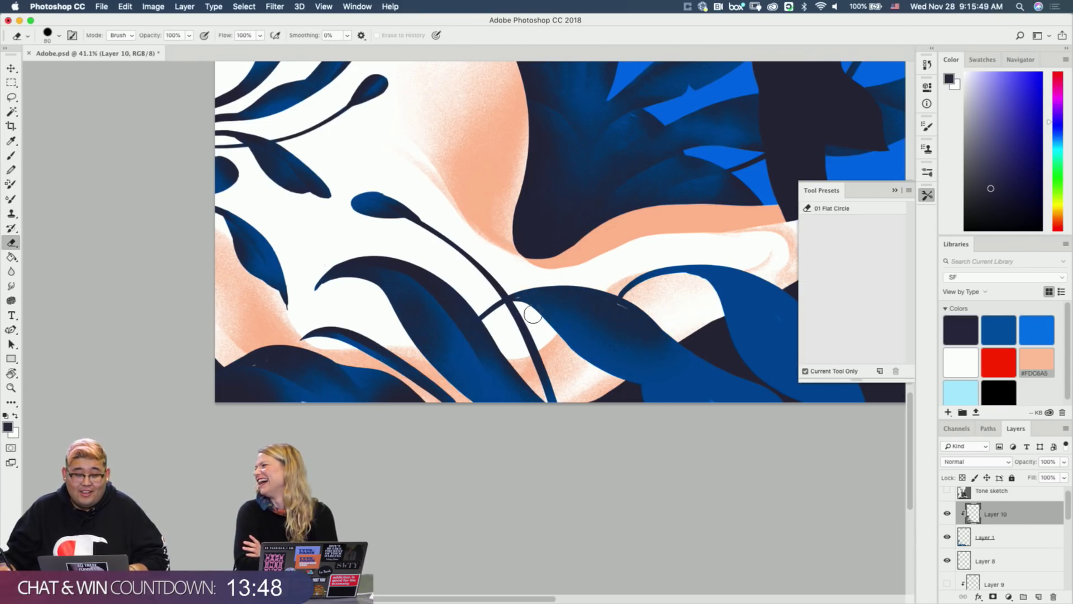
{"action": "left_click_drag", "start_coordinate": [556, 308], "coordinate": [602, 331]}
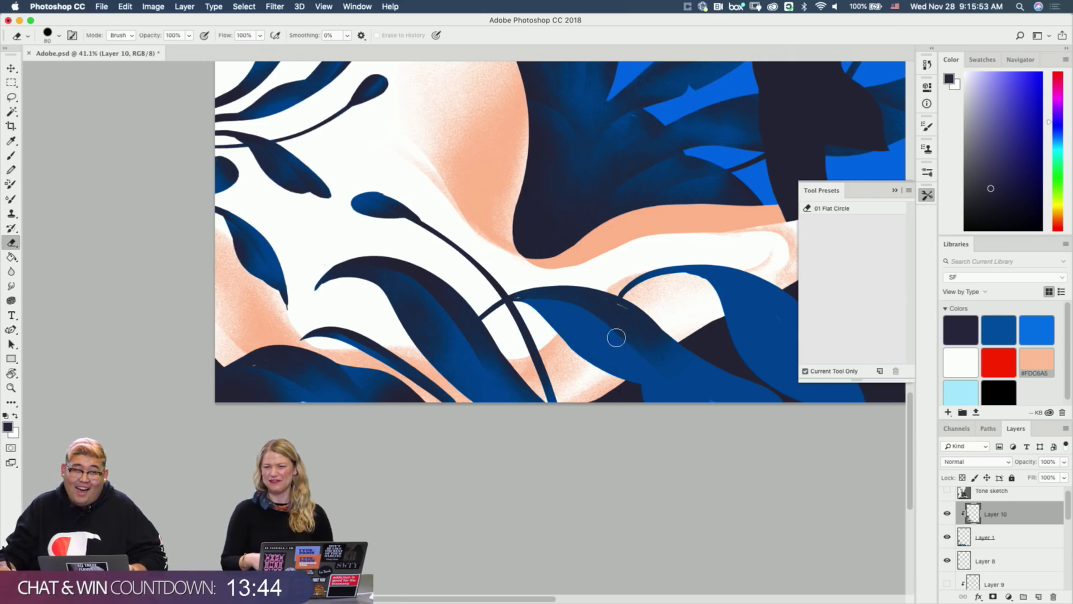
{"action": "key", "text": "b"}
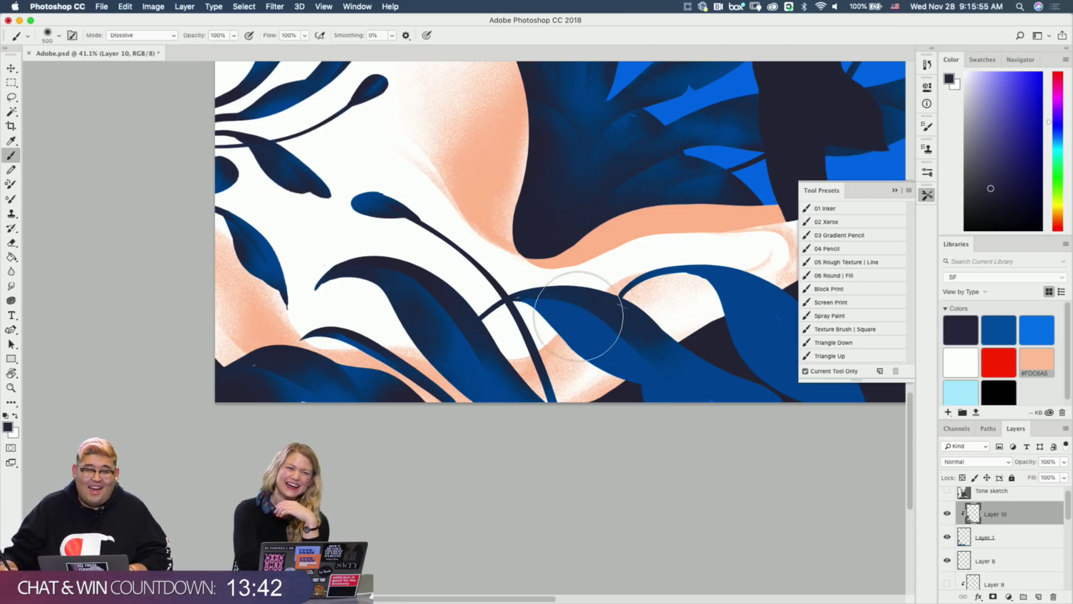
Shade the low leaf at the canvas's bottom edge beneath the crossing leaf, separating it with an erased curved edge.
{"action": "scroll", "coordinate": [592, 354], "scroll_direction": "right", "scroll_amount": 3}
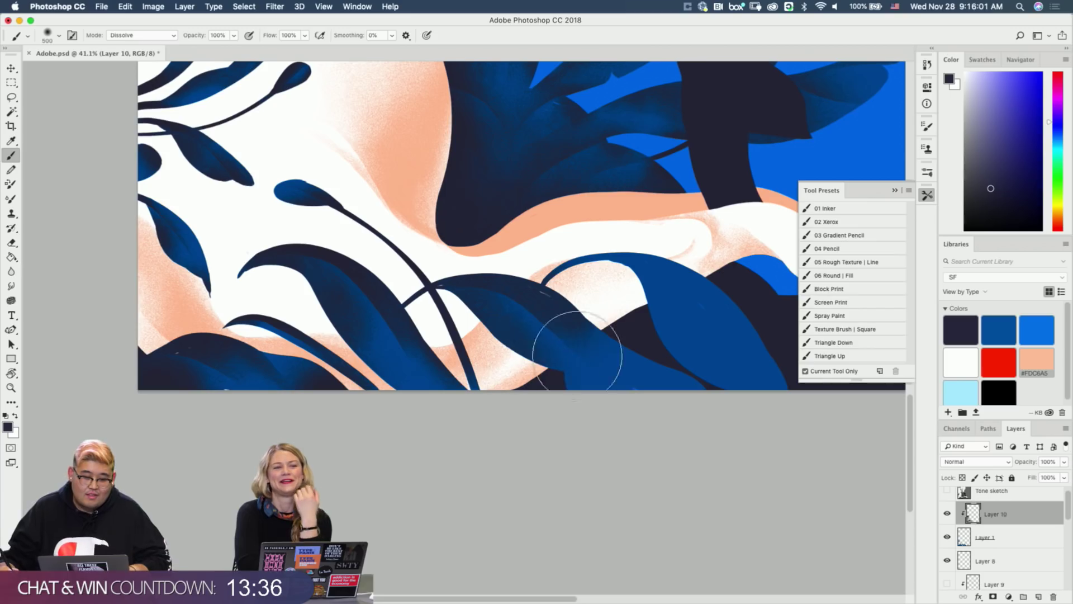
{"action": "key", "text": "e"}
{"action": "key", "text": "b"}
{"action": "key", "text": "e"}
{"action": "key", "text": "b"}
{"action": "key", "text": "e"}
{"action": "mouse_move", "coordinate": [545, 385]}
{"action": "left_mouse_down"}
{"action": "mouse_move", "coordinate": [598, 382]}
{"action": "mouse_move", "coordinate": [537, 378]}
{"action": "mouse_move", "coordinate": [646, 375]}
{"action": "left_mouse_up"}
{"action": "key", "text": "super+z"}
{"action": "left_click_drag", "start_coordinate": [569, 380], "coordinate": [656, 410]}
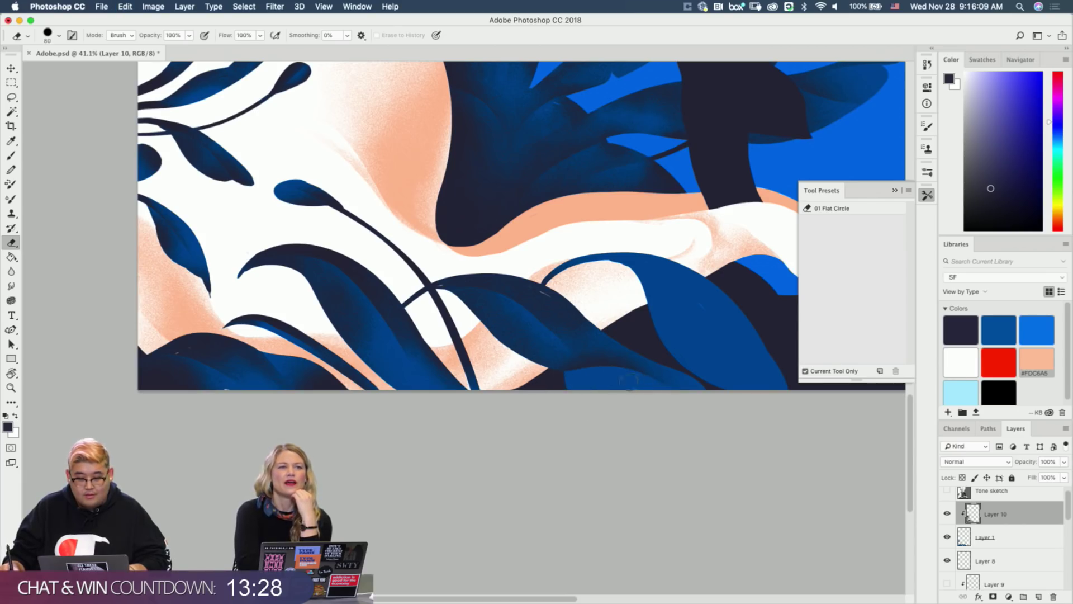
{"action": "key", "text": "b"}
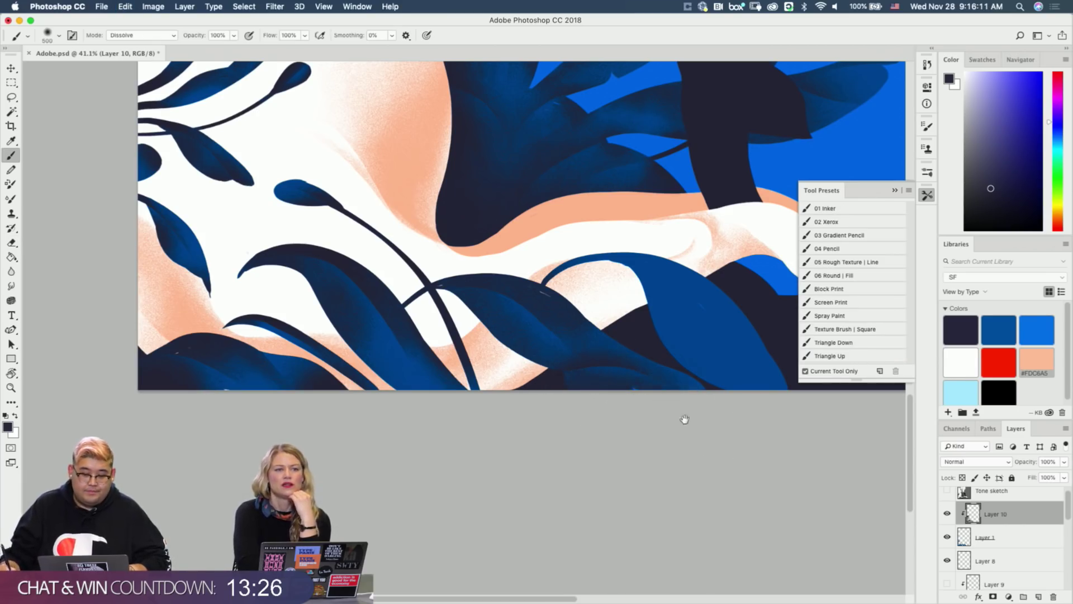
Shade the broad drooping leaf against the dark ground with the size 500 brush, erasing a clean curved center line.
{"action": "left_click_drag", "start_coordinate": [685, 419], "coordinate": [585, 425]}
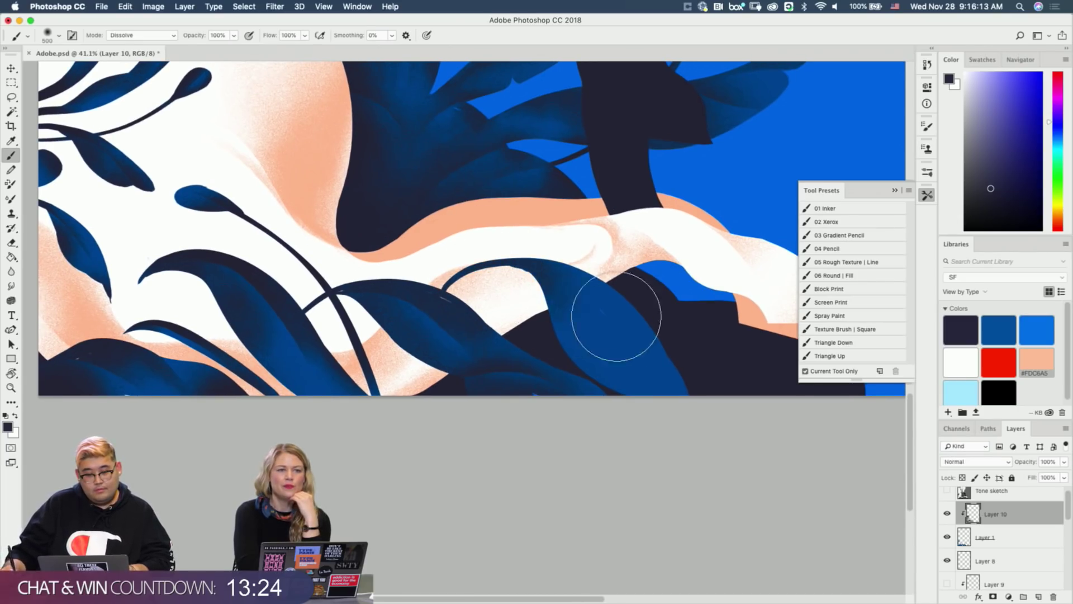
{"action": "key", "text": "e"}
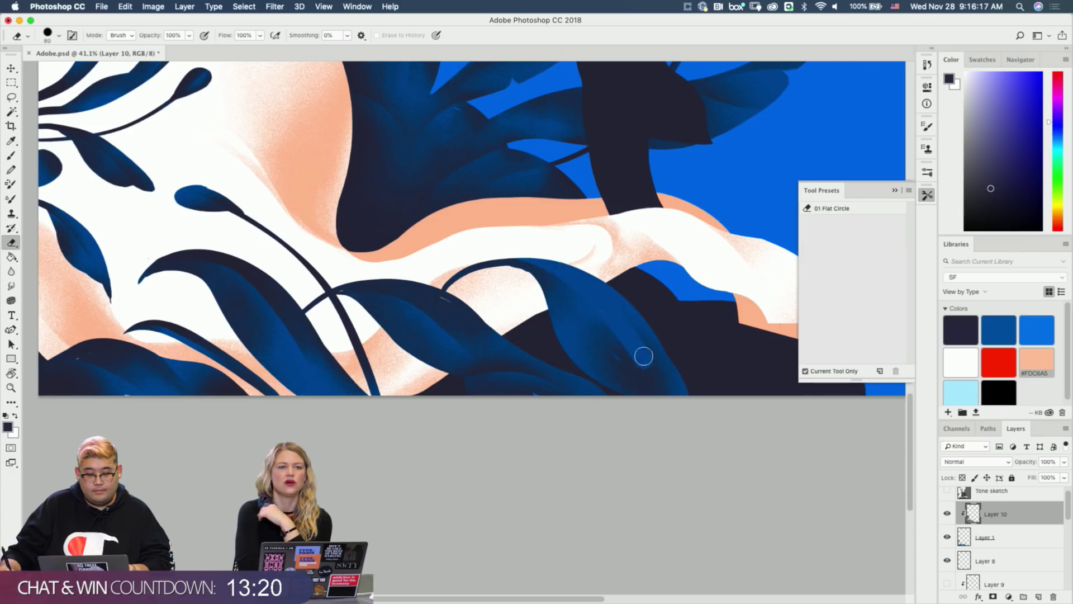
{"action": "left_click_drag", "start_coordinate": [649, 352], "coordinate": [665, 385]}
{"action": "left_click_drag", "start_coordinate": [615, 319], "coordinate": [677, 396]}
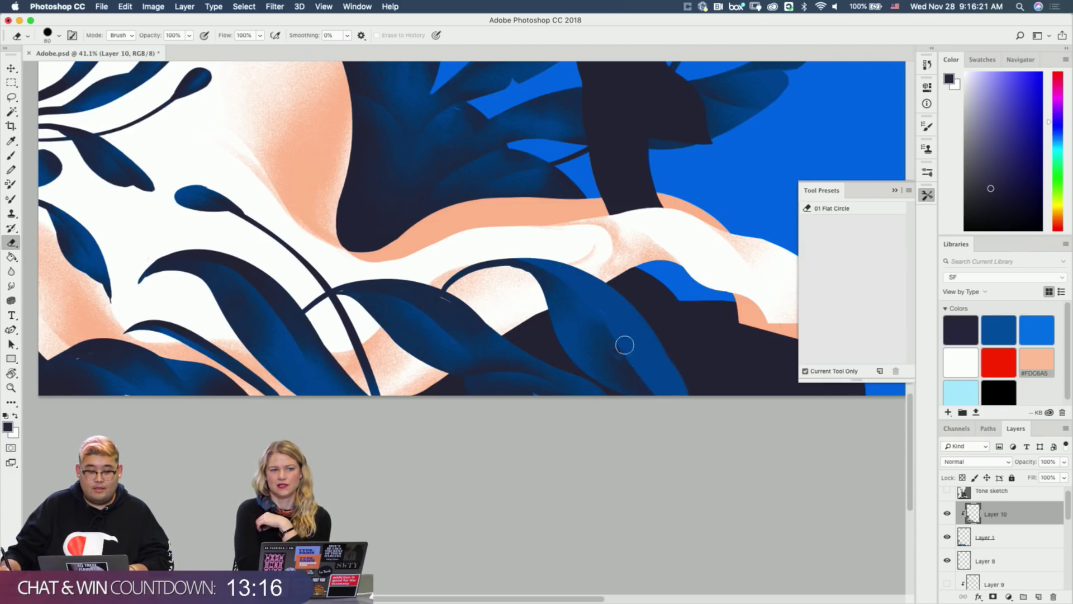
{"action": "key", "text": "b"}
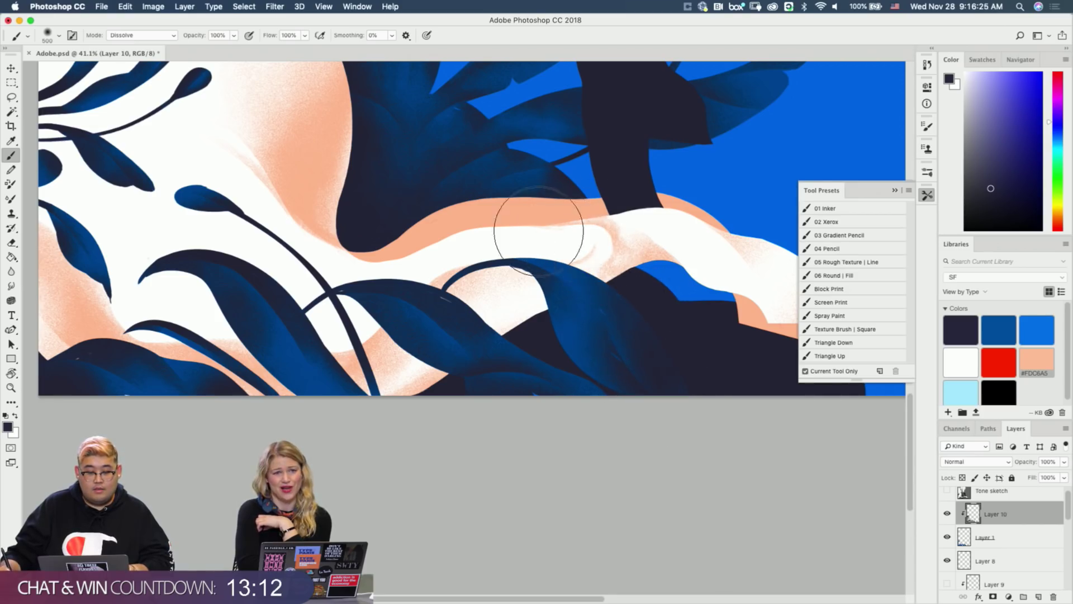
{"action": "key", "text": "e"}
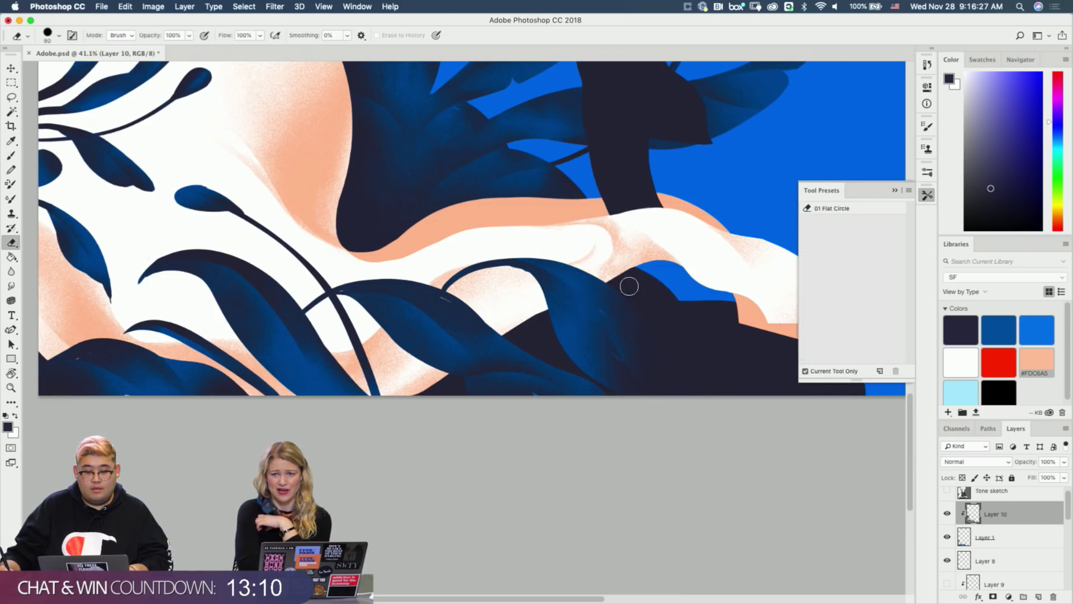
{"action": "key", "text": "super+z"}
{"action": "mouse_move", "coordinate": [631, 306]}
{"action": "left_mouse_down"}
{"action": "mouse_move", "coordinate": [667, 412]}
{"action": "mouse_move", "coordinate": [671, 390]}
{"action": "left_mouse_up"}
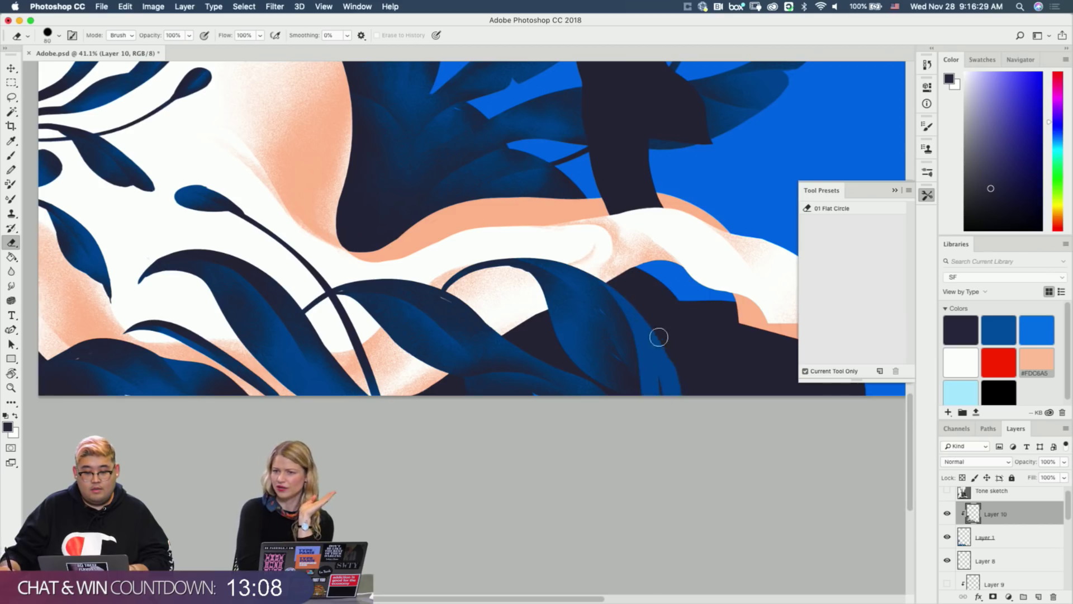
{"action": "key", "text": "b"}
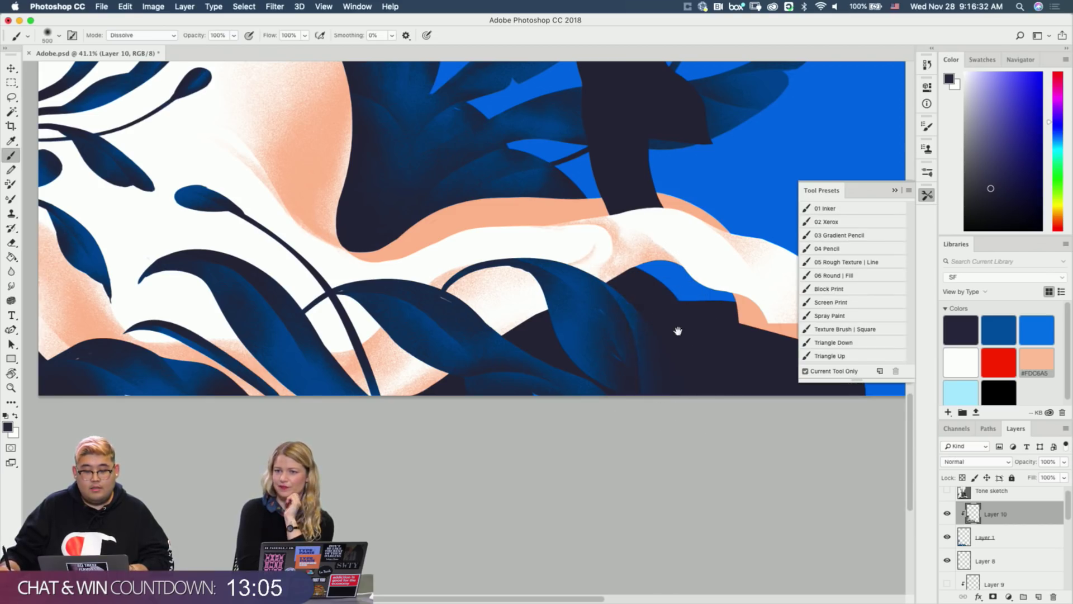
Examine the shaded foliage across the whole illustration and around the horse's chest and the figure.
{"action": "left_click_drag", "start_coordinate": [678, 331], "coordinate": [546, 402]}
{"action": "left_click_drag", "start_coordinate": [577, 321], "coordinate": [682, 366]}
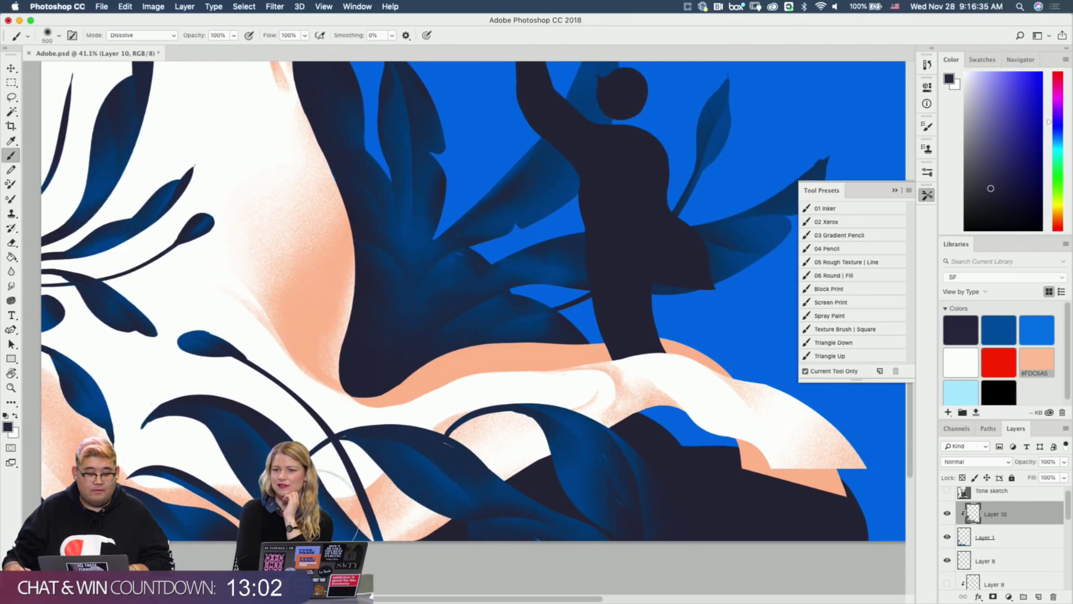
{"action": "left_click_drag", "start_coordinate": [332, 492], "coordinate": [396, 519]}
{"action": "key", "text": "super+0"}
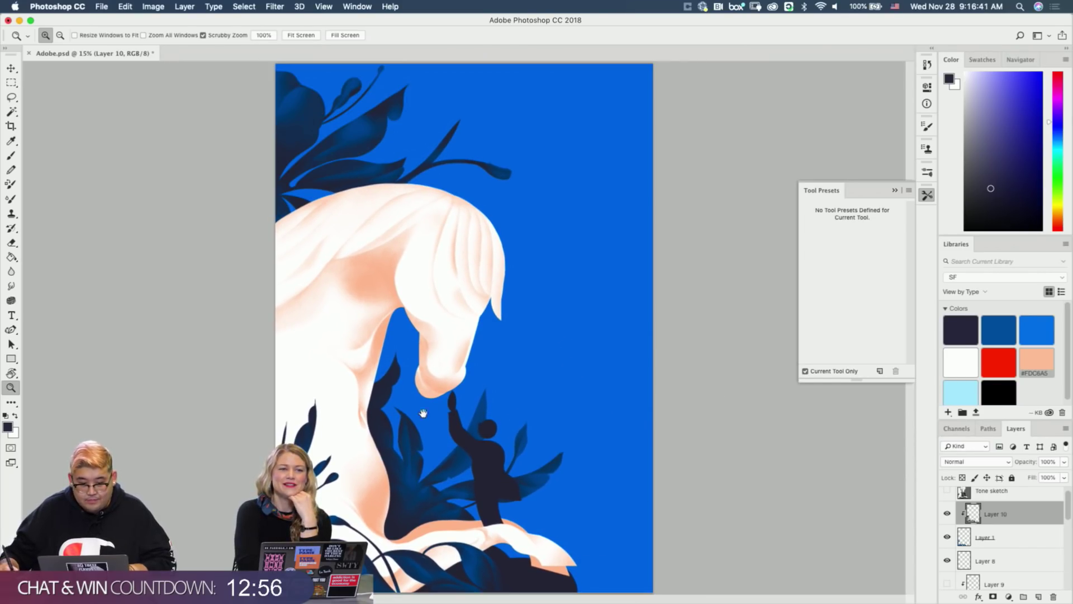
{"action": "left_click_drag", "start_coordinate": [371, 441], "coordinate": [479, 344]}
{"action": "left_click_drag", "start_coordinate": [426, 386], "coordinate": [440, 395]}
{"action": "left_click_drag", "start_coordinate": [411, 442], "coordinate": [438, 371]}
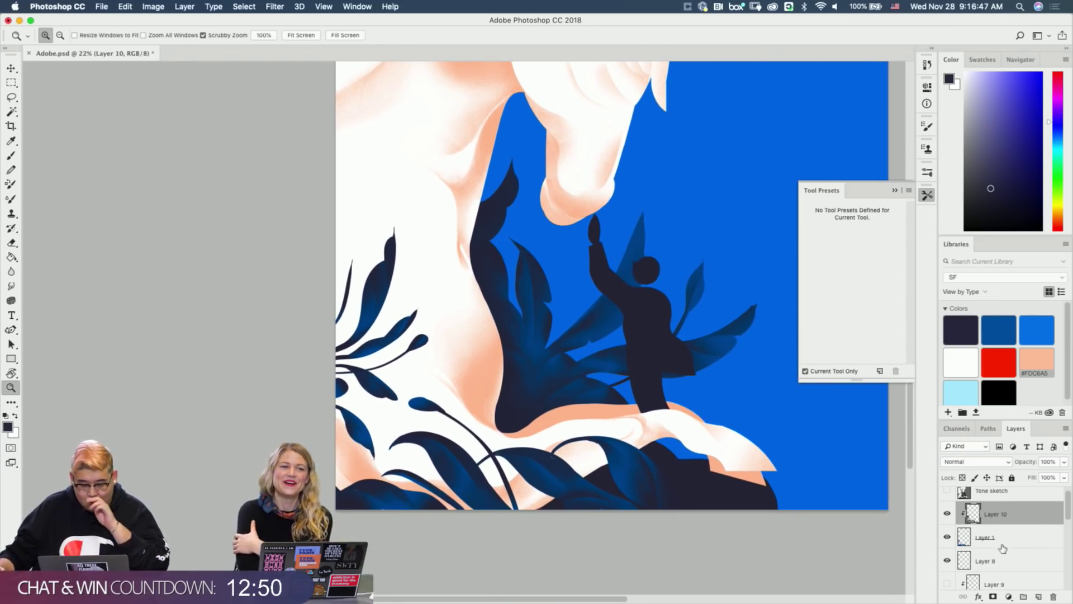
Add a new clipped layer above the Horse detail layer, and apply the Horse detail layer's mask.
{"action": "scroll", "coordinate": [1002, 549], "scroll_direction": "down", "scroll_amount": 5}
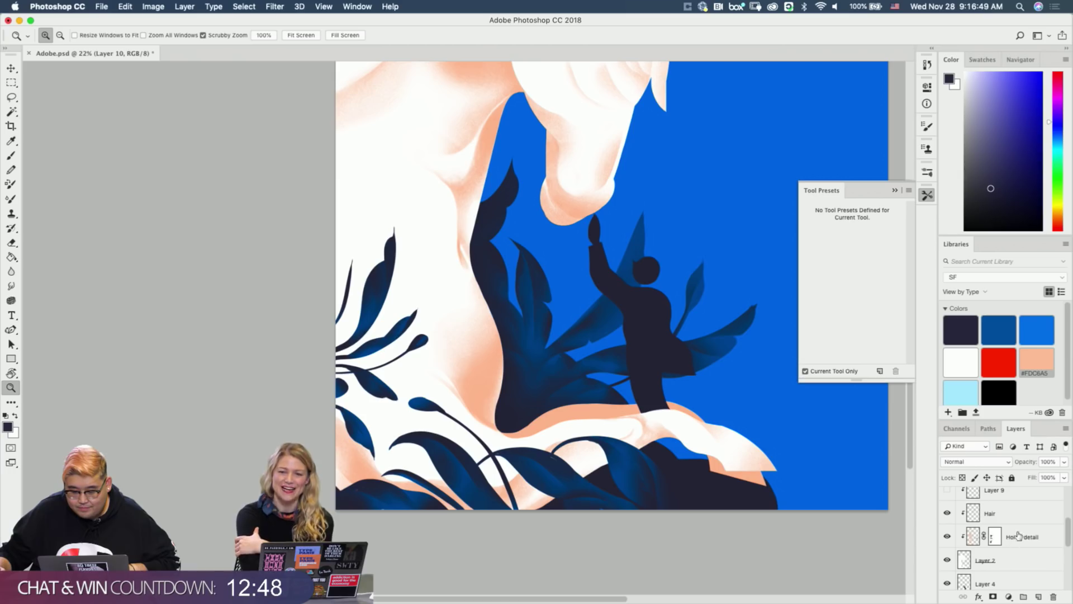
{"action": "left_click", "coordinate": [1014, 540]}
{"action": "left_click", "coordinate": [1036, 596]}
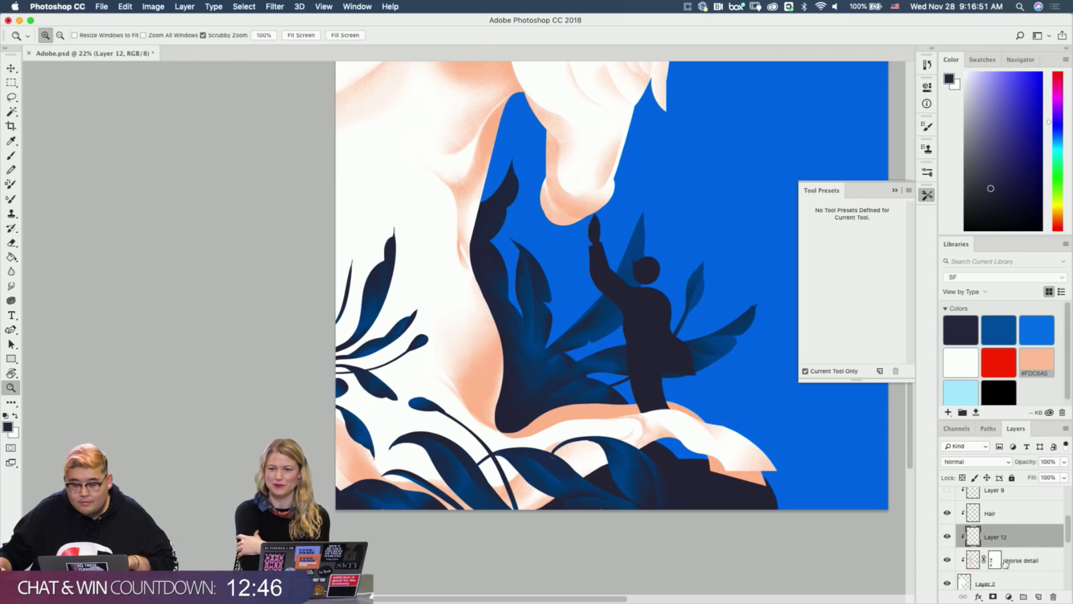
{"action": "left_click", "coordinate": [998, 562]}
{"action": "right_click", "coordinate": [1000, 566]}
{"action": "left_click", "coordinate": [987, 528]}
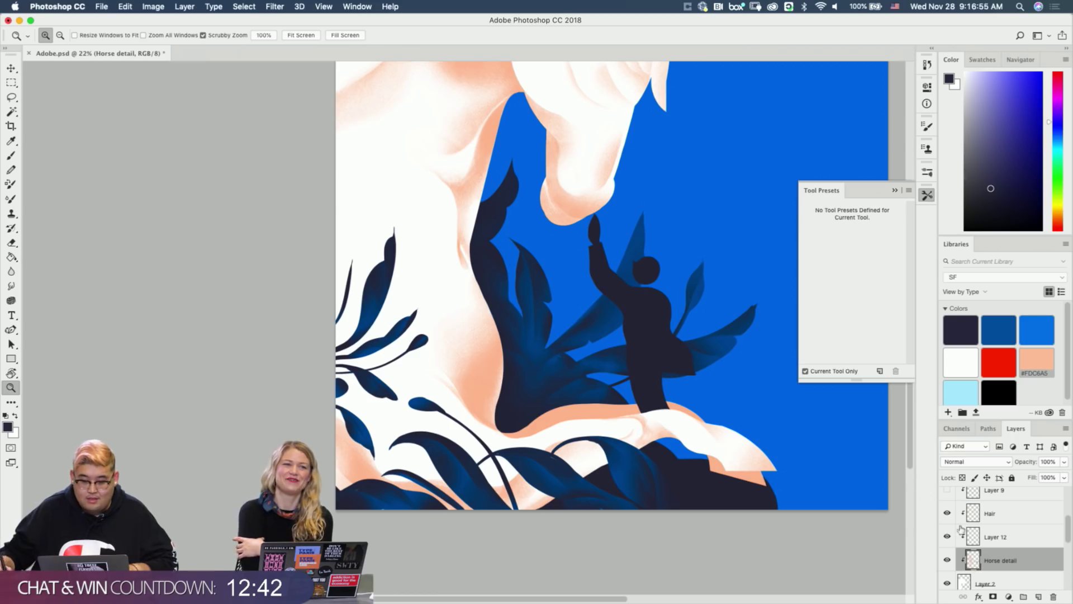
{"action": "left_click", "coordinate": [997, 535]}
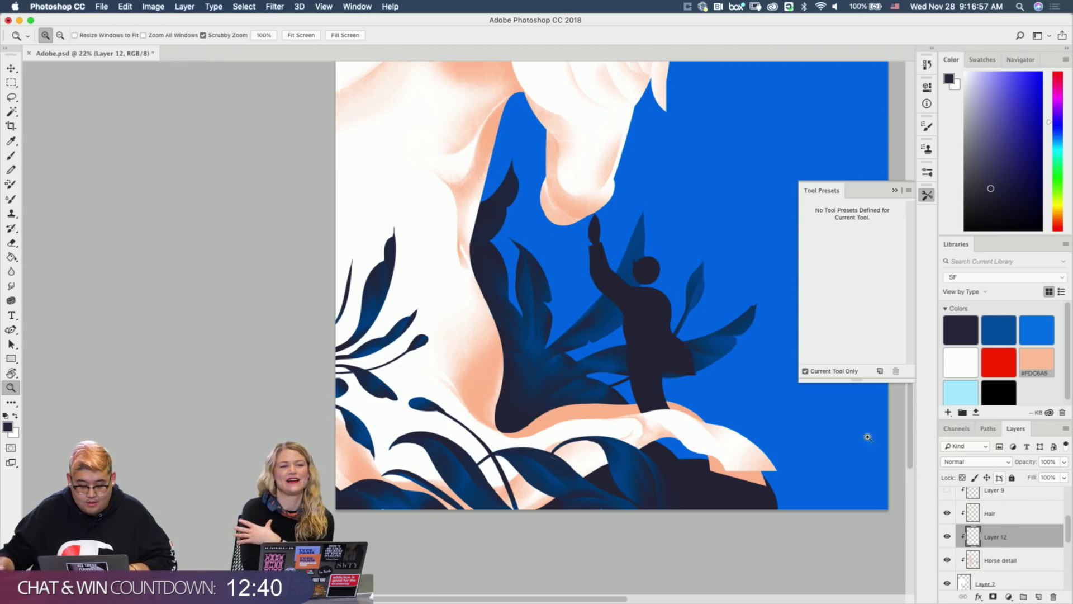
Sample the horse's peach shading color and paint soft, grainy shading on its chest with the size 800 brush.
{"action": "key", "text": "b"}
{"action": "left_click", "coordinate": [476, 260], "text": "alt"}
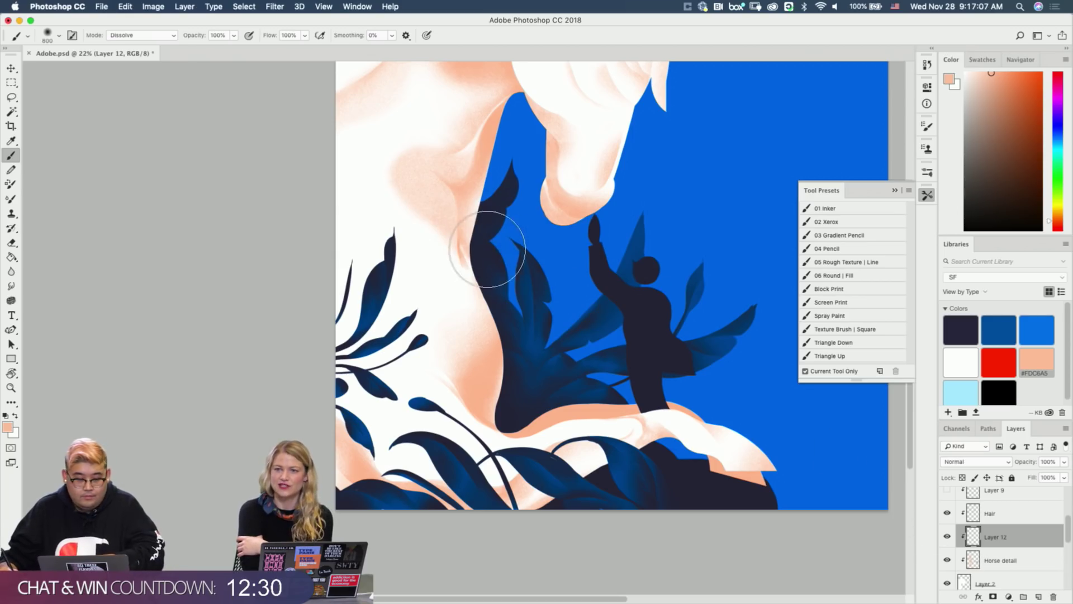
{"action": "key", "text": "bracketright"}
{"action": "key", "text": "bracketright"}
{"action": "key", "text": "bracketright"}
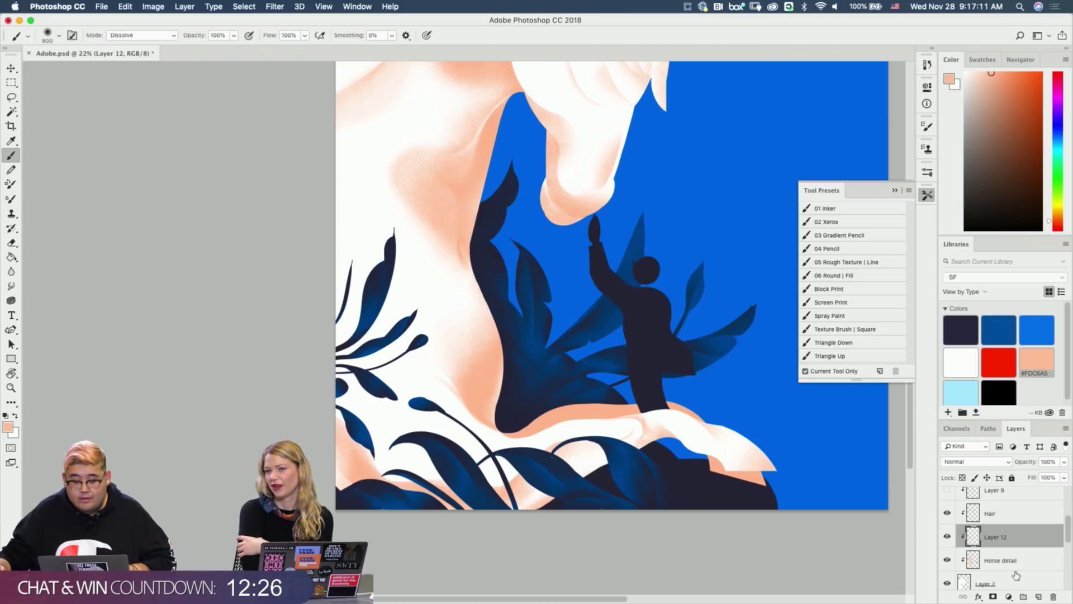
Add a layer mask to the chest shading layer and mask a crisp lower edge using the 01 Inker brush at size 250.
{"action": "left_click", "coordinate": [993, 596]}
{"action": "key", "text": "e"}
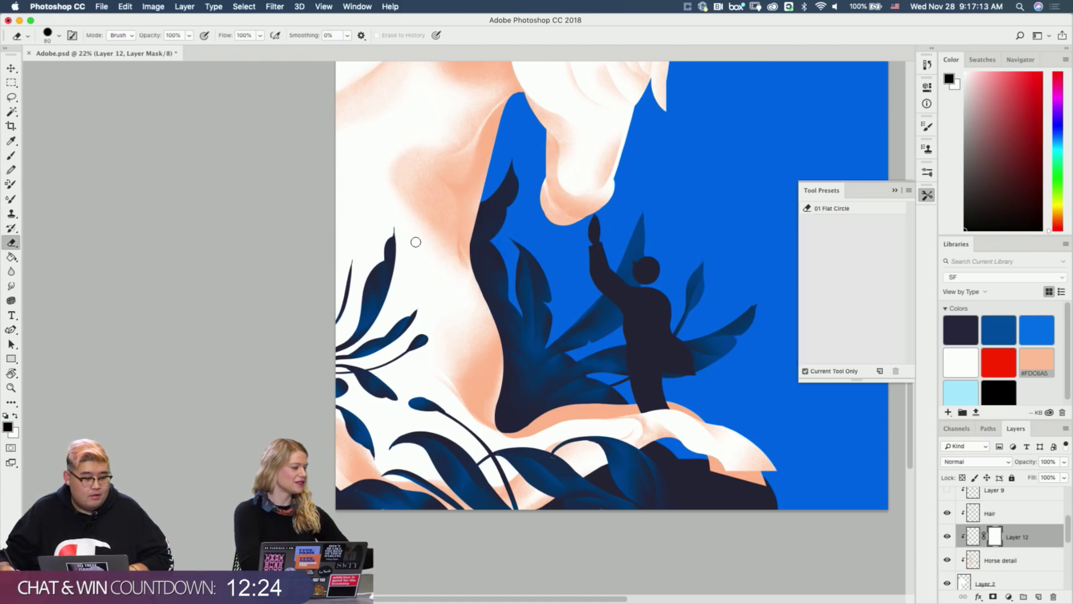
{"action": "key", "text": "bracketright"}
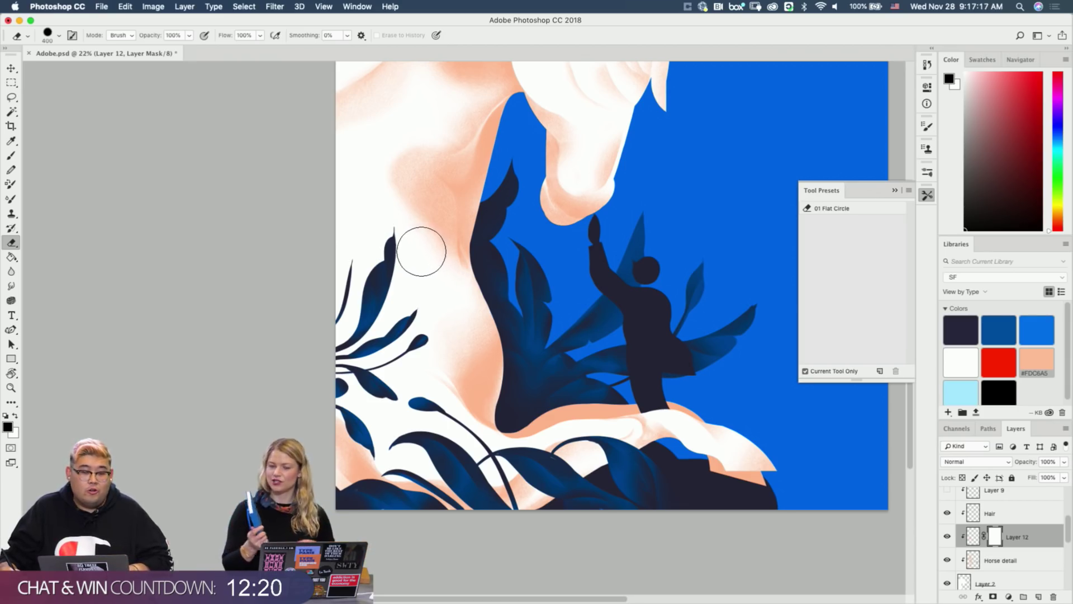
{"action": "key", "text": "x"}
{"action": "key", "text": "x"}
{"action": "key", "text": "b"}
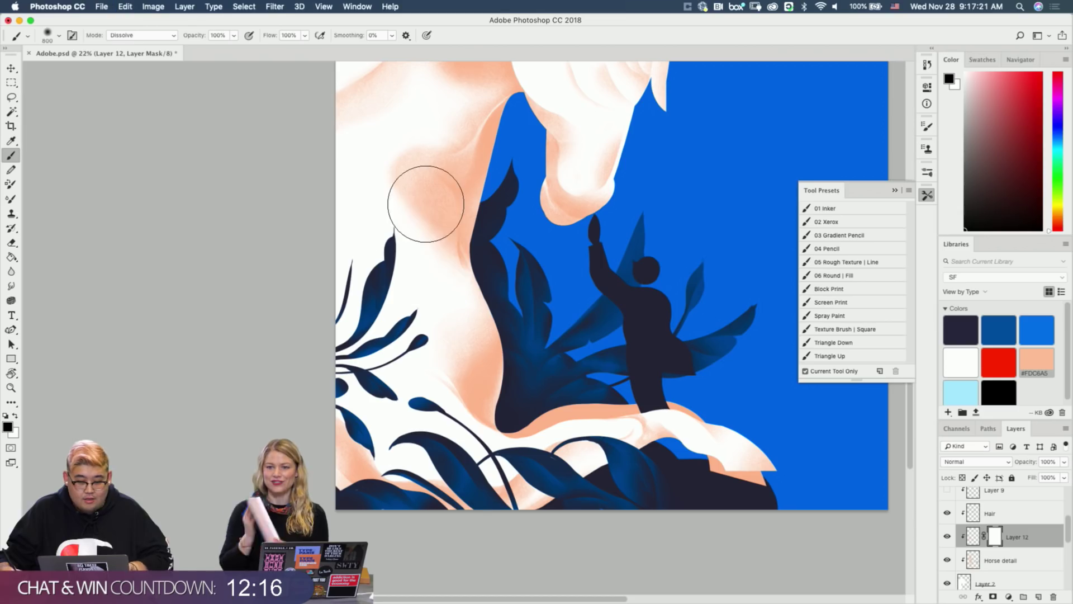
{"action": "left_click", "coordinate": [864, 210]}
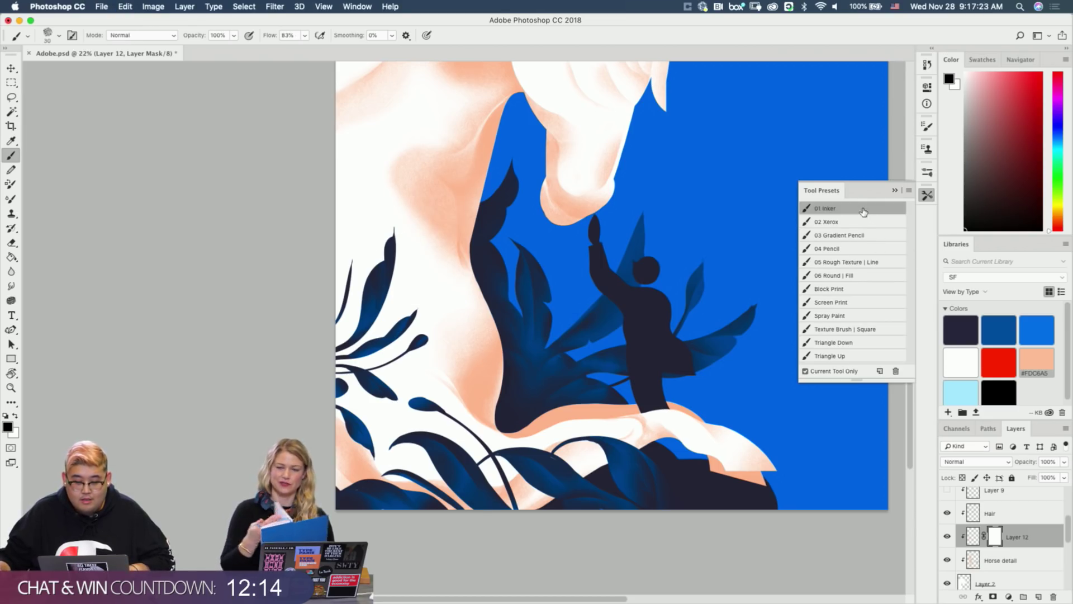
{"action": "key", "text": "bracketright"}
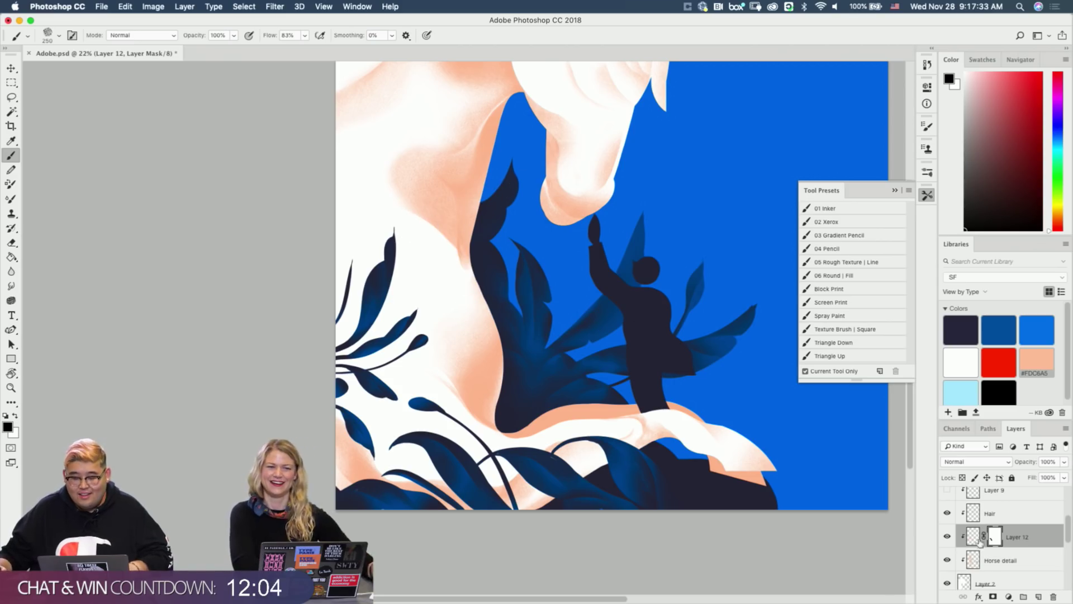
Apply the chest shading layer's mask and set the paint color to the library peach #FDC6A5.
{"action": "right_click", "coordinate": [999, 536]}
{"action": "left_click", "coordinate": [979, 529]}
{"action": "left_click", "coordinate": [1037, 361]}
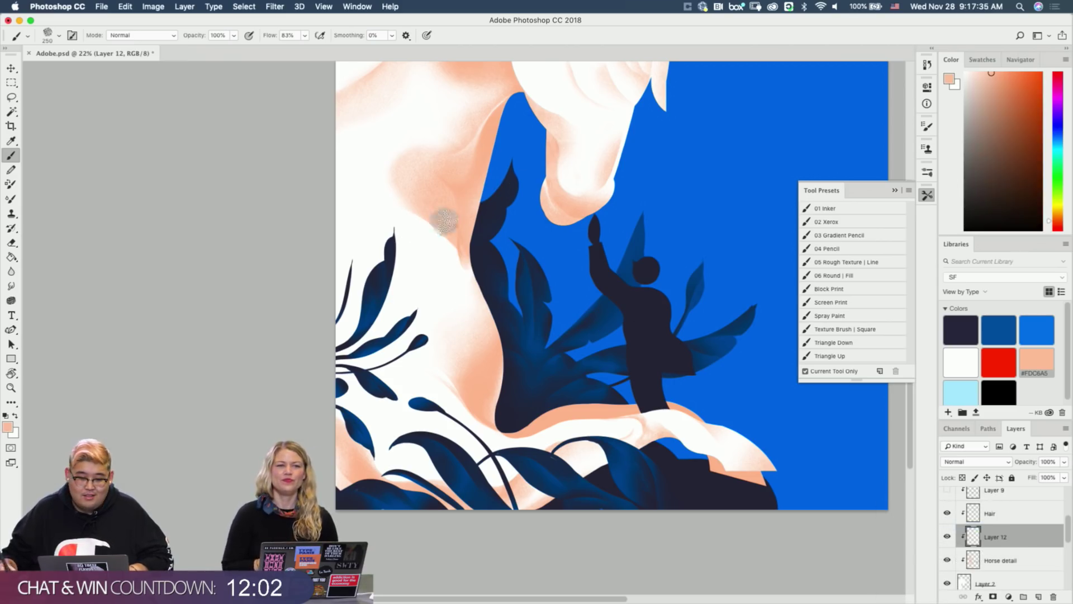
Extend the peach shading down the horse's chest to its front edge using the 04 Pencil brush at sizes 500 and 175.
{"action": "left_click", "coordinate": [860, 249]}
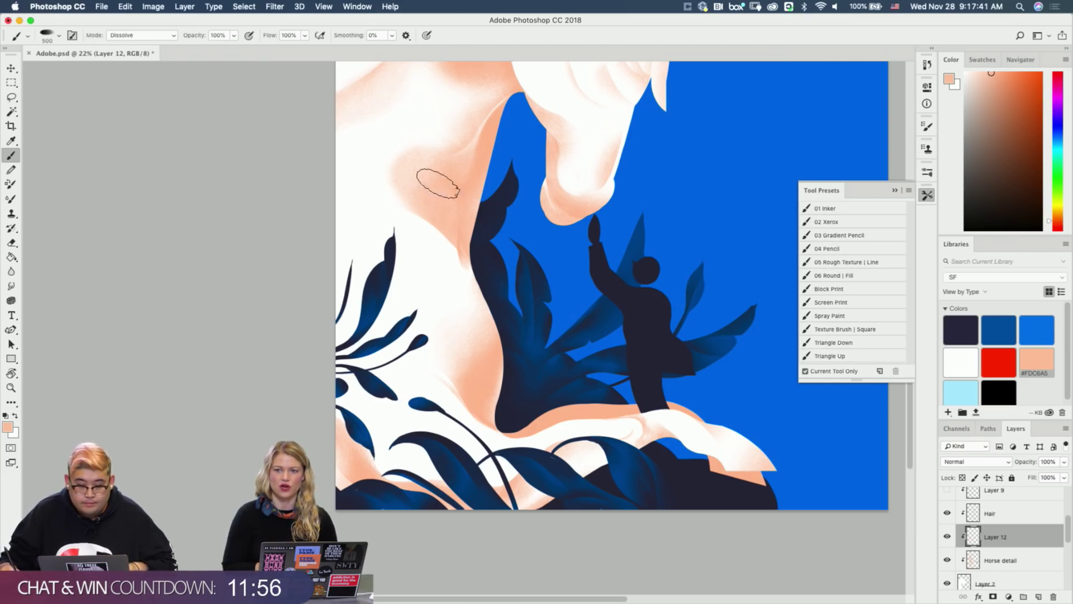
{"action": "key", "text": "bracketright"}
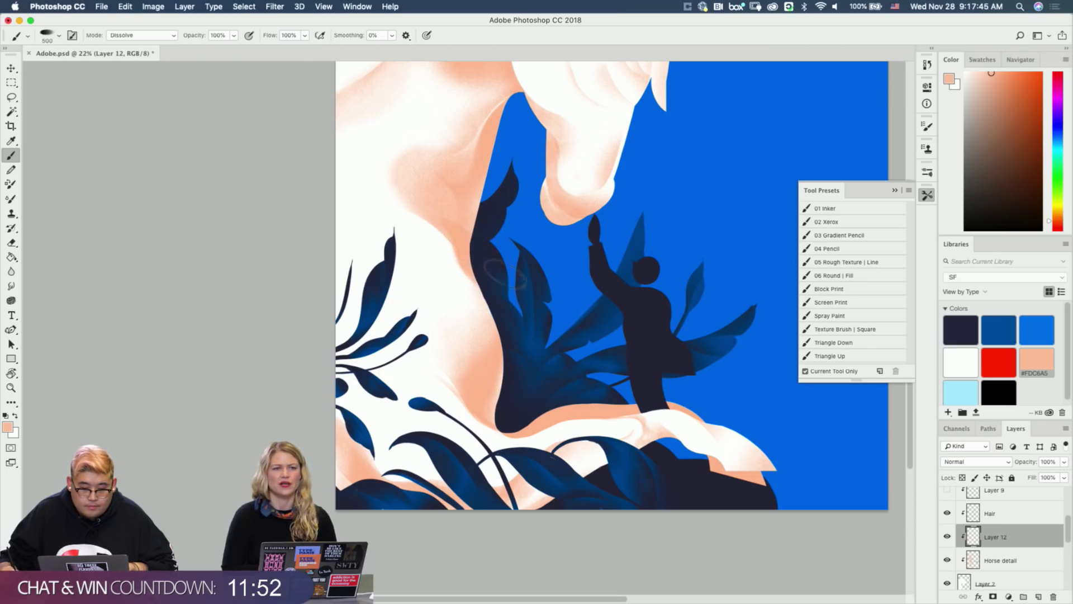
{"action": "key", "text": "bracketleft"}
{"action": "key", "text": "bracketleft"}
{"action": "key", "text": "bracketleft"}
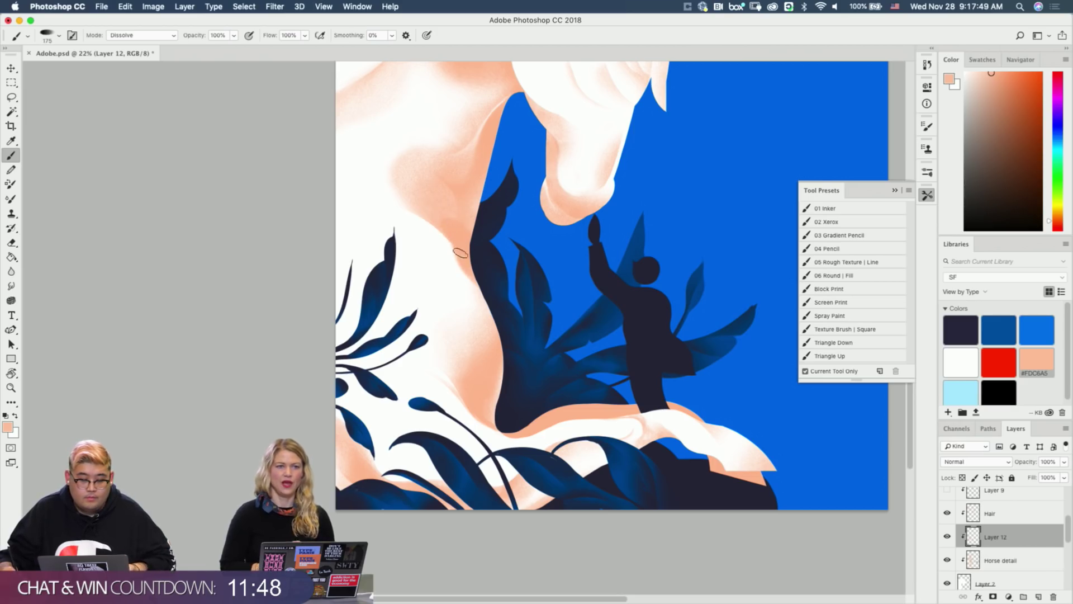
Add a new layer above the chest shading layer and paint peach eyelashes on the horse's face with the 01 Inker brush at size 30.
{"action": "key", "text": "e"}
{"action": "left_click_drag", "start_coordinate": [512, 193], "coordinate": [476, 331]}
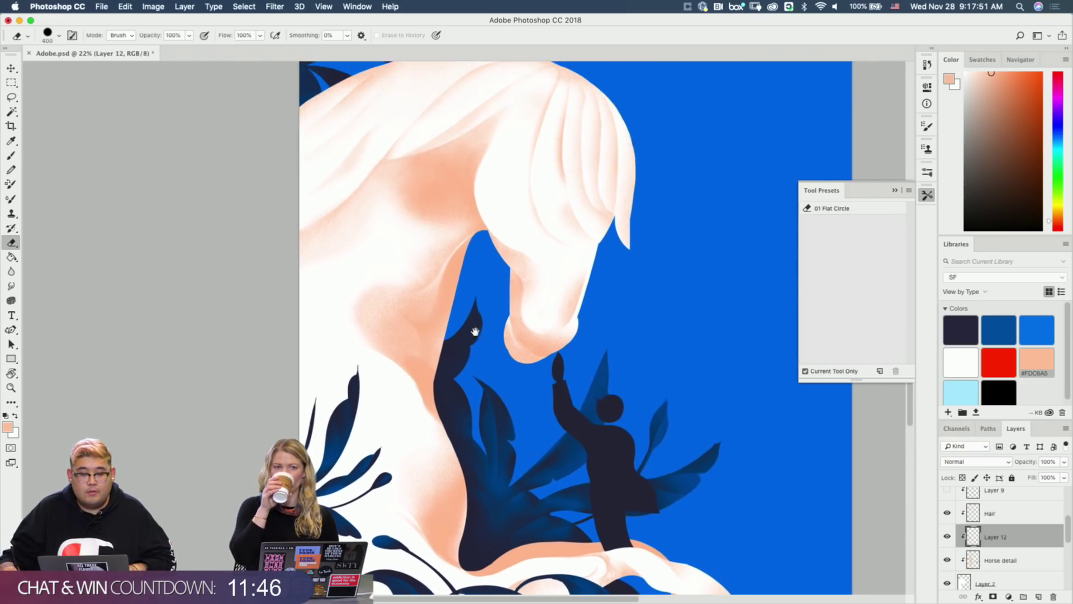
{"action": "key", "text": "z"}
{"action": "left_click_drag", "start_coordinate": [531, 223], "coordinate": [702, 267]}
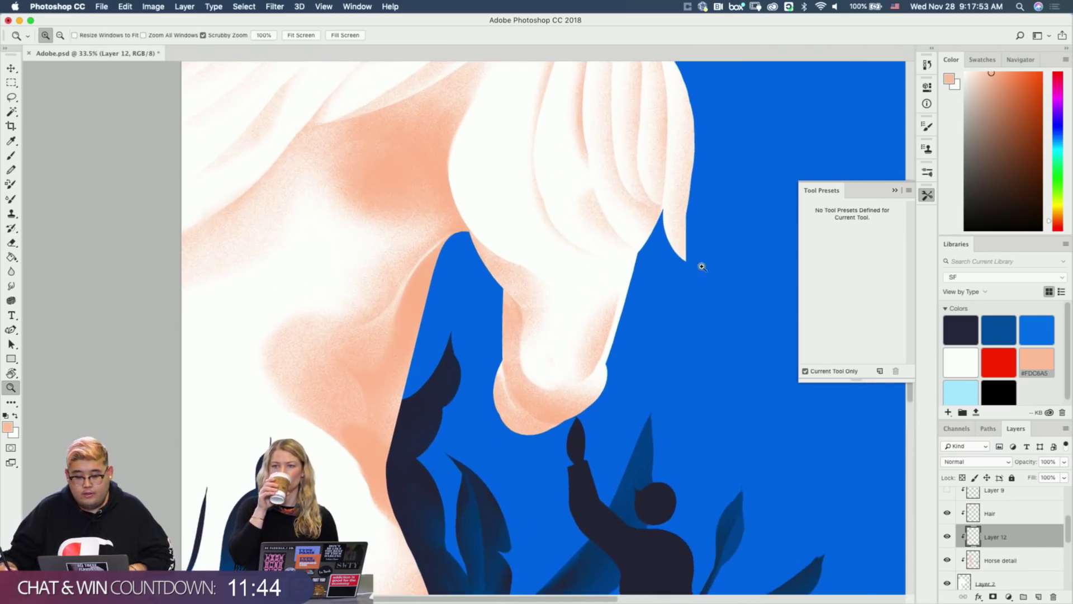
{"action": "left_click", "coordinate": [1037, 597]}
{"action": "key", "text": "b"}
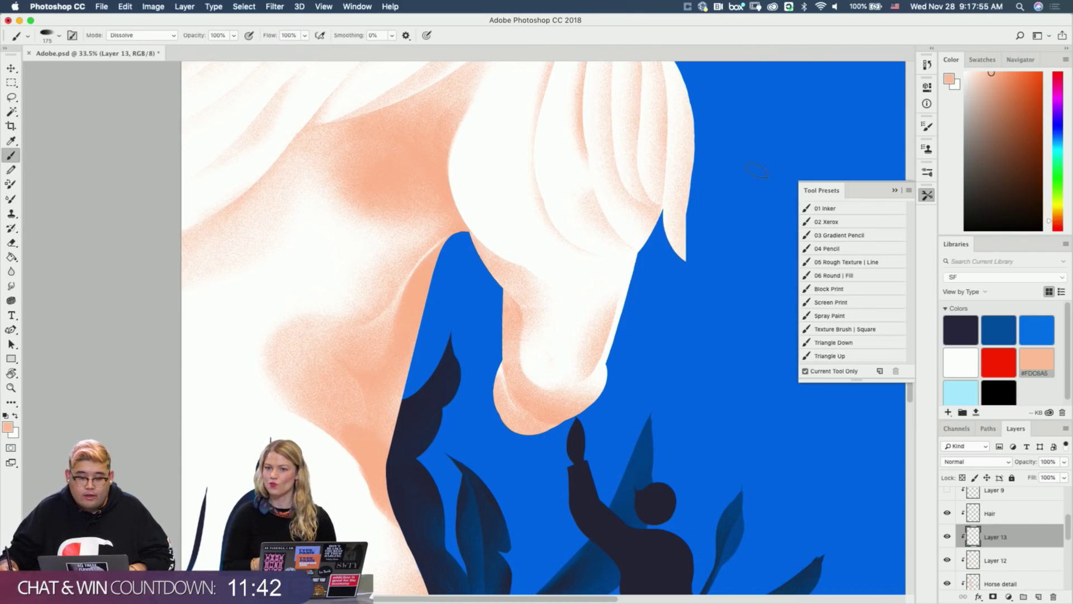
{"action": "left_click", "coordinate": [828, 208]}
{"action": "key", "text": "super+z"}
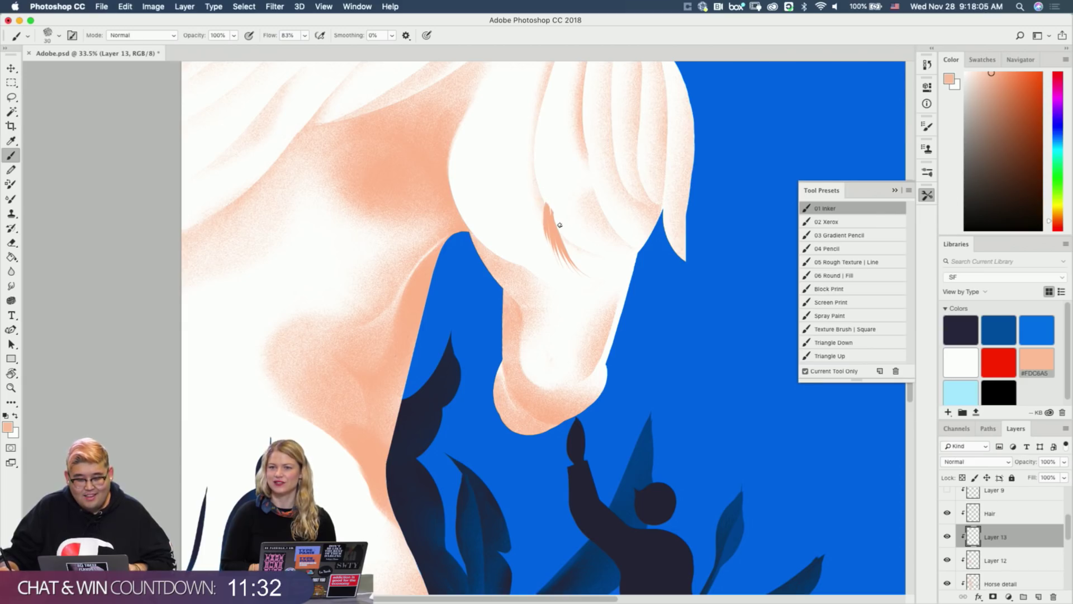
Refine the eyelashes by trimming their upper edge with the size 70 eraser and adding fine size 30 Inker strokes.
{"action": "key", "text": "e"}
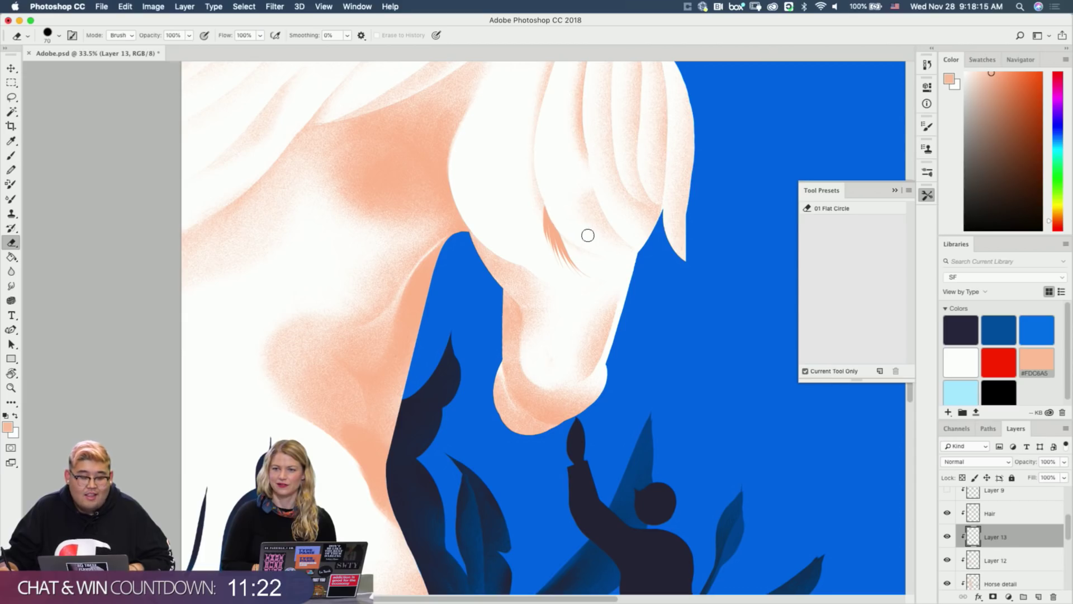
{"action": "key", "text": "b"}
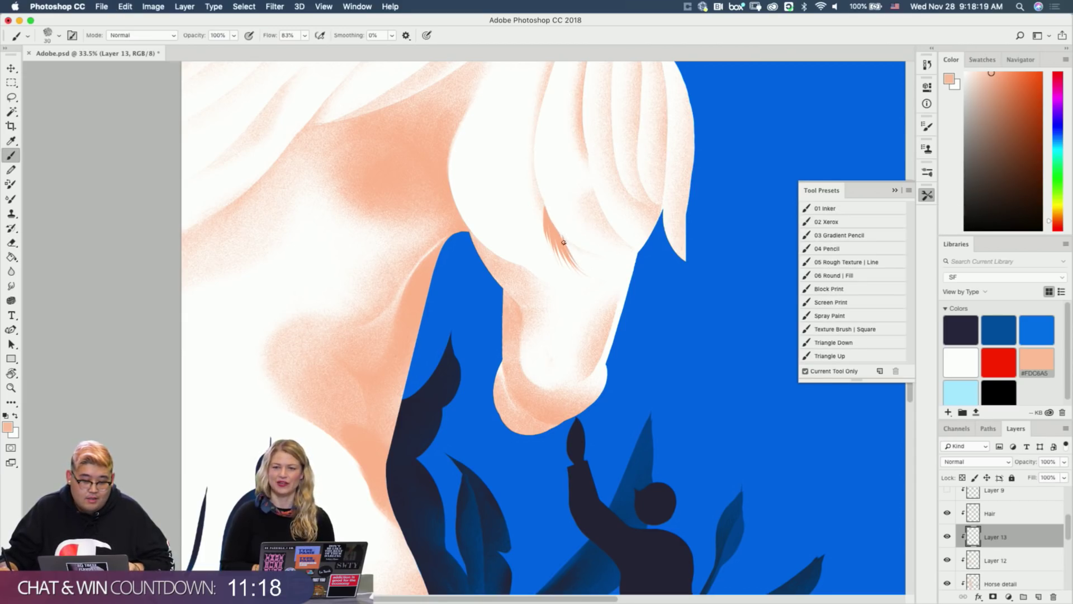
{"action": "key", "text": "e"}
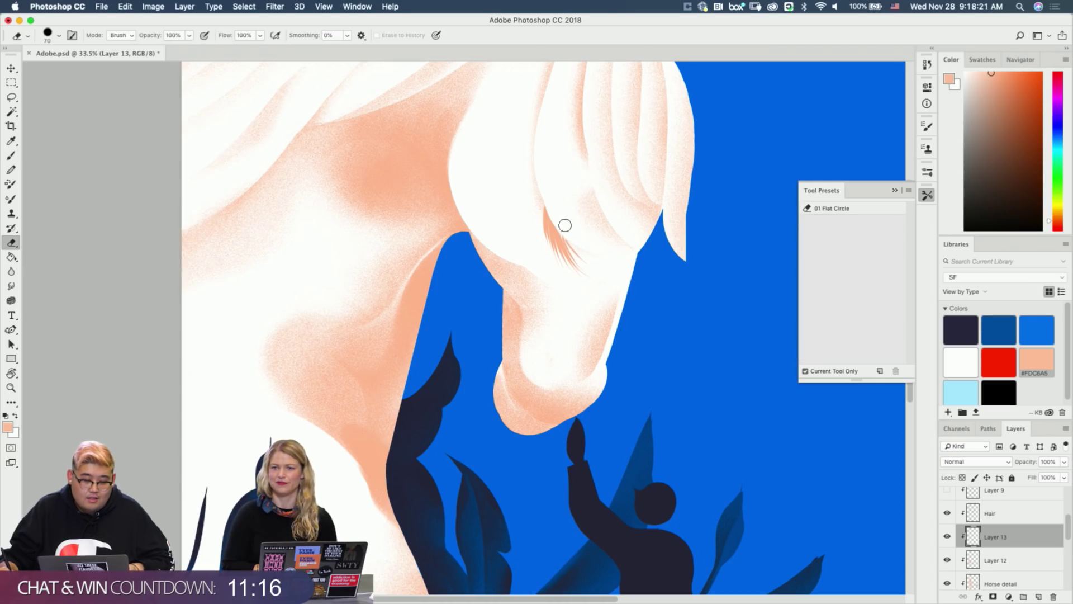
{"action": "key", "text": "b"}
{"action": "scroll", "coordinate": [582, 235], "scroll_direction": "up", "scroll_amount": 4}
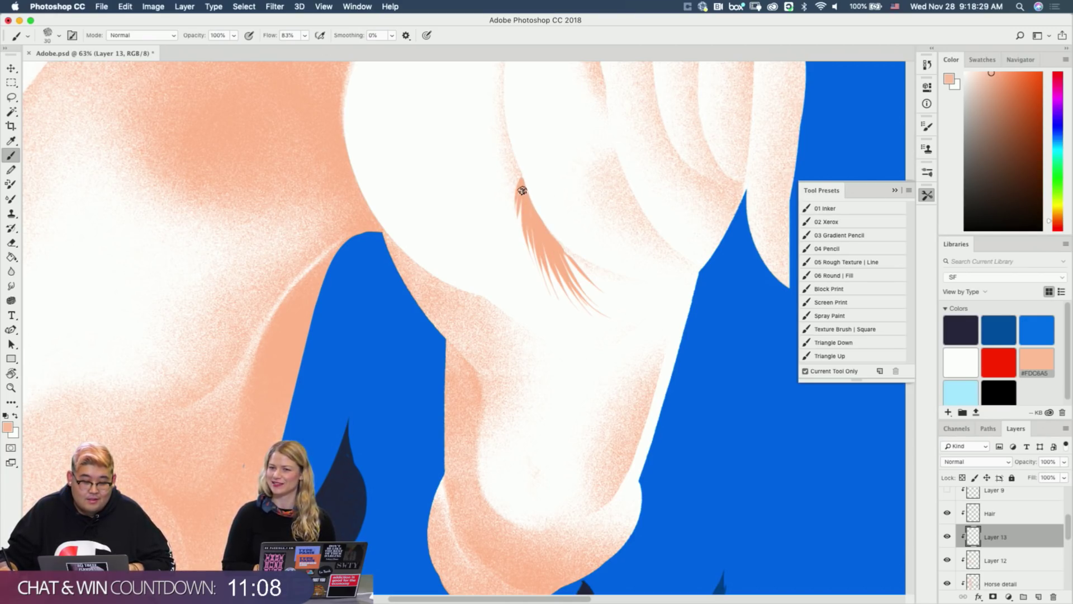
{"action": "key", "text": "e"}
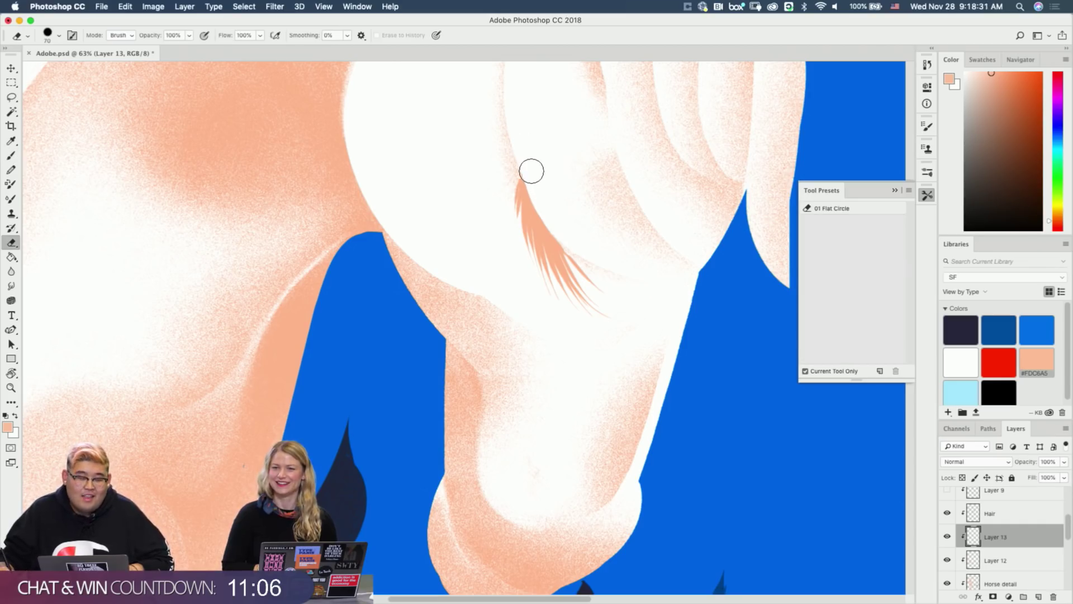
{"action": "key", "text": "b"}
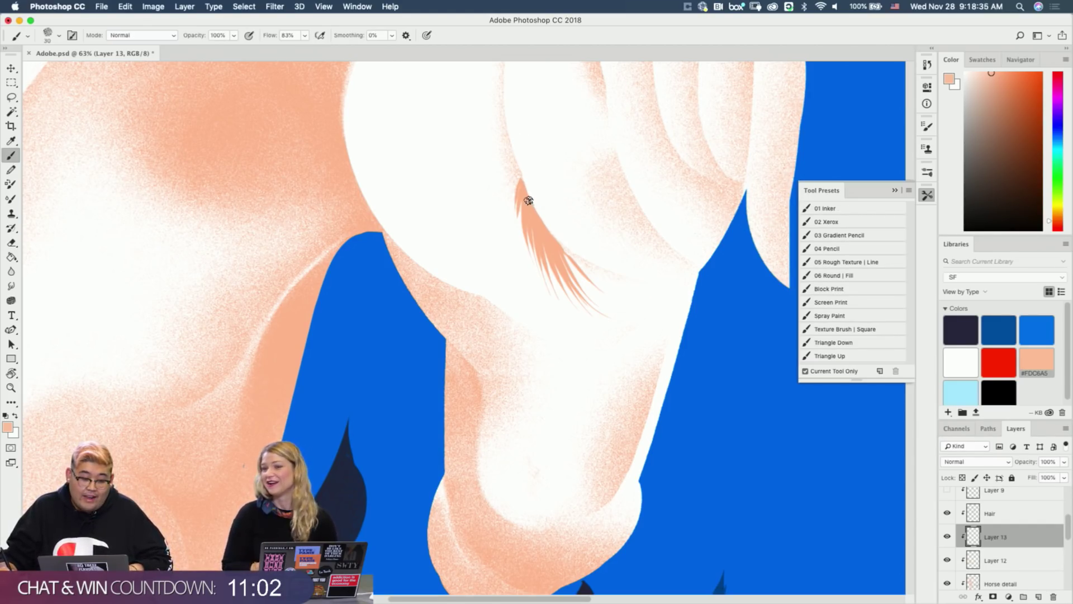
Thicken the outer end of the eyelashes with more Inker strokes and clean their upper curve with the eraser.
{"action": "key", "text": "super+space"}
{"action": "mouse_move", "coordinate": [565, 269]}
{"action": "left_mouse_down"}
{"action": "mouse_move", "coordinate": [527, 269]}
{"action": "mouse_move", "coordinate": [557, 251]}
{"action": "mouse_move", "coordinate": [630, 259]}
{"action": "left_mouse_up"}
{"action": "key", "text": "super+space"}
{"action": "key", "text": "super+space"}
{"action": "key", "text": "super+space"}
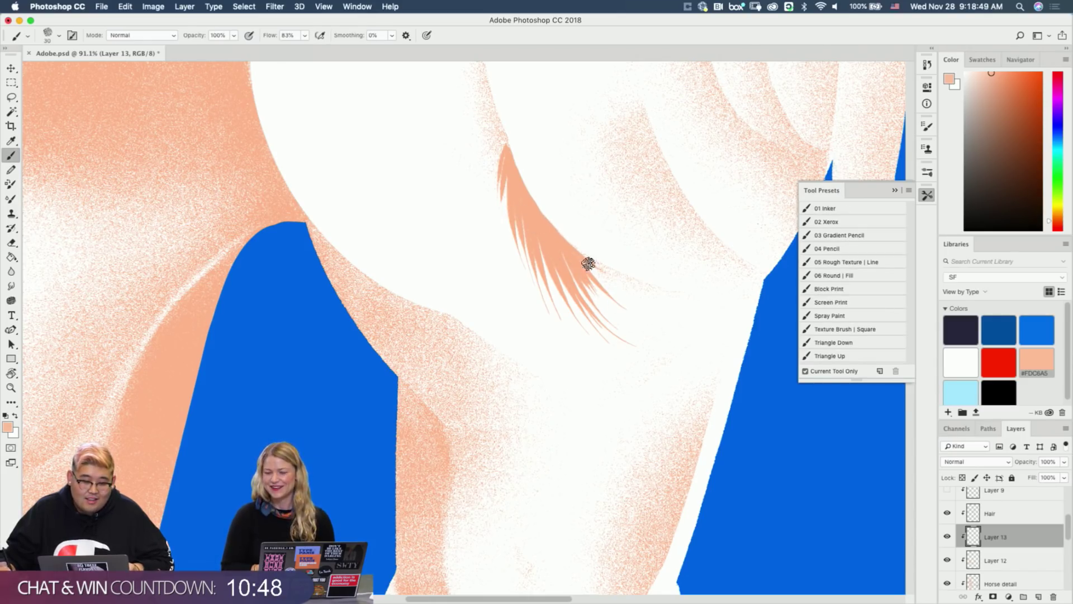
{"action": "key", "text": "e"}
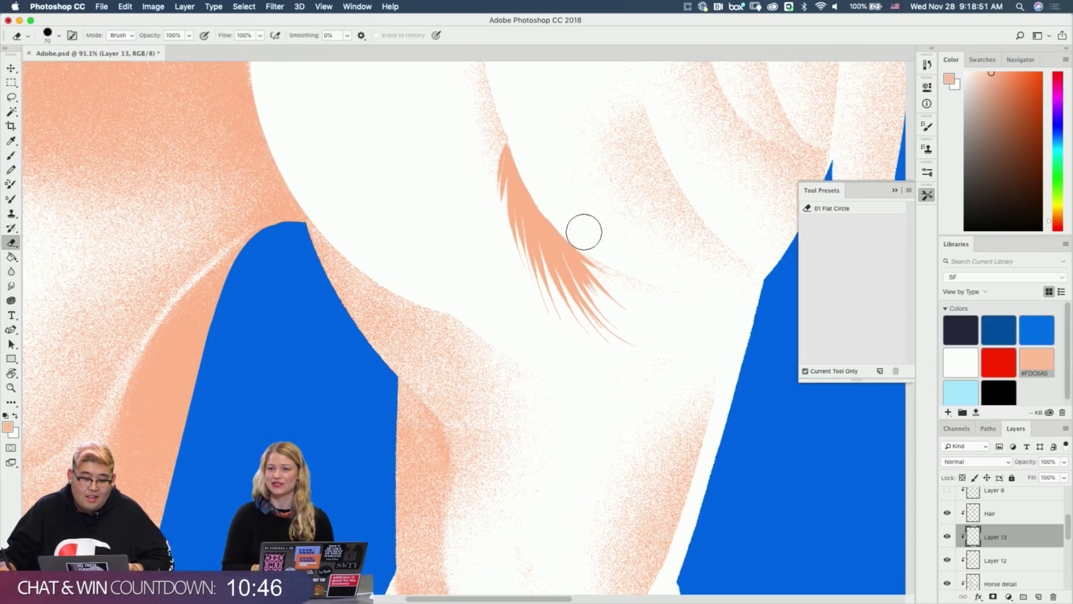
{"action": "key", "text": "z"}
{"action": "mouse_move", "coordinate": [596, 191]}
{"action": "left_mouse_down"}
{"action": "mouse_move", "coordinate": [568, 201]}
{"action": "mouse_move", "coordinate": [582, 306]}
{"action": "left_mouse_up"}
{"action": "key", "text": "b"}
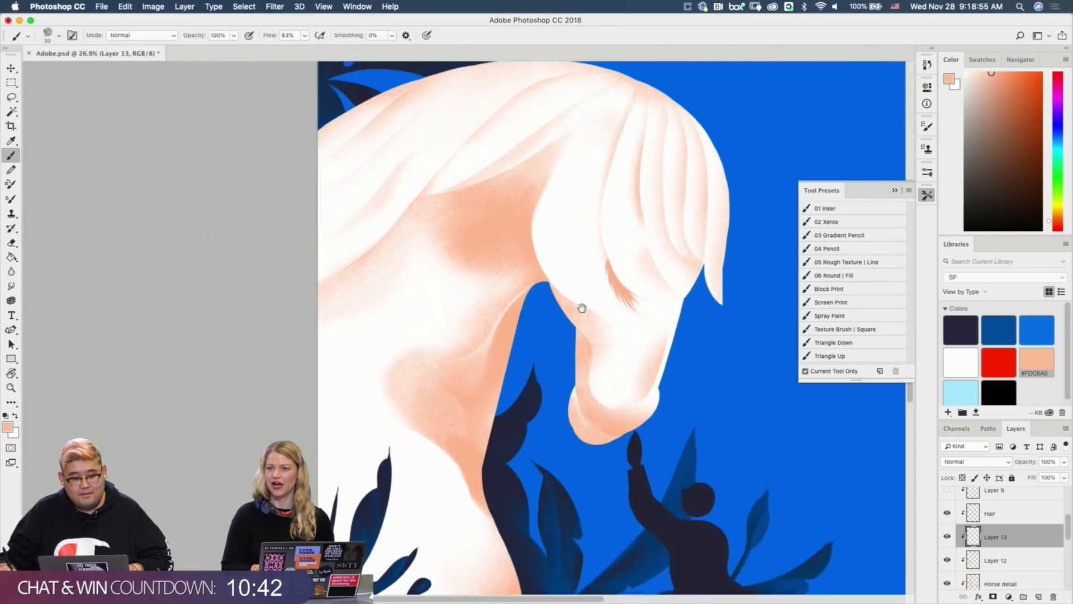
Add a layer mask to the Hair layer and enlarge the brush to size 150.
{"action": "left_click", "coordinate": [1000, 514]}
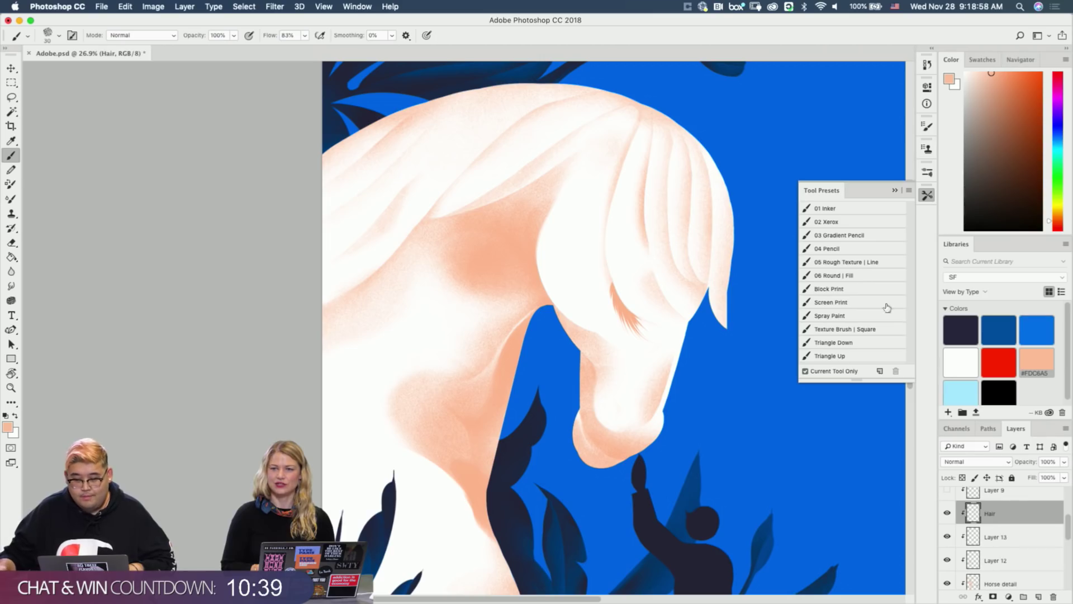
{"action": "left_click", "coordinate": [993, 597]}
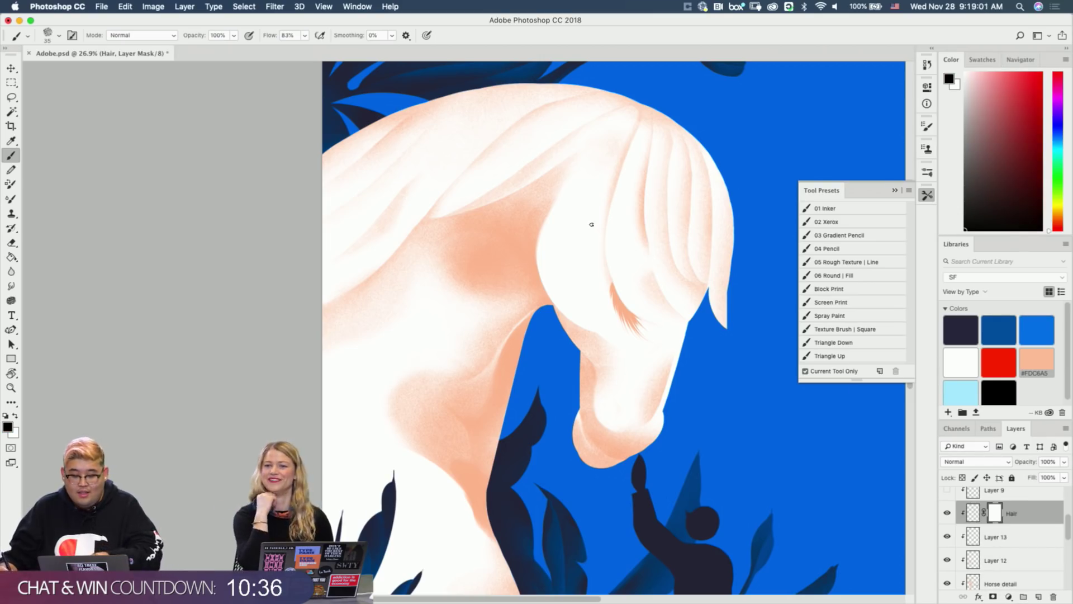
{"action": "key", "text": "bracketright"}
{"action": "key", "text": "bracketright"}
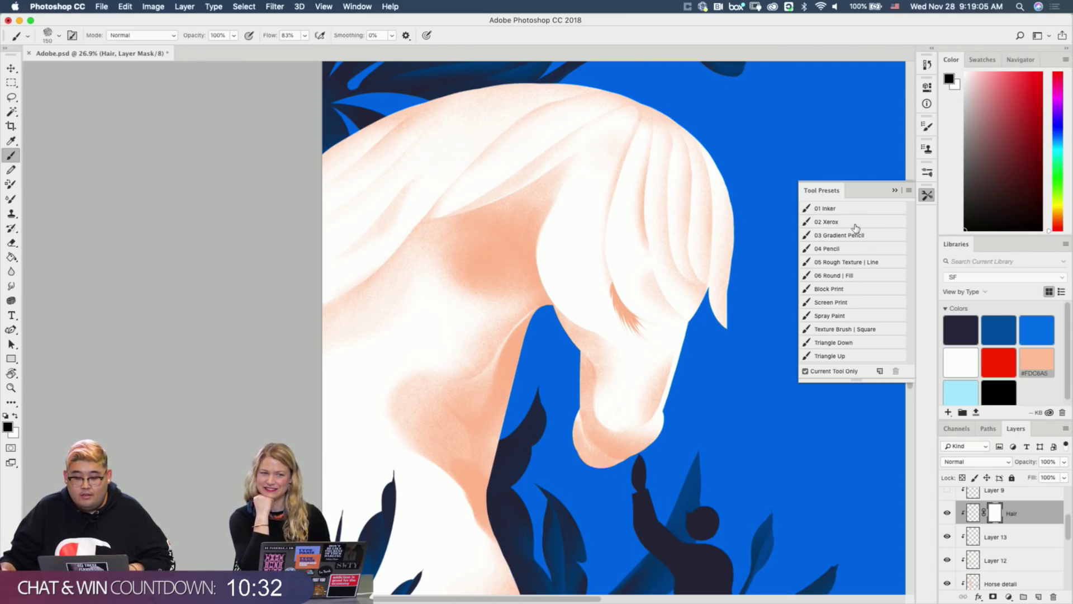
{"action": "left_click", "coordinate": [975, 516]}
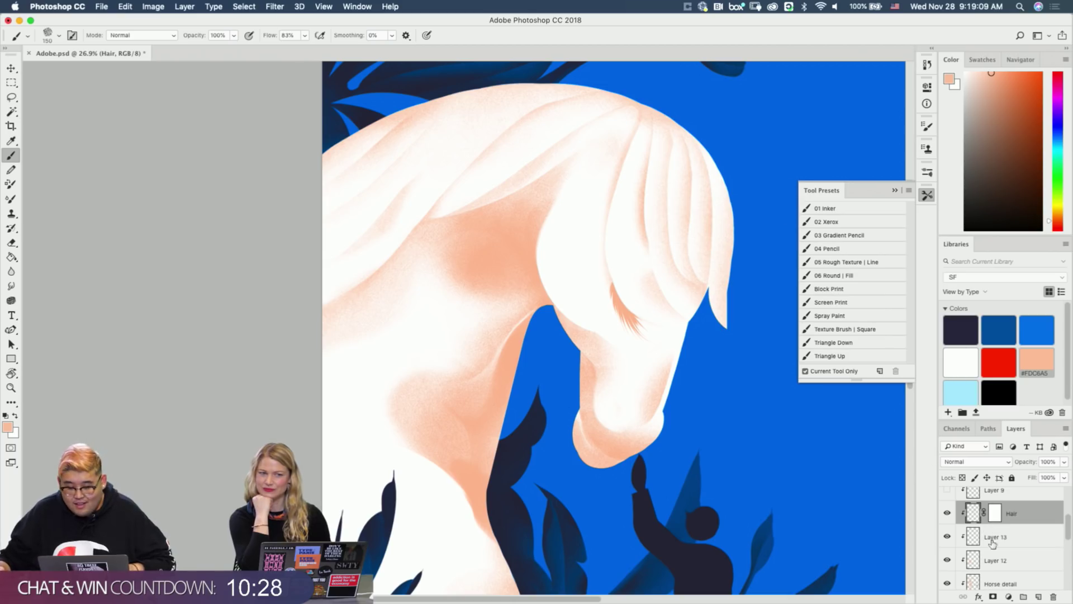
Rename the eyelash layer as Lashes.
{"action": "left_click", "coordinate": [994, 540]}
{"action": "double_click", "coordinate": [995, 536]}
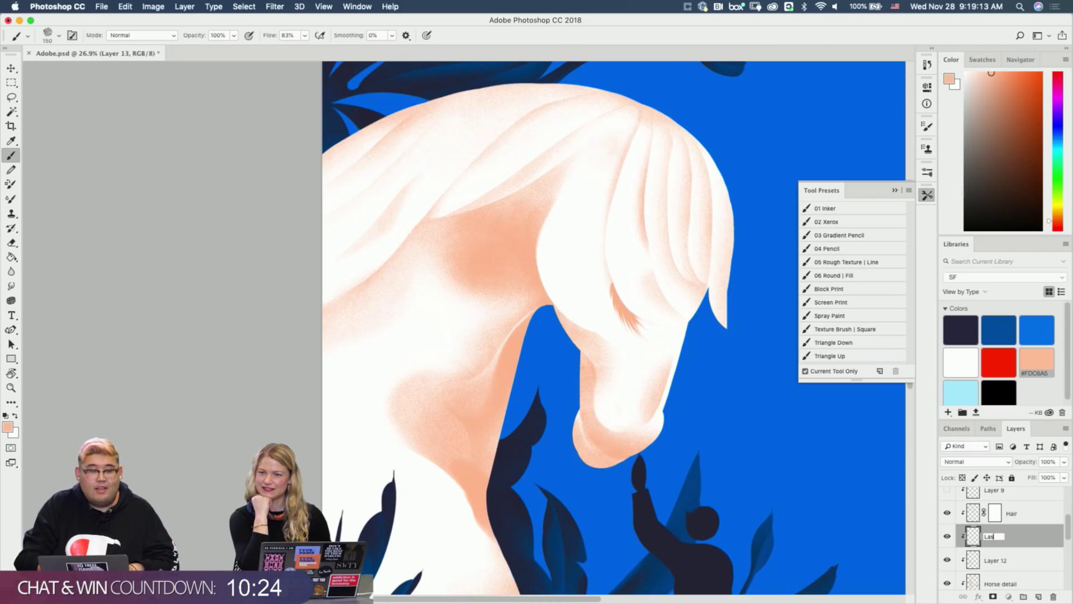
{"action": "type", "text": "Lashes"}
{"action": "key", "text": "Return"}
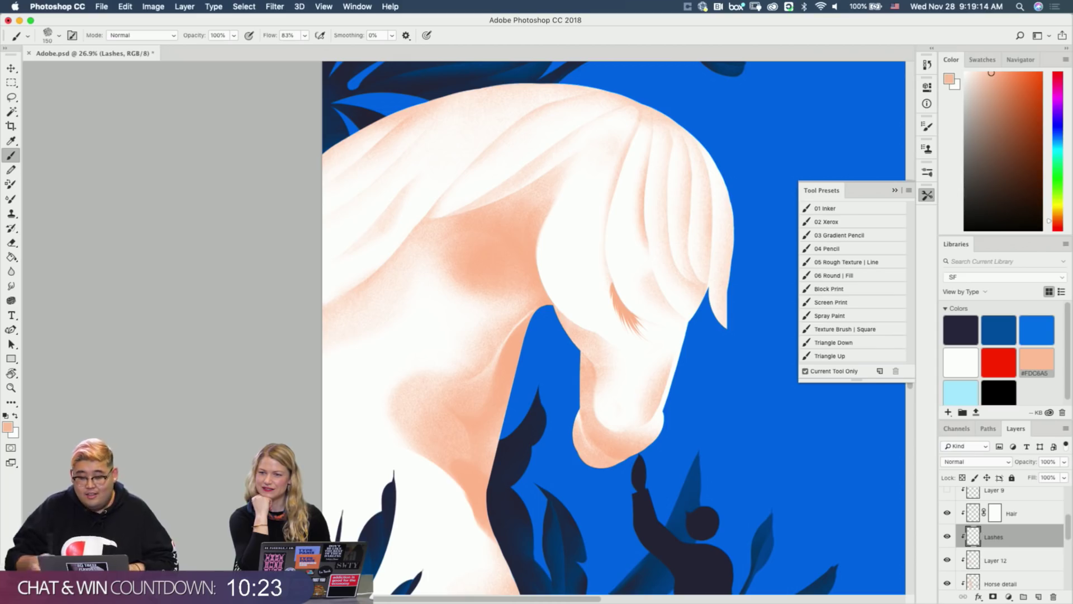
Merge the chest shading layer down into the Horse detail layer and save the document.
{"action": "left_click", "coordinate": [1003, 562]}
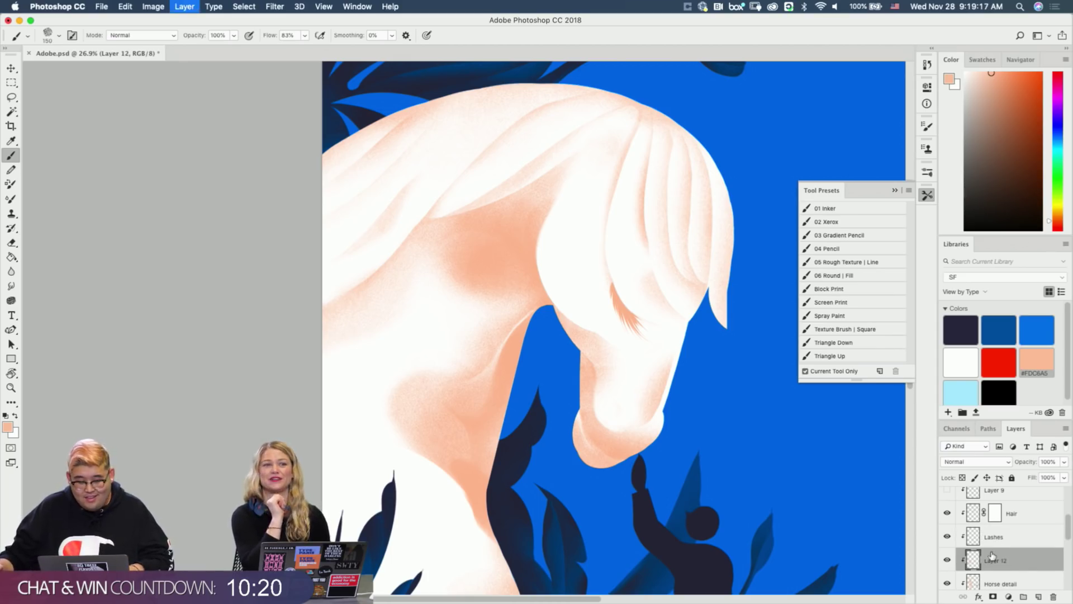
{"action": "key", "text": "super+e"}
{"action": "key", "text": "super+s"}
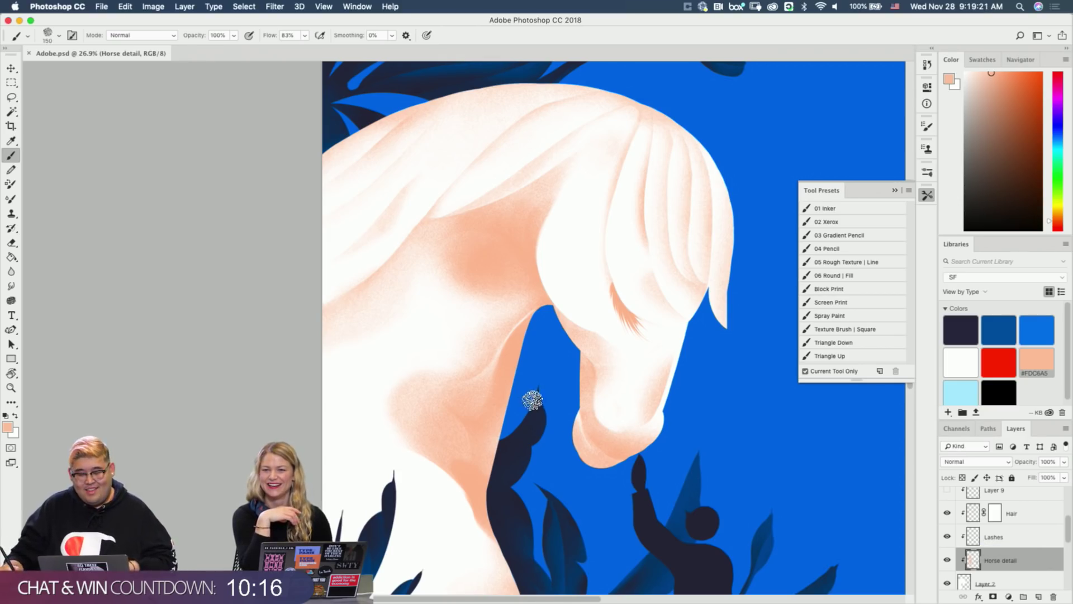
Add a layer mask to the Horse detail layer and fade the neck shading with the 03 Gradient Pencil brush enlarged to size 800.
{"action": "scroll", "coordinate": [529, 400], "scroll_direction": "down", "scroll_amount": 3}
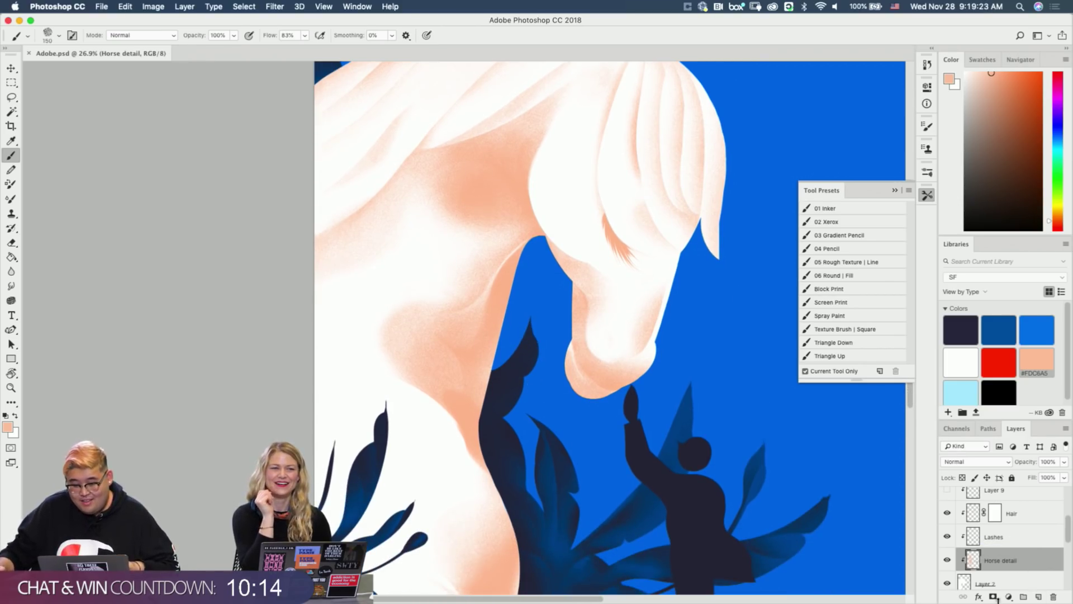
{"action": "left_click", "coordinate": [993, 597]}
{"action": "left_click", "coordinate": [861, 236]}
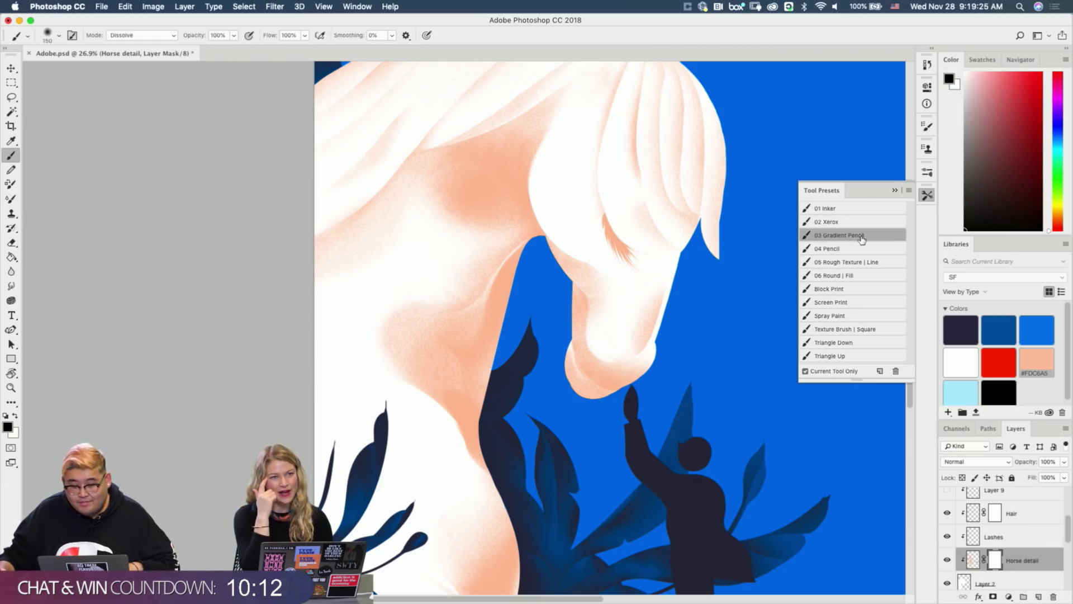
{"action": "key", "text": "bracketright"}
{"action": "key", "text": "bracketright"}
{"action": "key", "text": "bracketright"}
{"action": "key", "text": "bracketright"}
{"action": "key", "text": "bracketright"}
{"action": "key", "text": "bracketright"}
{"action": "key", "text": "bracketright"}
{"action": "key", "text": "bracketright"}
{"action": "key", "text": "bracketright"}
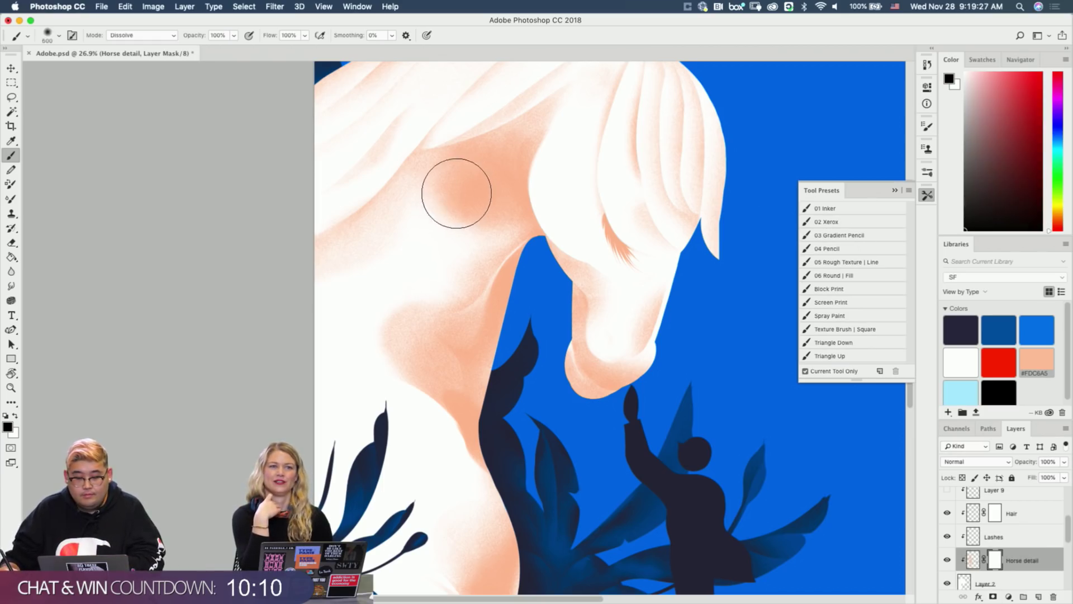
{"action": "mouse_move", "coordinate": [461, 210]}
{"action": "left_mouse_down"}
{"action": "mouse_move", "coordinate": [442, 222]}
{"action": "mouse_move", "coordinate": [452, 216]}
{"action": "mouse_move", "coordinate": [434, 256]}
{"action": "mouse_move", "coordinate": [491, 167]}
{"action": "mouse_move", "coordinate": [437, 210]}
{"action": "mouse_move", "coordinate": [566, 127]}
{"action": "mouse_move", "coordinate": [524, 152]}
{"action": "mouse_move", "coordinate": [541, 125]}
{"action": "mouse_move", "coordinate": [488, 146]}
{"action": "mouse_move", "coordinate": [576, 79]}
{"action": "mouse_move", "coordinate": [356, 268]}
{"action": "left_mouse_up"}
Paint white on the Horse detail mask to bring back some of the neck shading beside the jaw.
{"action": "key", "text": "x"}
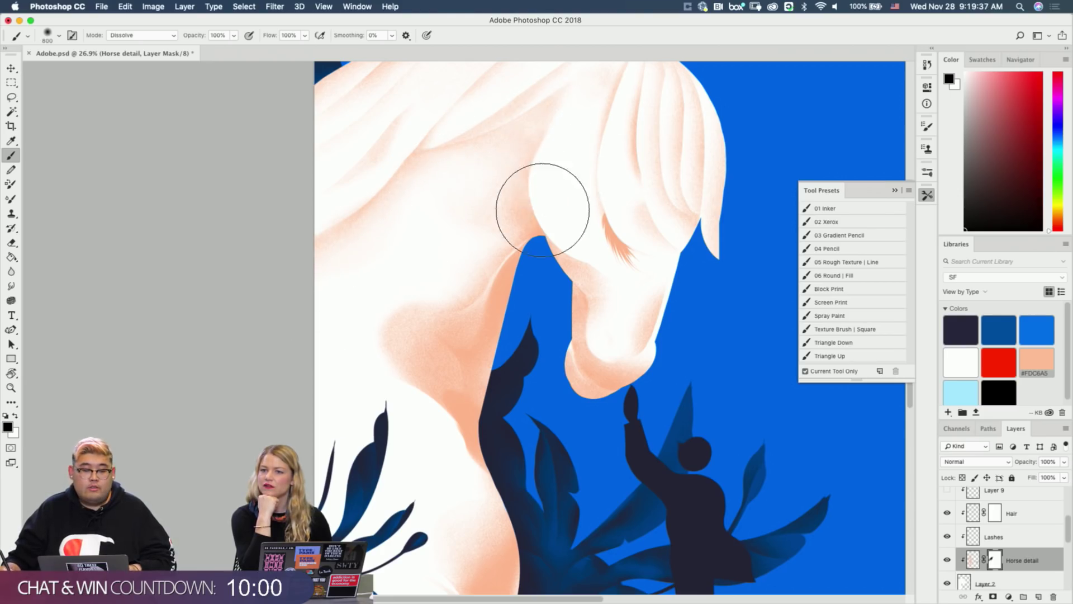
{"action": "mouse_move", "coordinate": [551, 175]}
{"action": "left_mouse_down"}
{"action": "mouse_move", "coordinate": [526, 217]}
{"action": "mouse_move", "coordinate": [557, 165]}
{"action": "left_mouse_up"}
{"action": "left_click_drag", "start_coordinate": [505, 233], "coordinate": [559, 132]}
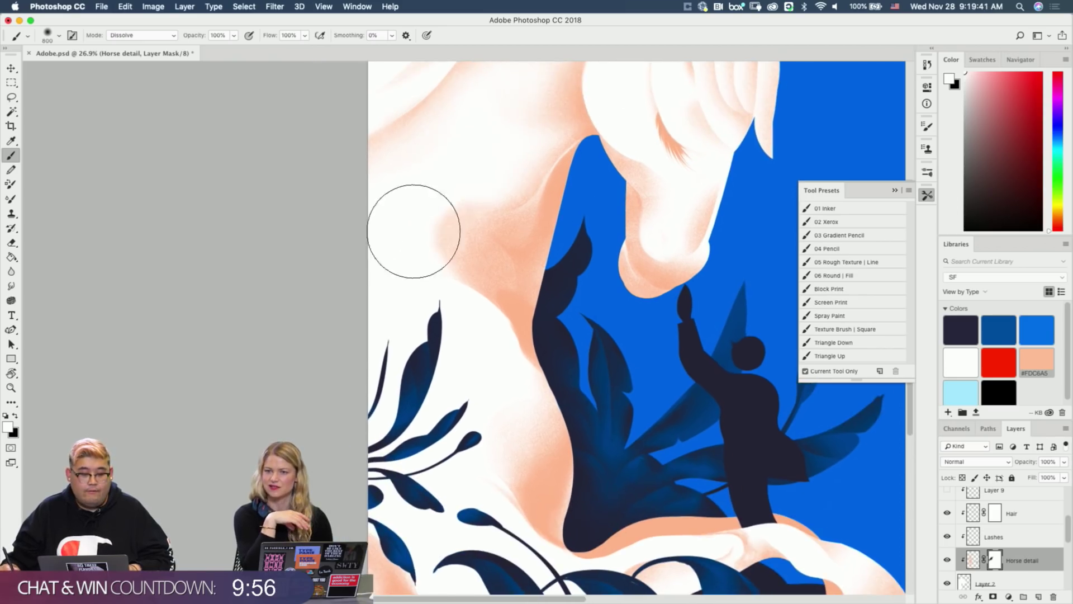
Soften the rear side of the chest shading on the mask and restore the peach toward the front of the chest.
{"action": "key", "text": "x"}
{"action": "mouse_move", "coordinate": [413, 252]}
{"action": "left_mouse_down"}
{"action": "mouse_move", "coordinate": [451, 295]}
{"action": "mouse_move", "coordinate": [442, 269]}
{"action": "mouse_move", "coordinate": [460, 223]}
{"action": "mouse_move", "coordinate": [465, 253]}
{"action": "left_mouse_up"}
{"action": "key", "text": "x"}
{"action": "left_click_drag", "start_coordinate": [527, 240], "coordinate": [515, 288]}
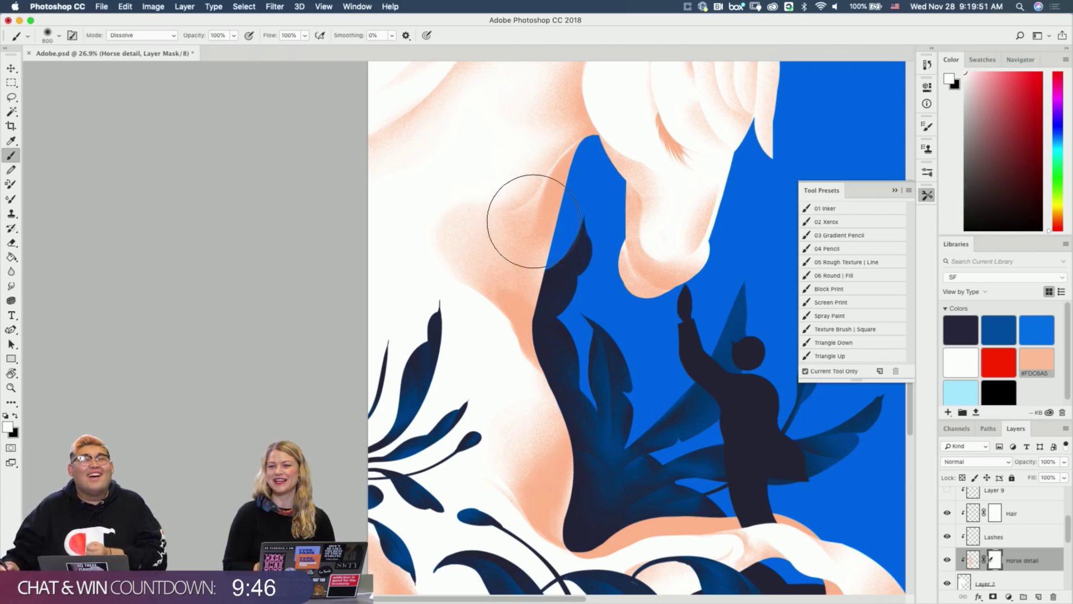
Lighten the shading along the chest's front edge on the mask with the brush at size 175, undoing an unwanted stroke.
{"action": "key", "text": "x"}
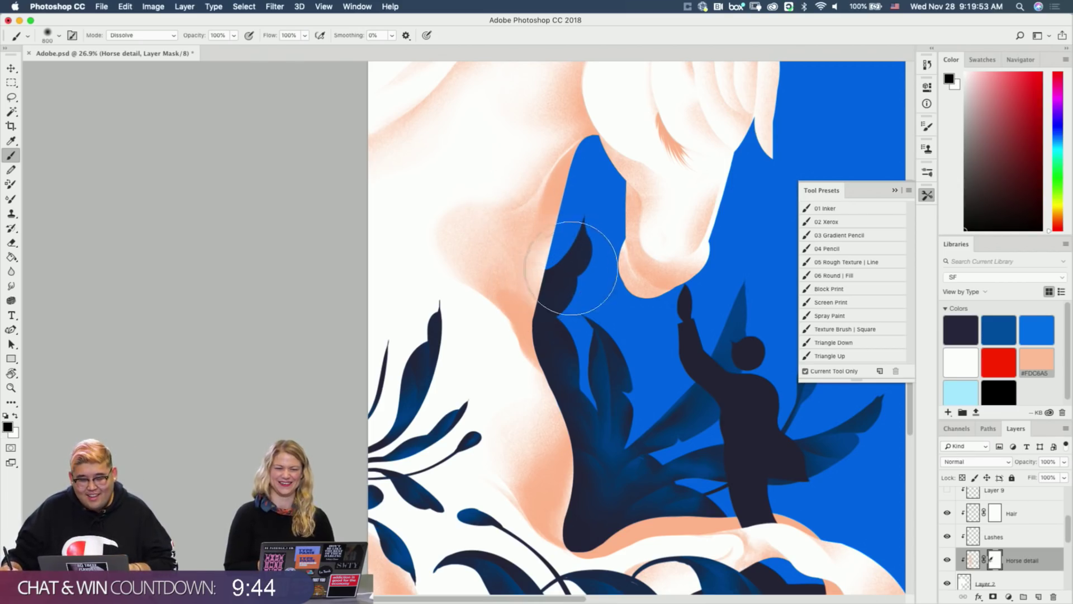
{"action": "key", "text": "bracketleft"}
{"action": "key", "text": "bracketleft"}
{"action": "key", "text": "bracketleft"}
{"action": "mouse_move", "coordinate": [538, 306]}
{"action": "left_mouse_down"}
{"action": "mouse_move", "coordinate": [560, 304]}
{"action": "mouse_move", "coordinate": [545, 273]}
{"action": "left_mouse_up"}
{"action": "key", "text": "super+z"}
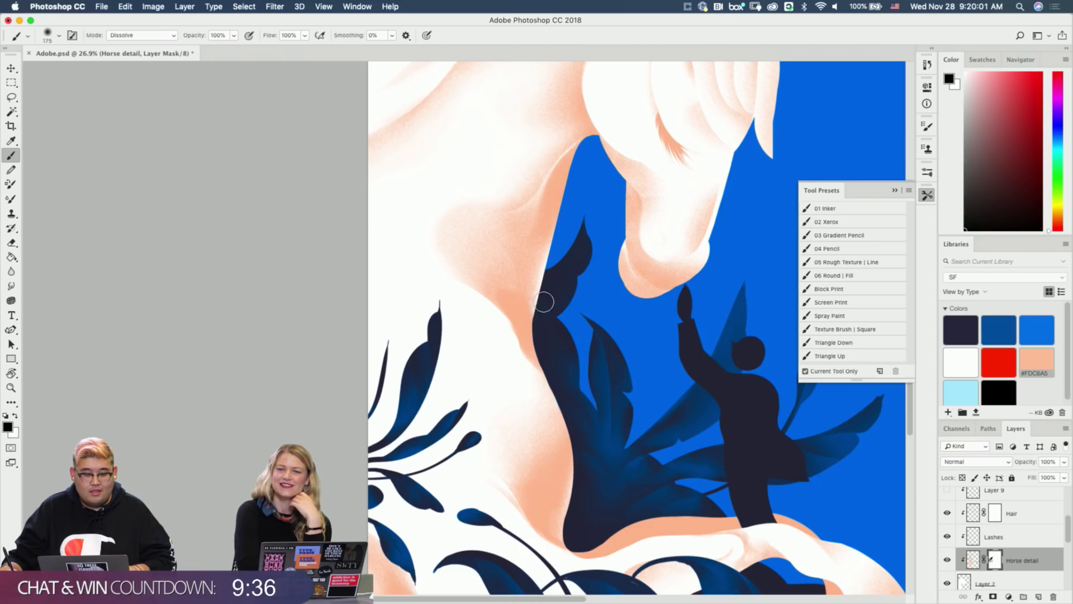
{"action": "key", "text": "x"}
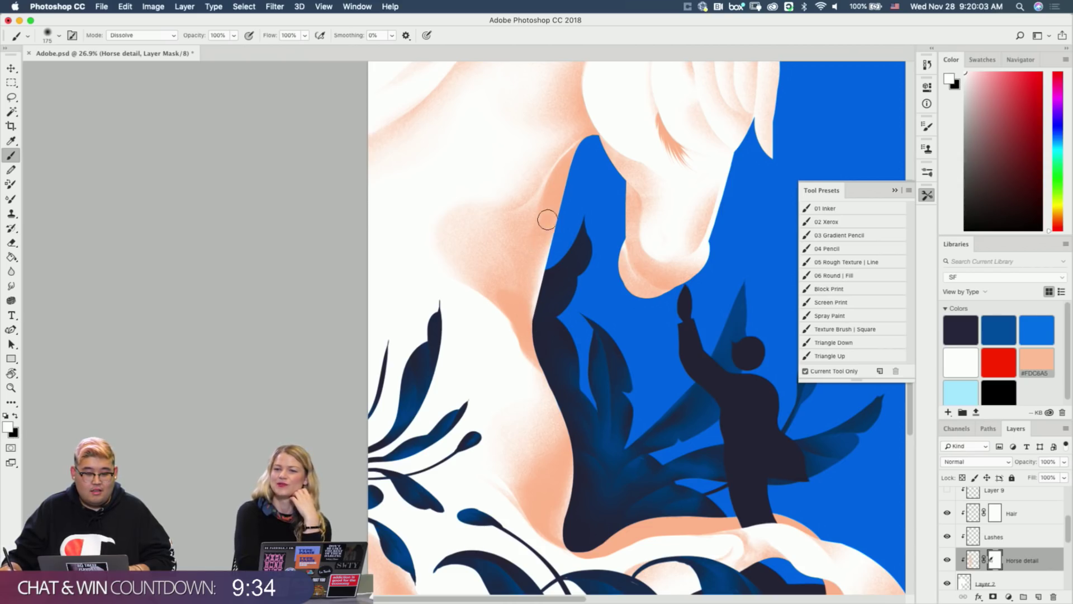
{"action": "key", "text": "x"}
{"action": "scroll", "coordinate": [560, 239], "scroll_direction": "up", "scroll_amount": 4}
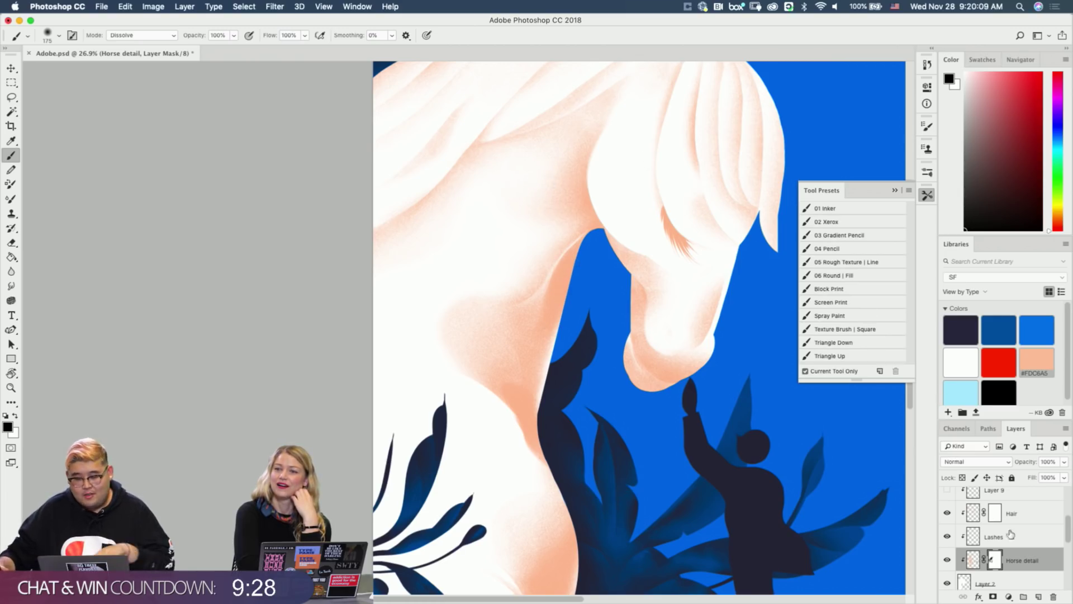
Apply the Horse detail layer mask, then add a fresh mask and soften the neck and chest shading with the brush at size 500.
{"action": "right_click", "coordinate": [994, 563]}
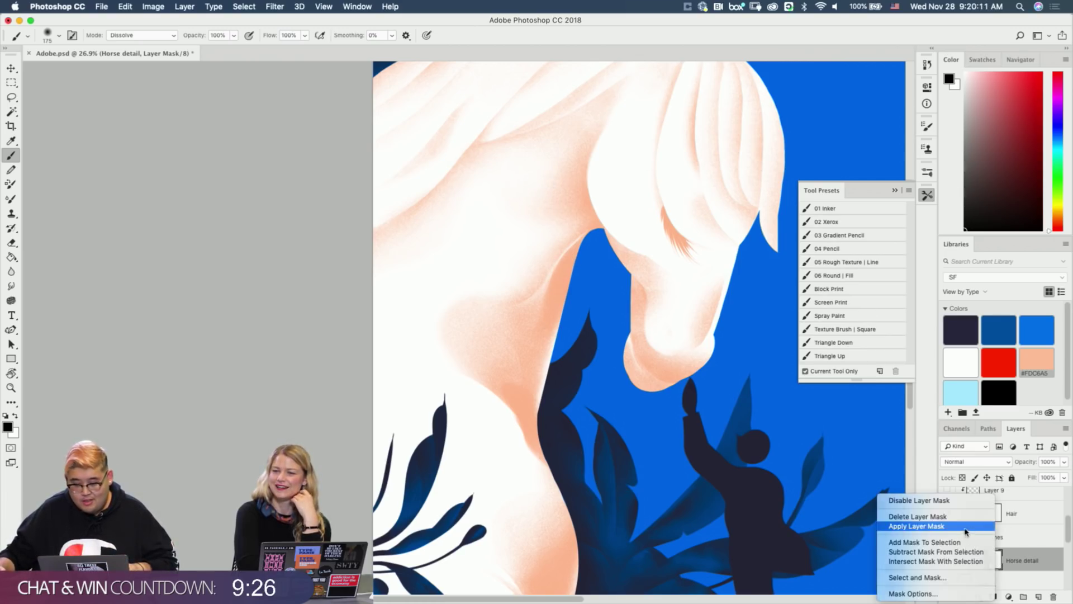
{"action": "left_click", "coordinate": [928, 520]}
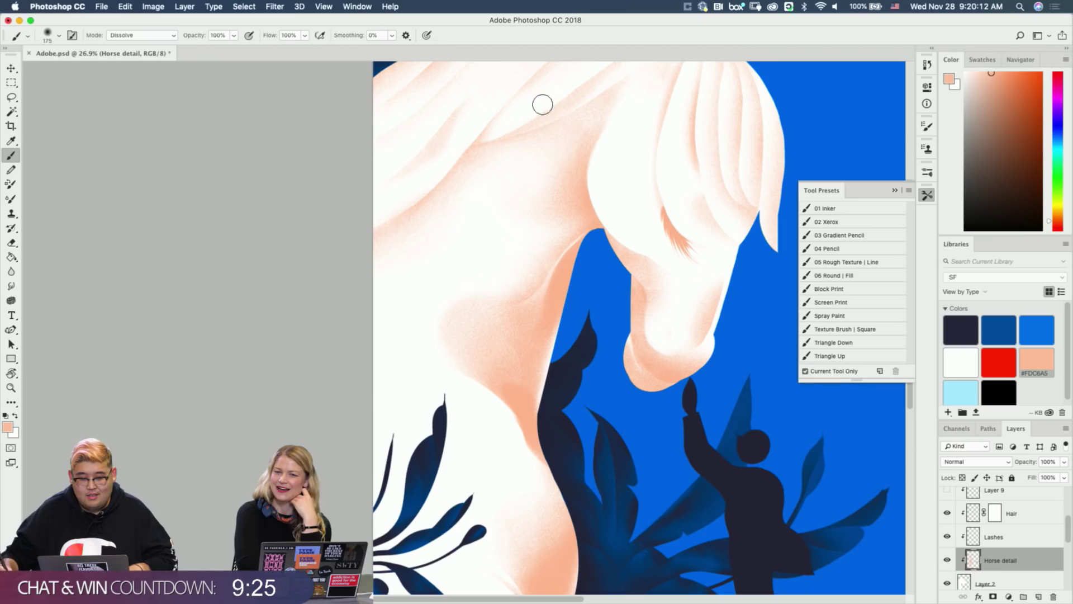
{"action": "left_click", "coordinate": [993, 597]}
{"action": "key", "text": "bracketright"}
{"action": "key", "text": "bracketright"}
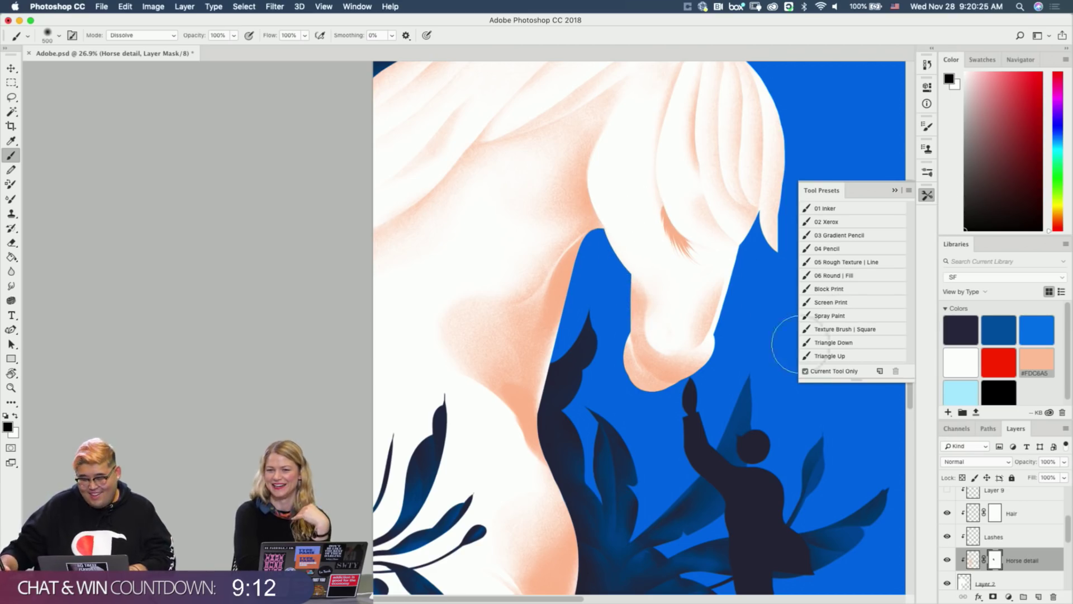
Apply the new Horse detail mask and choose the 04 Pencil brush preset for the area where the throat meets the neck.
{"action": "right_click", "coordinate": [995, 567]}
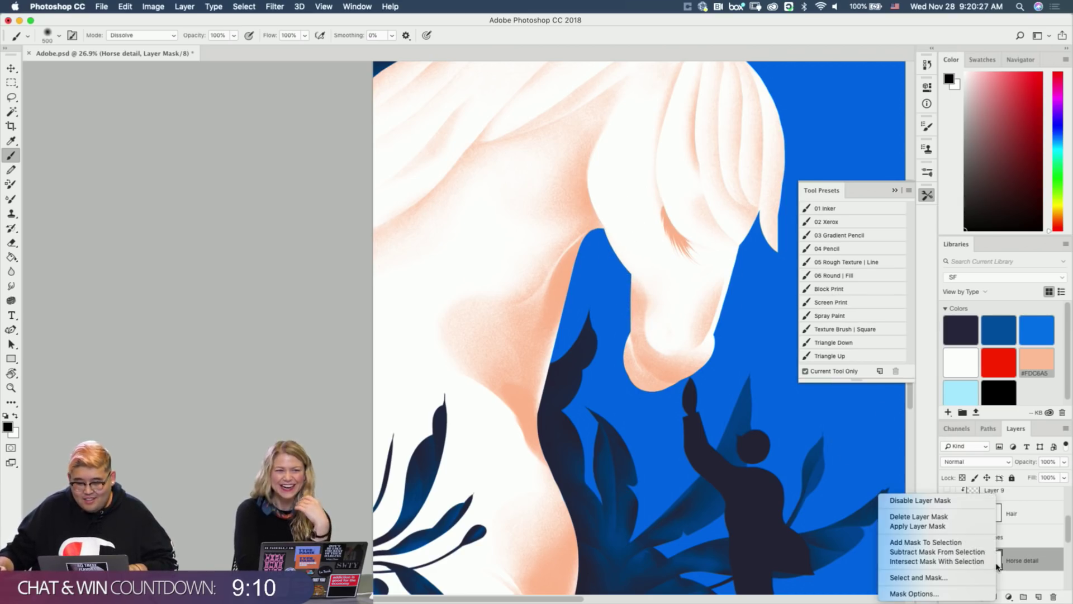
{"action": "left_click", "coordinate": [950, 527]}
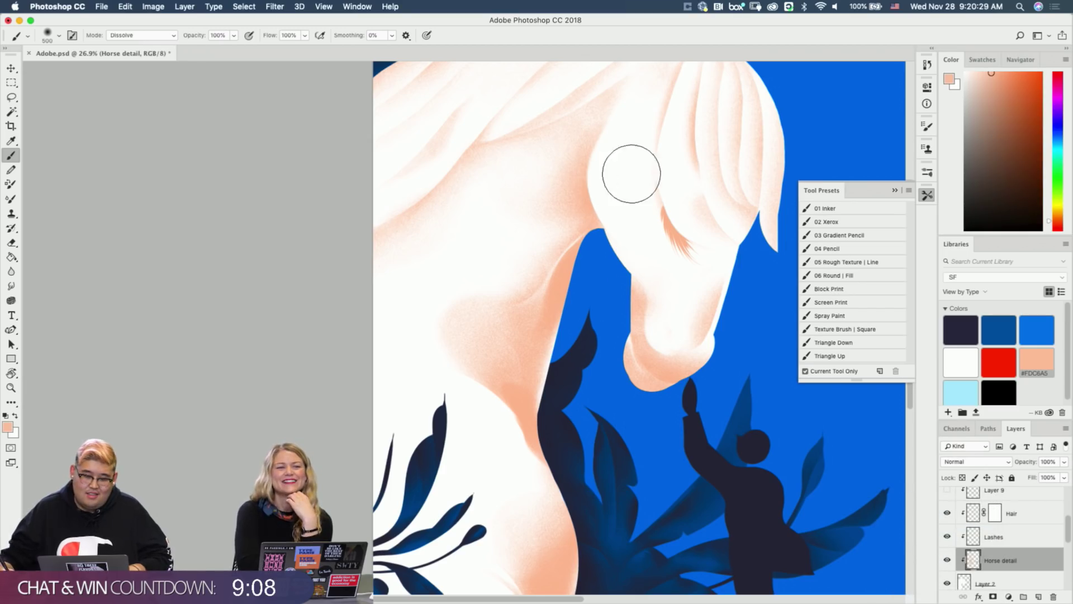
{"action": "key", "text": "super+space"}
{"action": "left_click_drag", "start_coordinate": [587, 231], "coordinate": [637, 224]}
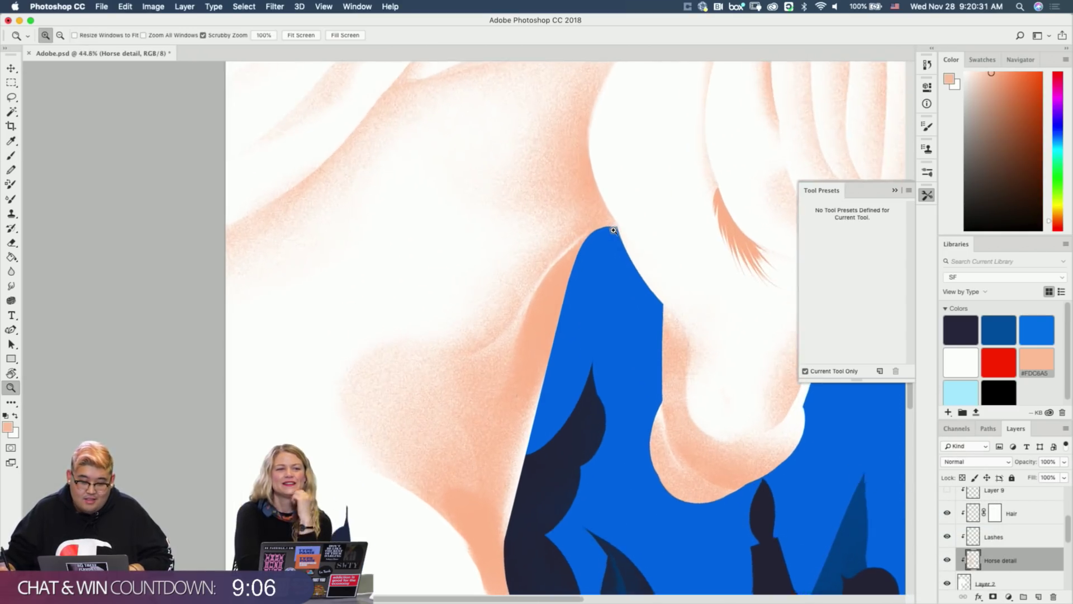
{"action": "left_click", "coordinate": [854, 210]}
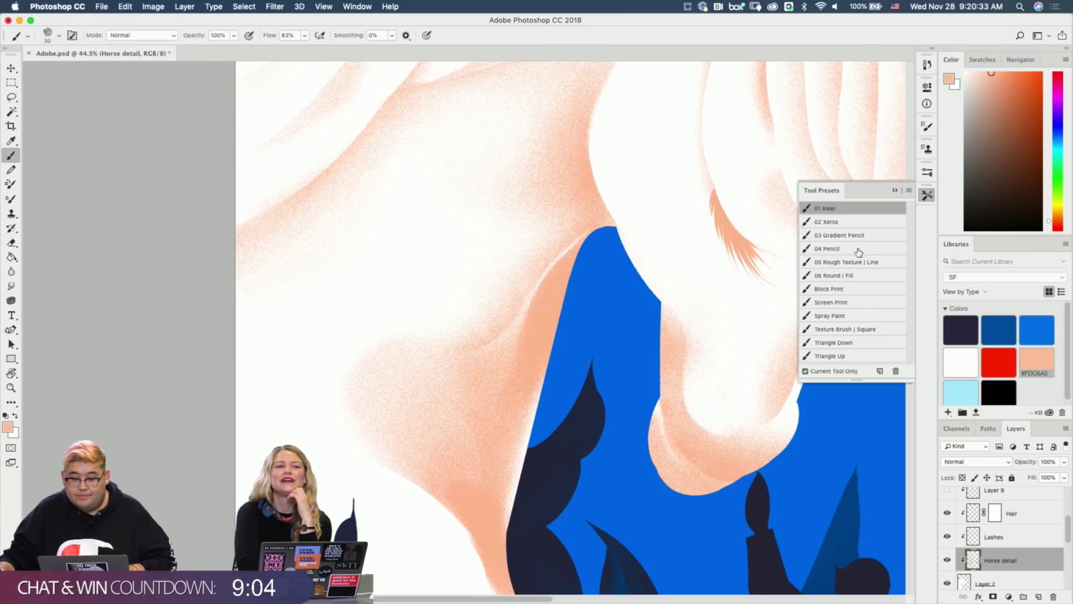
{"action": "left_click", "coordinate": [860, 250]}
{"action": "scroll", "coordinate": [609, 223], "scroll_direction": "up", "scroll_amount": 2}
{"action": "scroll", "coordinate": [609, 223], "scroll_direction": "left", "scroll_amount": 1}
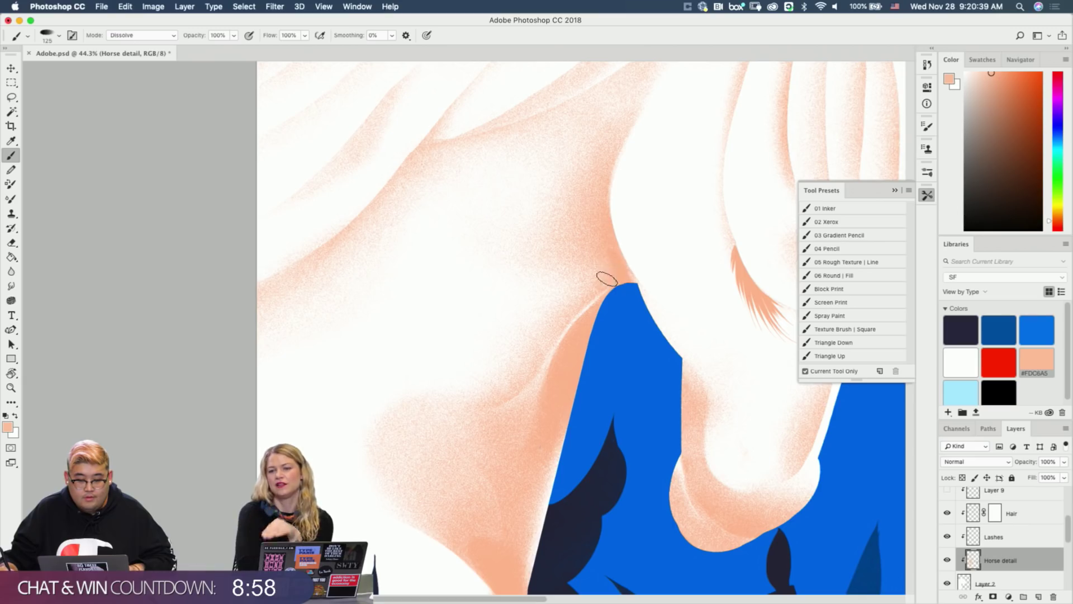
Delete Layer 8 from the layer stack.
{"action": "key", "text": "z"}
{"action": "left_click_drag", "start_coordinate": [637, 289], "coordinate": [592, 249]}
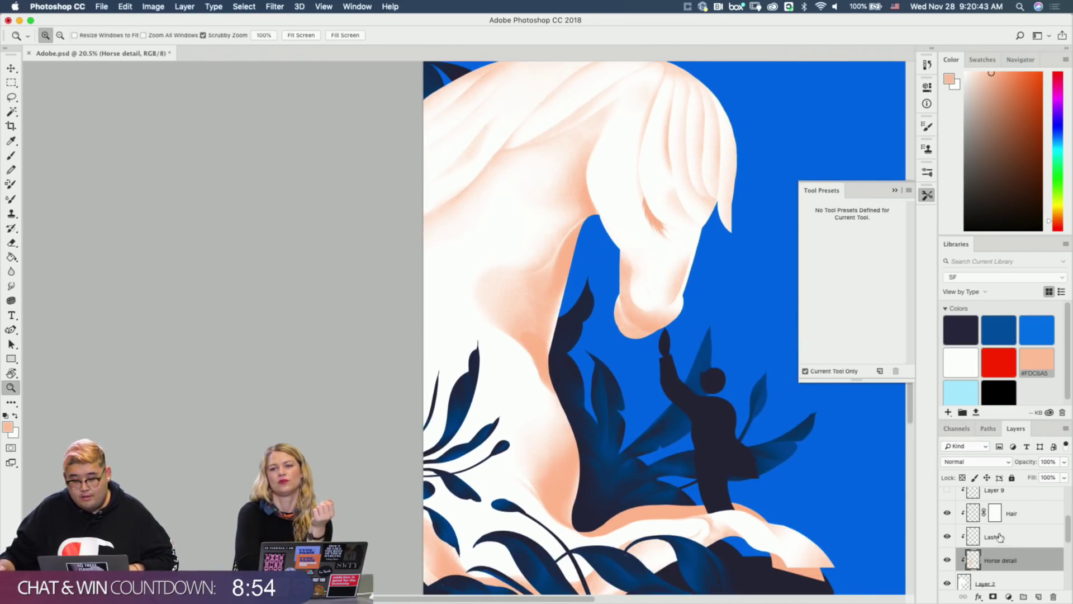
{"action": "scroll", "coordinate": [1002, 538], "scroll_direction": "up", "scroll_amount": 5}
{"action": "scroll", "coordinate": [986, 530], "scroll_direction": "down", "scroll_amount": 1}
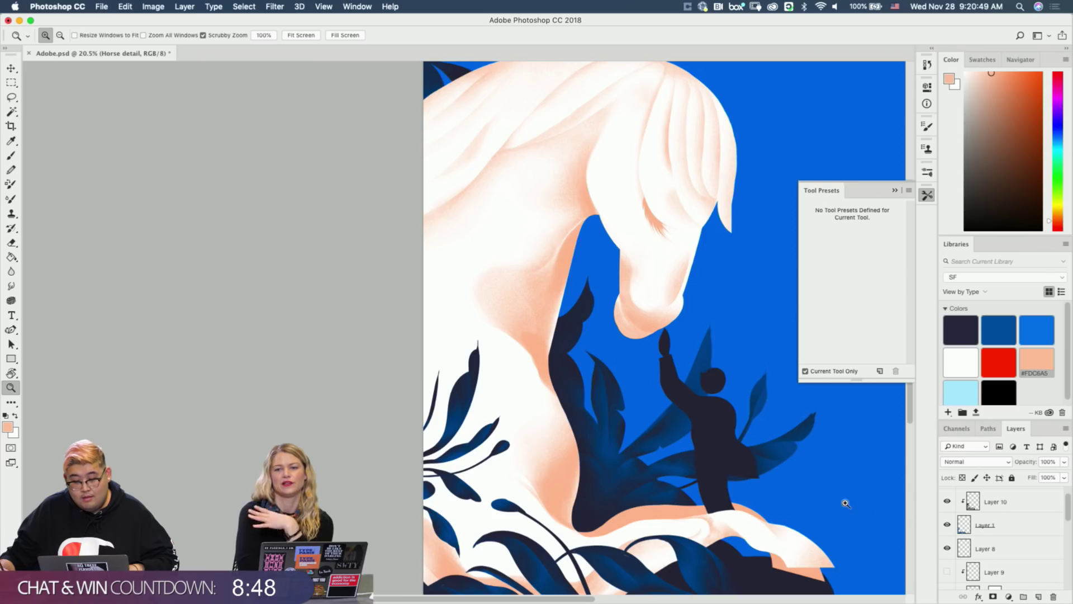
{"action": "key", "text": "super+0"}
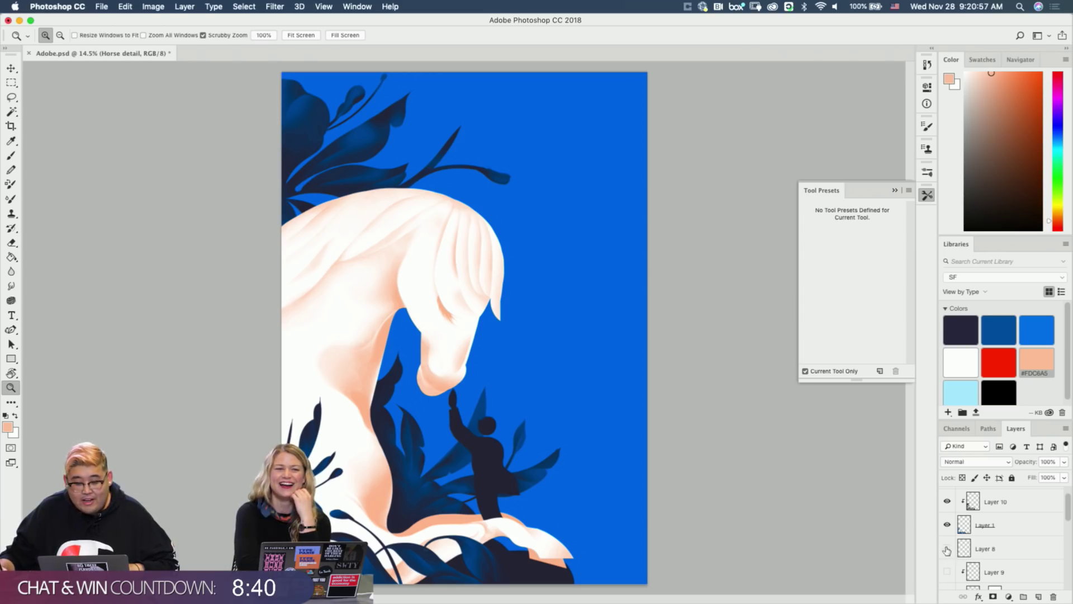
{"action": "left_click", "coordinate": [973, 548]}
{"action": "key", "text": "Delete"}
Create a new layer directly above the figure's Layer 4 and clip it to that layer.
{"action": "scroll", "coordinate": [985, 527], "scroll_direction": "down", "scroll_amount": 4}
{"action": "scroll", "coordinate": [987, 536], "scroll_direction": "down", "scroll_amount": 1}
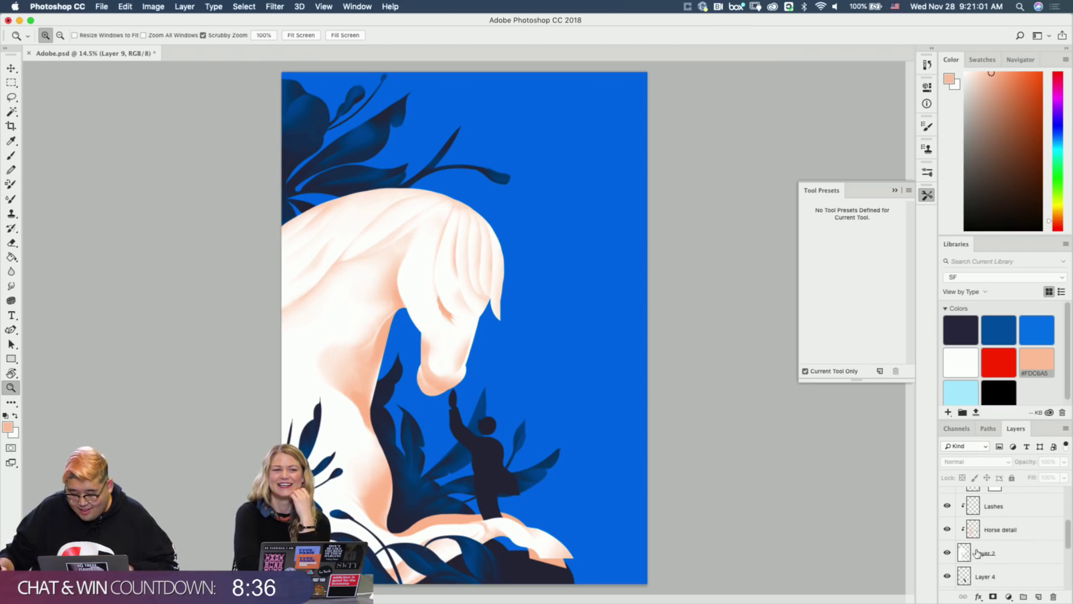
{"action": "scroll", "coordinate": [983, 567], "scroll_direction": "down", "scroll_amount": 6}
{"action": "left_click", "coordinate": [978, 567]}
{"action": "left_click", "coordinate": [980, 519]}
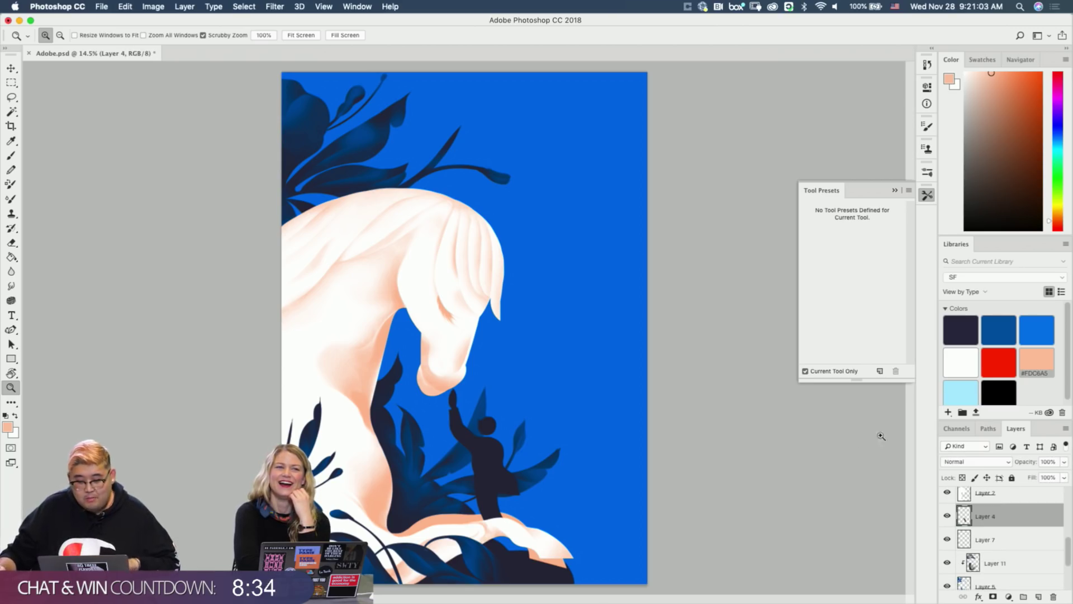
{"action": "left_click_drag", "start_coordinate": [444, 447], "coordinate": [576, 428]}
{"action": "left_click", "coordinate": [1040, 597]}
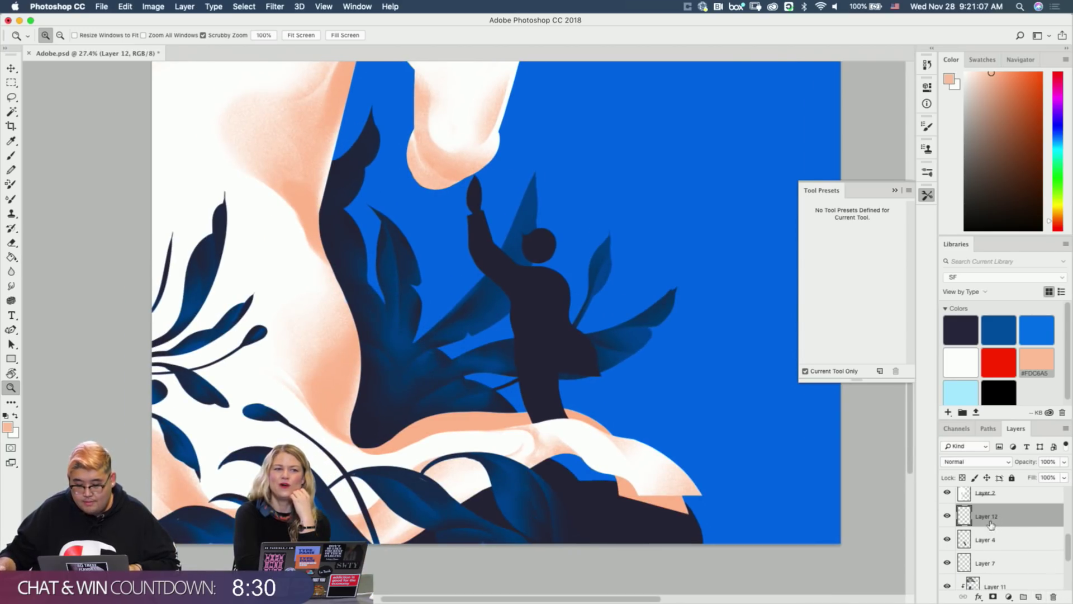
{"action": "left_click", "coordinate": [1012, 522], "text": "alt"}
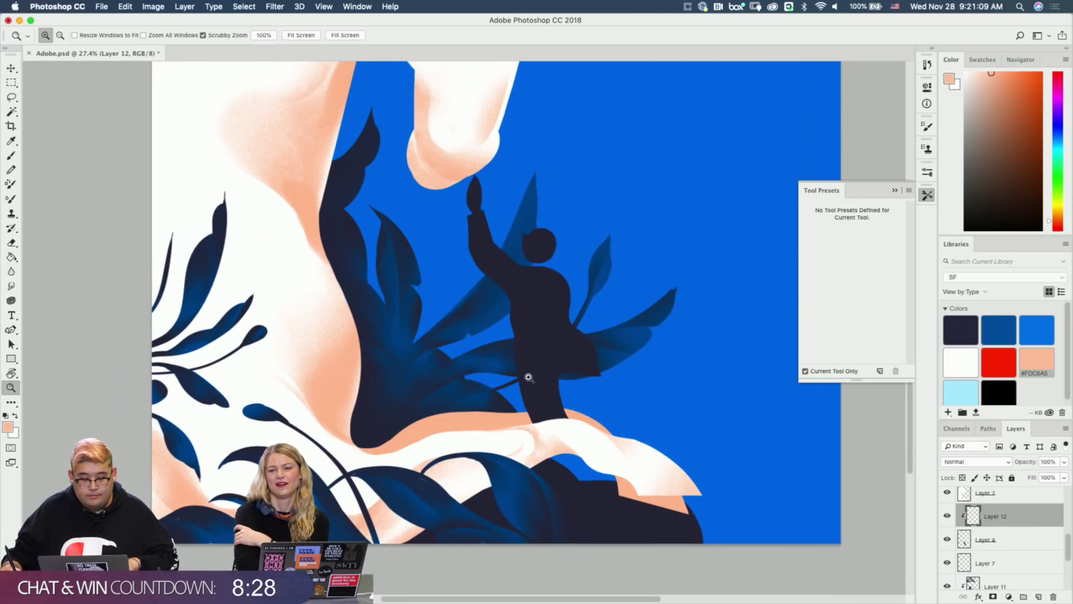
Paint black shading from the figure's shoulder down the torso with the 03 Gradient Pencil at size 300, then trim its edge with the Eraser.
{"action": "left_click_drag", "start_coordinate": [535, 391], "coordinate": [537, 376]}
{"action": "left_click", "coordinate": [999, 392]}
{"action": "key", "text": "b"}
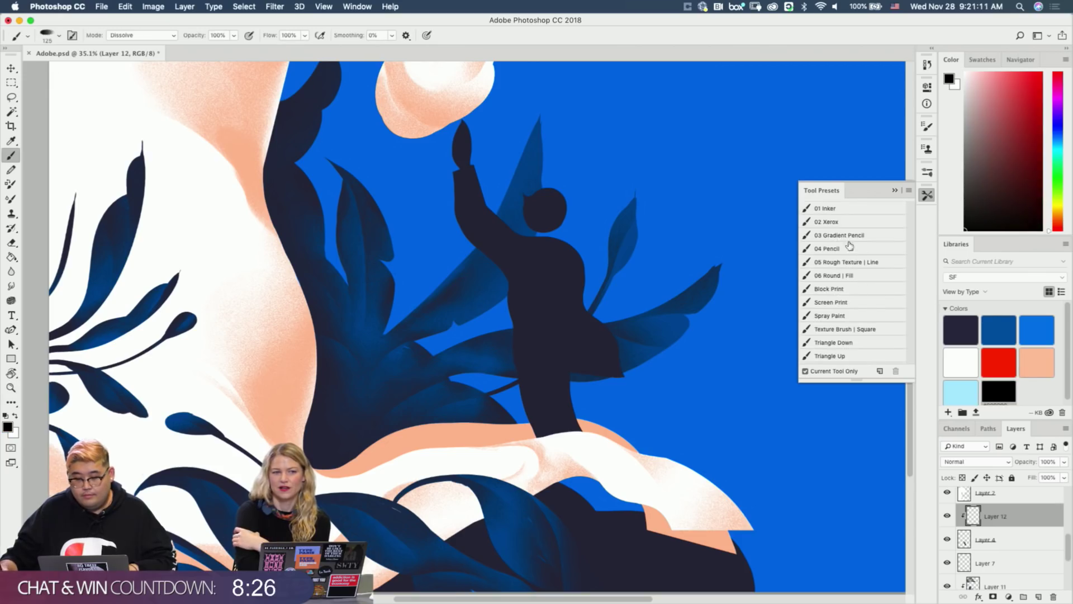
{"action": "left_click", "coordinate": [856, 235]}
{"action": "key", "text": "bracketright"}
{"action": "key", "text": "bracketright"}
{"action": "key", "text": "bracketright"}
{"action": "key", "text": "bracketright"}
{"action": "left_click_drag", "start_coordinate": [510, 233], "coordinate": [552, 329]}
{"action": "key", "text": "super+z"}
{"action": "left_click_drag", "start_coordinate": [500, 265], "coordinate": [546, 327]}
{"action": "key", "text": "e"}
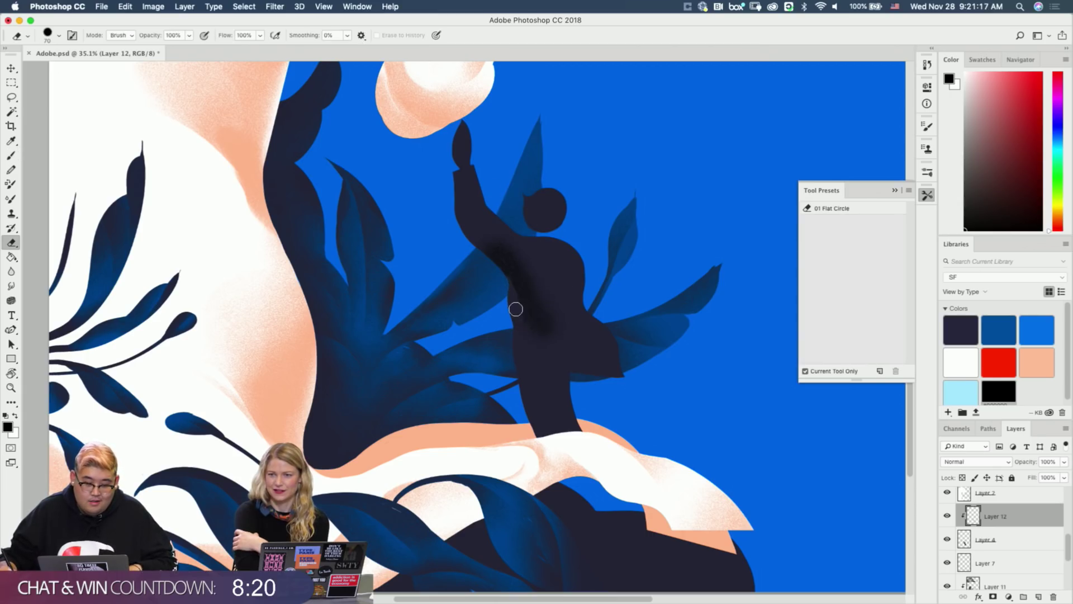
Shade the figure's head and raised hand in black, erasing the spill at the cuff.
{"action": "key", "text": "b"}
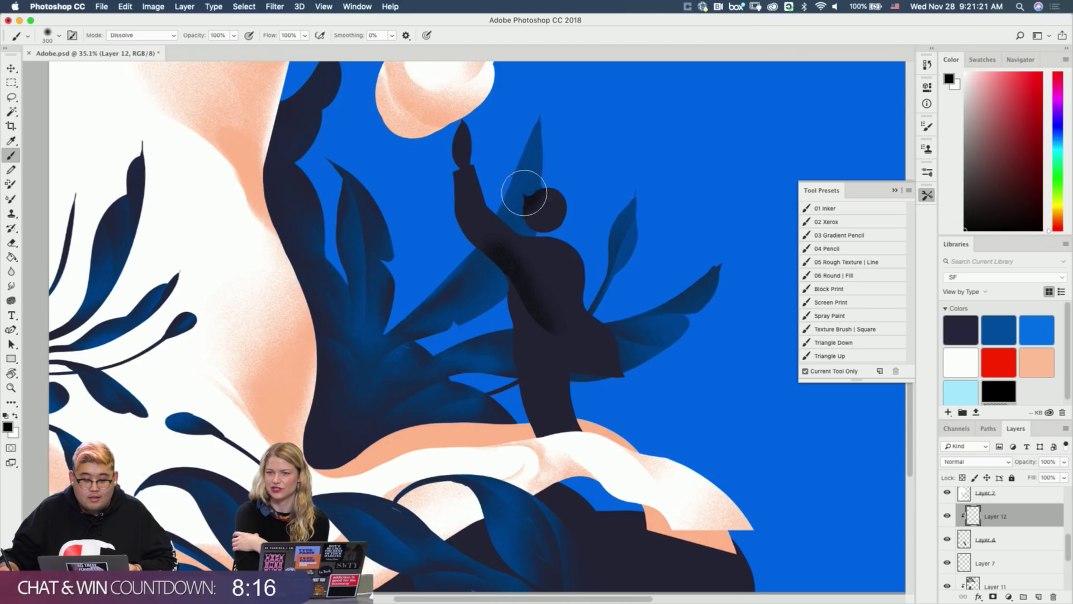
{"action": "left_click_drag", "start_coordinate": [518, 170], "coordinate": [532, 177]}
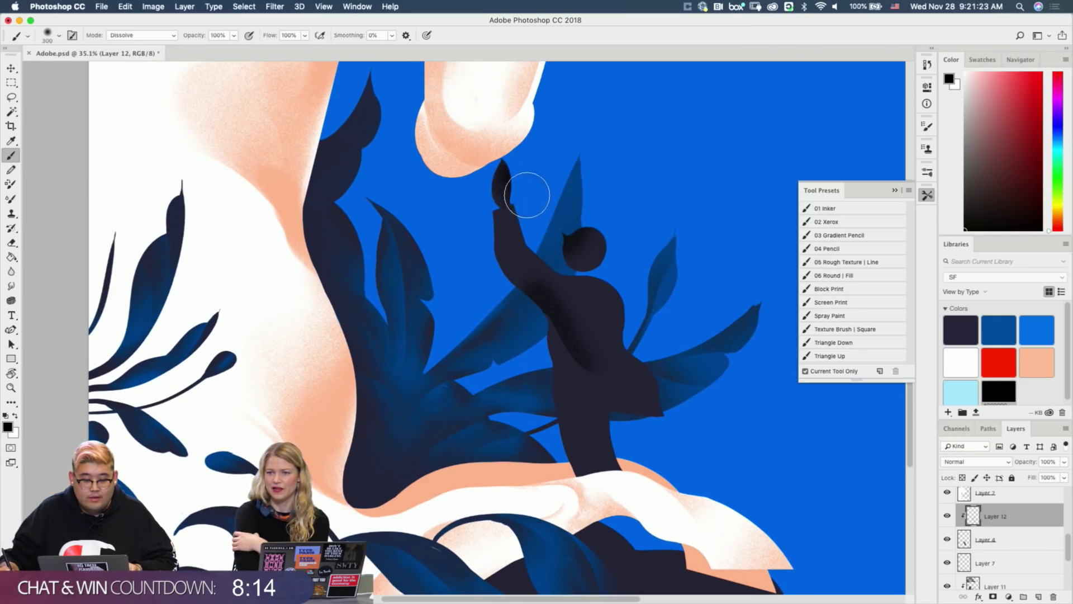
{"action": "key", "text": "e"}
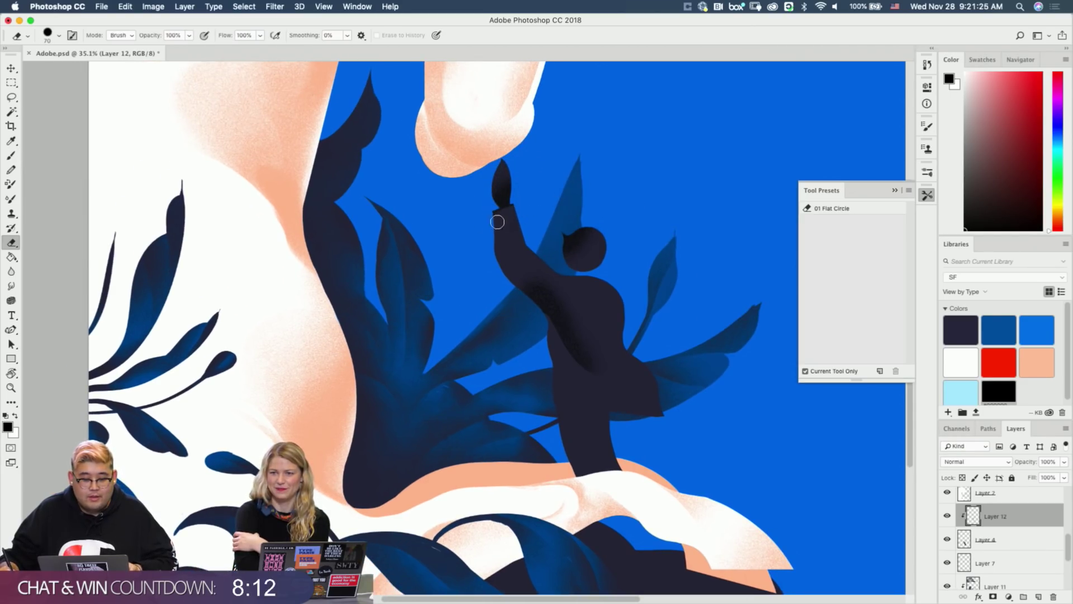
Shade the raised sleeve and shoulder in black, erasing excess paint along the sleeve and below the head.
{"action": "key", "text": "b"}
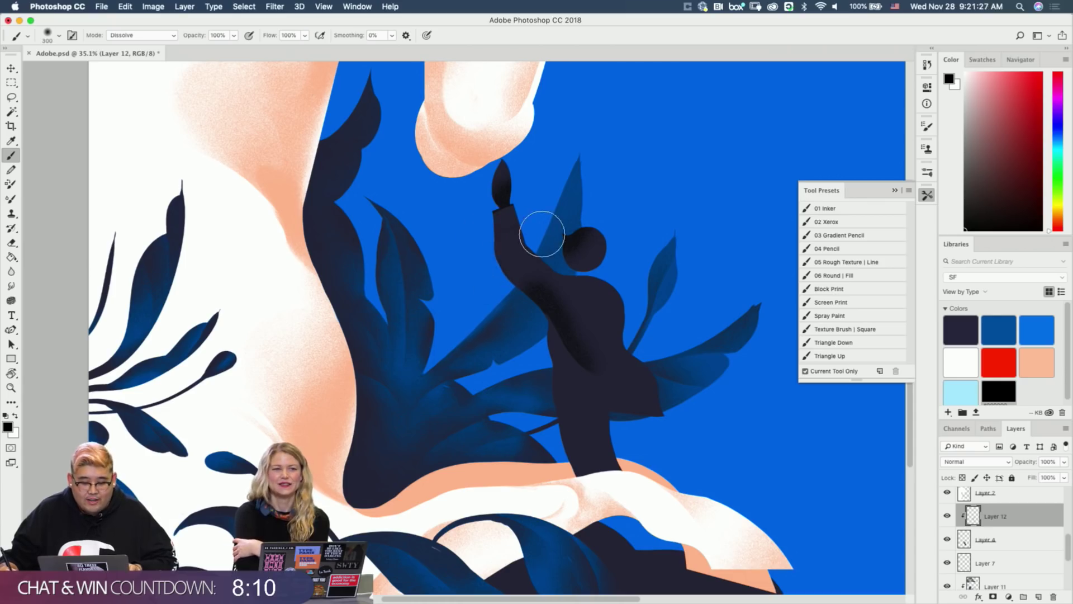
{"action": "key", "text": "e"}
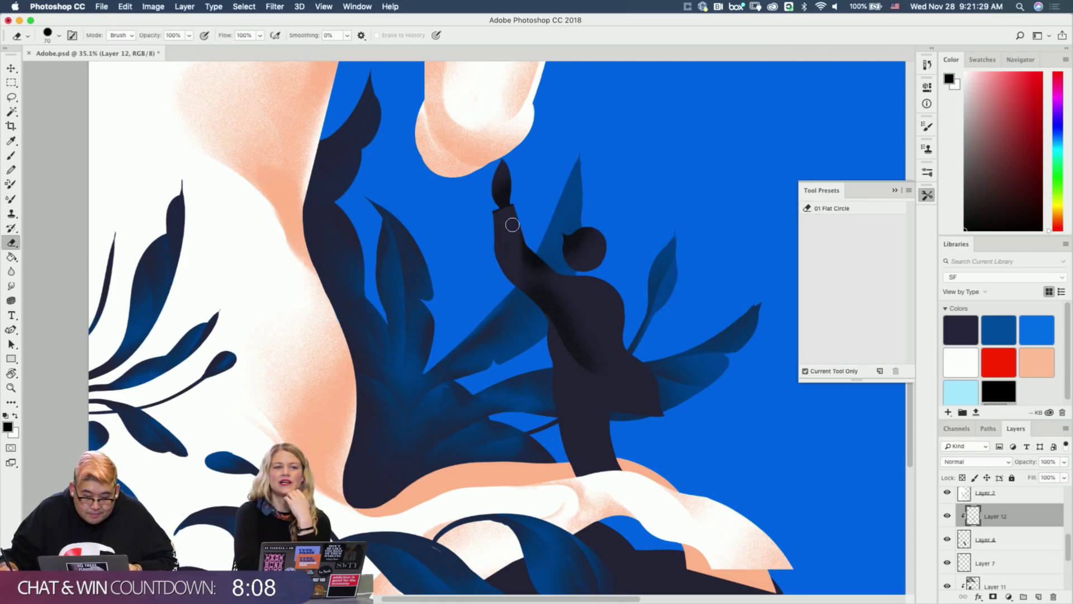
{"action": "key", "text": "b"}
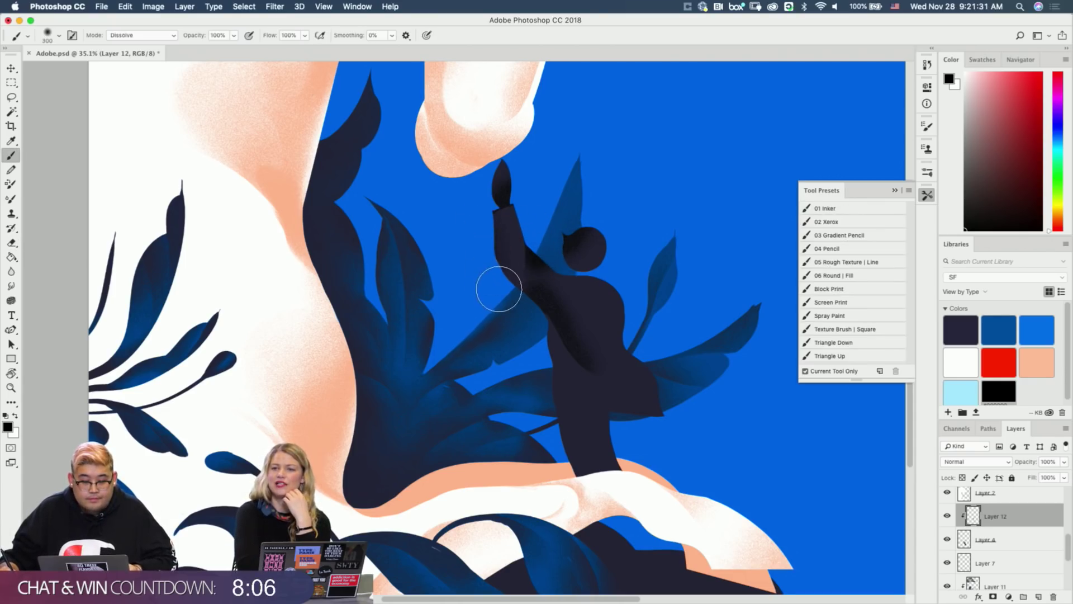
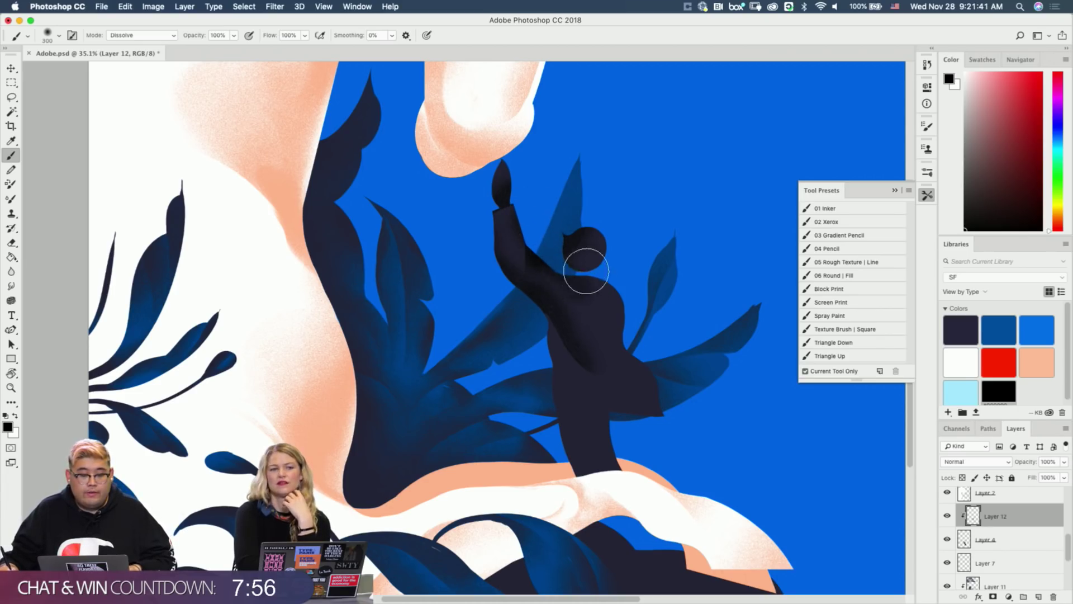
{"action": "key", "text": "e"}
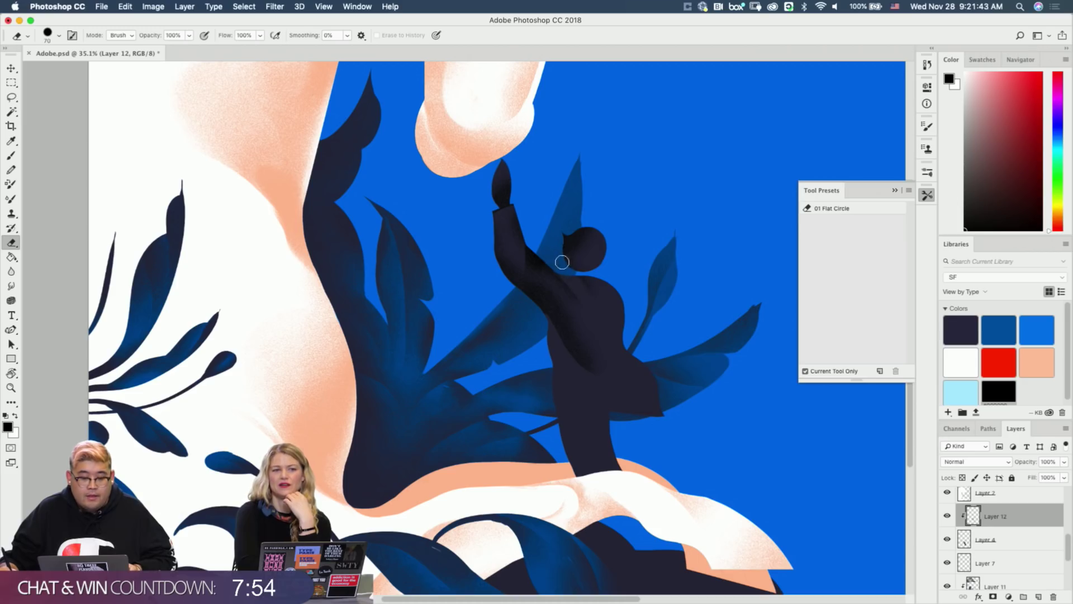
Shade the figure's back and the front of the coat below the waist, trimming the excess with the Eraser.
{"action": "key", "text": "b"}
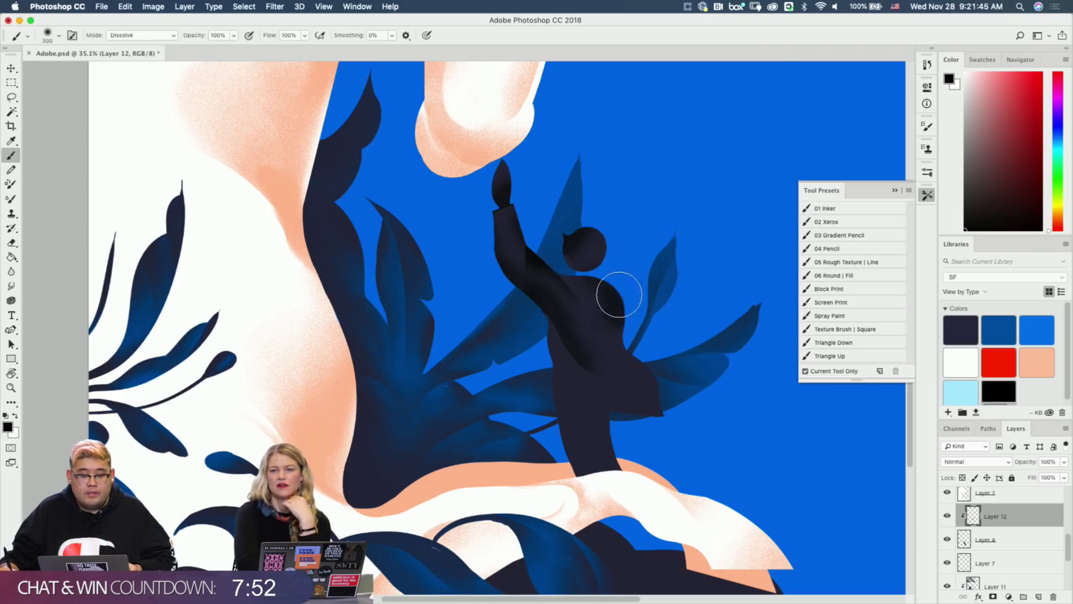
{"action": "key", "text": "e"}
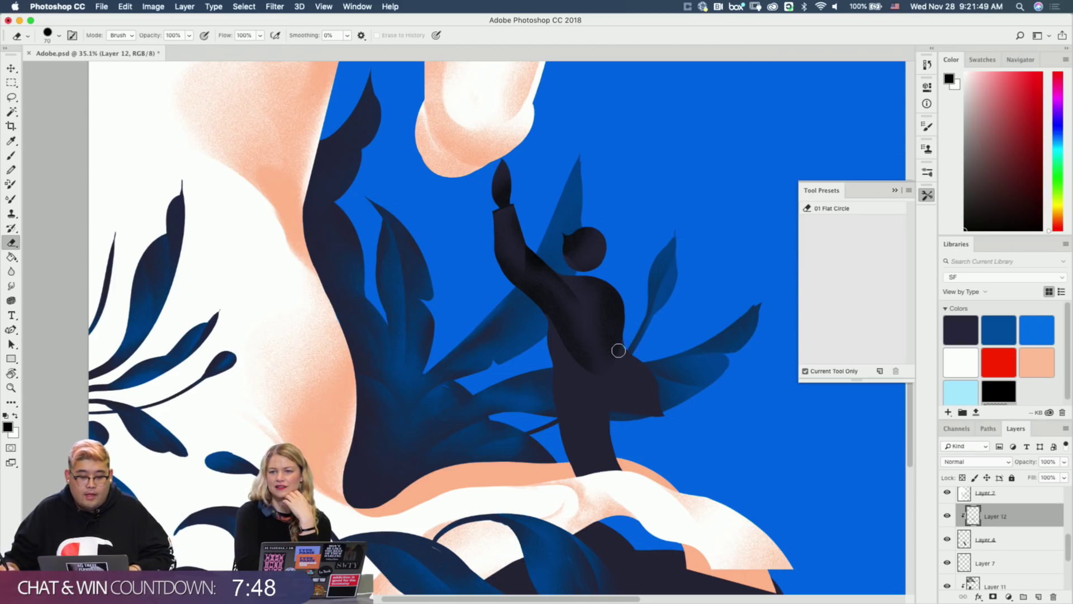
{"action": "key", "text": "b"}
{"action": "left_click_drag", "start_coordinate": [541, 341], "coordinate": [587, 419]}
{"action": "left_click_drag", "start_coordinate": [551, 355], "coordinate": [590, 388]}
{"action": "key", "text": "e"}
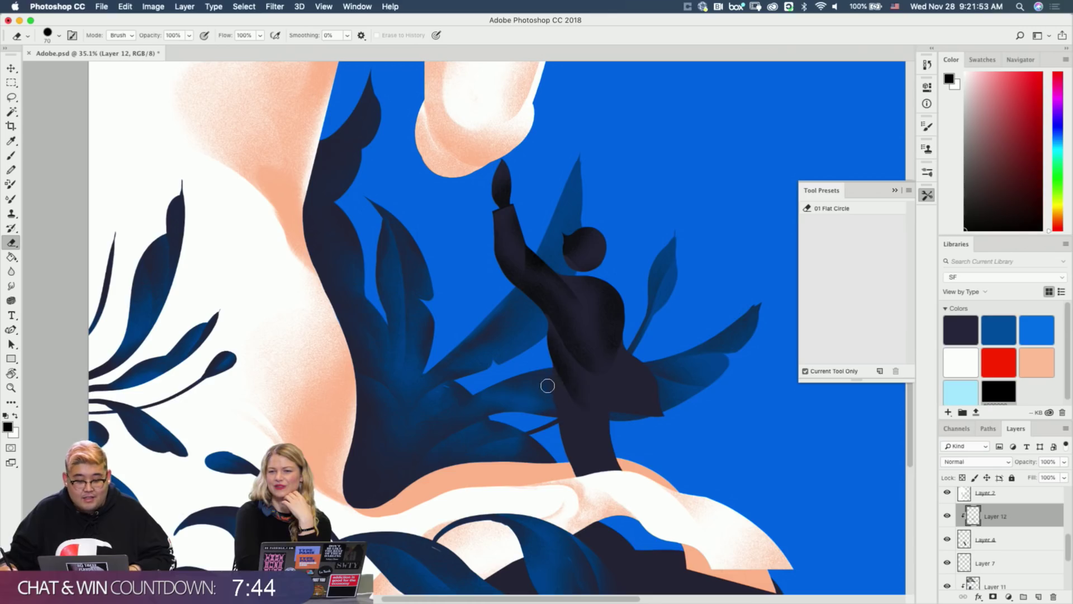
Darken the coat's tail and torso in black, enlarging the gradient brush to size 800.
{"action": "key", "text": "b"}
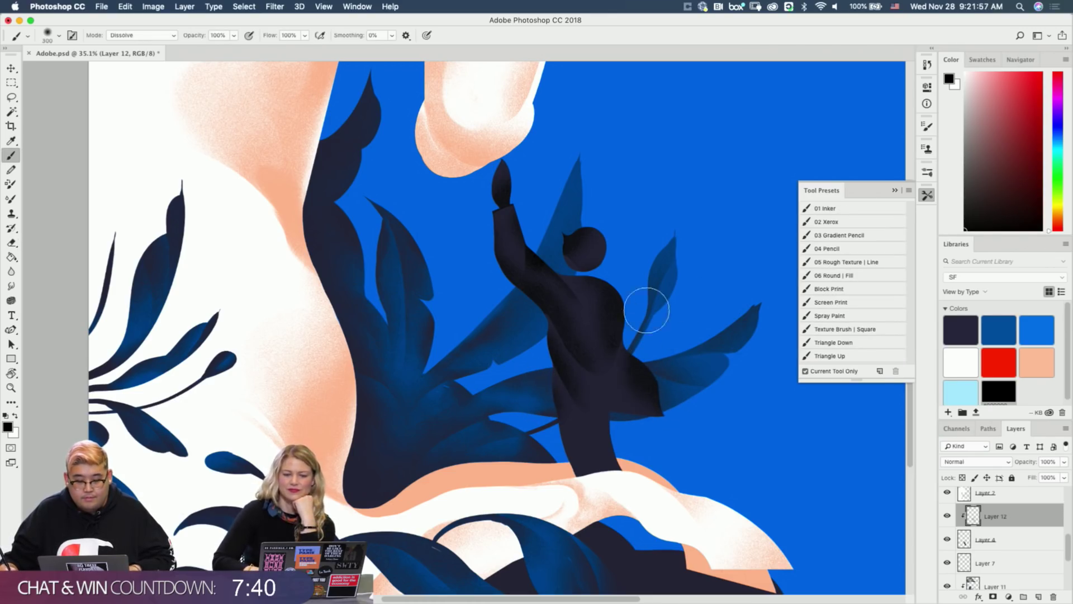
{"action": "key", "text": "bracketright"}
{"action": "key", "text": "bracketright"}
{"action": "key", "text": "bracketright"}
{"action": "key", "text": "bracketright"}
{"action": "key", "text": "bracketright"}
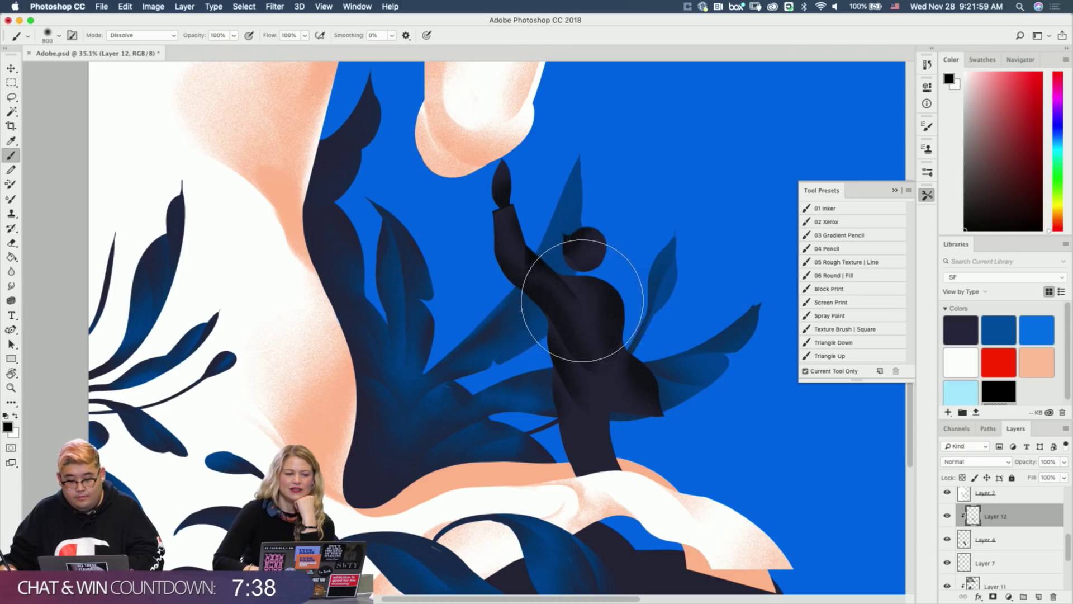
Erase the shading from the lower coat so the torso shading ends in a crisp curved edge at the waist.
{"action": "key", "text": "e"}
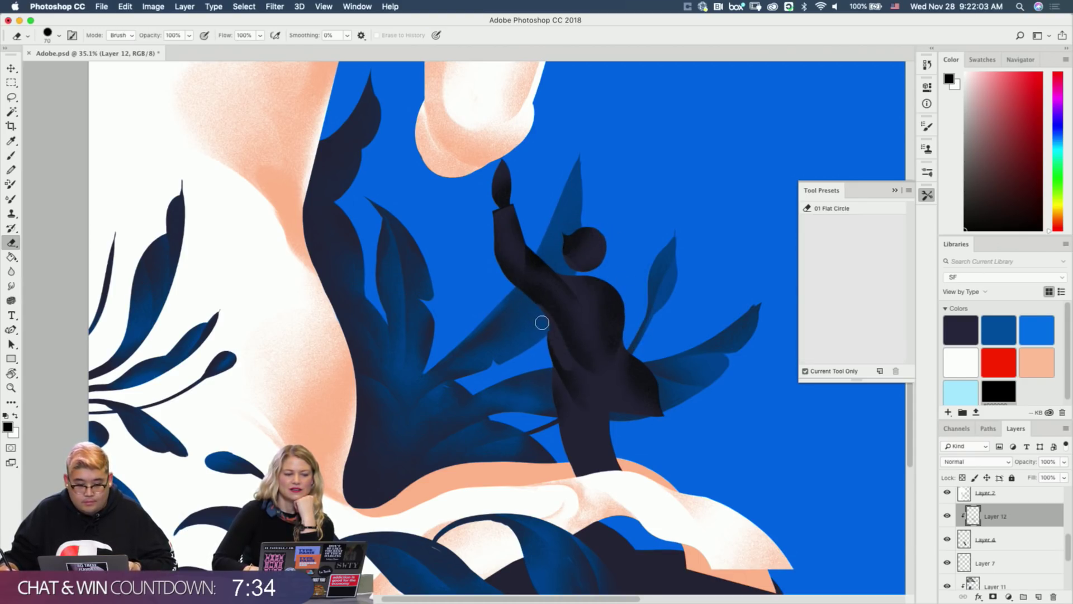
{"action": "mouse_move", "coordinate": [563, 340]}
{"action": "left_mouse_down"}
{"action": "mouse_move", "coordinate": [536, 315]}
{"action": "mouse_move", "coordinate": [581, 359]}
{"action": "mouse_move", "coordinate": [595, 353]}
{"action": "mouse_move", "coordinate": [540, 330]}
{"action": "mouse_move", "coordinate": [623, 360]}
{"action": "mouse_move", "coordinate": [549, 350]}
{"action": "left_mouse_up"}
{"action": "left_click_drag", "start_coordinate": [643, 357], "coordinate": [573, 403]}
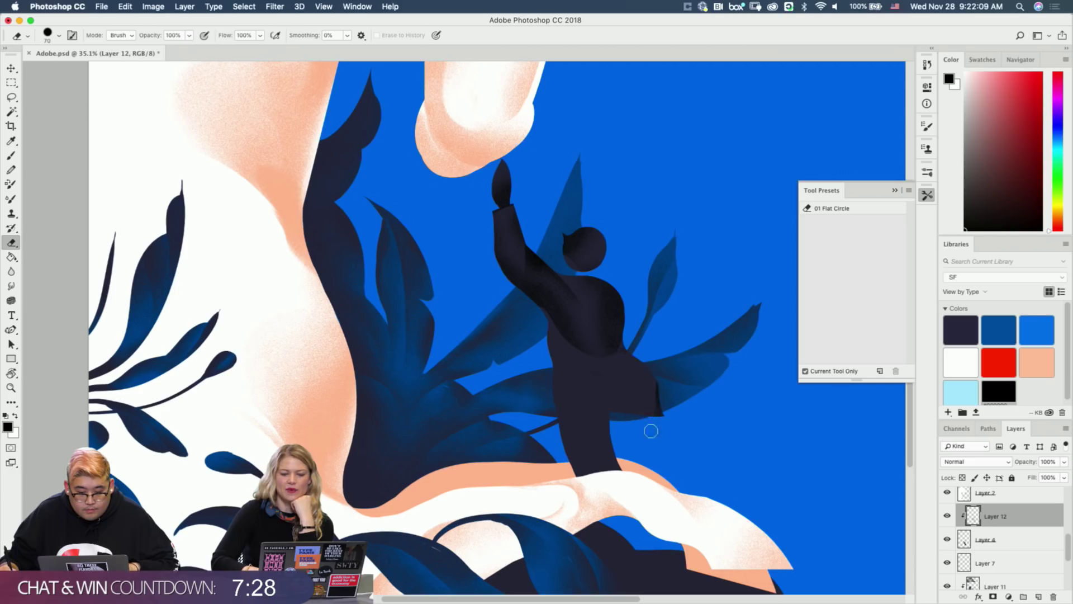
Add a layer mask to Layer 12 and fade the torso shading with black, reducing the brush to size 250.
{"action": "key", "text": "b"}
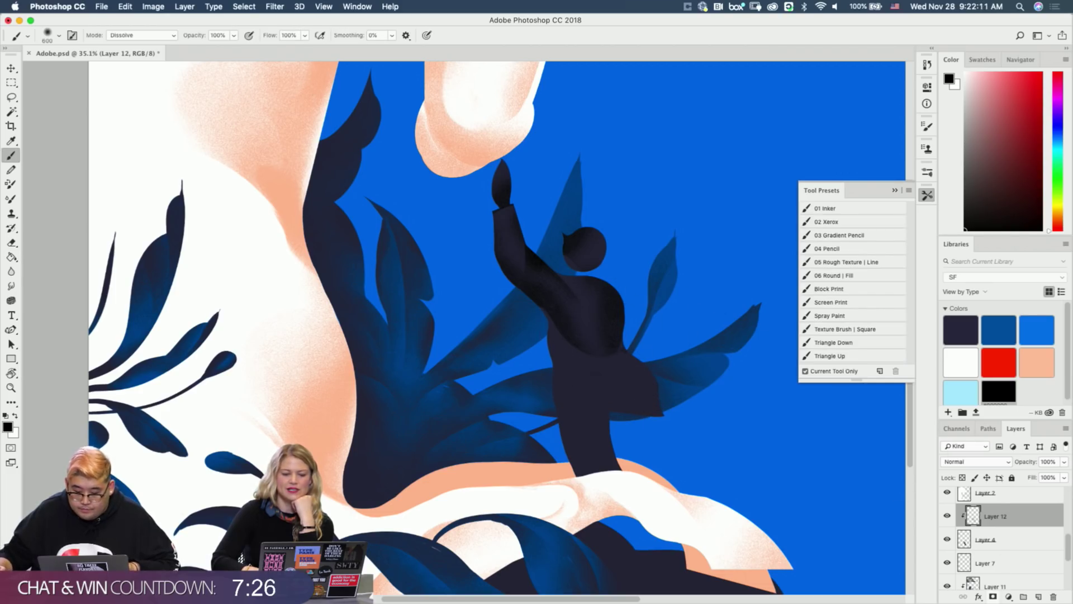
{"action": "left_click", "coordinate": [994, 597]}
{"action": "key", "text": "x"}
{"action": "key", "text": "bracketleft"}
{"action": "key", "text": "bracketleft"}
{"action": "key", "text": "bracketleft"}
{"action": "key", "text": "bracketleft"}
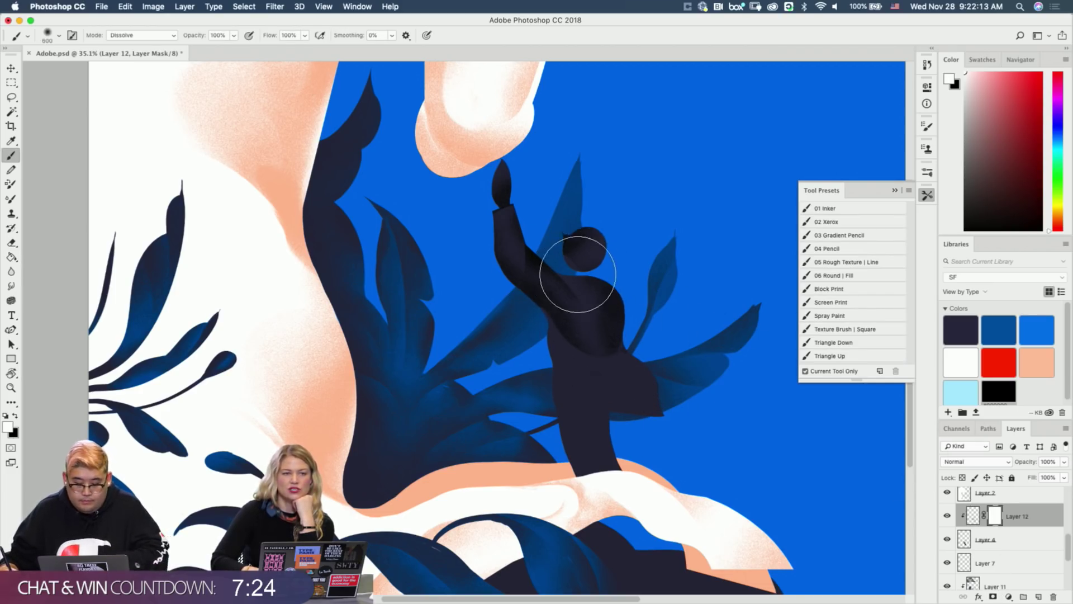
{"action": "key", "text": "x"}
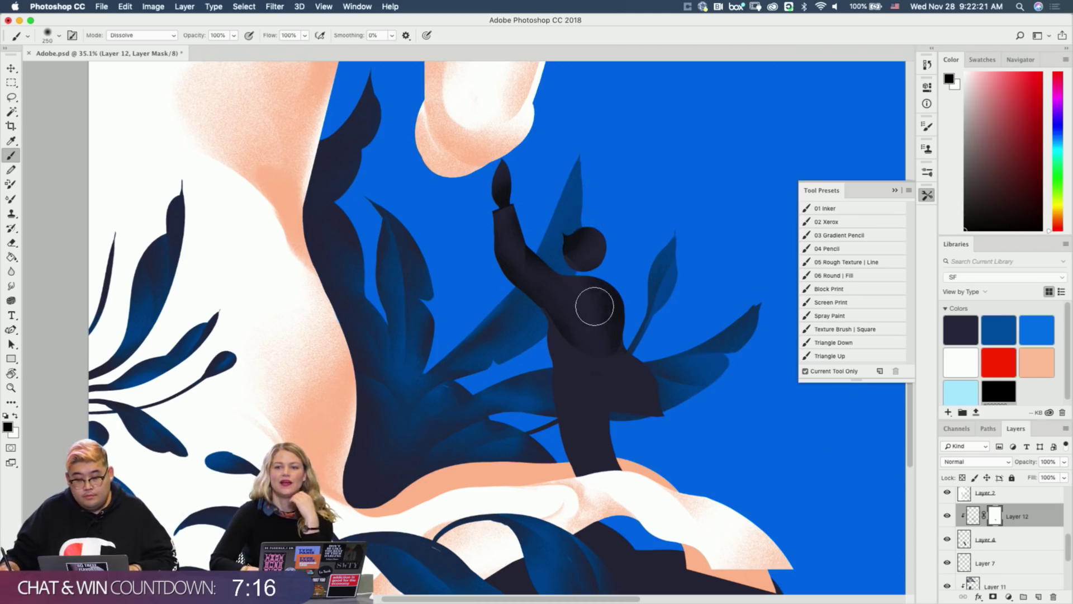
Remove the layer mask from Layer 12 and shade the coat's tail in black with the gradient brush at size 500, erasing excess.
{"action": "right_click", "coordinate": [998, 520]}
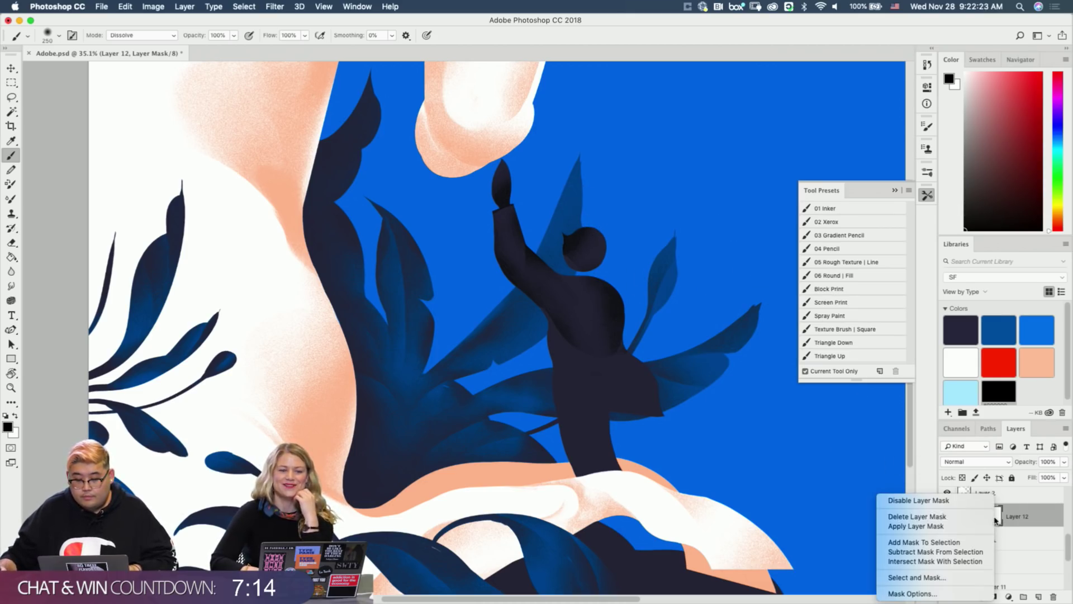
{"action": "left_click", "coordinate": [962, 516]}
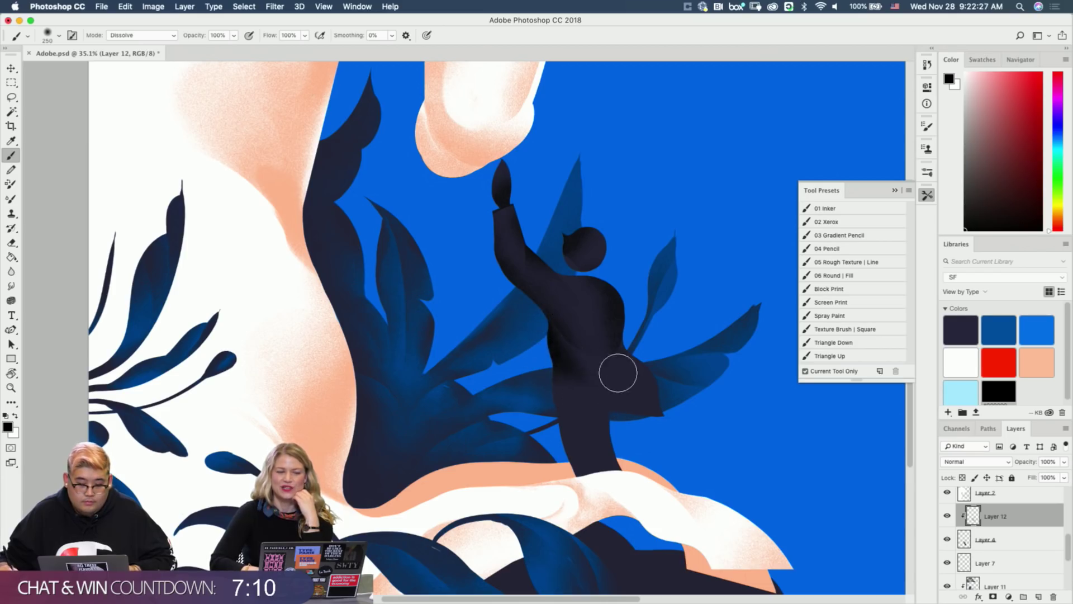
{"action": "key", "text": "e"}
{"action": "key", "text": "super+z"}
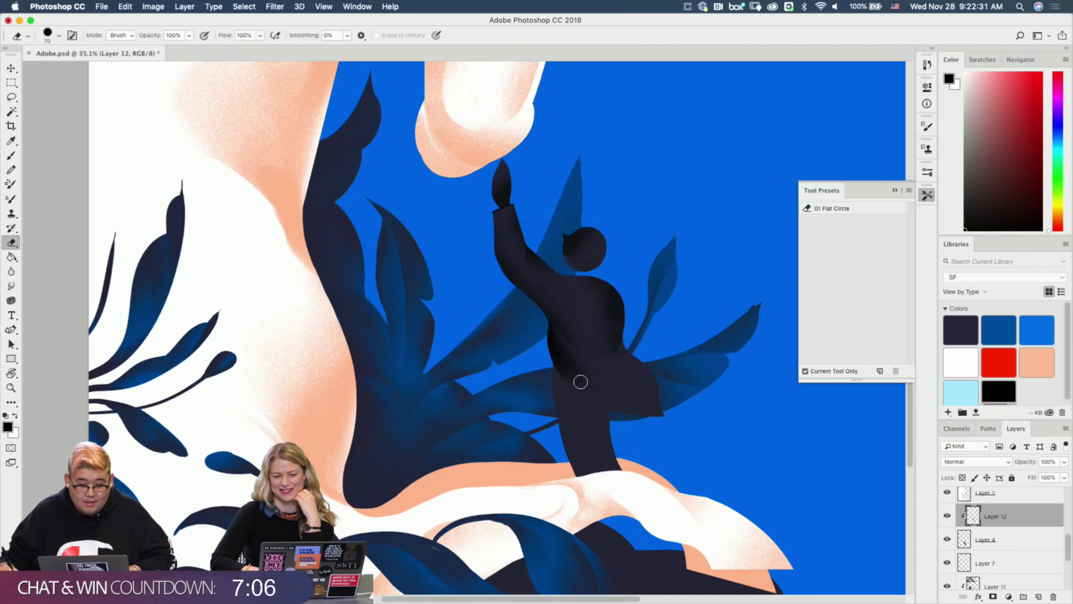
{"action": "key", "text": "b"}
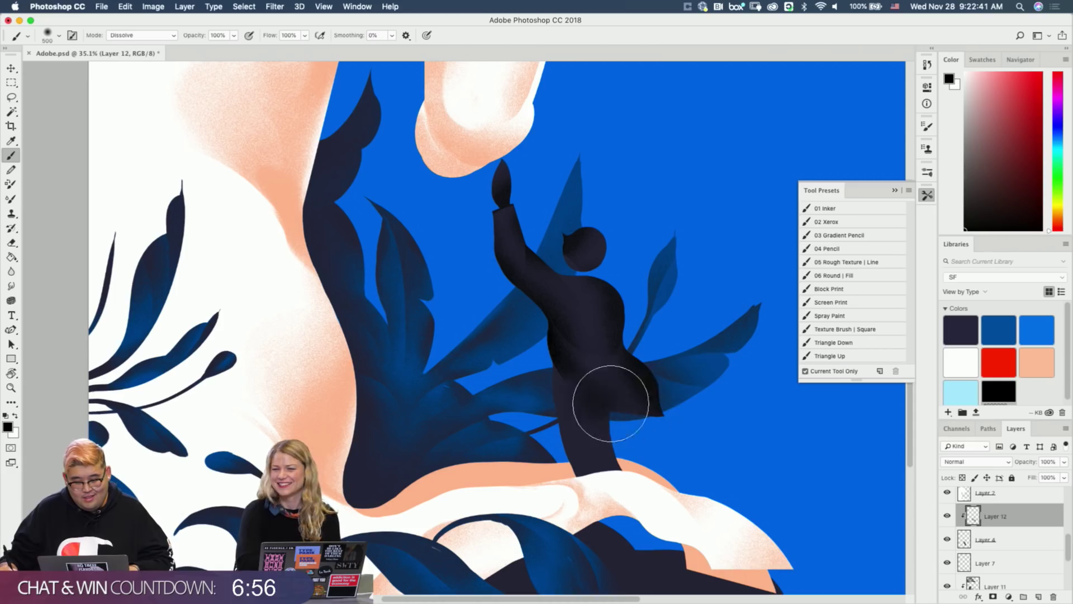
{"action": "key", "text": "e"}
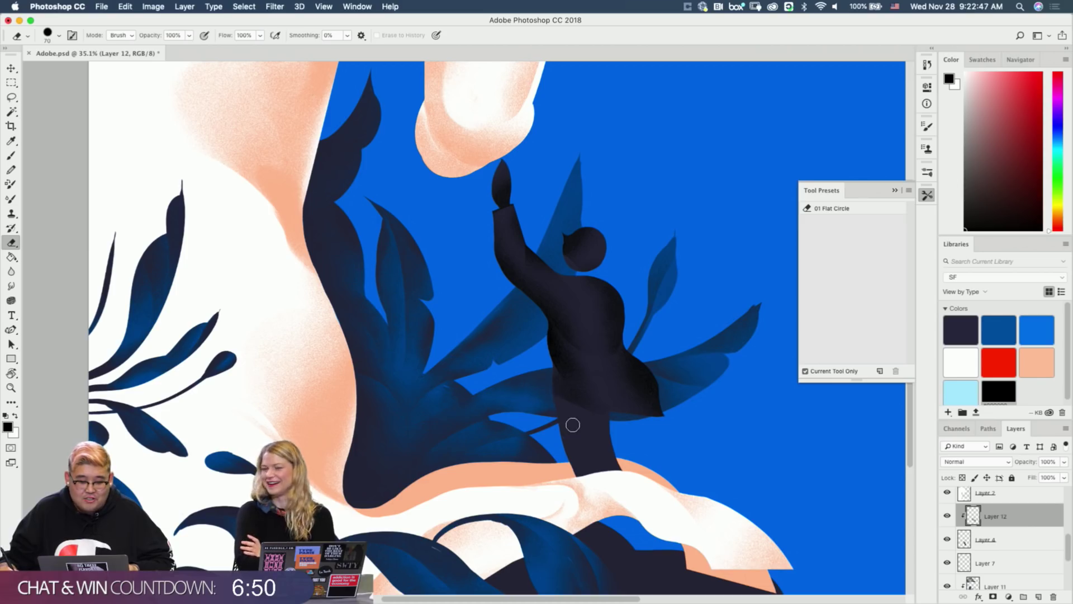
Shade the figure's legs in black with the gradient brush, building the darkness up from the feet.
{"action": "key", "text": "b"}
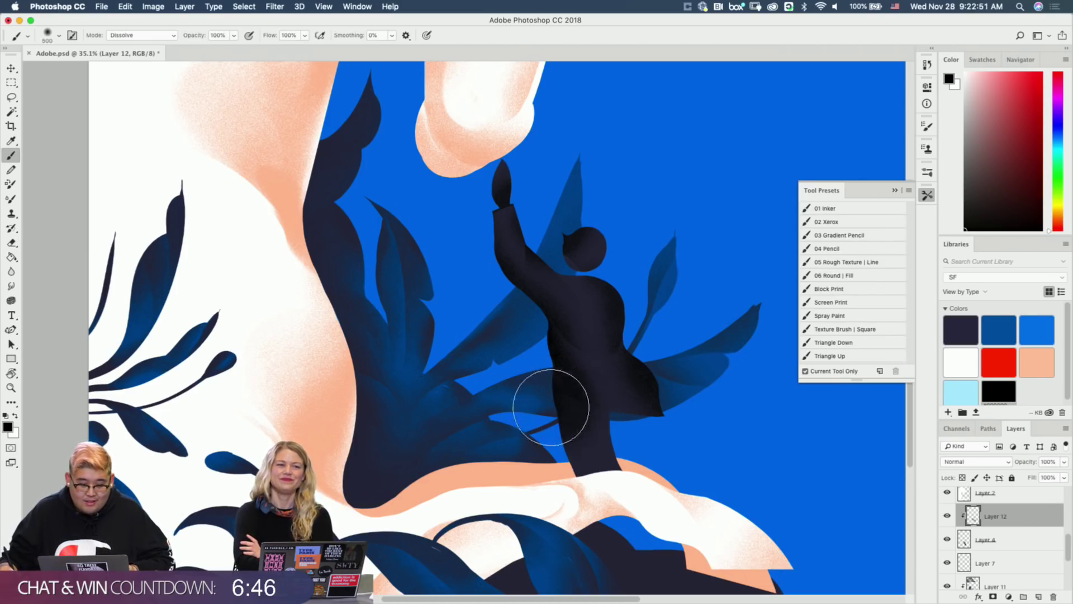
{"action": "left_click_drag", "start_coordinate": [552, 408], "coordinate": [575, 429]}
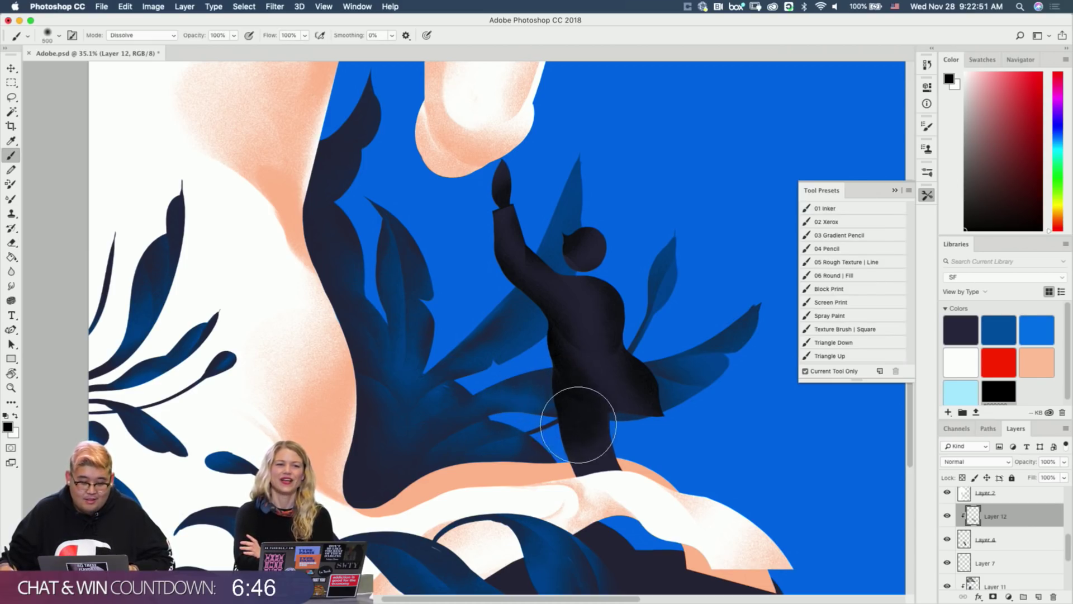
{"action": "key", "text": "super+z"}
{"action": "mouse_move", "coordinate": [594, 482]}
{"action": "left_mouse_down"}
{"action": "mouse_move", "coordinate": [540, 457]}
{"action": "mouse_move", "coordinate": [588, 486]}
{"action": "mouse_move", "coordinate": [629, 480]}
{"action": "mouse_move", "coordinate": [572, 476]}
{"action": "mouse_move", "coordinate": [616, 450]}
{"action": "left_mouse_up"}
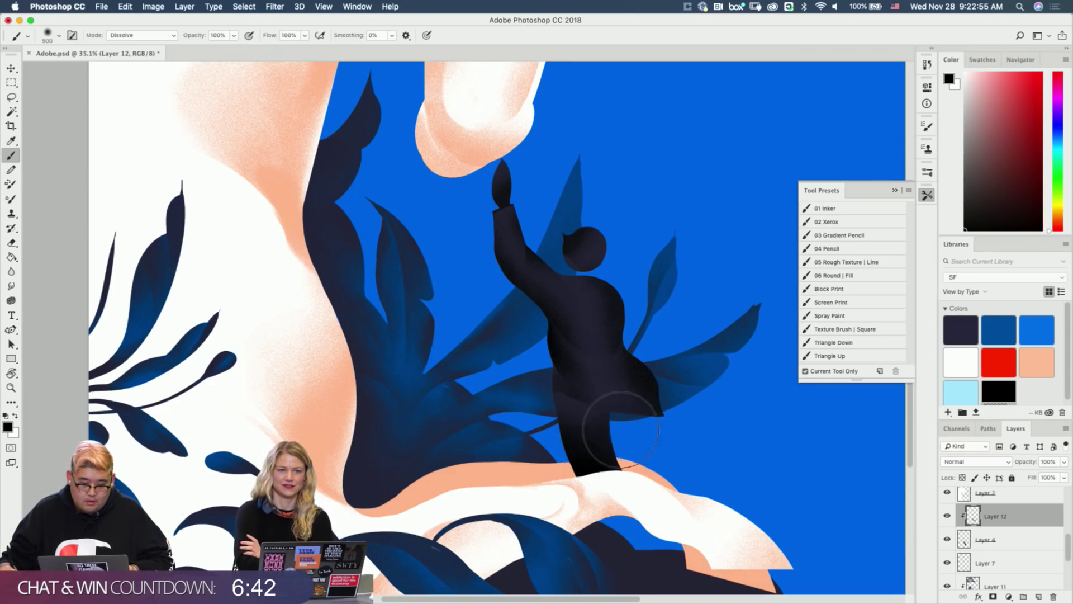
Deepen the black shading across the coat's tail, lower torso and legs, enlarging the gradient brush to size 600.
{"action": "key", "text": "bracketleft"}
{"action": "key", "text": "bracketleft"}
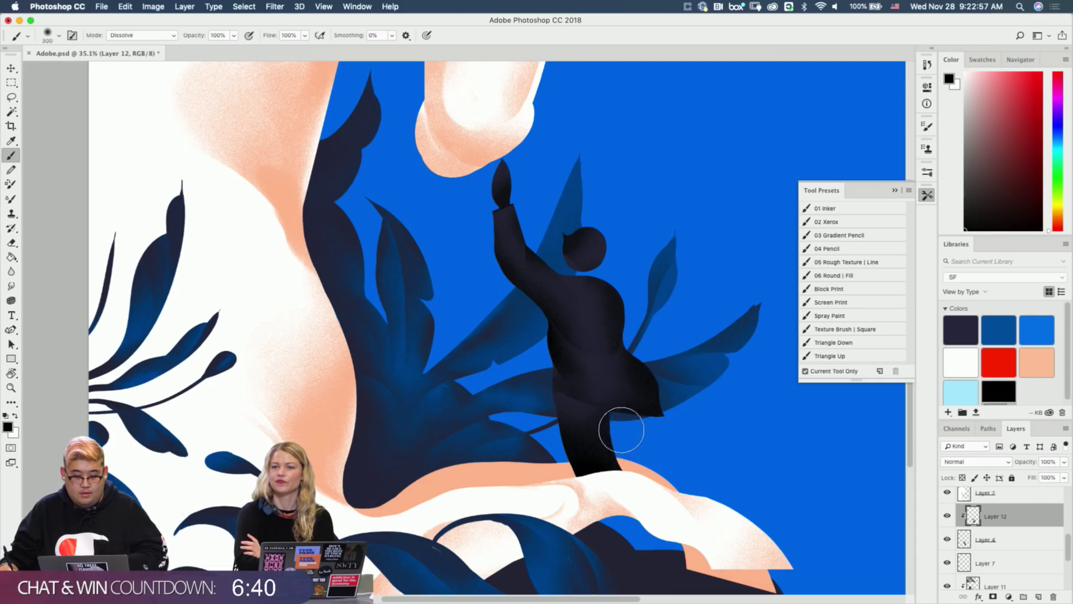
{"action": "key", "text": "bracketright"}
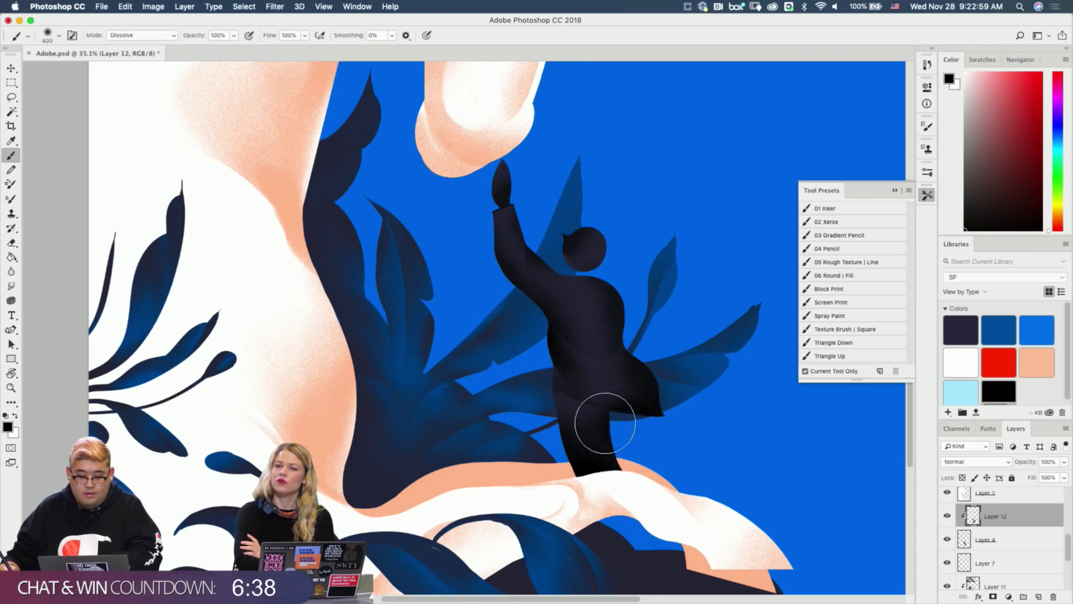
{"action": "key", "text": "z"}
{"action": "left_click_drag", "start_coordinate": [666, 447], "coordinate": [659, 443]}
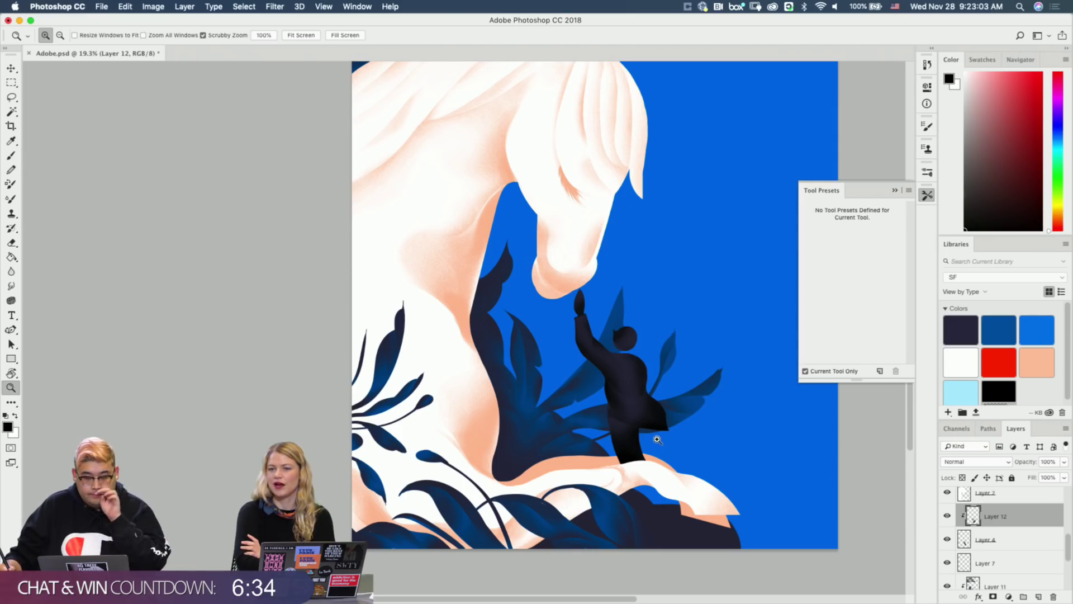
{"action": "key", "text": "b"}
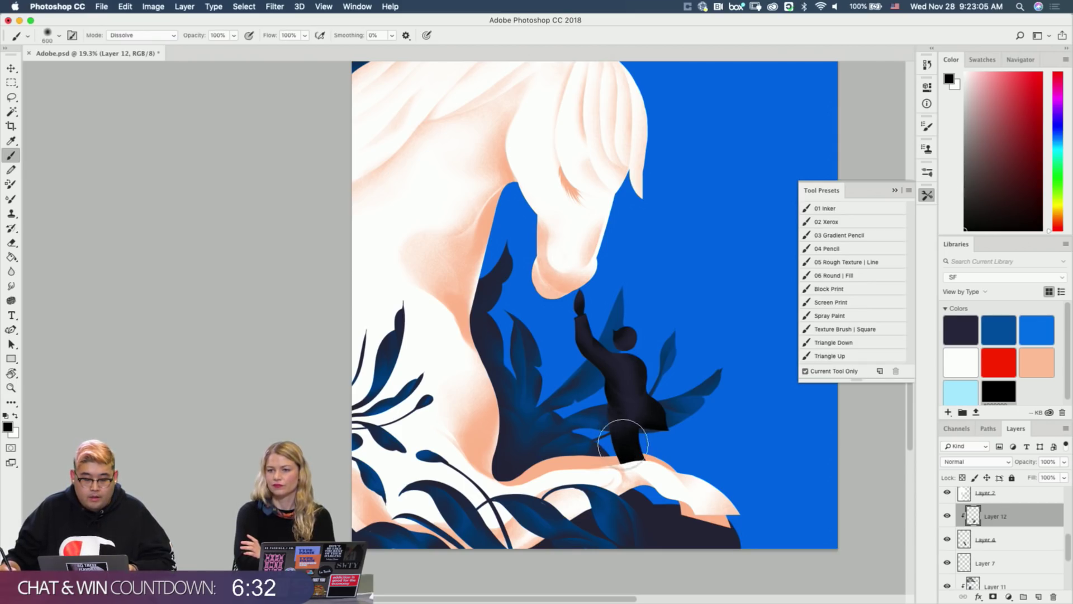
{"action": "key", "text": "z"}
{"action": "left_click_drag", "start_coordinate": [636, 464], "coordinate": [652, 461]}
{"action": "key", "text": "b"}
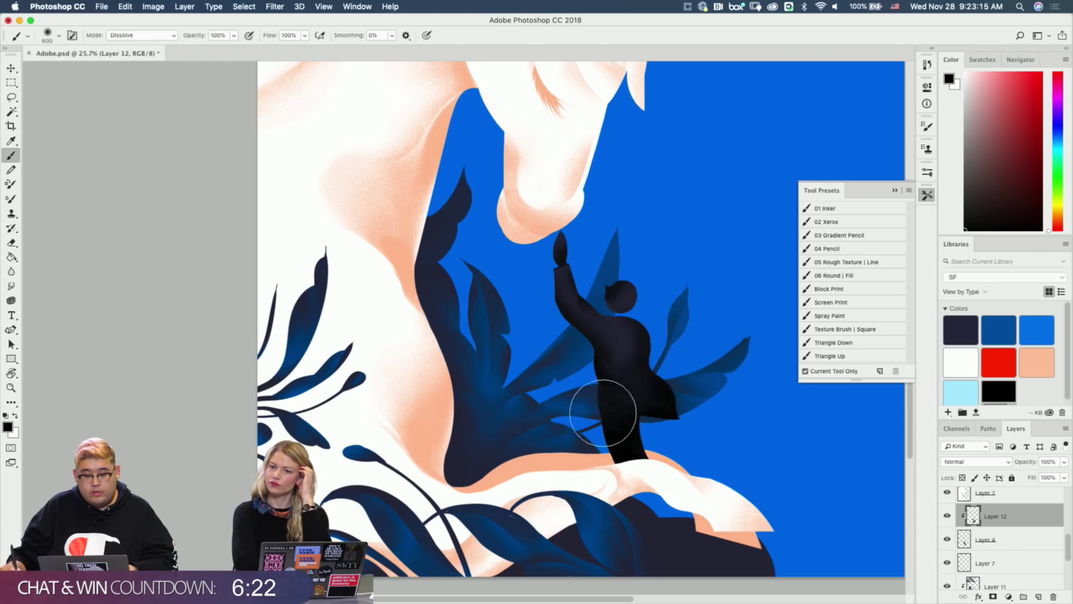
{"action": "key", "text": "z"}
{"action": "left_click_drag", "start_coordinate": [652, 380], "coordinate": [682, 378]}
{"action": "key", "text": "b"}
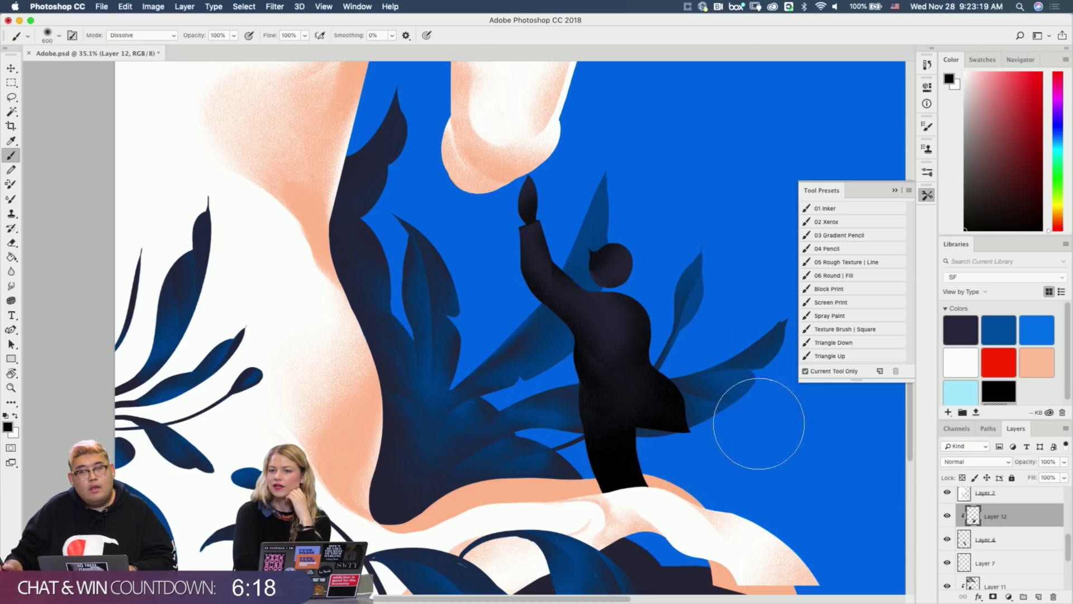
Add a new layer mask to Layer 12 and choose the 04 Pencil brush preset at size 150.
{"action": "key", "text": "e"}
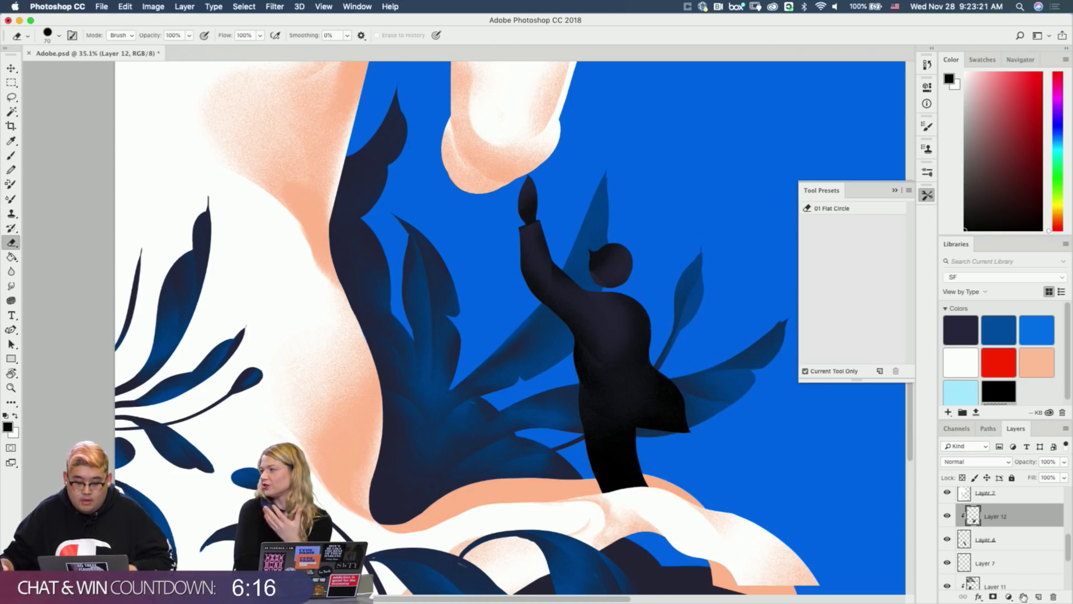
{"action": "left_click", "coordinate": [993, 597]}
{"action": "key", "text": "b"}
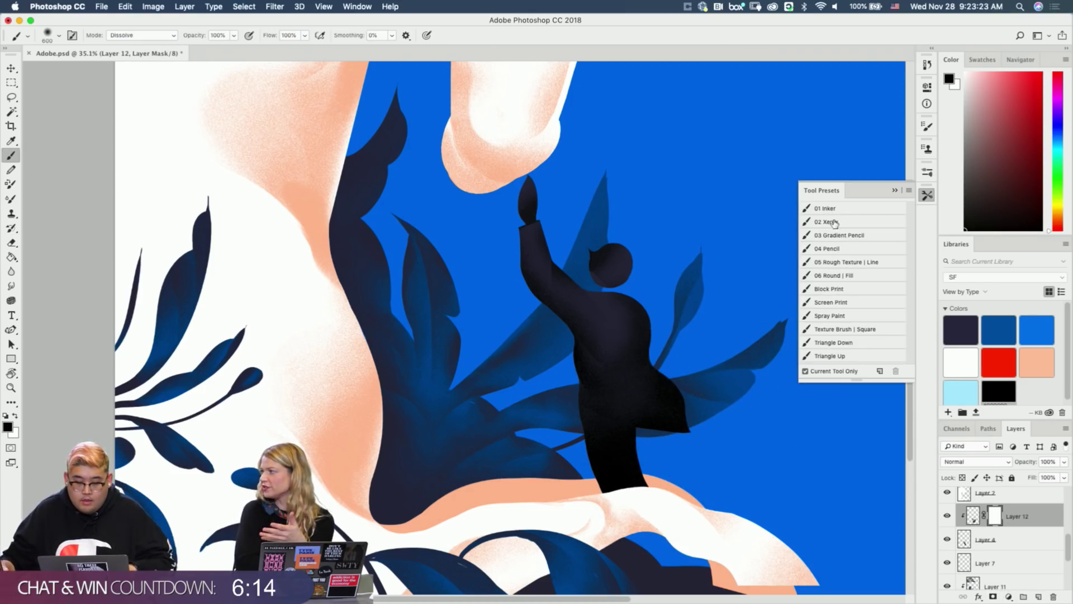
{"action": "left_click", "coordinate": [851, 253]}
{"action": "key", "text": "bracketright"}
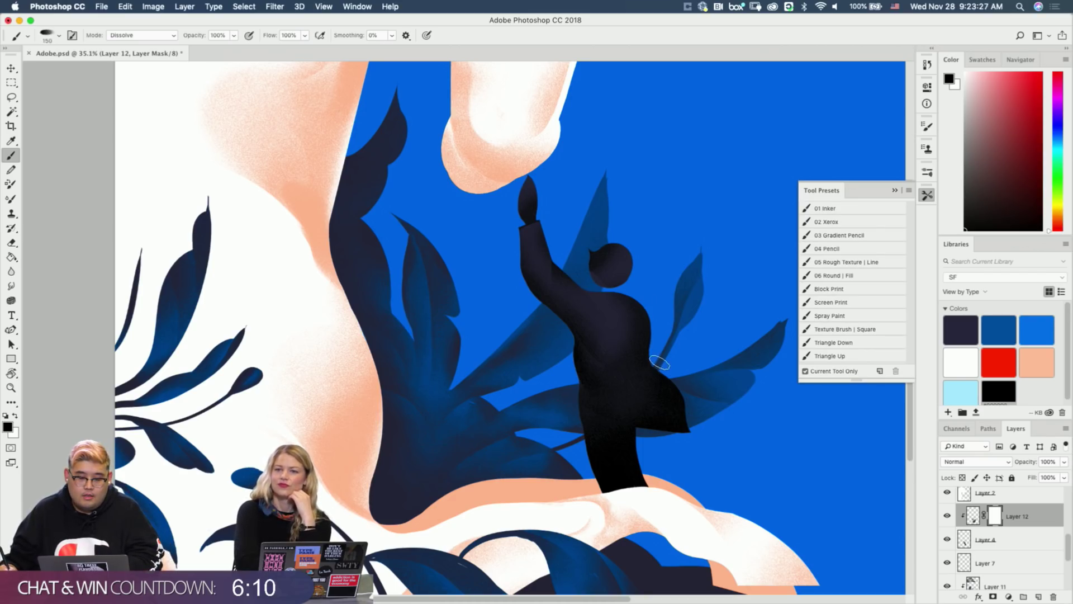
Try masking the shading off the coat's tail with pencil strokes, enlarging the brush to size 250.
{"action": "left_click_drag", "start_coordinate": [660, 372], "coordinate": [652, 427]}
{"action": "key", "text": "super+z"}
{"action": "mouse_move", "coordinate": [658, 369]}
{"action": "left_mouse_down"}
{"action": "mouse_move", "coordinate": [650, 419]}
{"action": "mouse_move", "coordinate": [659, 414]}
{"action": "left_mouse_up"}
{"action": "key", "text": "super+z"}
{"action": "mouse_move", "coordinate": [667, 355]}
{"action": "left_mouse_down"}
{"action": "mouse_move", "coordinate": [679, 425]}
{"action": "mouse_move", "coordinate": [667, 360]}
{"action": "mouse_move", "coordinate": [655, 427]}
{"action": "mouse_move", "coordinate": [673, 354]}
{"action": "mouse_move", "coordinate": [679, 391]}
{"action": "left_mouse_up"}
{"action": "key", "text": "super+z"}
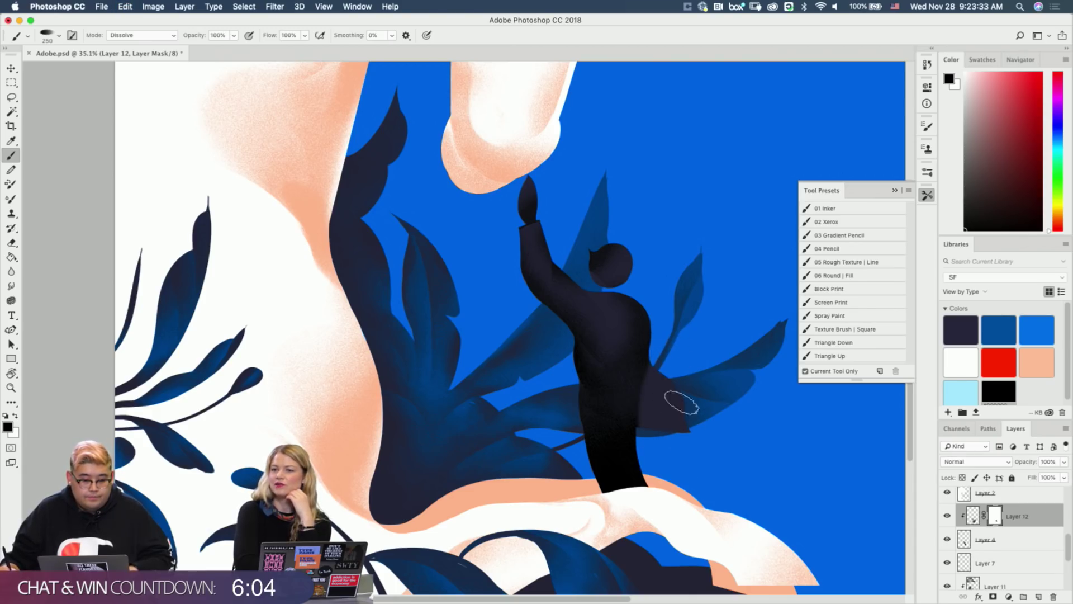
{"action": "key", "text": "super+z"}
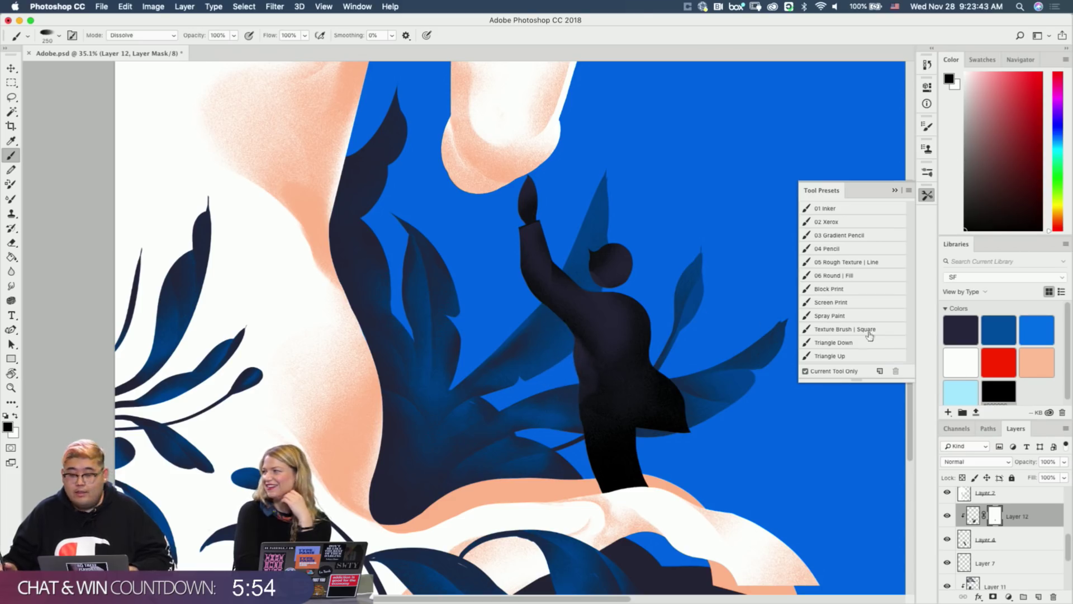
Switch to the 03 Gradient Pencil preset at size 500, with black as the painting colour for Layer 12's mask.
{"action": "left_click", "coordinate": [869, 237]}
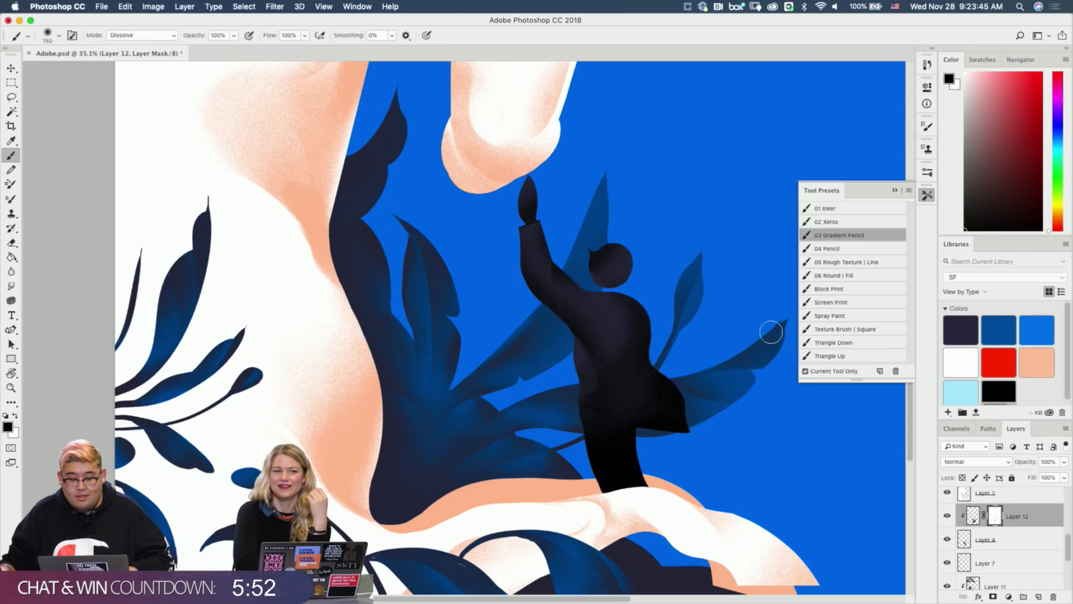
{"action": "key", "text": "bracketright"}
{"action": "key", "text": "bracketright"}
{"action": "key", "text": "bracketright"}
{"action": "key", "text": "bracketright"}
{"action": "key", "text": "bracketright"}
{"action": "key", "text": "bracketright"}
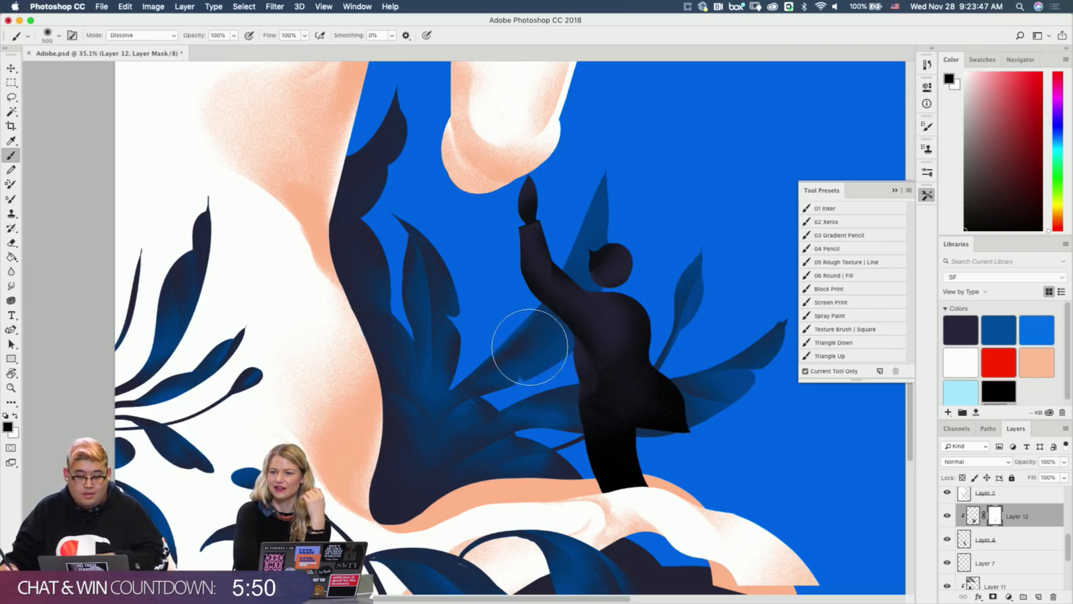
{"action": "key", "text": "x"}
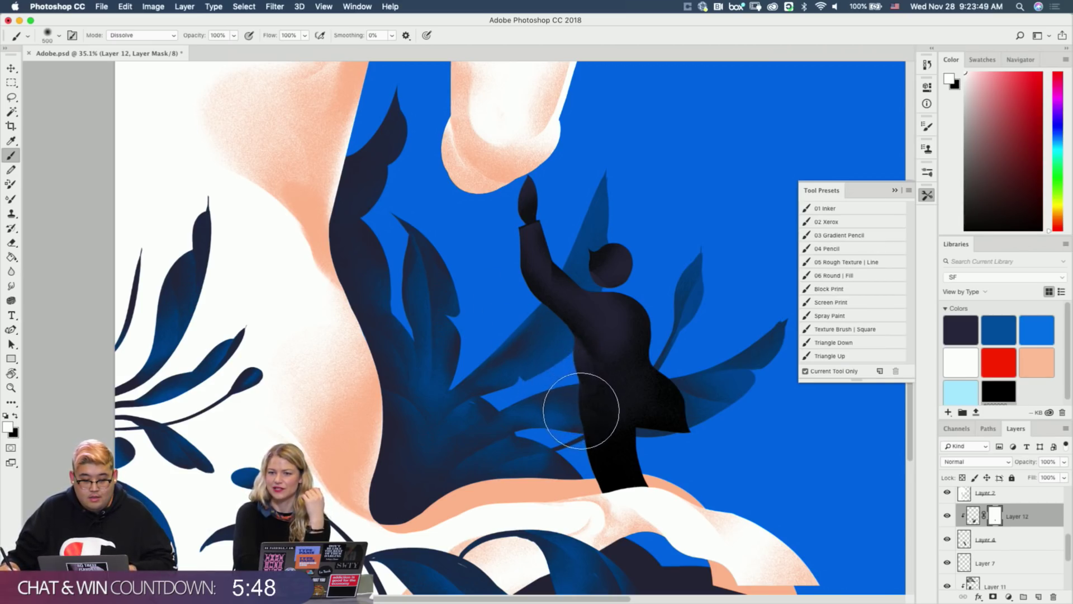
{"action": "key", "text": "x"}
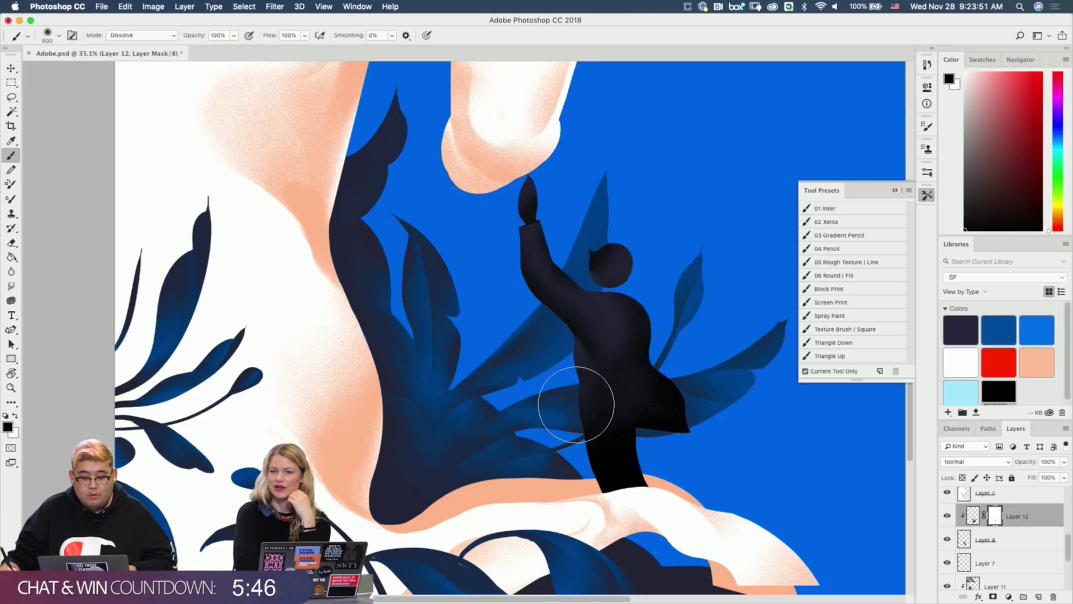
Apply the layer mask on Layer 12 to its painted pixels.
{"action": "key", "text": "x"}
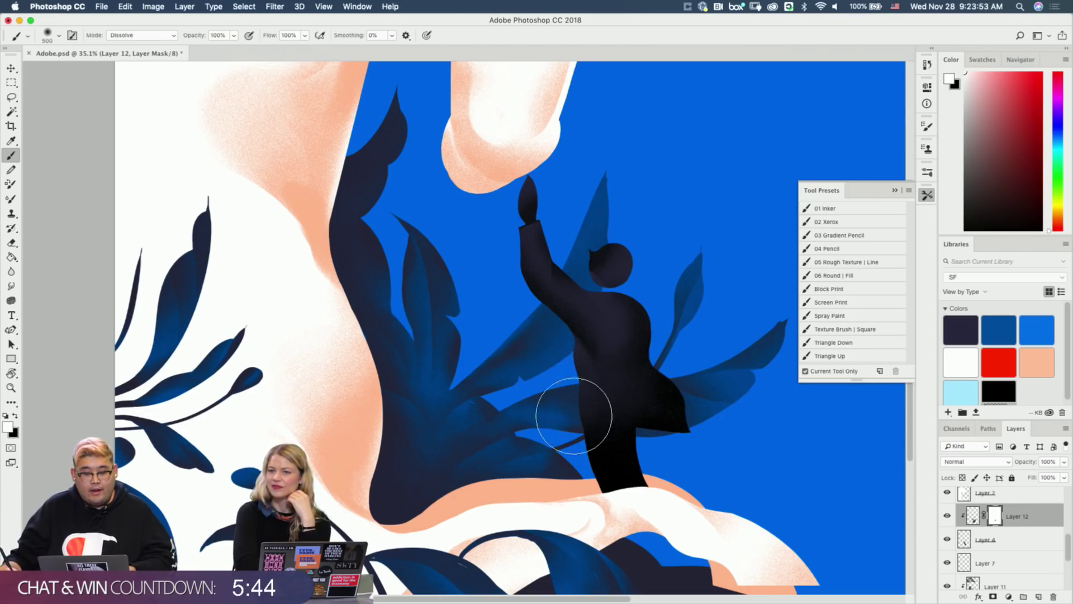
{"action": "key", "text": "z"}
{"action": "left_click_drag", "start_coordinate": [600, 423], "coordinate": [584, 441]}
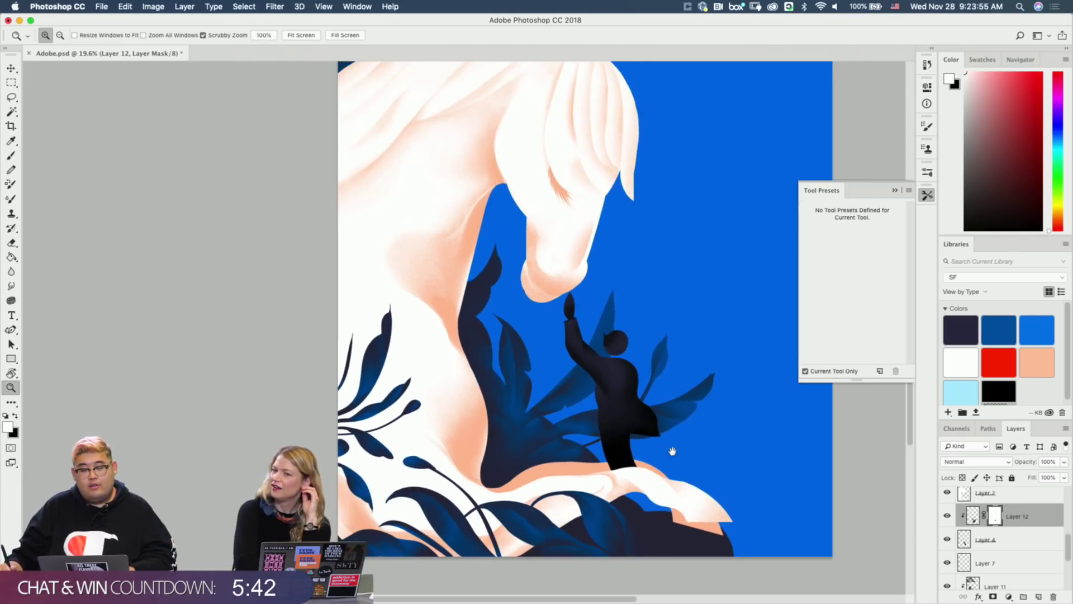
{"action": "right_click", "coordinate": [995, 510]}
{"action": "left_click", "coordinate": [975, 524]}
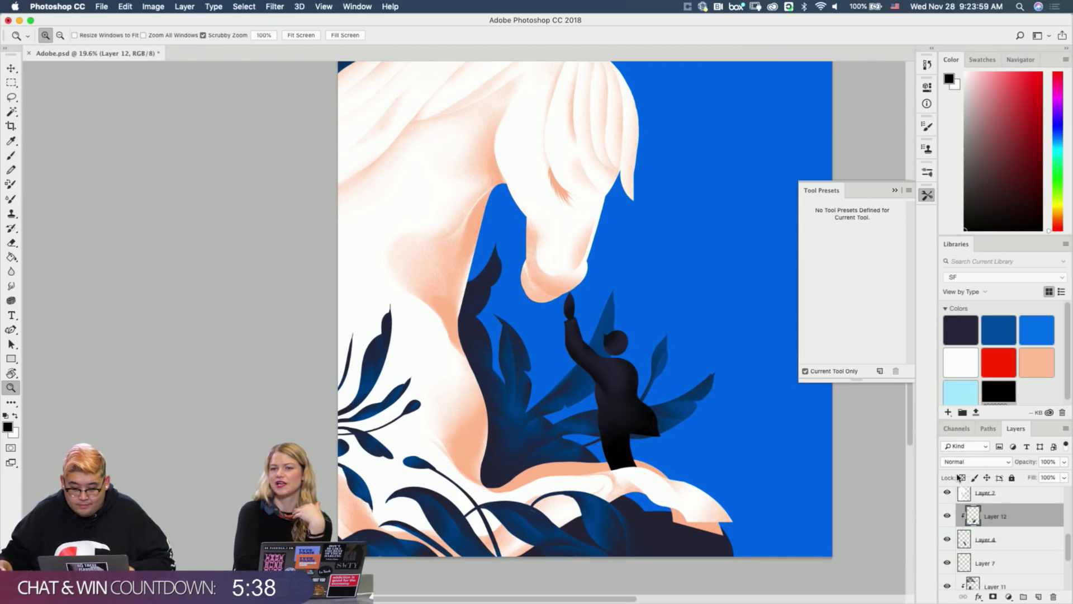
Try brushing blue tones sampled from the background onto the figure on Layer 12 with transparent pixels locked.
{"action": "key", "text": "b"}
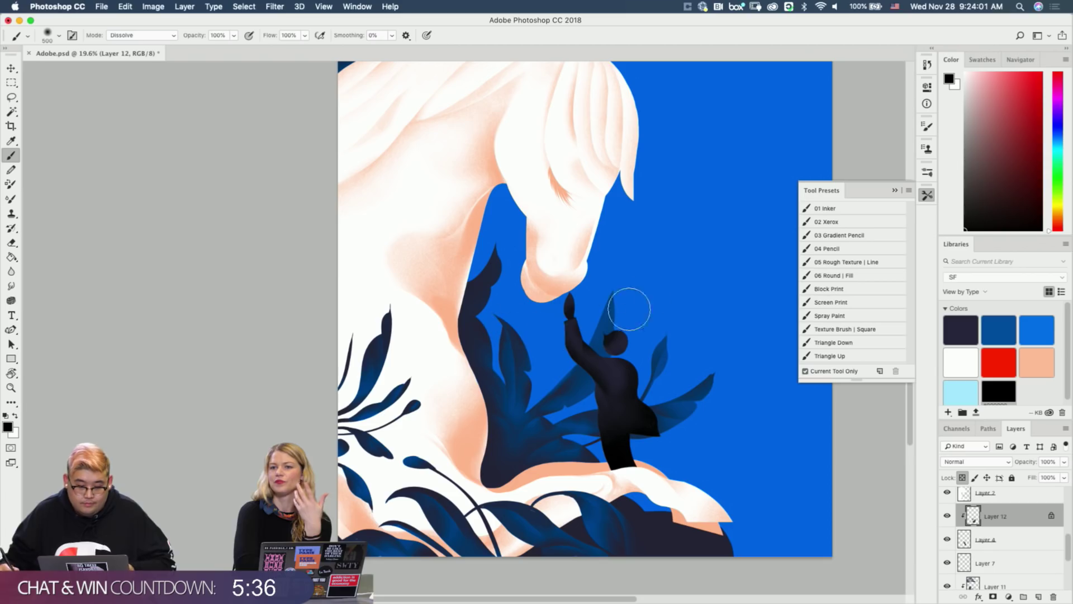
{"action": "left_click", "coordinate": [659, 282], "text": "alt"}
{"action": "mouse_move", "coordinate": [568, 314]}
{"action": "left_mouse_down"}
{"action": "mouse_move", "coordinate": [603, 338]}
{"action": "mouse_move", "coordinate": [620, 335]}
{"action": "mouse_move", "coordinate": [644, 420]}
{"action": "mouse_move", "coordinate": [622, 481]}
{"action": "left_mouse_up"}
{"action": "key", "text": "super+z"}
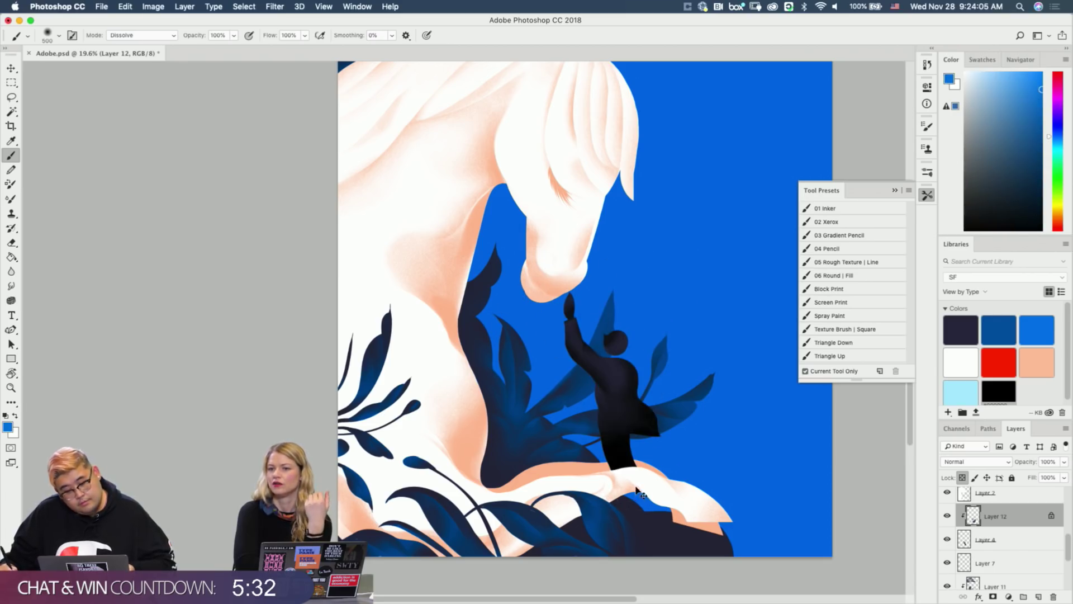
{"action": "mouse_move", "coordinate": [575, 335]}
{"action": "left_mouse_down"}
{"action": "mouse_move", "coordinate": [576, 381]}
{"action": "mouse_move", "coordinate": [603, 348]}
{"action": "mouse_move", "coordinate": [632, 339]}
{"action": "left_mouse_up"}
{"action": "key", "text": "super+z"}
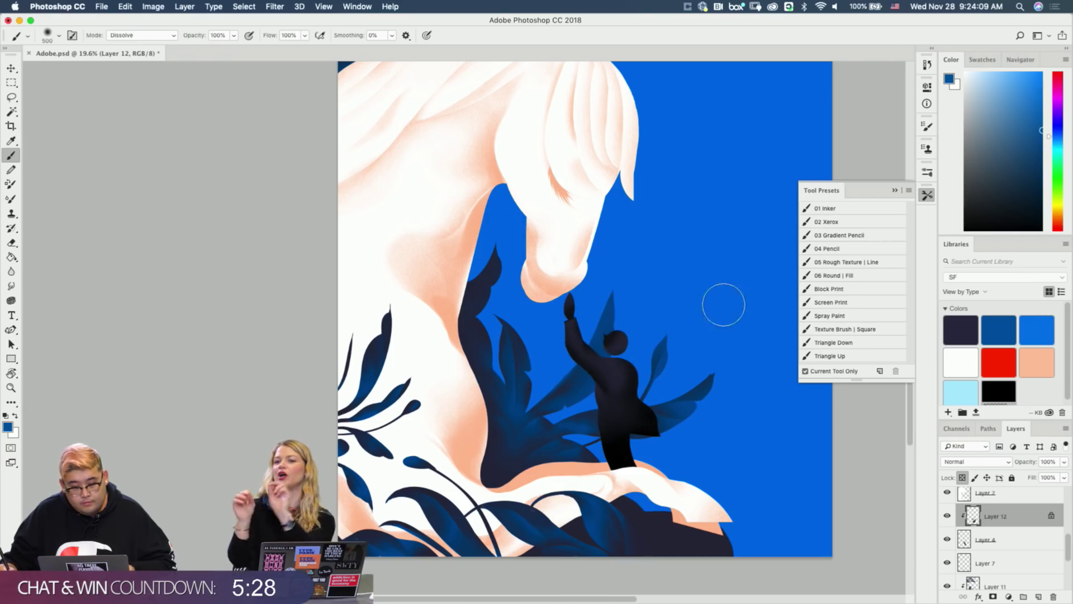
Examine the whole composition and the folders of the brush library.
{"action": "scroll", "coordinate": [669, 358], "scroll_direction": "up", "scroll_amount": 2}
{"action": "key", "text": "z"}
{"action": "left_click_drag", "start_coordinate": [673, 387], "coordinate": [641, 389]}
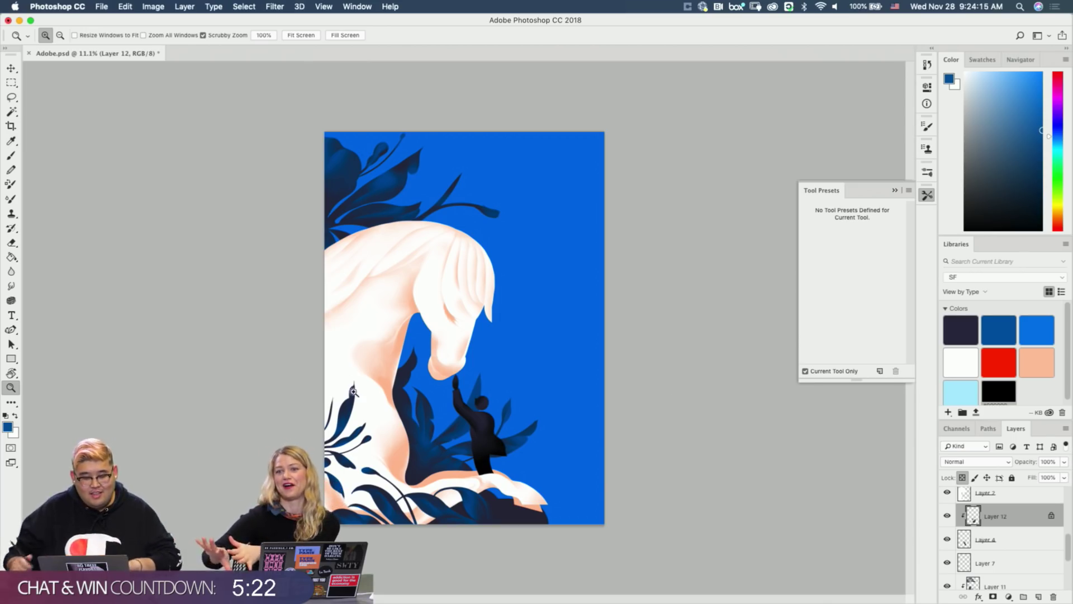
{"action": "left_click_drag", "start_coordinate": [426, 464], "coordinate": [526, 355]}
{"action": "key", "text": "b"}
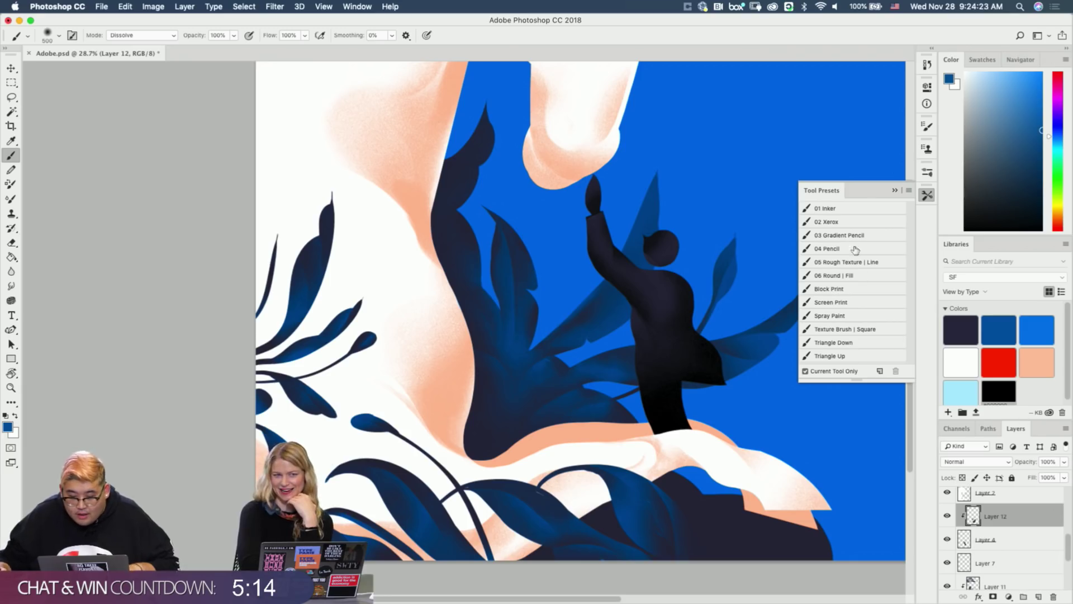
{"action": "left_click", "coordinate": [931, 174]}
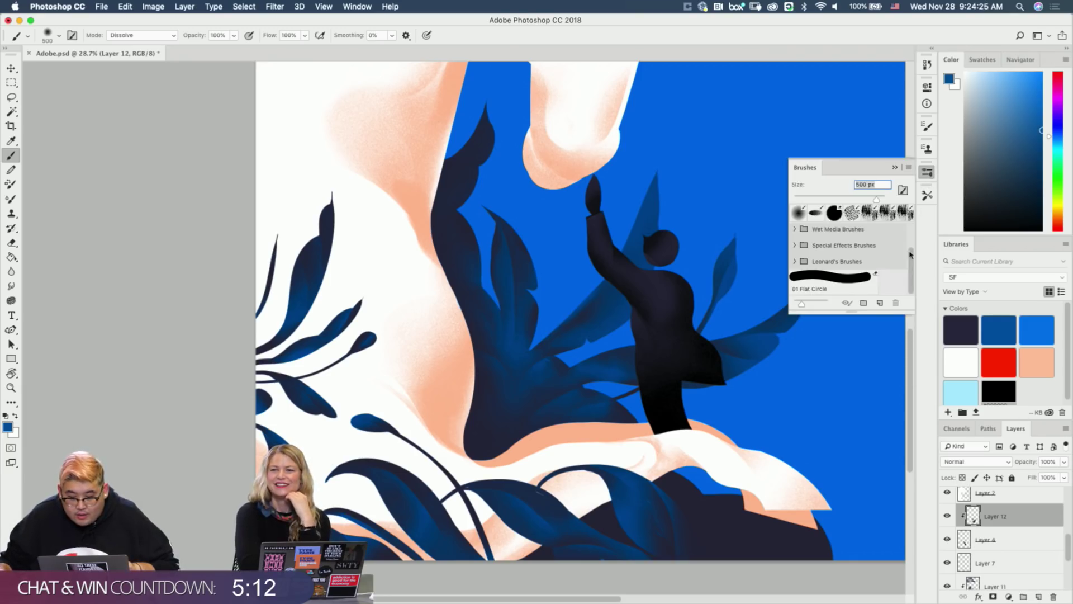
{"action": "mouse_move", "coordinate": [851, 312]}
{"action": "left_mouse_down"}
{"action": "mouse_move", "coordinate": [851, 473]}
{"action": "mouse_move", "coordinate": [851, 436]}
{"action": "left_mouse_up"}
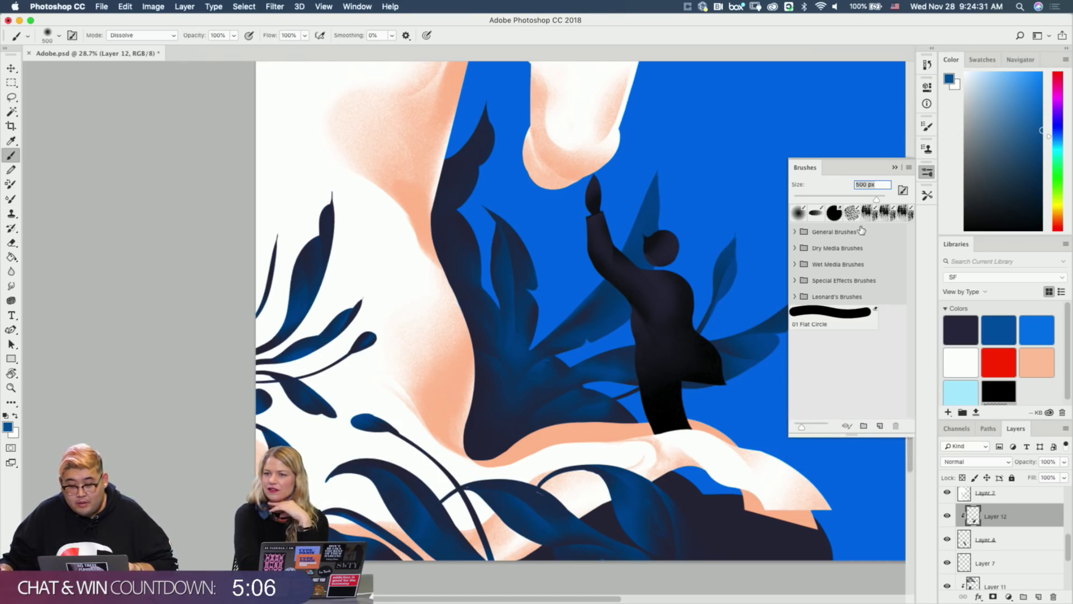
{"action": "left_click", "coordinate": [928, 180]}
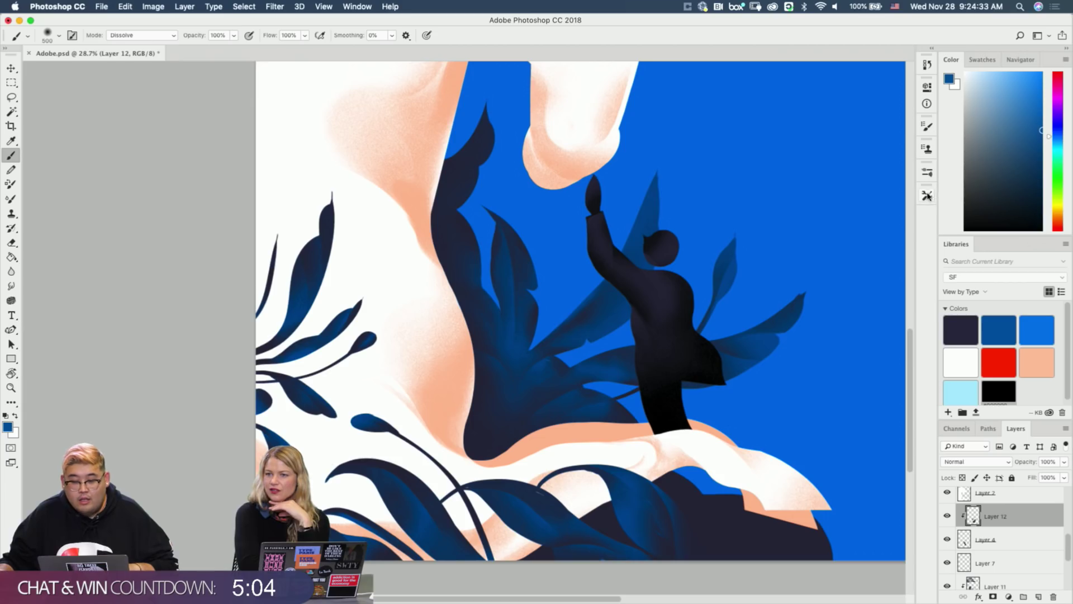
{"action": "left_click", "coordinate": [927, 196]}
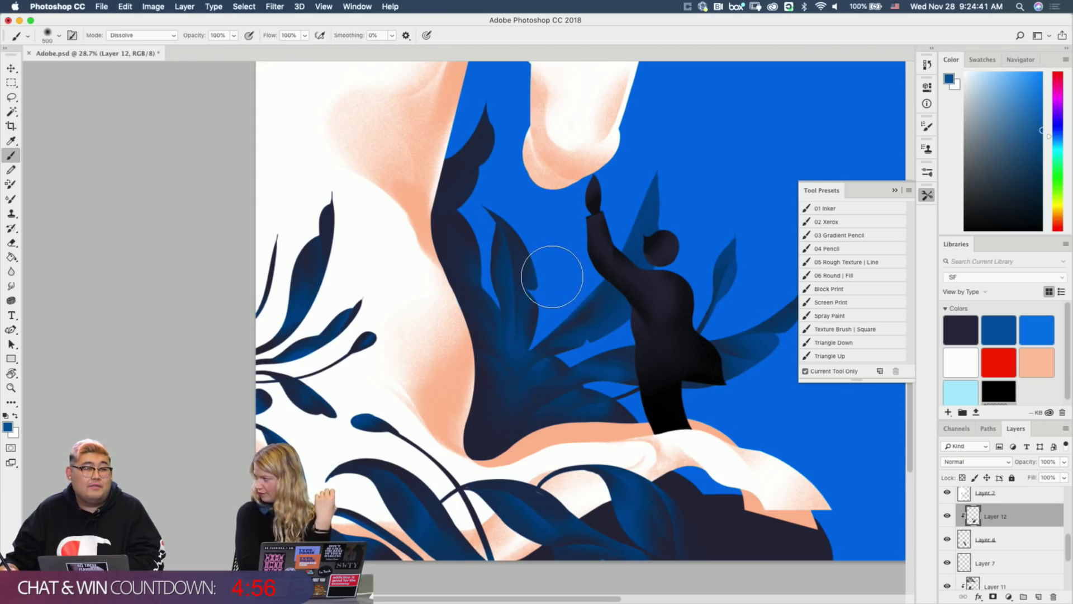
On Layer 11 with transparent pixels locked, shade the foliage beside the horse's leg and above its foreleg using an 800 px black brush.
{"action": "key", "text": "bracketright"}
{"action": "key", "text": "bracketright"}
{"action": "key", "text": "bracketright"}
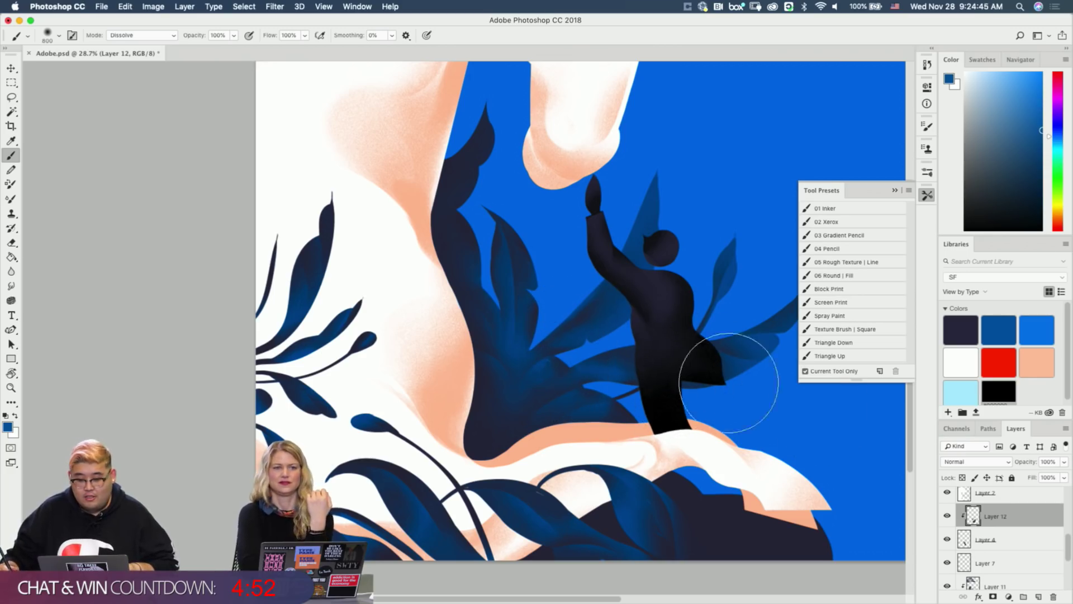
{"action": "left_click", "coordinate": [980, 547]}
{"action": "left_click", "coordinate": [948, 539]}
{"action": "left_click", "coordinate": [948, 539]}
{"action": "scroll", "coordinate": [979, 543], "scroll_direction": "down", "scroll_amount": 2}
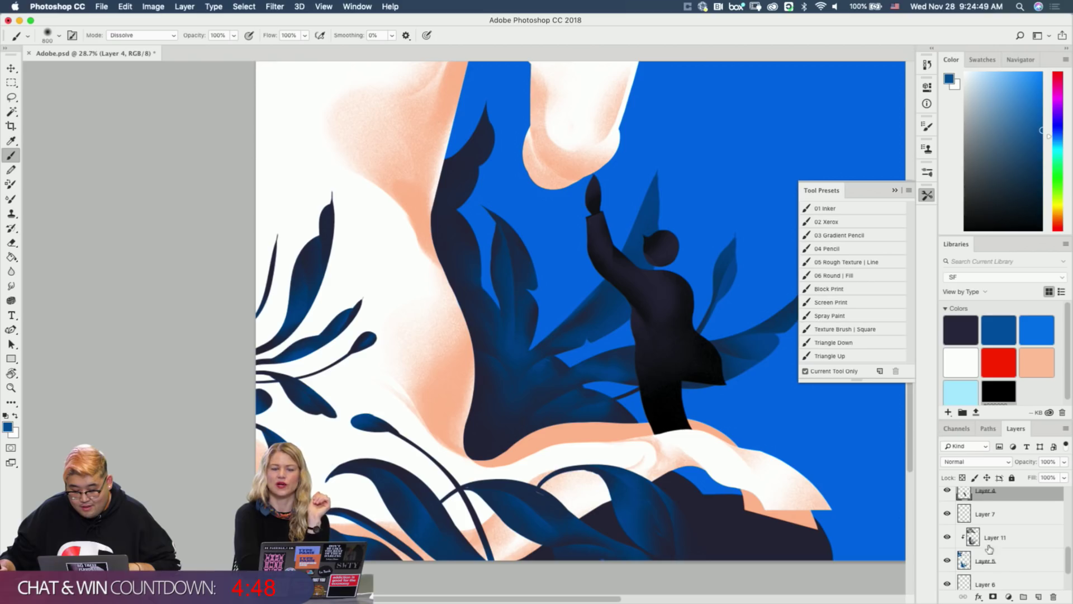
{"action": "left_click", "coordinate": [993, 545]}
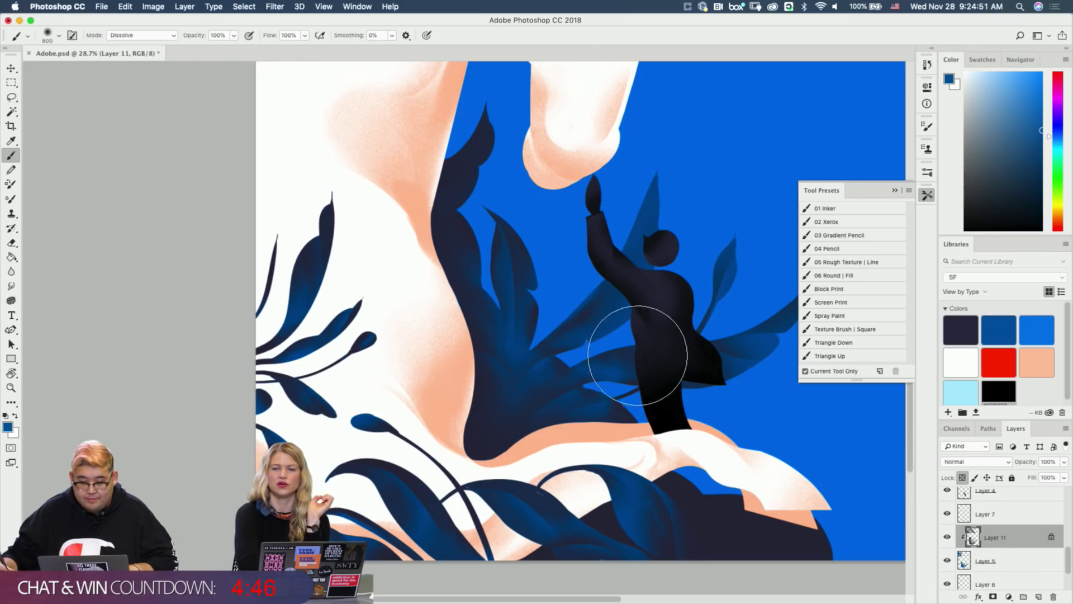
{"action": "left_click", "coordinate": [1011, 394]}
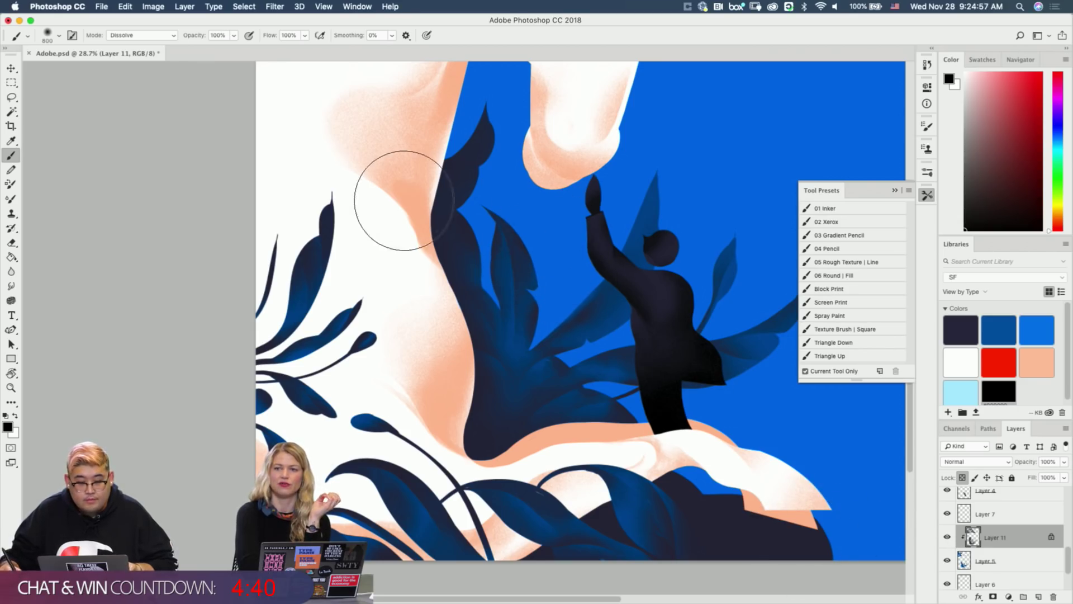
{"action": "mouse_move", "coordinate": [400, 214]}
{"action": "left_mouse_down"}
{"action": "mouse_move", "coordinate": [427, 343]}
{"action": "mouse_move", "coordinate": [403, 168]}
{"action": "mouse_move", "coordinate": [406, 186]}
{"action": "mouse_move", "coordinate": [452, 133]}
{"action": "mouse_move", "coordinate": [419, 162]}
{"action": "mouse_move", "coordinate": [431, 209]}
{"action": "left_mouse_up"}
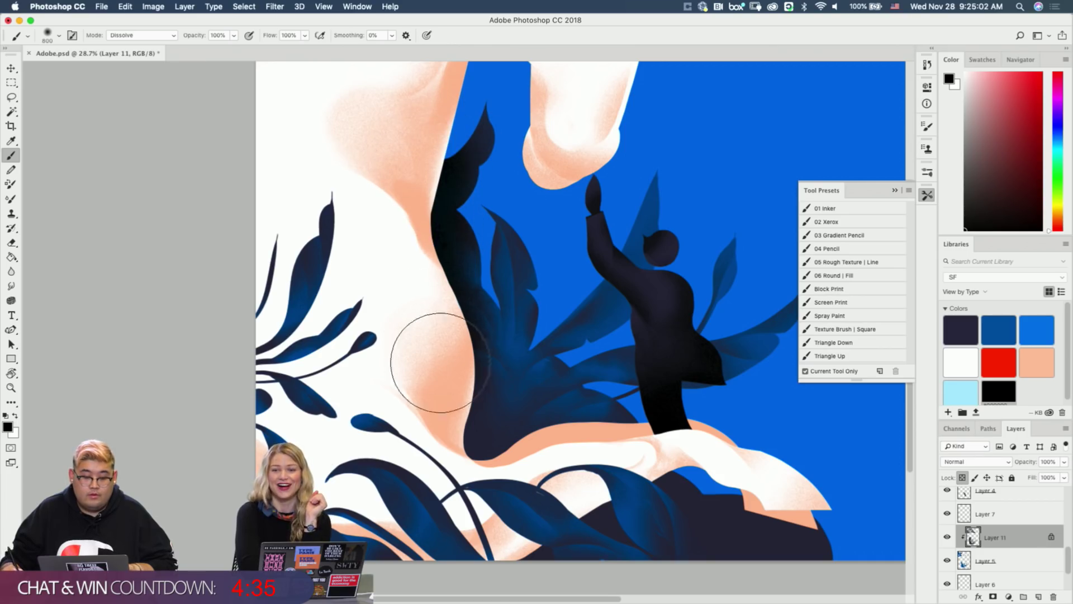
{"action": "mouse_move", "coordinate": [440, 362]}
{"action": "left_mouse_down"}
{"action": "mouse_move", "coordinate": [440, 432]}
{"action": "mouse_move", "coordinate": [467, 456]}
{"action": "mouse_move", "coordinate": [496, 457]}
{"action": "mouse_move", "coordinate": [528, 358]}
{"action": "mouse_move", "coordinate": [492, 343]}
{"action": "mouse_move", "coordinate": [473, 385]}
{"action": "mouse_move", "coordinate": [556, 442]}
{"action": "mouse_move", "coordinate": [609, 436]}
{"action": "left_mouse_up"}
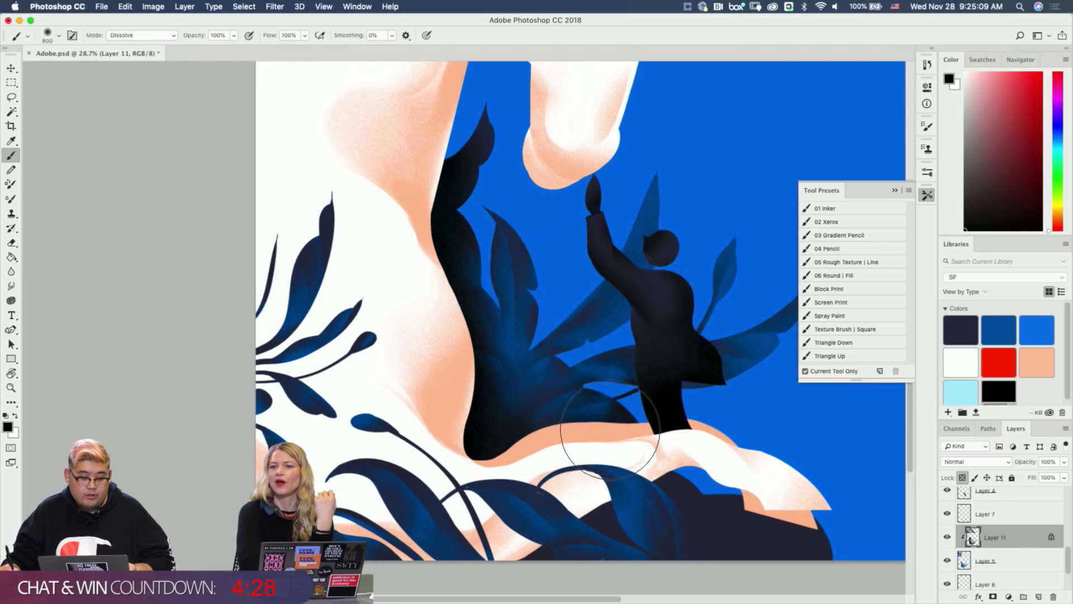
{"action": "left_click_drag", "start_coordinate": [575, 423], "coordinate": [610, 429]}
Reveal the Tone sketch layer to study its values around the horse, figure and foliage, and hide it again.
{"action": "scroll", "coordinate": [1006, 531], "scroll_direction": "up", "scroll_amount": 5}
{"action": "left_click", "coordinate": [1027, 506]}
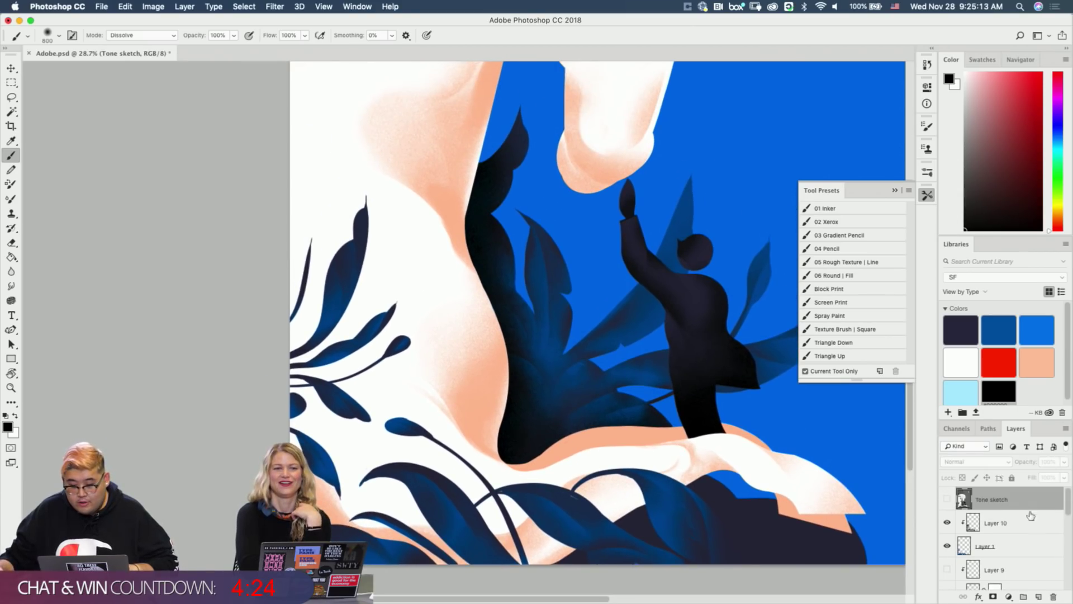
{"action": "left_click", "coordinate": [947, 499]}
{"action": "left_click_drag", "start_coordinate": [541, 307], "coordinate": [506, 450]}
{"action": "key", "text": "z"}
{"action": "left_click_drag", "start_coordinate": [560, 325], "coordinate": [527, 326]}
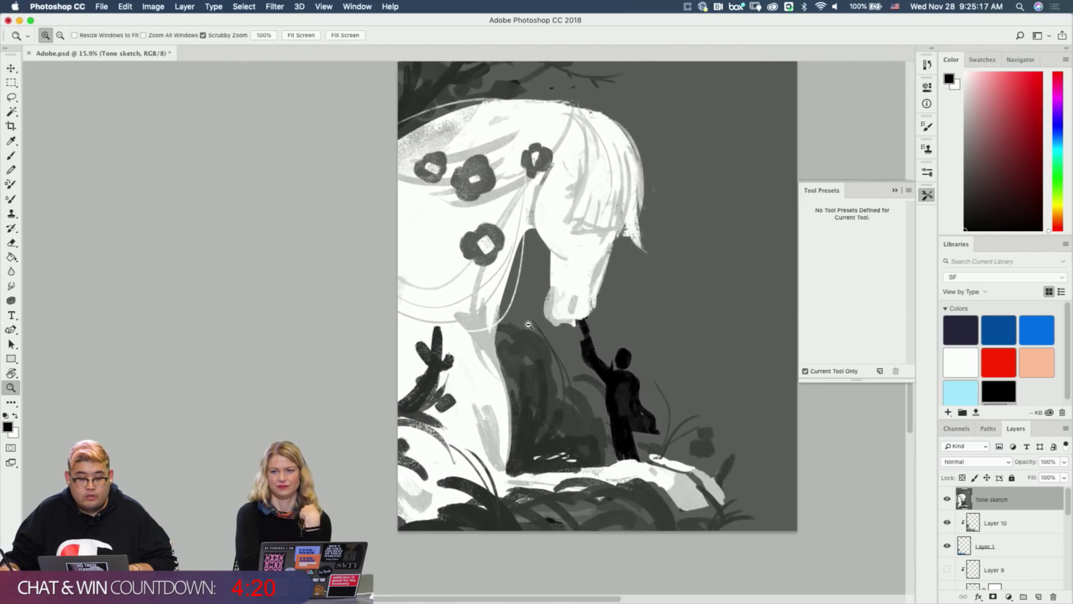
{"action": "left_click_drag", "start_coordinate": [579, 298], "coordinate": [564, 357]}
{"action": "left_click_drag", "start_coordinate": [455, 295], "coordinate": [495, 283]}
{"action": "left_click_drag", "start_coordinate": [548, 310], "coordinate": [492, 268]}
{"action": "left_click_drag", "start_coordinate": [570, 334], "coordinate": [539, 282]}
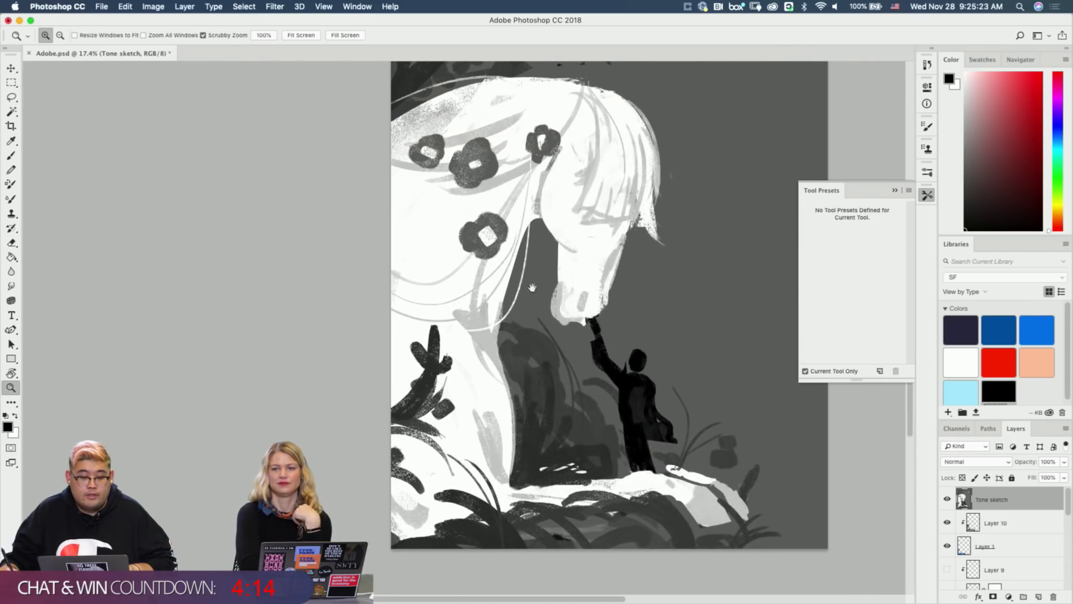
{"action": "left_click", "coordinate": [949, 499]}
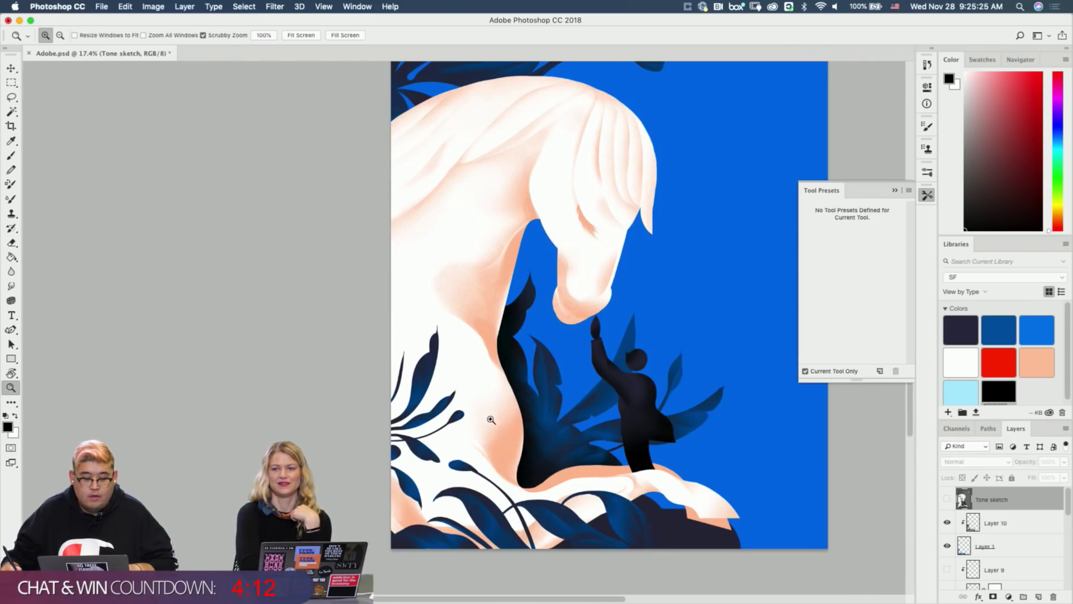
Add a new layer directly above Layer 6 and clip it to Layer 6.
{"action": "left_click_drag", "start_coordinate": [485, 415], "coordinate": [465, 401]}
{"action": "scroll", "coordinate": [1001, 563], "scroll_direction": "down", "scroll_amount": 5}
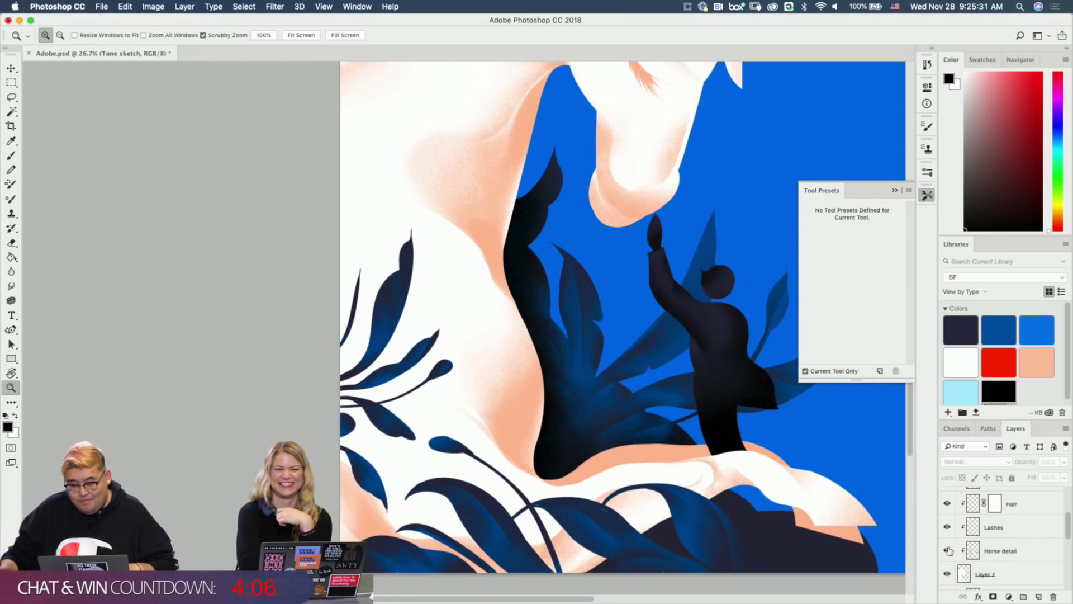
{"action": "scroll", "coordinate": [973, 545], "scroll_direction": "up", "scroll_amount": 2}
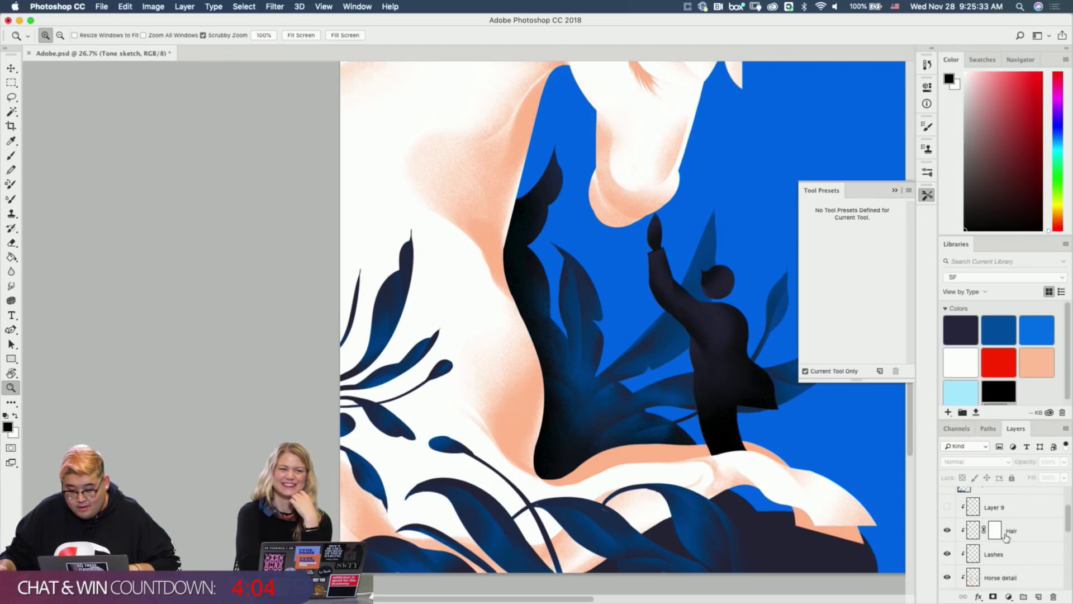
{"action": "scroll", "coordinate": [1005, 571], "scroll_direction": "down", "scroll_amount": 5}
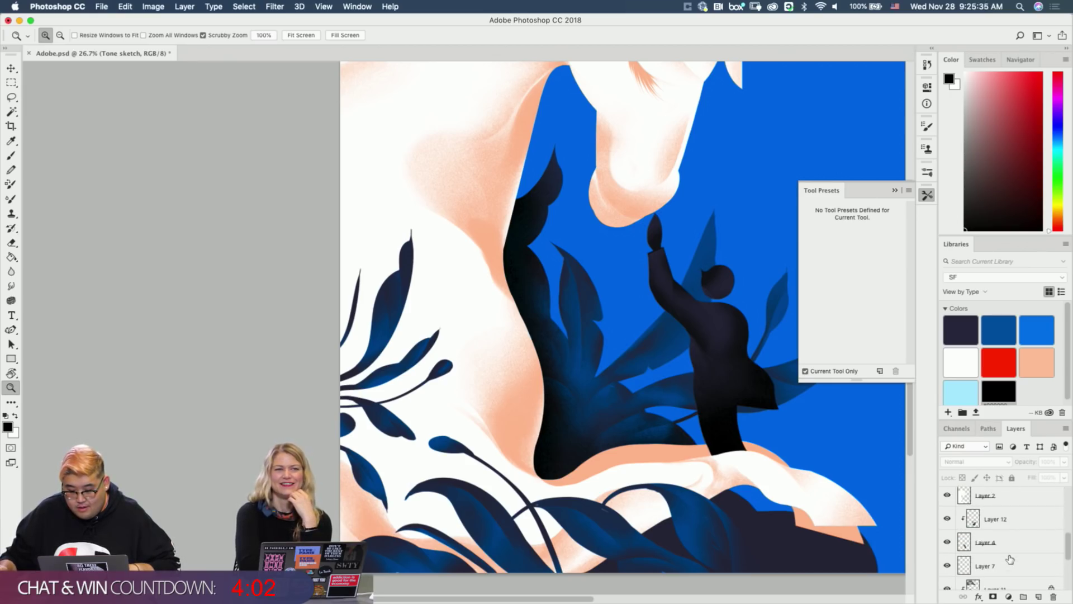
{"action": "left_click", "coordinate": [948, 519]}
{"action": "left_click", "coordinate": [947, 519]}
{"action": "scroll", "coordinate": [998, 538], "scroll_direction": "down", "scroll_amount": 5}
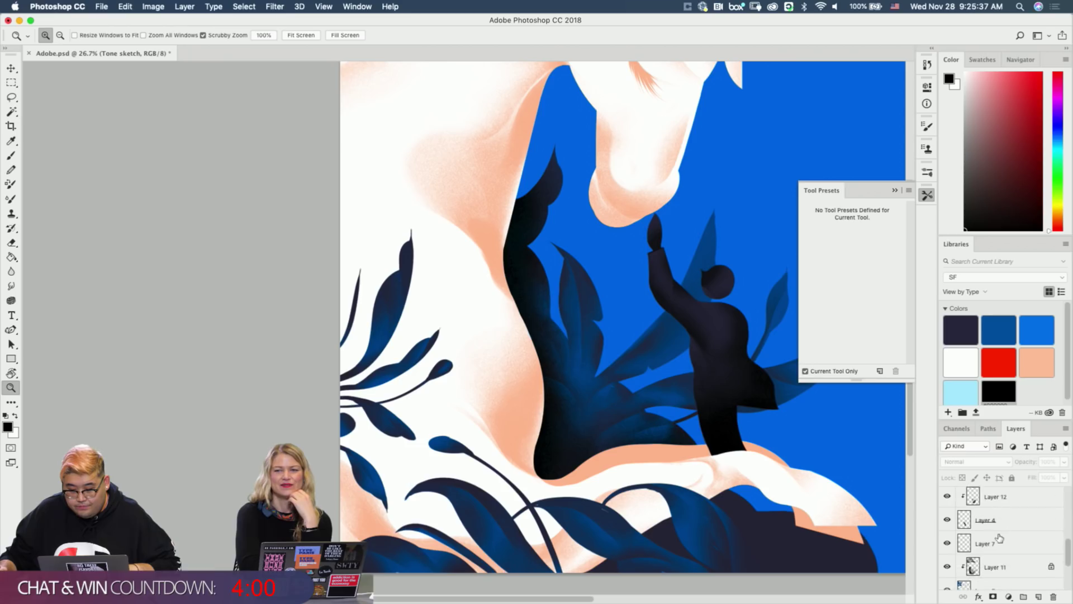
{"action": "left_click", "coordinate": [949, 549]}
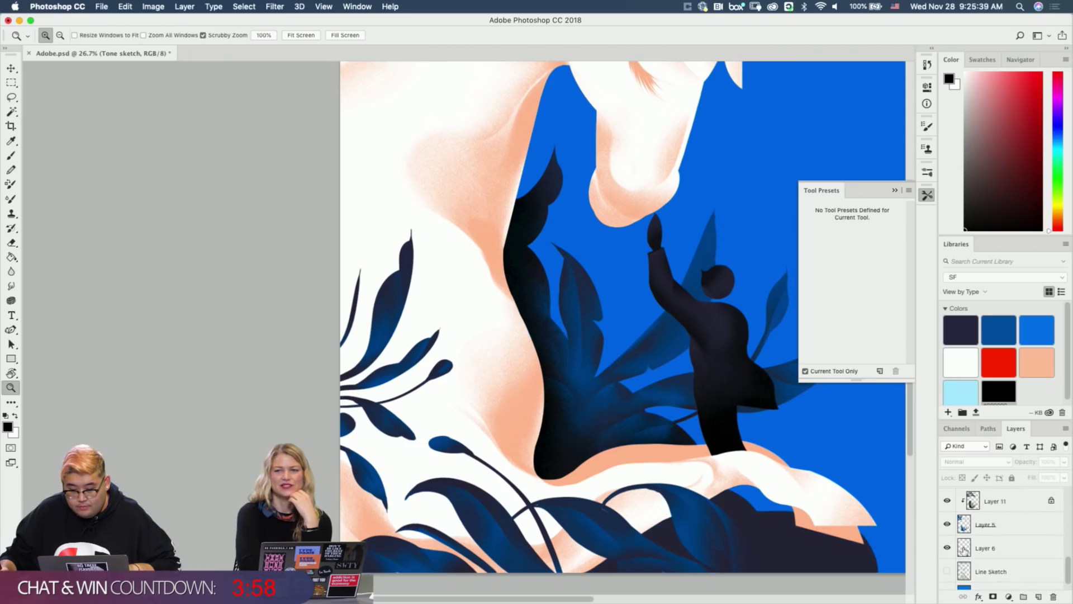
{"action": "left_click", "coordinate": [996, 549]}
{"action": "left_click", "coordinate": [1040, 596]}
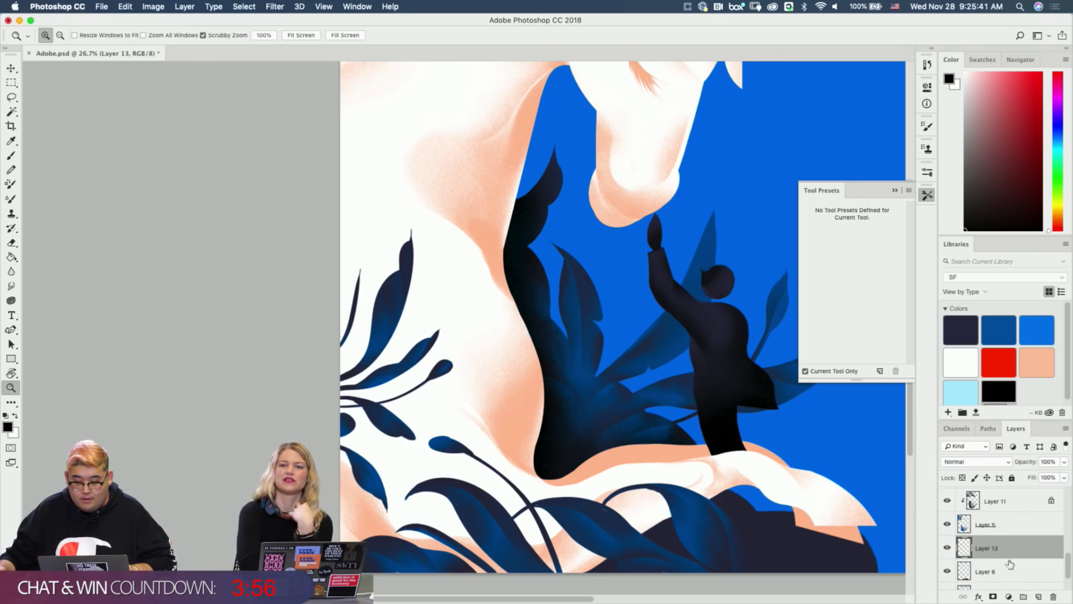
{"action": "key", "text": "super+alt+g"}
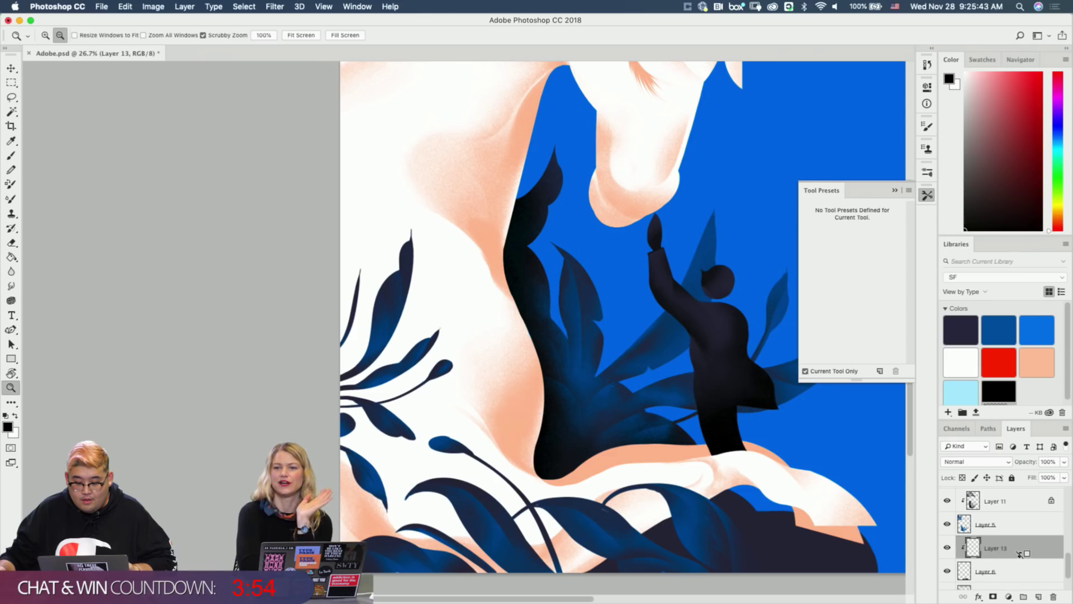
Shade the ground beneath the horse's hoof and between the leaves in black on Layer 13 using a 1000 px brush.
{"action": "key", "text": "b"}
{"action": "left_click_drag", "start_coordinate": [704, 466], "coordinate": [674, 347]}
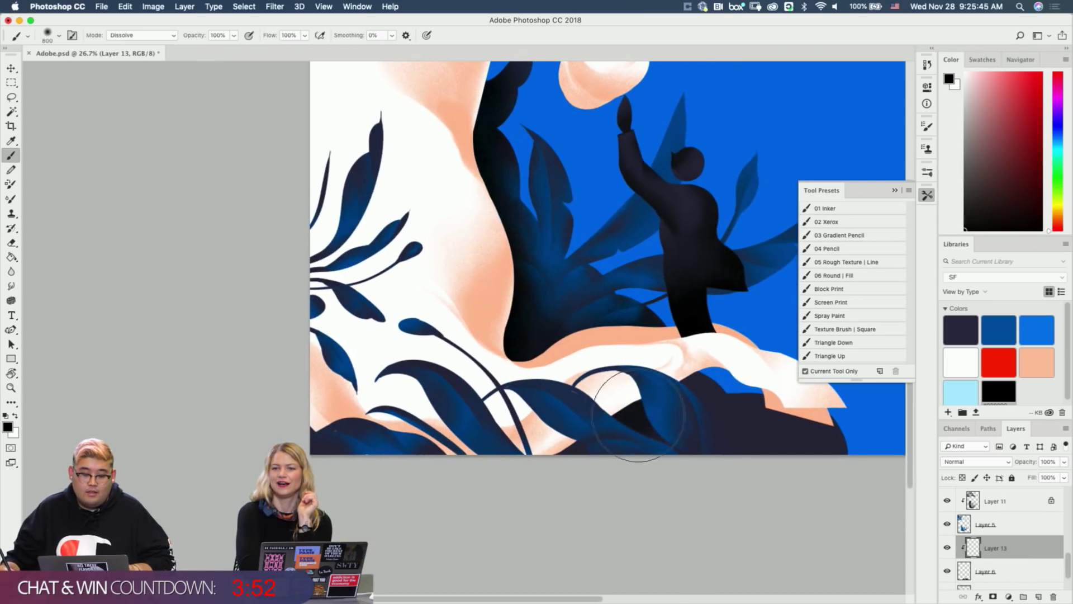
{"action": "mouse_move", "coordinate": [637, 421]}
{"action": "left_mouse_down"}
{"action": "mouse_move", "coordinate": [697, 378]}
{"action": "mouse_move", "coordinate": [746, 407]}
{"action": "left_mouse_up"}
{"action": "key", "text": "super+z"}
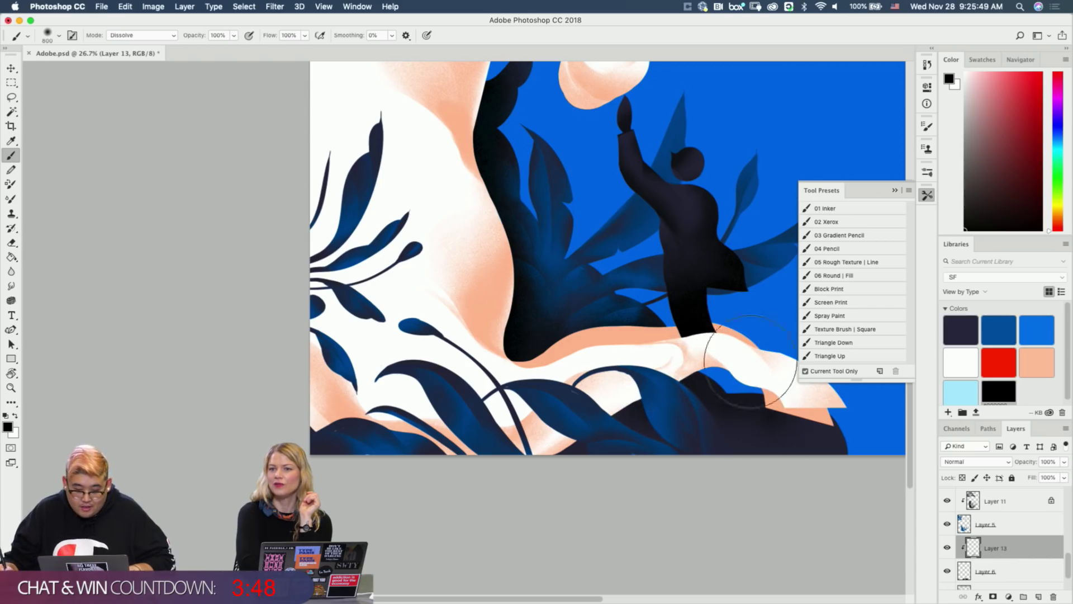
{"action": "key", "text": "e"}
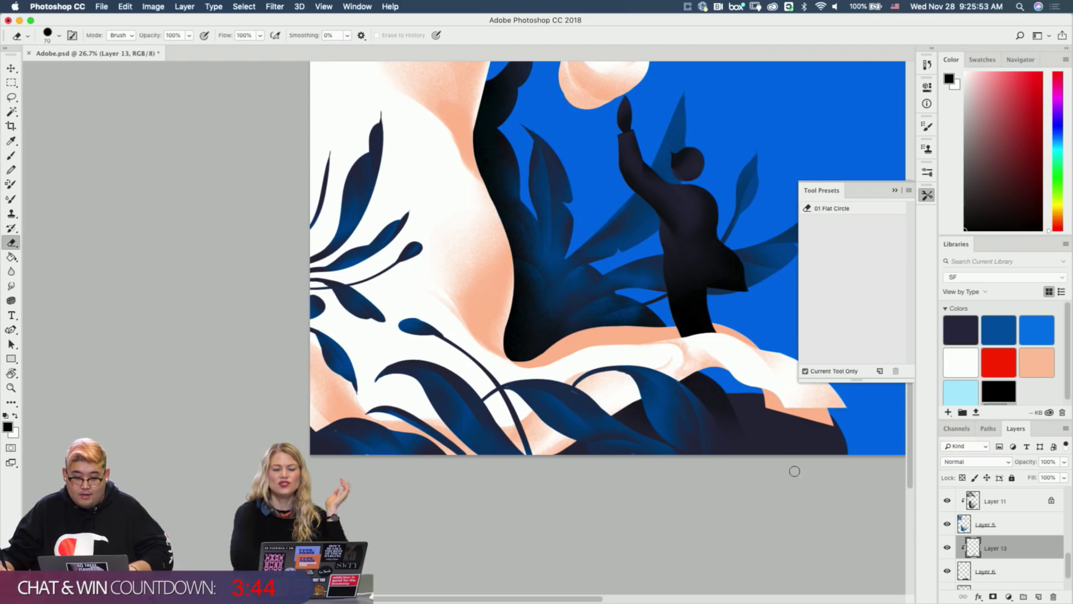
{"action": "key", "text": "b"}
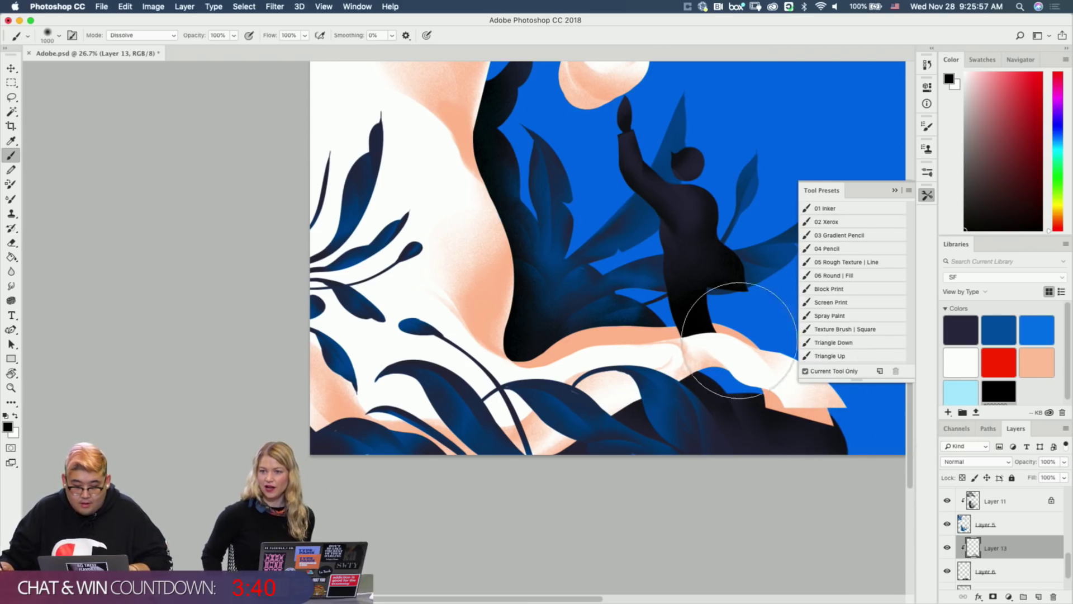
{"action": "key", "text": "e"}
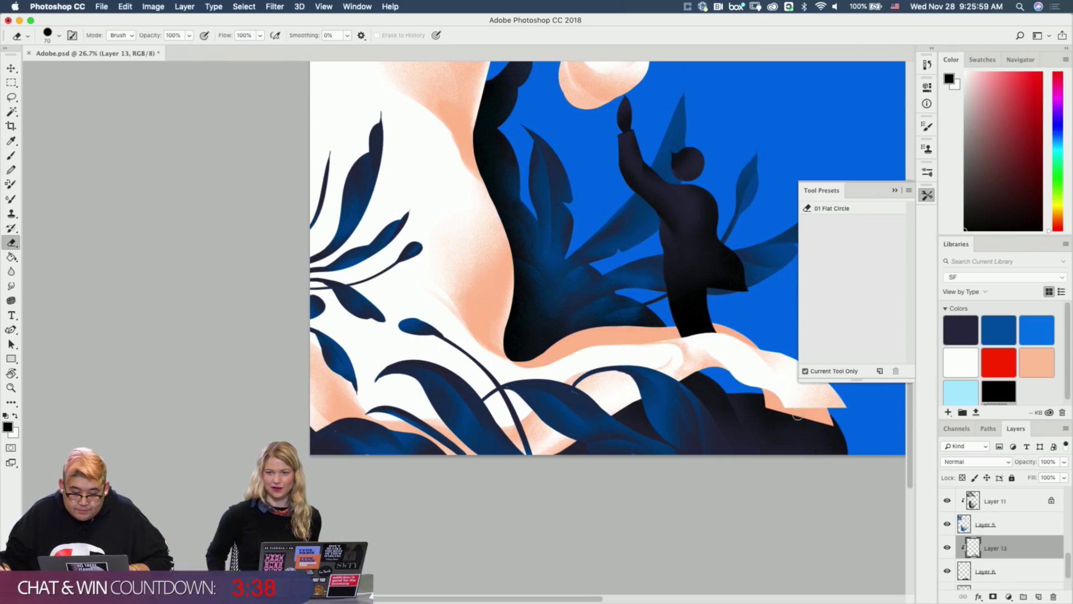
{"action": "key", "text": "b"}
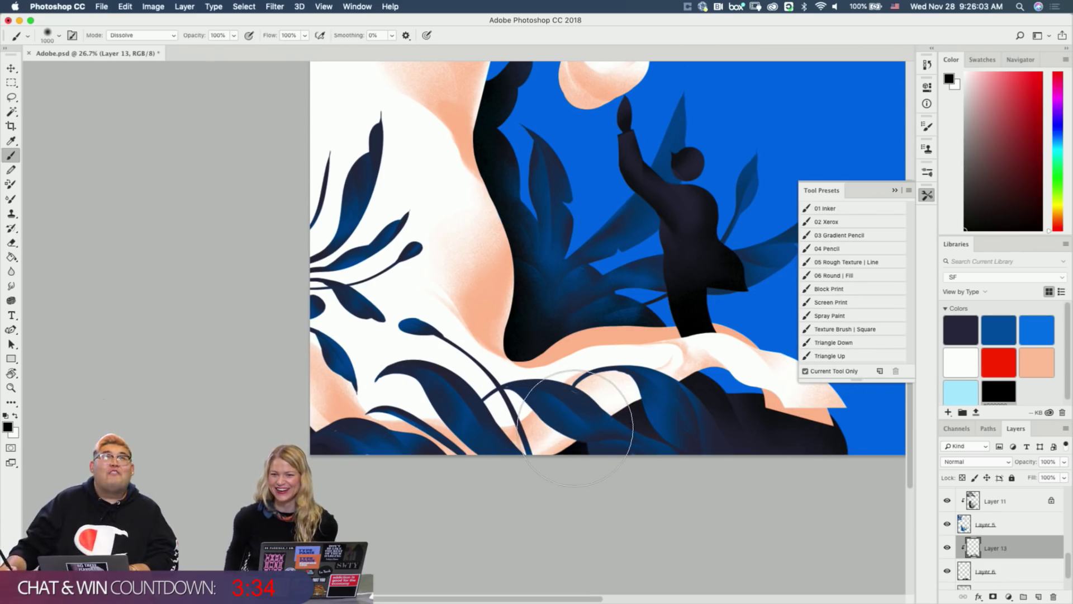
{"action": "mouse_move", "coordinate": [579, 414]}
{"action": "left_mouse_down"}
{"action": "mouse_move", "coordinate": [579, 469]}
{"action": "mouse_move", "coordinate": [597, 488]}
{"action": "left_mouse_up"}
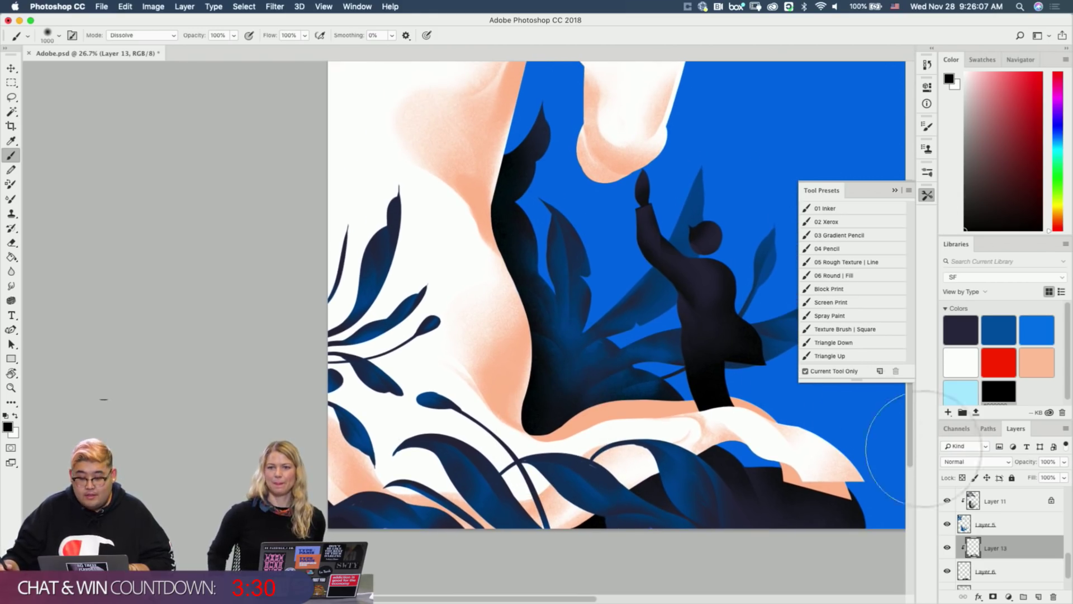
Examine the shadow balance across the whole composition, from the ground foliage up to the foliage behind the horse's neck.
{"action": "scroll", "coordinate": [1006, 526], "scroll_direction": "up", "scroll_amount": 2}
{"action": "left_click", "coordinate": [1001, 540]}
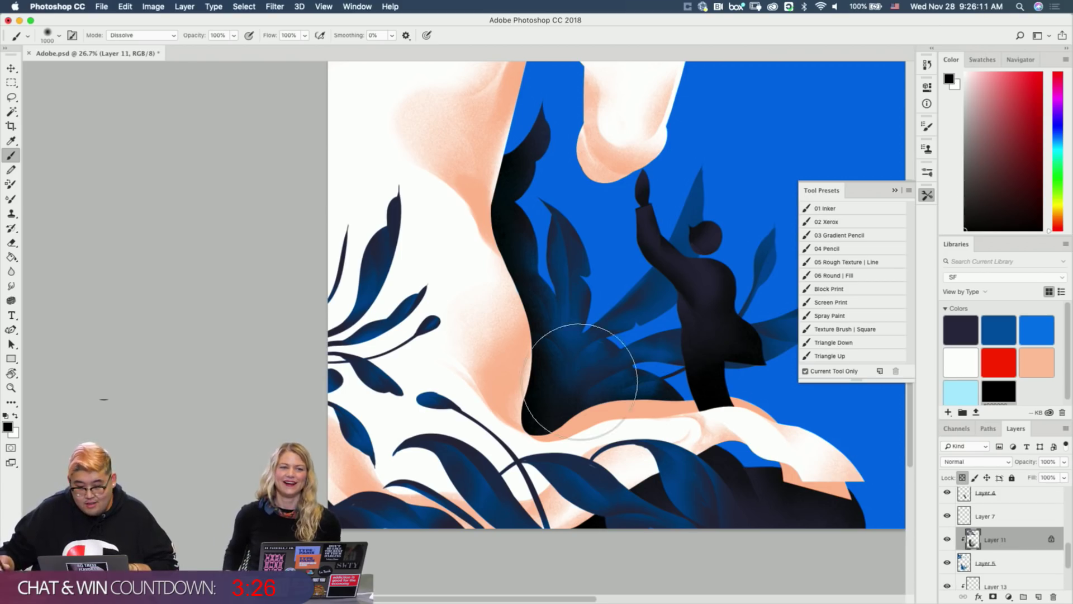
{"action": "key", "text": "z"}
{"action": "left_click_drag", "start_coordinate": [623, 404], "coordinate": [579, 405]}
{"action": "left_click_drag", "start_coordinate": [507, 551], "coordinate": [516, 550]}
{"action": "key", "text": "b"}
{"action": "scroll", "coordinate": [995, 568], "scroll_direction": "down", "scroll_amount": 1}
{"action": "left_click", "coordinate": [998, 567]}
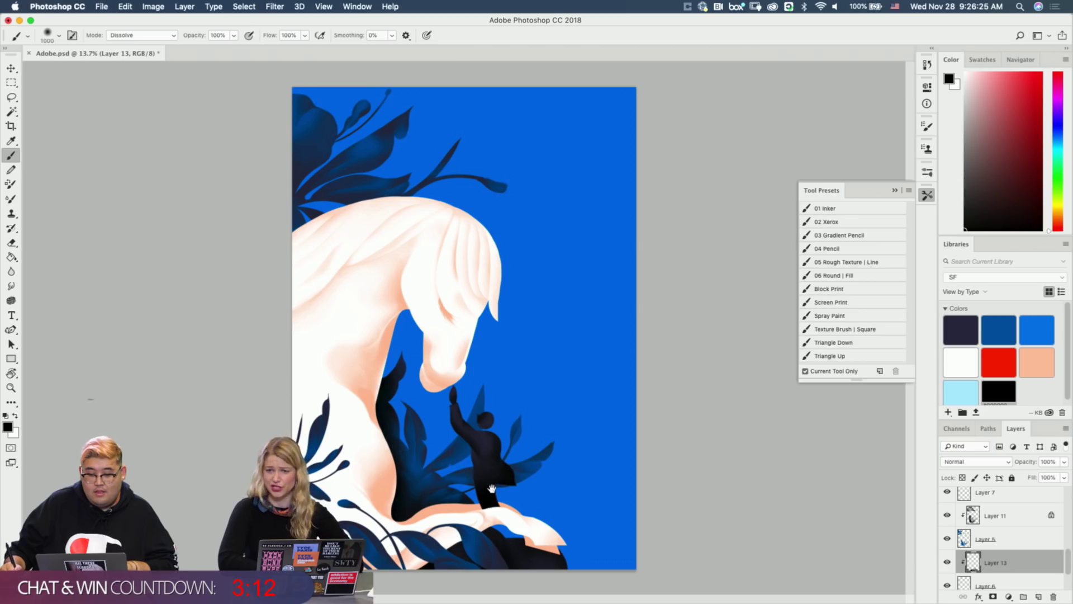
{"action": "key", "text": "z"}
{"action": "mouse_move", "coordinate": [471, 510]}
{"action": "left_mouse_down"}
{"action": "mouse_move", "coordinate": [470, 538]}
{"action": "mouse_move", "coordinate": [492, 557]}
{"action": "mouse_move", "coordinate": [515, 507]}
{"action": "mouse_move", "coordinate": [597, 532]}
{"action": "left_mouse_up"}
{"action": "left_click_drag", "start_coordinate": [500, 383], "coordinate": [543, 487]}
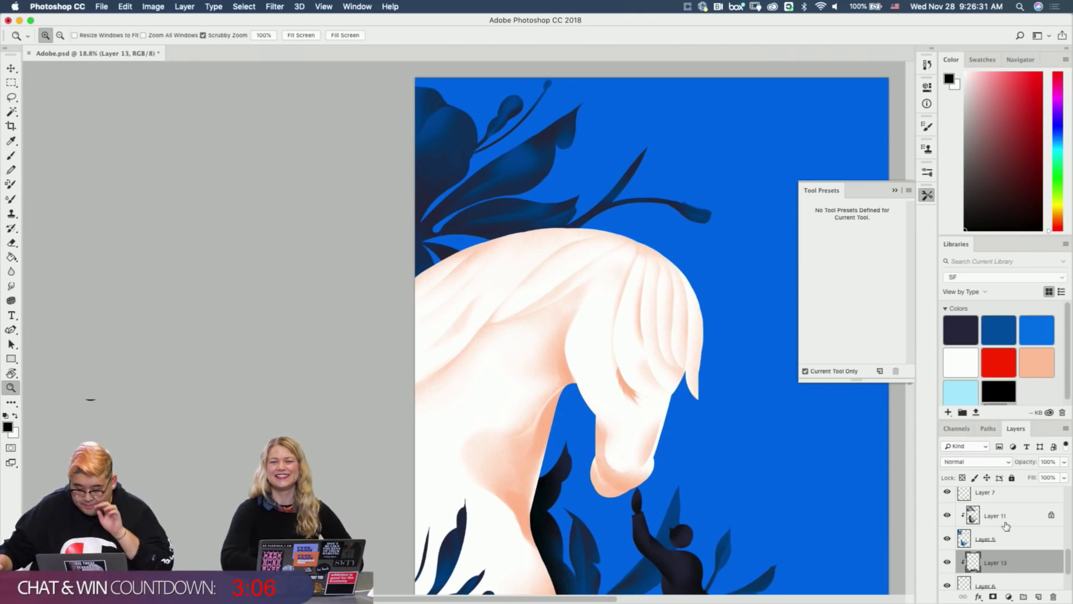
Check what Layer 5 contains, then add a new layer above Layer 11 and clip it to Layer 5.
{"action": "scroll", "coordinate": [1010, 527], "scroll_direction": "up", "scroll_amount": 2}
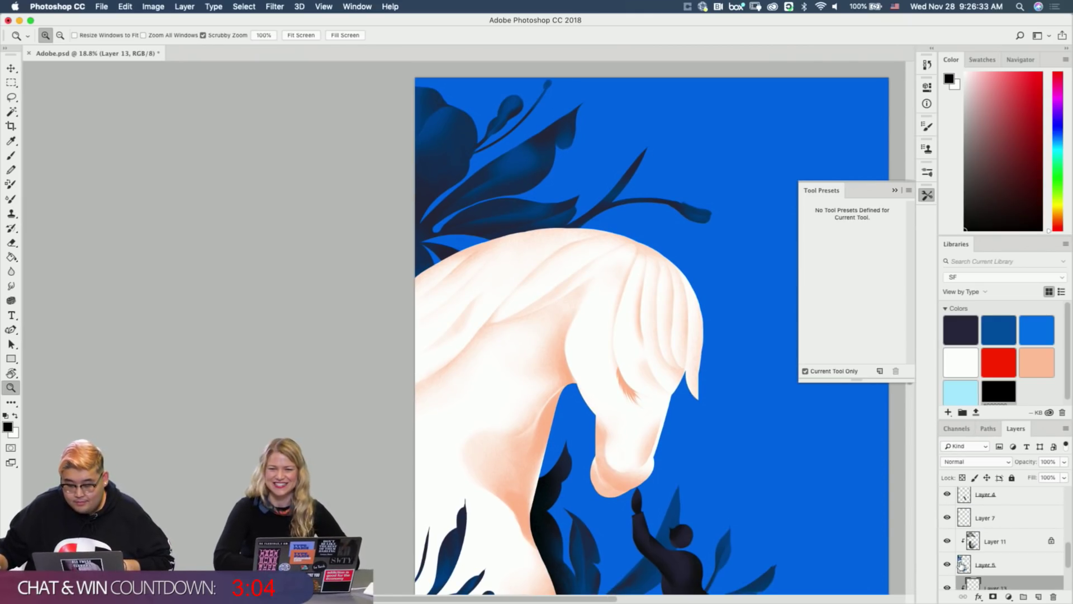
{"action": "left_click", "coordinate": [947, 565]}
{"action": "key", "text": "ctrl+z"}
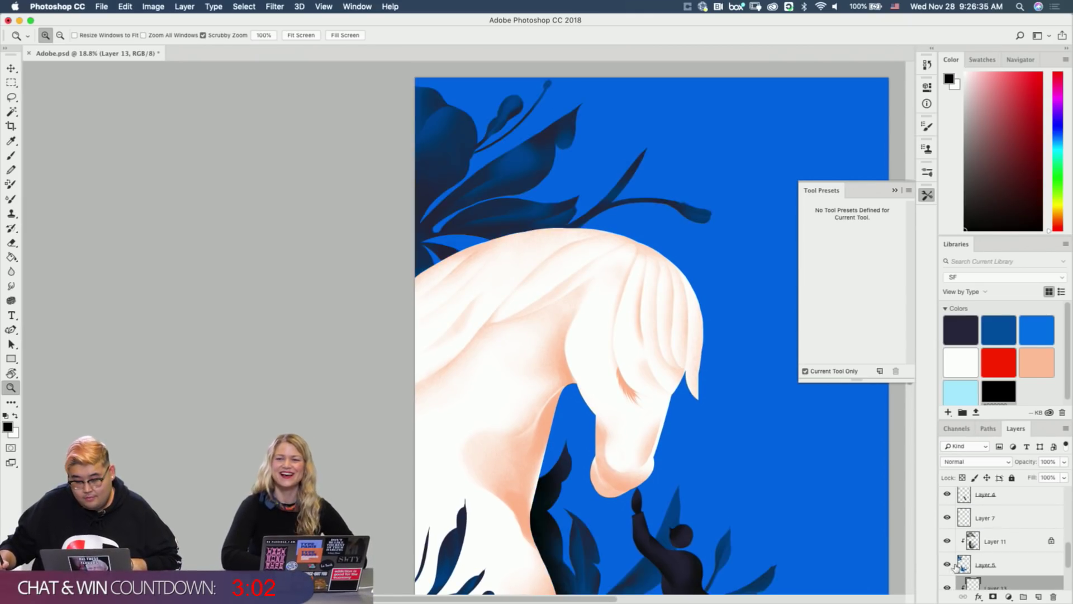
{"action": "left_click", "coordinate": [983, 542]}
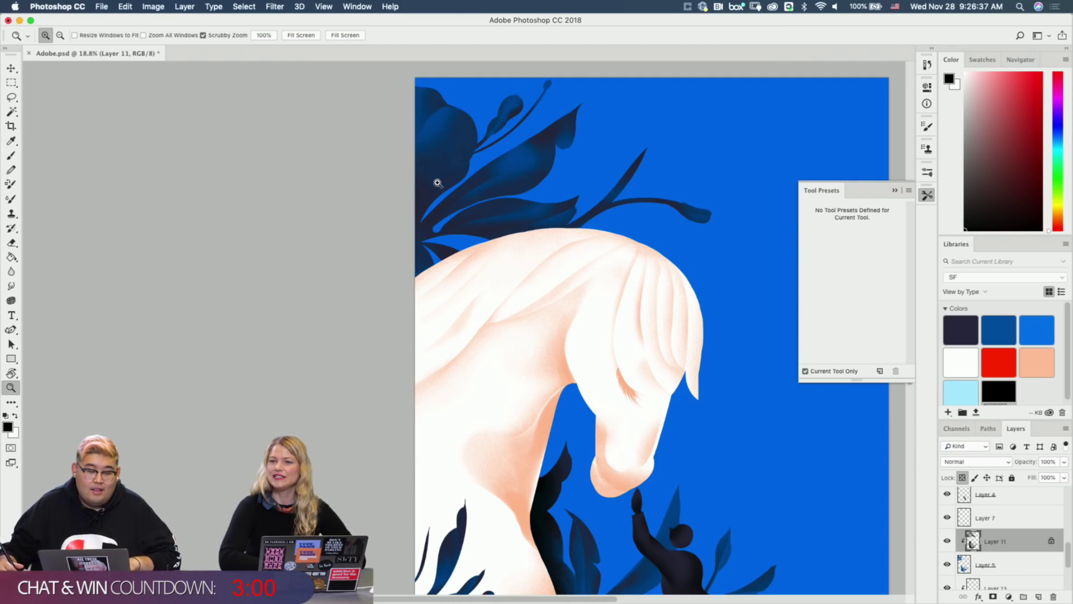
{"action": "key", "text": "b"}
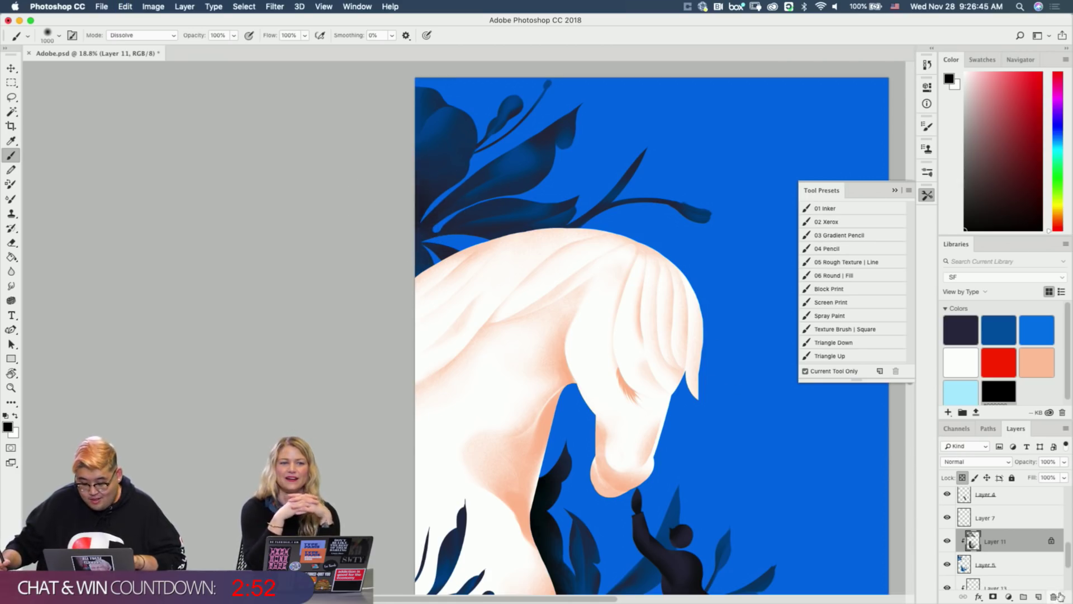
{"action": "left_click", "coordinate": [1039, 598]}
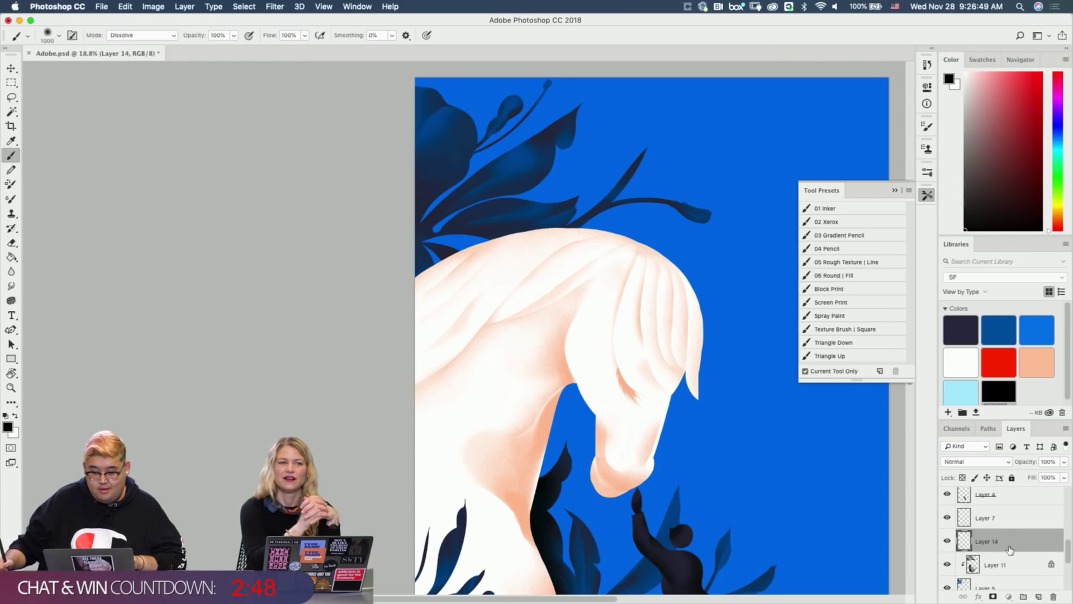
{"action": "left_click", "coordinate": [1012, 550], "text": "alt"}
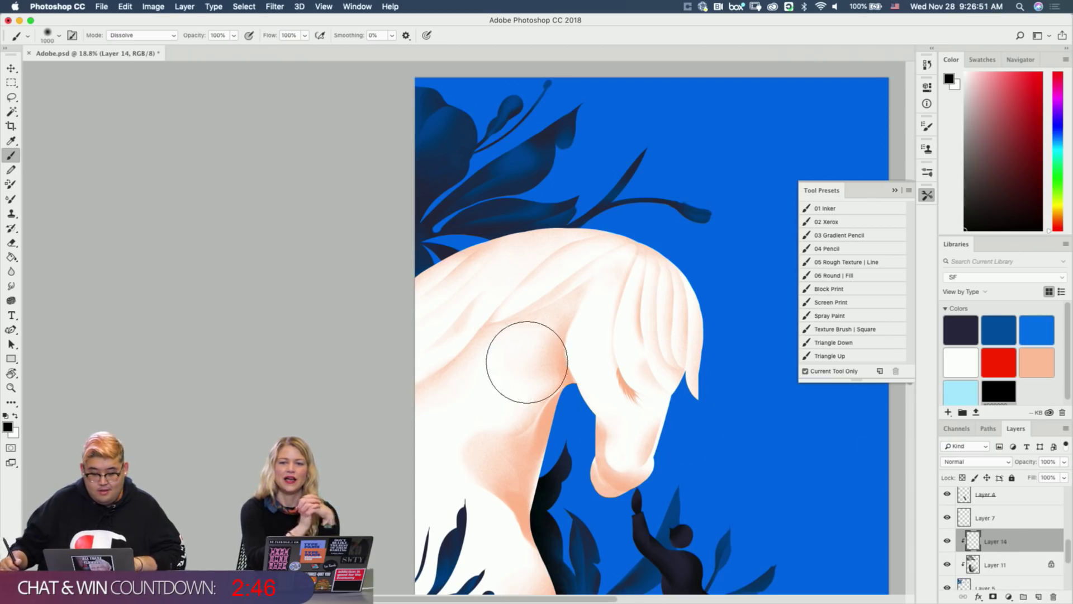
Deepen the shadows of the foliage behind the horse's neck in black, using a 1000 px brush and a 175 px brush for smaller leaves.
{"action": "mouse_move", "coordinate": [403, 235]}
{"action": "left_mouse_down"}
{"action": "mouse_move", "coordinate": [439, 279]}
{"action": "mouse_move", "coordinate": [411, 230]}
{"action": "mouse_move", "coordinate": [409, 191]}
{"action": "left_mouse_up"}
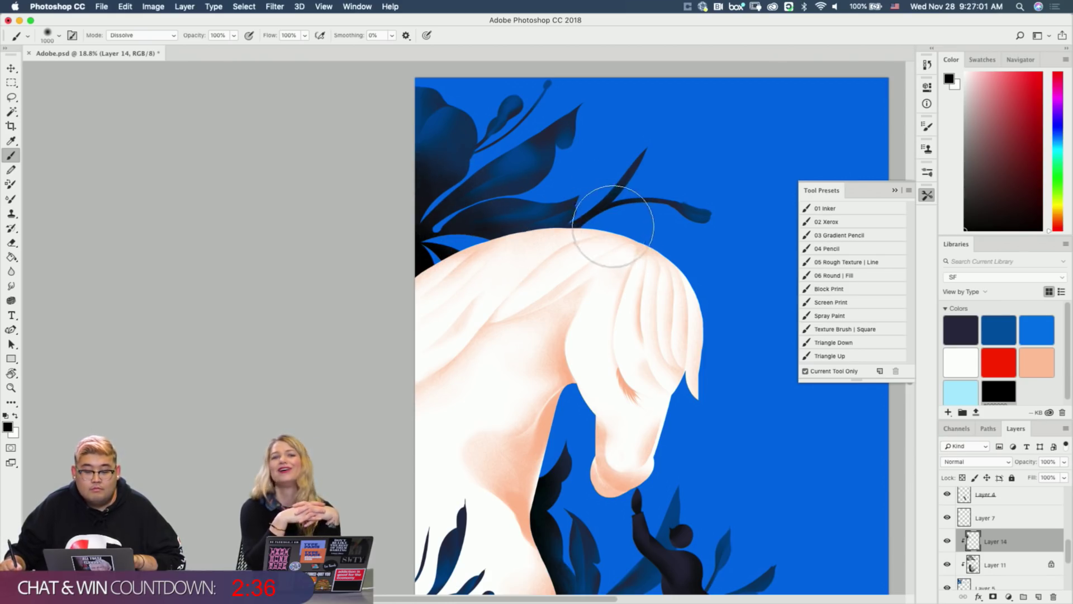
{"action": "key", "text": "bracketleft"}
{"action": "key", "text": "bracketleft"}
{"action": "key", "text": "bracketleft"}
{"action": "key", "text": "bracketleft"}
{"action": "key", "text": "bracketleft"}
{"action": "key", "text": "bracketleft"}
{"action": "key", "text": "bracketleft"}
{"action": "key", "text": "bracketleft"}
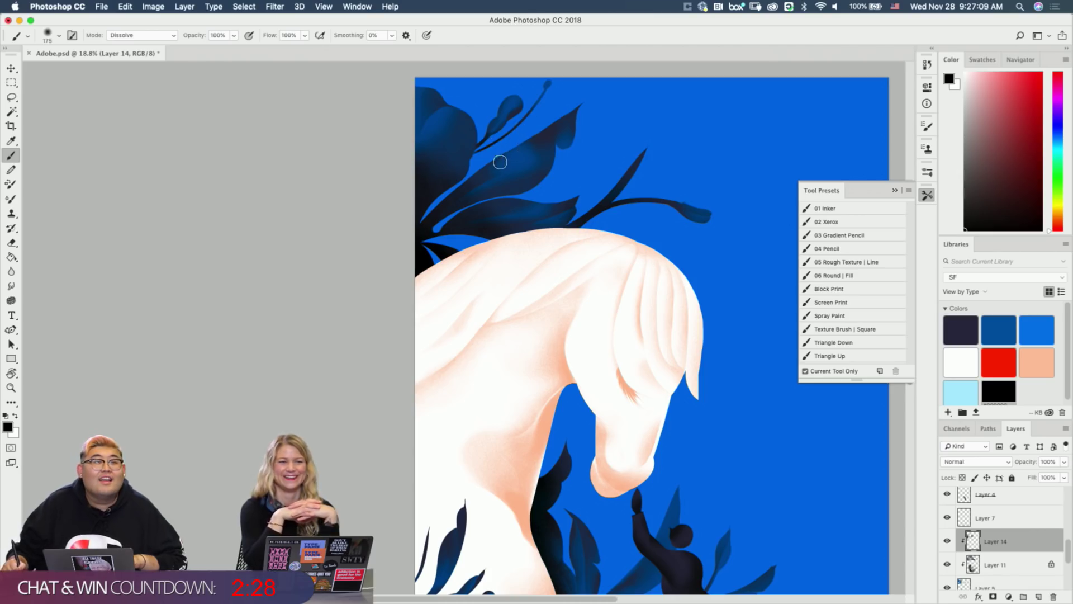
{"action": "left_click_drag", "start_coordinate": [508, 137], "coordinate": [508, 202]}
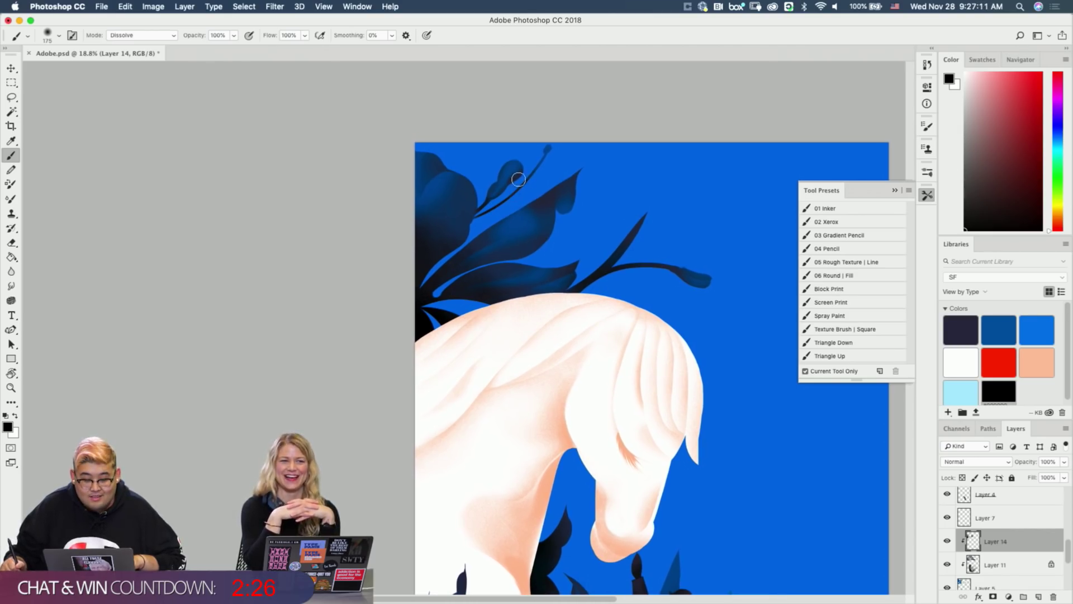
{"action": "left_click_drag", "start_coordinate": [491, 262], "coordinate": [535, 159]}
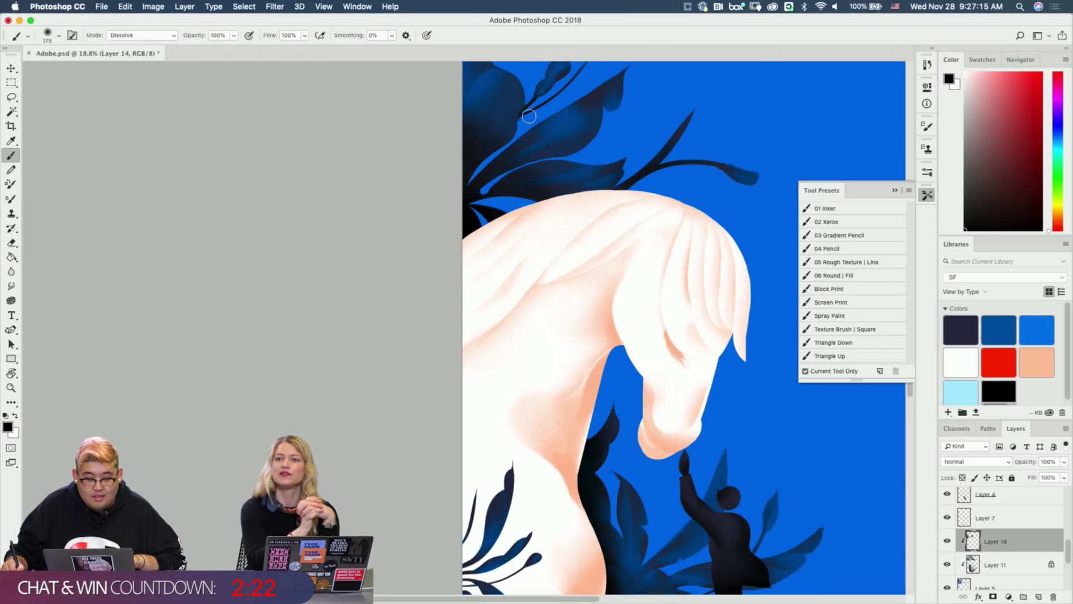
Deepen the shadows of the leaves below the horse's foreleg in black using a 600 px brush.
{"action": "scroll", "coordinate": [503, 180], "scroll_direction": "down", "scroll_amount": 8}
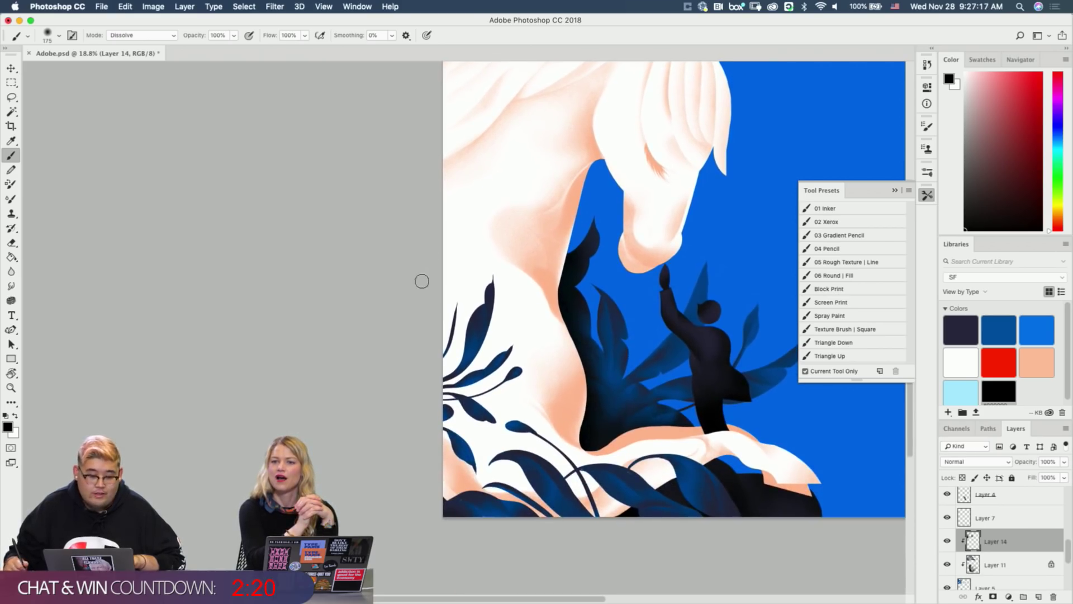
{"action": "key", "text": "bracketright"}
{"action": "key", "text": "bracketright"}
{"action": "key", "text": "bracketright"}
{"action": "key", "text": "bracketright"}
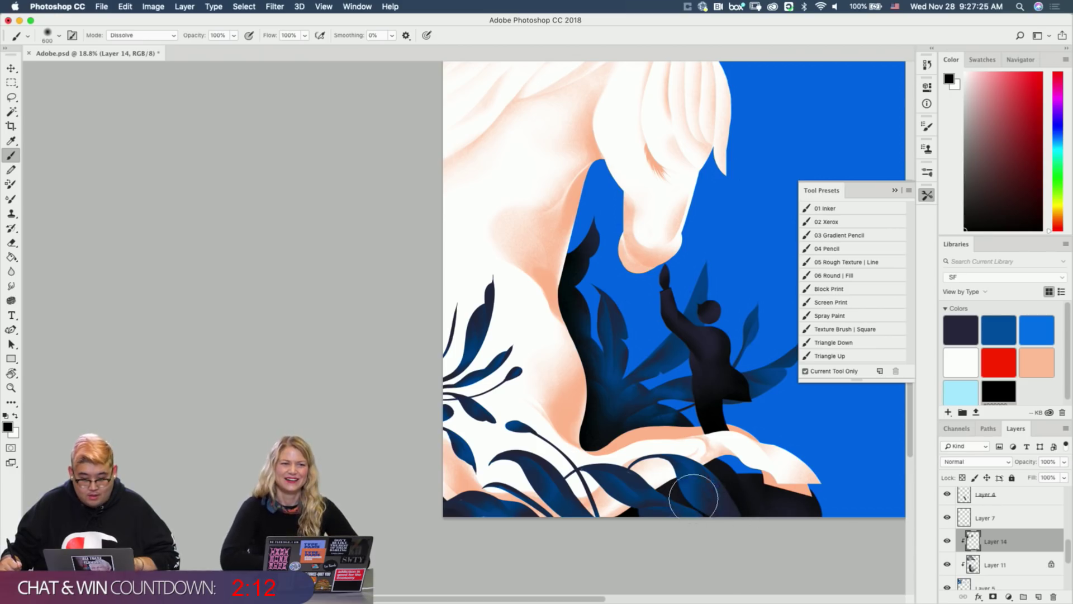
Check what Layer 7 contains and lock its transparent pixels.
{"action": "scroll", "coordinate": [984, 537], "scroll_direction": "up", "scroll_amount": 1}
{"action": "left_click", "coordinate": [948, 538]}
{"action": "left_click", "coordinate": [948, 538]}
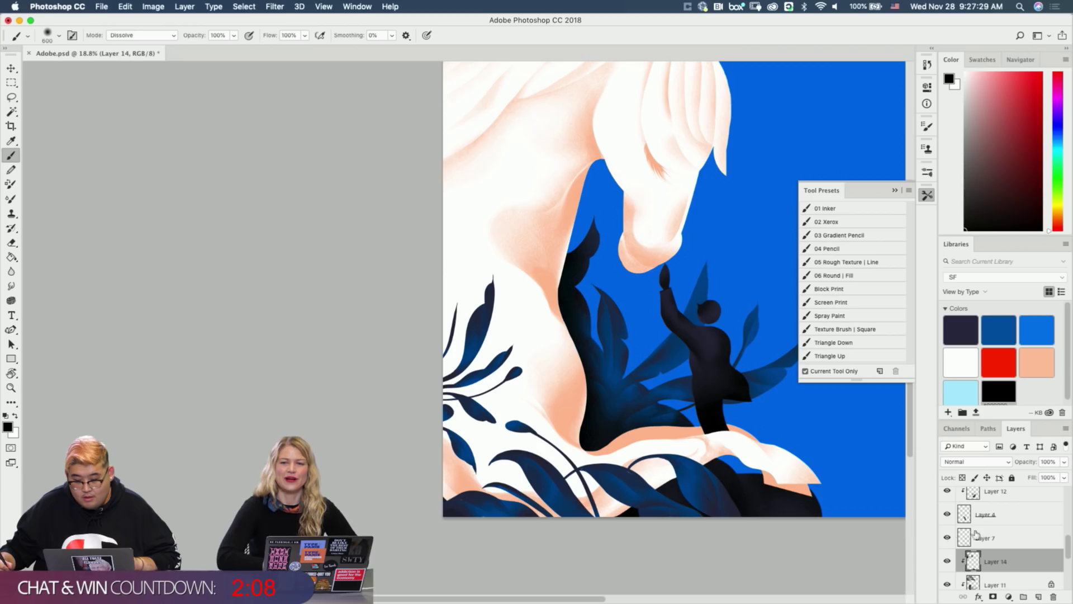
{"action": "left_click", "coordinate": [995, 540]}
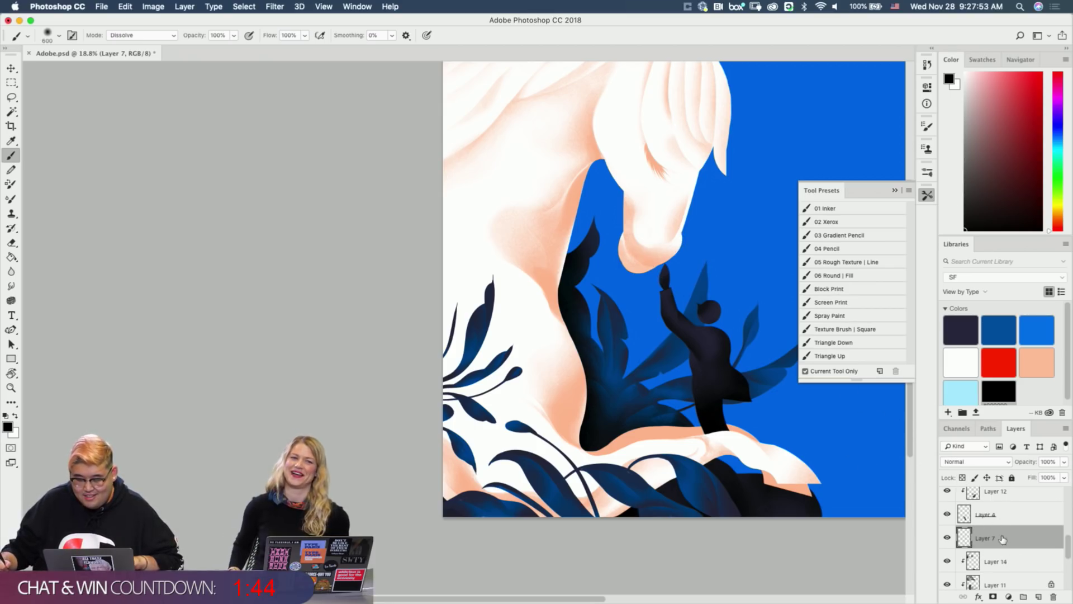
{"action": "left_click", "coordinate": [962, 477]}
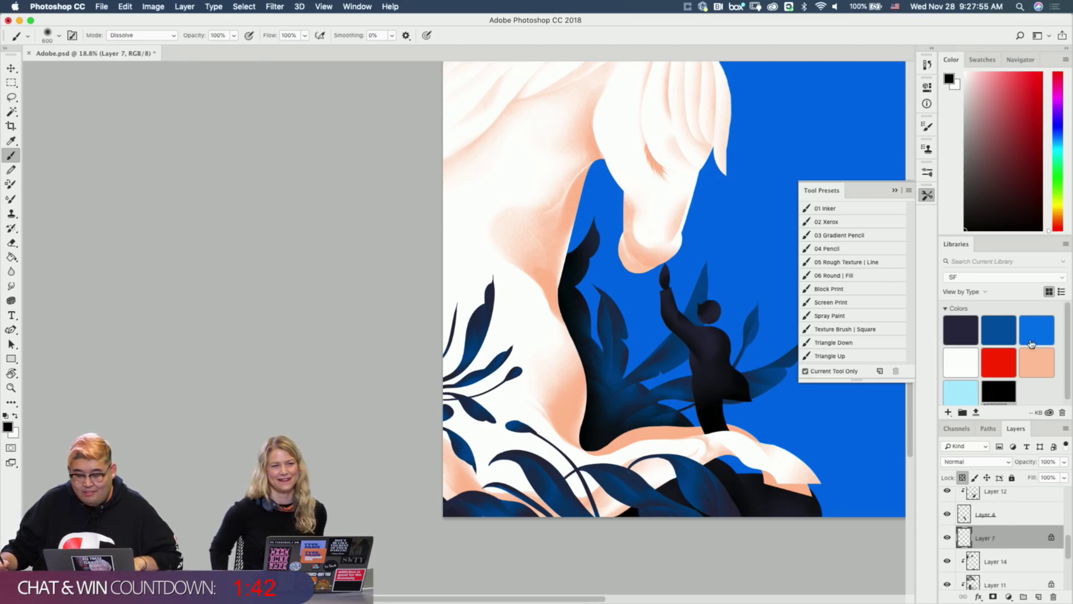
Shade the horse's far foreleg and the underside of its hoof in red #FD471E with the 600 px brush.
{"action": "left_click", "coordinate": [998, 362]}
{"action": "left_click_drag", "start_coordinate": [598, 450], "coordinate": [680, 467]}
{"action": "scroll", "coordinate": [643, 459], "scroll_direction": "down", "scroll_amount": 3}
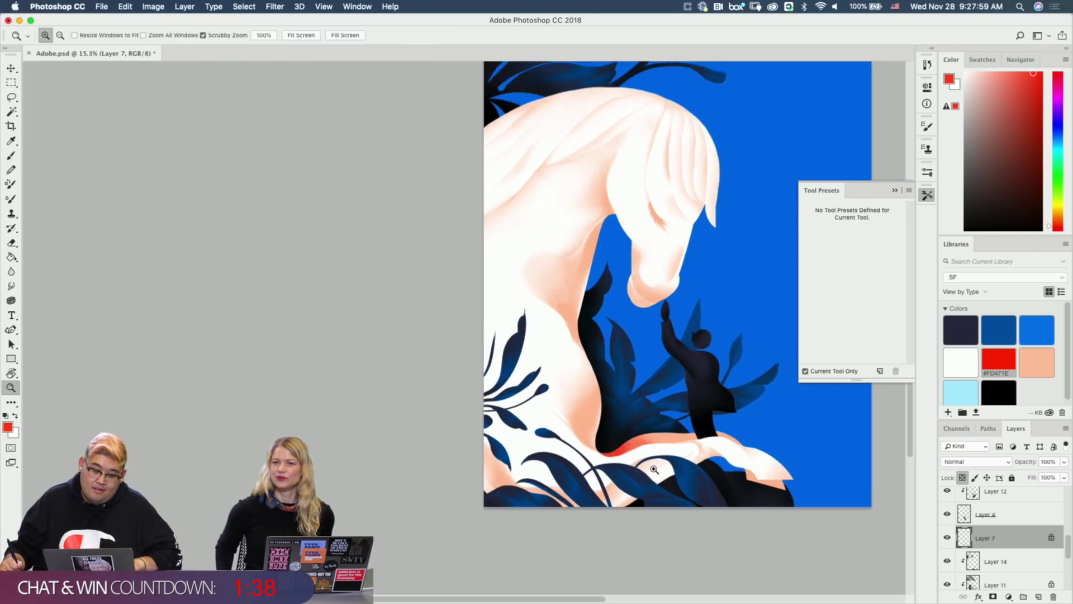
{"action": "scroll", "coordinate": [615, 456], "scroll_direction": "up", "scroll_amount": 2}
{"action": "mouse_move", "coordinate": [607, 450]}
{"action": "left_mouse_down"}
{"action": "mouse_move", "coordinate": [645, 463]}
{"action": "mouse_move", "coordinate": [742, 441]}
{"action": "mouse_move", "coordinate": [784, 492]}
{"action": "mouse_move", "coordinate": [744, 489]}
{"action": "mouse_move", "coordinate": [745, 478]}
{"action": "mouse_move", "coordinate": [788, 501]}
{"action": "left_mouse_up"}
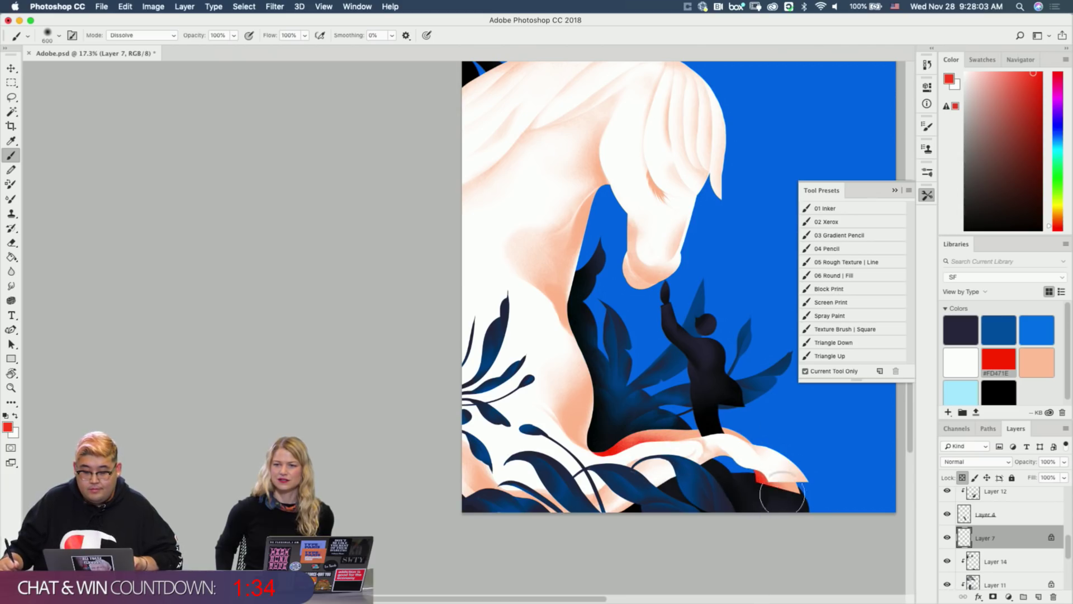
Add a new clipped layer directly above the Horse detail layer.
{"action": "scroll", "coordinate": [727, 464], "scroll_direction": "up", "scroll_amount": 2}
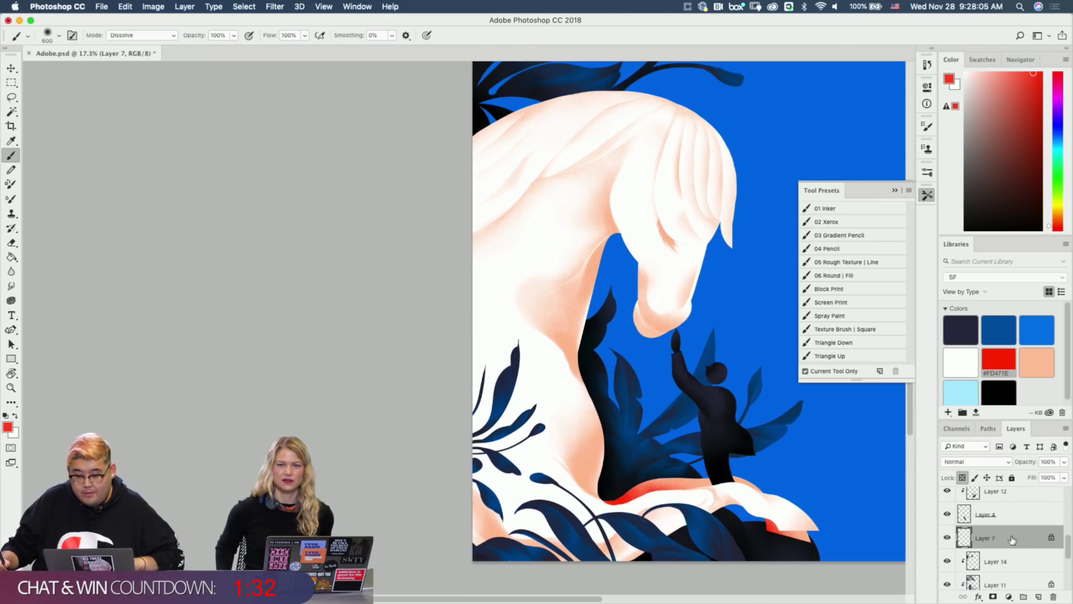
{"action": "scroll", "coordinate": [1013, 544], "scroll_direction": "up", "scroll_amount": 3}
{"action": "left_click", "coordinate": [1012, 530]}
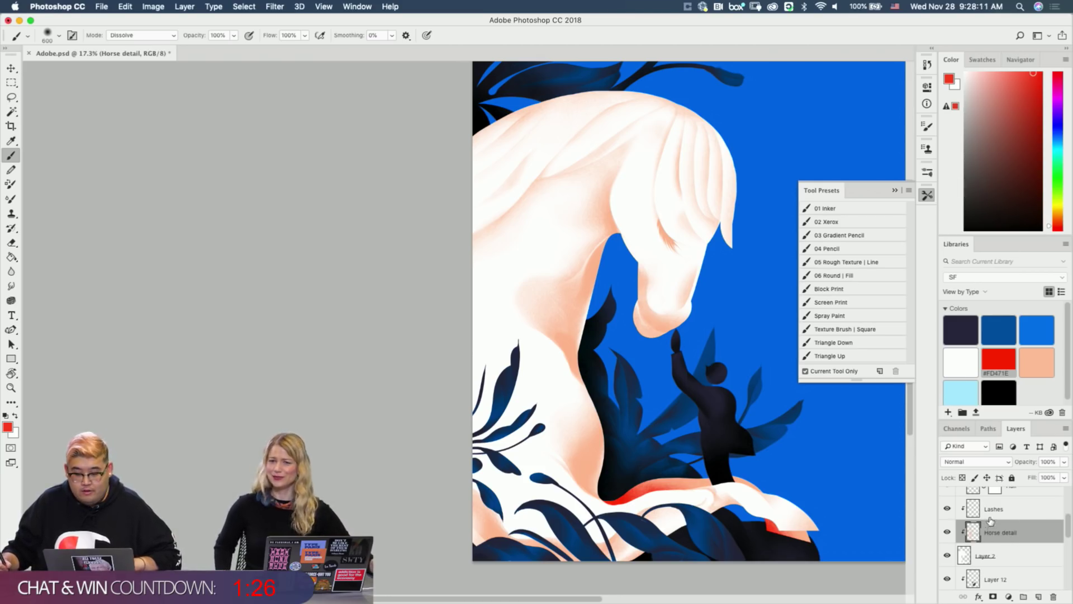
{"action": "left_click", "coordinate": [1039, 598]}
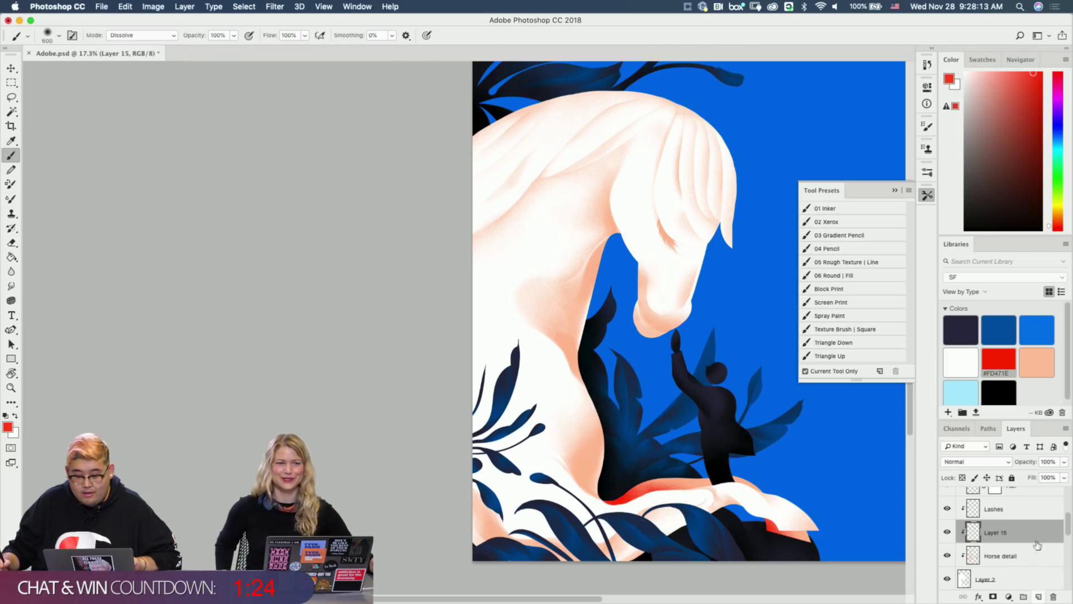
Shade the fold where the horse's neck meets its chest in red on Layer 15 with an 800 px brush.
{"action": "mouse_move", "coordinate": [589, 372]}
{"action": "left_mouse_down"}
{"action": "mouse_move", "coordinate": [570, 345]}
{"action": "mouse_move", "coordinate": [589, 336]}
{"action": "mouse_move", "coordinate": [563, 335]}
{"action": "left_mouse_up"}
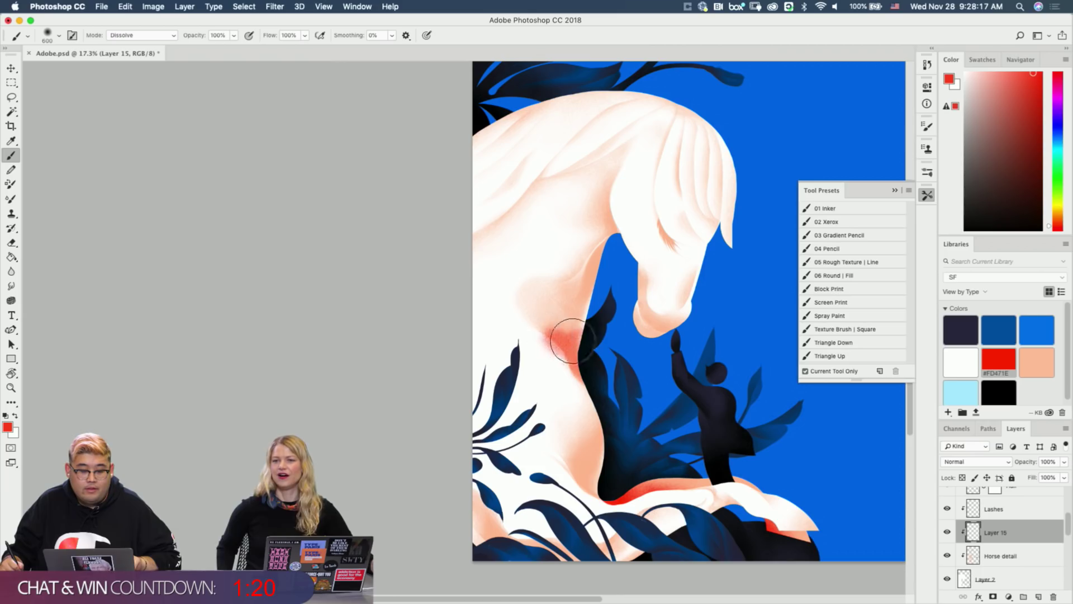
{"action": "key", "text": "bracketright"}
{"action": "key", "text": "bracketright"}
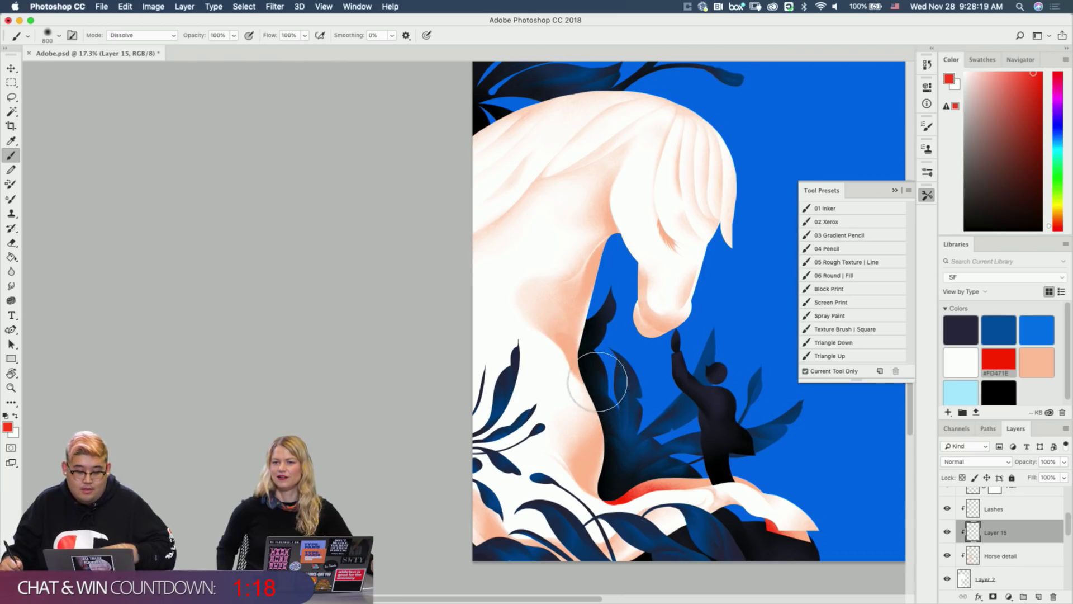
{"action": "mouse_move", "coordinate": [592, 369]}
{"action": "left_mouse_down"}
{"action": "mouse_move", "coordinate": [581, 364]}
{"action": "mouse_move", "coordinate": [593, 352]}
{"action": "left_mouse_up"}
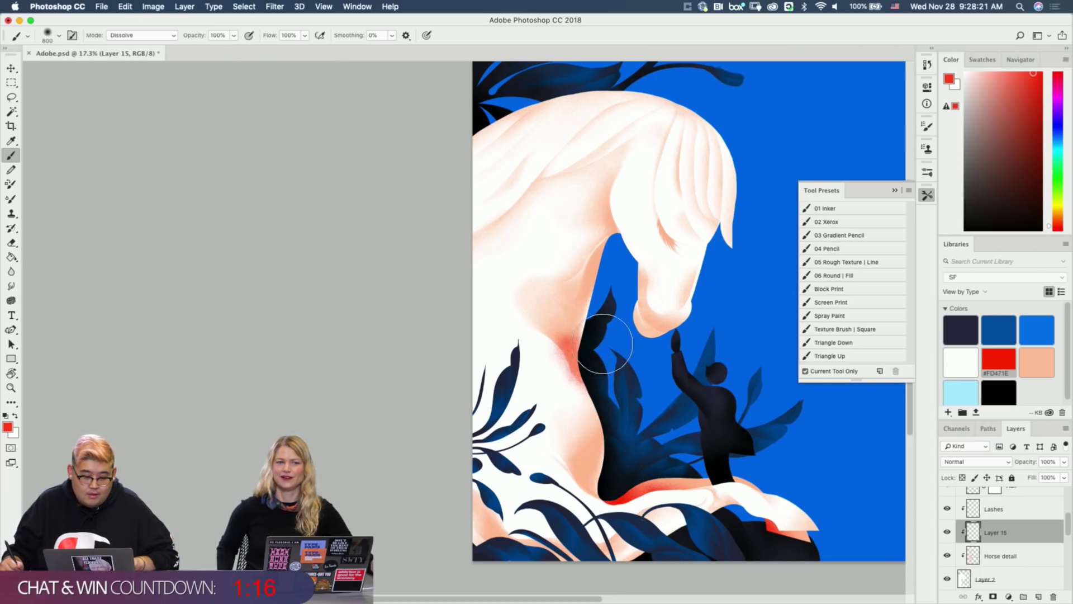
{"action": "key", "text": "e"}
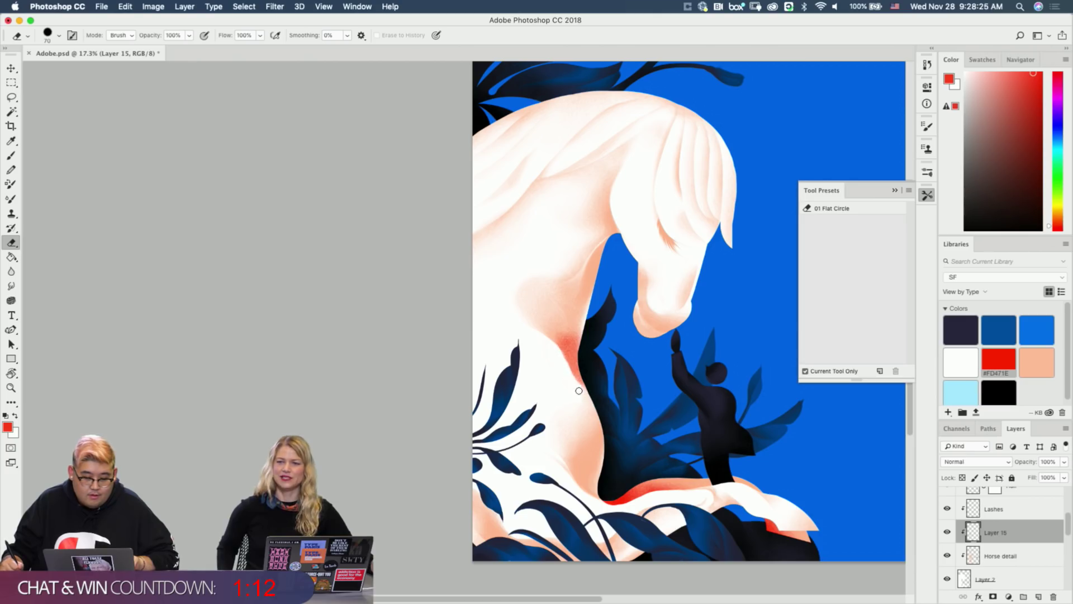
{"action": "key", "text": "b"}
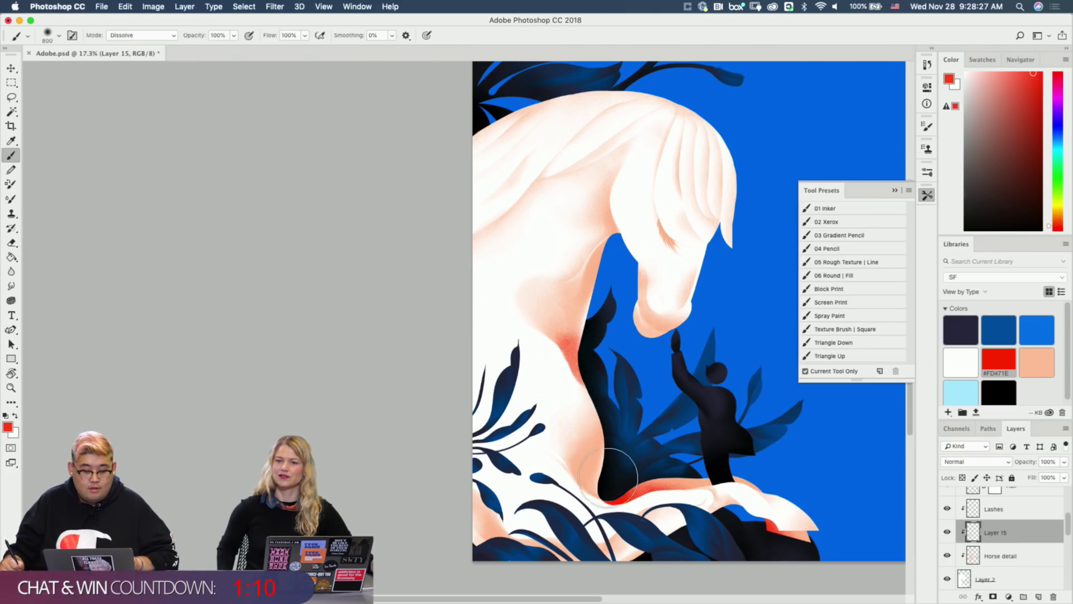
Shade the base of the horse's chest just above the extended foreleg in red with the 800 px brush.
{"action": "left_click_drag", "start_coordinate": [603, 479], "coordinate": [601, 477]}
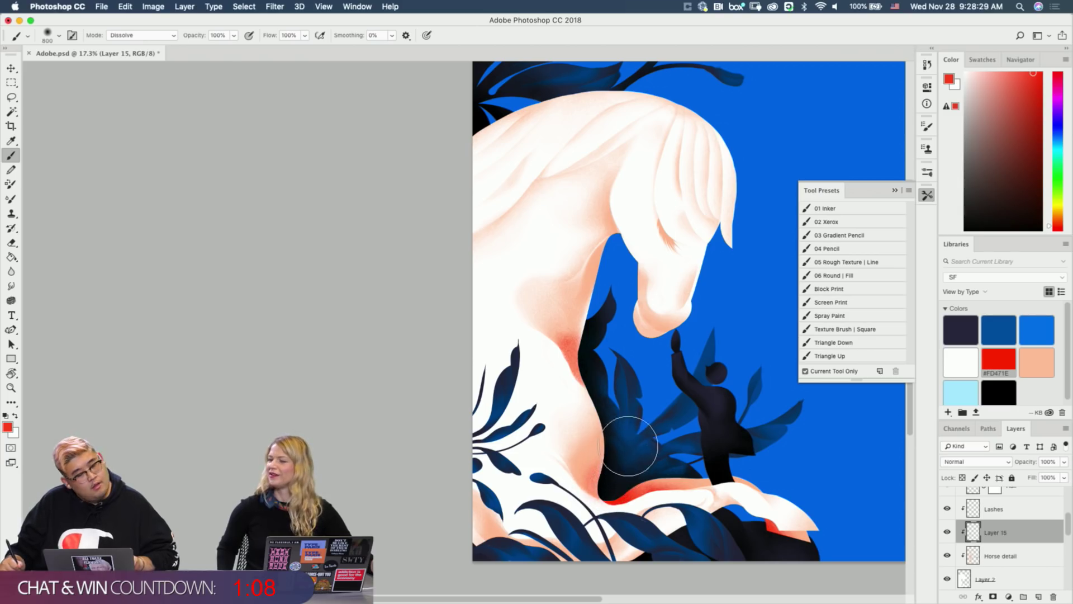
{"action": "key", "text": "e"}
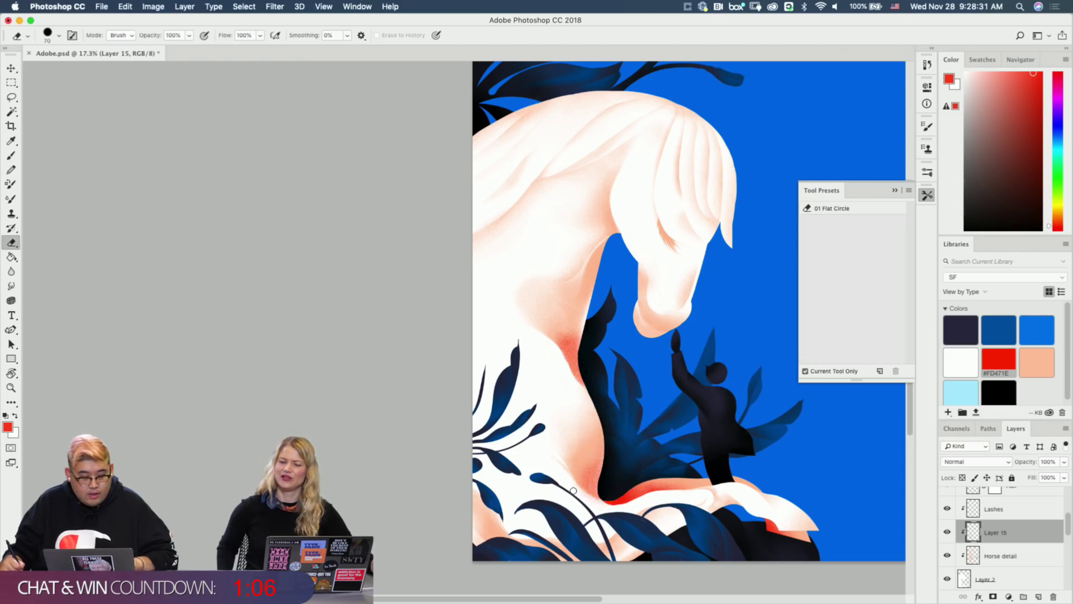
{"action": "key", "text": "super+space"}
{"action": "left_click_drag", "start_coordinate": [587, 513], "coordinate": [641, 506]}
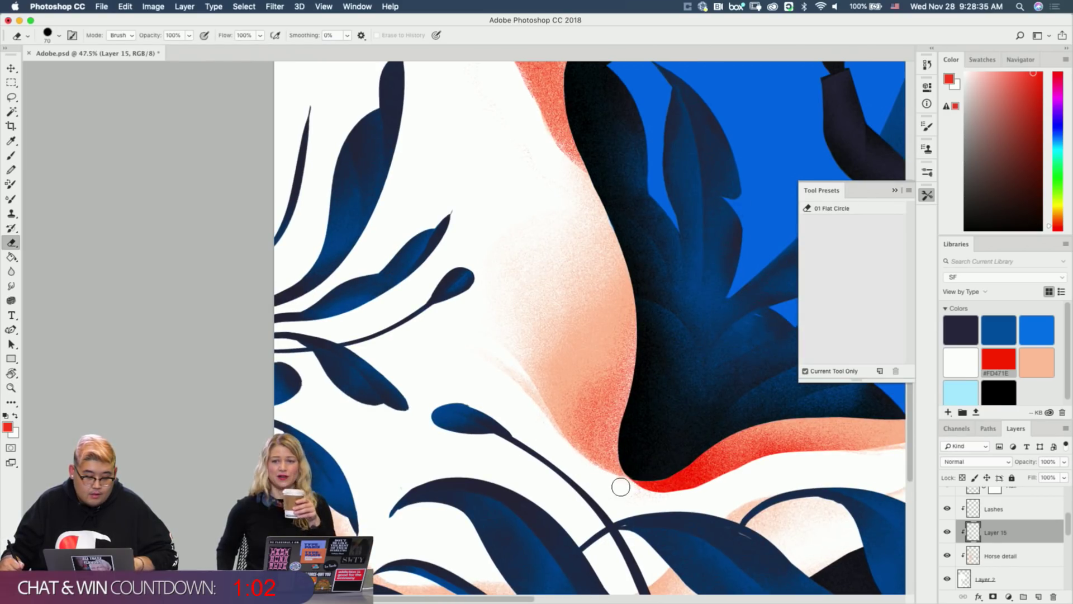
{"action": "key", "text": "super+space"}
{"action": "left_click_drag", "start_coordinate": [626, 480], "coordinate": [584, 495]}
{"action": "key", "text": "b"}
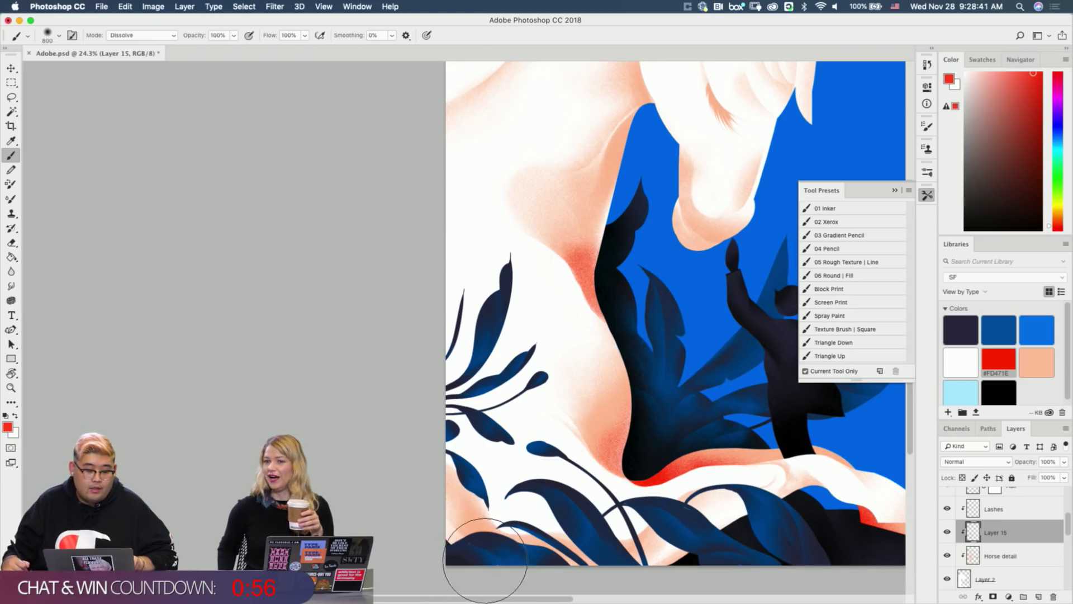
Shade the horse's body between the lowest leaves in red, reducing the brush down to 250 px.
{"action": "key", "text": "bracketleft"}
{"action": "key", "text": "bracketleft"}
{"action": "key", "text": "bracketleft"}
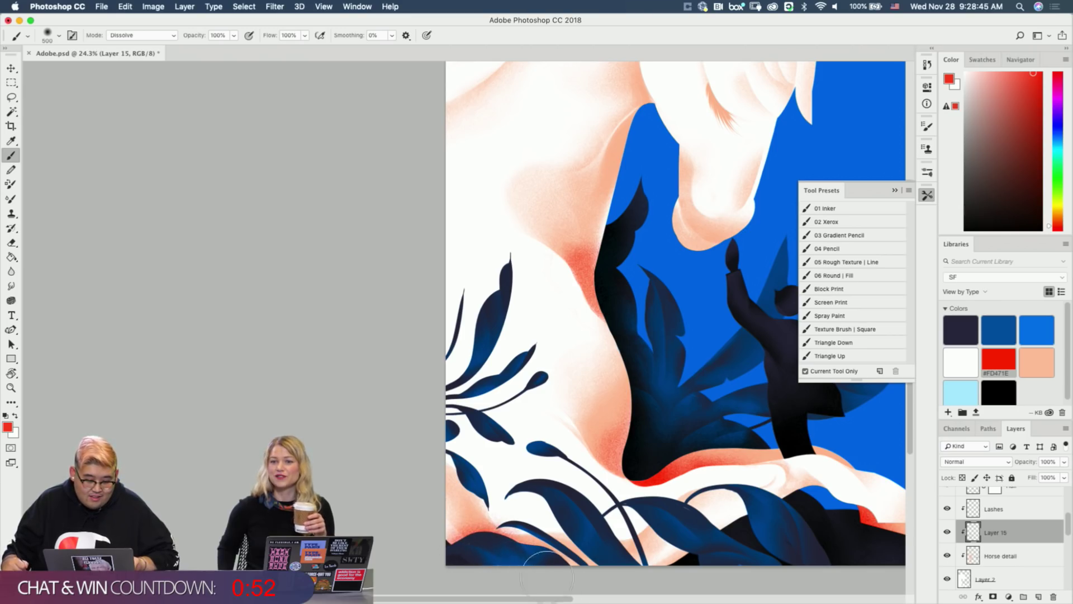
{"action": "scroll", "coordinate": [615, 511], "scroll_direction": "right", "scroll_amount": 4}
{"action": "scroll", "coordinate": [615, 512], "scroll_direction": "down", "scroll_amount": 3}
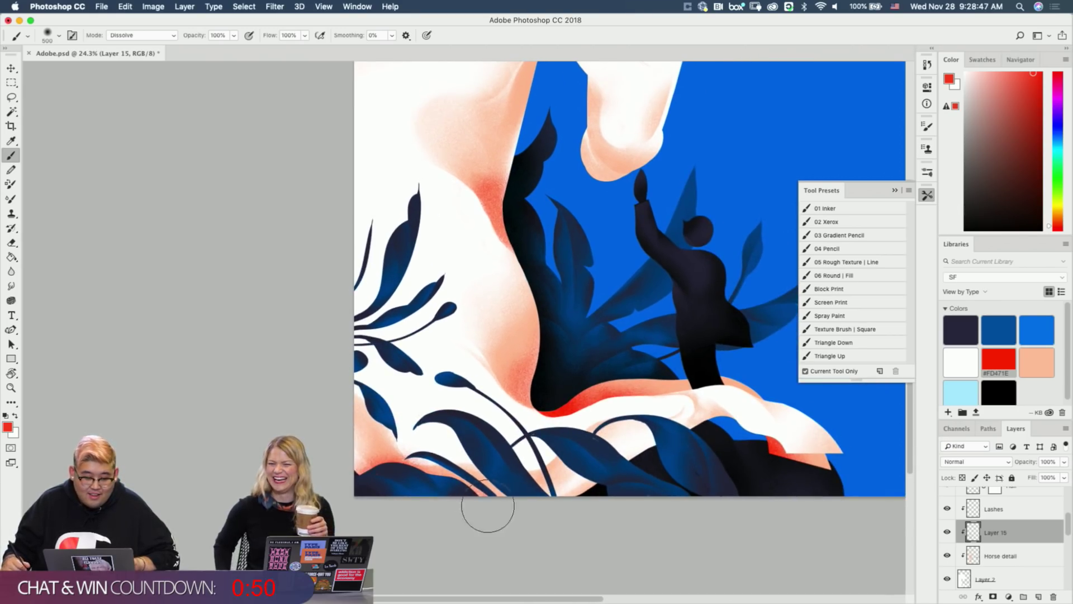
{"action": "key", "text": "bracketleft"}
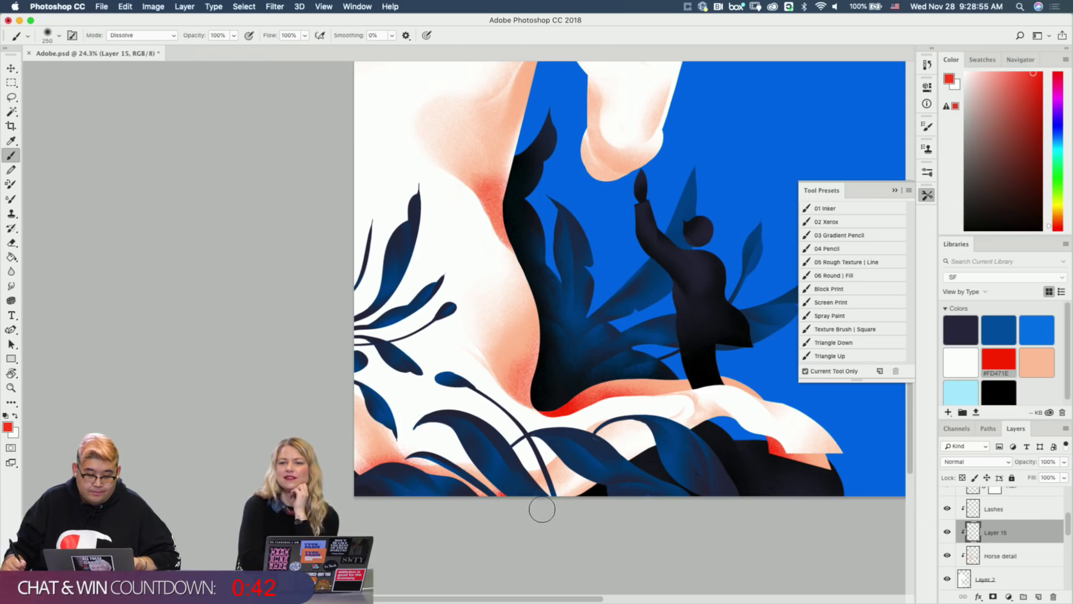
Shade the crest of the horse's neck beneath the upper leaves in red with a 300 px brush.
{"action": "scroll", "coordinate": [575, 483], "scroll_direction": "up", "scroll_amount": 10}
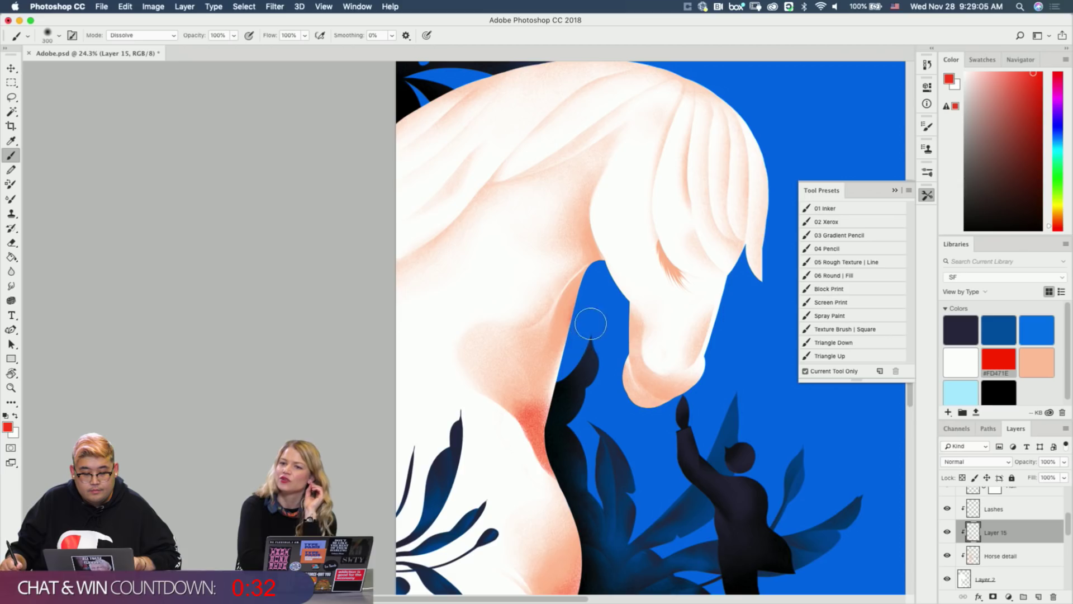
{"action": "left_click_drag", "start_coordinate": [601, 306], "coordinate": [608, 393]}
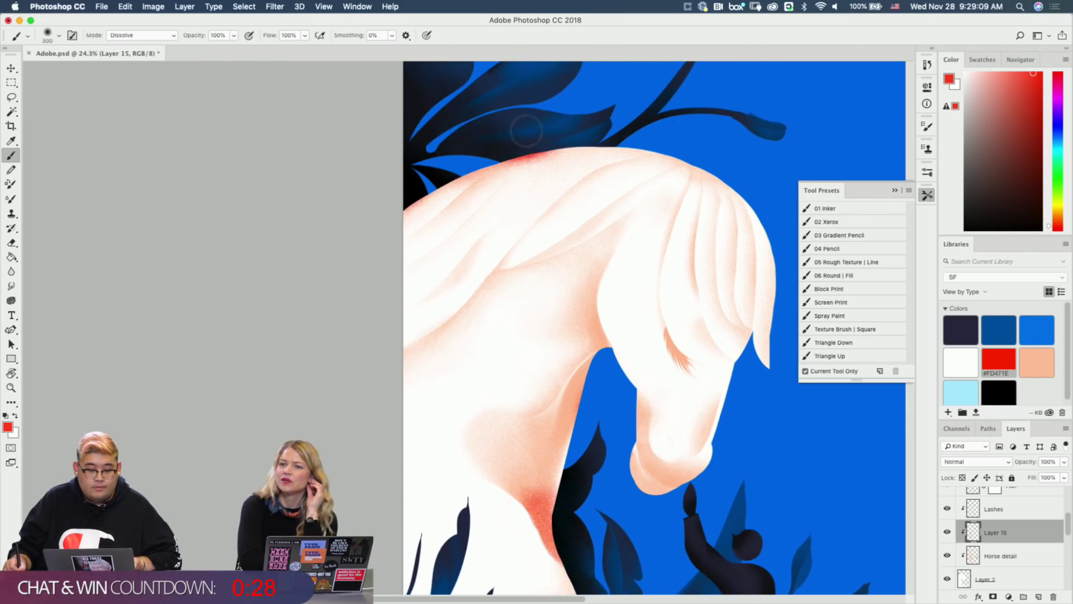
{"action": "left_click_drag", "start_coordinate": [568, 367], "coordinate": [578, 268]}
{"action": "key", "text": "z"}
{"action": "left_click_drag", "start_coordinate": [579, 379], "coordinate": [570, 376]}
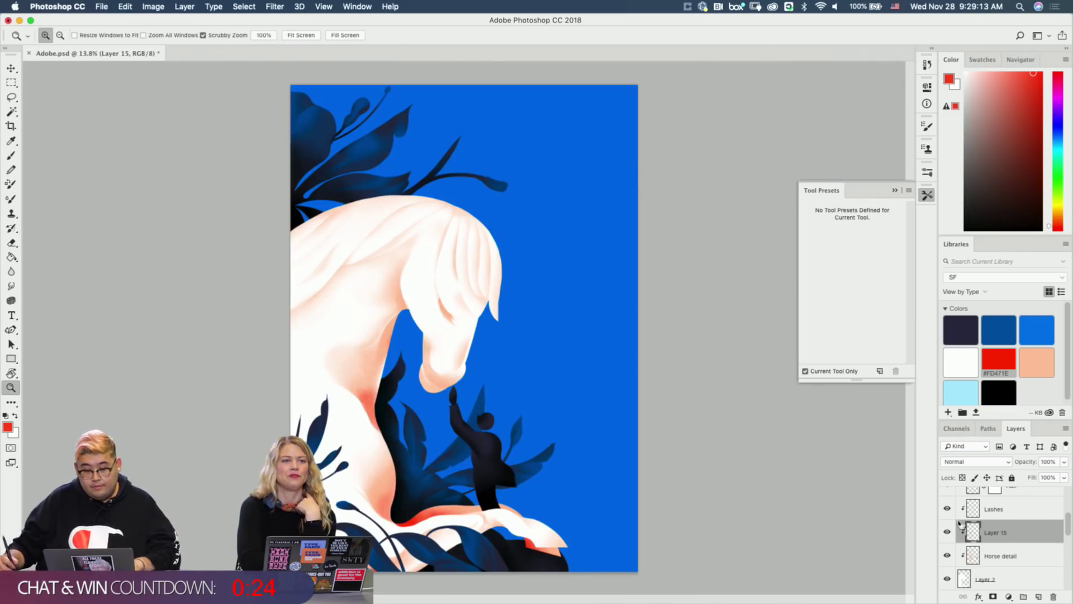
Add a layer mask to Layer 15 and soften the red chest shading with black on the mask using an 800 px brush.
{"action": "left_click", "coordinate": [993, 597]}
{"action": "key", "text": "d"}
{"action": "key", "text": "b"}
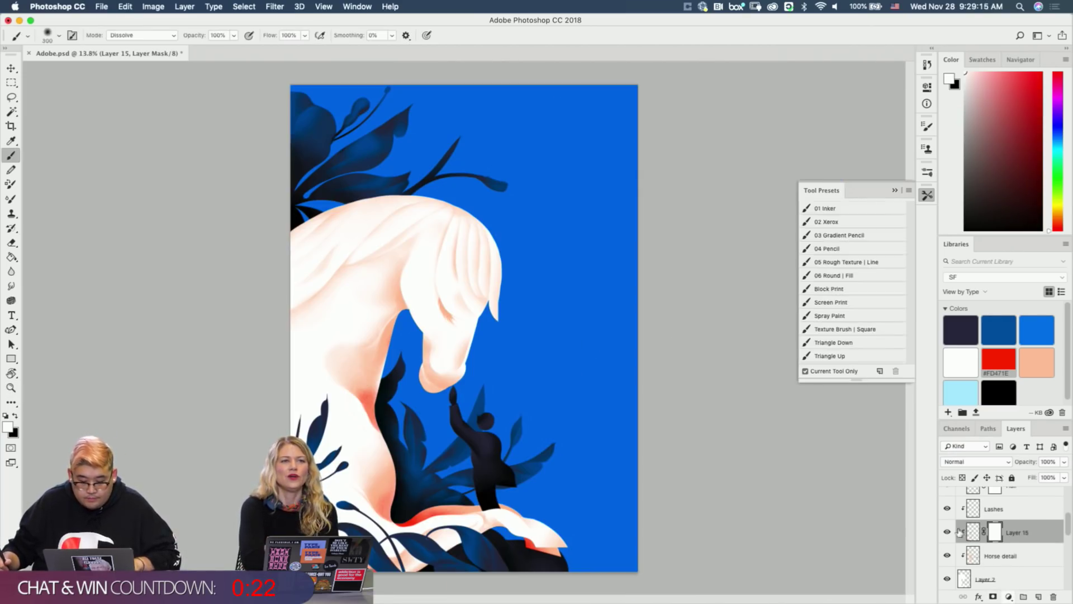
{"action": "key", "text": "bracketright"}
{"action": "key", "text": "bracketright"}
{"action": "key", "text": "bracketright"}
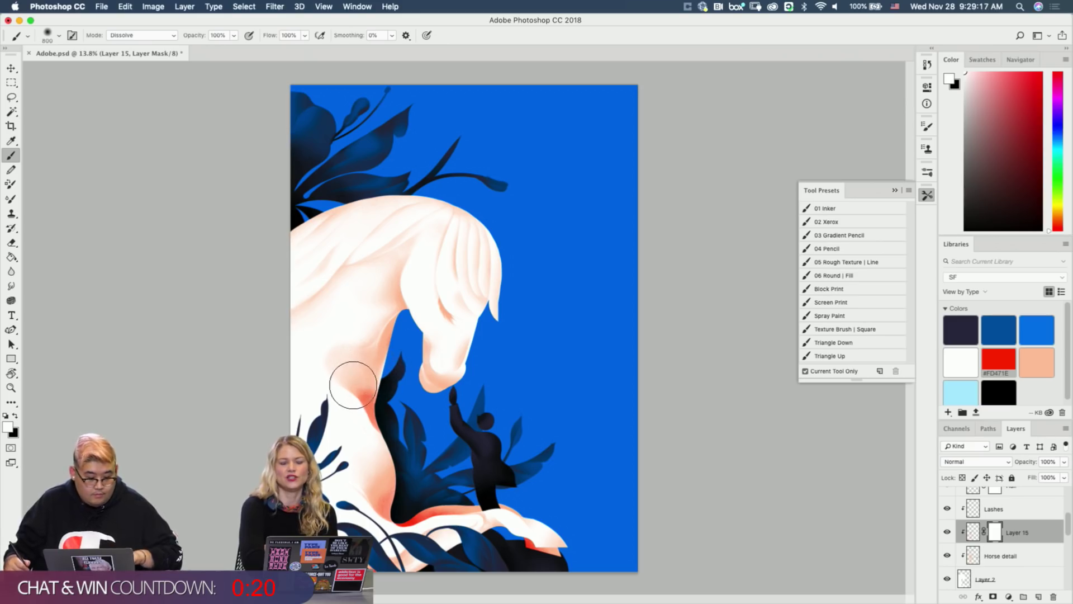
{"action": "key", "text": "x"}
{"action": "left_click_drag", "start_coordinate": [354, 398], "coordinate": [352, 411]}
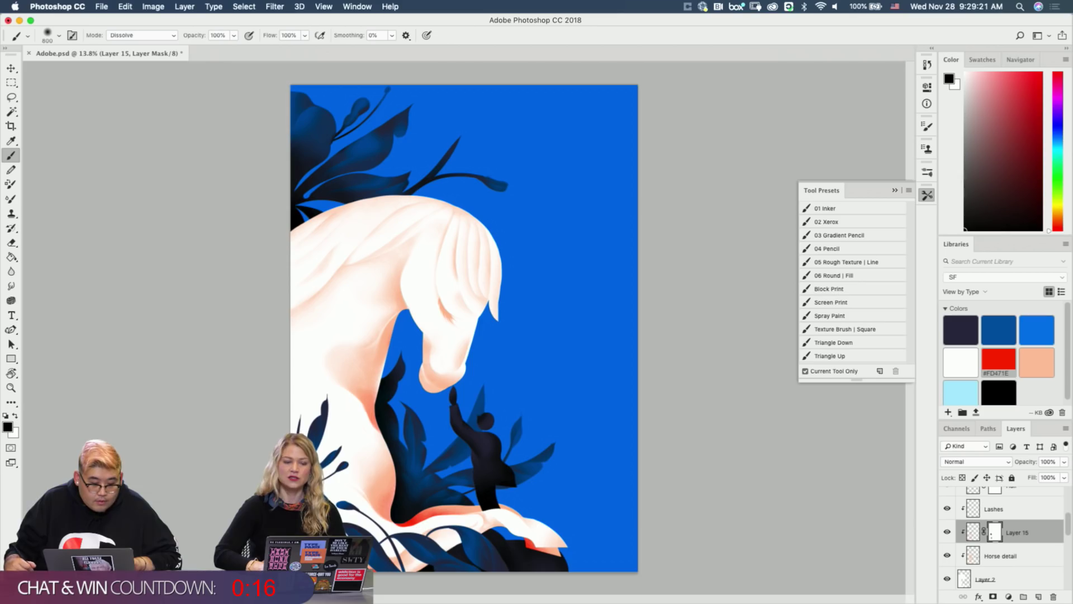
{"action": "key", "text": "z"}
{"action": "mouse_move", "coordinate": [350, 501]}
{"action": "left_mouse_down"}
{"action": "mouse_move", "coordinate": [389, 497]}
{"action": "mouse_move", "coordinate": [618, 307]}
{"action": "left_mouse_up"}
{"action": "scroll", "coordinate": [993, 563], "scroll_direction": "down", "scroll_amount": 3}
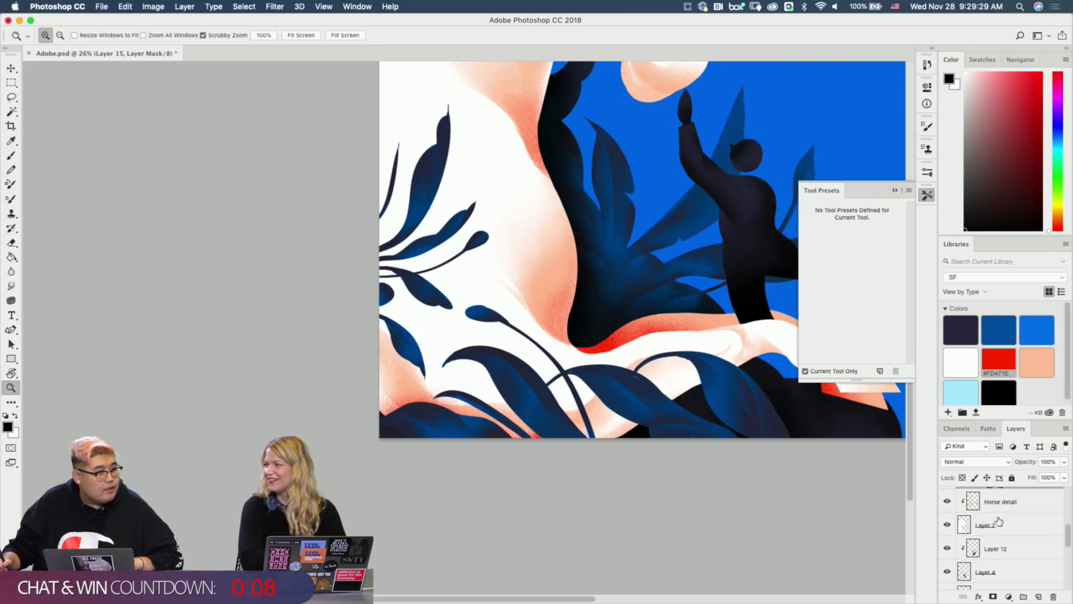
{"action": "scroll", "coordinate": [1004, 520], "scroll_direction": "down", "scroll_amount": 5}
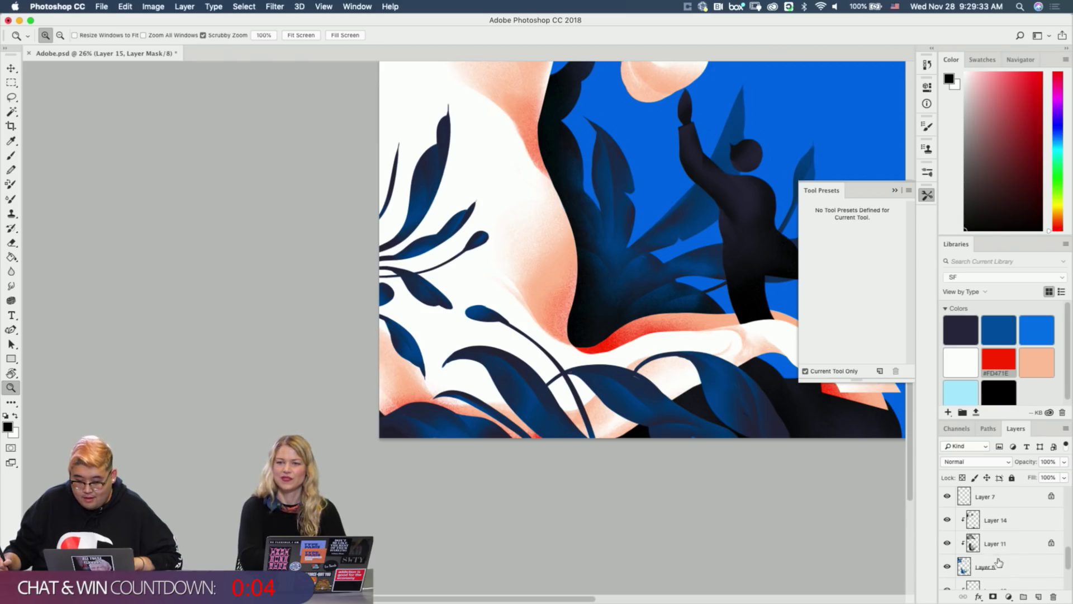
{"action": "scroll", "coordinate": [999, 563], "scroll_direction": "up", "scroll_amount": 5}
{"action": "scroll", "coordinate": [1009, 522], "scroll_direction": "down", "scroll_amount": 2}
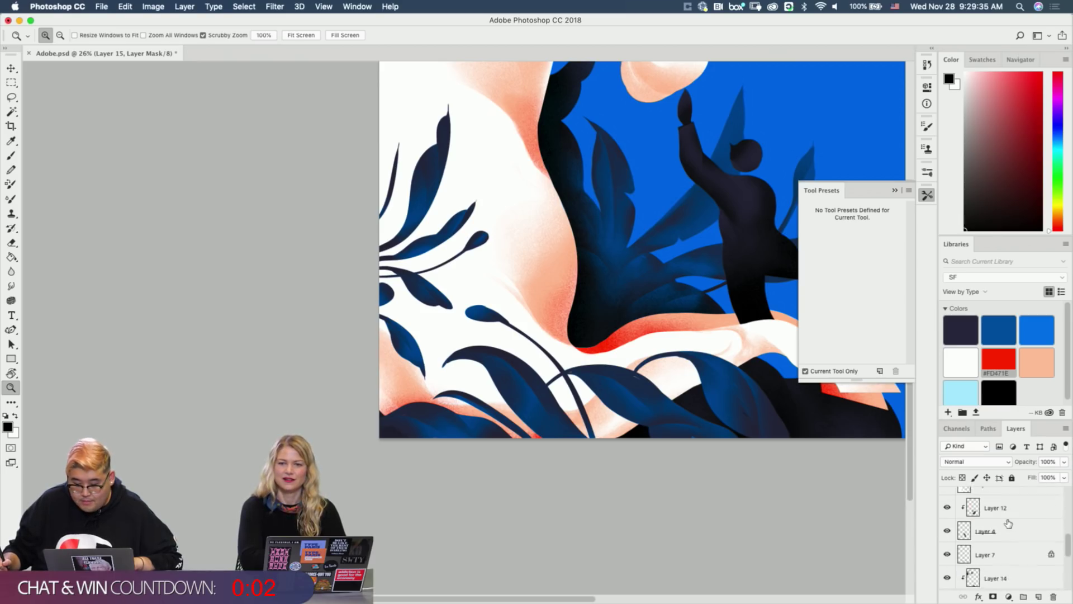
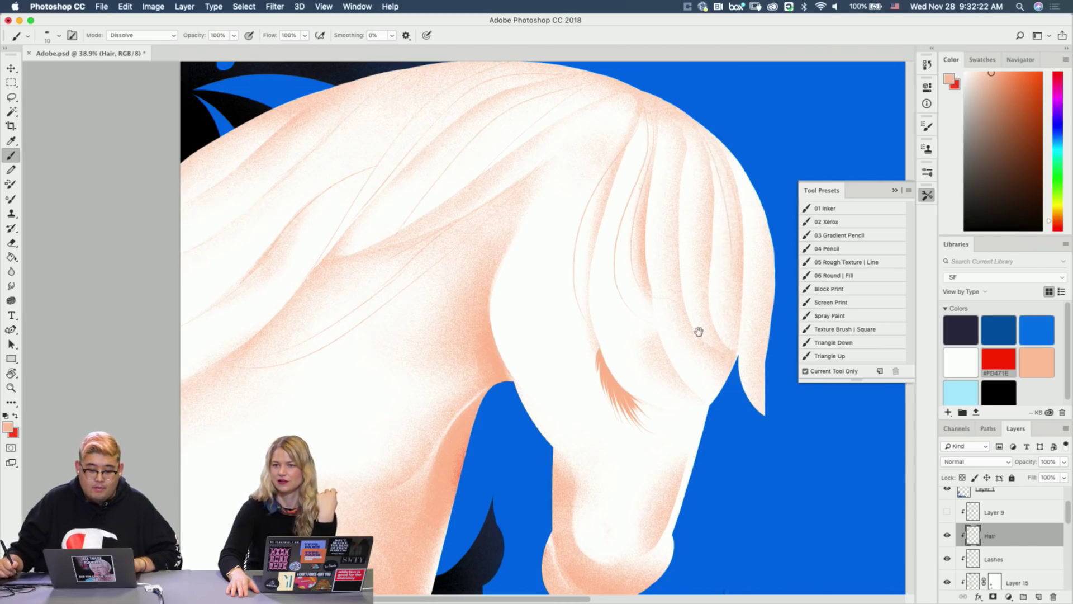
Add a layer mask to the Hair layer.
{"action": "mouse_move", "coordinate": [698, 331]}
{"action": "left_mouse_down"}
{"action": "mouse_move", "coordinate": [738, 227]}
{"action": "mouse_move", "coordinate": [697, 328]}
{"action": "mouse_move", "coordinate": [711, 350]}
{"action": "left_mouse_up"}
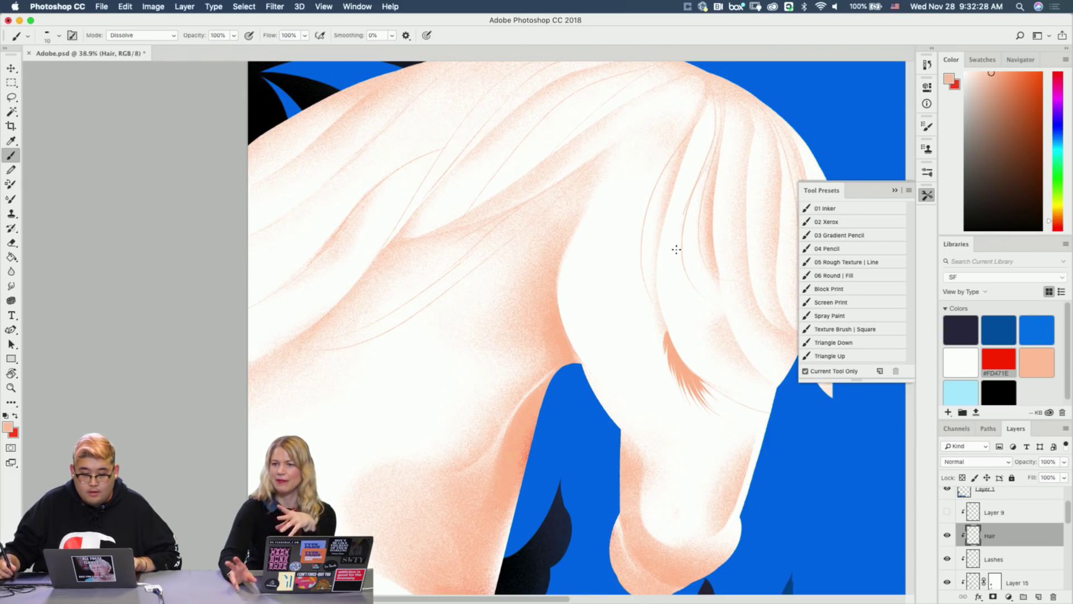
{"action": "left_click_drag", "start_coordinate": [700, 361], "coordinate": [649, 331]}
{"action": "key", "text": "z"}
{"action": "left_click_drag", "start_coordinate": [735, 355], "coordinate": [721, 361]}
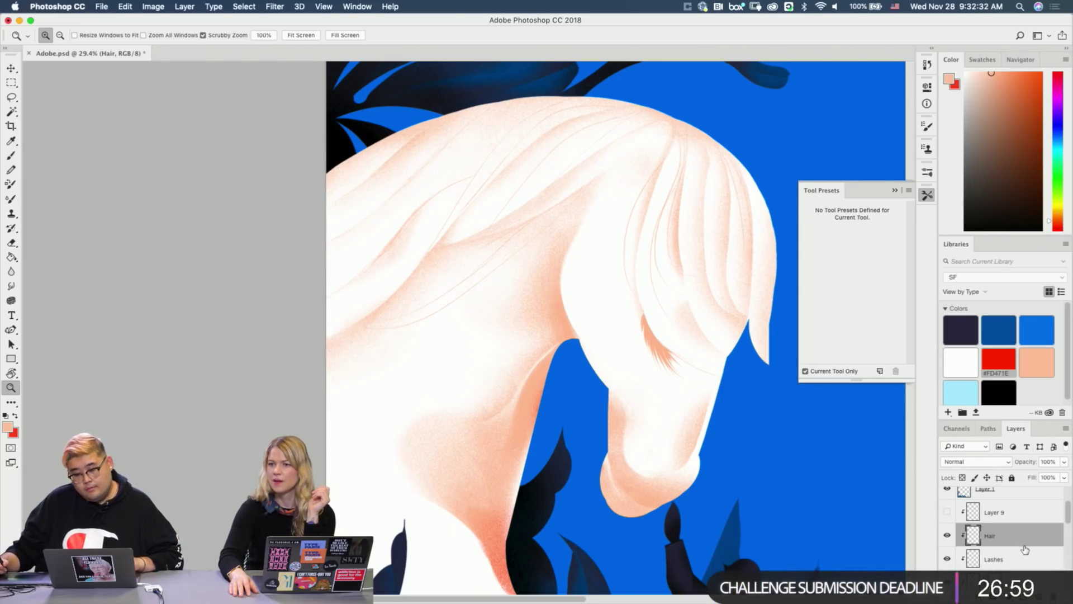
{"action": "scroll", "coordinate": [1021, 545], "scroll_direction": "down", "scroll_amount": 2}
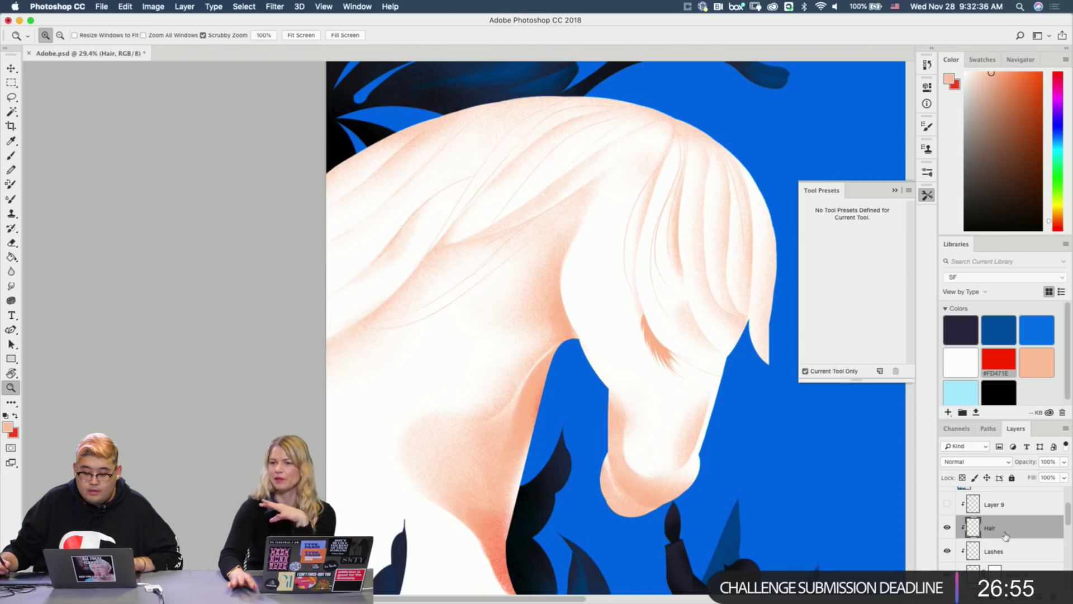
{"action": "left_click", "coordinate": [998, 597]}
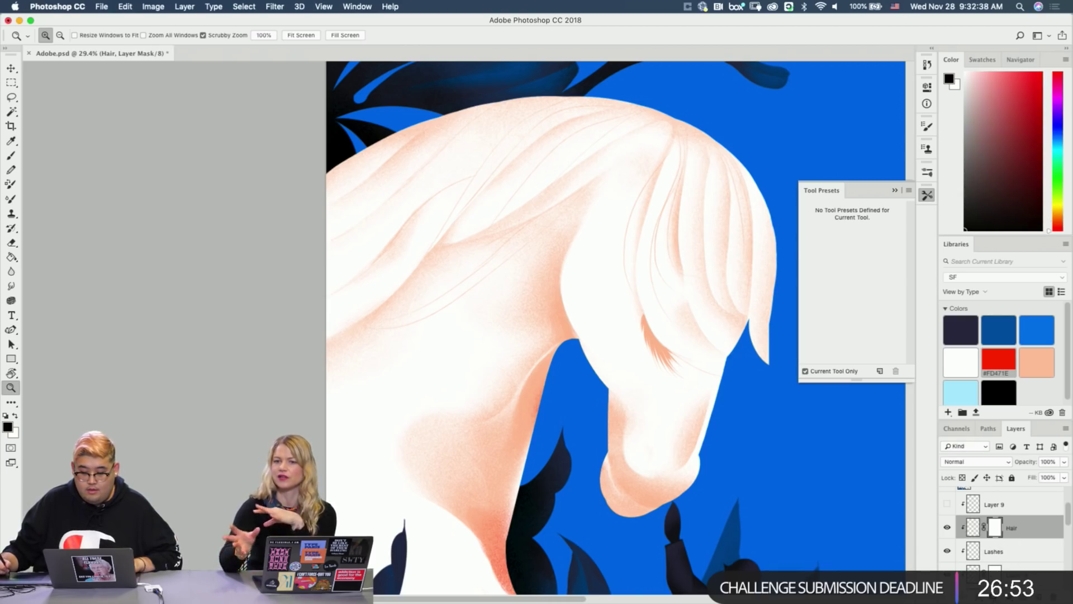
Fade the mane's fine strands by painting the Hair mask with the 03 Gradient Pencil brush at 500 px, alternating black and white.
{"action": "key", "text": "b"}
{"action": "left_click", "coordinate": [864, 235]}
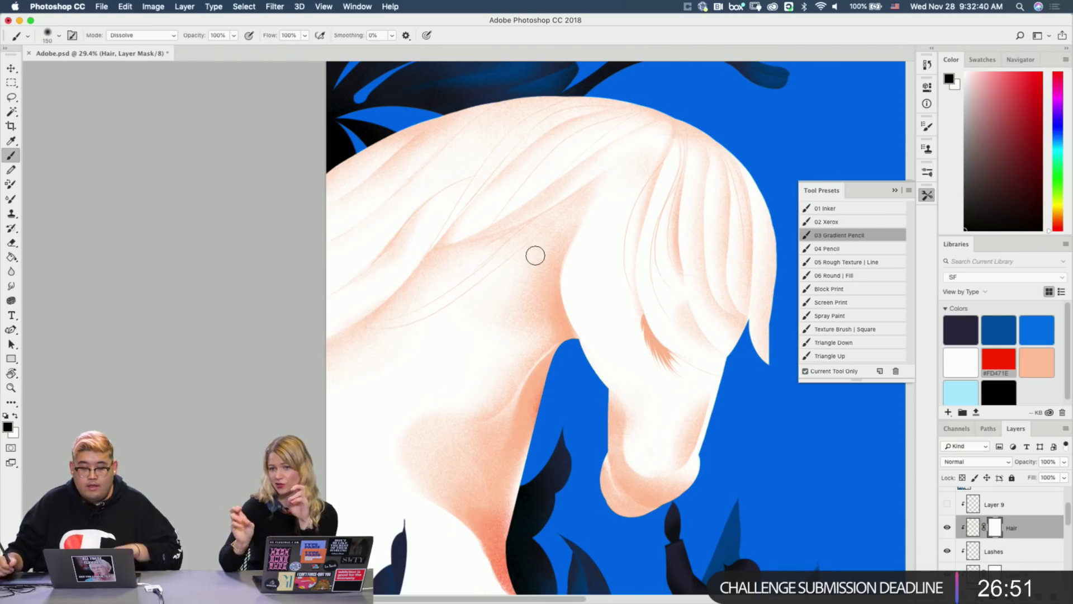
{"action": "key", "text": "bracketright"}
{"action": "key", "text": "bracketright"}
{"action": "key", "text": "bracketright"}
{"action": "key", "text": "bracketright"}
{"action": "key", "text": "bracketright"}
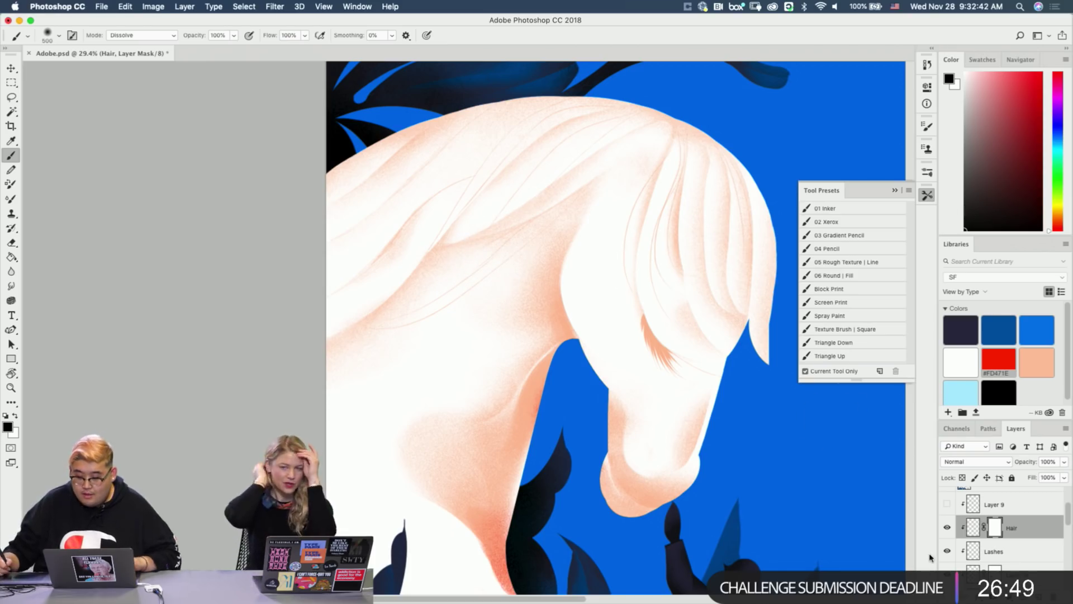
{"action": "scroll", "coordinate": [975, 553], "scroll_direction": "down", "scroll_amount": 3}
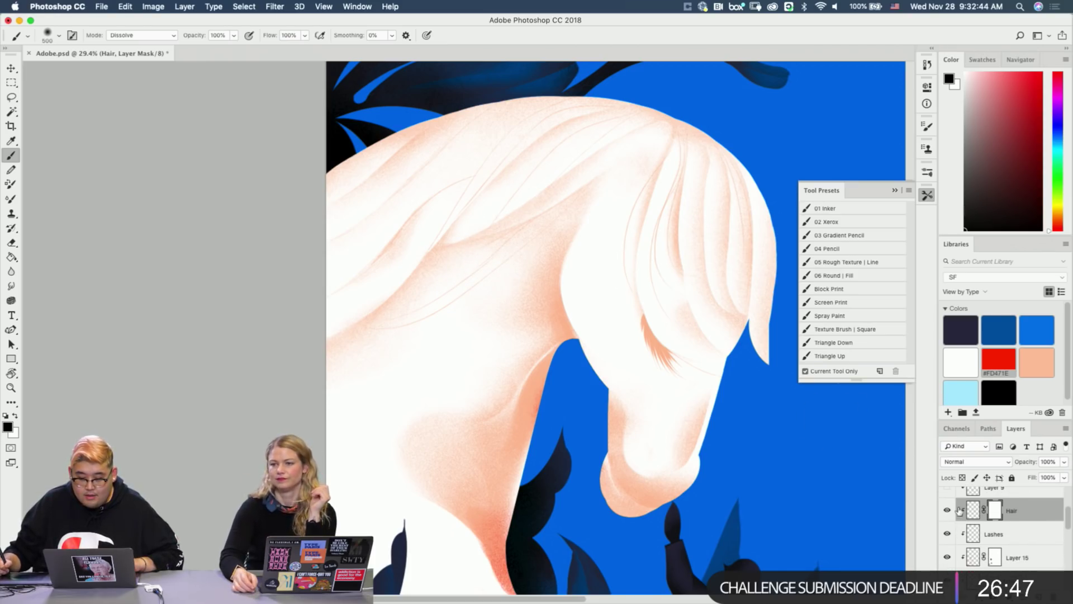
{"action": "scroll", "coordinate": [618, 328], "scroll_direction": "up", "scroll_amount": 1}
{"action": "scroll", "coordinate": [559, 291], "scroll_direction": "left", "scroll_amount": 1}
{"action": "key", "text": "super+z"}
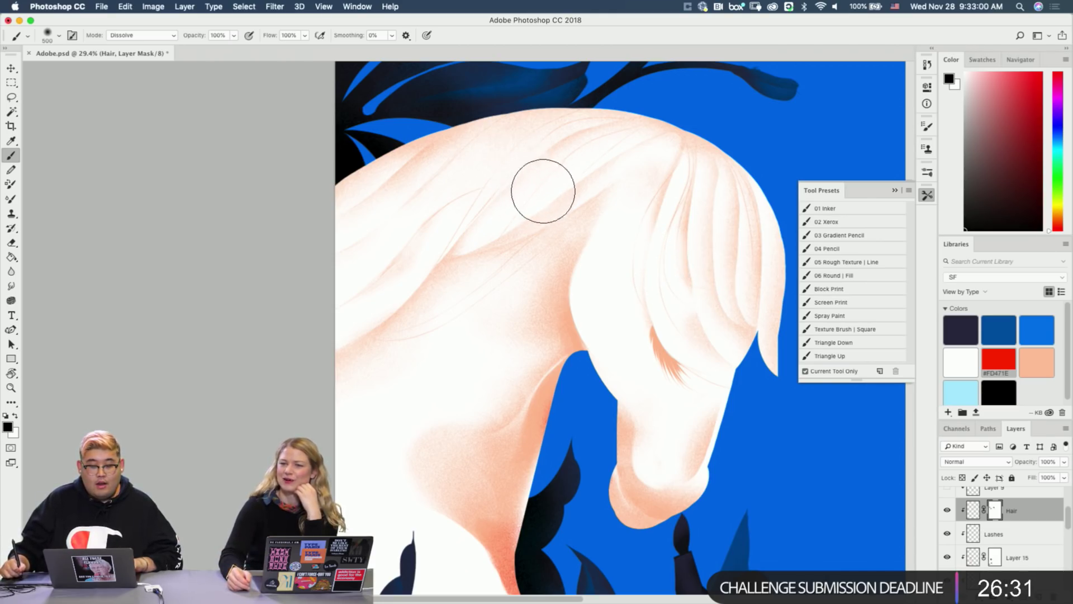
{"action": "key", "text": "x"}
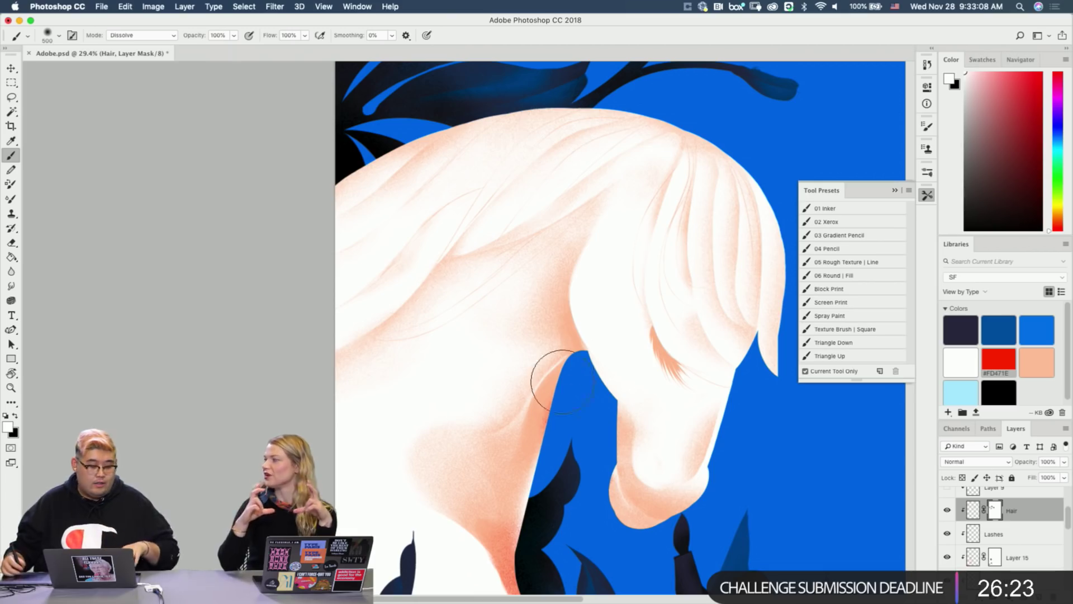
{"action": "key", "text": "x"}
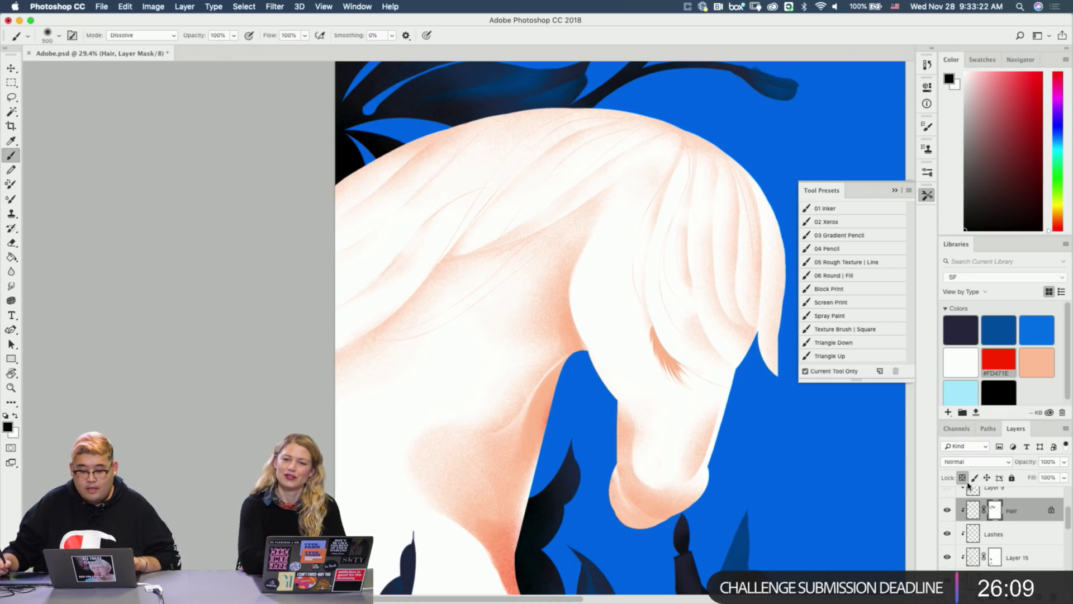
Create a new layer directly above Layer 9 and prepare the 01 Inker brush with the blue sampled from the background.
{"action": "left_click", "coordinate": [861, 210]}
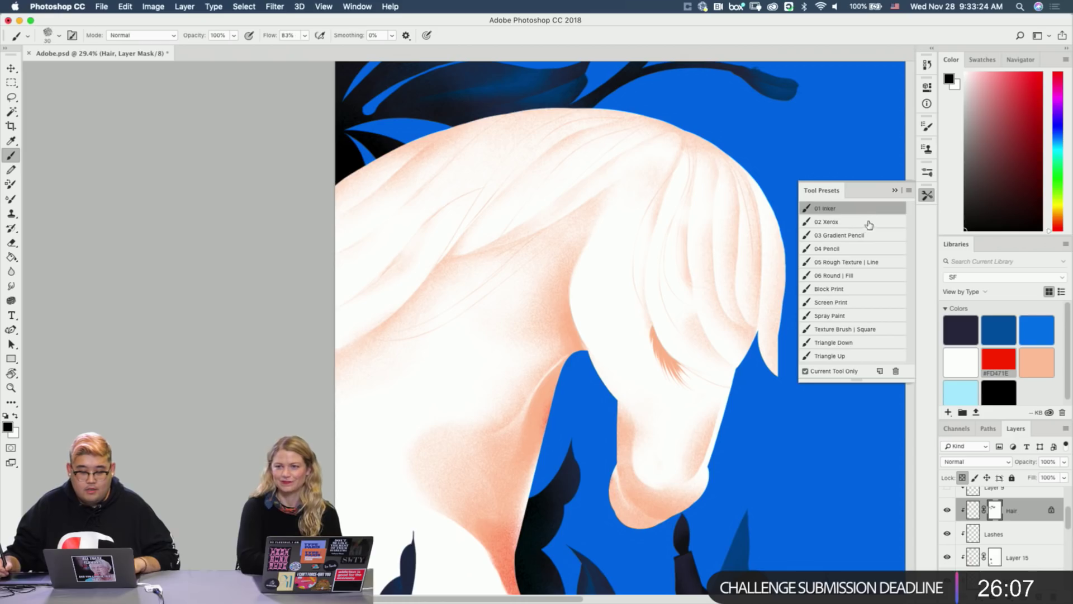
{"action": "key", "text": "z"}
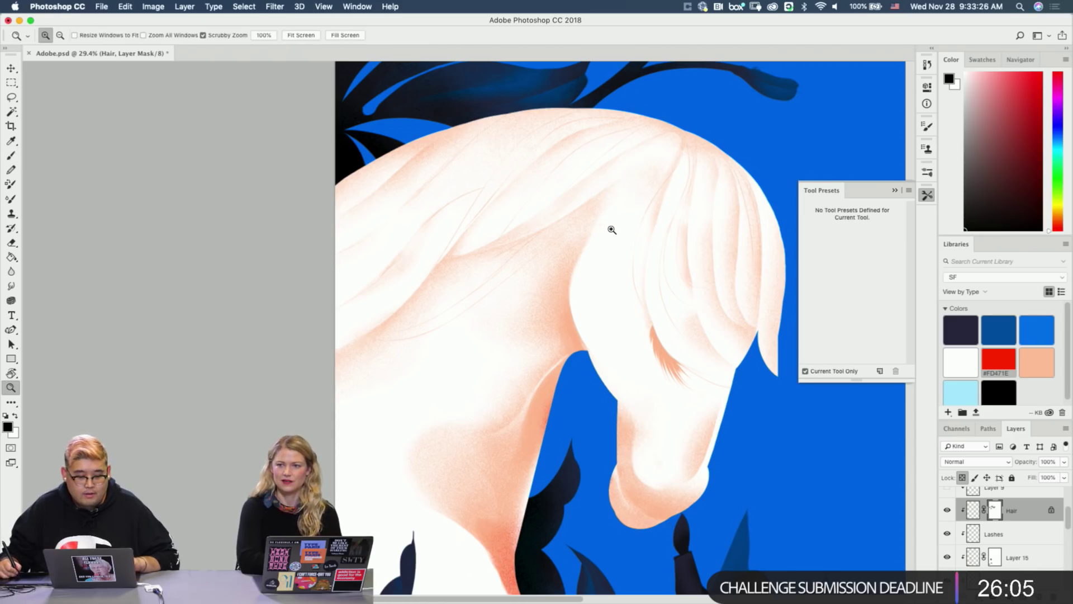
{"action": "key", "text": "b"}
{"action": "left_click_drag", "start_coordinate": [678, 395], "coordinate": [679, 377]}
{"action": "scroll", "coordinate": [1015, 546], "scroll_direction": "up", "scroll_amount": 3}
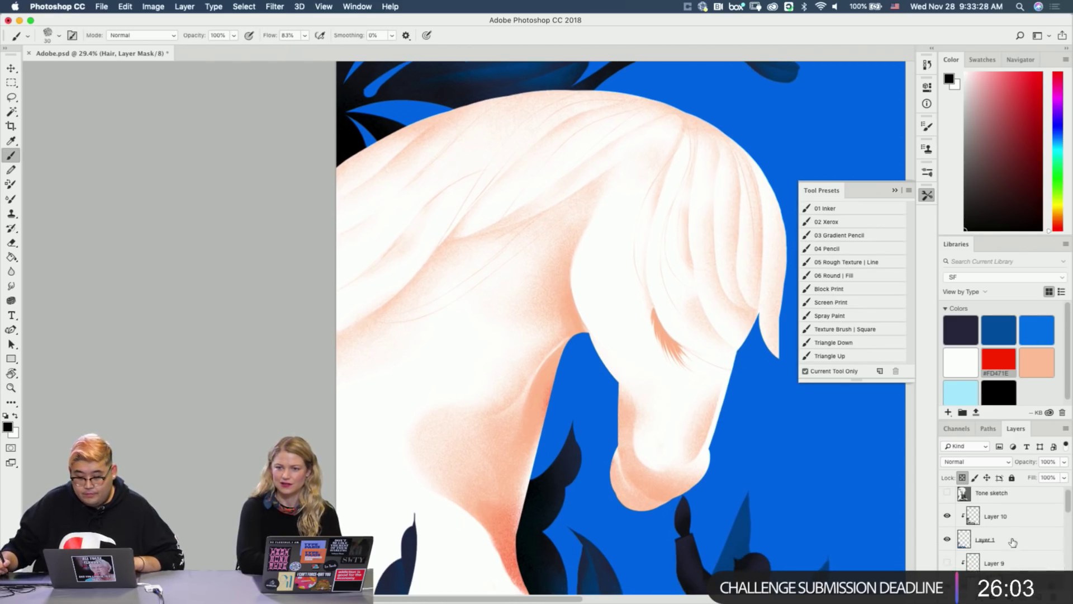
{"action": "scroll", "coordinate": [1011, 541], "scroll_direction": "down", "scroll_amount": 2}
{"action": "left_click", "coordinate": [1000, 523]}
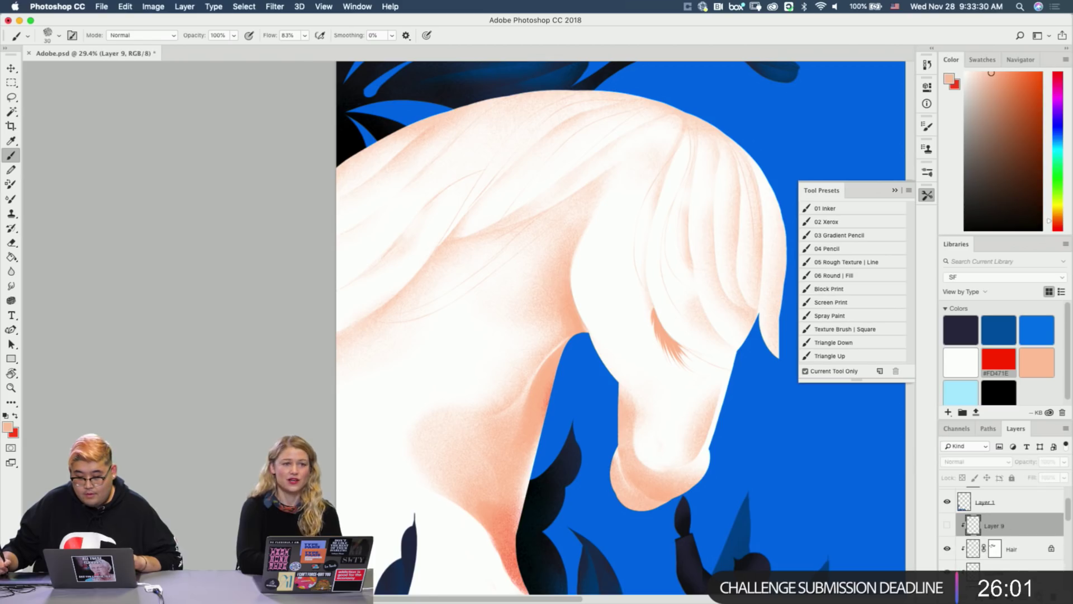
{"action": "left_click", "coordinate": [1038, 596]}
{"action": "left_click_drag", "start_coordinate": [509, 153], "coordinate": [520, 249]}
{"action": "left_click", "coordinate": [700, 159], "text": "alt"}
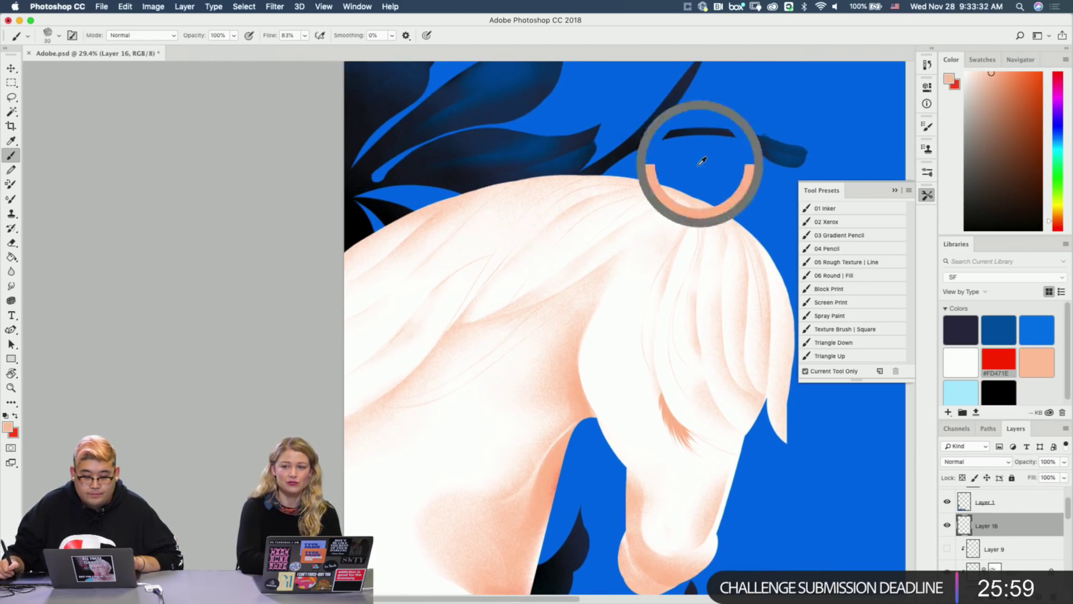
{"action": "left_click", "coordinate": [852, 213]}
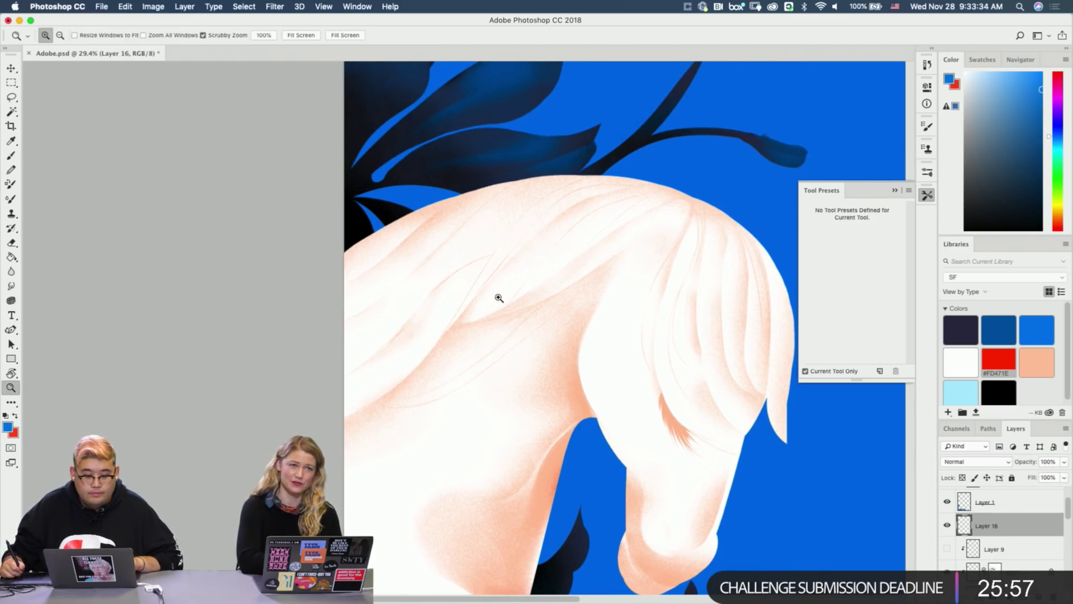
Outline a large four-petal flower in blue on the horse's neck below the mane, using a 60 px brush.
{"action": "left_click_drag", "start_coordinate": [499, 297], "coordinate": [520, 288]}
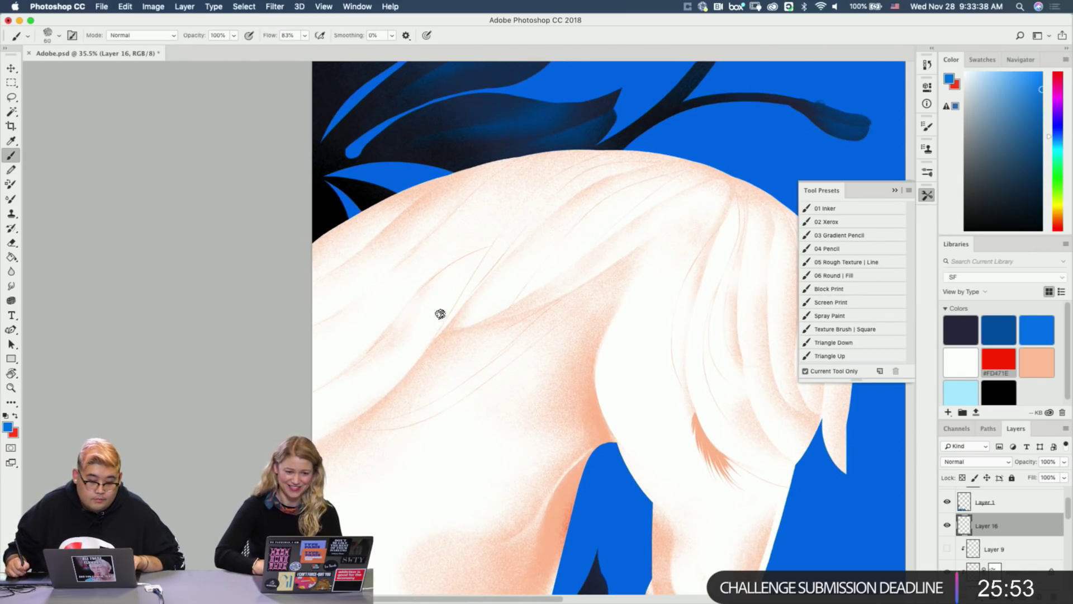
{"action": "mouse_move", "coordinate": [410, 307]}
{"action": "left_mouse_down"}
{"action": "mouse_move", "coordinate": [442, 376]}
{"action": "mouse_move", "coordinate": [479, 290]}
{"action": "mouse_move", "coordinate": [478, 341]}
{"action": "left_mouse_up"}
{"action": "key", "text": "super+space"}
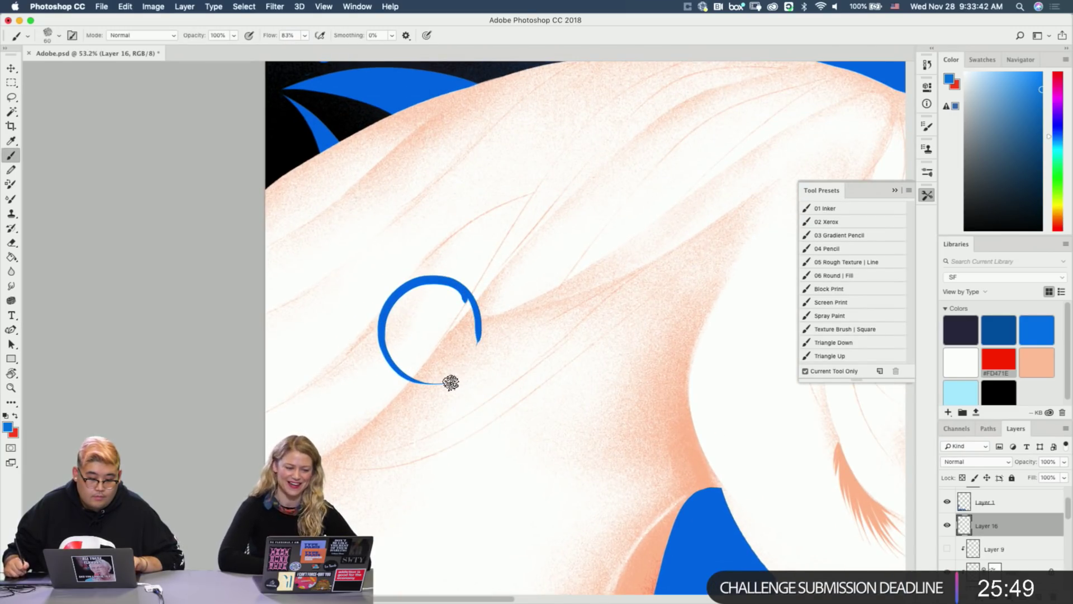
{"action": "left_click_drag", "start_coordinate": [462, 380], "coordinate": [486, 477]}
{"action": "key", "text": "super+z"}
{"action": "mouse_move", "coordinate": [463, 381]}
{"action": "left_mouse_down"}
{"action": "mouse_move", "coordinate": [437, 456]}
{"action": "mouse_move", "coordinate": [497, 391]}
{"action": "left_mouse_up"}
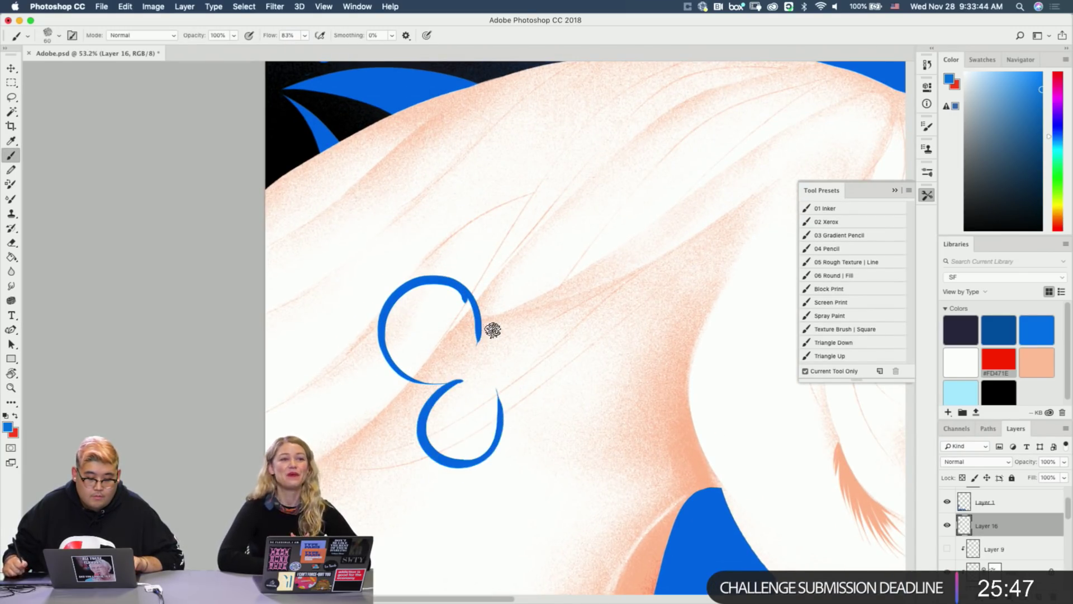
{"action": "left_click_drag", "start_coordinate": [479, 338], "coordinate": [532, 337]}
{"action": "key", "text": "super+z"}
{"action": "mouse_move", "coordinate": [497, 391]}
{"action": "left_mouse_down"}
{"action": "mouse_move", "coordinate": [570, 412]}
{"action": "mouse_move", "coordinate": [541, 366]}
{"action": "left_mouse_up"}
{"action": "left_click_drag", "start_coordinate": [488, 342], "coordinate": [540, 367]}
{"action": "key", "text": "super+z"}
{"action": "mouse_move", "coordinate": [489, 342]}
{"action": "left_mouse_down"}
{"action": "mouse_move", "coordinate": [502, 304]}
{"action": "mouse_move", "coordinate": [535, 366]}
{"action": "mouse_move", "coordinate": [556, 355]}
{"action": "left_mouse_up"}
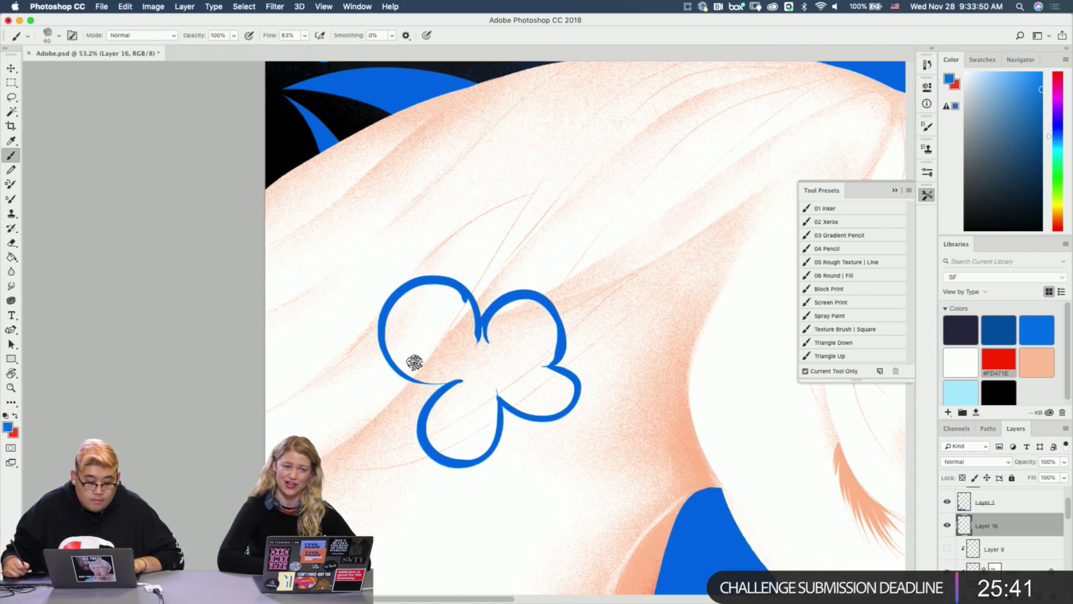
Fill the flower outline with solid blue and paint over the gap and seams around its upper-right petal.
{"action": "key", "text": "g"}
{"action": "left_click", "coordinate": [494, 388]}
{"action": "key", "text": "b"}
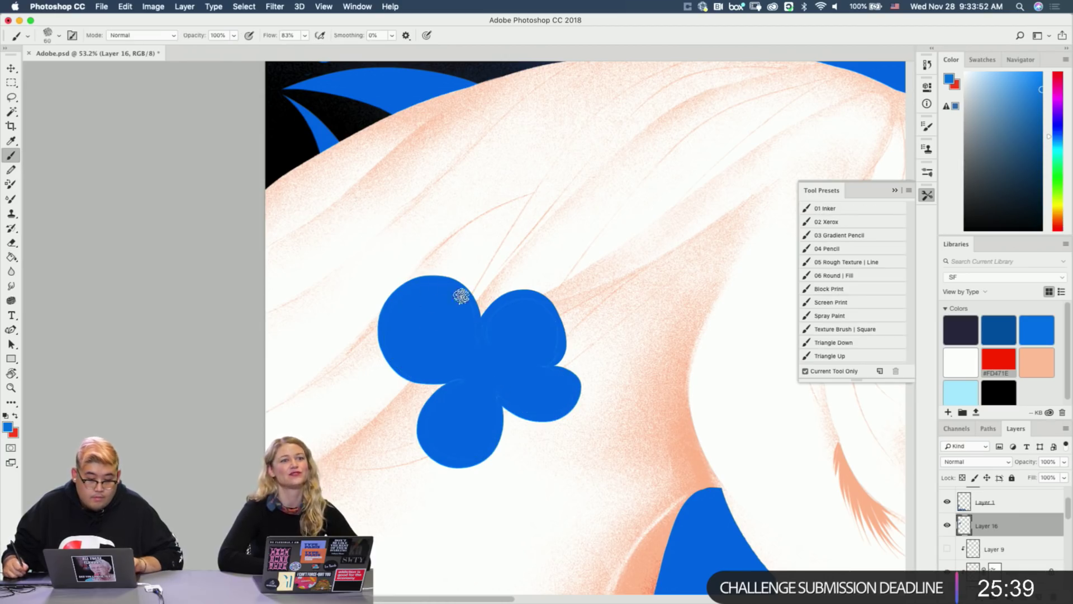
{"action": "left_click_drag", "start_coordinate": [486, 324], "coordinate": [550, 330]}
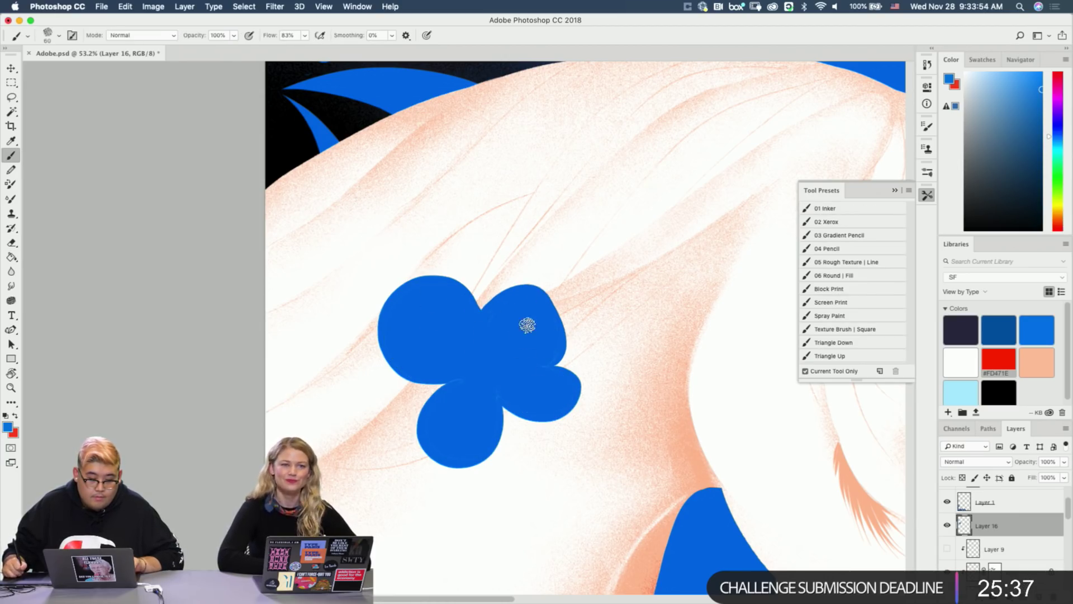
{"action": "key", "text": "super+z"}
{"action": "mouse_move", "coordinate": [479, 323]}
{"action": "left_mouse_down"}
{"action": "mouse_move", "coordinate": [552, 349]}
{"action": "mouse_move", "coordinate": [533, 315]}
{"action": "mouse_move", "coordinate": [473, 319]}
{"action": "mouse_move", "coordinate": [550, 358]}
{"action": "left_mouse_up"}
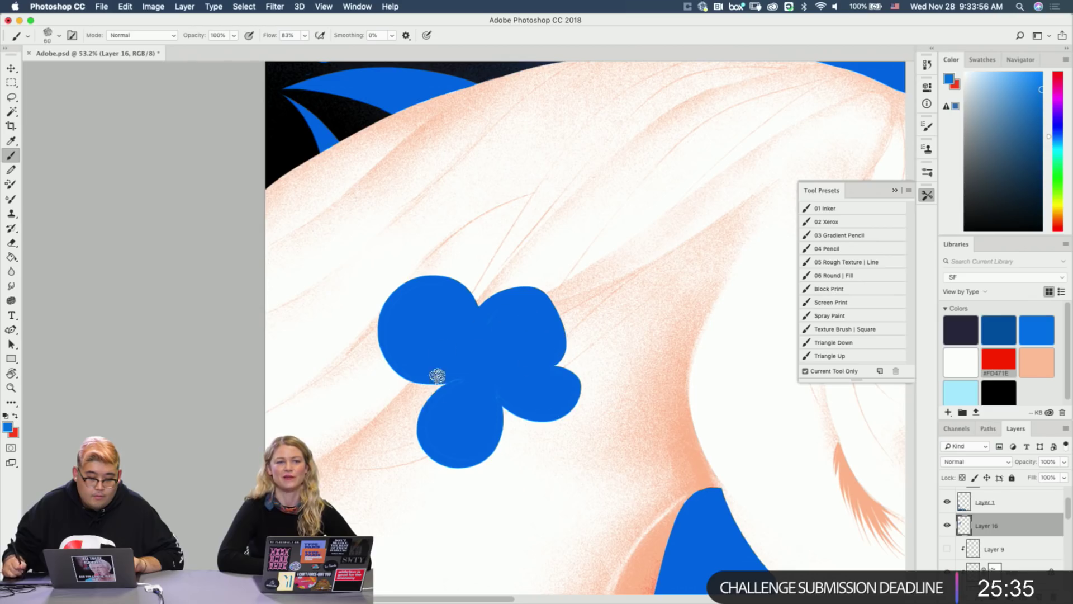
Reshape the flower's lower-left petal into a fuller, rounder form with blue brush strokes.
{"action": "mouse_move", "coordinate": [426, 438]}
{"action": "left_mouse_down"}
{"action": "mouse_move", "coordinate": [473, 405]}
{"action": "mouse_move", "coordinate": [460, 381]}
{"action": "mouse_move", "coordinate": [489, 425]}
{"action": "left_mouse_up"}
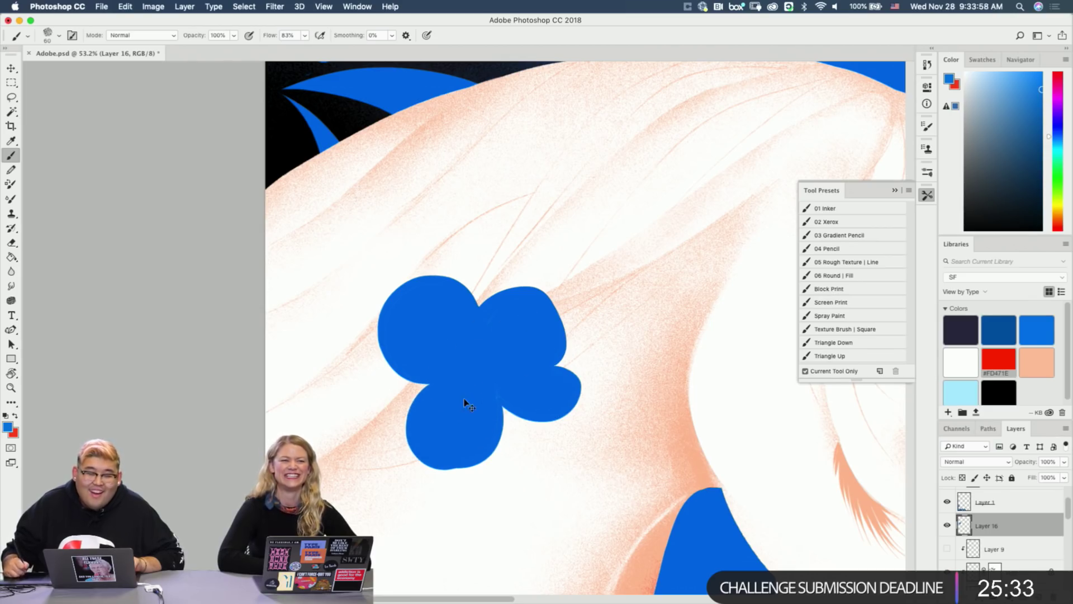
{"action": "key", "text": "super+z"}
{"action": "mouse_move", "coordinate": [452, 394]}
{"action": "left_mouse_down"}
{"action": "mouse_move", "coordinate": [422, 421]}
{"action": "mouse_move", "coordinate": [501, 360]}
{"action": "left_mouse_up"}
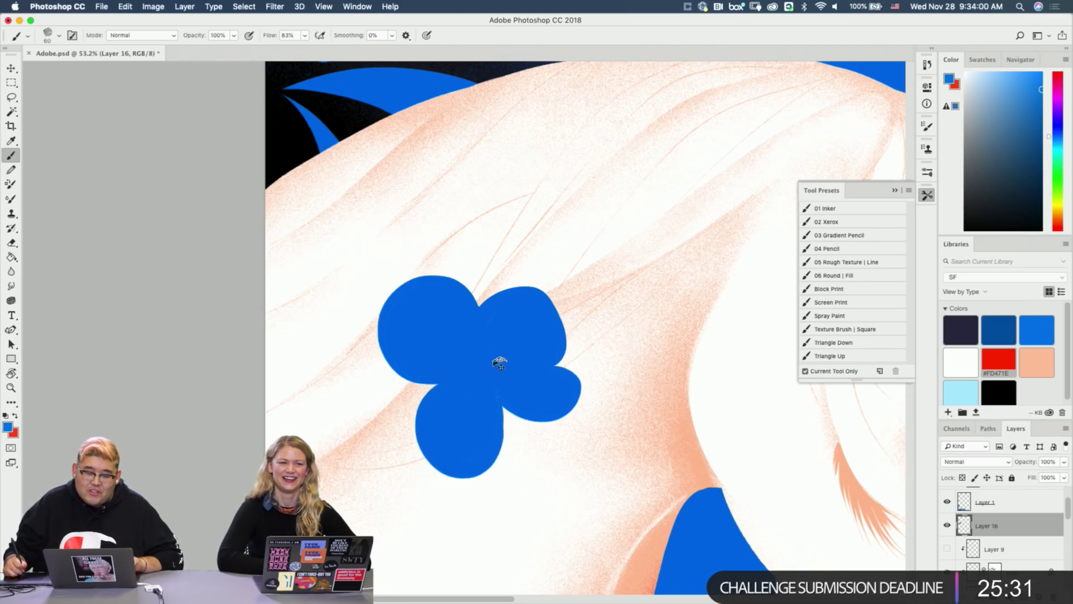
{"action": "key", "text": "super+z"}
{"action": "left_click_drag", "start_coordinate": [460, 388], "coordinate": [484, 354]}
Enlarge the flower's lower-right petal and smooth its joins with the neighbouring petals in blue.
{"action": "scroll", "coordinate": [401, 347], "scroll_direction": "right", "scroll_amount": 5}
{"action": "scroll", "coordinate": [401, 347], "scroll_direction": "down", "scroll_amount": 2}
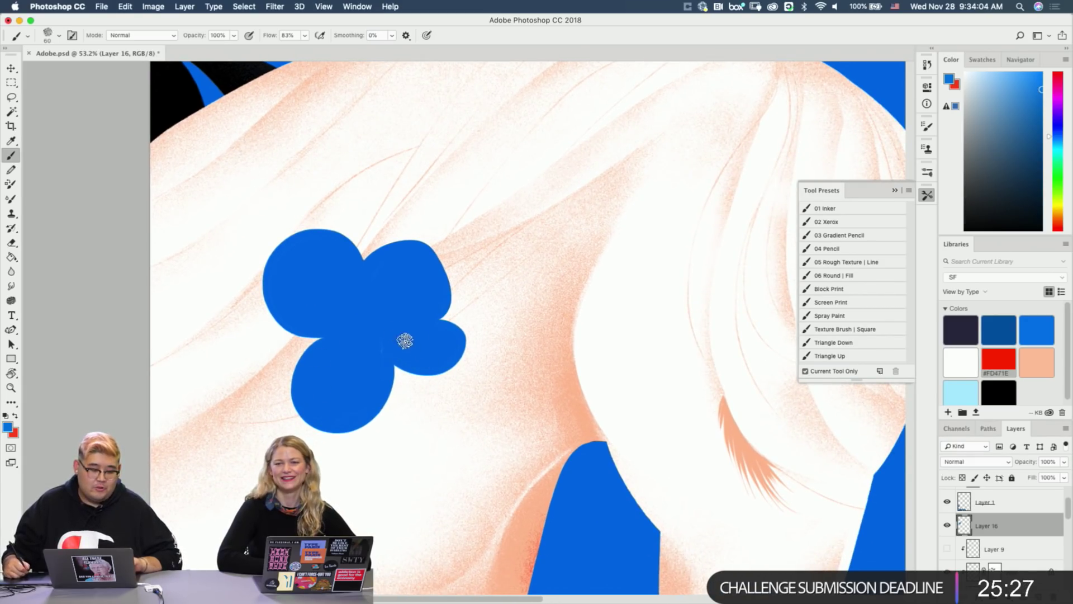
{"action": "mouse_move", "coordinate": [399, 354]}
{"action": "left_mouse_down"}
{"action": "mouse_move", "coordinate": [455, 384]}
{"action": "mouse_move", "coordinate": [403, 330]}
{"action": "left_mouse_up"}
{"action": "mouse_move", "coordinate": [446, 376]}
{"action": "left_mouse_down"}
{"action": "mouse_move", "coordinate": [413, 388]}
{"action": "mouse_move", "coordinate": [422, 325]}
{"action": "mouse_move", "coordinate": [415, 346]}
{"action": "mouse_move", "coordinate": [439, 361]}
{"action": "mouse_move", "coordinate": [429, 355]}
{"action": "mouse_move", "coordinate": [403, 371]}
{"action": "mouse_move", "coordinate": [435, 397]}
{"action": "mouse_move", "coordinate": [416, 353]}
{"action": "mouse_move", "coordinate": [401, 374]}
{"action": "mouse_move", "coordinate": [432, 329]}
{"action": "mouse_move", "coordinate": [475, 347]}
{"action": "left_mouse_up"}
{"action": "key", "text": "super+z"}
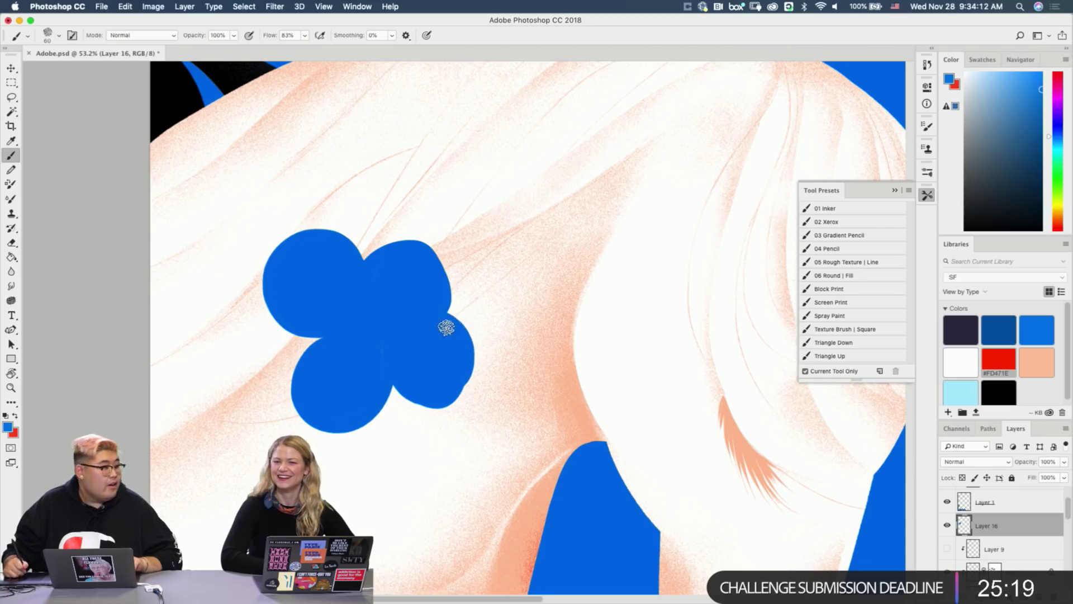
{"action": "left_click_drag", "start_coordinate": [432, 307], "coordinate": [455, 323]}
{"action": "mouse_move", "coordinate": [391, 371]}
{"action": "left_mouse_down"}
{"action": "mouse_move", "coordinate": [450, 386]}
{"action": "mouse_move", "coordinate": [415, 356]}
{"action": "mouse_move", "coordinate": [402, 384]}
{"action": "mouse_move", "coordinate": [450, 393]}
{"action": "left_mouse_up"}
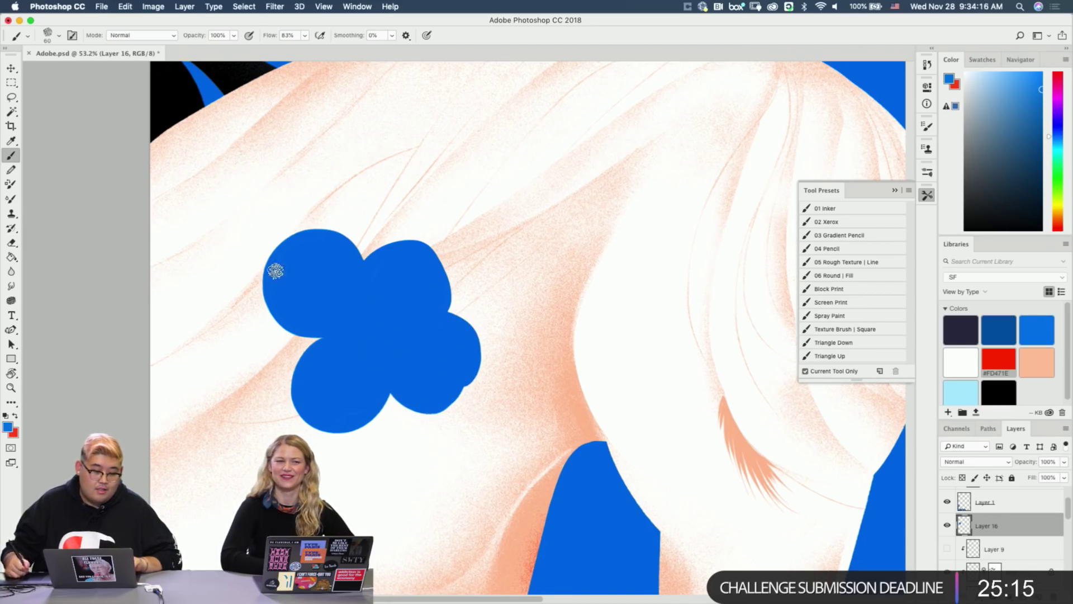
{"action": "key", "text": "super+z"}
Add rounded blue lobes to the outer edges of the flower's left and upper-right petals.
{"action": "mouse_move", "coordinate": [268, 287]}
{"action": "left_mouse_down"}
{"action": "mouse_move", "coordinate": [322, 309]}
{"action": "mouse_move", "coordinate": [272, 283]}
{"action": "mouse_move", "coordinate": [277, 321]}
{"action": "mouse_move", "coordinate": [322, 291]}
{"action": "mouse_move", "coordinate": [278, 291]}
{"action": "mouse_move", "coordinate": [286, 331]}
{"action": "mouse_move", "coordinate": [326, 291]}
{"action": "mouse_move", "coordinate": [268, 294]}
{"action": "mouse_move", "coordinate": [263, 302]}
{"action": "mouse_move", "coordinate": [347, 305]}
{"action": "left_mouse_up"}
{"action": "key", "text": "super+z"}
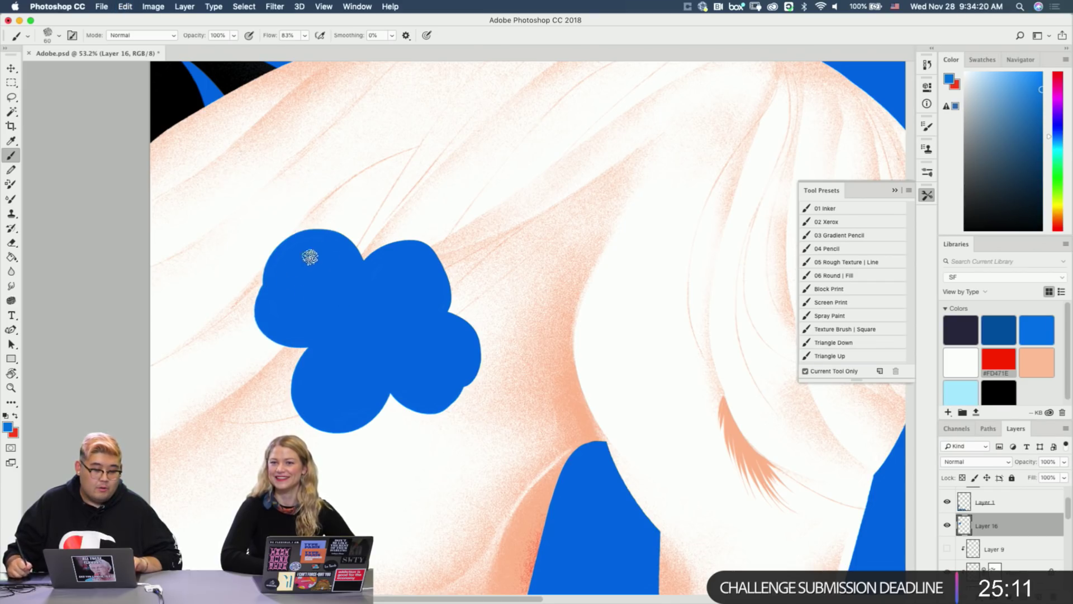
{"action": "mouse_move", "coordinate": [373, 259]}
{"action": "left_mouse_down"}
{"action": "mouse_move", "coordinate": [398, 240]}
{"action": "mouse_move", "coordinate": [419, 258]}
{"action": "mouse_move", "coordinate": [407, 240]}
{"action": "mouse_move", "coordinate": [372, 272]}
{"action": "mouse_move", "coordinate": [427, 282]}
{"action": "mouse_move", "coordinate": [401, 252]}
{"action": "mouse_move", "coordinate": [369, 263]}
{"action": "mouse_move", "coordinate": [433, 277]}
{"action": "mouse_move", "coordinate": [436, 262]}
{"action": "mouse_move", "coordinate": [384, 253]}
{"action": "mouse_move", "coordinate": [367, 267]}
{"action": "mouse_move", "coordinate": [423, 284]}
{"action": "mouse_move", "coordinate": [449, 264]}
{"action": "mouse_move", "coordinate": [432, 280]}
{"action": "left_mouse_up"}
{"action": "key", "text": "super+z"}
{"action": "key", "text": "super+z"}
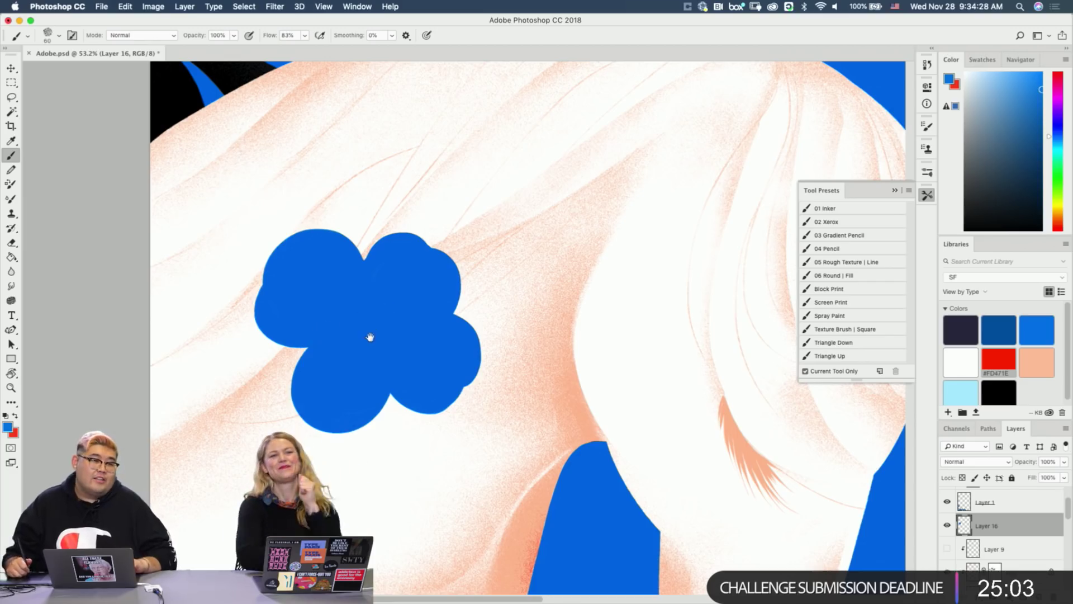
Paint a smaller solid blue three-petal flower on the mane above the large flower.
{"action": "left_click_drag", "start_coordinate": [371, 326], "coordinate": [352, 345]}
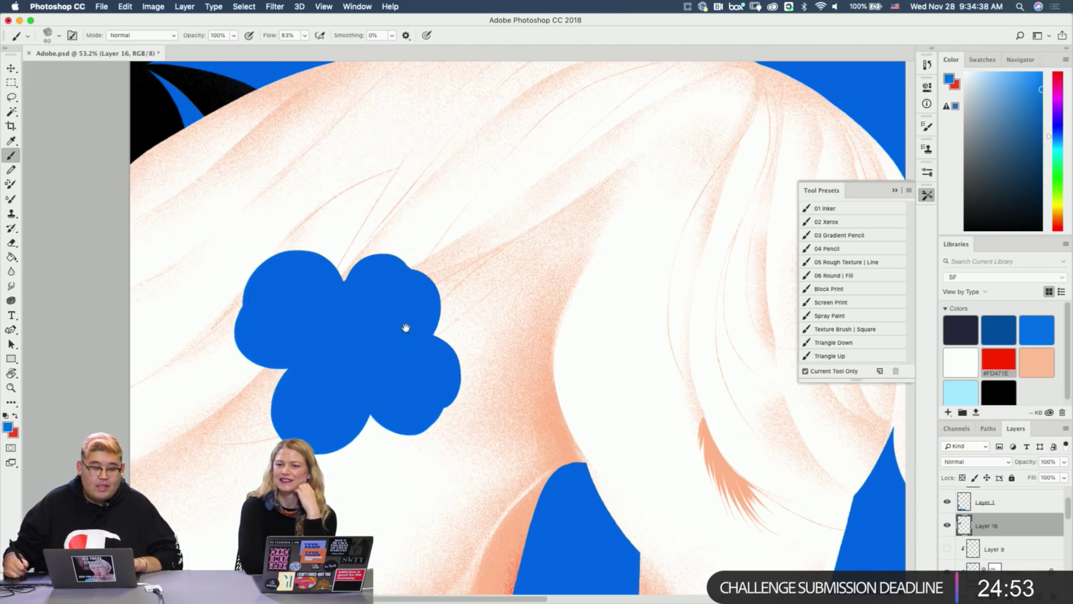
{"action": "left_click_drag", "start_coordinate": [405, 328], "coordinate": [408, 370]}
{"action": "mouse_move", "coordinate": [479, 152]}
{"action": "left_mouse_down"}
{"action": "mouse_move", "coordinate": [489, 178]}
{"action": "mouse_move", "coordinate": [470, 157]}
{"action": "mouse_move", "coordinate": [503, 180]}
{"action": "left_mouse_up"}
{"action": "key", "text": "super+z"}
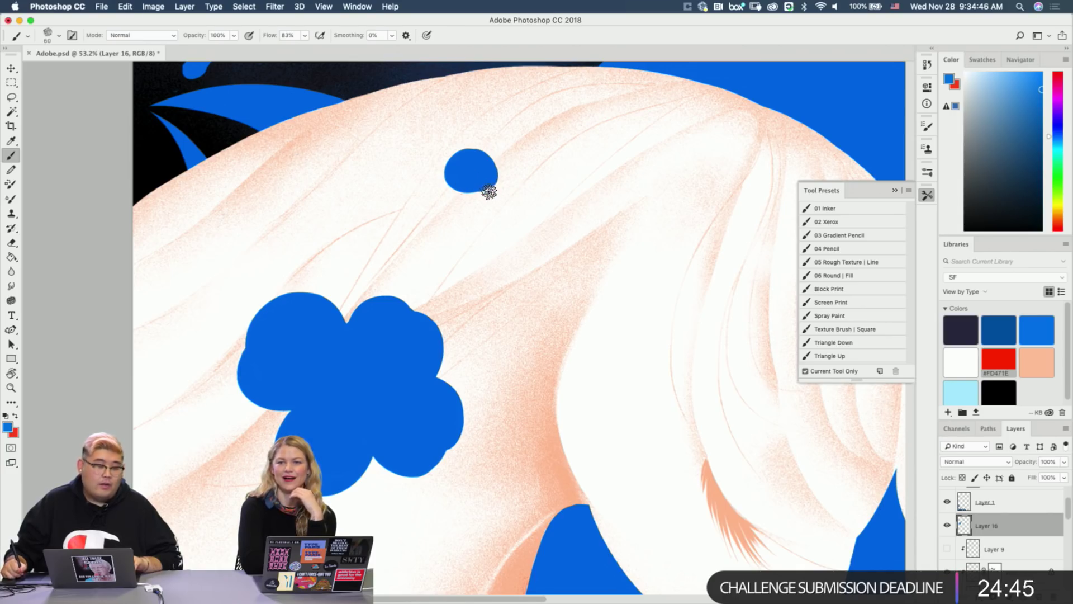
{"action": "mouse_move", "coordinate": [488, 194]}
{"action": "left_mouse_down"}
{"action": "mouse_move", "coordinate": [503, 187]}
{"action": "mouse_move", "coordinate": [492, 206]}
{"action": "mouse_move", "coordinate": [482, 200]}
{"action": "left_mouse_up"}
{"action": "key", "text": "super+z"}
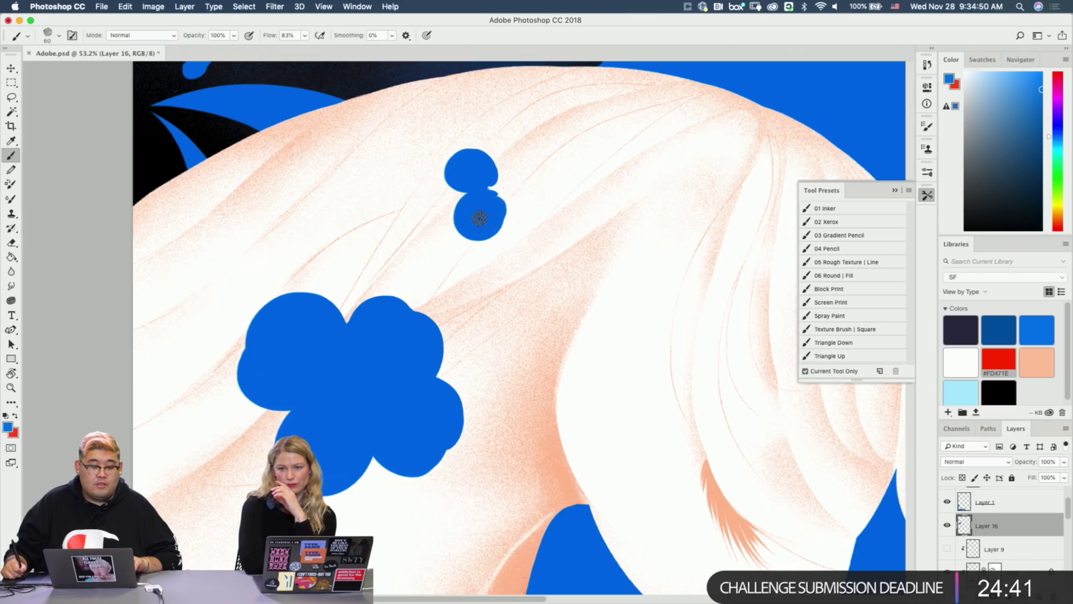
{"action": "mouse_move", "coordinate": [499, 183]}
{"action": "left_mouse_down"}
{"action": "mouse_move", "coordinate": [539, 183]}
{"action": "mouse_move", "coordinate": [527, 197]}
{"action": "mouse_move", "coordinate": [510, 190]}
{"action": "mouse_move", "coordinate": [528, 194]}
{"action": "mouse_move", "coordinate": [456, 89]}
{"action": "left_mouse_up"}
{"action": "key", "text": "super+z"}
Select the large four-petal flower on the neck and scale it down.
{"action": "key", "text": "z"}
{"action": "left_click_drag", "start_coordinate": [467, 247], "coordinate": [423, 240]}
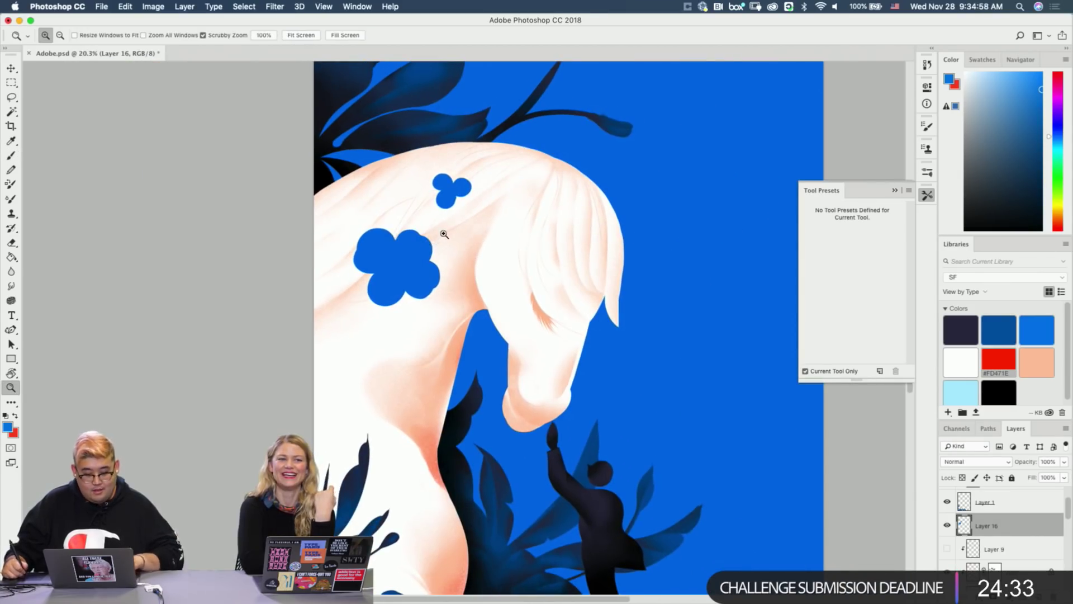
{"action": "key", "text": "m"}
{"action": "left_click_drag", "start_coordinate": [322, 230], "coordinate": [460, 318]}
{"action": "mouse_move", "coordinate": [450, 288]}
{"action": "left_mouse_down"}
{"action": "mouse_move", "coordinate": [452, 279]}
{"action": "mouse_move", "coordinate": [456, 306]}
{"action": "mouse_move", "coordinate": [430, 291]}
{"action": "left_mouse_up"}
{"action": "key", "text": "ctrl+t"}
{"action": "key", "text": "Return"}
{"action": "key", "text": "ctrl+d"}
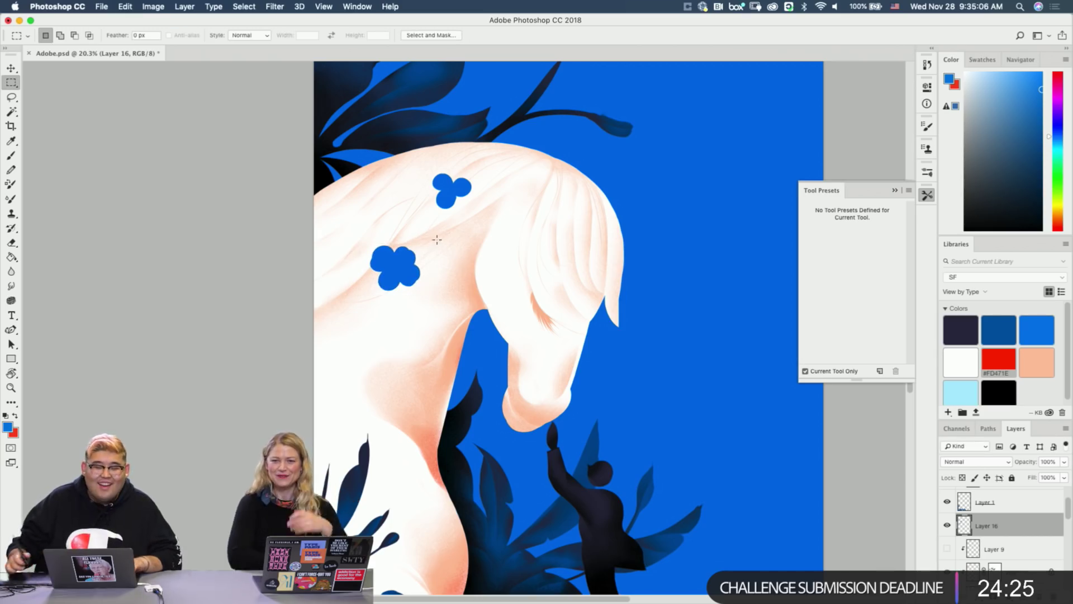
Paint a small blue four-petal flower on the hair beside the horse's forehead, above the eyelashes.
{"action": "left_click_drag", "start_coordinate": [517, 233], "coordinate": [573, 235]}
{"action": "key", "text": "b"}
{"action": "key", "text": "super+z"}
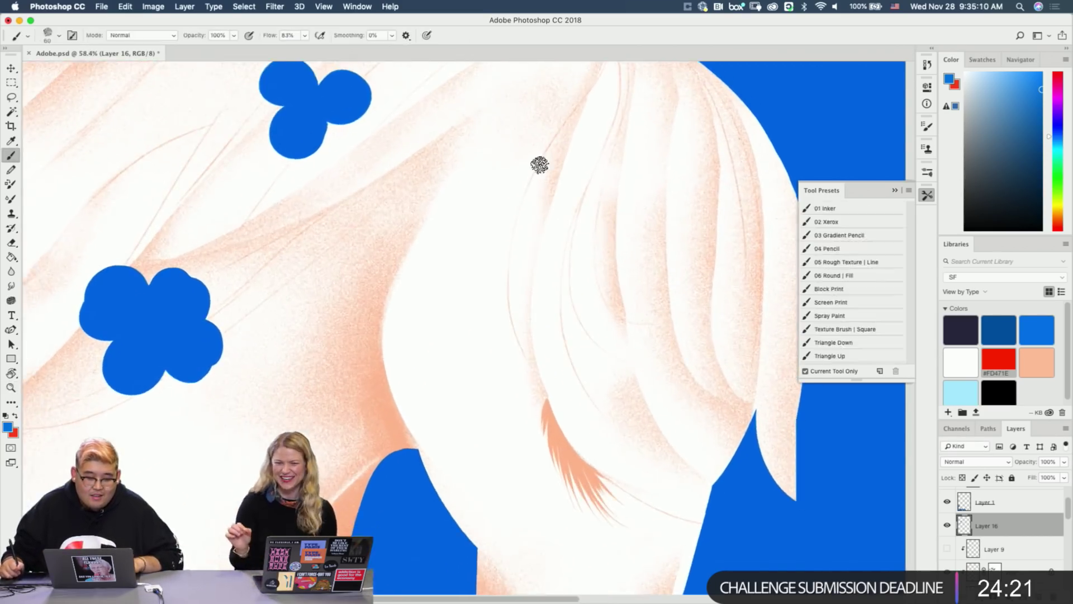
{"action": "mouse_move", "coordinate": [549, 202]}
{"action": "left_mouse_down"}
{"action": "mouse_move", "coordinate": [538, 214]}
{"action": "mouse_move", "coordinate": [569, 199]}
{"action": "mouse_move", "coordinate": [553, 231]}
{"action": "mouse_move", "coordinate": [565, 229]}
{"action": "mouse_move", "coordinate": [597, 275]}
{"action": "mouse_move", "coordinate": [644, 308]}
{"action": "left_mouse_up"}
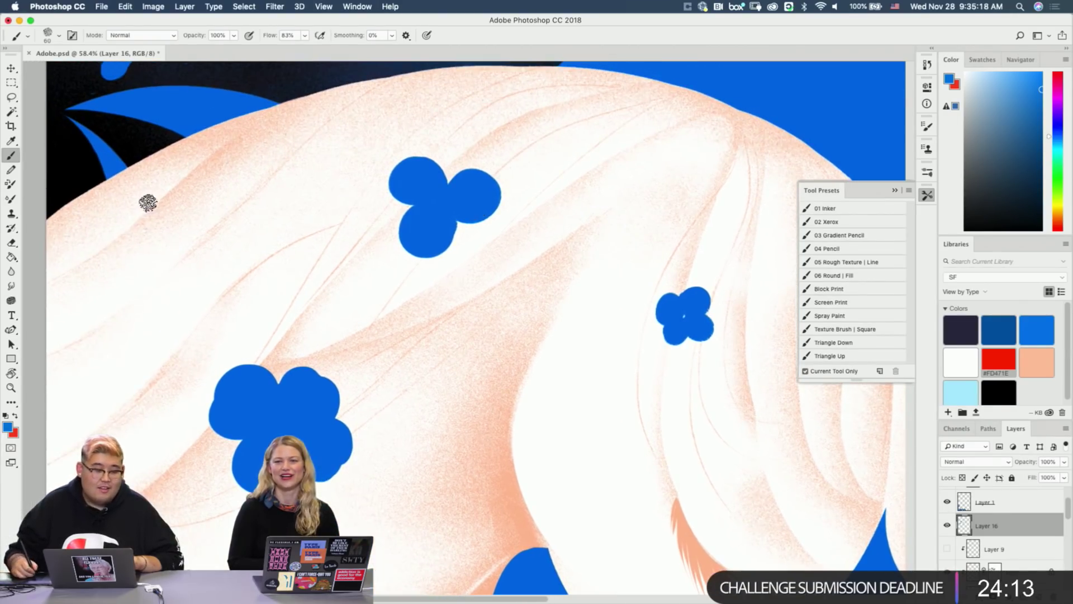
Paint a small blue three-petal flower near the top of the horse's head where the mane strands meet.
{"action": "left_click_drag", "start_coordinate": [185, 254], "coordinate": [322, 198]}
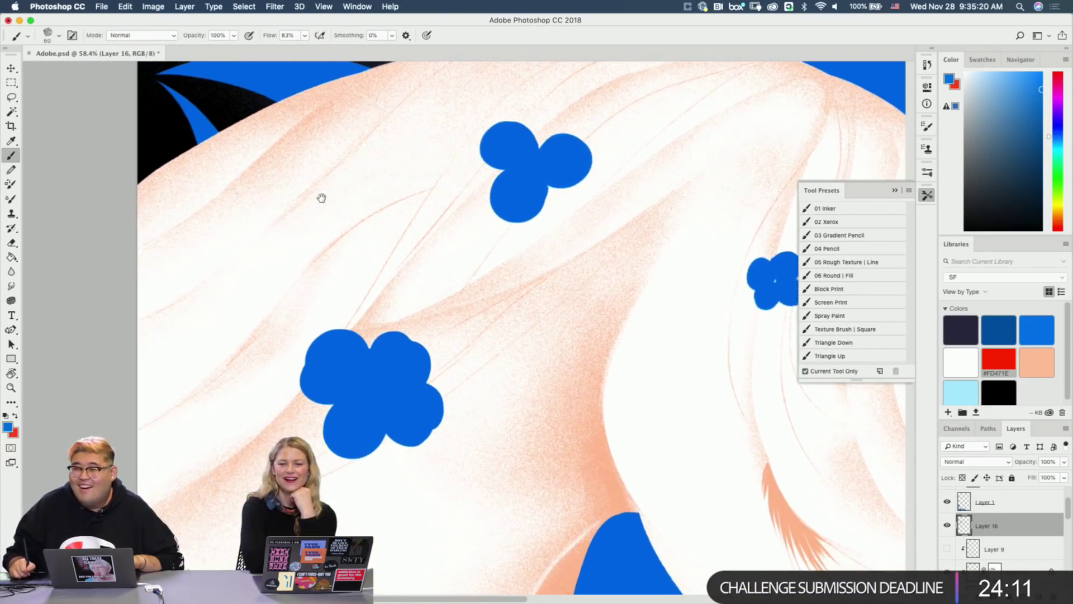
{"action": "left_click_drag", "start_coordinate": [628, 204], "coordinate": [393, 219]}
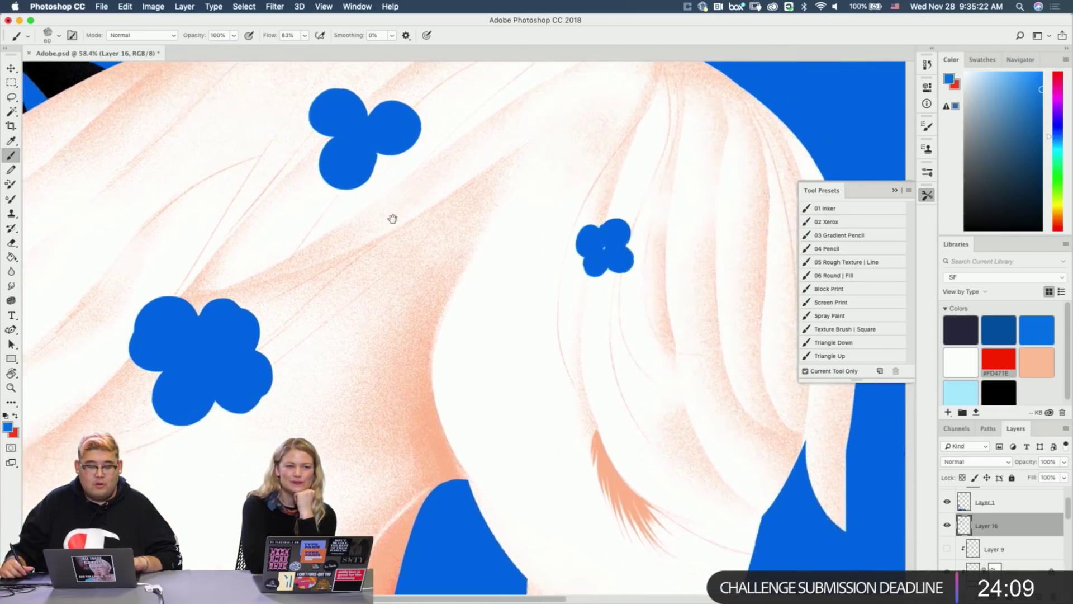
{"action": "left_click", "coordinate": [520, 113]}
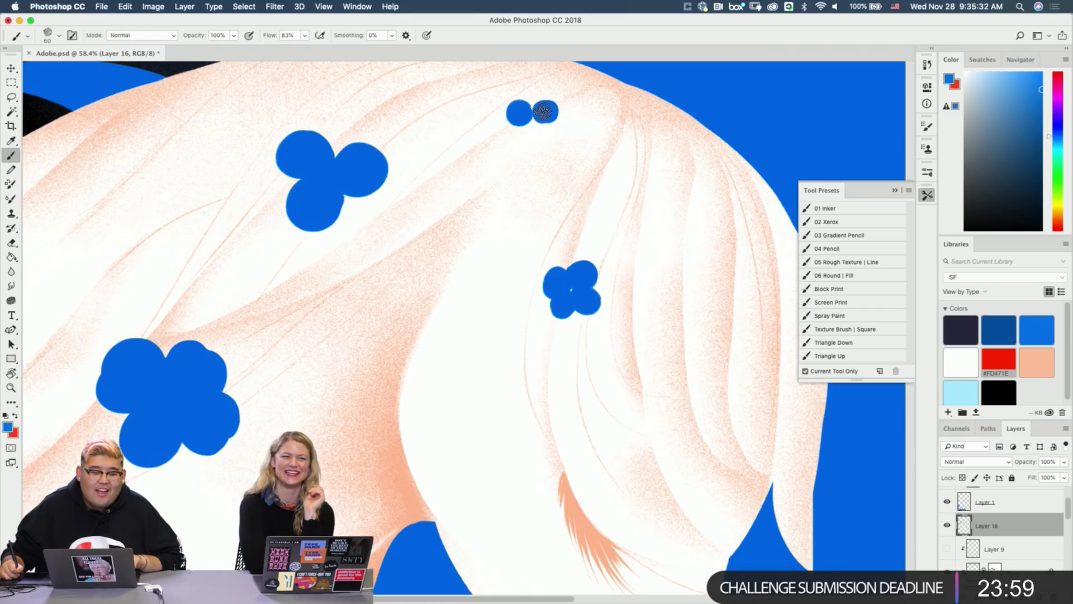
{"action": "left_click_drag", "start_coordinate": [545, 216], "coordinate": [468, 140]}
{"action": "left_click_drag", "start_coordinate": [503, 248], "coordinate": [465, 155]}
Scale up the four-petal flower above the eyelashes and fill out its left and lower petals with blue.
{"action": "left_click_drag", "start_coordinate": [487, 210], "coordinate": [565, 240]}
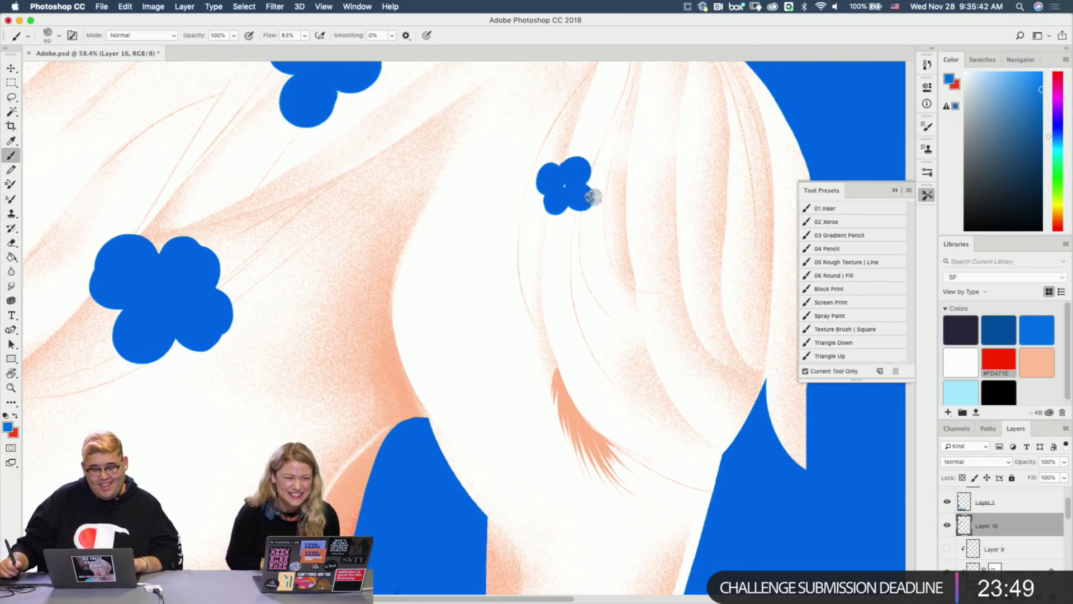
{"action": "key", "text": "m"}
{"action": "left_click_drag", "start_coordinate": [514, 146], "coordinate": [613, 234]}
{"action": "key", "text": "ctrl+t"}
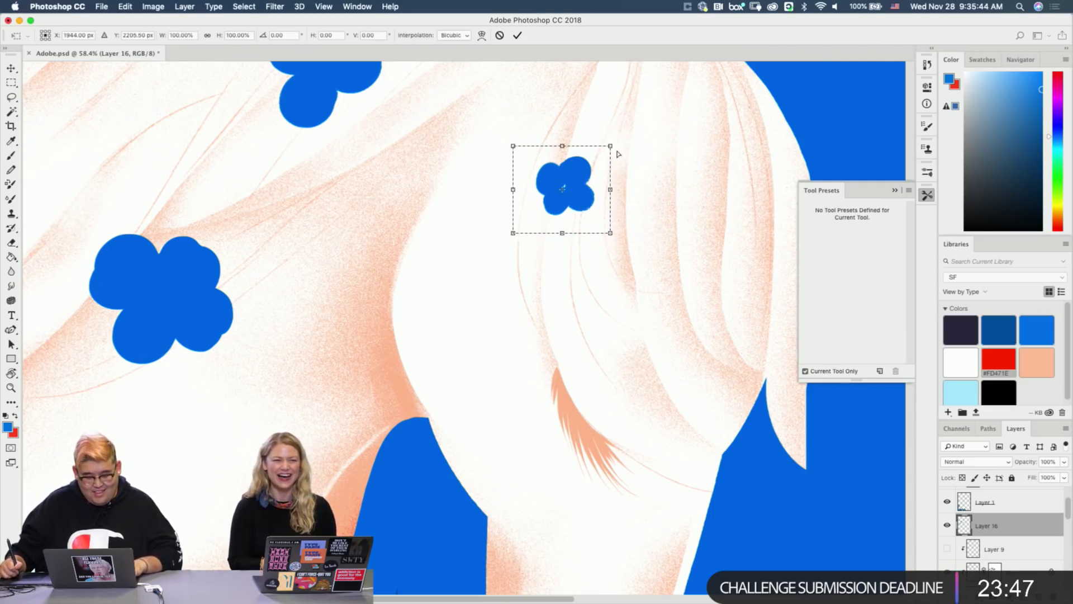
{"action": "left_click_drag", "start_coordinate": [611, 144], "coordinate": [634, 126]}
{"action": "key", "text": "Return"}
{"action": "key", "text": "ctrl+d"}
{"action": "key", "text": "b"}
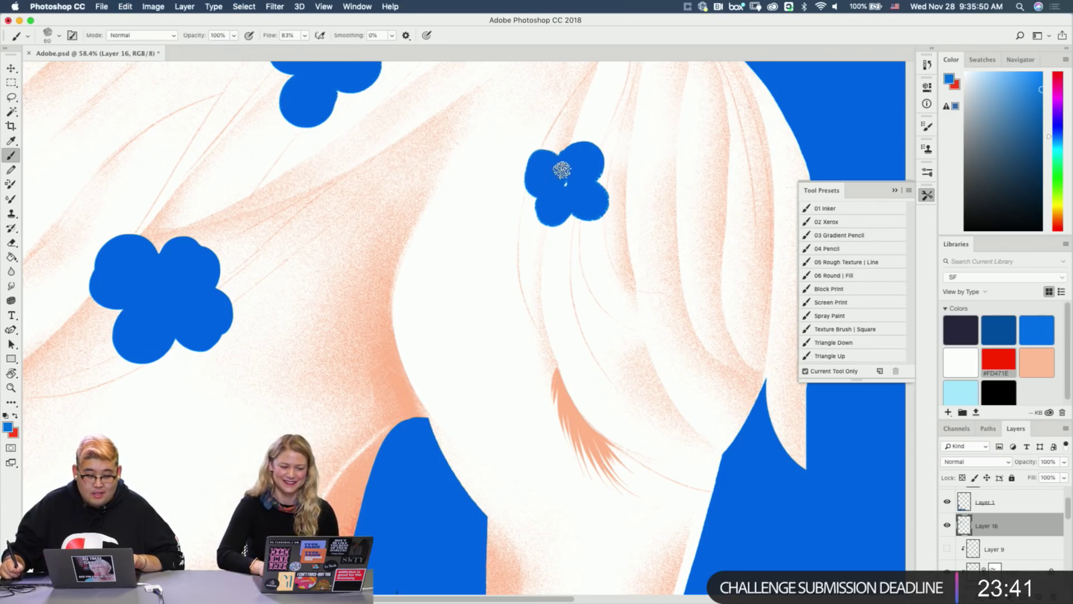
{"action": "mouse_move", "coordinate": [541, 199]}
{"action": "left_mouse_down"}
{"action": "mouse_move", "coordinate": [551, 218]}
{"action": "mouse_move", "coordinate": [568, 208]}
{"action": "left_mouse_up"}
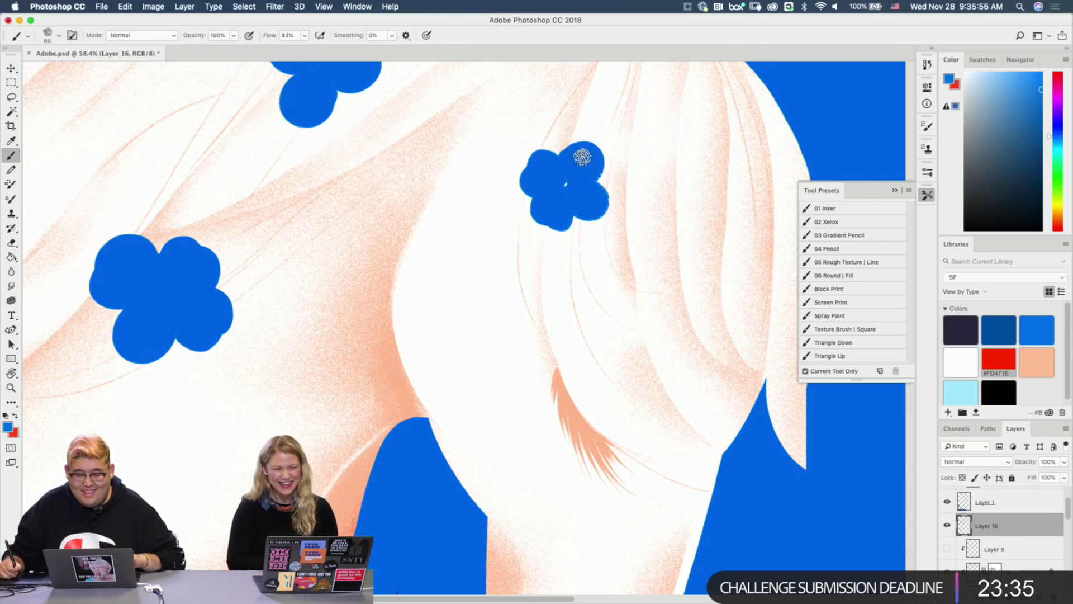
{"action": "key", "text": "super+z"}
Paint a small blue three-petal flower on the mane near the canvas's left edge.
{"action": "mouse_move", "coordinate": [570, 154]}
{"action": "left_mouse_down"}
{"action": "mouse_move", "coordinate": [587, 158]}
{"action": "mouse_move", "coordinate": [649, 288]}
{"action": "mouse_move", "coordinate": [739, 300]}
{"action": "left_mouse_up"}
{"action": "mouse_move", "coordinate": [167, 207]}
{"action": "left_mouse_down"}
{"action": "mouse_move", "coordinate": [197, 201]}
{"action": "mouse_move", "coordinate": [158, 206]}
{"action": "mouse_move", "coordinate": [183, 213]}
{"action": "mouse_move", "coordinate": [164, 239]}
{"action": "mouse_move", "coordinate": [190, 218]}
{"action": "left_mouse_up"}
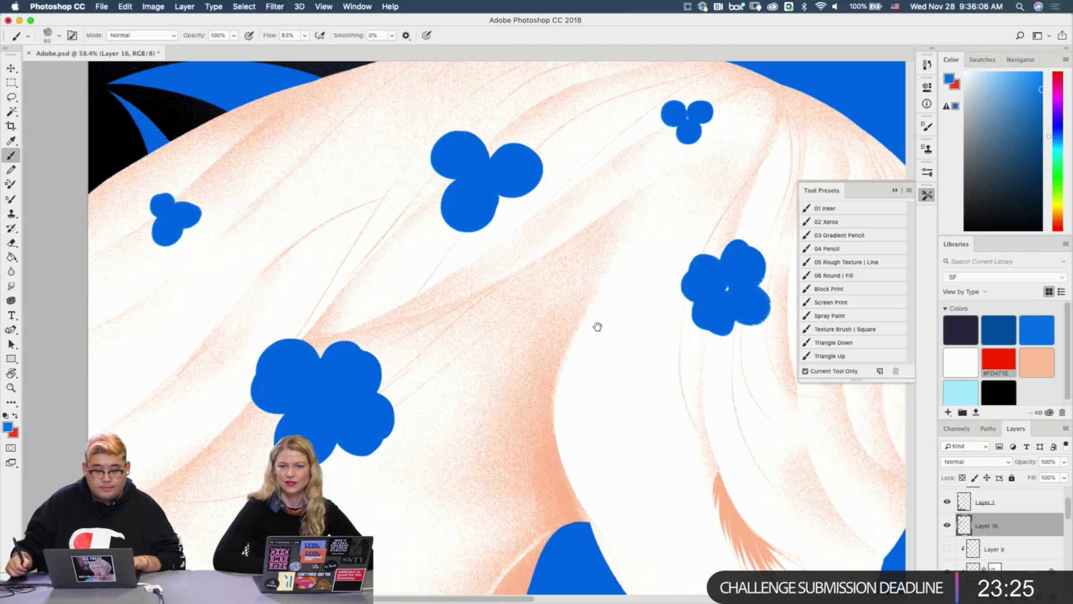
Add a new layer above the blue flowers and clip it to the flower layer.
{"action": "left_click_drag", "start_coordinate": [597, 327], "coordinate": [440, 209]}
{"action": "key", "text": "z"}
{"action": "left_click_drag", "start_coordinate": [635, 294], "coordinate": [597, 286]}
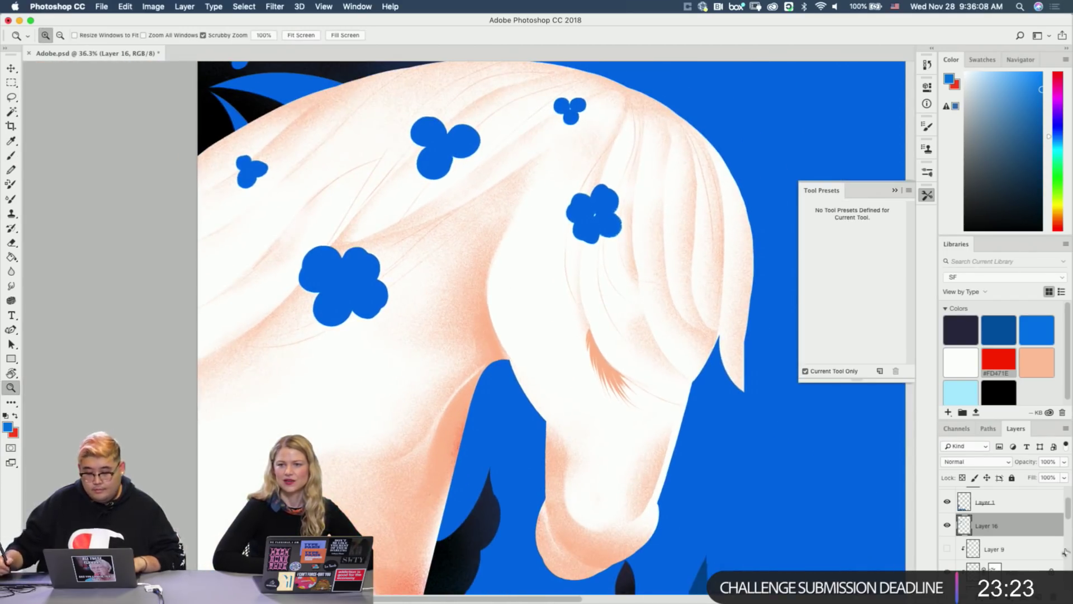
{"action": "key", "text": "super+alt+shift+n"}
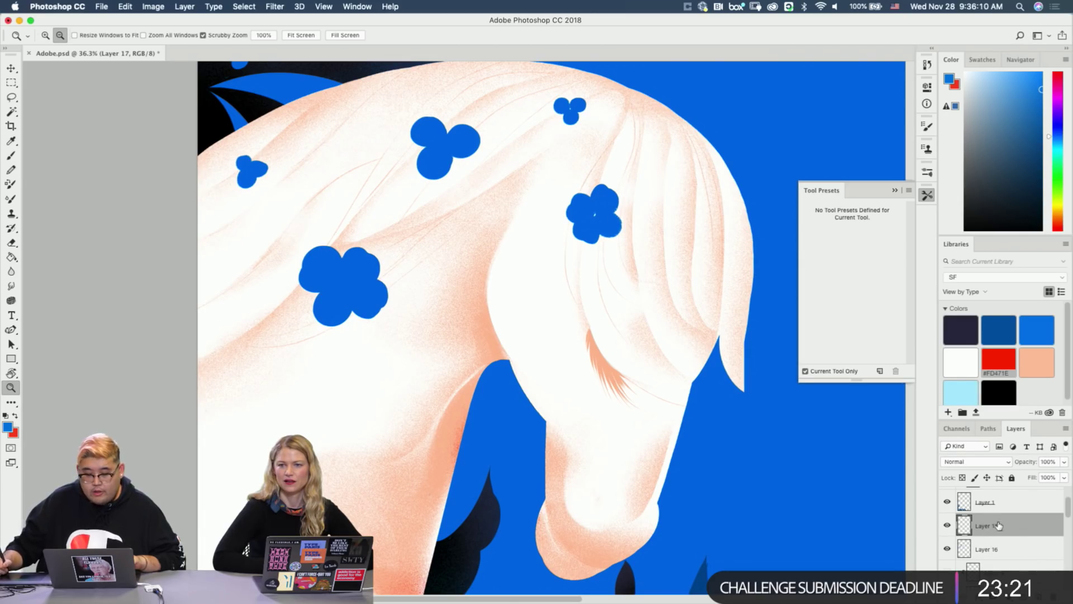
{"action": "left_click", "coordinate": [1006, 534], "text": "alt"}
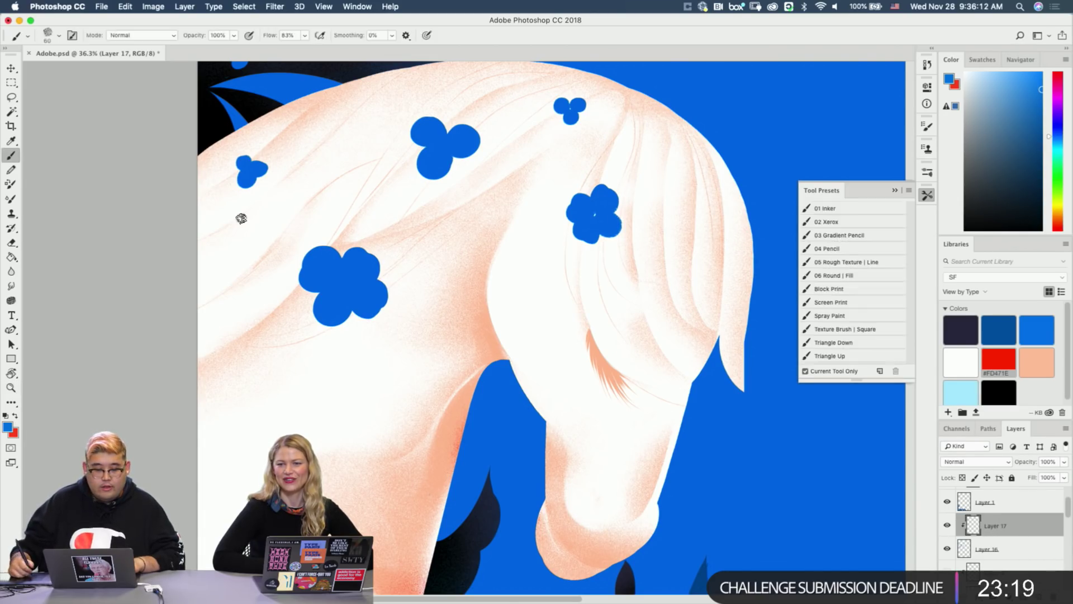
Shade the large flower's upper-left petal in #0056A1 with the 03 Gradient Pencil brush and erase the spill from the neighbouring petal.
{"action": "left_click_drag", "start_coordinate": [297, 267], "coordinate": [347, 257]}
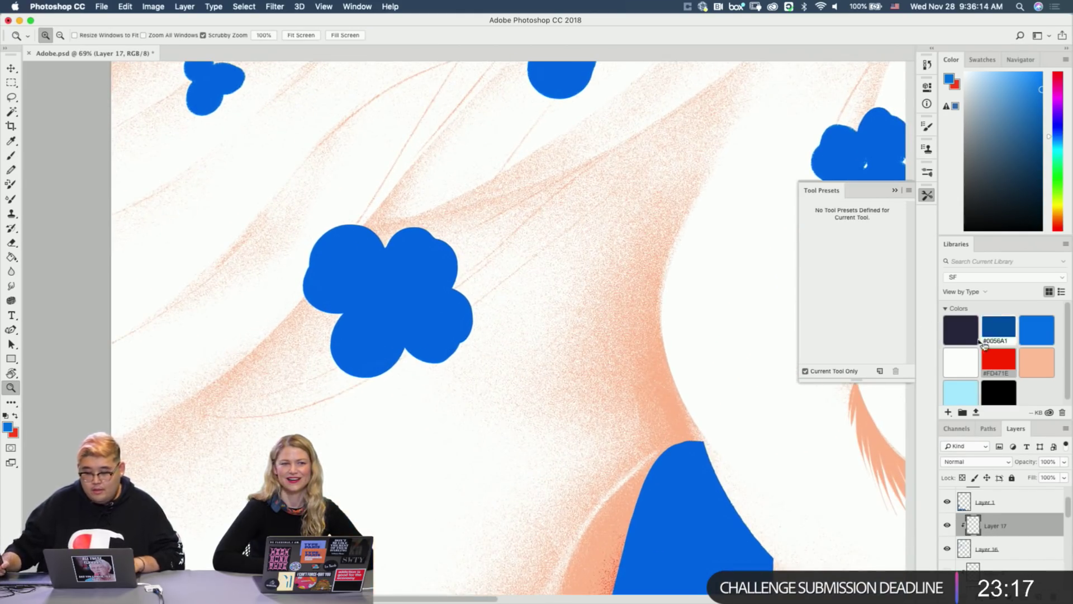
{"action": "key", "text": "b"}
{"action": "left_click", "coordinate": [999, 319]}
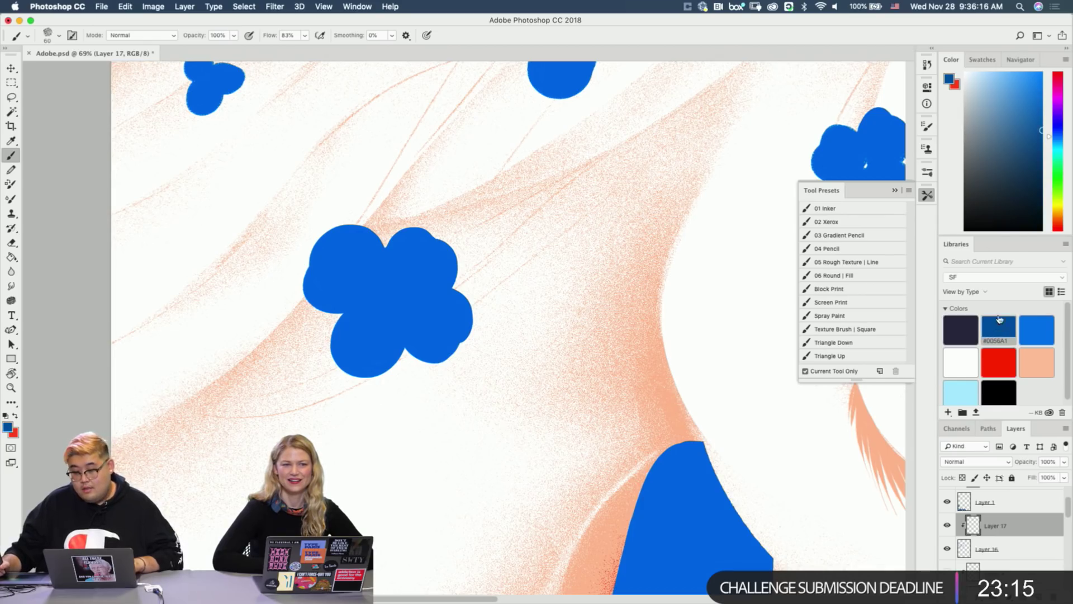
{"action": "left_click", "coordinate": [856, 236]}
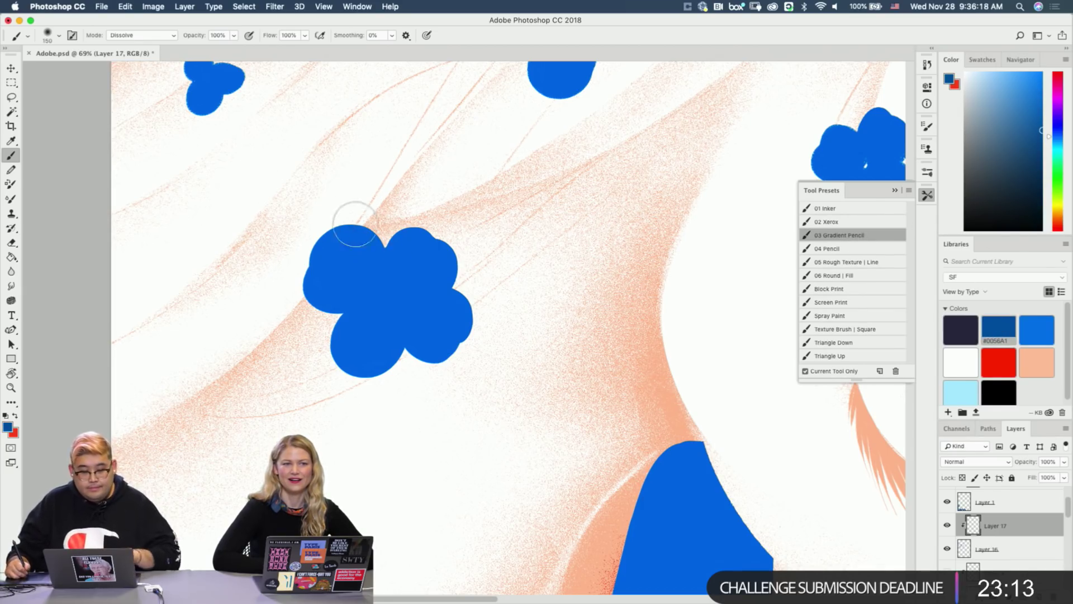
{"action": "mouse_move", "coordinate": [356, 224]}
{"action": "left_mouse_down"}
{"action": "mouse_move", "coordinate": [383, 247]}
{"action": "mouse_move", "coordinate": [375, 230]}
{"action": "left_mouse_up"}
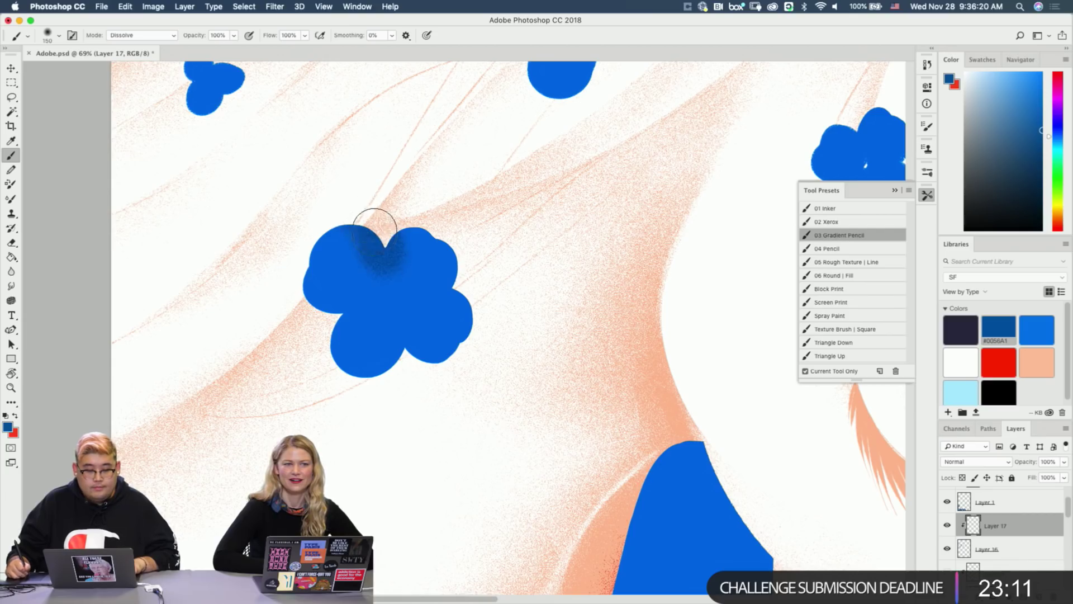
{"action": "key", "text": "e"}
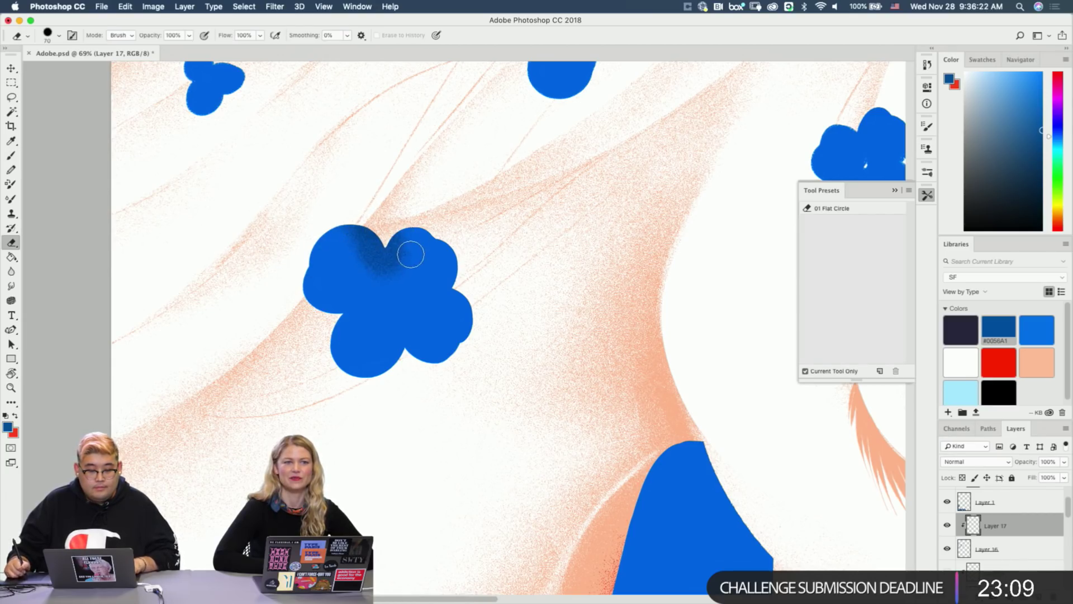
{"action": "left_click_drag", "start_coordinate": [412, 240], "coordinate": [385, 318]}
Shade the large flower's upper-right petal in dark blue, erasing along its fold and lower edge to separate the petals.
{"action": "key", "text": "b"}
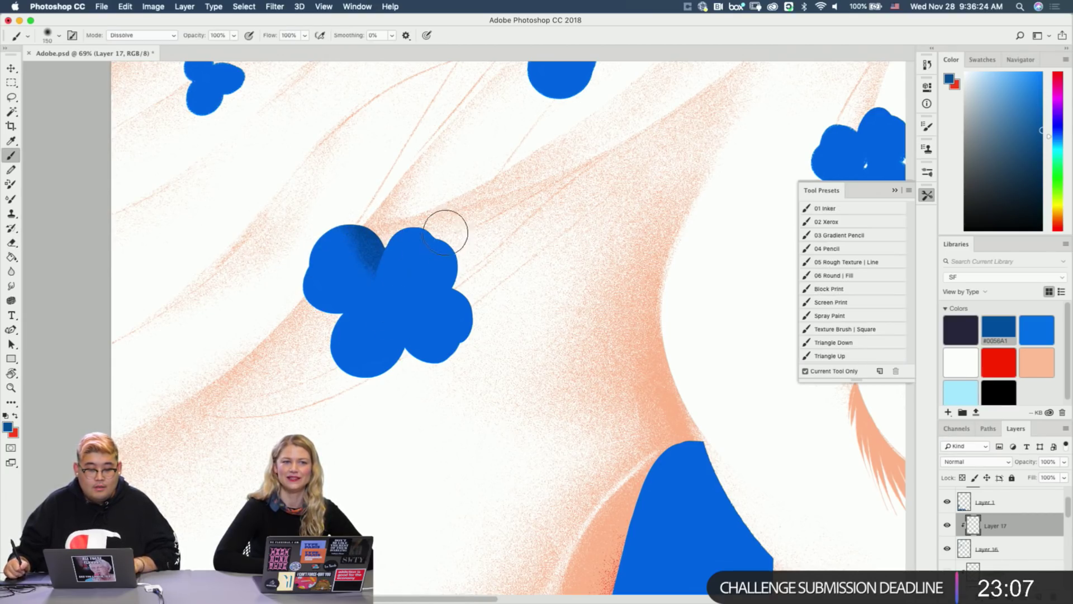
{"action": "mouse_move", "coordinate": [446, 232]}
{"action": "left_mouse_down"}
{"action": "mouse_move", "coordinate": [431, 256]}
{"action": "mouse_move", "coordinate": [454, 265]}
{"action": "mouse_move", "coordinate": [449, 254]}
{"action": "mouse_move", "coordinate": [448, 267]}
{"action": "mouse_move", "coordinate": [454, 260]}
{"action": "mouse_move", "coordinate": [451, 277]}
{"action": "mouse_move", "coordinate": [462, 253]}
{"action": "mouse_move", "coordinate": [467, 265]}
{"action": "mouse_move", "coordinate": [442, 276]}
{"action": "mouse_move", "coordinate": [453, 320]}
{"action": "mouse_move", "coordinate": [451, 309]}
{"action": "mouse_move", "coordinate": [422, 317]}
{"action": "mouse_move", "coordinate": [456, 309]}
{"action": "mouse_move", "coordinate": [420, 298]}
{"action": "mouse_move", "coordinate": [391, 251]}
{"action": "mouse_move", "coordinate": [297, 250]}
{"action": "mouse_move", "coordinate": [312, 249]}
{"action": "mouse_move", "coordinate": [310, 291]}
{"action": "left_mouse_up"}
{"action": "key", "text": "e"}
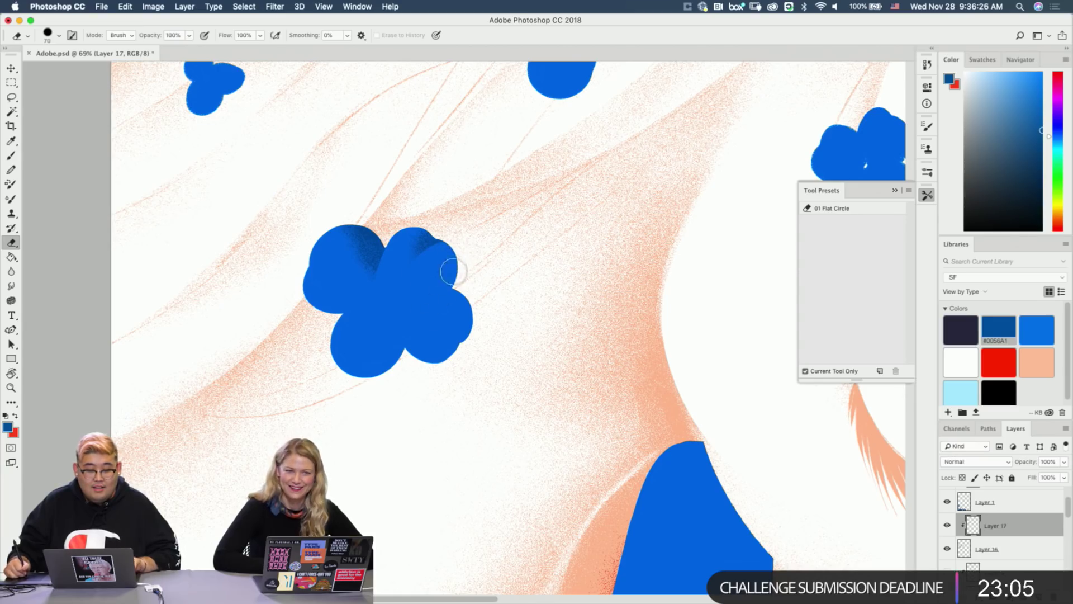
{"action": "key", "text": "b"}
{"action": "key", "text": "e"}
Shade the lower-left side of the large flower's upper-left petal and erase a clean highlight across its middle.
{"action": "key", "text": "b"}
{"action": "key", "text": "e"}
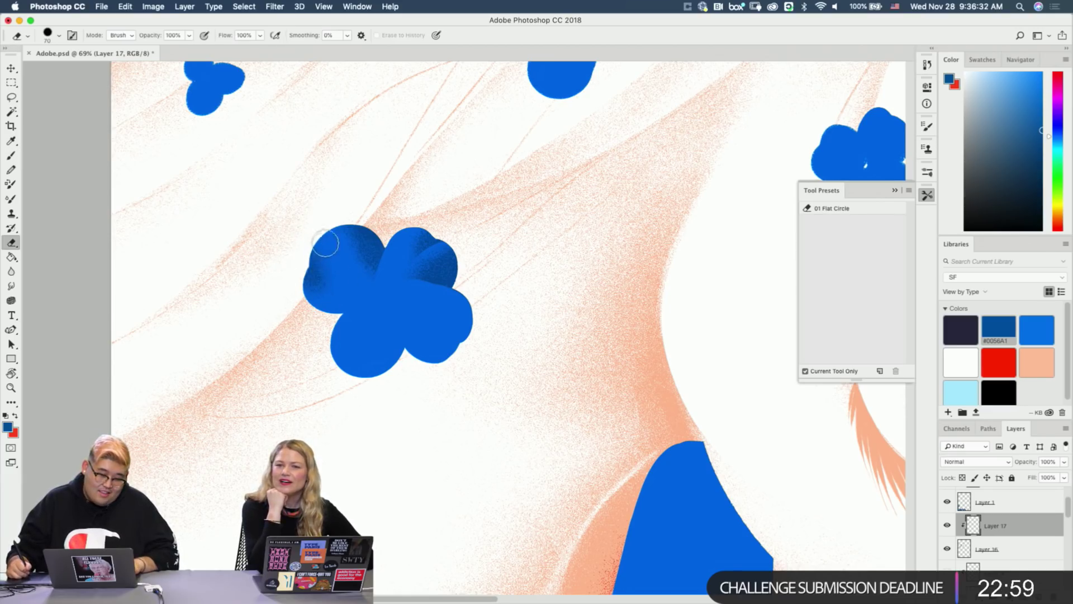
{"action": "mouse_move", "coordinate": [325, 243]}
{"action": "left_mouse_down"}
{"action": "mouse_move", "coordinate": [341, 270]}
{"action": "mouse_move", "coordinate": [354, 269]}
{"action": "left_mouse_up"}
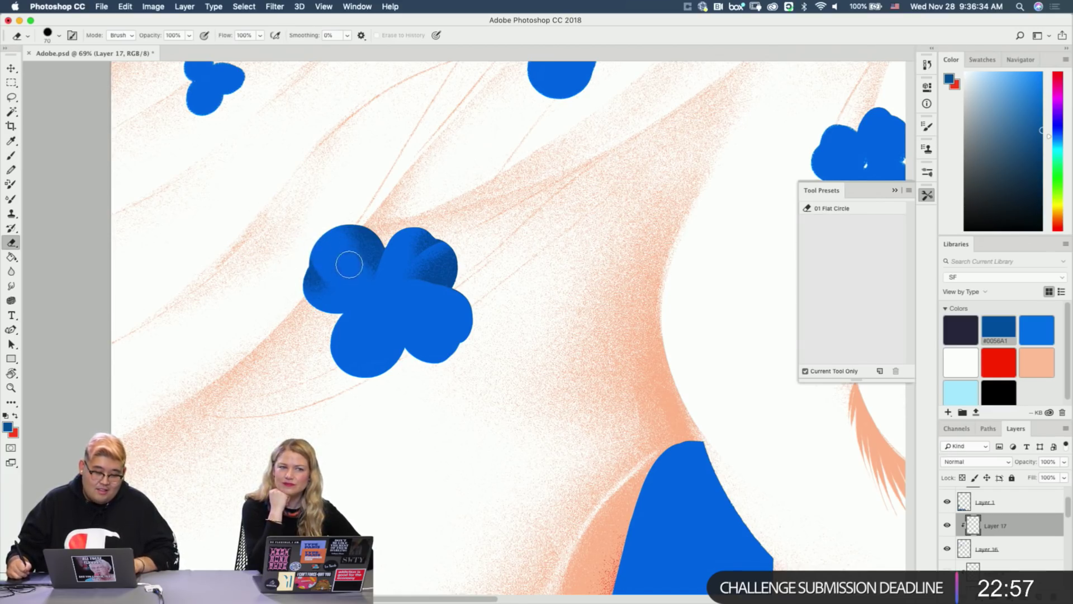
Shade the large flower's lower-left petal near its base and inner side, erasing the excess to define its upper edge and folds.
{"action": "key", "text": "b"}
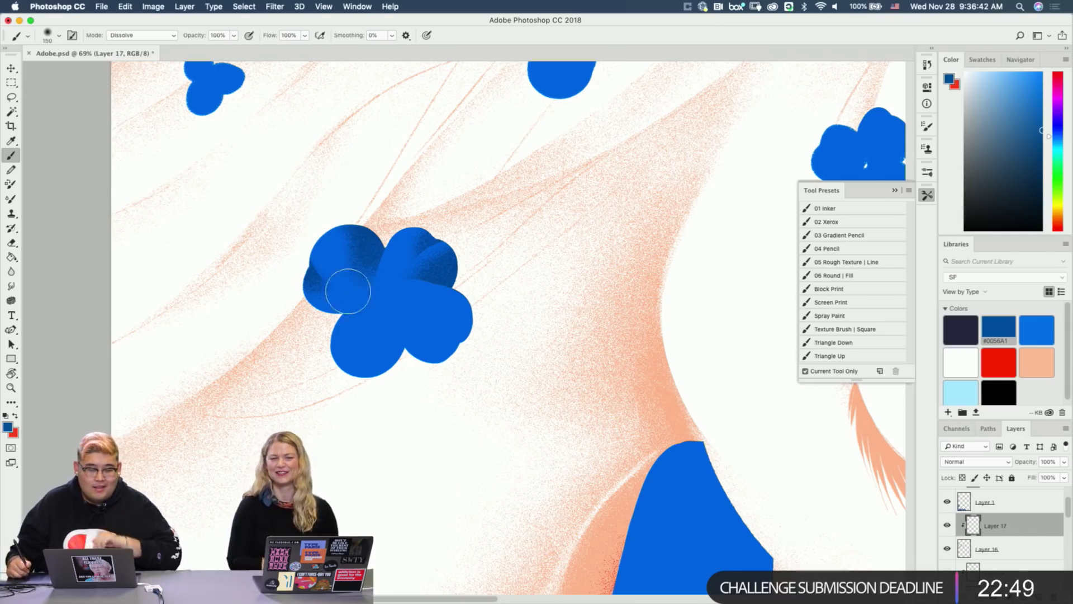
{"action": "mouse_move", "coordinate": [361, 311]}
{"action": "left_mouse_down"}
{"action": "mouse_move", "coordinate": [323, 350]}
{"action": "mouse_move", "coordinate": [385, 313]}
{"action": "mouse_move", "coordinate": [324, 332]}
{"action": "mouse_move", "coordinate": [380, 317]}
{"action": "mouse_move", "coordinate": [335, 336]}
{"action": "left_mouse_up"}
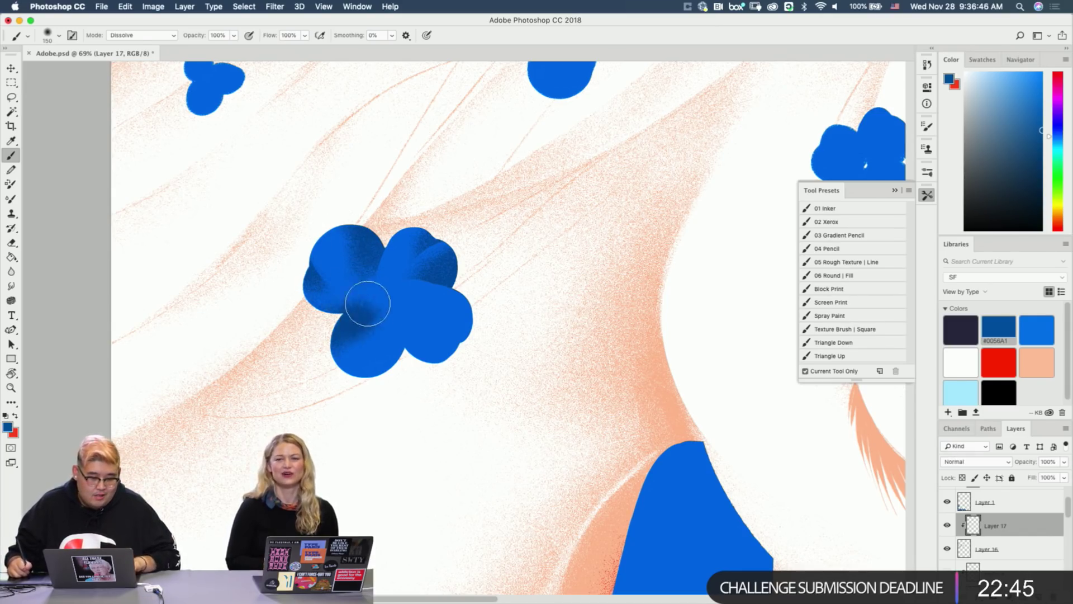
{"action": "key", "text": "e"}
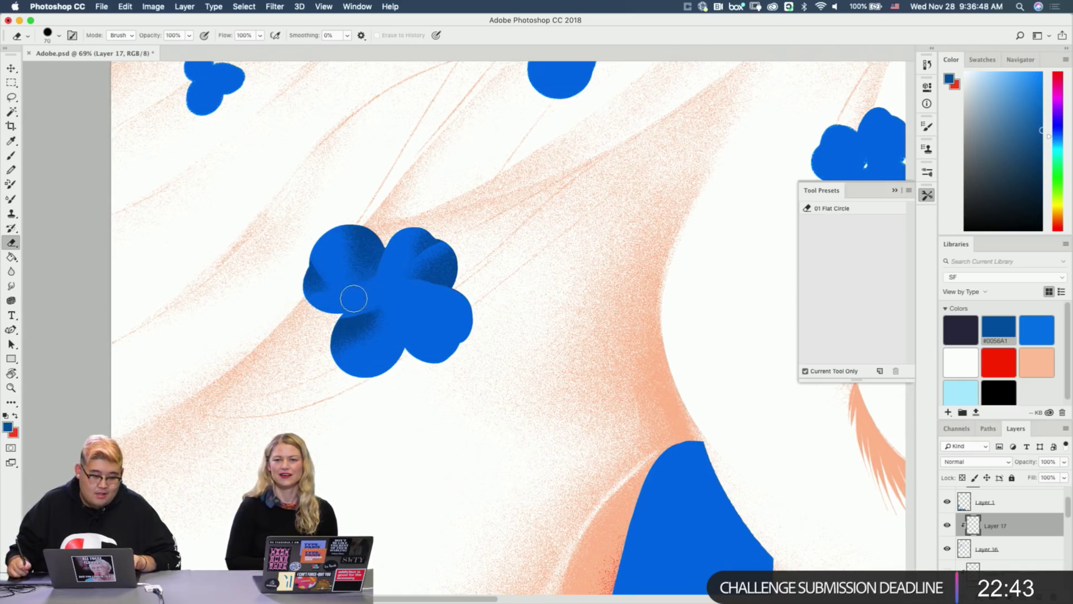
{"action": "key", "text": "b"}
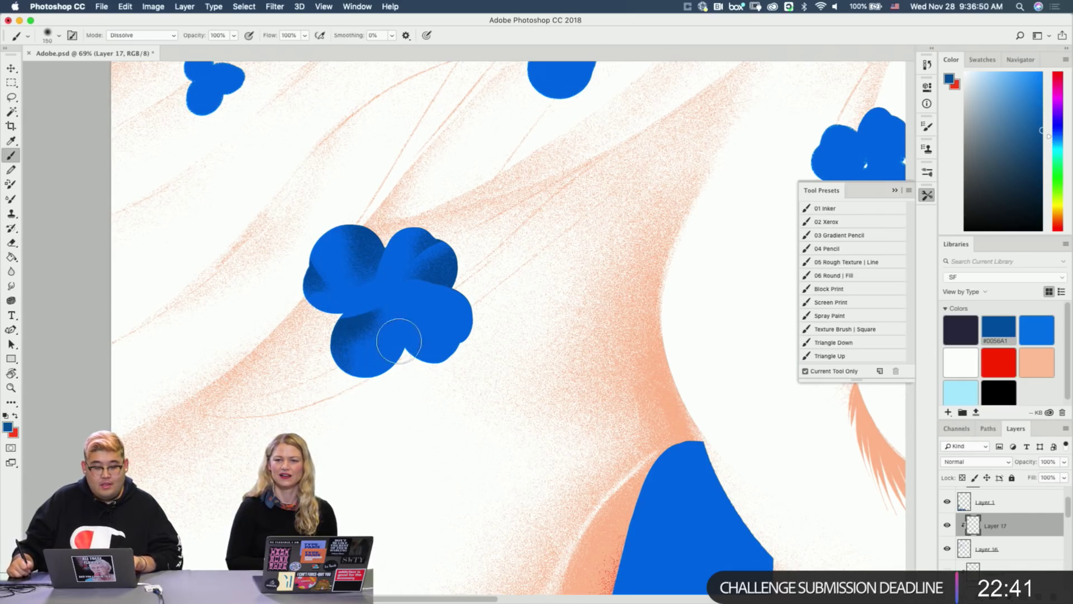
{"action": "left_click_drag", "start_coordinate": [399, 341], "coordinate": [379, 354]}
{"action": "key", "text": "e"}
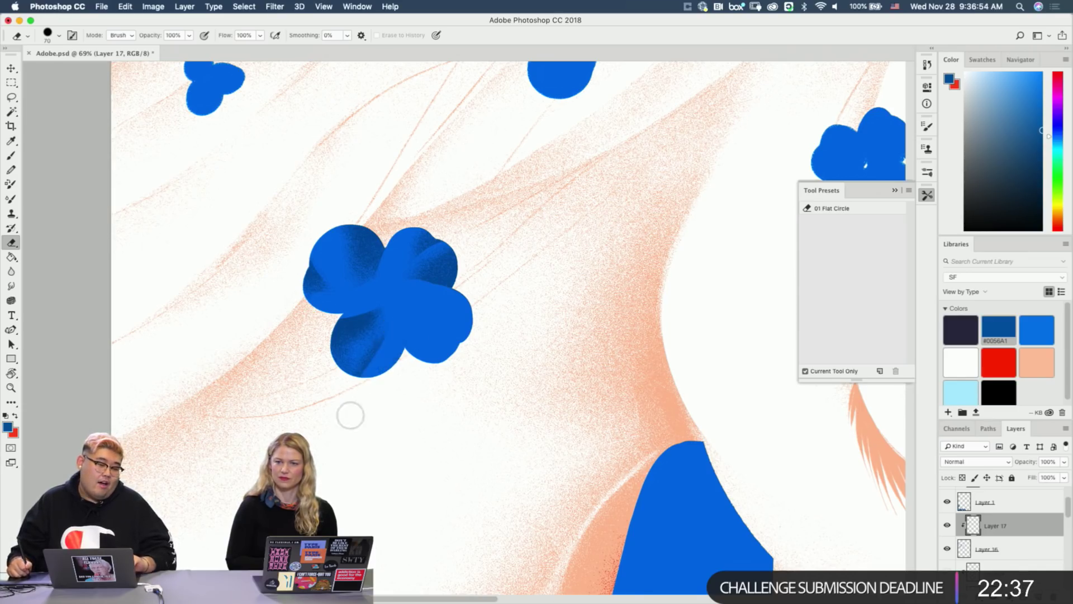
Darken the lower-left petal's inner edge and shade the underside of the lower-right petal, erasing the overlaps to keep the petal edges crisp.
{"action": "key", "text": "b"}
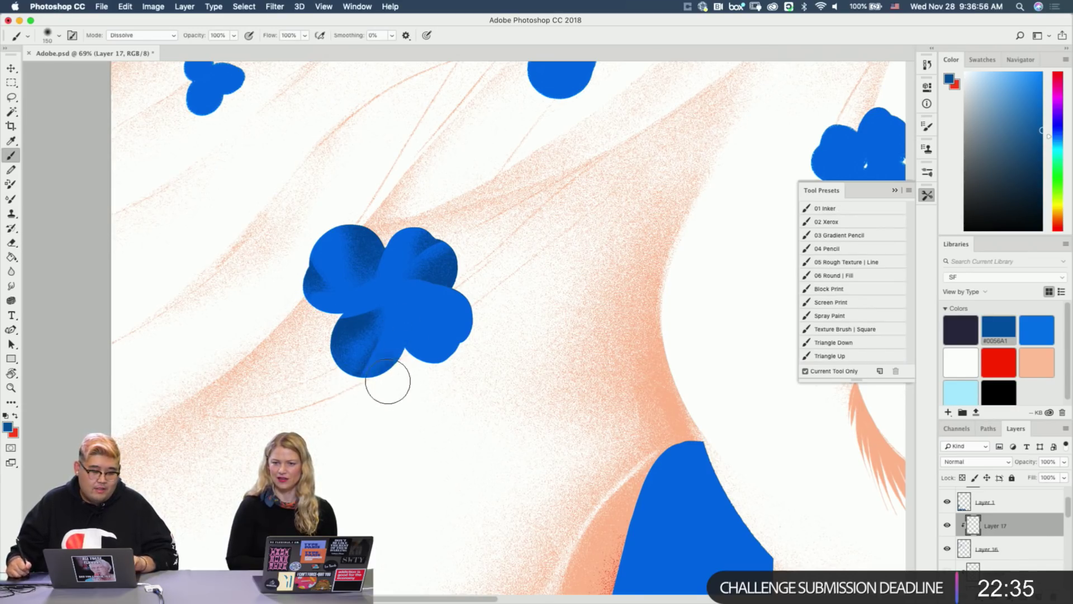
{"action": "key", "text": "e"}
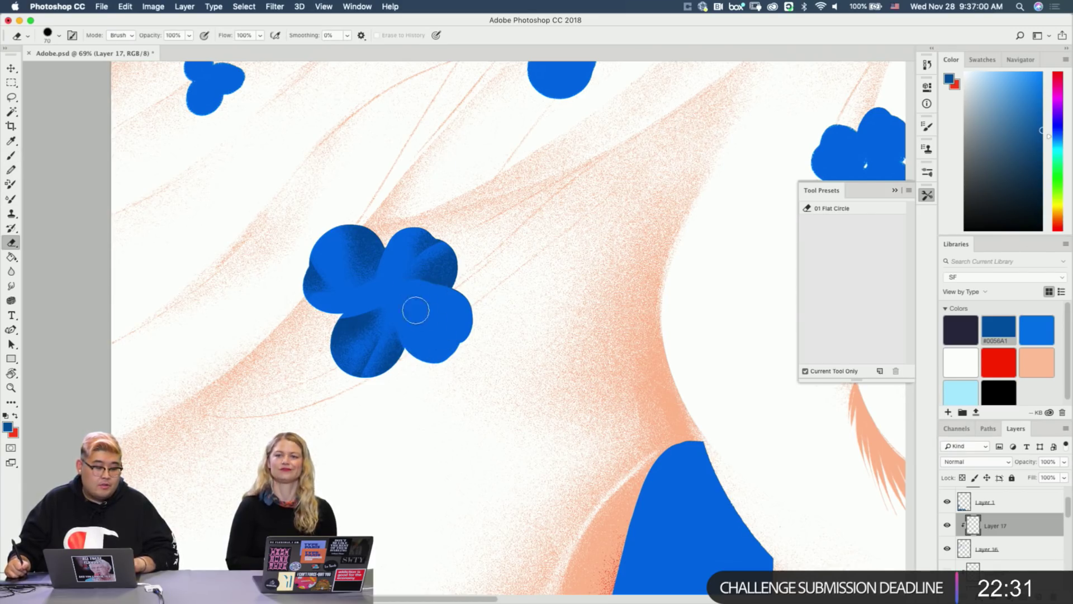
{"action": "key", "text": "b"}
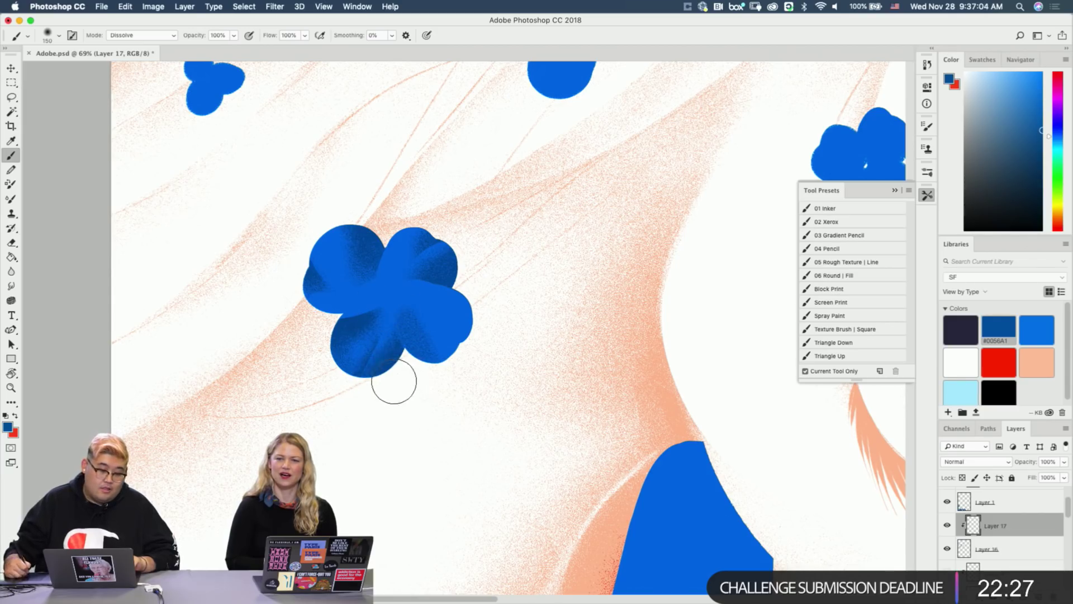
{"action": "key", "text": "e"}
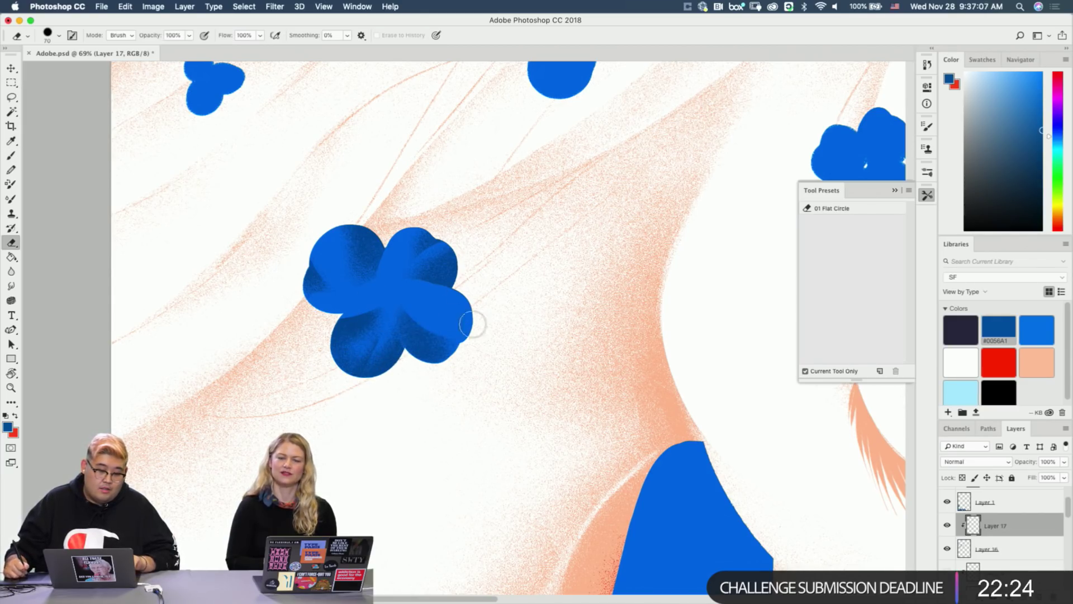
Rework the shading on the upper-left petal and the base of the upper-right petal, carving highlights with the eraser reduced to size 40.
{"action": "key", "text": "b"}
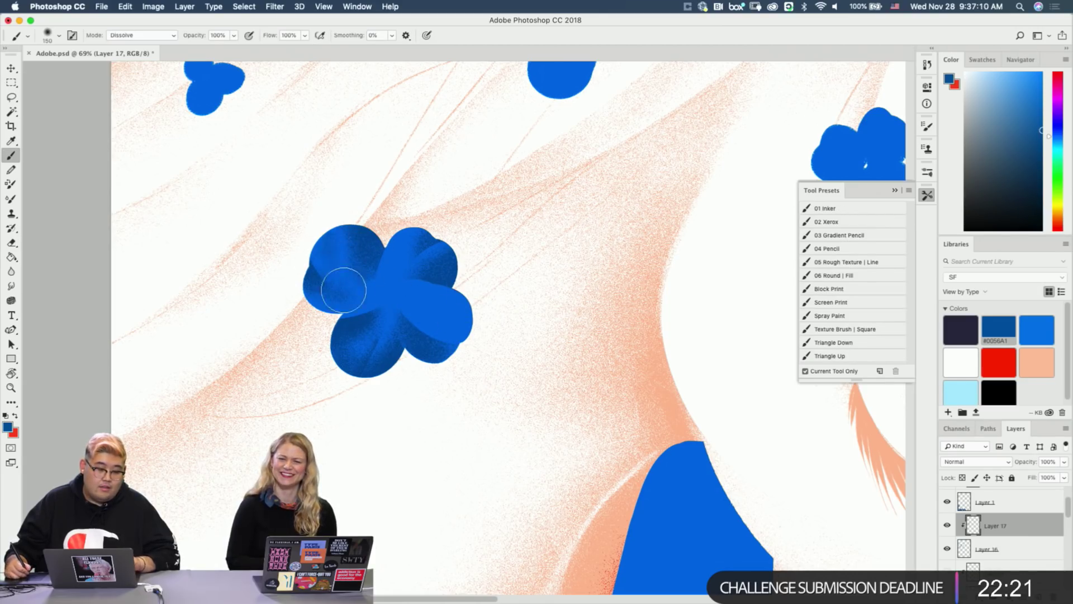
{"action": "key", "text": "e"}
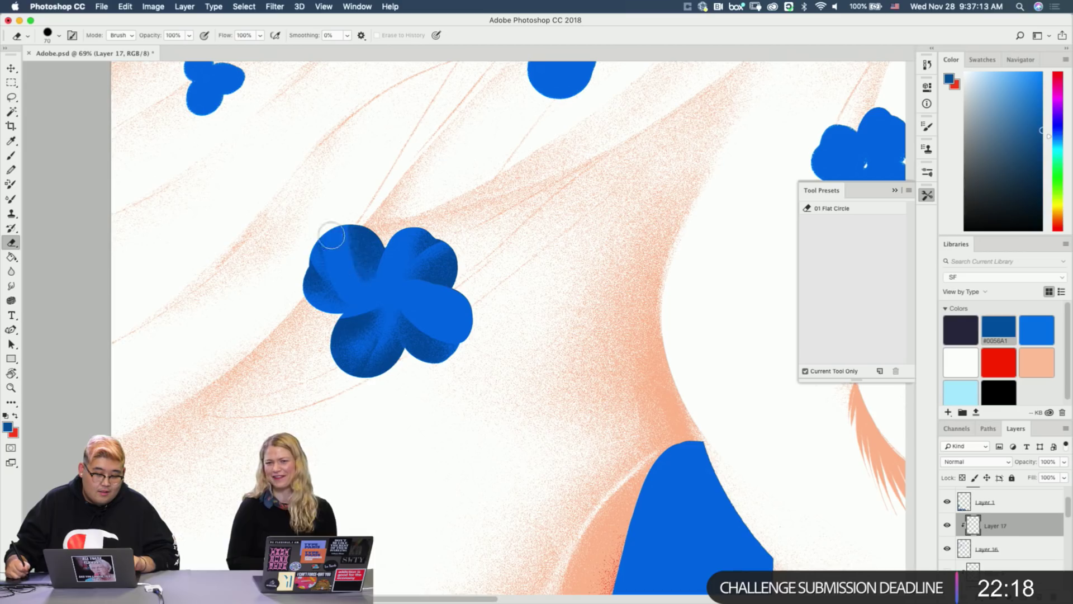
{"action": "key", "text": "b"}
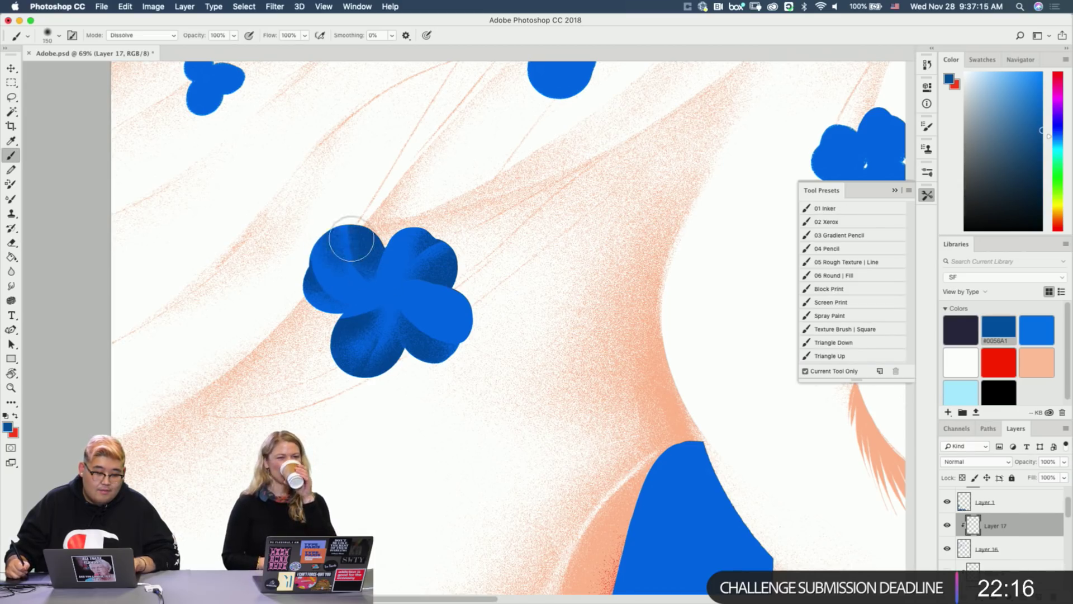
{"action": "key", "text": "e"}
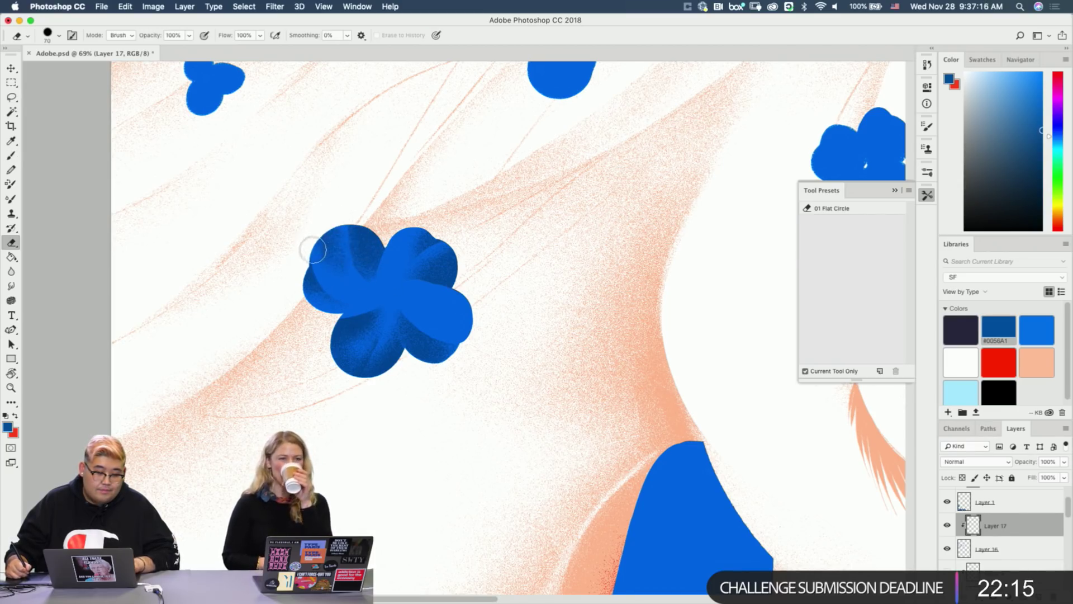
{"action": "key", "text": "bracketleft"}
{"action": "key", "text": "bracketleft"}
{"action": "key", "text": "bracketleft"}
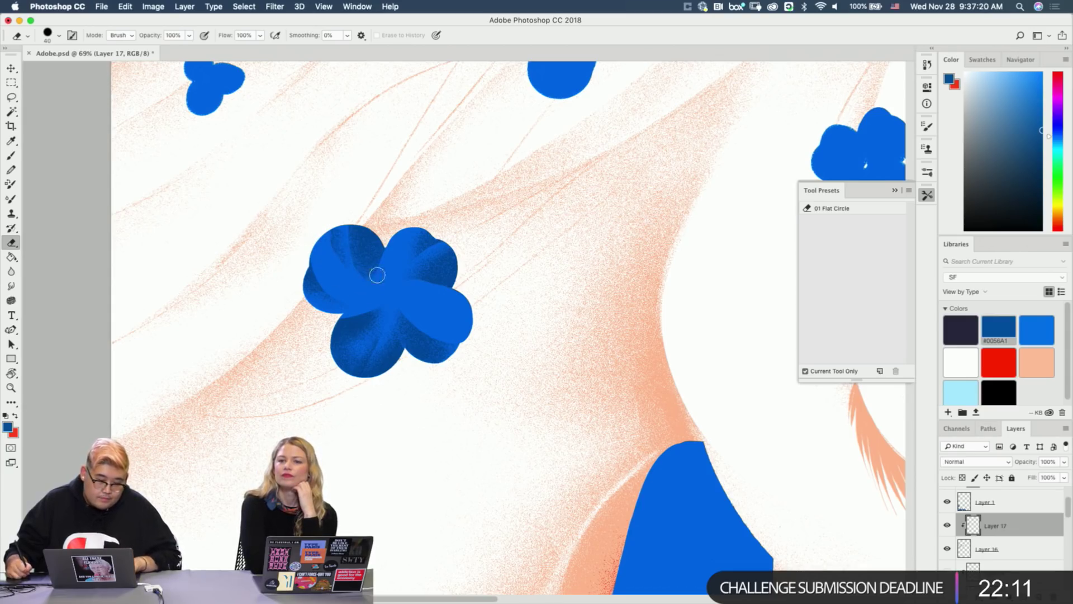
{"action": "key", "text": "b"}
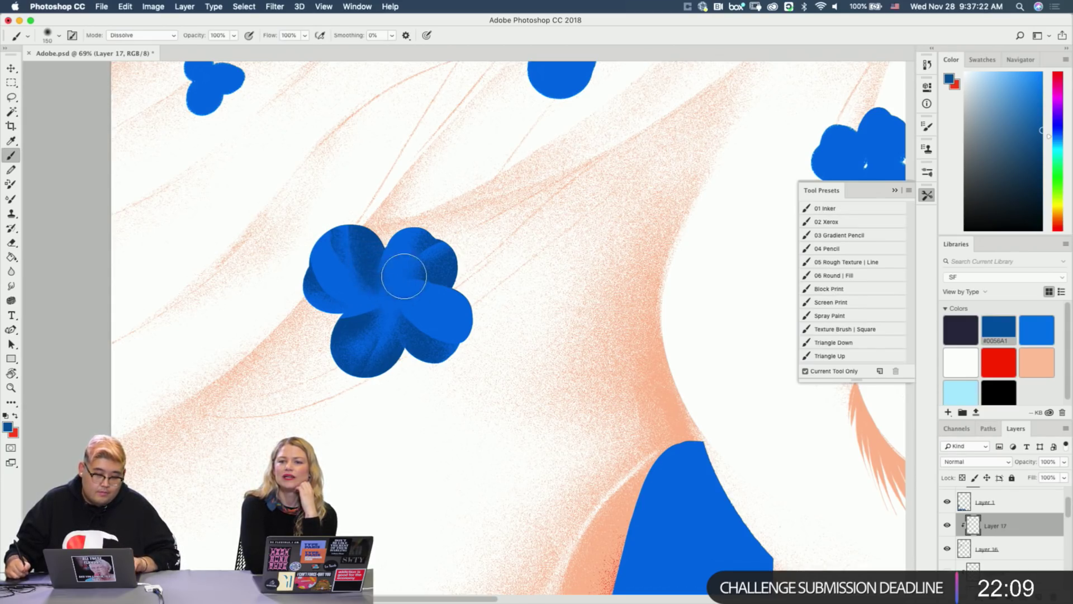
{"action": "key", "text": "e"}
Add gradient shading to the tip and middle of the large flower's lower-right petal, undoing the last stroke.
{"action": "key", "text": "b"}
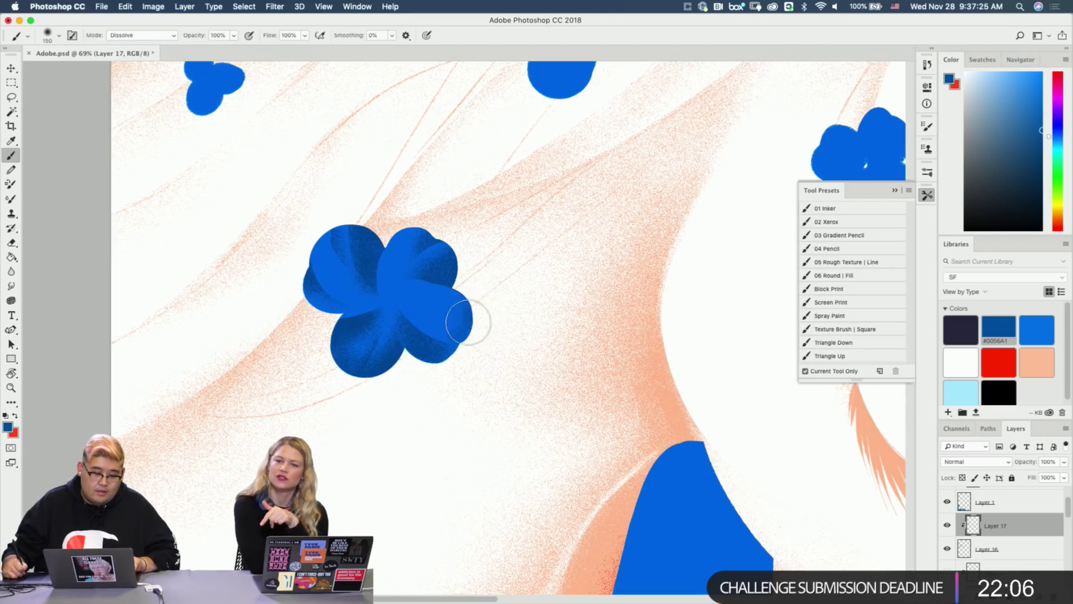
{"action": "key", "text": "e"}
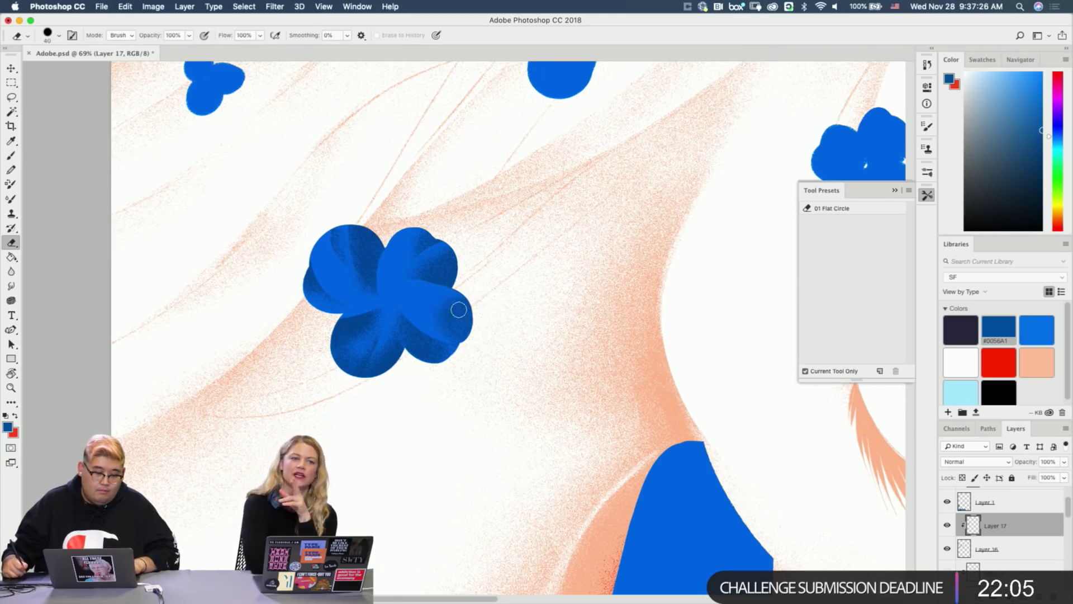
{"action": "key", "text": "b"}
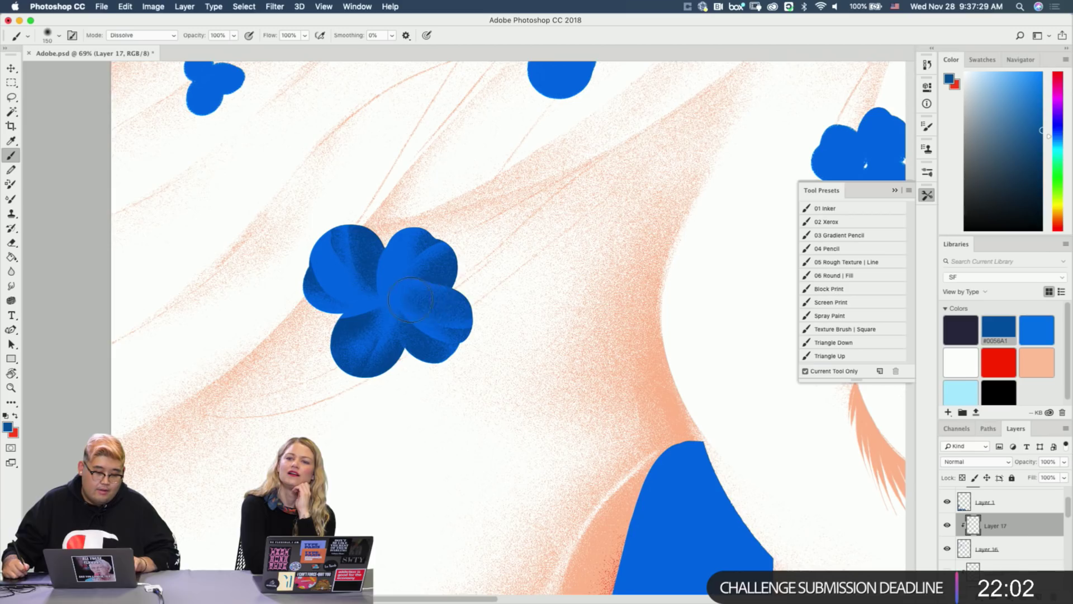
{"action": "key", "text": "super+z"}
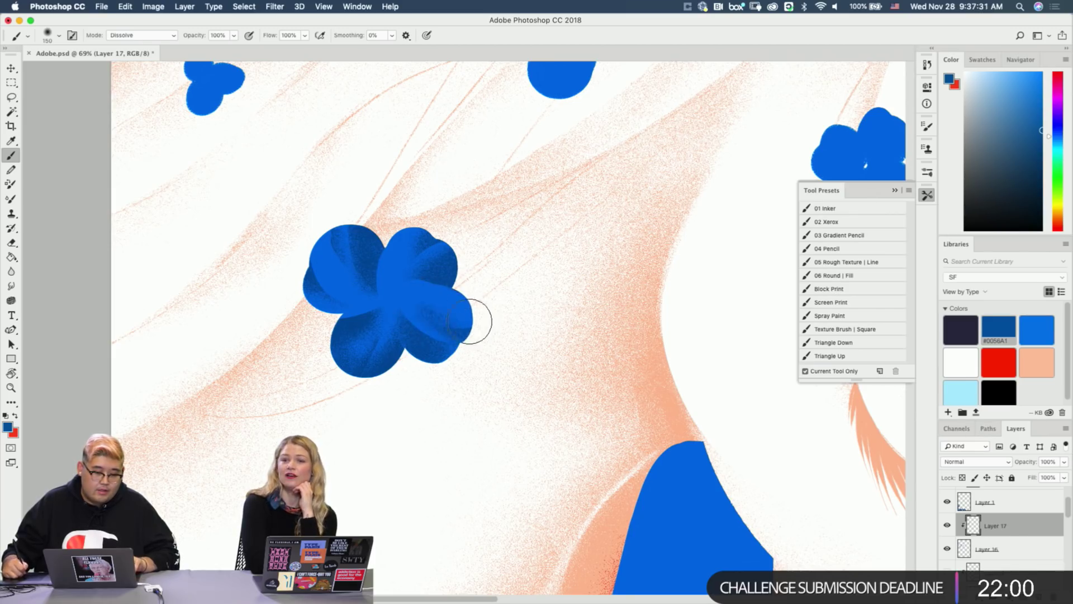
Erase the shading along the lower-right petal's upper lobe to leave a clean highlight, redoing the first stroke and enlarging the eraser to 90.
{"action": "key", "text": "e"}
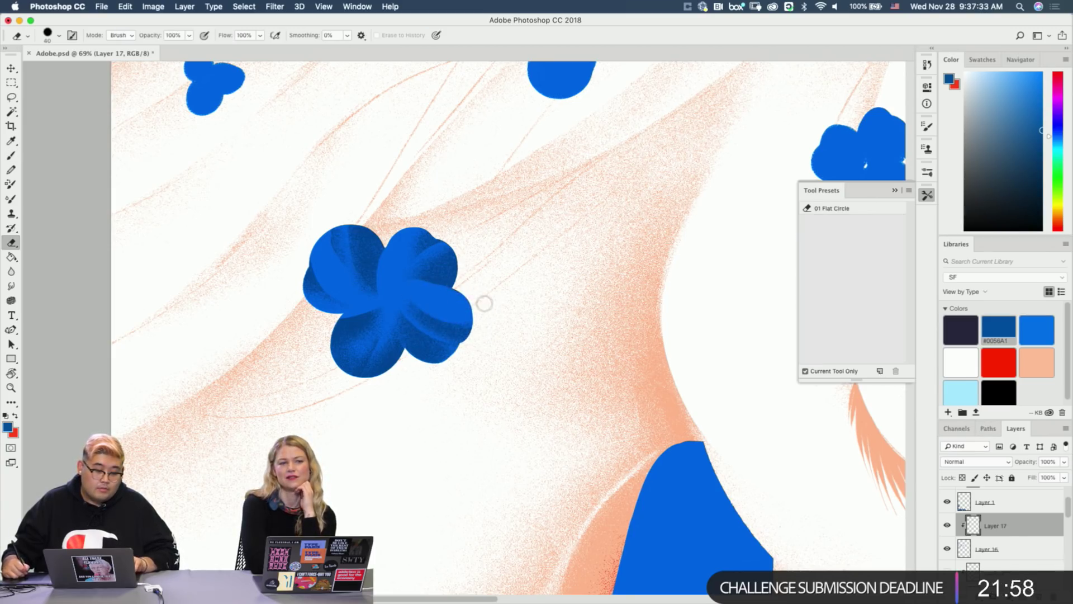
{"action": "left_click_drag", "start_coordinate": [410, 295], "coordinate": [472, 322]}
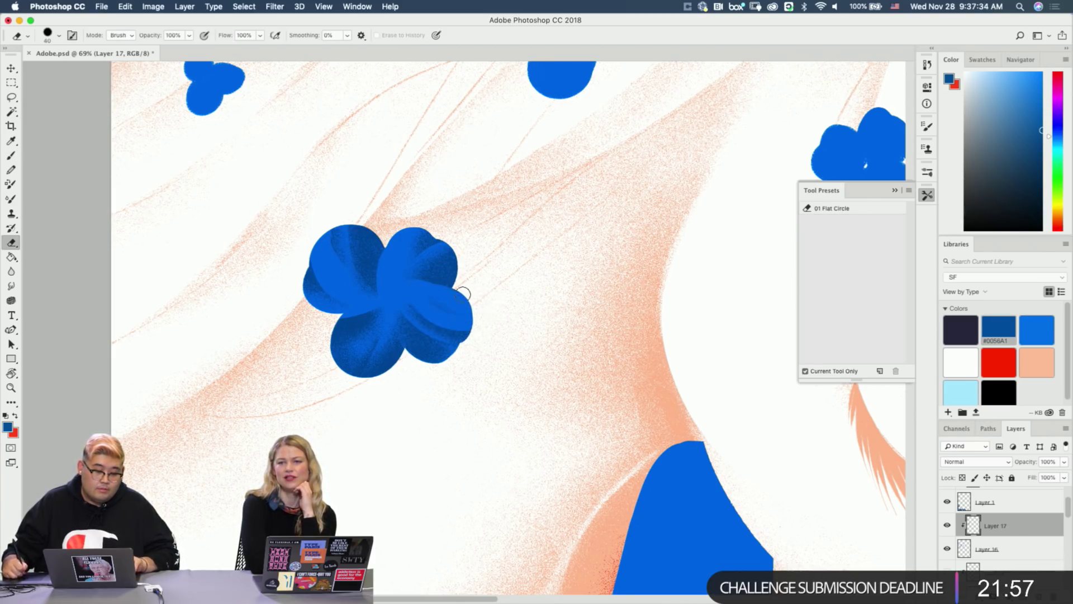
{"action": "key", "text": "super+z"}
{"action": "left_click_drag", "start_coordinate": [401, 296], "coordinate": [492, 297]}
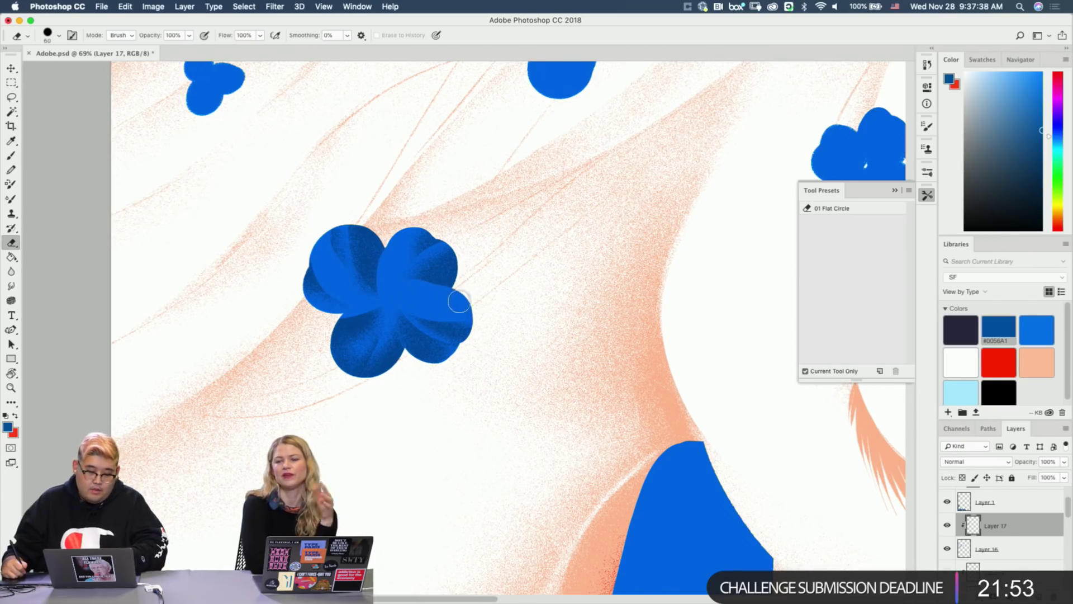
{"action": "left_click_drag", "start_coordinate": [468, 301], "coordinate": [475, 315]}
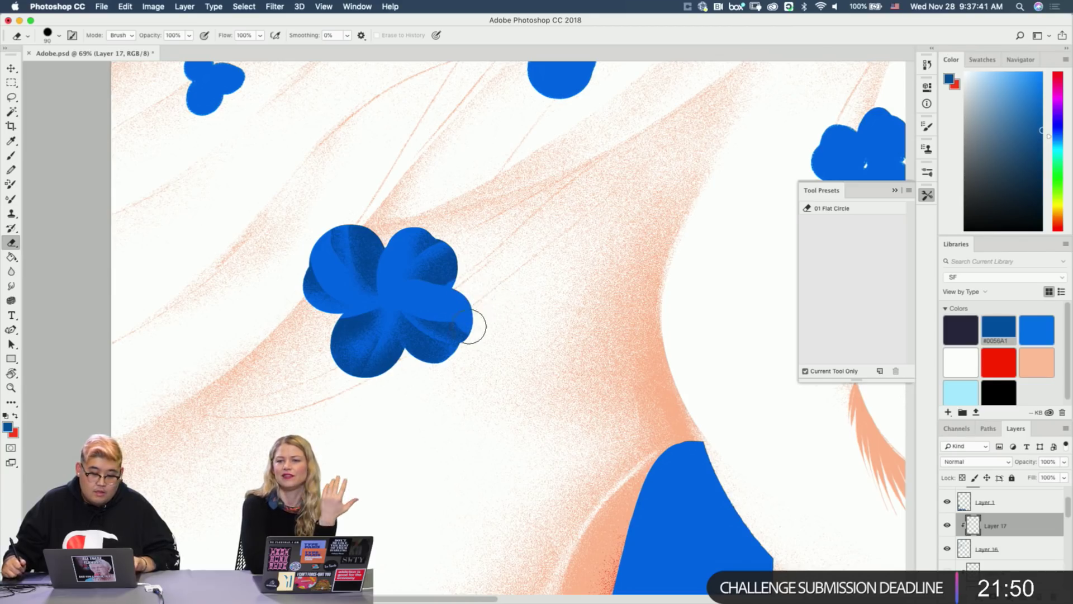
Shade the lower-right petal's upper lobe and the lower-left petal's inner end, reducing the brush to size 45 and the eraser to 15.
{"action": "key", "text": "b"}
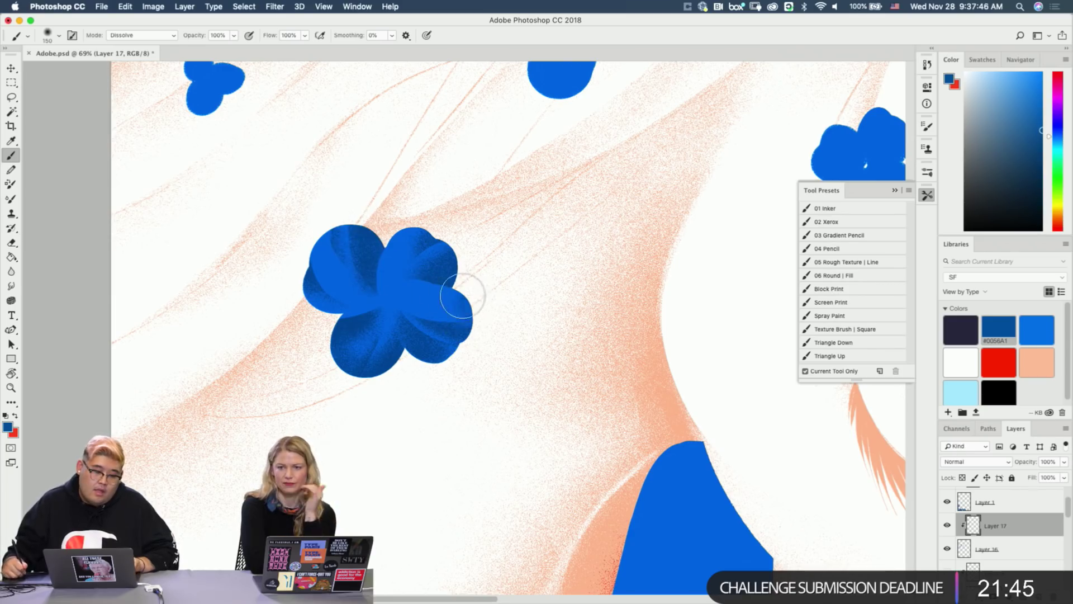
{"action": "left_click_drag", "start_coordinate": [434, 300], "coordinate": [455, 294]}
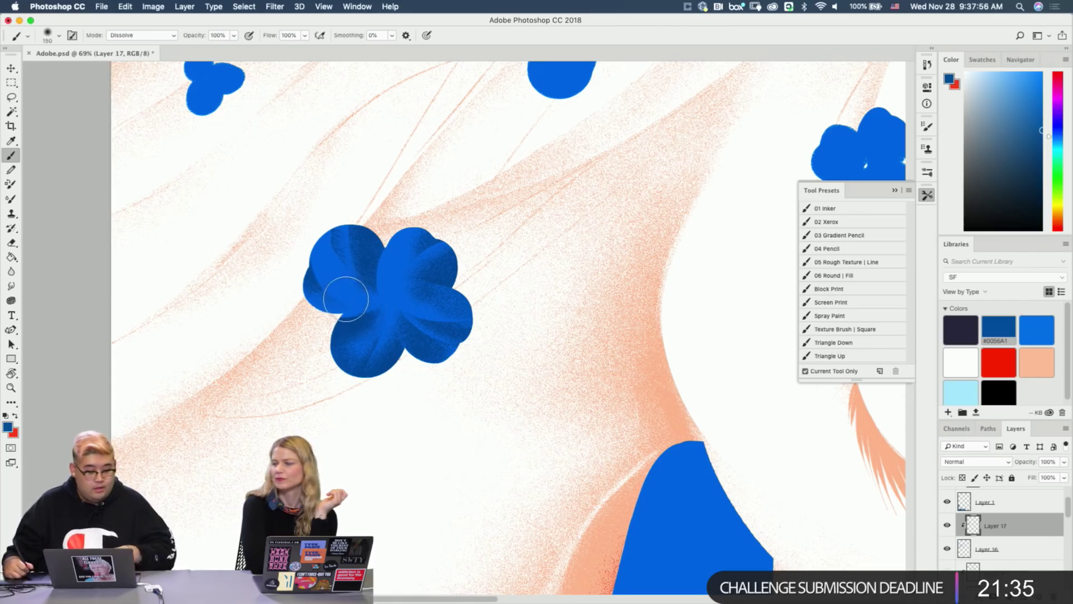
{"action": "key", "text": "bracketleft"}
{"action": "key", "text": "bracketleft"}
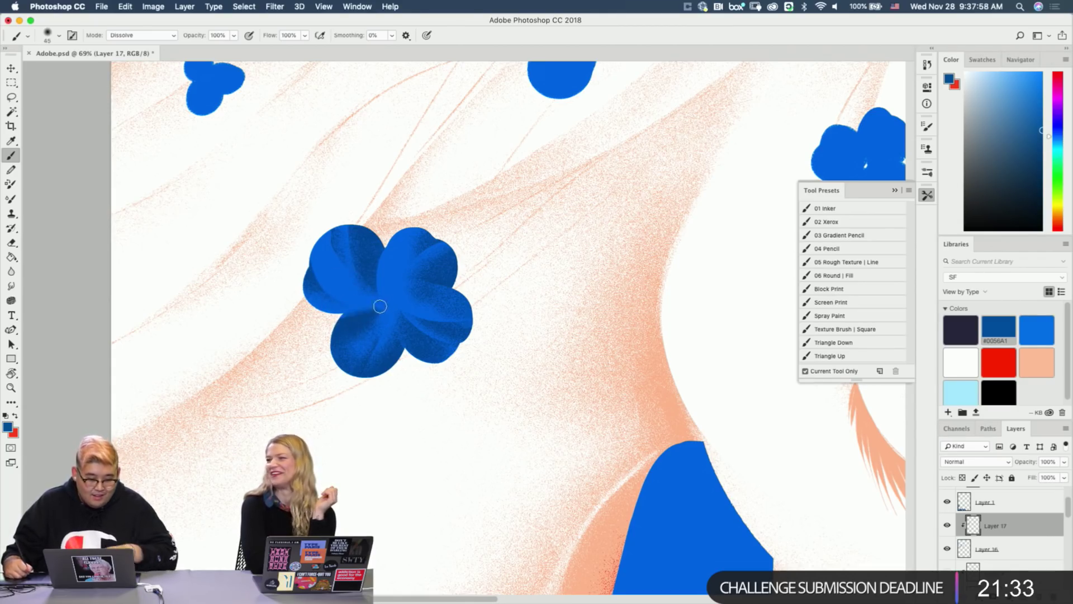
{"action": "key", "text": "e"}
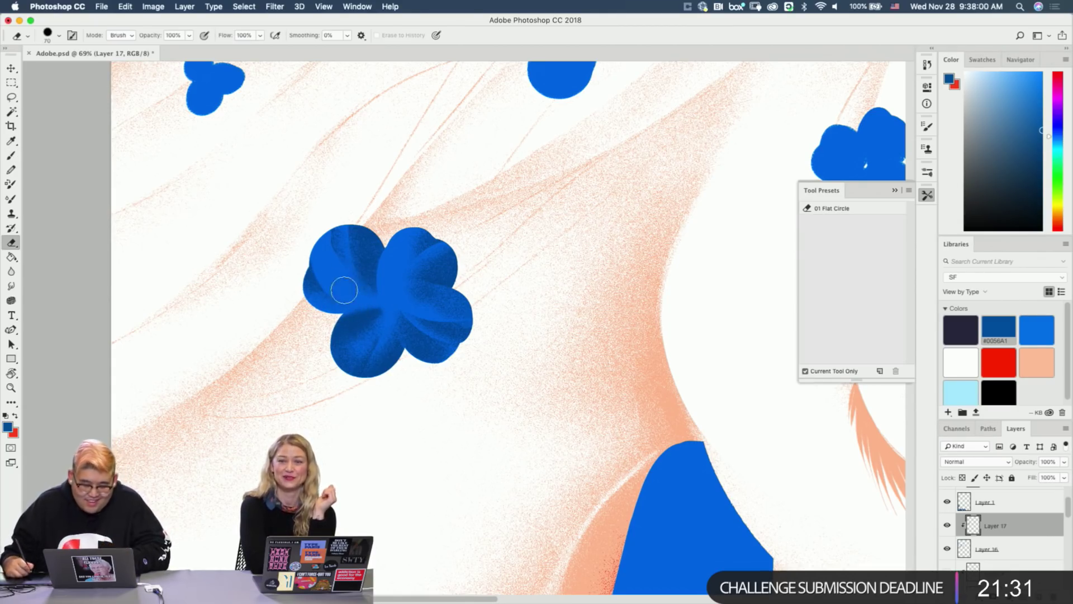
{"action": "key", "text": "bracketleft"}
{"action": "key", "text": "bracketleft"}
{"action": "key", "text": "bracketleft"}
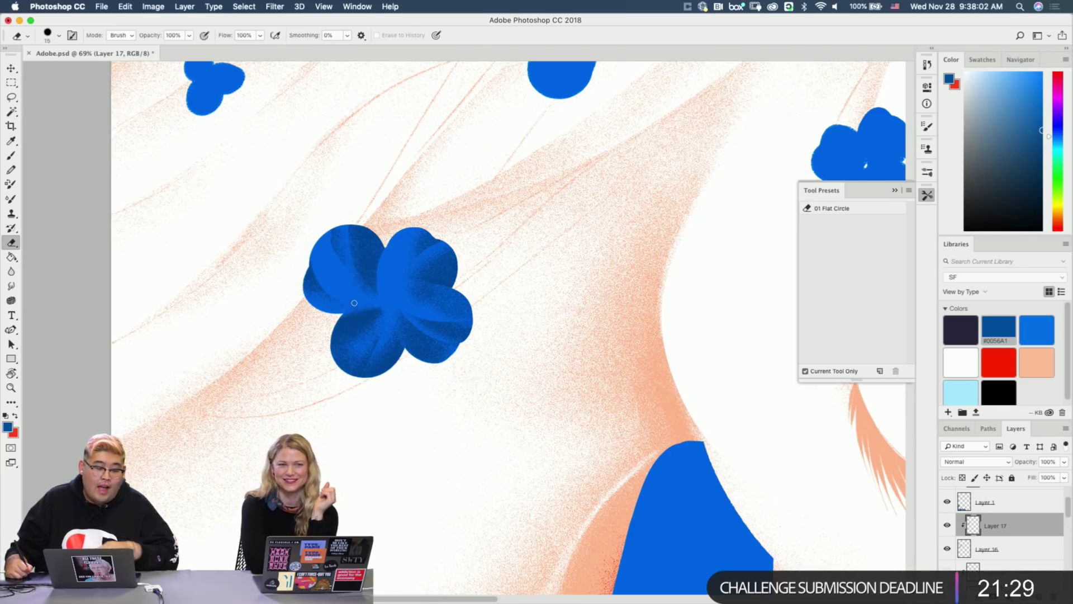
{"action": "key", "text": "b"}
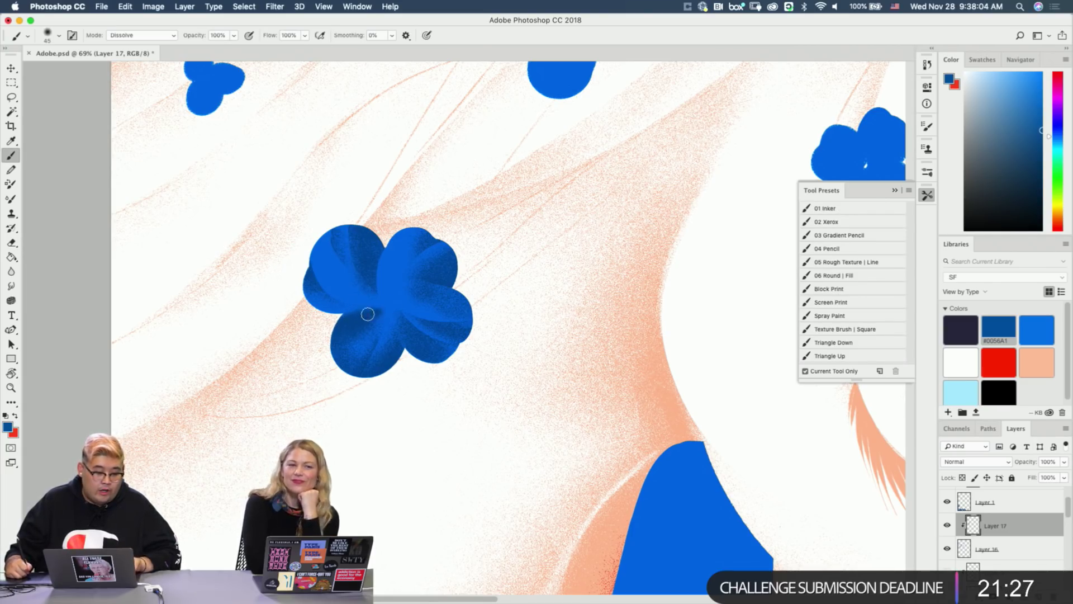
{"action": "key", "text": "e"}
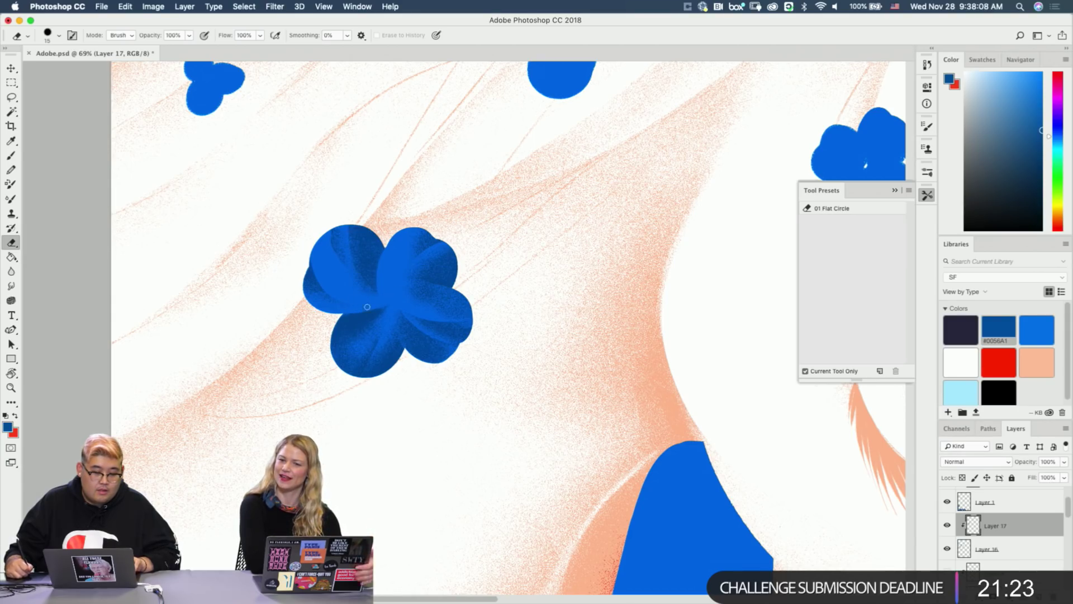
Darken the large flower's upper-right petal along its inner edge near the centre, cleaning up the overlap with the eraser.
{"action": "mouse_move", "coordinate": [405, 303]}
{"action": "left_mouse_down"}
{"action": "mouse_move", "coordinate": [429, 404]}
{"action": "mouse_move", "coordinate": [454, 433]}
{"action": "left_mouse_up"}
{"action": "left_click_drag", "start_coordinate": [428, 342], "coordinate": [466, 347]}
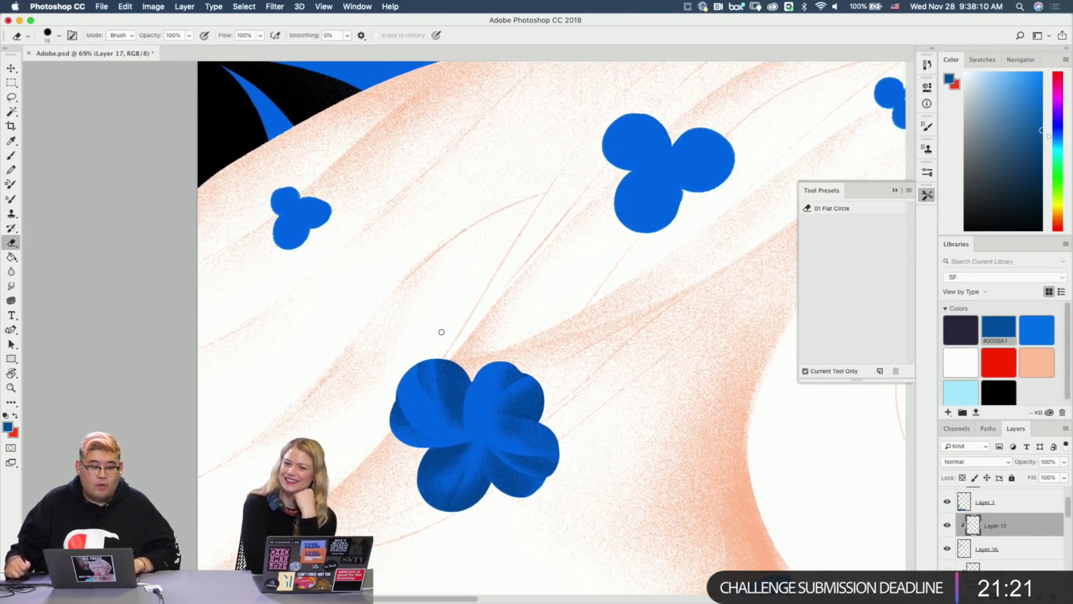
{"action": "key", "text": "b"}
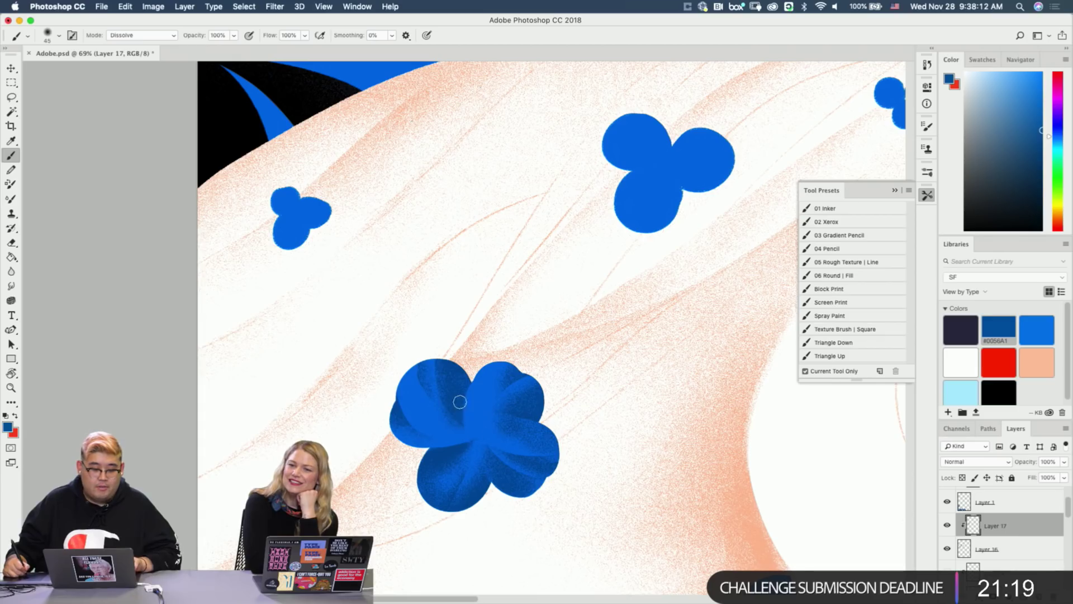
{"action": "key", "text": "e"}
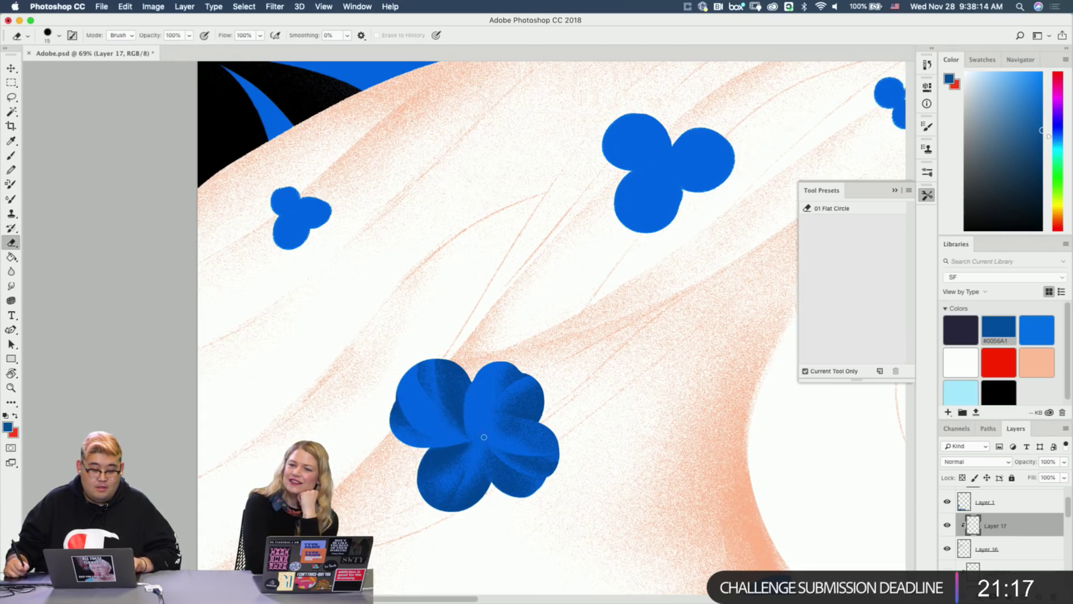
{"action": "key", "text": "b"}
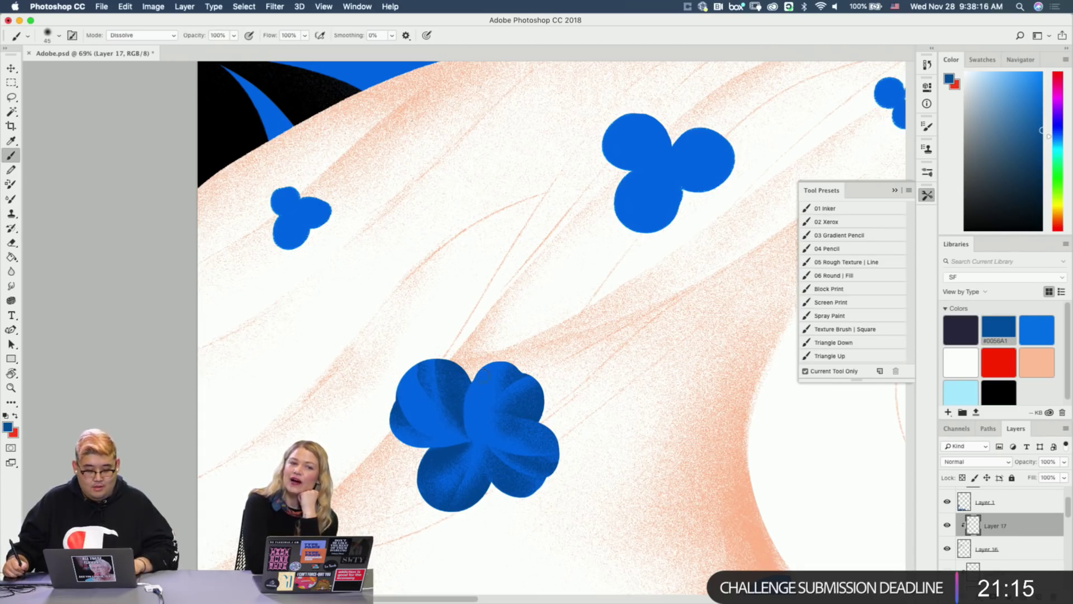
{"action": "key", "text": "e"}
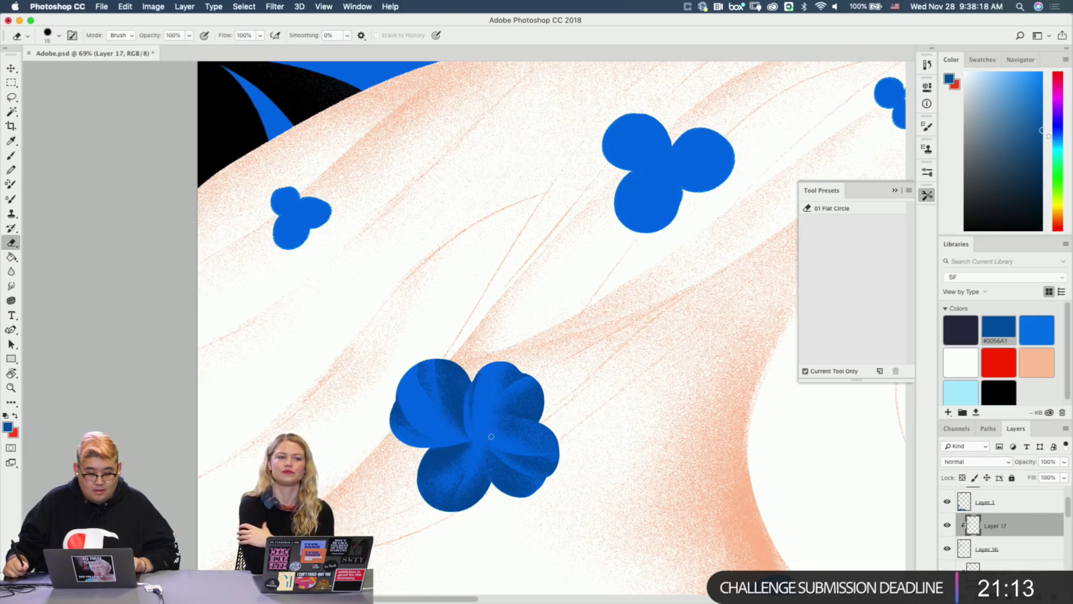
Carve a thin highlight along the upper-right petal's inner edge and deepen the fold shading beside it.
{"action": "key", "text": "b"}
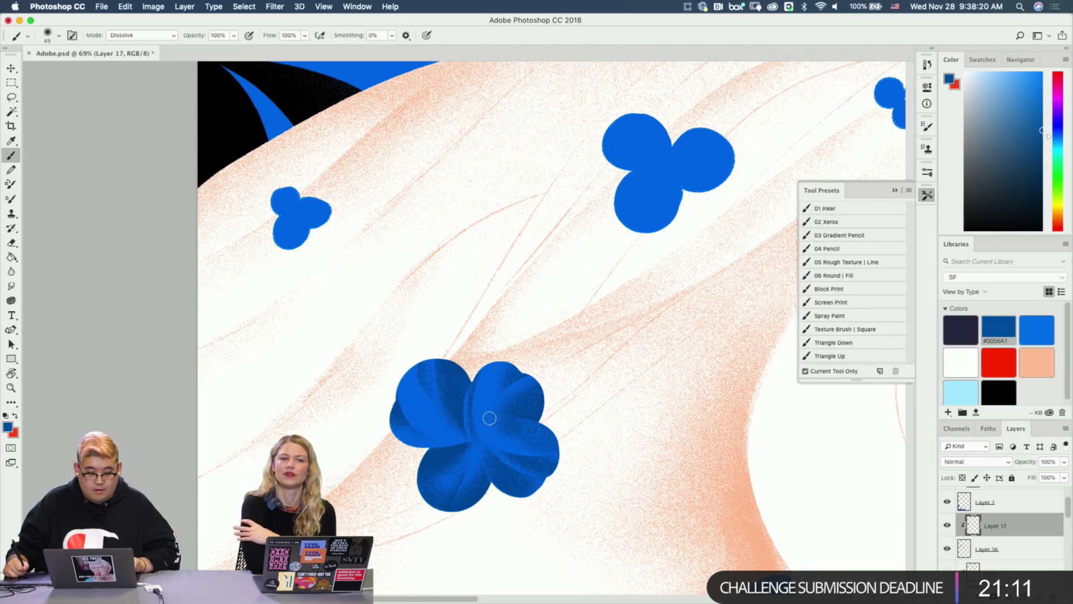
{"action": "key", "text": "e"}
{"action": "left_click_drag", "start_coordinate": [481, 412], "coordinate": [477, 393]}
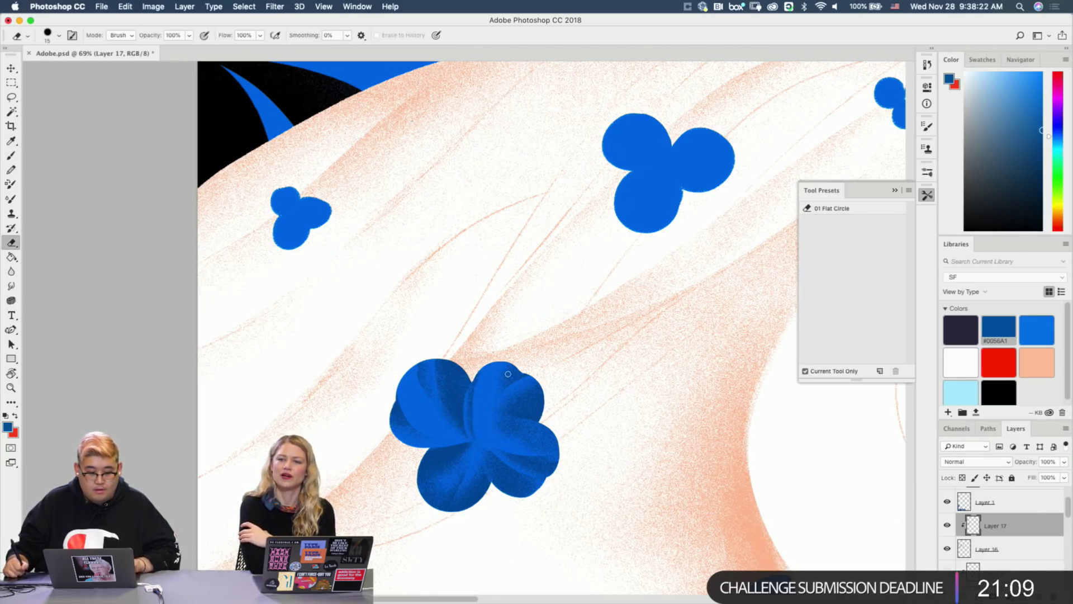
{"action": "key", "text": "b"}
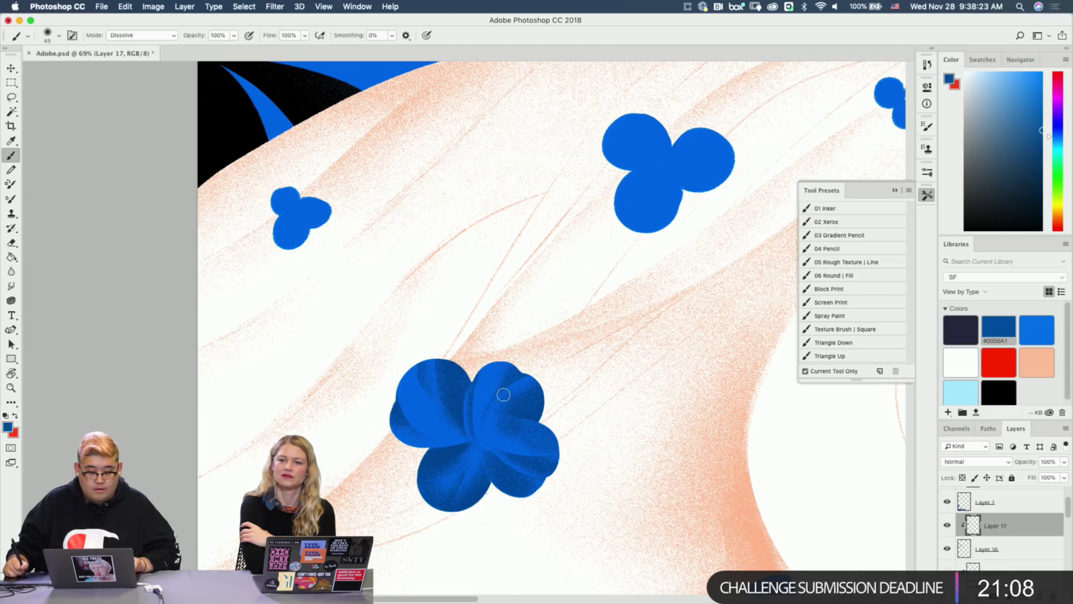
{"action": "key", "text": "e"}
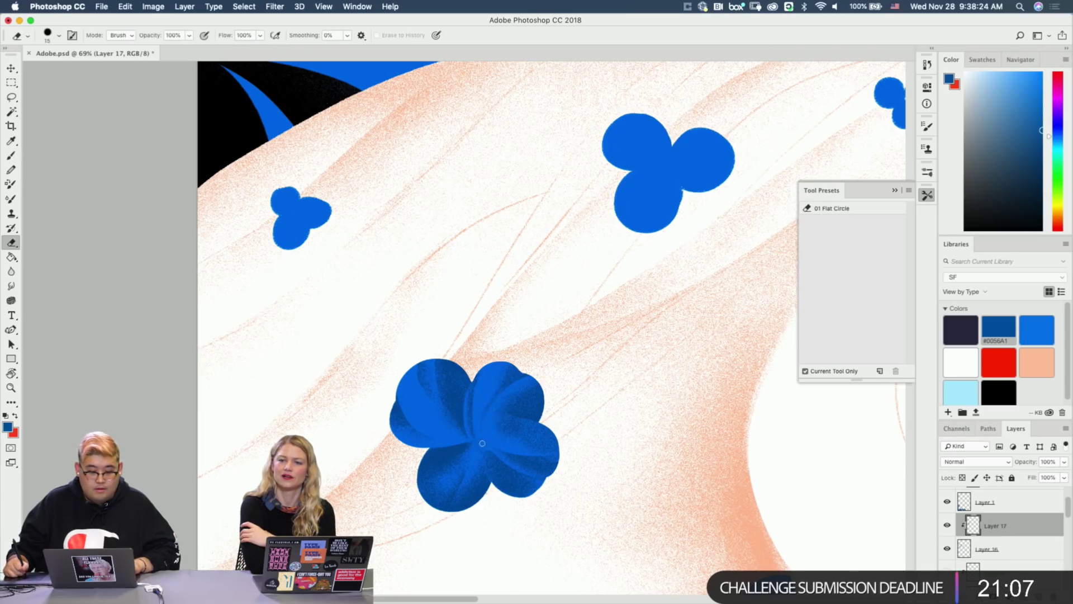
{"action": "key", "text": "b"}
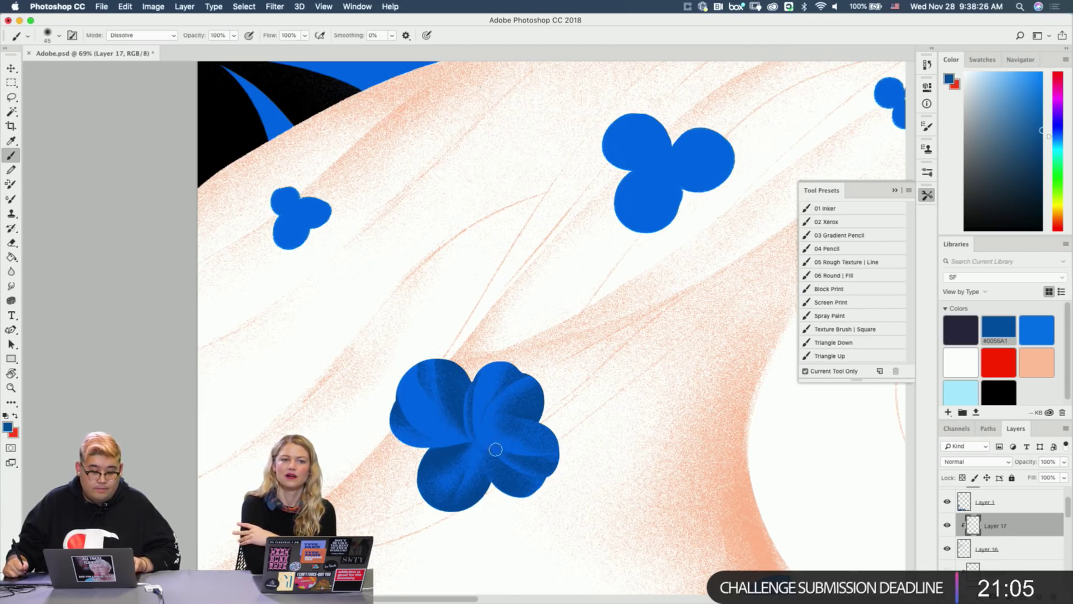
Shade the small three-petal flower's top petal in darker blue and erase a curved highlight through its middle.
{"action": "left_click_drag", "start_coordinate": [493, 393], "coordinate": [568, 409]}
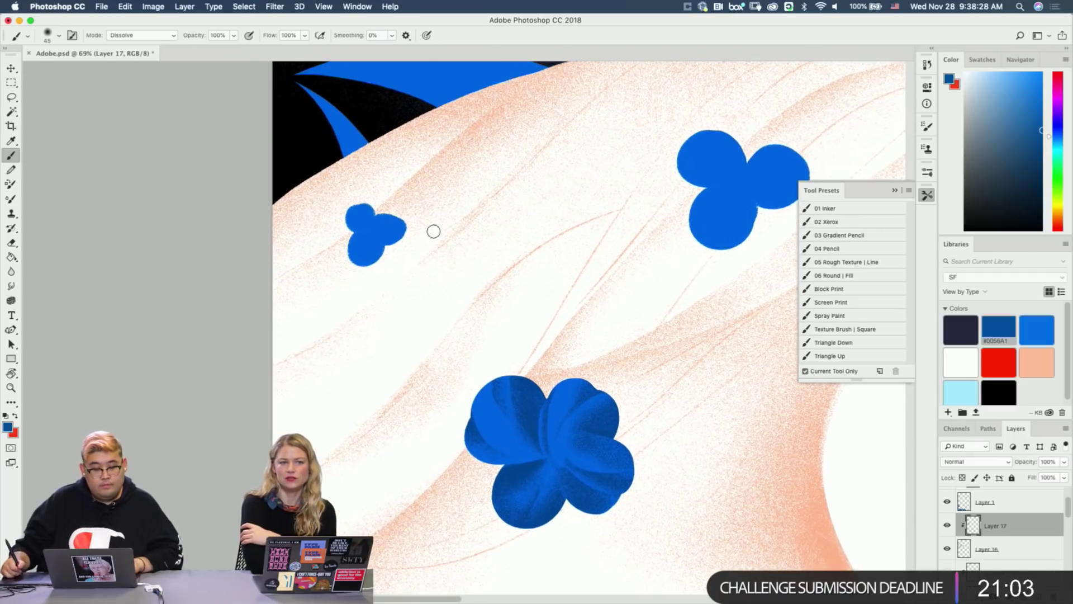
{"action": "key", "text": "z"}
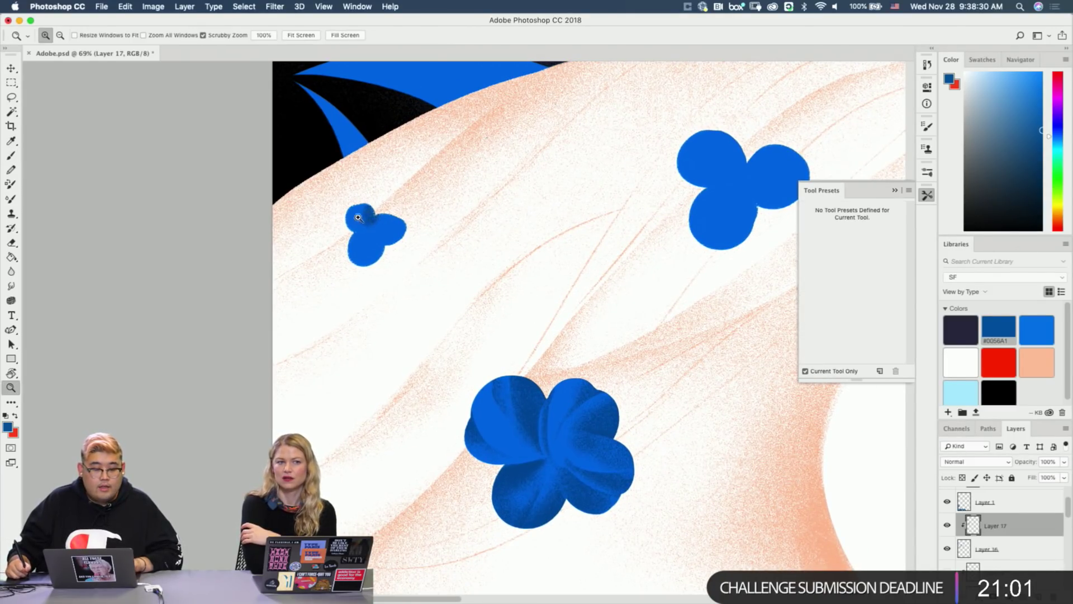
{"action": "left_click_drag", "start_coordinate": [353, 216], "coordinate": [391, 218]}
{"action": "key", "text": "b"}
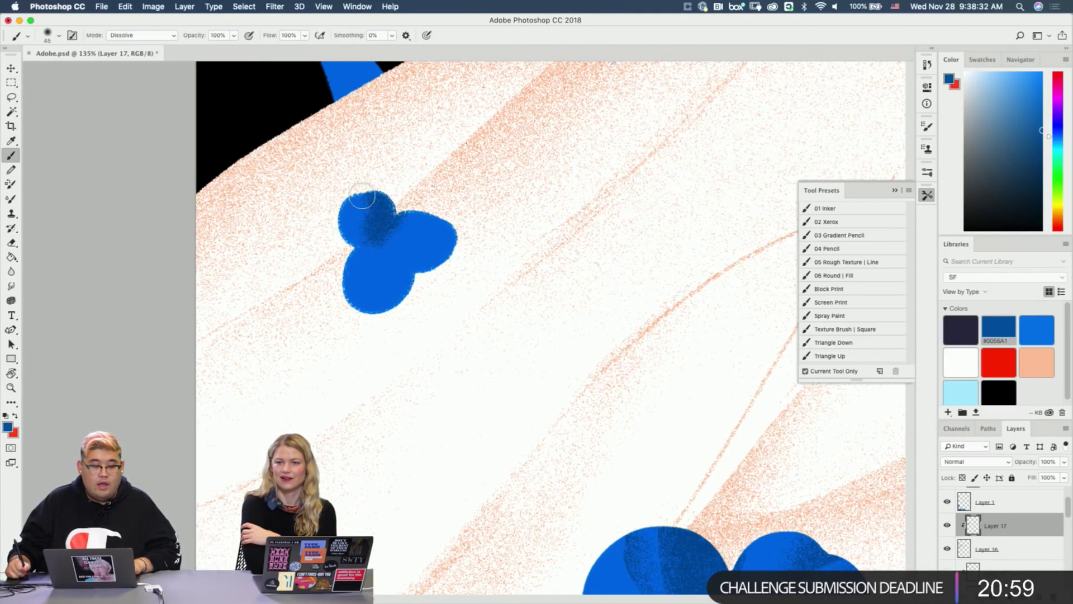
{"action": "key", "text": "e"}
{"action": "mouse_move", "coordinate": [372, 221]}
{"action": "left_mouse_down"}
{"action": "mouse_move", "coordinate": [386, 188]}
{"action": "mouse_move", "coordinate": [394, 221]}
{"action": "mouse_move", "coordinate": [367, 224]}
{"action": "mouse_move", "coordinate": [393, 220]}
{"action": "left_mouse_up"}
{"action": "key", "text": "b"}
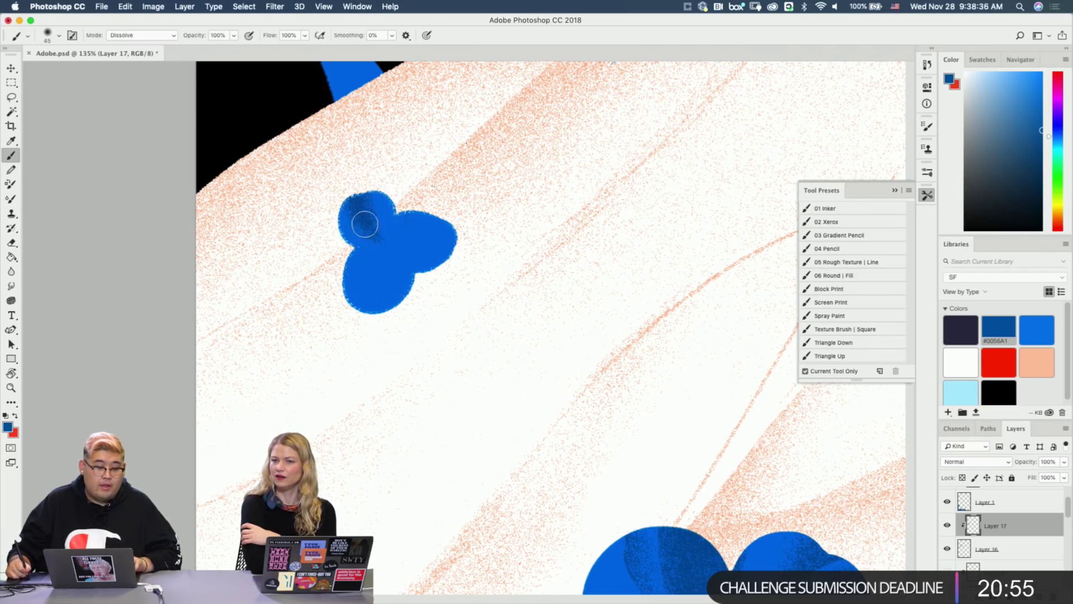
{"action": "key", "text": "e"}
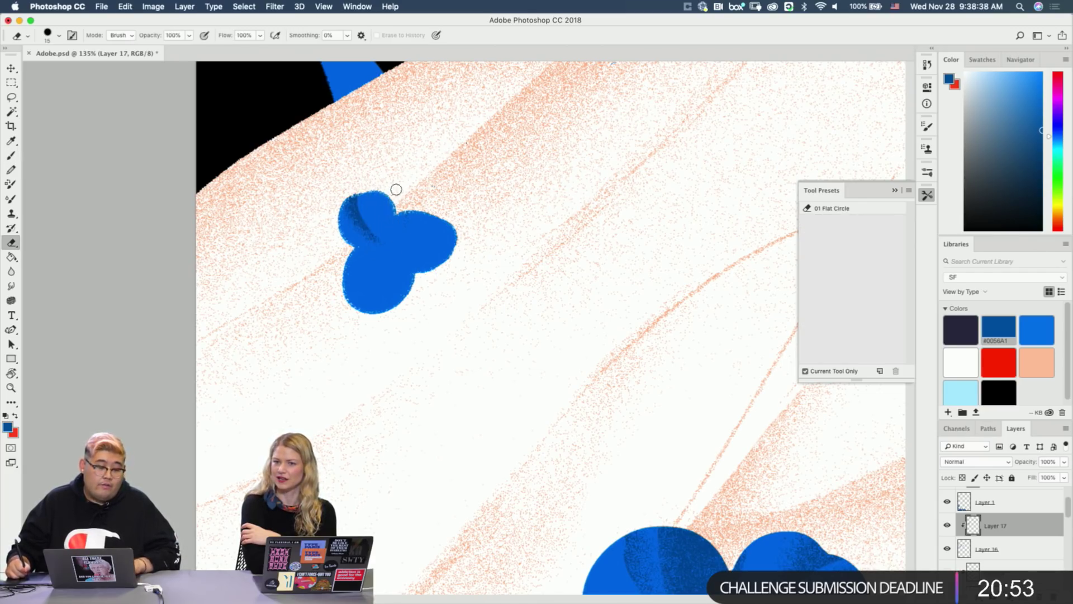
{"action": "key", "text": "b"}
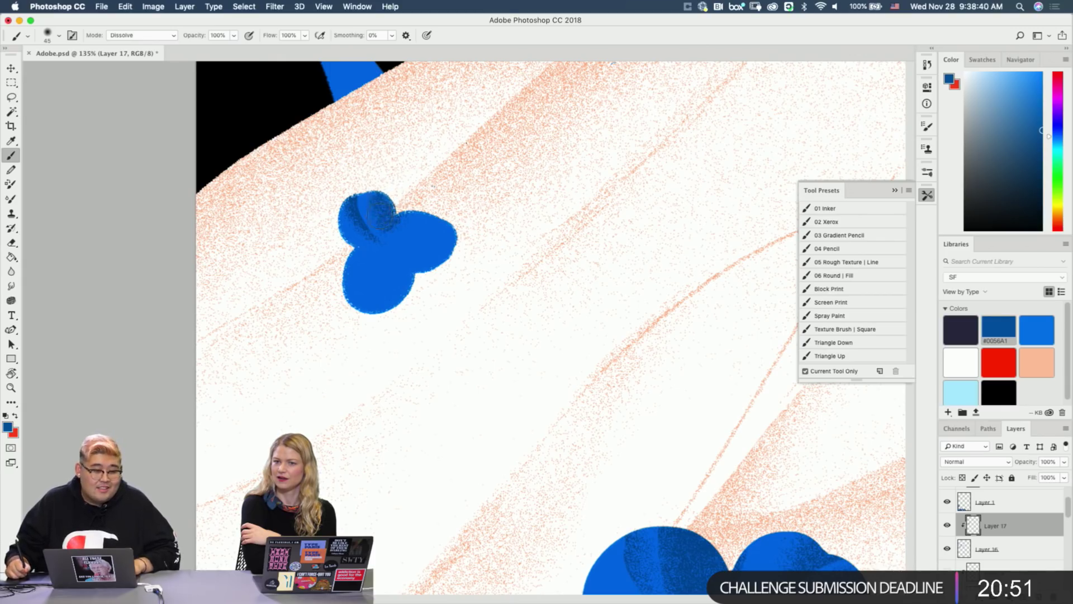
{"action": "key", "text": "e"}
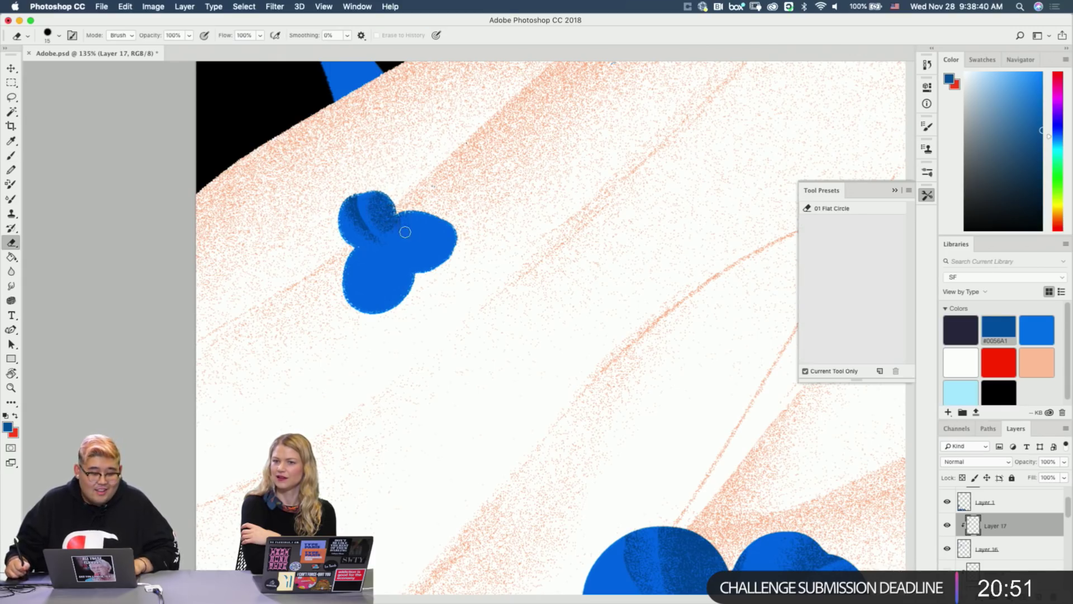
Shade the upper and lower halves of the small flower's right petal, erasing a highlight between them and the overlap onto the lower petal.
{"action": "key", "text": "b"}
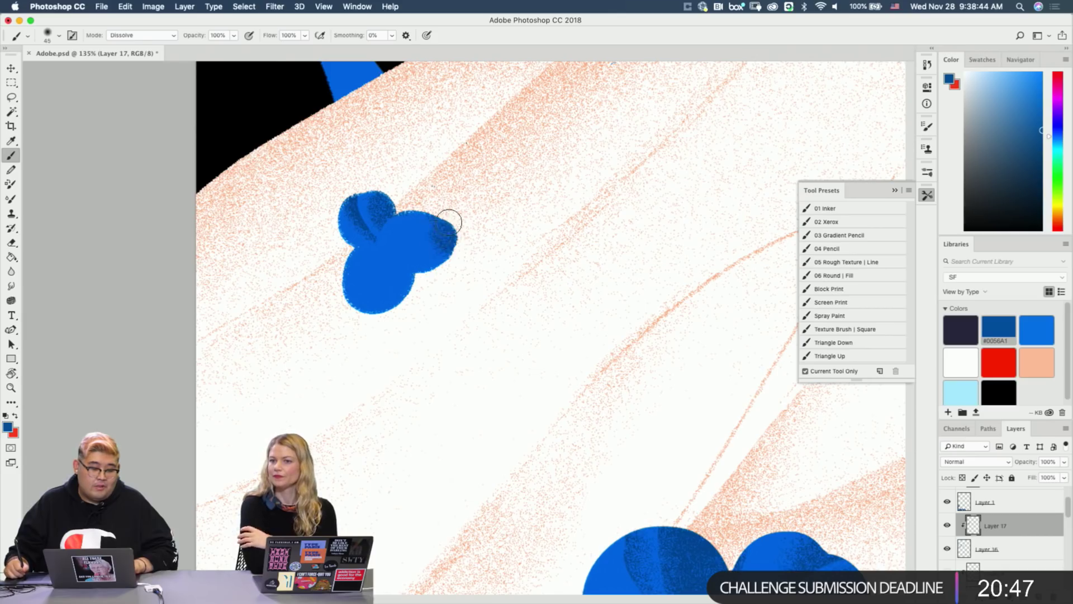
{"action": "mouse_move", "coordinate": [449, 223]}
{"action": "left_mouse_down"}
{"action": "mouse_move", "coordinate": [430, 224]}
{"action": "mouse_move", "coordinate": [438, 234]}
{"action": "mouse_move", "coordinate": [404, 235]}
{"action": "left_mouse_up"}
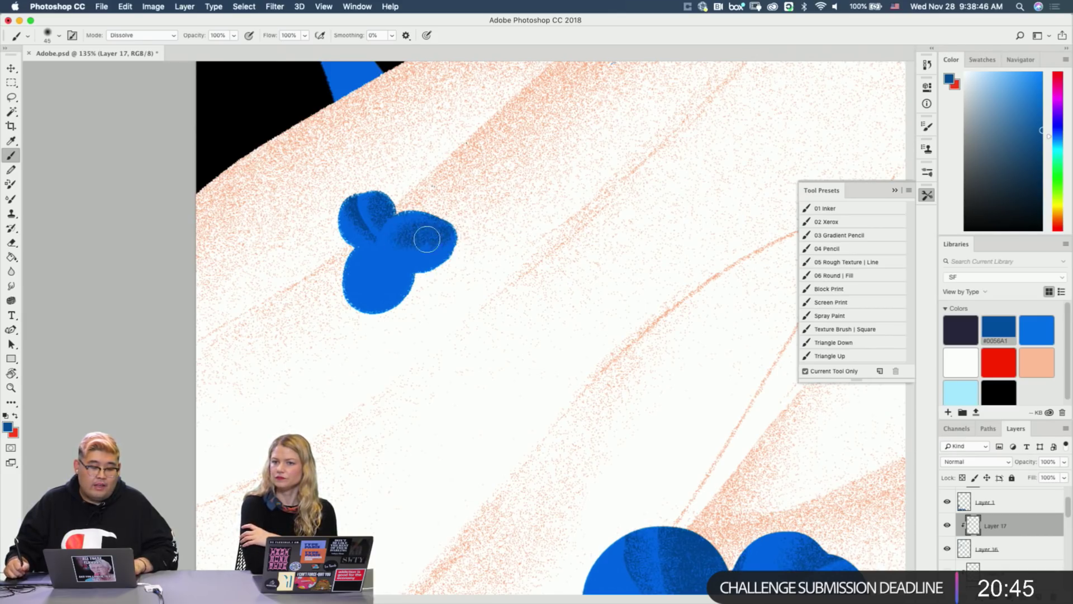
{"action": "key", "text": "e"}
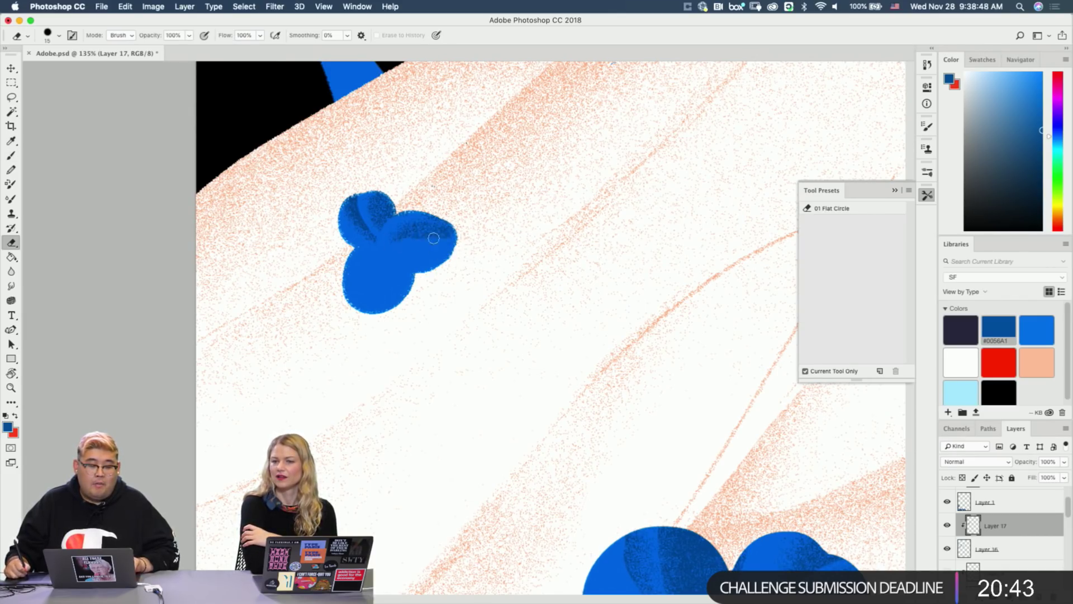
{"action": "key", "text": "b"}
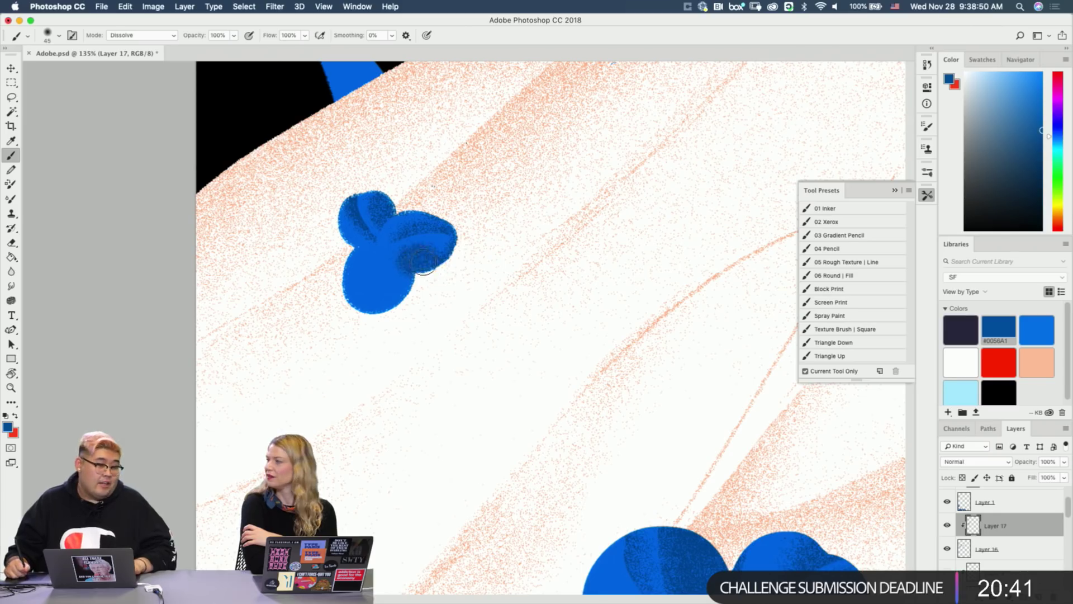
{"action": "key", "text": "e"}
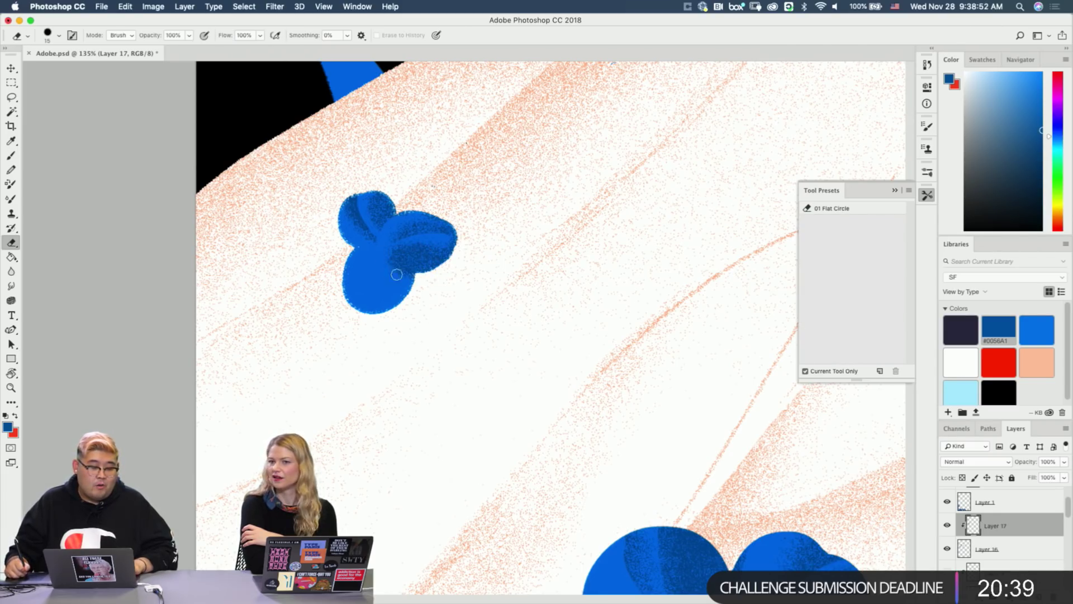
Shade the small flower's lower petal, undoing one stroke and enlarging the brush to 80, and erase a diagonal highlight through its middle.
{"action": "key", "text": "b"}
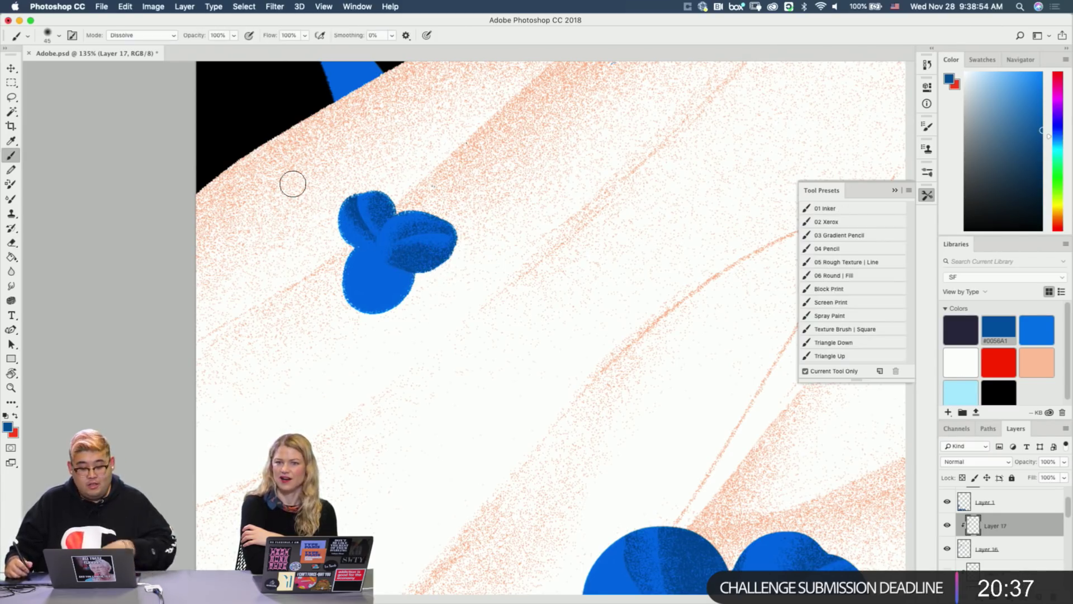
{"action": "mouse_move", "coordinate": [358, 305]}
{"action": "left_mouse_down"}
{"action": "mouse_move", "coordinate": [405, 282]}
{"action": "mouse_move", "coordinate": [394, 301]}
{"action": "mouse_move", "coordinate": [404, 298]}
{"action": "mouse_move", "coordinate": [363, 313]}
{"action": "left_mouse_up"}
{"action": "key", "text": "super+z"}
{"action": "key", "text": "e"}
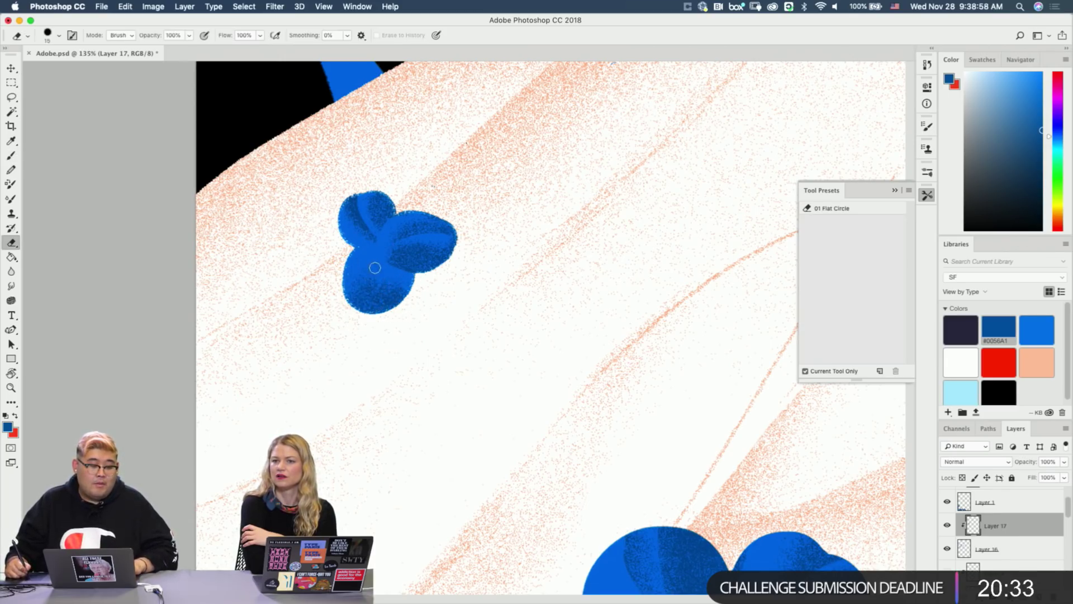
{"action": "key", "text": "b"}
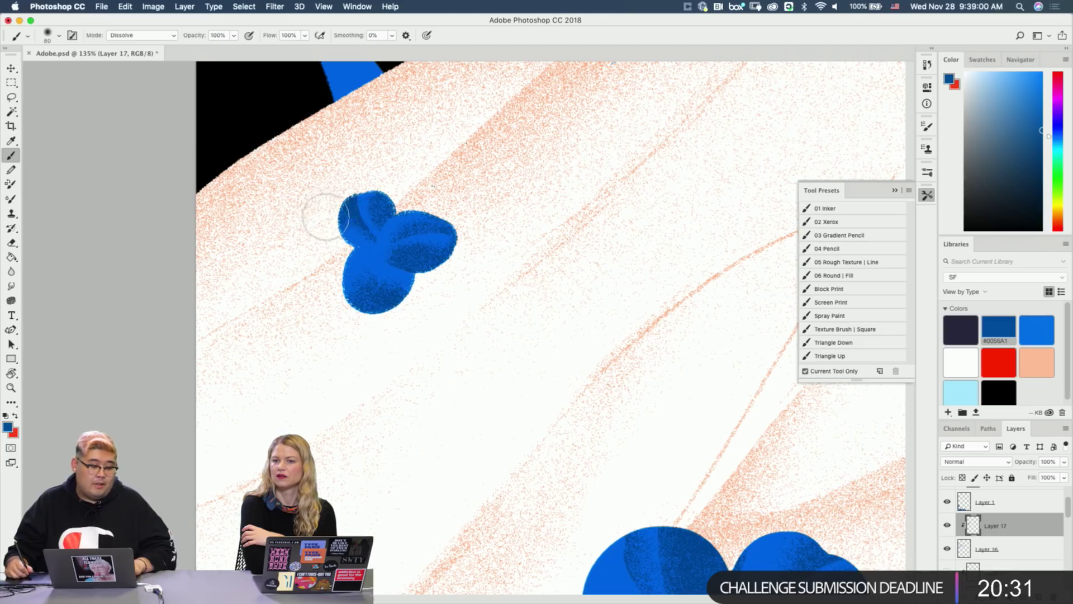
{"action": "key", "text": "e"}
{"action": "key", "text": "b"}
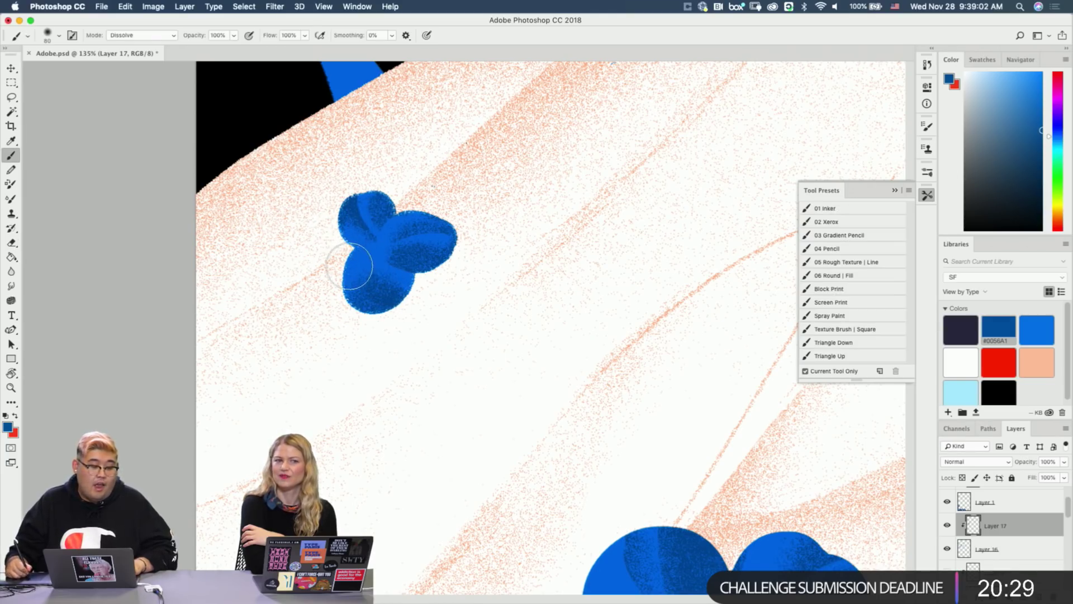
{"action": "key", "text": "e"}
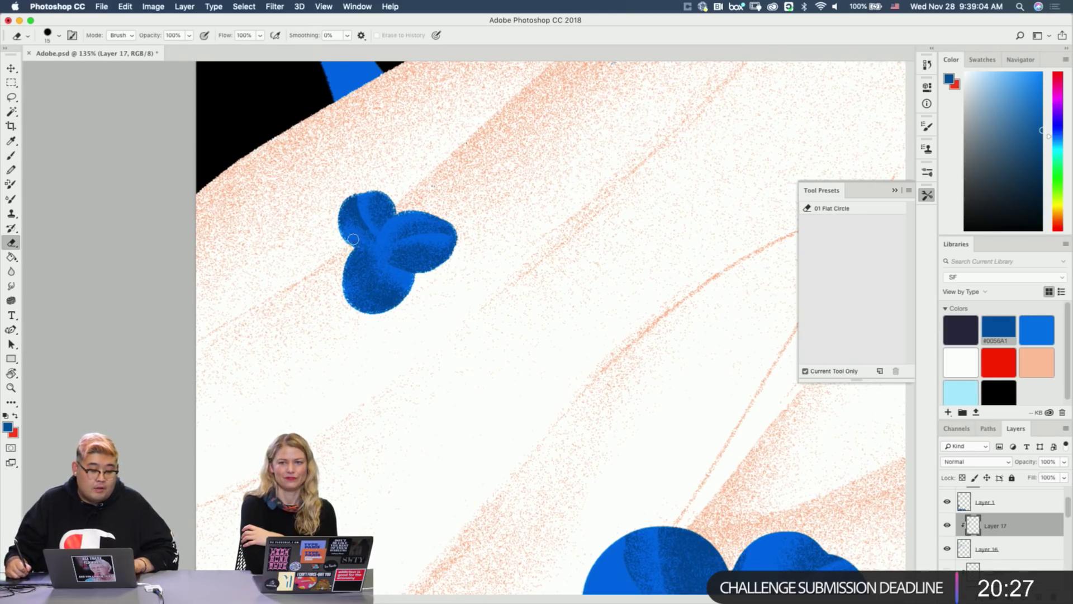
{"action": "left_click_drag", "start_coordinate": [353, 304], "coordinate": [388, 275]}
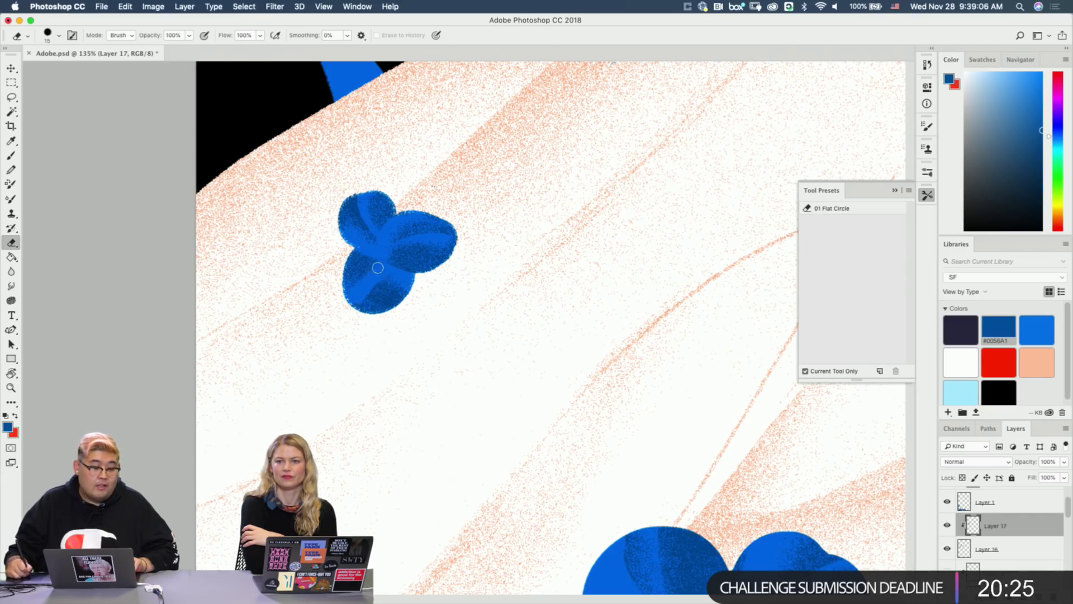
Shade the right part of the small flower's lower petal and erase a curved highlight alongside that shading.
{"action": "key", "text": "b"}
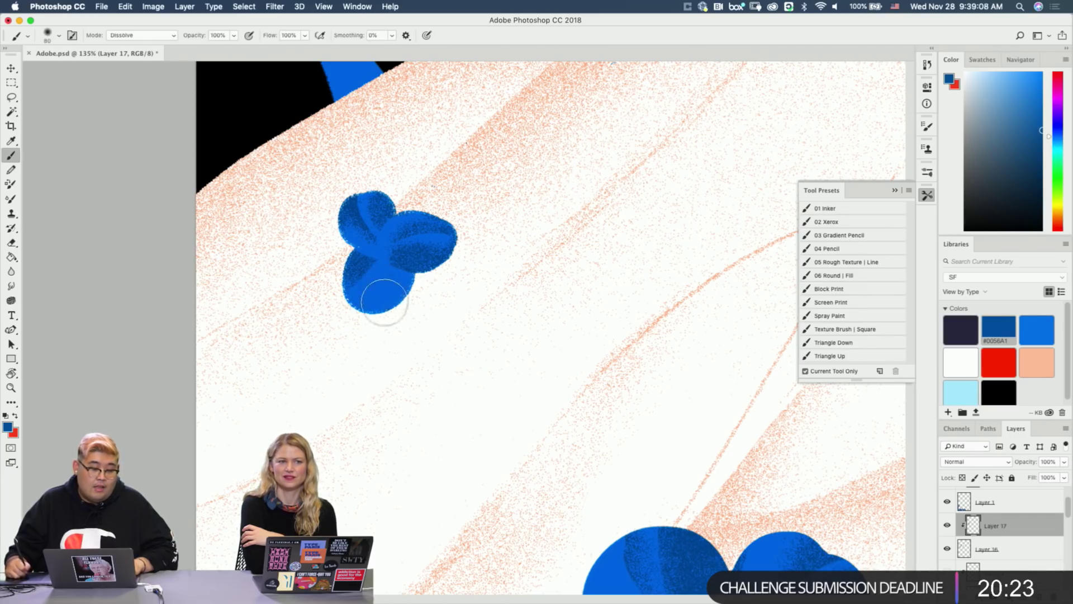
{"action": "mouse_move", "coordinate": [384, 300]}
{"action": "left_mouse_down"}
{"action": "mouse_move", "coordinate": [398, 286]}
{"action": "mouse_move", "coordinate": [391, 306]}
{"action": "left_mouse_up"}
{"action": "key", "text": "e"}
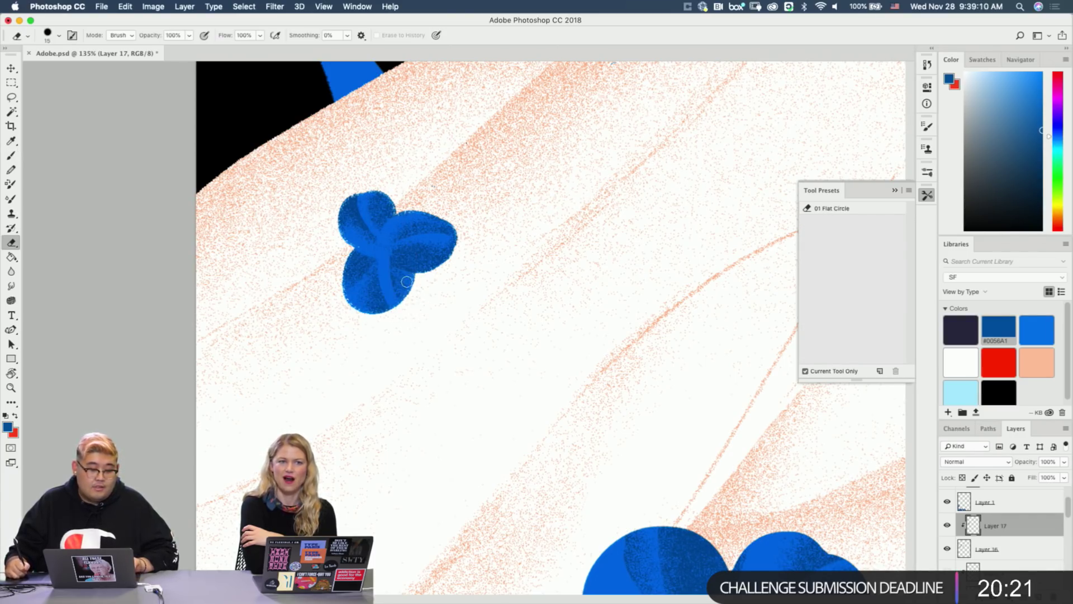
{"action": "key", "text": "b"}
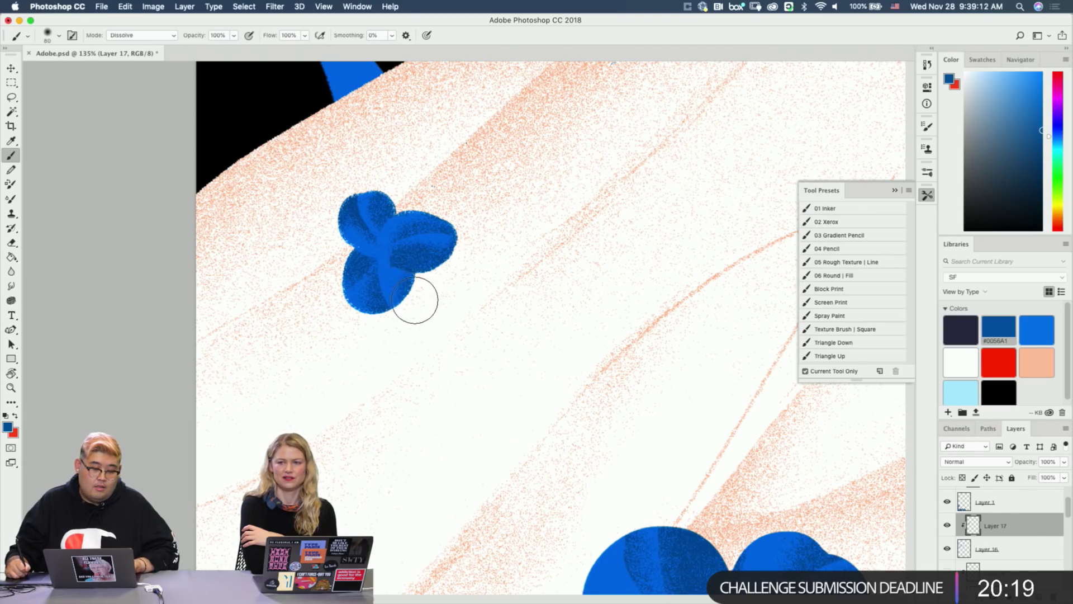
On the larger three-petal flower, shade the upper-left petal's inner edge in darker blue and erase the overlap onto the right petal.
{"action": "key", "text": "z"}
{"action": "left_click_drag", "start_coordinate": [449, 292], "coordinate": [425, 300]}
{"action": "left_click_drag", "start_coordinate": [413, 297], "coordinate": [281, 302]}
{"action": "mouse_move", "coordinate": [642, 235]}
{"action": "left_mouse_down"}
{"action": "mouse_move", "coordinate": [612, 258]}
{"action": "mouse_move", "coordinate": [614, 246]}
{"action": "mouse_move", "coordinate": [643, 246]}
{"action": "left_mouse_up"}
{"action": "key", "text": "b"}
{"action": "mouse_move", "coordinate": [579, 180]}
{"action": "left_mouse_down"}
{"action": "mouse_move", "coordinate": [584, 231]}
{"action": "mouse_move", "coordinate": [573, 183]}
{"action": "left_mouse_up"}
{"action": "key", "text": "e"}
{"action": "mouse_move", "coordinate": [608, 237]}
{"action": "left_mouse_down"}
{"action": "mouse_move", "coordinate": [592, 260]}
{"action": "mouse_move", "coordinate": [610, 227]}
{"action": "mouse_move", "coordinate": [565, 261]}
{"action": "mouse_move", "coordinate": [579, 213]}
{"action": "mouse_move", "coordinate": [552, 281]}
{"action": "mouse_move", "coordinate": [567, 239]}
{"action": "left_mouse_up"}
{"action": "key", "text": "b"}
{"action": "key", "text": "e"}
{"action": "key", "text": "b"}
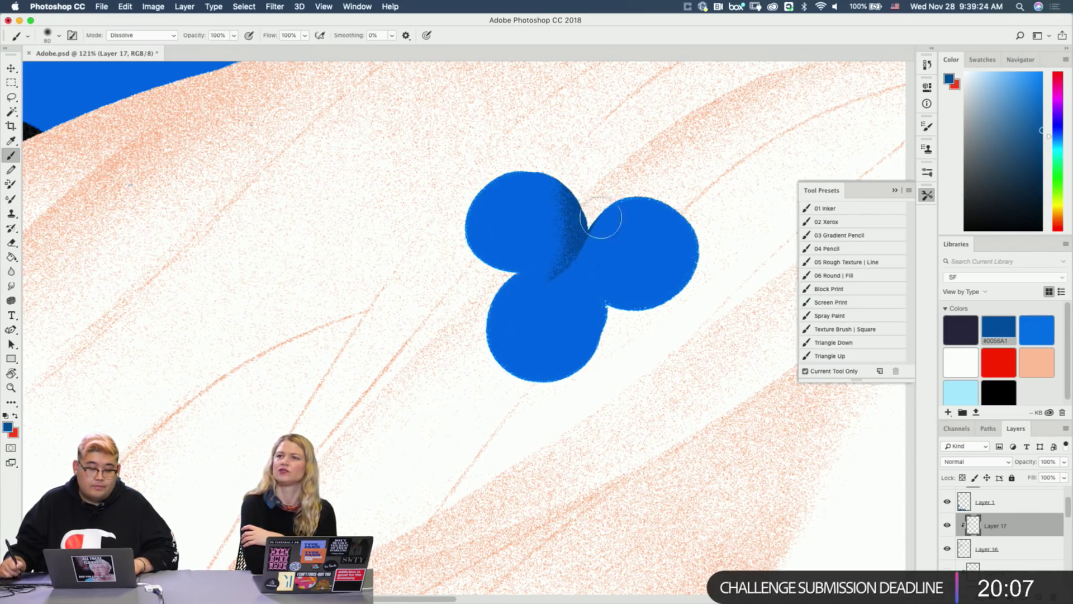
Paint a dark fold from the flower's center into the right petal and erase a crisp curved edge beneath it.
{"action": "mouse_move", "coordinate": [565, 283]}
{"action": "left_mouse_down"}
{"action": "mouse_move", "coordinate": [646, 236]}
{"action": "mouse_move", "coordinate": [616, 245]}
{"action": "mouse_move", "coordinate": [647, 241]}
{"action": "left_mouse_up"}
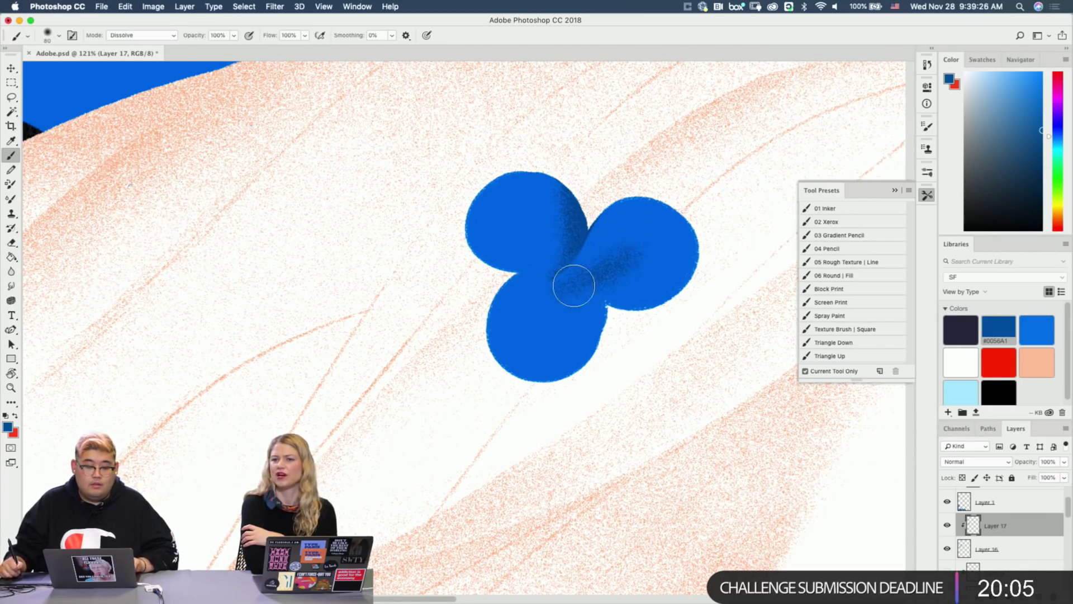
{"action": "key", "text": "e"}
{"action": "mouse_move", "coordinate": [573, 285]}
{"action": "left_mouse_down"}
{"action": "mouse_move", "coordinate": [642, 245]}
{"action": "mouse_move", "coordinate": [653, 259]}
{"action": "left_mouse_up"}
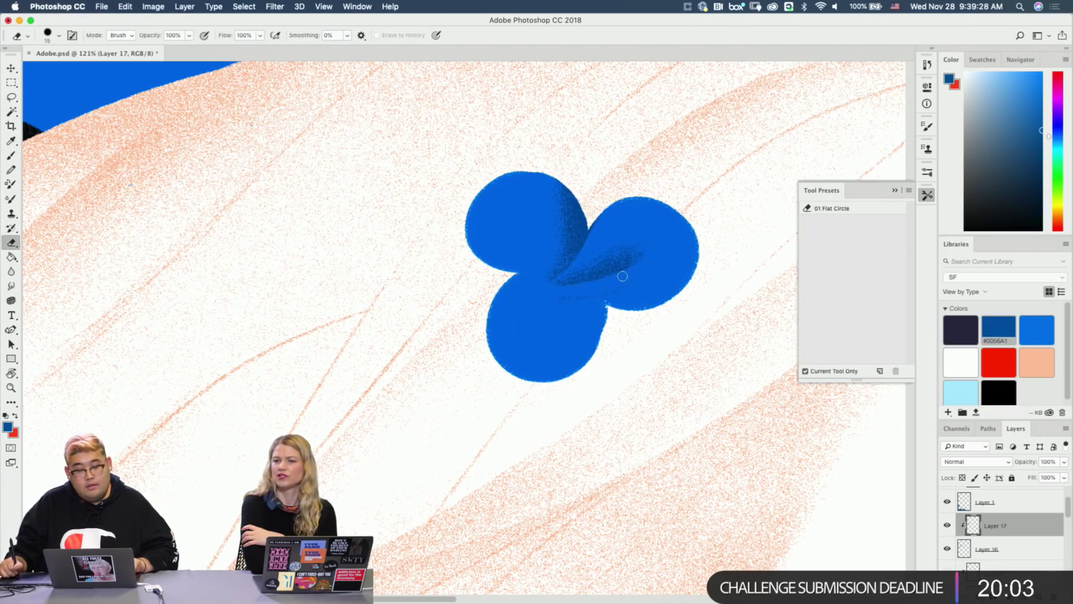
Shade the right petal's lower and outer edges and erase the overlap onto the lower petal.
{"action": "key", "text": "b"}
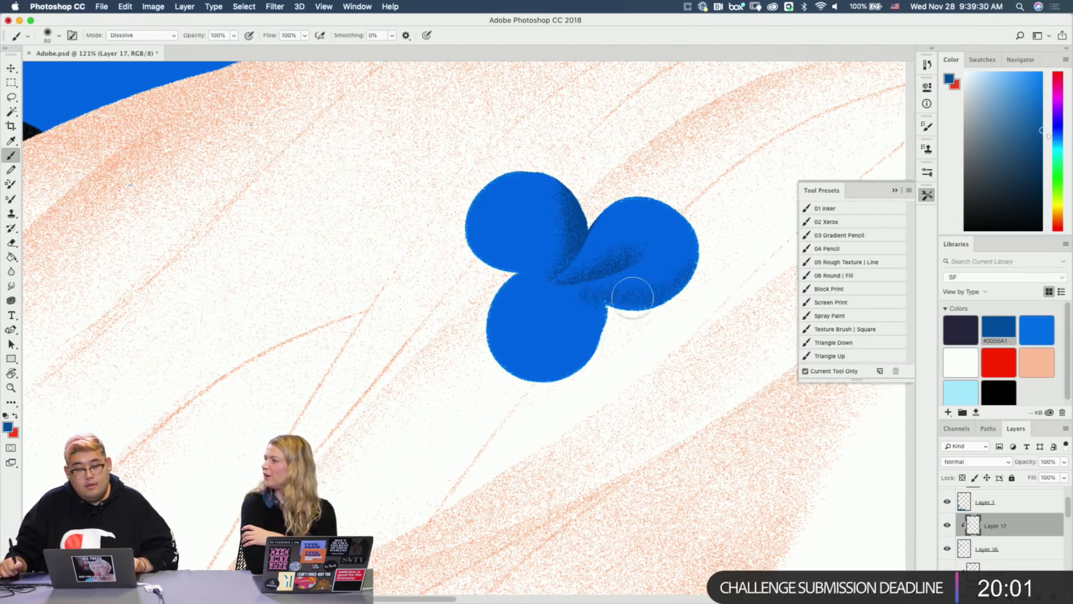
{"action": "left_click_drag", "start_coordinate": [584, 296], "coordinate": [706, 245]}
{"action": "left_click_drag", "start_coordinate": [659, 308], "coordinate": [695, 226]}
{"action": "key", "text": "e"}
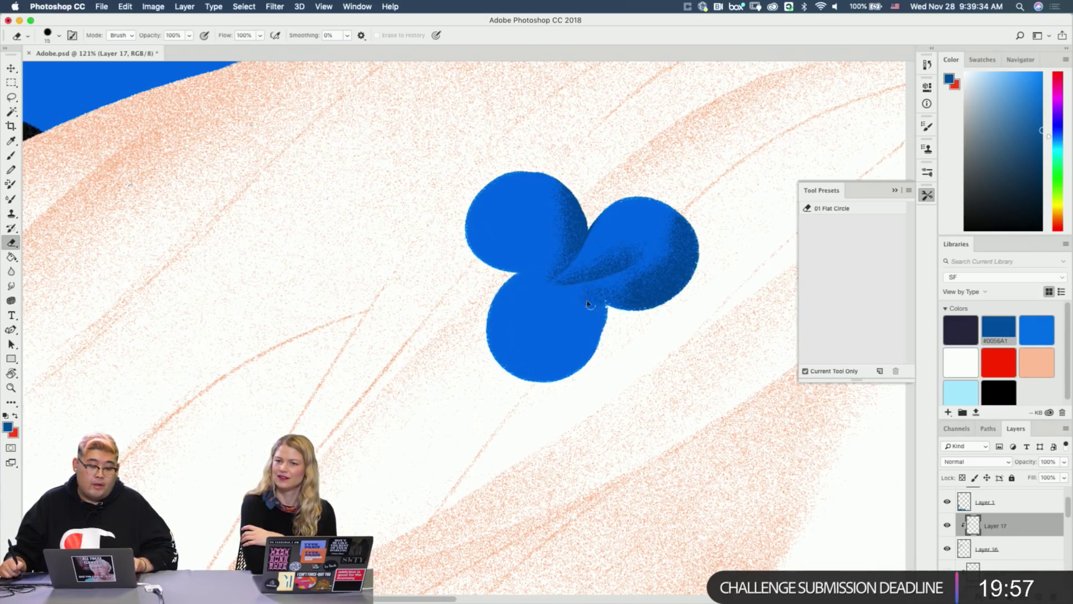
{"action": "key", "text": "b"}
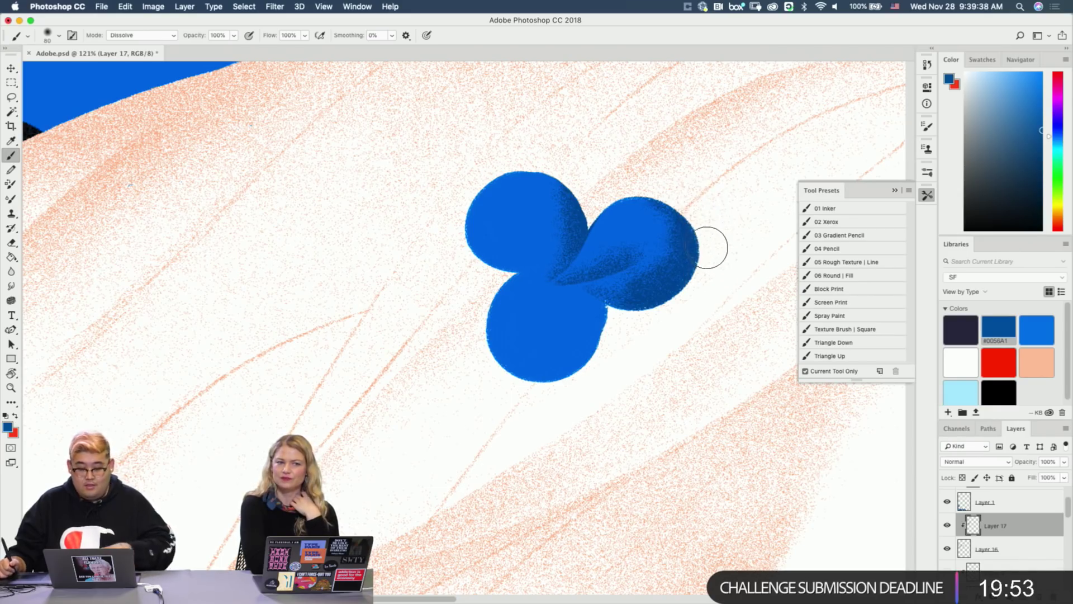
Enlarge the brush to 125, shade the lower petal's right side, and carve its inner edge with a size 35 eraser.
{"action": "key", "text": "bracketright"}
{"action": "key", "text": "bracketright"}
{"action": "key", "text": "bracketright"}
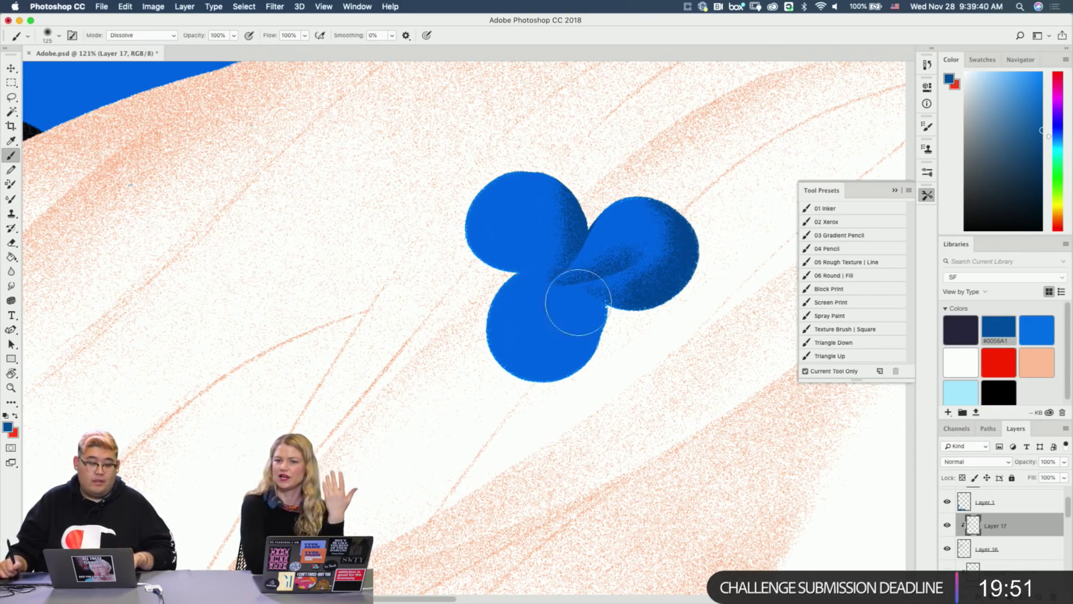
{"action": "mouse_move", "coordinate": [578, 302]}
{"action": "left_mouse_down"}
{"action": "mouse_move", "coordinate": [554, 331]}
{"action": "mouse_move", "coordinate": [554, 356]}
{"action": "mouse_move", "coordinate": [561, 308]}
{"action": "mouse_move", "coordinate": [581, 333]}
{"action": "left_mouse_up"}
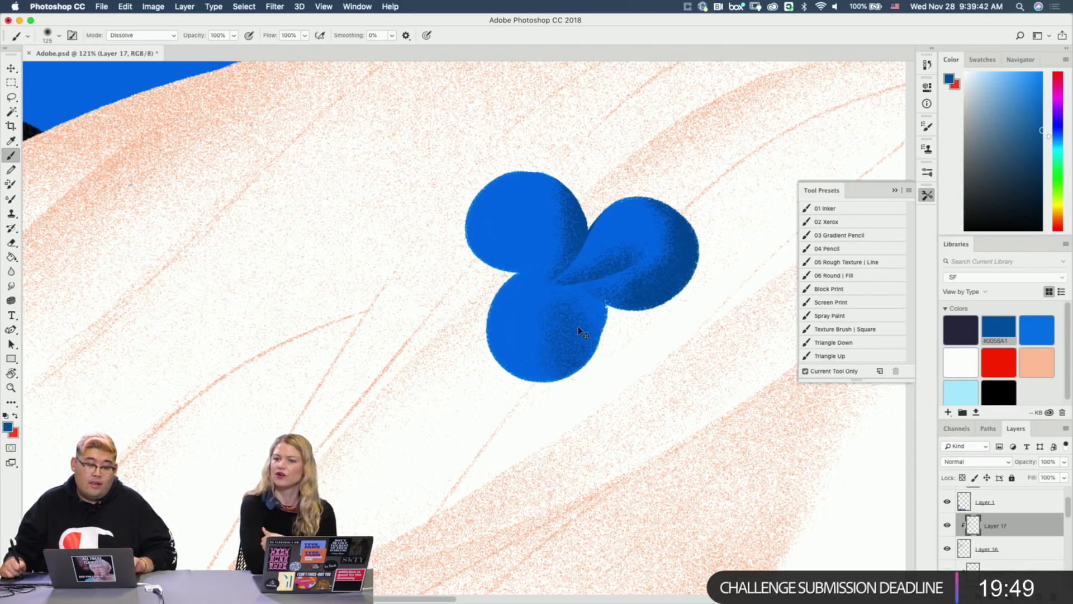
{"action": "key", "text": "e"}
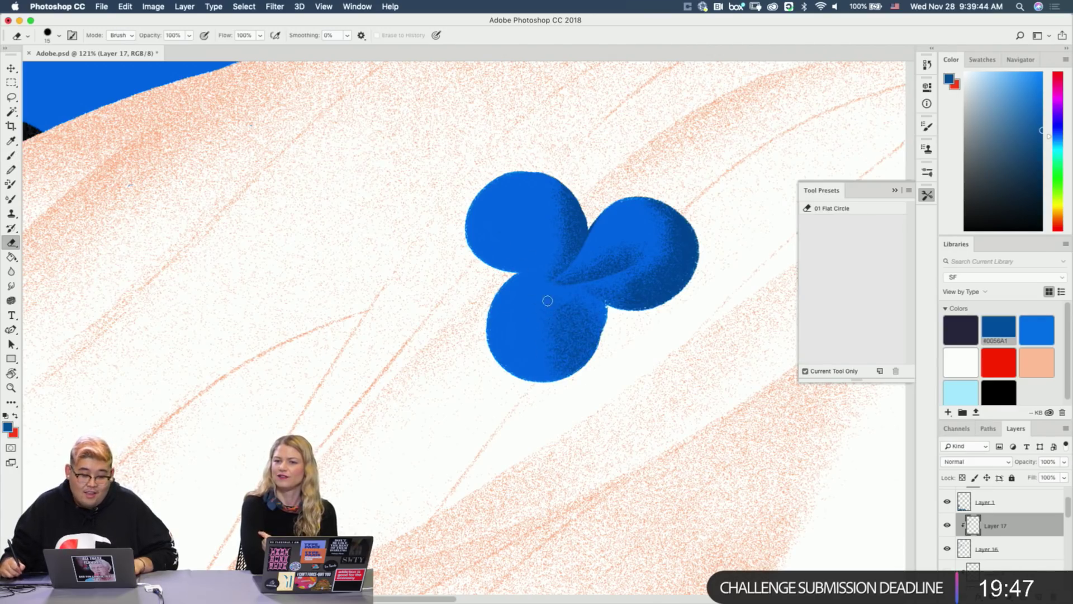
{"action": "left_click_drag", "start_coordinate": [548, 301], "coordinate": [572, 318]}
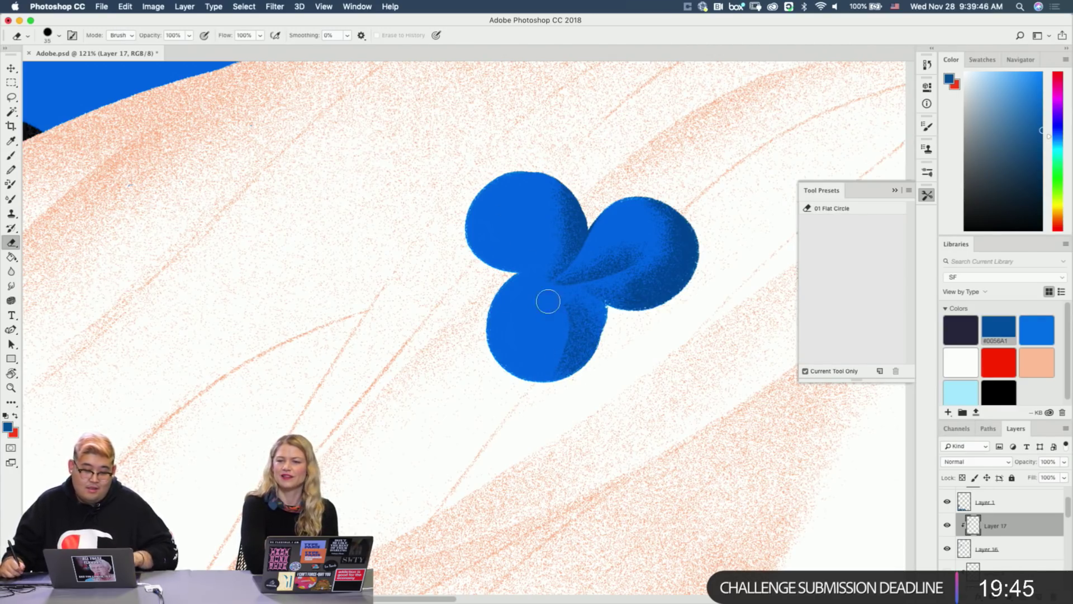
Shade the lower petal's bottom and left parts, erasing a curved diagonal highlight between the two shaded areas.
{"action": "key", "text": "b"}
{"action": "mouse_move", "coordinate": [531, 354]}
{"action": "left_mouse_down"}
{"action": "mouse_move", "coordinate": [548, 319]}
{"action": "mouse_move", "coordinate": [560, 391]}
{"action": "left_mouse_up"}
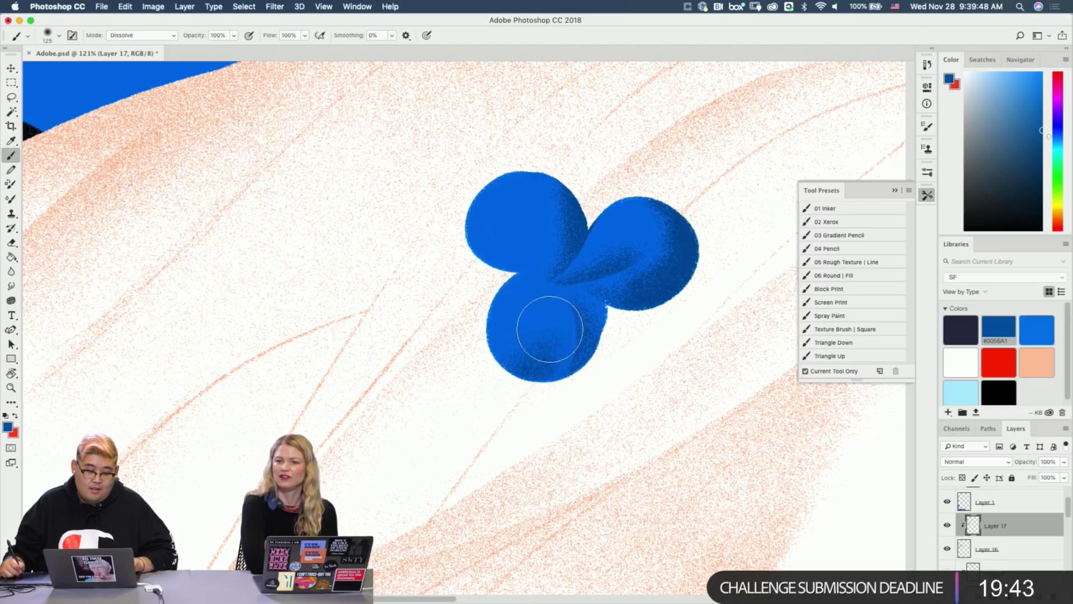
{"action": "mouse_move", "coordinate": [483, 370]}
{"action": "left_mouse_down"}
{"action": "mouse_move", "coordinate": [527, 367]}
{"action": "mouse_move", "coordinate": [539, 322]}
{"action": "left_mouse_up"}
{"action": "key", "text": "e"}
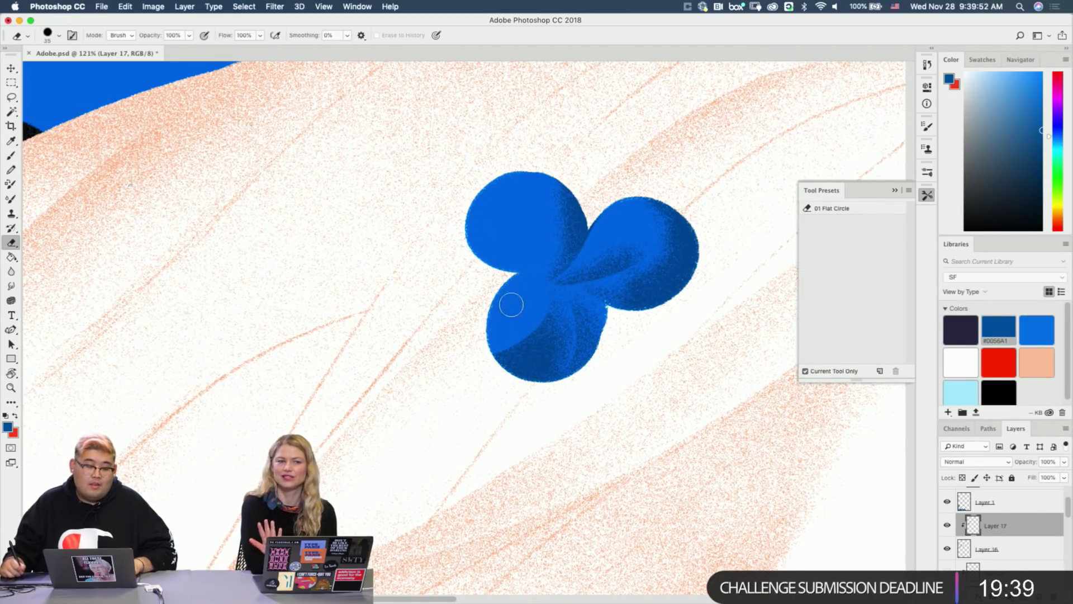
{"action": "key", "text": "b"}
{"action": "left_click_drag", "start_coordinate": [486, 314], "coordinate": [524, 293]}
{"action": "key", "text": "e"}
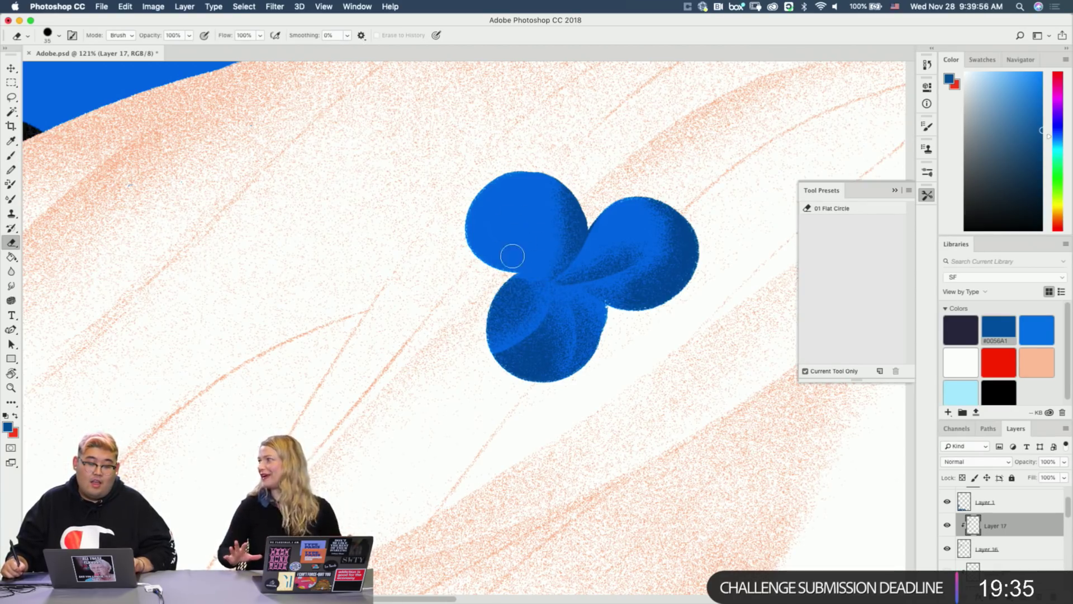
Shade the top of the upper-left petal and erase a curved edge running down toward the flower's center.
{"action": "key", "text": "b"}
{"action": "mouse_move", "coordinate": [501, 168]}
{"action": "left_mouse_down"}
{"action": "mouse_move", "coordinate": [546, 246]}
{"action": "mouse_move", "coordinate": [503, 169]}
{"action": "mouse_move", "coordinate": [546, 245]}
{"action": "mouse_move", "coordinate": [509, 176]}
{"action": "mouse_move", "coordinate": [534, 225]}
{"action": "mouse_move", "coordinate": [483, 208]}
{"action": "mouse_move", "coordinate": [537, 249]}
{"action": "left_mouse_up"}
{"action": "key", "text": "e"}
{"action": "left_click_drag", "start_coordinate": [484, 199], "coordinate": [533, 239]}
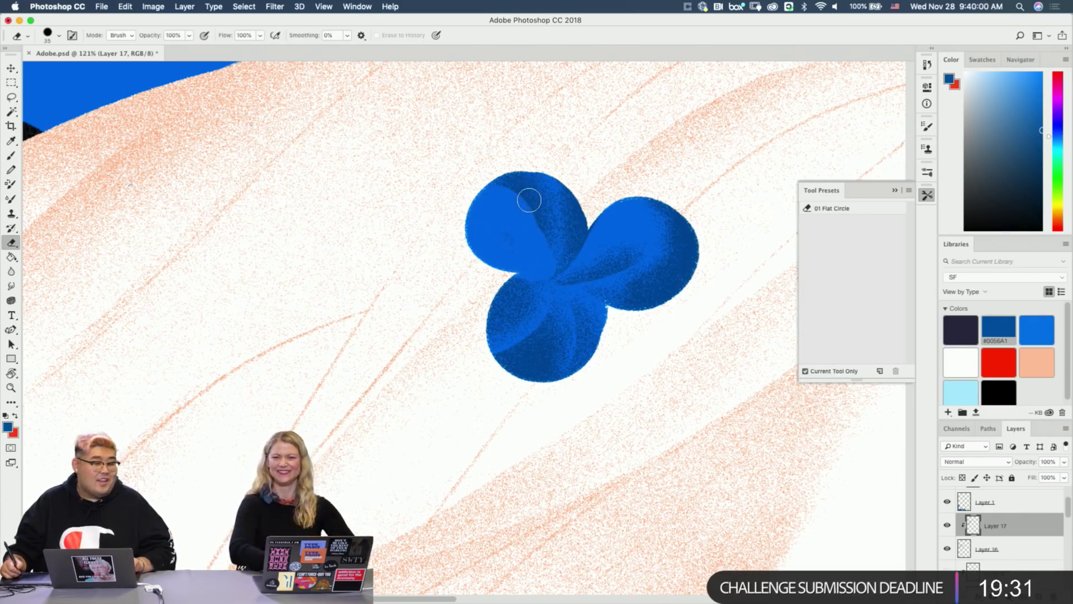
{"action": "left_click_drag", "start_coordinate": [496, 193], "coordinate": [534, 258]}
Shade the upper-left petal's outer and lower edges and clean the overlap off the lower petal with the eraser.
{"action": "key", "text": "b"}
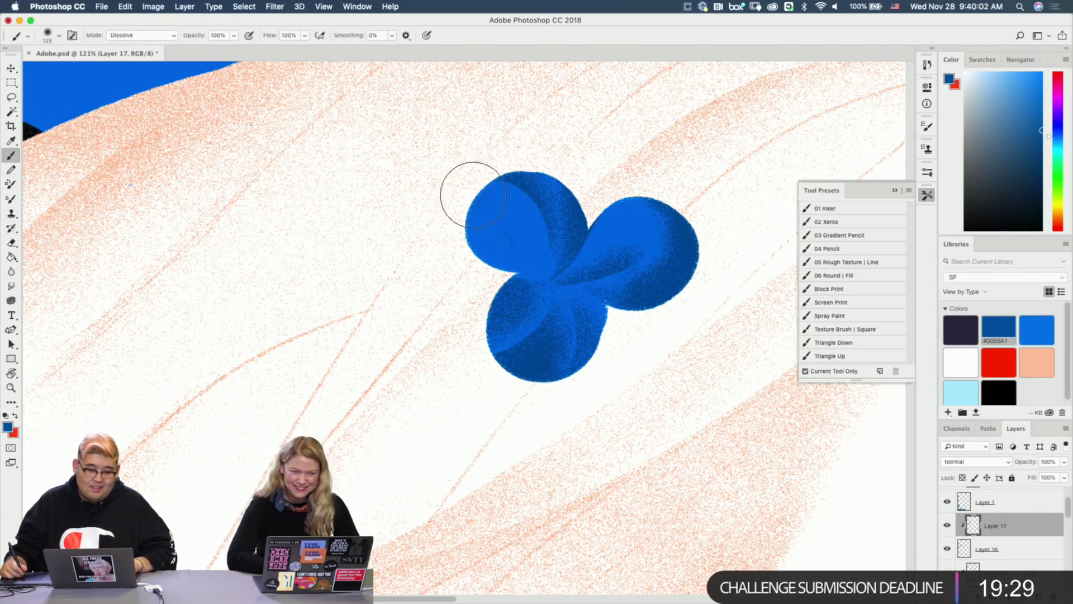
{"action": "mouse_move", "coordinate": [470, 194]}
{"action": "left_mouse_down"}
{"action": "mouse_move", "coordinate": [473, 244]}
{"action": "mouse_move", "coordinate": [545, 265]}
{"action": "mouse_move", "coordinate": [468, 229]}
{"action": "mouse_move", "coordinate": [547, 263]}
{"action": "left_mouse_up"}
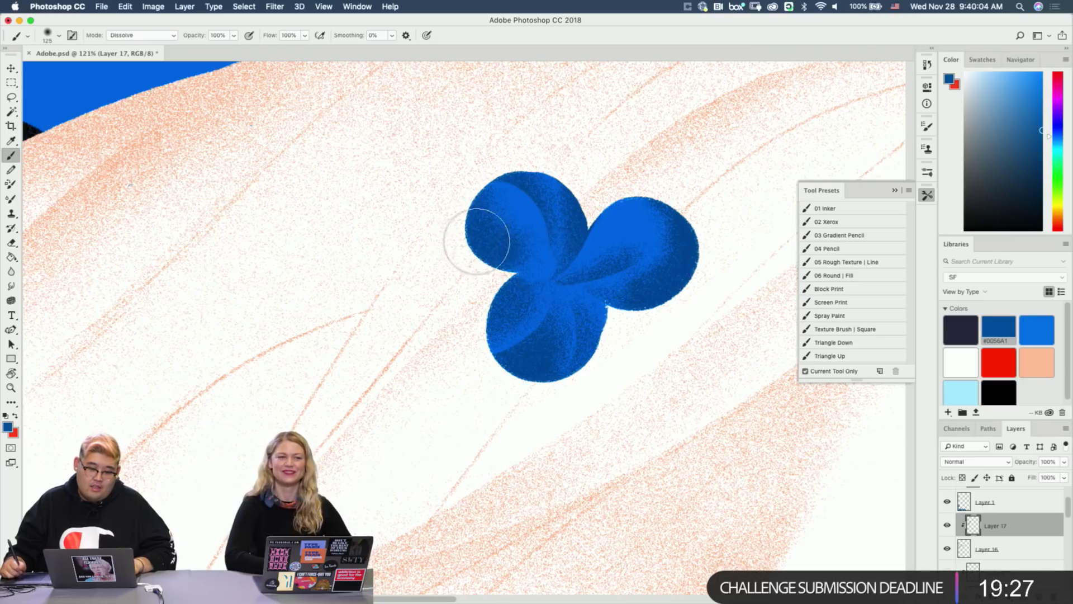
{"action": "left_click_drag", "start_coordinate": [477, 242], "coordinate": [543, 265]}
{"action": "key", "text": "e"}
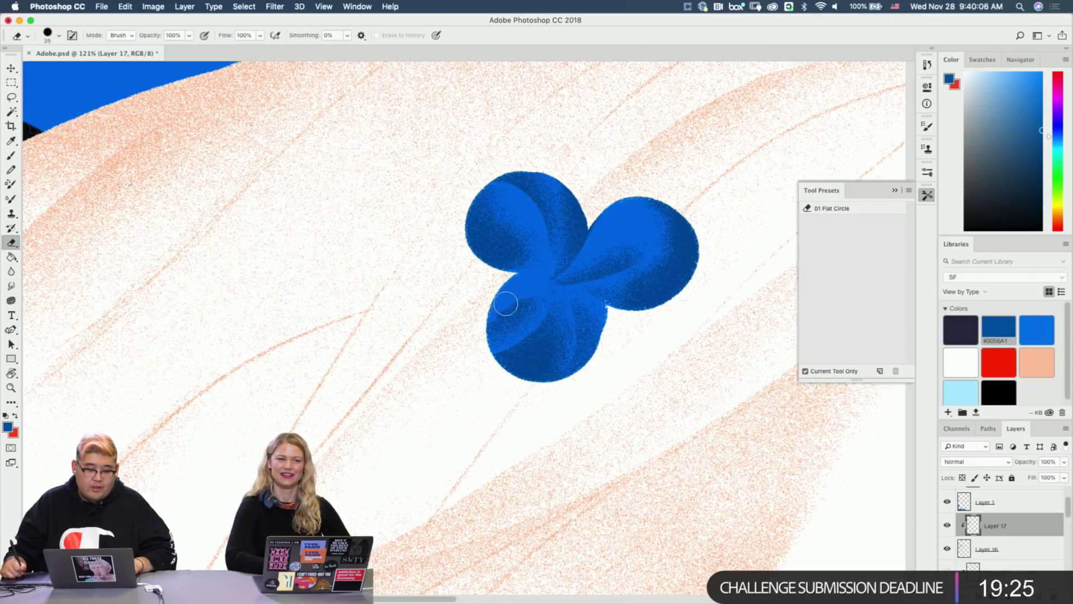
{"action": "left_click_drag", "start_coordinate": [505, 304], "coordinate": [535, 289]}
{"action": "key", "text": "b"}
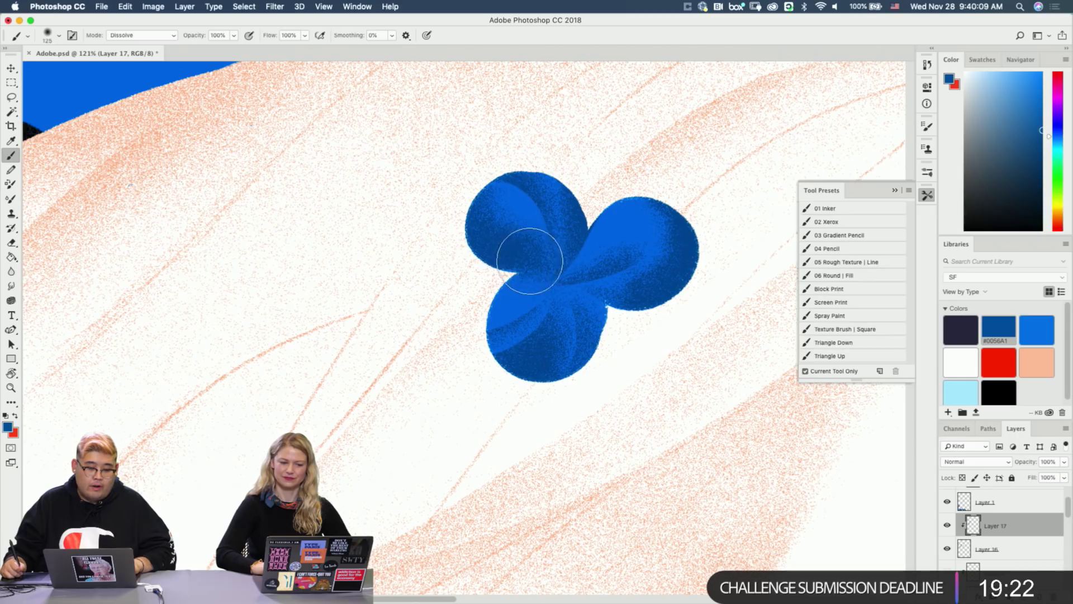
{"action": "key", "text": "e"}
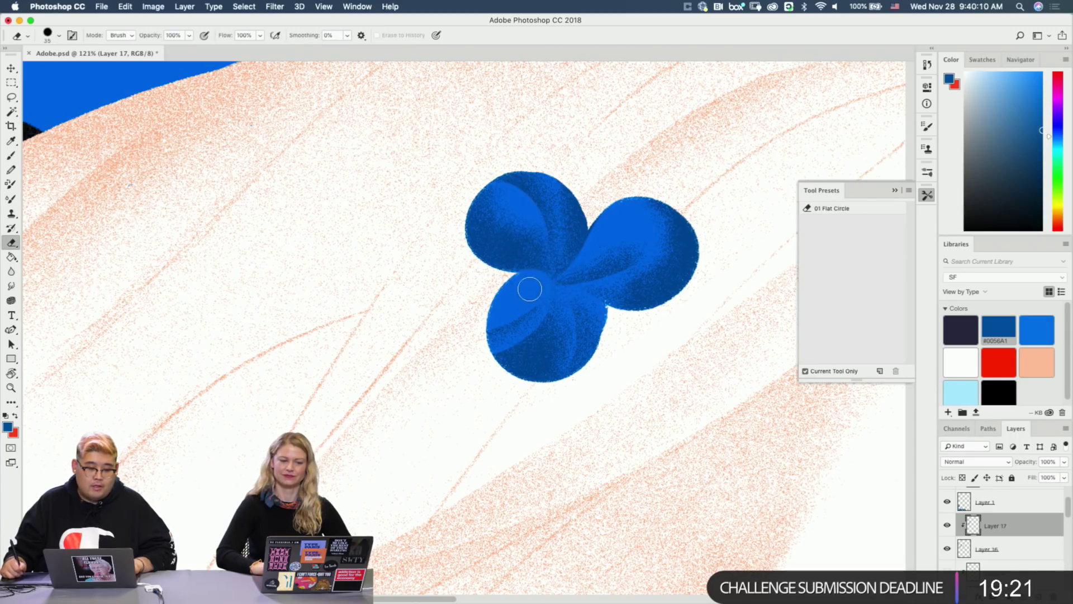
{"action": "key", "text": "b"}
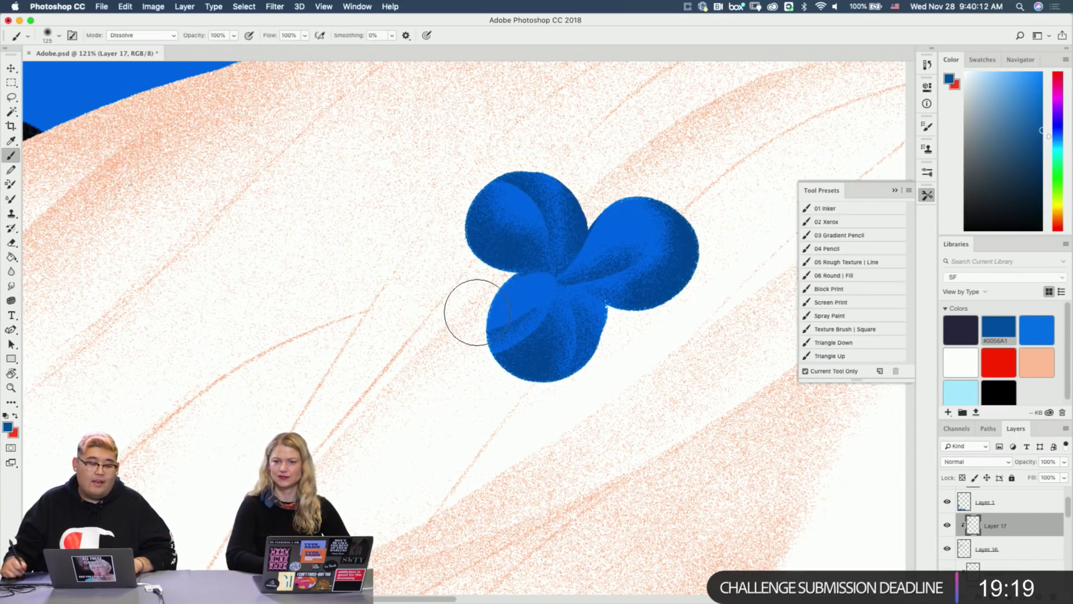
On the unshaded five-petal flower, shade the top of the upper-left petal and erase the overlap onto the top petal.
{"action": "key", "text": "z"}
{"action": "mouse_move", "coordinate": [572, 385]}
{"action": "left_mouse_down"}
{"action": "mouse_move", "coordinate": [530, 388]}
{"action": "mouse_move", "coordinate": [551, 388]}
{"action": "mouse_move", "coordinate": [435, 244]}
{"action": "mouse_move", "coordinate": [348, 185]}
{"action": "left_mouse_up"}
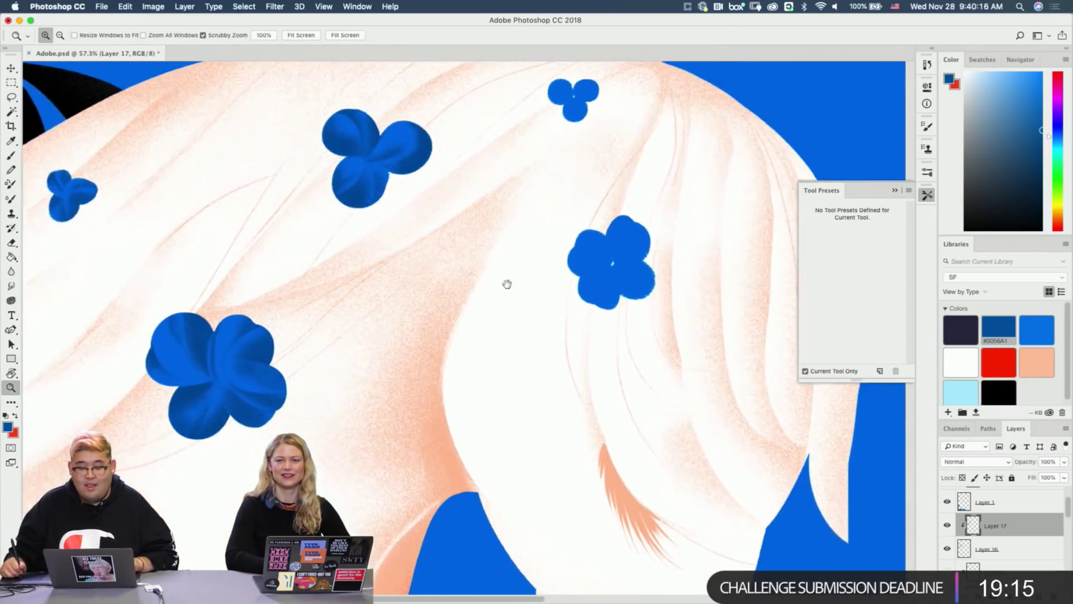
{"action": "left_click_drag", "start_coordinate": [505, 285], "coordinate": [465, 277]}
{"action": "left_click_drag", "start_coordinate": [563, 261], "coordinate": [604, 256]}
{"action": "key", "text": "b"}
{"action": "mouse_move", "coordinate": [574, 213]}
{"action": "left_mouse_down"}
{"action": "mouse_move", "coordinate": [545, 187]}
{"action": "mouse_move", "coordinate": [591, 194]}
{"action": "mouse_move", "coordinate": [582, 195]}
{"action": "mouse_move", "coordinate": [598, 244]}
{"action": "left_mouse_up"}
{"action": "key", "text": "e"}
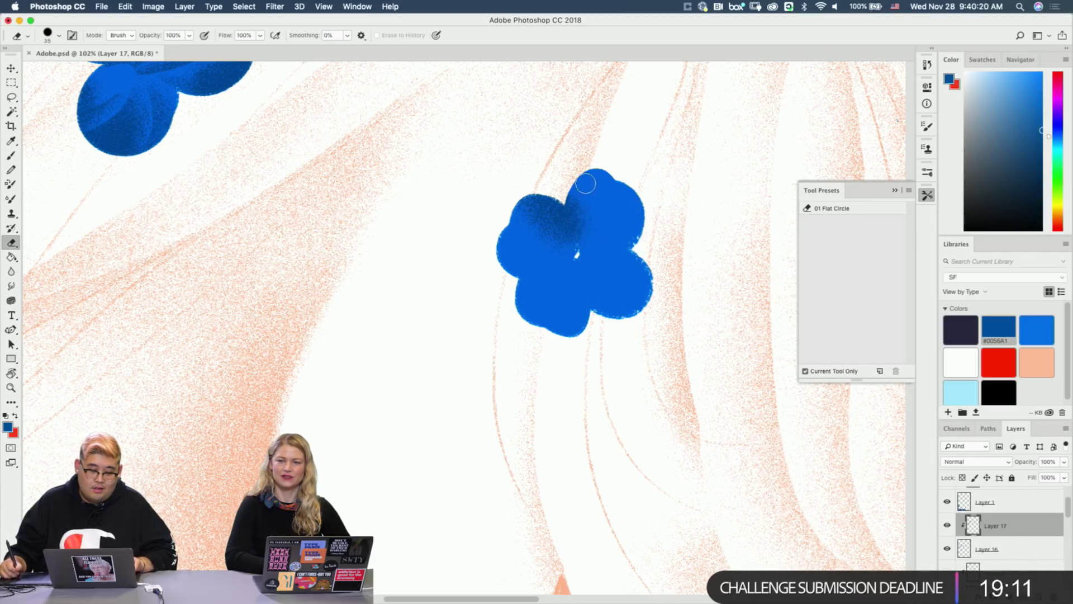
Build up the upper-left petal's shading and erase a crisp curved edge below its upper half, undoing and redrawing one erasure.
{"action": "key", "text": "b"}
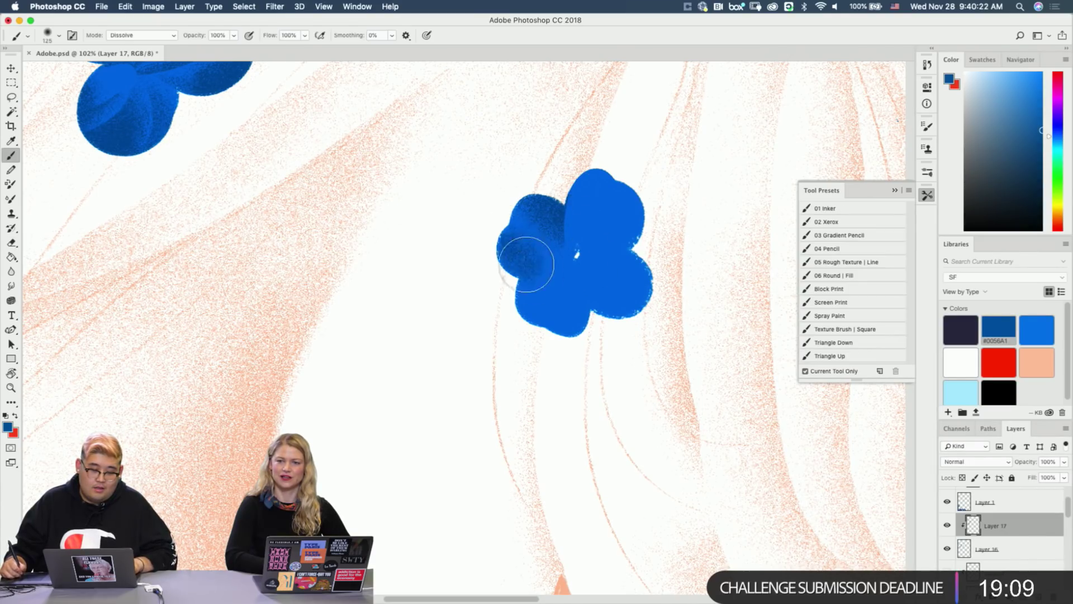
{"action": "key", "text": "e"}
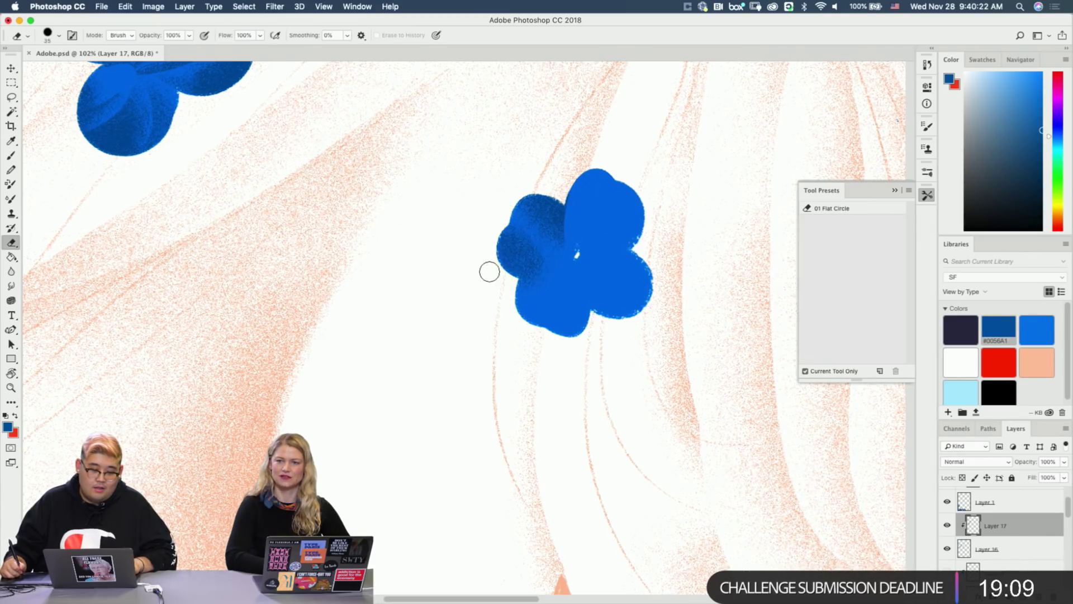
{"action": "mouse_move", "coordinate": [502, 259]}
{"action": "left_mouse_down"}
{"action": "mouse_move", "coordinate": [534, 256]}
{"action": "mouse_move", "coordinate": [516, 262]}
{"action": "mouse_move", "coordinate": [535, 271]}
{"action": "mouse_move", "coordinate": [499, 238]}
{"action": "mouse_move", "coordinate": [538, 276]}
{"action": "mouse_move", "coordinate": [498, 222]}
{"action": "mouse_move", "coordinate": [546, 279]}
{"action": "left_mouse_up"}
{"action": "key", "text": "b"}
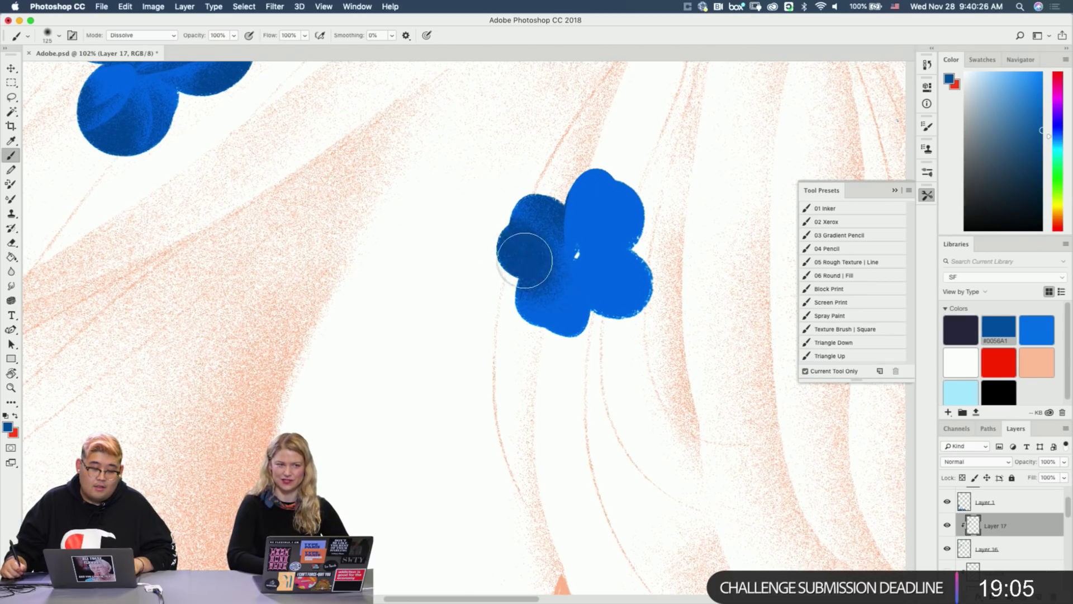
{"action": "key", "text": "e"}
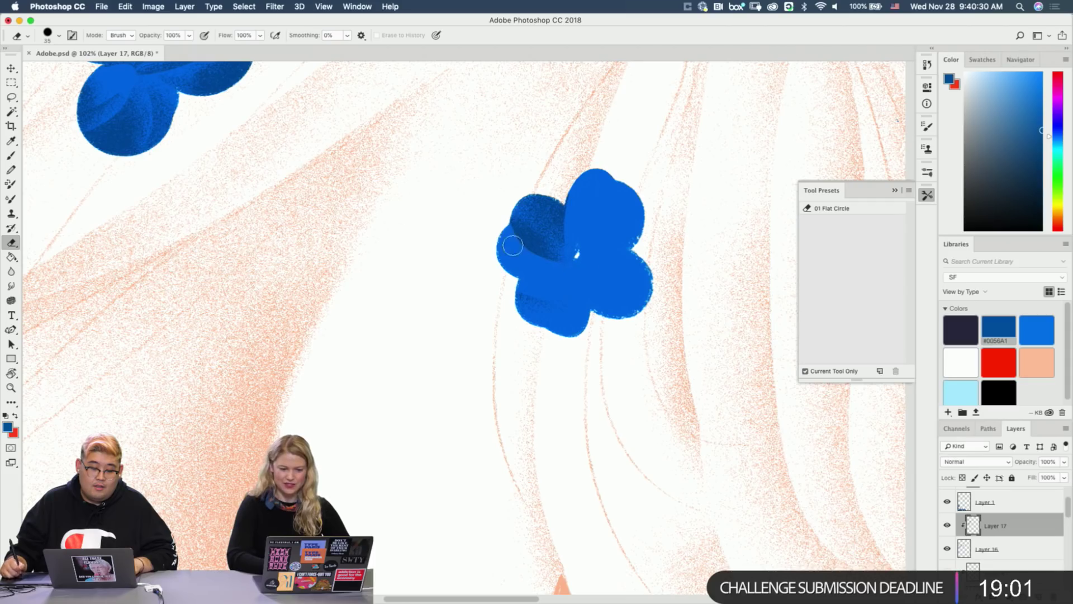
{"action": "left_click_drag", "start_coordinate": [512, 234], "coordinate": [586, 254]}
{"action": "key", "text": "super+z"}
{"action": "left_click_drag", "start_coordinate": [497, 219], "coordinate": [586, 257]}
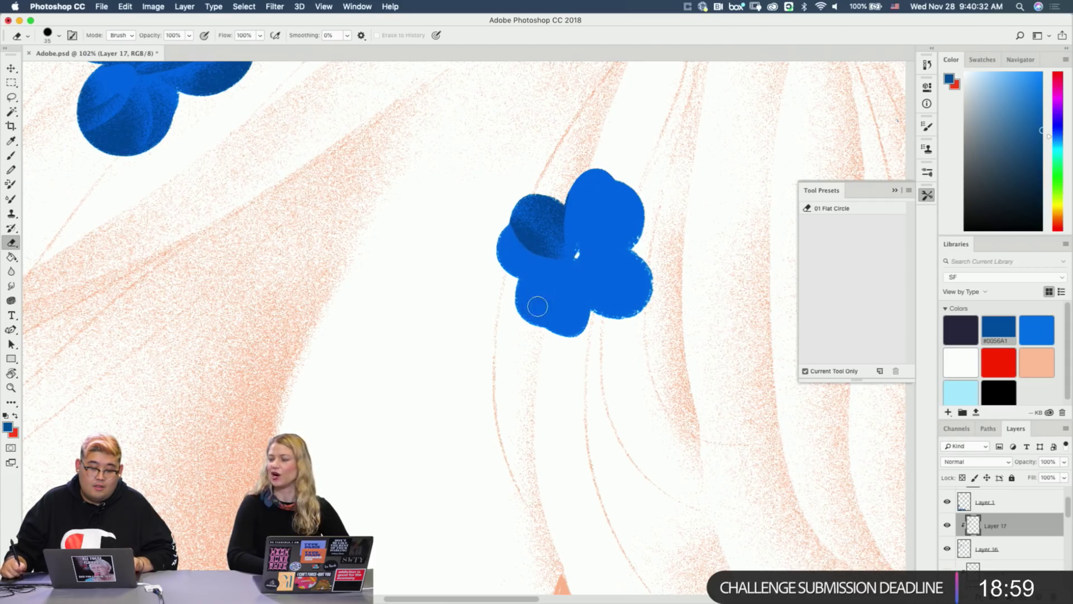
Shade the lower half of the upper-left petal and erase the overlap onto the bottom petal, undoing one stroke.
{"action": "key", "text": "b"}
{"action": "mouse_move", "coordinate": [482, 233]}
{"action": "left_mouse_down"}
{"action": "mouse_move", "coordinate": [556, 281]}
{"action": "mouse_move", "coordinate": [511, 289]}
{"action": "mouse_move", "coordinate": [577, 272]}
{"action": "left_mouse_up"}
{"action": "key", "text": "e"}
{"action": "key", "text": "super+z"}
{"action": "left_click_drag", "start_coordinate": [516, 290], "coordinate": [531, 278]}
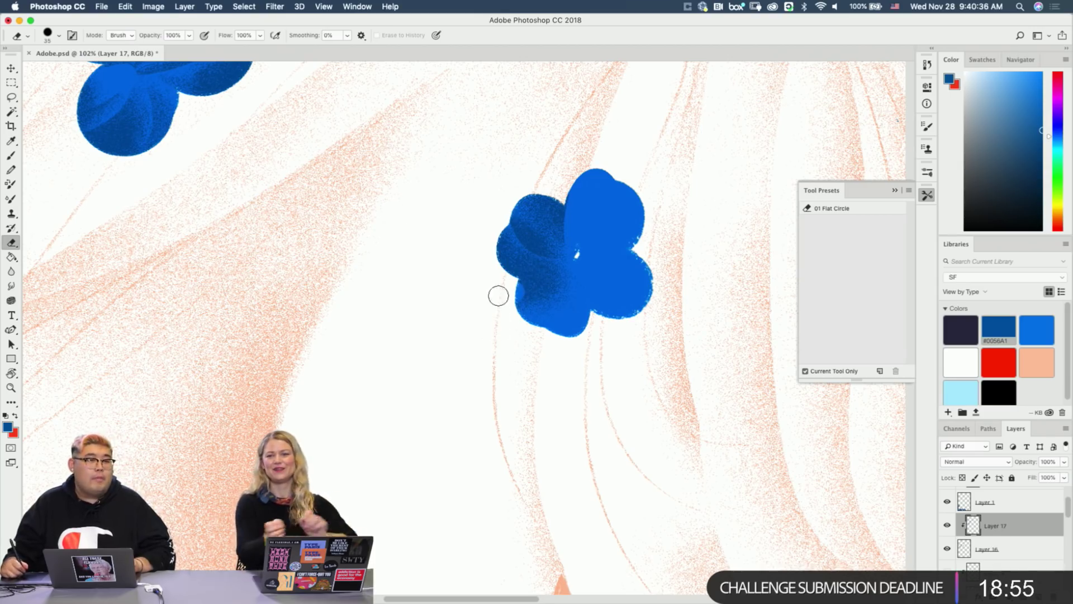
{"action": "left_click_drag", "start_coordinate": [512, 298], "coordinate": [552, 294]}
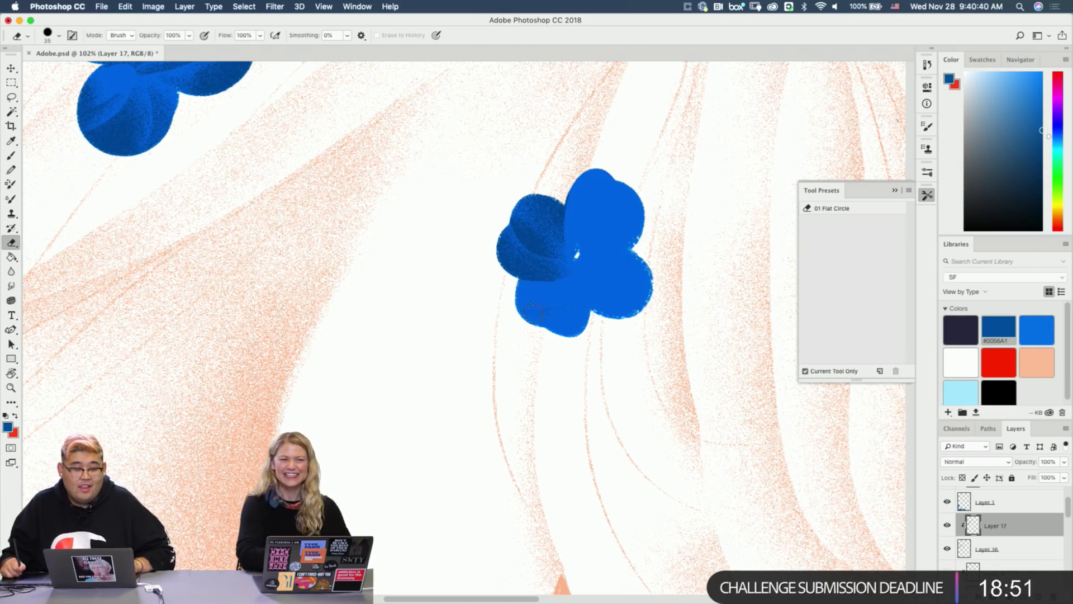
Shade both halves of the five-petal flower's top petal, erasing a curved highlight between them and the overlap onto the right petal.
{"action": "key", "text": "b"}
{"action": "left_click_drag", "start_coordinate": [599, 192], "coordinate": [612, 222]}
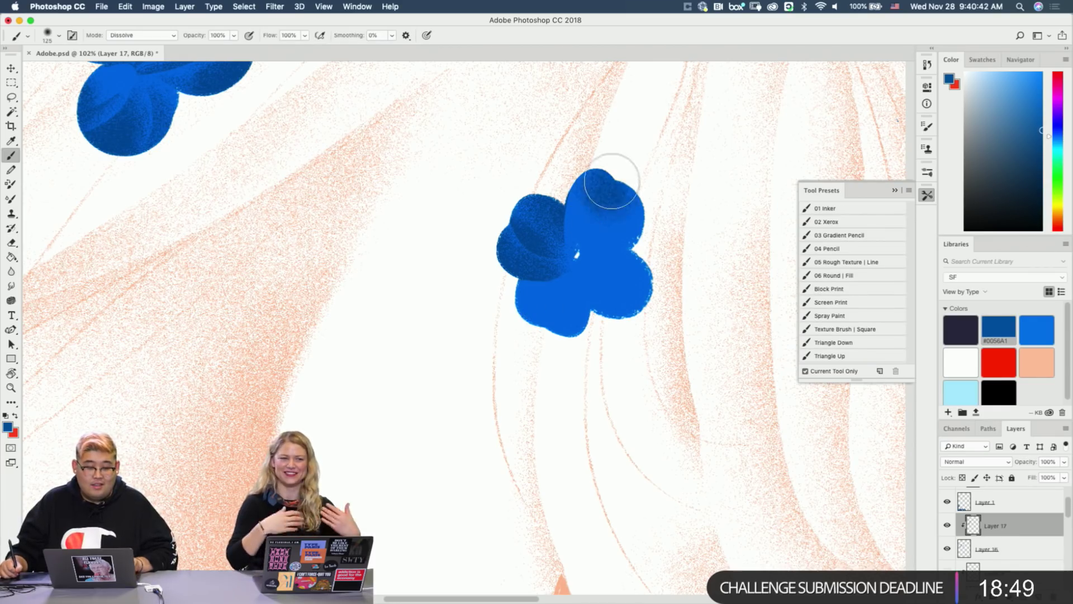
{"action": "key", "text": "e"}
{"action": "mouse_move", "coordinate": [623, 167]}
{"action": "left_mouse_down"}
{"action": "mouse_move", "coordinate": [584, 256]}
{"action": "mouse_move", "coordinate": [642, 192]}
{"action": "left_mouse_up"}
{"action": "key", "text": "b"}
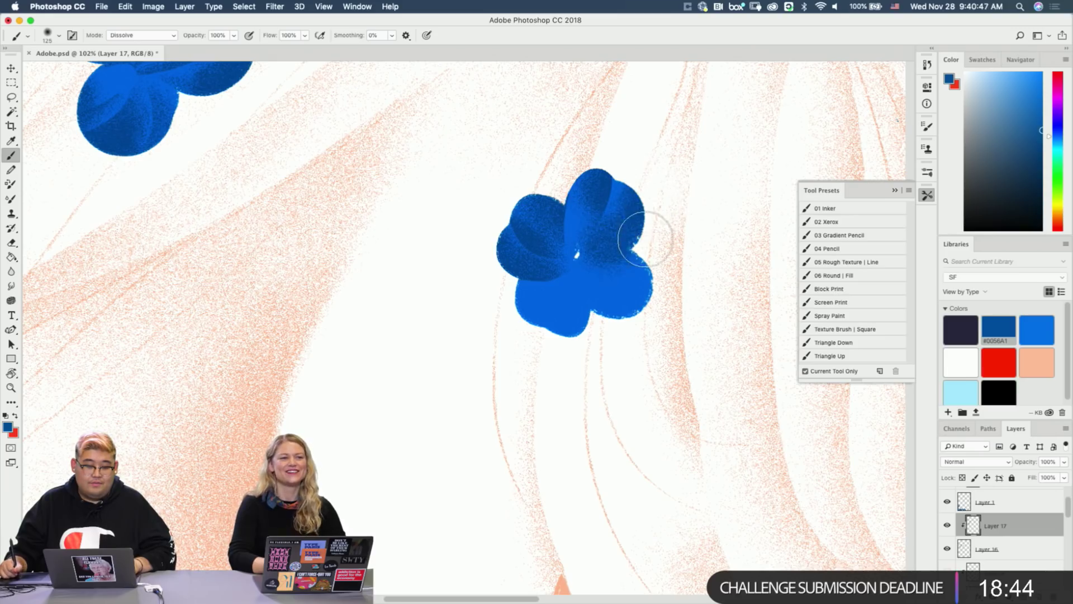
{"action": "key", "text": "e"}
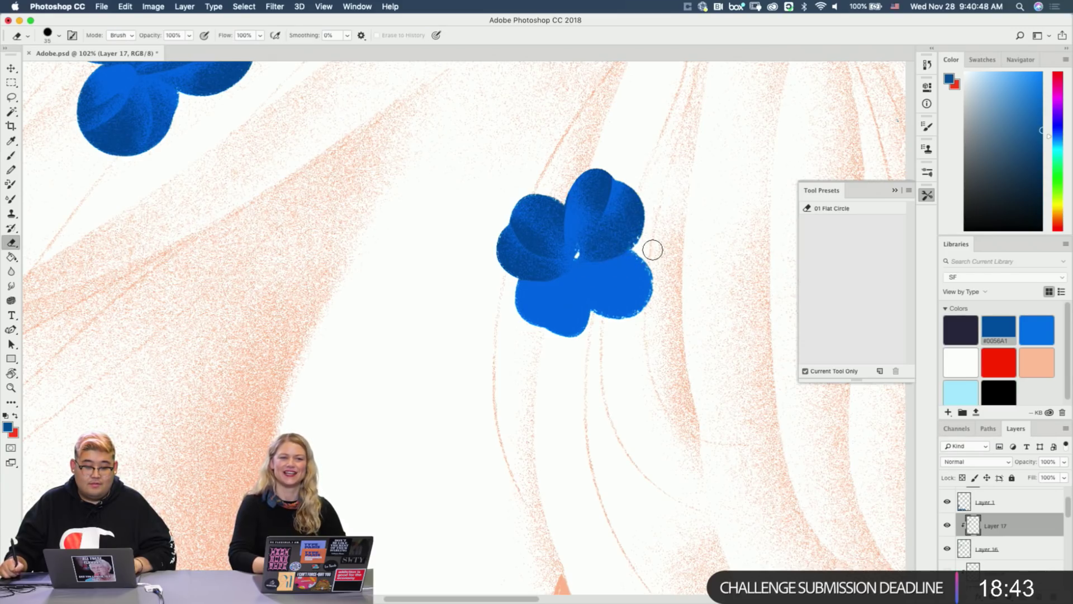
Shade both halves of the five-petal flower's bottom petal, erasing a curved edge between them and the overlap onto the right petal.
{"action": "key", "text": "b"}
{"action": "left_click_drag", "start_coordinate": [513, 324], "coordinate": [539, 311]}
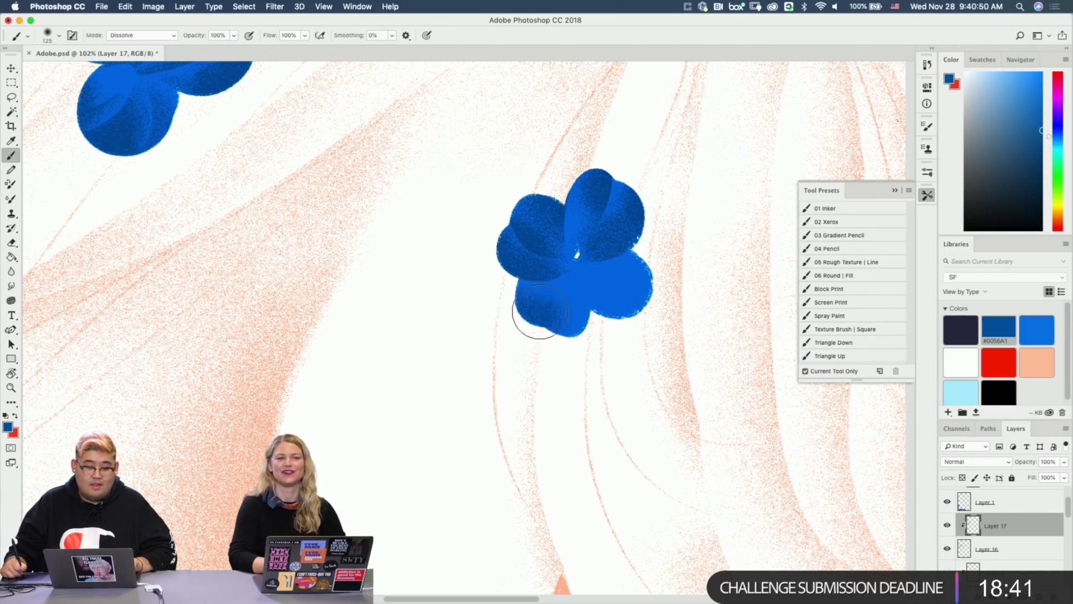
{"action": "key", "text": "e"}
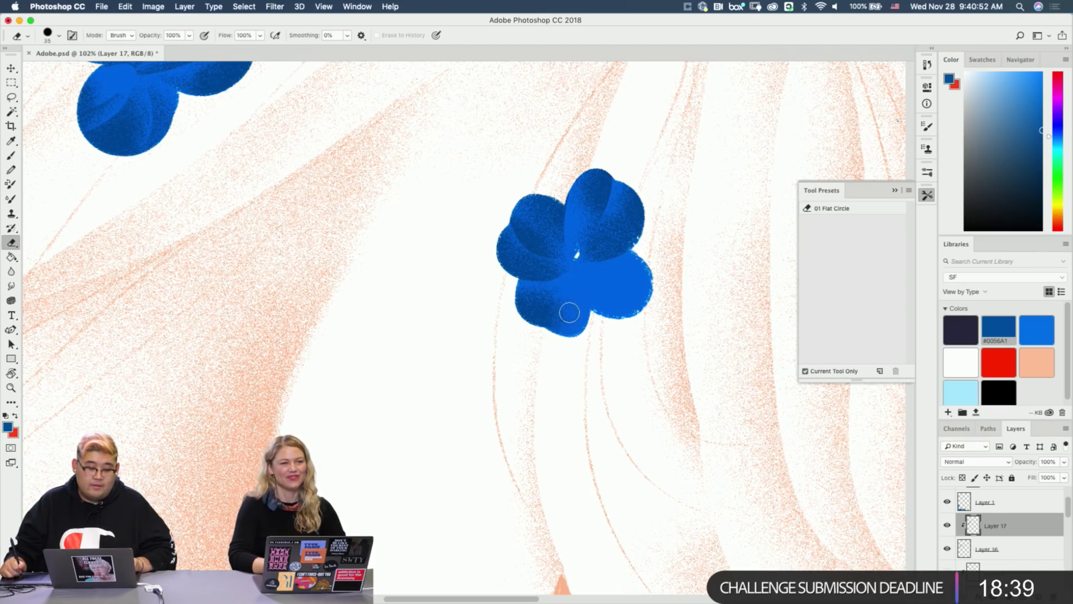
{"action": "key", "text": "b"}
{"action": "key", "text": "e"}
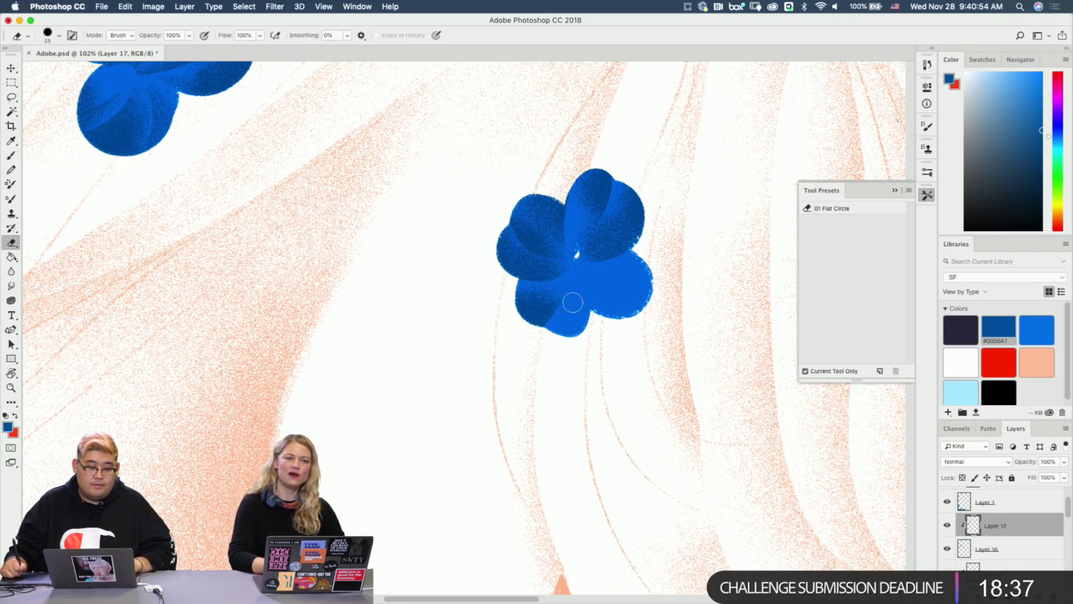
{"action": "key", "text": "b"}
{"action": "left_click_drag", "start_coordinate": [555, 350], "coordinate": [575, 287]}
{"action": "key", "text": "e"}
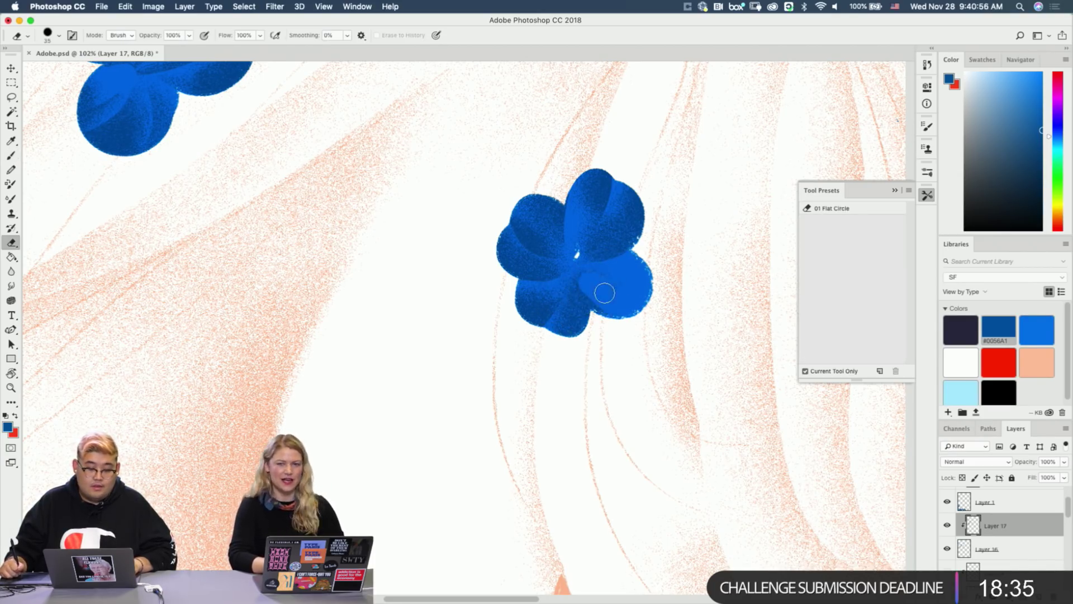
Shade the lower and upper halves of the five-petal flower's right petal, erasing a crisp curved highlight between them.
{"action": "key", "text": "b"}
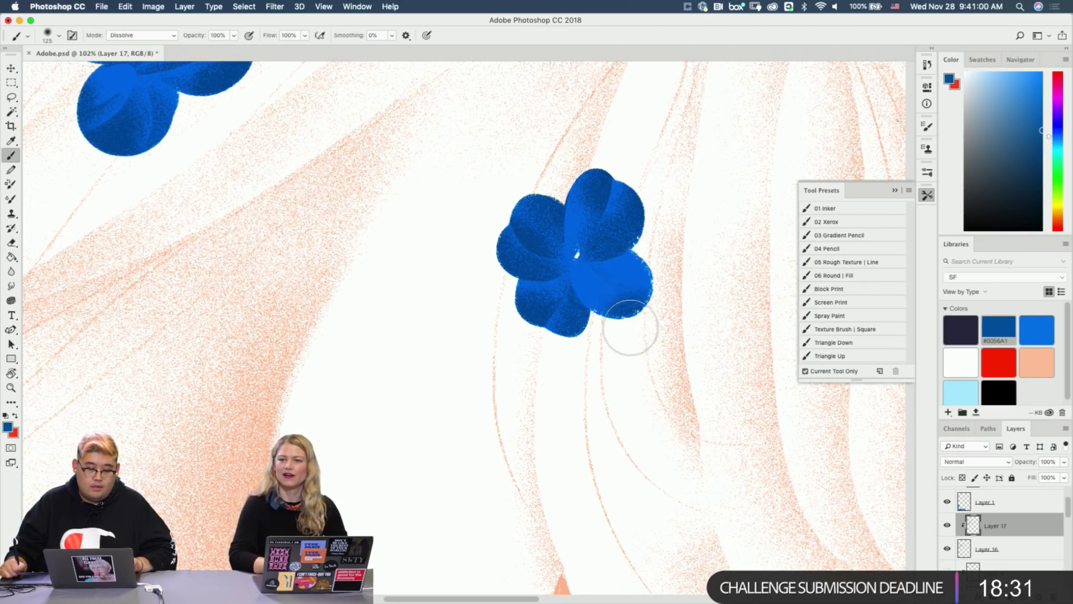
{"action": "left_click_drag", "start_coordinate": [630, 327], "coordinate": [626, 291]}
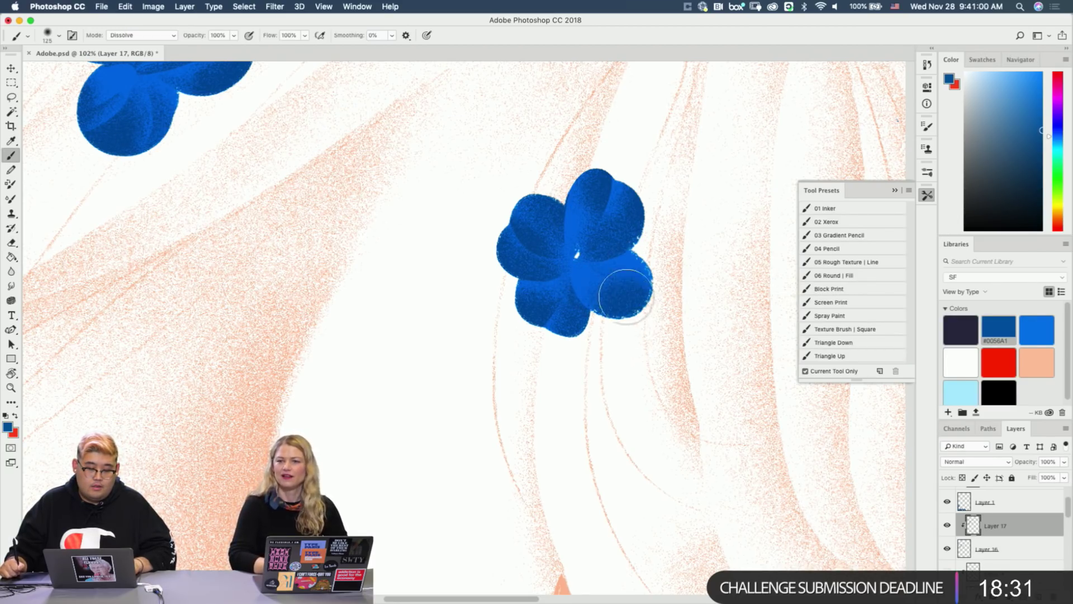
{"action": "key", "text": "e"}
{"action": "key", "text": "b"}
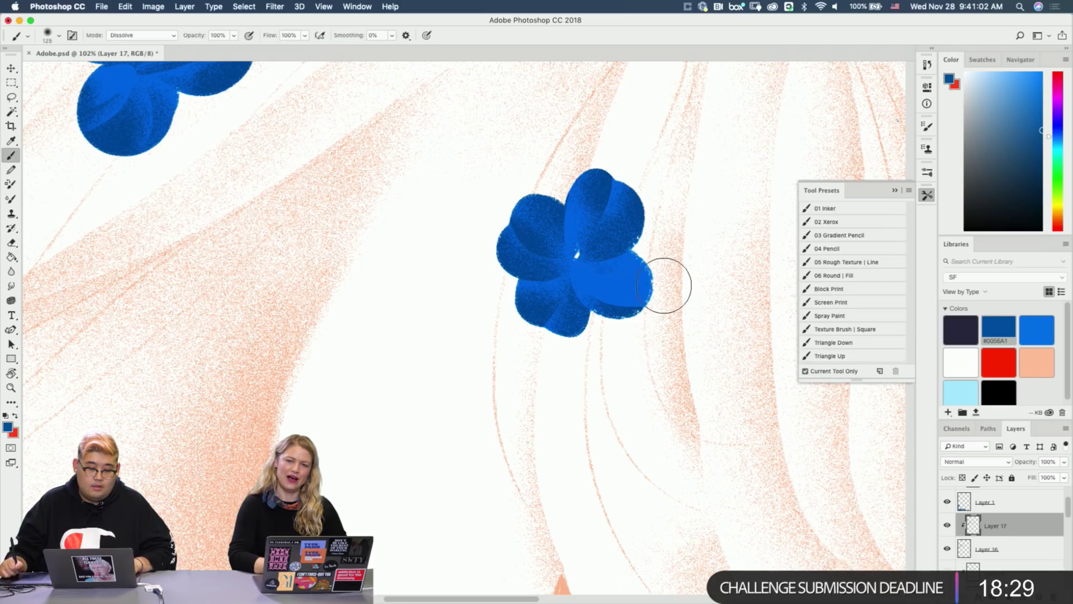
{"action": "left_click_drag", "start_coordinate": [659, 278], "coordinate": [673, 259]}
{"action": "key", "text": "e"}
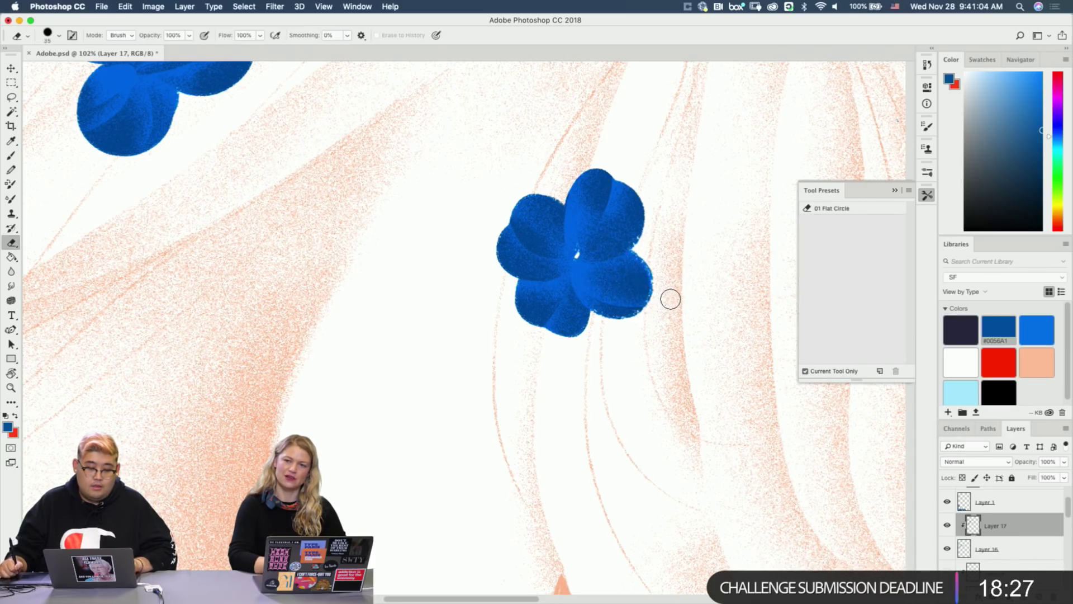
Add a new layer beneath the flower layers and sample the peach shading colour from the horse.
{"action": "key", "text": "z"}
{"action": "left_click_drag", "start_coordinate": [670, 302], "coordinate": [612, 317]}
{"action": "left_click_drag", "start_coordinate": [635, 221], "coordinate": [648, 222]}
{"action": "left_click_drag", "start_coordinate": [623, 319], "coordinate": [659, 327]}
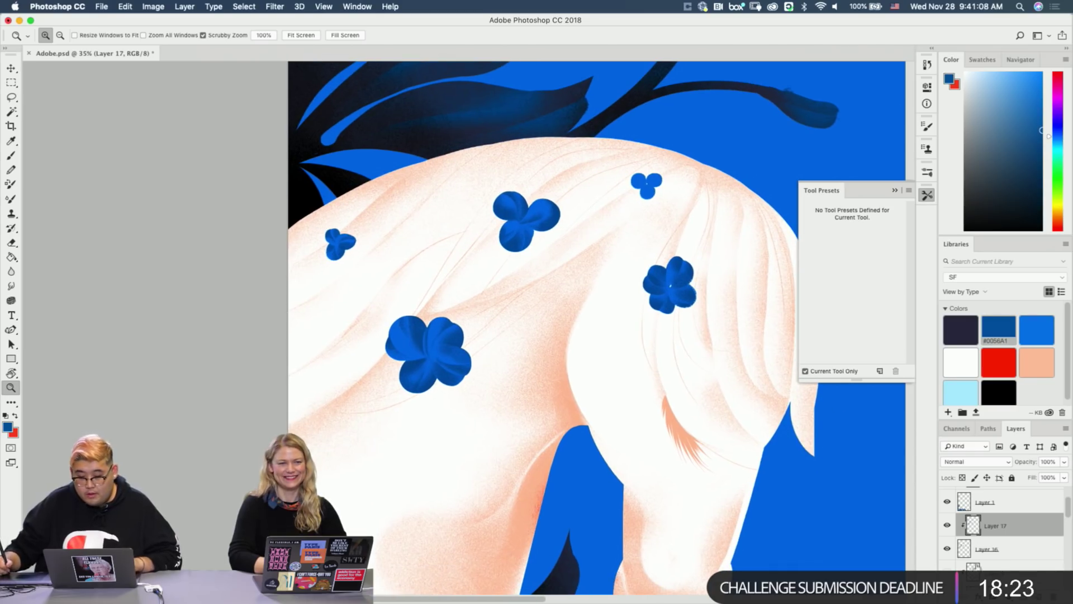
{"action": "left_click", "coordinate": [1027, 571]}
{"action": "key", "text": "super+shift+alt+n"}
{"action": "key", "text": "b"}
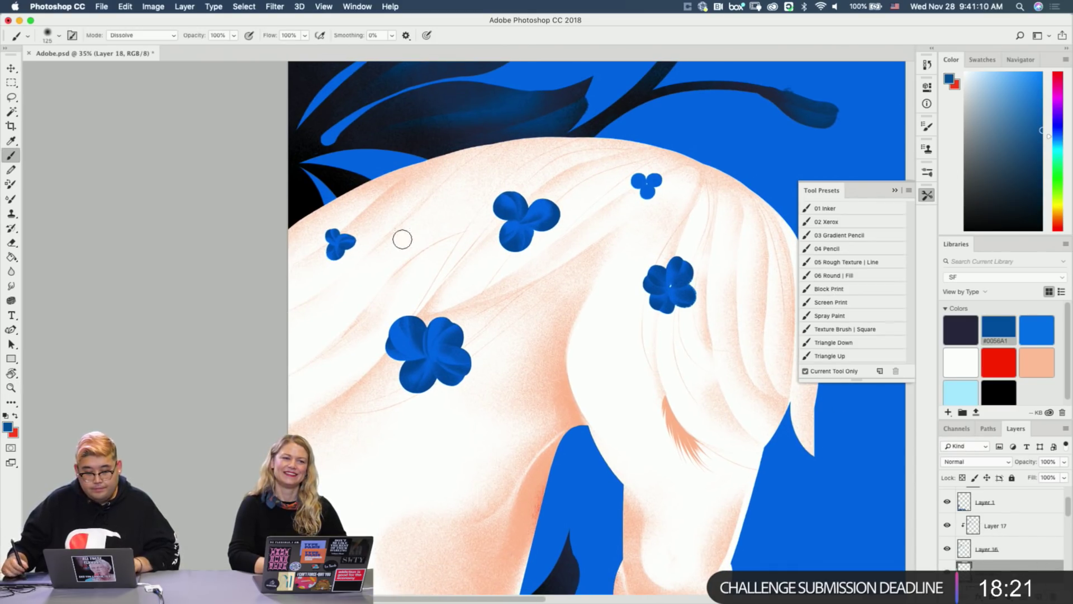
{"action": "left_click", "coordinate": [575, 403], "text": "alt"}
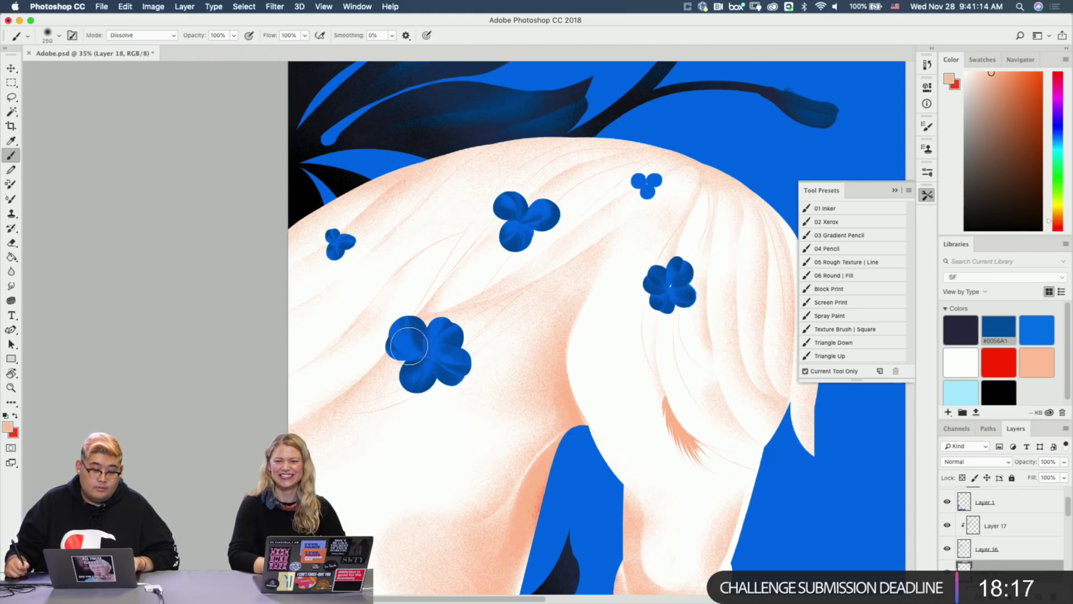
With the 04 Pencil preset, paint solid peach shadows around the outer petal edges of the largest flower.
{"action": "key", "text": "z"}
{"action": "left_click", "coordinate": [402, 342]}
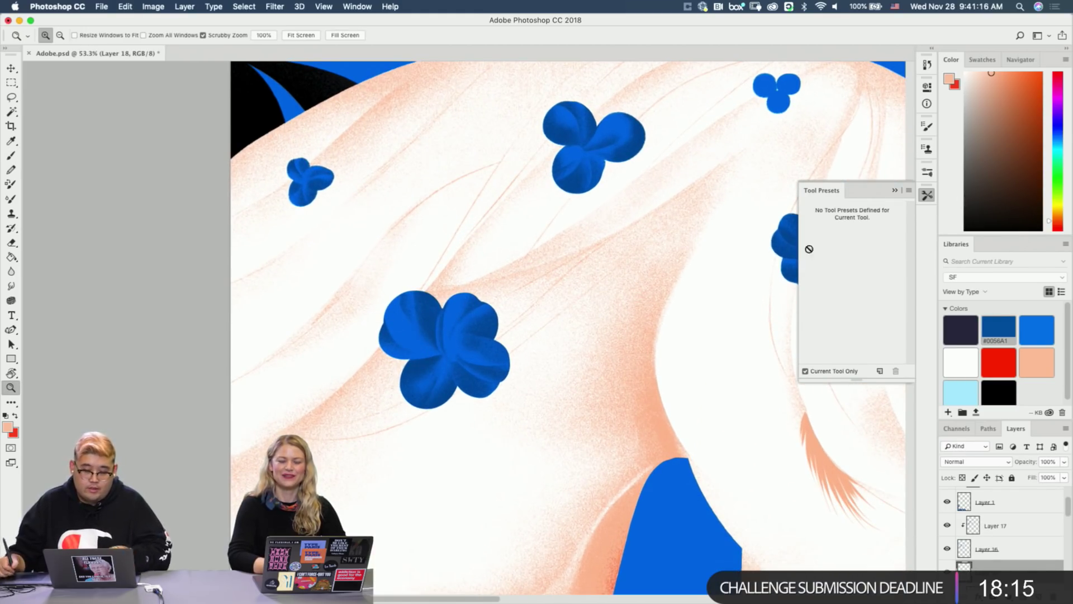
{"action": "key", "text": "b"}
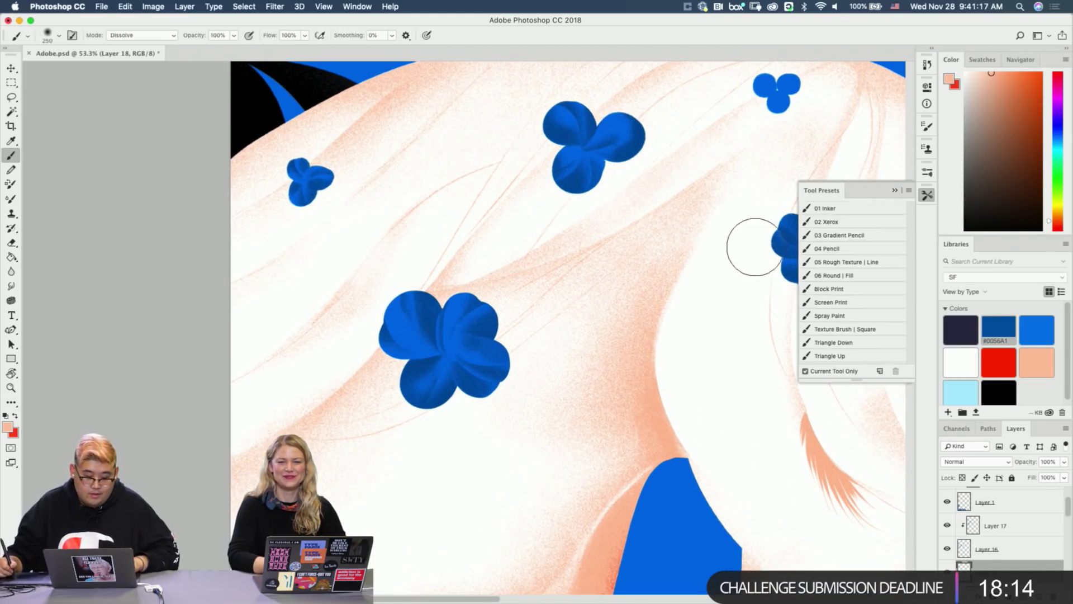
{"action": "left_click", "coordinate": [860, 250]}
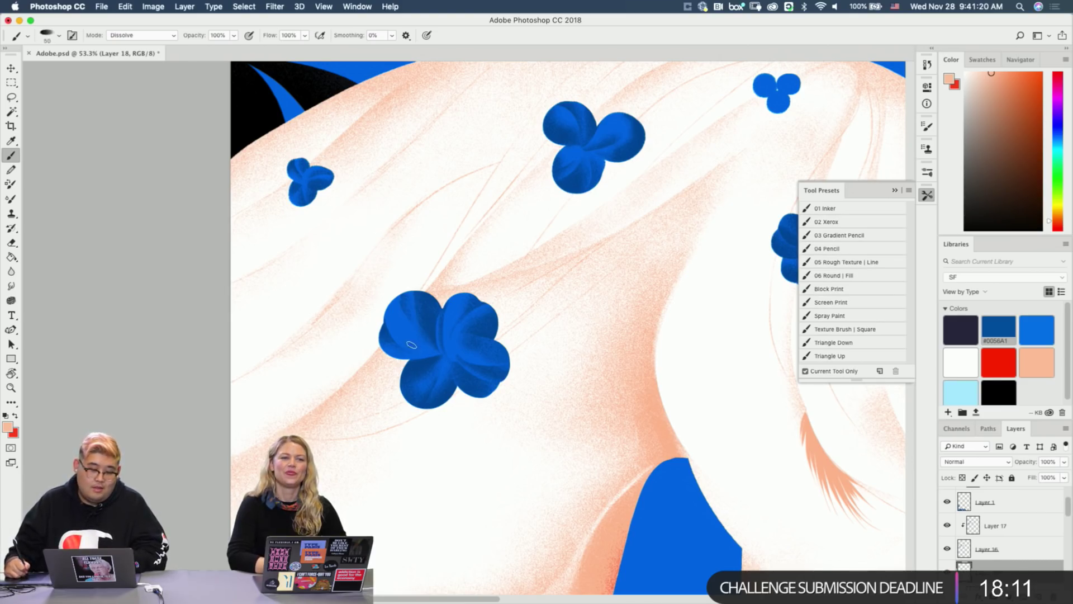
{"action": "key", "text": "bracketright"}
{"action": "key", "text": "bracketright"}
{"action": "key", "text": "bracketright"}
{"action": "key", "text": "bracketright"}
{"action": "key", "text": "bracketright"}
{"action": "key", "text": "bracketright"}
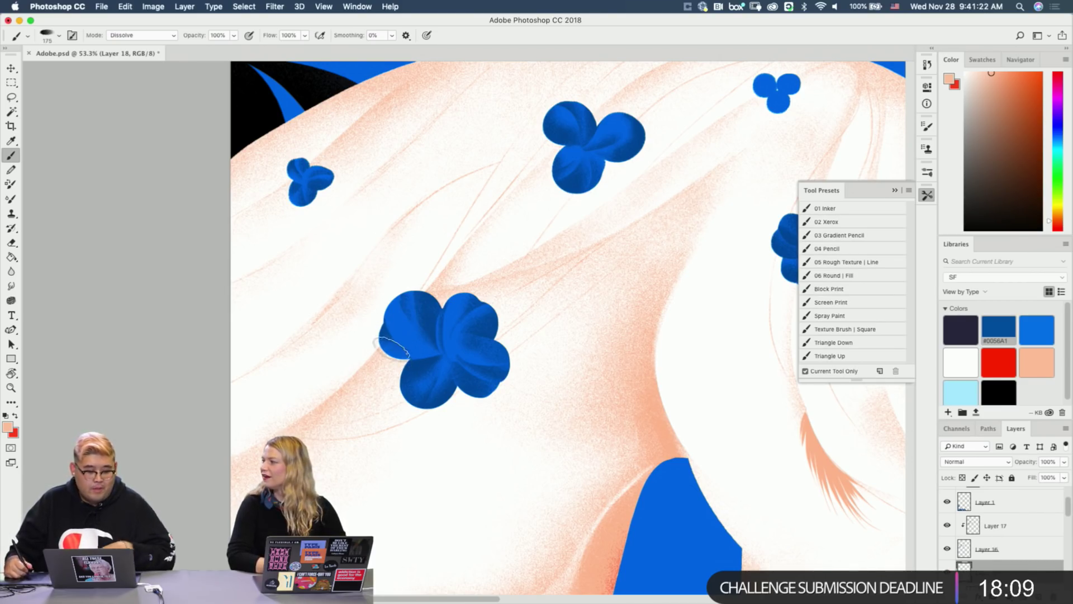
{"action": "key", "text": "super+space"}
{"action": "left_click_drag", "start_coordinate": [398, 360], "coordinate": [416, 357]}
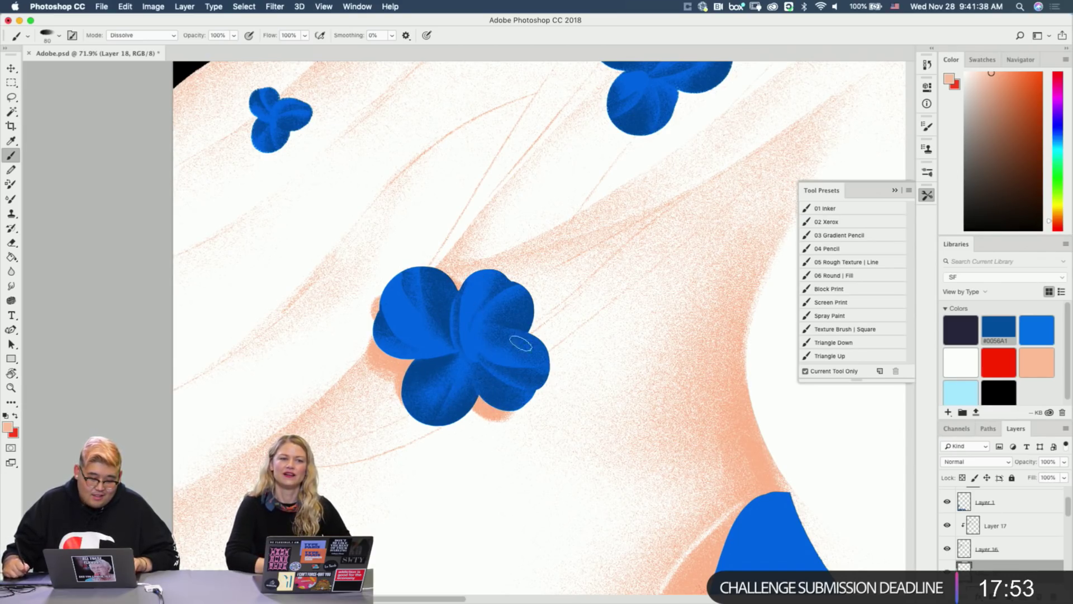
{"action": "left_click_drag", "start_coordinate": [534, 302], "coordinate": [528, 327]}
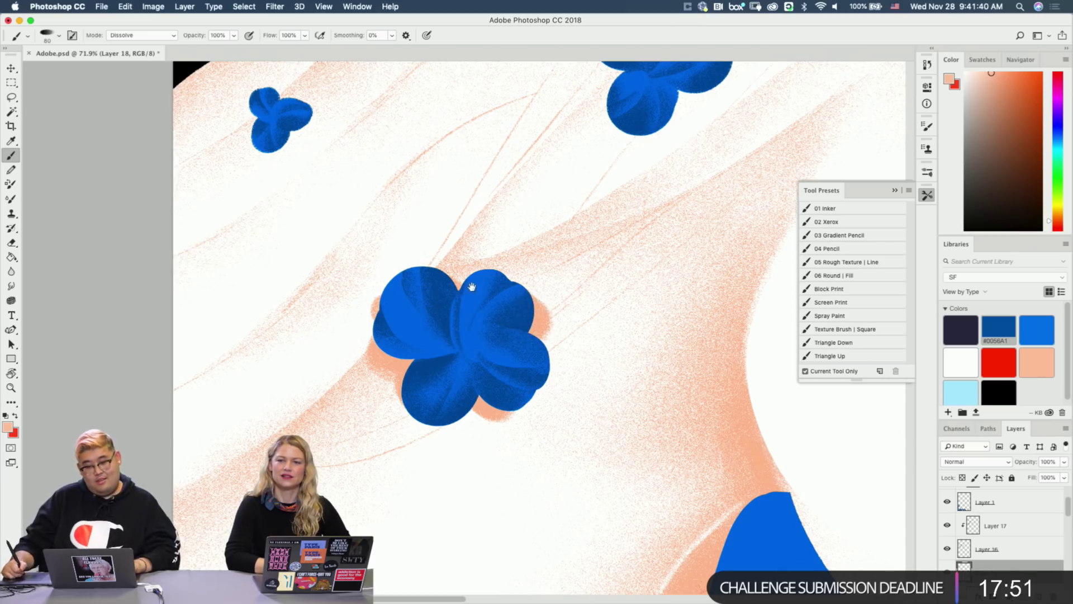
Soften the largest flower's cast shadows with grainy peach shading, using the 03 Gradient Pencil preset.
{"action": "left_click_drag", "start_coordinate": [471, 286], "coordinate": [519, 314]}
{"action": "left_click", "coordinate": [878, 236]}
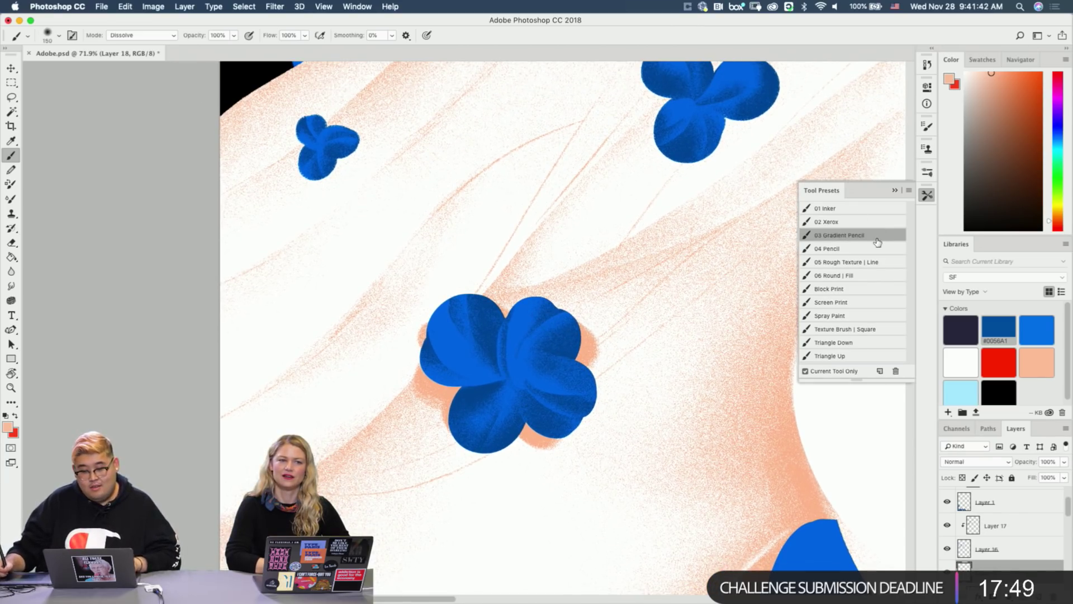
{"action": "key", "text": "bracketright"}
{"action": "key", "text": "bracketright"}
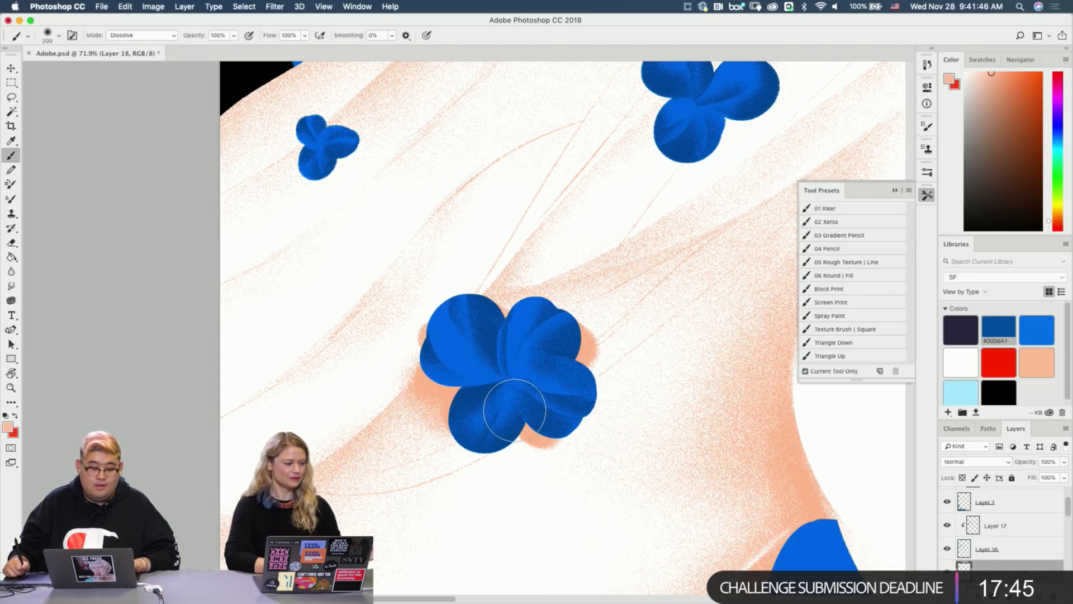
{"action": "key", "text": "bracketleft"}
{"action": "key", "text": "bracketleft"}
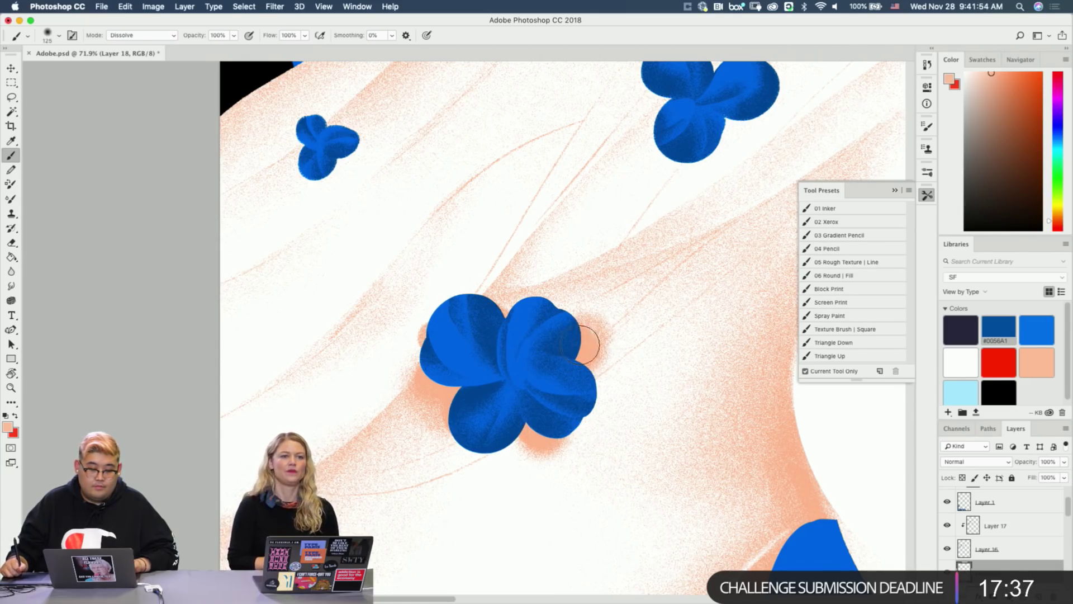
{"action": "mouse_move", "coordinate": [511, 316]}
{"action": "left_mouse_down"}
{"action": "mouse_move", "coordinate": [557, 310]}
{"action": "mouse_move", "coordinate": [579, 330]}
{"action": "mouse_move", "coordinate": [562, 340]}
{"action": "mouse_move", "coordinate": [535, 317]}
{"action": "mouse_move", "coordinate": [539, 338]}
{"action": "mouse_move", "coordinate": [504, 334]}
{"action": "mouse_move", "coordinate": [524, 320]}
{"action": "left_mouse_up"}
{"action": "key", "text": "z"}
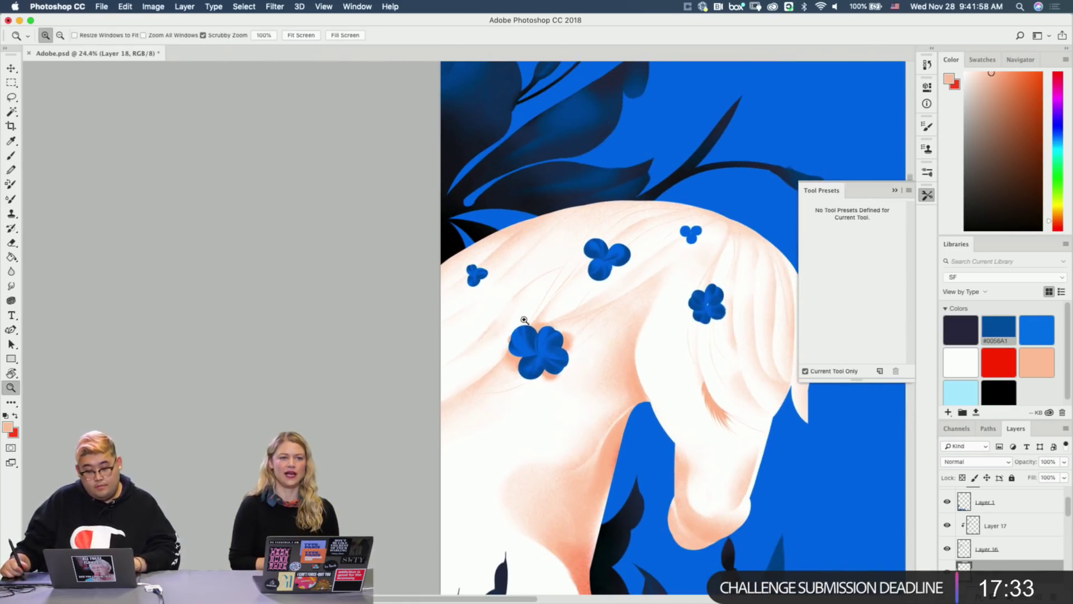
{"action": "key", "text": "b"}
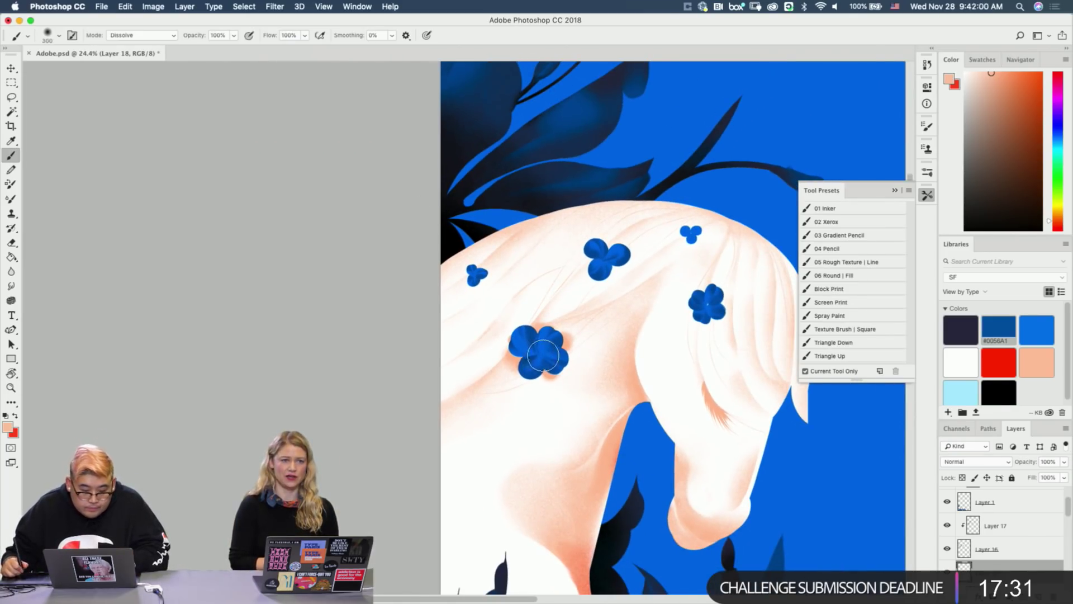
{"action": "key", "text": "bracketright"}
{"action": "key", "text": "bracketright"}
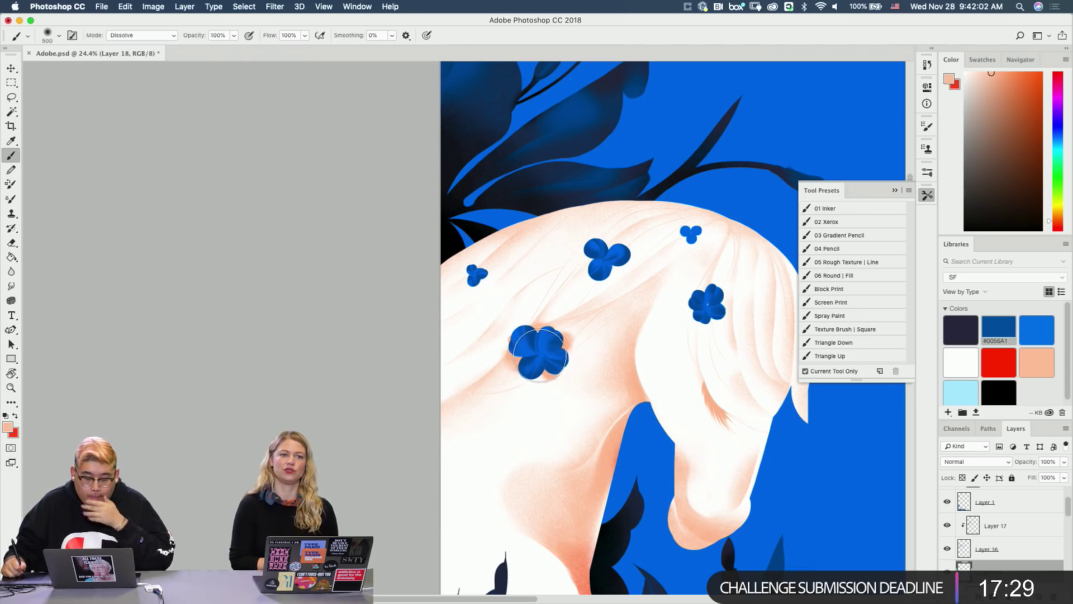
{"action": "key", "text": "z"}
{"action": "left_click_drag", "start_coordinate": [538, 354], "coordinate": [553, 357]}
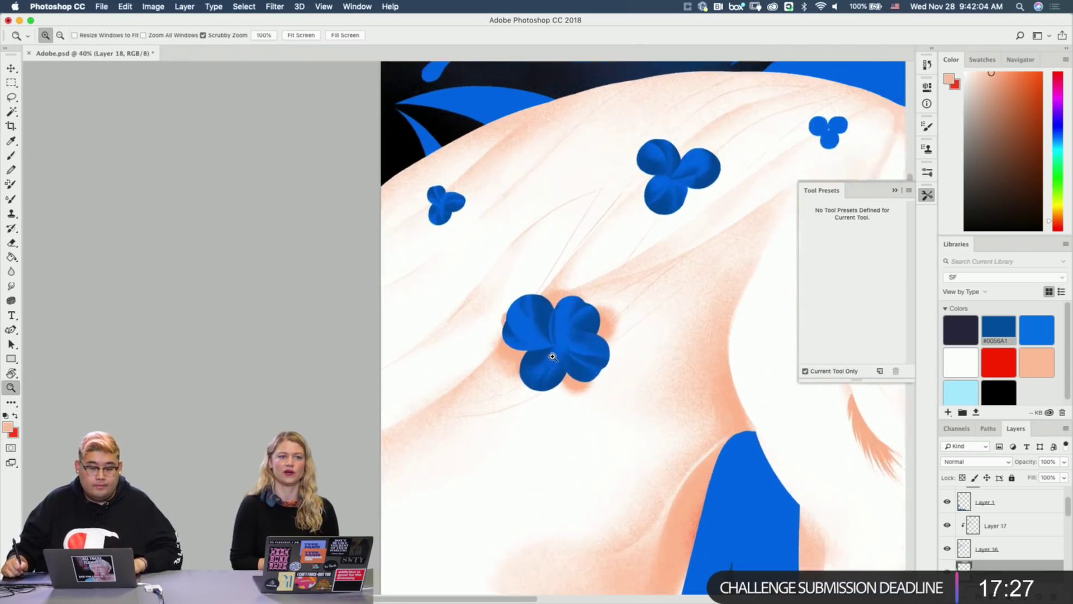
{"action": "key", "text": "b"}
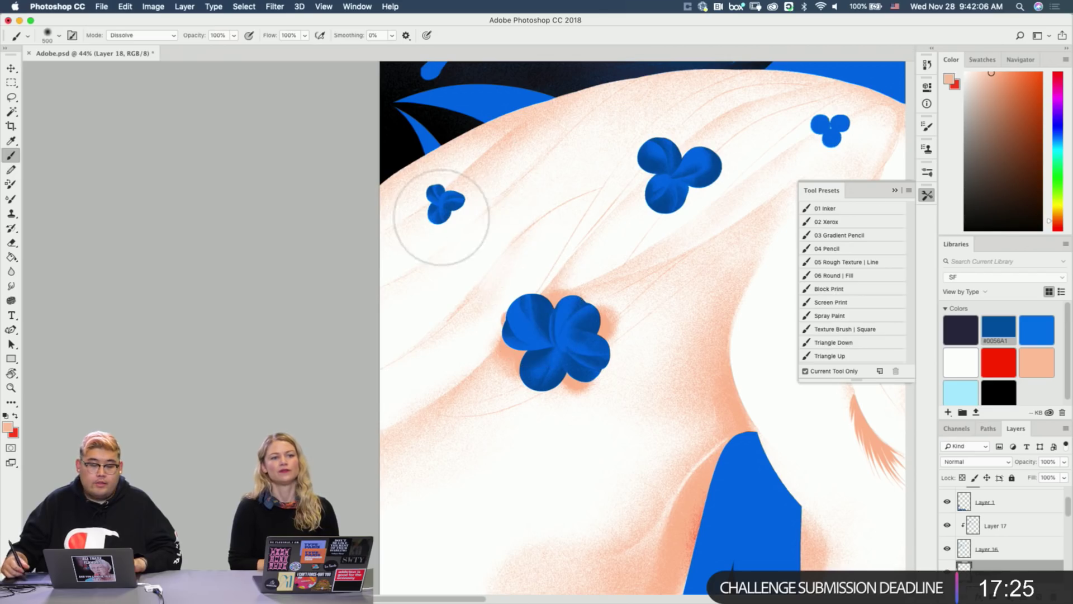
Paint soft peach shadows around the small three-petal flower near the back with a 125 px gradient pencil.
{"action": "key", "text": "z"}
{"action": "mouse_move", "coordinate": [419, 209]}
{"action": "left_mouse_down"}
{"action": "mouse_move", "coordinate": [446, 209]}
{"action": "mouse_move", "coordinate": [465, 177]}
{"action": "left_mouse_up"}
{"action": "key", "text": "b"}
{"action": "key", "text": "bracketleft"}
{"action": "key", "text": "bracketleft"}
{"action": "key", "text": "bracketleft"}
{"action": "key", "text": "bracketleft"}
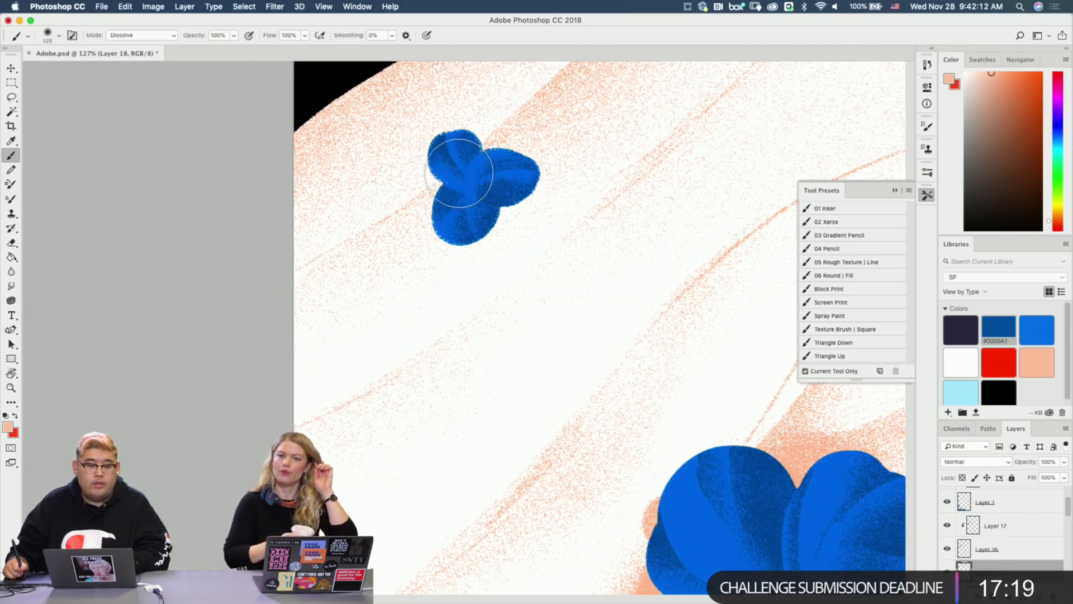
{"action": "key", "text": "bracketright"}
{"action": "key", "text": "bracketright"}
{"action": "key", "text": "bracketright"}
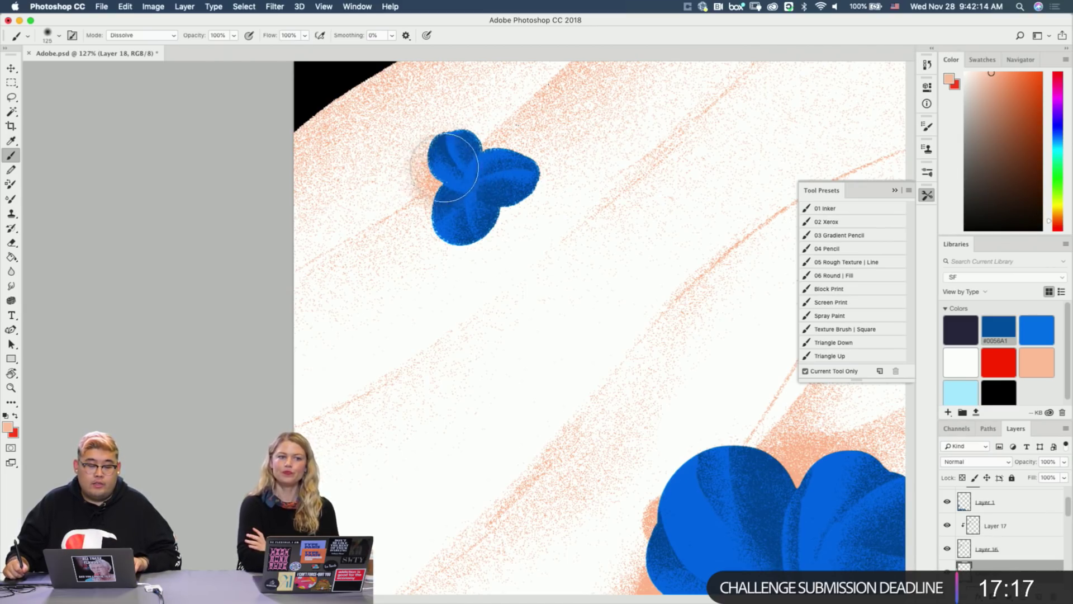
{"action": "mouse_move", "coordinate": [450, 167]}
{"action": "left_mouse_down"}
{"action": "mouse_move", "coordinate": [506, 188]}
{"action": "mouse_move", "coordinate": [449, 217]}
{"action": "left_mouse_up"}
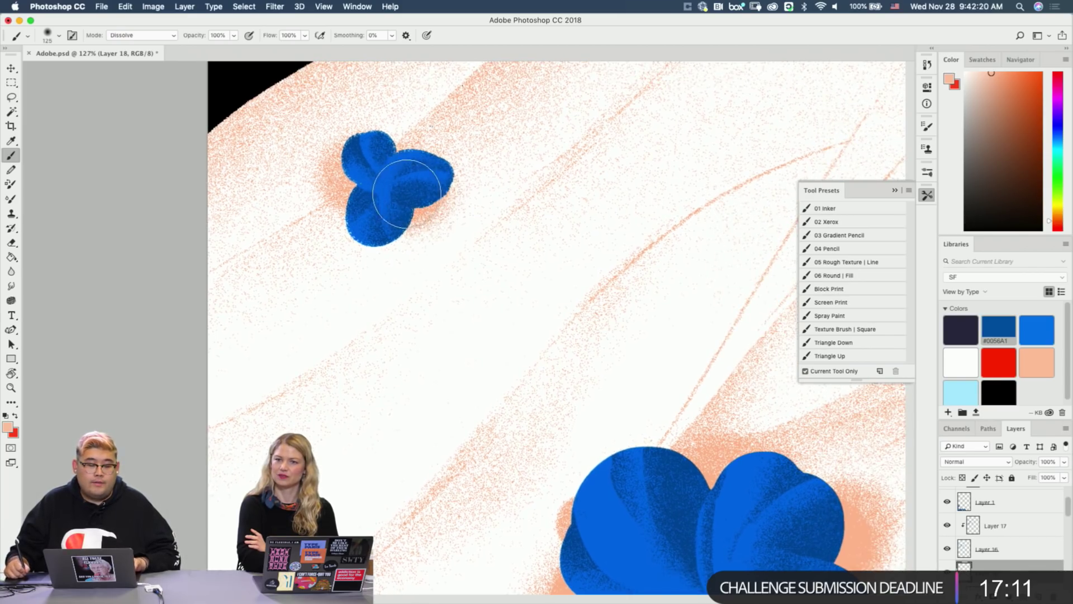
Paint a soft peach shadow between the left and bottom petals of the large three-petal flower and below its bottom petal.
{"action": "left_click_drag", "start_coordinate": [490, 198], "coordinate": [283, 199]}
{"action": "left_click_drag", "start_coordinate": [619, 216], "coordinate": [359, 310]}
{"action": "left_click_drag", "start_coordinate": [483, 243], "coordinate": [454, 257]}
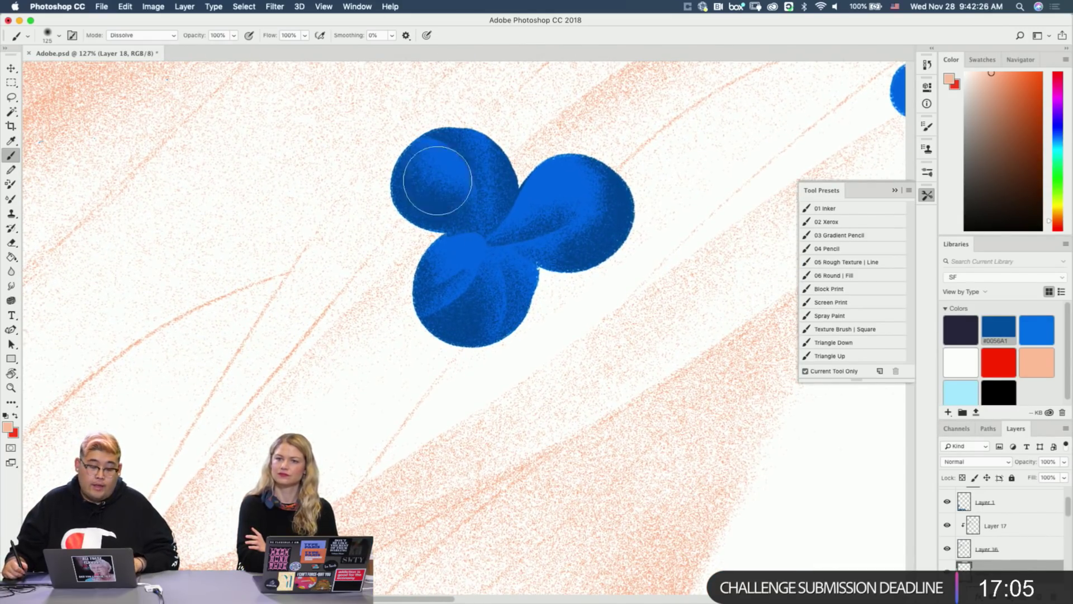
{"action": "mouse_move", "coordinate": [429, 180]}
{"action": "left_mouse_down"}
{"action": "mouse_move", "coordinate": [433, 217]}
{"action": "mouse_move", "coordinate": [469, 199]}
{"action": "mouse_move", "coordinate": [431, 216]}
{"action": "mouse_move", "coordinate": [449, 232]}
{"action": "left_mouse_up"}
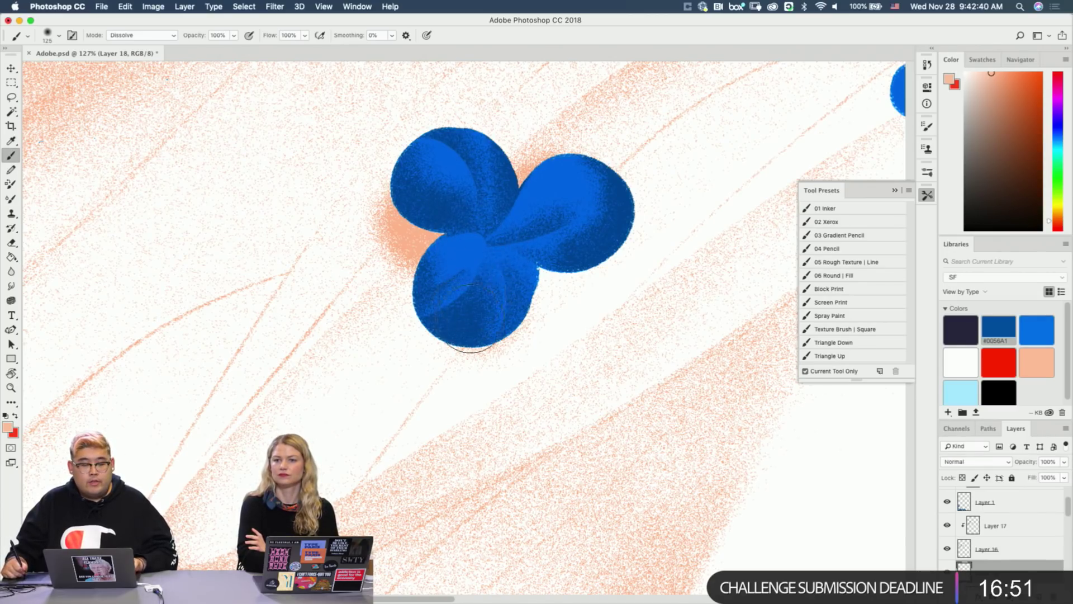
{"action": "key", "text": "bracketleft"}
{"action": "key", "text": "bracketleft"}
{"action": "key", "text": "bracketleft"}
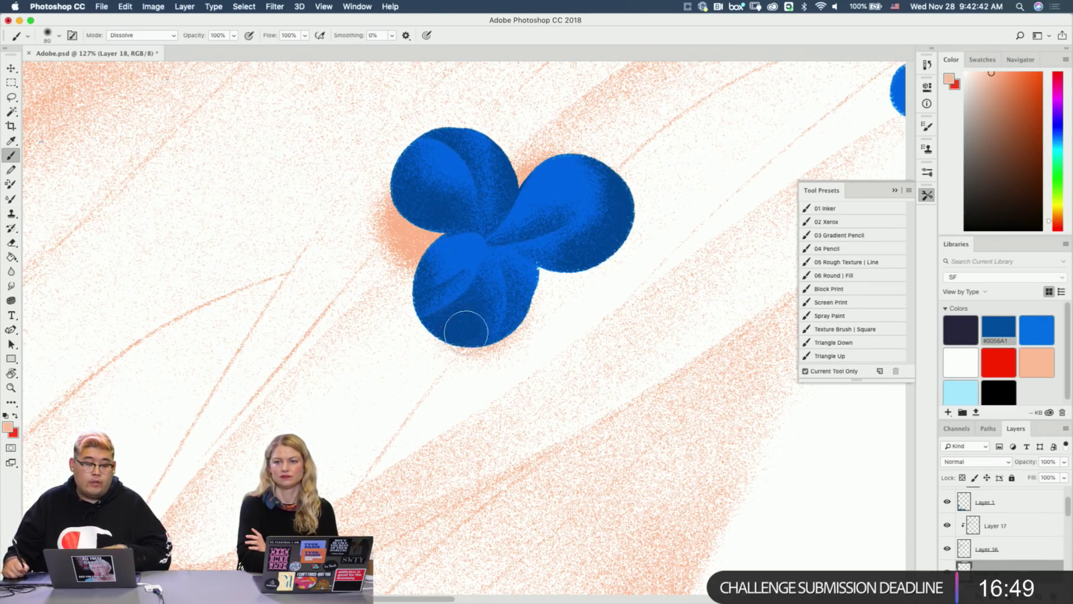
Extend the large three-petal flower's peach shadow into the gap between its two upper petals with a 125 px brush.
{"action": "key", "text": "z"}
{"action": "mouse_move", "coordinate": [560, 260]}
{"action": "left_mouse_down"}
{"action": "mouse_move", "coordinate": [521, 229]}
{"action": "mouse_move", "coordinate": [537, 216]}
{"action": "mouse_move", "coordinate": [521, 234]}
{"action": "left_mouse_up"}
{"action": "key", "text": "b"}
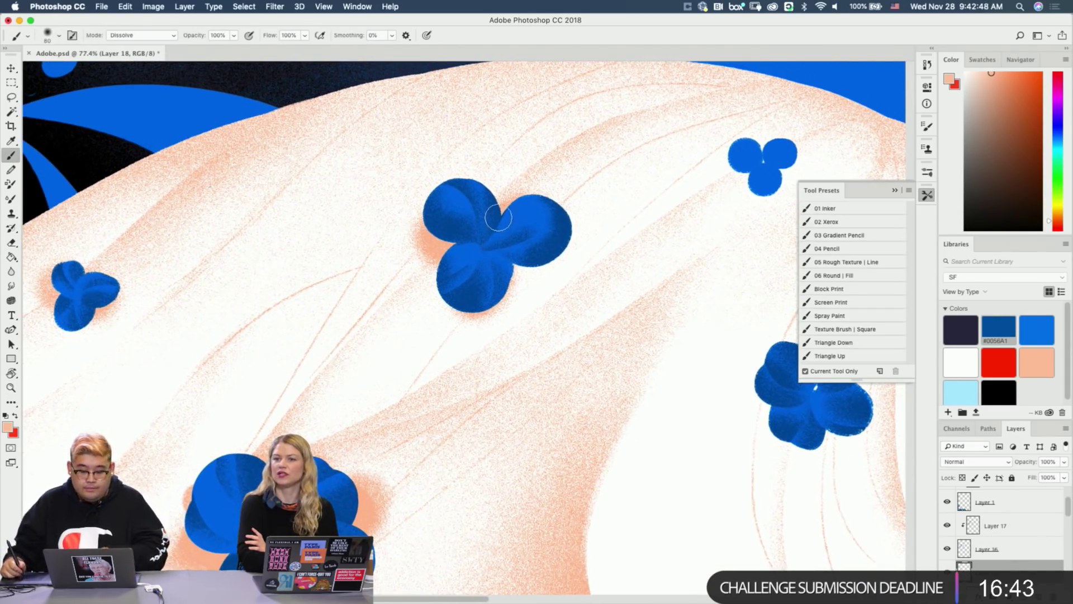
{"action": "mouse_move", "coordinate": [502, 214]}
{"action": "left_mouse_down"}
{"action": "mouse_move", "coordinate": [537, 162]}
{"action": "mouse_move", "coordinate": [495, 211]}
{"action": "left_mouse_up"}
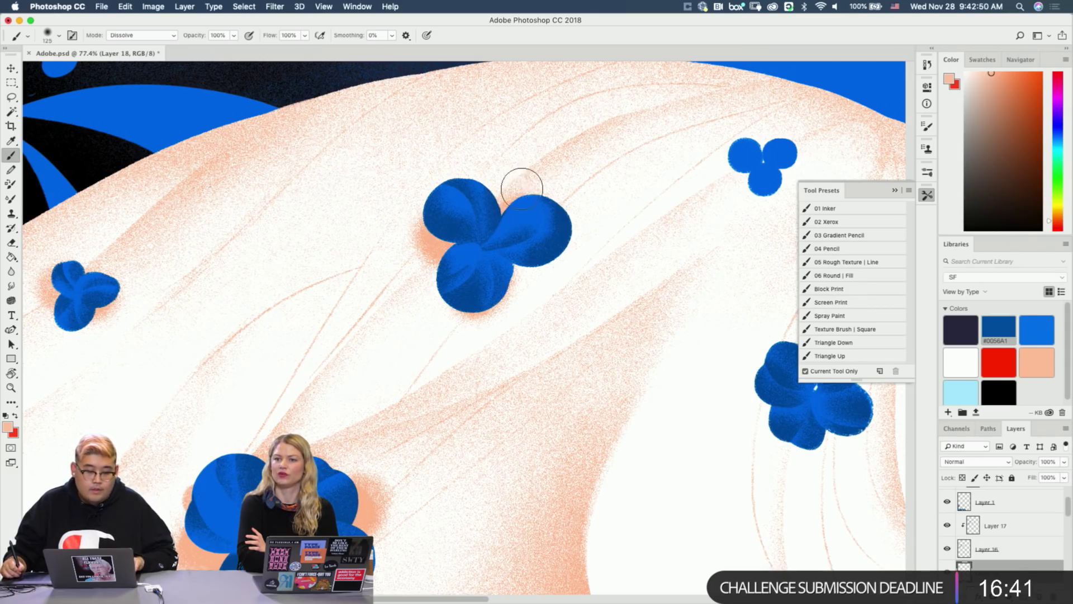
{"action": "key", "text": "e"}
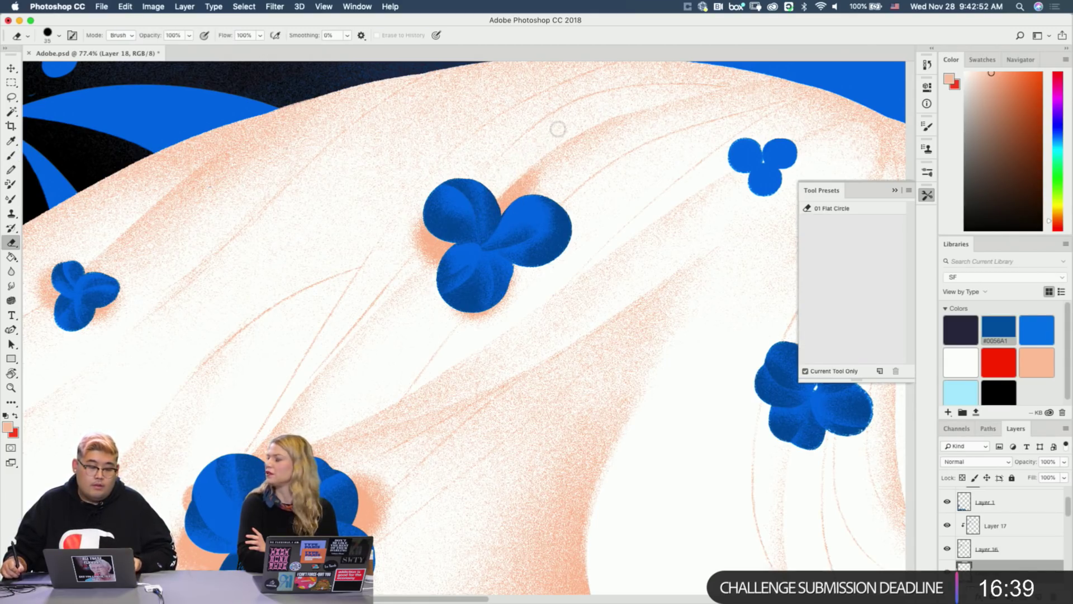
{"action": "key", "text": "b"}
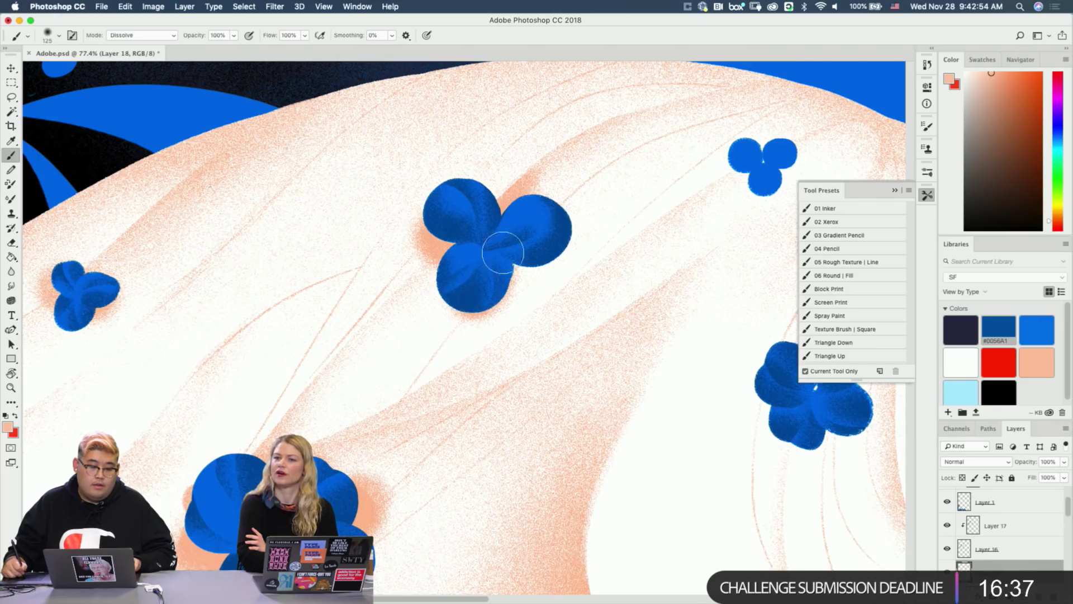
Paint soft peach shadows around the five-petal flower near the front of the mane with a 125 px gradient pencil.
{"action": "scroll", "coordinate": [531, 241], "scroll_direction": "down", "scroll_amount": 3}
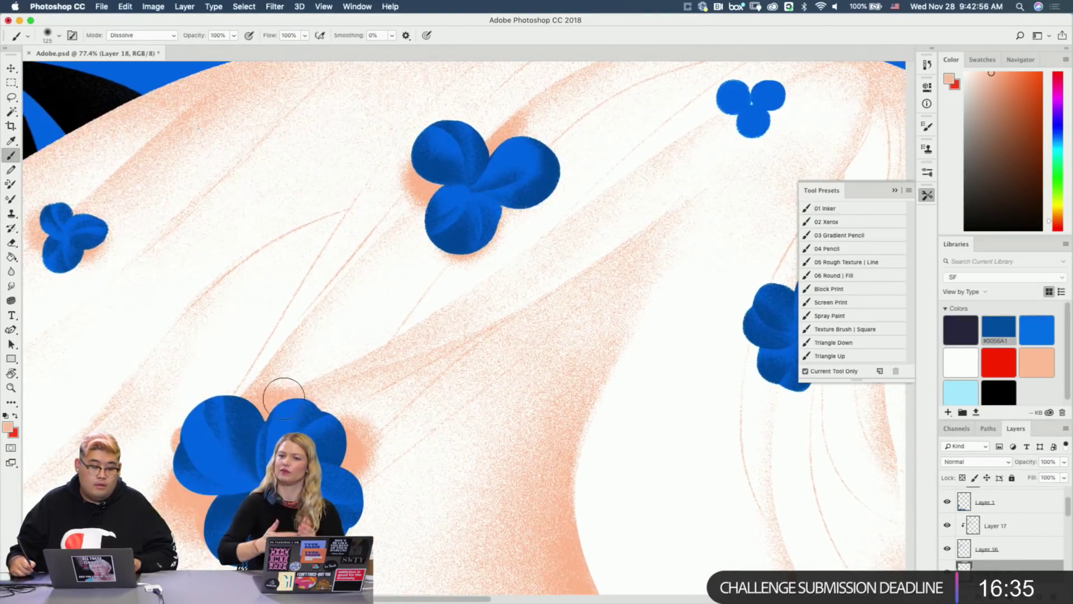
{"action": "mouse_move", "coordinate": [666, 174]}
{"action": "left_mouse_down"}
{"action": "mouse_move", "coordinate": [571, 224]}
{"action": "mouse_move", "coordinate": [510, 222]}
{"action": "left_mouse_up"}
{"action": "scroll", "coordinate": [506, 184], "scroll_direction": "down", "scroll_amount": 3}
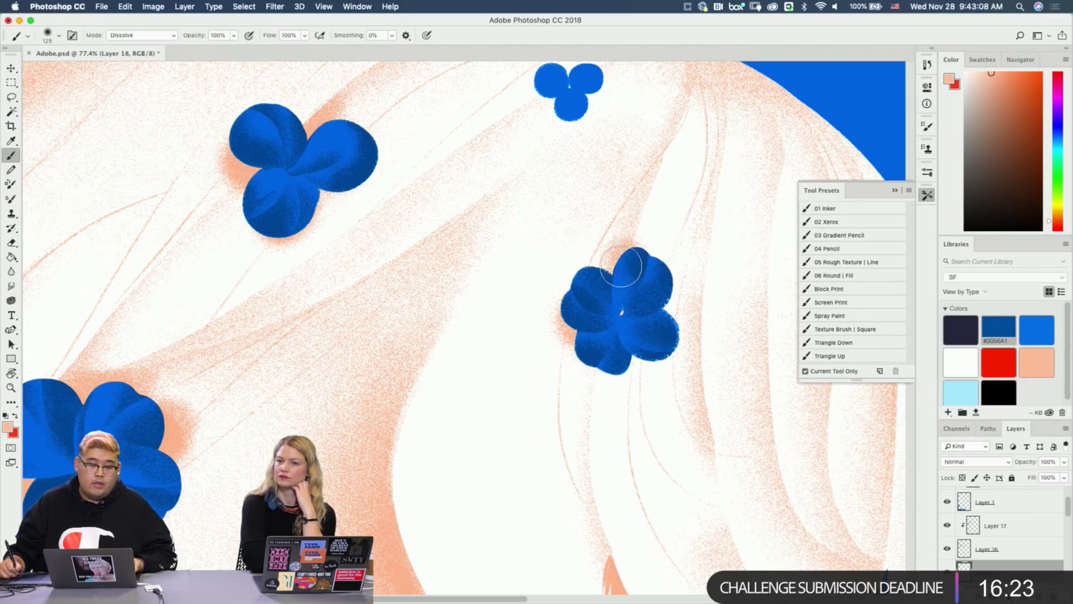
{"action": "key", "text": "e"}
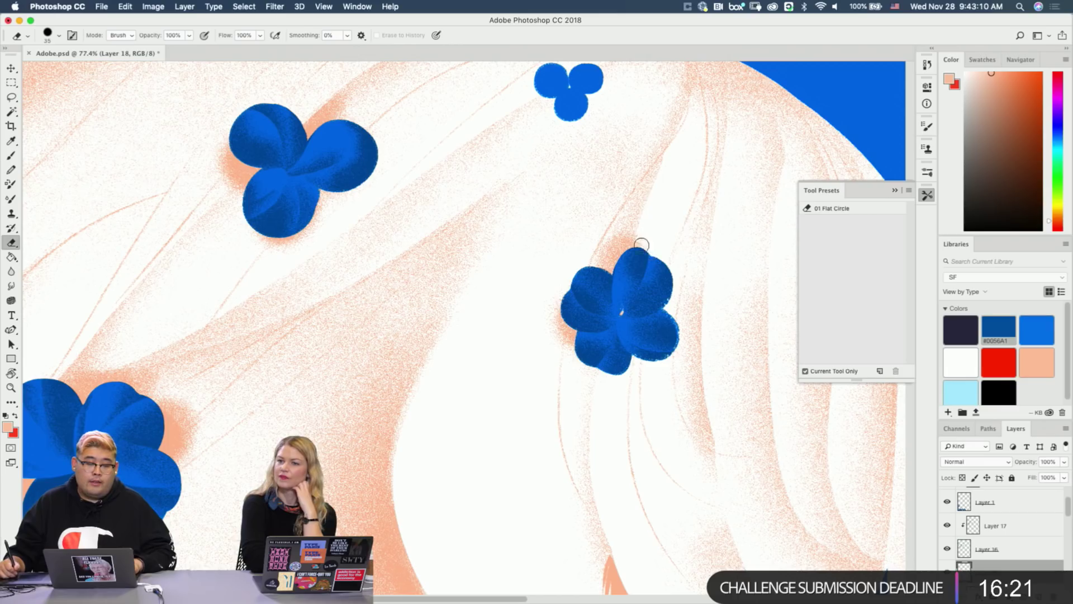
{"action": "key", "text": "b"}
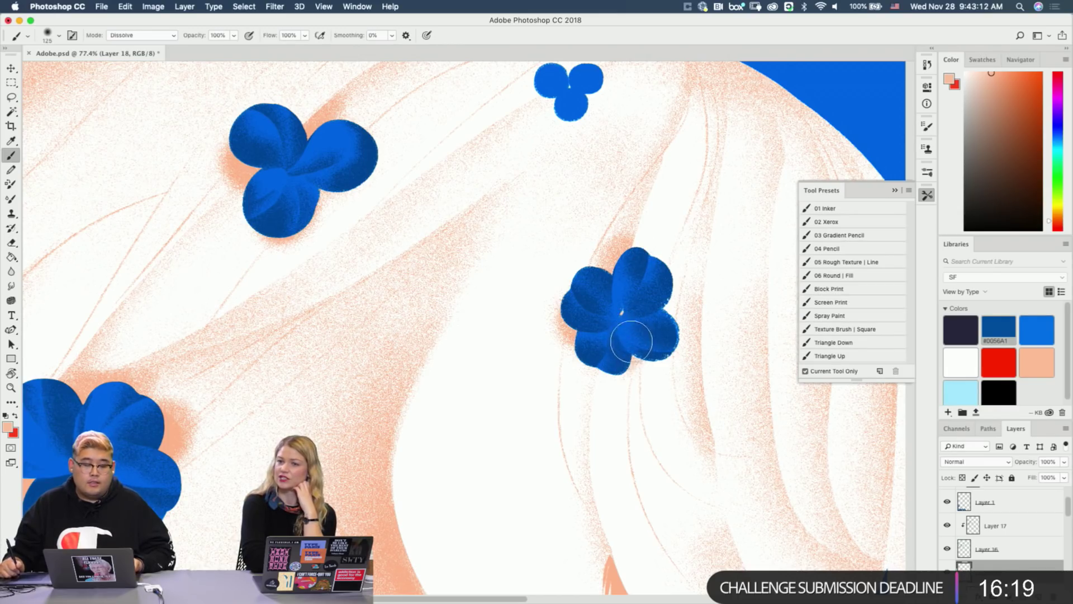
Extend the large three-petal flower's peach shadow down and away from its left and bottom petals along the mane strand.
{"action": "left_click_drag", "start_coordinate": [573, 189], "coordinate": [643, 264]}
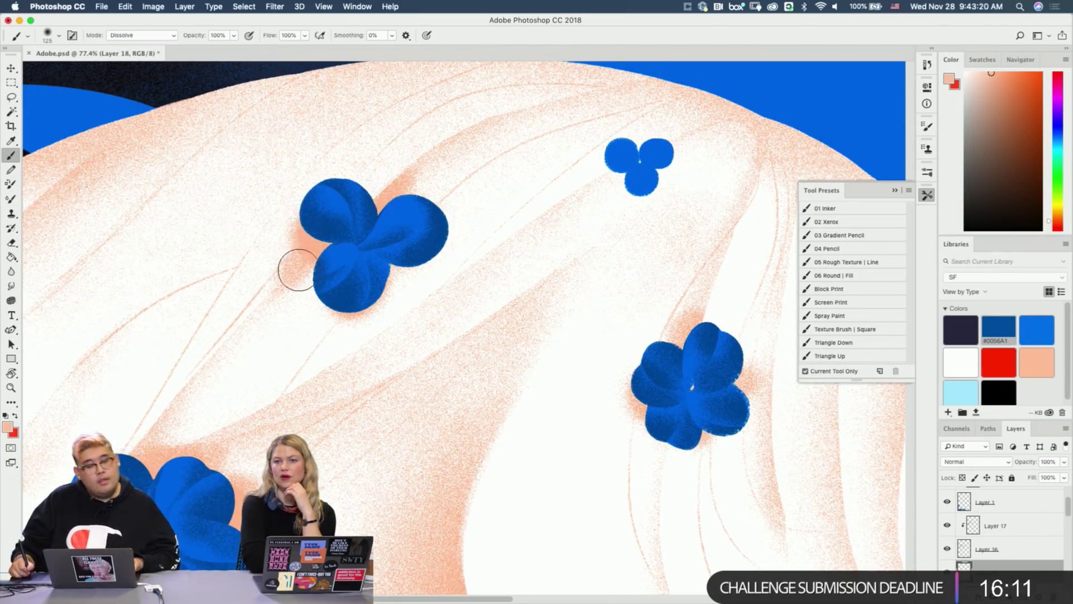
{"action": "left_click_drag", "start_coordinate": [348, 260], "coordinate": [463, 186]}
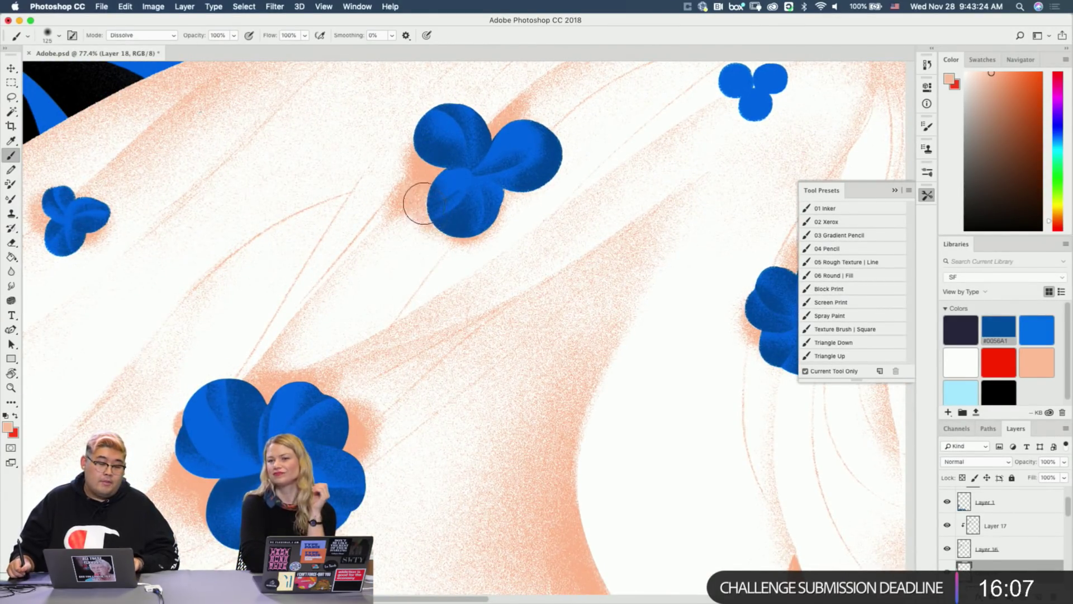
{"action": "mouse_move", "coordinate": [424, 203]}
{"action": "left_mouse_down"}
{"action": "mouse_move", "coordinate": [380, 226]}
{"action": "mouse_move", "coordinate": [402, 220]}
{"action": "left_mouse_up"}
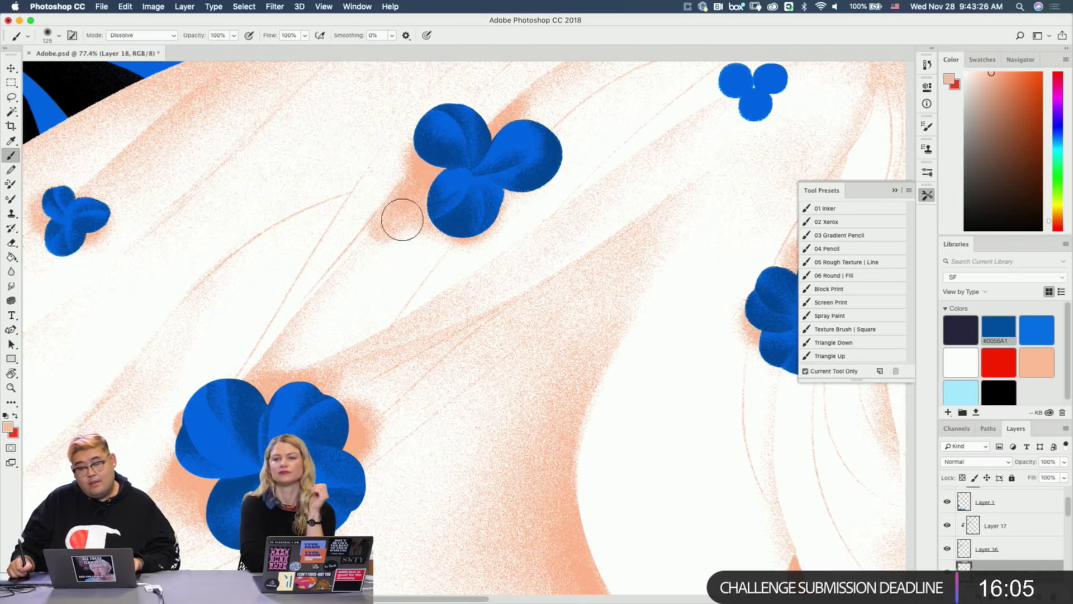
{"action": "mouse_move", "coordinate": [467, 223]}
{"action": "left_mouse_down"}
{"action": "mouse_move", "coordinate": [551, 213]}
{"action": "mouse_move", "coordinate": [468, 219]}
{"action": "mouse_move", "coordinate": [438, 240]}
{"action": "mouse_move", "coordinate": [559, 196]}
{"action": "left_mouse_up"}
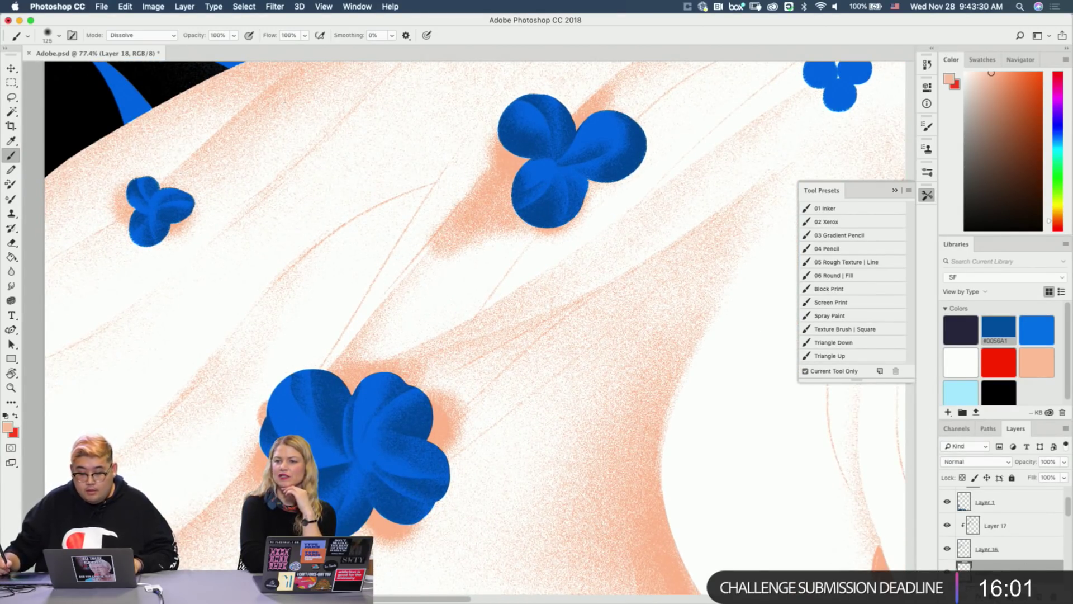
Add a layer mask to Layer 18 and trim the large three-petal flower's extended shadow with the 04 Pencil preset at 200 px.
{"action": "left_click", "coordinate": [993, 596]}
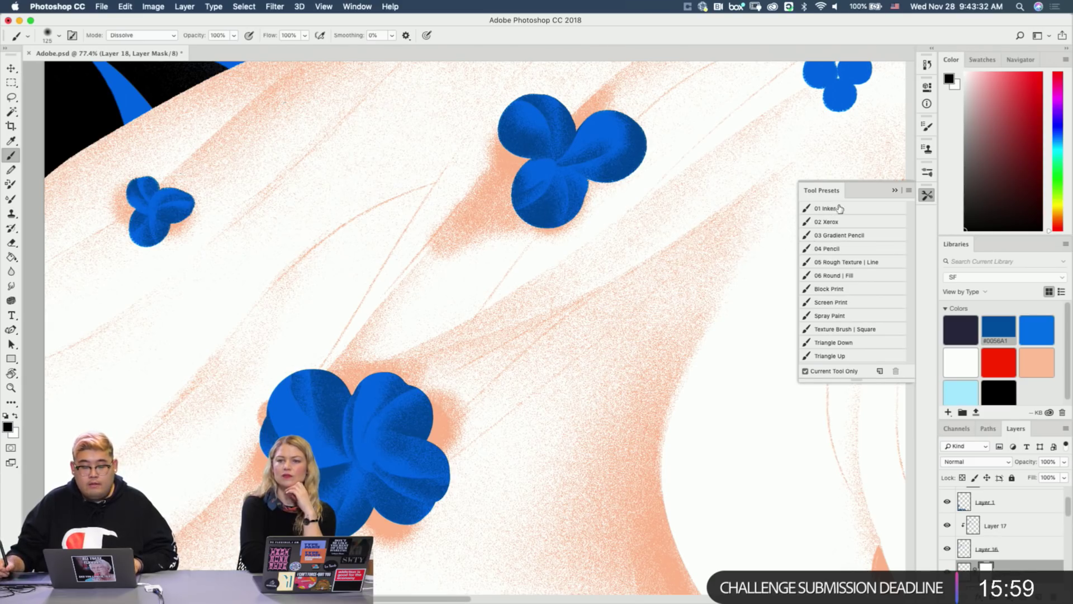
{"action": "left_click", "coordinate": [855, 249]}
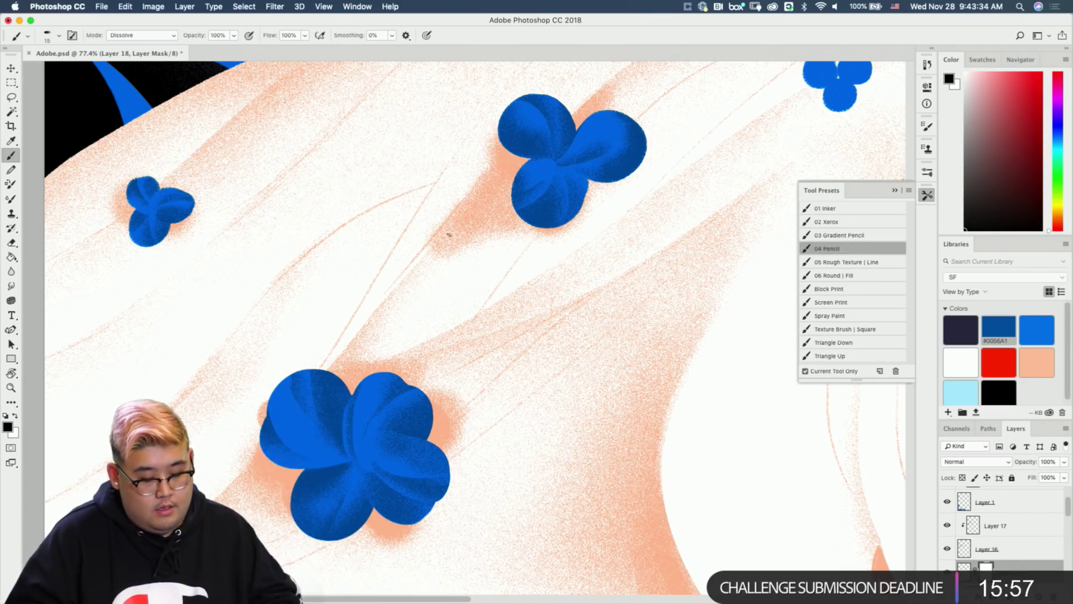
{"action": "key", "text": "bracketright"}
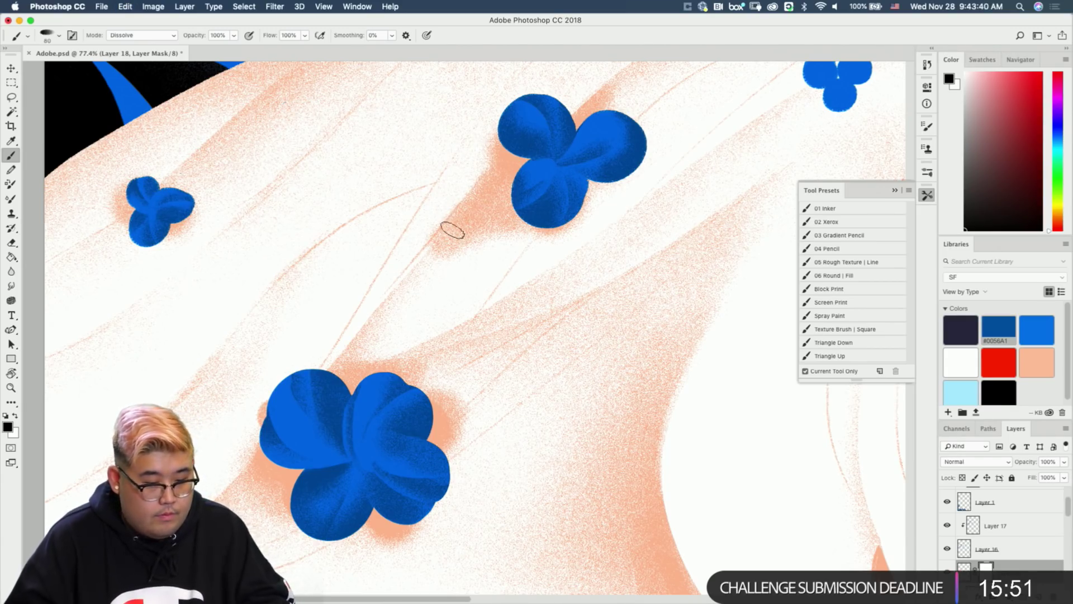
{"action": "key", "text": "bracketright"}
{"action": "key", "text": "bracketright"}
{"action": "key", "text": "bracketright"}
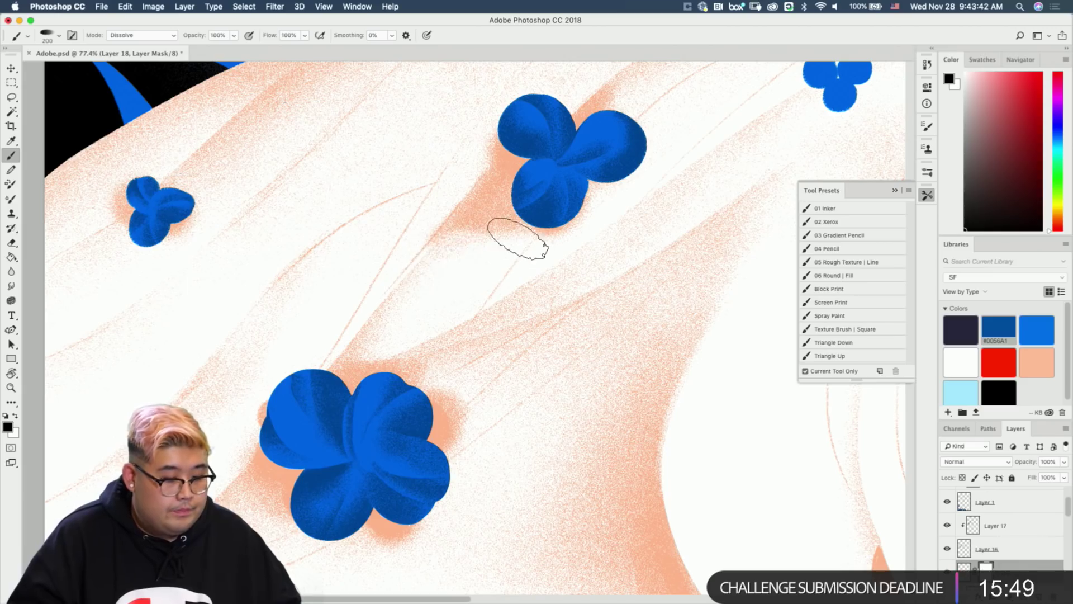
{"action": "key", "text": "x"}
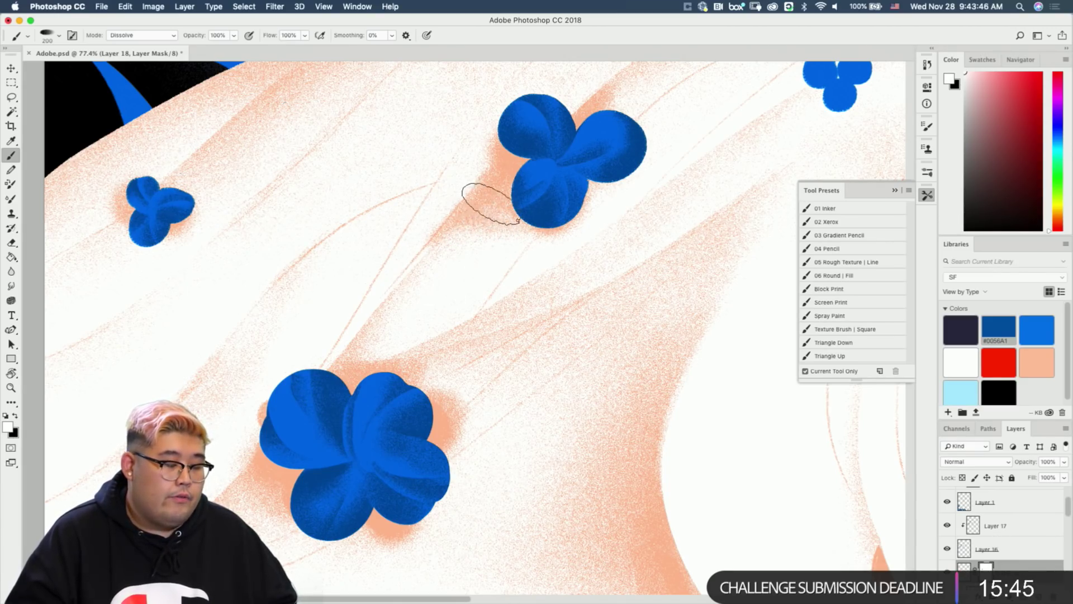
{"action": "key", "text": "x"}
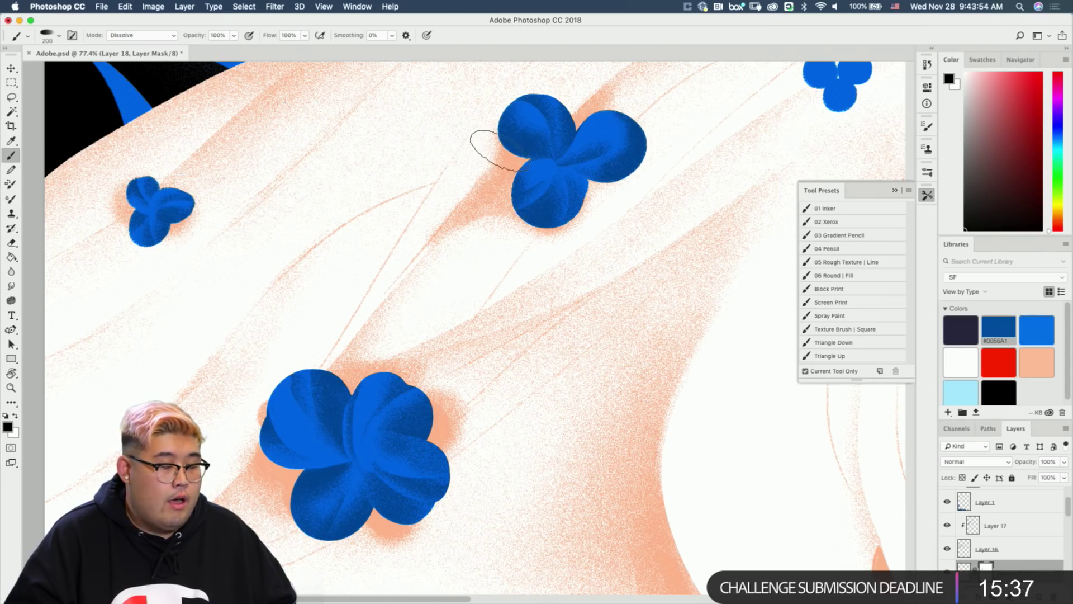
Mask back the peach shadow beside the largest flower's right petals, restoring part of it in white.
{"action": "mouse_move", "coordinate": [522, 186]}
{"action": "left_mouse_down"}
{"action": "mouse_move", "coordinate": [576, 183]}
{"action": "mouse_move", "coordinate": [579, 49]}
{"action": "mouse_move", "coordinate": [579, 60]}
{"action": "left_mouse_up"}
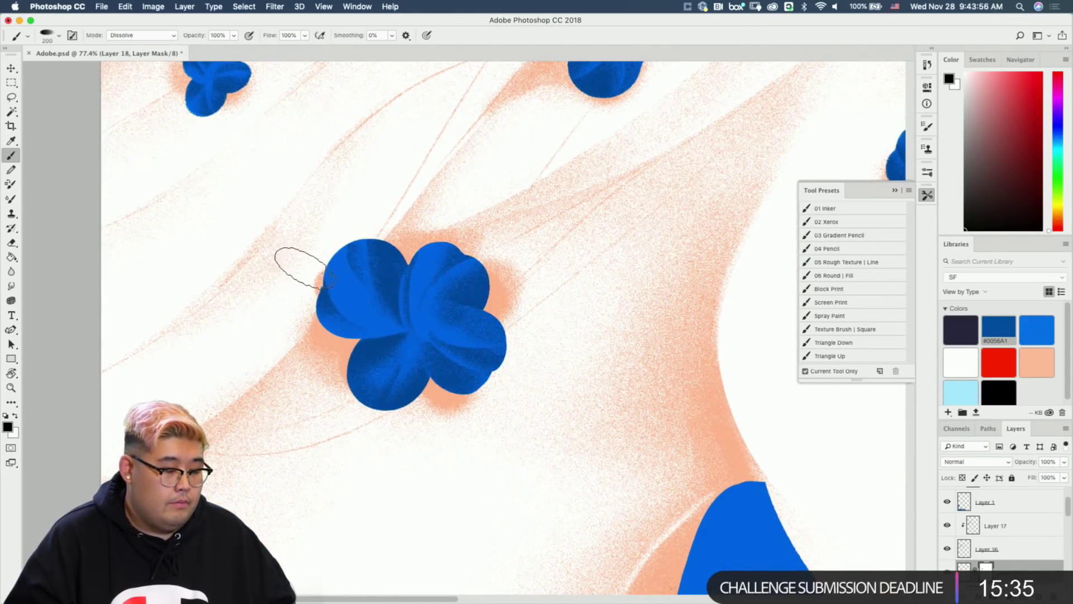
{"action": "mouse_move", "coordinate": [325, 232]}
{"action": "left_mouse_down"}
{"action": "mouse_move", "coordinate": [403, 280]}
{"action": "mouse_move", "coordinate": [411, 272]}
{"action": "left_mouse_up"}
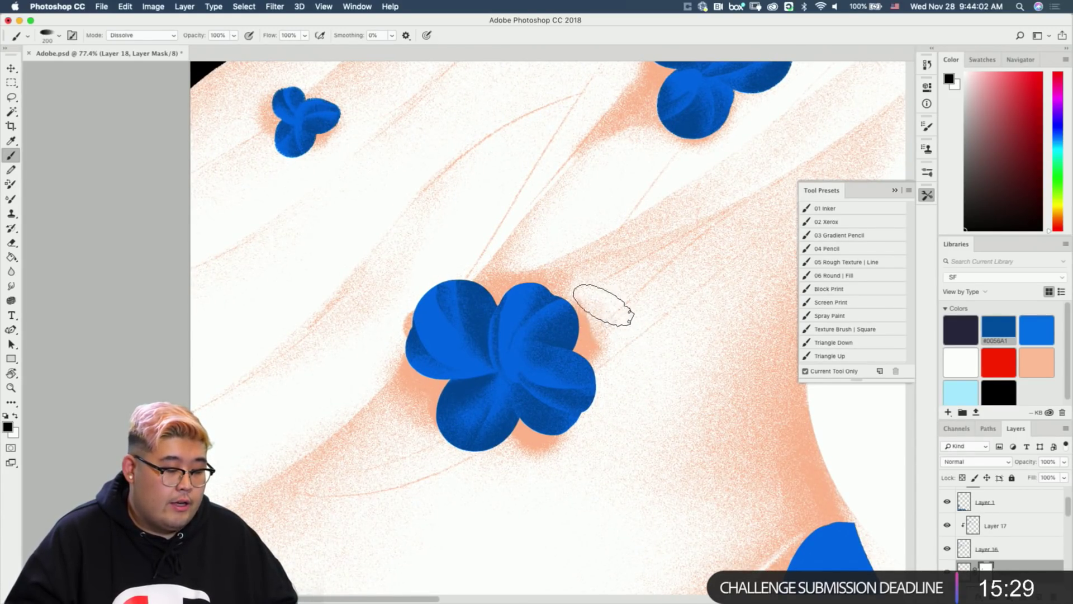
{"action": "key", "text": "x"}
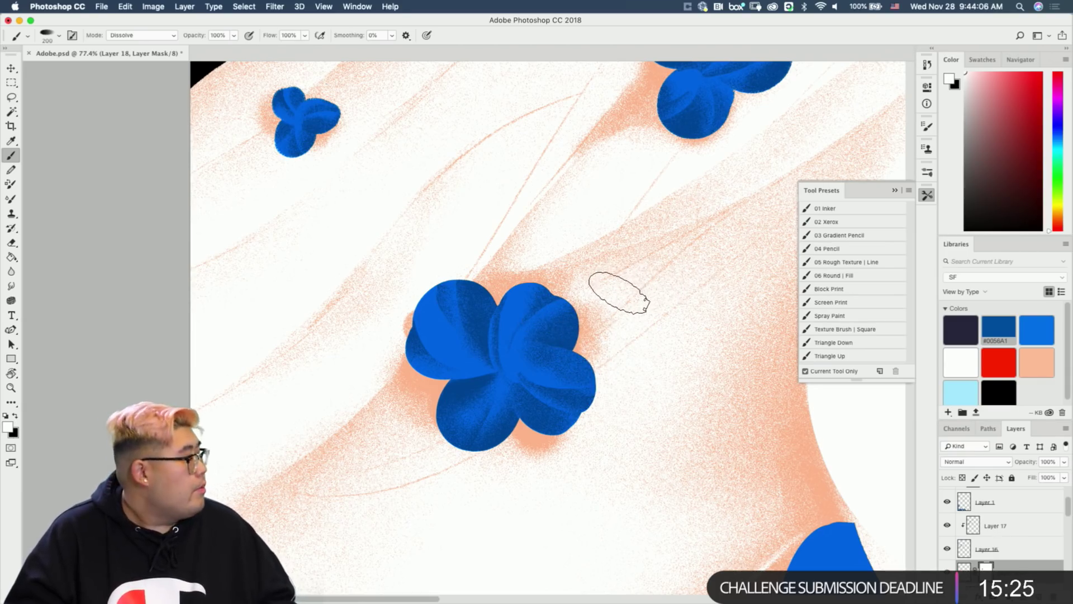
Refine the lower edge of the large three-petal flower's shadow with a 90 px black mask brush and apply the mask to Layer 18.
{"action": "left_click_drag", "start_coordinate": [628, 271], "coordinate": [549, 376]}
{"action": "key", "text": "x"}
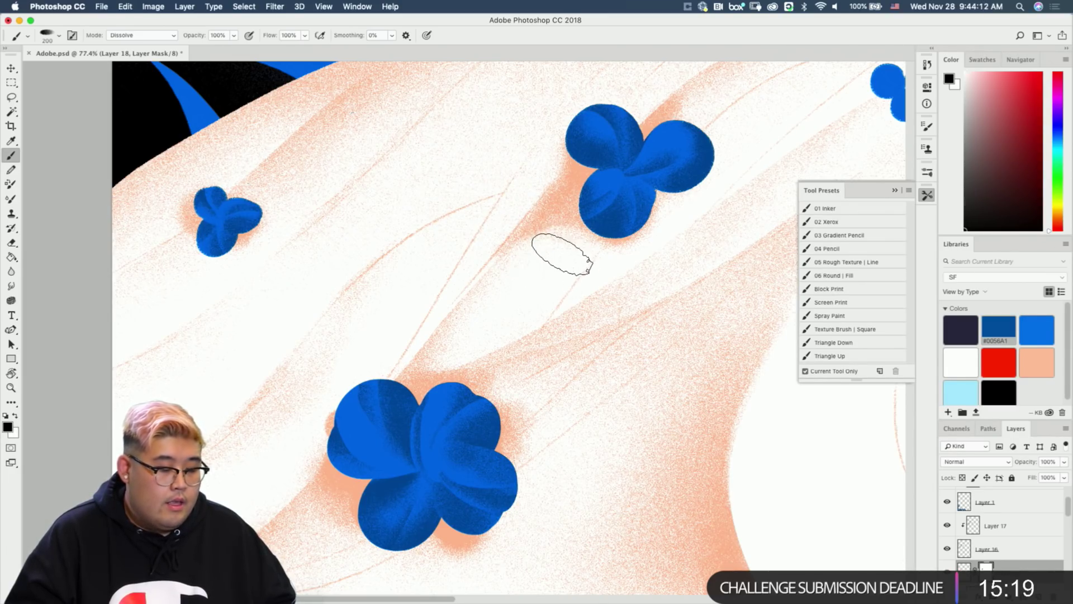
{"action": "key", "text": "bracketleft"}
{"action": "key", "text": "bracketleft"}
{"action": "key", "text": "bracketleft"}
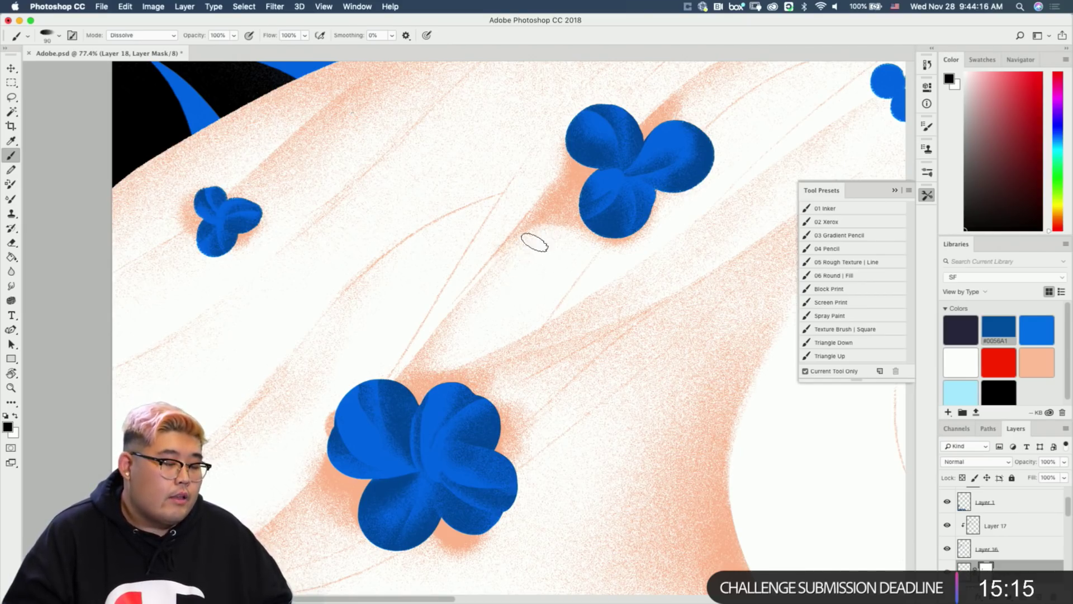
{"action": "right_click", "coordinate": [987, 565]}
{"action": "left_click", "coordinate": [923, 526]}
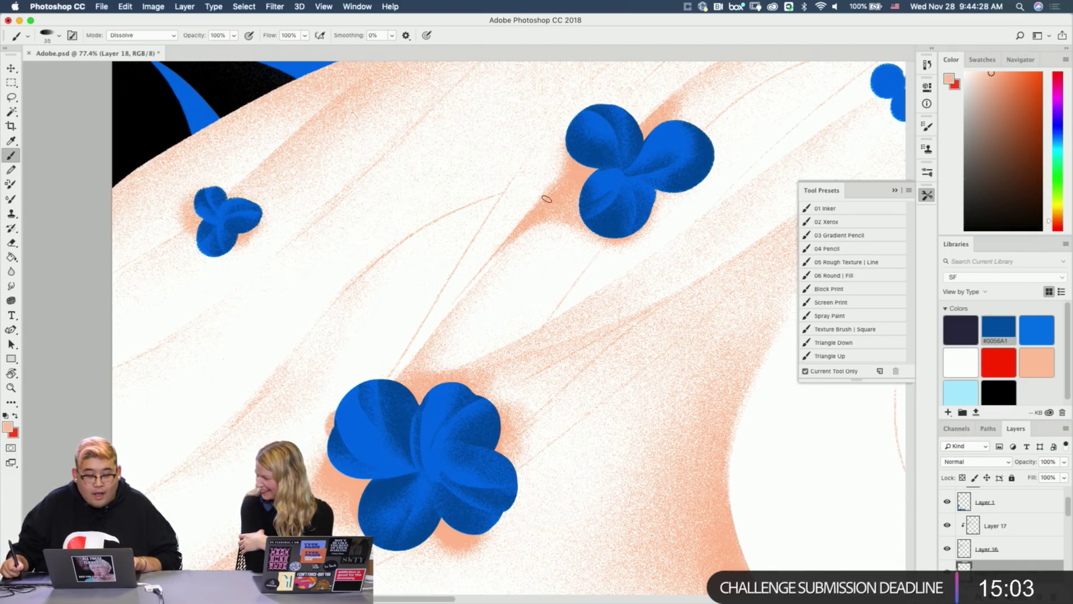
Sharpen the peach shadow edges along the strands beside the large three-petal flower and the largest flower with a 35 px pencil.
{"action": "mouse_move", "coordinate": [604, 184]}
{"action": "left_mouse_down"}
{"action": "mouse_move", "coordinate": [537, 266]}
{"action": "mouse_move", "coordinate": [552, 227]}
{"action": "mouse_move", "coordinate": [587, 204]}
{"action": "left_mouse_up"}
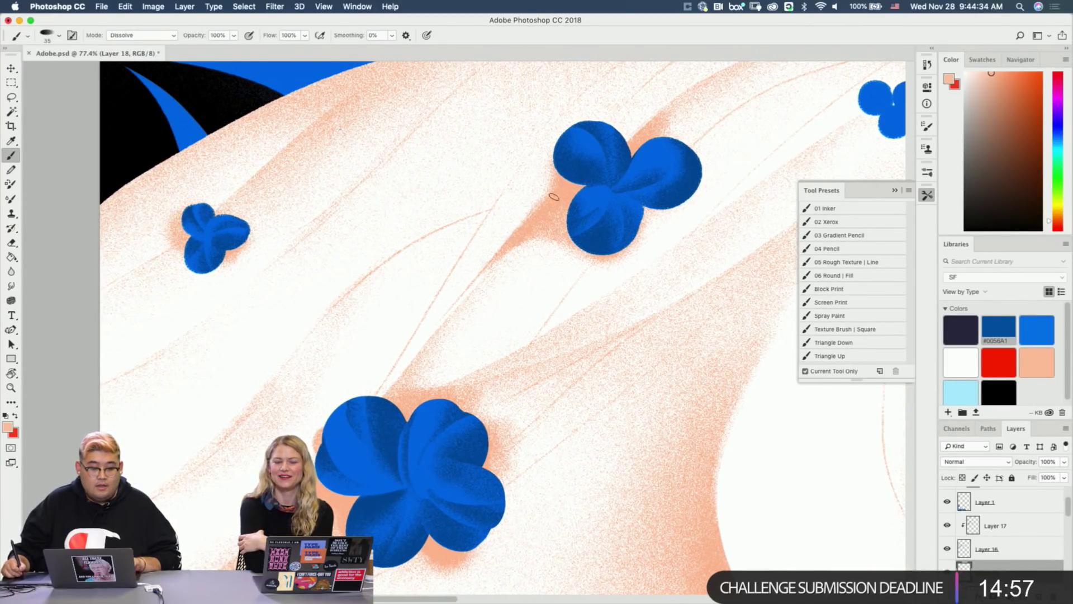
{"action": "key", "text": "e"}
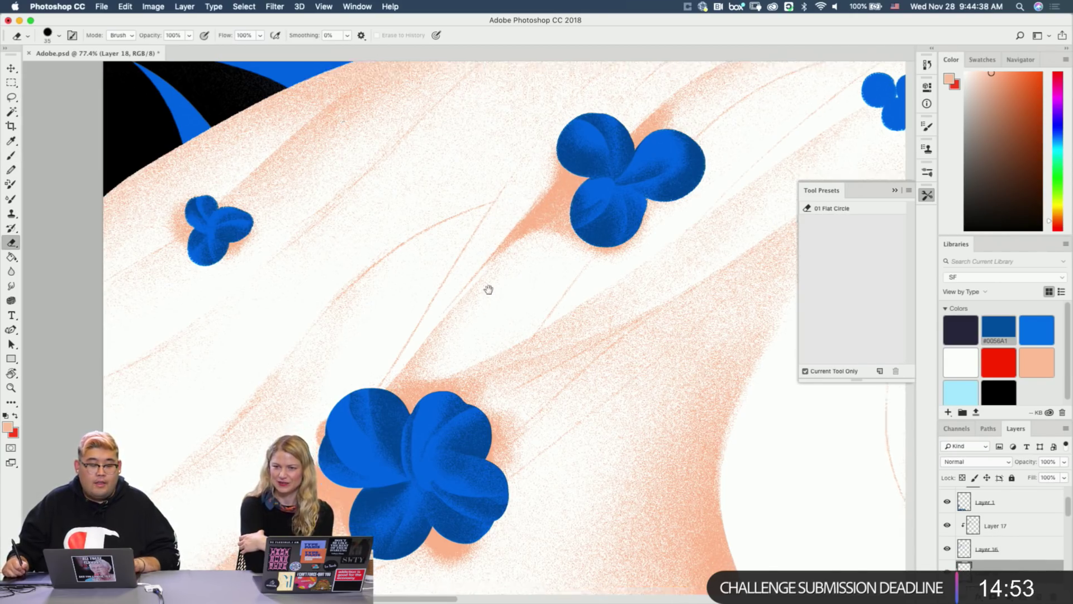
{"action": "scroll", "coordinate": [489, 290], "scroll_direction": "down", "scroll_amount": 10}
{"action": "key", "text": "b"}
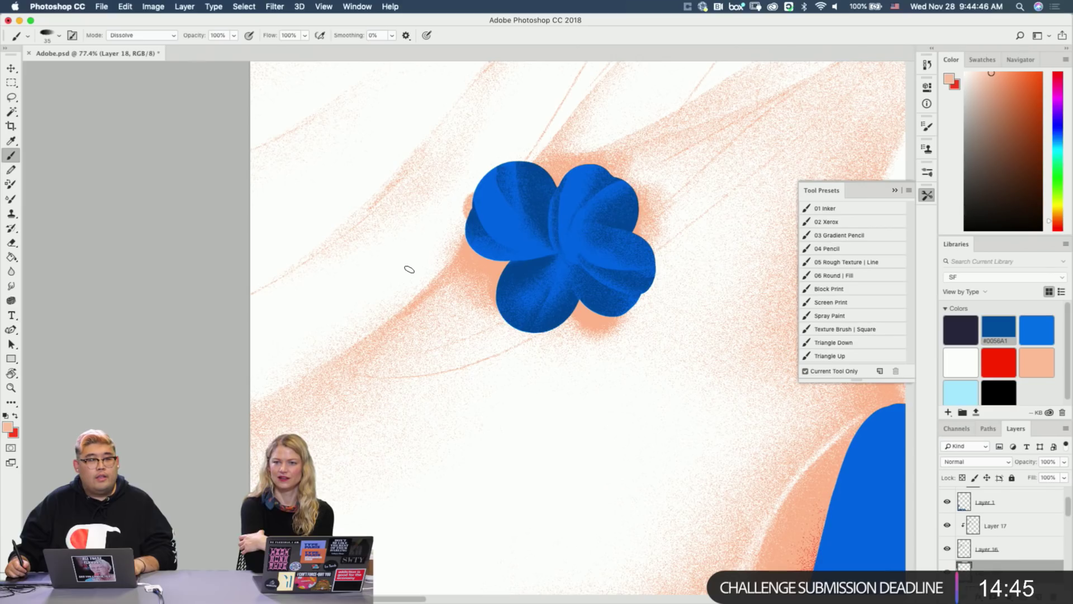
{"action": "key", "text": "e"}
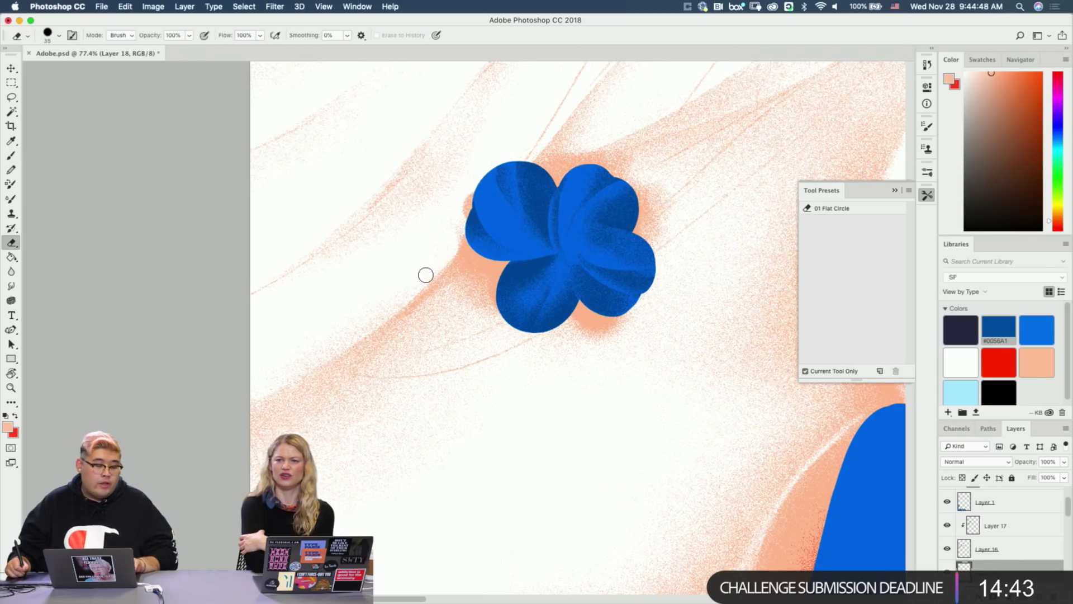
{"action": "key", "text": "super+z"}
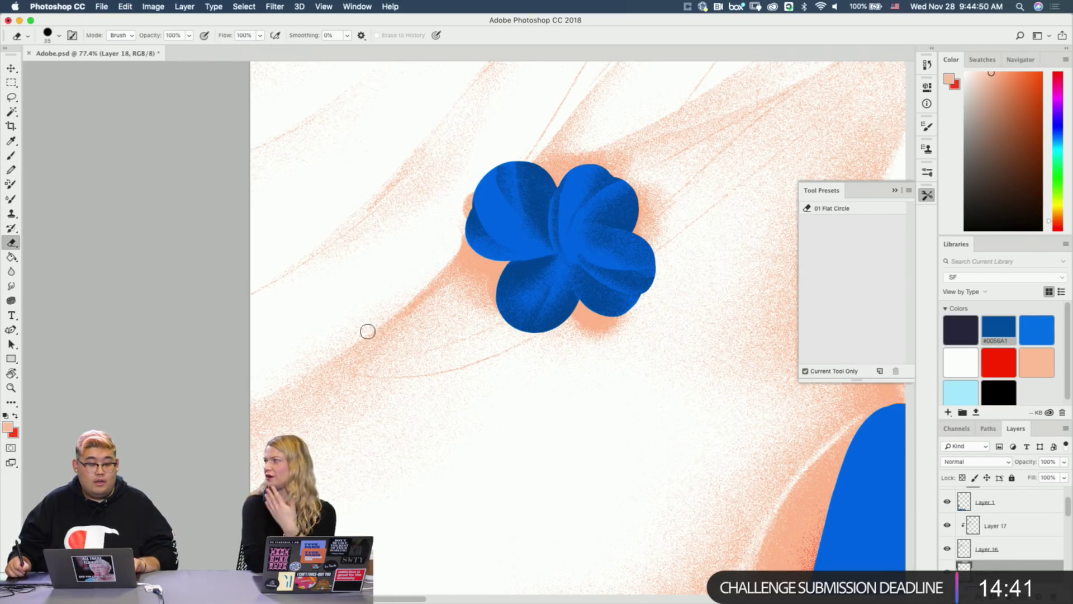
{"action": "key", "text": "super+z"}
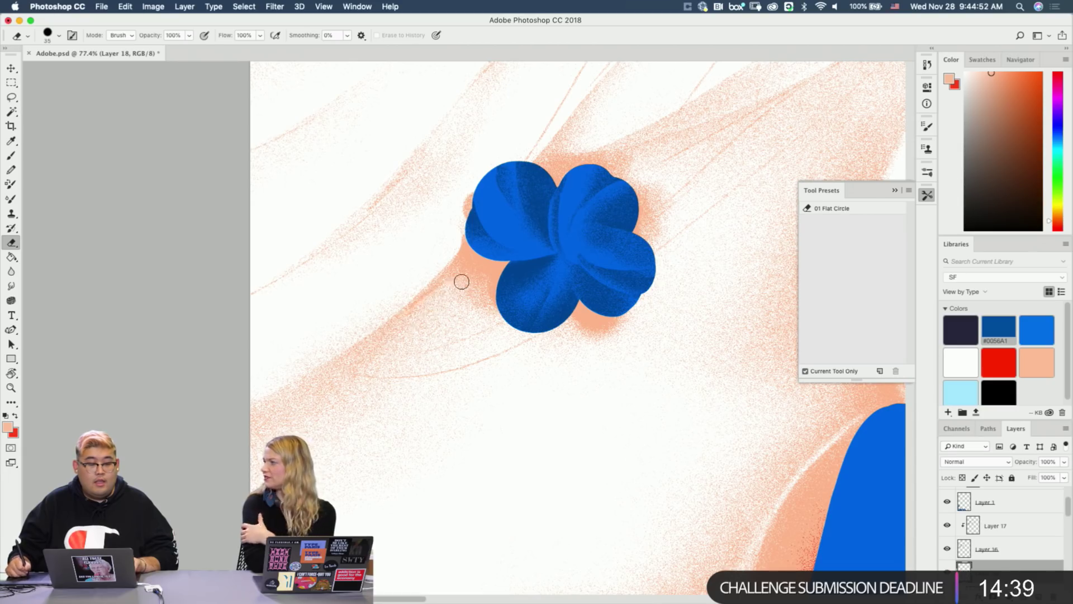
Paint denser peach shadows beside the largest flower's left and bottom petals with a 60 px pencil.
{"action": "key", "text": "b"}
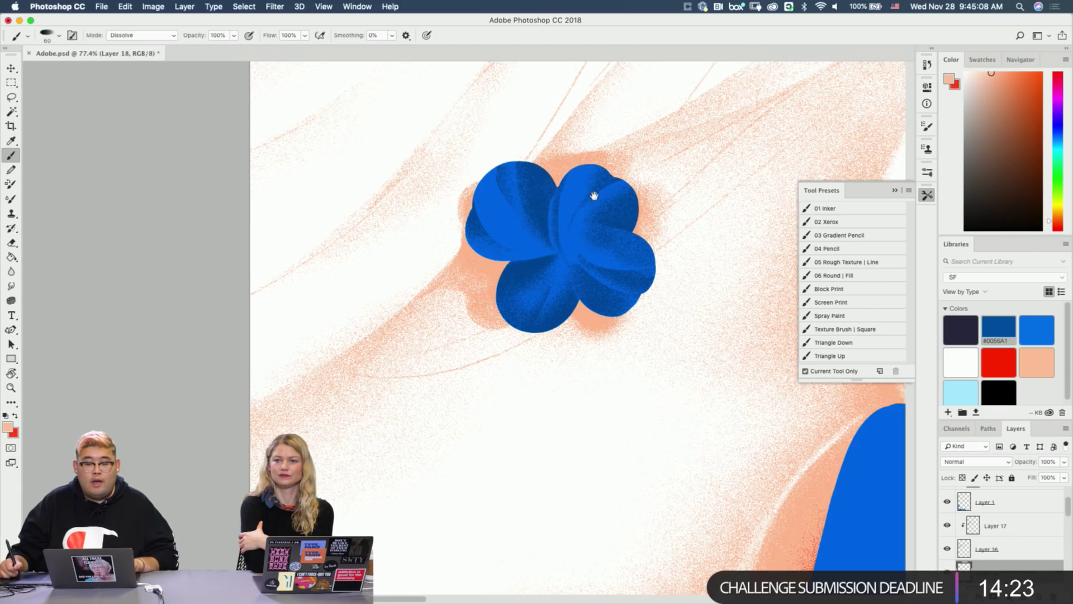
{"action": "left_click_drag", "start_coordinate": [594, 196], "coordinate": [532, 302]}
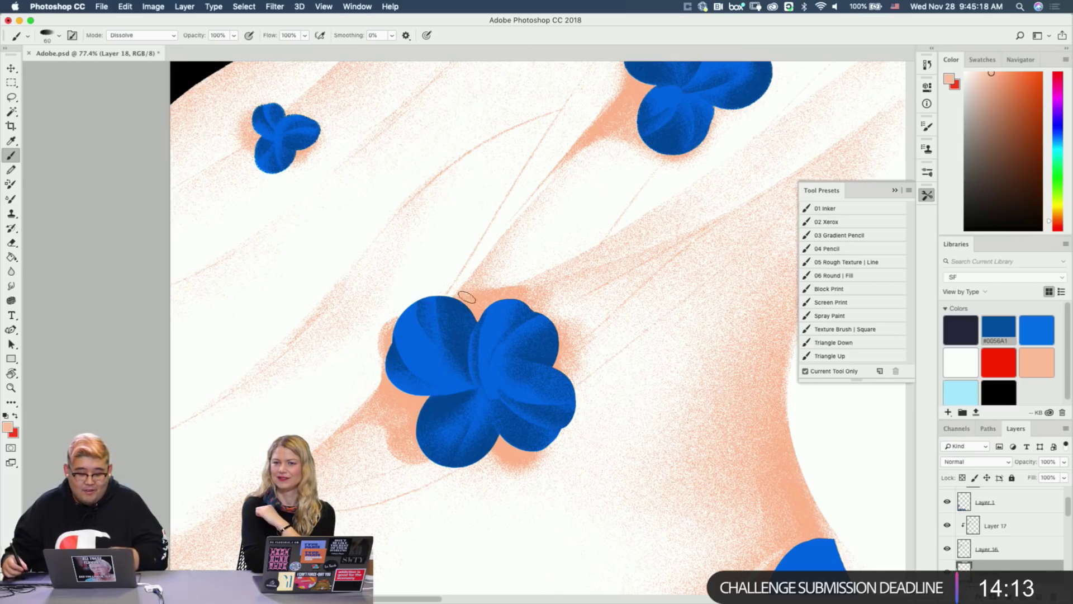
Extend the largest flower's peach shadow above its two upper petals with a 90 px pencil and save the file.
{"action": "key", "text": "bracketleft"}
{"action": "key", "text": "bracketleft"}
{"action": "key", "text": "bracketleft"}
{"action": "key", "text": "bracketleft"}
{"action": "key", "text": "bracketleft"}
{"action": "key", "text": "bracketleft"}
{"action": "key", "text": "bracketleft"}
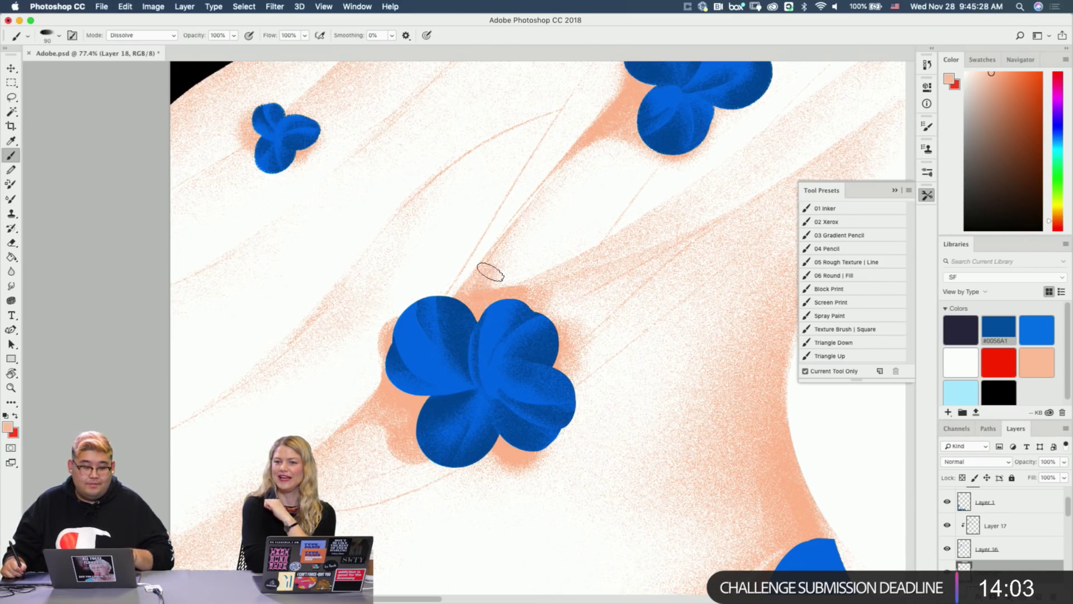
{"action": "left_click_drag", "start_coordinate": [492, 268], "coordinate": [491, 282]}
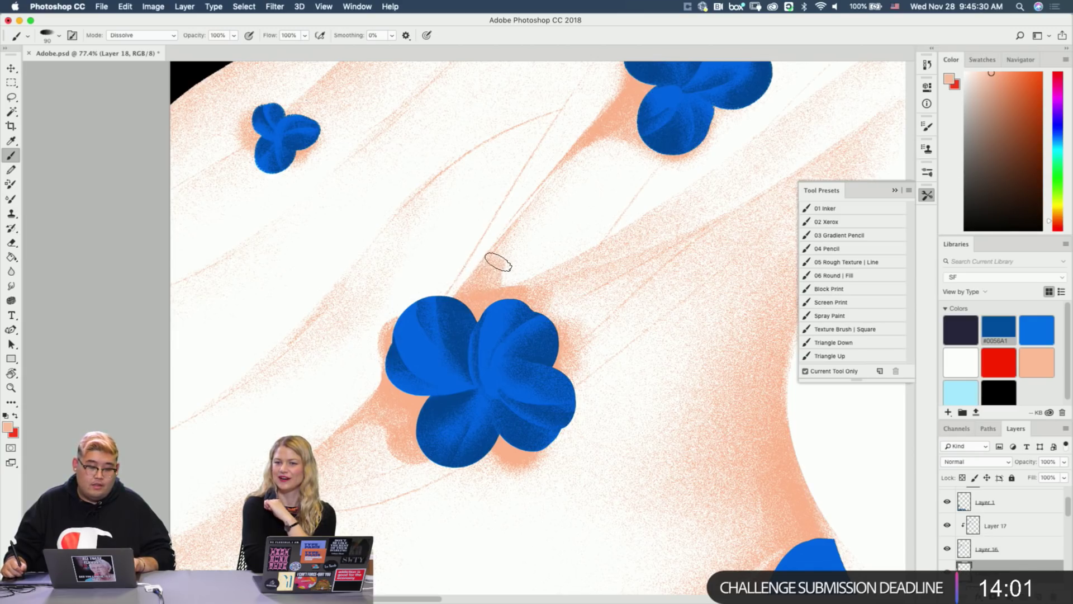
{"action": "mouse_move", "coordinate": [508, 244]}
{"action": "left_mouse_down"}
{"action": "mouse_move", "coordinate": [515, 290]}
{"action": "mouse_move", "coordinate": [503, 266]}
{"action": "mouse_move", "coordinate": [542, 283]}
{"action": "mouse_move", "coordinate": [508, 259]}
{"action": "mouse_move", "coordinate": [521, 288]}
{"action": "left_mouse_up"}
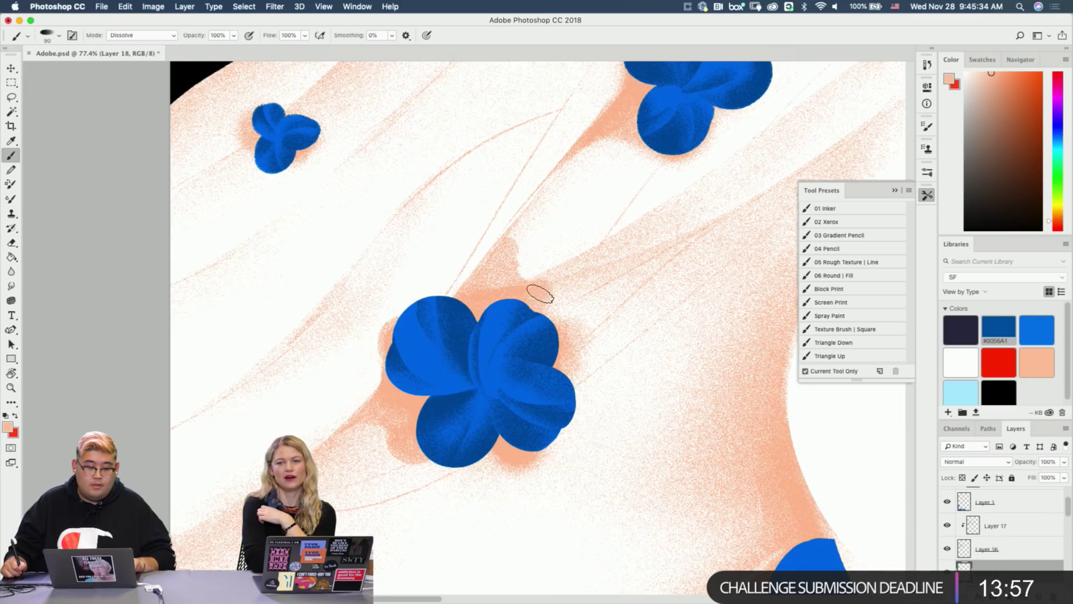
{"action": "key", "text": "super+s"}
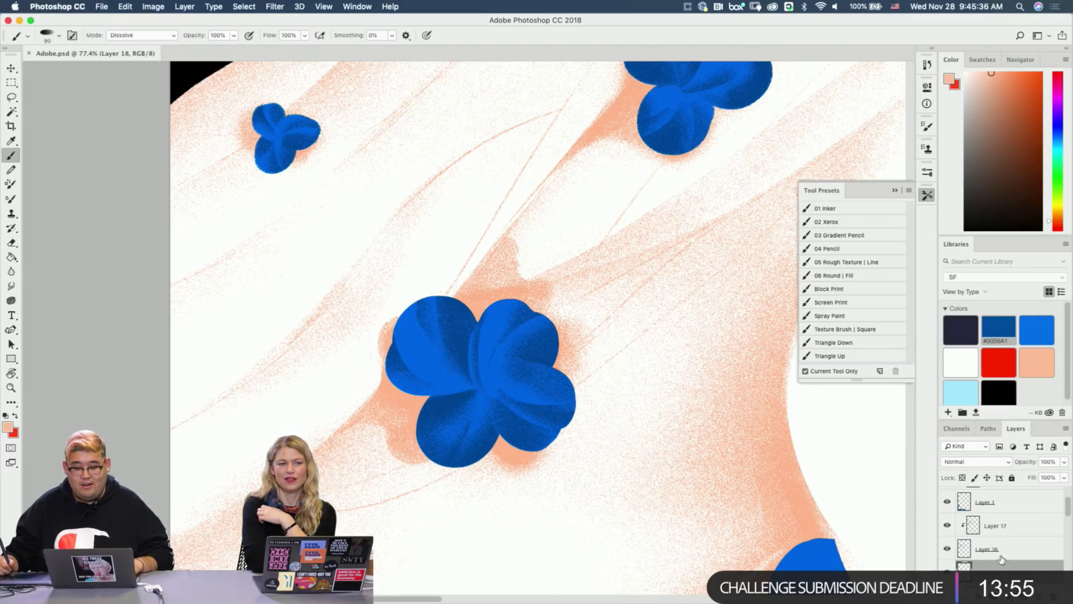
Add a new layer mask to Layer 18 and trim the shadow above the largest flower with a 90 px black brush.
{"action": "left_click", "coordinate": [994, 596]}
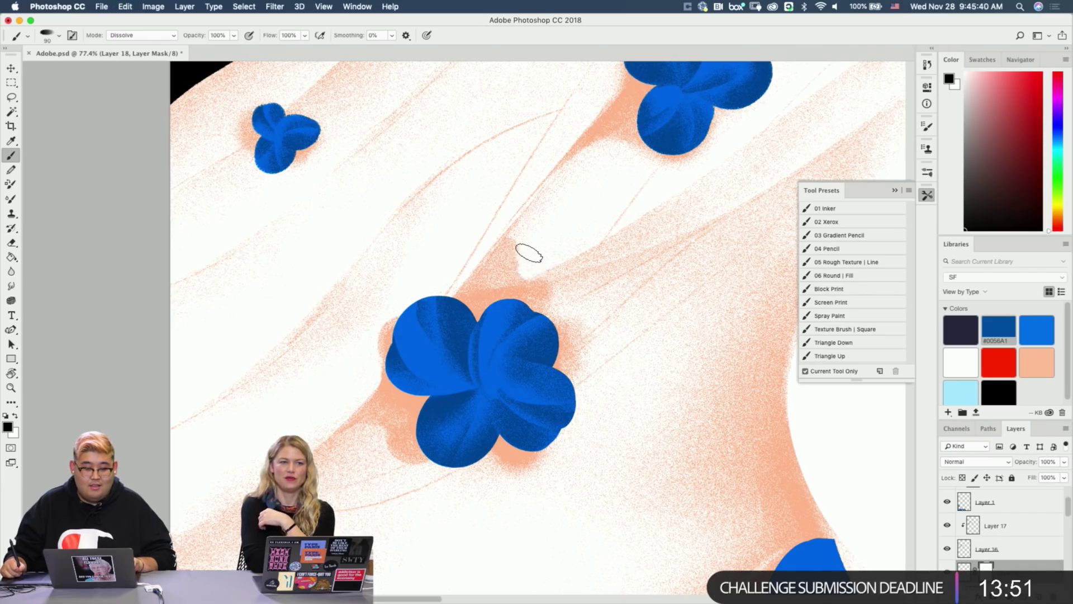
{"action": "left_click_drag", "start_coordinate": [569, 230], "coordinate": [504, 250]}
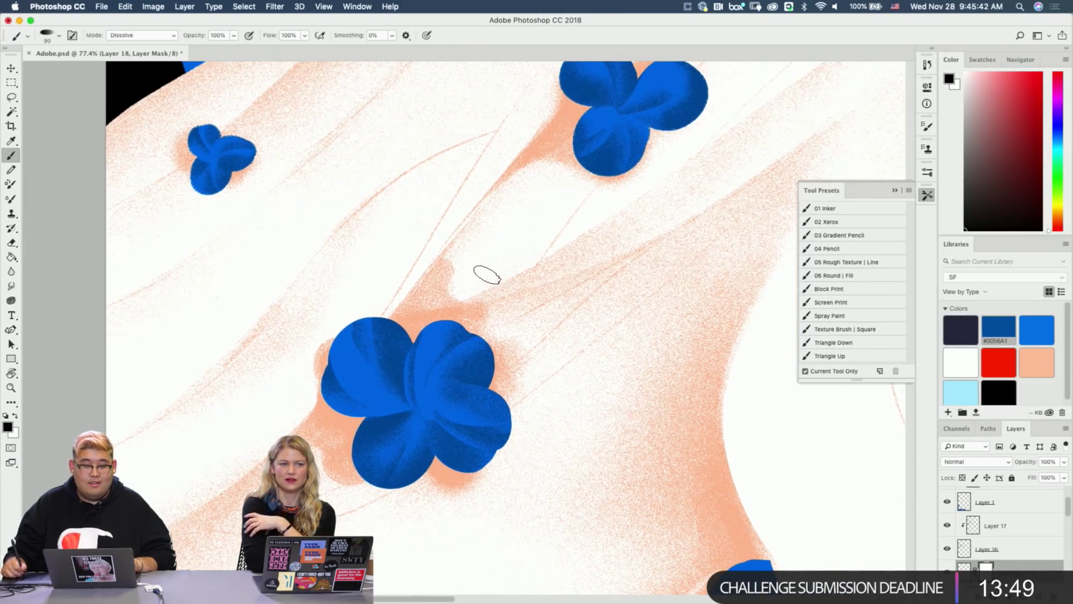
Apply the layer mask on Layer 18.
{"action": "key", "text": "z"}
{"action": "left_click_drag", "start_coordinate": [531, 294], "coordinate": [515, 297]}
{"action": "key", "text": "b"}
{"action": "key", "text": "z"}
{"action": "left_click_drag", "start_coordinate": [523, 190], "coordinate": [551, 199]}
{"action": "key", "text": "b"}
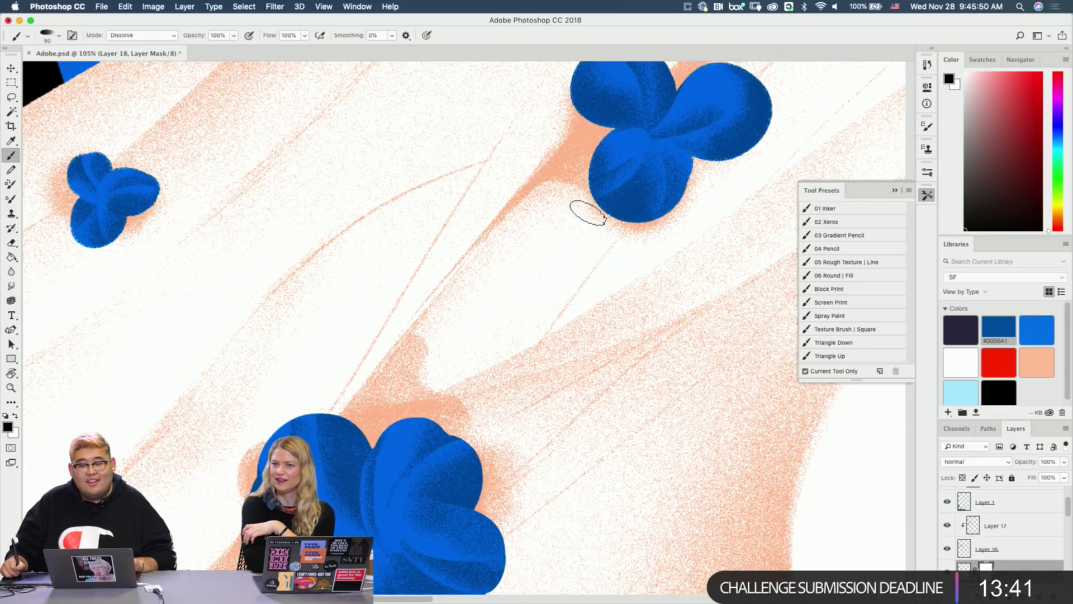
{"action": "left_click_drag", "start_coordinate": [611, 233], "coordinate": [573, 266]}
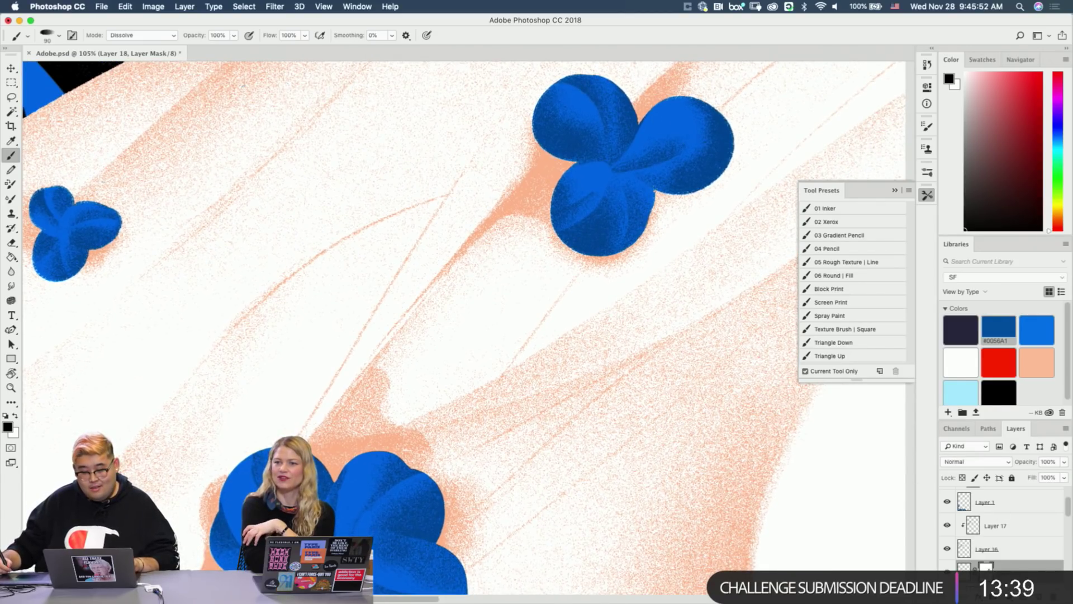
{"action": "right_click", "coordinate": [987, 568]}
{"action": "left_click", "coordinate": [967, 526]}
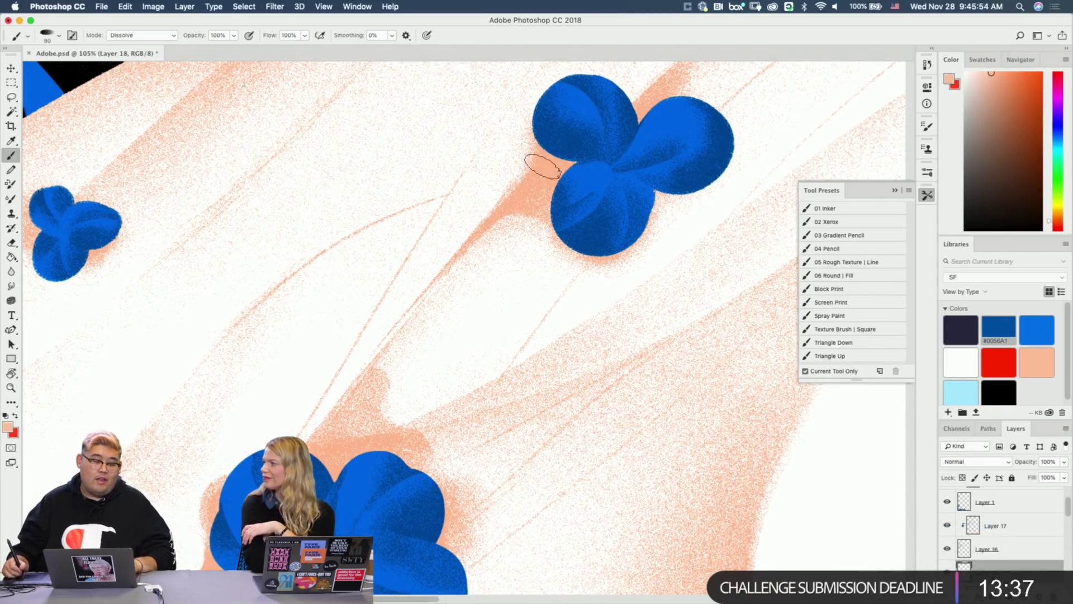
Reduce the brush to 10 px and define the peach fold line between the large flower and the three-petal flower above it.
{"action": "key", "text": "bracketleft"}
{"action": "key", "text": "bracketleft"}
{"action": "key", "text": "bracketleft"}
{"action": "key", "text": "bracketleft"}
{"action": "key", "text": "bracketleft"}
{"action": "key", "text": "bracketleft"}
{"action": "key", "text": "bracketleft"}
{"action": "key", "text": "bracketleft"}
{"action": "key", "text": "bracketleft"}
{"action": "key", "text": "bracketleft"}
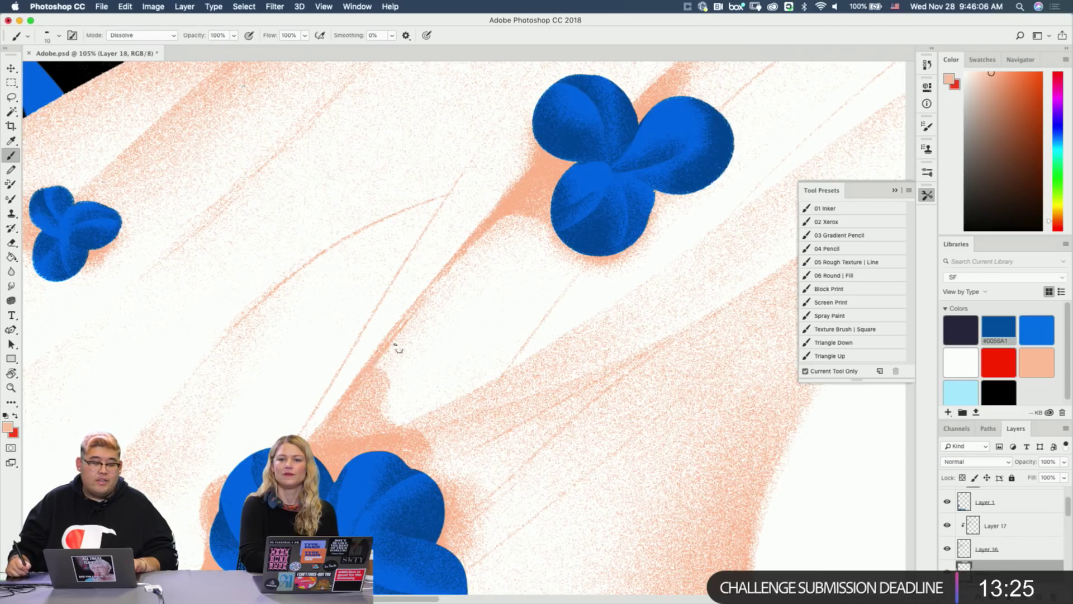
{"action": "mouse_move", "coordinate": [397, 348]}
{"action": "left_mouse_down"}
{"action": "mouse_move", "coordinate": [434, 294]}
{"action": "mouse_move", "coordinate": [565, 240]}
{"action": "mouse_move", "coordinate": [494, 338]}
{"action": "left_mouse_up"}
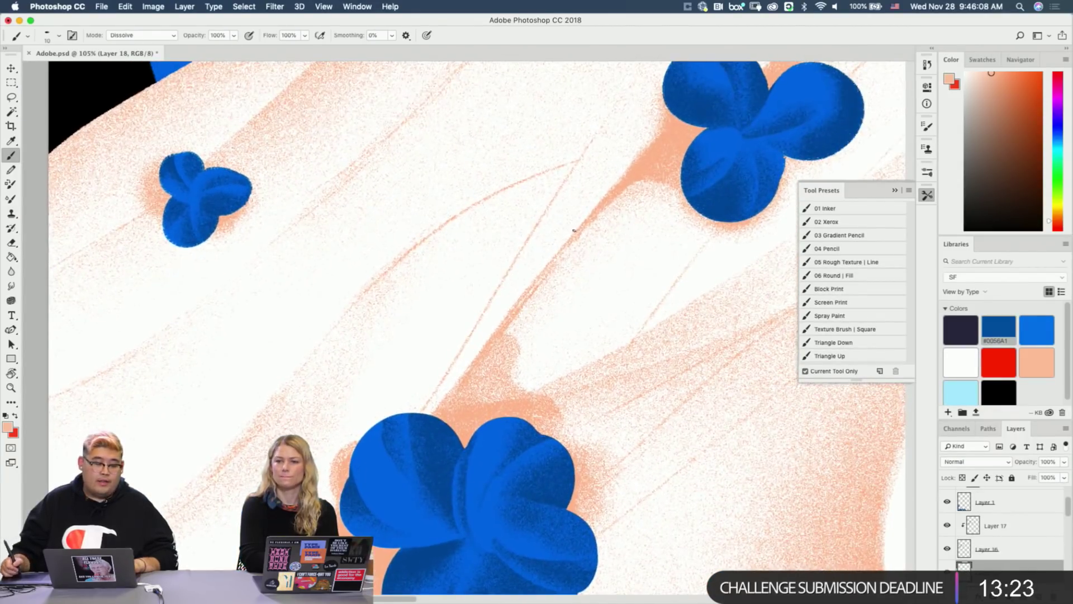
{"action": "key", "text": "e"}
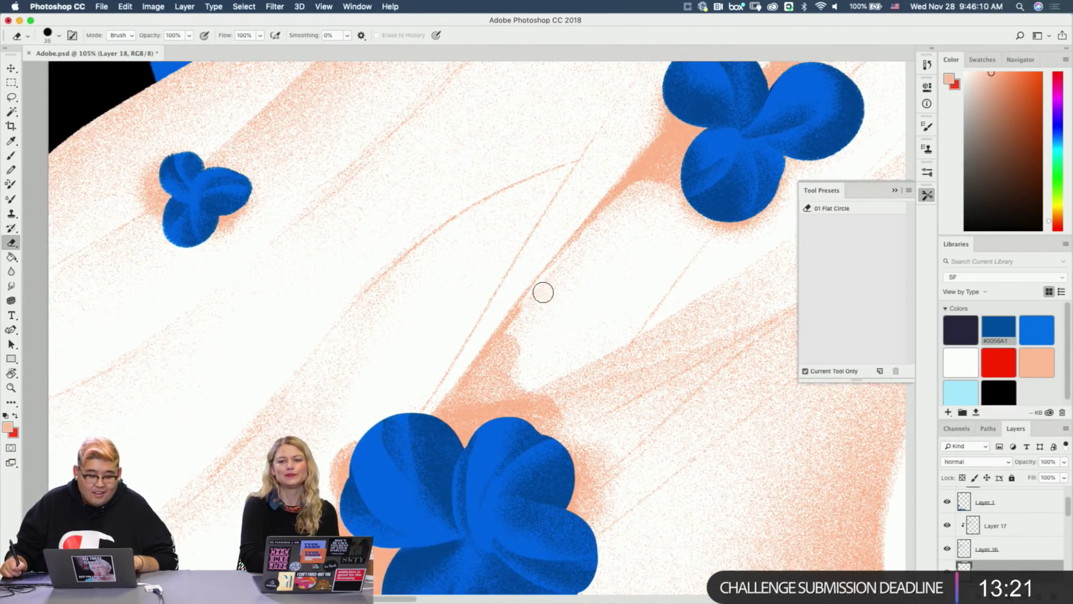
{"action": "key", "text": "b"}
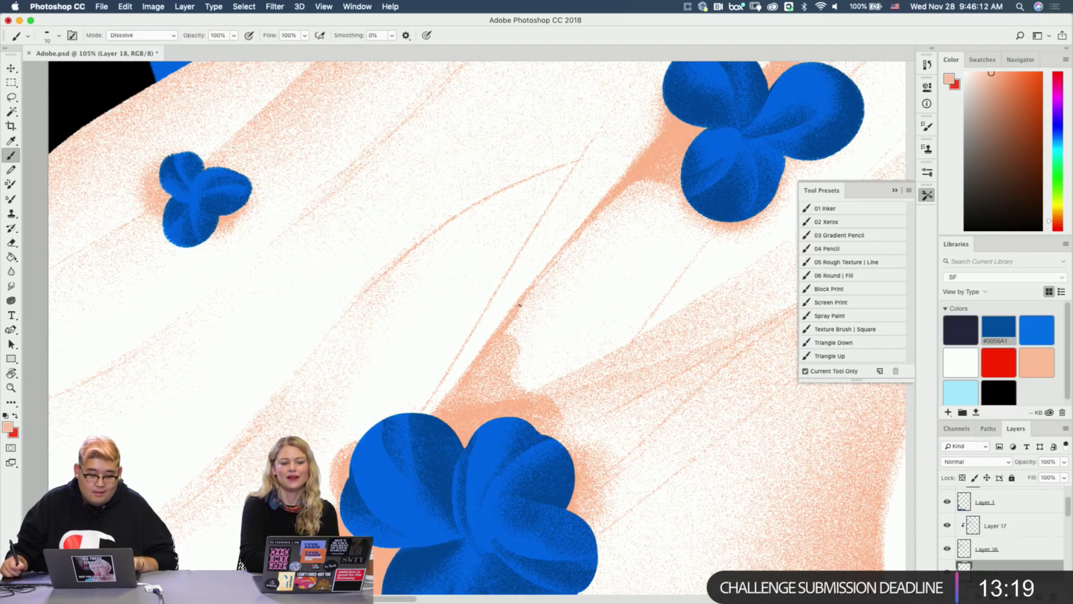
With a 20 px brush, define the fold line running from the large flower down to the canvas's left edge.
{"action": "scroll", "coordinate": [490, 347], "scroll_direction": "down", "scroll_amount": 6}
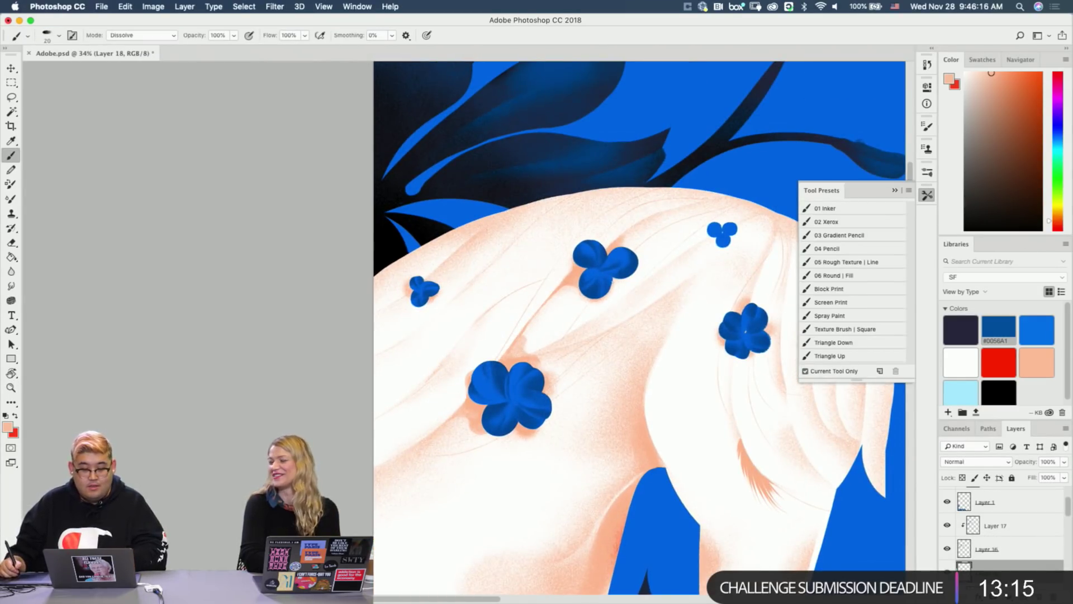
{"action": "left_click_drag", "start_coordinate": [491, 387], "coordinate": [555, 384]}
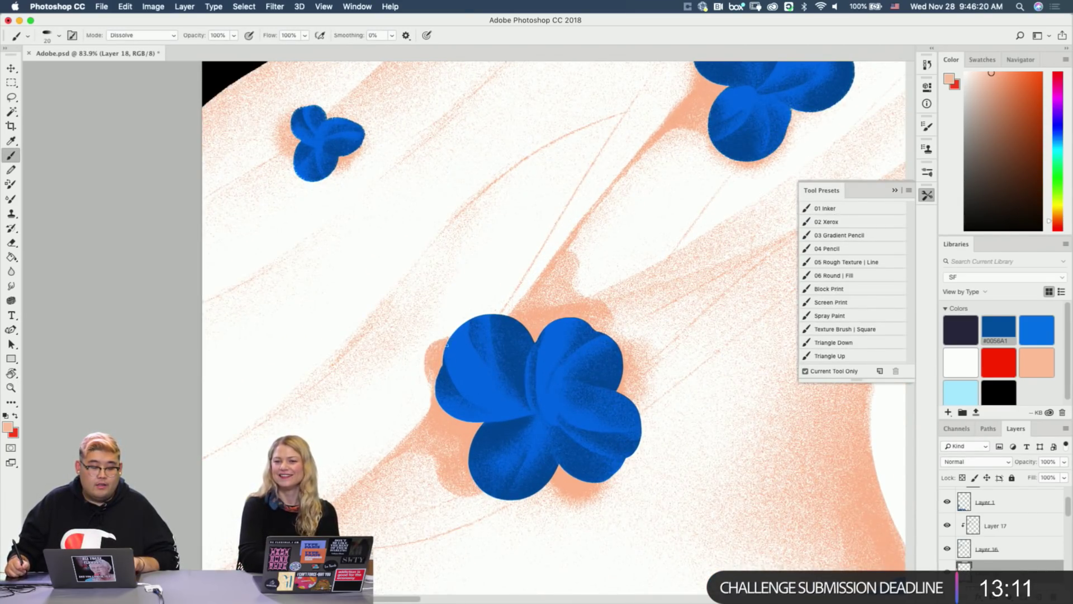
{"action": "left_click_drag", "start_coordinate": [451, 391], "coordinate": [608, 194]}
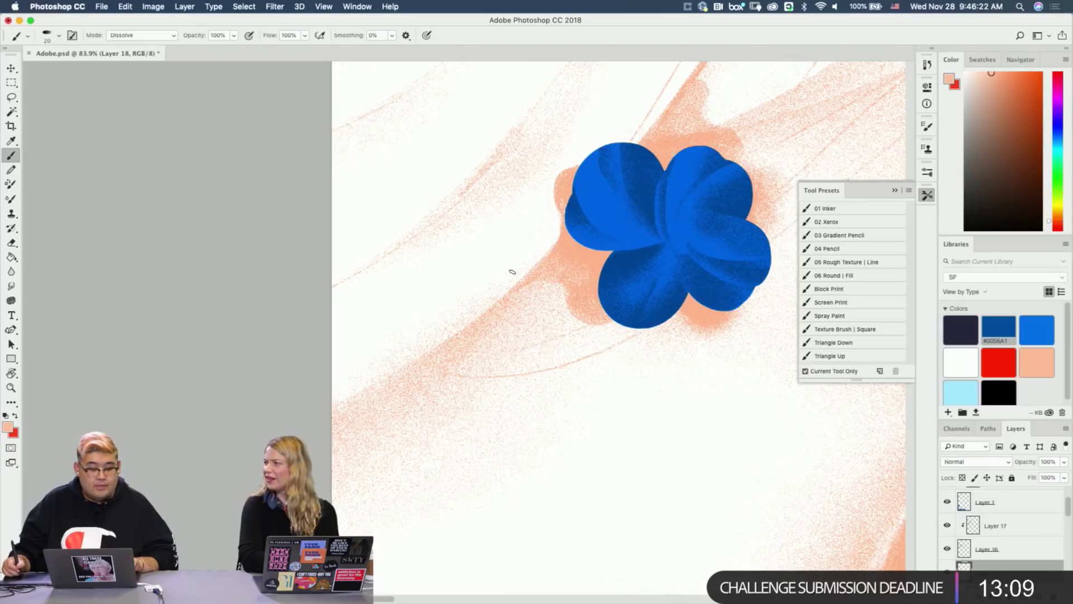
{"action": "key", "text": "e"}
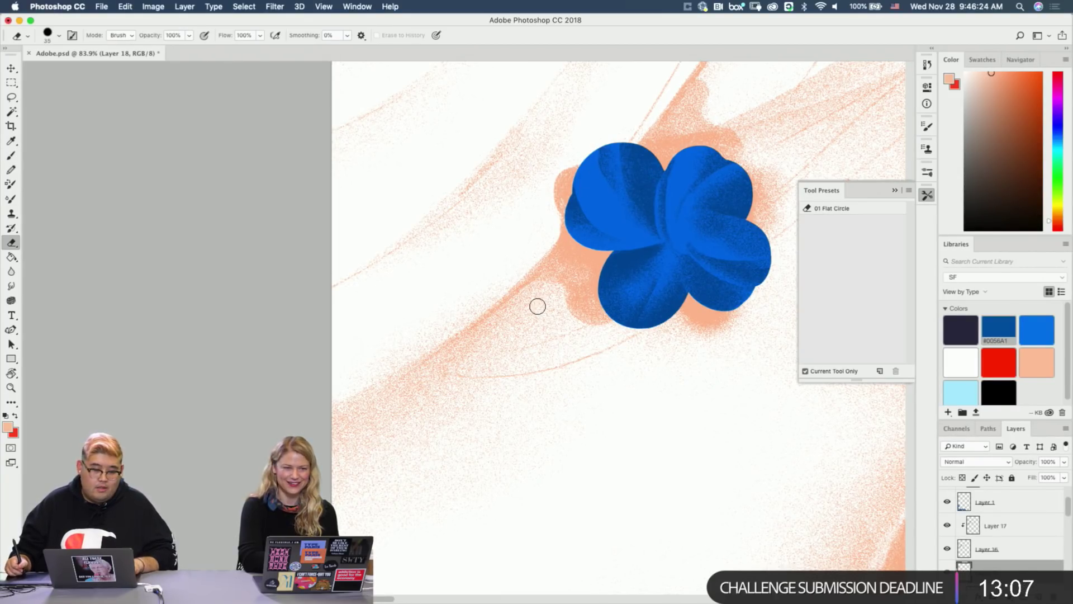
{"action": "key", "text": "b"}
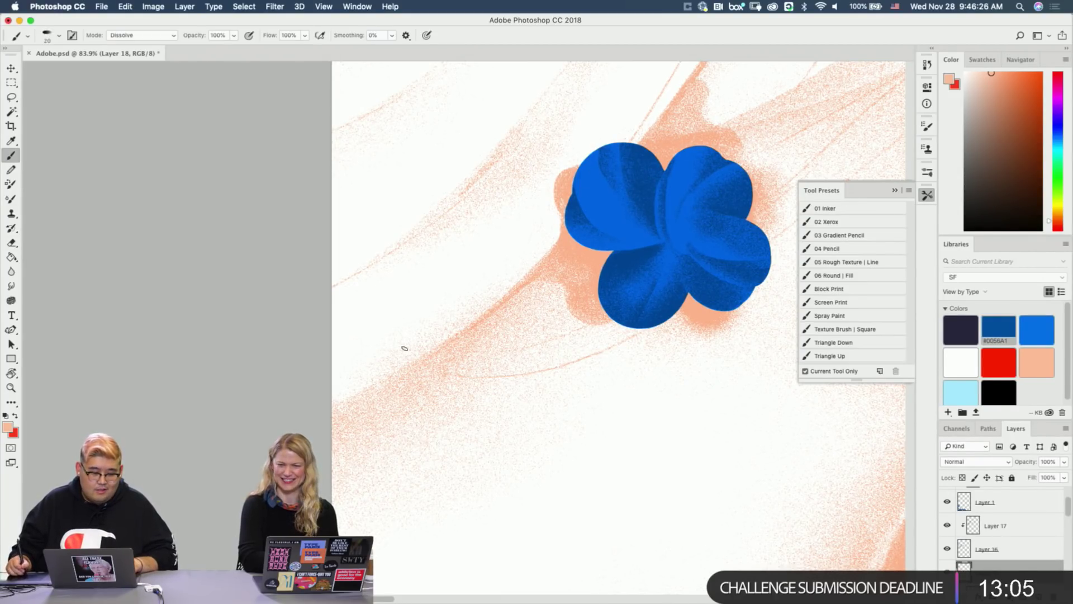
{"action": "left_click_drag", "start_coordinate": [481, 322], "coordinate": [446, 341]}
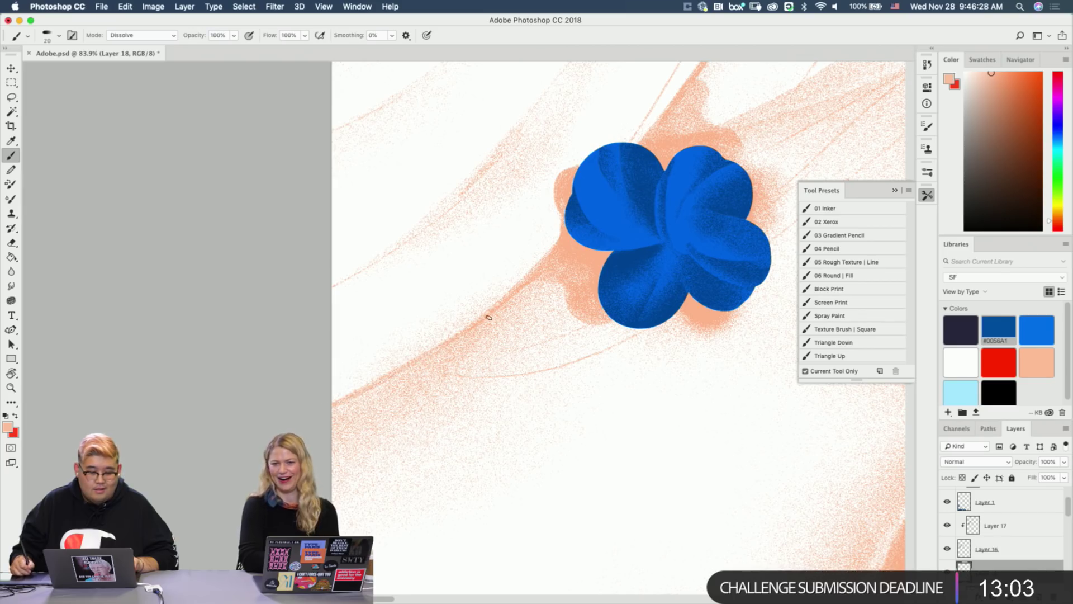
With a 60 px brush, paint a peach shadow along the fold rising up and right from the small flower.
{"action": "key", "text": "z"}
{"action": "mouse_move", "coordinate": [594, 311]}
{"action": "left_mouse_down"}
{"action": "mouse_move", "coordinate": [564, 314]}
{"action": "mouse_move", "coordinate": [537, 376]}
{"action": "mouse_move", "coordinate": [562, 350]}
{"action": "left_mouse_up"}
{"action": "key", "text": "b"}
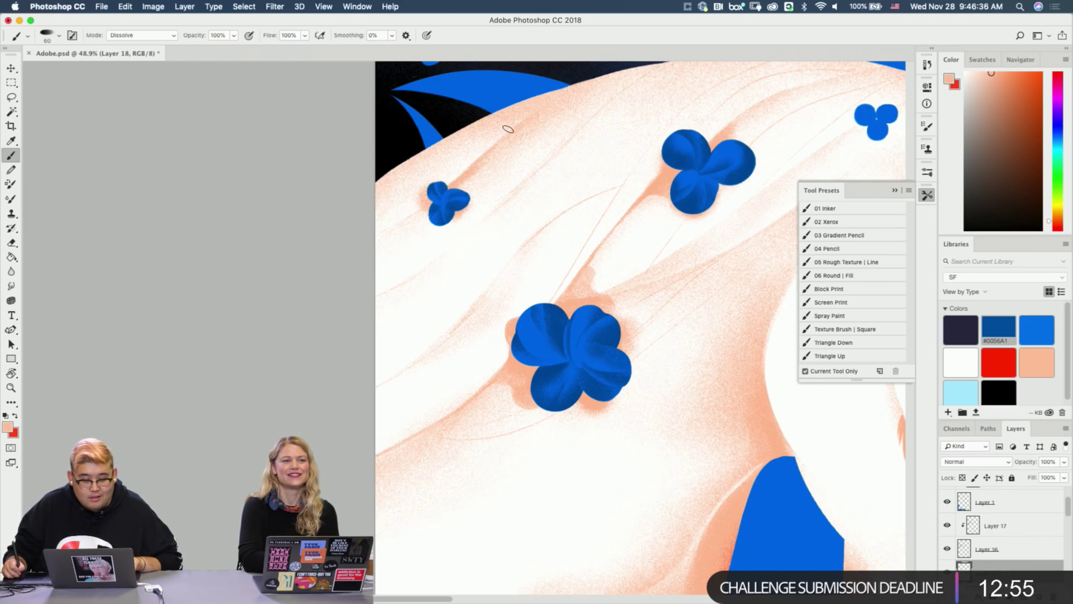
Reduce the brush to 20 px and paint the fold from the small flower to the canvas's left edge, cleaning it with the Eraser.
{"action": "left_click", "coordinate": [455, 180], "text": "super"}
{"action": "key", "text": "bracketleft"}
{"action": "key", "text": "bracketleft"}
{"action": "key", "text": "bracketleft"}
{"action": "key", "text": "bracketleft"}
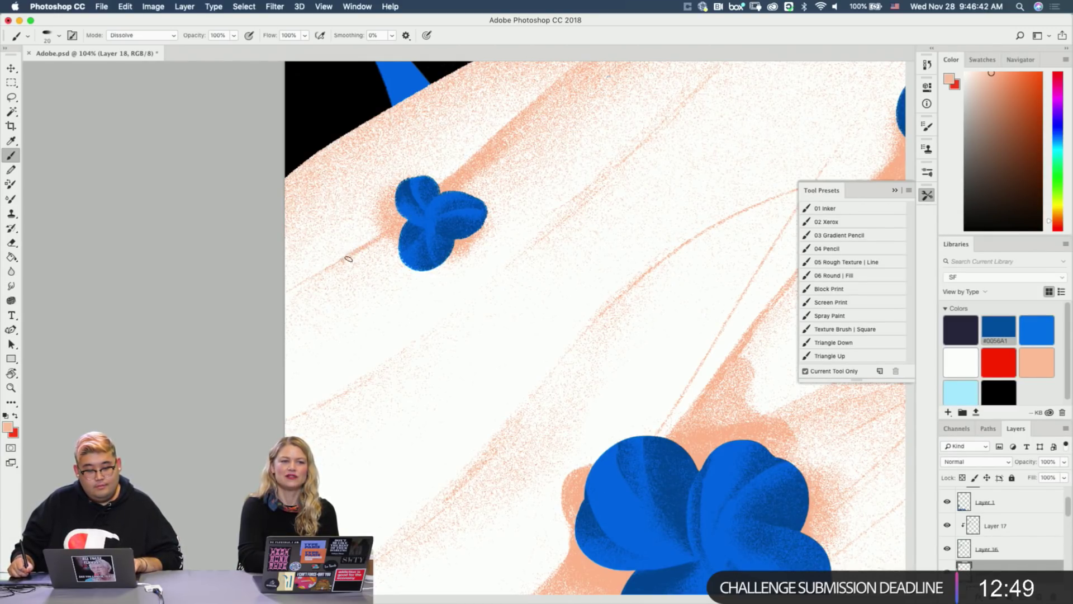
{"action": "key", "text": "e"}
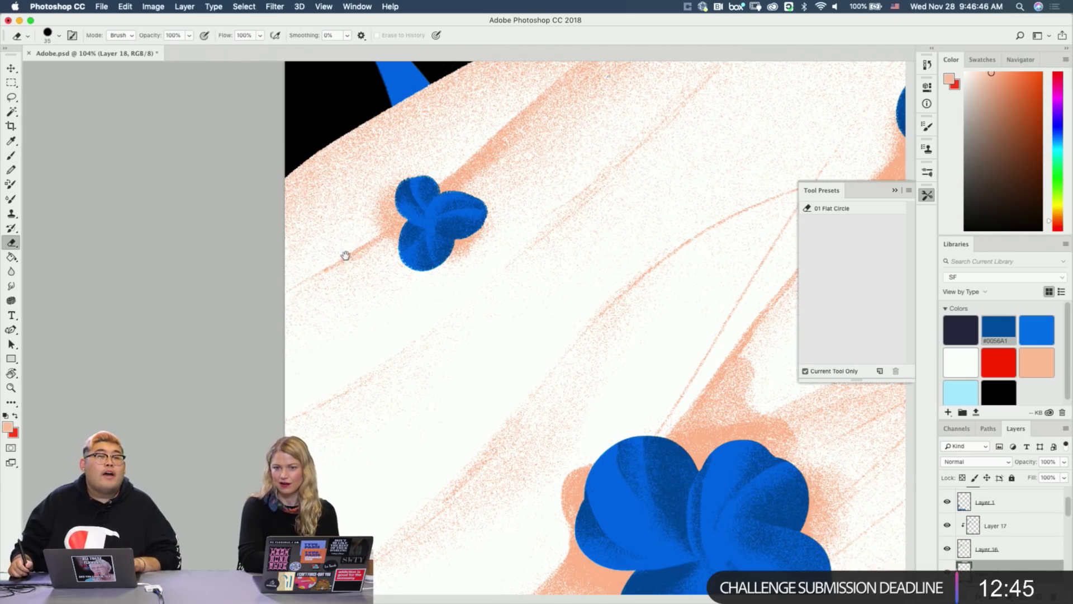
{"action": "left_click_drag", "start_coordinate": [438, 239], "coordinate": [391, 343]}
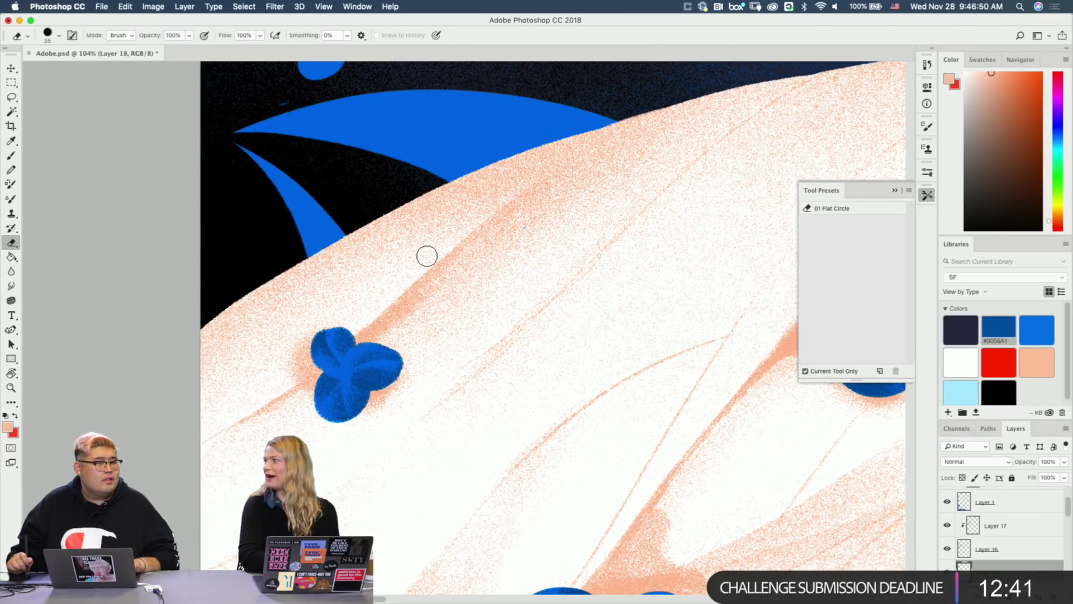
{"action": "left_click_drag", "start_coordinate": [549, 232], "coordinate": [492, 310]}
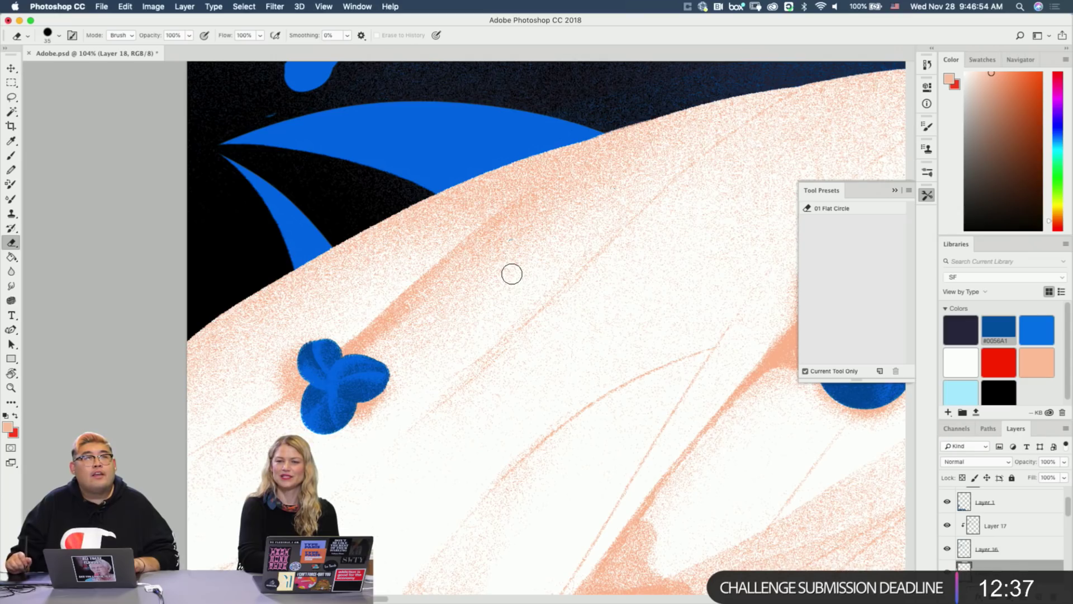
{"action": "left_click_drag", "start_coordinate": [410, 297], "coordinate": [419, 246]}
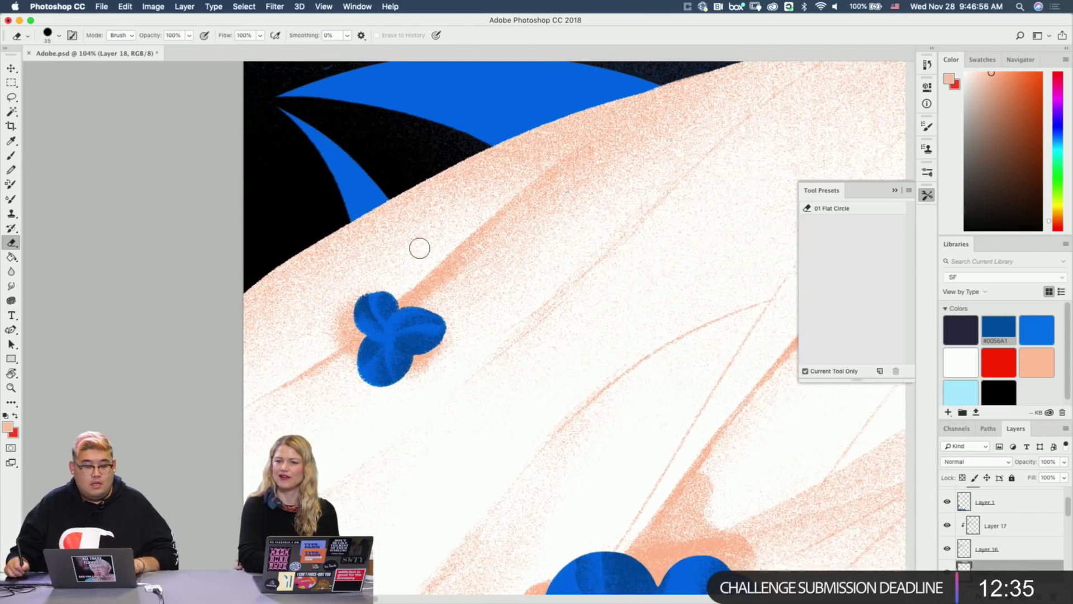
{"action": "key", "text": "b"}
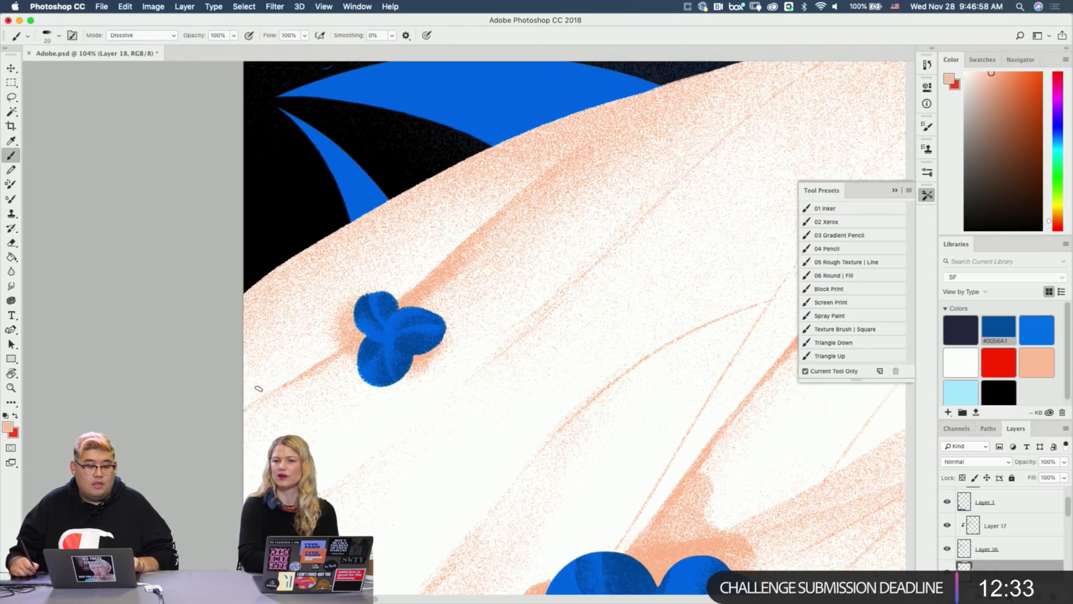
{"action": "key", "text": "e"}
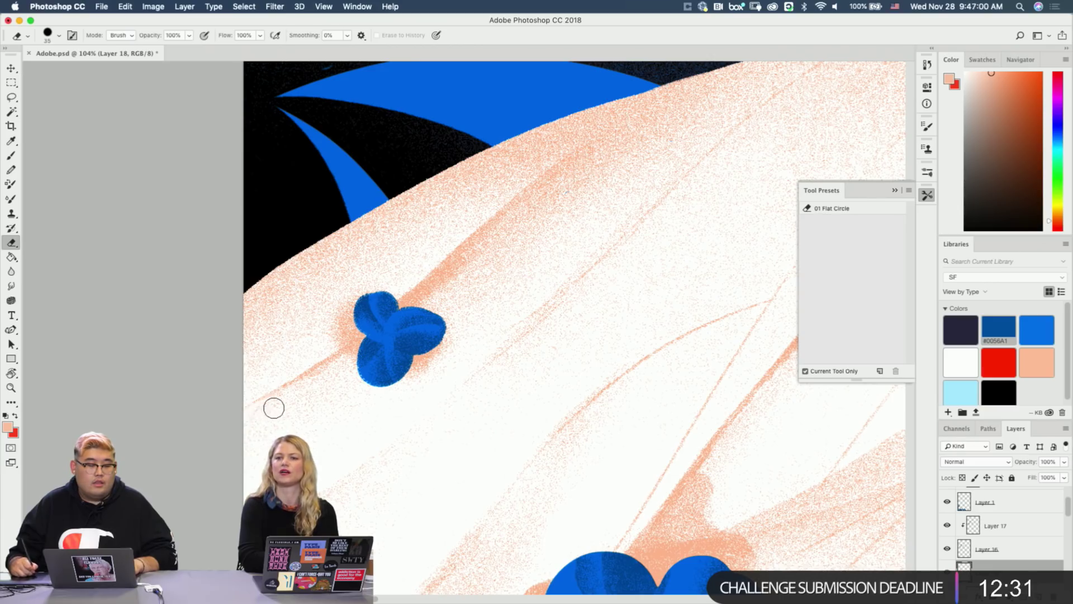
{"action": "key", "text": "b"}
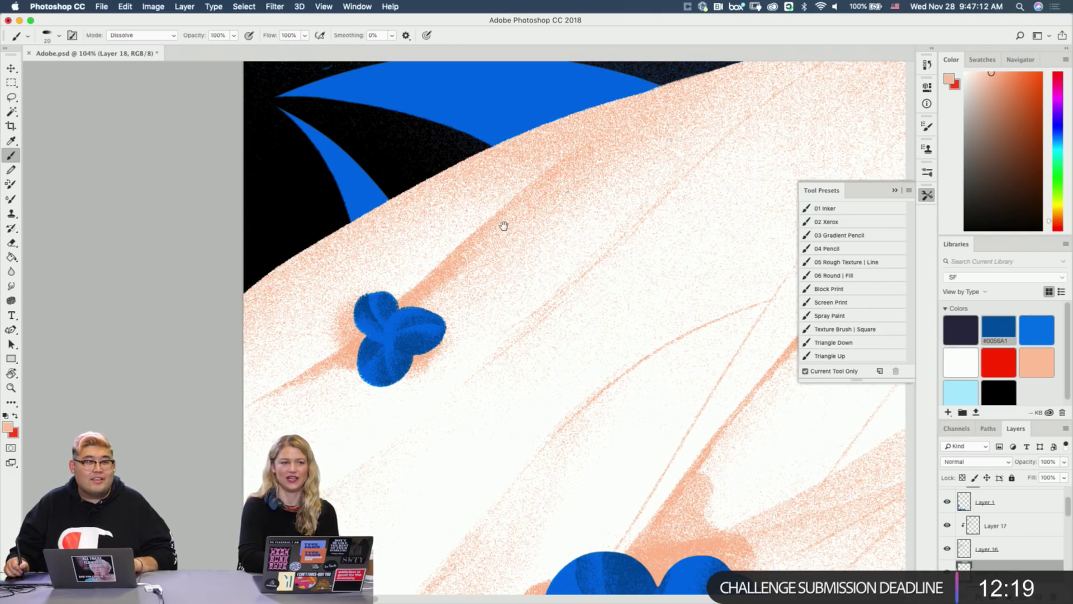
Refine the fold edge above the small flower with a 7 px brush and undo the last stroke.
{"action": "left_click_drag", "start_coordinate": [612, 220], "coordinate": [590, 187]}
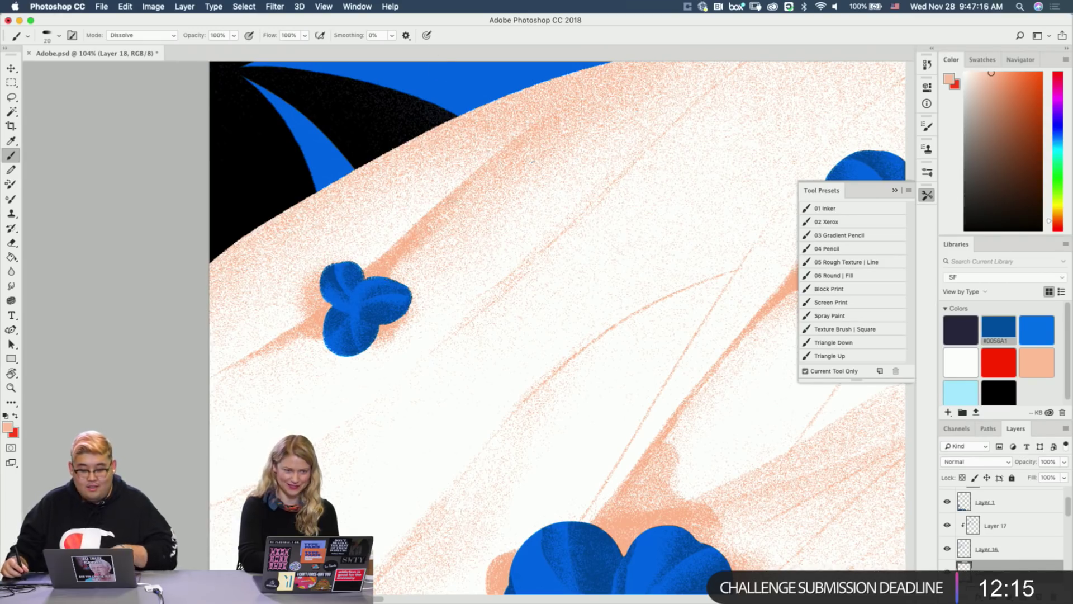
{"action": "key", "text": "bracketleft"}
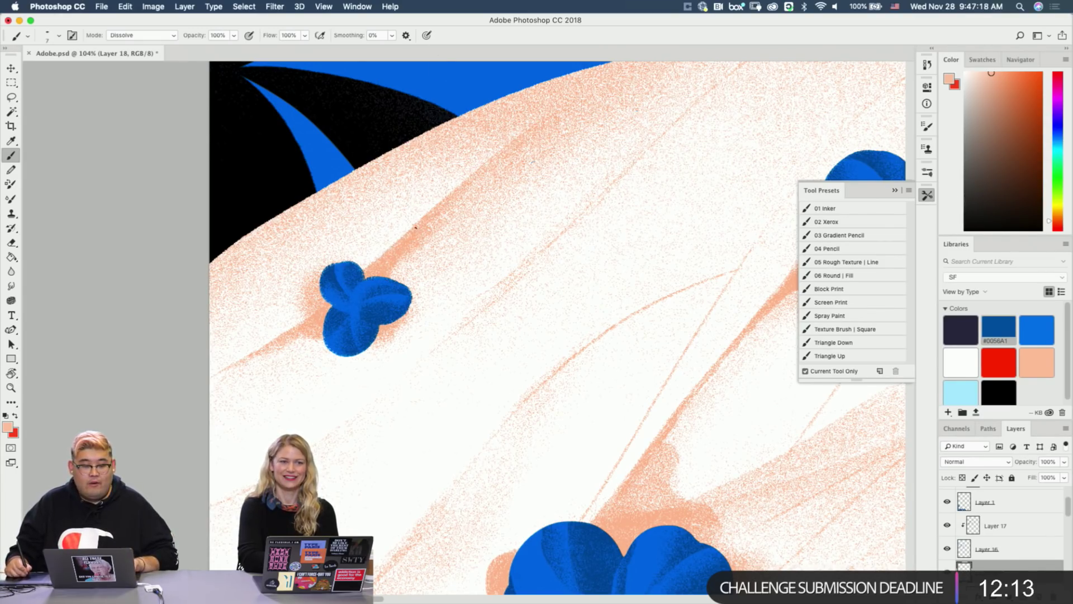
{"action": "left_click_drag", "start_coordinate": [485, 273], "coordinate": [333, 210]}
{"action": "left_click_drag", "start_coordinate": [498, 305], "coordinate": [373, 191]}
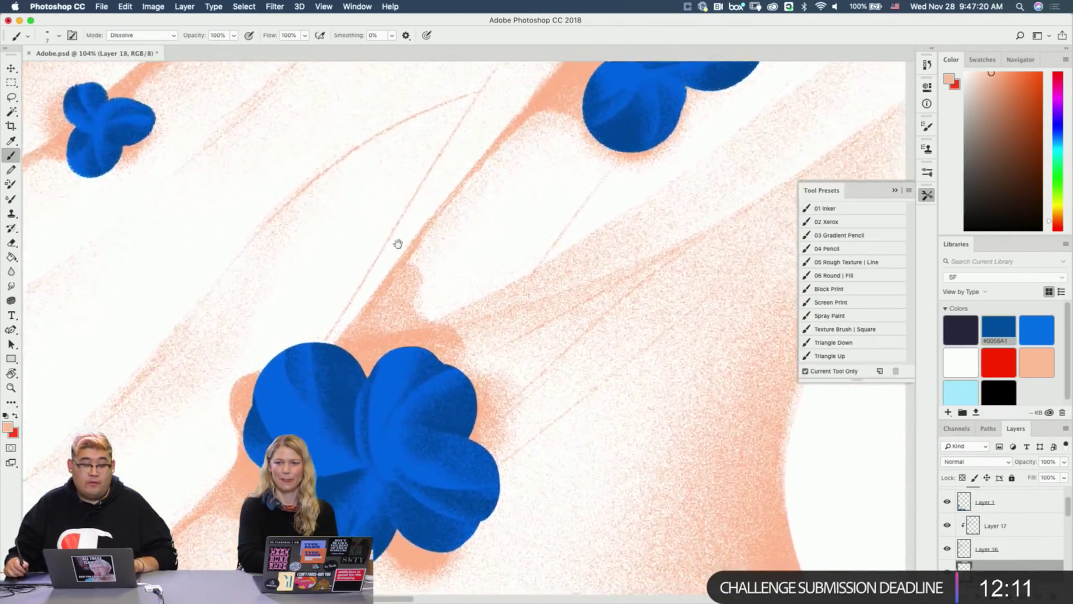
{"action": "mouse_move", "coordinate": [399, 247]}
{"action": "left_mouse_down"}
{"action": "mouse_move", "coordinate": [514, 293]}
{"action": "mouse_move", "coordinate": [524, 286]}
{"action": "left_mouse_up"}
{"action": "key", "text": "super+z"}
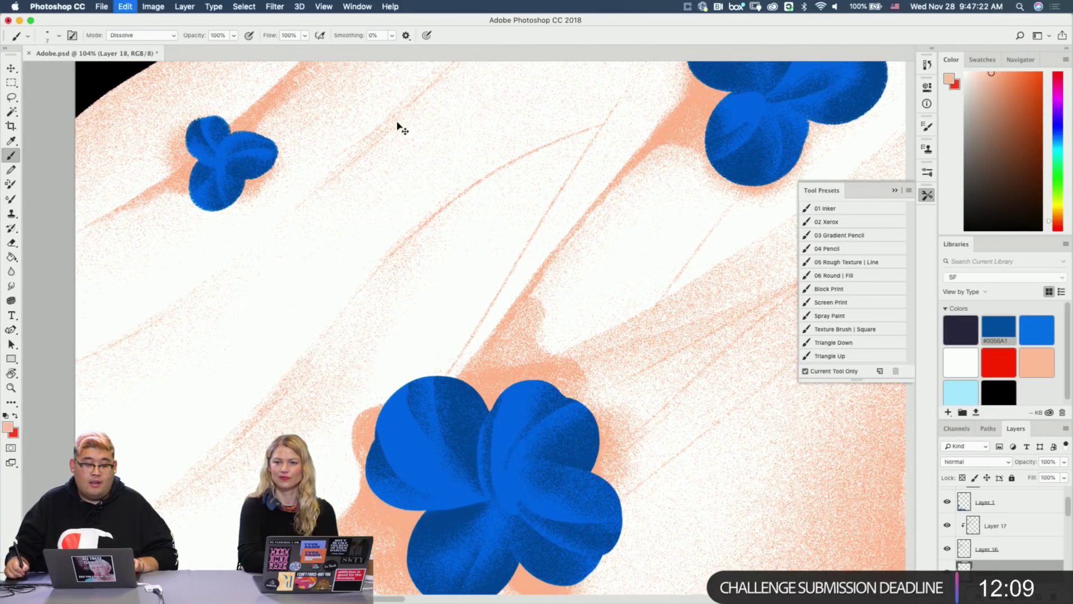
{"action": "left_click_drag", "start_coordinate": [364, 228], "coordinate": [312, 346]}
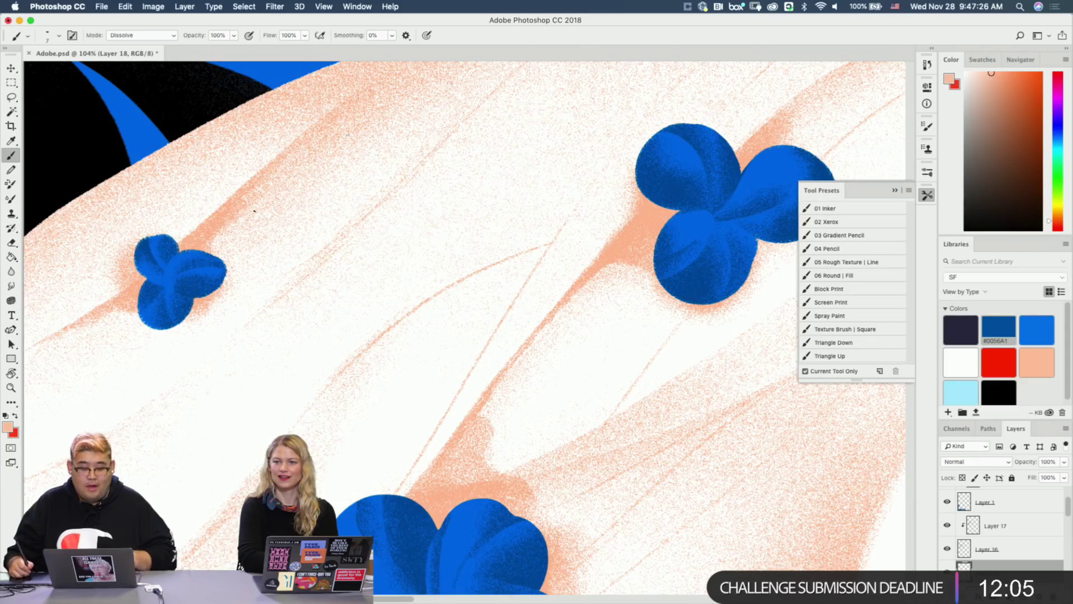
Enlarge the brush to 70 px and build up the peach shadow beneath the fold beside the small flower.
{"action": "key", "text": "bracketright"}
{"action": "key", "text": "bracketright"}
{"action": "key", "text": "bracketright"}
{"action": "key", "text": "bracketright"}
{"action": "key", "text": "bracketright"}
{"action": "key", "text": "bracketright"}
{"action": "key", "text": "bracketright"}
{"action": "key", "text": "bracketright"}
{"action": "key", "text": "bracketright"}
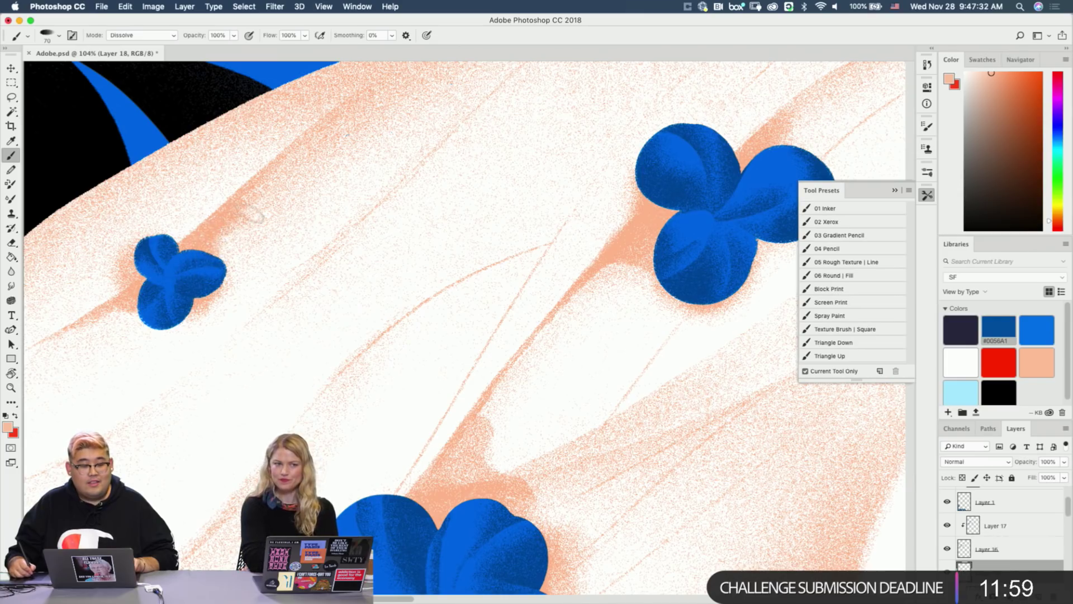
Reduce the brush to 15 px and strengthen the thin diagonal fold line to the right of the small flower.
{"action": "key", "text": "bracketleft"}
{"action": "key", "text": "bracketleft"}
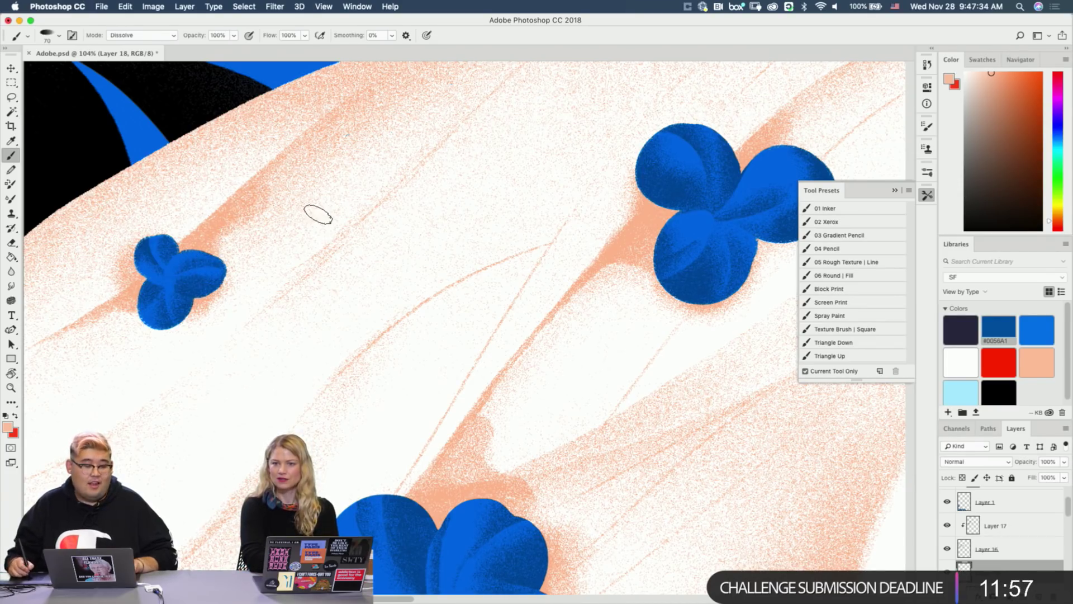
{"action": "key", "text": "bracketleft"}
{"action": "key", "text": "bracketleft"}
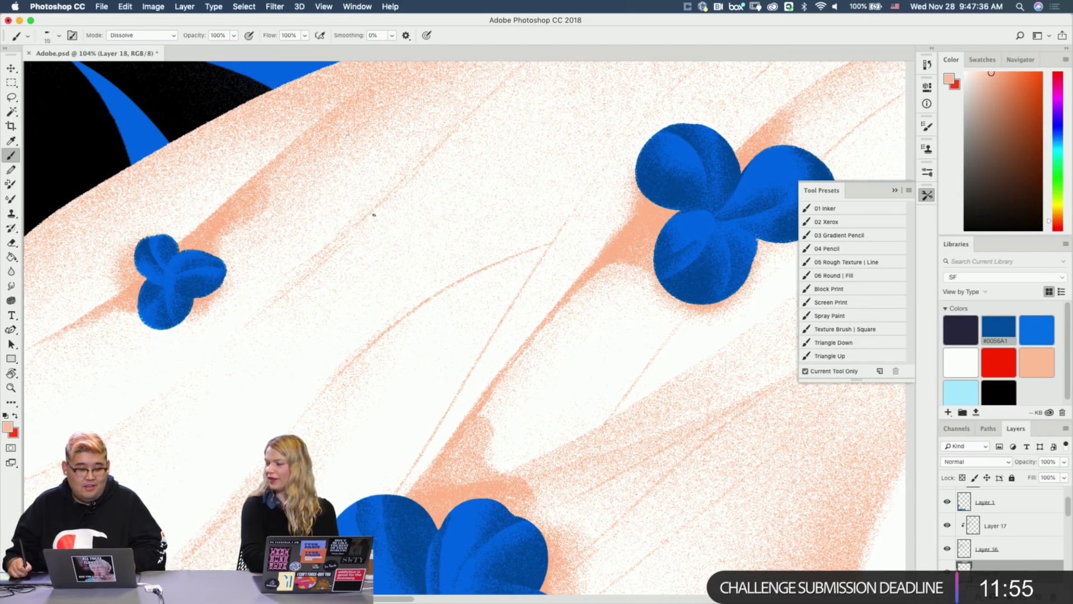
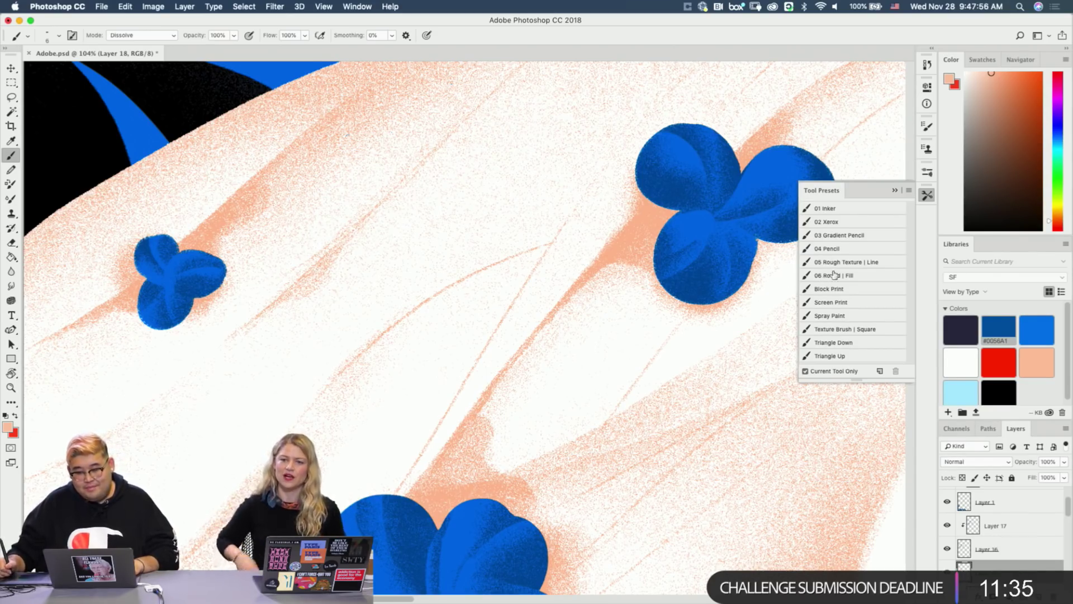
Shade beneath the thin diagonal fold beside the small shaded flower with the 03 Gradient Pencil at 150 px, cleaning its edge with the Eraser.
{"action": "left_click", "coordinate": [851, 236]}
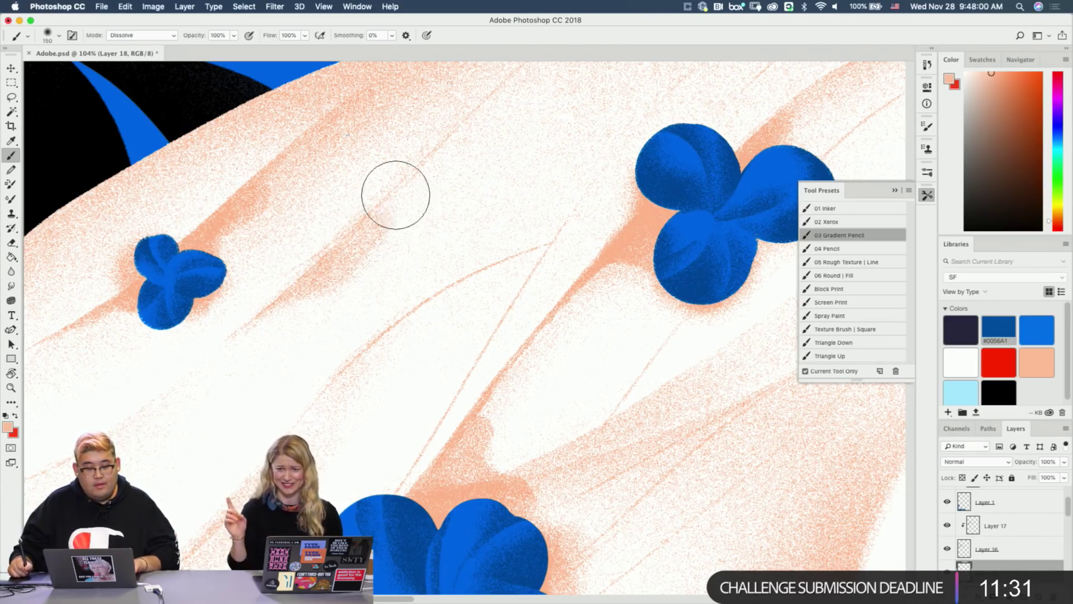
{"action": "key", "text": "e"}
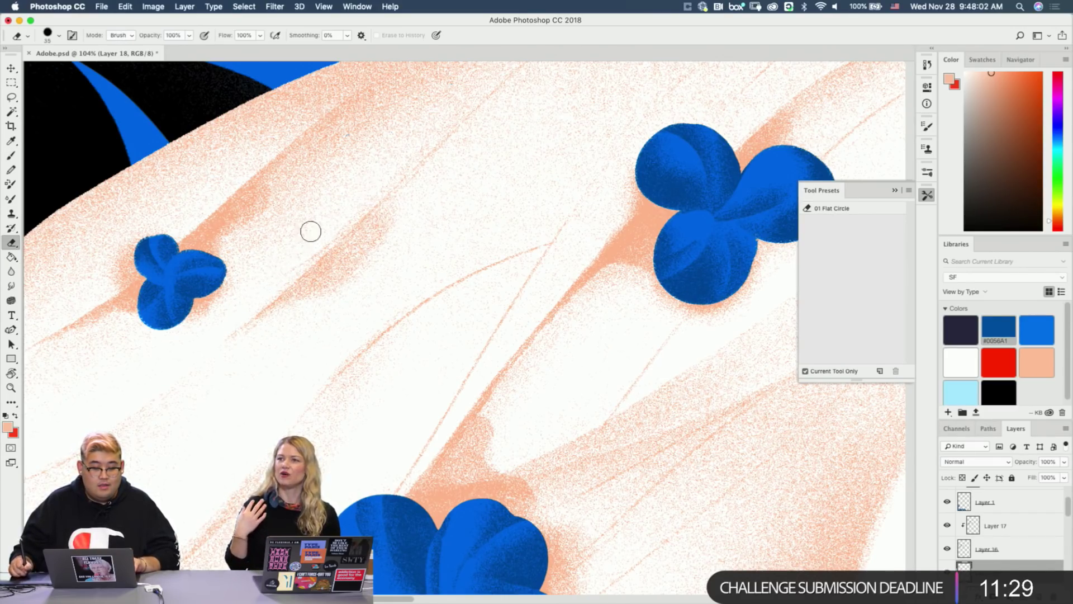
{"action": "key", "text": "b"}
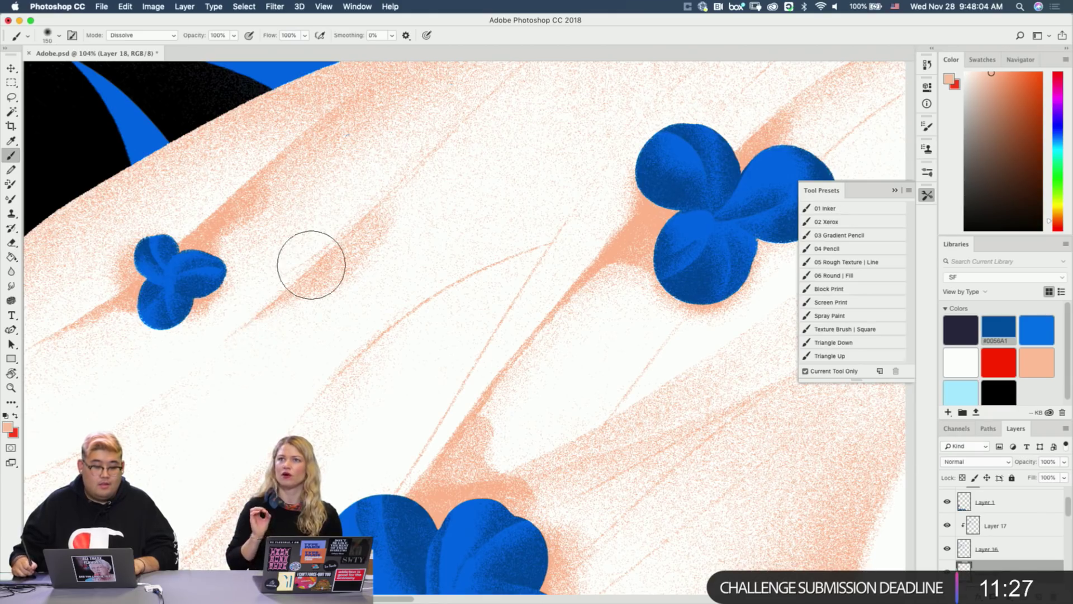
{"action": "key", "text": "e"}
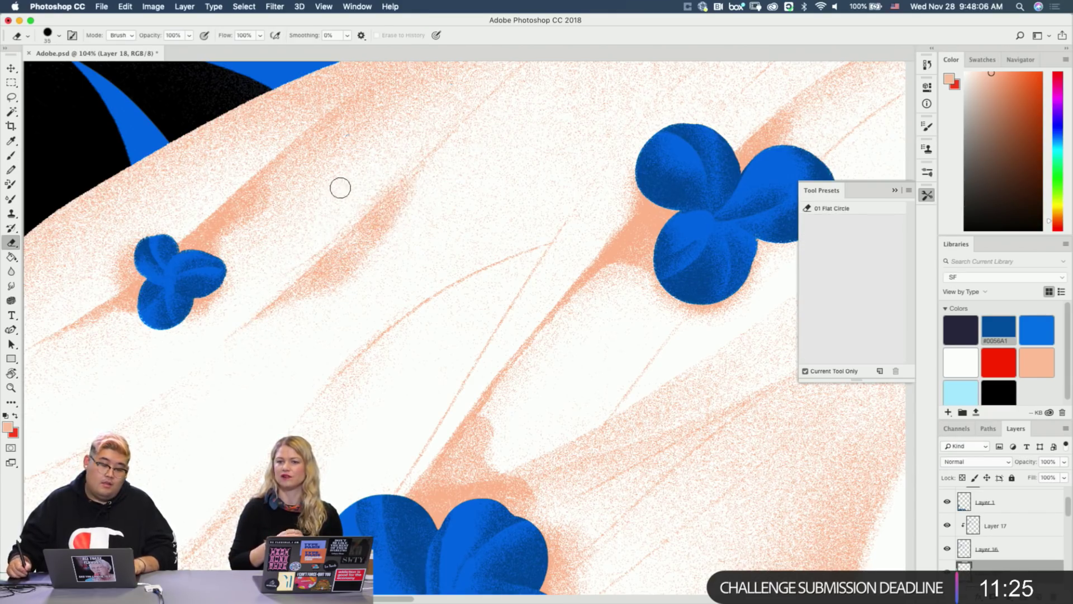
{"action": "key", "text": "b"}
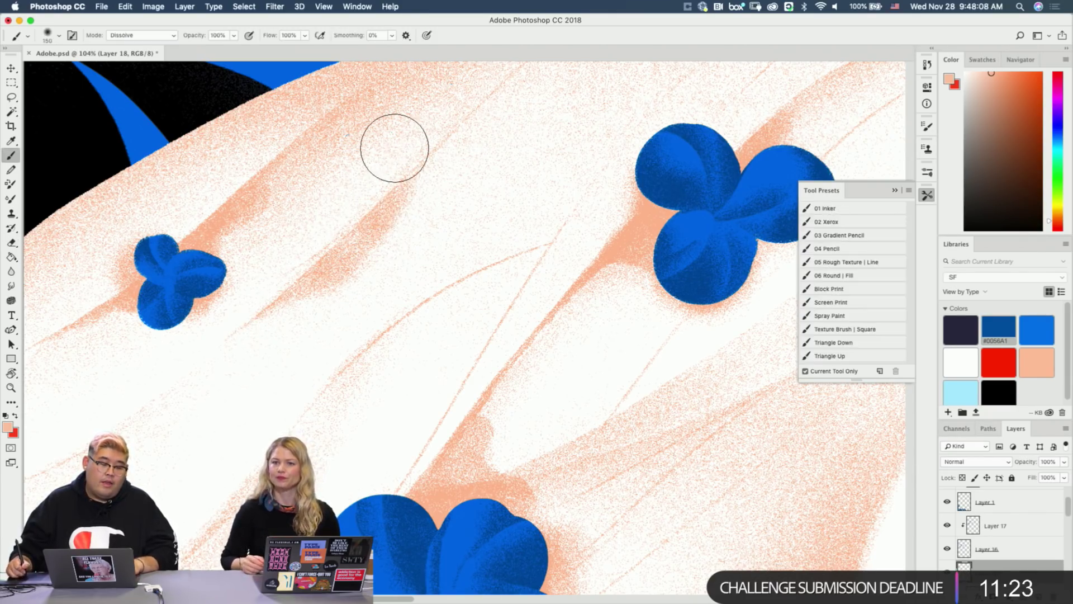
Enlarge the brush to 300 px for the upper-edge shading and clip Layer 18 to the layers below it.
{"action": "key", "text": "super+space"}
{"action": "mouse_move", "coordinate": [430, 196]}
{"action": "left_mouse_down"}
{"action": "mouse_move", "coordinate": [408, 201]}
{"action": "mouse_move", "coordinate": [373, 275]}
{"action": "left_mouse_up"}
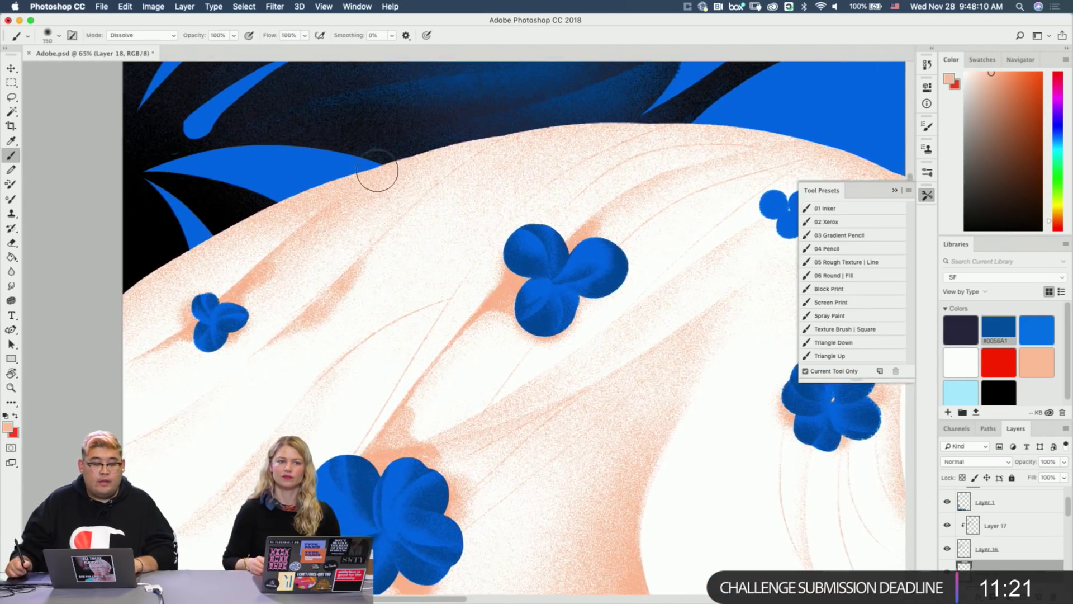
{"action": "key", "text": "bracketright"}
{"action": "key", "text": "bracketright"}
{"action": "key", "text": "bracketright"}
{"action": "key", "text": "bracketright"}
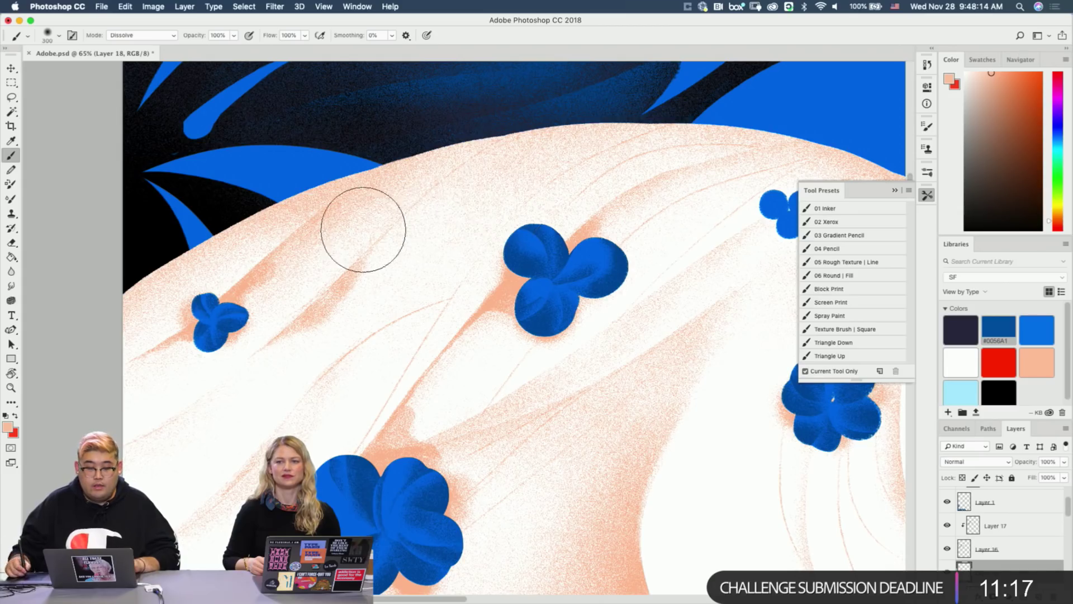
{"action": "scroll", "coordinate": [1017, 536], "scroll_direction": "down", "scroll_amount": 2}
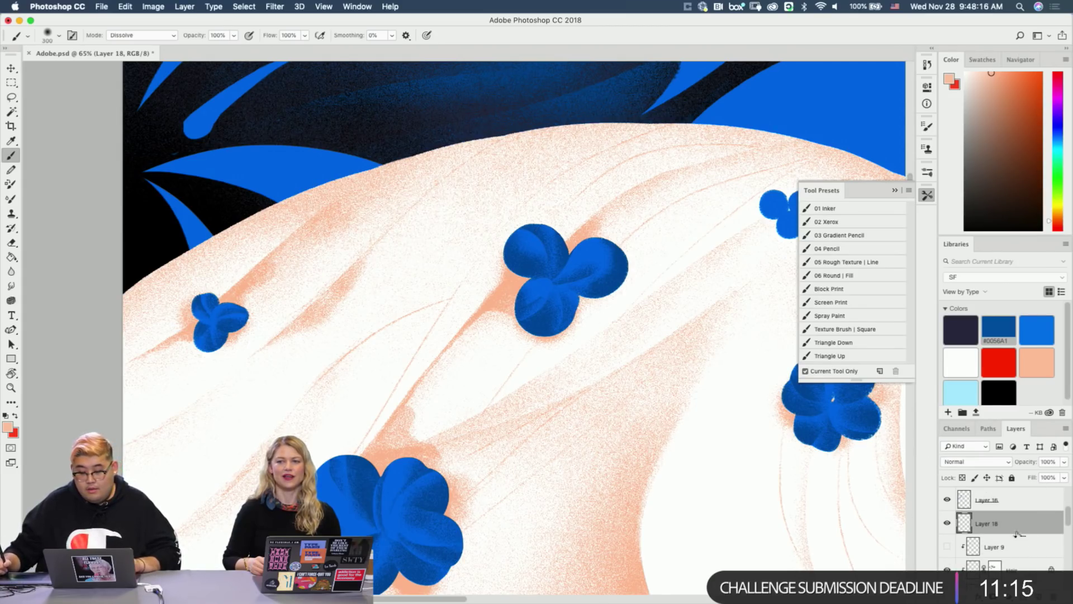
{"action": "left_click", "coordinate": [1018, 535], "text": "alt"}
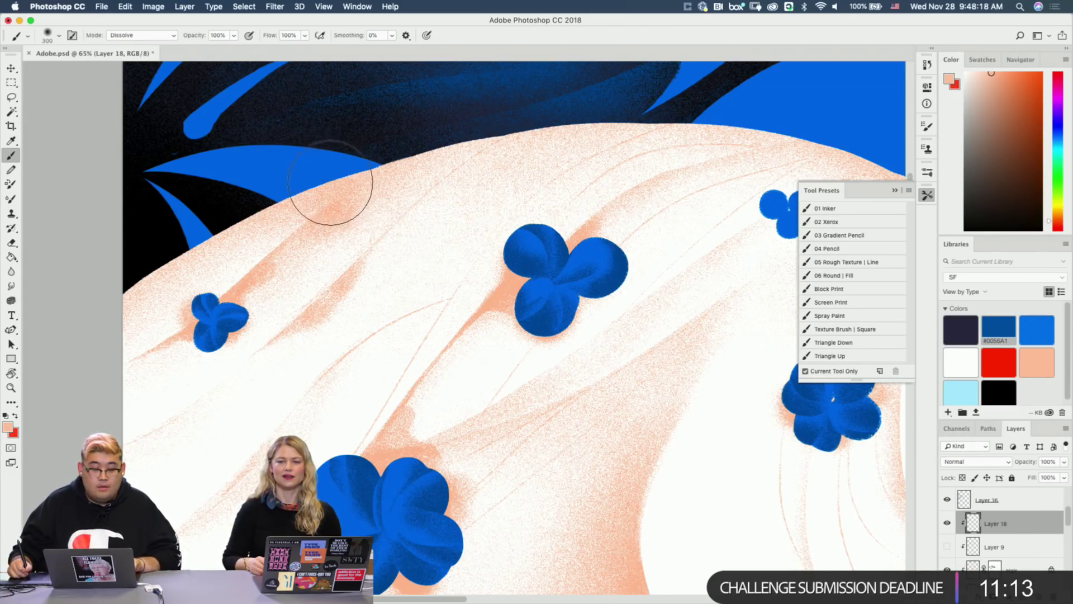
Paint peach shadow along the mane's upper edge above the small shaded flower and carve the fold edges with the Eraser.
{"action": "mouse_move", "coordinate": [330, 183]}
{"action": "left_mouse_down"}
{"action": "mouse_move", "coordinate": [309, 187]}
{"action": "mouse_move", "coordinate": [311, 218]}
{"action": "mouse_move", "coordinate": [276, 246]}
{"action": "left_mouse_up"}
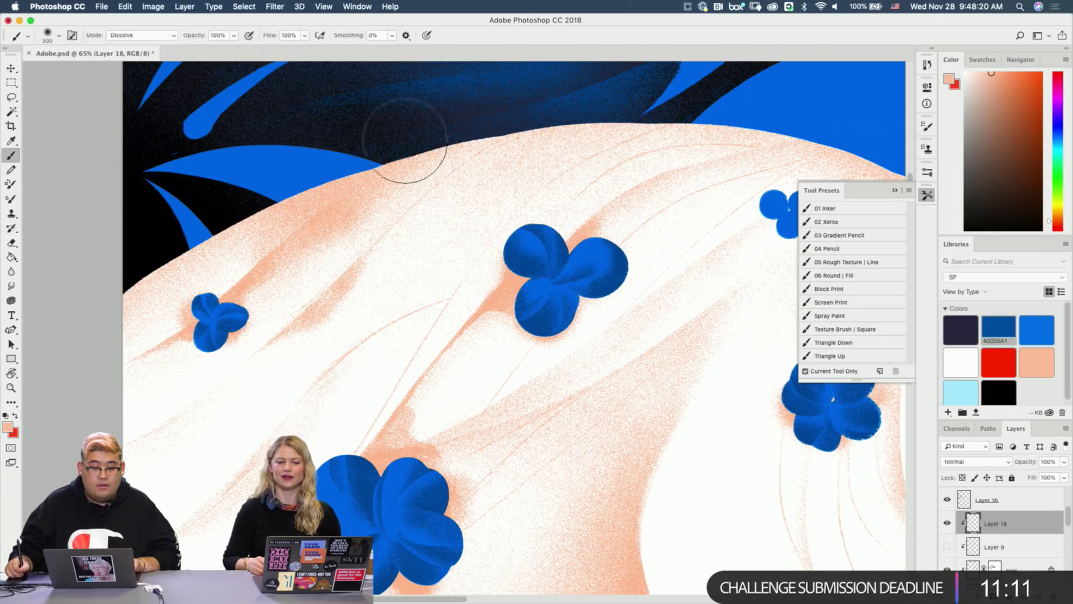
{"action": "key", "text": "e"}
{"action": "mouse_move", "coordinate": [304, 204]}
{"action": "left_mouse_down"}
{"action": "mouse_move", "coordinate": [251, 239]}
{"action": "mouse_move", "coordinate": [262, 242]}
{"action": "mouse_move", "coordinate": [254, 258]}
{"action": "left_mouse_up"}
{"action": "left_click_drag", "start_coordinate": [347, 182], "coordinate": [292, 212]}
Add shadow folds under the mane's upper edge between the small flower and the middle three-petal flower, erasing along their edges.
{"action": "key", "text": "b"}
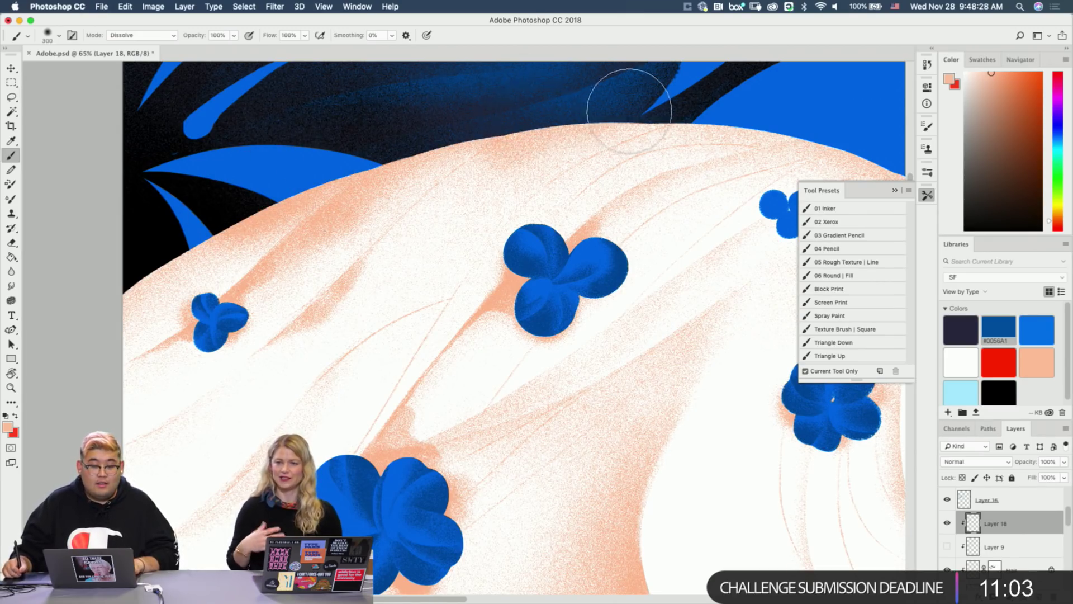
{"action": "key", "text": "e"}
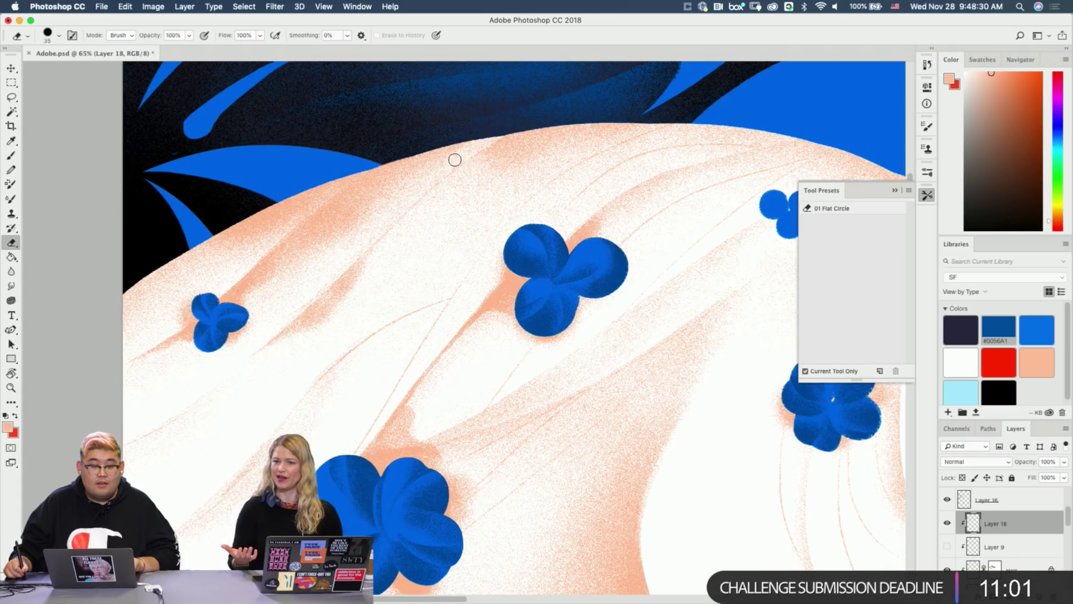
{"action": "key", "text": "b"}
{"action": "scroll", "coordinate": [543, 106], "scroll_direction": "right", "scroll_amount": 3}
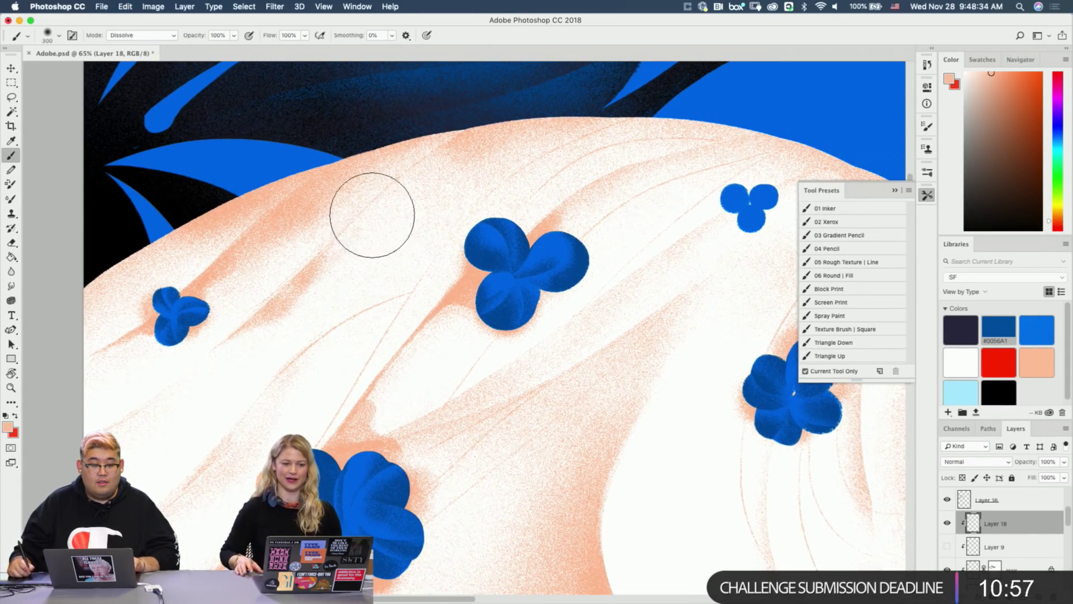
{"action": "key", "text": "e"}
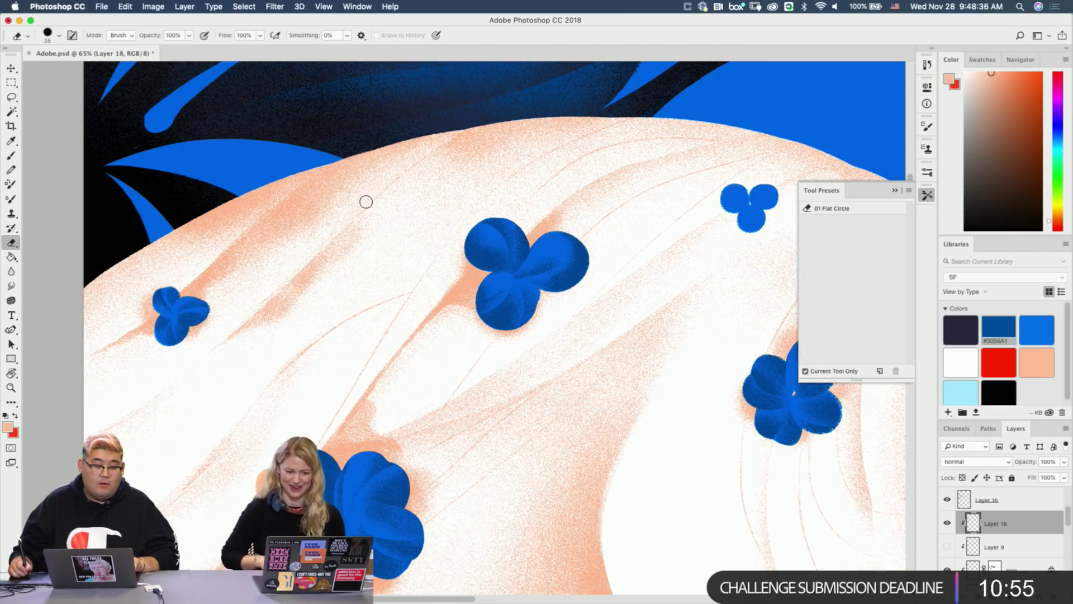
{"action": "scroll", "coordinate": [384, 218], "scroll_direction": "down", "scroll_amount": 3}
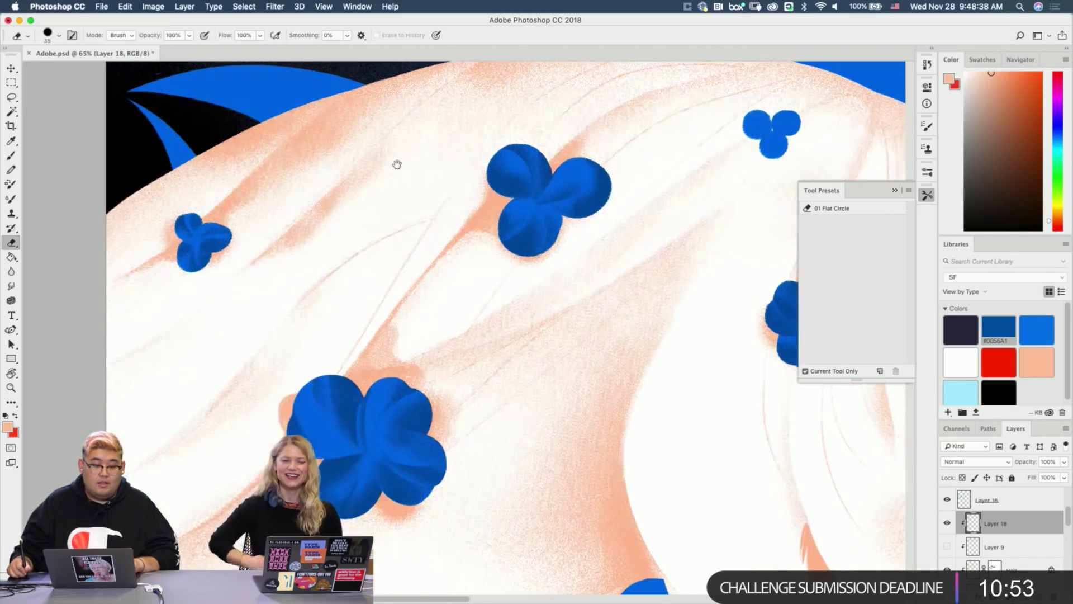
{"action": "key", "text": "b"}
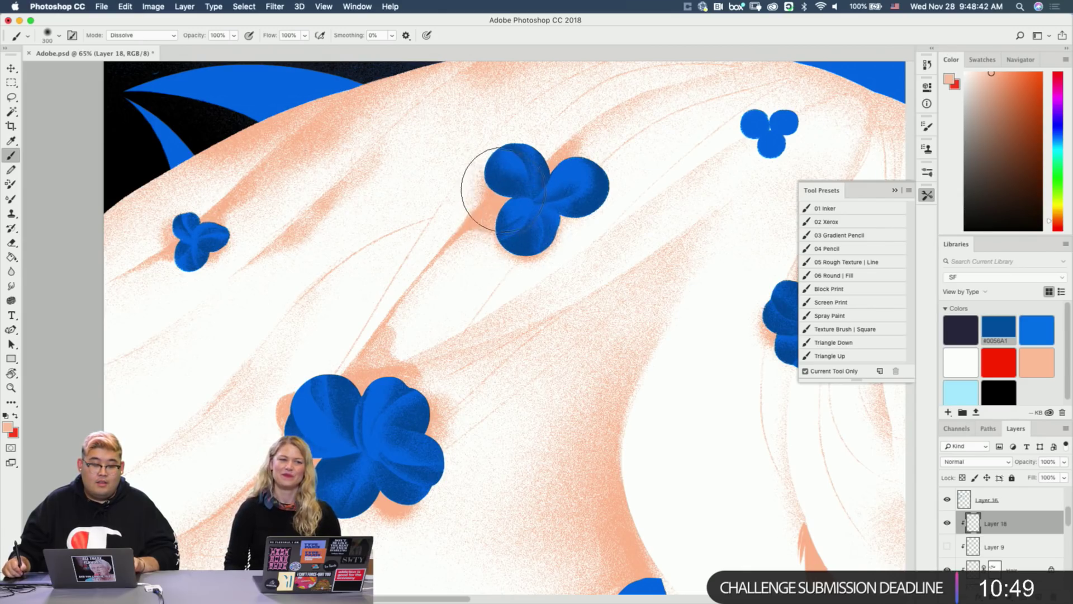
Build up peach shading along the mane's crest above the middle three-petal flower, alternating with the Eraser to sharpen the folds.
{"action": "scroll", "coordinate": [492, 188], "scroll_direction": "up", "scroll_amount": 5}
{"action": "scroll", "coordinate": [492, 187], "scroll_direction": "right", "scroll_amount": 5}
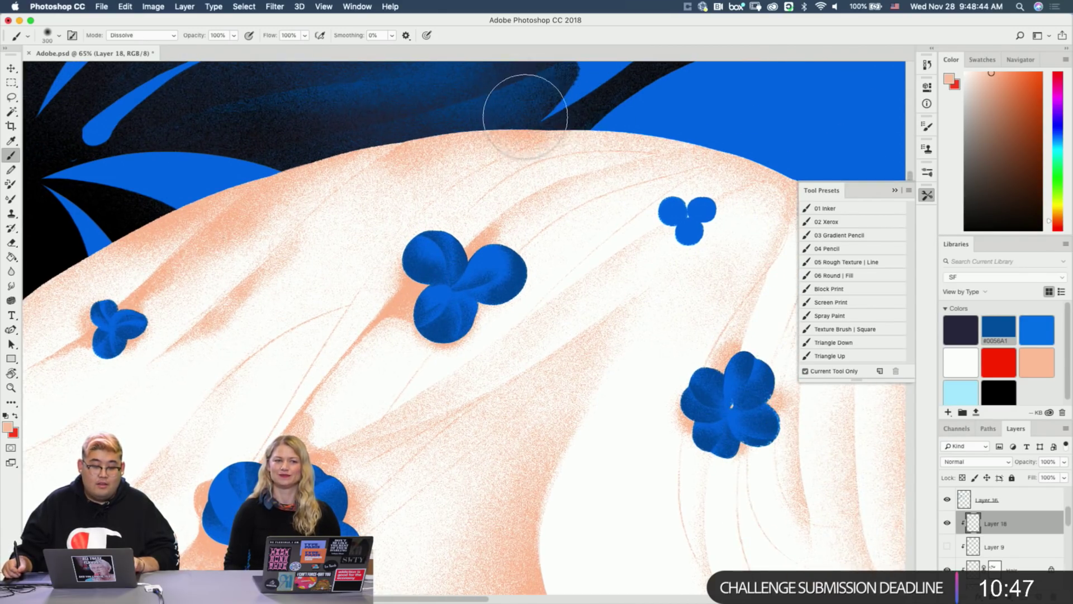
{"action": "key", "text": "e"}
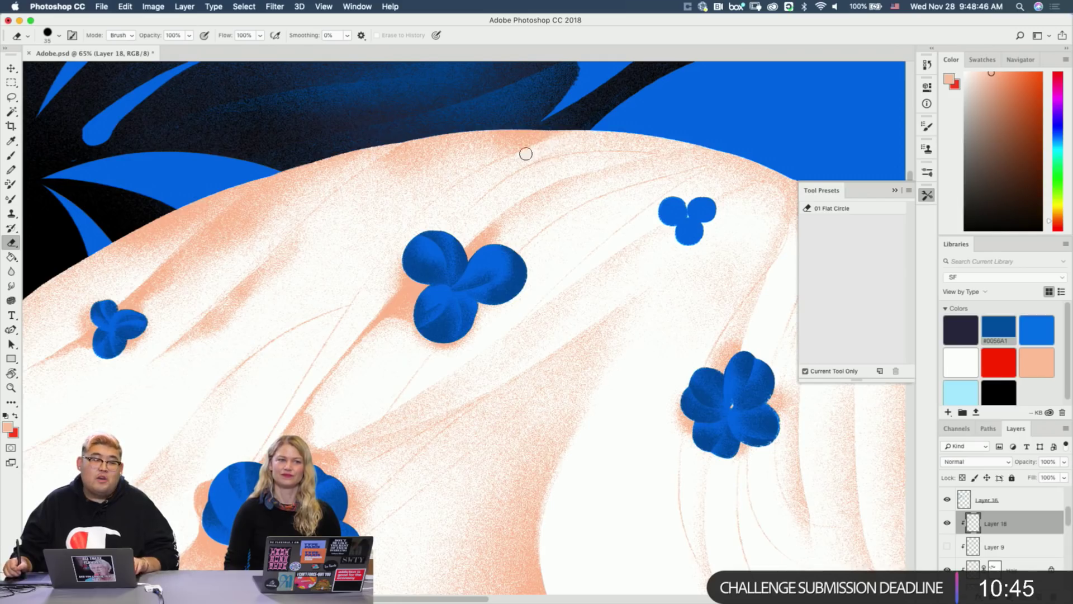
{"action": "key", "text": "b"}
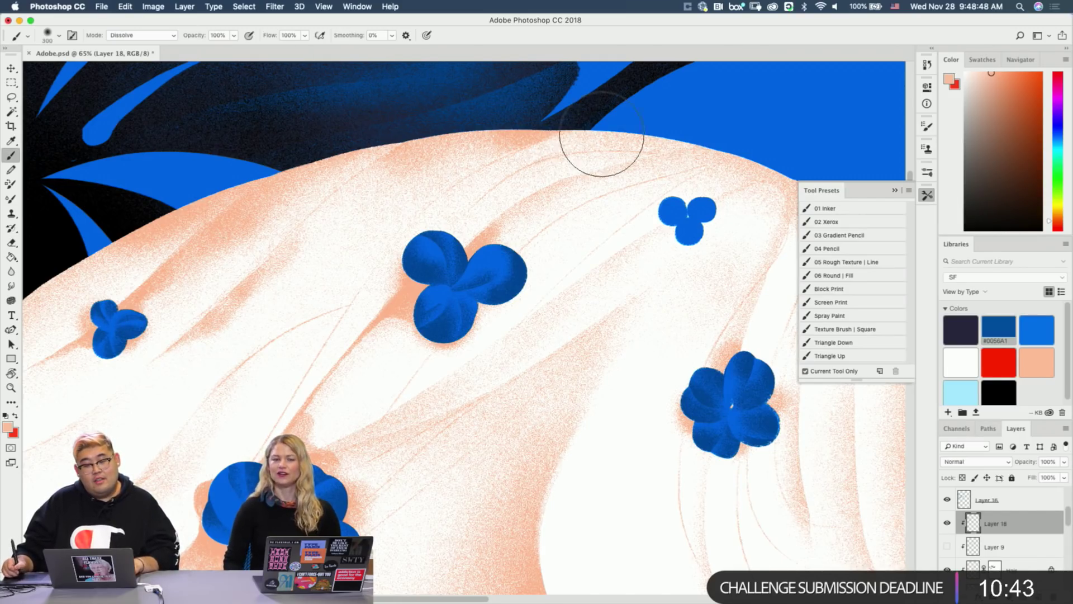
{"action": "key", "text": "e"}
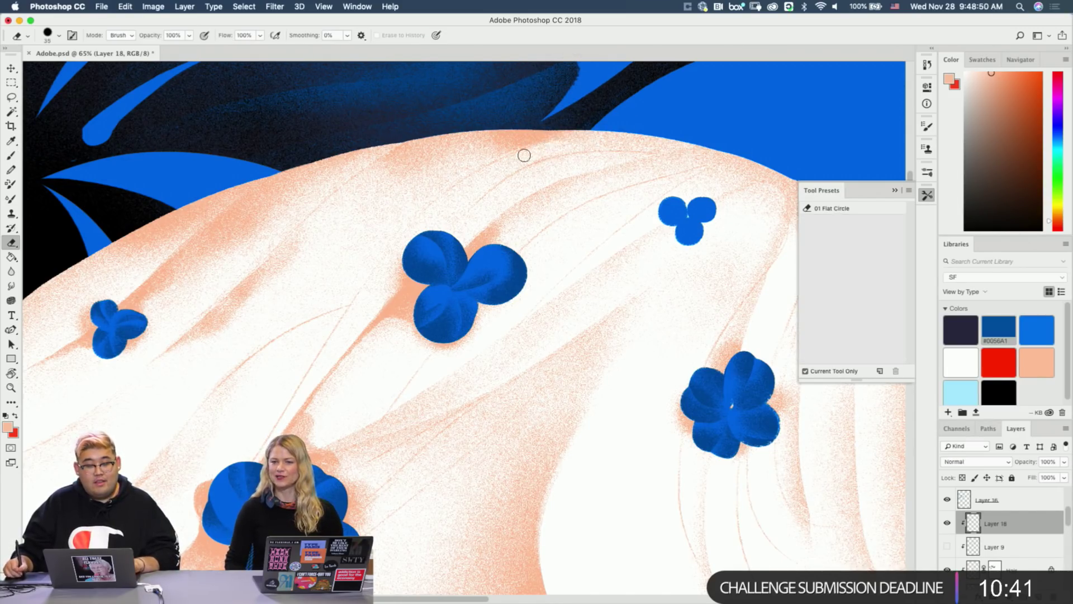
{"action": "key", "text": "b"}
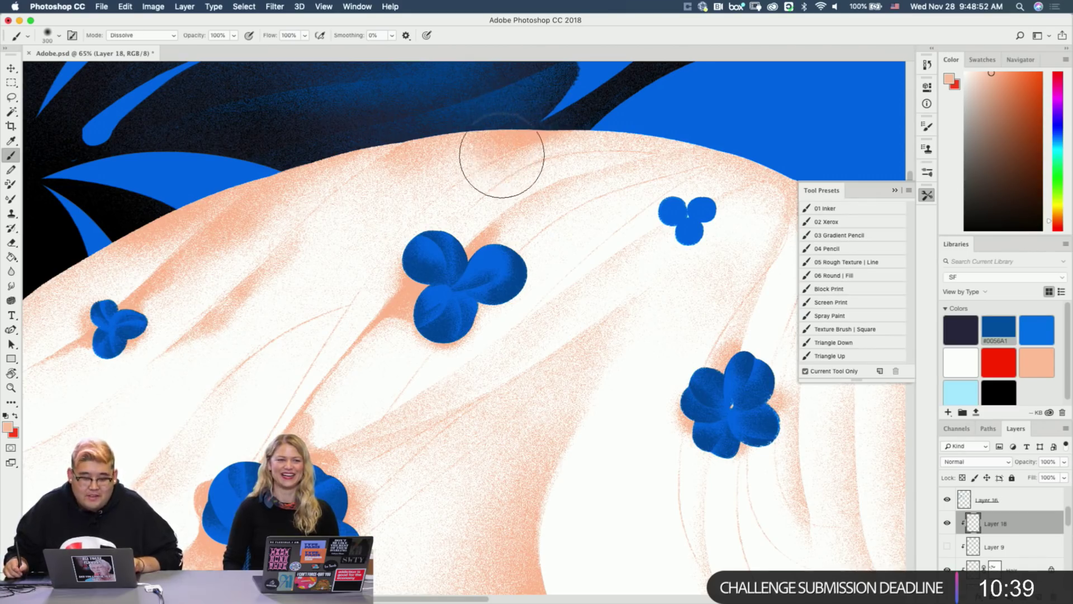
{"action": "key", "text": "e"}
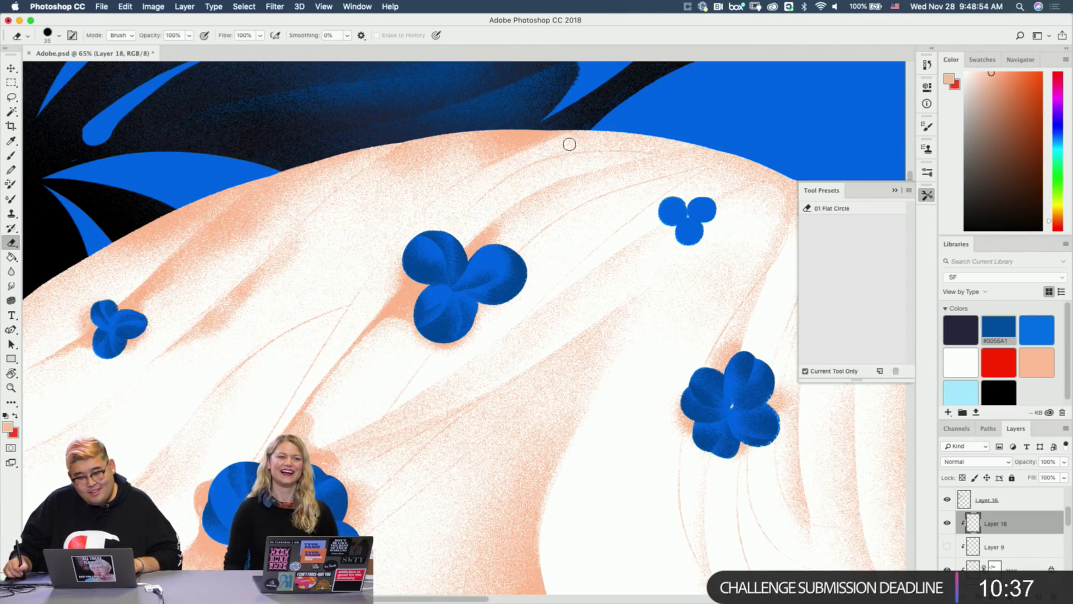
{"action": "key", "text": "b"}
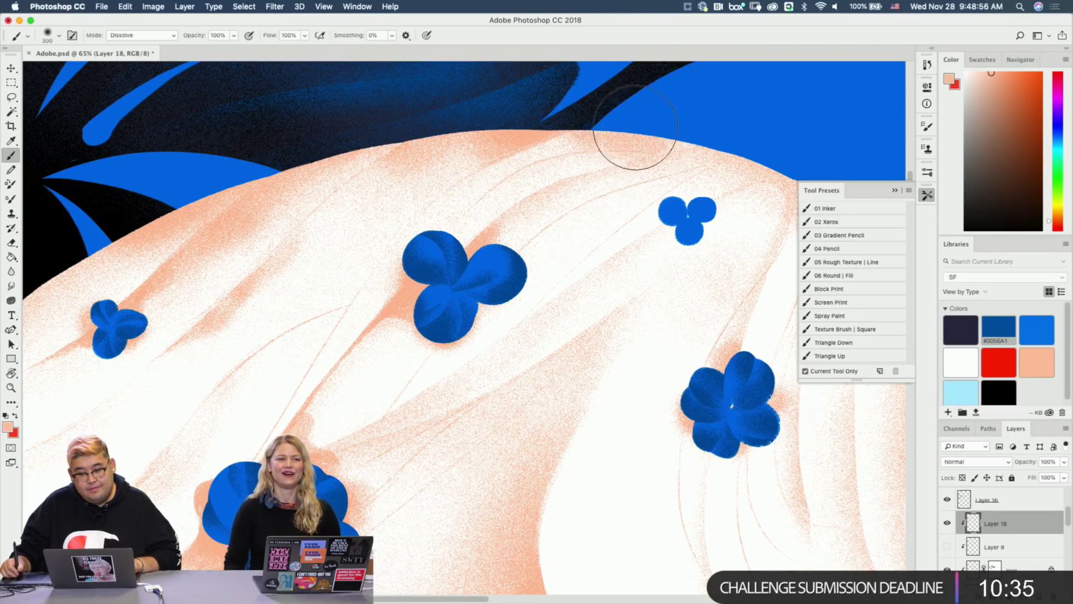
{"action": "key", "text": "e"}
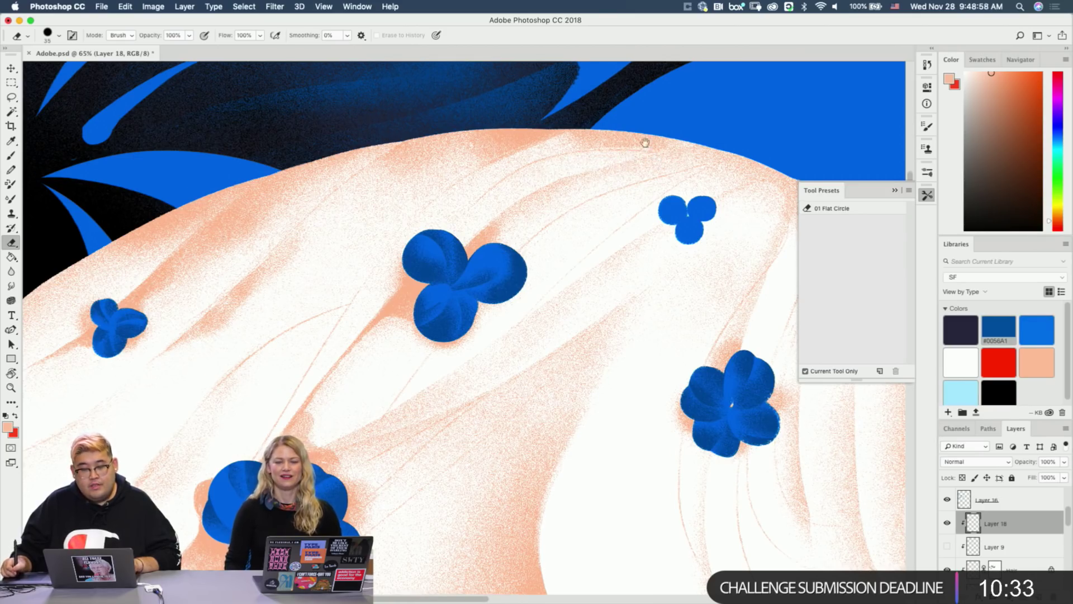
Shade the folds between the middle flower and the unshaded small blue flower, trimming them with the Eraser.
{"action": "left_click_drag", "start_coordinate": [646, 143], "coordinate": [611, 132]}
{"action": "key", "text": "b"}
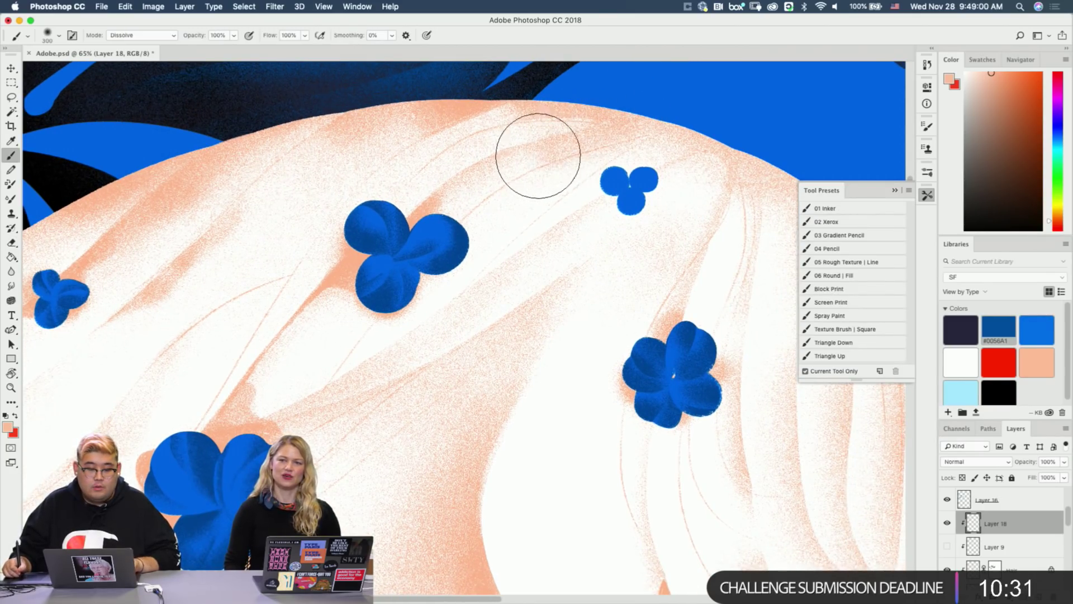
{"action": "key", "text": "e"}
{"action": "key", "text": "b"}
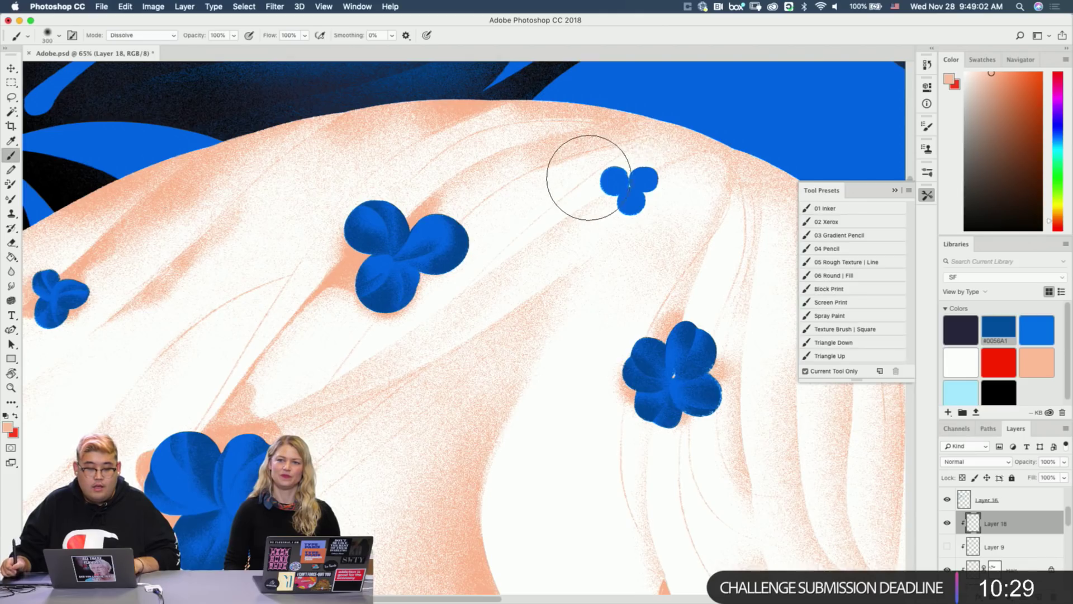
{"action": "scroll", "coordinate": [592, 175], "scroll_direction": "right", "scroll_amount": 3}
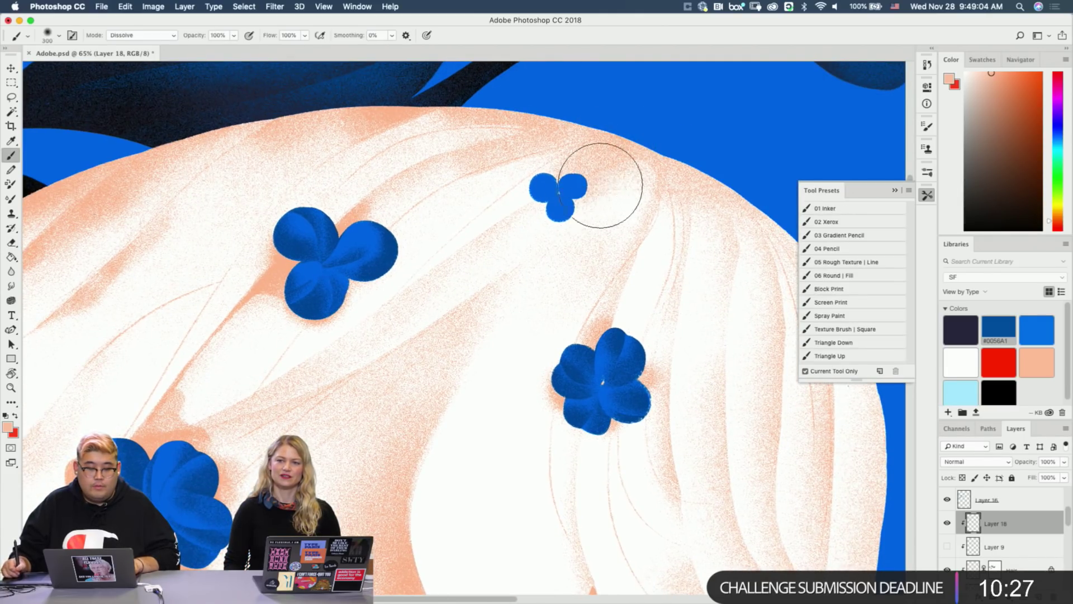
{"action": "key", "text": "e"}
Paint a broad 700 px shadow over the mane's crest, erase a light streak beside the middle flower, and undo unwanted strokes.
{"action": "key", "text": "z"}
{"action": "mouse_move", "coordinate": [592, 201]}
{"action": "left_mouse_down"}
{"action": "mouse_move", "coordinate": [546, 211]}
{"action": "mouse_move", "coordinate": [561, 207]}
{"action": "left_mouse_up"}
{"action": "key", "text": "b"}
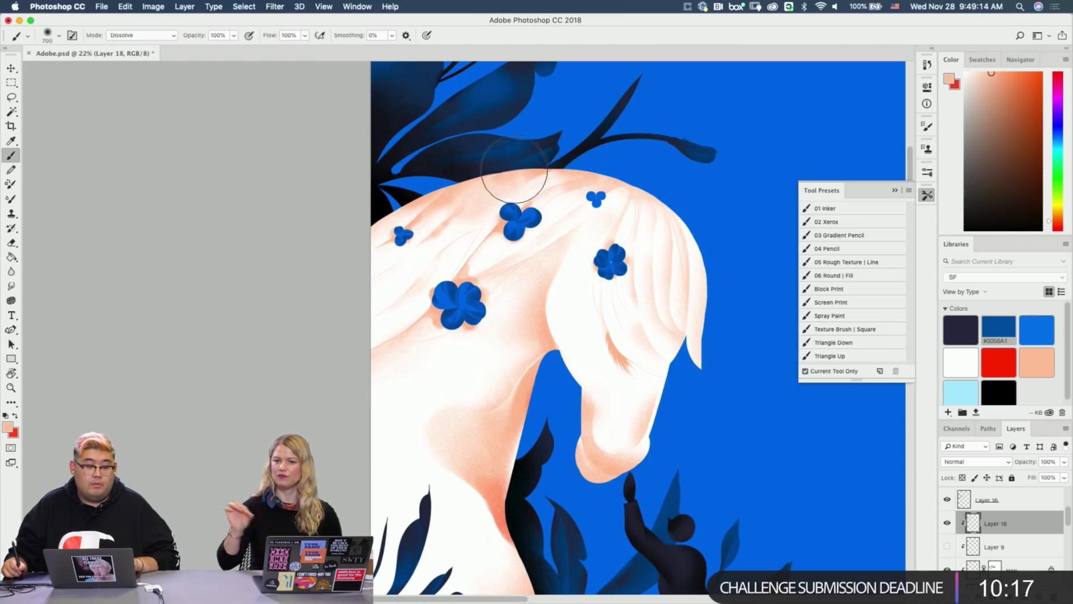
{"action": "key", "text": "e"}
{"action": "scroll", "coordinate": [511, 185], "scroll_direction": "up", "scroll_amount": 5}
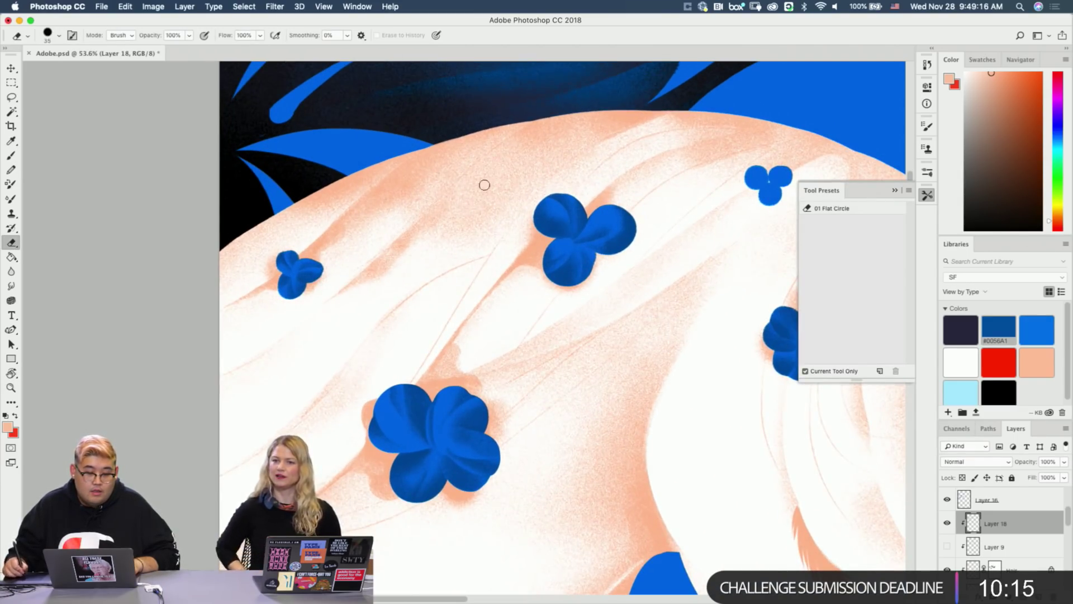
{"action": "key", "text": "super+z"}
{"action": "mouse_move", "coordinate": [438, 220]}
{"action": "left_mouse_down"}
{"action": "mouse_move", "coordinate": [418, 206]}
{"action": "mouse_move", "coordinate": [396, 221]}
{"action": "mouse_move", "coordinate": [540, 118]}
{"action": "mouse_move", "coordinate": [474, 153]}
{"action": "mouse_move", "coordinate": [525, 121]}
{"action": "mouse_move", "coordinate": [414, 211]}
{"action": "left_mouse_up"}
{"action": "key", "text": "super+z"}
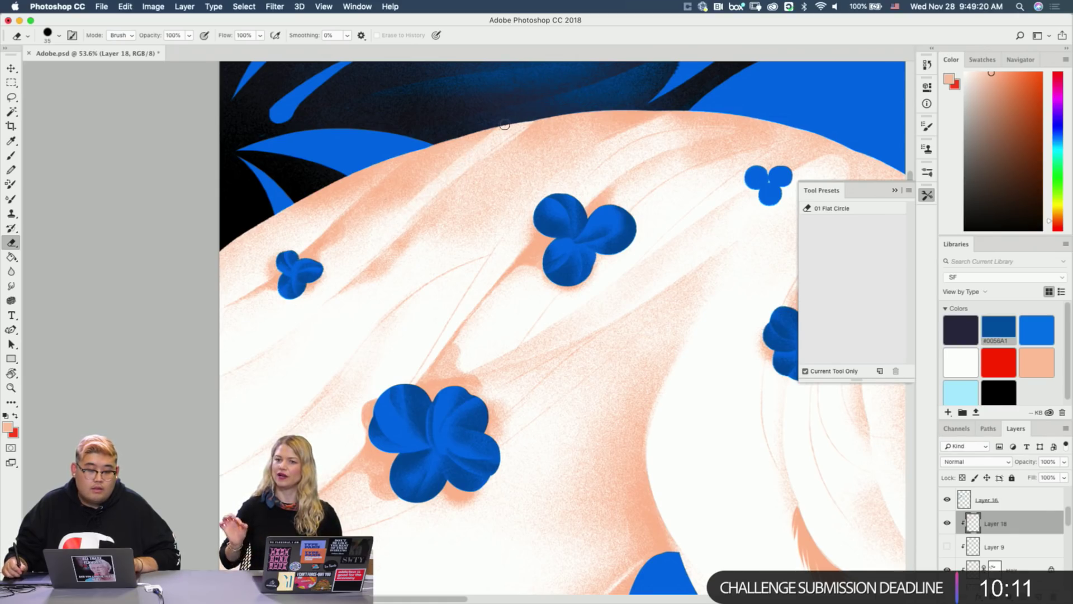
Reduce the brush to 200 px, raise it to 250 px, and shade around the light streak near the crest, refining it with the Eraser.
{"action": "key", "text": "b"}
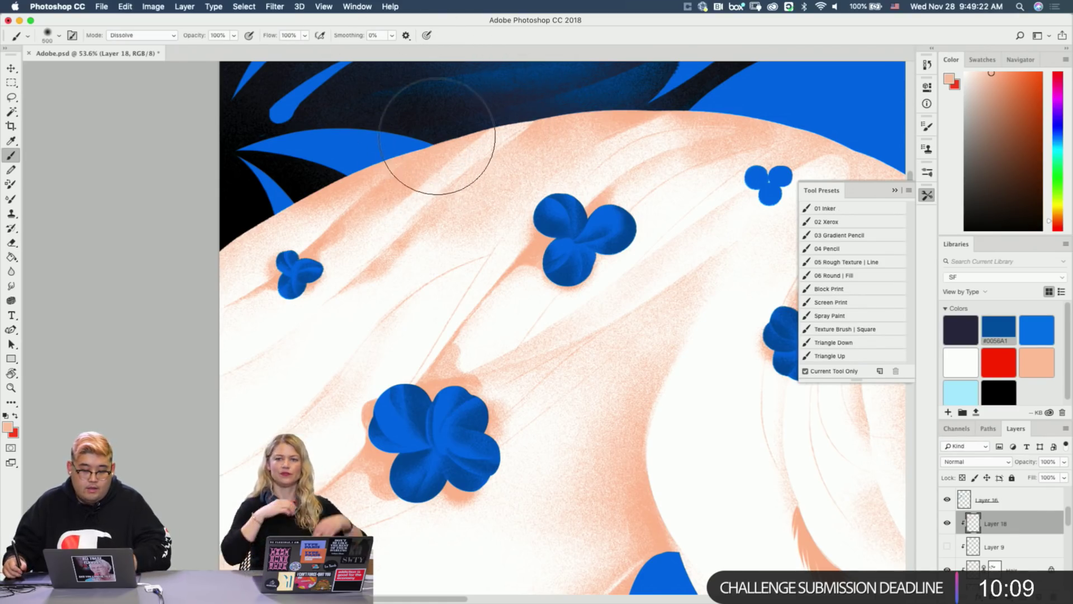
{"action": "key", "text": "bracketleft"}
{"action": "key", "text": "bracketleft"}
{"action": "key", "text": "bracketleft"}
{"action": "key", "text": "bracketleft"}
{"action": "key", "text": "bracketleft"}
{"action": "key", "text": "bracketleft"}
{"action": "key", "text": "bracketleft"}
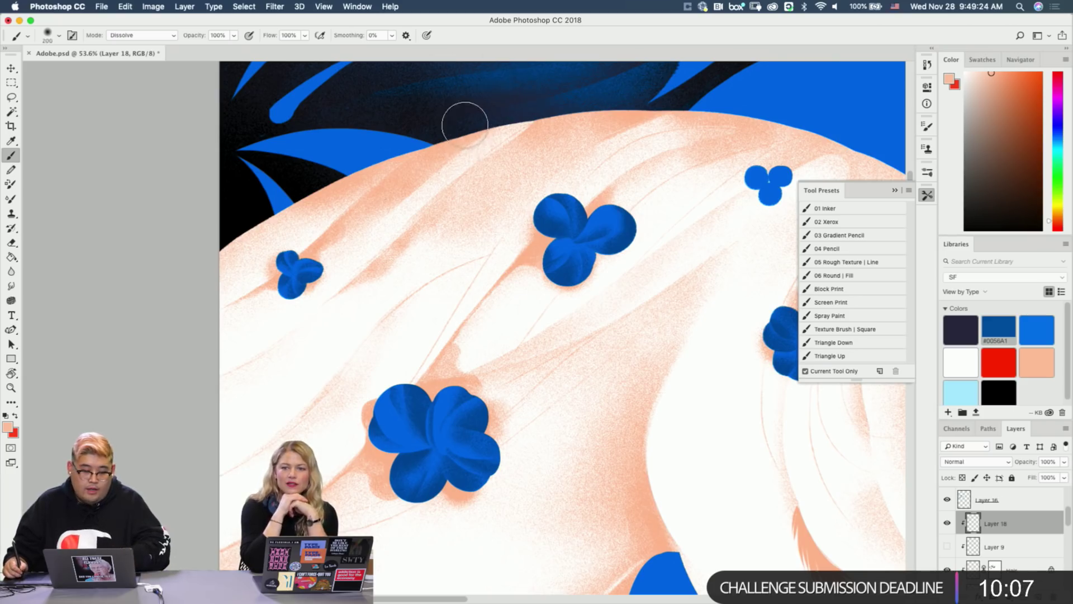
{"action": "key", "text": "bracketright"}
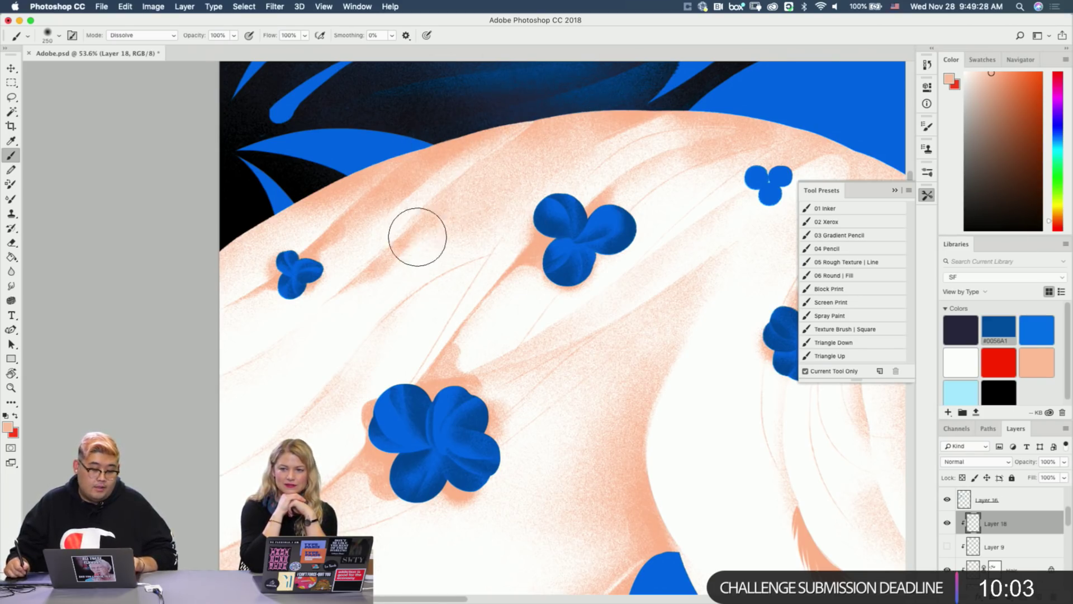
{"action": "key", "text": "e"}
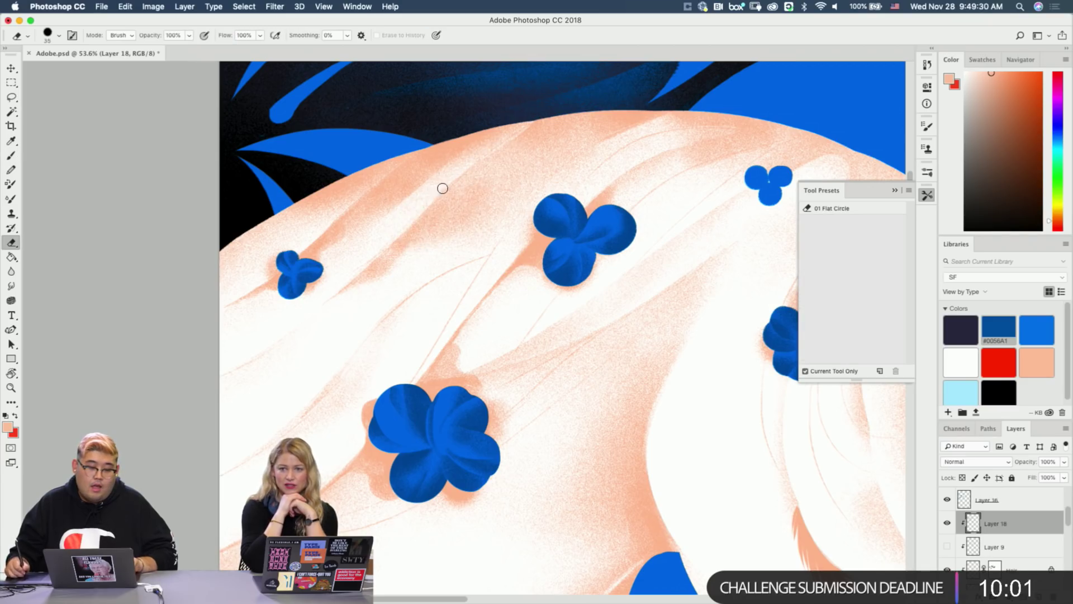
{"action": "key", "text": "b"}
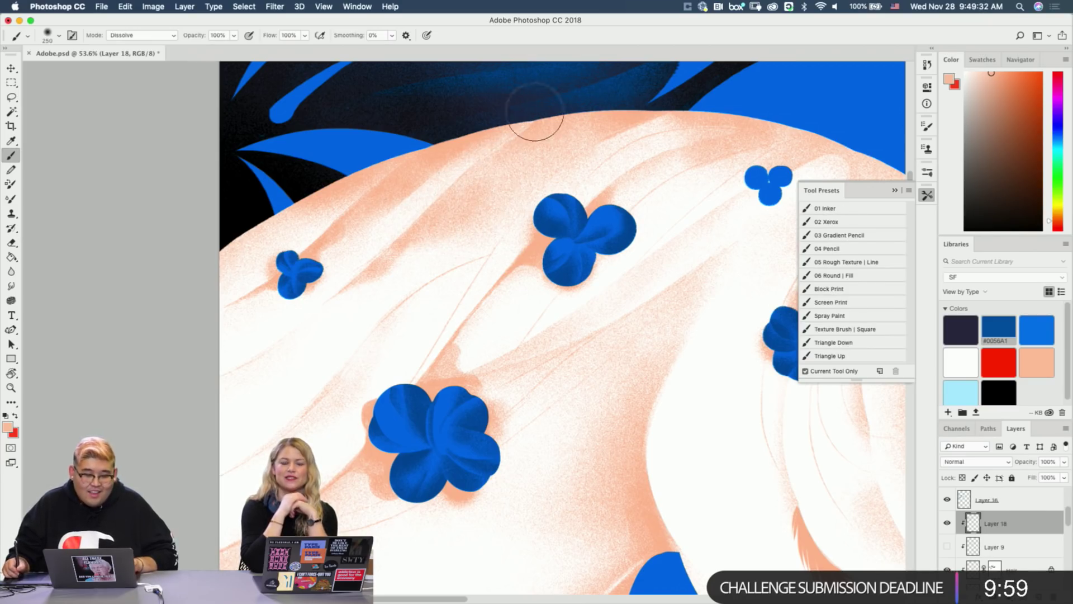
Enlarge the brush to 500 px and shade the fold beside the large blue flower, trimming its edge with the Eraser.
{"action": "key", "text": "bracketright"}
{"action": "key", "text": "bracketright"}
{"action": "key", "text": "bracketright"}
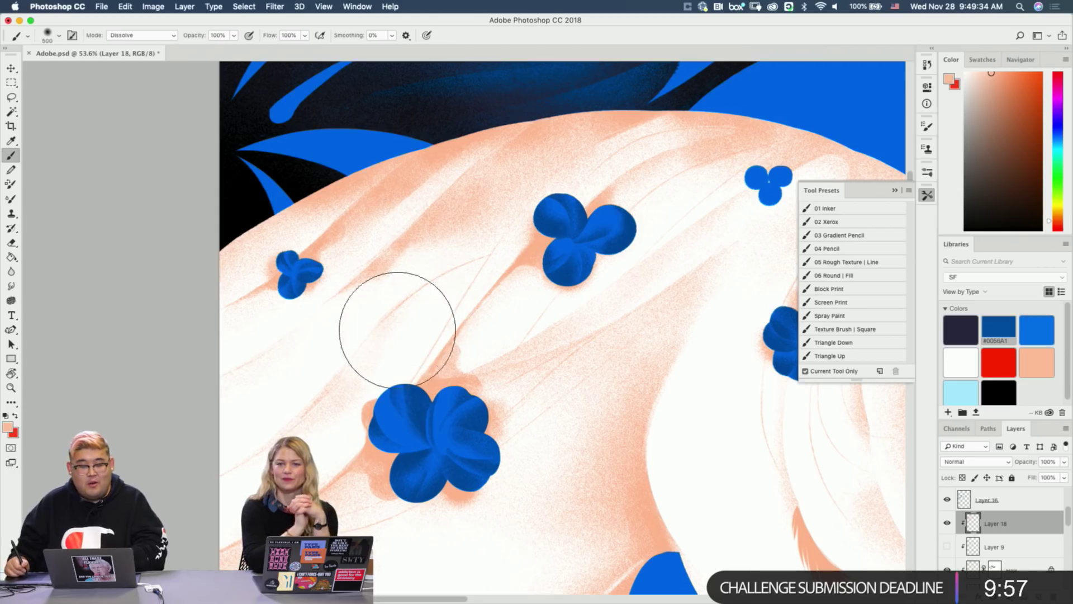
{"action": "mouse_move", "coordinate": [314, 399]}
{"action": "left_mouse_down"}
{"action": "mouse_move", "coordinate": [307, 412]}
{"action": "mouse_move", "coordinate": [388, 378]}
{"action": "mouse_move", "coordinate": [350, 388]}
{"action": "mouse_move", "coordinate": [317, 418]}
{"action": "left_mouse_up"}
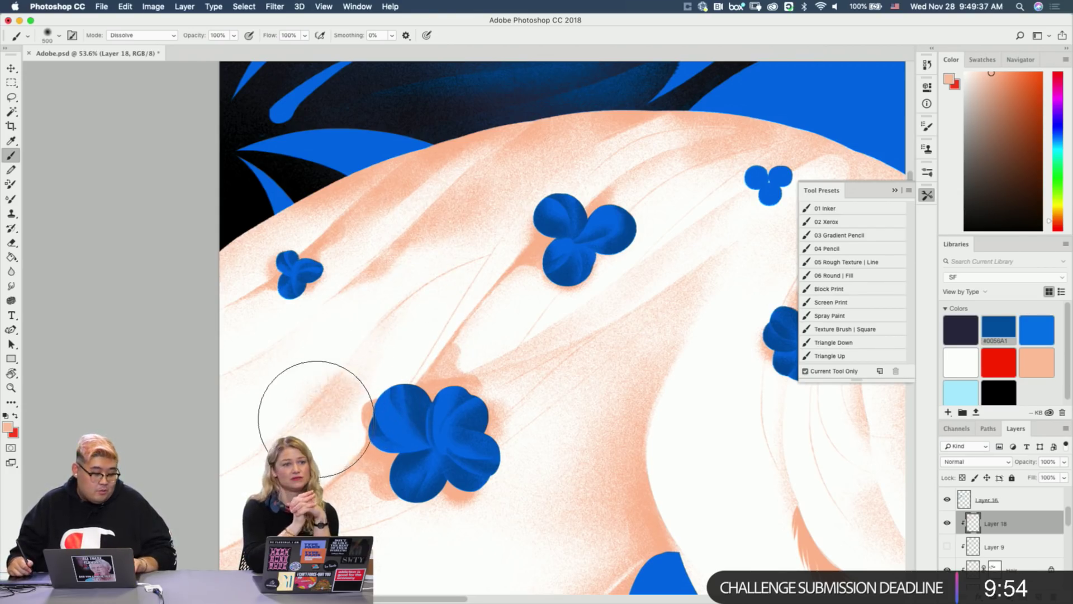
{"action": "key", "text": "e"}
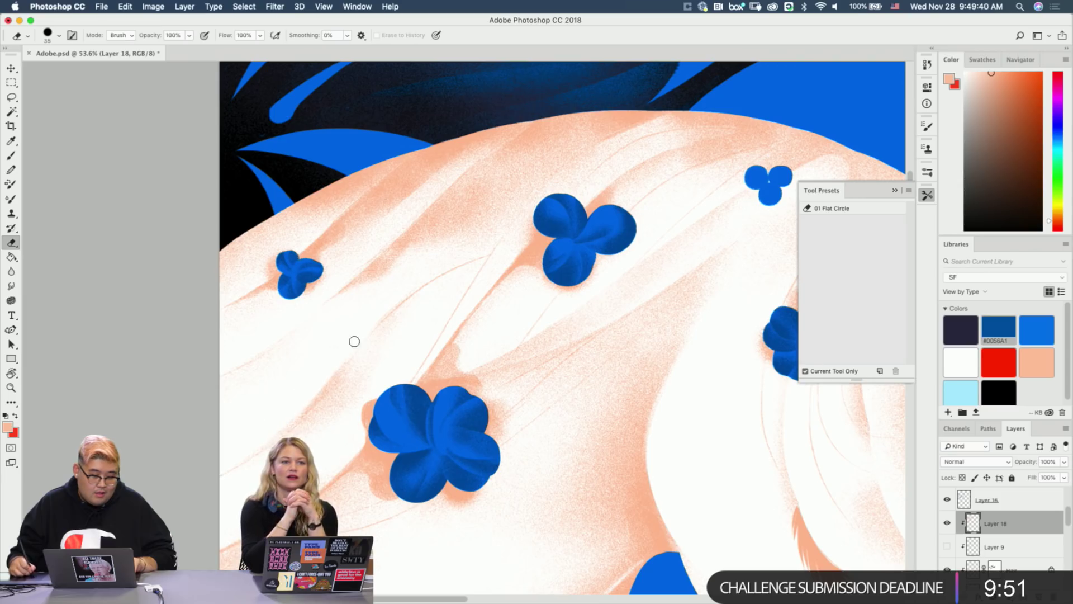
{"action": "left_click_drag", "start_coordinate": [355, 341], "coordinate": [282, 414]}
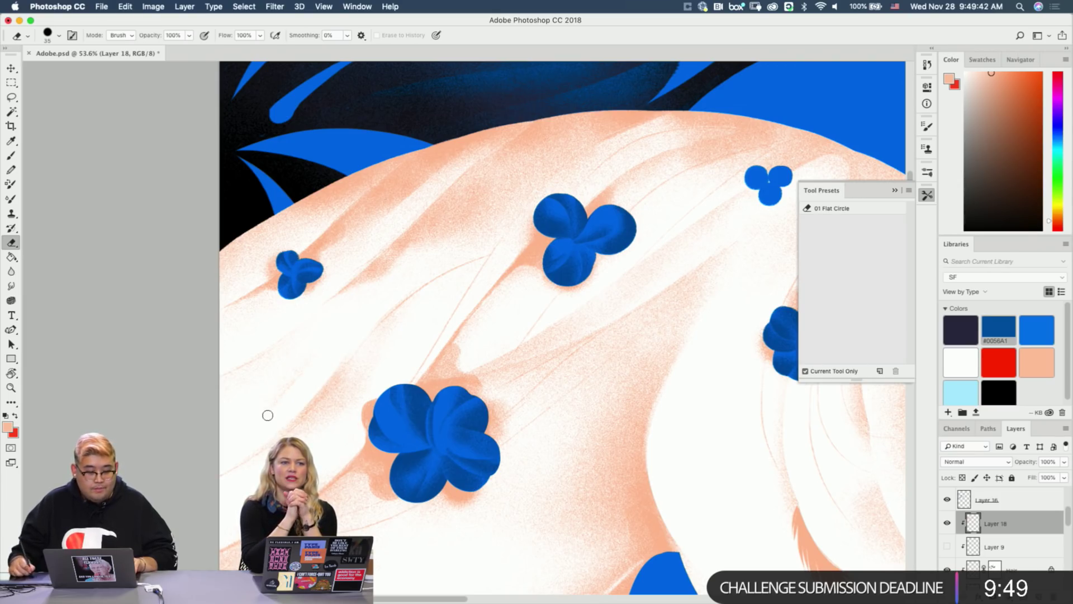
{"action": "key", "text": "b"}
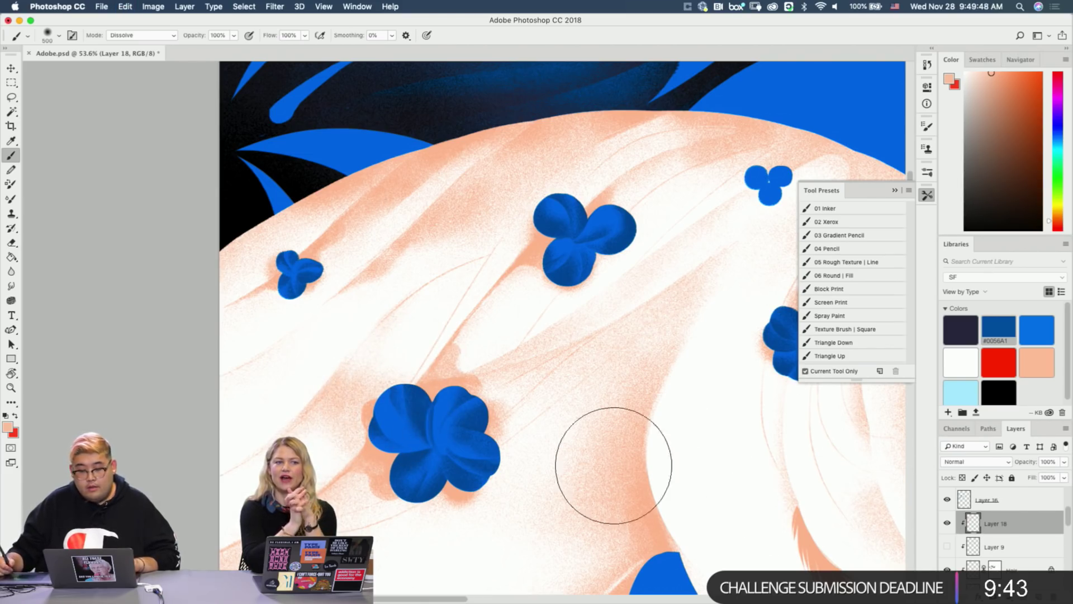
Compare the horse's mane with the Layer 18 shading hidden and shown.
{"action": "key", "text": "z"}
{"action": "left_click_drag", "start_coordinate": [613, 460], "coordinate": [582, 448]}
{"action": "left_click", "coordinate": [948, 525]}
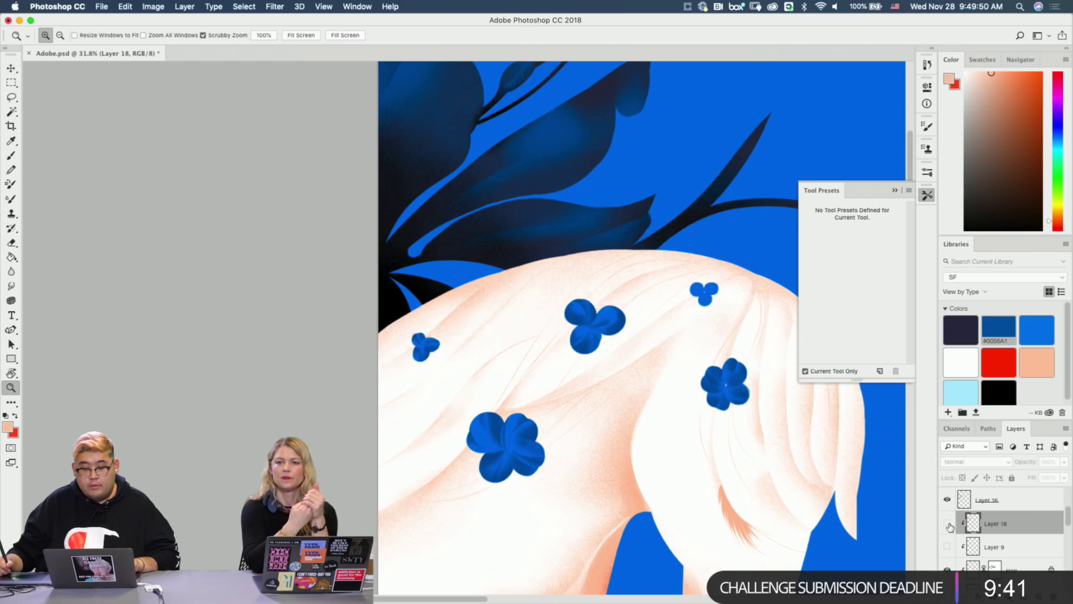
{"action": "left_click", "coordinate": [948, 525]}
{"action": "left_click_drag", "start_coordinate": [609, 410], "coordinate": [568, 291]}
{"action": "left_click_drag", "start_coordinate": [689, 346], "coordinate": [608, 343]}
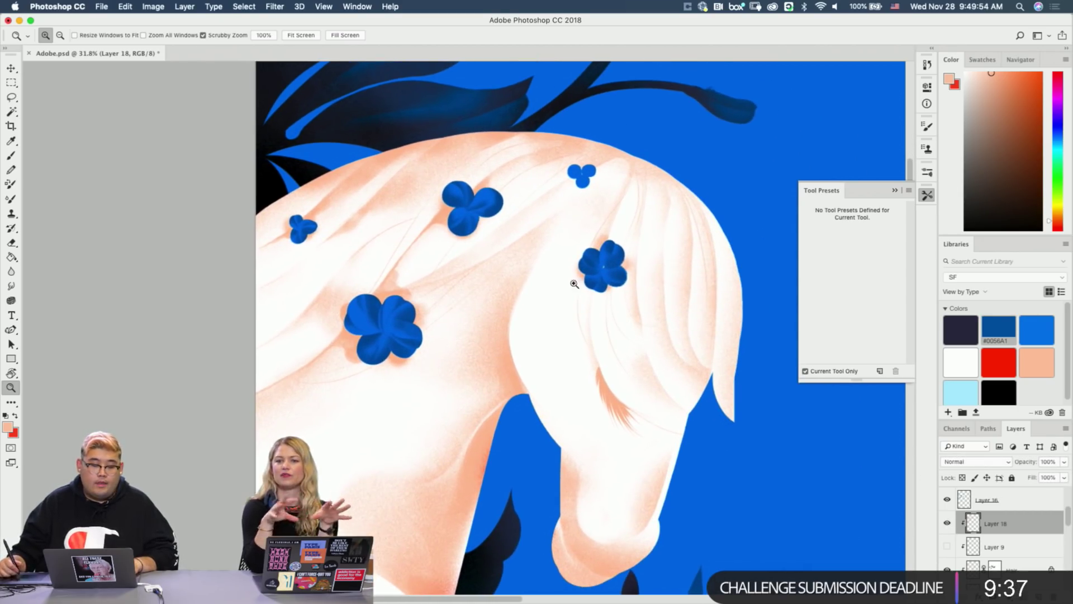
Build up peach shading on the long fold running between the middle three-petal flower and the large flower, switching between Brush and Eraser.
{"action": "key", "text": "b"}
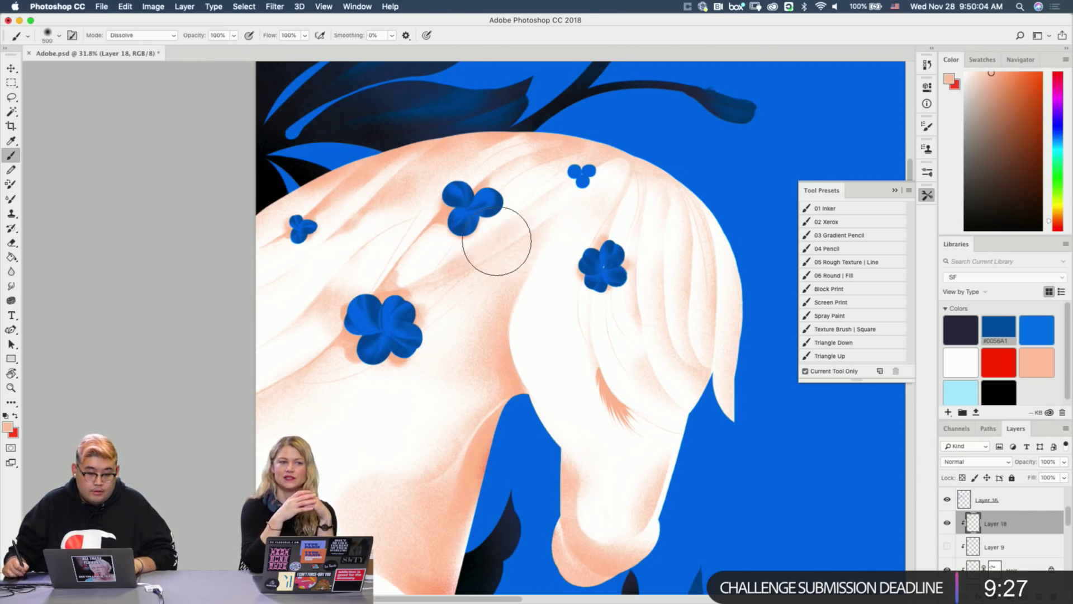
{"action": "key", "text": "e"}
{"action": "scroll", "coordinate": [475, 234], "scroll_direction": "up", "scroll_amount": 4}
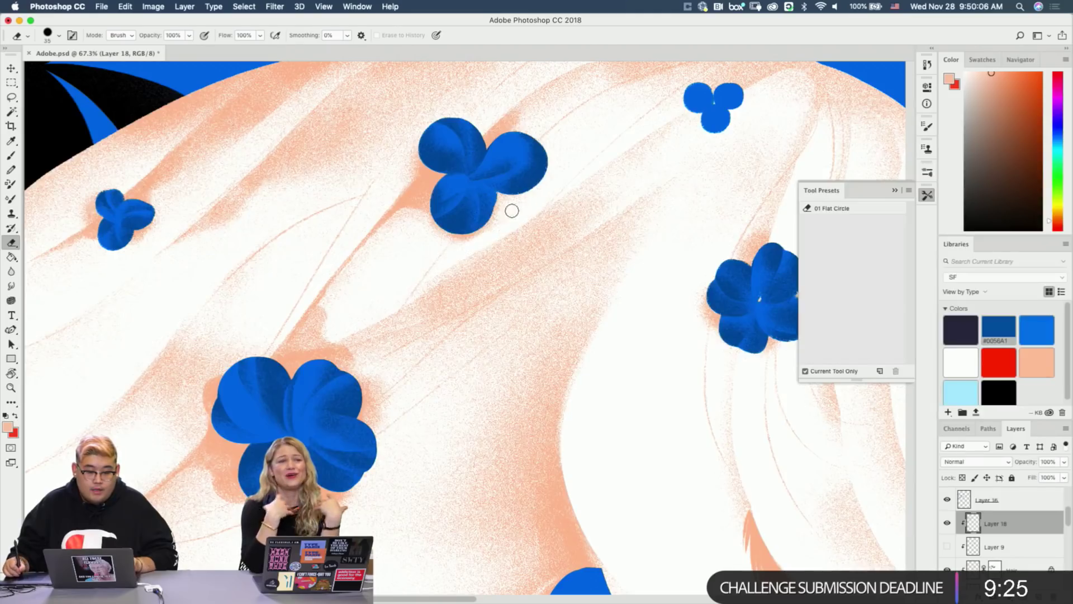
{"action": "key", "text": "b"}
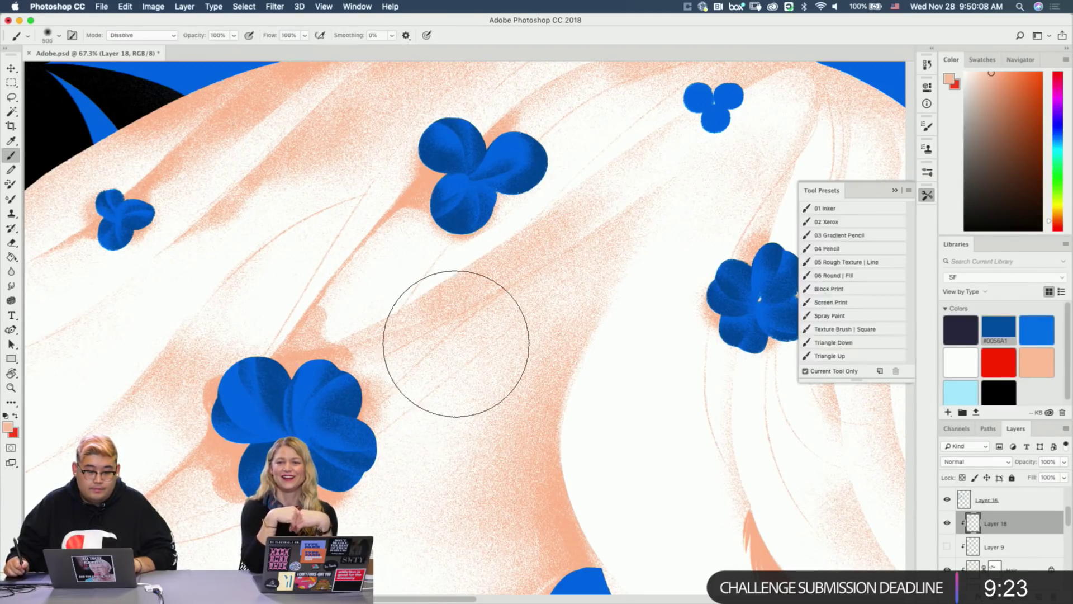
{"action": "key", "text": "e"}
{"action": "key", "text": "b"}
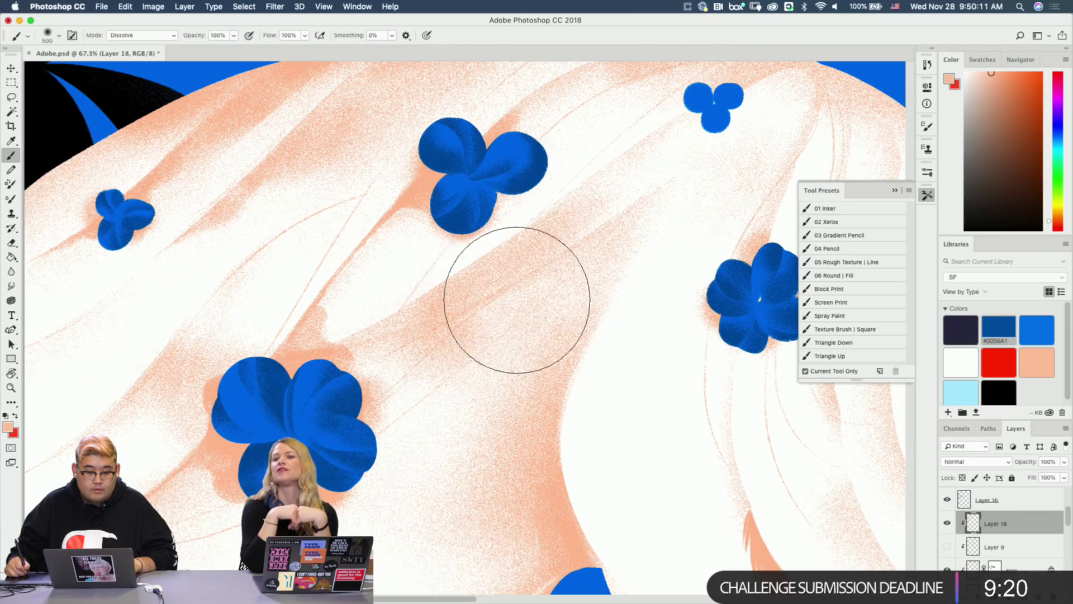
{"action": "mouse_move", "coordinate": [517, 301]}
{"action": "left_mouse_down"}
{"action": "mouse_move", "coordinate": [510, 309]}
{"action": "mouse_move", "coordinate": [625, 237]}
{"action": "mouse_move", "coordinate": [554, 251]}
{"action": "mouse_move", "coordinate": [433, 334]}
{"action": "left_mouse_up"}
Erase along the lower edge of the long fold below the middle flower to define it, undoing a stray stroke.
{"action": "key", "text": "e"}
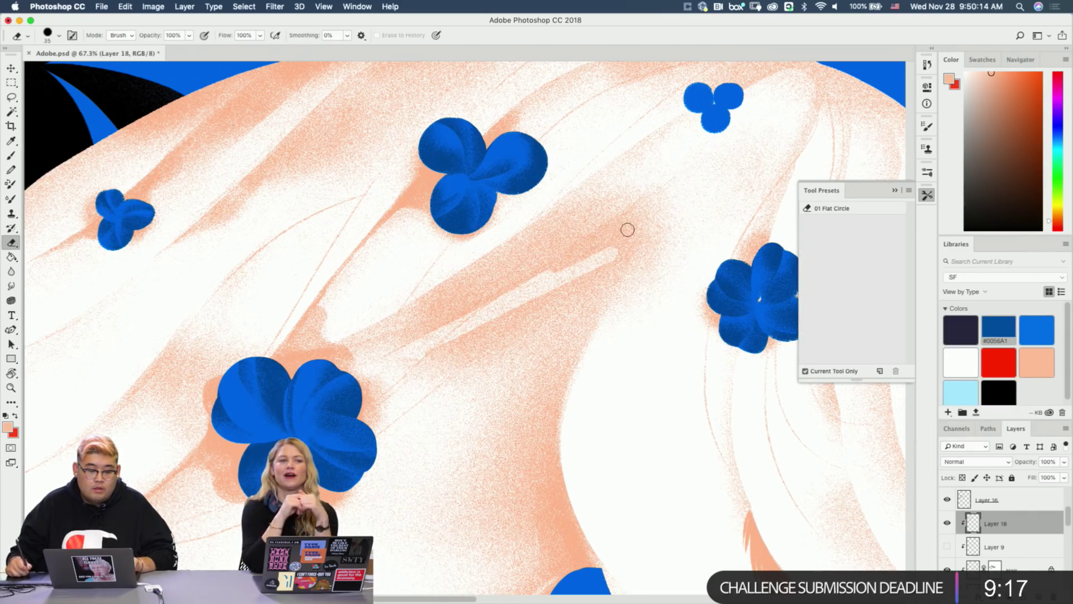
{"action": "left_click_drag", "start_coordinate": [628, 229], "coordinate": [664, 208]}
{"action": "left_click_drag", "start_coordinate": [407, 345], "coordinate": [644, 208]}
{"action": "key", "text": "super+z"}
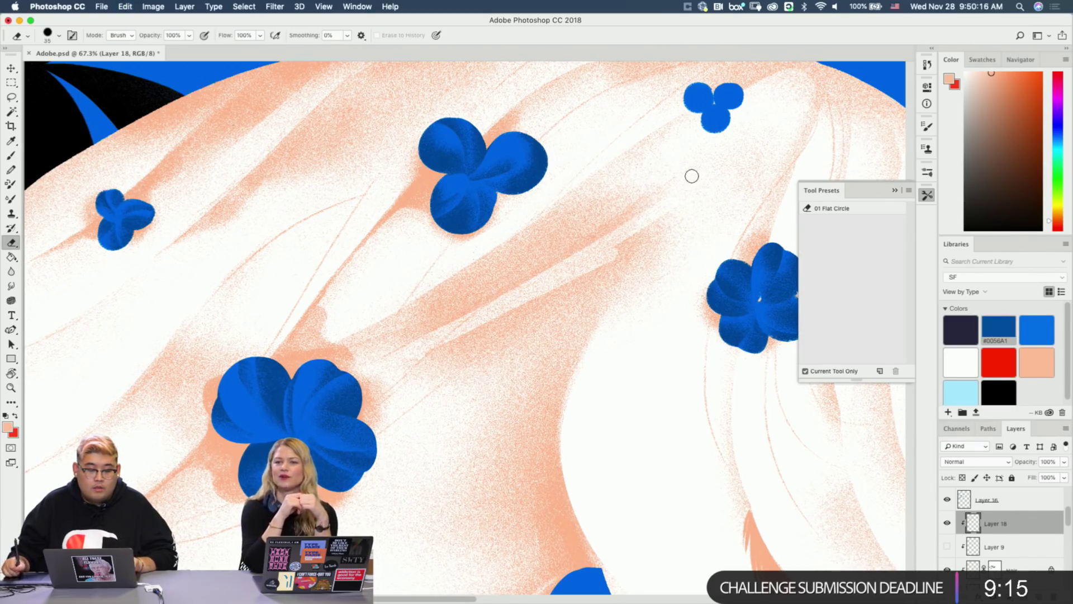
{"action": "left_click_drag", "start_coordinate": [422, 371], "coordinate": [571, 291]}
{"action": "left_click_drag", "start_coordinate": [441, 372], "coordinate": [613, 264]}
{"action": "left_click_drag", "start_coordinate": [503, 354], "coordinate": [671, 219]}
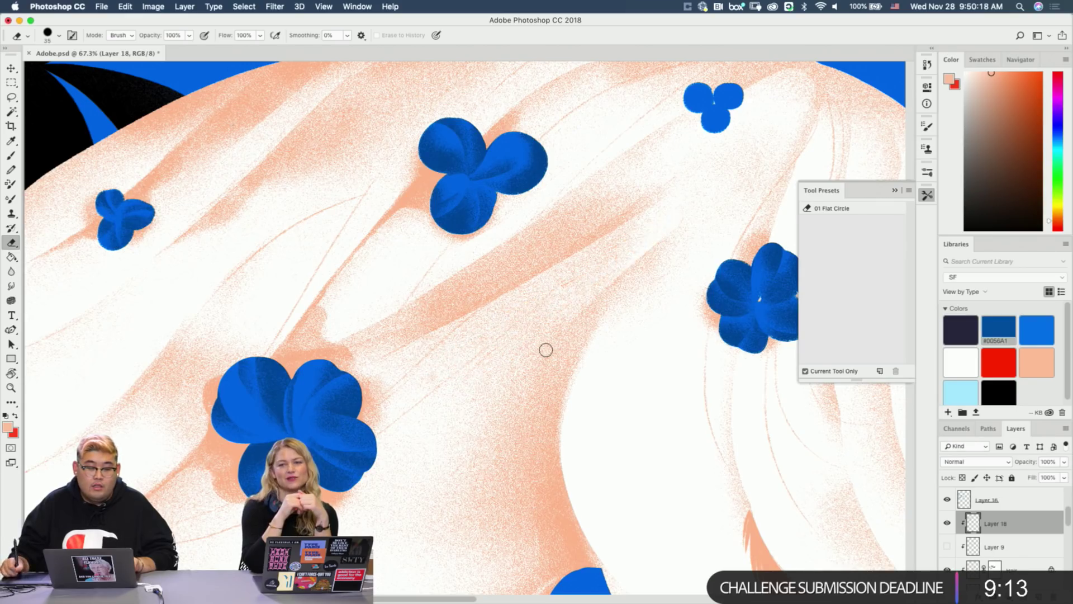
{"action": "left_click_drag", "start_coordinate": [592, 306], "coordinate": [665, 243]}
{"action": "left_click_drag", "start_coordinate": [610, 301], "coordinate": [662, 252]}
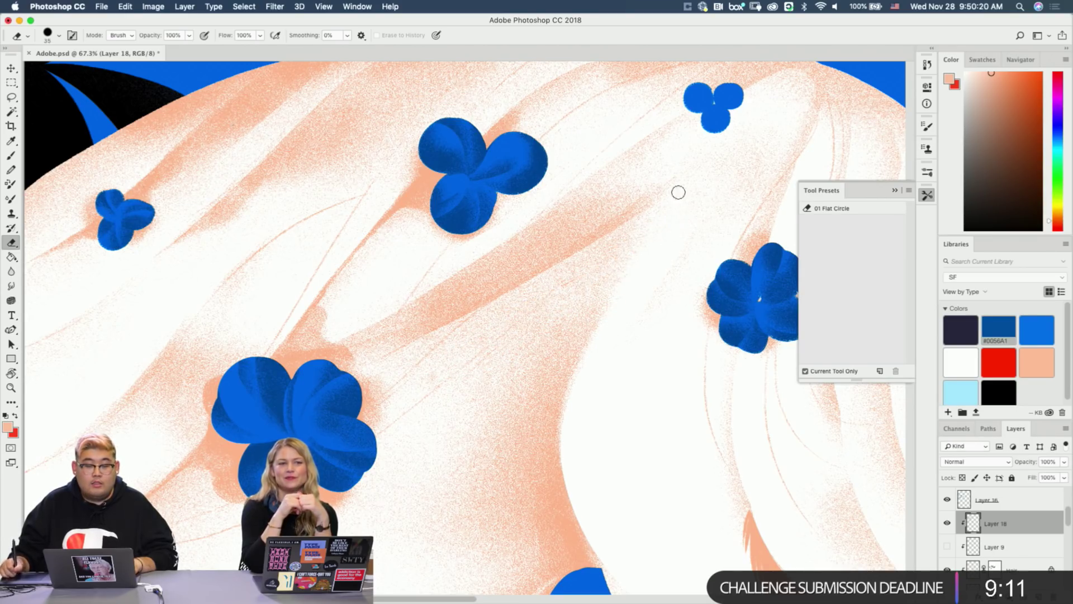
Shade the upper end of the long fold and the crest beside the unshaded small flower, refining both with the Eraser.
{"action": "key", "text": "b"}
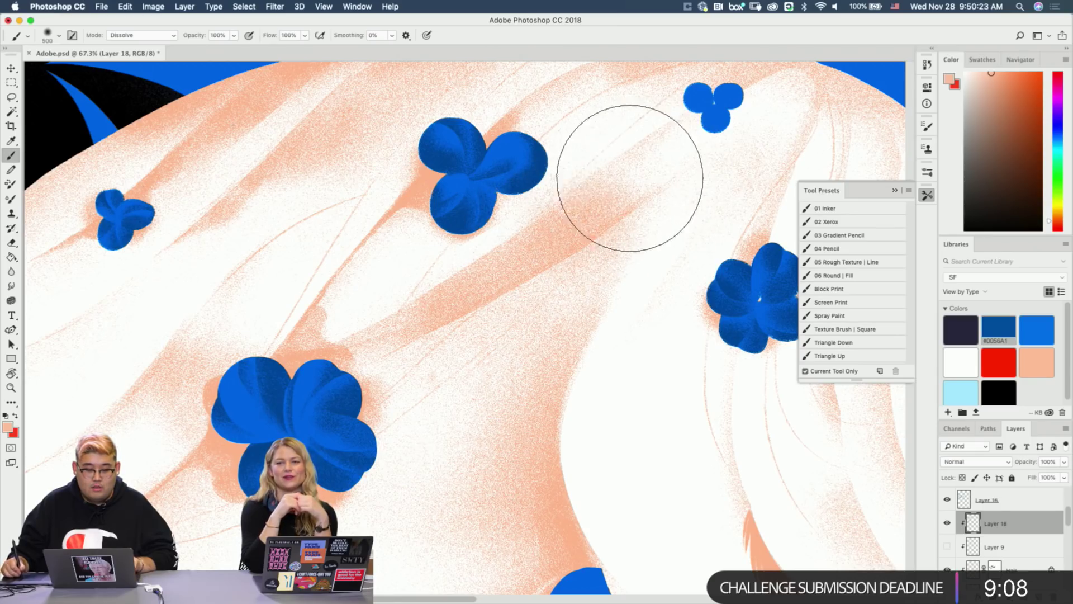
{"action": "key", "text": "e"}
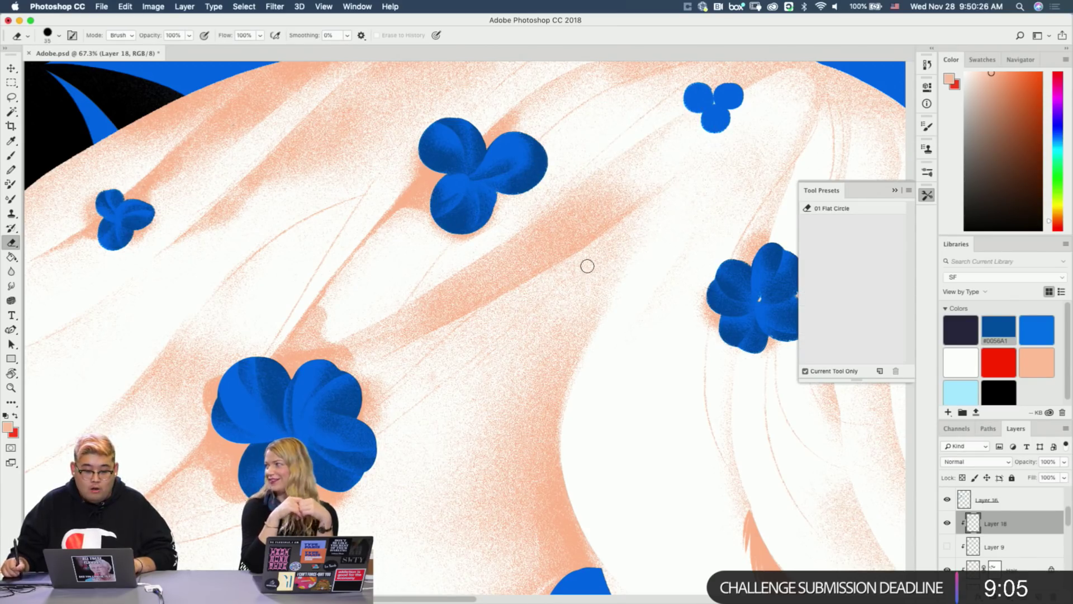
{"action": "left_click_drag", "start_coordinate": [651, 256], "coordinate": [462, 304]}
{"action": "key", "text": "b"}
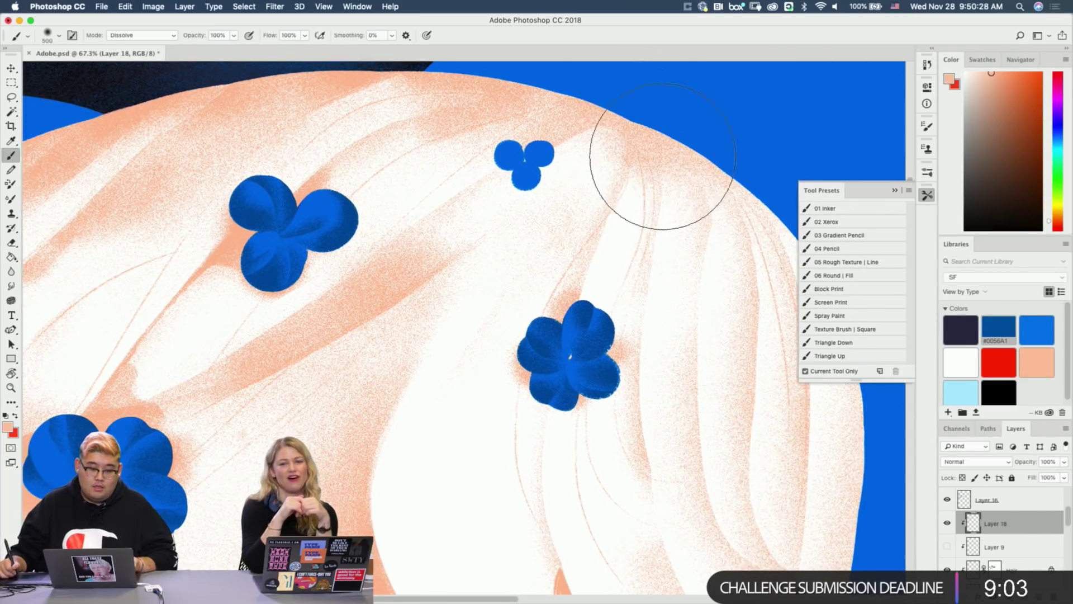
{"action": "key", "text": "e"}
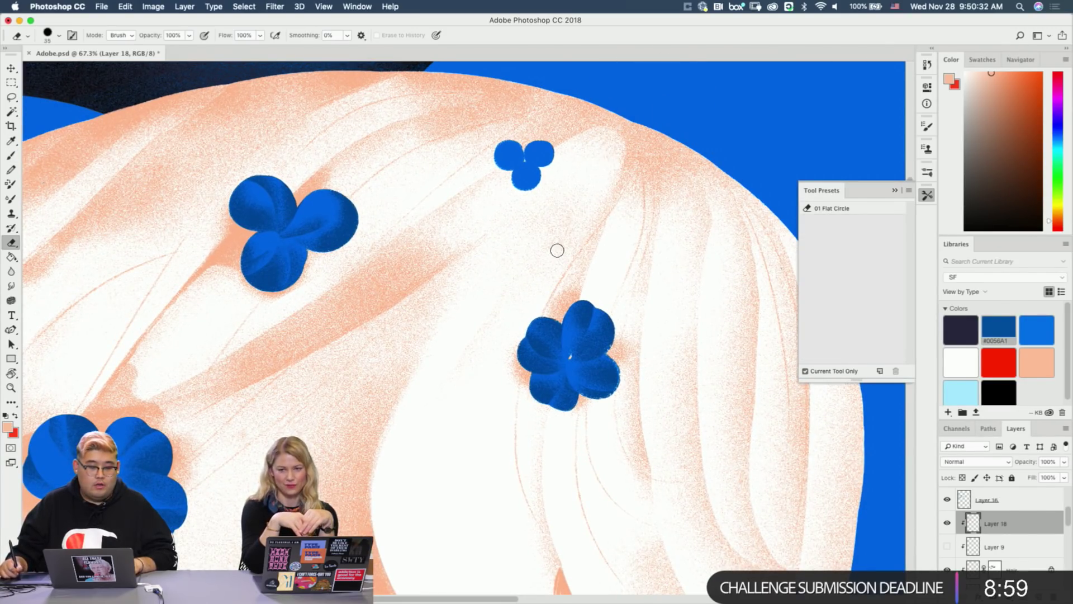
Add peach shadow beside and beneath the blue flower on the forelock, cleaning the strand edge with the Eraser.
{"action": "left_click_drag", "start_coordinate": [584, 155], "coordinate": [556, 54]}
{"action": "key", "text": "b"}
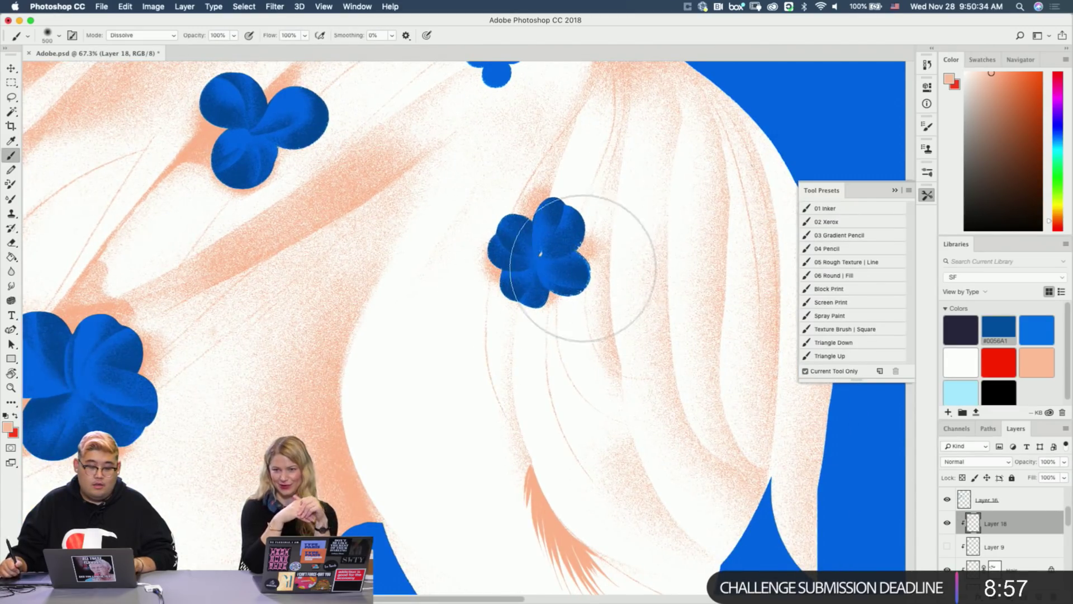
{"action": "key", "text": "e"}
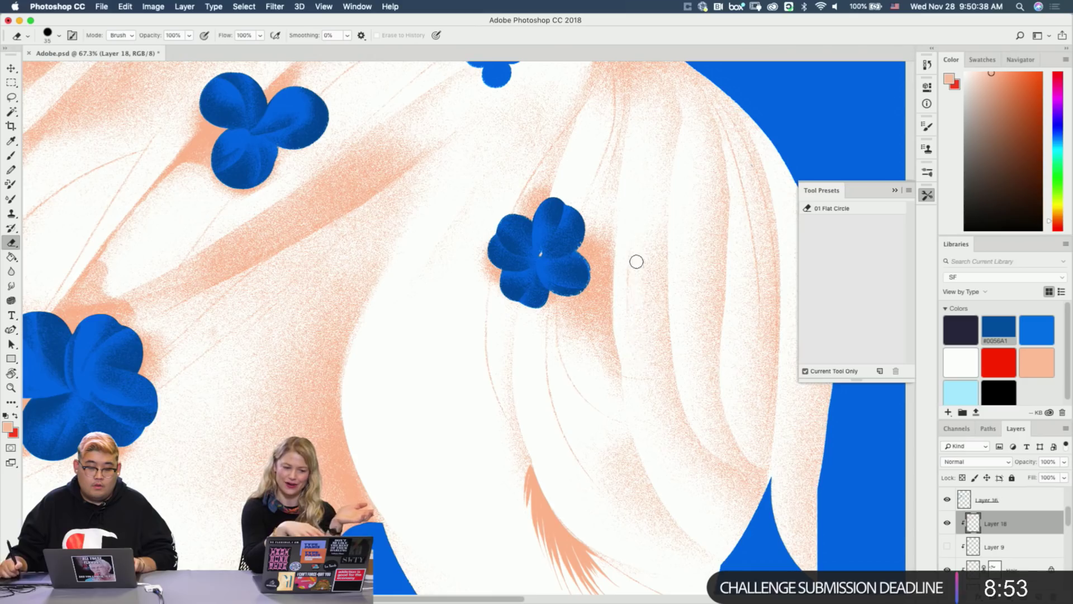
Shade the forelock strand next to the flower's shadow and erase the overspill from the neighbouring strand.
{"action": "key", "text": "b"}
{"action": "left_click_drag", "start_coordinate": [671, 259], "coordinate": [673, 169]}
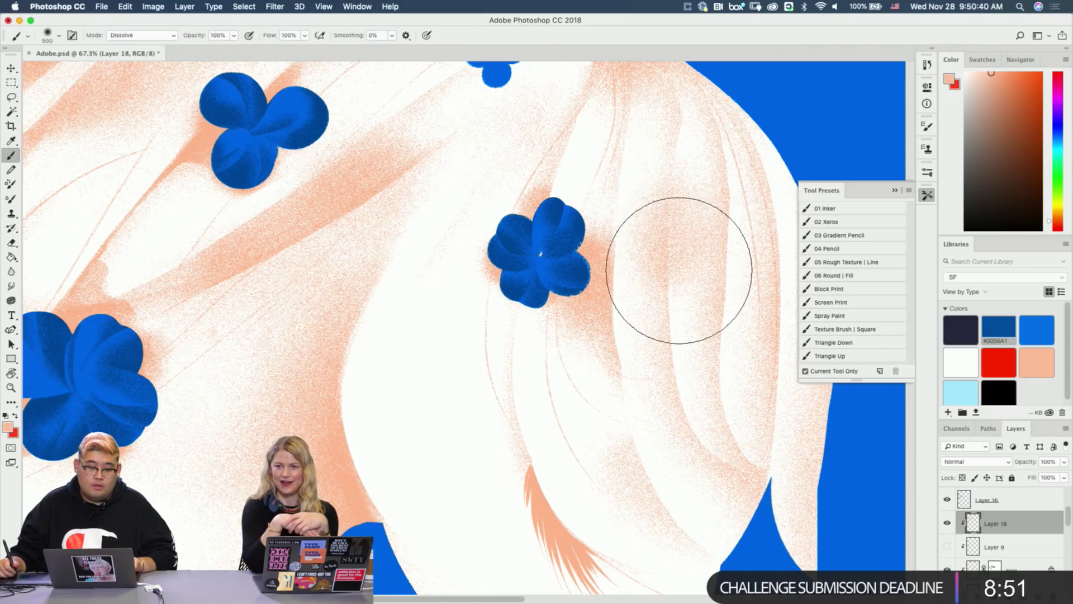
{"action": "mouse_move", "coordinate": [678, 282]}
{"action": "left_mouse_down"}
{"action": "mouse_move", "coordinate": [670, 233]}
{"action": "mouse_move", "coordinate": [673, 327]}
{"action": "left_mouse_up"}
{"action": "key", "text": "e"}
{"action": "left_click_drag", "start_coordinate": [688, 171], "coordinate": [681, 328]}
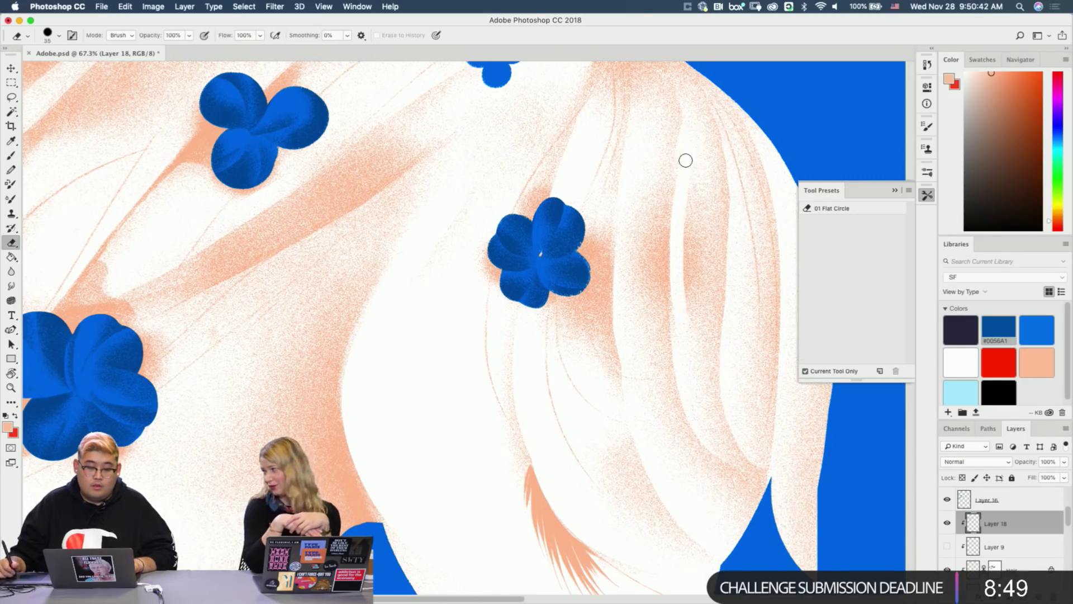
{"action": "left_click_drag", "start_coordinate": [688, 193], "coordinate": [693, 314]}
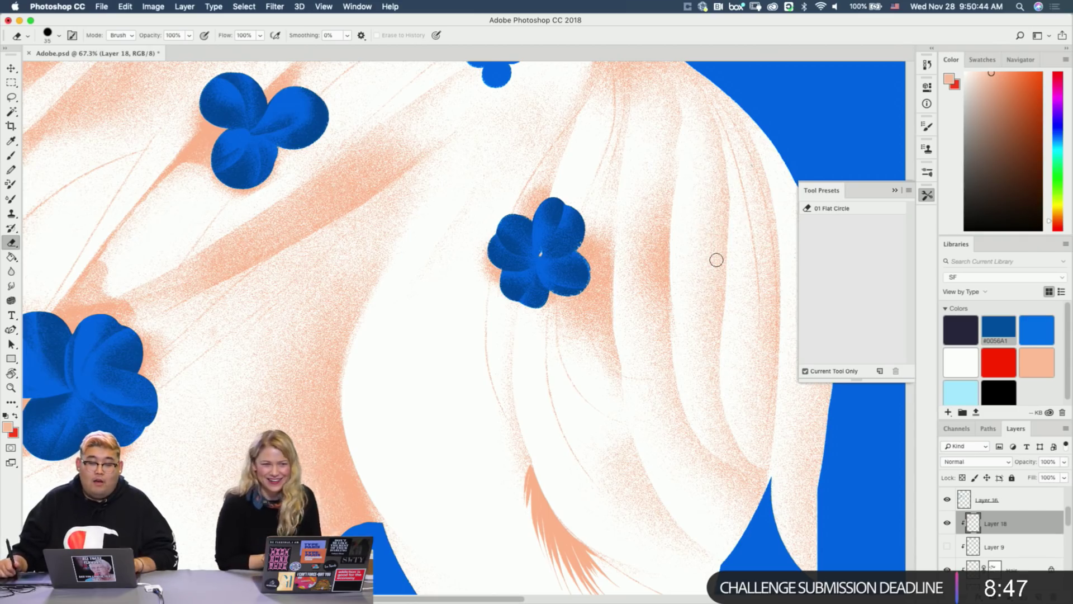
Deepen the peach shading on the forelock strand beside the flower and sharpen its outer edge with the Eraser.
{"action": "scroll", "coordinate": [717, 260], "scroll_direction": "right", "scroll_amount": 5}
{"action": "scroll", "coordinate": [717, 260], "scroll_direction": "up", "scroll_amount": 2}
{"action": "key", "text": "b"}
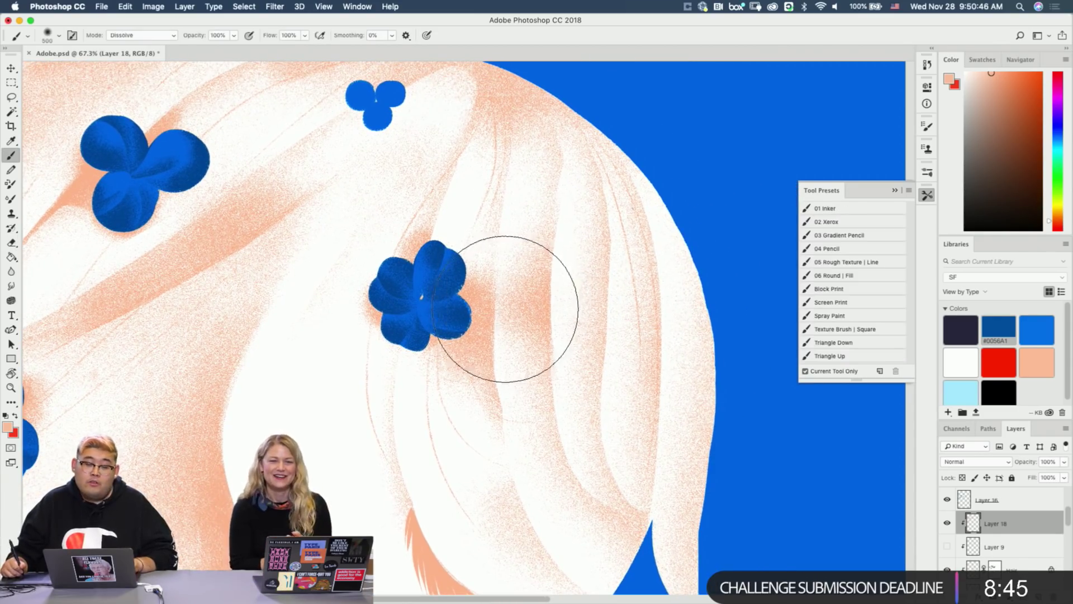
{"action": "left_click_drag", "start_coordinate": [499, 310], "coordinate": [553, 224]}
{"action": "mouse_move", "coordinate": [532, 259]}
{"action": "left_mouse_down"}
{"action": "mouse_move", "coordinate": [564, 152]}
{"action": "mouse_move", "coordinate": [565, 350]}
{"action": "left_mouse_up"}
{"action": "key", "text": "e"}
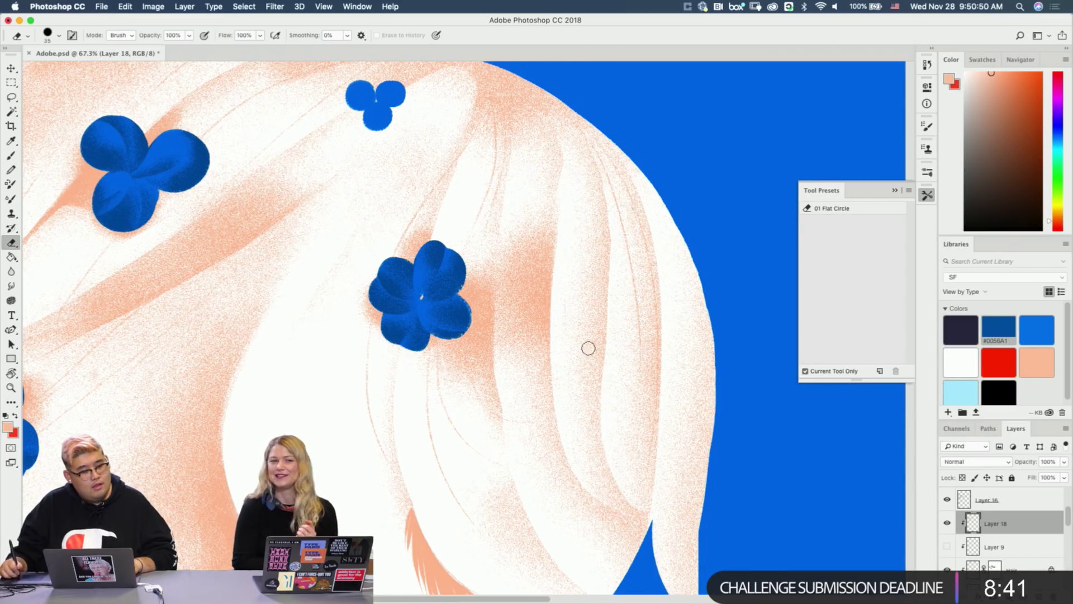
Shade the roots of the forelock strands along the top of the head, alternating with the Eraser.
{"action": "key", "text": "b"}
{"action": "scroll", "coordinate": [594, 177], "scroll_direction": "up", "scroll_amount": 5}
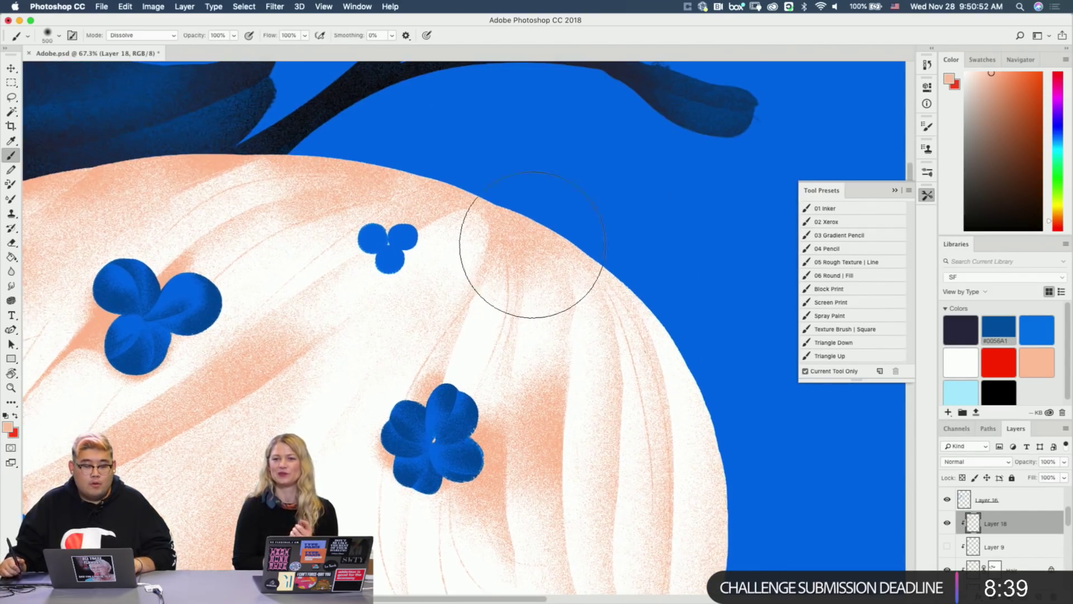
{"action": "key", "text": "e"}
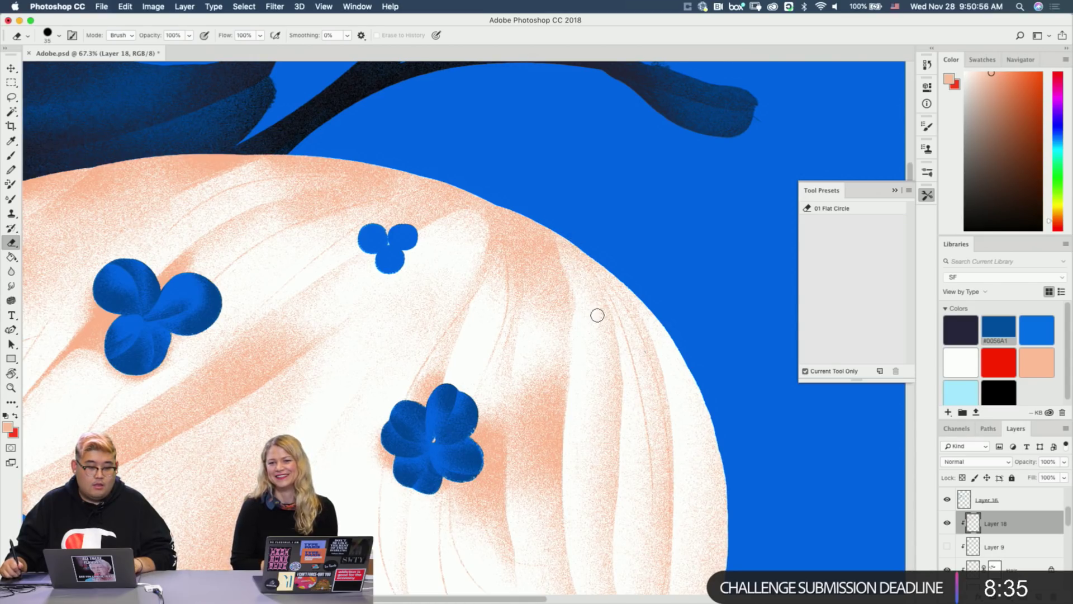
{"action": "key", "text": "b"}
{"action": "scroll", "coordinate": [610, 363], "scroll_direction": "down", "scroll_amount": 3}
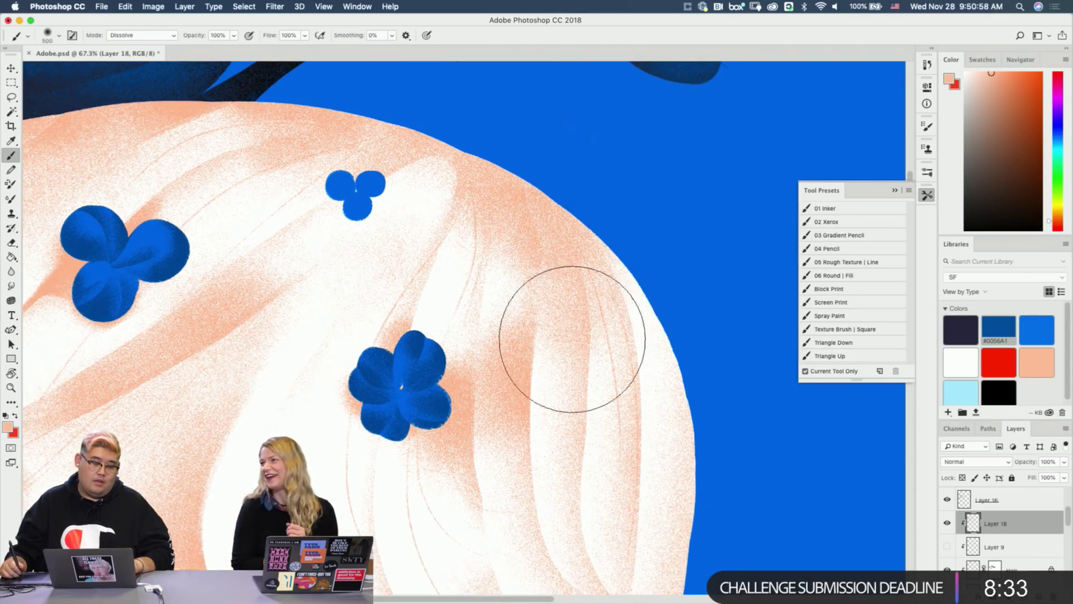
Erase a thin light streak down the edge of the shaded forelock strand, undoing and redrawing it until it fits.
{"action": "key", "text": "e"}
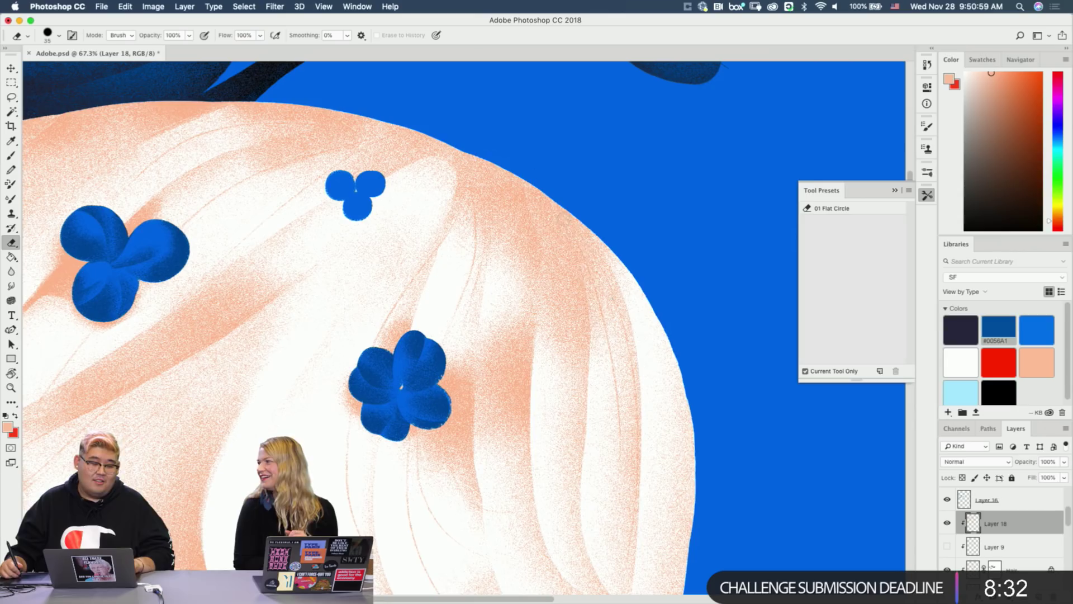
{"action": "left_click_drag", "start_coordinate": [556, 208], "coordinate": [593, 345]}
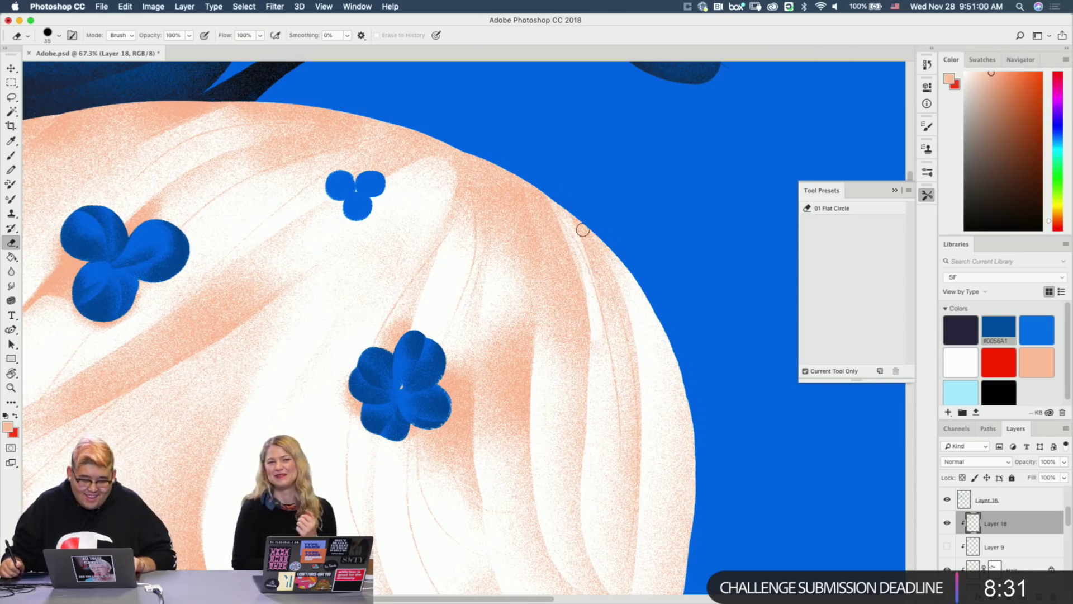
{"action": "key", "text": "super+z"}
{"action": "left_click_drag", "start_coordinate": [548, 197], "coordinate": [597, 358]}
{"action": "key", "text": "super+z"}
{"action": "left_click_drag", "start_coordinate": [549, 199], "coordinate": [600, 361]}
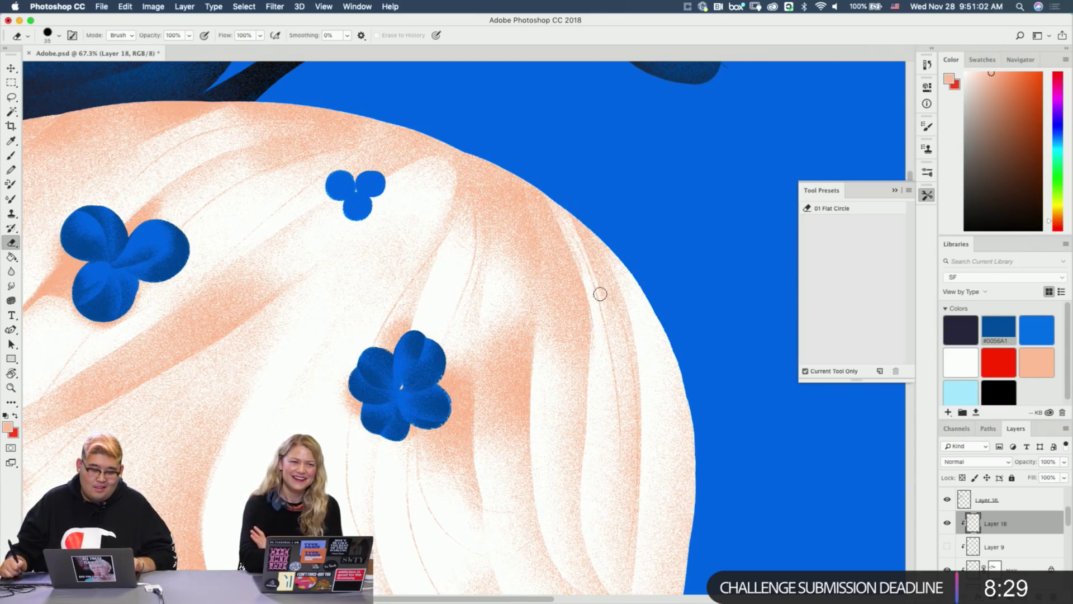
{"action": "left_click_drag", "start_coordinate": [573, 217], "coordinate": [618, 315]}
Shade the outermost forelock strands near the head's outline and erase a light streak between them, redoing one stroke.
{"action": "key", "text": "b"}
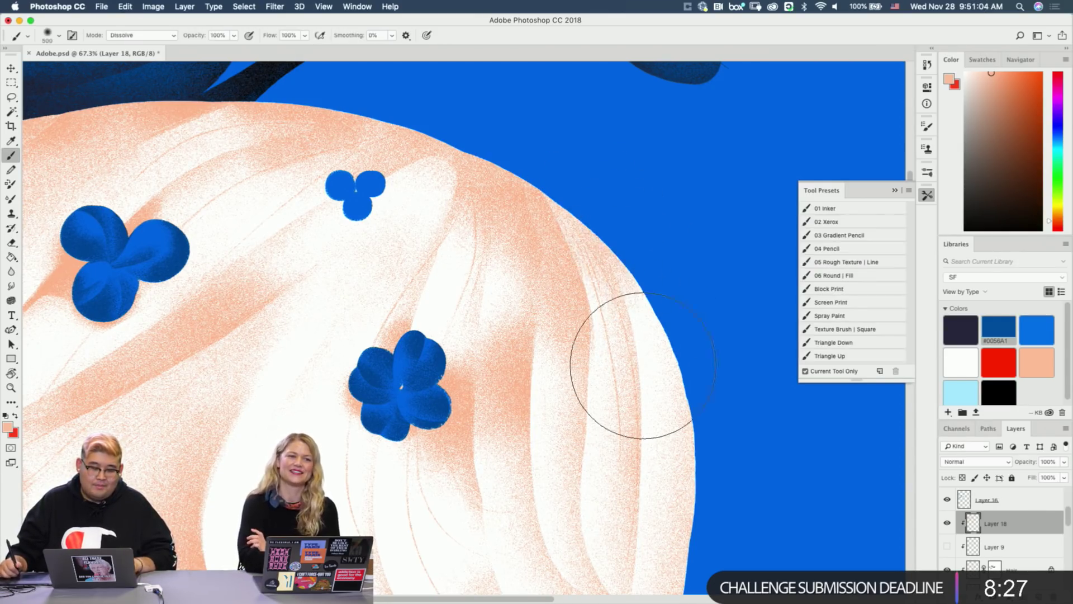
{"action": "key", "text": "e"}
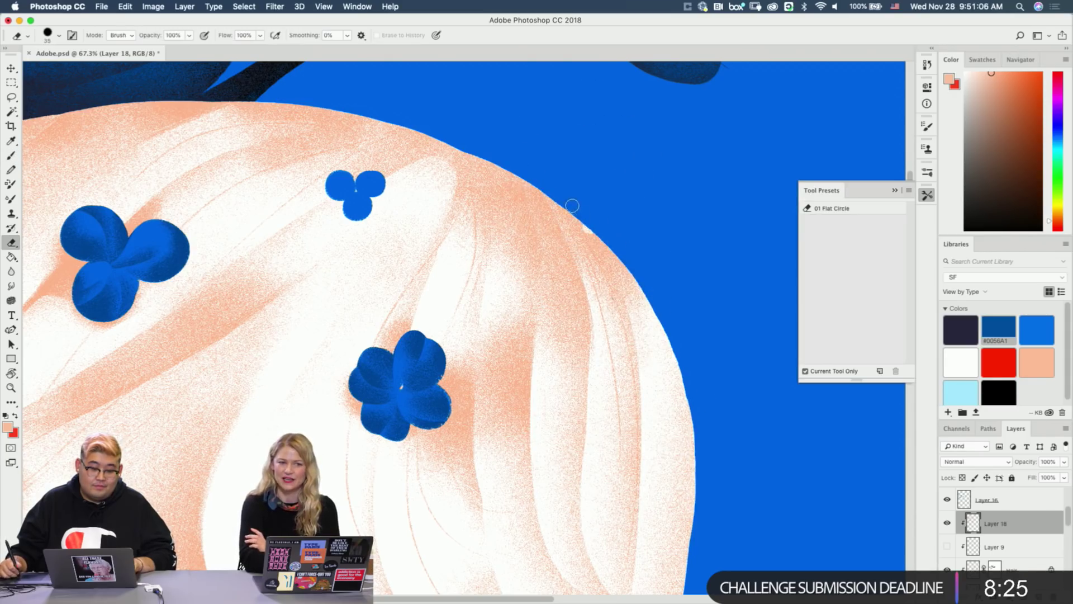
{"action": "left_click_drag", "start_coordinate": [591, 234], "coordinate": [637, 320]}
{"action": "key", "text": "super+z"}
{"action": "left_click_drag", "start_coordinate": [581, 210], "coordinate": [638, 323]}
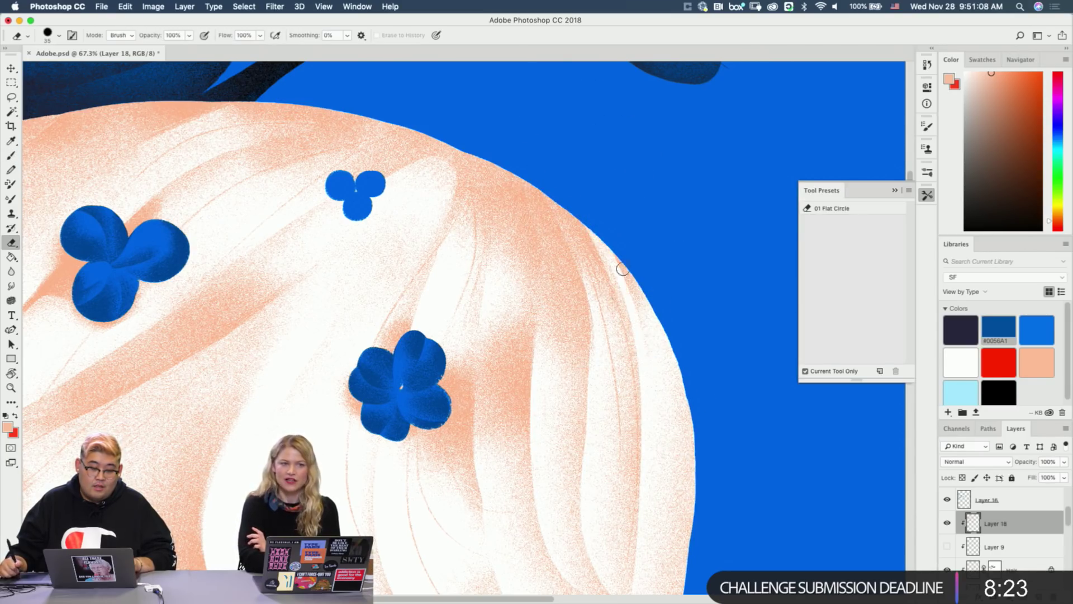
Undo the last erased streak and erase it again along the outermost forelock strand near the head's outline.
{"action": "key", "text": "super+z"}
{"action": "mouse_move", "coordinate": [590, 212]}
{"action": "left_mouse_down"}
{"action": "mouse_move", "coordinate": [651, 341]}
{"action": "mouse_move", "coordinate": [646, 269]}
{"action": "mouse_move", "coordinate": [614, 279]}
{"action": "left_mouse_up"}
{"action": "key", "text": "b"}
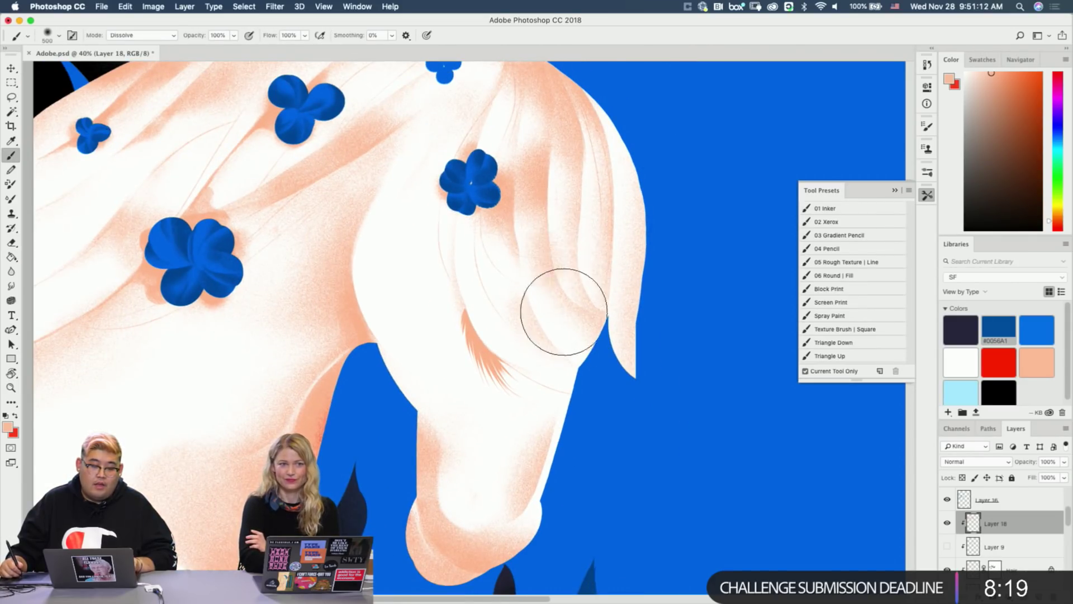
Try out a tighter crop of the illustration around the horse's head and the small figure.
{"action": "left_click_drag", "start_coordinate": [546, 228], "coordinate": [642, 330]}
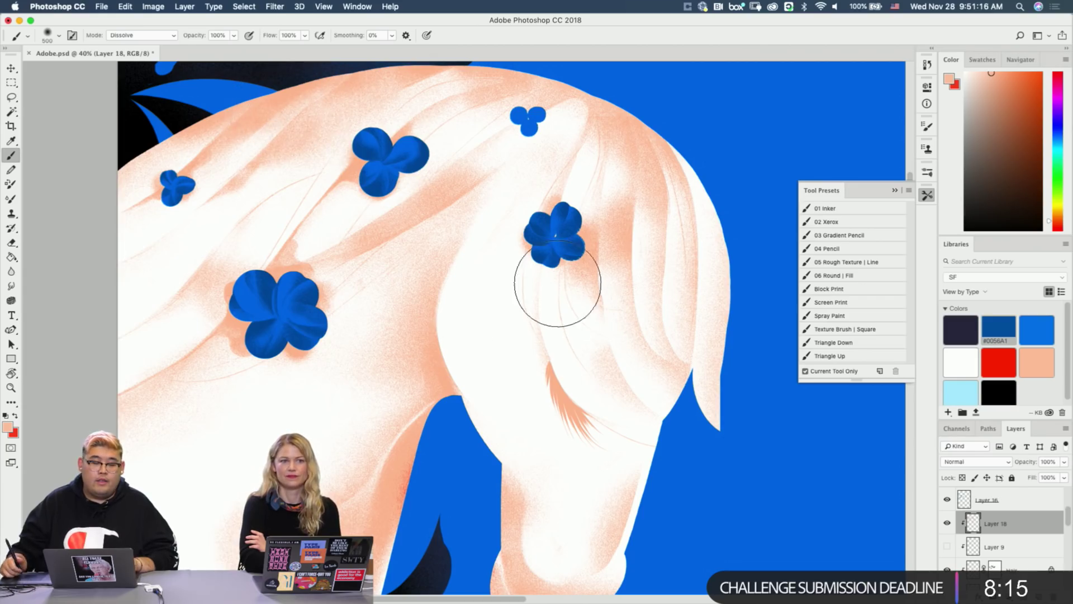
{"action": "left_click_drag", "start_coordinate": [530, 266], "coordinate": [597, 294]}
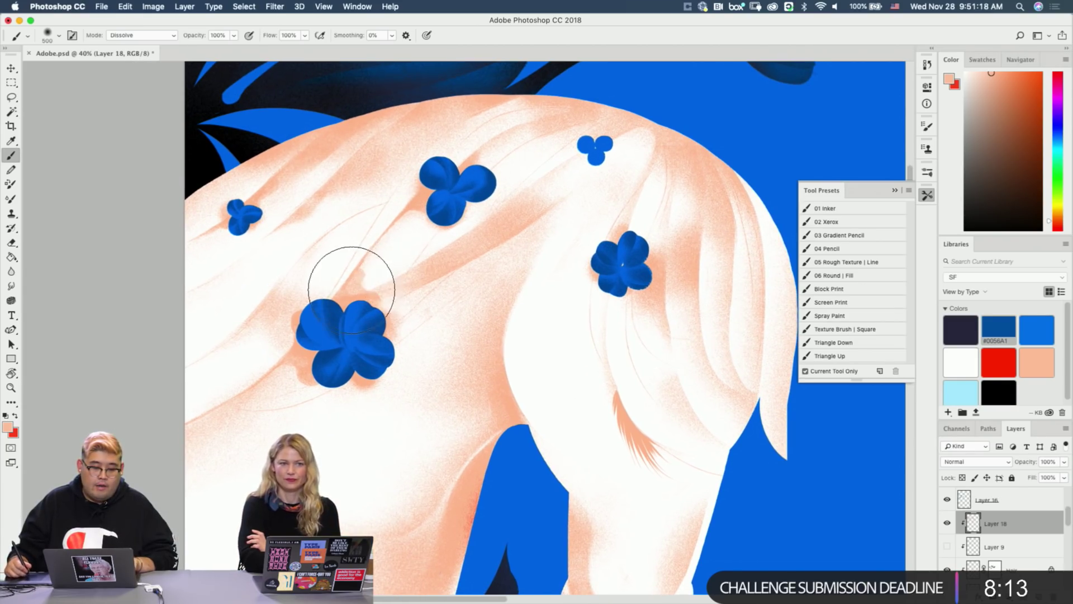
{"action": "left_click_drag", "start_coordinate": [641, 368], "coordinate": [614, 329]}
{"action": "key", "text": "z"}
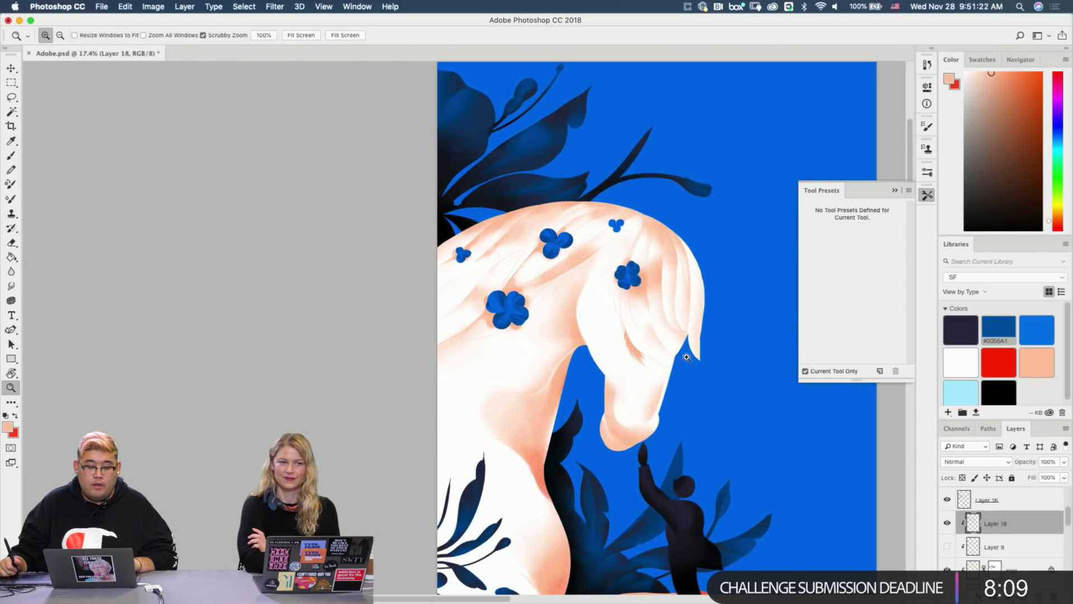
{"action": "left_click_drag", "start_coordinate": [687, 358], "coordinate": [607, 249]}
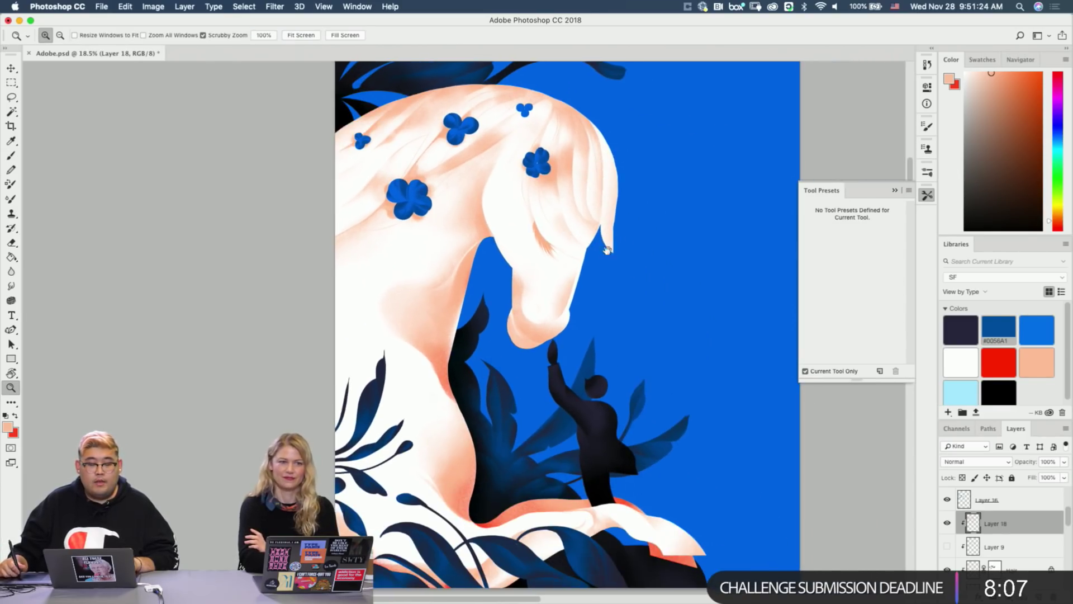
{"action": "left_click_drag", "start_coordinate": [649, 302], "coordinate": [615, 303]}
{"action": "key", "text": "c"}
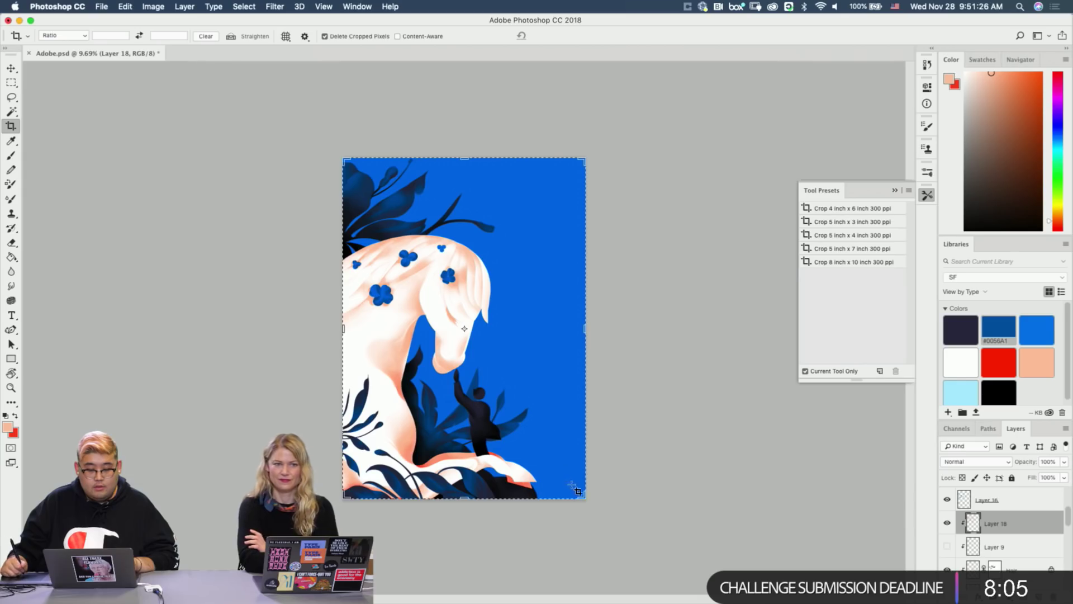
{"action": "left_click_drag", "start_coordinate": [577, 491], "coordinate": [524, 460]}
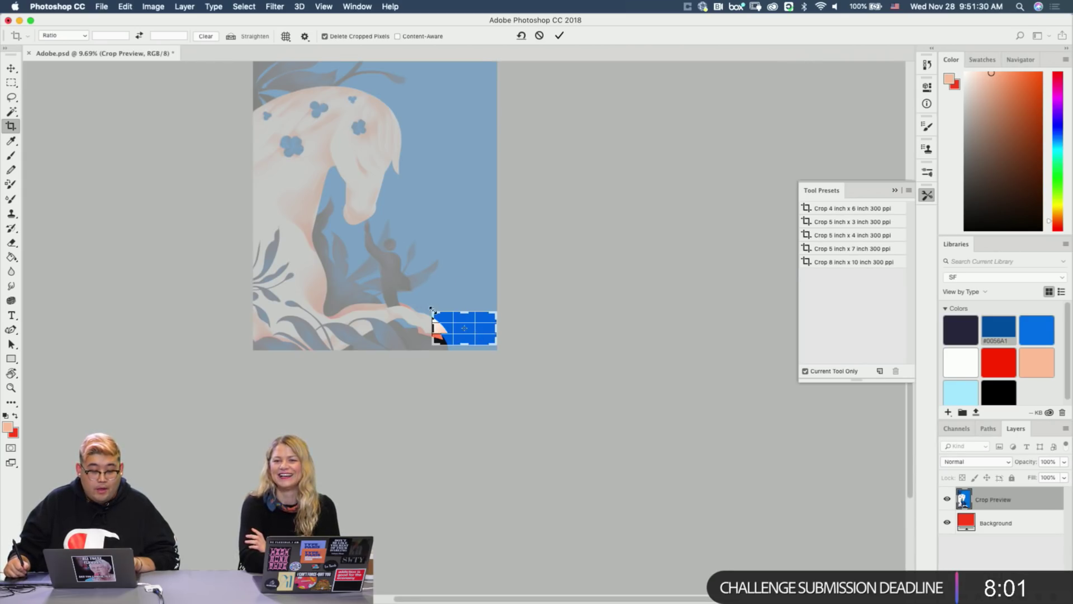
{"action": "left_click_drag", "start_coordinate": [432, 309], "coordinate": [352, 169]}
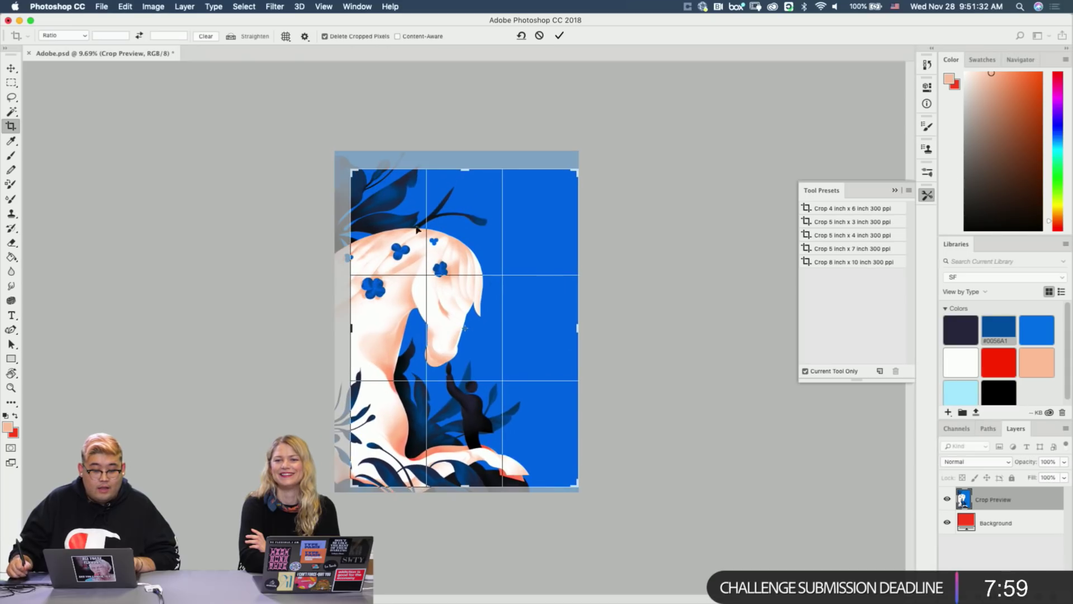
{"action": "left_click_drag", "start_coordinate": [582, 488], "coordinate": [536, 479]}
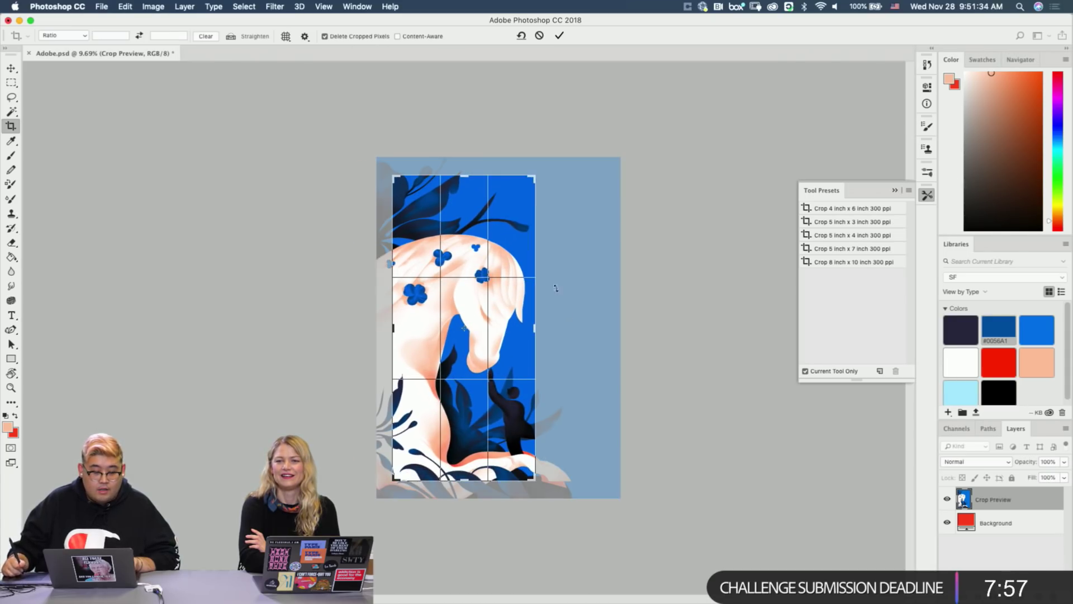
{"action": "left_click_drag", "start_coordinate": [475, 179], "coordinate": [476, 219]}
{"action": "mouse_move", "coordinate": [535, 327]}
{"action": "left_mouse_down"}
{"action": "mouse_move", "coordinate": [559, 324]}
{"action": "mouse_move", "coordinate": [523, 322]}
{"action": "left_mouse_up"}
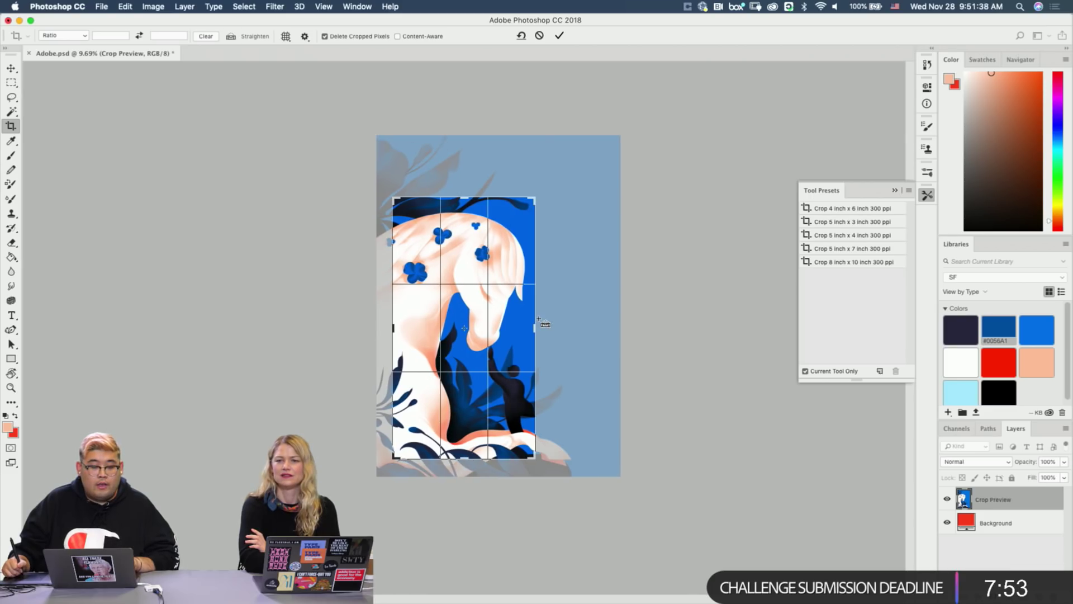
{"action": "key", "text": "Escape"}
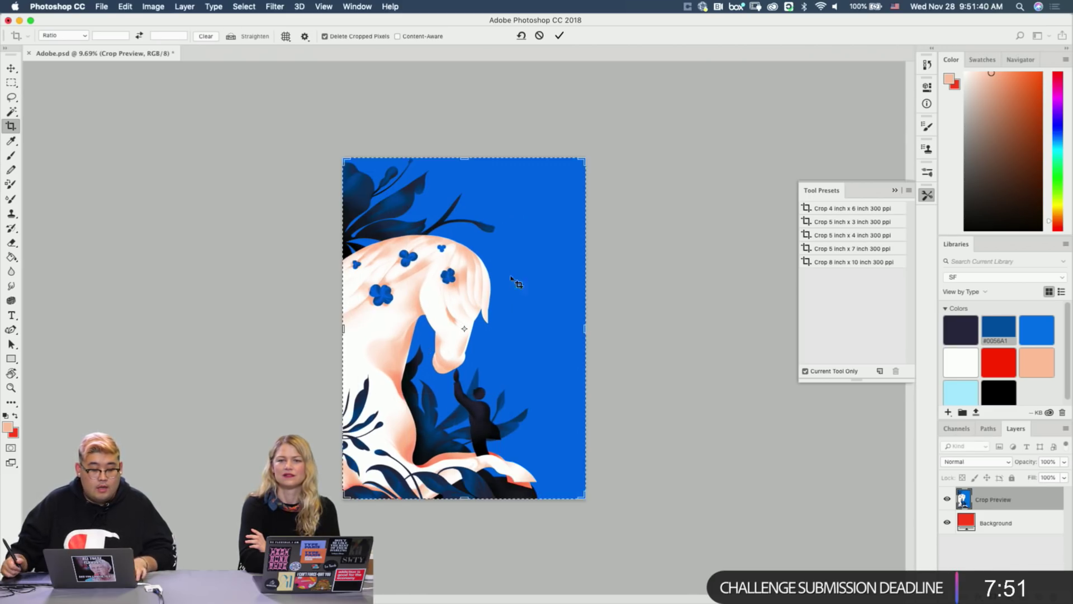
Shade the lower ends of the outer forelock strands where they converge and clean up their edges with the Eraser.
{"action": "key", "text": "z"}
{"action": "mouse_move", "coordinate": [490, 280]}
{"action": "left_mouse_down"}
{"action": "mouse_move", "coordinate": [510, 288]}
{"action": "mouse_move", "coordinate": [568, 254]}
{"action": "mouse_move", "coordinate": [576, 326]}
{"action": "mouse_move", "coordinate": [562, 324]}
{"action": "left_mouse_up"}
{"action": "key", "text": "b"}
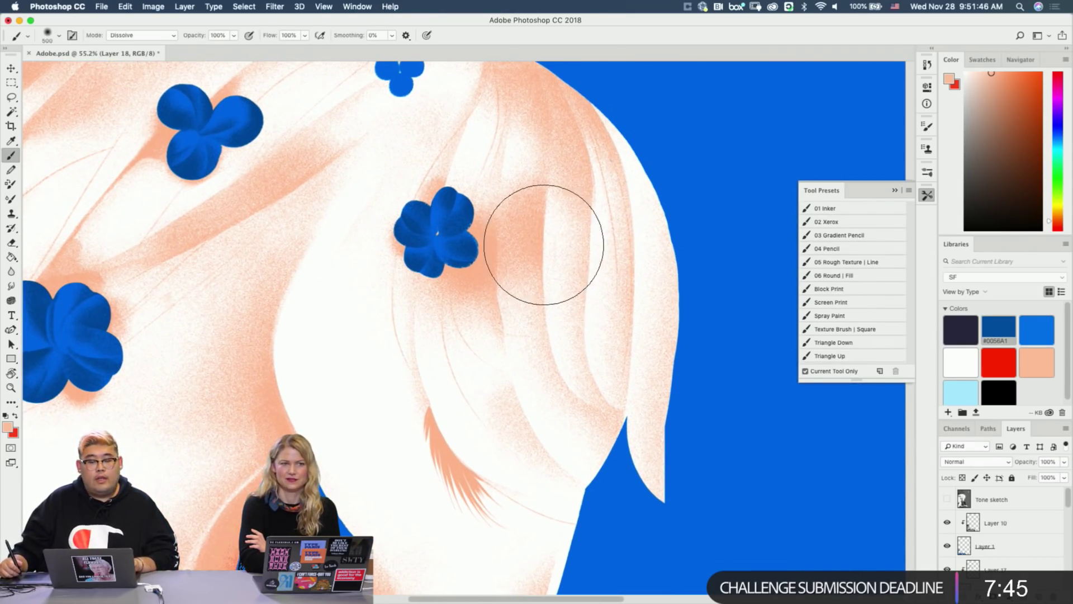
{"action": "mouse_move", "coordinate": [596, 416]}
{"action": "left_mouse_down"}
{"action": "mouse_move", "coordinate": [573, 395]}
{"action": "mouse_move", "coordinate": [597, 445]}
{"action": "mouse_move", "coordinate": [603, 418]}
{"action": "mouse_move", "coordinate": [606, 445]}
{"action": "mouse_move", "coordinate": [577, 346]}
{"action": "left_mouse_up"}
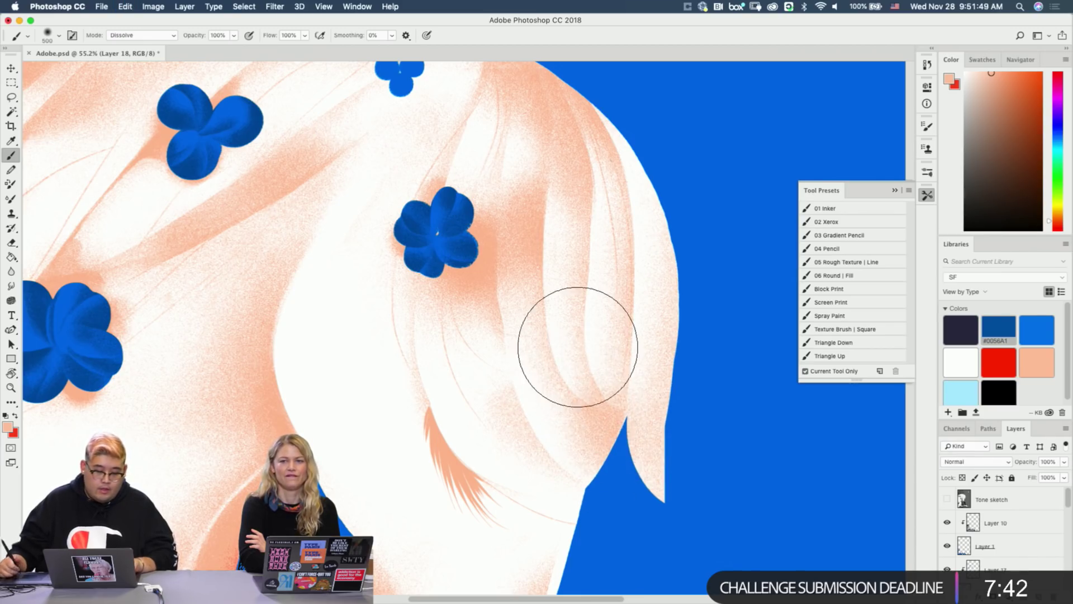
{"action": "key", "text": "e"}
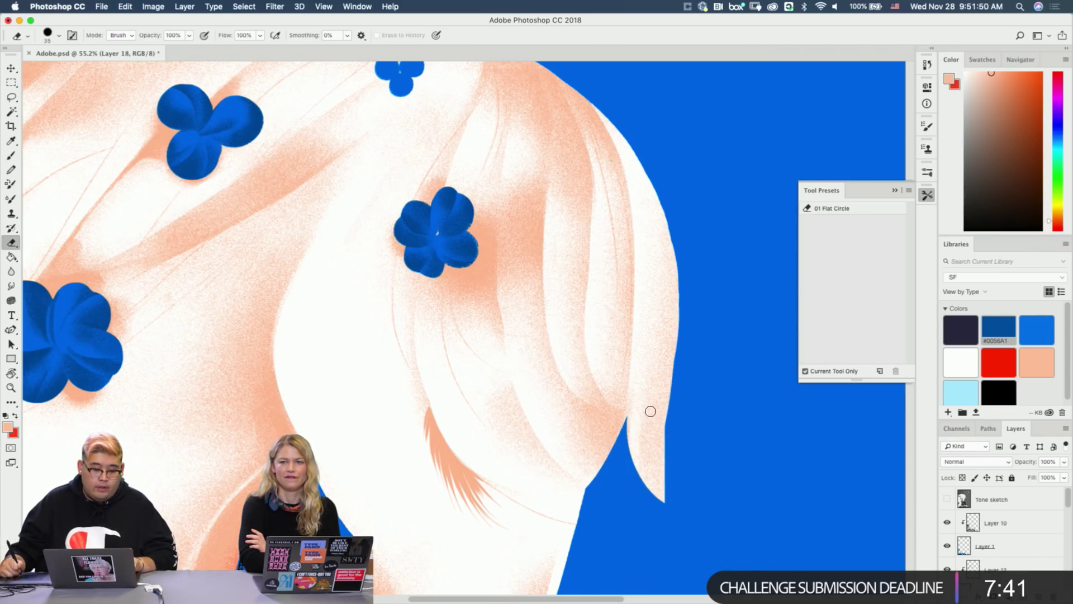
Shade the forelock strand directly beneath the blue flower and sharpen its inner edge with the Eraser.
{"action": "key", "text": "b"}
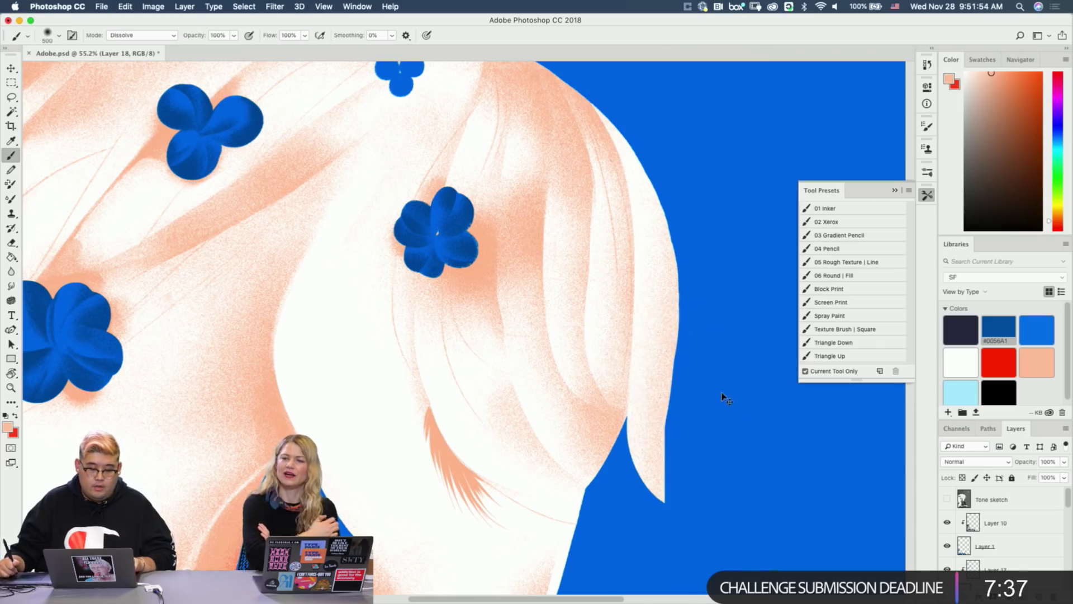
{"action": "left_click_drag", "start_coordinate": [427, 300], "coordinate": [446, 306]}
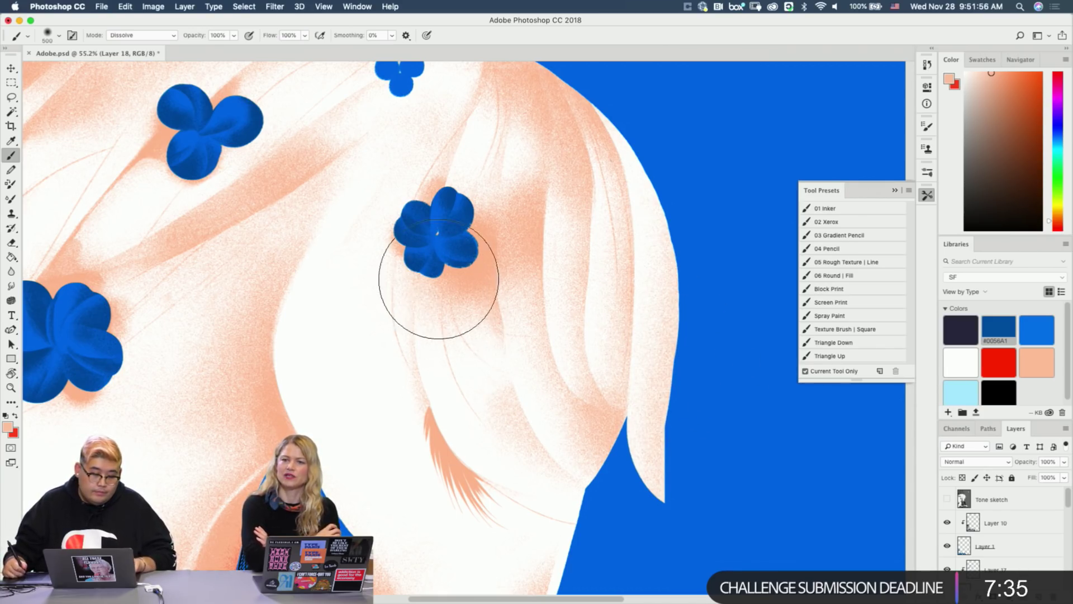
{"action": "key", "text": "e"}
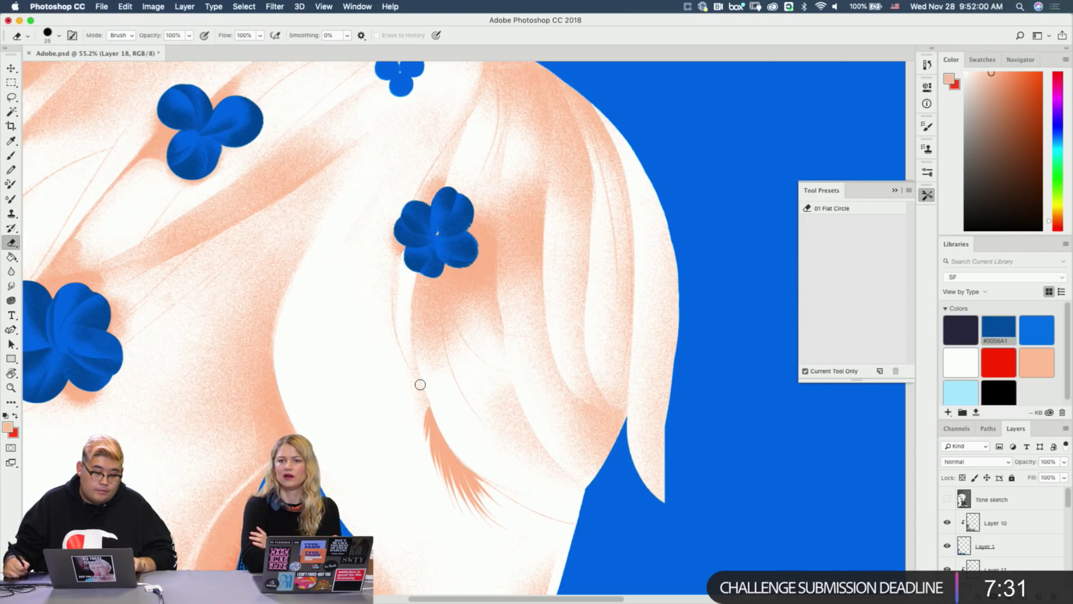
Shade the lower forelock above the eyelashes and erase a crisp curved edge beside it, redoing the stroke with a larger Eraser.
{"action": "key", "text": "b"}
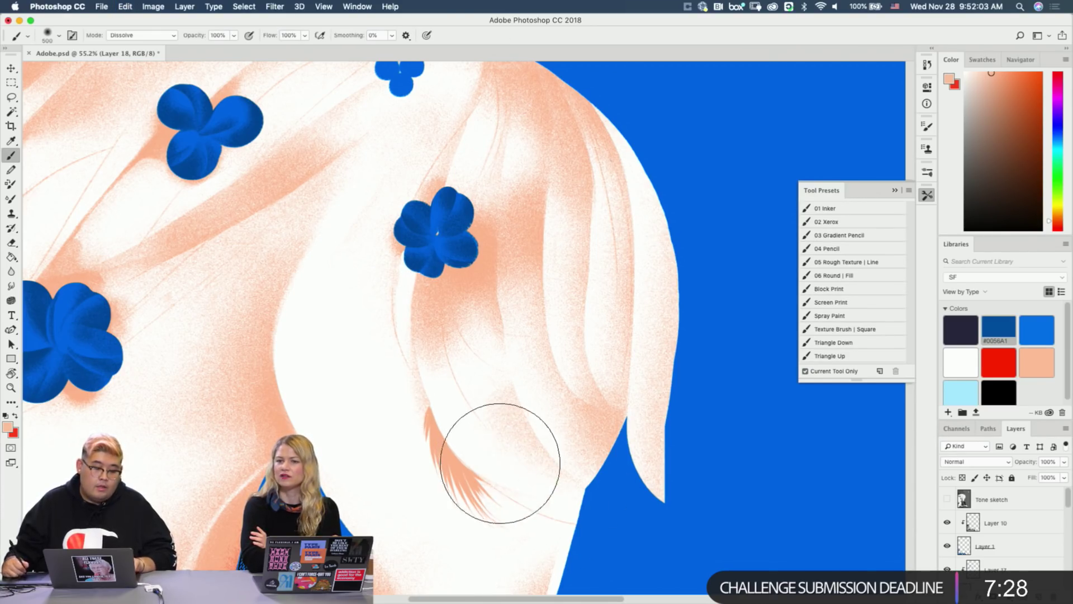
{"action": "mouse_move", "coordinate": [501, 463]}
{"action": "left_mouse_down"}
{"action": "mouse_move", "coordinate": [551, 491]}
{"action": "mouse_move", "coordinate": [568, 479]}
{"action": "mouse_move", "coordinate": [527, 455]}
{"action": "left_mouse_up"}
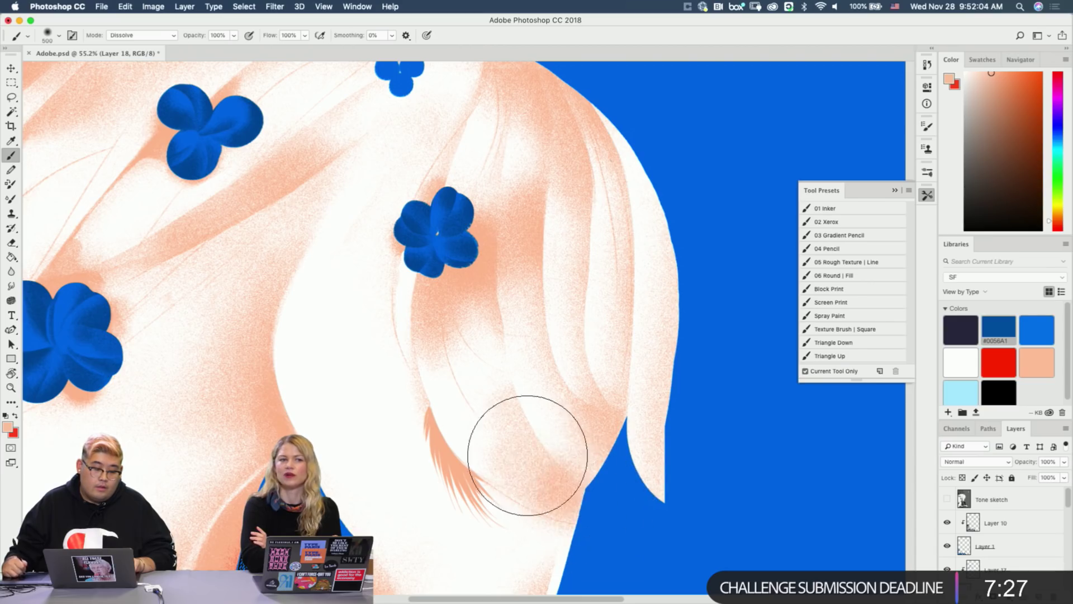
{"action": "key", "text": "e"}
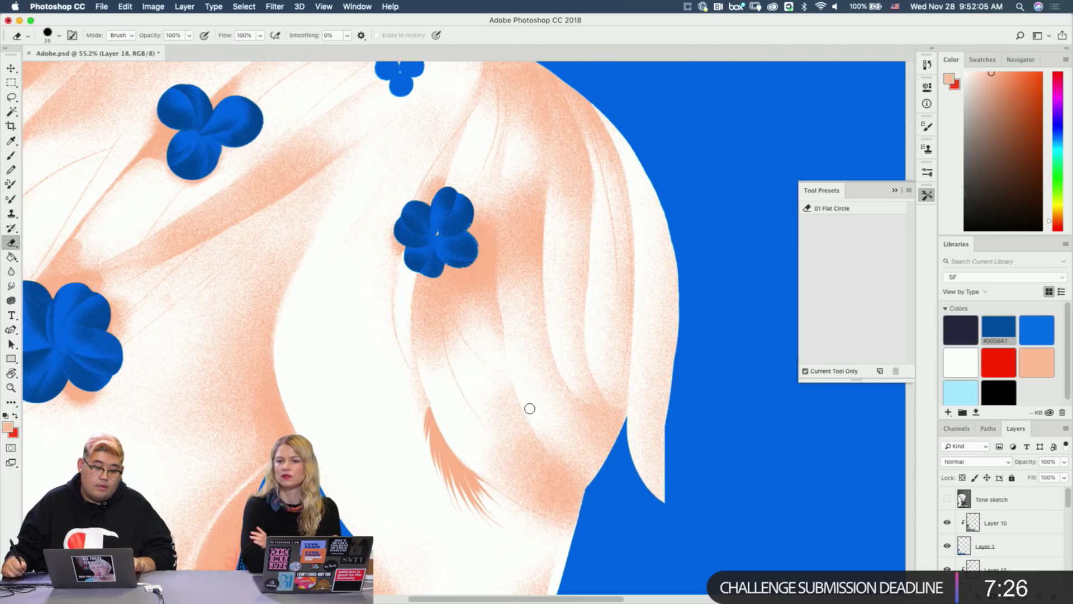
{"action": "left_click_drag", "start_coordinate": [530, 409], "coordinate": [589, 488]}
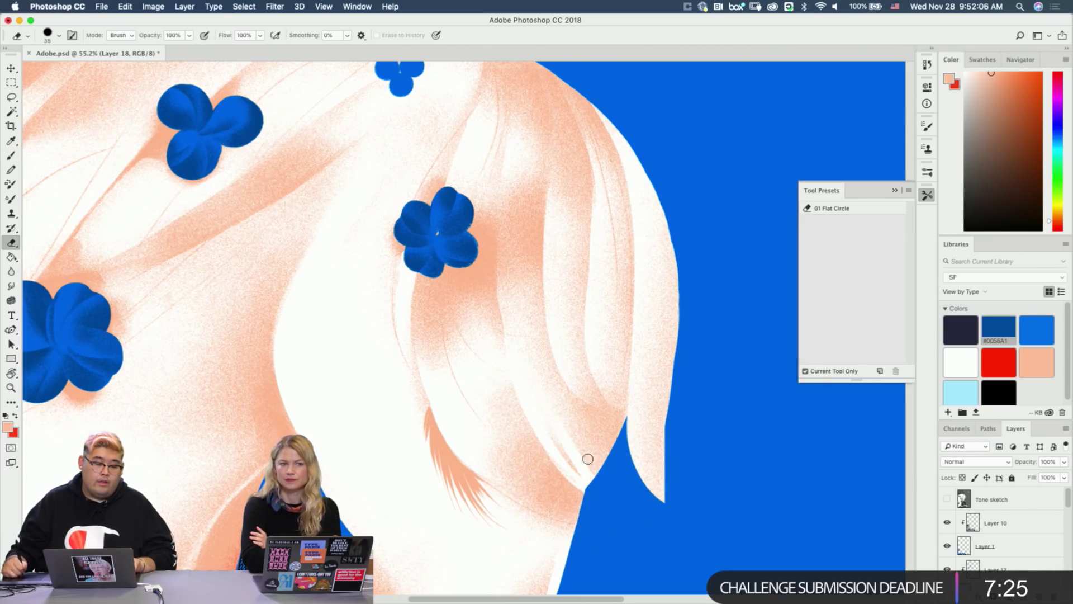
{"action": "key", "text": "super+z"}
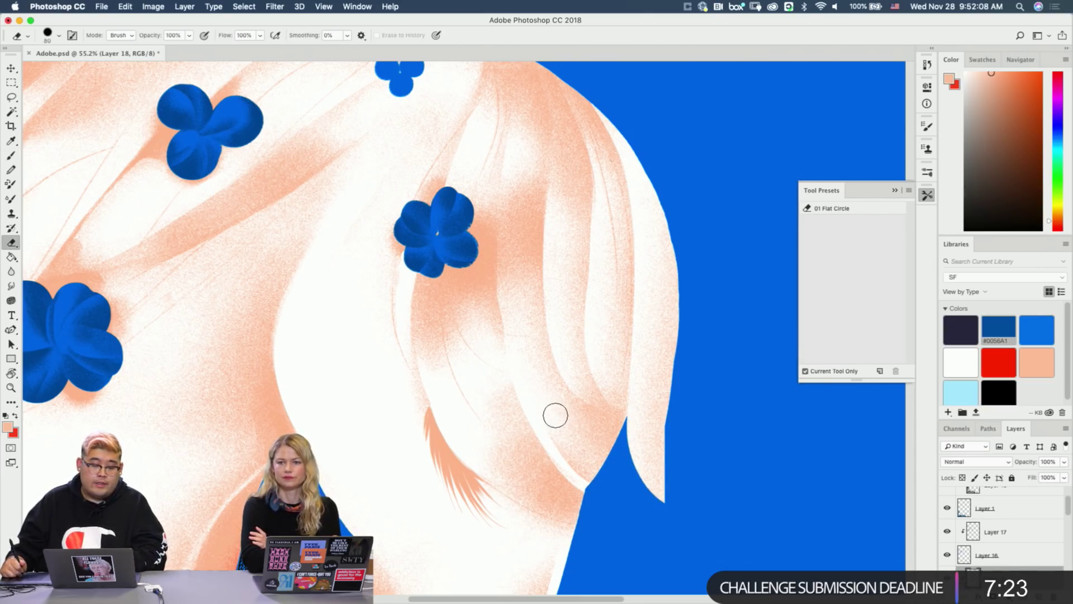
{"action": "left_click_drag", "start_coordinate": [556, 401], "coordinate": [587, 405]}
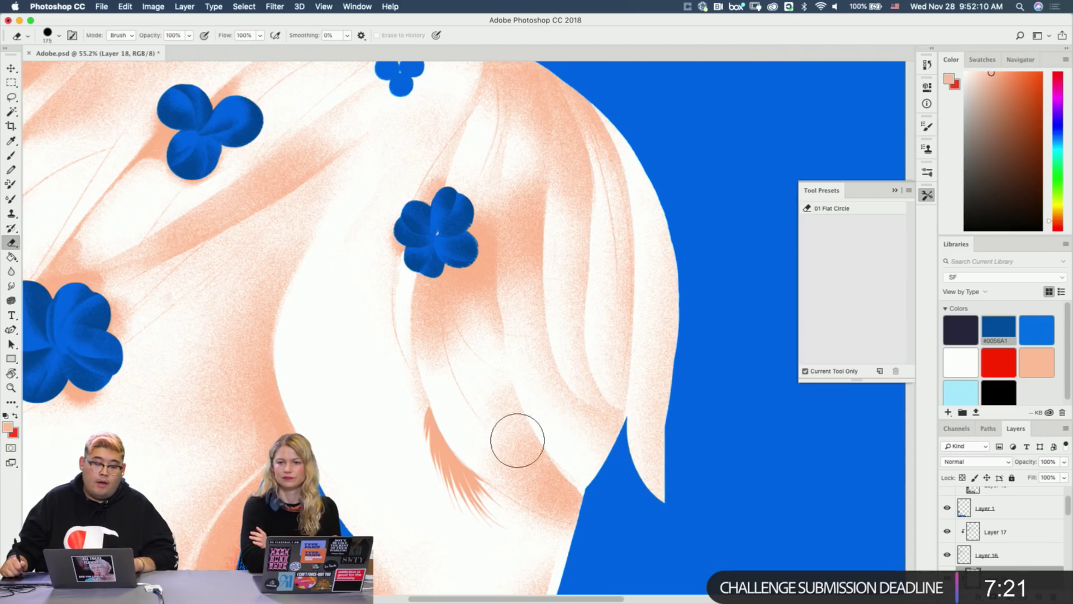
{"action": "mouse_move", "coordinate": [503, 456]}
{"action": "left_mouse_down"}
{"action": "mouse_move", "coordinate": [533, 506]}
{"action": "mouse_move", "coordinate": [510, 436]}
{"action": "left_mouse_up"}
Deepen the shading along the forelock's lower edge by the eyelashes and erase the overspill beneath it.
{"action": "key", "text": "b"}
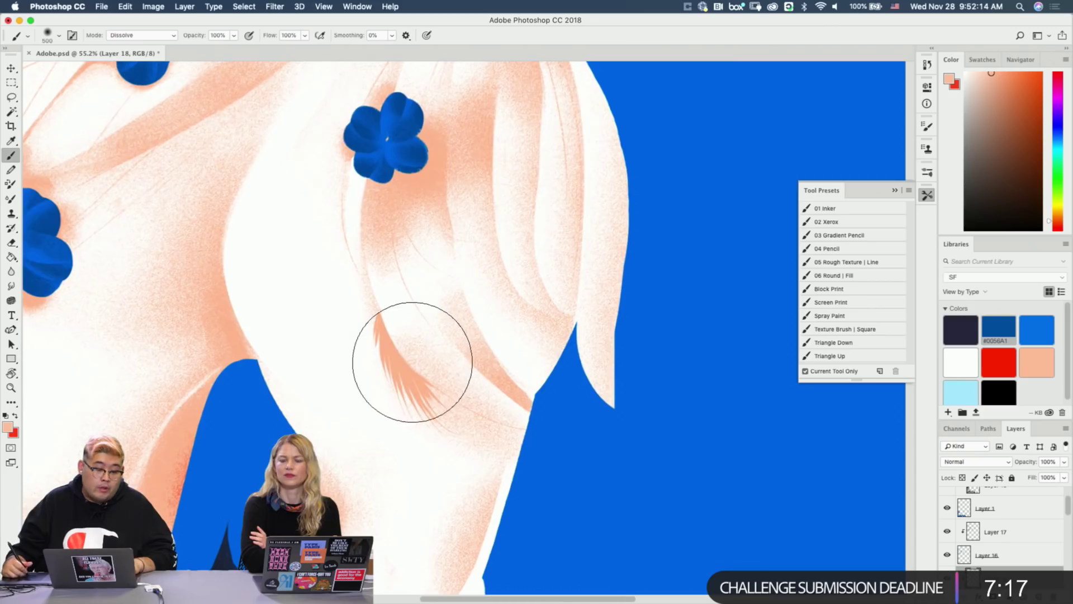
{"action": "key", "text": "e"}
{"action": "key", "text": "b"}
{"action": "mouse_move", "coordinate": [444, 384]}
{"action": "left_mouse_down"}
{"action": "mouse_move", "coordinate": [519, 430]}
{"action": "mouse_move", "coordinate": [433, 370]}
{"action": "mouse_move", "coordinate": [478, 418]}
{"action": "left_mouse_up"}
{"action": "key", "text": "e"}
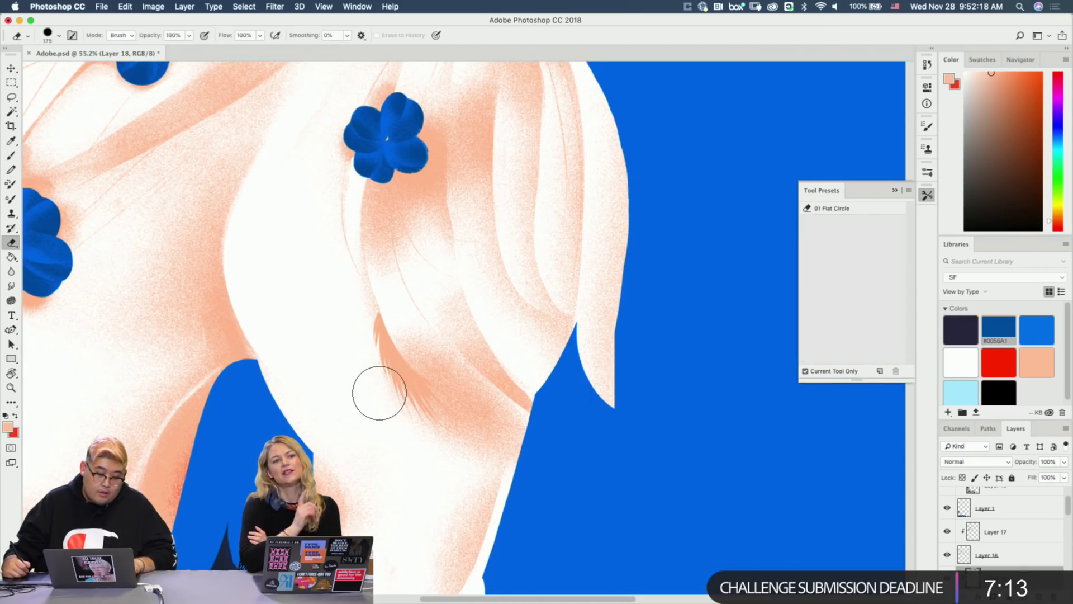
{"action": "mouse_move", "coordinate": [380, 393]}
{"action": "left_mouse_down"}
{"action": "mouse_move", "coordinate": [455, 457]}
{"action": "mouse_move", "coordinate": [462, 442]}
{"action": "left_mouse_up"}
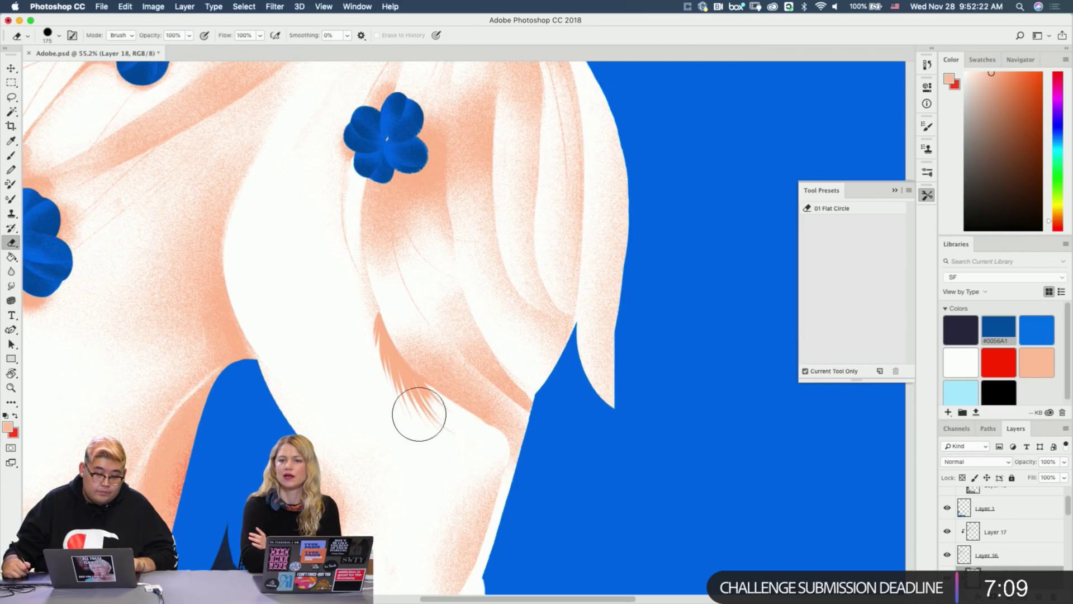
Darken the lowest forelock strand's tip at the head's outline with a 175 px brush and erase around its edges.
{"action": "key", "text": "b"}
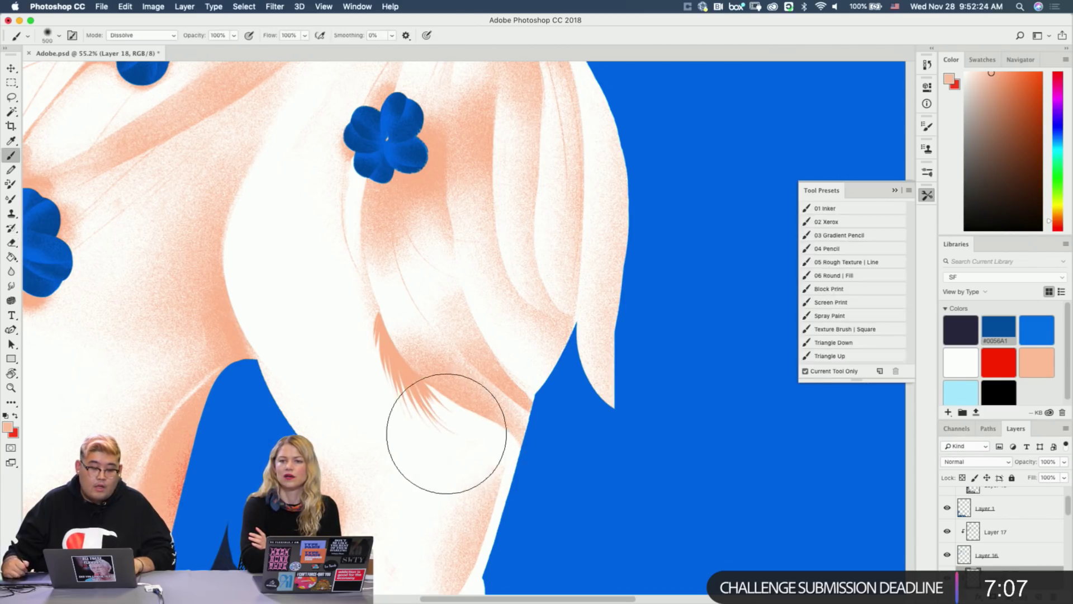
{"action": "key", "text": "e"}
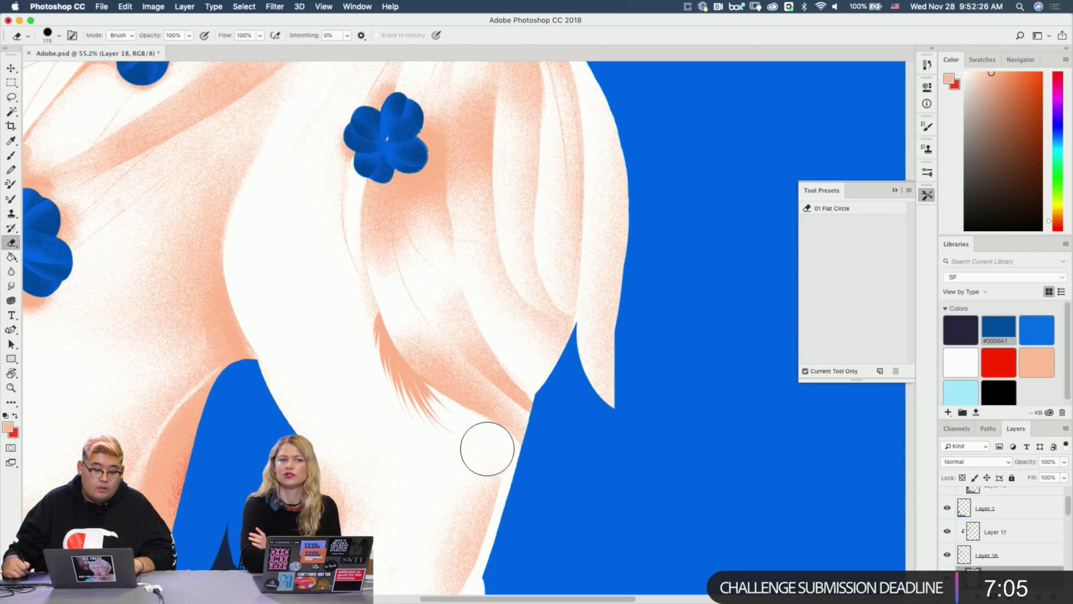
{"action": "key", "text": "b"}
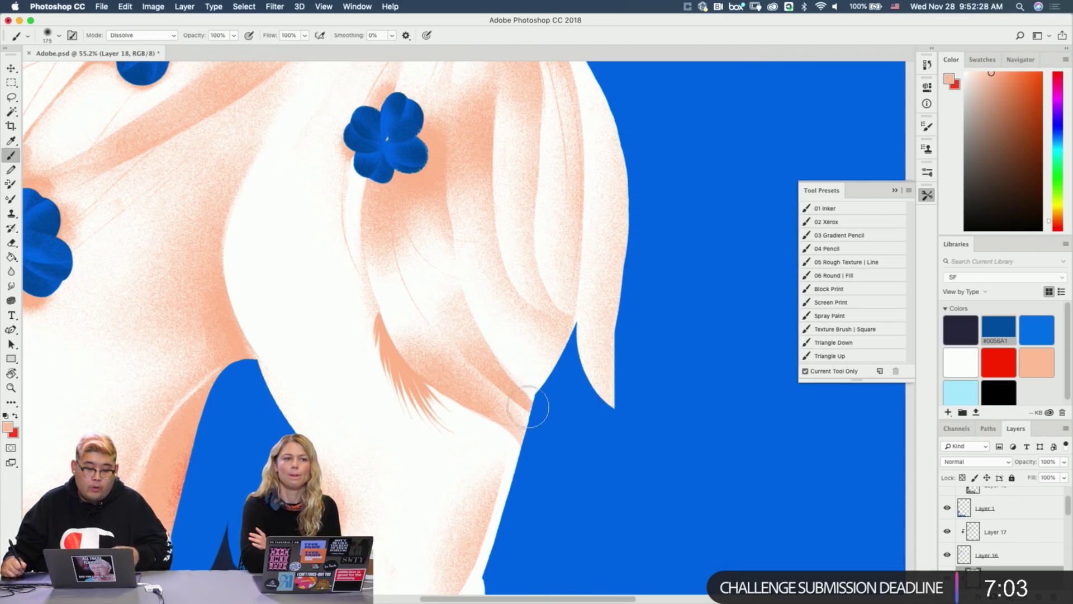
{"action": "key", "text": "e"}
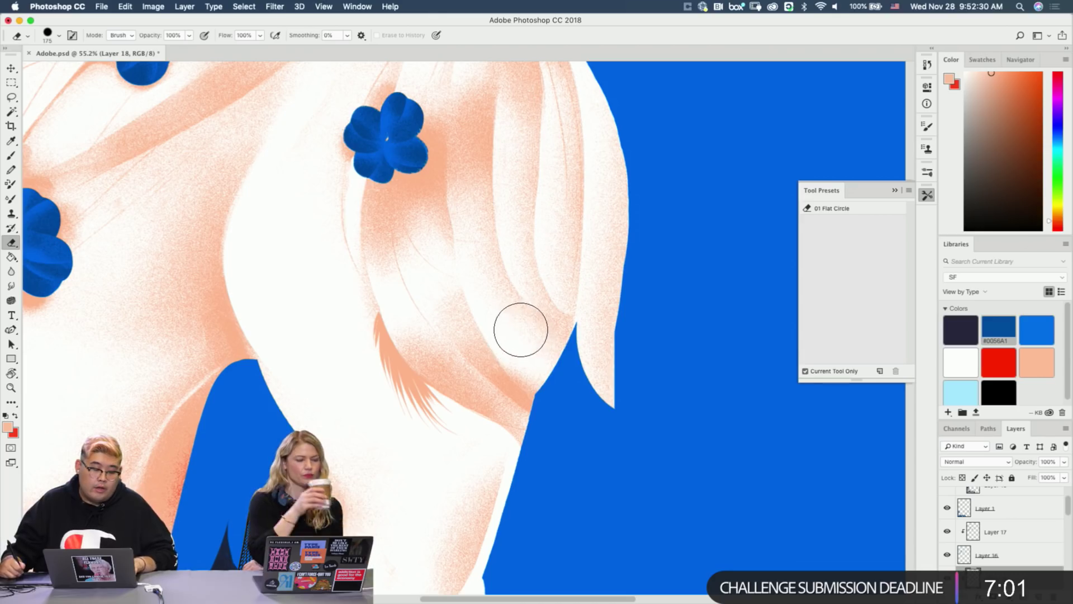
{"action": "mouse_move", "coordinate": [521, 330]}
{"action": "left_mouse_down"}
{"action": "mouse_move", "coordinate": [548, 362]}
{"action": "mouse_move", "coordinate": [539, 348]}
{"action": "mouse_move", "coordinate": [557, 357]}
{"action": "mouse_move", "coordinate": [527, 328]}
{"action": "mouse_move", "coordinate": [584, 345]}
{"action": "mouse_move", "coordinate": [563, 374]}
{"action": "mouse_move", "coordinate": [561, 346]}
{"action": "mouse_move", "coordinate": [550, 368]}
{"action": "mouse_move", "coordinate": [552, 334]}
{"action": "left_mouse_up"}
Undo the small-brush shading, enlarge the brush and shade the forelock tips around the blue notch.
{"action": "key", "text": "b"}
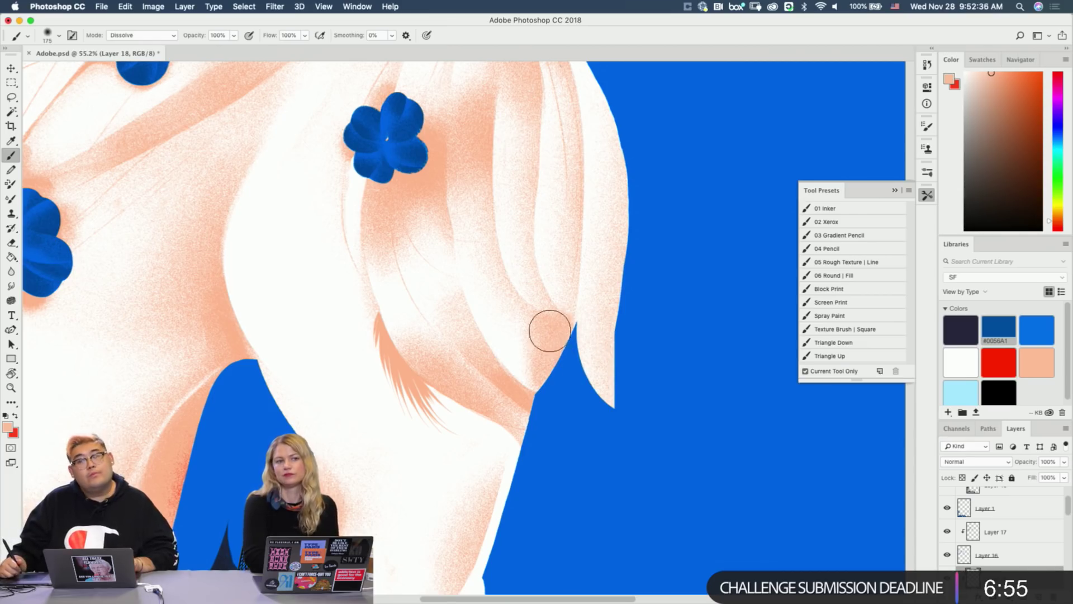
{"action": "key", "text": "ctrl+z"}
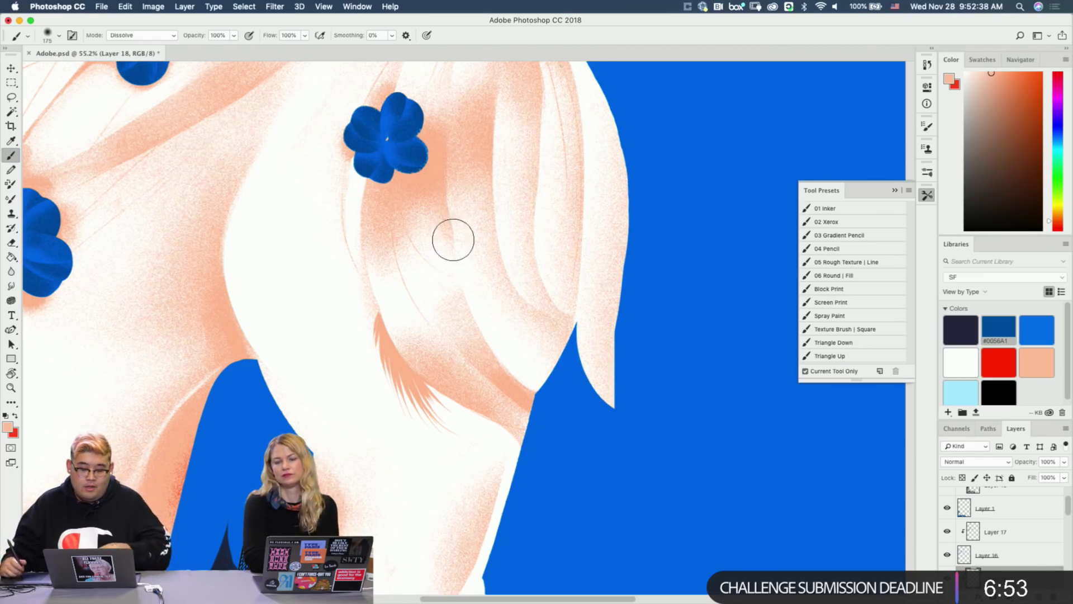
{"action": "key", "text": "bracketright"}
{"action": "key", "text": "bracketright"}
{"action": "key", "text": "bracketright"}
{"action": "key", "text": "bracketright"}
{"action": "key", "text": "bracketright"}
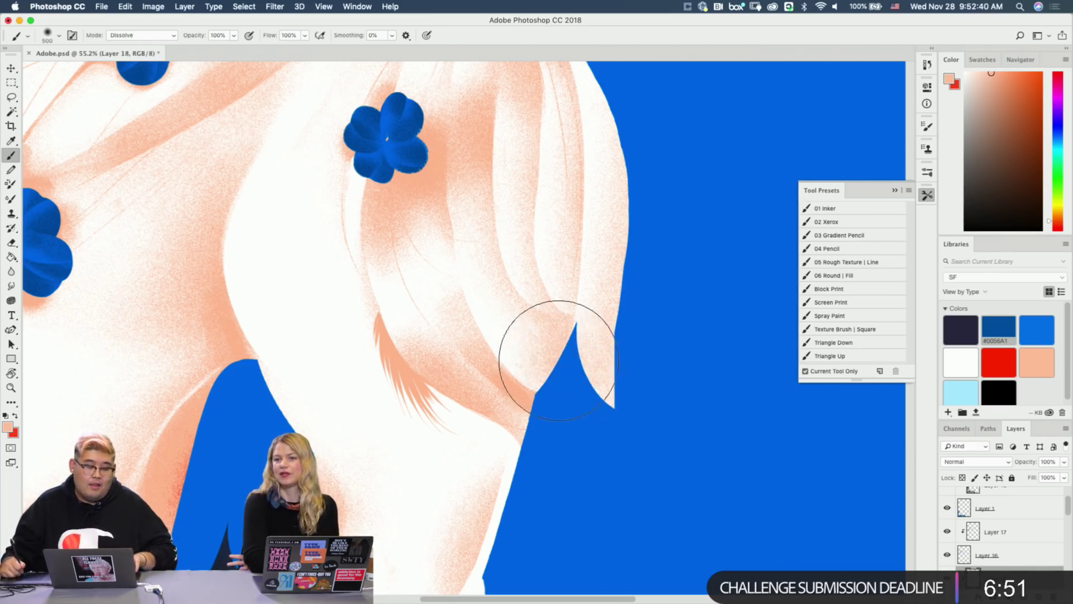
Erase a crisp curved edge between the shaded forelock tips above the blue notch, undoing and redrawing the stroke.
{"action": "key", "text": "e"}
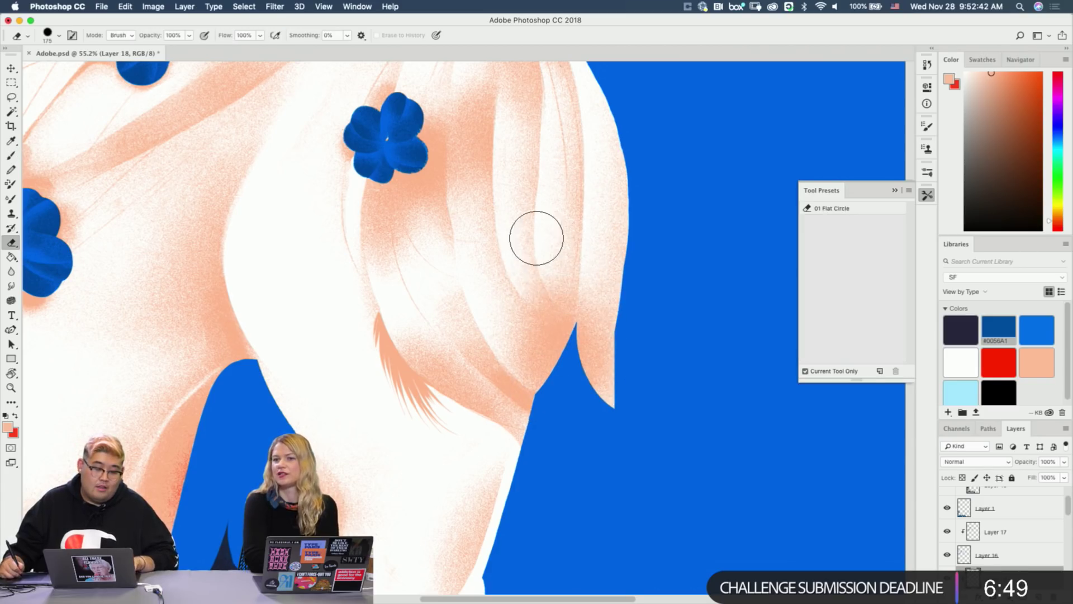
{"action": "left_click_drag", "start_coordinate": [538, 242], "coordinate": [577, 310]}
{"action": "key", "text": "super+z"}
{"action": "mouse_move", "coordinate": [537, 264]}
{"action": "left_mouse_down"}
{"action": "mouse_move", "coordinate": [577, 279]}
{"action": "mouse_move", "coordinate": [544, 257]}
{"action": "mouse_move", "coordinate": [610, 311]}
{"action": "mouse_move", "coordinate": [595, 287]}
{"action": "mouse_move", "coordinate": [611, 330]}
{"action": "left_mouse_up"}
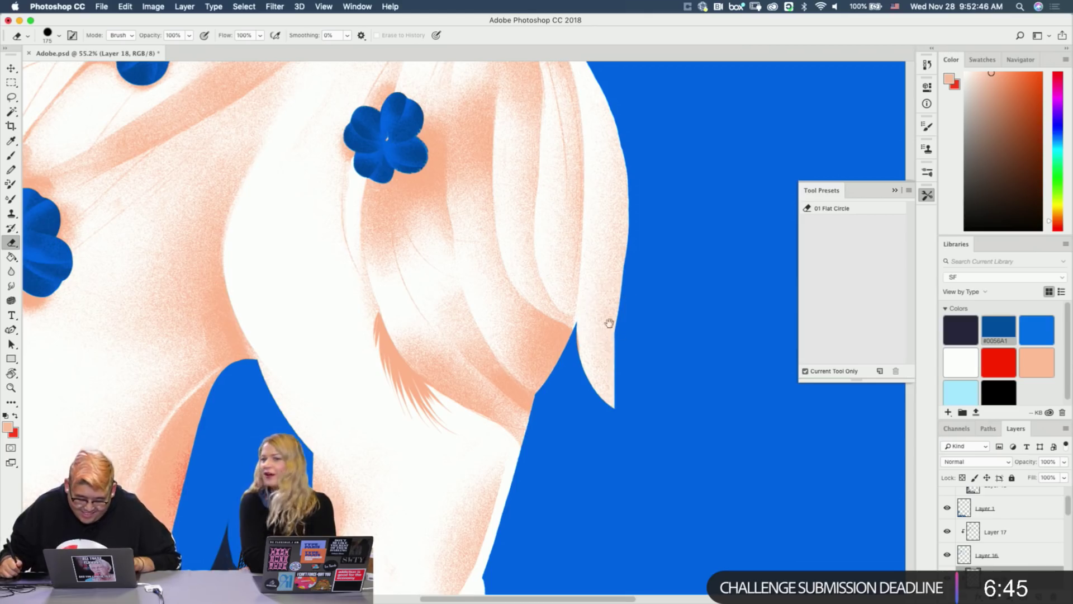
Shade the outermost forelock strand beside the blue notch and erase along it to clean up its edge.
{"action": "scroll", "coordinate": [615, 317], "scroll_direction": "down", "scroll_amount": 3}
{"action": "key", "text": "b"}
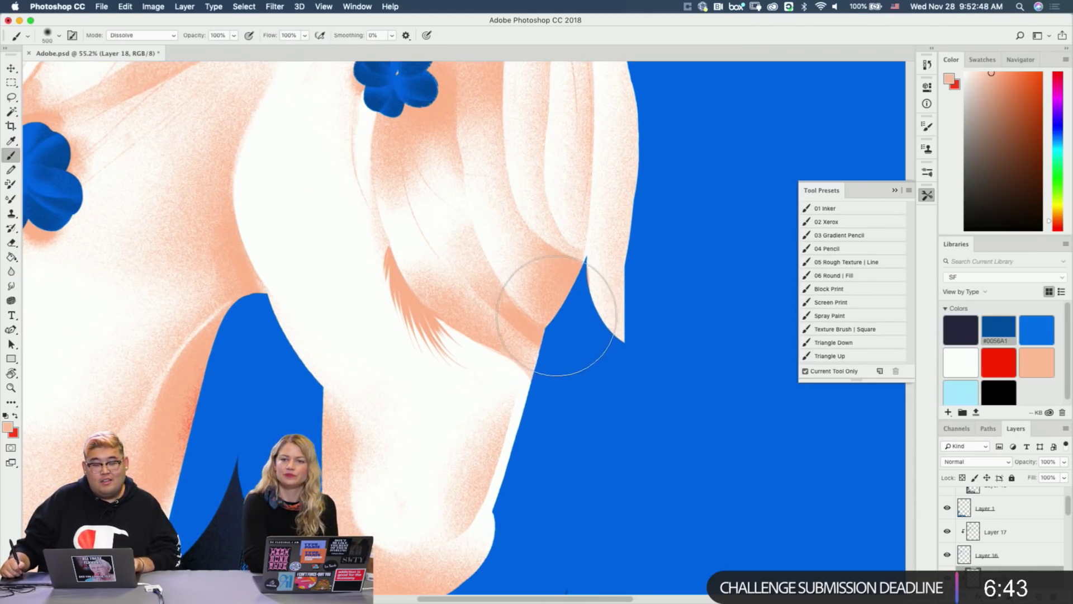
{"action": "scroll", "coordinate": [541, 317], "scroll_direction": "up", "scroll_amount": 4}
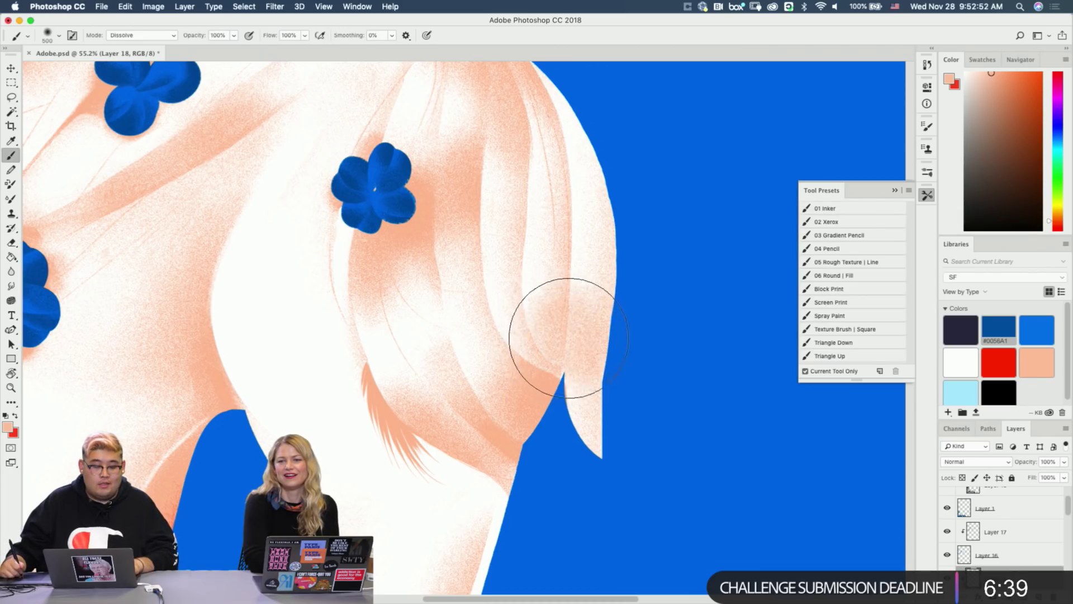
{"action": "key", "text": "e"}
{"action": "mouse_move", "coordinate": [603, 336]}
{"action": "left_mouse_down"}
{"action": "mouse_move", "coordinate": [606, 382]}
{"action": "mouse_move", "coordinate": [602, 272]}
{"action": "mouse_move", "coordinate": [604, 419]}
{"action": "mouse_move", "coordinate": [597, 256]}
{"action": "mouse_move", "coordinate": [596, 432]}
{"action": "left_mouse_up"}
{"action": "left_click_drag", "start_coordinate": [642, 267], "coordinate": [654, 168]}
Show the Tone sketch layer over the artwork and examine the whole composition against it.
{"action": "key", "text": "z"}
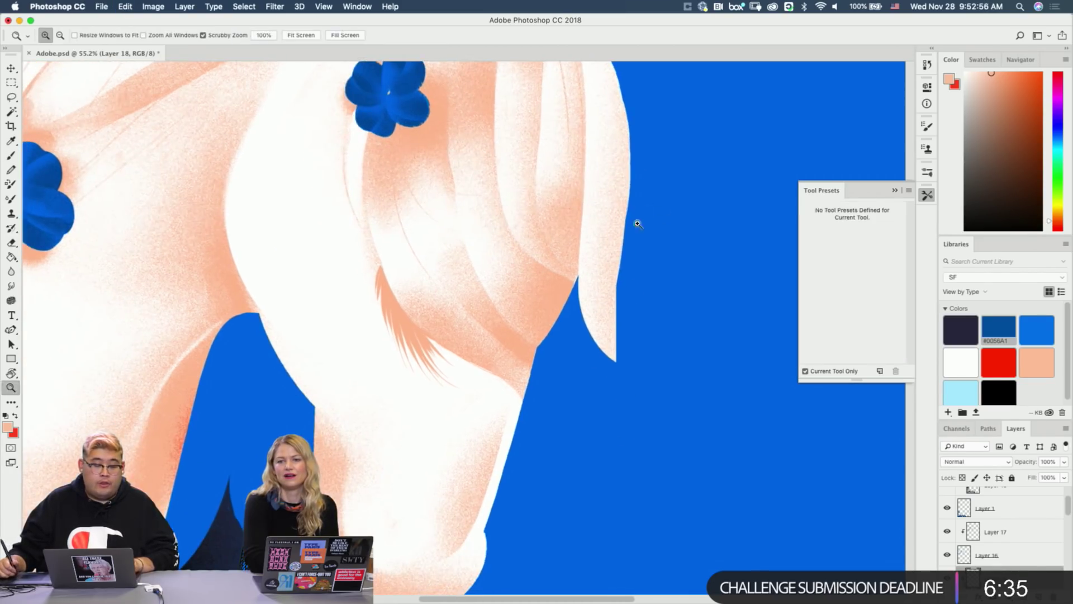
{"action": "left_click_drag", "start_coordinate": [643, 236], "coordinate": [607, 252]}
{"action": "key", "text": "b"}
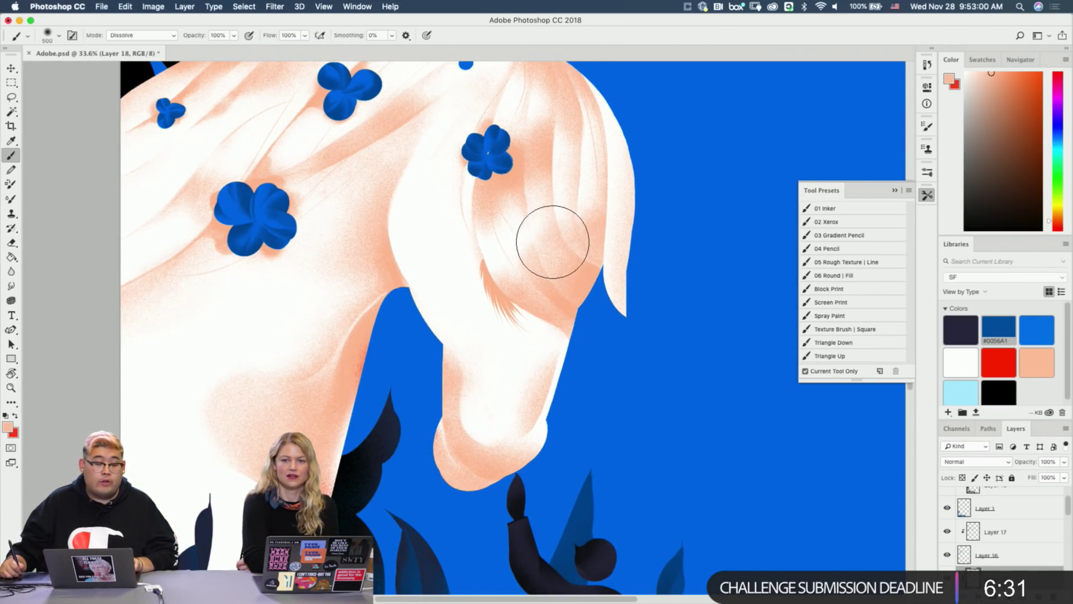
{"action": "left_click_drag", "start_coordinate": [606, 194], "coordinate": [638, 275]}
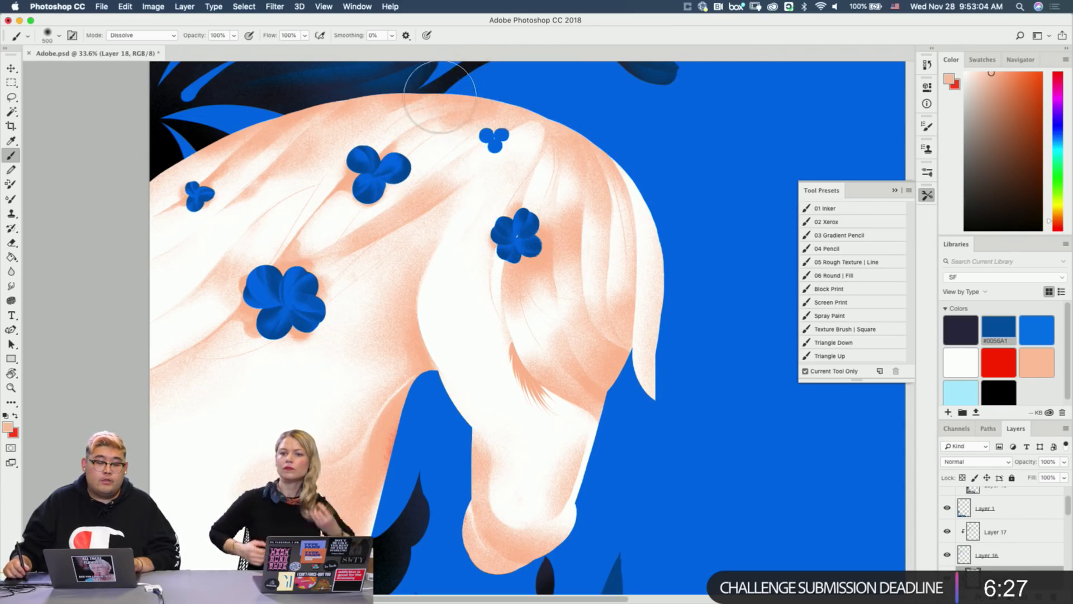
{"action": "left_click_drag", "start_coordinate": [460, 129], "coordinate": [537, 136]}
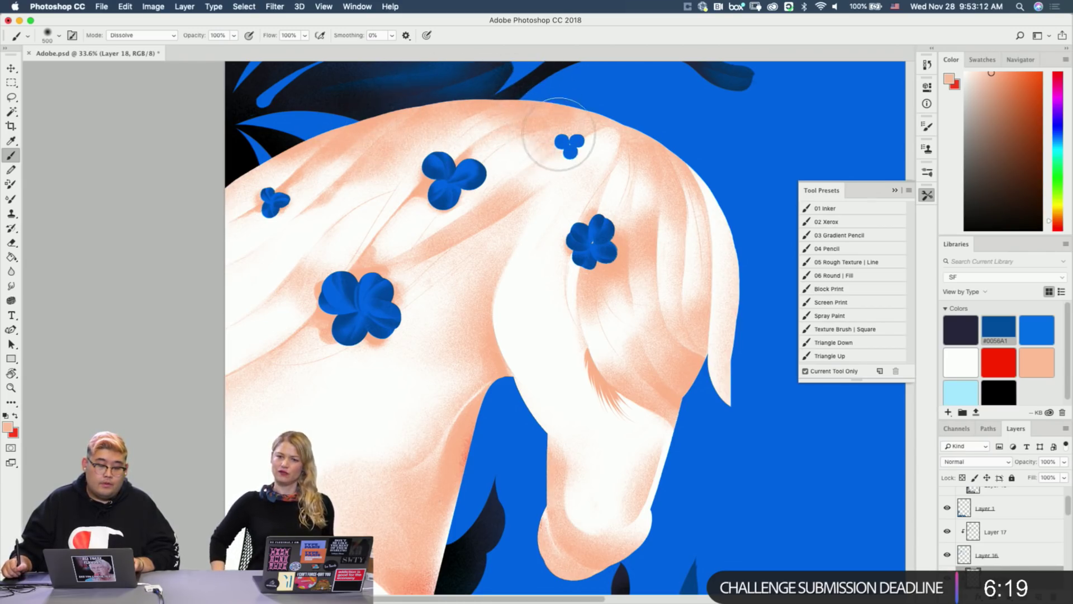
{"action": "scroll", "coordinate": [984, 520], "scroll_direction": "up", "scroll_amount": 1}
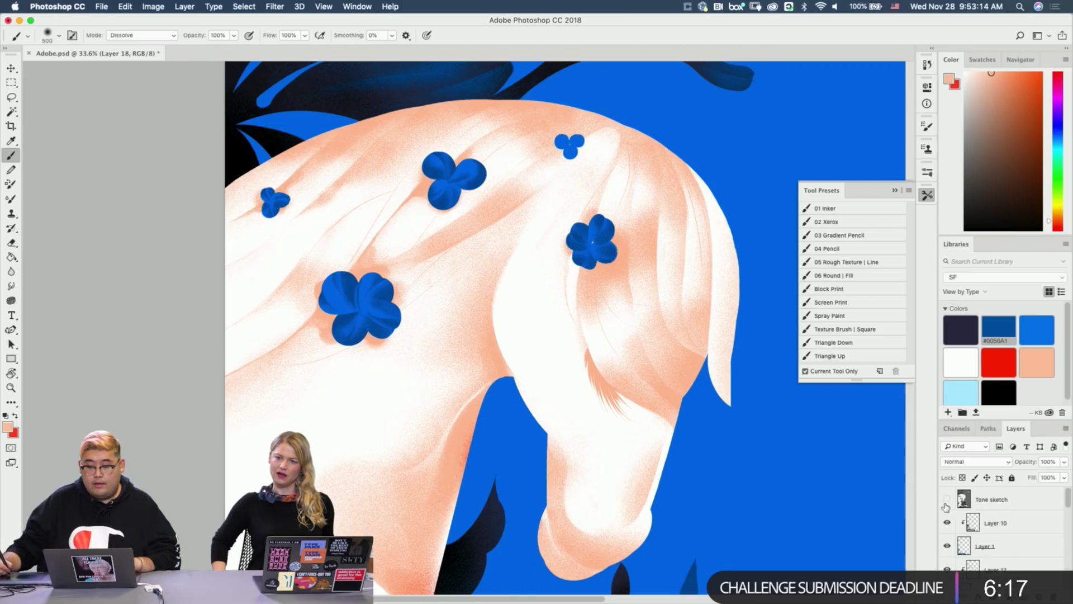
{"action": "left_click", "coordinate": [947, 499]}
{"action": "key", "text": "z"}
{"action": "left_click_drag", "start_coordinate": [632, 445], "coordinate": [531, 448]}
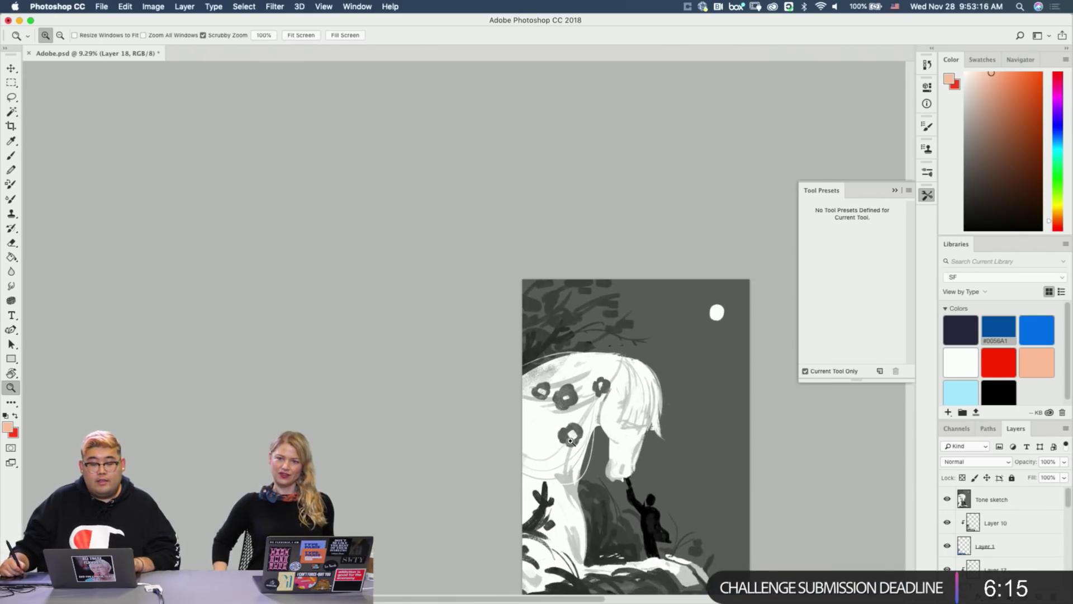
{"action": "left_click_drag", "start_coordinate": [799, 566], "coordinate": [626, 455]}
{"action": "left_click_drag", "start_coordinate": [452, 373], "coordinate": [502, 356]}
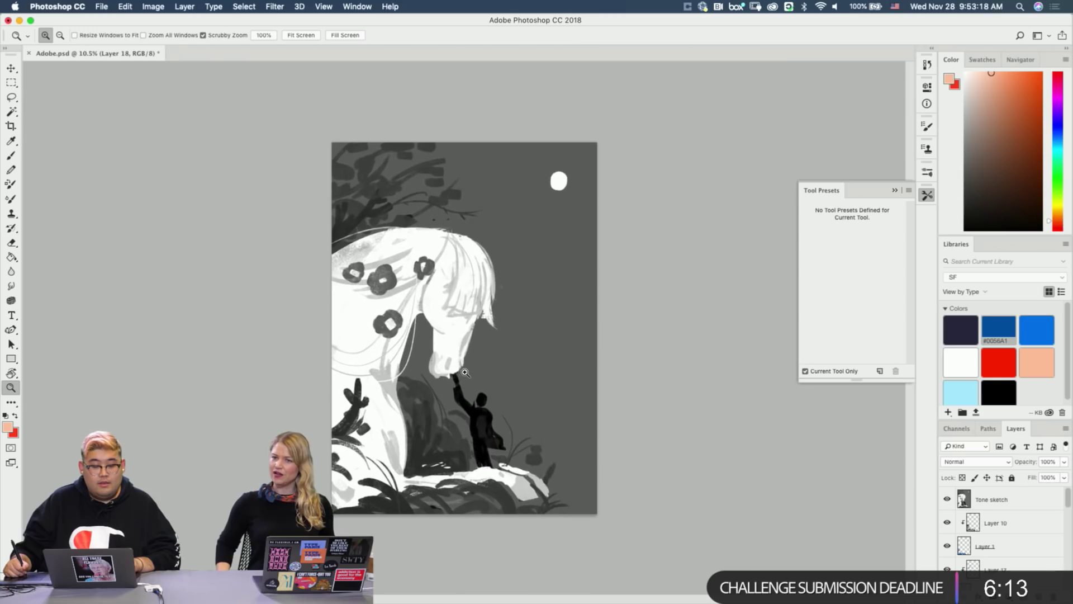
Move the Line Sketch layer above Tone sketch, make it visible and hide Tone sketch.
{"action": "scroll", "coordinate": [1019, 554], "scroll_direction": "down", "scroll_amount": 3}
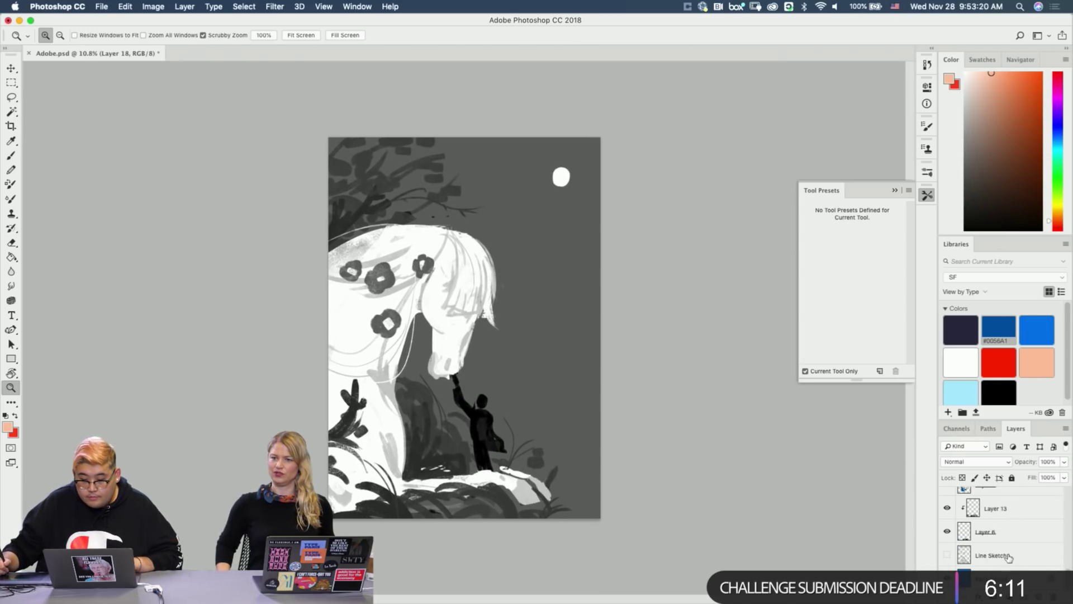
{"action": "mouse_move", "coordinate": [1009, 557]}
{"action": "left_mouse_down"}
{"action": "mouse_move", "coordinate": [1026, 482]}
{"action": "mouse_move", "coordinate": [1030, 494]}
{"action": "left_mouse_up"}
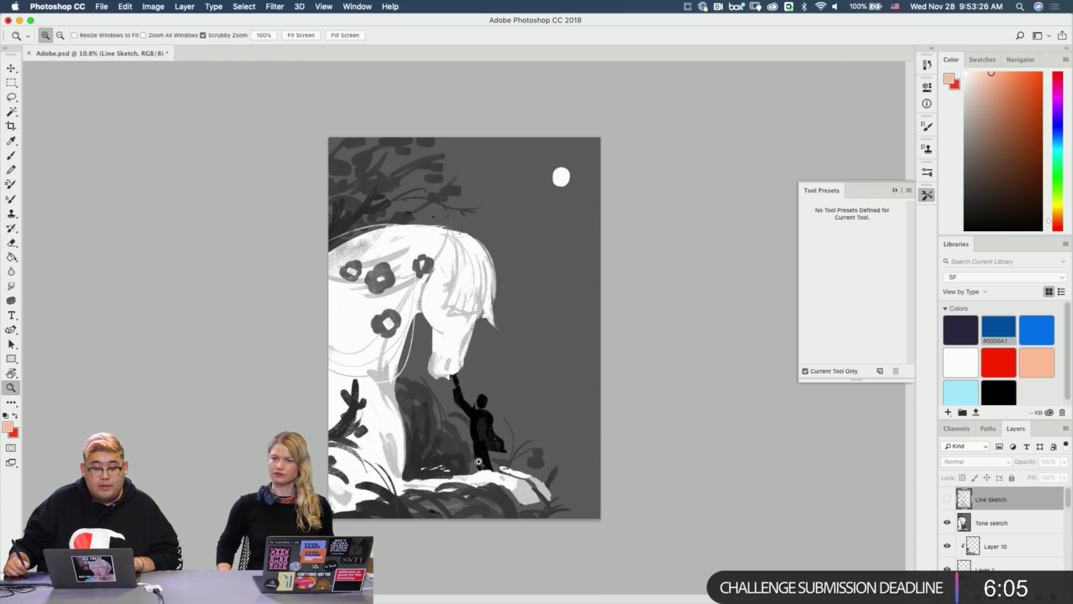
{"action": "left_click_drag", "start_coordinate": [479, 462], "coordinate": [525, 452]}
{"action": "left_click", "coordinate": [947, 499]}
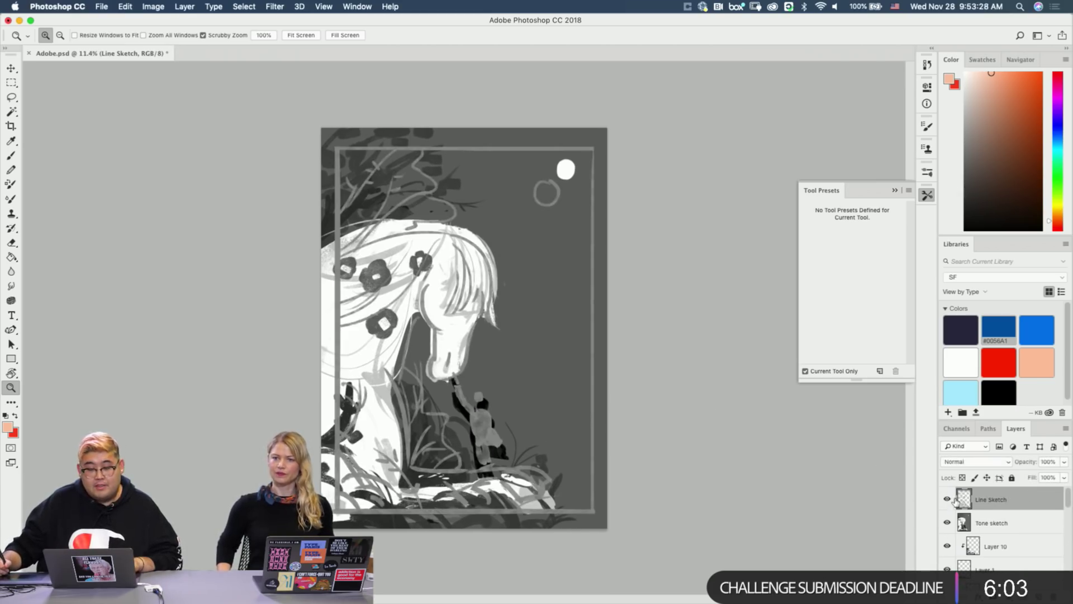
{"action": "left_click", "coordinate": [947, 523]}
Add a new layer between Line Sketch and Tone sketch and fill it with white.
{"action": "left_click", "coordinate": [985, 528]}
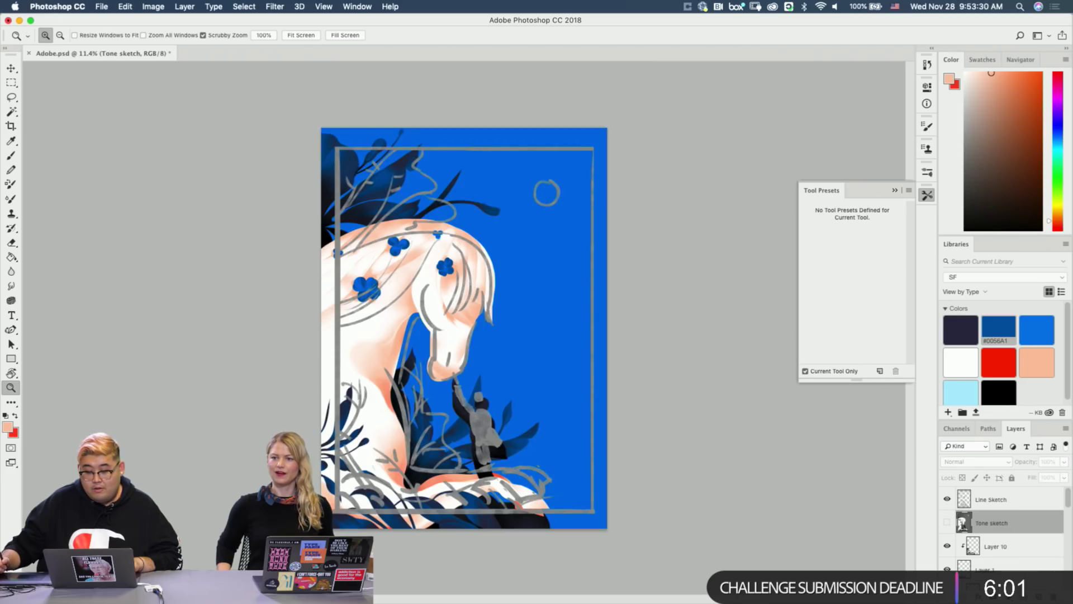
{"action": "key", "text": "alt+shift+super+n"}
{"action": "key", "text": "g"}
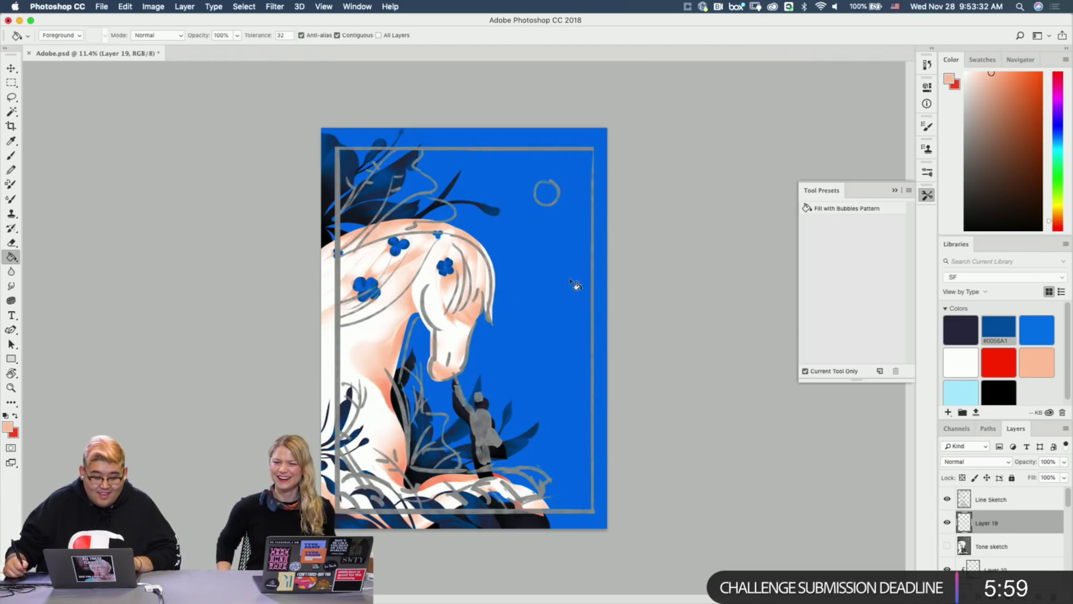
{"action": "left_click", "coordinate": [516, 335]}
Merge the Line Sketch layer down into the white layer and hide the merged layer.
{"action": "left_click", "coordinate": [991, 505]}
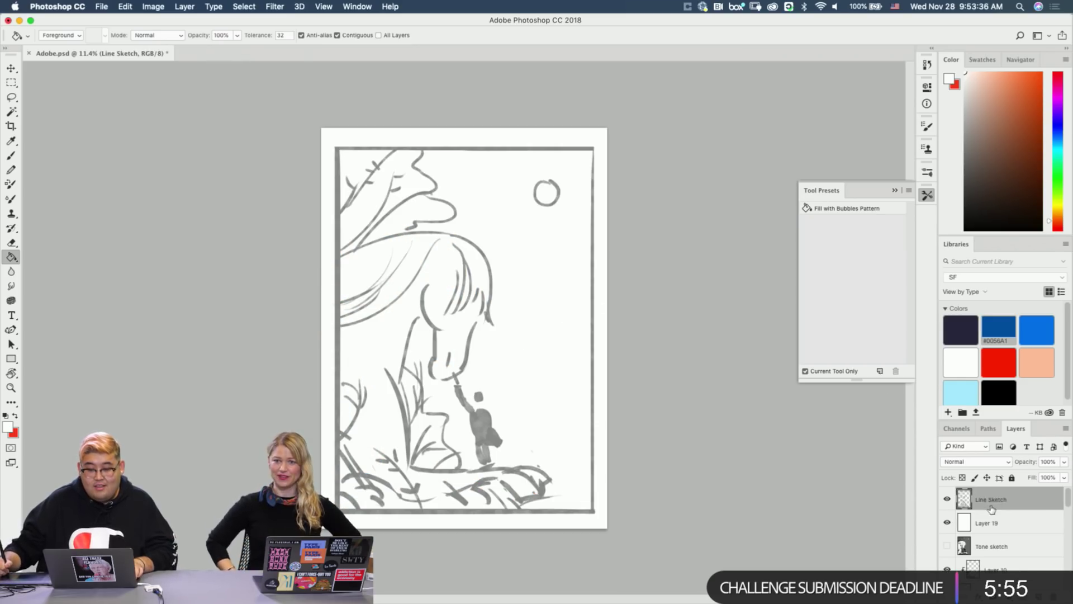
{"action": "key", "text": "super+e"}
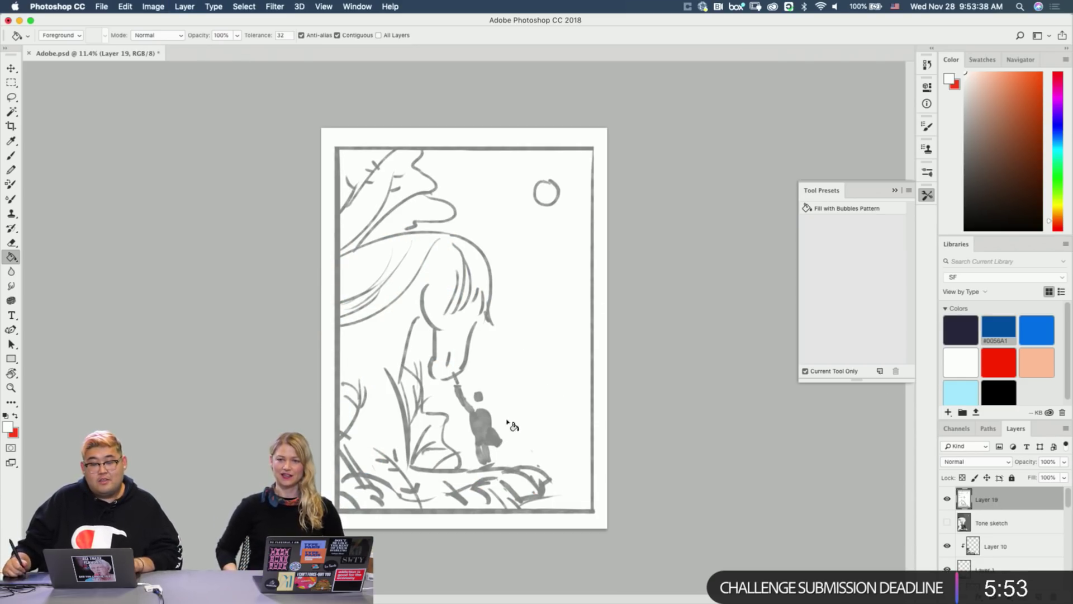
{"action": "left_click", "coordinate": [948, 500]}
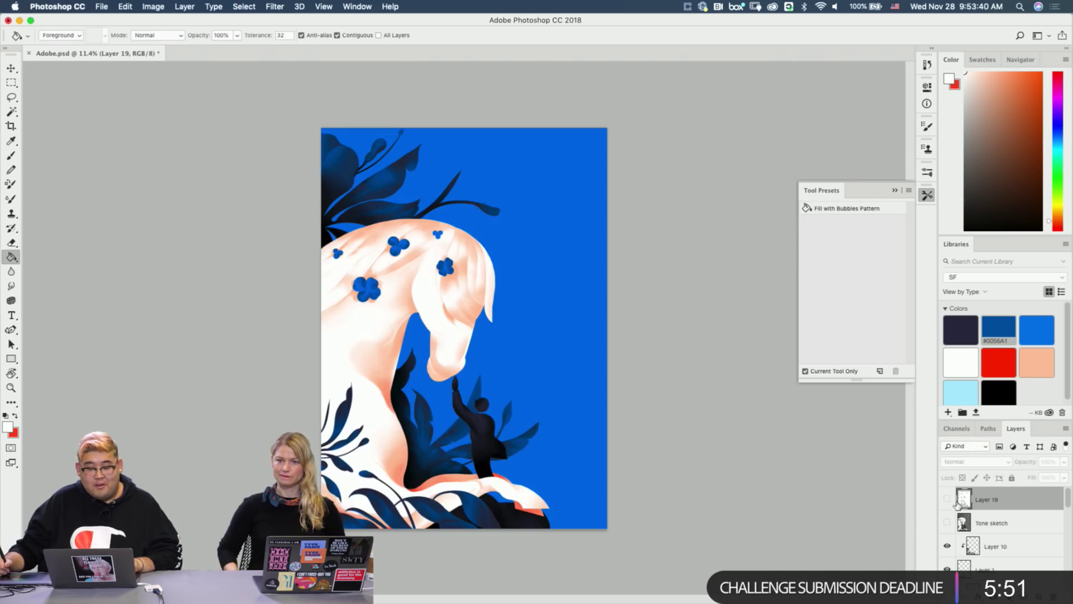
Find and select the Lashes layer and lock its transparent pixels.
{"action": "scroll", "coordinate": [397, 274], "scroll_direction": "up", "scroll_amount": 5}
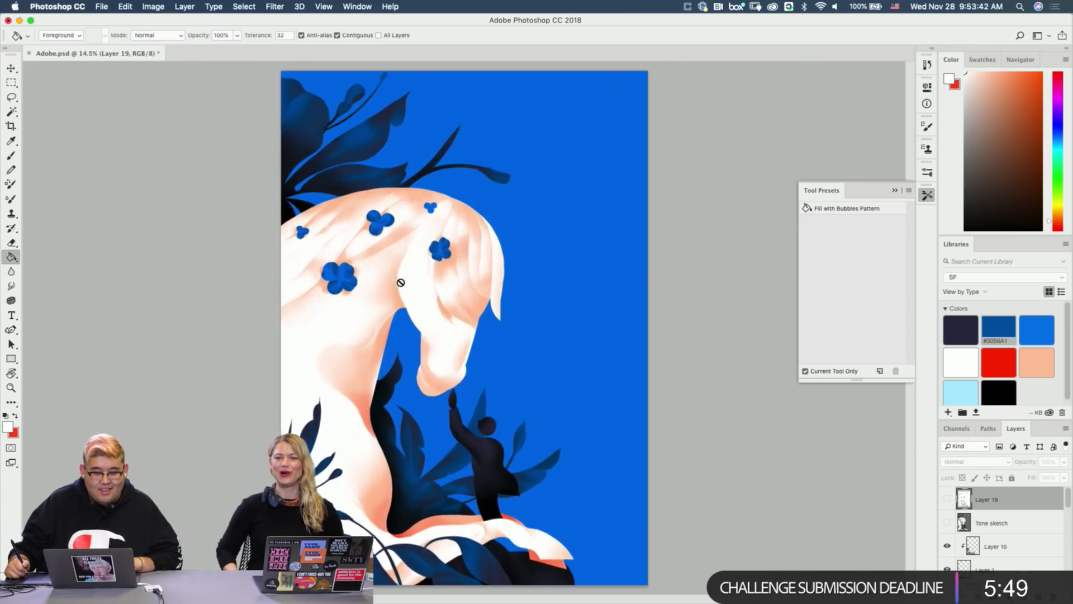
{"action": "left_click_drag", "start_coordinate": [398, 362], "coordinate": [471, 299]}
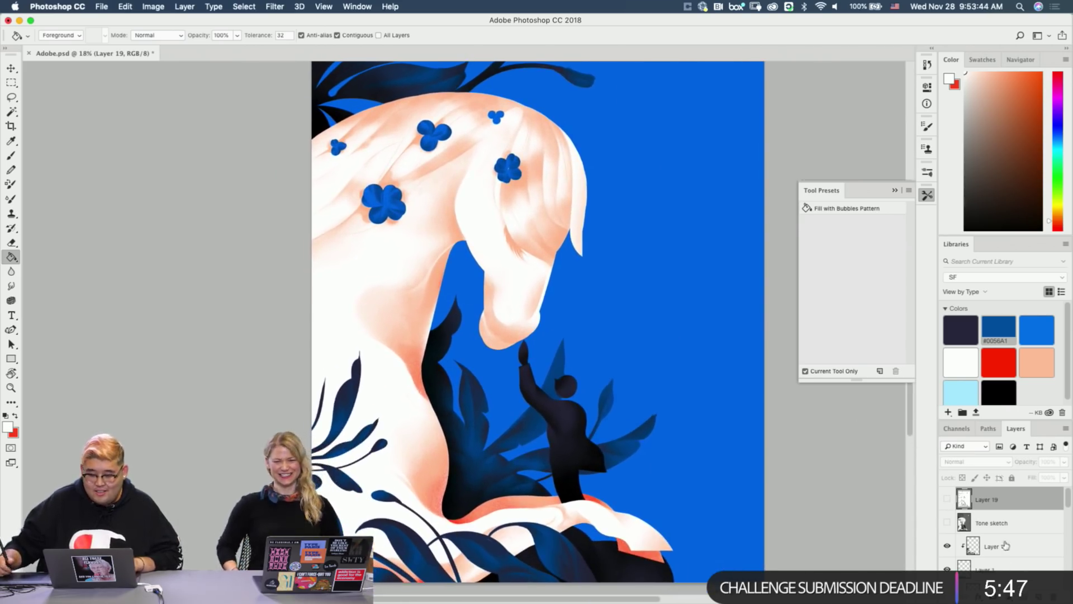
{"action": "scroll", "coordinate": [1011, 555], "scroll_direction": "down", "scroll_amount": 5}
{"action": "scroll", "coordinate": [1010, 555], "scroll_direction": "down", "scroll_amount": 4}
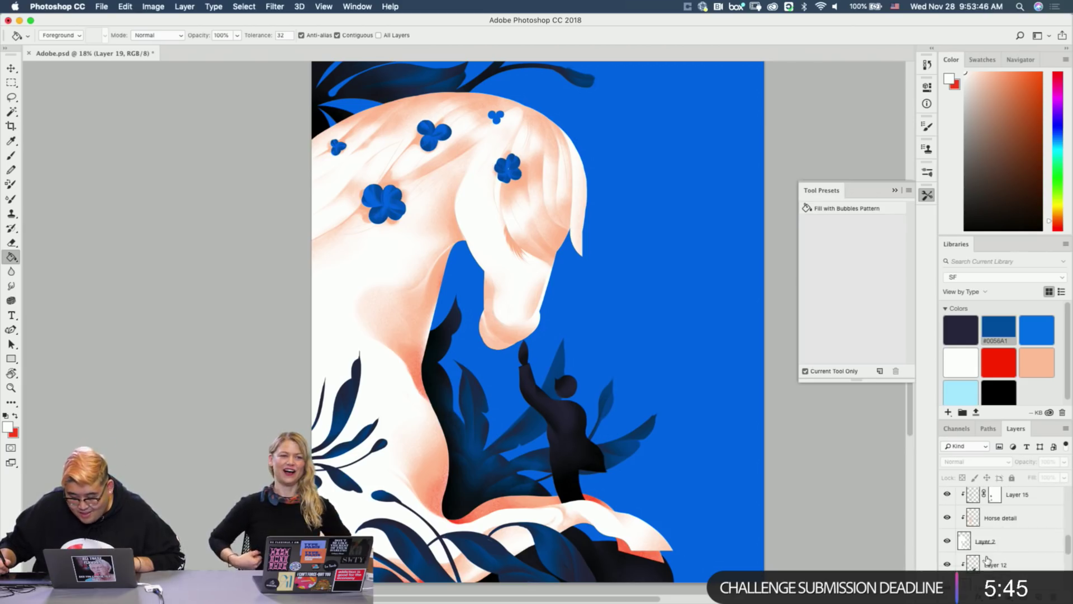
{"action": "scroll", "coordinate": [1012, 547], "scroll_direction": "up", "scroll_amount": 3}
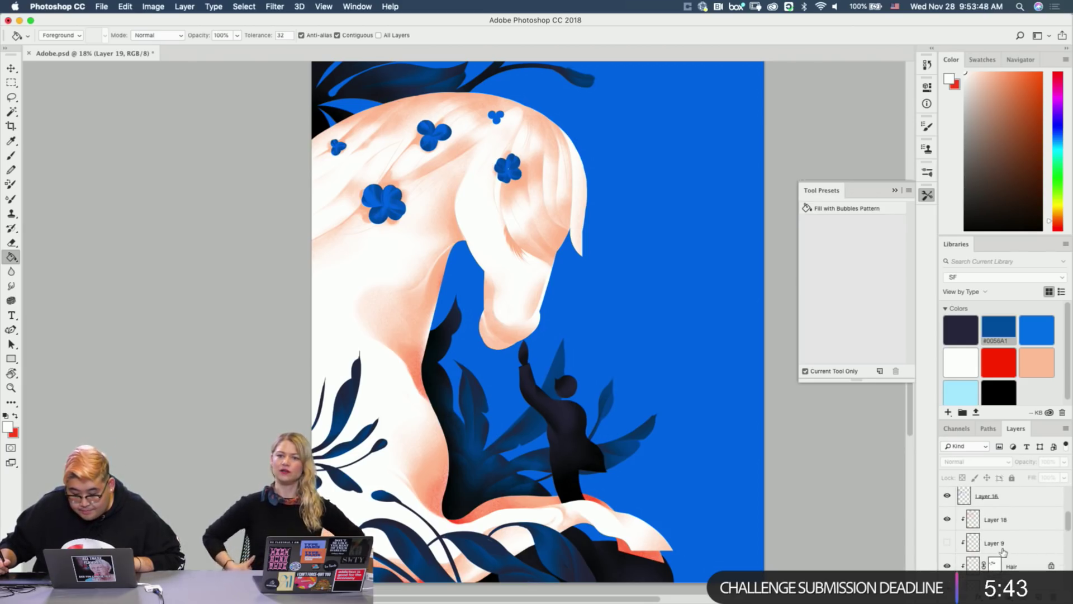
{"action": "scroll", "coordinate": [1005, 541], "scroll_direction": "down", "scroll_amount": 3}
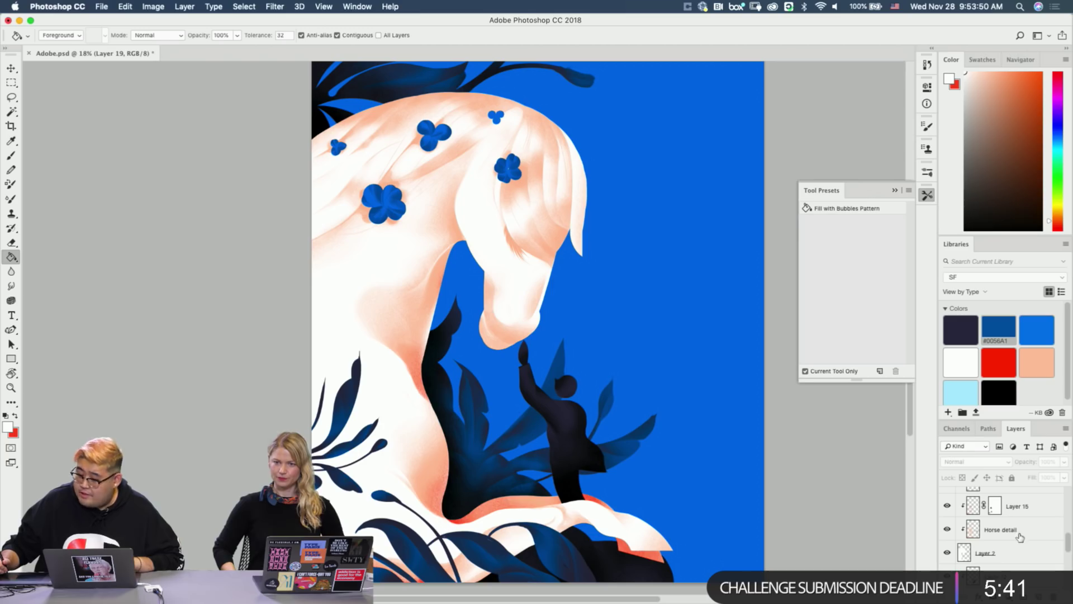
{"action": "left_click", "coordinate": [1007, 532]}
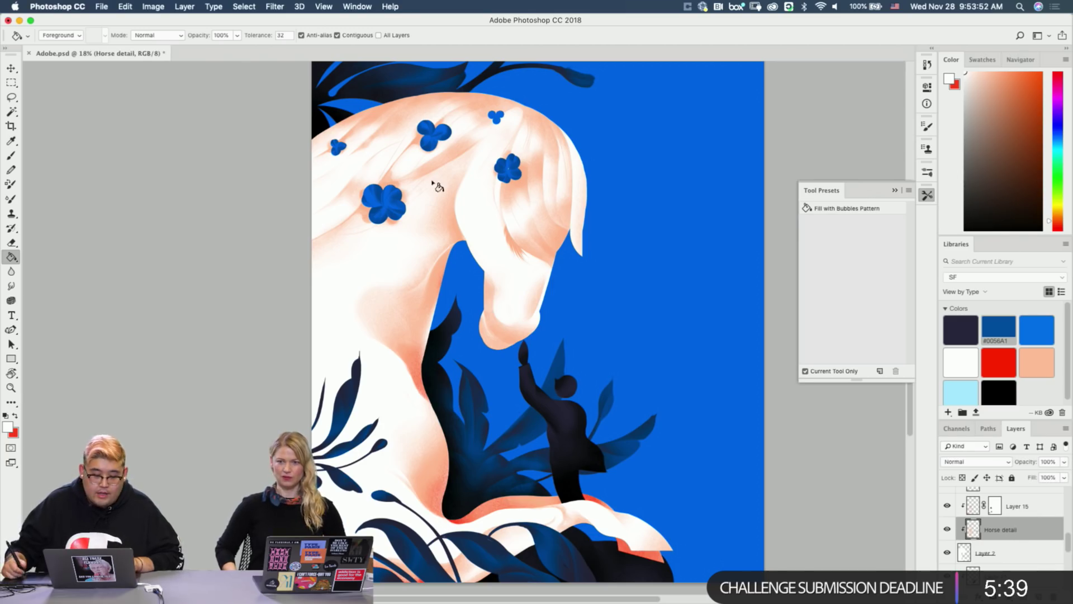
{"action": "key", "text": "z"}
{"action": "mouse_move", "coordinate": [502, 224]}
{"action": "left_mouse_down"}
{"action": "mouse_move", "coordinate": [552, 215]}
{"action": "mouse_move", "coordinate": [564, 195]}
{"action": "left_mouse_up"}
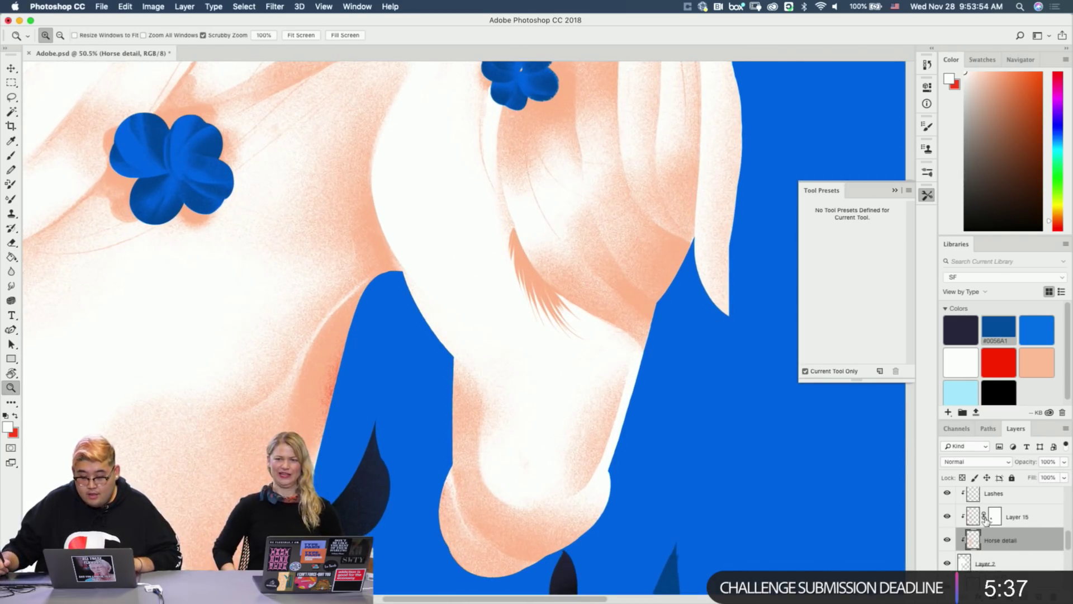
{"action": "scroll", "coordinate": [986, 520], "scroll_direction": "up", "scroll_amount": 2}
{"action": "left_click", "coordinate": [992, 530]}
{"action": "left_click", "coordinate": [962, 478]}
Brush red over the horse's eyelashes on the Lashes layer and undo the last stroke.
{"action": "key", "text": "b"}
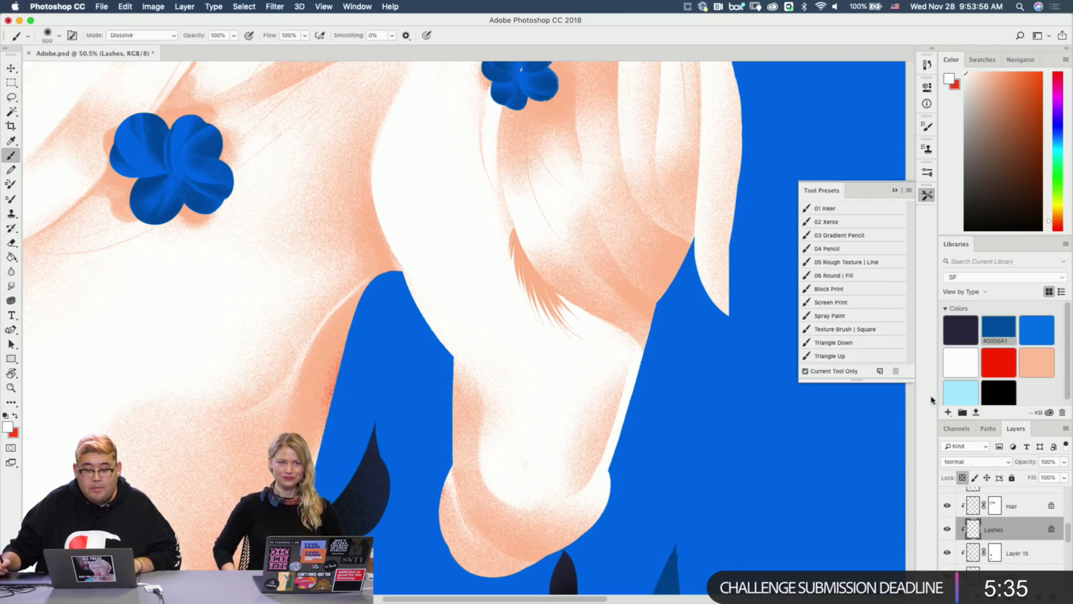
{"action": "key", "text": "x"}
{"action": "mouse_move", "coordinate": [529, 331]}
{"action": "left_mouse_down"}
{"action": "mouse_move", "coordinate": [541, 351]}
{"action": "mouse_move", "coordinate": [545, 340]}
{"action": "mouse_move", "coordinate": [532, 334]}
{"action": "mouse_move", "coordinate": [555, 342]}
{"action": "mouse_move", "coordinate": [494, 304]}
{"action": "mouse_move", "coordinate": [549, 363]}
{"action": "left_mouse_up"}
{"action": "key", "text": "super+z"}
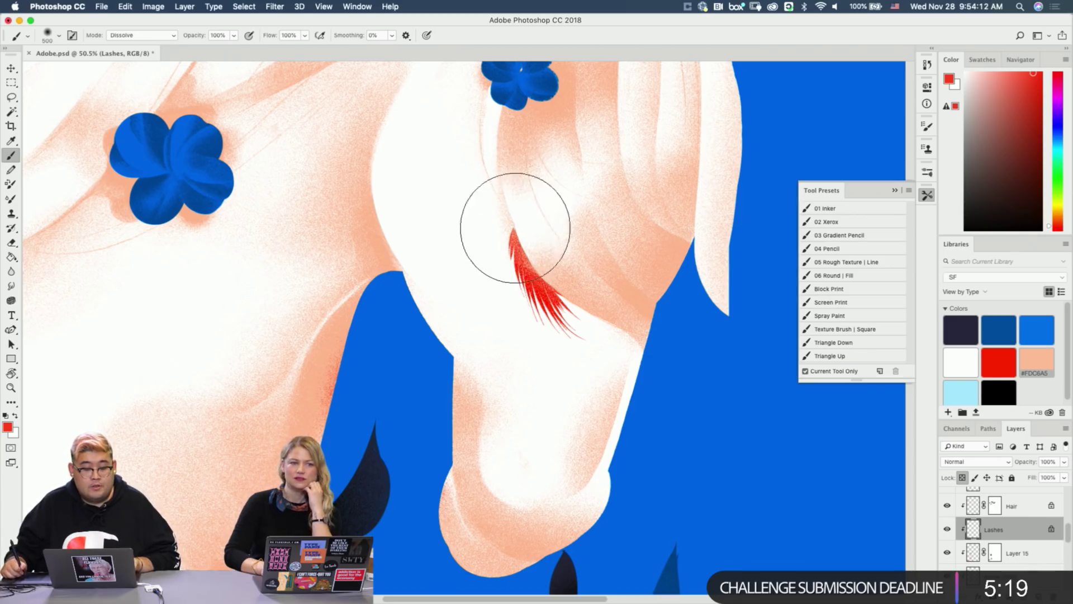
Blend peach #FDC6A5 into the inner end of the red eyelashes with a 200 px brush.
{"action": "left_click", "coordinate": [1043, 371]}
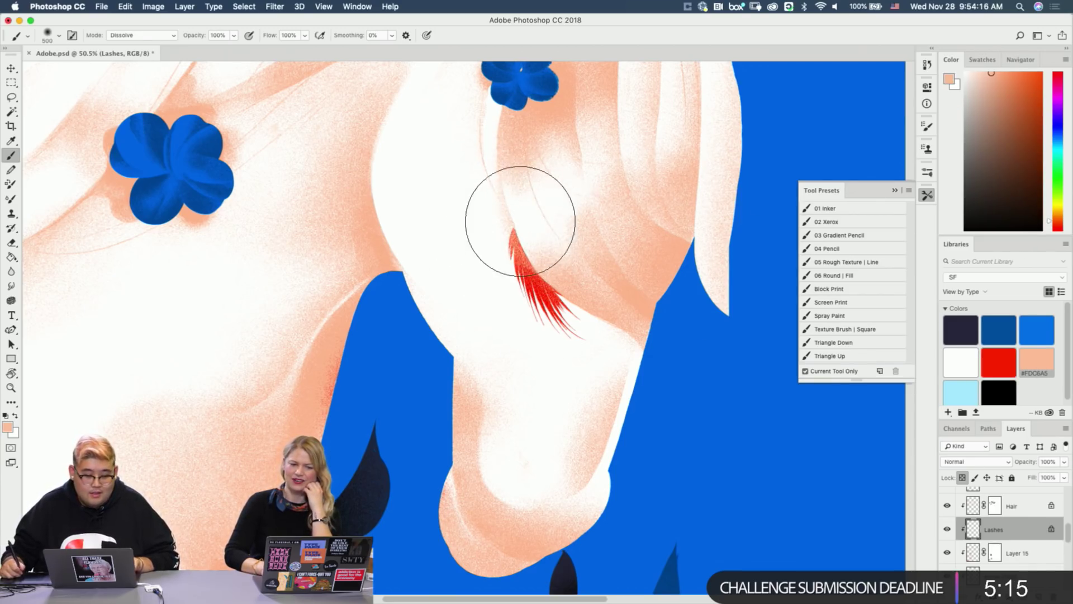
{"action": "key", "text": "bracketleft"}
{"action": "key", "text": "bracketleft"}
{"action": "key", "text": "bracketleft"}
{"action": "key", "text": "bracketleft"}
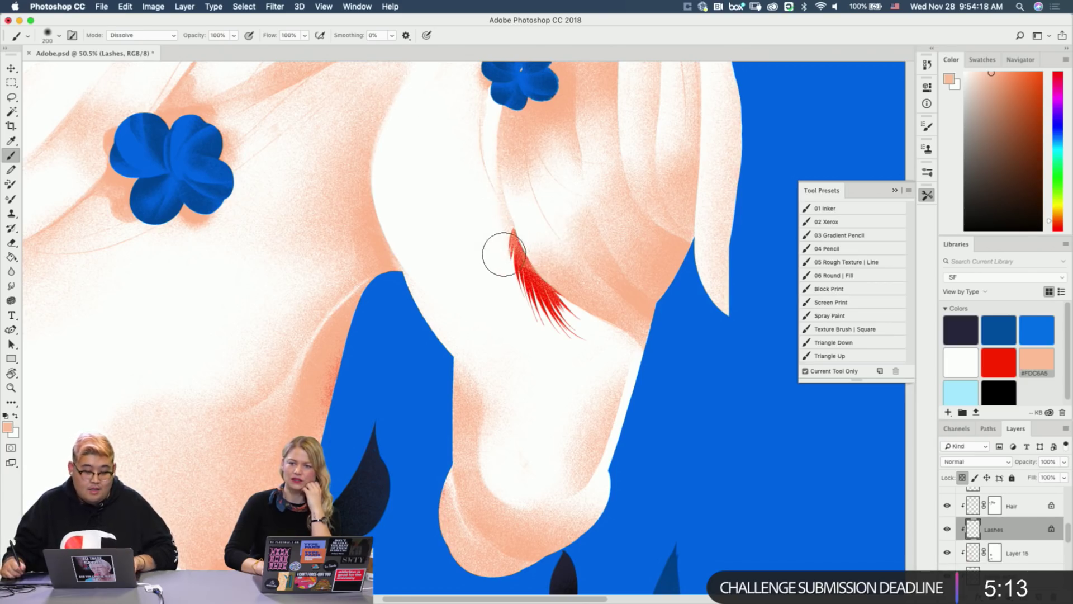
{"action": "mouse_move", "coordinate": [504, 254]}
{"action": "left_mouse_down"}
{"action": "mouse_move", "coordinate": [513, 246]}
{"action": "mouse_move", "coordinate": [526, 275]}
{"action": "mouse_move", "coordinate": [547, 260]}
{"action": "mouse_move", "coordinate": [502, 271]}
{"action": "left_mouse_up"}
{"action": "key", "text": "z"}
{"action": "key", "text": "b"}
{"action": "left_click_drag", "start_coordinate": [522, 353], "coordinate": [565, 302]}
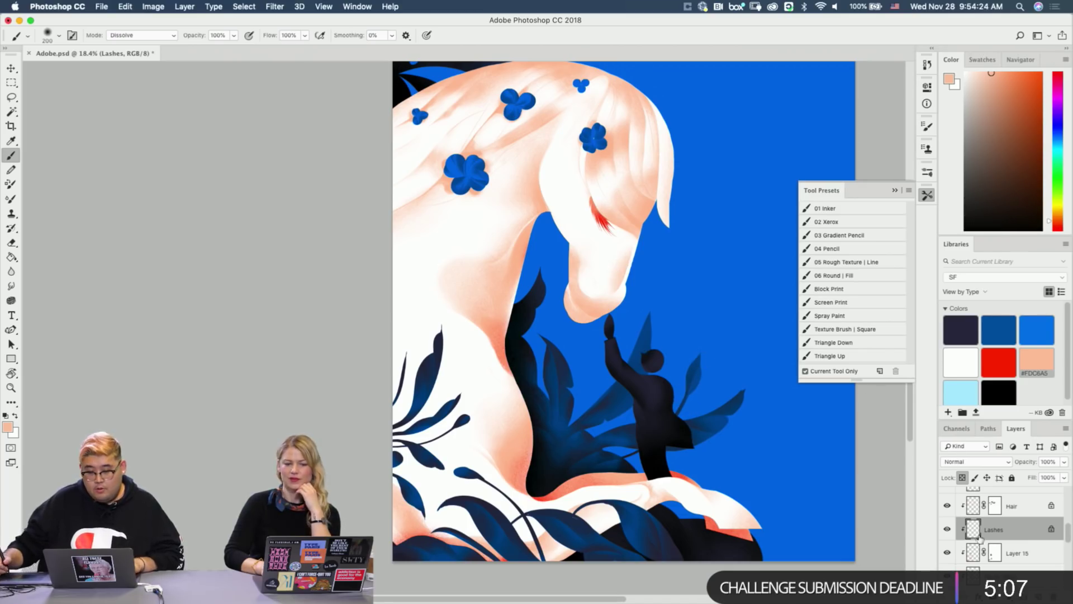
Delete the hidden Layer 9 above the Hair layer.
{"action": "scroll", "coordinate": [1006, 526], "scroll_direction": "up", "scroll_amount": 2}
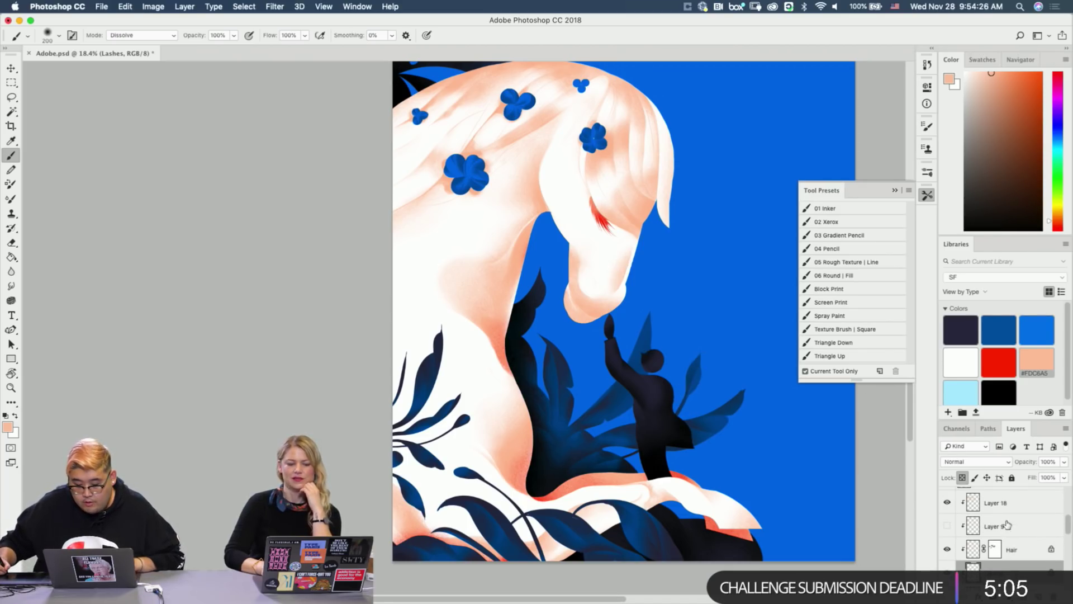
{"action": "left_click", "coordinate": [1000, 524]}
{"action": "key", "text": "BackSpace"}
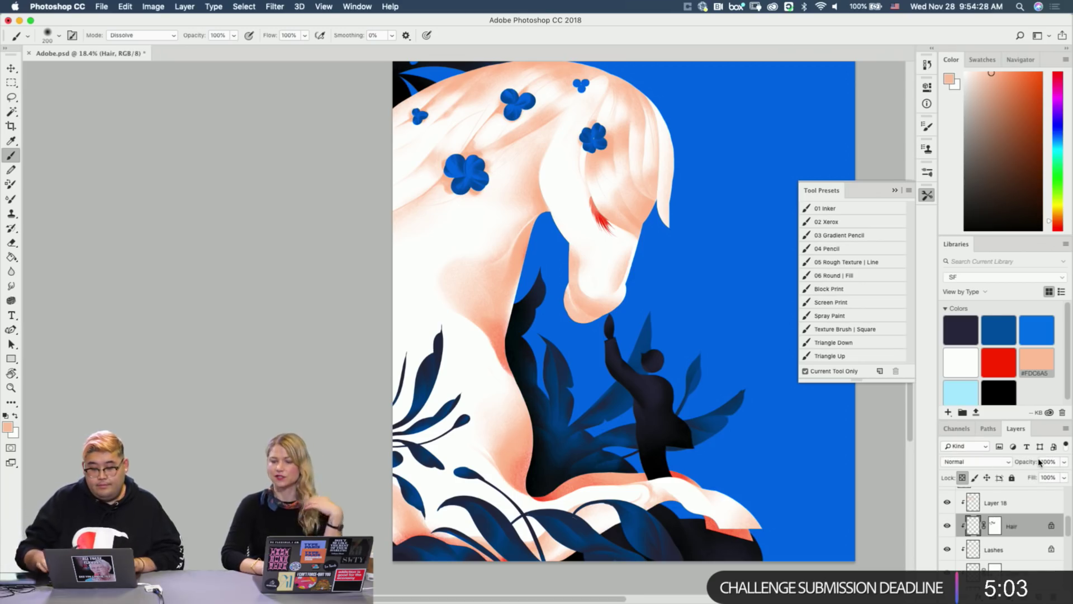
Select the masked Layer 15 below the Lashes layer and merge it down into the Horse detail layer.
{"action": "scroll", "coordinate": [1045, 527], "scroll_direction": "down", "scroll_amount": 1}
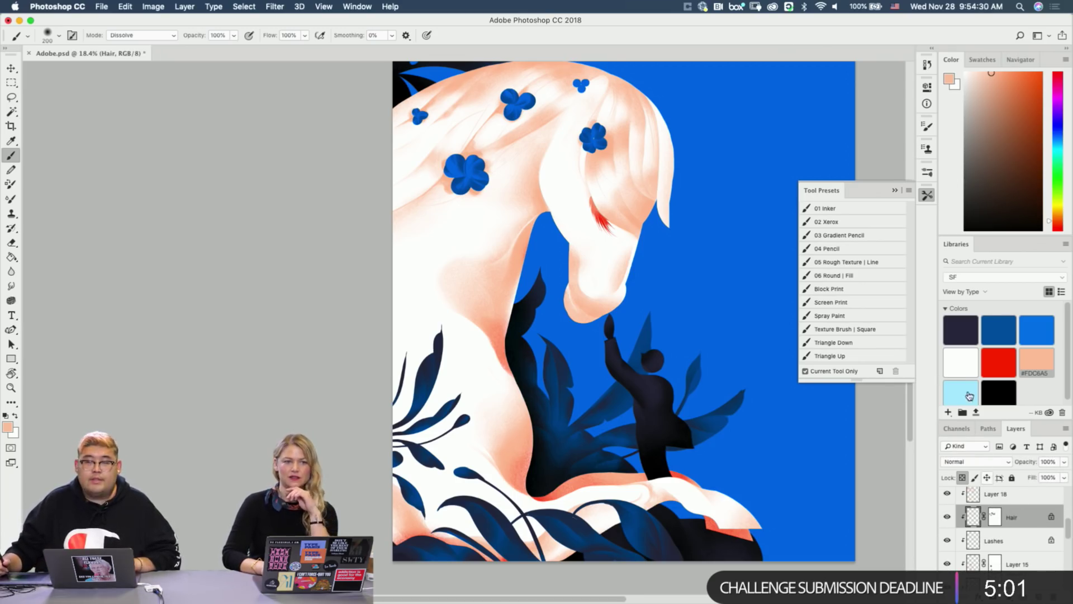
{"action": "scroll", "coordinate": [492, 153], "scroll_direction": "up", "scroll_amount": 2}
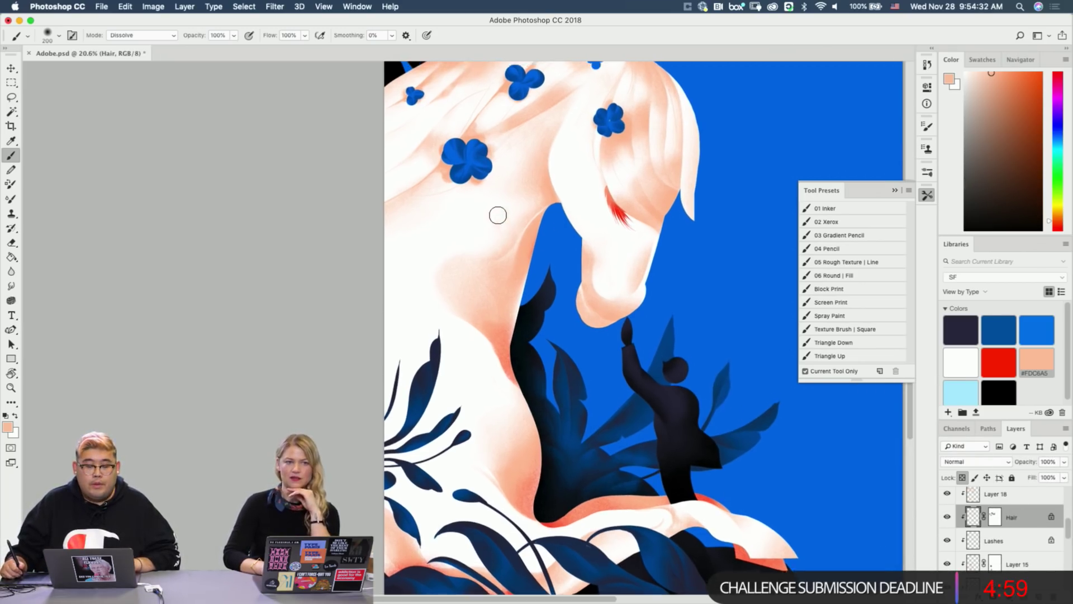
{"action": "scroll", "coordinate": [498, 212], "scroll_direction": "up", "scroll_amount": 5}
{"action": "scroll", "coordinate": [497, 210], "scroll_direction": "up", "scroll_amount": 3}
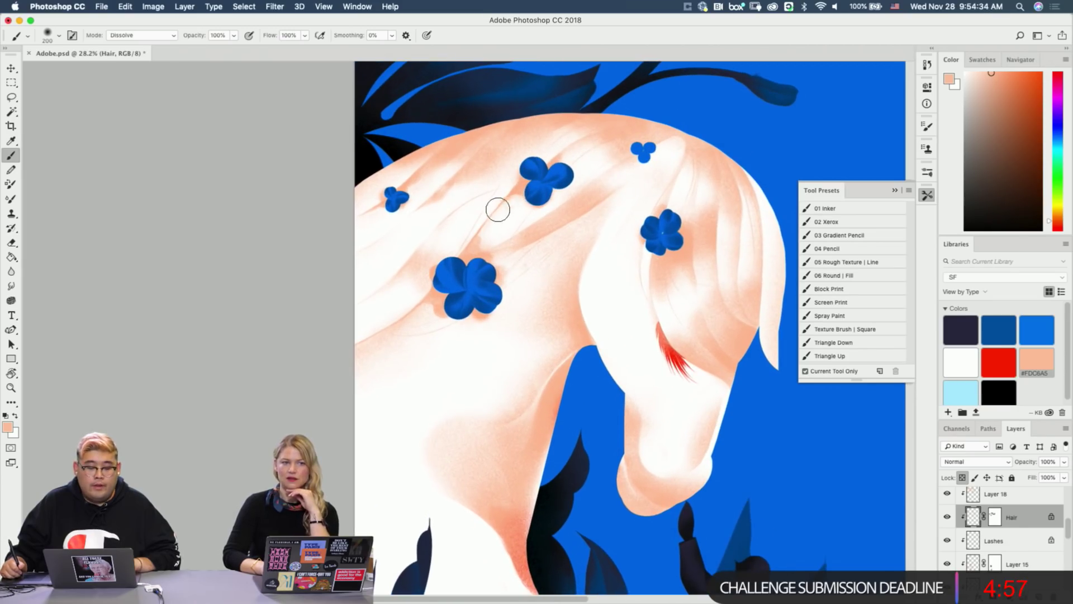
{"action": "scroll", "coordinate": [1000, 538], "scroll_direction": "down", "scroll_amount": 1}
{"action": "left_click", "coordinate": [1023, 559]}
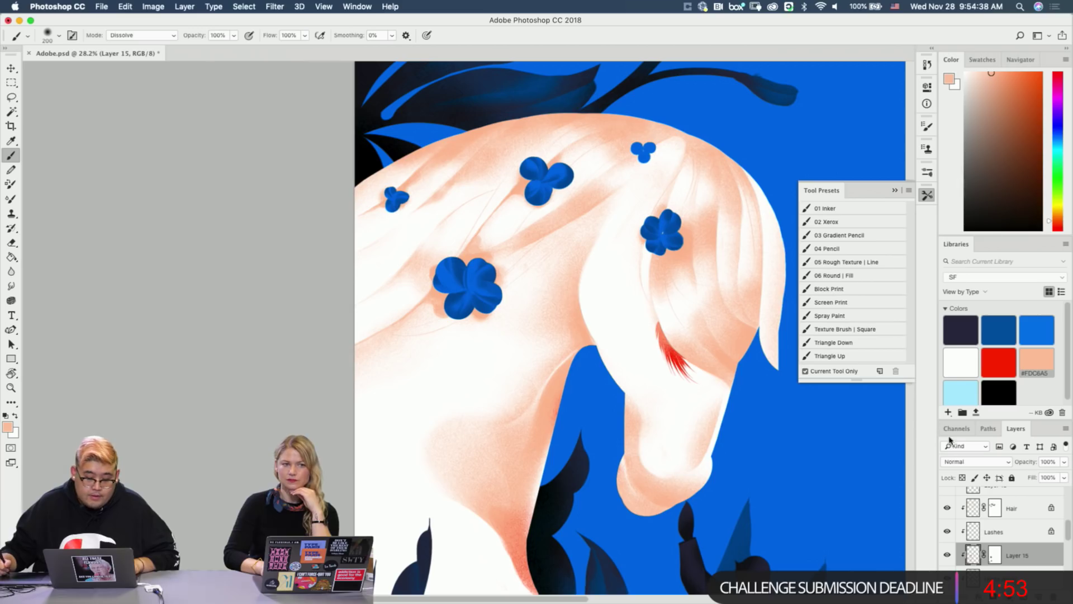
{"action": "key", "text": "bracketright"}
{"action": "key", "text": "bracketright"}
{"action": "key", "text": "bracketright"}
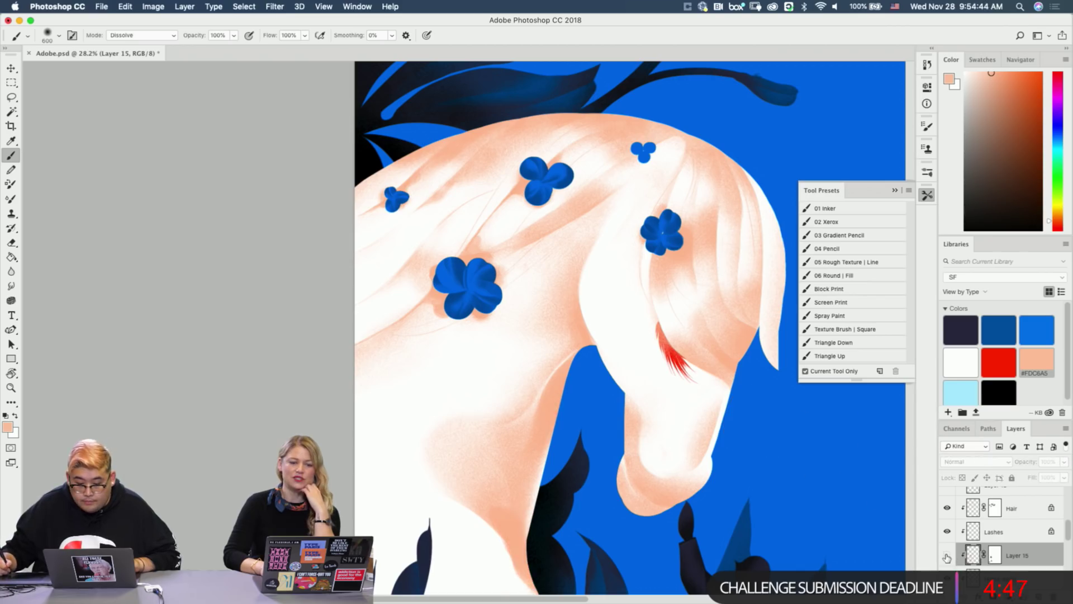
{"action": "left_click_drag", "start_coordinate": [397, 431], "coordinate": [376, 263]}
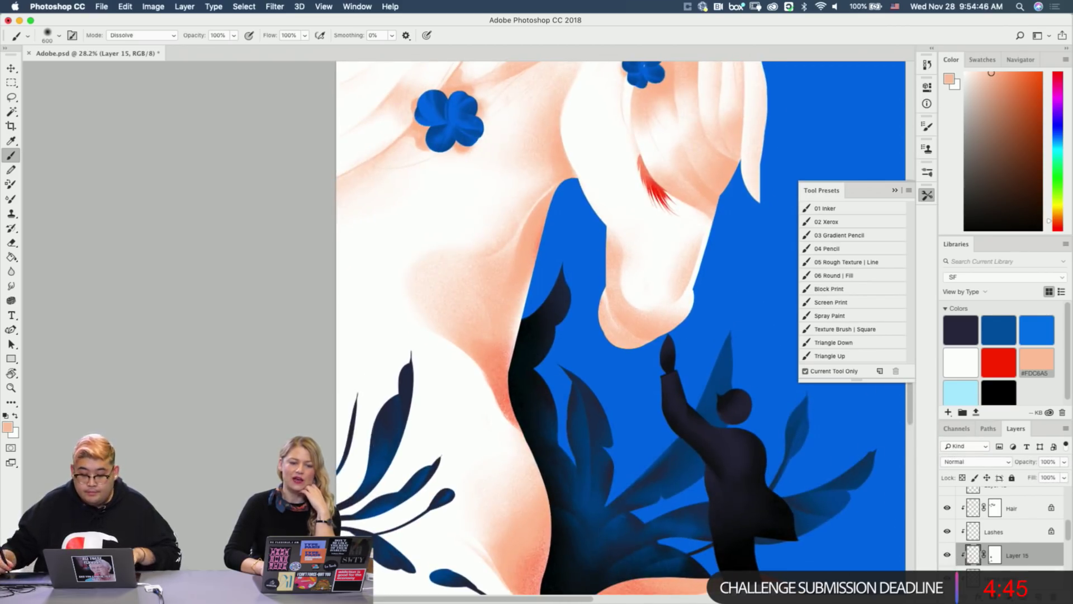
{"action": "key", "text": "super+e"}
Return to the Brush tool over the horse's front leg and set the brush size to 175 px.
{"action": "left_click_drag", "start_coordinate": [466, 401], "coordinate": [467, 345]}
{"action": "left_click_drag", "start_coordinate": [472, 356], "coordinate": [510, 359]}
{"action": "key", "text": "e"}
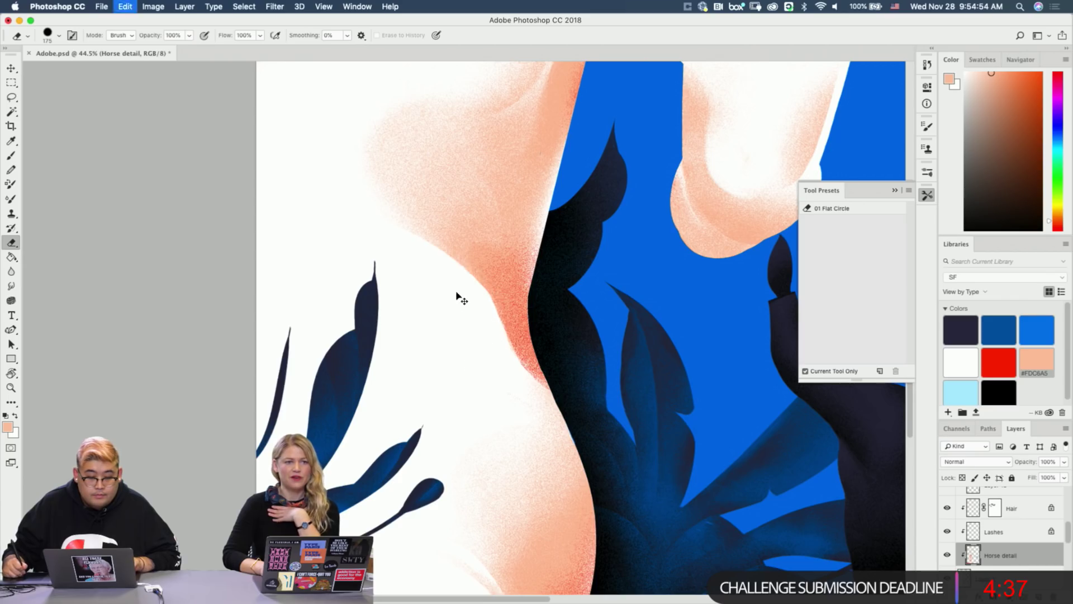
{"action": "key", "text": "z"}
{"action": "left_click_drag", "start_coordinate": [477, 342], "coordinate": [399, 349]}
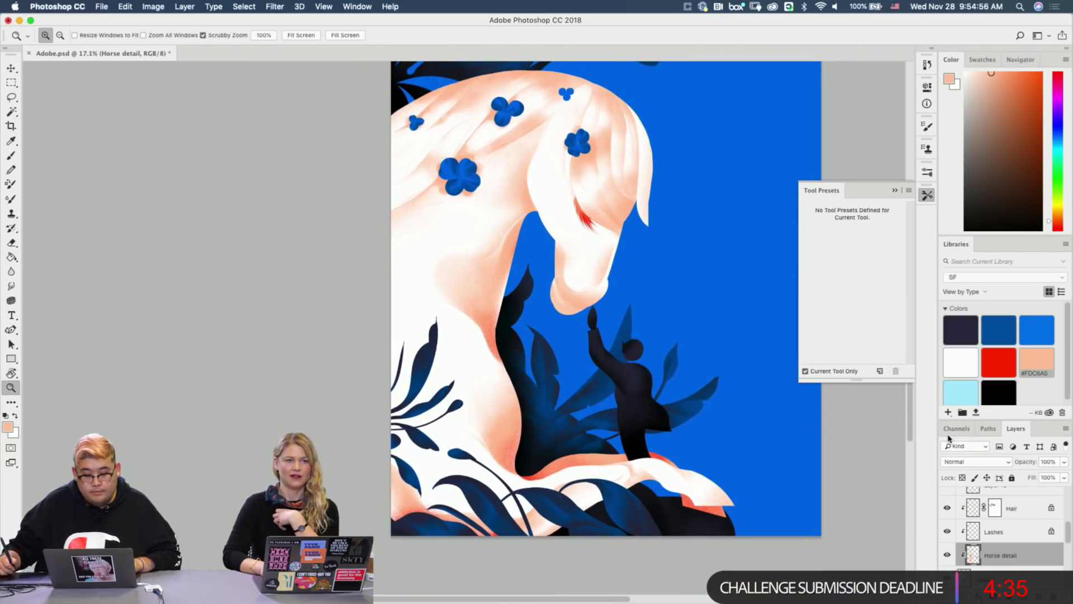
{"action": "left_click_drag", "start_coordinate": [627, 503], "coordinate": [688, 503]}
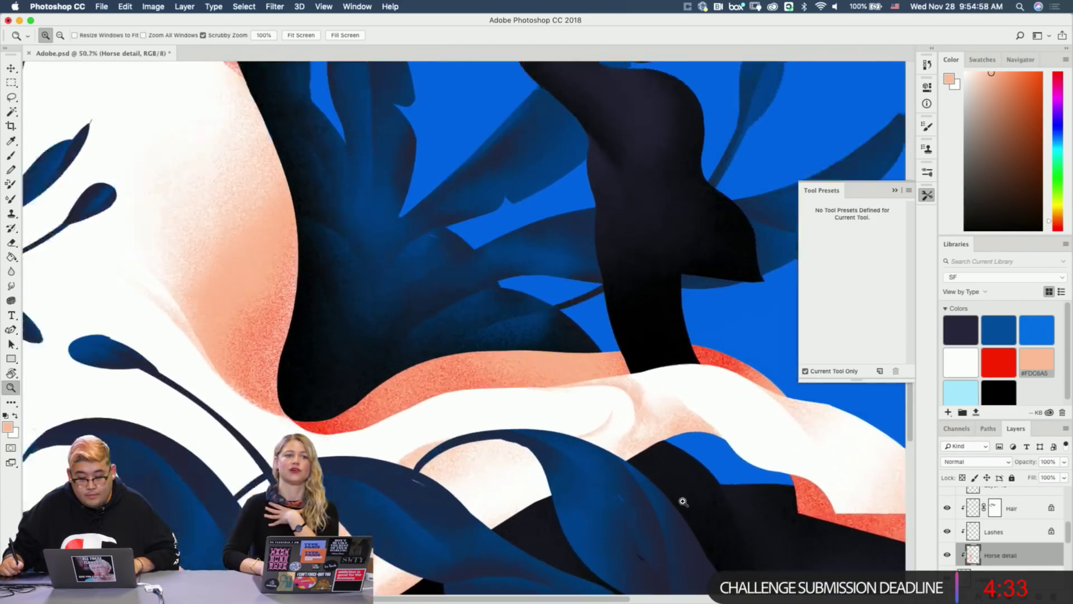
{"action": "key", "text": "b"}
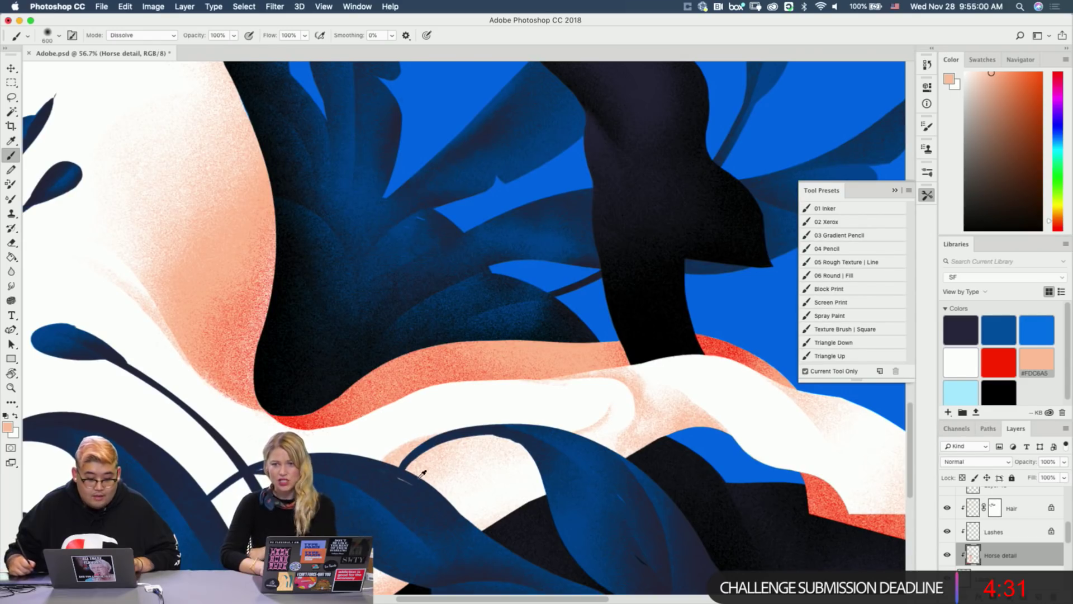
{"action": "key", "text": "bracketleft"}
{"action": "key", "text": "bracketleft"}
{"action": "key", "text": "bracketleft"}
{"action": "key", "text": "bracketleft"}
{"action": "key", "text": "bracketleft"}
{"action": "key", "text": "bracketleft"}
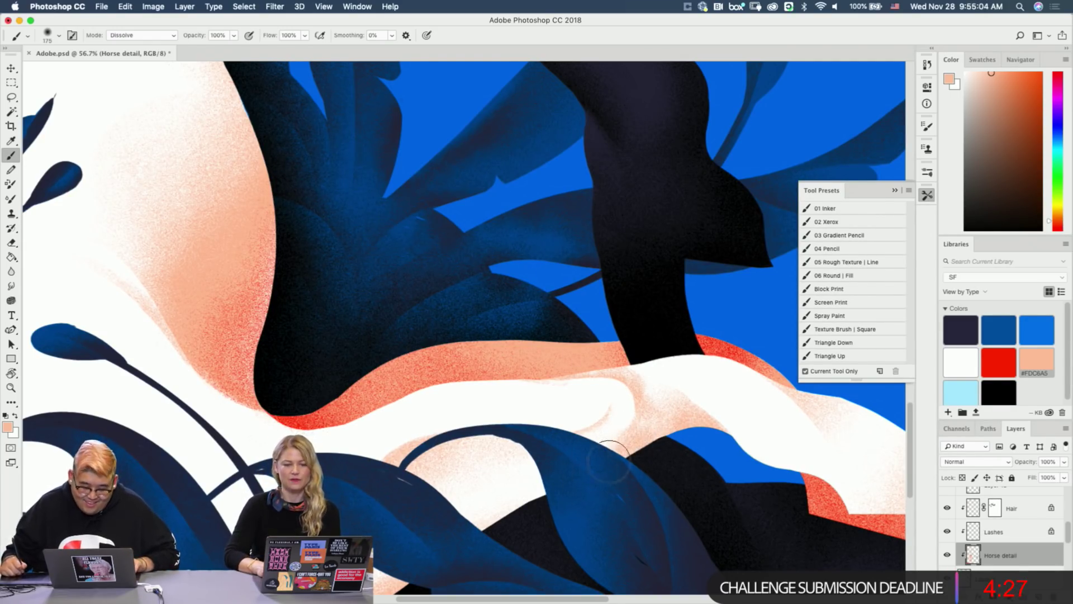
{"action": "mouse_move", "coordinate": [540, 511]}
{"action": "left_mouse_down"}
{"action": "mouse_move", "coordinate": [506, 551]}
{"action": "mouse_move", "coordinate": [609, 431]}
{"action": "mouse_move", "coordinate": [613, 409]}
{"action": "left_mouse_up"}
{"action": "mouse_move", "coordinate": [614, 349]}
{"action": "left_mouse_down"}
{"action": "mouse_move", "coordinate": [621, 386]}
{"action": "mouse_move", "coordinate": [591, 454]}
{"action": "left_mouse_up"}
{"action": "left_click", "coordinate": [632, 358], "text": "super"}
{"action": "key", "text": "super+z"}
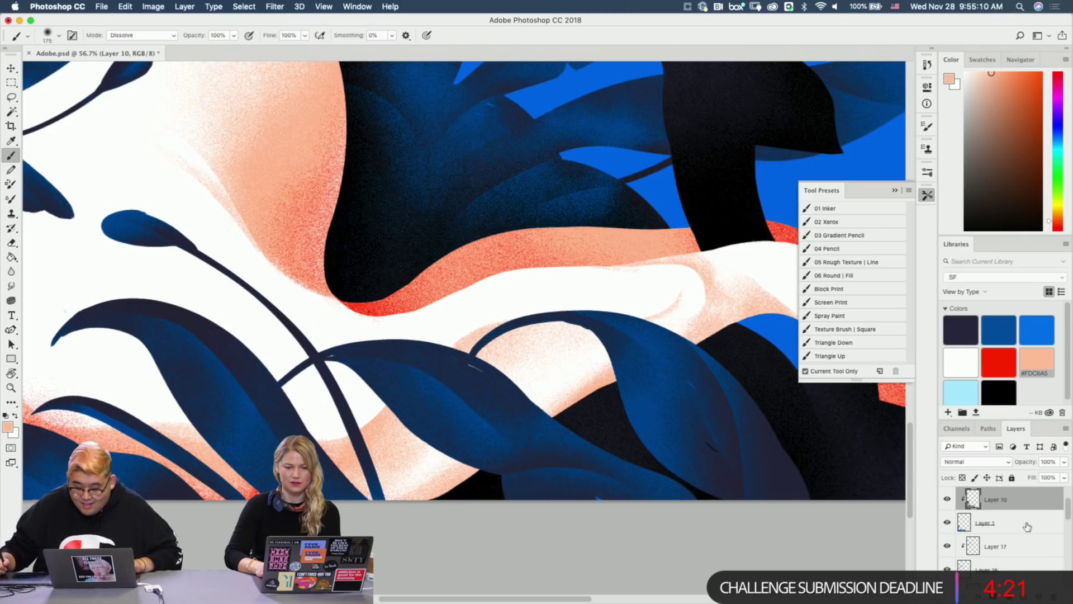
Reselect the Horse detail layer and brush more peach onto the leg beside the rightmost curved leaf.
{"action": "scroll", "coordinate": [1023, 523], "scroll_direction": "down", "scroll_amount": 3}
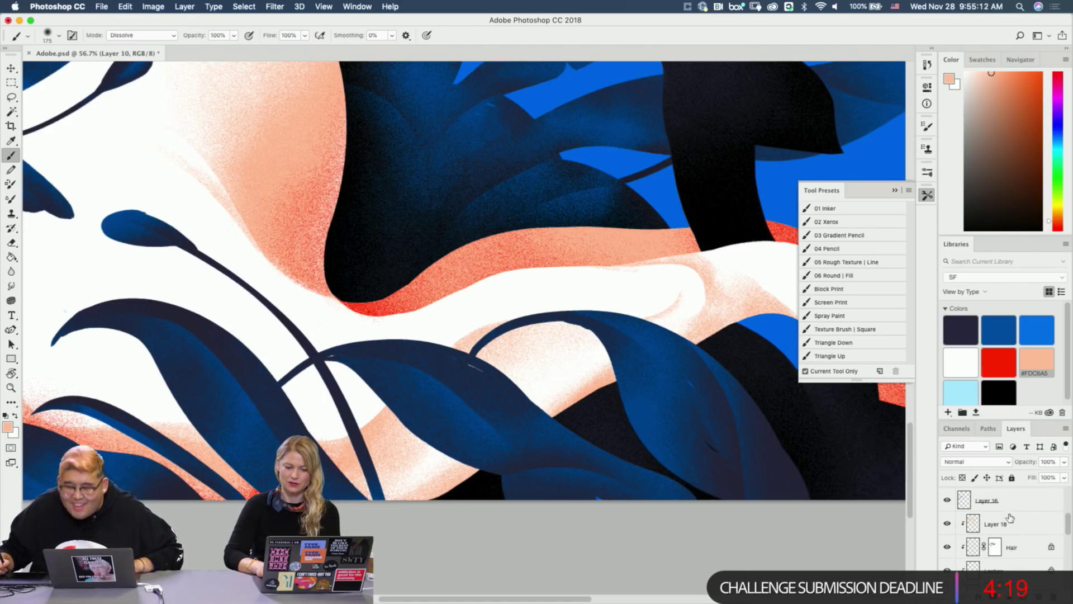
{"action": "scroll", "coordinate": [1008, 517], "scroll_direction": "down", "scroll_amount": 3}
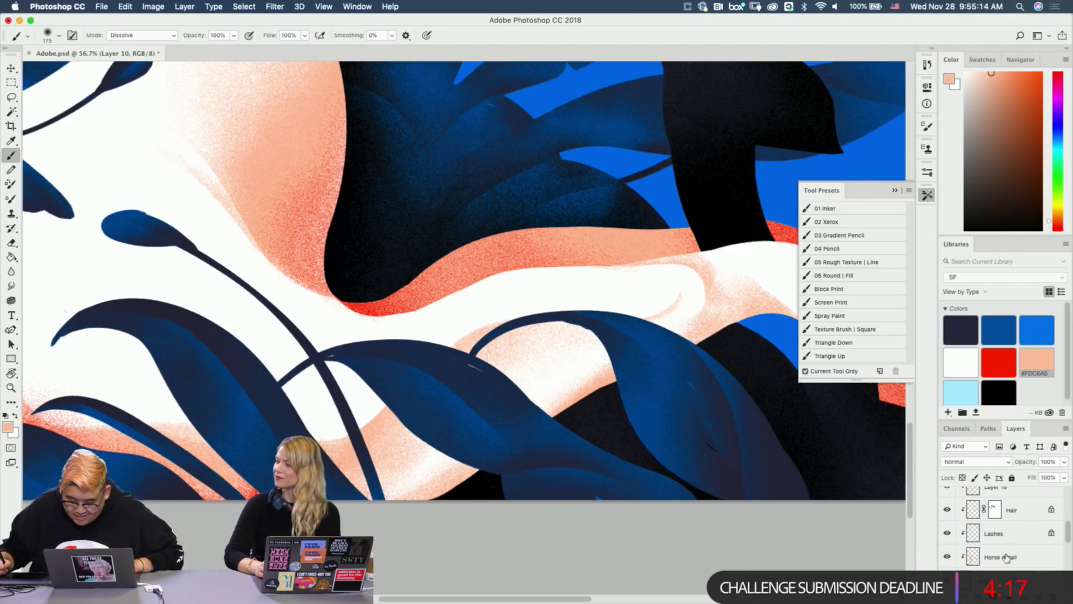
{"action": "left_click", "coordinate": [1023, 559]}
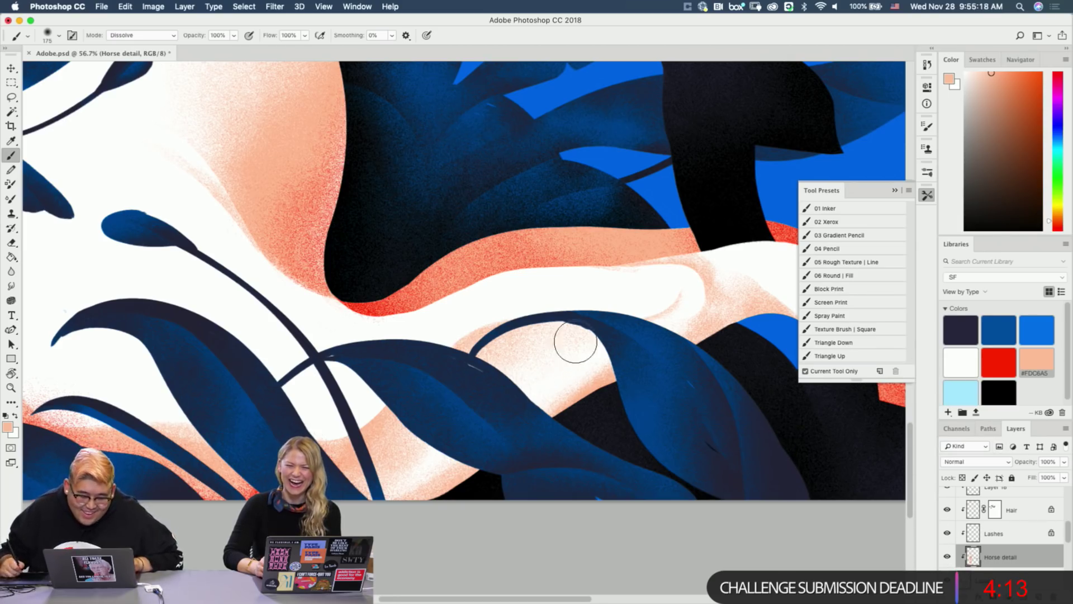
{"action": "left_click_drag", "start_coordinate": [615, 354], "coordinate": [614, 375]}
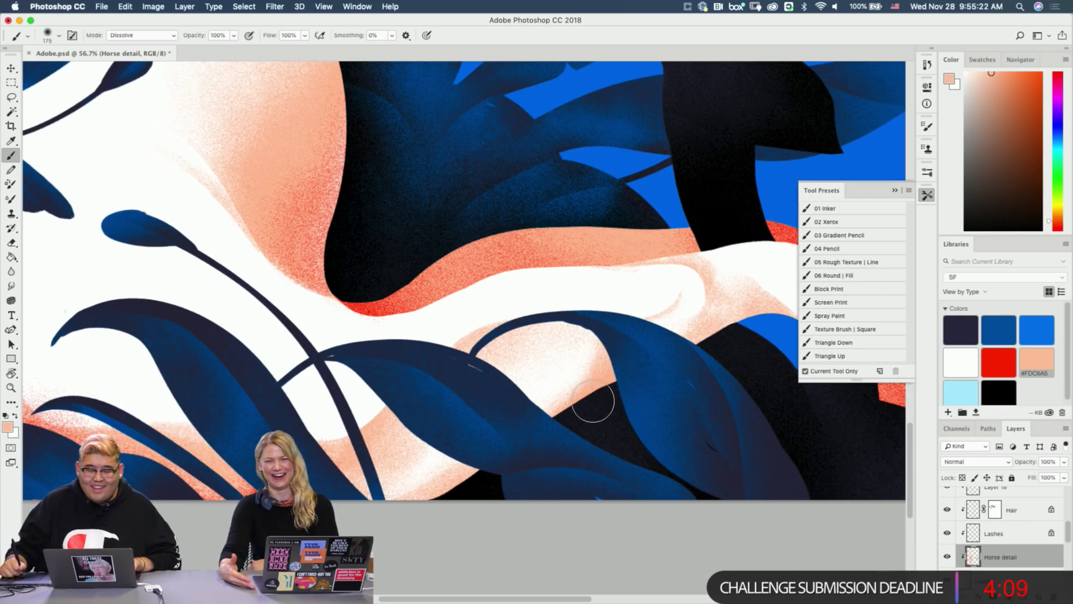
Brush a peach shadow along the large curved leaf on a new layer above Horse detail with a 50 px brush, undoing unwanted strokes.
{"action": "left_click_drag", "start_coordinate": [619, 408], "coordinate": [689, 336]}
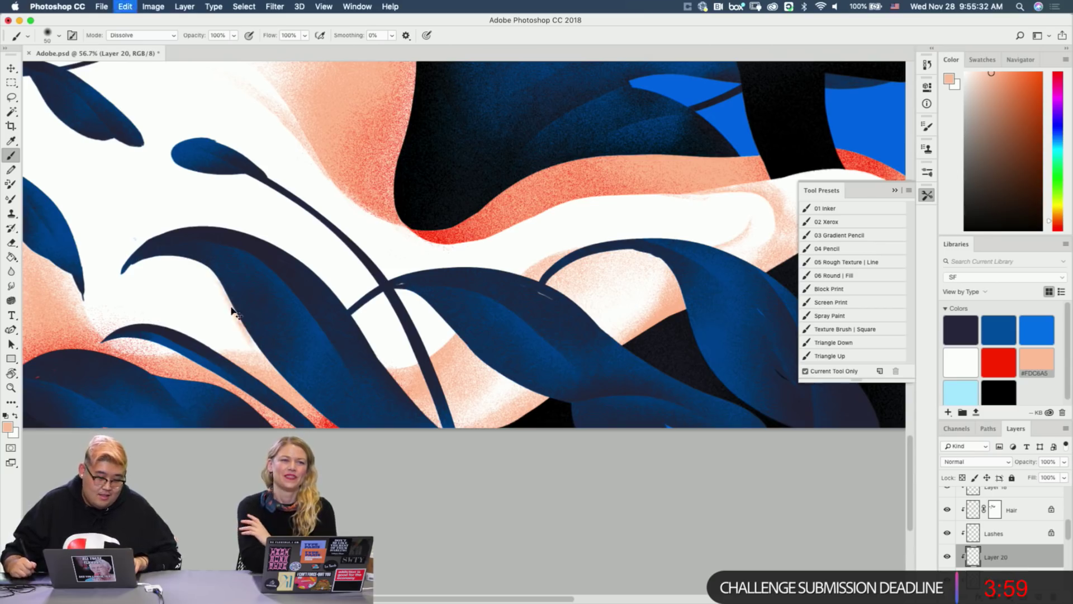
{"action": "key", "text": "super+z"}
{"action": "key", "text": "super+z"}
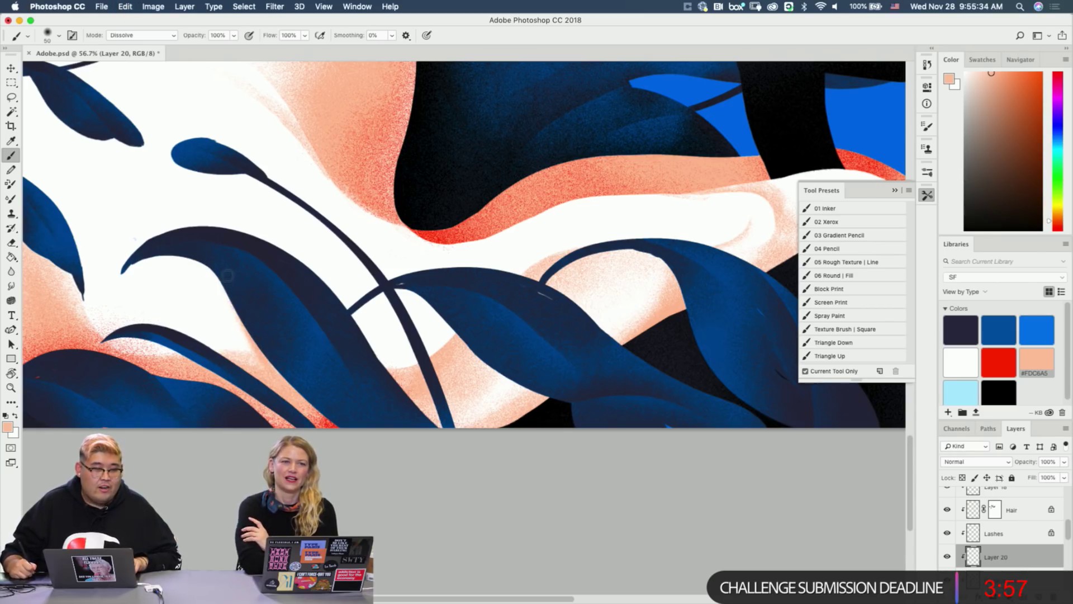
{"action": "key", "text": "super+z"}
{"action": "key", "text": "super+z"}
{"action": "key", "text": "super+z"}
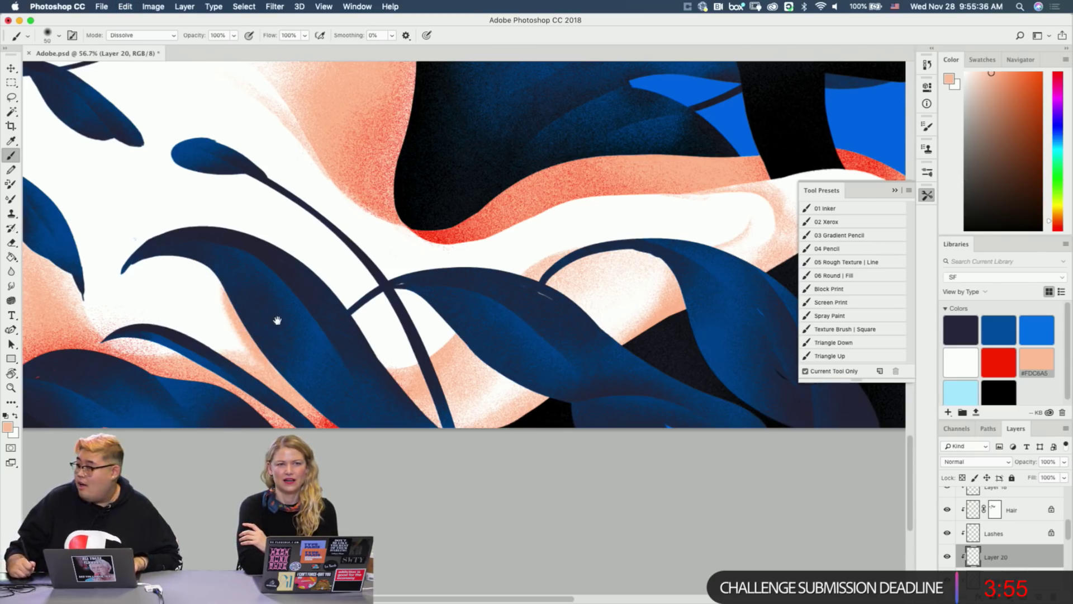
{"action": "left_click_drag", "start_coordinate": [281, 323], "coordinate": [435, 323]}
{"action": "left_click_drag", "start_coordinate": [250, 258], "coordinate": [323, 364]}
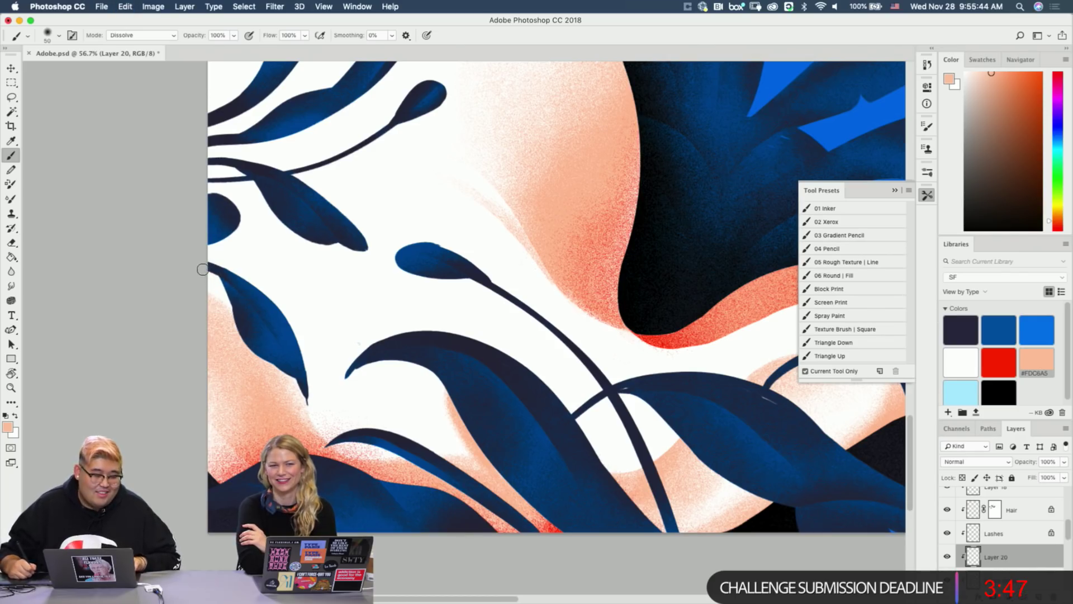
Paint peach shadows beneath the leaf at the canvas's left edge and inside the large leaf's curve, undoing unwanted strokes.
{"action": "mouse_move", "coordinate": [202, 270]}
{"action": "left_mouse_down"}
{"action": "mouse_move", "coordinate": [250, 321]}
{"action": "mouse_move", "coordinate": [216, 275]}
{"action": "mouse_move", "coordinate": [256, 357]}
{"action": "left_mouse_up"}
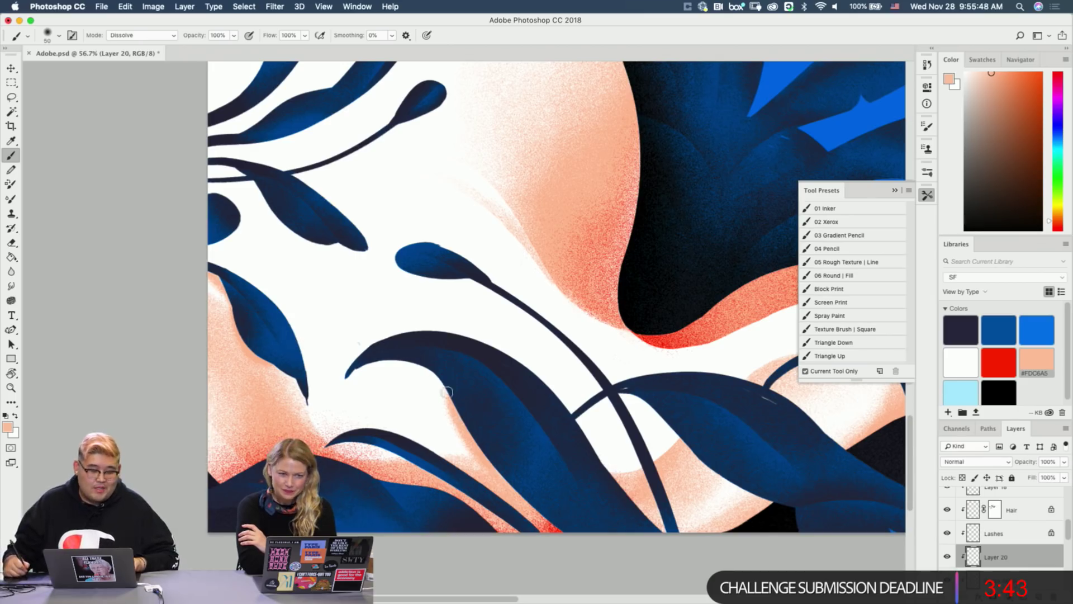
{"action": "mouse_move", "coordinate": [444, 400]}
{"action": "left_mouse_down"}
{"action": "mouse_move", "coordinate": [459, 428]}
{"action": "mouse_move", "coordinate": [423, 391]}
{"action": "mouse_move", "coordinate": [477, 446]}
{"action": "left_mouse_up"}
{"action": "mouse_move", "coordinate": [427, 390]}
{"action": "left_mouse_down"}
{"action": "mouse_move", "coordinate": [464, 462]}
{"action": "mouse_move", "coordinate": [472, 444]}
{"action": "mouse_move", "coordinate": [449, 416]}
{"action": "mouse_move", "coordinate": [471, 457]}
{"action": "left_mouse_up"}
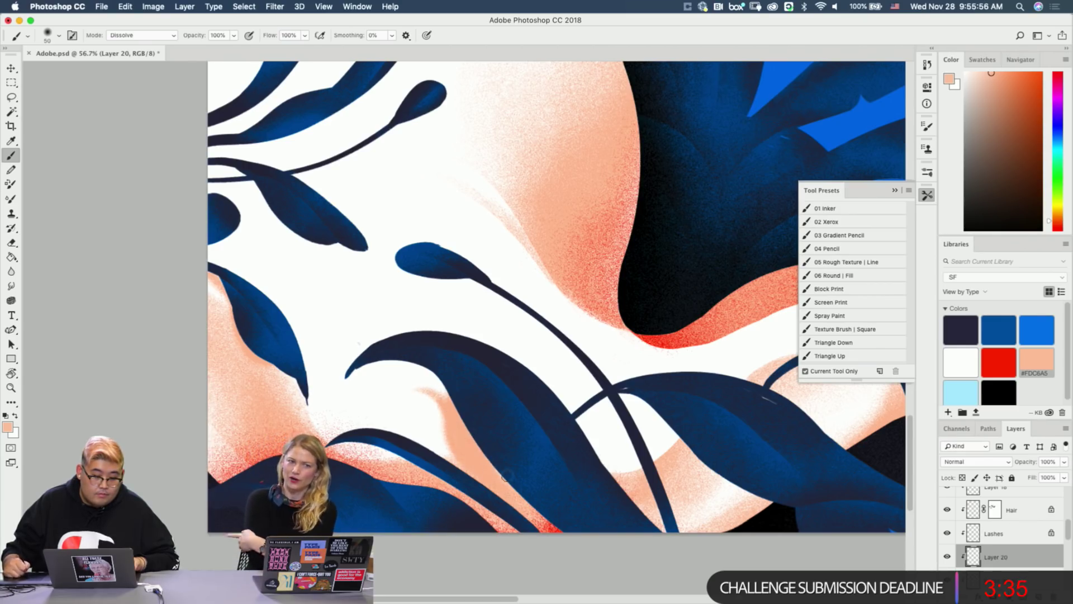
{"action": "mouse_move", "coordinate": [409, 390]}
{"action": "left_mouse_down"}
{"action": "mouse_move", "coordinate": [434, 388]}
{"action": "mouse_move", "coordinate": [457, 412]}
{"action": "left_mouse_up"}
{"action": "key", "text": "super+z"}
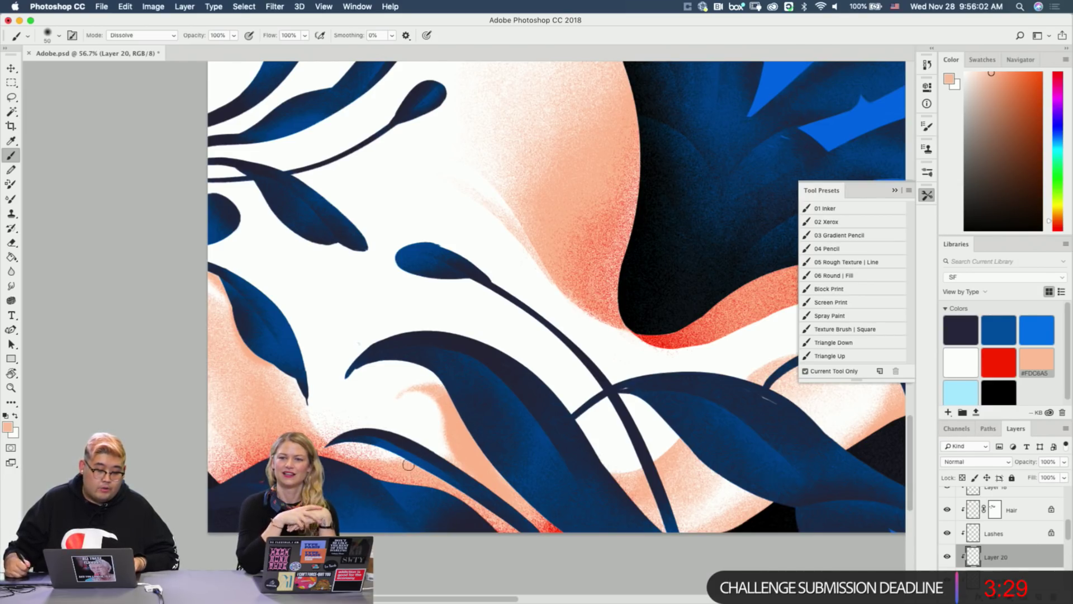
{"action": "left_click_drag", "start_coordinate": [377, 453], "coordinate": [408, 458]}
{"action": "key", "text": "super+z"}
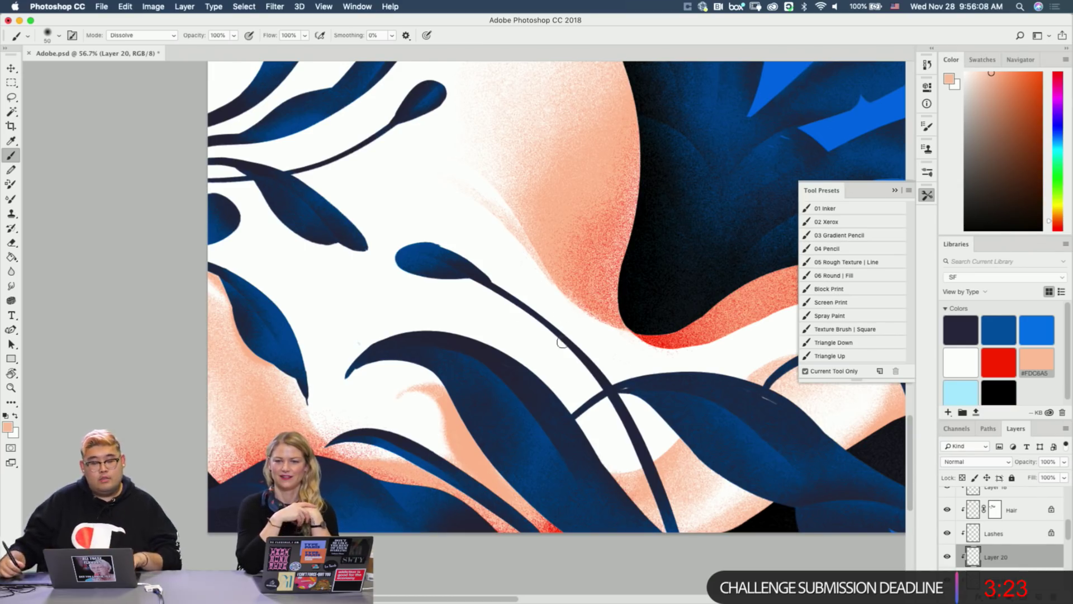
Paint a peach cast shadow of the round bud and its long stem on the white body.
{"action": "mouse_move", "coordinate": [481, 320]}
{"action": "left_mouse_down"}
{"action": "mouse_move", "coordinate": [509, 320]}
{"action": "mouse_move", "coordinate": [478, 314]}
{"action": "mouse_move", "coordinate": [541, 350]}
{"action": "left_mouse_up"}
{"action": "key", "text": "super+z"}
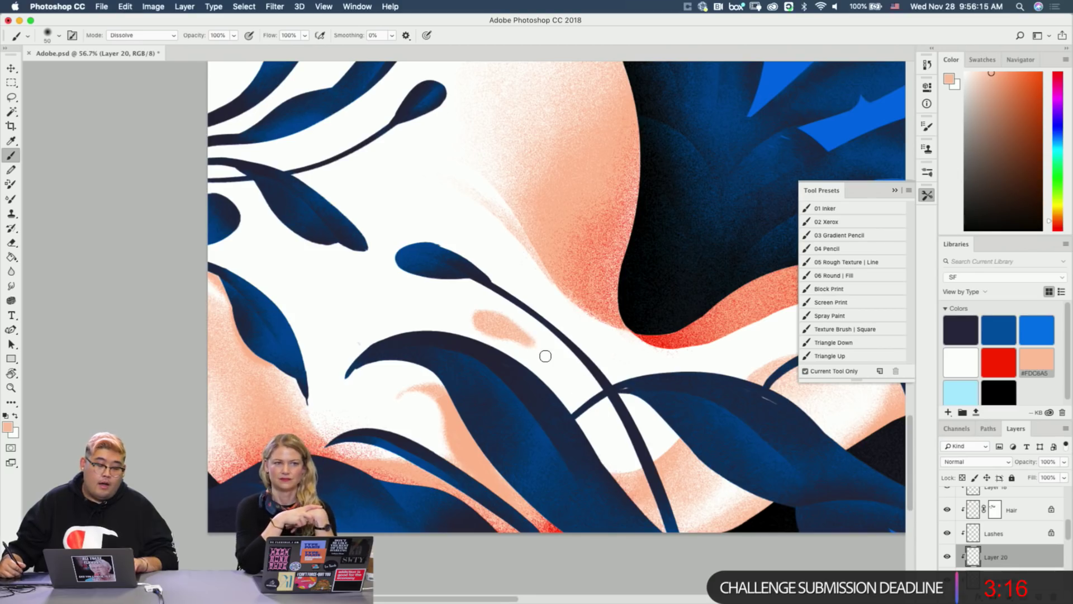
{"action": "mouse_move", "coordinate": [568, 376]}
{"action": "left_mouse_down"}
{"action": "mouse_move", "coordinate": [525, 335]}
{"action": "mouse_move", "coordinate": [615, 425]}
{"action": "mouse_move", "coordinate": [546, 314]}
{"action": "mouse_move", "coordinate": [579, 430]}
{"action": "left_mouse_up"}
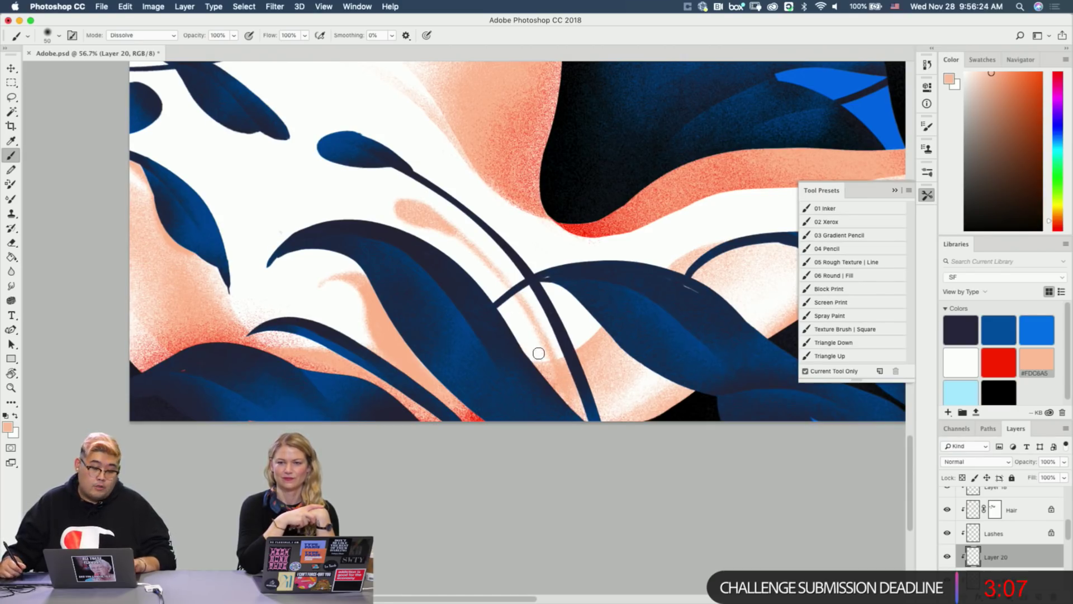
Outline the middle leaf's cast shadow across the leg and start filling it with peach strokes around the stem.
{"action": "left_click_drag", "start_coordinate": [505, 338], "coordinate": [626, 368]}
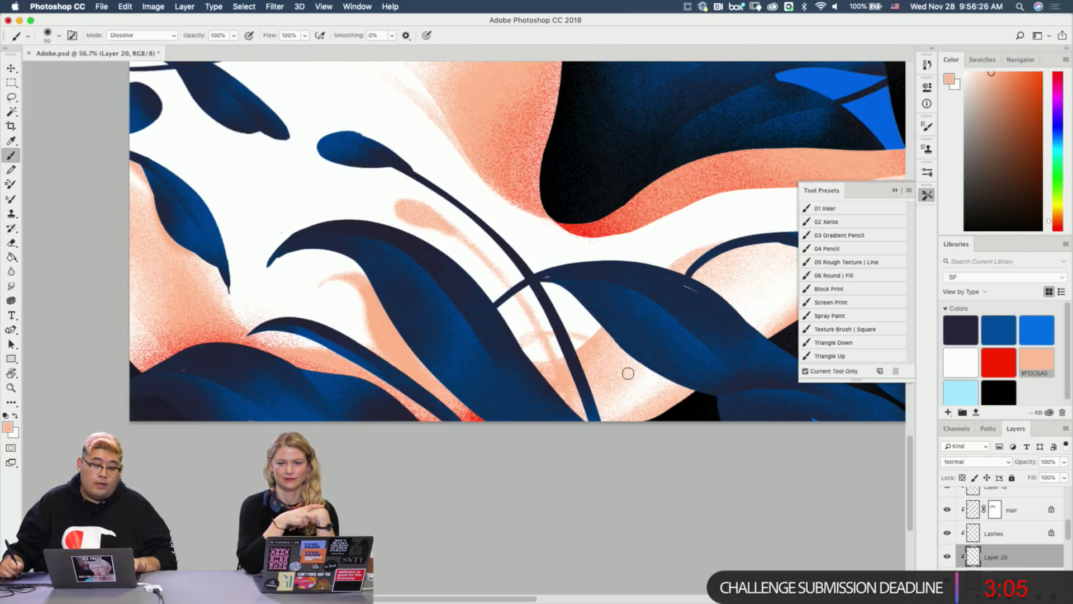
{"action": "key", "text": "super+z"}
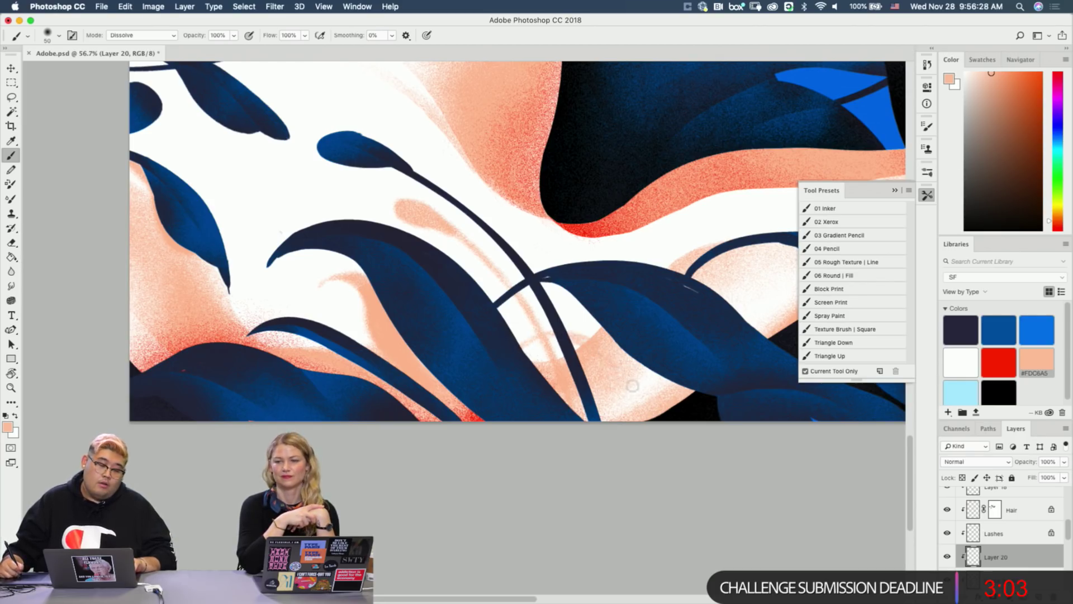
{"action": "mouse_move", "coordinate": [574, 337]}
{"action": "left_mouse_down"}
{"action": "mouse_move", "coordinate": [624, 401]}
{"action": "mouse_move", "coordinate": [600, 355]}
{"action": "mouse_move", "coordinate": [663, 423]}
{"action": "left_mouse_up"}
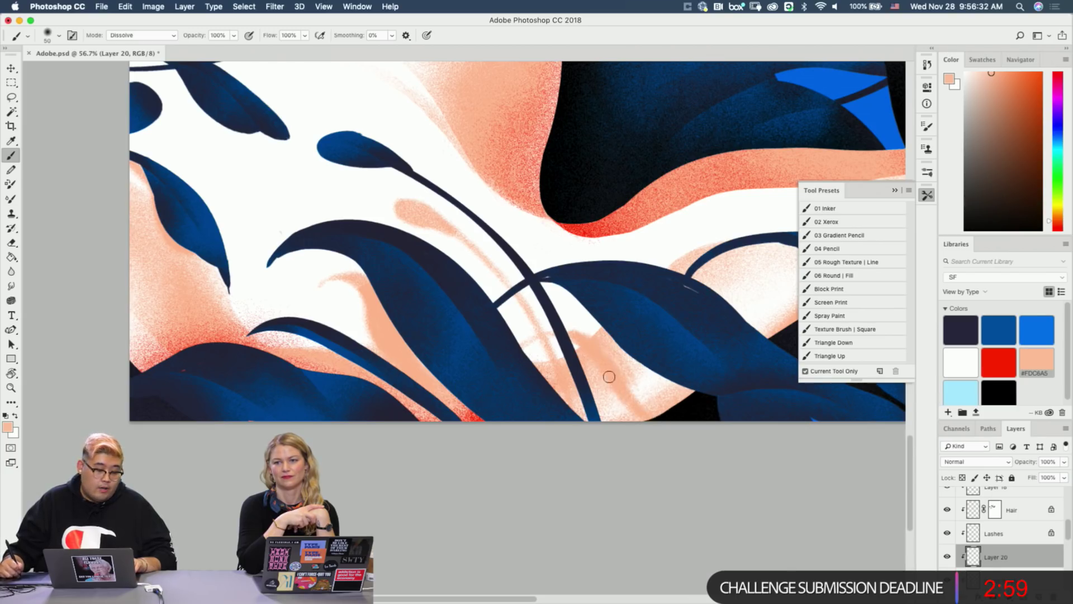
{"action": "left_click_drag", "start_coordinate": [590, 358], "coordinate": [627, 416]}
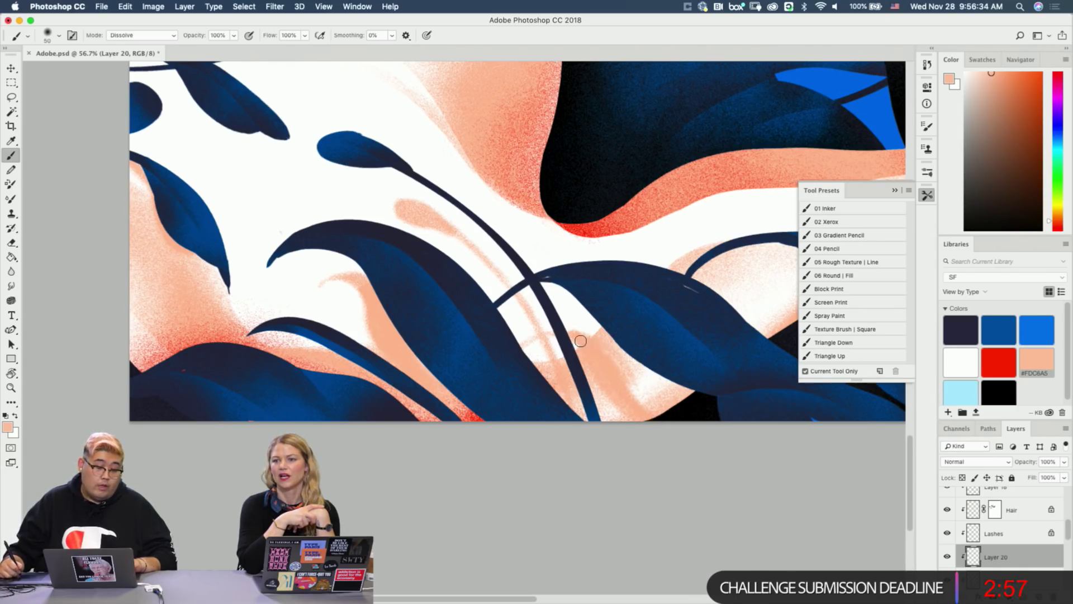
{"action": "left_click_drag", "start_coordinate": [581, 340], "coordinate": [678, 404]}
{"action": "left_click_drag", "start_coordinate": [641, 369], "coordinate": [593, 381]}
{"action": "mouse_move", "coordinate": [525, 346]}
{"action": "left_mouse_down"}
{"action": "mouse_move", "coordinate": [594, 380]}
{"action": "mouse_move", "coordinate": [608, 417]}
{"action": "left_mouse_up"}
{"action": "left_click_drag", "start_coordinate": [572, 384], "coordinate": [641, 421]}
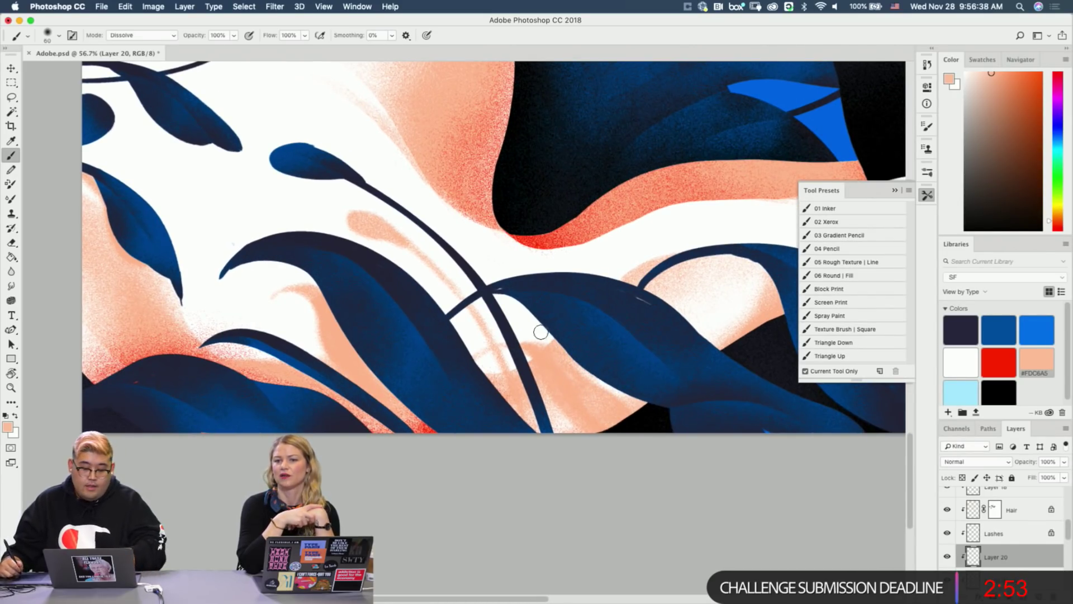
Enlarge the brush to 125 px and fill the rest of the middle leaf's shadow with peach.
{"action": "key", "text": "]"}
{"action": "key", "text": "]"}
{"action": "key", "text": "]"}
{"action": "key", "text": "]"}
{"action": "key", "text": "]"}
{"action": "left_click_drag", "start_coordinate": [582, 378], "coordinate": [621, 398]}
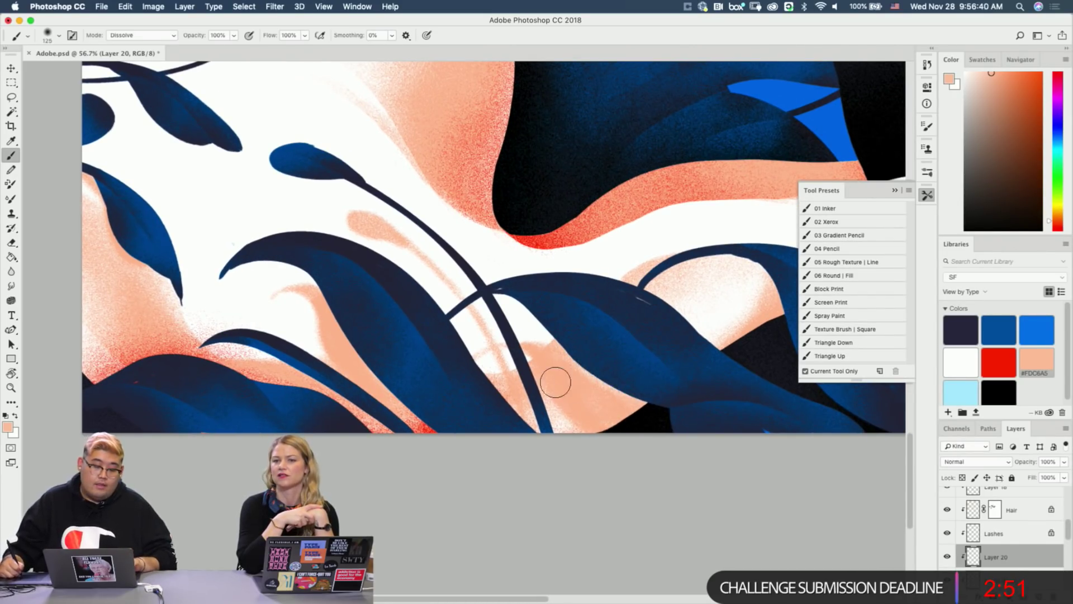
{"action": "mouse_move", "coordinate": [555, 382]}
{"action": "left_mouse_down"}
{"action": "mouse_move", "coordinate": [566, 410]}
{"action": "mouse_move", "coordinate": [587, 396]}
{"action": "mouse_move", "coordinate": [583, 419]}
{"action": "mouse_move", "coordinate": [613, 396]}
{"action": "left_mouse_up"}
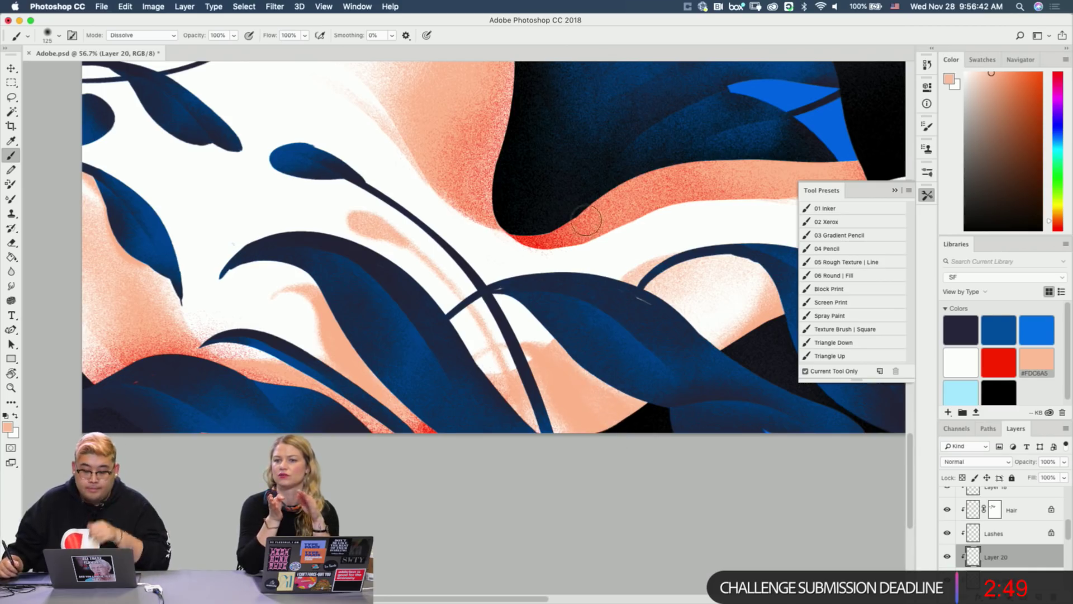
Reduce the brush to 30 px and paint the arched leaf's peach cast shadow across the horse's leg.
{"action": "key", "text": "["}
{"action": "key", "text": "["}
{"action": "key", "text": "["}
{"action": "key", "text": "["}
{"action": "key", "text": "["}
{"action": "key", "text": "["}
{"action": "key", "text": "["}
{"action": "key", "text": "["}
{"action": "left_click_drag", "start_coordinate": [681, 292], "coordinate": [580, 323]}
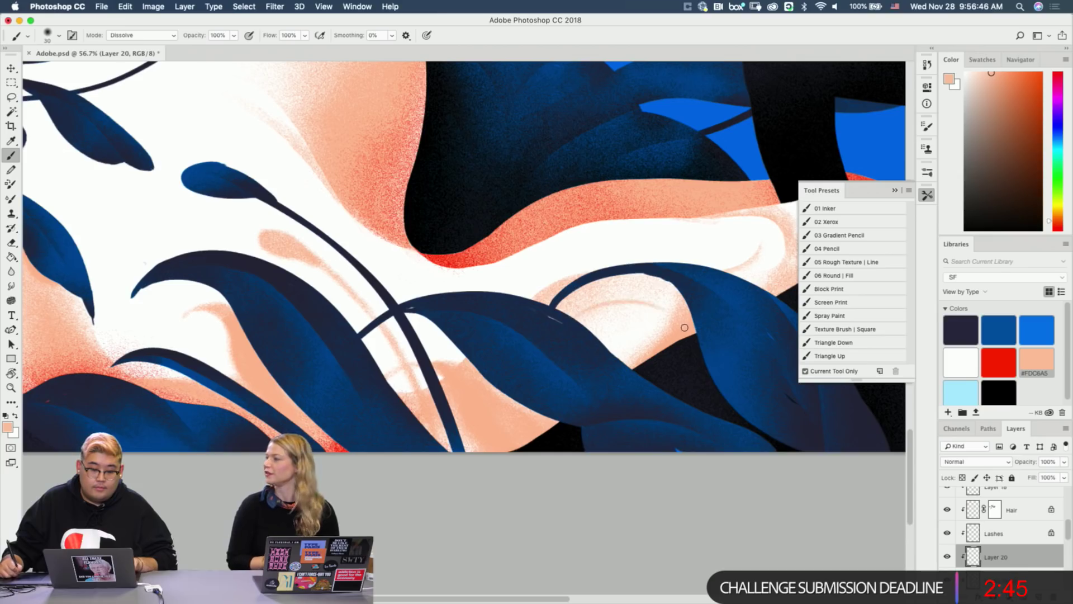
{"action": "left_click_drag", "start_coordinate": [627, 305], "coordinate": [674, 314]}
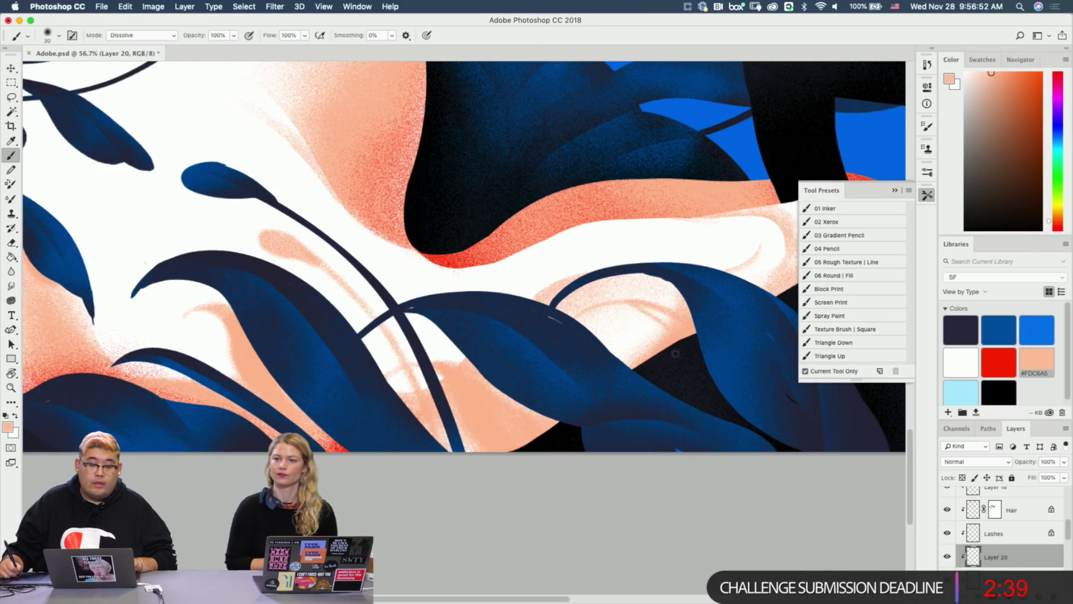
{"action": "mouse_move", "coordinate": [646, 308]}
{"action": "left_mouse_down"}
{"action": "mouse_move", "coordinate": [667, 321]}
{"action": "mouse_move", "coordinate": [652, 311]}
{"action": "mouse_move", "coordinate": [664, 344]}
{"action": "mouse_move", "coordinate": [661, 318]}
{"action": "left_mouse_up"}
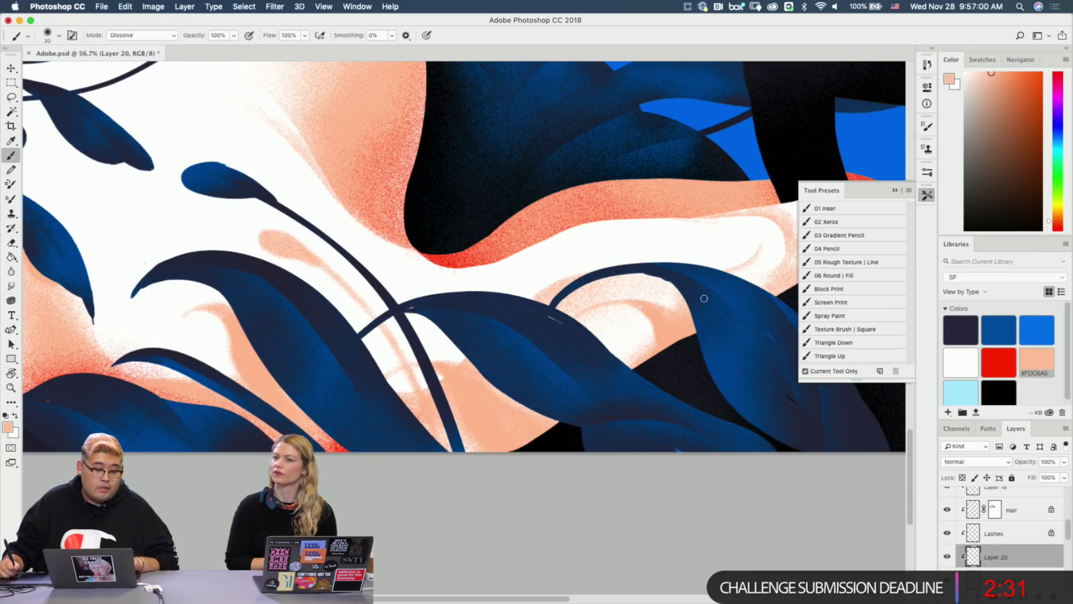
Paint a peach cast shadow beneath the round bud at the canvas's left edge, undoing the unwanted stroke.
{"action": "scroll", "coordinate": [704, 299], "scroll_direction": "left", "scroll_amount": 10}
{"action": "scroll", "coordinate": [705, 298], "scroll_direction": "up", "scroll_amount": 8}
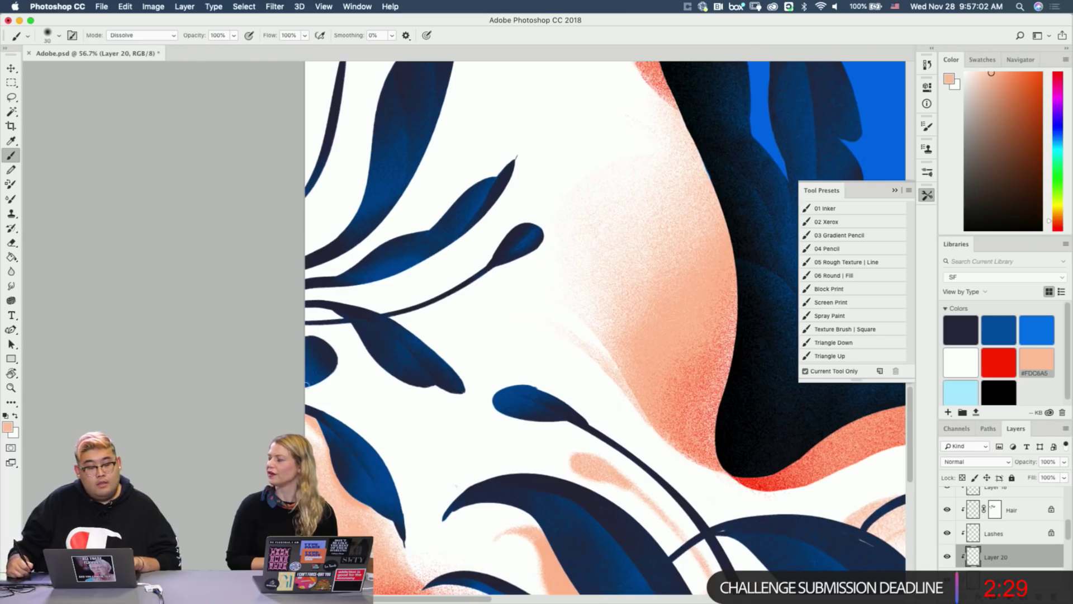
{"action": "left_click_drag", "start_coordinate": [302, 392], "coordinate": [335, 413]}
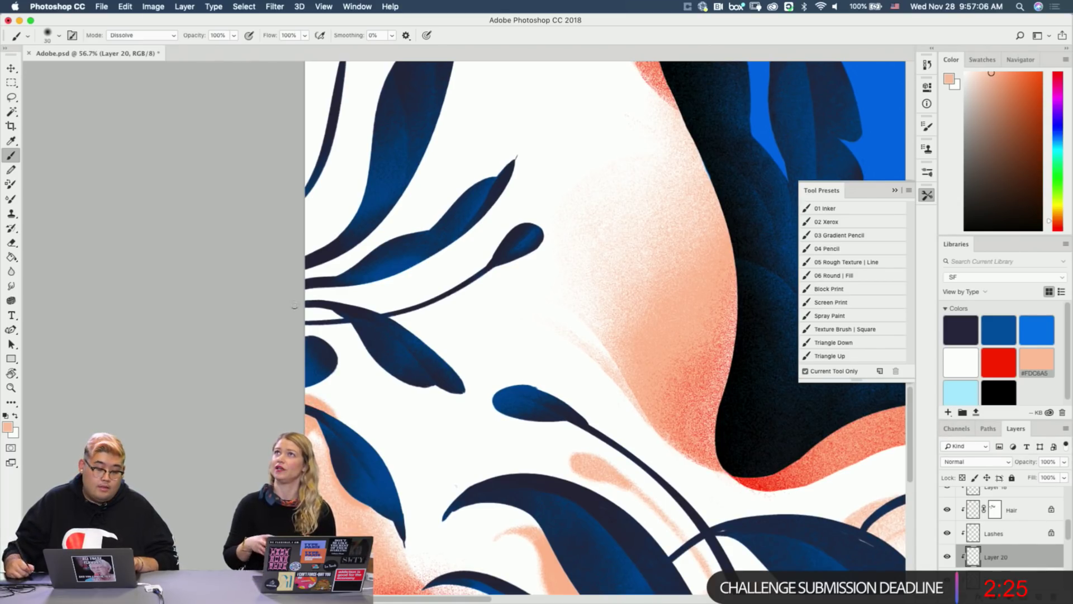
{"action": "key", "text": "super+z"}
Outline in peach the cast shadow of the leaf above the edge bud, undoing unwanted strokes.
{"action": "left_click_drag", "start_coordinate": [302, 307], "coordinate": [380, 409]}
{"action": "left_click_drag", "start_coordinate": [317, 326], "coordinate": [381, 424]}
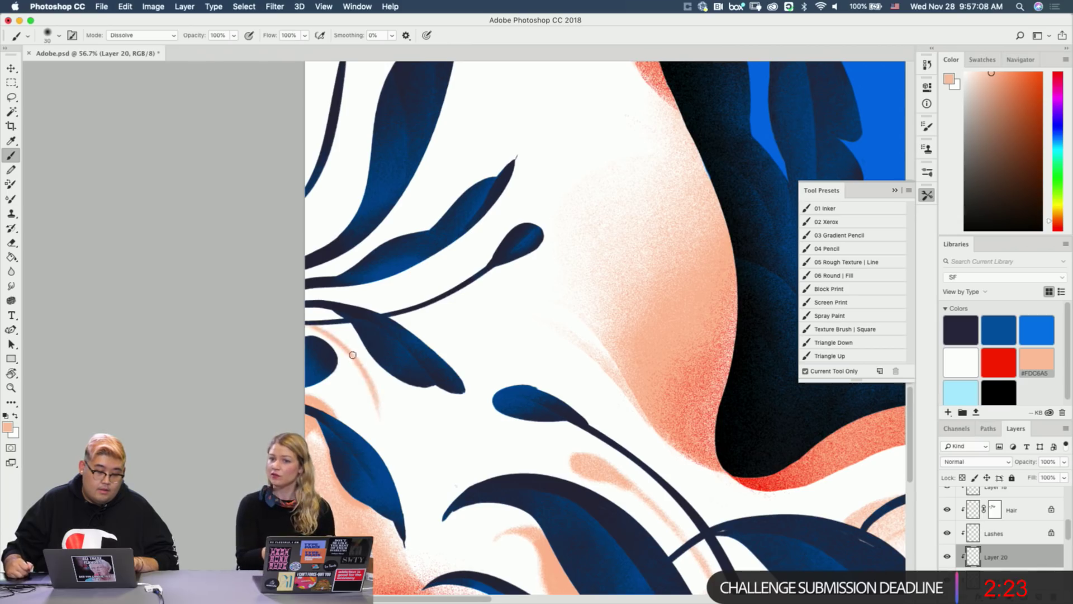
{"action": "scroll", "coordinate": [358, 361], "scroll_direction": "down", "scroll_amount": 5}
{"action": "left_click_drag", "start_coordinate": [311, 239], "coordinate": [376, 322]}
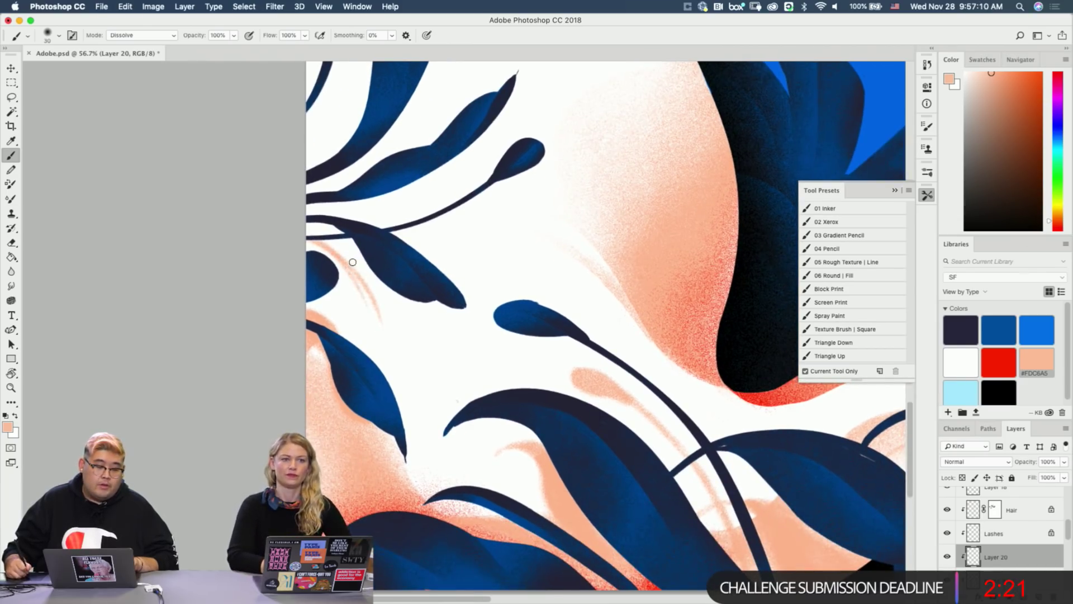
{"action": "key", "text": "super+z"}
{"action": "left_click_drag", "start_coordinate": [312, 239], "coordinate": [381, 345]}
{"action": "key", "text": "super+z"}
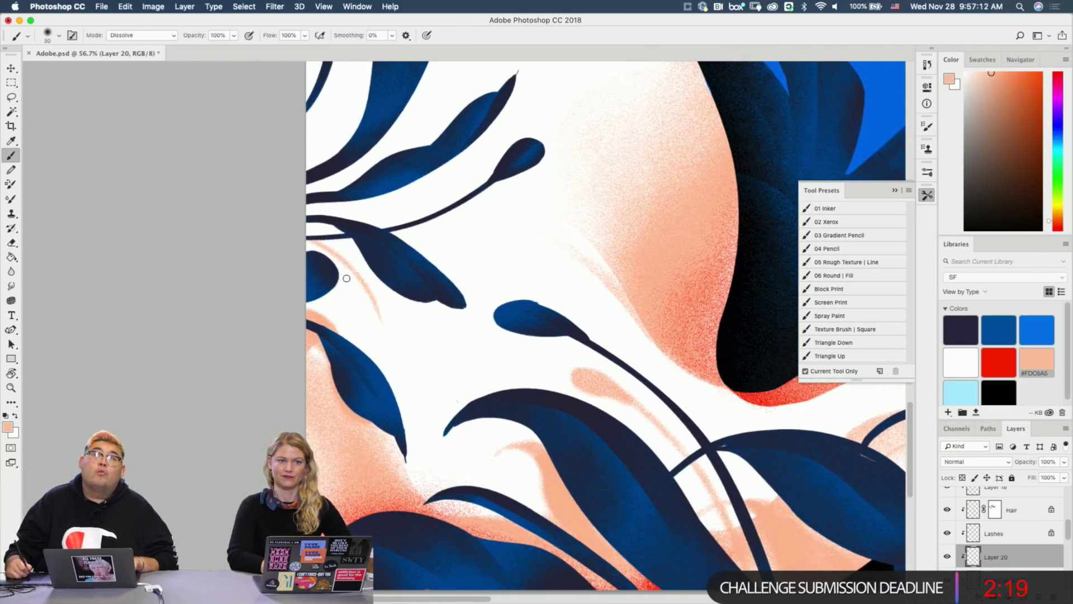
{"action": "left_click_drag", "start_coordinate": [330, 245], "coordinate": [372, 325]}
{"action": "key", "text": "super+z"}
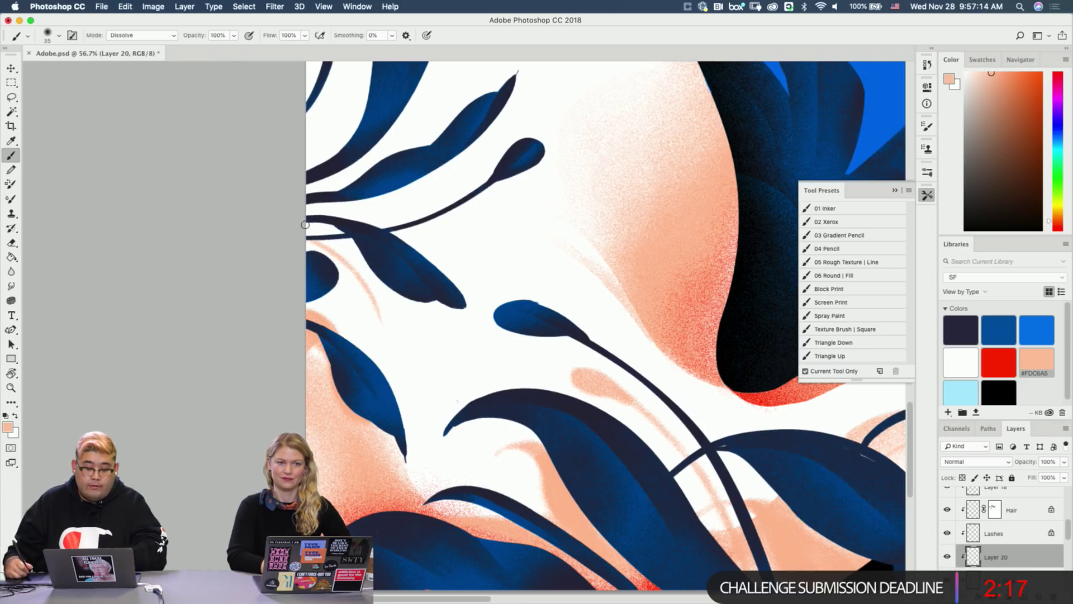
Enlarge the brush to 80 px and fill that leaf's shadow beside the edge bud with peach.
{"action": "key", "text": "bracketright"}
{"action": "key", "text": "bracketright"}
{"action": "key", "text": "bracketright"}
{"action": "key", "text": "bracketright"}
{"action": "key", "text": "bracketright"}
{"action": "key", "text": "bracketright"}
{"action": "left_click_drag", "start_coordinate": [334, 261], "coordinate": [357, 317]}
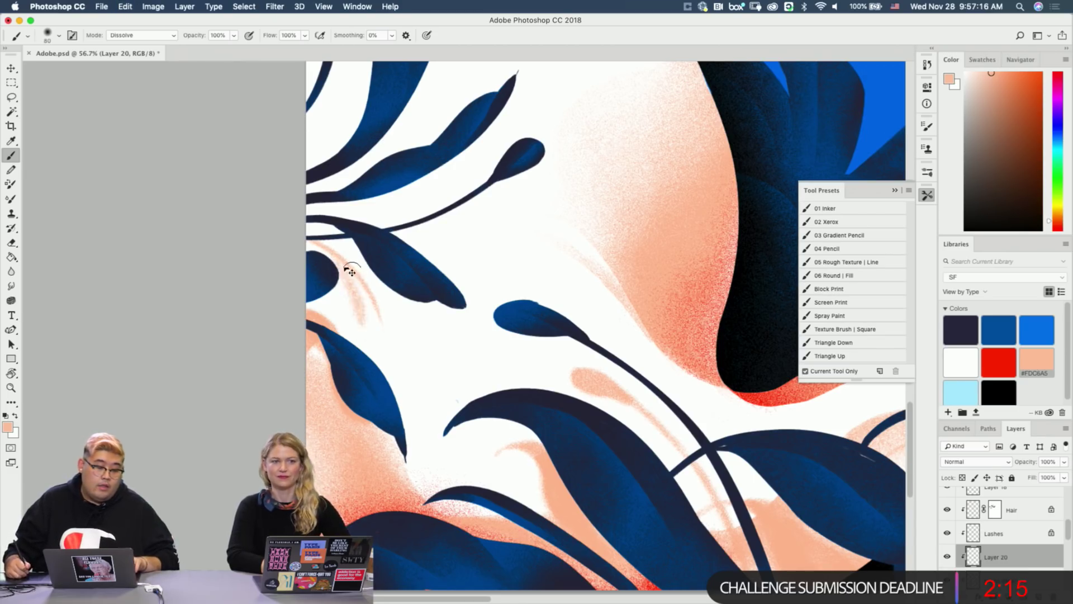
{"action": "key", "text": "super+z"}
{"action": "mouse_move", "coordinate": [337, 257]}
{"action": "left_mouse_down"}
{"action": "mouse_move", "coordinate": [342, 313]}
{"action": "mouse_move", "coordinate": [355, 311]}
{"action": "mouse_move", "coordinate": [332, 261]}
{"action": "mouse_move", "coordinate": [373, 324]}
{"action": "left_mouse_up"}
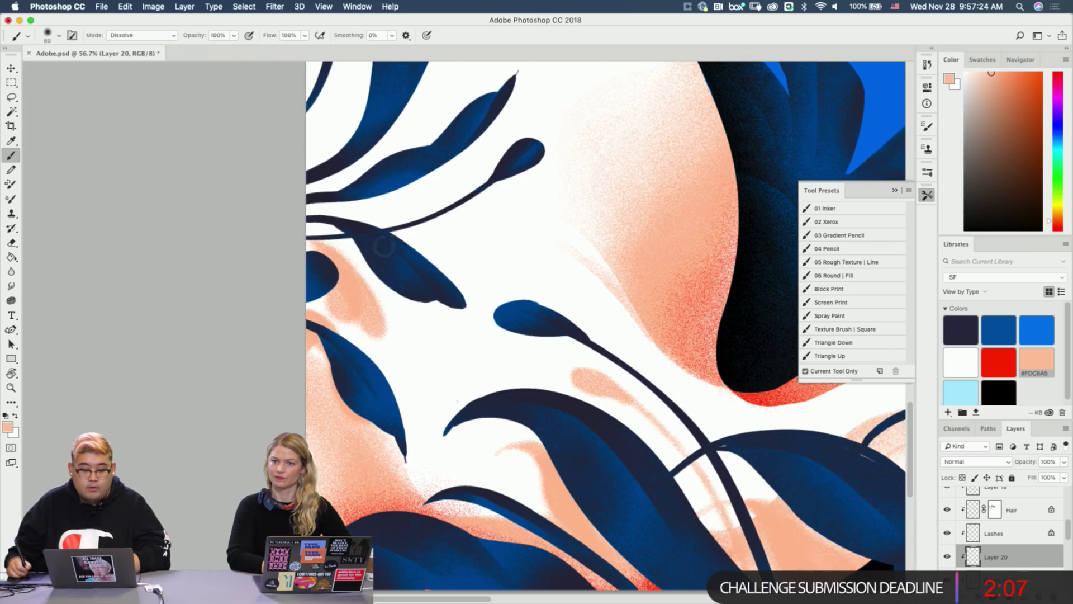
Reduce the brush to 8 px and paint the peach shadow of the small bud and its thin stem.
{"action": "key", "text": "bracketleft"}
{"action": "key", "text": "bracketleft"}
{"action": "key", "text": "bracketleft"}
{"action": "key", "text": "bracketleft"}
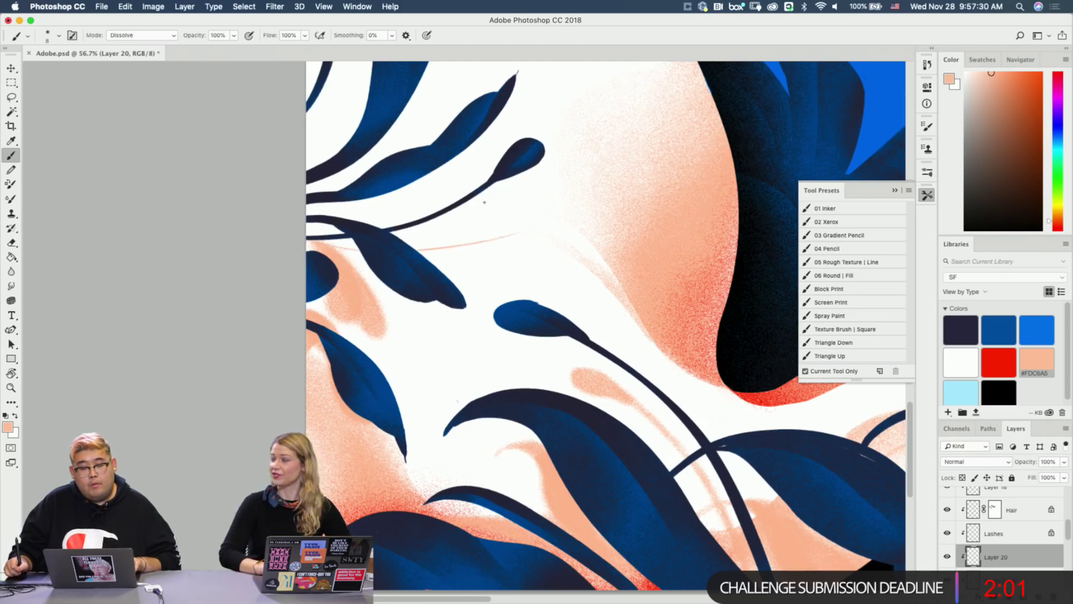
{"action": "left_click_drag", "start_coordinate": [337, 253], "coordinate": [507, 235]}
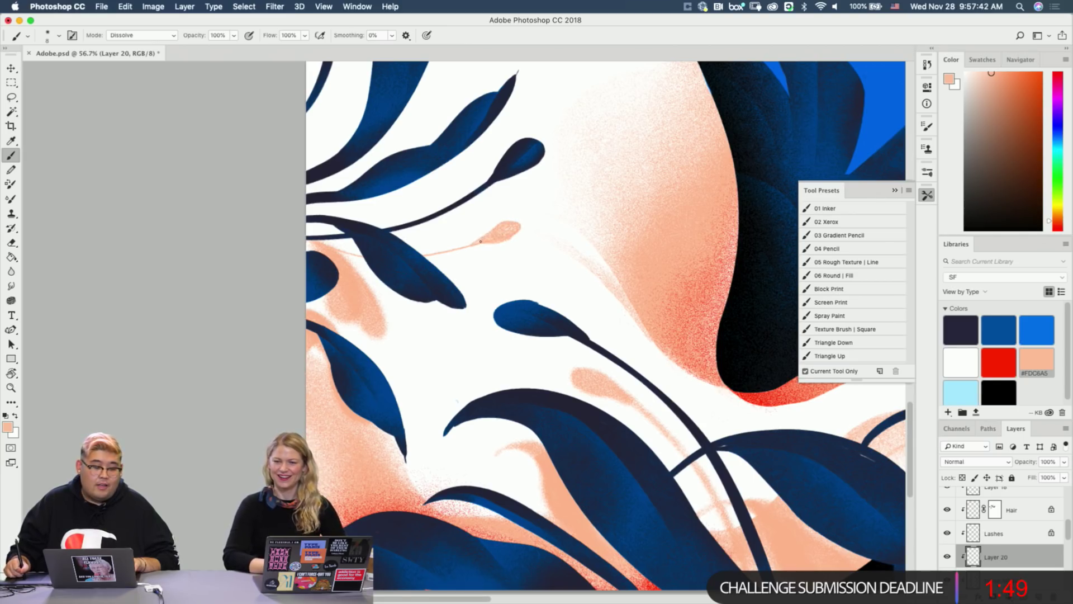
Paint a peach cast shadow under the pointed leaf above the small bud's stem, using a 30 px brush.
{"action": "left_click_drag", "start_coordinate": [490, 241], "coordinate": [566, 285]}
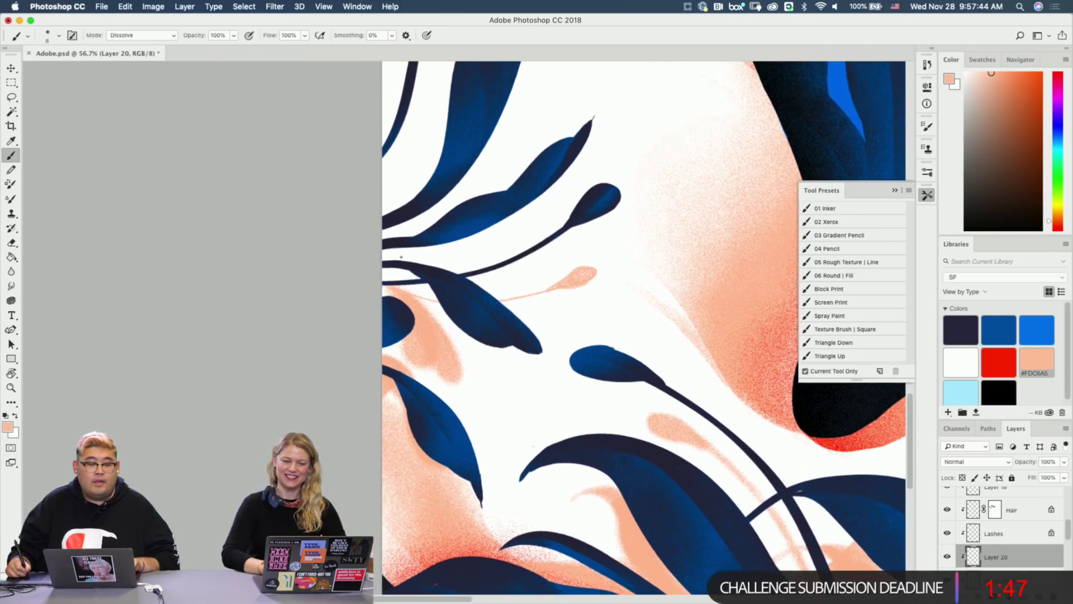
{"action": "left_click_drag", "start_coordinate": [384, 257], "coordinate": [539, 223]}
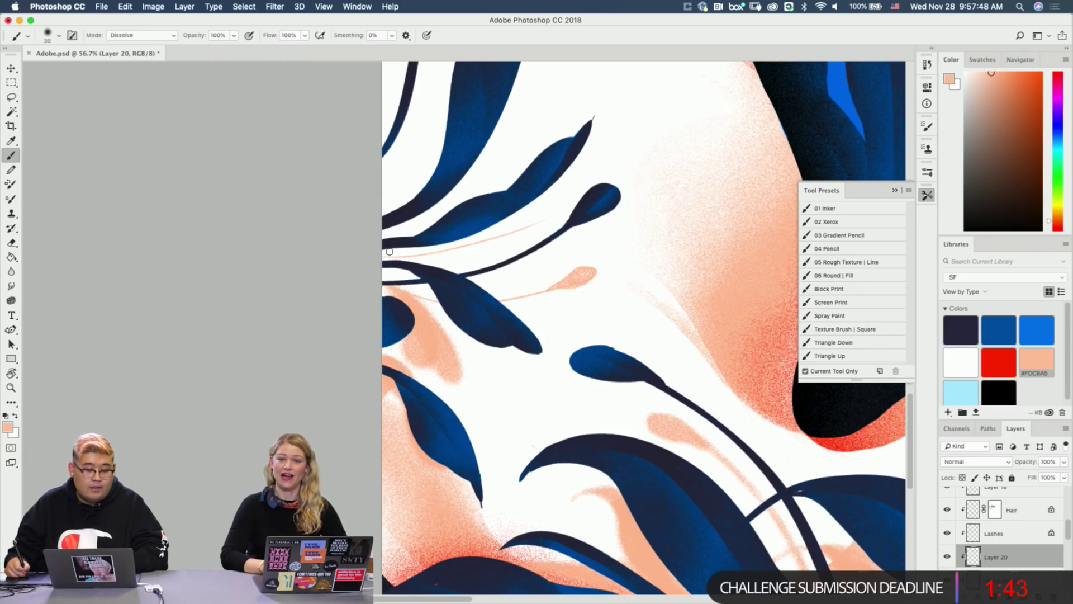
{"action": "mouse_move", "coordinate": [379, 257]}
{"action": "left_mouse_down"}
{"action": "mouse_move", "coordinate": [560, 213]}
{"action": "mouse_move", "coordinate": [517, 225]}
{"action": "mouse_move", "coordinate": [548, 219]}
{"action": "left_mouse_up"}
Switch to the Eraser and reduce its size to 35 px for touching up the pointed leaf's shadow.
{"action": "key", "text": "e"}
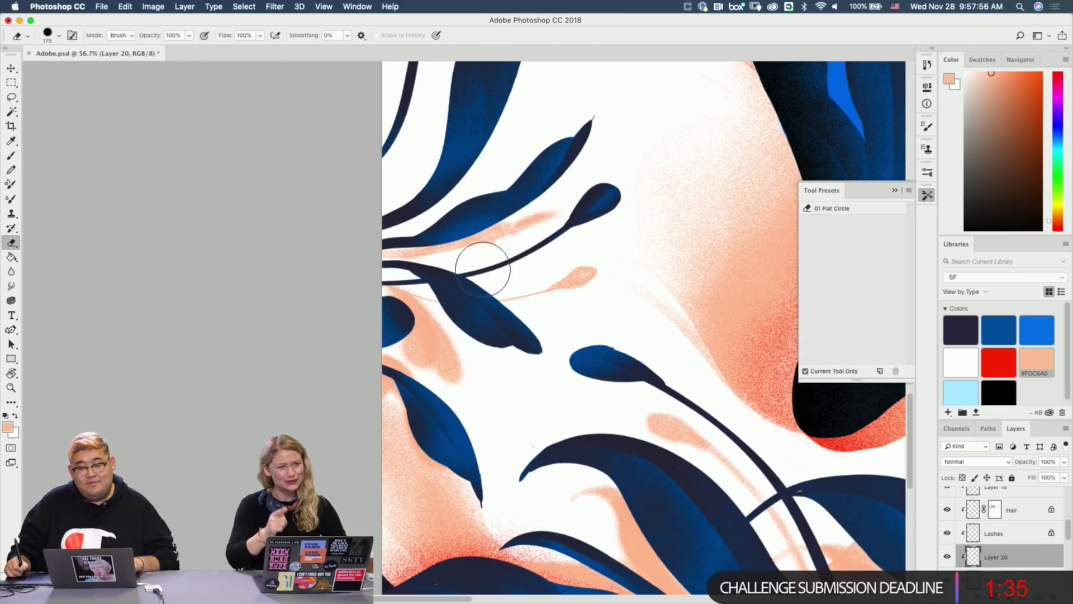
{"action": "key", "text": "bracketleft"}
{"action": "key", "text": "bracketleft"}
{"action": "key", "text": "bracketleft"}
{"action": "key", "text": "bracketleft"}
{"action": "key", "text": "bracketleft"}
{"action": "key", "text": "bracketleft"}
{"action": "key", "text": "bracketleft"}
{"action": "key", "text": "bracketleft"}
{"action": "key", "text": "bracketleft"}
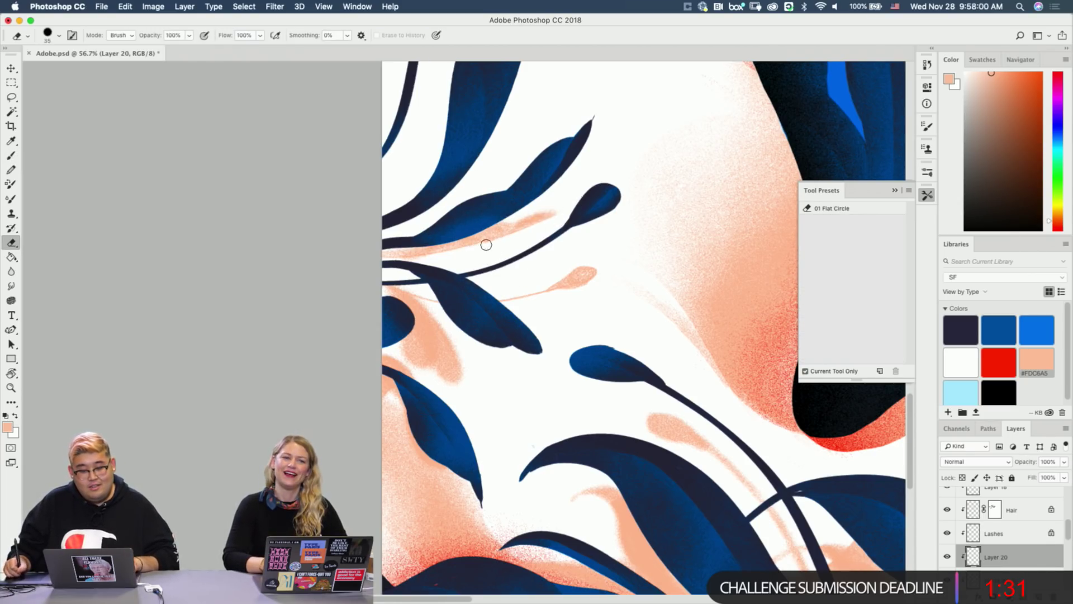
Draw the thin stem and pointed tip of the tall leaf's peach shadow with a 10 px brush, undoing unwanted strokes.
{"action": "scroll", "coordinate": [475, 235], "scroll_direction": "up", "scroll_amount": 3}
{"action": "key", "text": "b"}
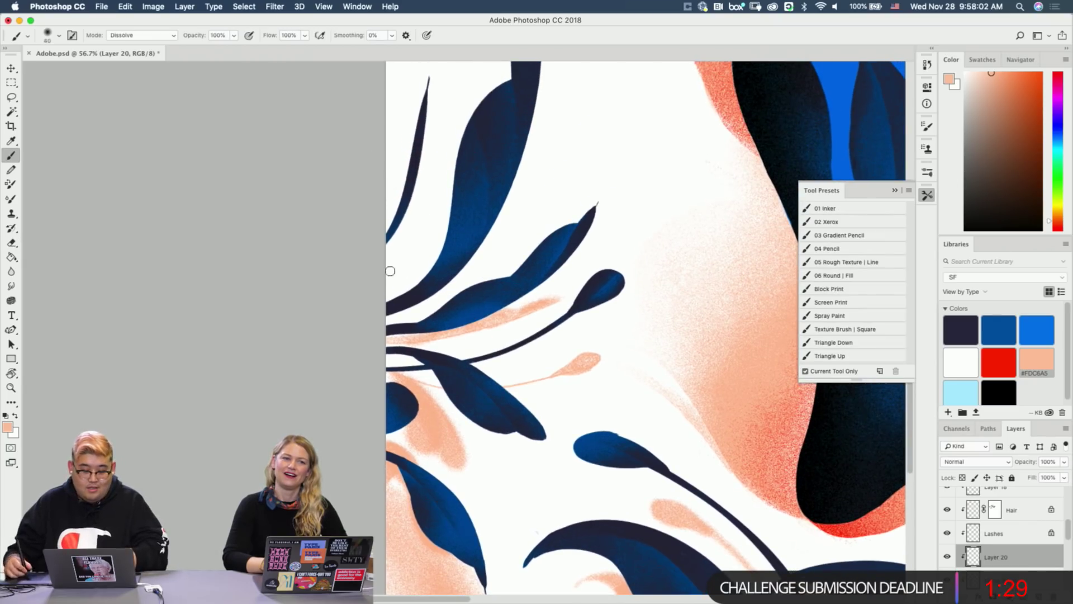
{"action": "mouse_move", "coordinate": [374, 326]}
{"action": "left_mouse_down"}
{"action": "mouse_move", "coordinate": [497, 252]}
{"action": "mouse_move", "coordinate": [533, 211]}
{"action": "left_mouse_up"}
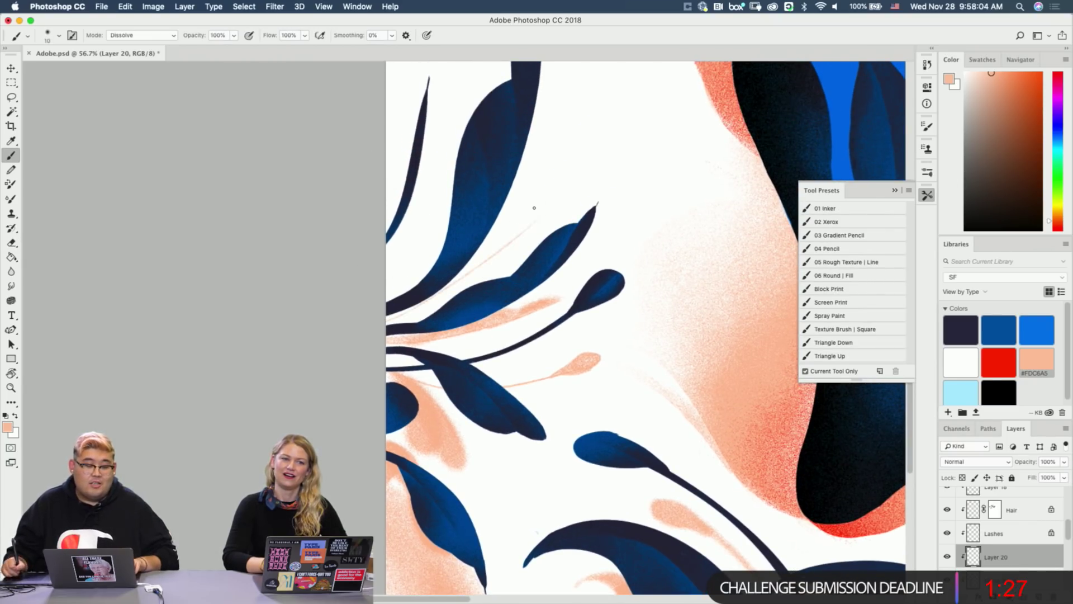
{"action": "key", "text": "super+z"}
{"action": "left_click_drag", "start_coordinate": [378, 326], "coordinate": [540, 140]}
{"action": "key", "text": "super+z"}
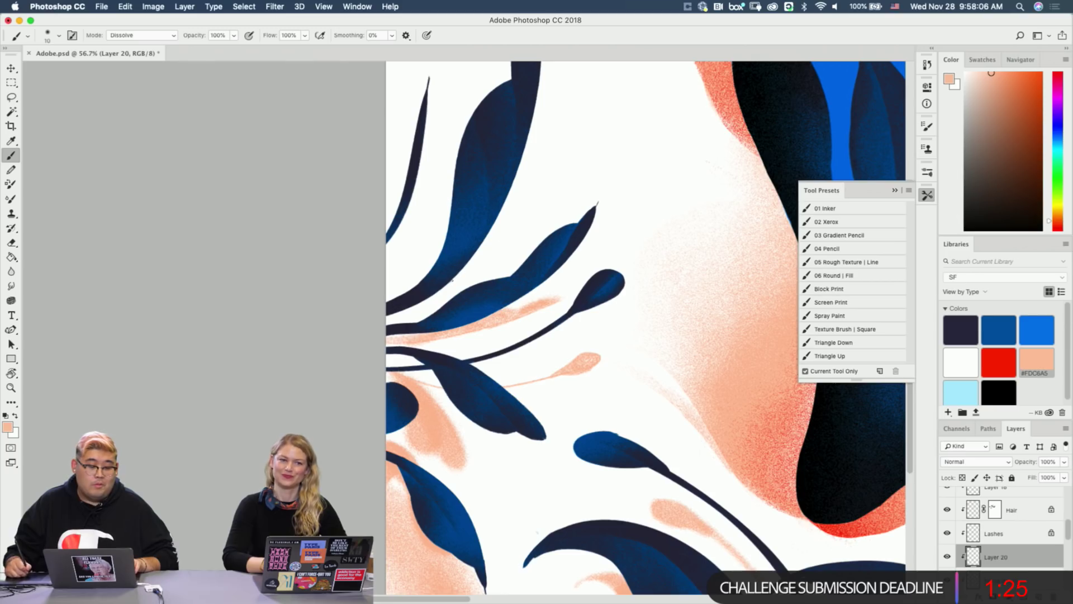
{"action": "left_click_drag", "start_coordinate": [453, 270], "coordinate": [539, 191]}
{"action": "scroll", "coordinate": [524, 225], "scroll_direction": "up", "scroll_amount": 3}
{"action": "scroll", "coordinate": [524, 224], "scroll_direction": "right", "scroll_amount": 2}
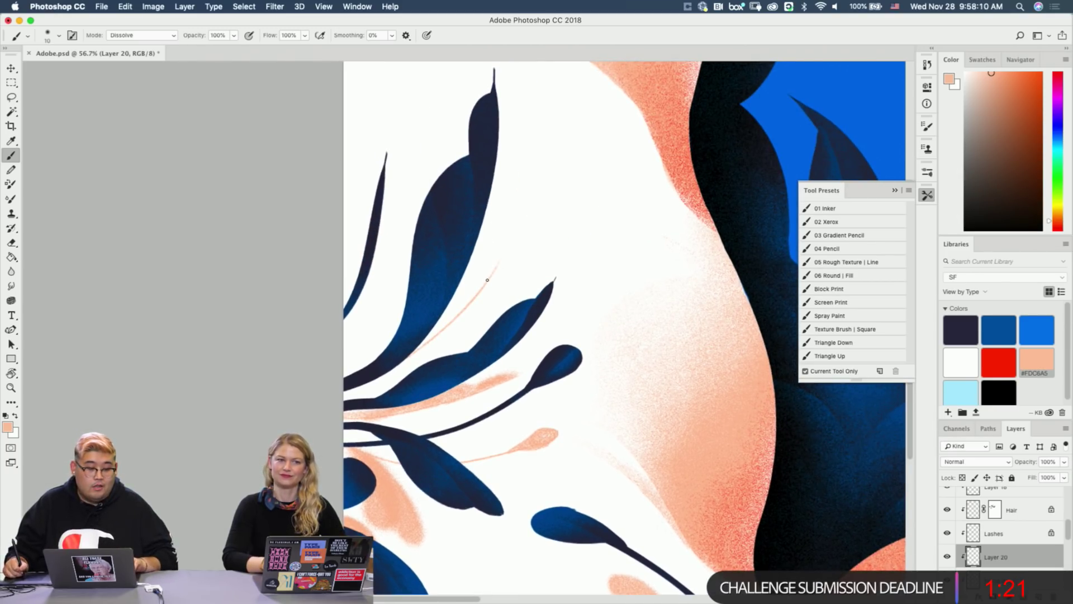
{"action": "key", "text": "super+z"}
{"action": "left_click_drag", "start_coordinate": [516, 224], "coordinate": [509, 241]}
{"action": "key", "text": "super+z"}
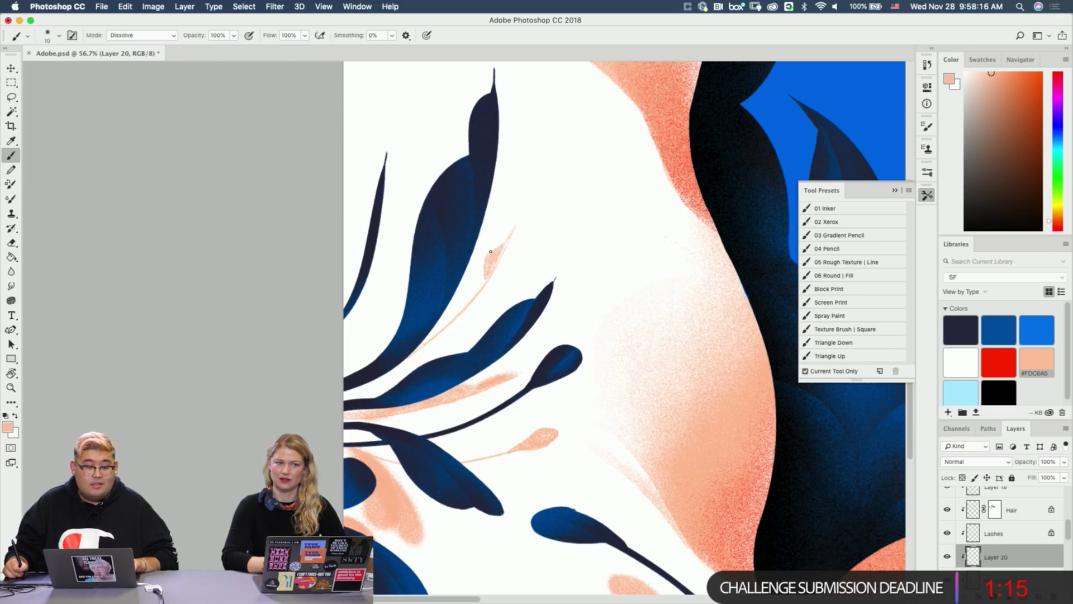
Enlarge the brush to 70 px and fill the tall leaf's peach shadow on both sides of the leaf.
{"action": "mouse_move", "coordinate": [491, 252]}
{"action": "left_mouse_down"}
{"action": "mouse_move", "coordinate": [482, 280]}
{"action": "mouse_move", "coordinate": [540, 215]}
{"action": "mouse_move", "coordinate": [530, 206]}
{"action": "mouse_move", "coordinate": [513, 235]}
{"action": "mouse_move", "coordinate": [521, 211]}
{"action": "mouse_move", "coordinate": [513, 217]}
{"action": "mouse_move", "coordinate": [512, 235]}
{"action": "mouse_move", "coordinate": [523, 214]}
{"action": "mouse_move", "coordinate": [502, 241]}
{"action": "left_mouse_up"}
{"action": "key", "text": "bracketright"}
{"action": "key", "text": "bracketright"}
{"action": "key", "text": "bracketright"}
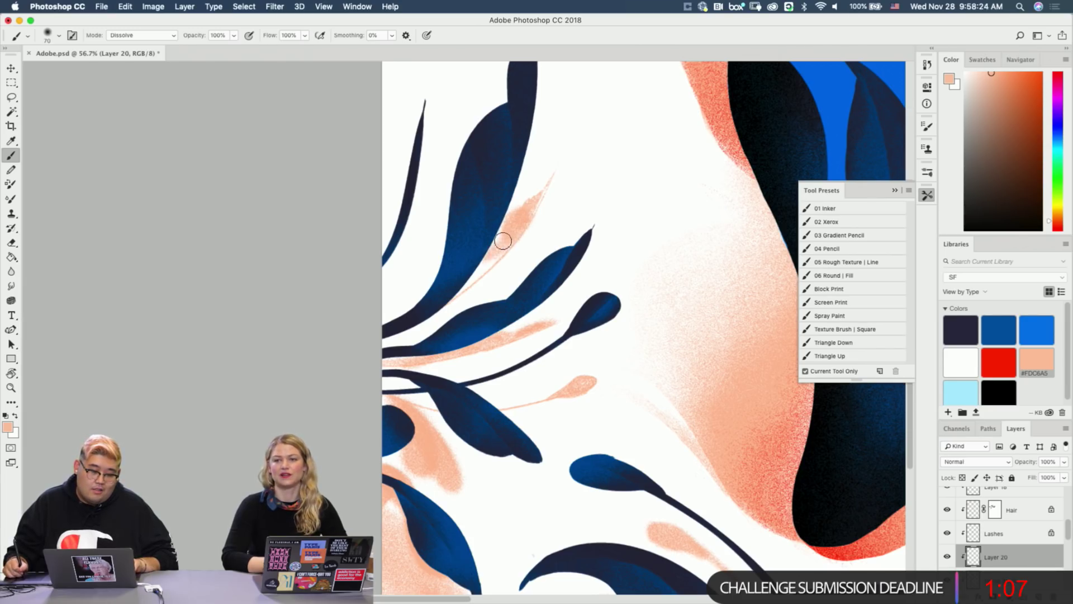
{"action": "mouse_move", "coordinate": [439, 260]}
{"action": "left_mouse_down"}
{"action": "mouse_move", "coordinate": [412, 292]}
{"action": "mouse_move", "coordinate": [455, 243]}
{"action": "mouse_move", "coordinate": [390, 295]}
{"action": "mouse_move", "coordinate": [392, 307]}
{"action": "mouse_move", "coordinate": [426, 270]}
{"action": "left_mouse_up"}
{"action": "left_click_drag", "start_coordinate": [486, 255], "coordinate": [489, 254]}
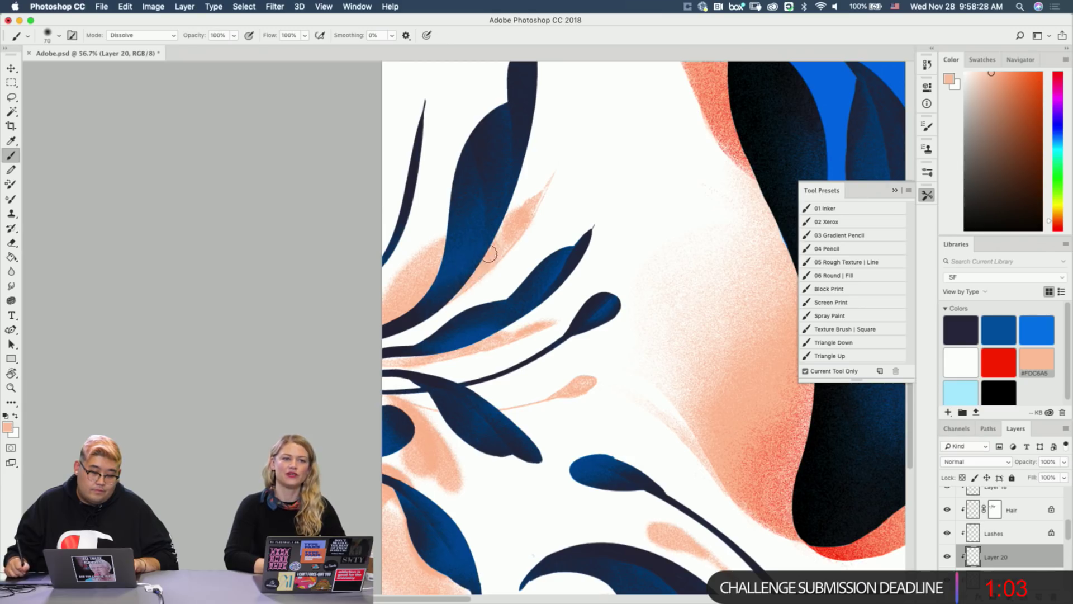
Paint a thin peach shadow beside the narrow leaf at the canvas edge with a 9 px brush, undoing unwanted strokes.
{"action": "key", "text": "bracketleft"}
{"action": "key", "text": "bracketleft"}
{"action": "key", "text": "bracketleft"}
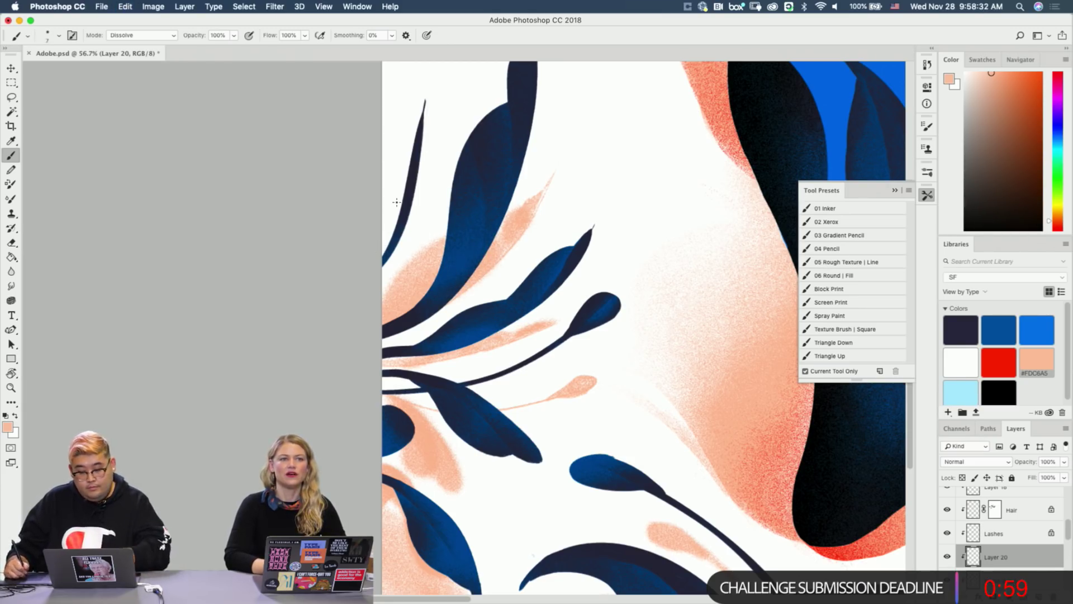
{"action": "left_click_drag", "start_coordinate": [384, 233], "coordinate": [403, 124]}
{"action": "key", "text": "super+z"}
{"action": "left_click_drag", "start_coordinate": [384, 253], "coordinate": [403, 133]}
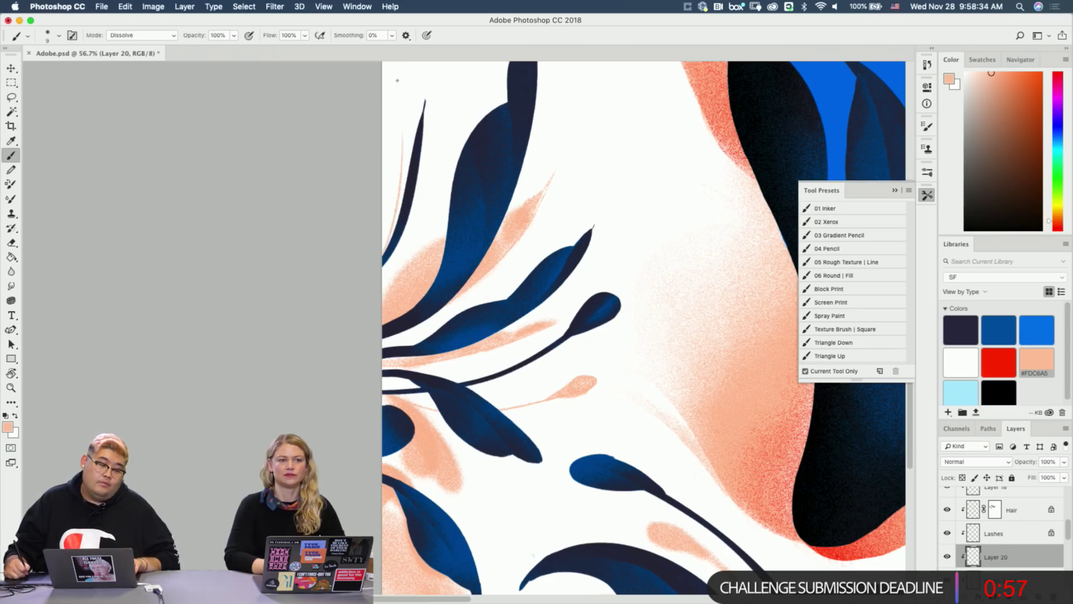
{"action": "key", "text": "super+z"}
{"action": "left_click_drag", "start_coordinate": [383, 246], "coordinate": [402, 107]}
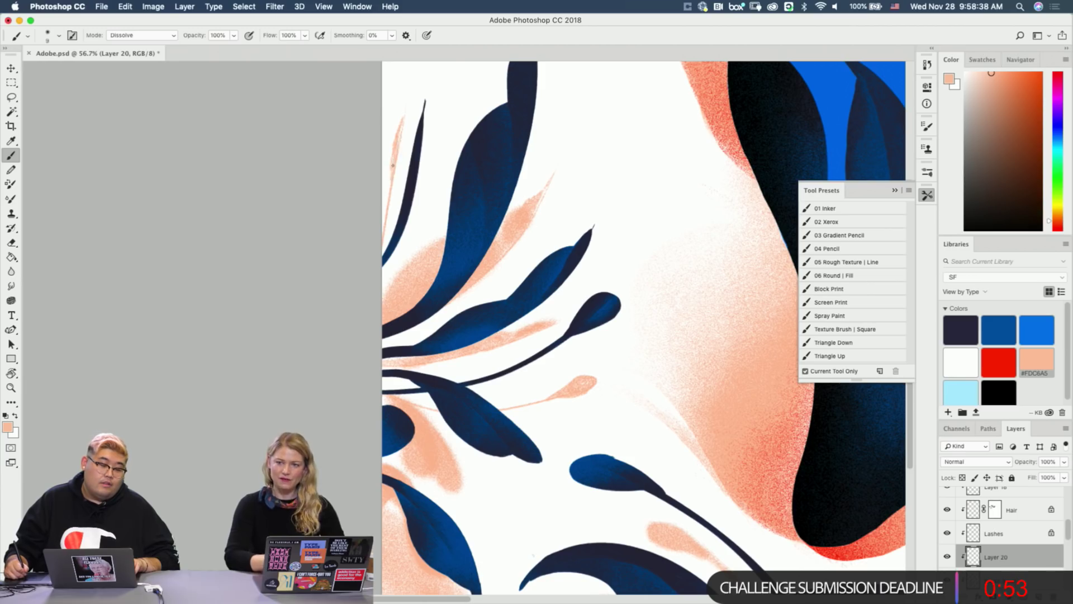
Zoom out to 31.5% and add a layer mask to the cast shadow layer, Layer 20.
{"action": "key", "text": "z"}
{"action": "mouse_move", "coordinate": [422, 203]}
{"action": "left_mouse_down"}
{"action": "mouse_move", "coordinate": [397, 228]}
{"action": "mouse_move", "coordinate": [410, 309]}
{"action": "mouse_move", "coordinate": [395, 313]}
{"action": "mouse_move", "coordinate": [403, 321]}
{"action": "mouse_move", "coordinate": [389, 480]}
{"action": "mouse_move", "coordinate": [413, 545]}
{"action": "mouse_move", "coordinate": [403, 307]}
{"action": "mouse_move", "coordinate": [413, 283]}
{"action": "left_mouse_up"}
{"action": "left_click_drag", "start_coordinate": [365, 317], "coordinate": [390, 294]}
{"action": "key", "text": "b"}
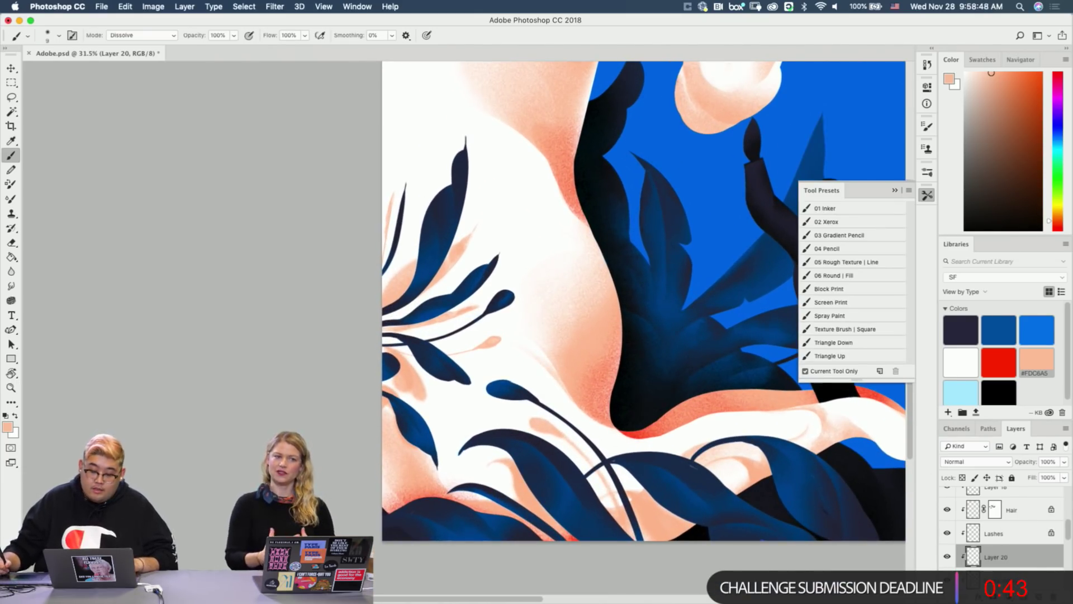
{"action": "left_click", "coordinate": [993, 596]}
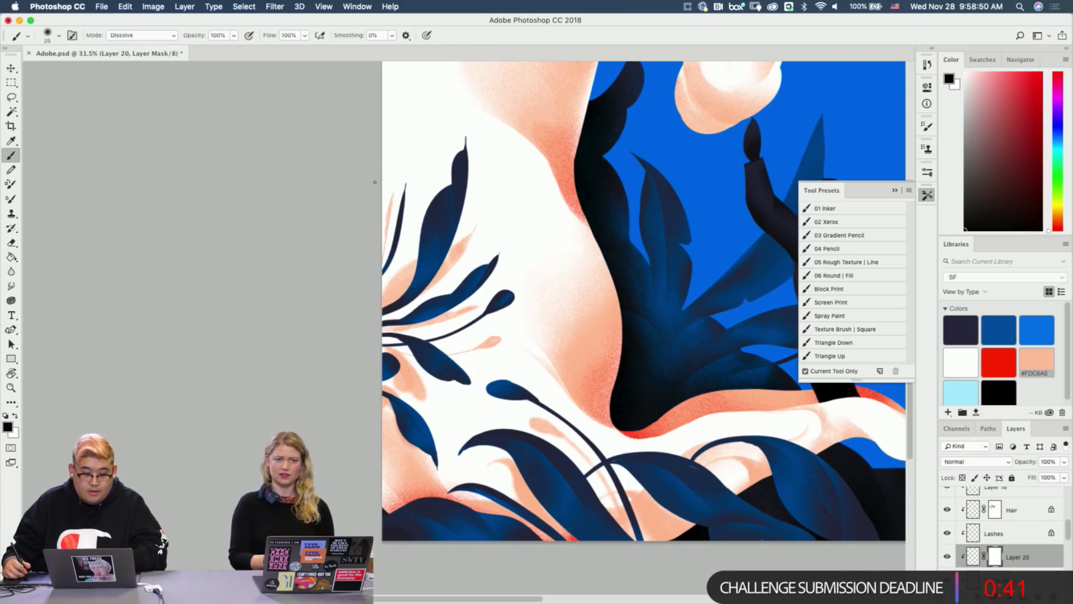
Enlarge the brush to 700 px and fade the upper leaf shadows on Layer 20's mask, alternating black and white.
{"action": "key", "text": "bracketright"}
{"action": "key", "text": "bracketright"}
{"action": "key", "text": "bracketright"}
{"action": "key", "text": "bracketright"}
{"action": "key", "text": "bracketright"}
{"action": "key", "text": "bracketright"}
{"action": "key", "text": "bracketright"}
{"action": "key", "text": "bracketright"}
{"action": "key", "text": "bracketright"}
{"action": "key", "text": "bracketright"}
{"action": "key", "text": "bracketright"}
{"action": "key", "text": "bracketright"}
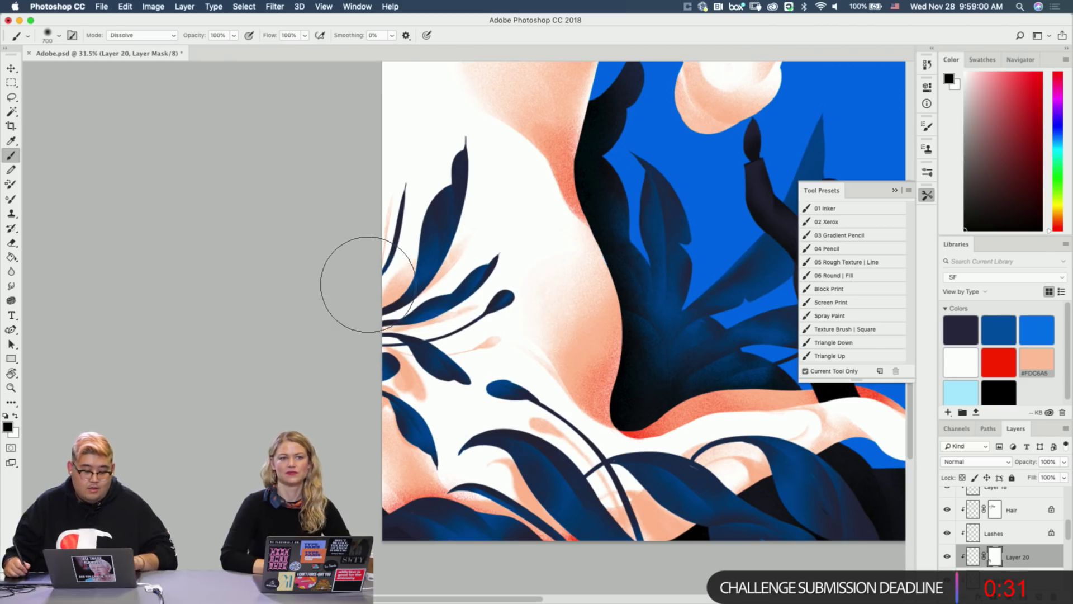
{"action": "key", "text": "x"}
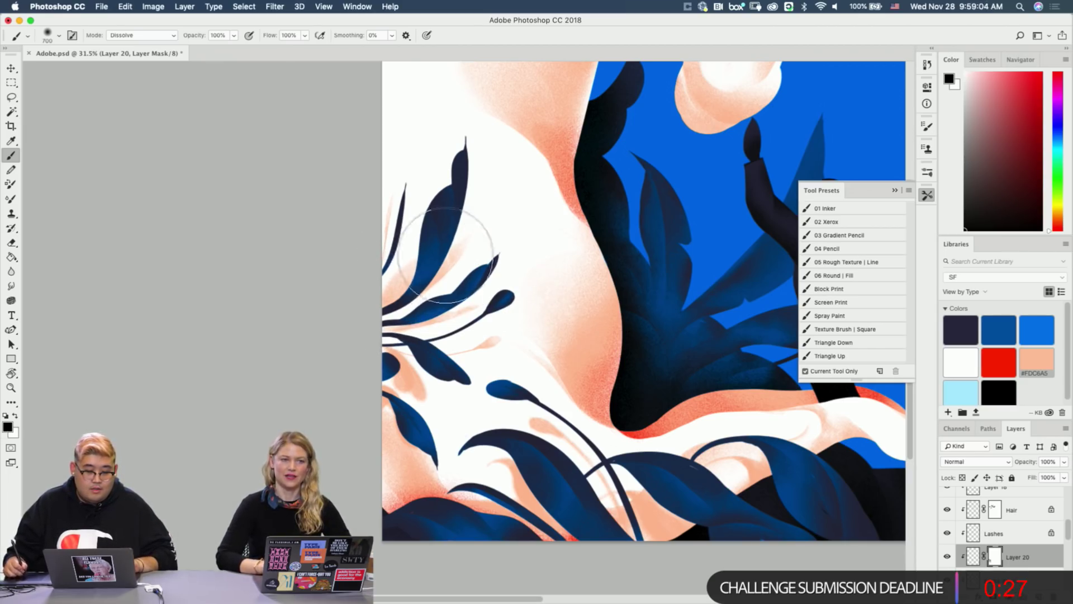
{"action": "key", "text": "x"}
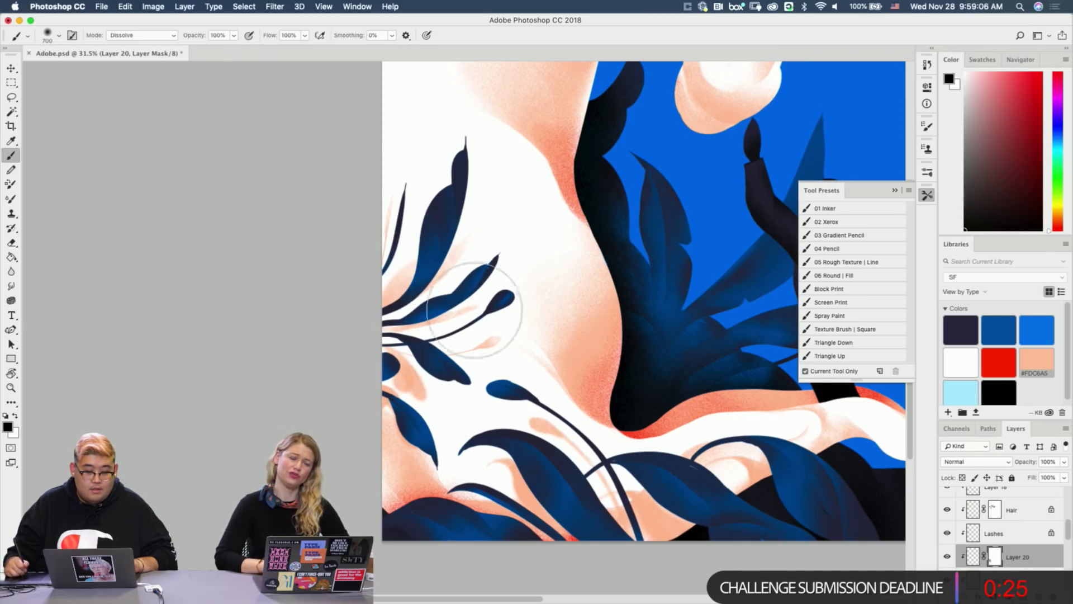
{"action": "key", "text": "x"}
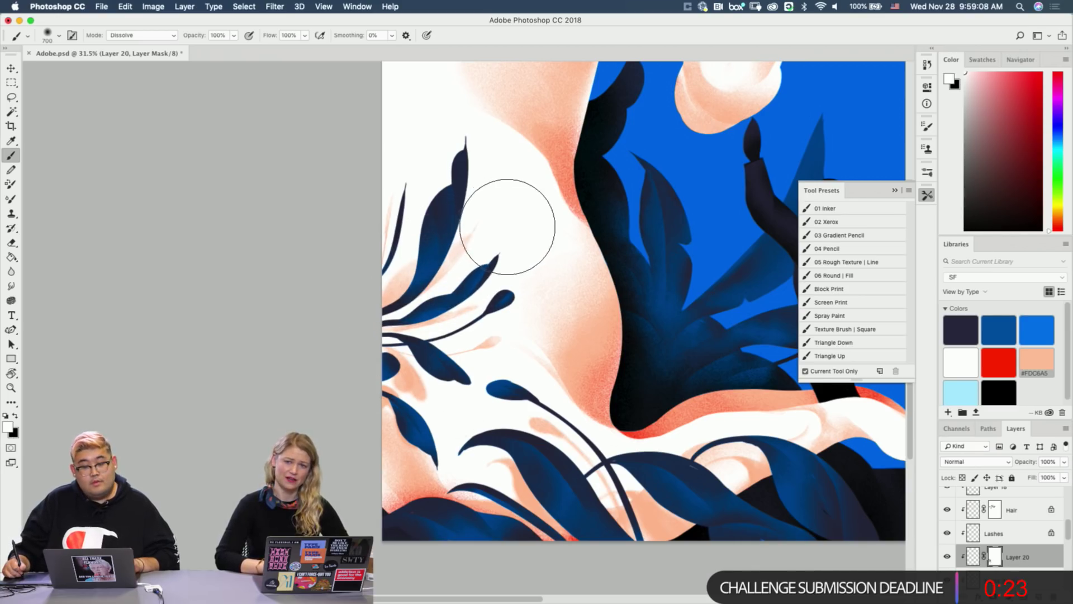
Soften the lower leaf and bud shadows on Layer 20's mask, alternating black and white paint.
{"action": "left_click_drag", "start_coordinate": [487, 257], "coordinate": [449, 170]}
{"action": "key", "text": "x"}
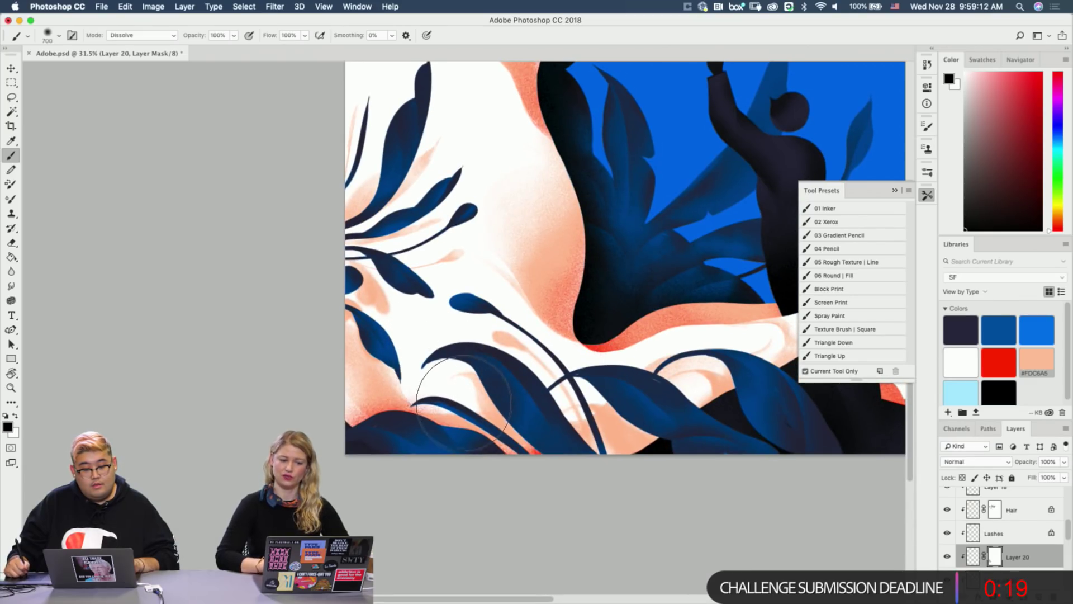
{"action": "key", "text": "x"}
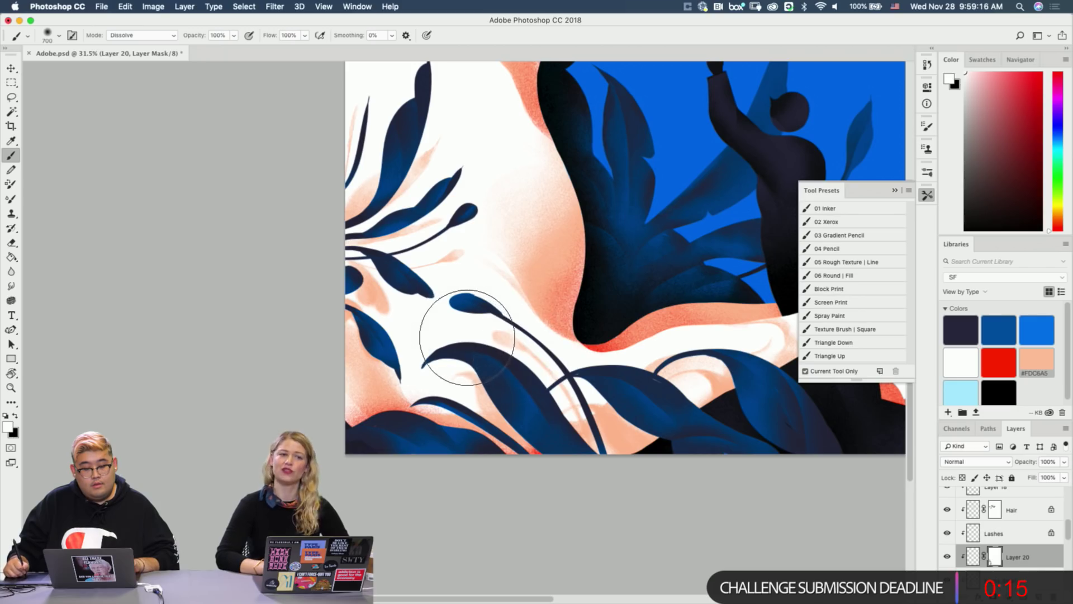
Fade the leaf shadows along the horse's foreleg with black on Layer 20's mask and apply the mask.
{"action": "scroll", "coordinate": [531, 314], "scroll_direction": "right", "scroll_amount": 5}
{"action": "scroll", "coordinate": [531, 313], "scroll_direction": "down", "scroll_amount": 3}
{"action": "key", "text": "x"}
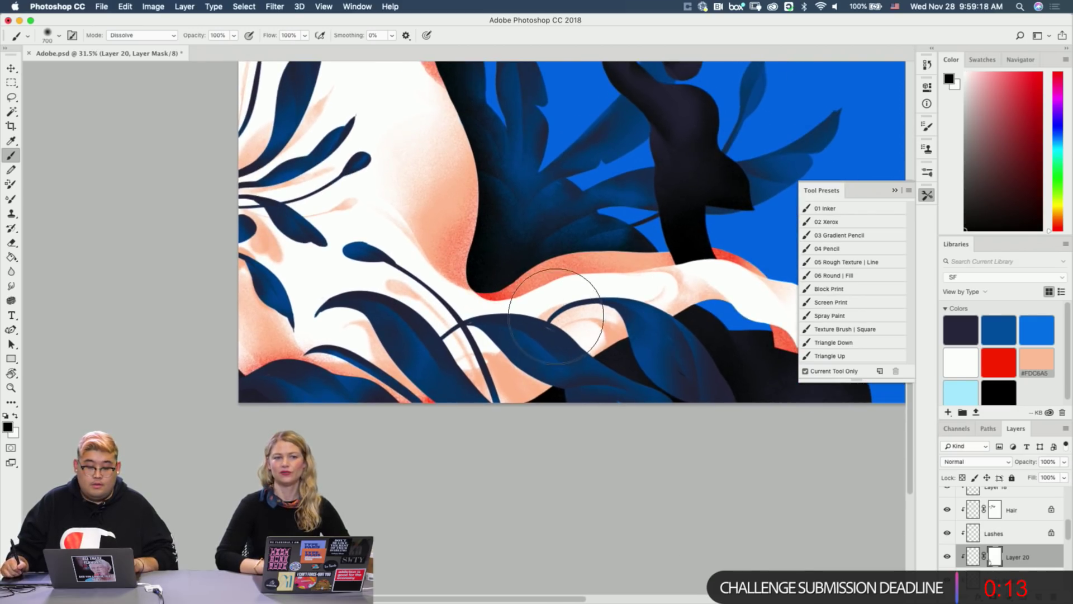
{"action": "left_click_drag", "start_coordinate": [541, 325], "coordinate": [580, 451]}
{"action": "left_click_drag", "start_coordinate": [490, 276], "coordinate": [570, 520]}
{"action": "left_click_drag", "start_coordinate": [476, 253], "coordinate": [587, 106]}
{"action": "left_click_drag", "start_coordinate": [505, 374], "coordinate": [485, 161]}
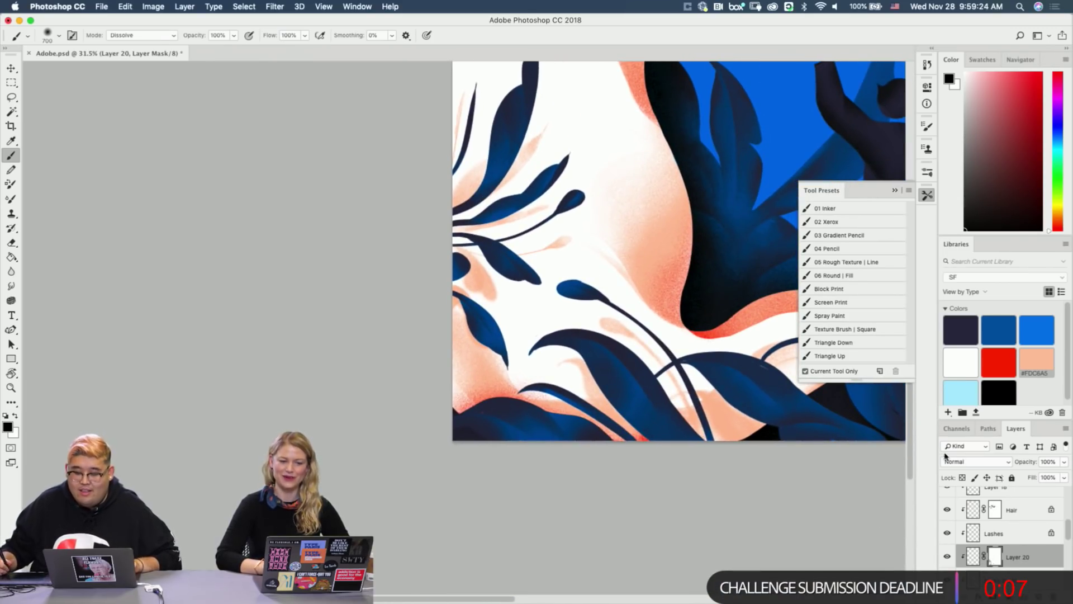
{"action": "right_click", "coordinate": [996, 566]}
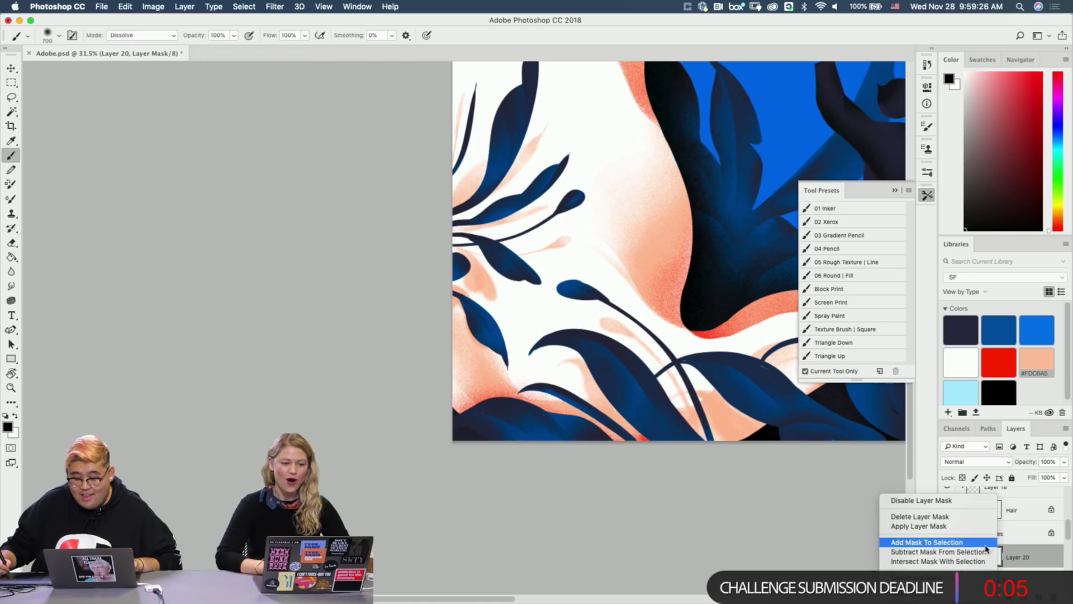
{"action": "left_click", "coordinate": [988, 528]}
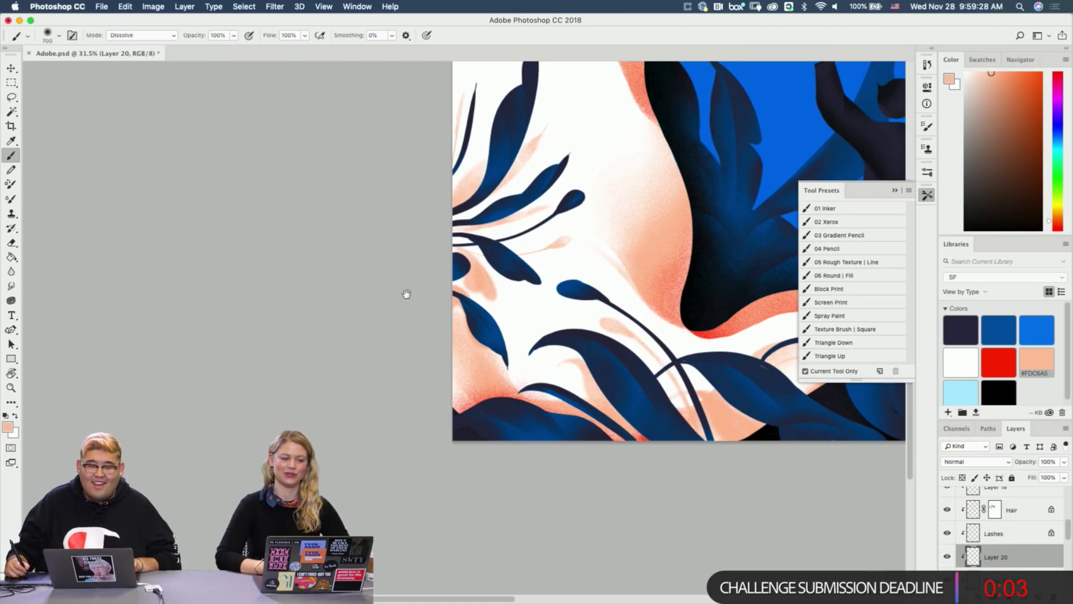
Reduce the brush to 300 px and paint peach shading along the underside of the horse's foreleg near the hoof.
{"action": "left_click_drag", "start_coordinate": [404, 297], "coordinate": [282, 386]}
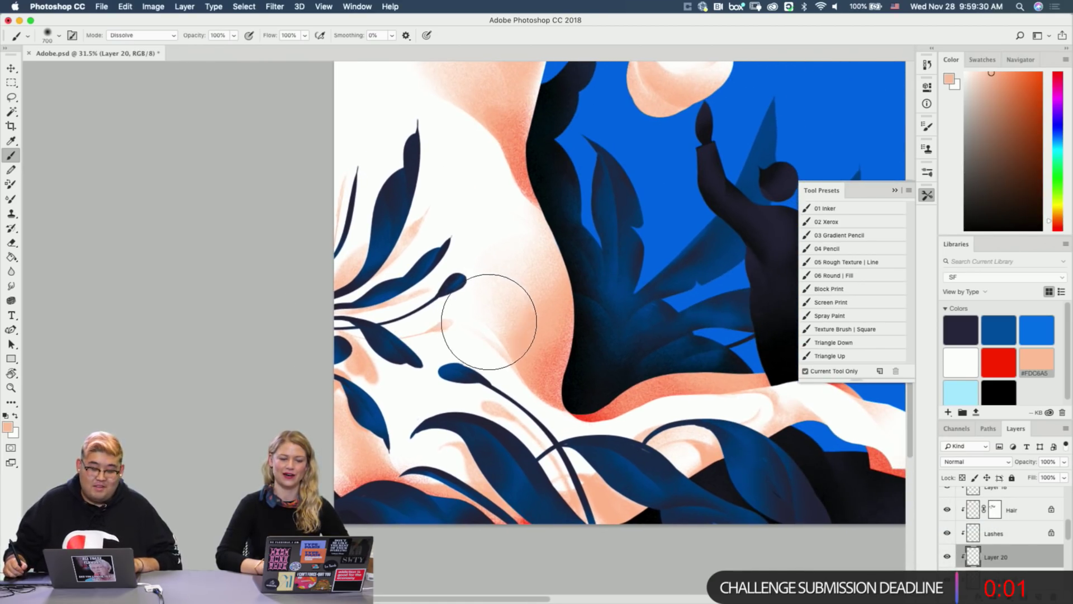
{"action": "left_click_drag", "start_coordinate": [485, 317], "coordinate": [408, 342]}
{"action": "mouse_move", "coordinate": [494, 317]}
{"action": "left_mouse_down"}
{"action": "mouse_move", "coordinate": [478, 323]}
{"action": "mouse_move", "coordinate": [484, 312]}
{"action": "left_mouse_up"}
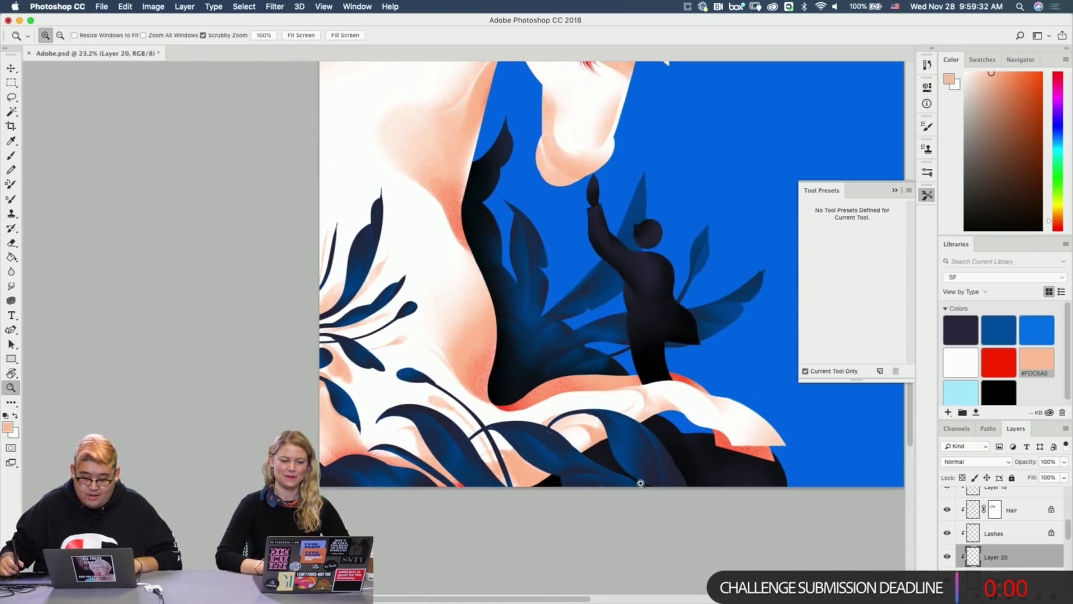
{"action": "left_click_drag", "start_coordinate": [622, 443], "coordinate": [667, 426]}
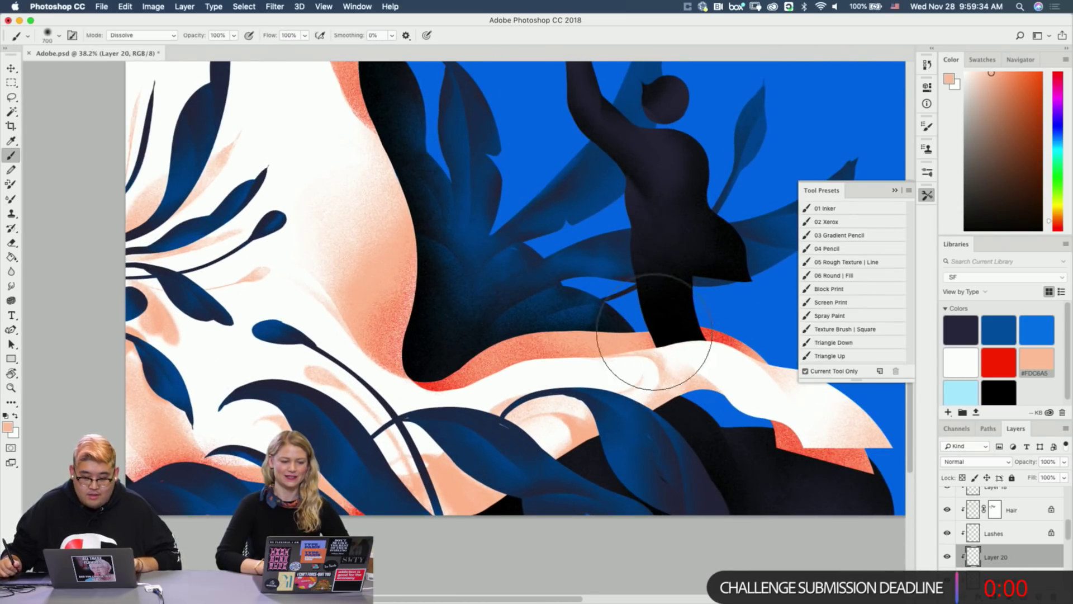
{"action": "key", "text": "bracketleft"}
{"action": "key", "text": "bracketleft"}
{"action": "key", "text": "bracketleft"}
{"action": "key", "text": "bracketleft"}
{"action": "key", "text": "bracketleft"}
{"action": "key", "text": "bracketleft"}
{"action": "key", "text": "bracketleft"}
{"action": "key", "text": "bracketleft"}
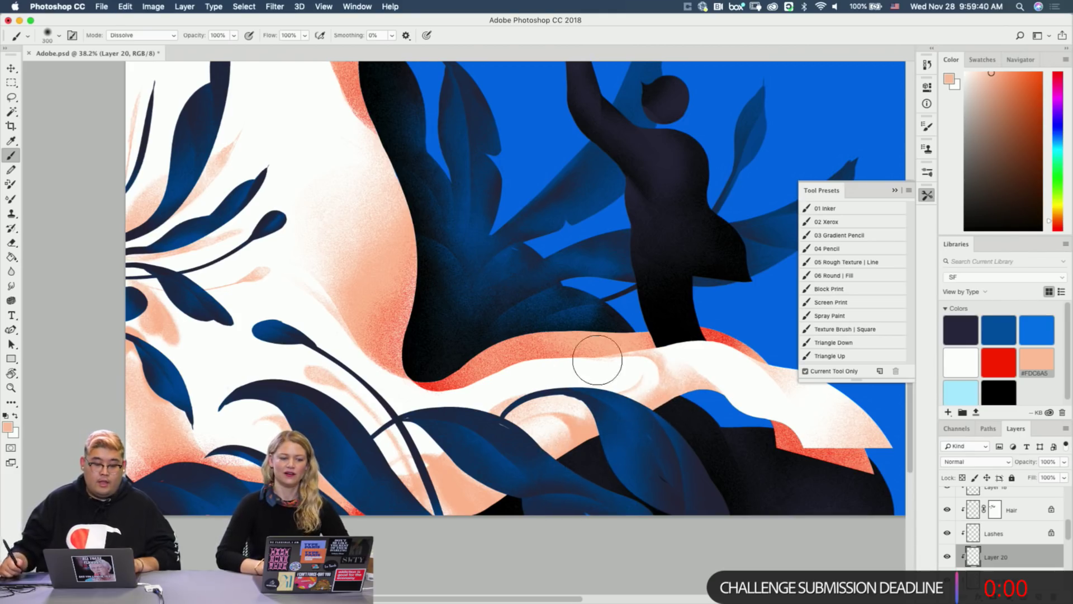
{"action": "left_click_drag", "start_coordinate": [748, 439], "coordinate": [630, 406]}
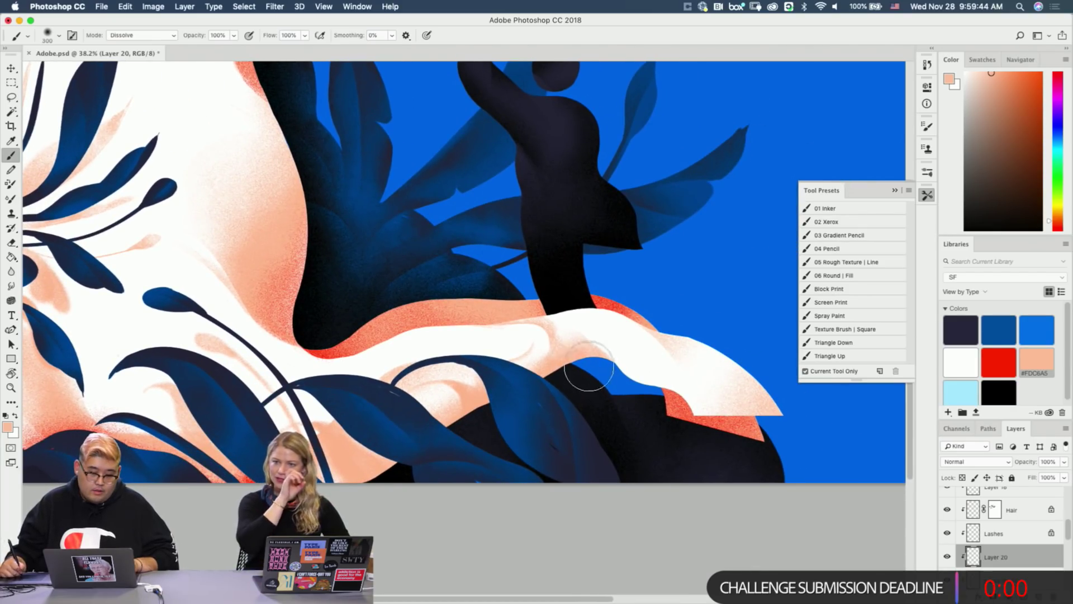
{"action": "mouse_move", "coordinate": [589, 366]}
{"action": "left_mouse_down"}
{"action": "mouse_move", "coordinate": [652, 412]}
{"action": "mouse_move", "coordinate": [679, 417]}
{"action": "mouse_move", "coordinate": [681, 392]}
{"action": "left_mouse_up"}
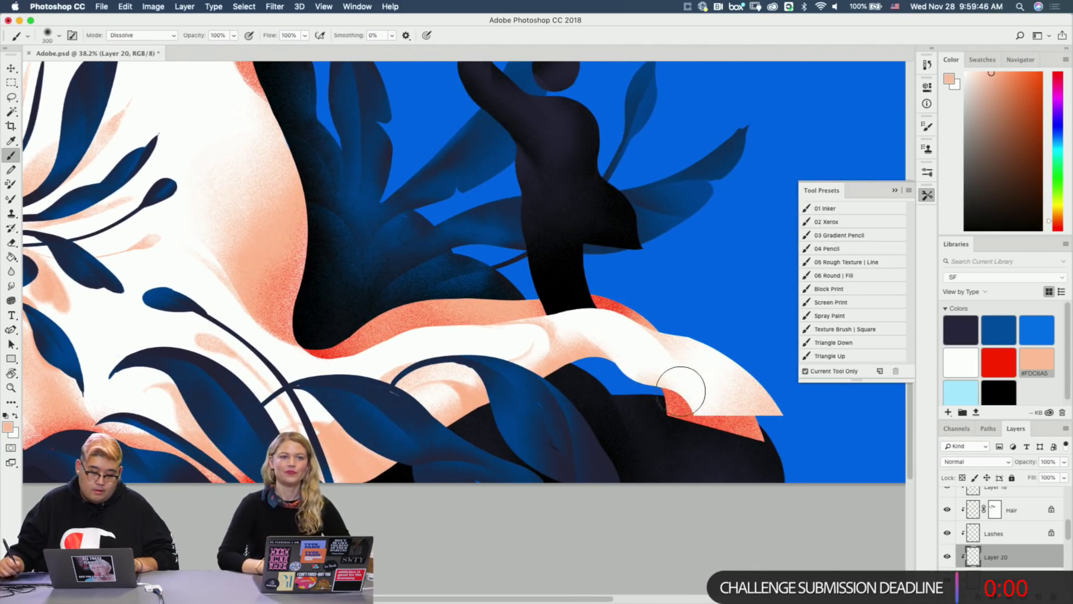
Sample the red from the crease where the horse's chest meets the foreleg and set the brush to 250 px.
{"action": "key", "text": "e"}
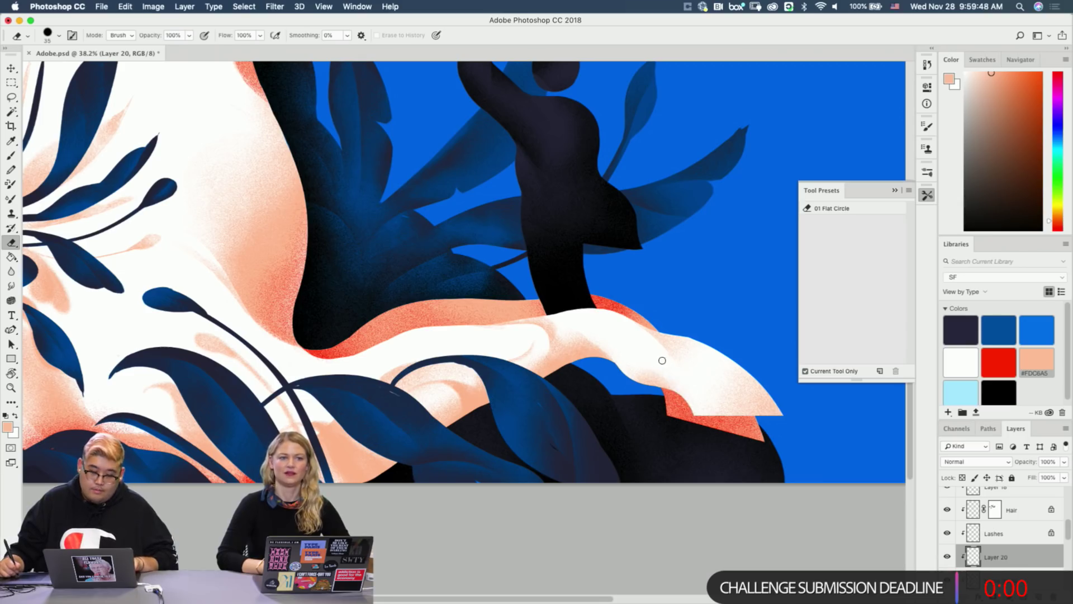
{"action": "key", "text": "b"}
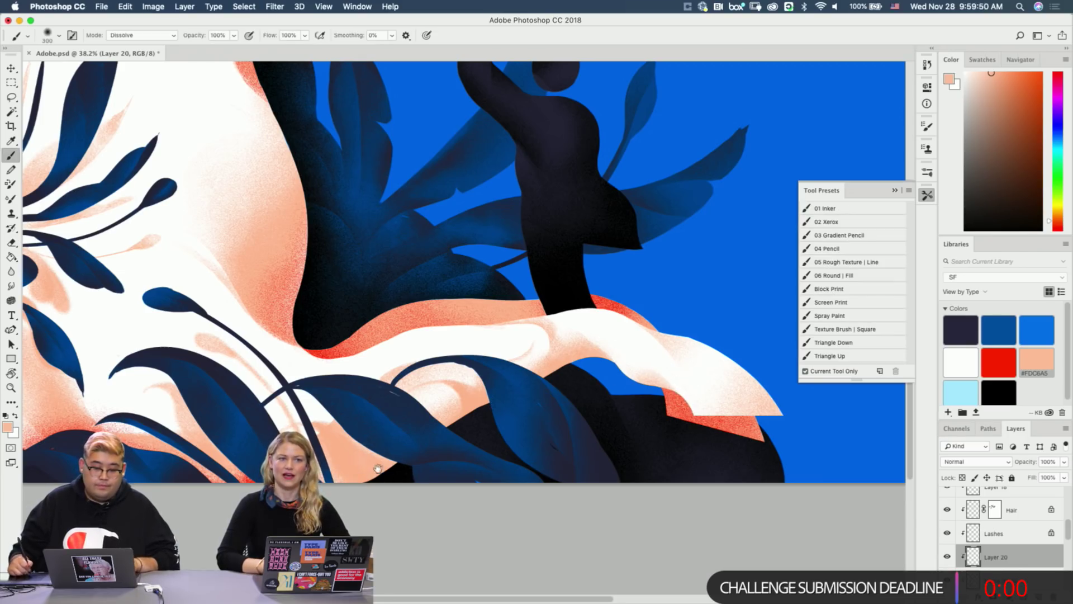
{"action": "left_click_drag", "start_coordinate": [378, 468], "coordinate": [453, 450]}
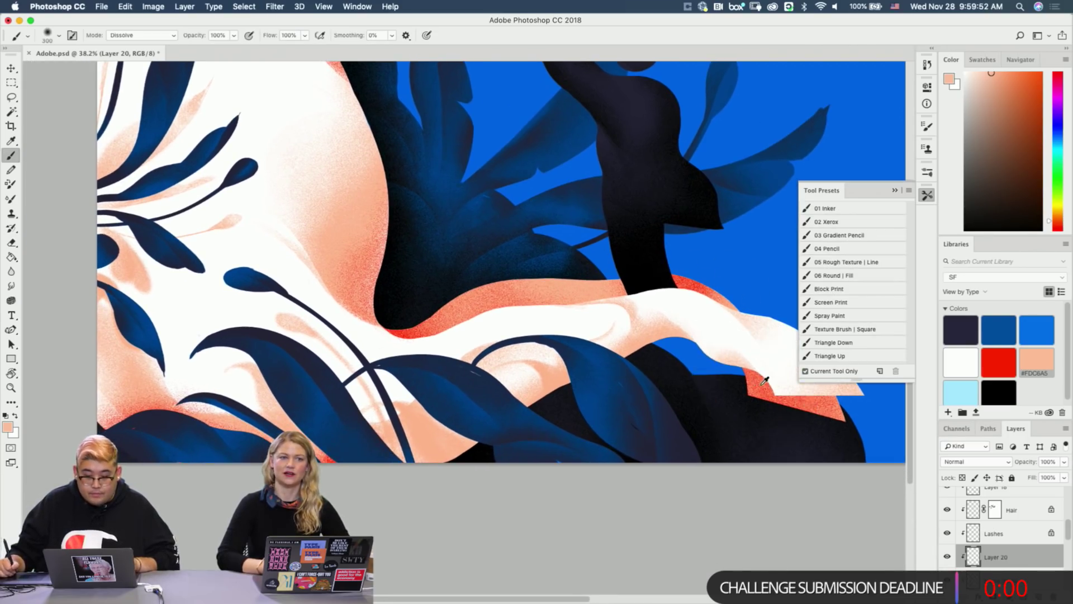
{"action": "left_click", "coordinate": [419, 325], "text": "alt"}
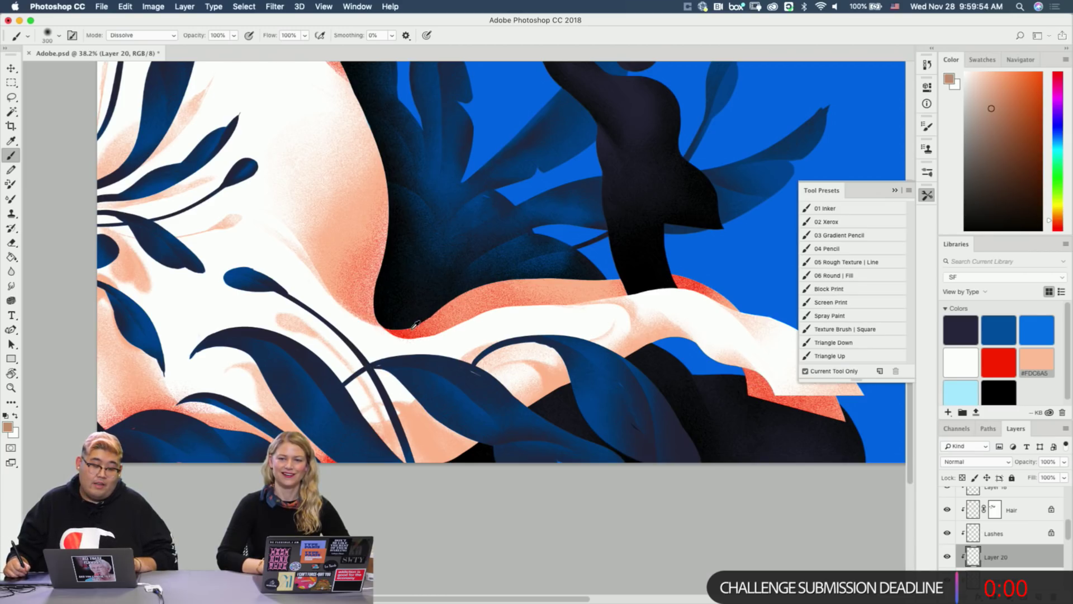
{"action": "left_click", "coordinate": [417, 327], "text": "alt"}
{"action": "left_click", "coordinate": [413, 323], "text": "alt"}
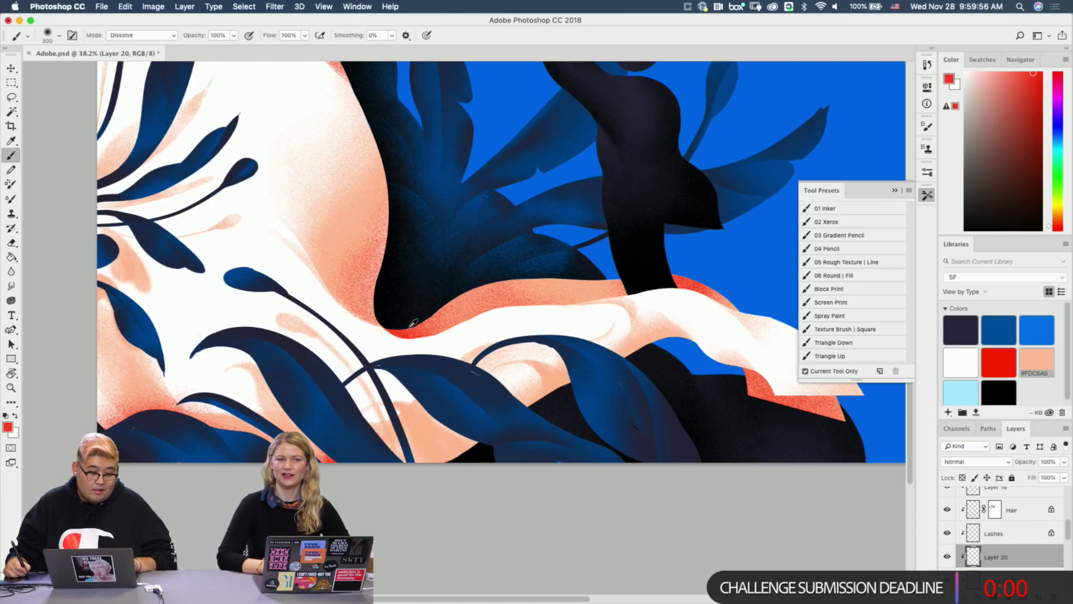
{"action": "key", "text": "bracketright"}
{"action": "key", "text": "bracketright"}
{"action": "key", "text": "bracketright"}
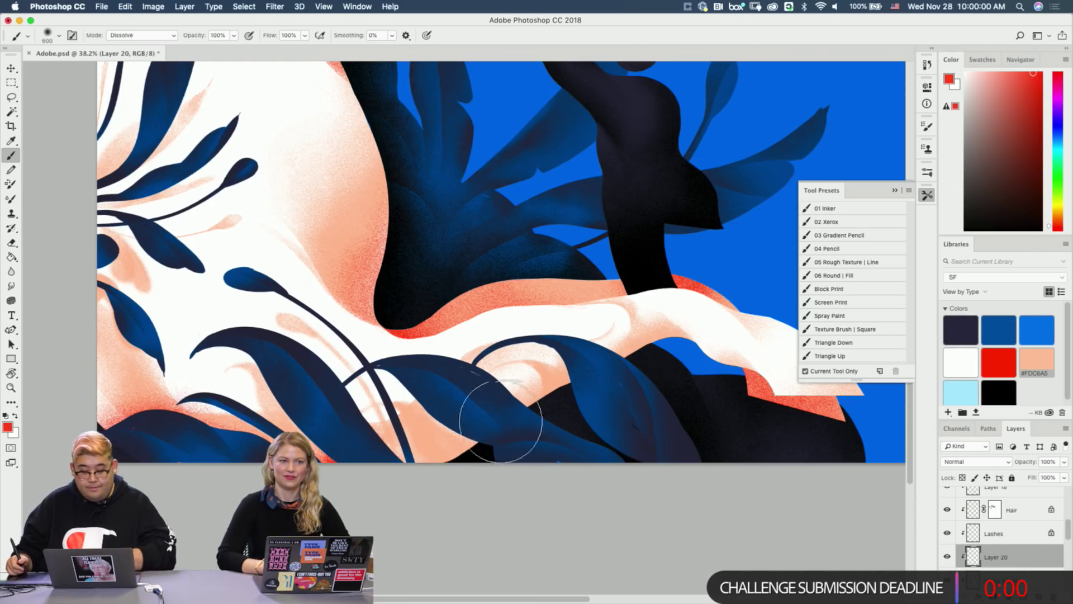
{"action": "key", "text": "bracketleft"}
{"action": "key", "text": "bracketleft"}
{"action": "key", "text": "bracketleft"}
{"action": "key", "text": "bracketleft"}
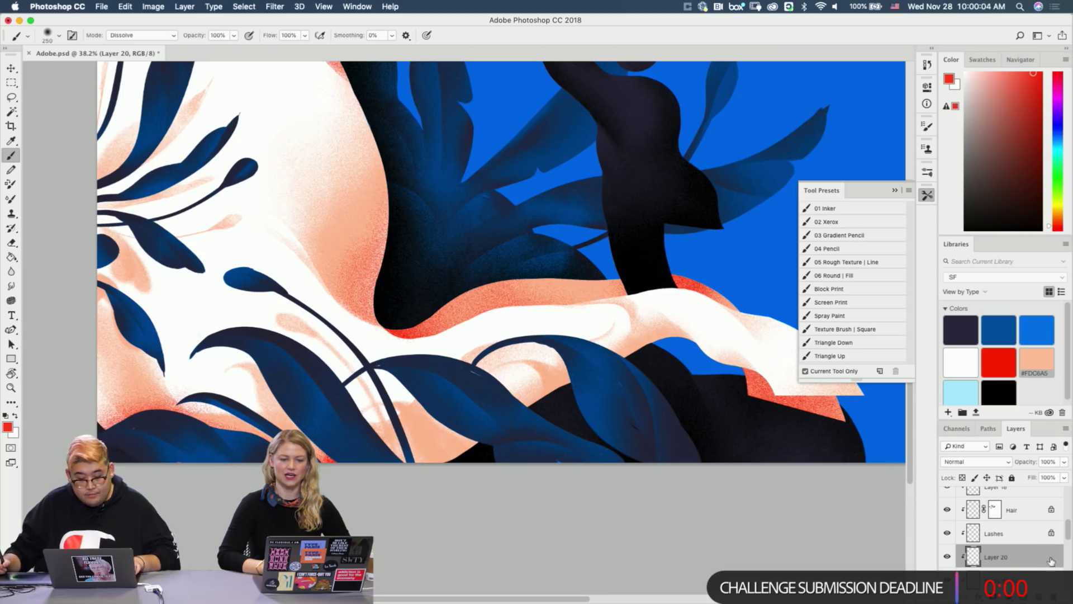
Add a layer mask to Layer 20 and target the layer's pixels for painting.
{"action": "key", "text": "super+e"}
{"action": "key", "text": "super+z"}
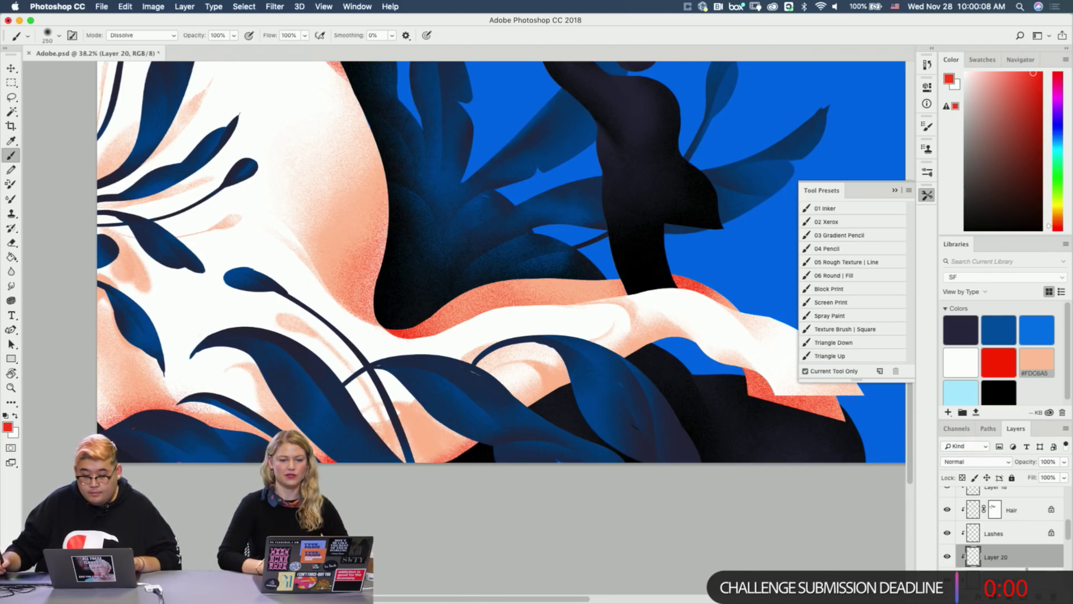
{"action": "left_click", "coordinate": [994, 596]}
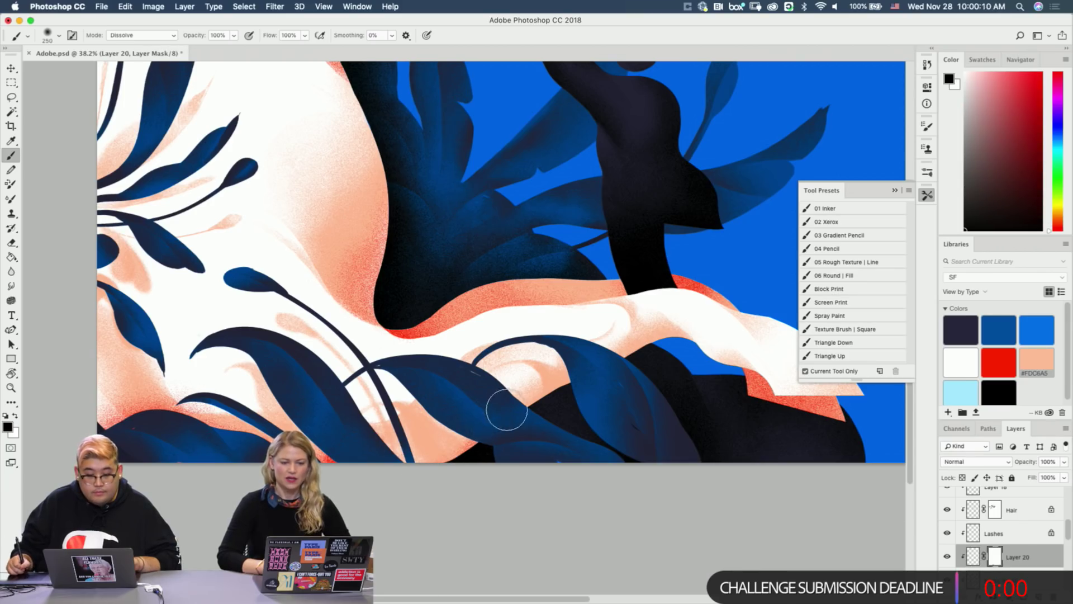
{"action": "left_click", "coordinate": [975, 557]}
Create a new layer directly above Layer 10, below the tone sketch, and switch to the Brush tool.
{"action": "left_click_drag", "start_coordinate": [544, 301], "coordinate": [415, 506]}
{"action": "key", "text": "z"}
{"action": "left_click_drag", "start_coordinate": [577, 339], "coordinate": [549, 344]}
{"action": "left_click_drag", "start_coordinate": [557, 341], "coordinate": [534, 471]}
{"action": "left_click_drag", "start_coordinate": [554, 355], "coordinate": [535, 497]}
{"action": "left_click_drag", "start_coordinate": [630, 302], "coordinate": [614, 400]}
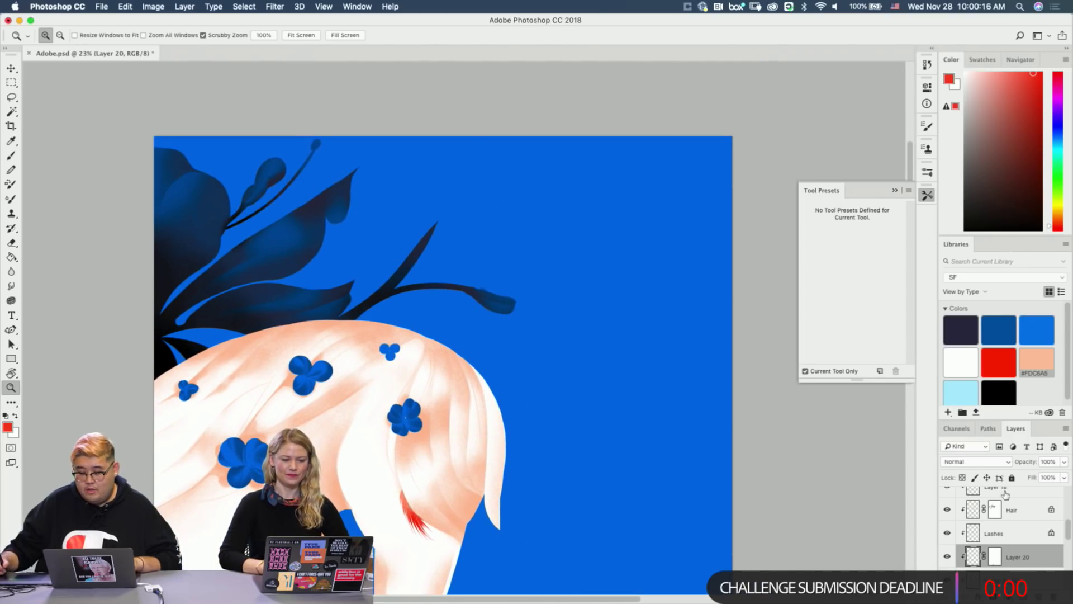
{"action": "scroll", "coordinate": [1006, 530], "scroll_direction": "up", "scroll_amount": 5}
{"action": "left_click", "coordinate": [1001, 546]}
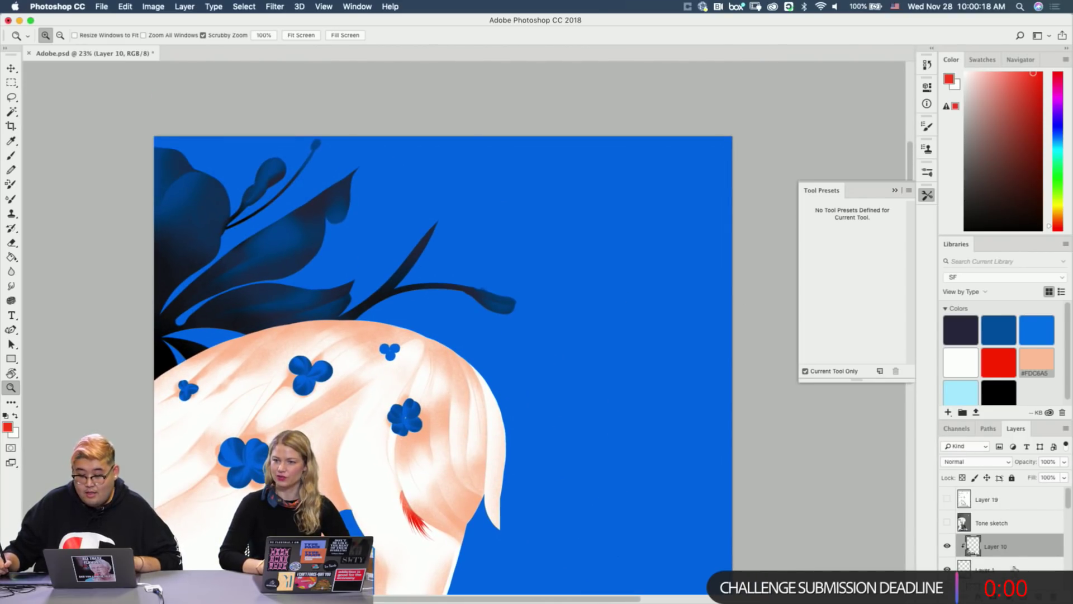
{"action": "left_click", "coordinate": [1038, 597]}
{"action": "key", "text": "b"}
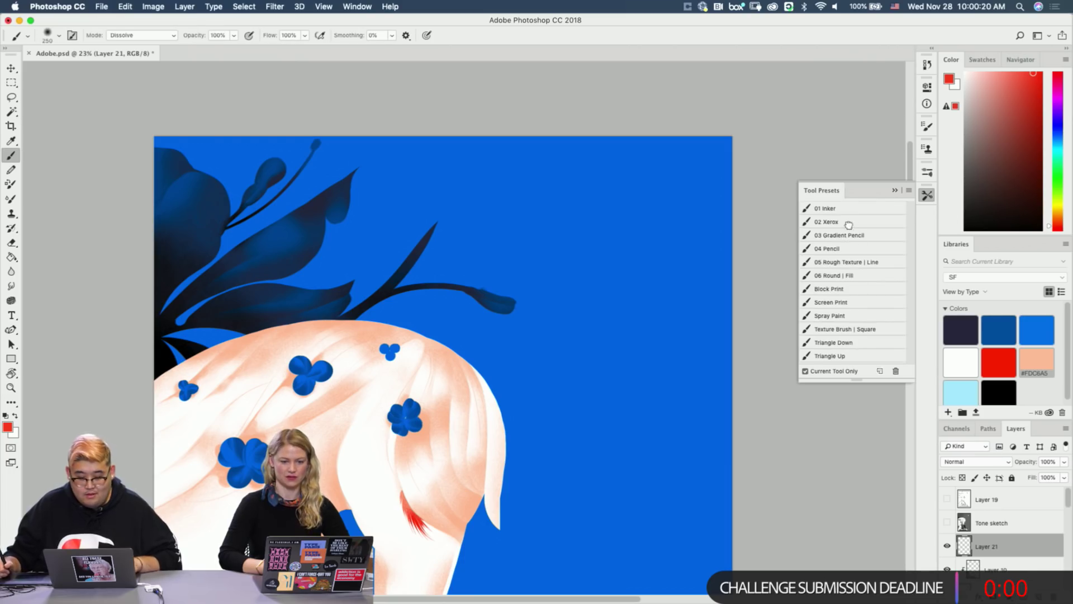
Load the 01 Inker brush preset and sample white from the horse as the foreground colour.
{"action": "left_click", "coordinate": [845, 235]}
{"action": "left_click", "coordinate": [867, 215]}
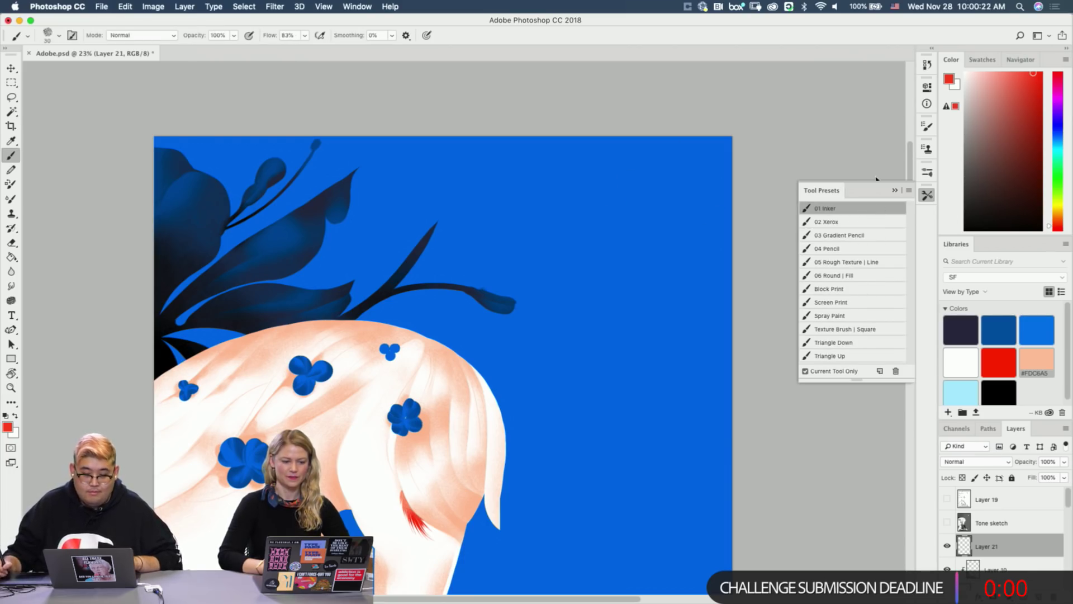
{"action": "scroll", "coordinate": [596, 211], "scroll_direction": "up", "scroll_amount": 2}
{"action": "left_click", "coordinate": [355, 398], "text": "alt"}
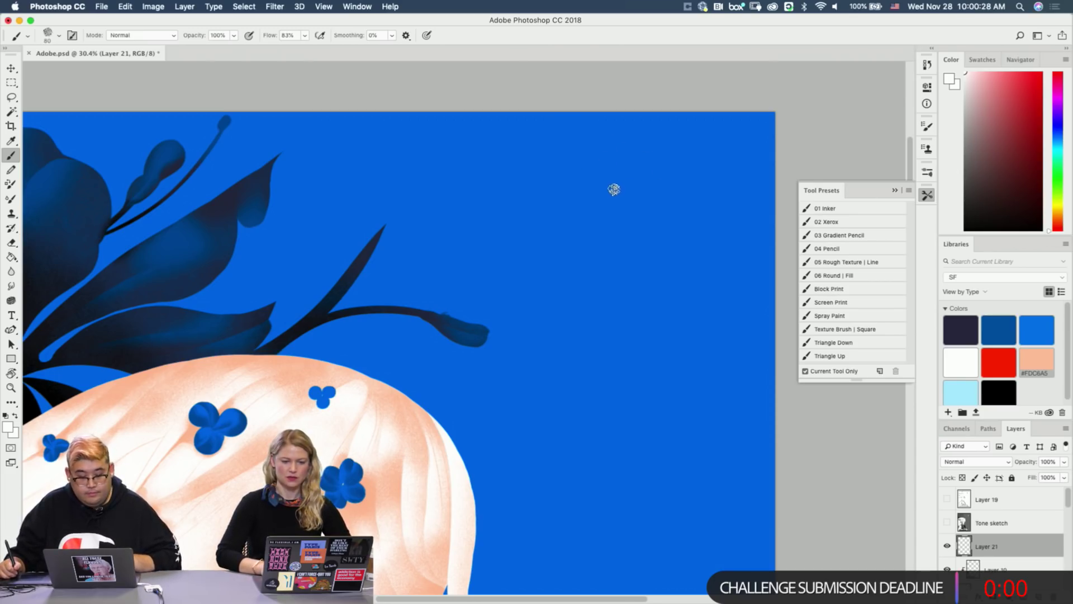
Make a circular selection in the blue sky above and beyond the horse's head and fill it with white.
{"action": "key", "text": "m"}
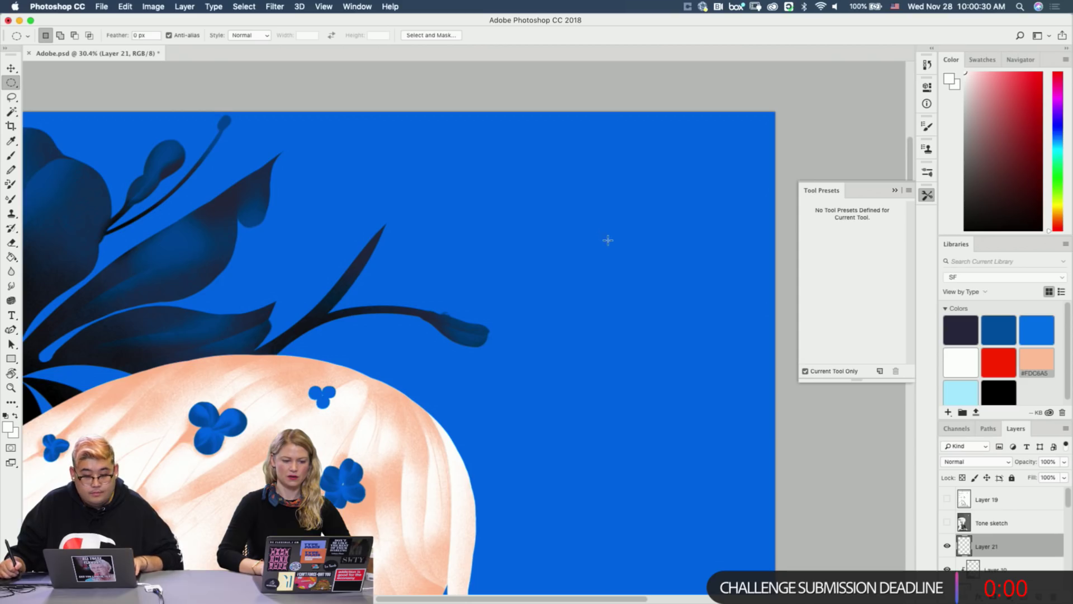
{"action": "left_click_drag", "start_coordinate": [609, 244], "coordinate": [702, 173]}
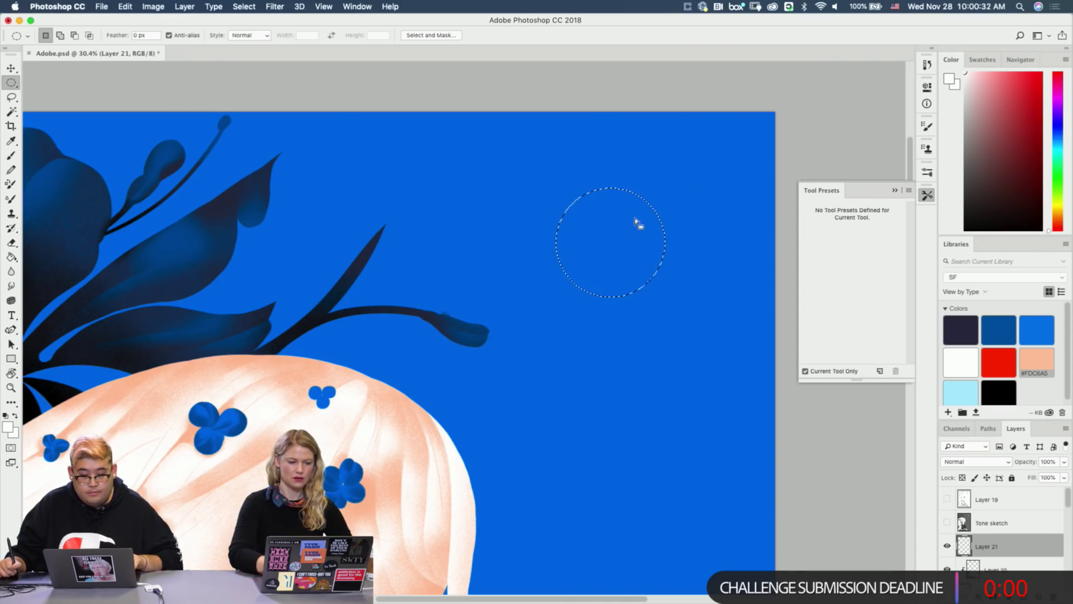
{"action": "key", "text": "g"}
{"action": "left_click", "coordinate": [629, 258]}
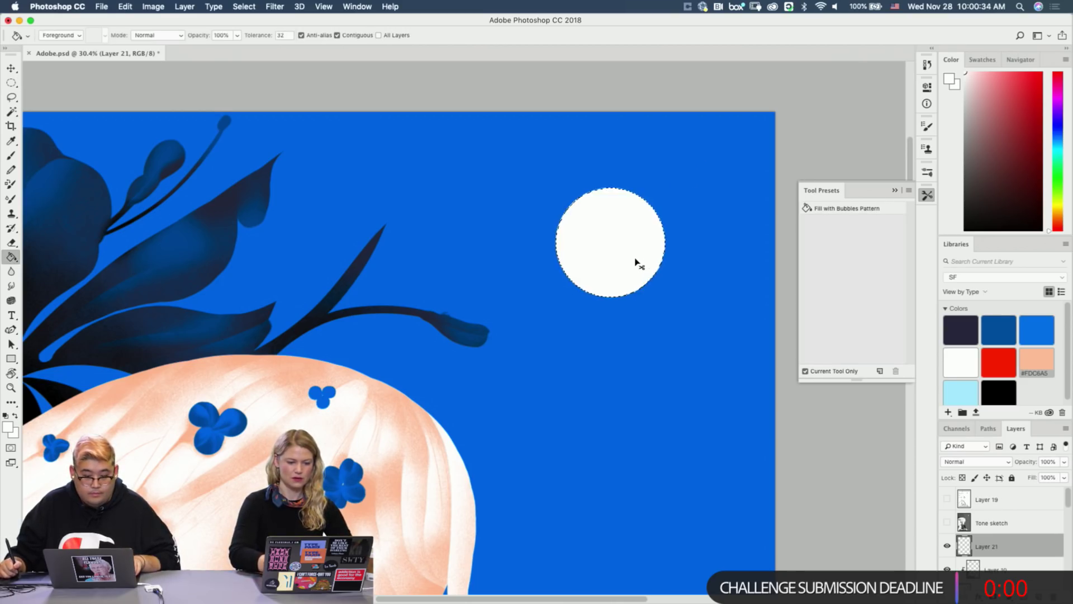
Move the white moon circle slightly toward the canvas's right edge and scale it down to about 1.2 in wide.
{"action": "key", "text": "ctrl+t"}
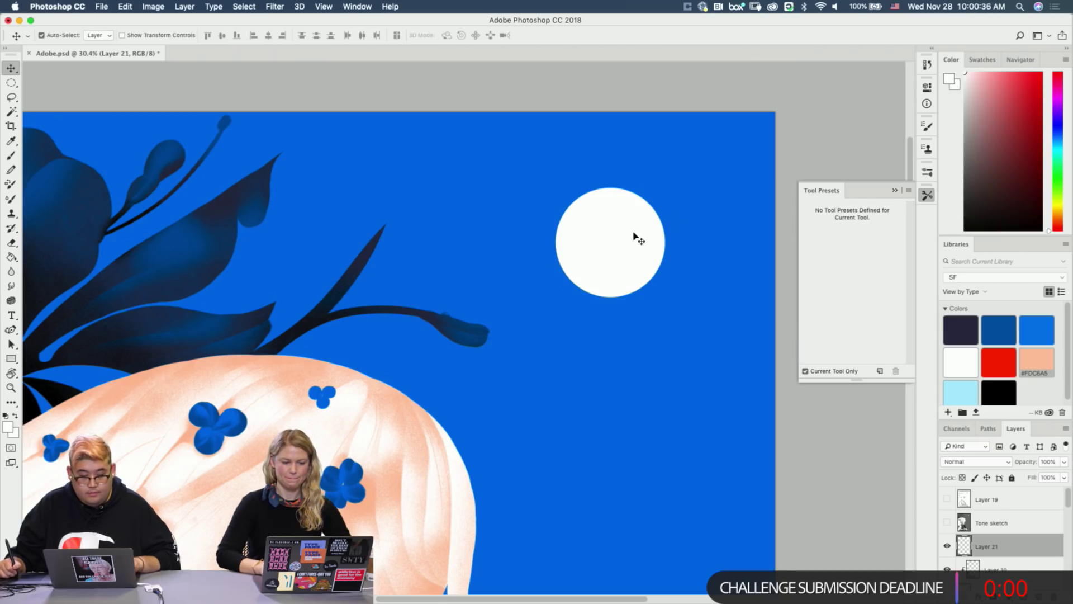
{"action": "left_click_drag", "start_coordinate": [636, 235], "coordinate": [662, 235]}
{"action": "left_click_drag", "start_coordinate": [695, 185], "coordinate": [683, 198]}
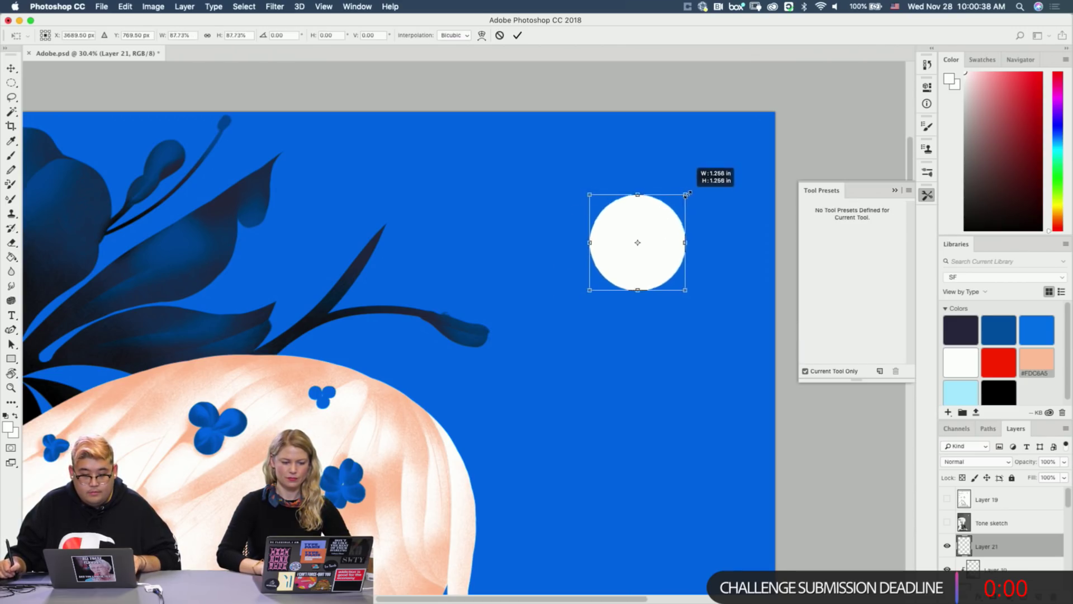
{"action": "key", "text": "Return"}
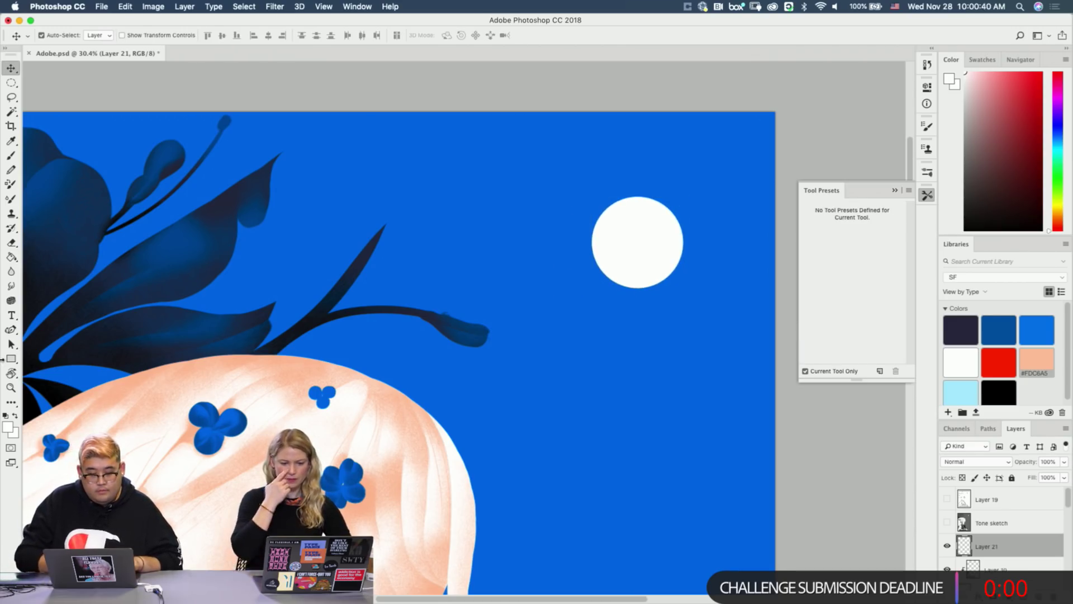
Nudge the moon circle slightly higher in the sky and add a layer mask to Layer 21.
{"action": "scroll", "coordinate": [506, 246], "scroll_direction": "down", "scroll_amount": 3}
{"action": "scroll", "coordinate": [506, 246], "scroll_direction": "down", "scroll_amount": 6}
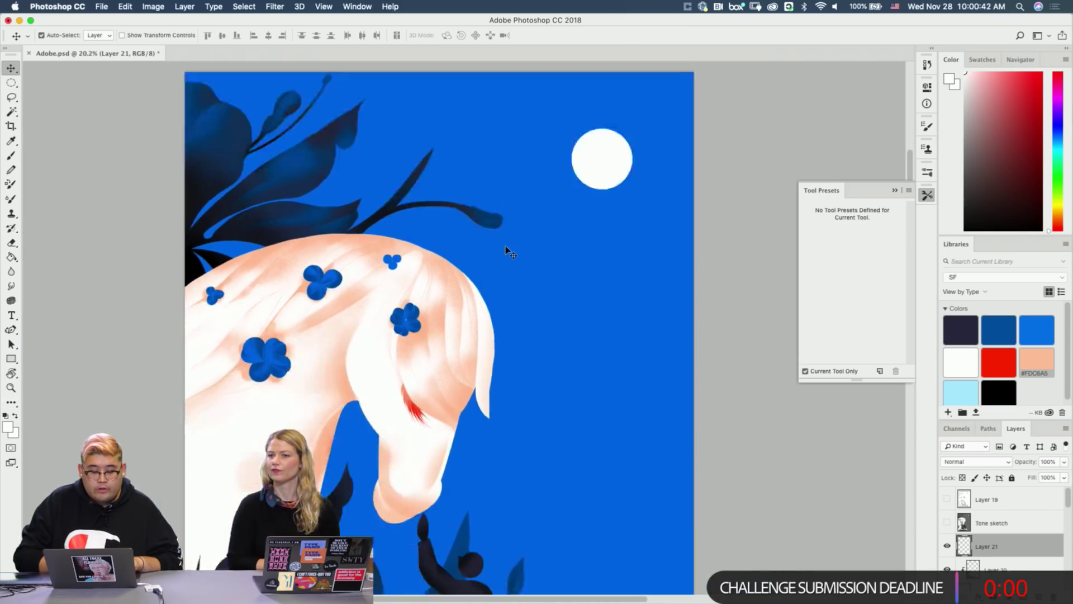
{"action": "scroll", "coordinate": [506, 246], "scroll_direction": "down", "scroll_amount": 3}
{"action": "scroll", "coordinate": [505, 246], "scroll_direction": "up", "scroll_amount": 1}
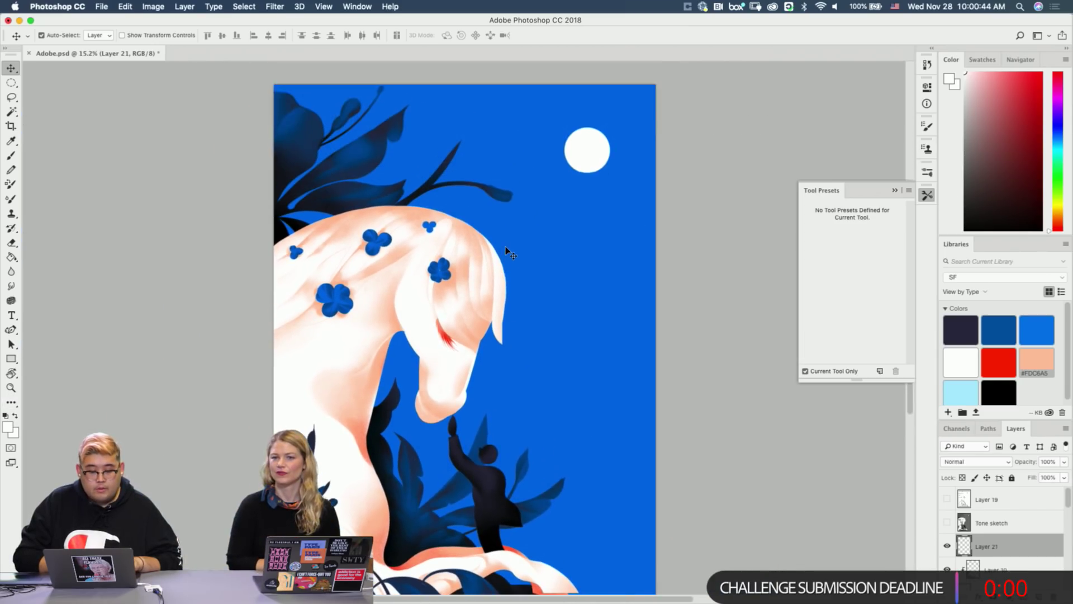
{"action": "key", "text": "shift+Right"}
{"action": "key", "text": "shift+Right"}
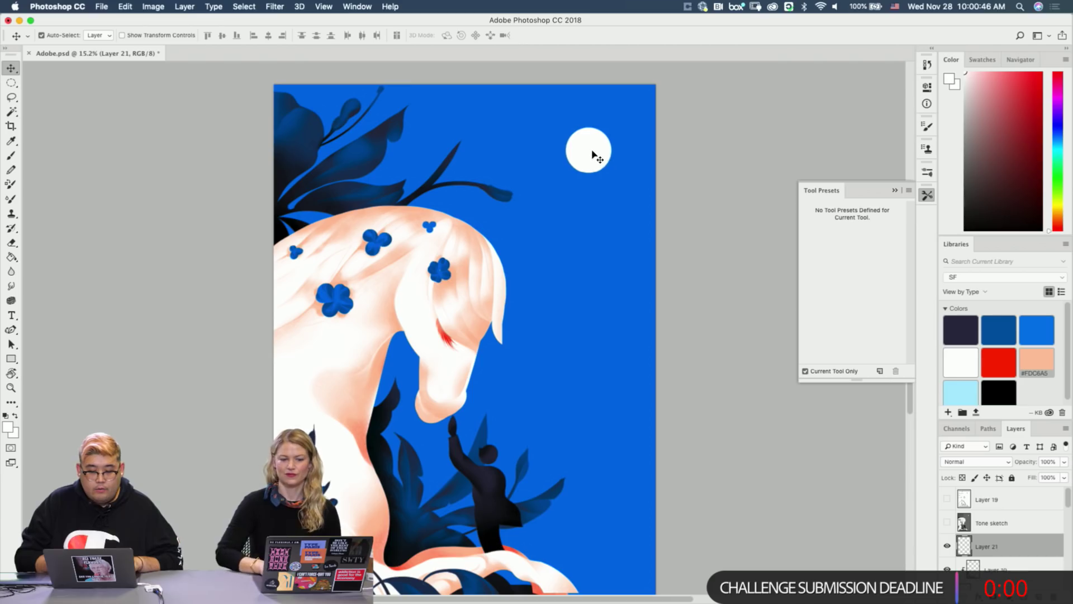
{"action": "key", "text": "shift+Up"}
{"action": "key", "text": "shift+Up"}
{"action": "key", "text": "shift+Up"}
{"action": "key", "text": "shift+Left"}
{"action": "key", "text": "shift+Left"}
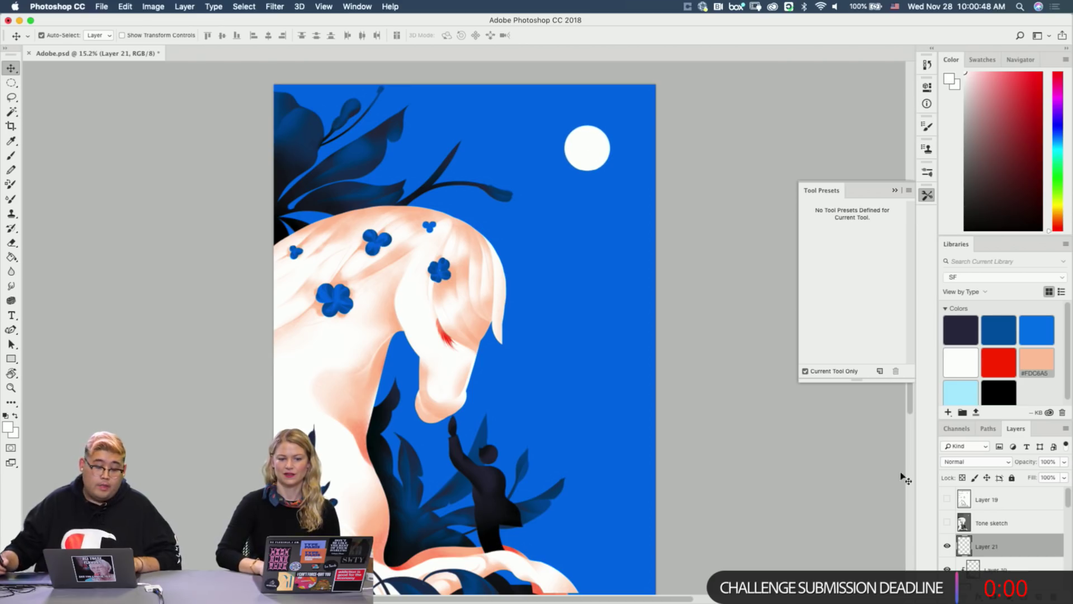
{"action": "left_click", "coordinate": [994, 596]}
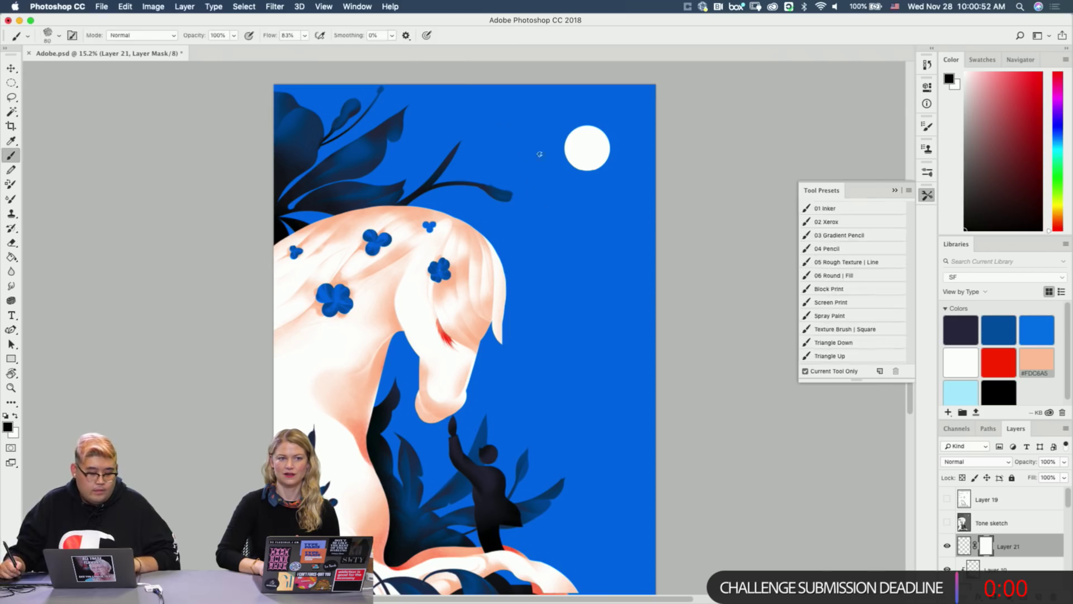
Load the 03 Gradient Pencil brush preset, enlarge the brush, and paint grainy black shading across the moon on Layer 21's mask.
{"action": "key", "text": "z"}
{"action": "left_click_drag", "start_coordinate": [575, 149], "coordinate": [606, 149]}
{"action": "key", "text": "b"}
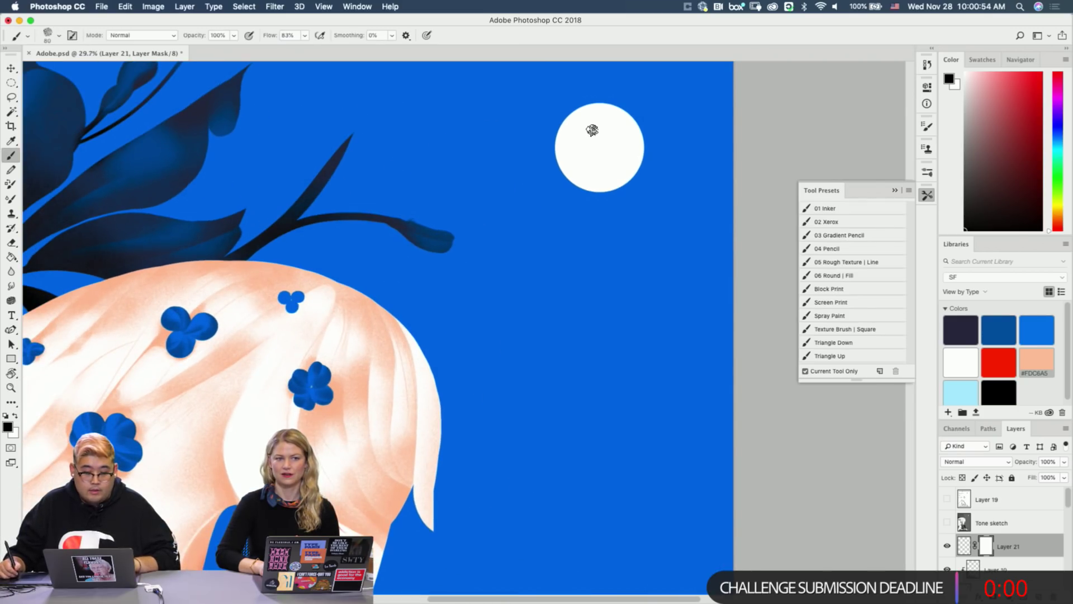
{"action": "left_click", "coordinate": [863, 235]}
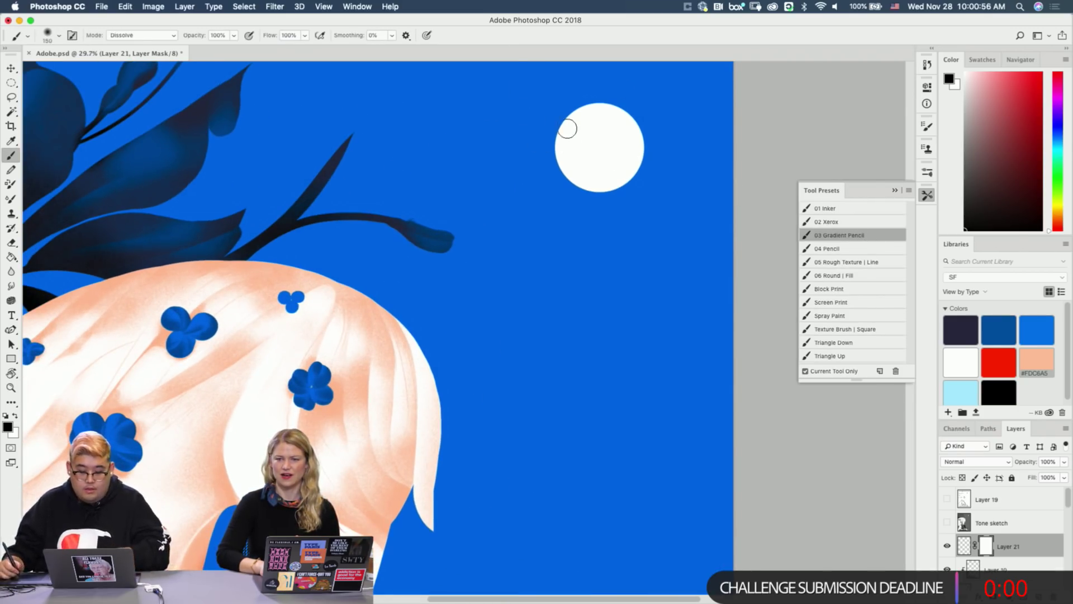
{"action": "key", "text": "bracketright"}
{"action": "left_click", "coordinate": [857, 237]}
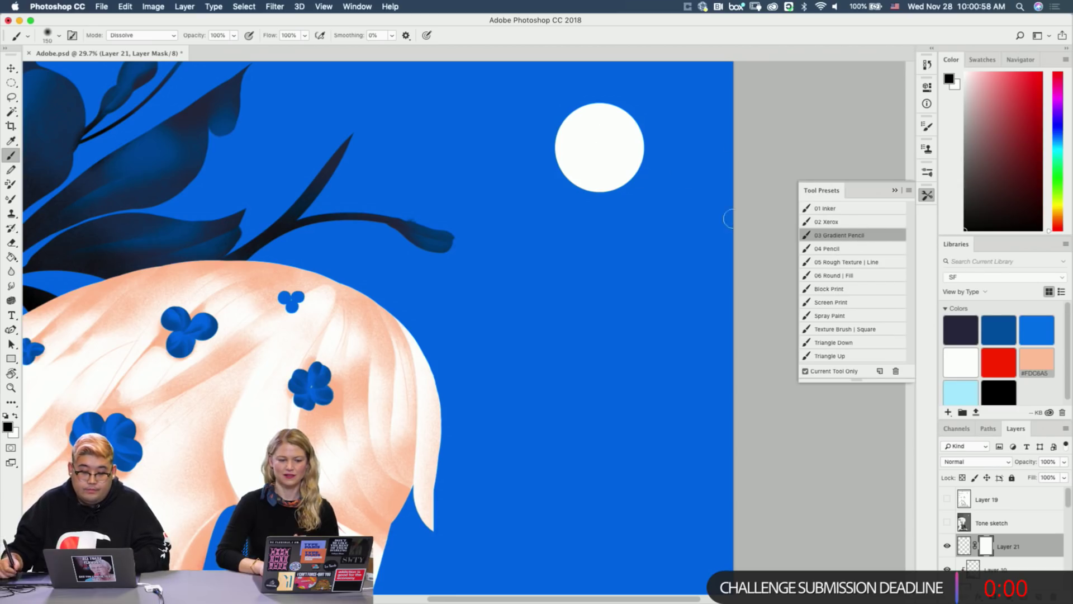
{"action": "key", "text": "bracketright"}
{"action": "key", "text": "bracketright"}
{"action": "key", "text": "bracketright"}
{"action": "key", "text": "bracketright"}
{"action": "key", "text": "bracketright"}
{"action": "key", "text": "bracketright"}
{"action": "key", "text": "bracketright"}
{"action": "key", "text": "bracketright"}
{"action": "key", "text": "bracketright"}
{"action": "key", "text": "bracketright"}
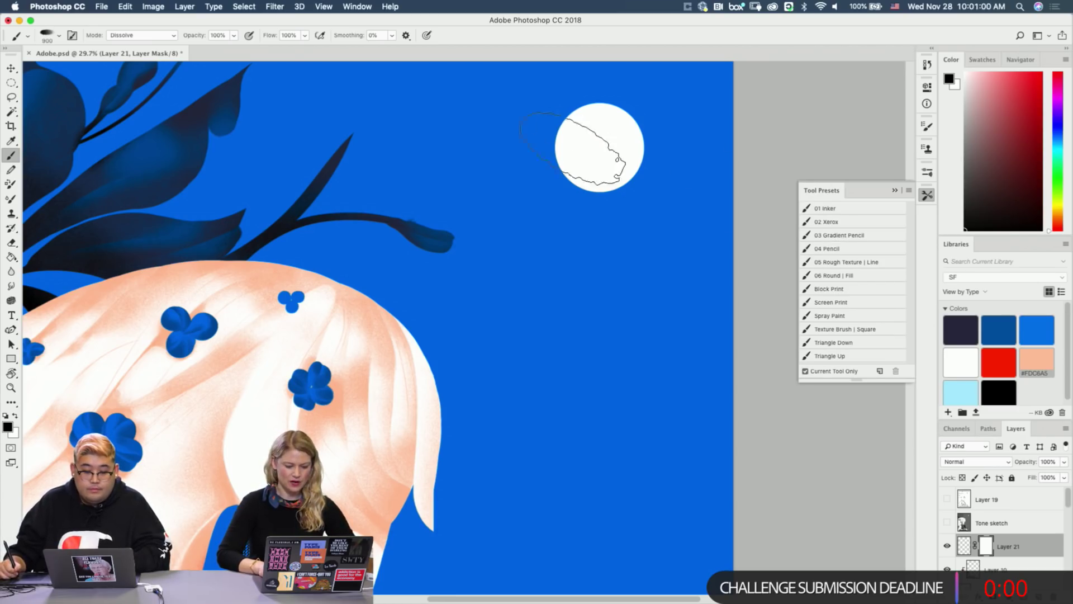
{"action": "left_click", "coordinate": [573, 148]}
{"action": "key", "text": "x"}
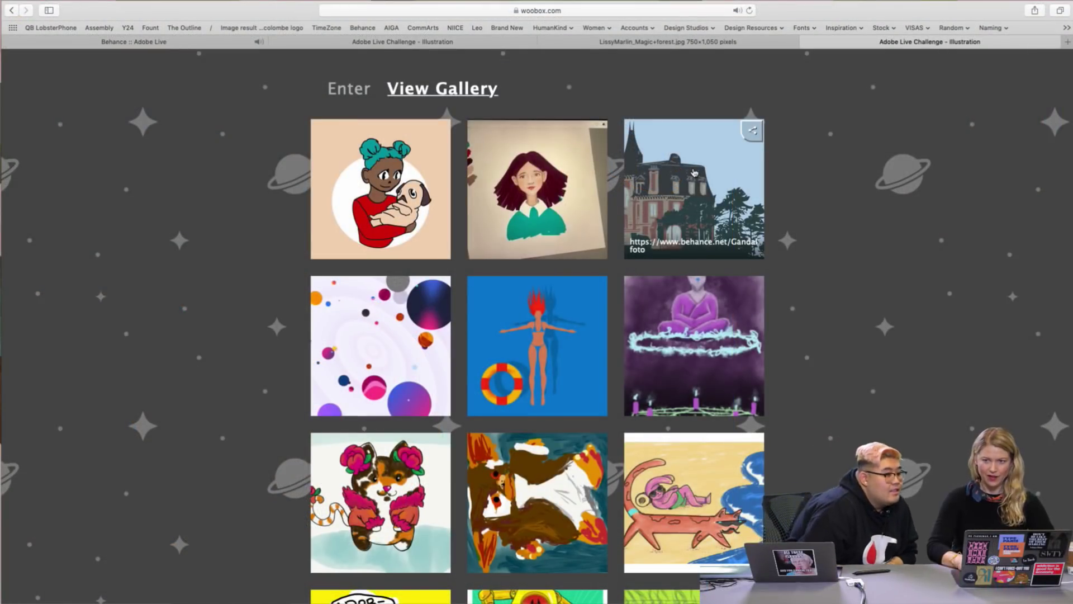
Switch to the browser's challenge gallery and view the mansion illustration entry at full size, then close the full-size image.
{"action": "left_click", "coordinate": [694, 173]}
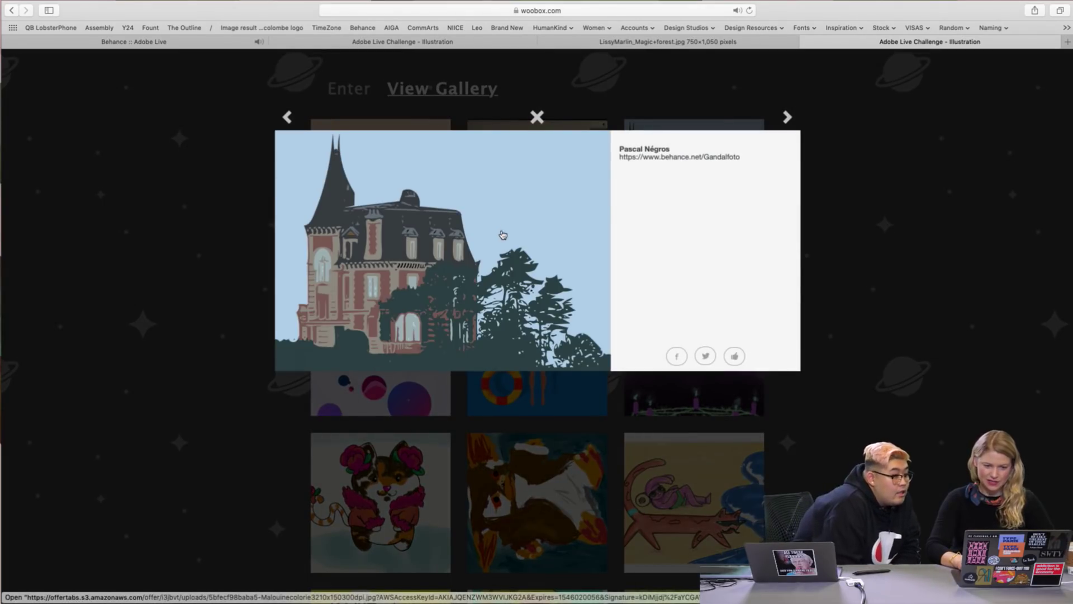
{"action": "left_click", "coordinate": [496, 243]}
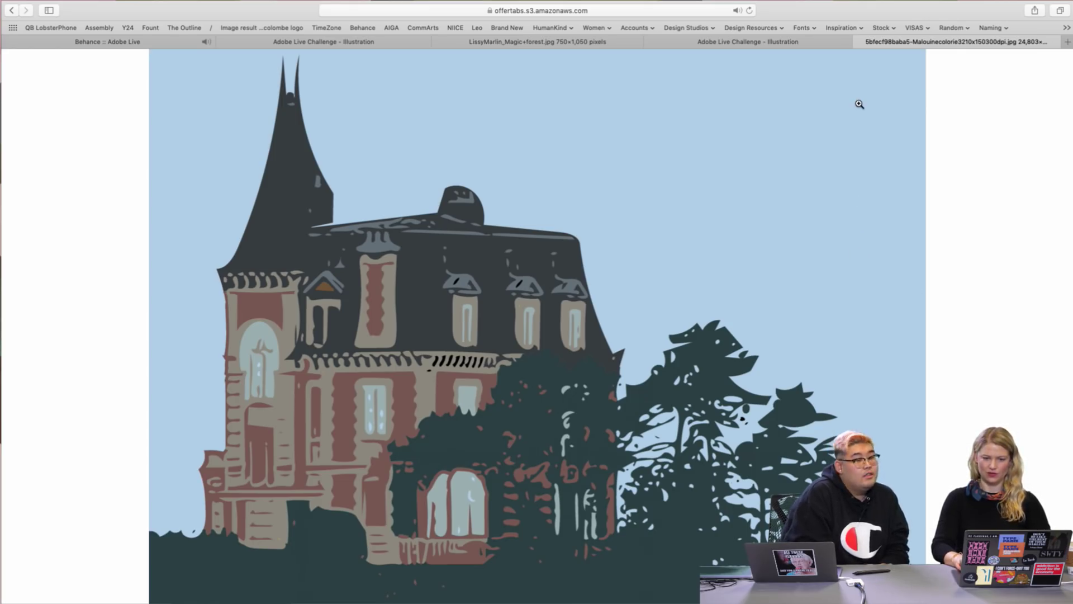
{"action": "left_click", "coordinate": [860, 44]}
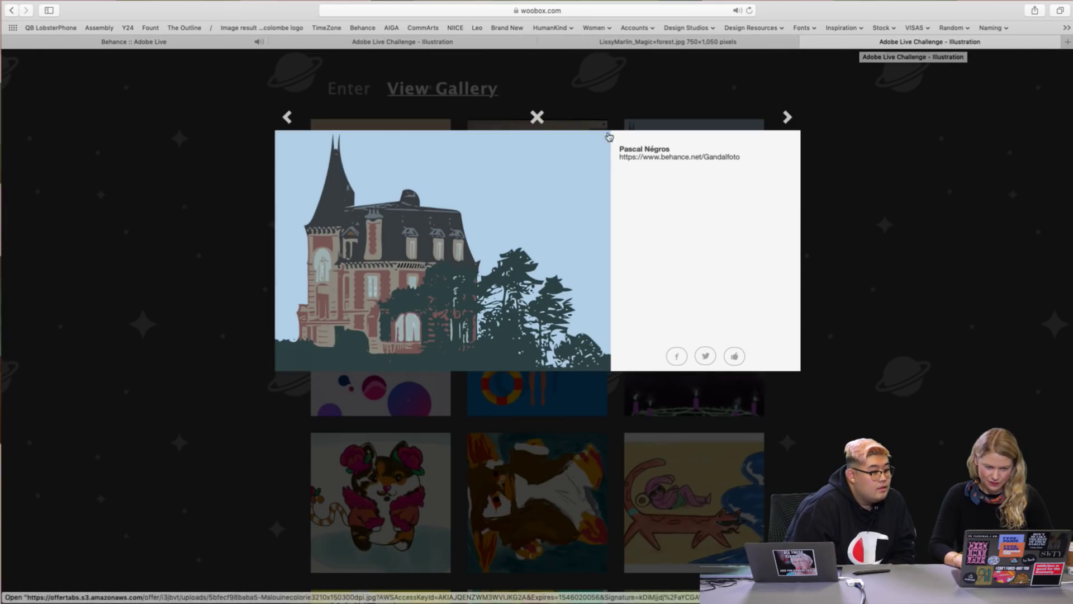
View the previous gallery entry, the portrait of a dark-haired woman in a green top, at full size and close it.
{"action": "left_click", "coordinate": [287, 117]}
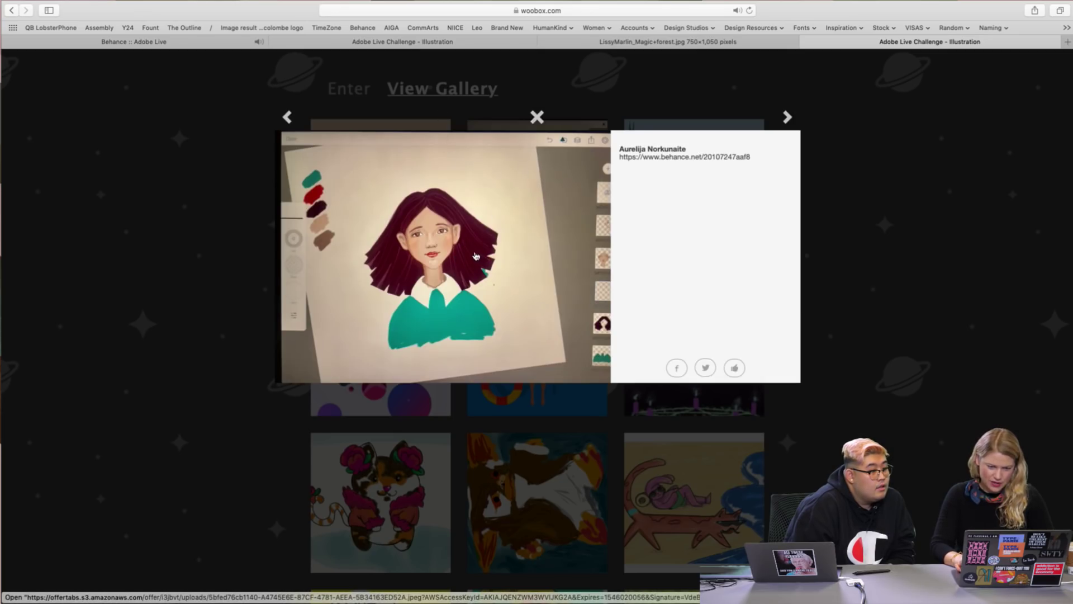
{"action": "left_click", "coordinate": [476, 254]}
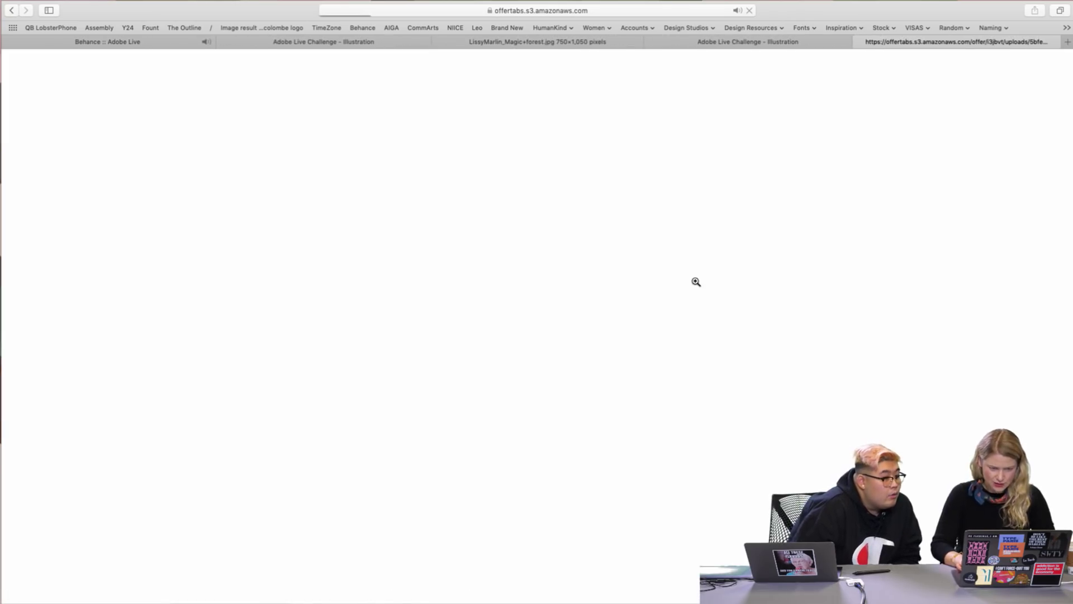
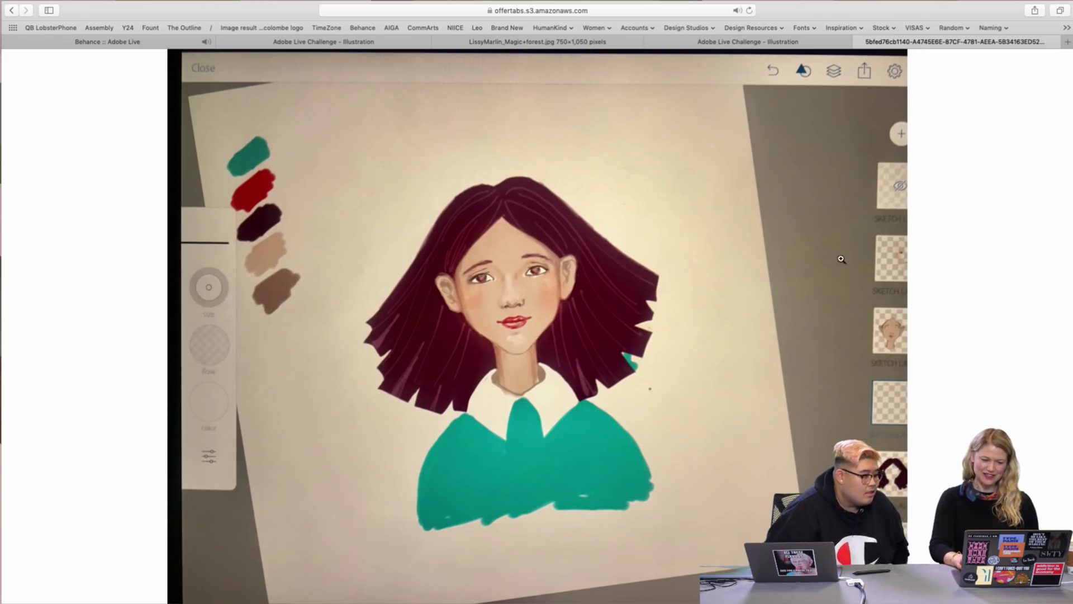
{"action": "left_click", "coordinate": [859, 42]}
View the gallery's first entry, the girl holding a pug, at full size and close both the image and its preview.
{"action": "left_click", "coordinate": [287, 118]}
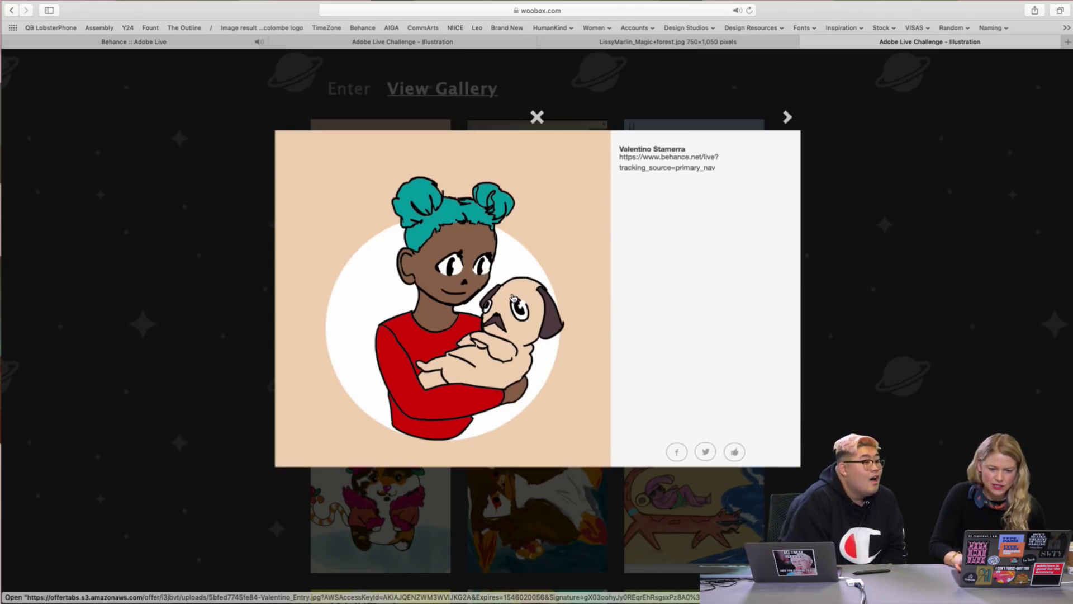
{"action": "left_click", "coordinate": [512, 297]}
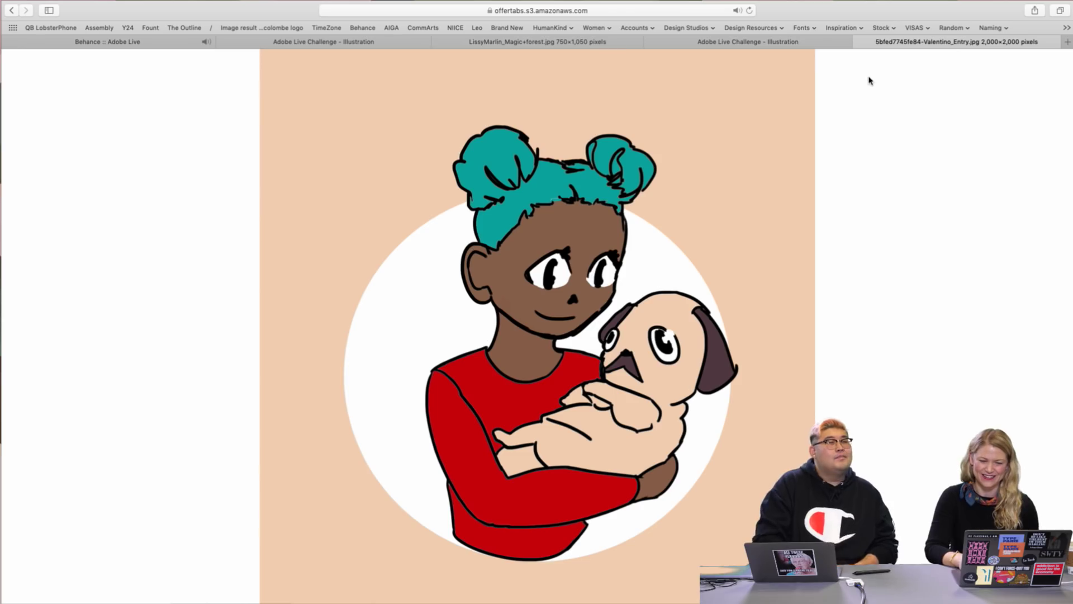
{"action": "left_click", "coordinate": [859, 43]}
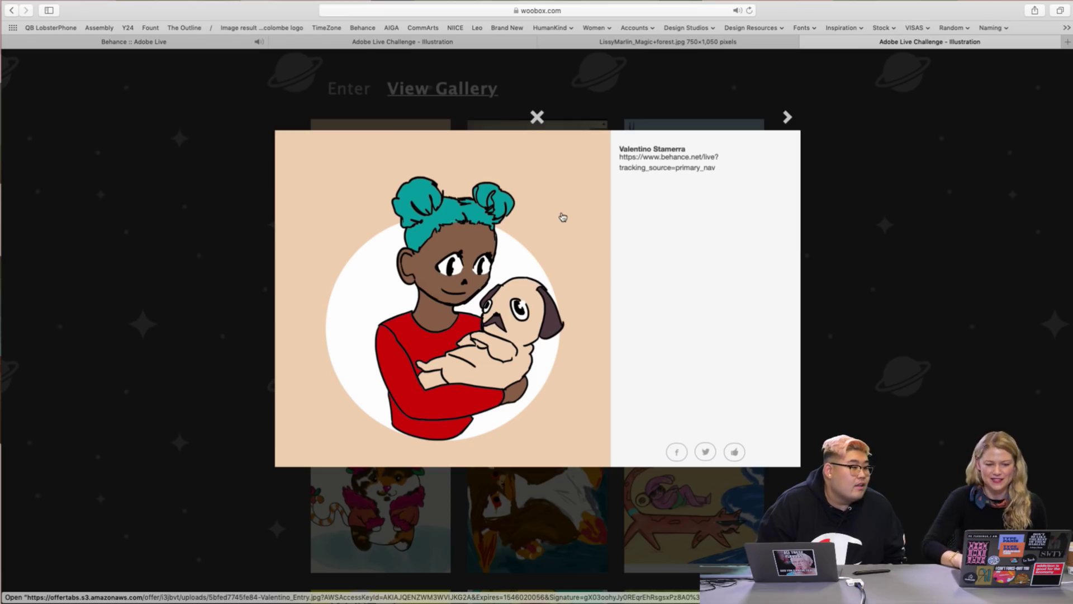
{"action": "left_click", "coordinate": [539, 119]}
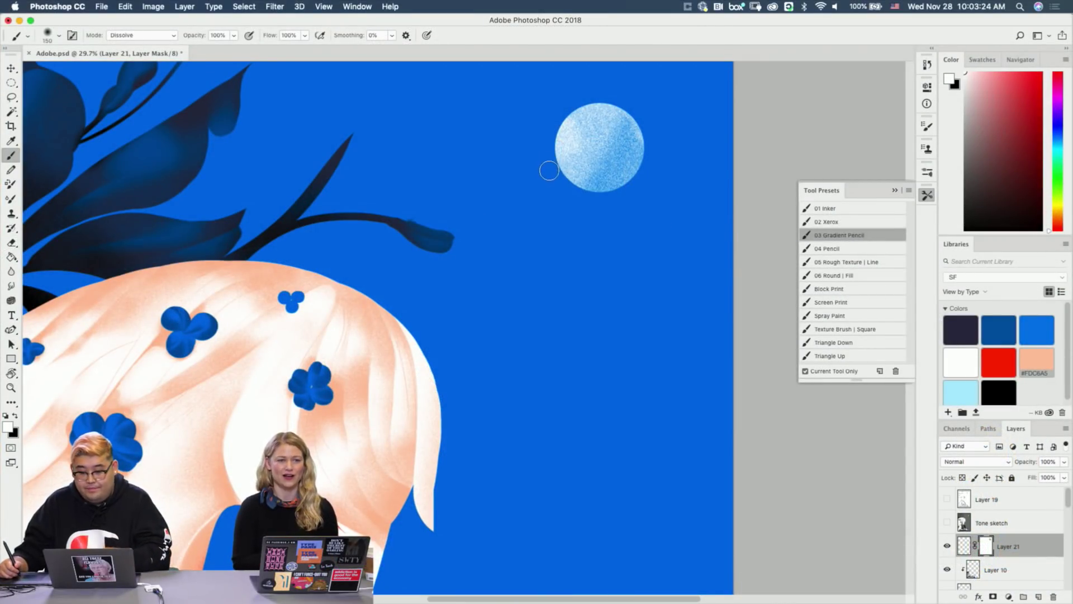
Return to Photoshop, enlarge the Gradient Pencil brush to 500, and paint white on the moon's mask to brighten its left and middle.
{"action": "key", "text": "bracketright"}
{"action": "key", "text": "bracketright"}
{"action": "key", "text": "bracketright"}
{"action": "key", "text": "bracketright"}
{"action": "key", "text": "bracketright"}
{"action": "key", "text": "bracketright"}
{"action": "key", "text": "x"}
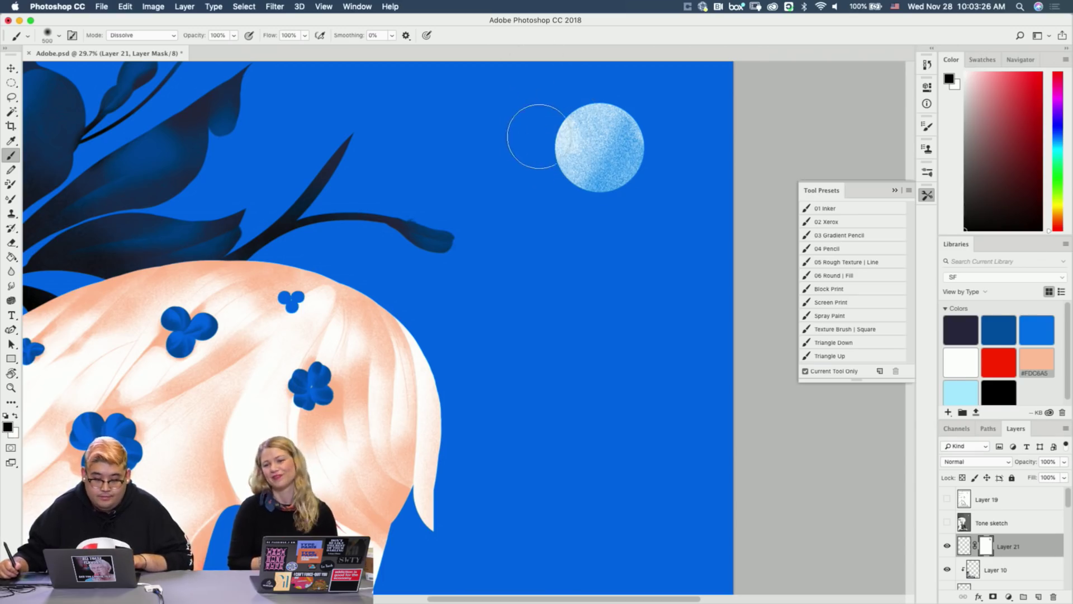
{"action": "key", "text": "x"}
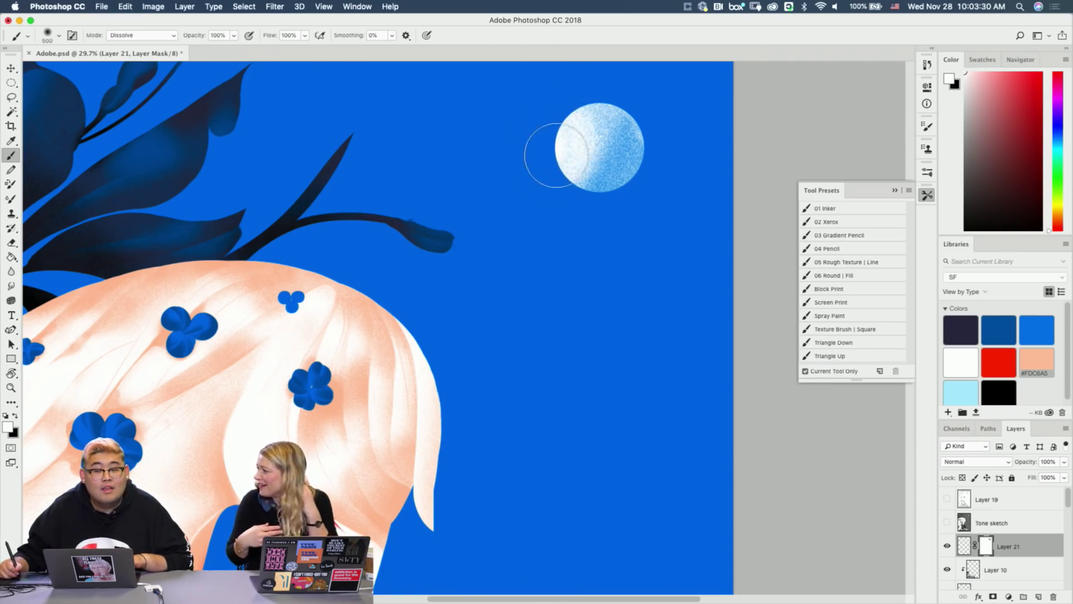
{"action": "mouse_move", "coordinate": [577, 136]}
{"action": "left_mouse_down"}
{"action": "mouse_move", "coordinate": [597, 119]}
{"action": "mouse_move", "coordinate": [595, 160]}
{"action": "mouse_move", "coordinate": [604, 159]}
{"action": "mouse_move", "coordinate": [609, 124]}
{"action": "mouse_move", "coordinate": [599, 148]}
{"action": "left_mouse_up"}
Refine the moon's mask with alternating black and white strokes, leaving only faint grainy shading near its lower-right edge.
{"action": "key", "text": "x"}
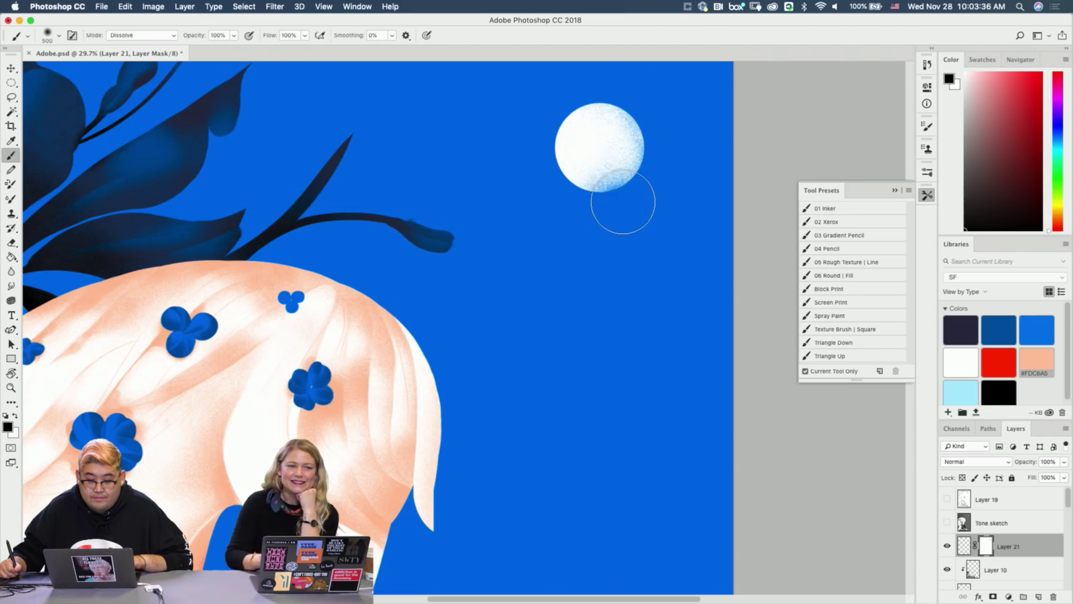
{"action": "key", "text": "x"}
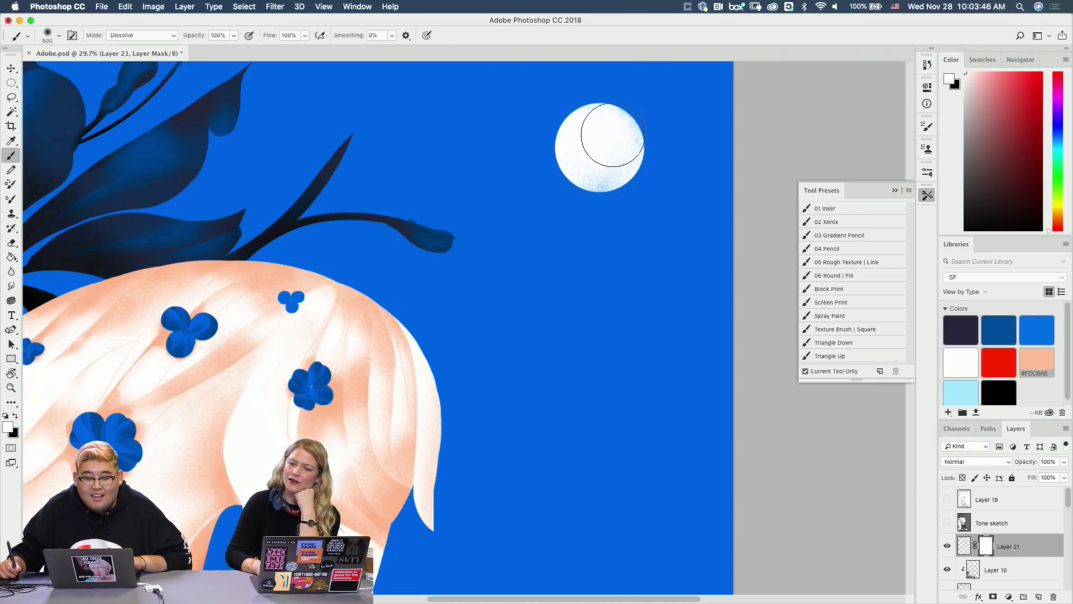
{"action": "key", "text": "x"}
{"action": "key", "text": "x"}
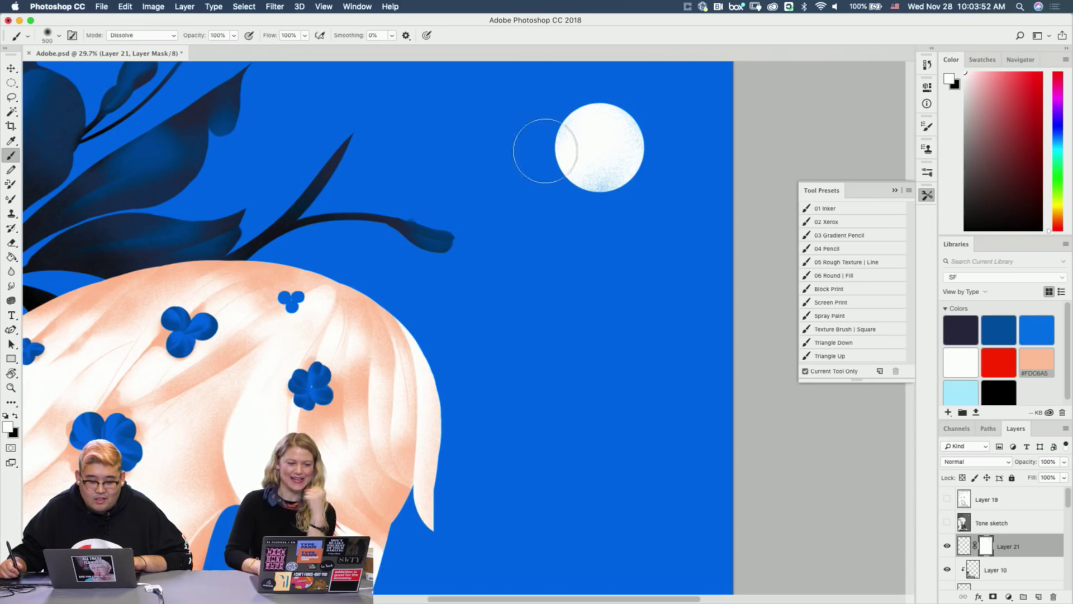
{"action": "left_click_drag", "start_coordinate": [548, 238], "coordinate": [595, 177]}
Load the 01 Inker brush preset and select Layer 16, which holds the blue flowers on the horse.
{"action": "left_click_drag", "start_coordinate": [592, 207], "coordinate": [552, 203]}
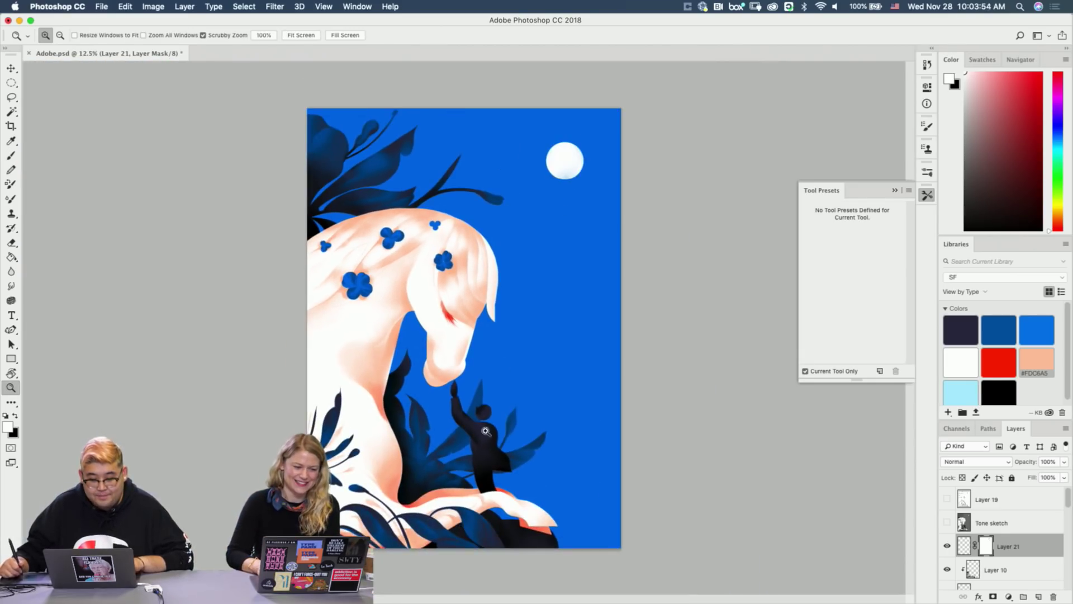
{"action": "left_click_drag", "start_coordinate": [491, 520], "coordinate": [497, 469]}
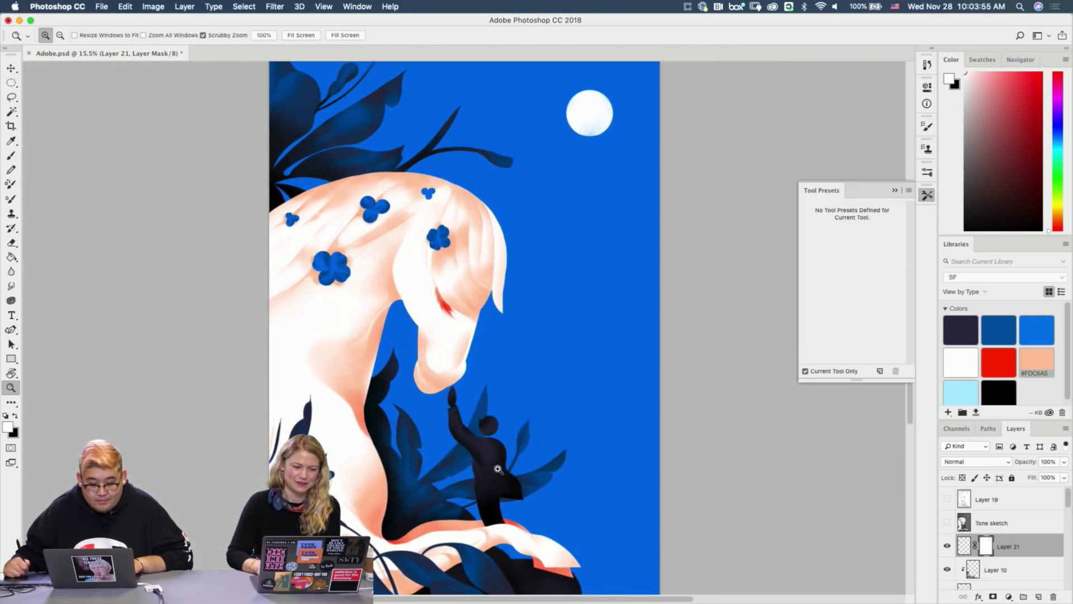
{"action": "key", "text": "b"}
{"action": "left_click", "coordinate": [845, 212]}
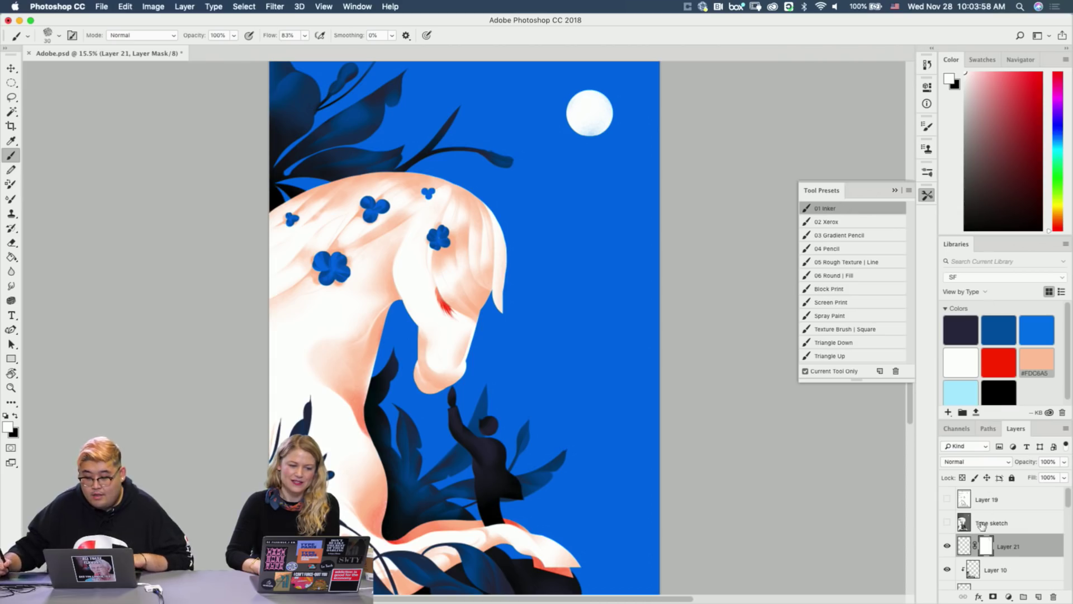
{"action": "scroll", "coordinate": [989, 559], "scroll_direction": "down", "scroll_amount": 5}
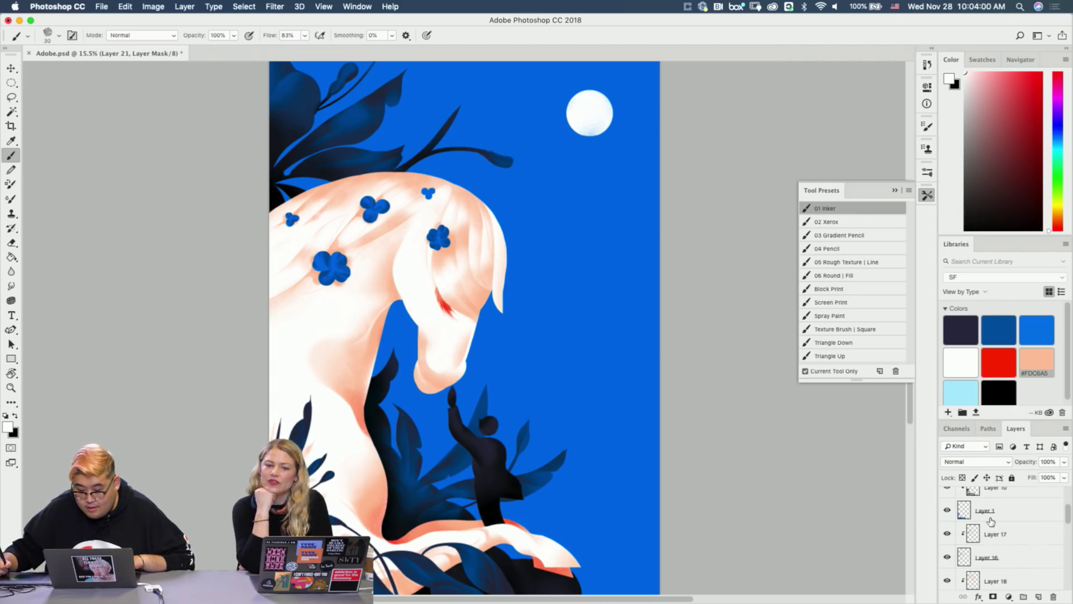
{"action": "left_click", "coordinate": [966, 561]}
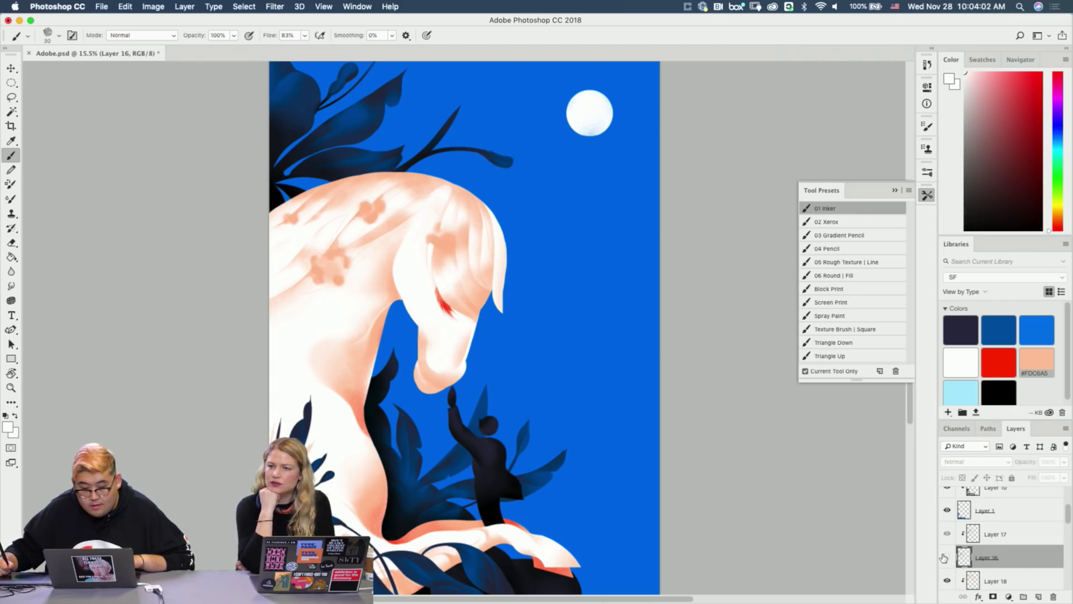
Pick the blue #0056A1 library colour and paint a small dot on the horse's neck, left of the largest flower.
{"action": "key", "text": "z"}
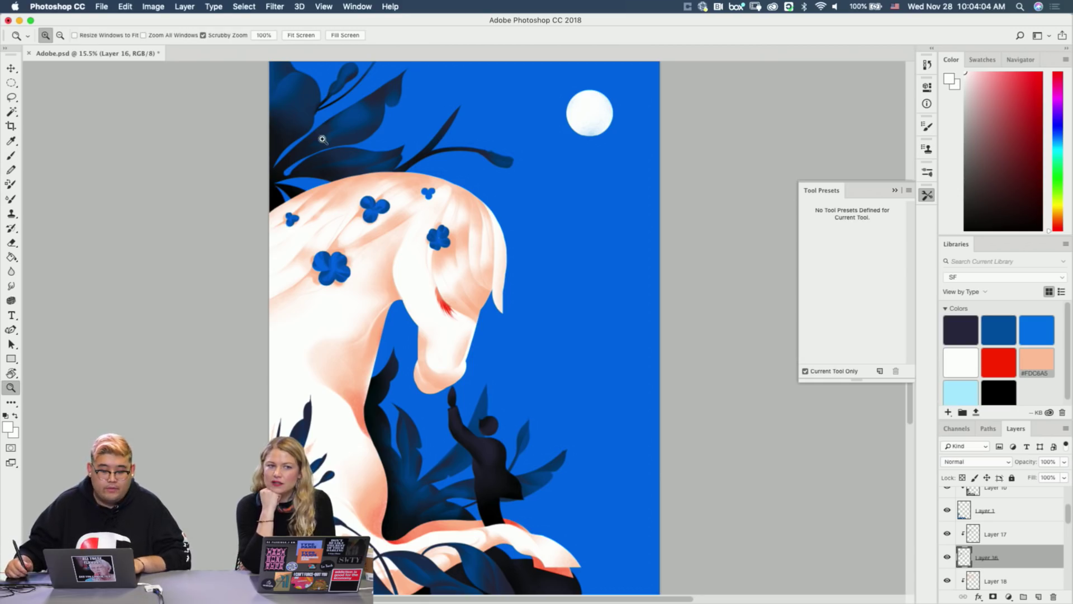
{"action": "key", "text": "b"}
{"action": "key", "text": "z"}
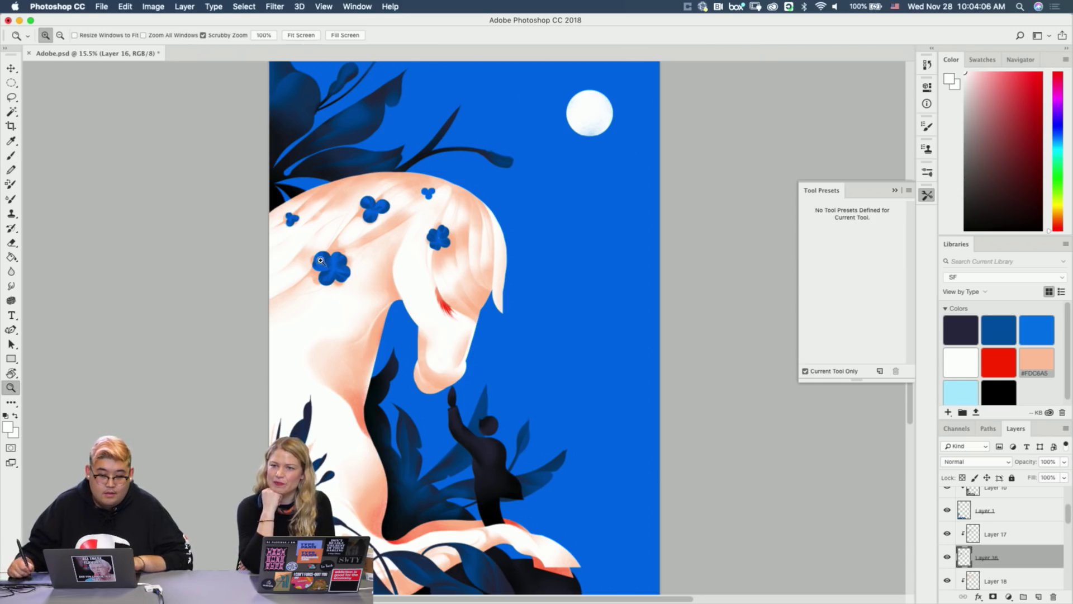
{"action": "key", "text": "b"}
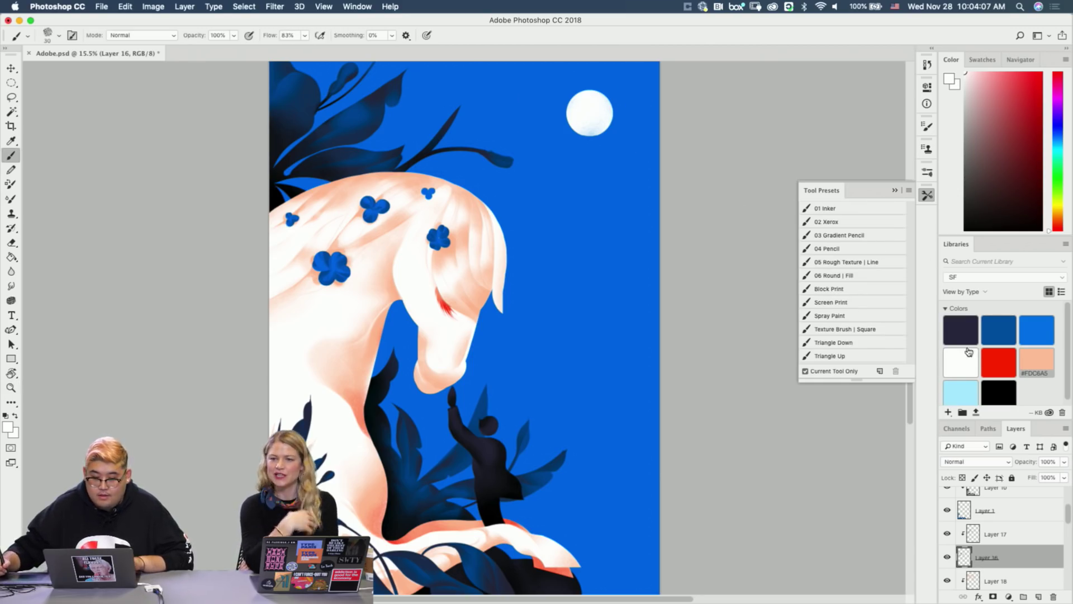
{"action": "left_click", "coordinate": [1015, 328]}
{"action": "key", "text": "z"}
{"action": "left_click_drag", "start_coordinate": [274, 269], "coordinate": [342, 268]}
{"action": "key", "text": "b"}
{"action": "left_click", "coordinate": [315, 222]}
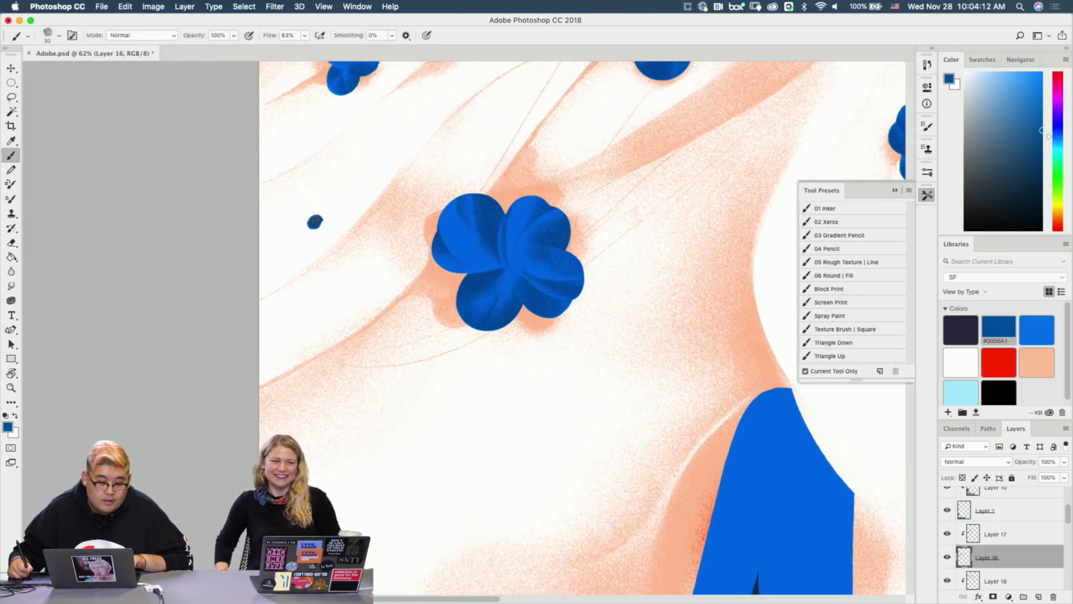
Paint the petals of a small dark blue flower on the horse's neck, beside the largest flower.
{"action": "left_click_drag", "start_coordinate": [316, 226], "coordinate": [319, 233]}
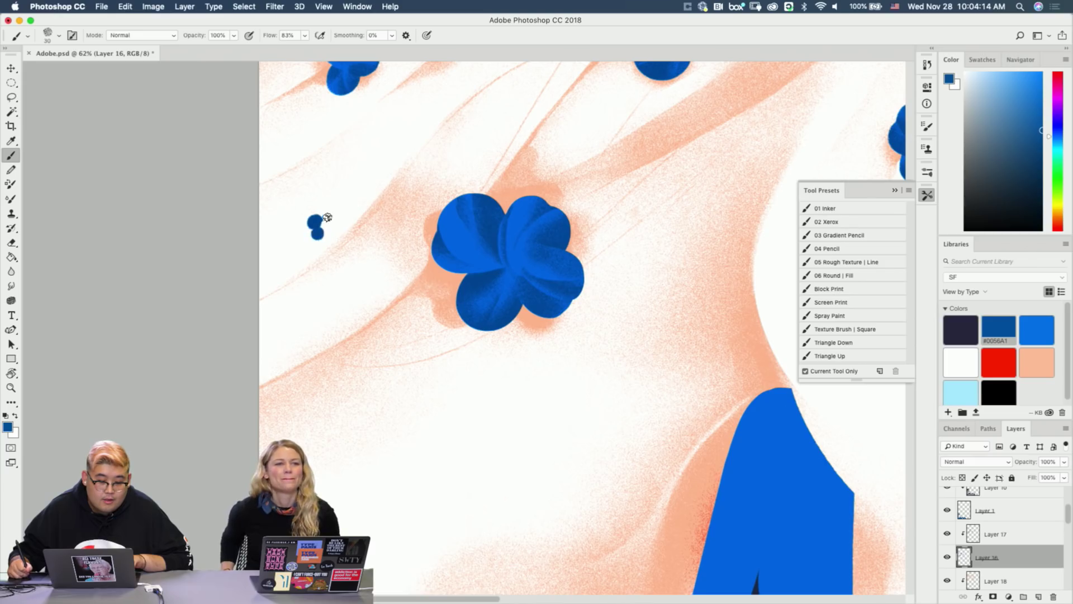
{"action": "left_click", "coordinate": [327, 217]}
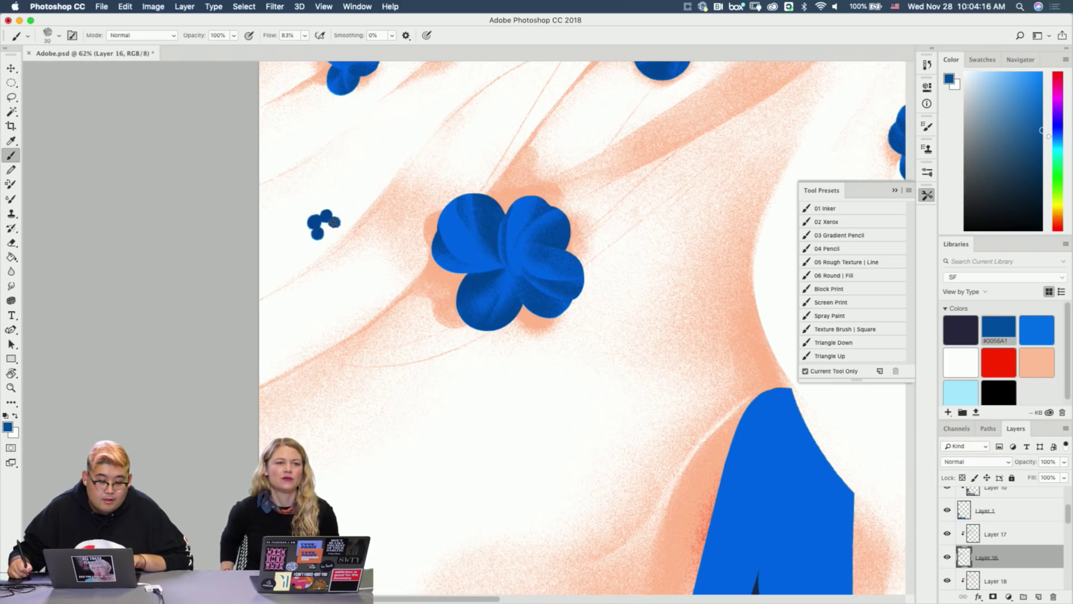
{"action": "left_click", "coordinate": [330, 229]}
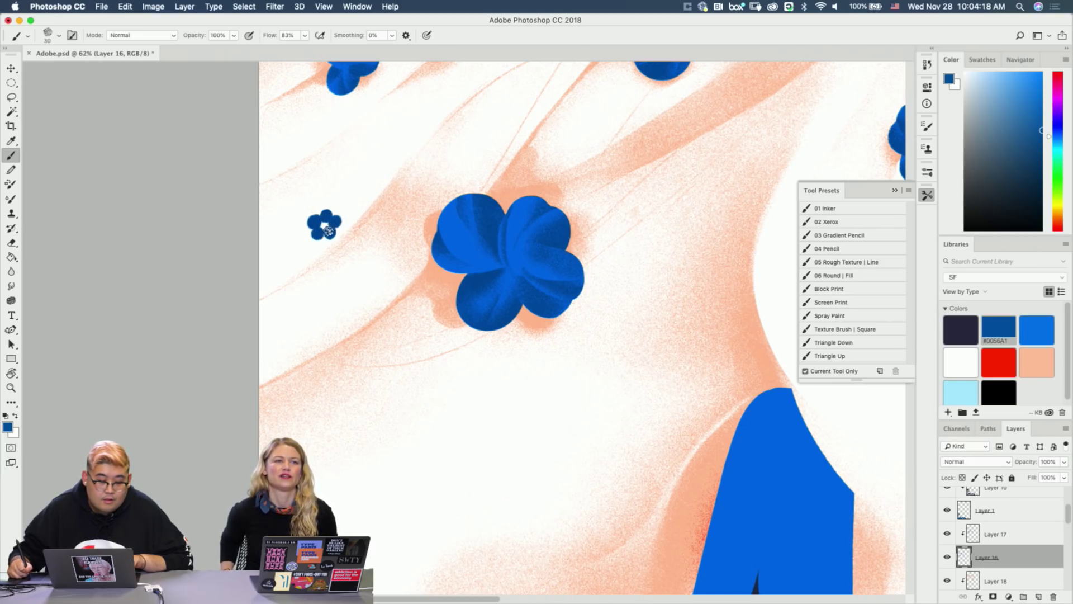
Paint a small dark blue five-petal flower along the upper mane, beside the big three-petal flower.
{"action": "mouse_move", "coordinate": [329, 231]}
{"action": "left_mouse_down"}
{"action": "mouse_move", "coordinate": [317, 304]}
{"action": "mouse_move", "coordinate": [251, 409]}
{"action": "left_mouse_up"}
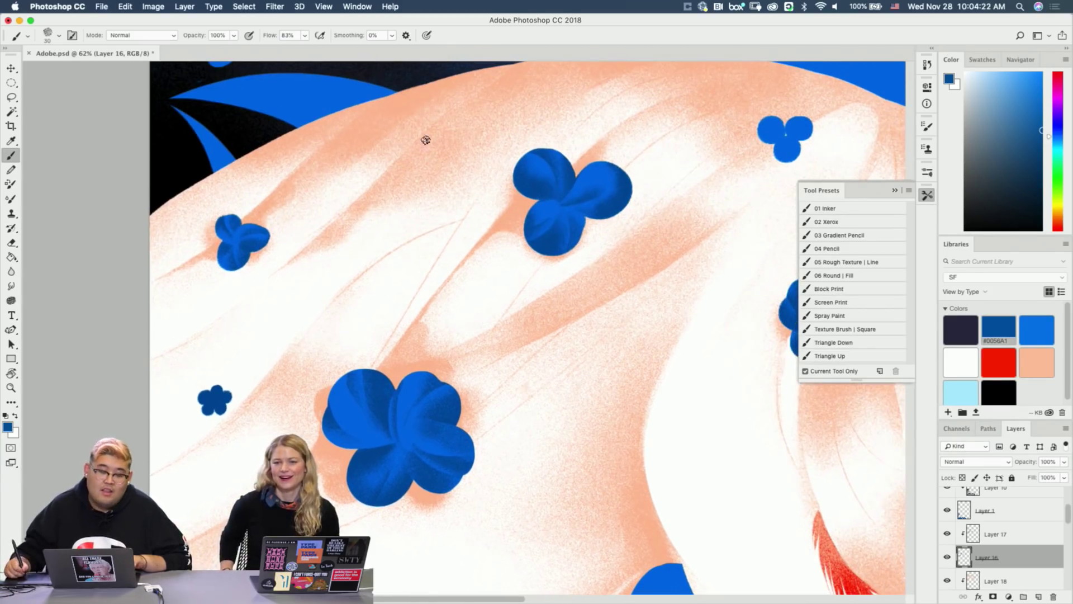
{"action": "left_click", "coordinate": [413, 145]}
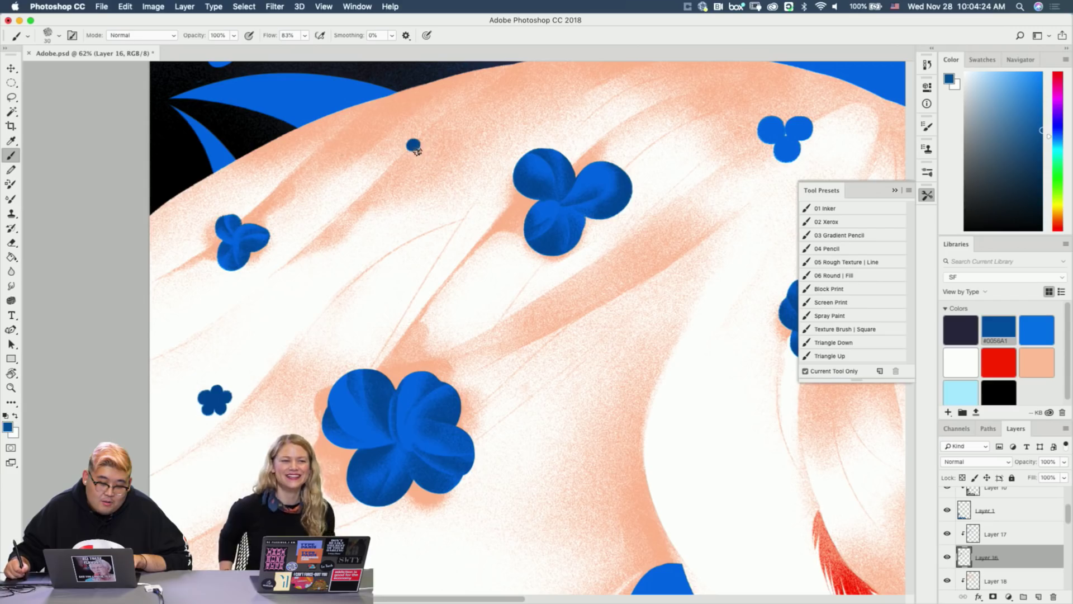
{"action": "left_click", "coordinate": [424, 139]}
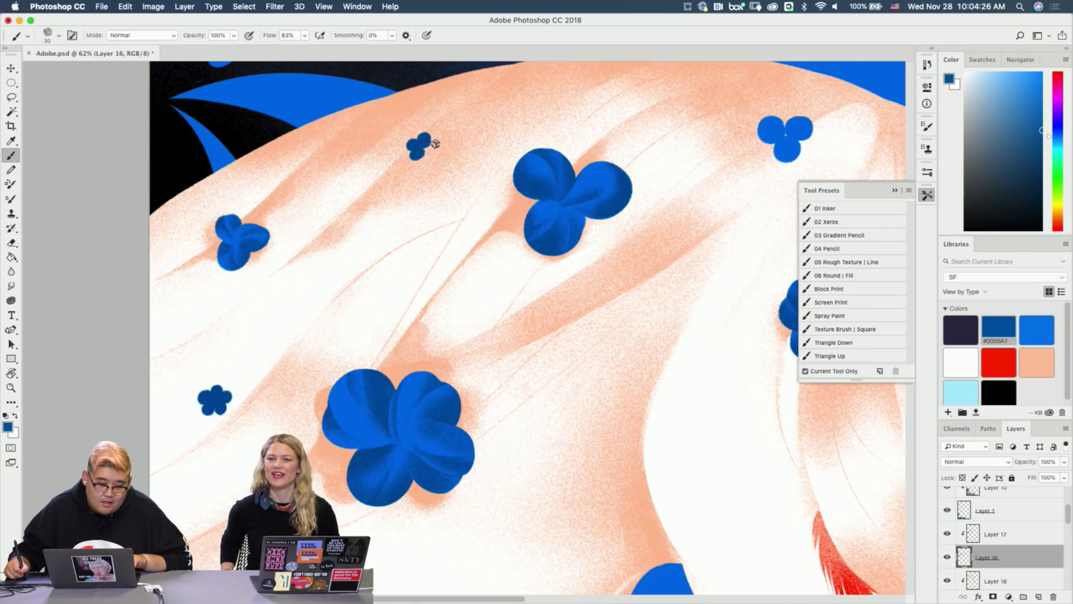
{"action": "left_click", "coordinate": [436, 144]}
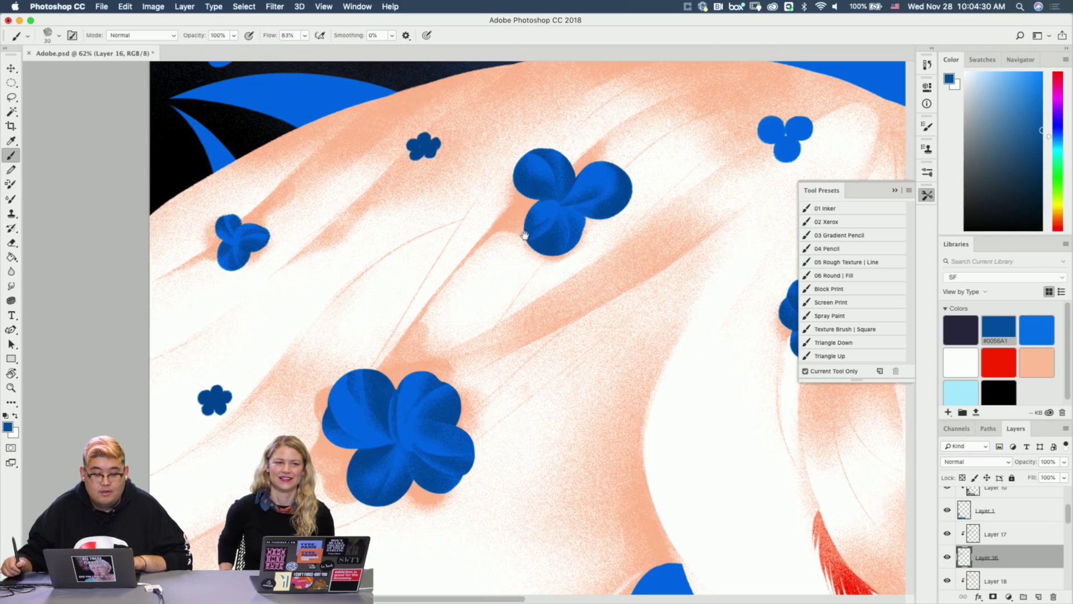
Paint a small dark blue five-petal flower on the mane just below the big three-petal flower.
{"action": "left_click_drag", "start_coordinate": [527, 264], "coordinate": [480, 239]}
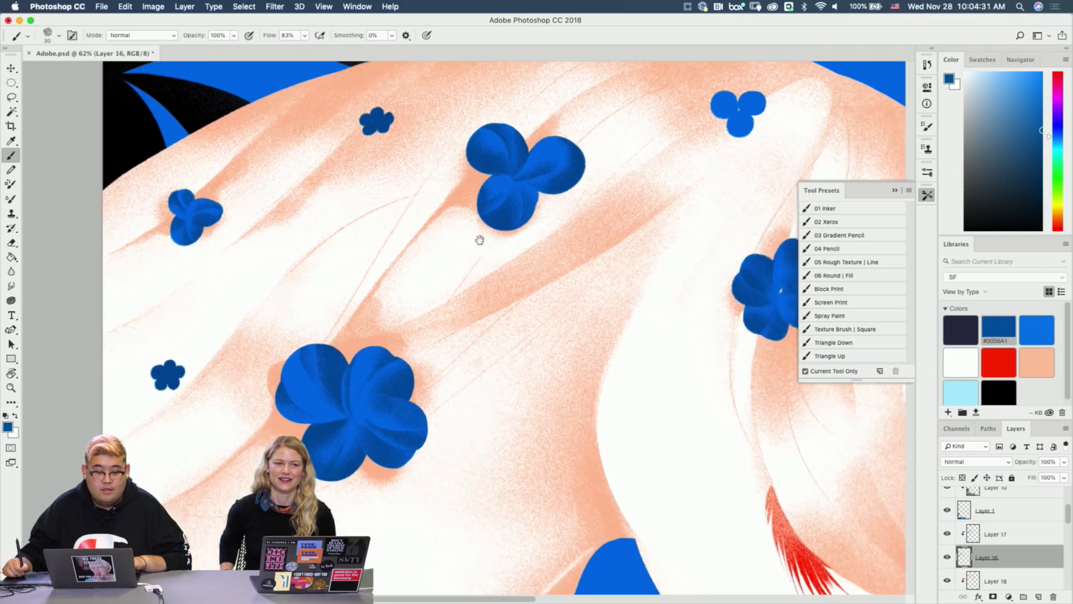
{"action": "left_click", "coordinate": [568, 269]}
{"action": "key", "text": "z"}
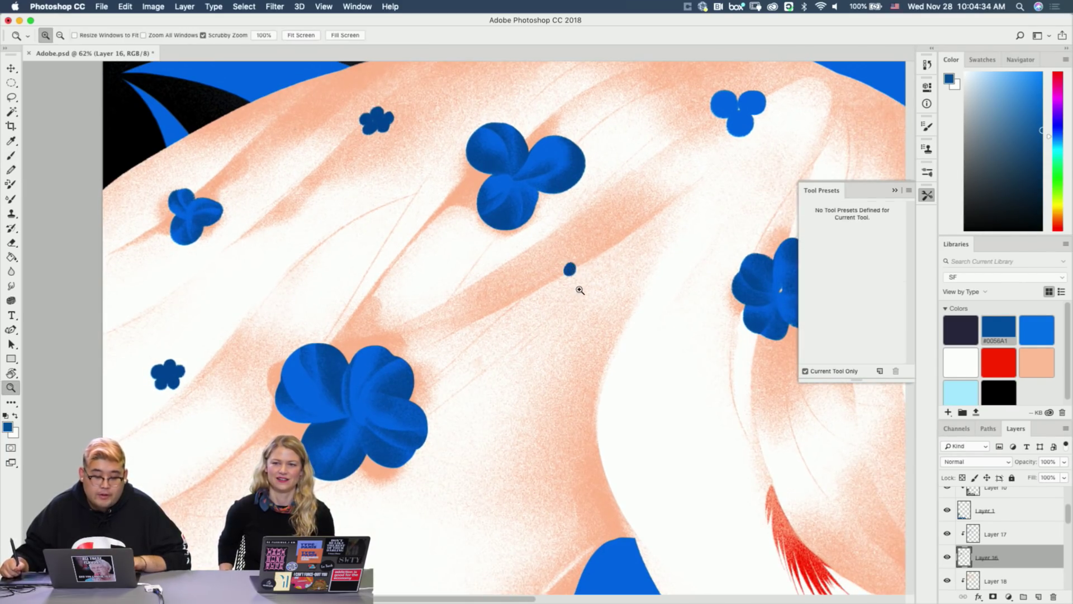
{"action": "mouse_move", "coordinate": [581, 288]}
{"action": "left_mouse_down"}
{"action": "mouse_move", "coordinate": [525, 288]}
{"action": "mouse_move", "coordinate": [630, 285]}
{"action": "mouse_move", "coordinate": [591, 274]}
{"action": "mouse_move", "coordinate": [586, 294]}
{"action": "mouse_move", "coordinate": [617, 269]}
{"action": "mouse_move", "coordinate": [616, 290]}
{"action": "mouse_move", "coordinate": [602, 300]}
{"action": "mouse_move", "coordinate": [616, 287]}
{"action": "mouse_move", "coordinate": [611, 276]}
{"action": "left_mouse_up"}
{"action": "key", "text": "b"}
{"action": "left_click", "coordinate": [594, 274]}
{"action": "key", "text": "z"}
{"action": "key", "text": "b"}
Paint a small dark blue five-petal flower on the forelock strands, lower down past the flower on the horse's head.
{"action": "left_click_drag", "start_coordinate": [559, 243], "coordinate": [383, 166]}
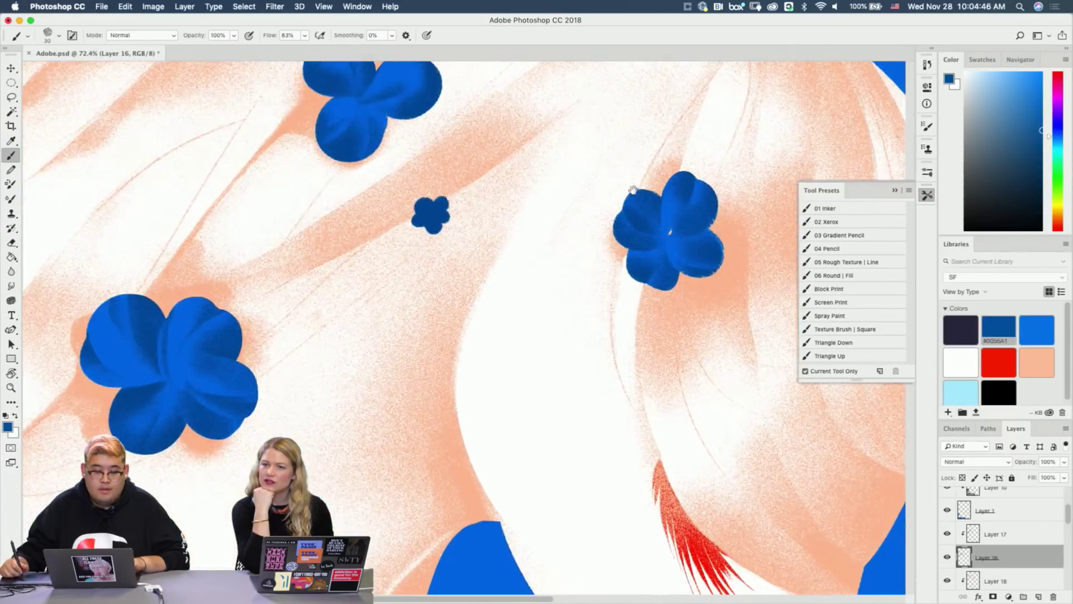
{"action": "key", "text": "z"}
{"action": "left_click_drag", "start_coordinate": [640, 332], "coordinate": [570, 271]}
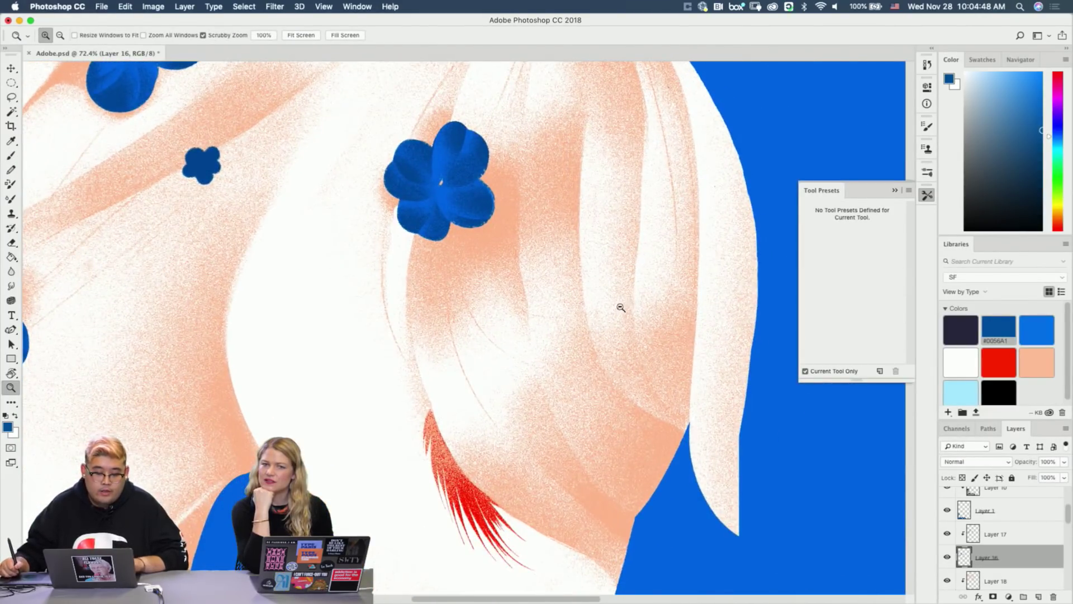
{"action": "mouse_move", "coordinate": [621, 308]}
{"action": "left_mouse_down"}
{"action": "mouse_move", "coordinate": [582, 303]}
{"action": "mouse_move", "coordinate": [649, 280]}
{"action": "left_mouse_up"}
{"action": "key", "text": "b"}
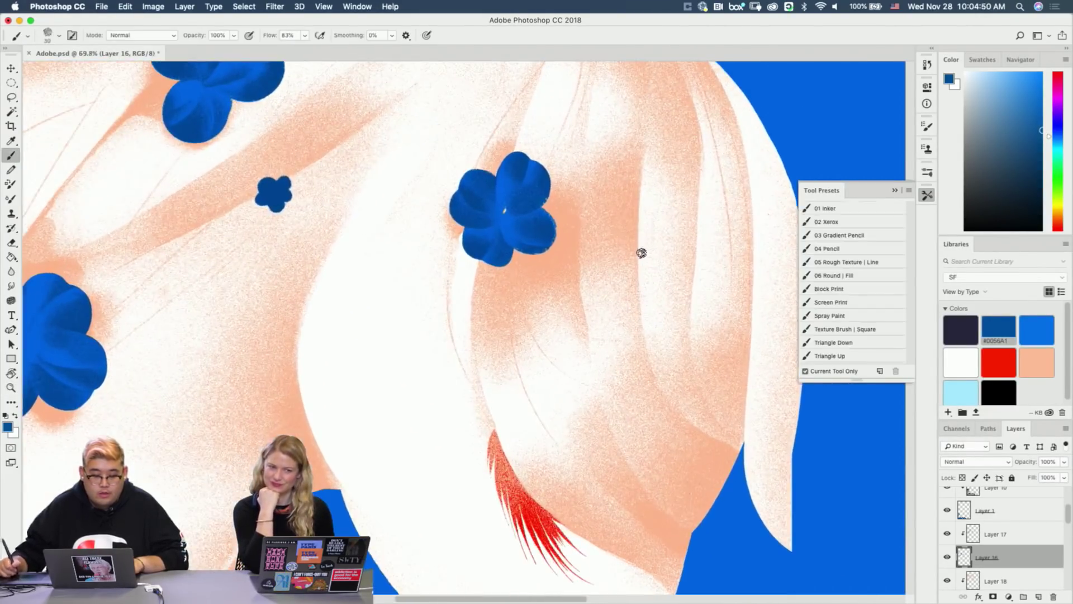
{"action": "left_click", "coordinate": [638, 295]}
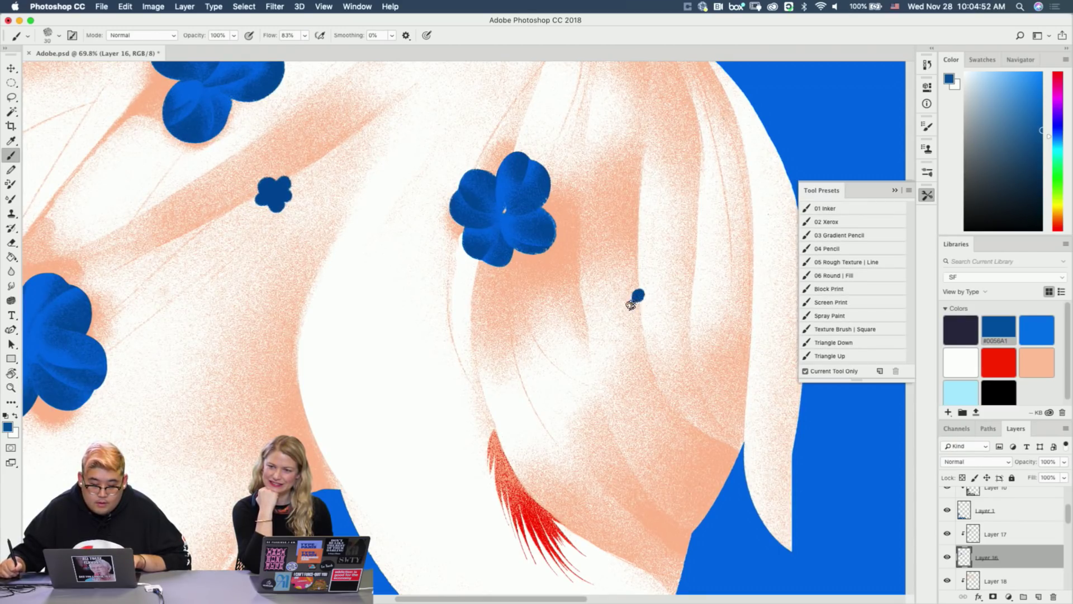
{"action": "left_click", "coordinate": [631, 304]}
{"action": "left_click", "coordinate": [650, 301]}
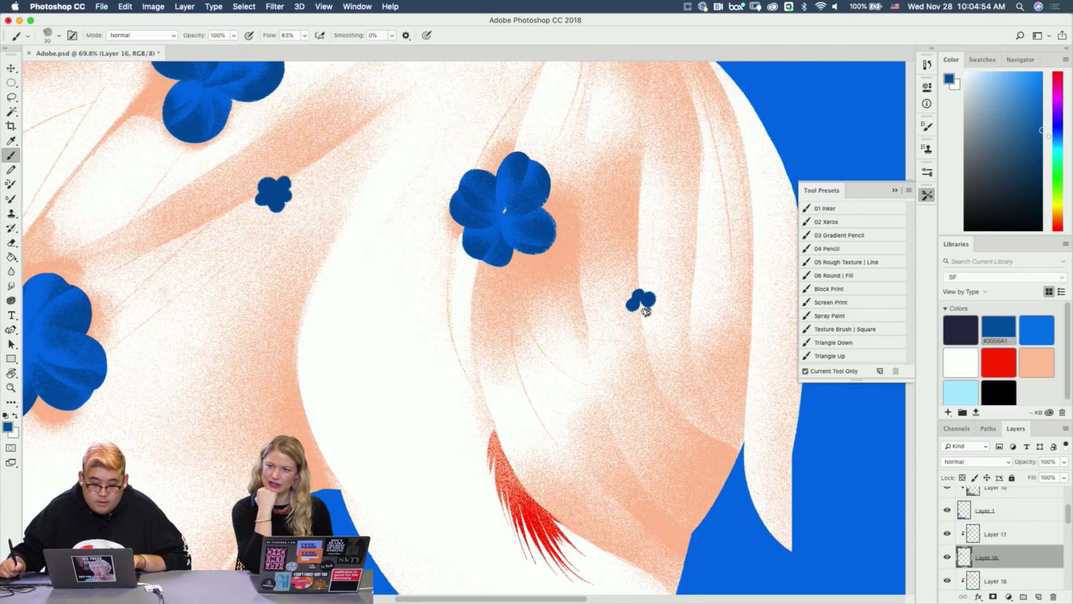
{"action": "left_click", "coordinate": [646, 310]}
{"action": "left_click", "coordinate": [637, 313]}
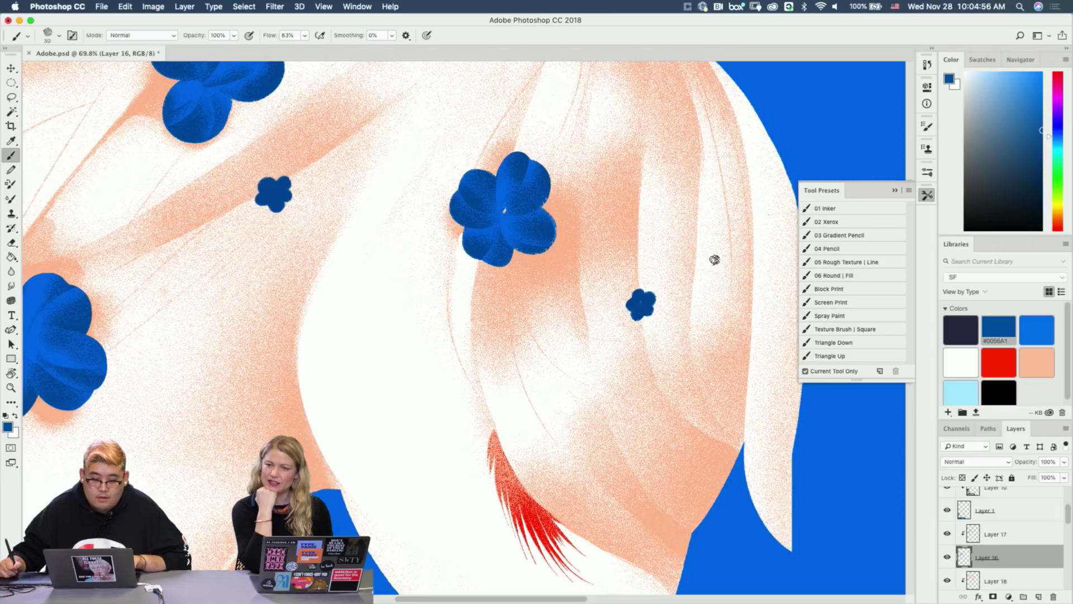
Paint a small dark blue flower near the crown of the horse's head, above the forelock strands.
{"action": "left_click_drag", "start_coordinate": [676, 257], "coordinate": [644, 262]}
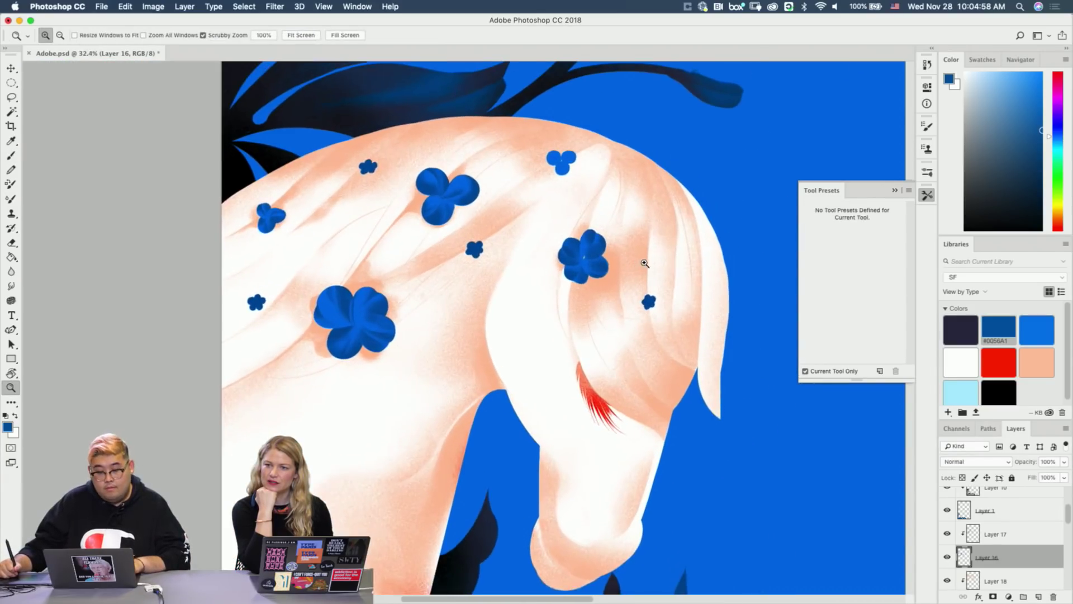
{"action": "key", "text": "b"}
{"action": "scroll", "coordinate": [642, 173], "scroll_direction": "up", "scroll_amount": 5}
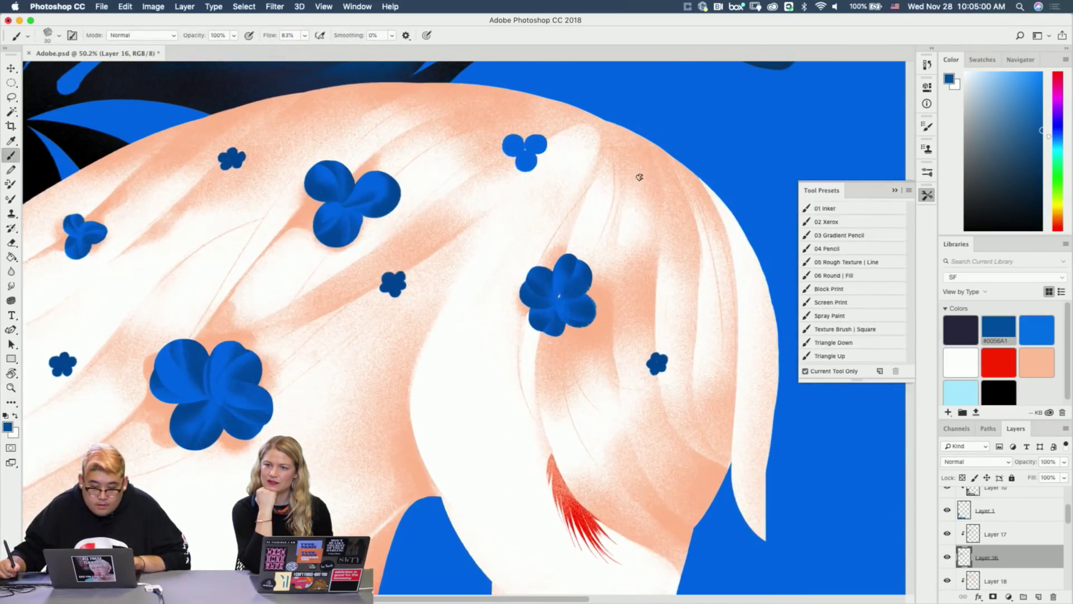
{"action": "left_click_drag", "start_coordinate": [638, 177], "coordinate": [642, 187]}
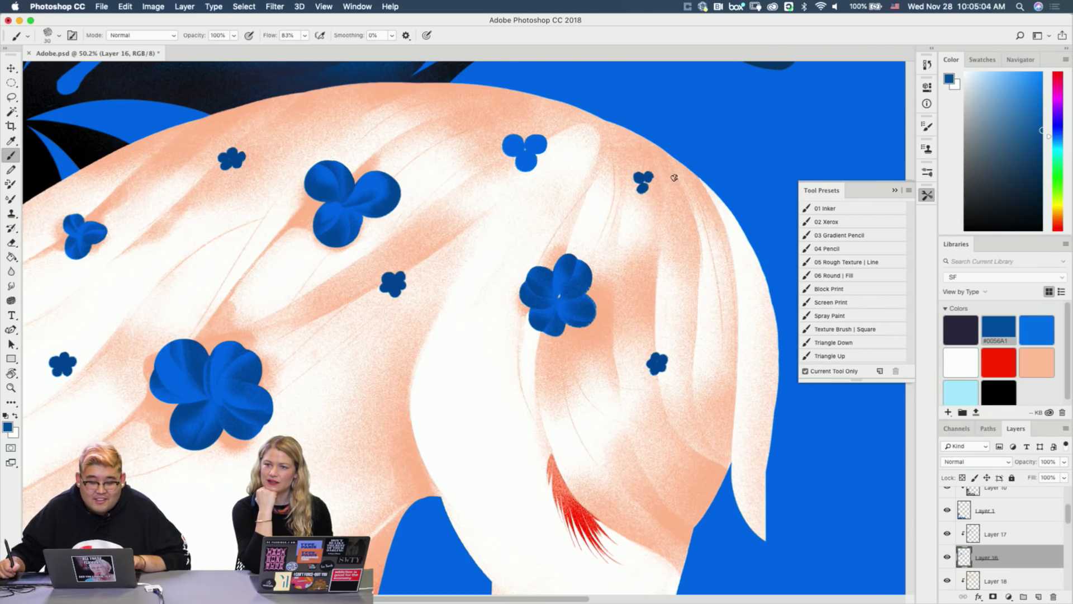
{"action": "key", "text": "super+space"}
{"action": "mouse_move", "coordinate": [651, 179]}
{"action": "left_mouse_down"}
{"action": "mouse_move", "coordinate": [700, 180]}
{"action": "mouse_move", "coordinate": [643, 197]}
{"action": "mouse_move", "coordinate": [651, 208]}
{"action": "mouse_move", "coordinate": [606, 226]}
{"action": "mouse_move", "coordinate": [657, 201]}
{"action": "mouse_move", "coordinate": [642, 226]}
{"action": "mouse_move", "coordinate": [565, 89]}
{"action": "left_mouse_up"}
{"action": "key", "text": "z"}
{"action": "key", "text": "space"}
{"action": "key", "text": "super+space"}
{"action": "left_click_drag", "start_coordinate": [646, 208], "coordinate": [653, 202]}
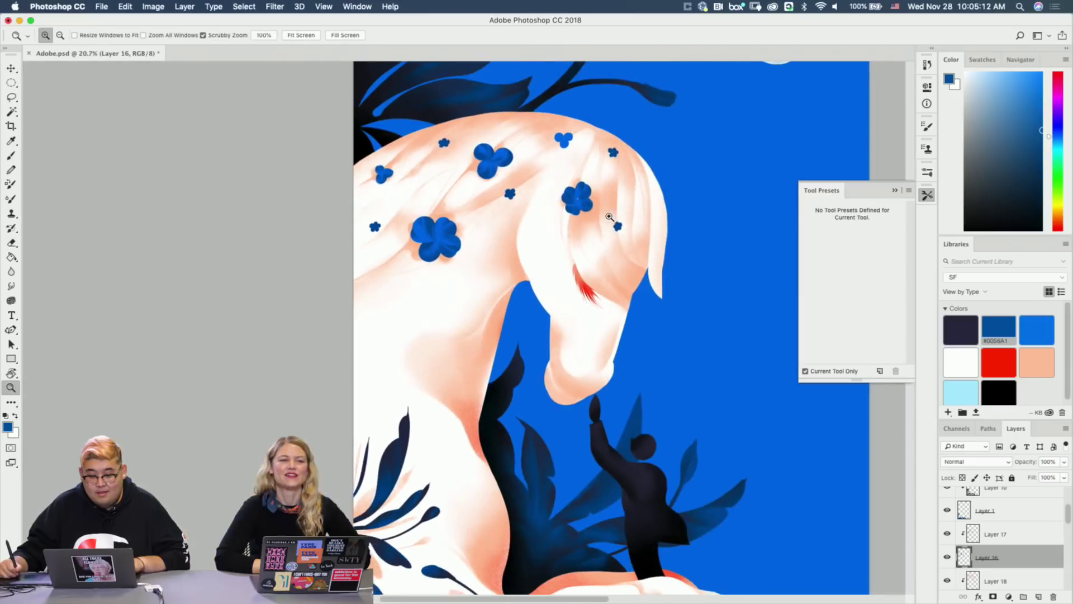
Make Layer 2 active and sample the horse's white as the brush colour.
{"action": "scroll", "coordinate": [1005, 555], "scroll_direction": "down", "scroll_amount": 5}
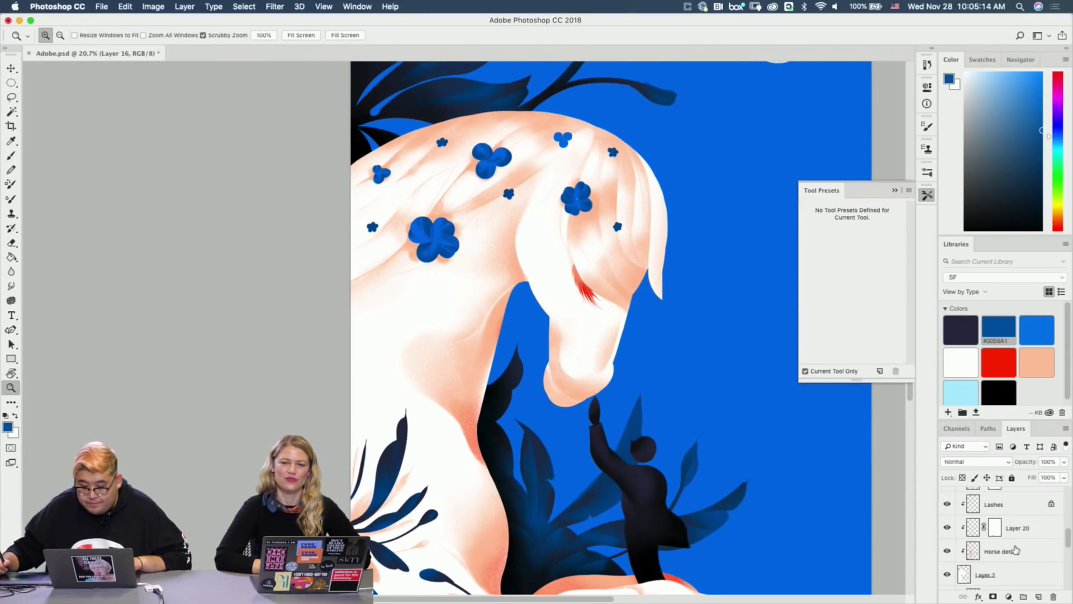
{"action": "scroll", "coordinate": [1006, 565], "scroll_direction": "up", "scroll_amount": 1}
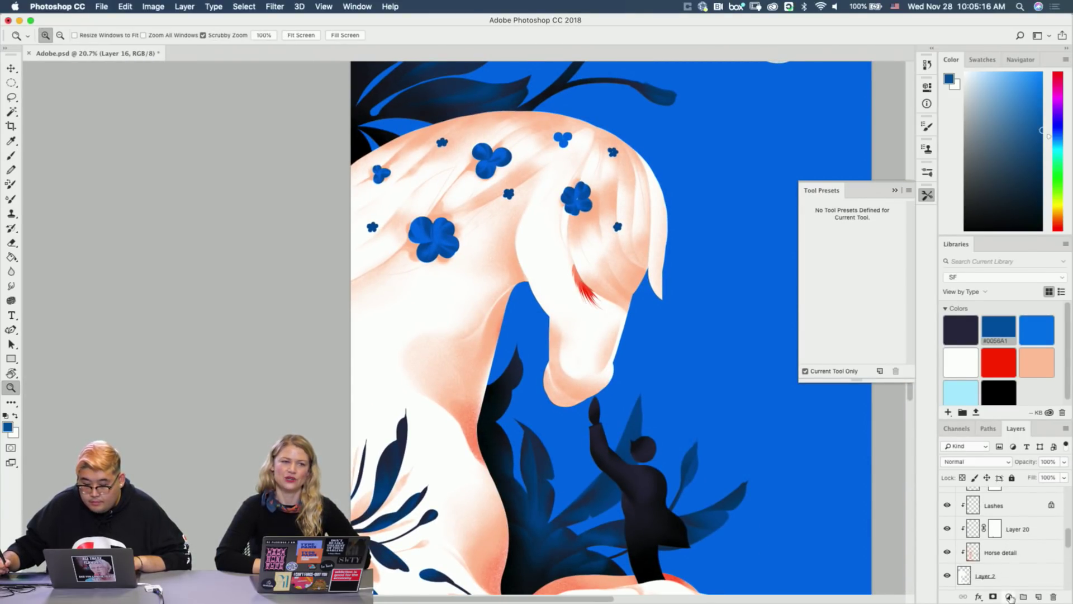
{"action": "scroll", "coordinate": [574, 257], "scroll_direction": "up", "scroll_amount": 2}
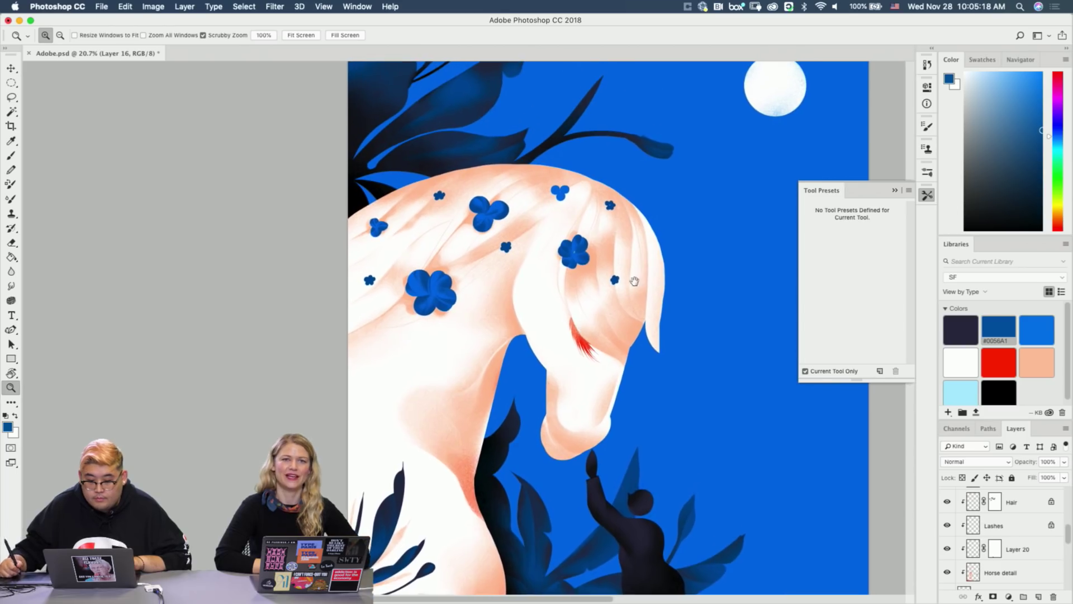
{"action": "scroll", "coordinate": [1007, 531], "scroll_direction": "down", "scroll_amount": 10}
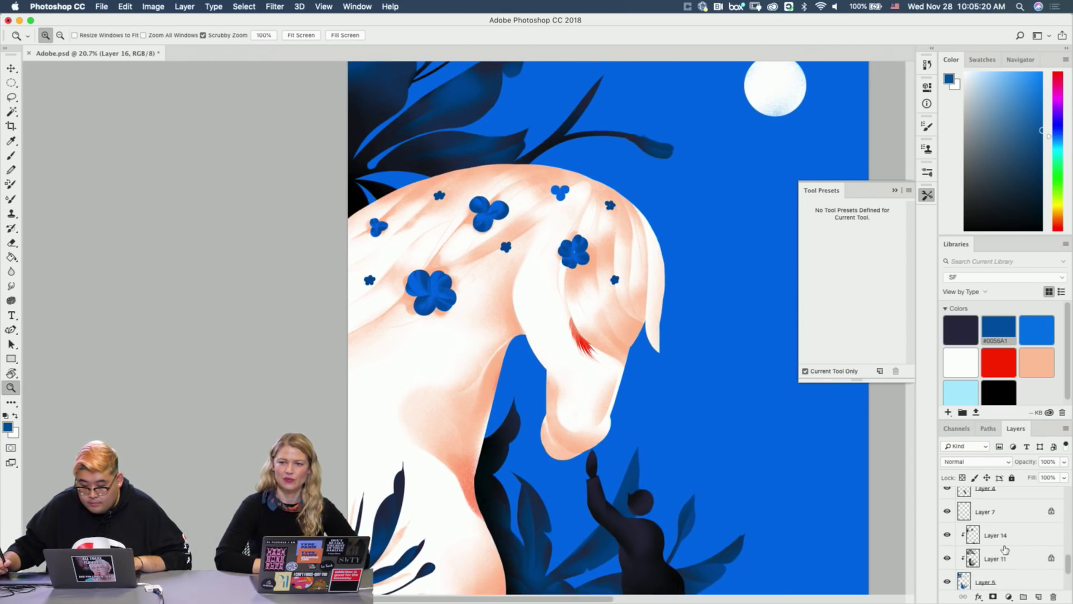
{"action": "left_click", "coordinate": [994, 512]}
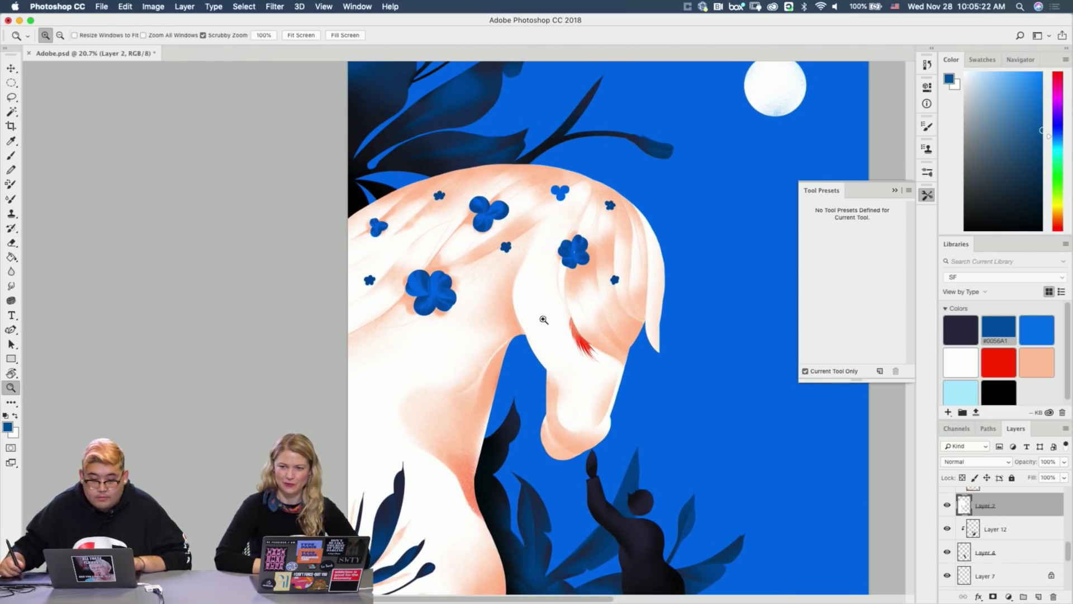
{"action": "left_click_drag", "start_coordinate": [533, 335], "coordinate": [598, 332]}
{"action": "key", "text": "b"}
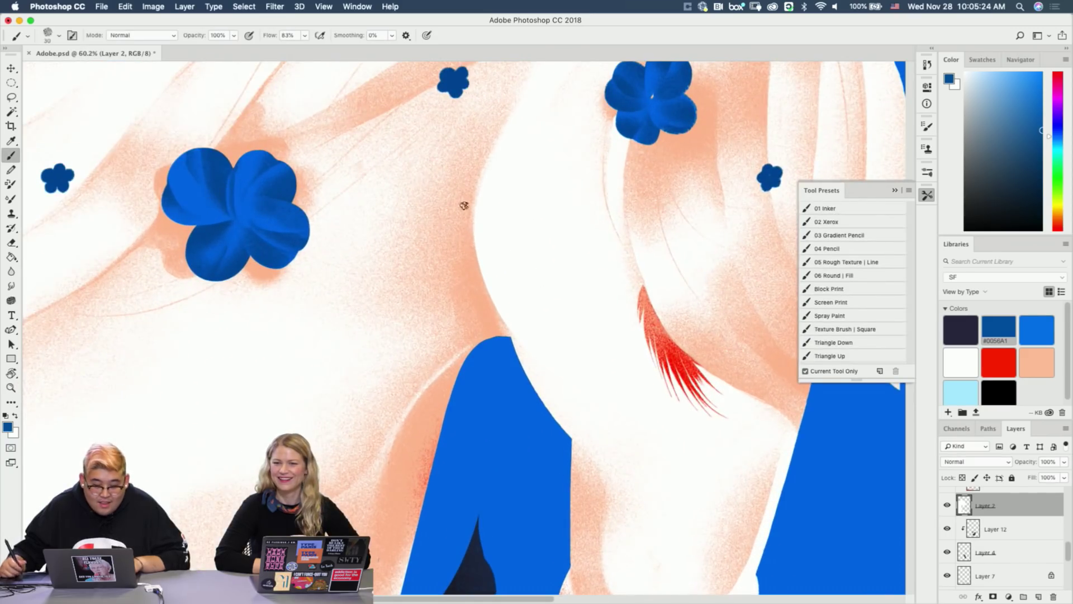
{"action": "left_click", "coordinate": [546, 309], "text": "alt"}
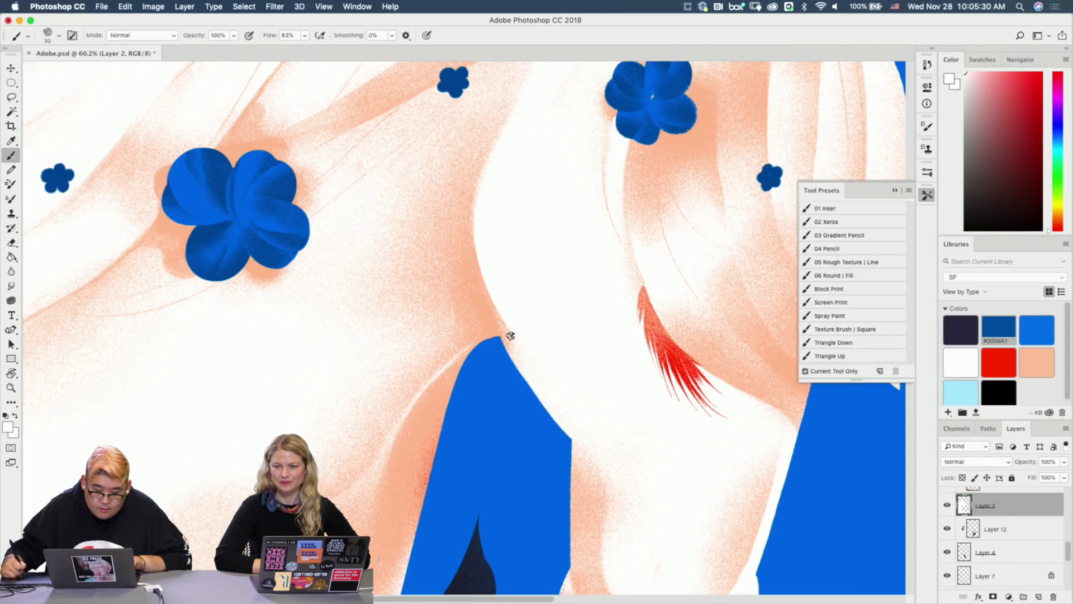
Add a new empty layer directly above Layer 12.
{"action": "key", "text": "z"}
{"action": "mouse_move", "coordinate": [581, 307]}
{"action": "left_mouse_down"}
{"action": "mouse_move", "coordinate": [595, 292]}
{"action": "mouse_move", "coordinate": [585, 292]}
{"action": "left_mouse_up"}
{"action": "left_click_drag", "start_coordinate": [646, 243], "coordinate": [566, 341]}
{"action": "key", "text": "e"}
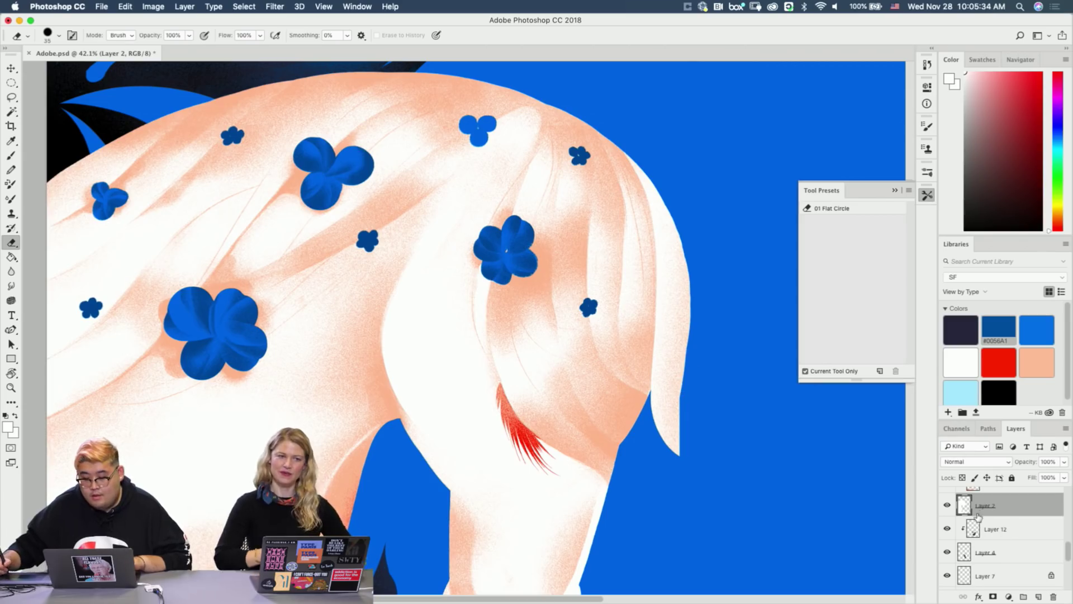
{"action": "left_click", "coordinate": [1014, 528]}
{"action": "left_click", "coordinate": [1038, 597]}
{"action": "key", "text": "z"}
{"action": "left_click_drag", "start_coordinate": [664, 300], "coordinate": [612, 305]}
{"action": "key", "text": "b"}
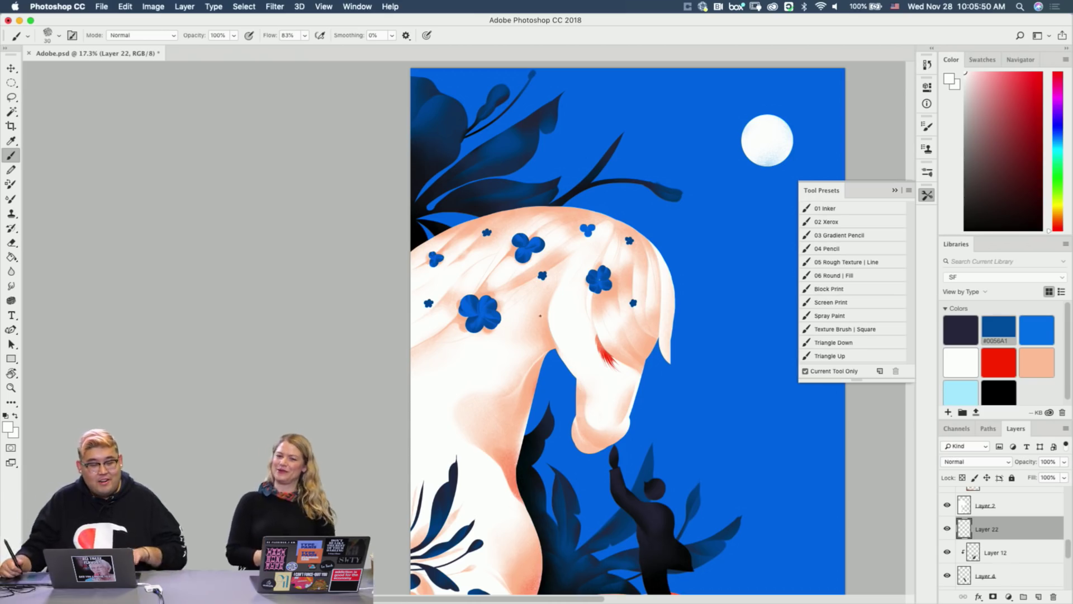
{"action": "key", "text": "z"}
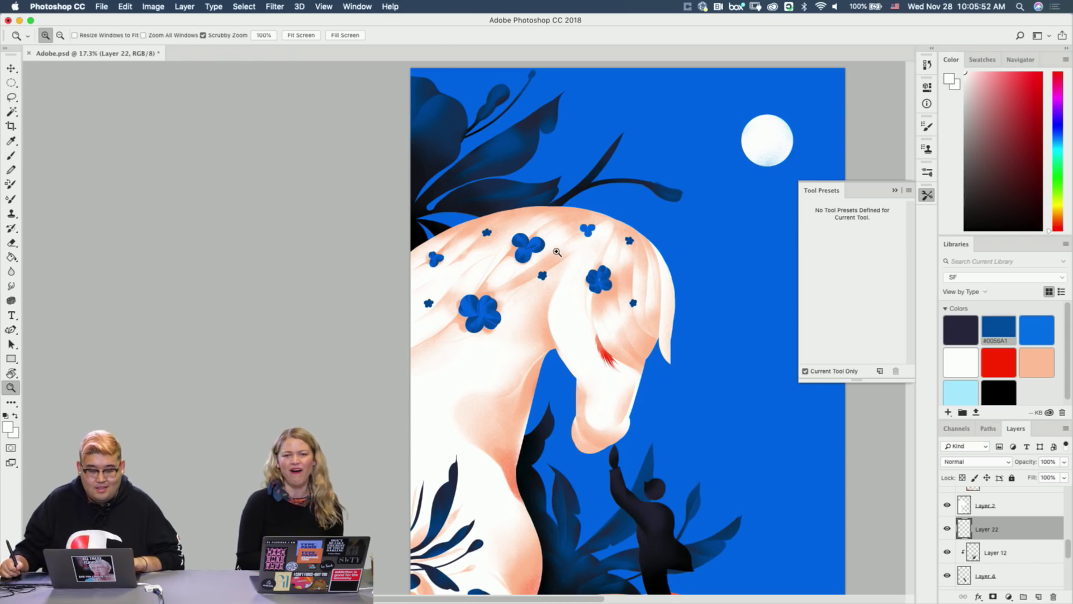
{"action": "left_click_drag", "start_coordinate": [553, 251], "coordinate": [601, 244]}
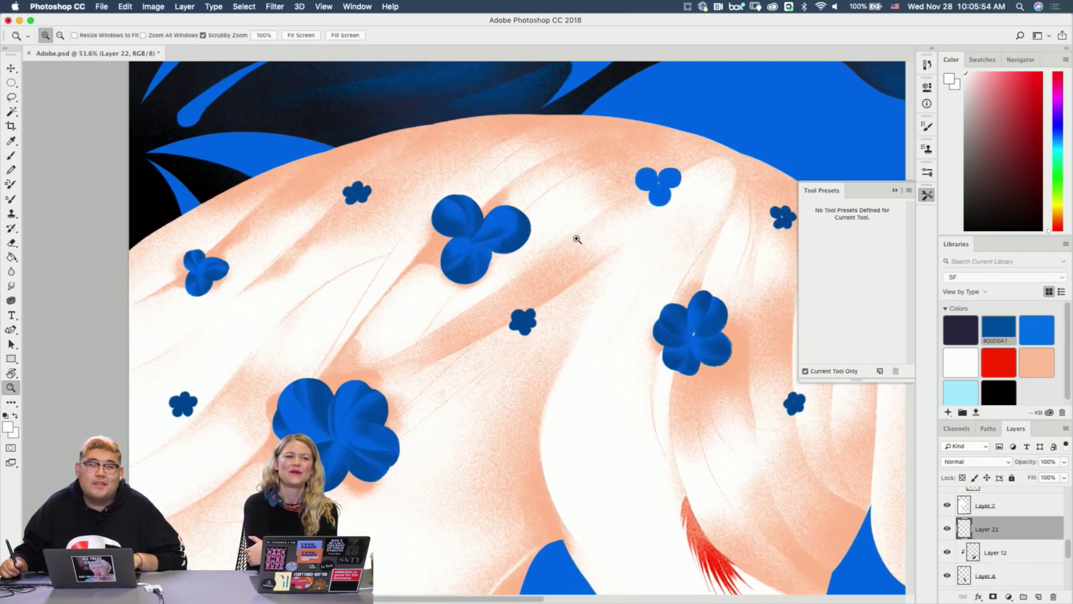
{"action": "left_click_drag", "start_coordinate": [665, 273], "coordinate": [528, 222]}
{"action": "left_click_drag", "start_coordinate": [626, 398], "coordinate": [668, 448]}
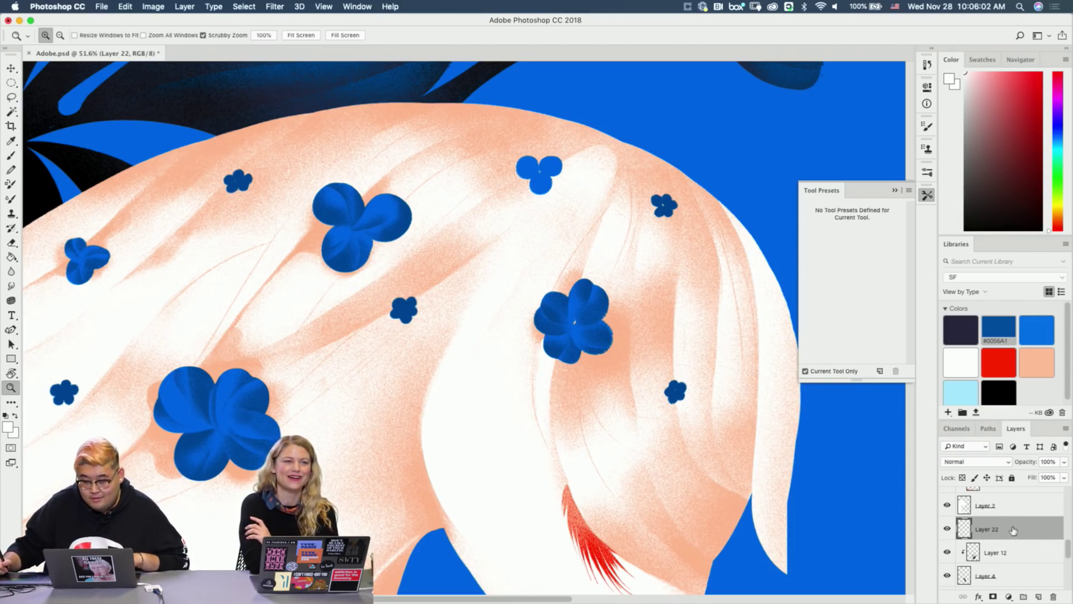
Make the clipped Layer 17 active, toggling its visibility off and on to check what it holds.
{"action": "scroll", "coordinate": [1013, 530], "scroll_direction": "up", "scroll_amount": 5}
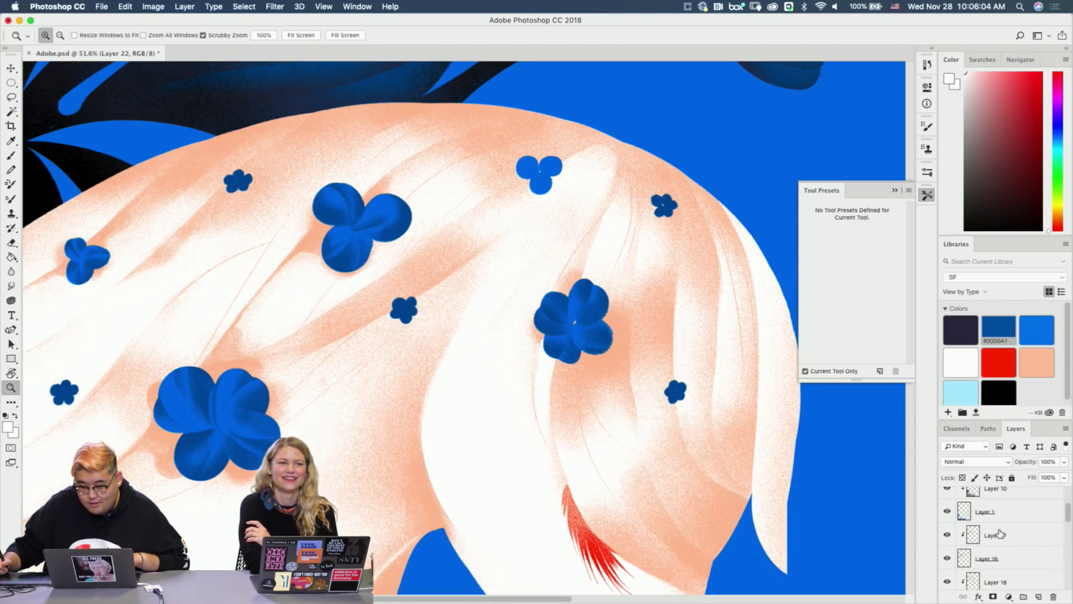
{"action": "left_click", "coordinate": [1000, 537]}
{"action": "left_click", "coordinate": [947, 535]}
{"action": "left_click", "coordinate": [947, 535]}
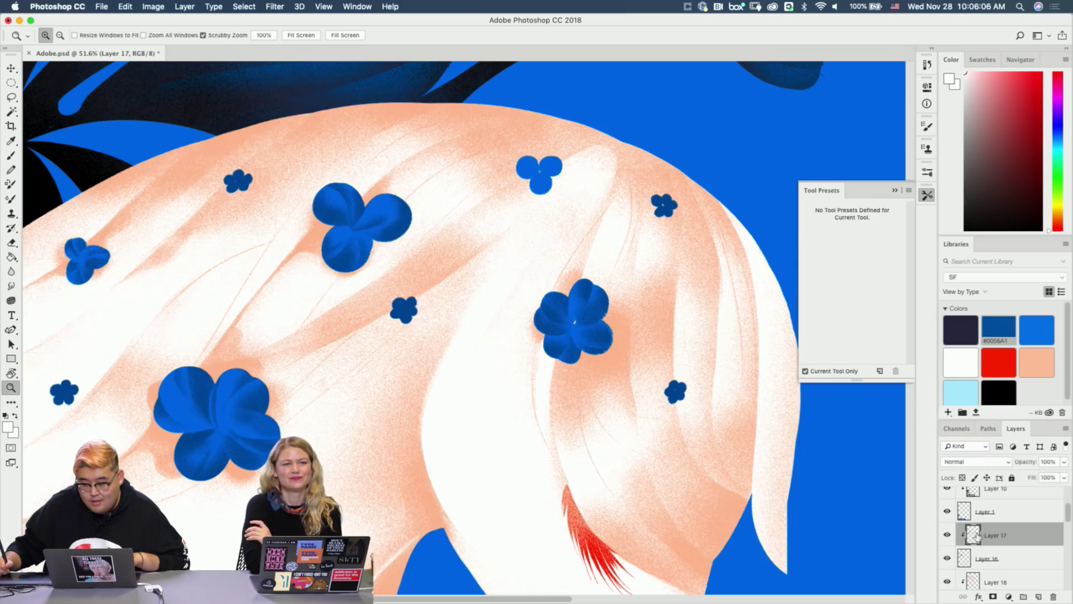
{"action": "scroll", "coordinate": [988, 545], "scroll_direction": "up", "scroll_amount": 1}
{"action": "scroll", "coordinate": [988, 555], "scroll_direction": "down", "scroll_amount": 1}
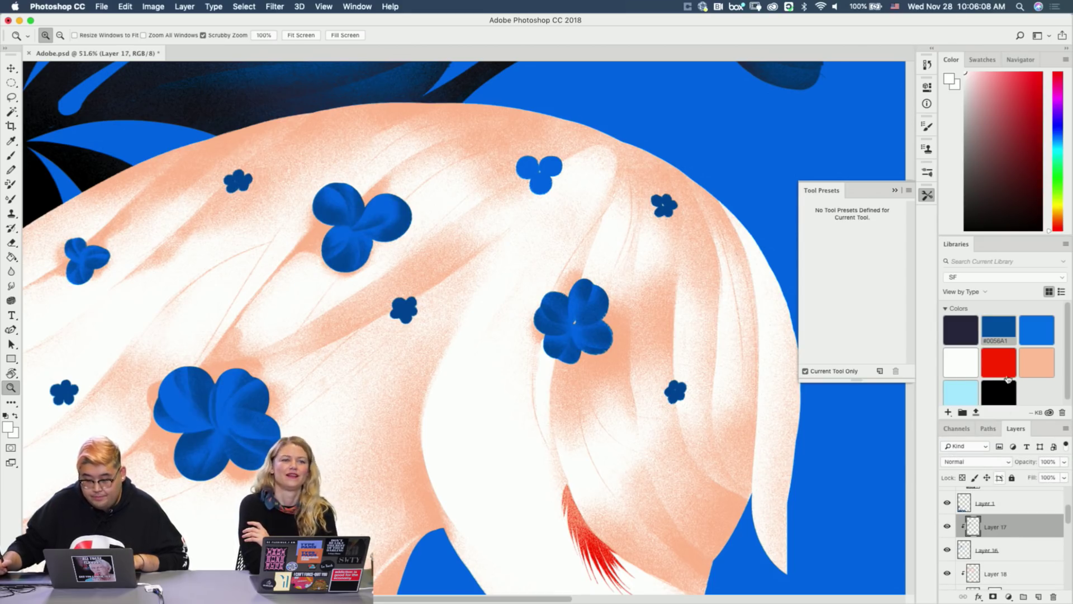
Set up the 03 Gradient Pencil brush in dark blue #0056A1 at size 80 for the unshaded three-petal flower.
{"action": "key", "text": "b"}
{"action": "left_click", "coordinate": [861, 235]}
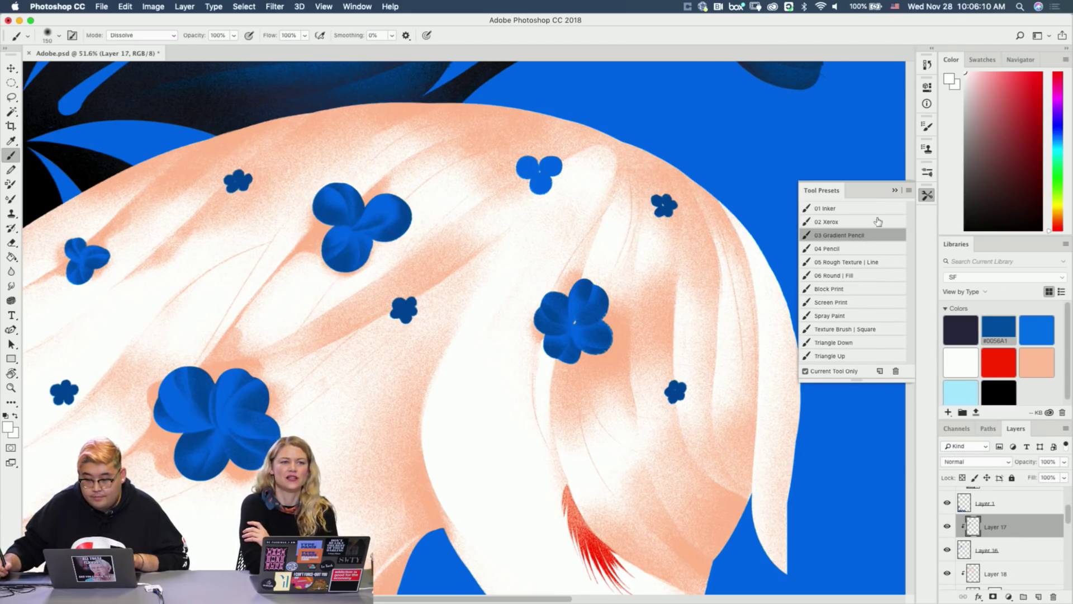
{"action": "left_click", "coordinate": [1000, 330]}
{"action": "key", "text": "z"}
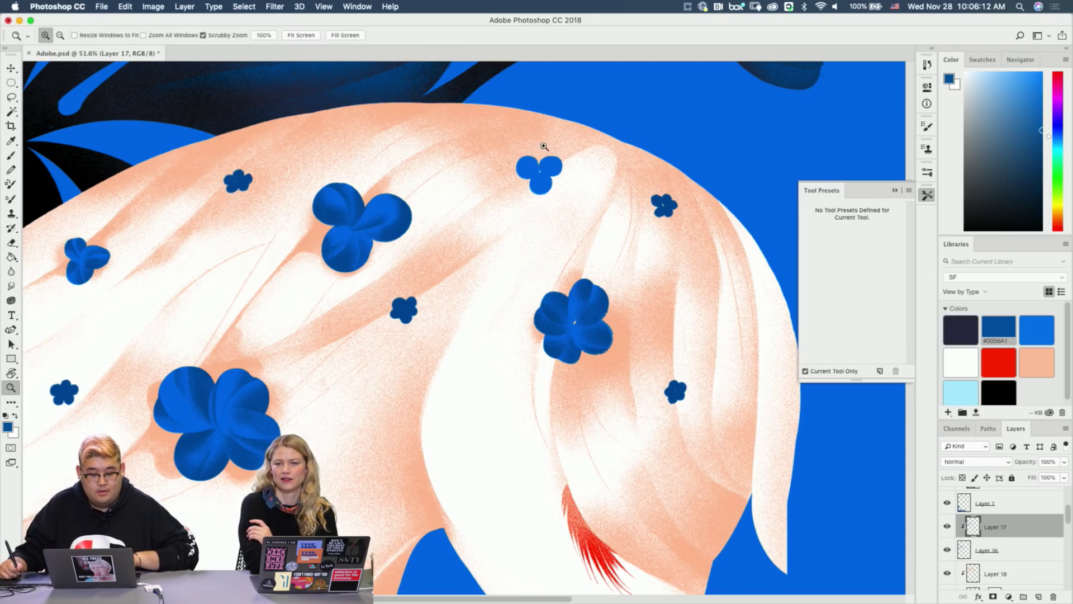
{"action": "mouse_move", "coordinate": [537, 150]}
{"action": "left_mouse_down"}
{"action": "mouse_move", "coordinate": [569, 153]}
{"action": "mouse_move", "coordinate": [544, 171]}
{"action": "left_mouse_up"}
{"action": "key", "text": "b"}
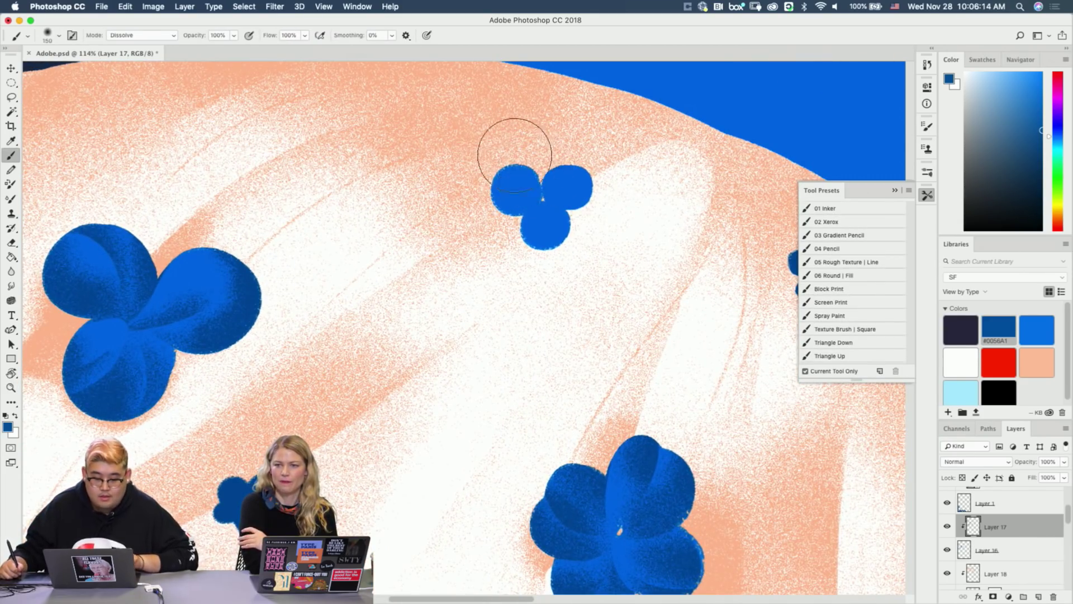
{"action": "key", "text": "bracketleft"}
{"action": "key", "text": "bracketleft"}
{"action": "key", "text": "bracketleft"}
{"action": "key", "text": "bracketleft"}
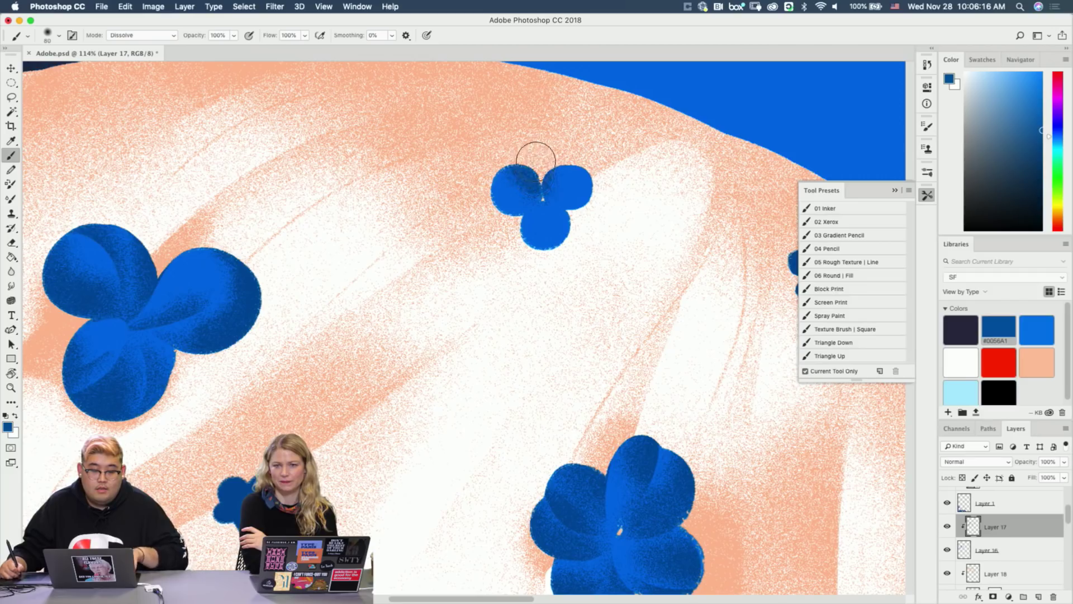
Shade the left petal of the three-petal flower with grainy dark blue, redoing strokes until a crisp fold runs towards the centre.
{"action": "key", "text": "super+z"}
{"action": "mouse_move", "coordinate": [500, 168]}
{"action": "left_mouse_down"}
{"action": "mouse_move", "coordinate": [546, 207]}
{"action": "mouse_move", "coordinate": [531, 171]}
{"action": "mouse_move", "coordinate": [536, 230]}
{"action": "mouse_move", "coordinate": [515, 173]}
{"action": "mouse_move", "coordinate": [537, 222]}
{"action": "mouse_move", "coordinate": [497, 179]}
{"action": "mouse_move", "coordinate": [521, 213]}
{"action": "left_mouse_up"}
{"action": "key", "text": "super+z"}
{"action": "key", "text": "e"}
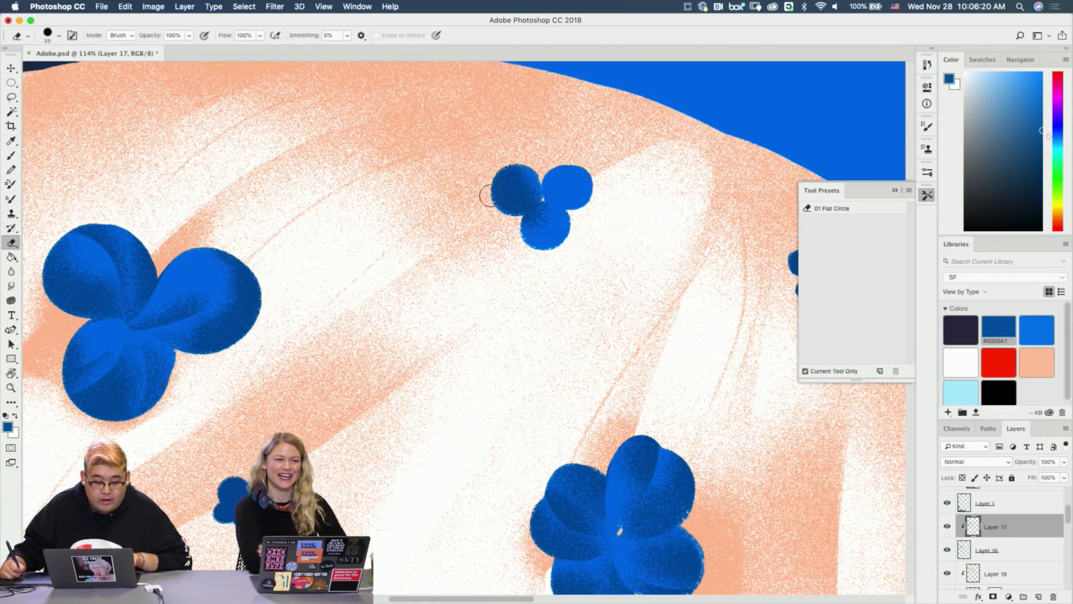
{"action": "mouse_move", "coordinate": [495, 177]}
{"action": "left_mouse_down"}
{"action": "mouse_move", "coordinate": [524, 224]}
{"action": "mouse_move", "coordinate": [521, 189]}
{"action": "left_mouse_up"}
{"action": "key", "text": "super+z"}
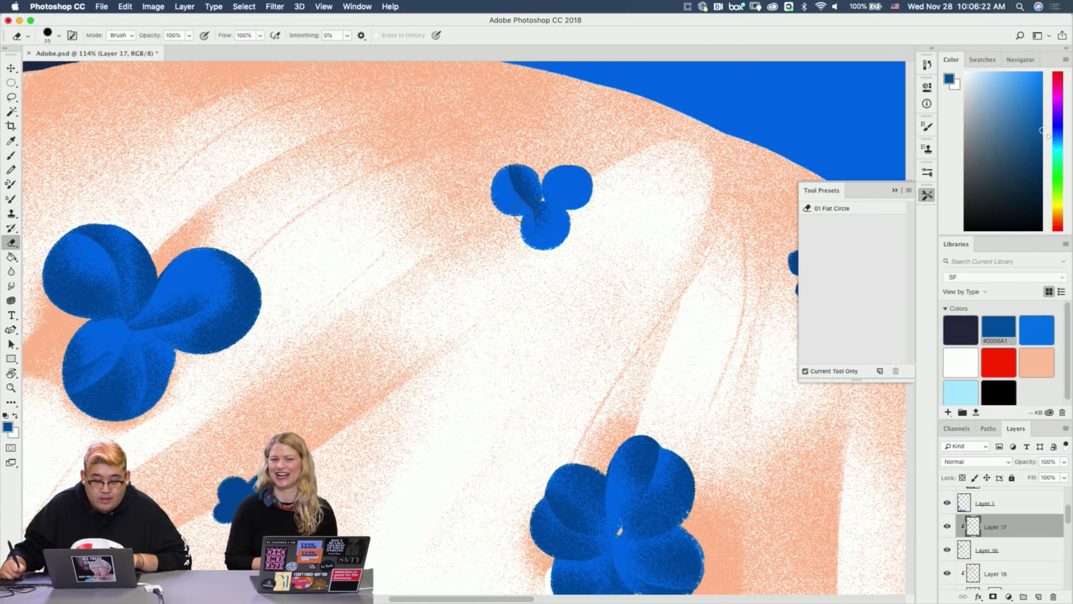
{"action": "key", "text": "b"}
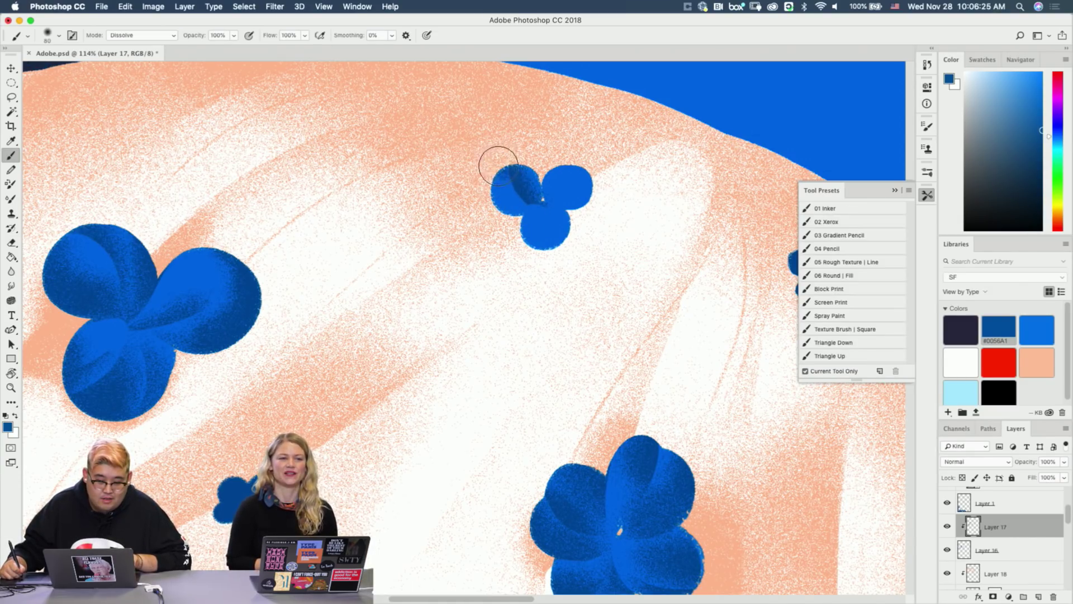
Darken the outer side of the three-petal flower's left petal and start shading its lower petal, erasing back to form clean edges.
{"action": "mouse_move", "coordinate": [498, 166]}
{"action": "left_mouse_down"}
{"action": "mouse_move", "coordinate": [502, 219]}
{"action": "mouse_move", "coordinate": [531, 238]}
{"action": "mouse_move", "coordinate": [521, 234]}
{"action": "mouse_move", "coordinate": [537, 226]}
{"action": "mouse_move", "coordinate": [550, 233]}
{"action": "left_mouse_up"}
{"action": "key", "text": "e"}
{"action": "key", "text": "b"}
{"action": "key", "text": "e"}
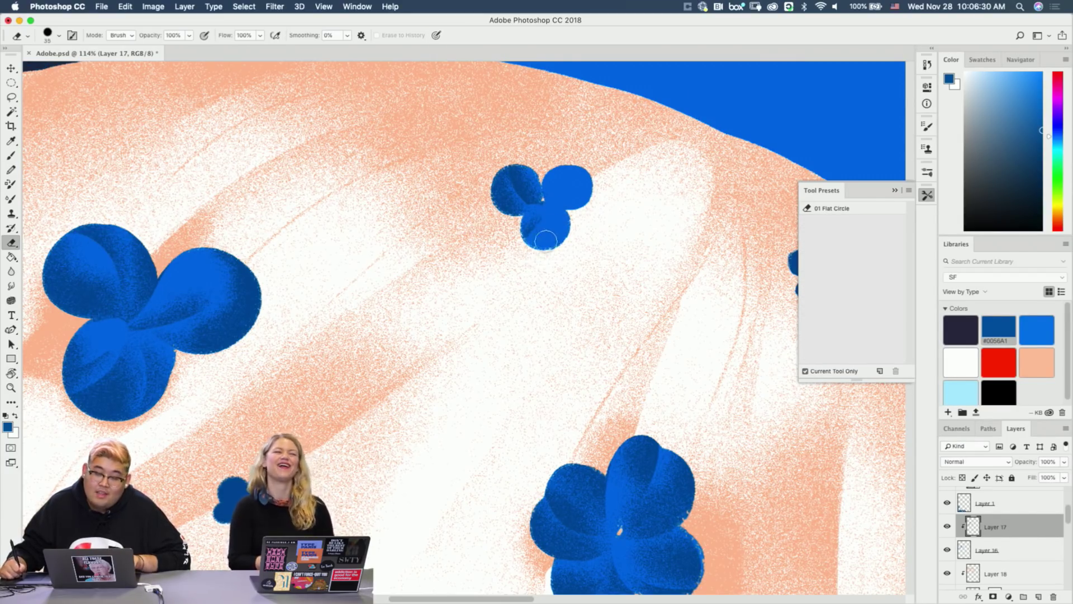
{"action": "key", "text": "b"}
{"action": "key", "text": "e"}
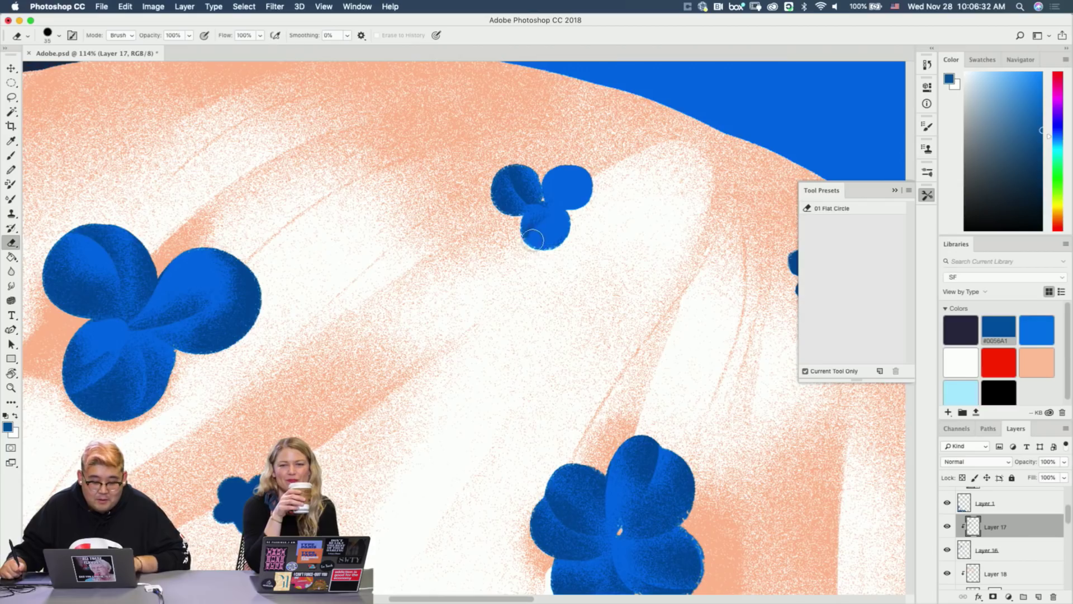
Build up dark blue shading on both sides of the three-petal flower's lower petal, erasing between strokes to define its fold.
{"action": "key", "text": "b"}
{"action": "mouse_move", "coordinate": [544, 238]}
{"action": "left_mouse_down"}
{"action": "mouse_move", "coordinate": [555, 218]}
{"action": "mouse_move", "coordinate": [546, 261]}
{"action": "mouse_move", "coordinate": [565, 235]}
{"action": "mouse_move", "coordinate": [533, 244]}
{"action": "mouse_move", "coordinate": [568, 245]}
{"action": "left_mouse_up"}
{"action": "key", "text": "e"}
{"action": "key", "text": "b"}
{"action": "key", "text": "e"}
{"action": "key", "text": "b"}
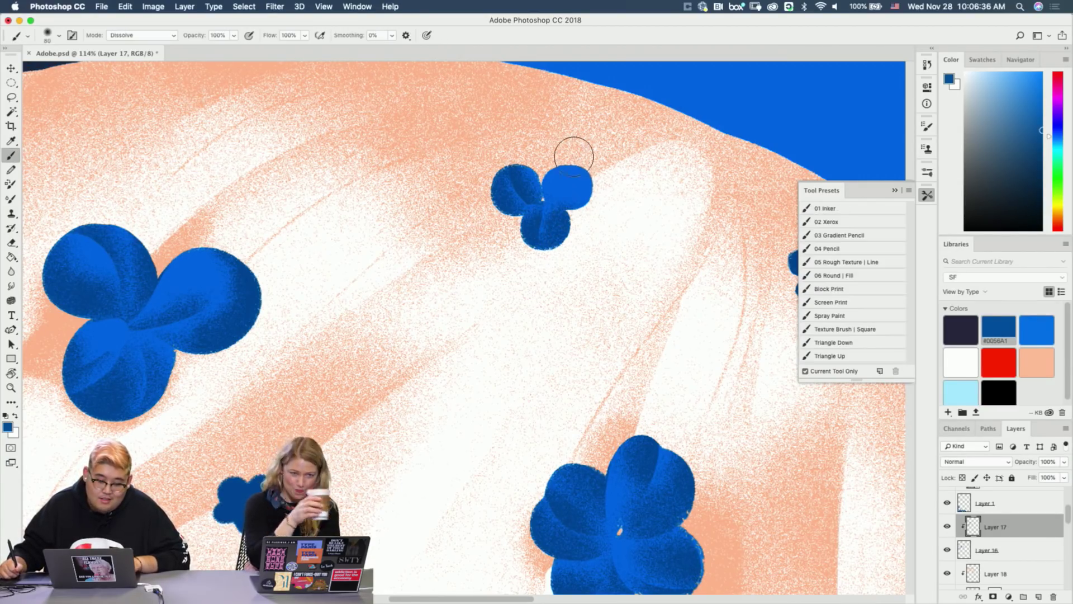
Shade the right petal of the three-petal flower in dark blue, with an erased fold edge running out from the centre.
{"action": "mouse_move", "coordinate": [574, 157]}
{"action": "left_mouse_down"}
{"action": "mouse_move", "coordinate": [580, 196]}
{"action": "mouse_move", "coordinate": [554, 184]}
{"action": "left_mouse_up"}
{"action": "key", "text": "e"}
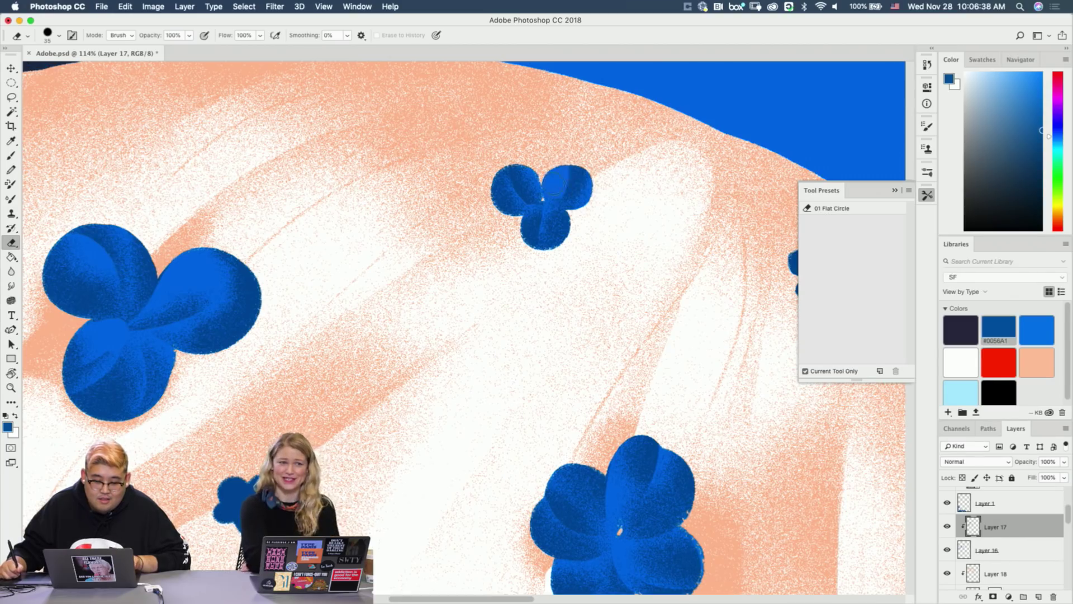
{"action": "key", "text": "b"}
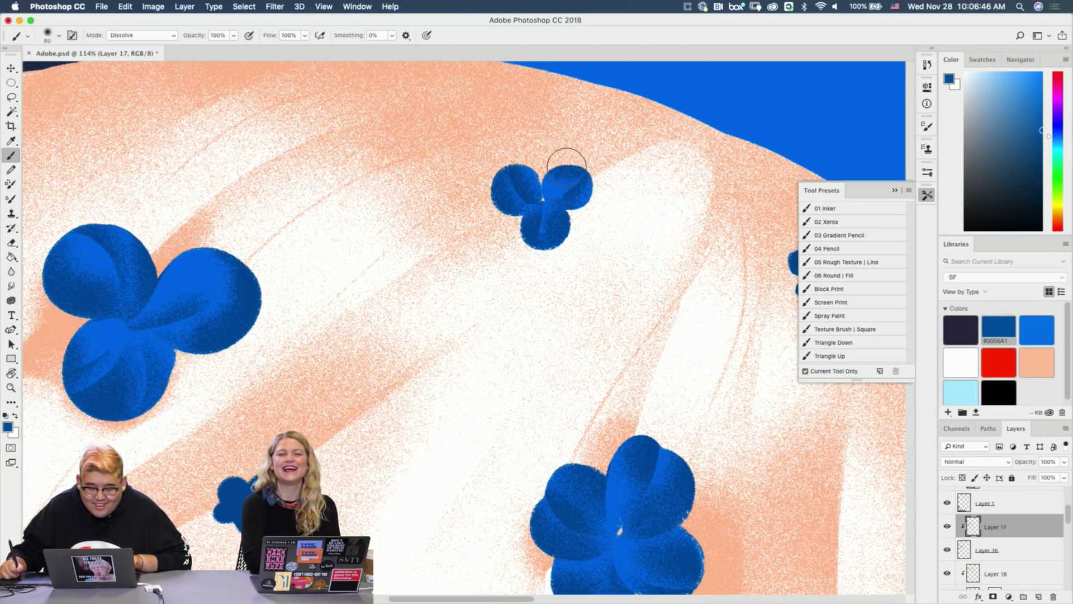
{"action": "key", "text": "z"}
{"action": "mouse_move", "coordinate": [614, 157]}
{"action": "left_mouse_down"}
{"action": "mouse_move", "coordinate": [581, 168]}
{"action": "mouse_move", "coordinate": [499, 238]}
{"action": "mouse_move", "coordinate": [511, 245]}
{"action": "mouse_move", "coordinate": [610, 180]}
{"action": "left_mouse_up"}
{"action": "left_click_drag", "start_coordinate": [695, 118], "coordinate": [721, 119]}
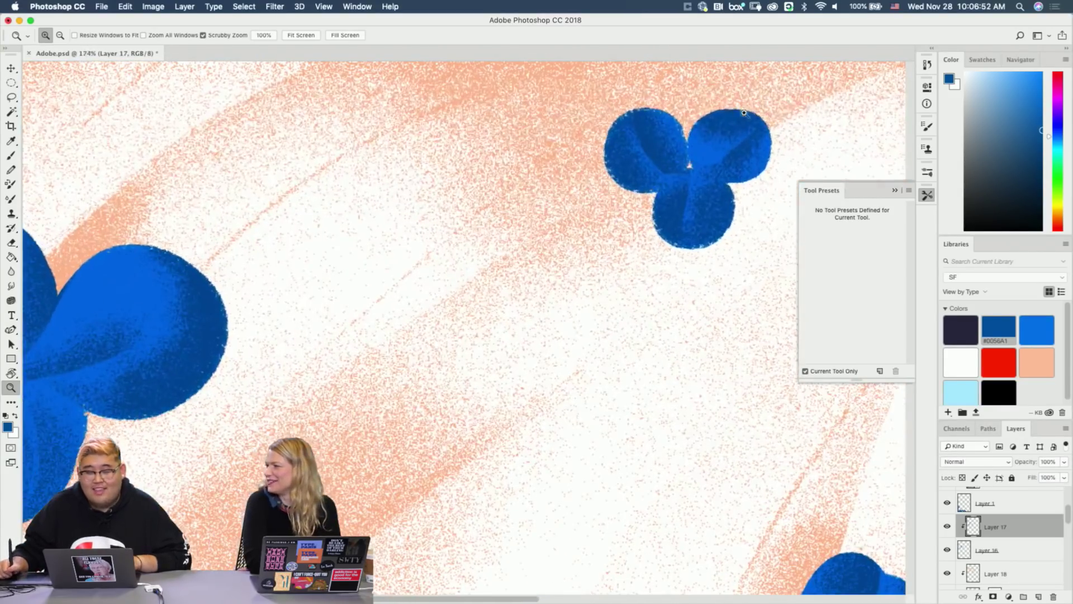
{"action": "key", "text": "b"}
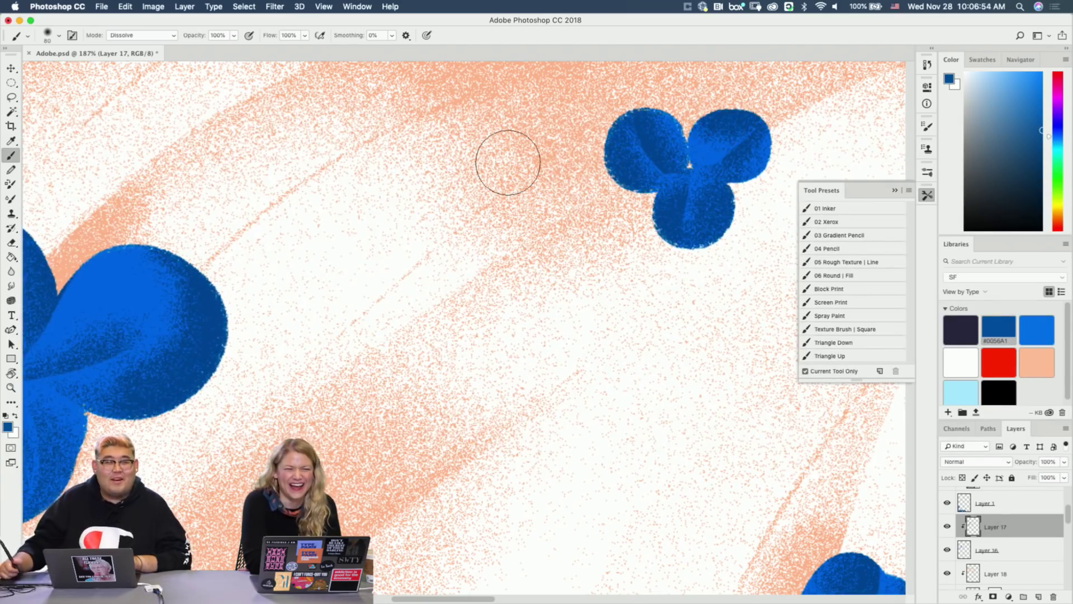
Shade the top petal of the small dark blue flower near the canvas's left edge with dark navy #2D2D44.
{"action": "key", "text": "z"}
{"action": "mouse_move", "coordinate": [496, 199]}
{"action": "left_mouse_down"}
{"action": "mouse_move", "coordinate": [445, 206]}
{"action": "mouse_move", "coordinate": [397, 241]}
{"action": "mouse_move", "coordinate": [578, 157]}
{"action": "left_mouse_up"}
{"action": "key", "text": "b"}
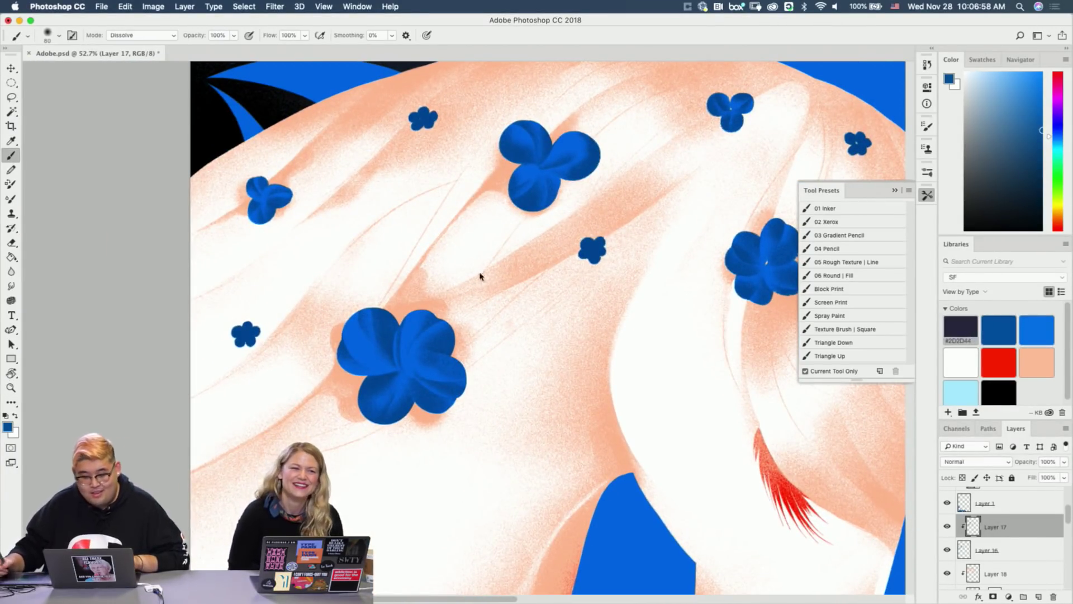
{"action": "key", "text": "z"}
{"action": "left_click_drag", "start_coordinate": [349, 239], "coordinate": [489, 225]}
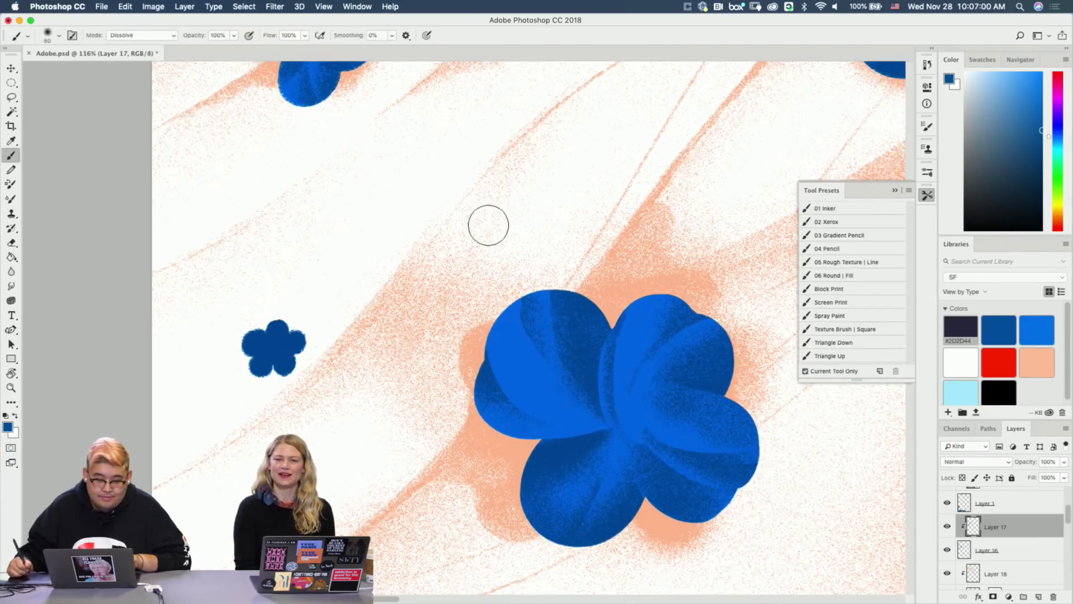
{"action": "left_click", "coordinate": [967, 328]}
{"action": "left_click_drag", "start_coordinate": [249, 313], "coordinate": [277, 335]}
{"action": "key", "text": "super+z"}
{"action": "key", "text": "e"}
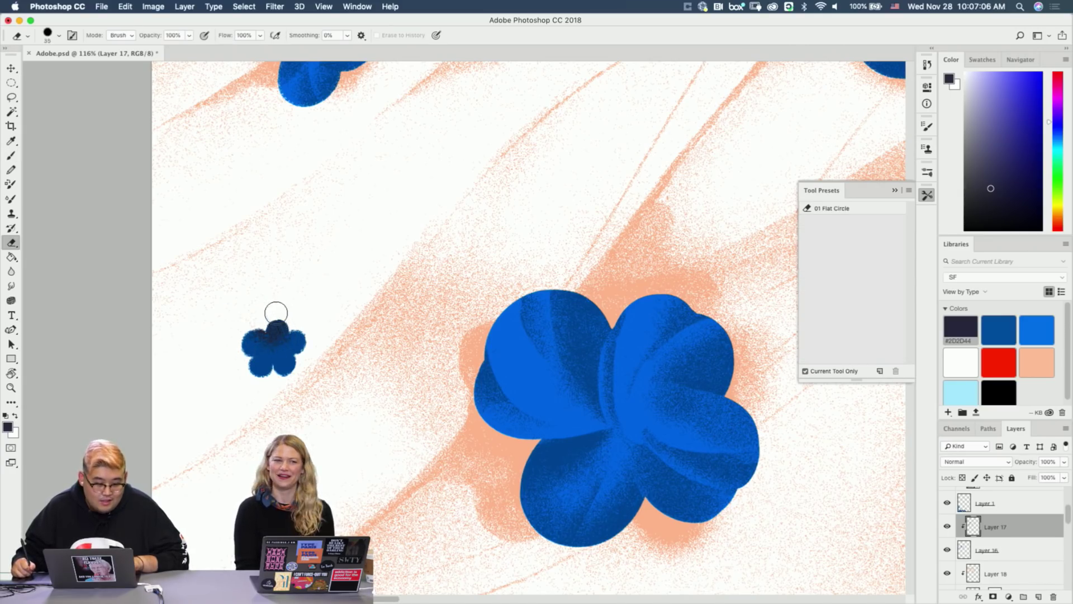
Add dark navy shading to the right petal of the same small flower, cleaning its edges with the Eraser.
{"action": "key", "text": "b"}
{"action": "mouse_move", "coordinate": [284, 318]}
{"action": "left_mouse_down"}
{"action": "mouse_move", "coordinate": [303, 337]}
{"action": "mouse_move", "coordinate": [294, 351]}
{"action": "mouse_move", "coordinate": [361, 287]}
{"action": "left_mouse_up"}
{"action": "key", "text": "e"}
{"action": "key", "text": "b"}
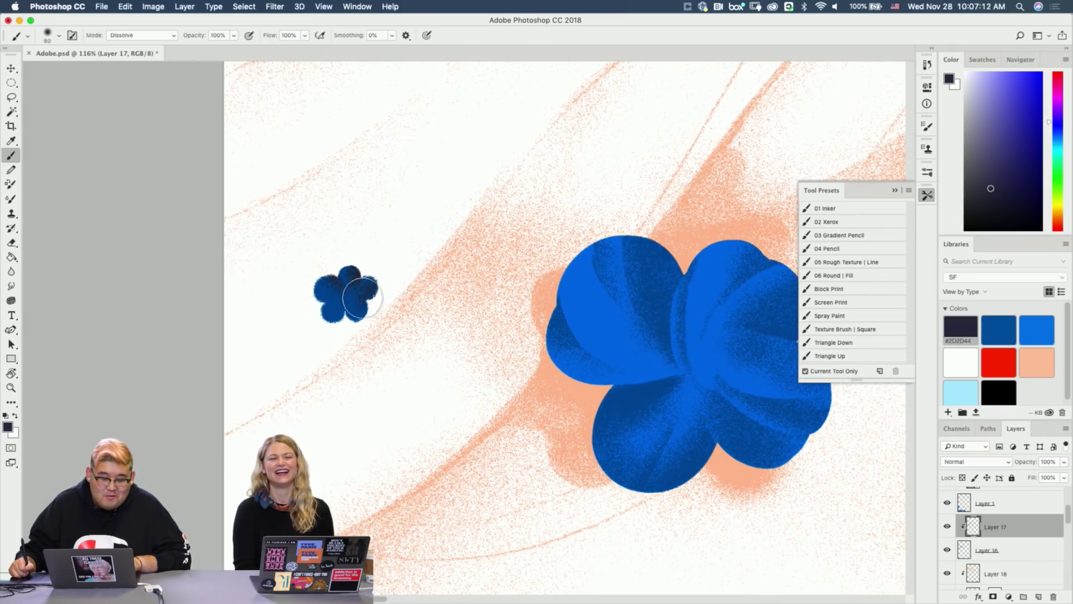
{"action": "key", "text": "e"}
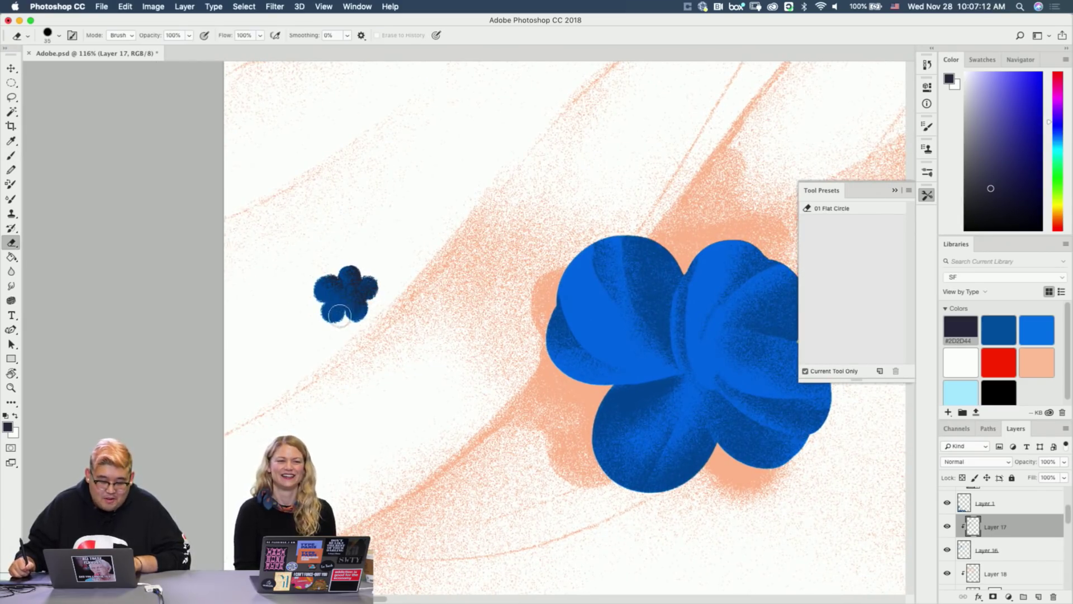
Shade the small flower's lower right petal in dark navy and erase the overspill from its neighbouring petal.
{"action": "key", "text": "b"}
{"action": "left_click_drag", "start_coordinate": [369, 326], "coordinate": [364, 319]}
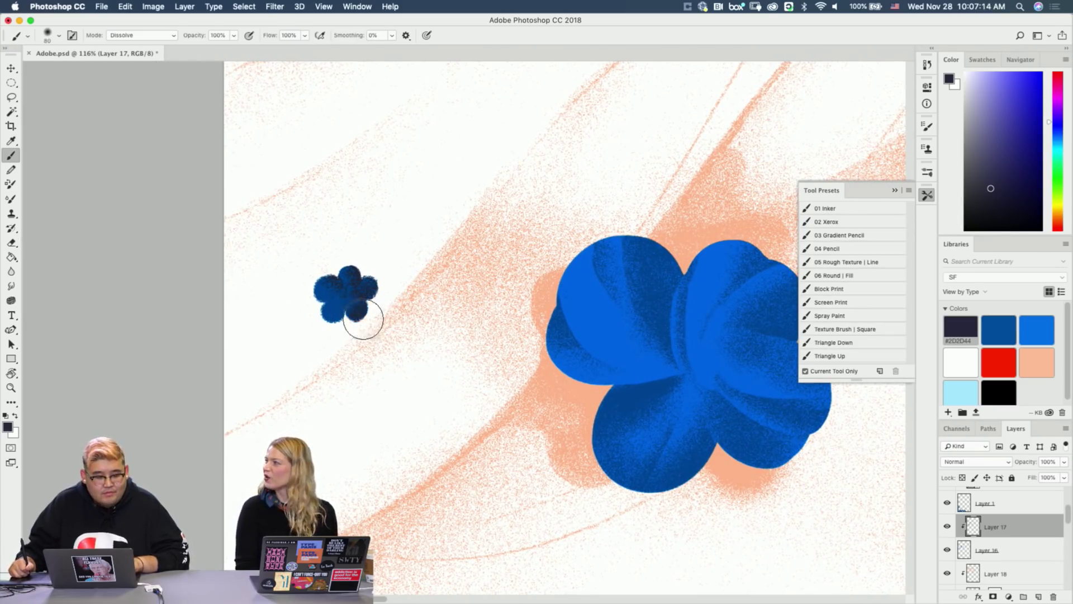
{"action": "key", "text": "e"}
{"action": "key", "text": "b"}
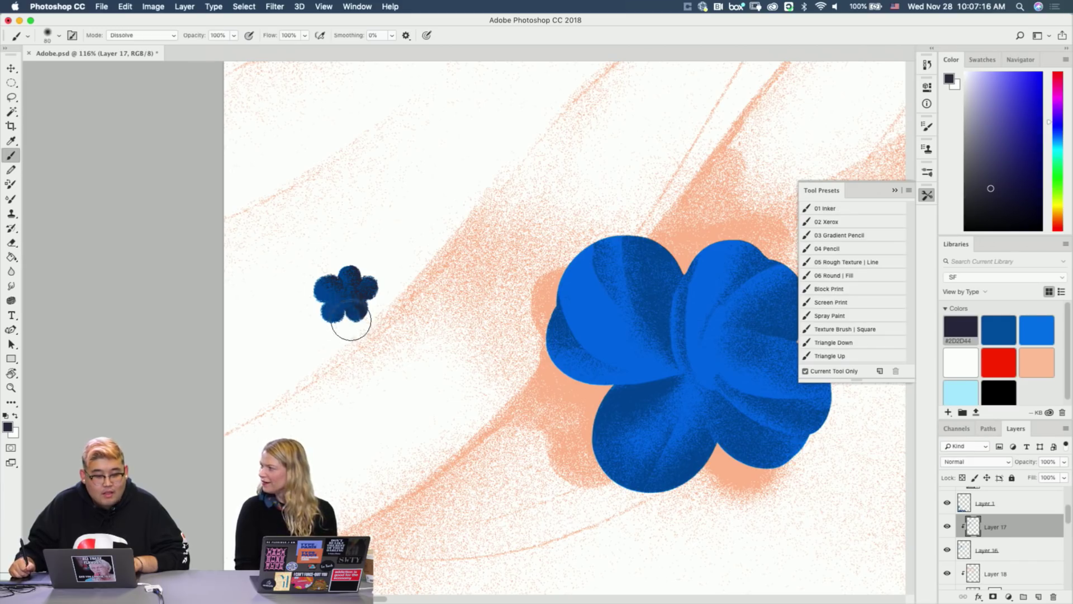
{"action": "key", "text": "e"}
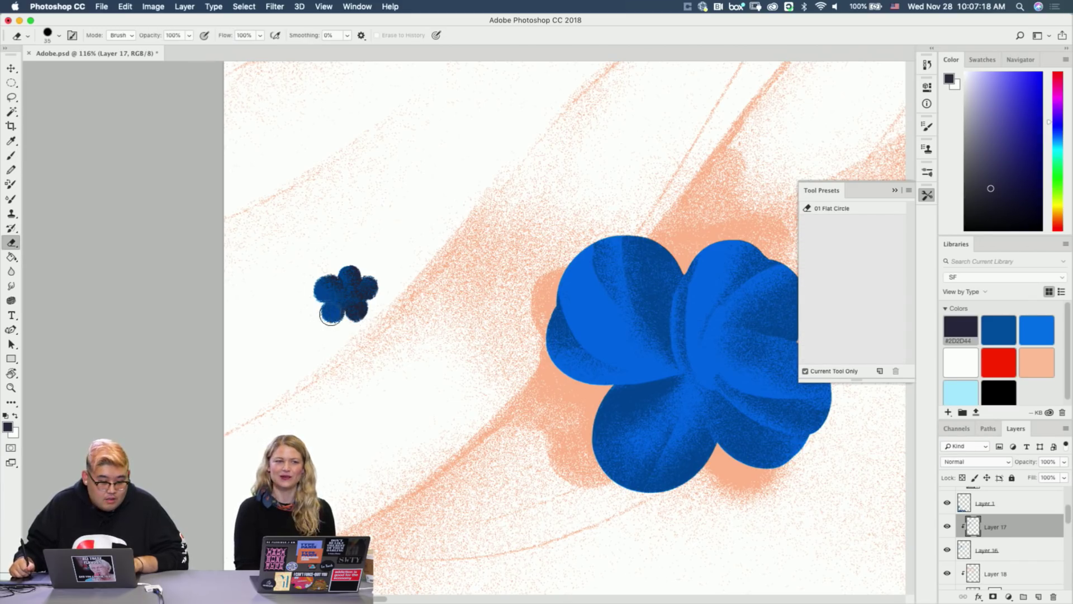
Shade the small flower's lower left and upper left petals in dark navy, erasing between strokes to separate them.
{"action": "key", "text": "b"}
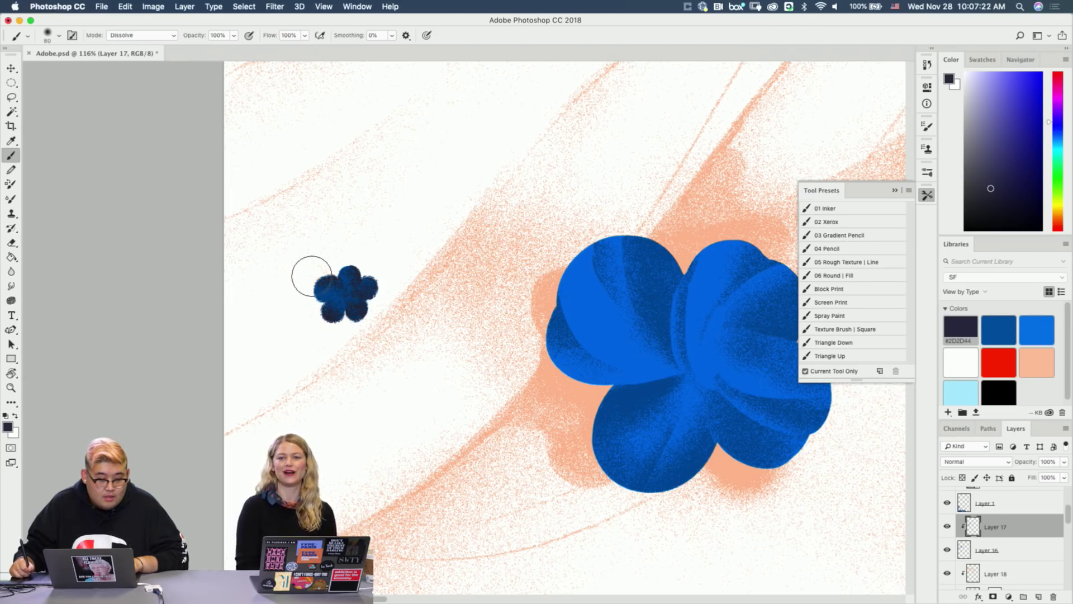
{"action": "key", "text": "e"}
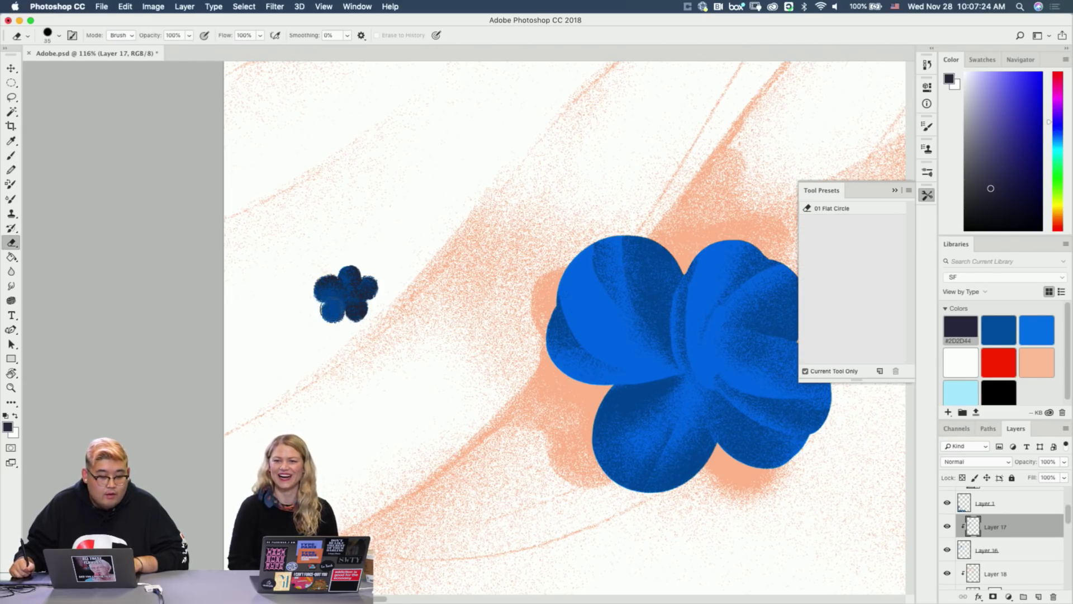
{"action": "key", "text": "b"}
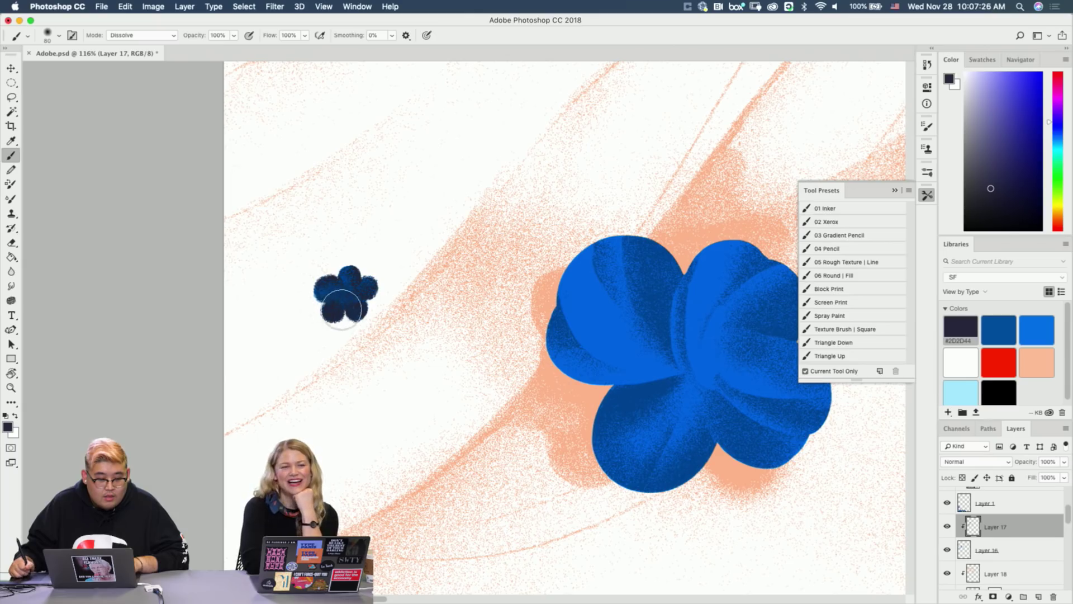
{"action": "key", "text": "e"}
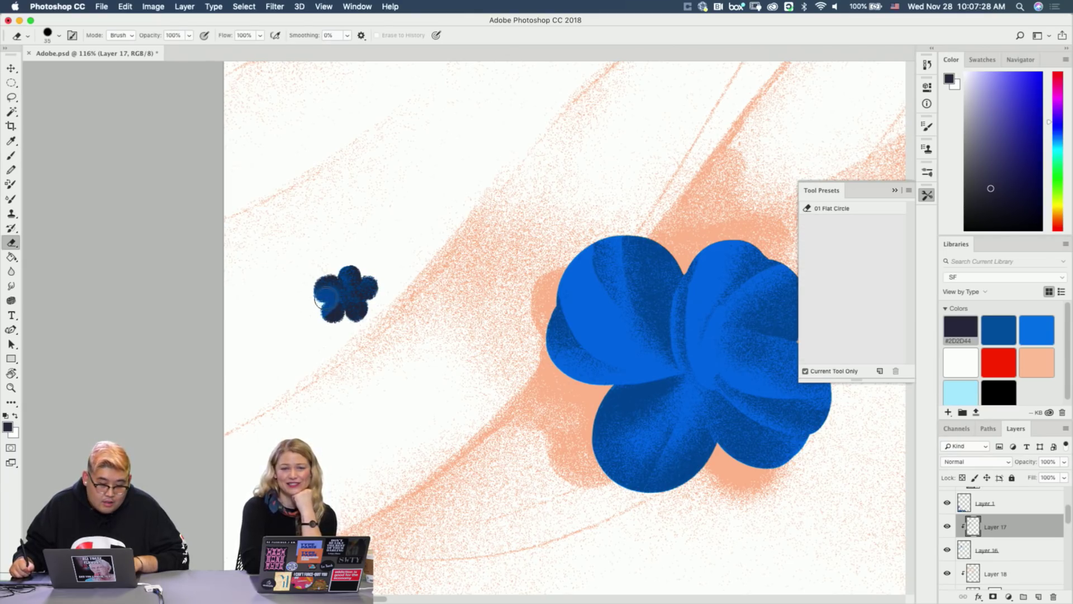
{"action": "key", "text": "b"}
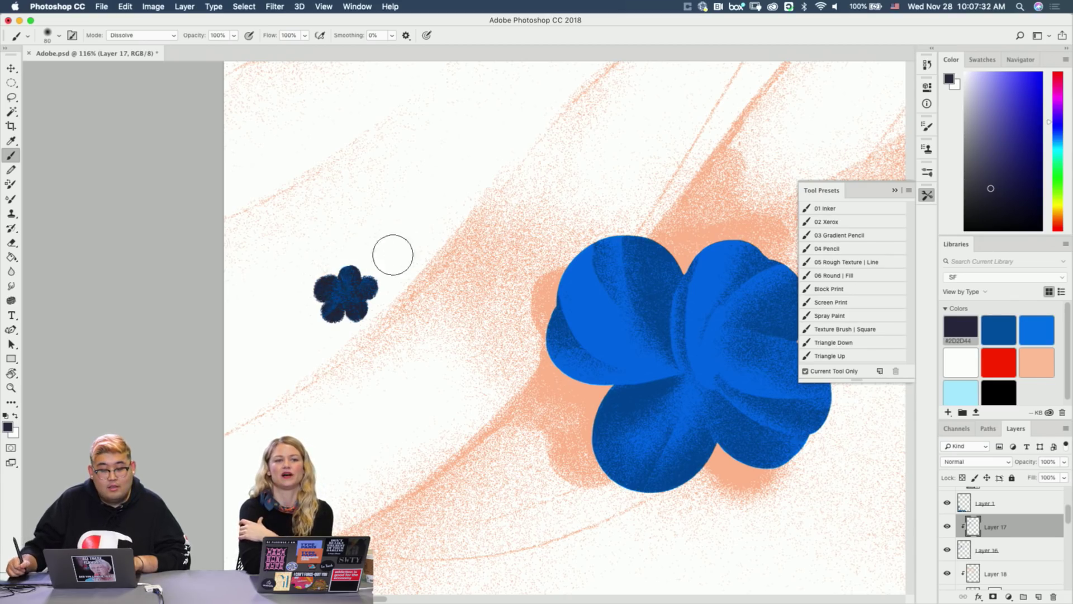
Shade the upper left petal of the small blue flower in the middle of the mane in dark navy #2D2D44, erasing its overspill.
{"action": "left_click_drag", "start_coordinate": [436, 206], "coordinate": [357, 263]}
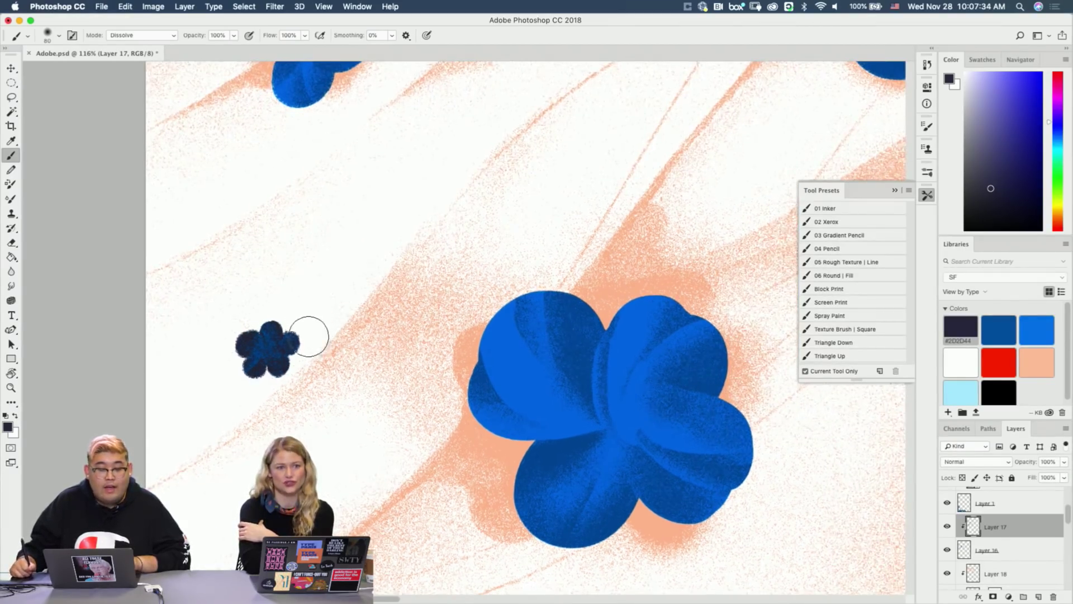
{"action": "left_click_drag", "start_coordinate": [578, 244], "coordinate": [419, 223]}
{"action": "left_click_drag", "start_coordinate": [564, 177], "coordinate": [437, 248]}
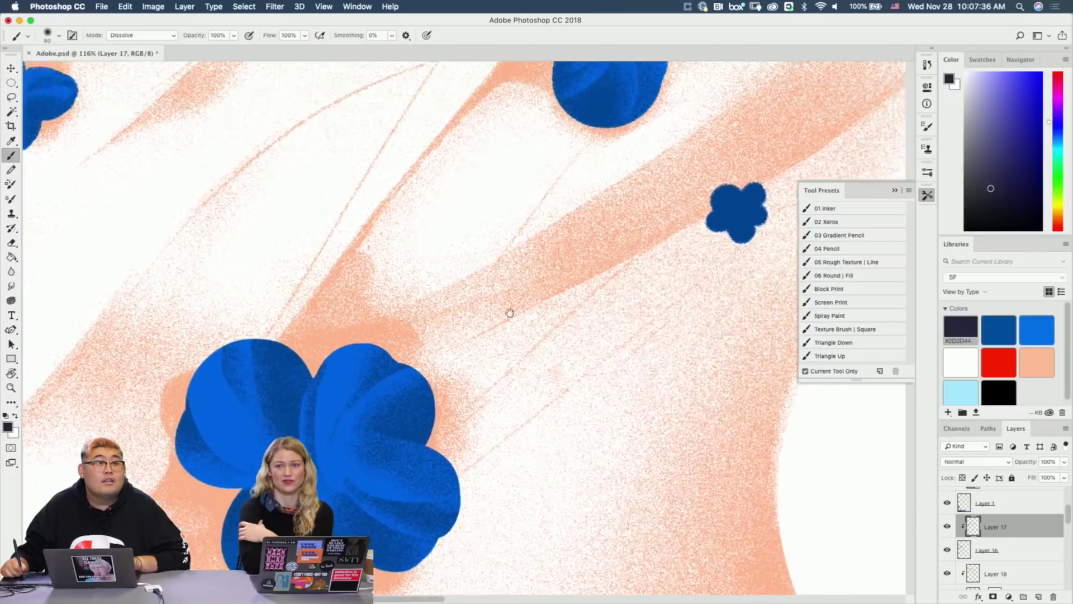
{"action": "left_click_drag", "start_coordinate": [510, 312], "coordinate": [384, 376]}
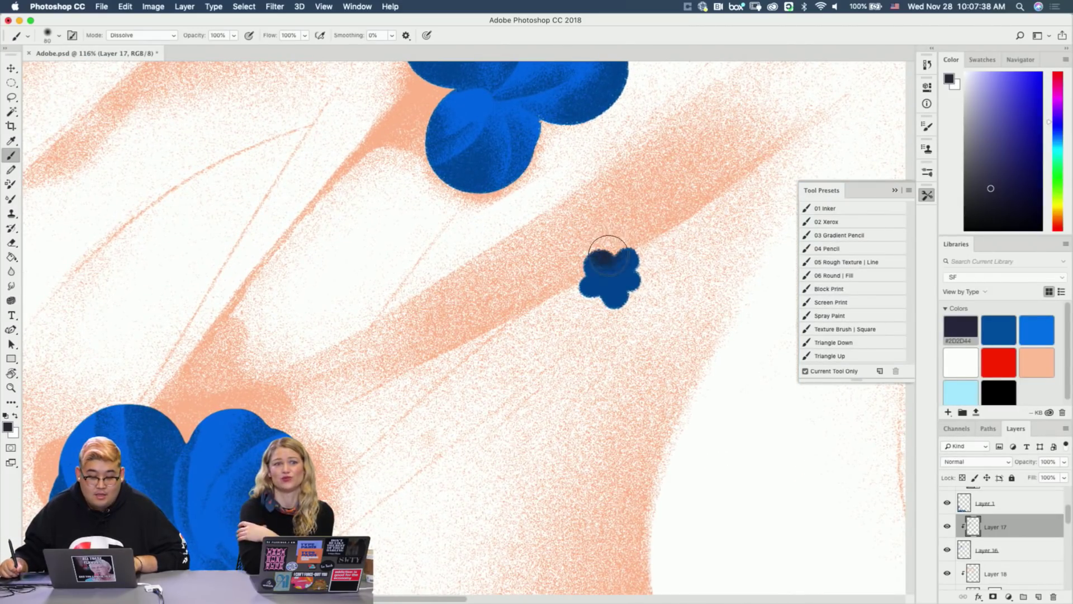
{"action": "key", "text": "e"}
{"action": "key", "text": "b"}
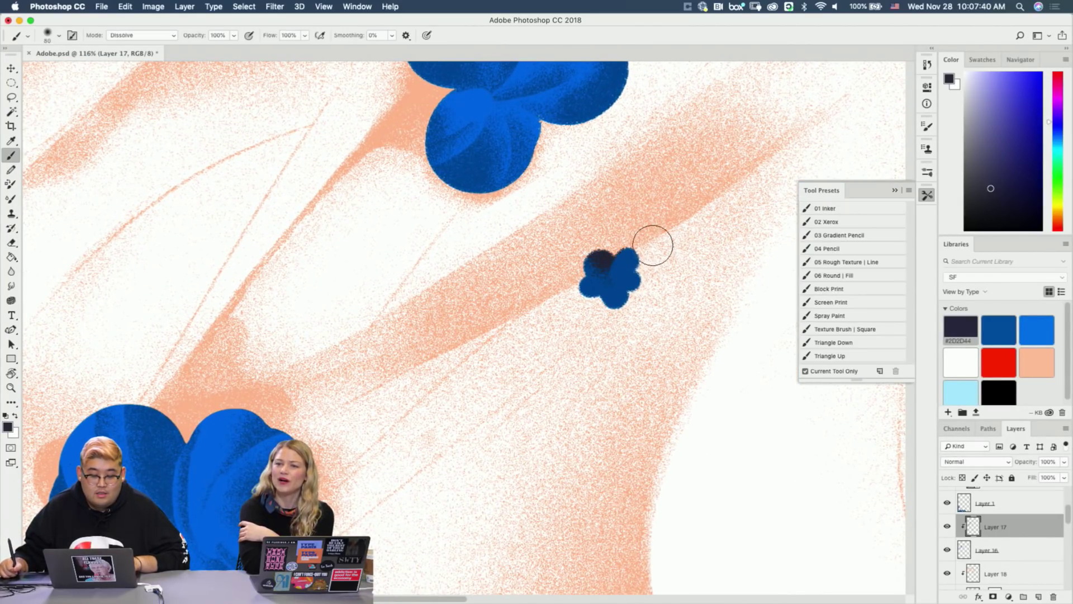
Shade the middle small flower's upper right, right and bottom petals in dark navy, erasing between strokes to separate them.
{"action": "mouse_move", "coordinate": [652, 247]}
{"action": "left_mouse_down"}
{"action": "mouse_move", "coordinate": [636, 275]}
{"action": "mouse_move", "coordinate": [645, 285]}
{"action": "mouse_move", "coordinate": [613, 313]}
{"action": "left_mouse_up"}
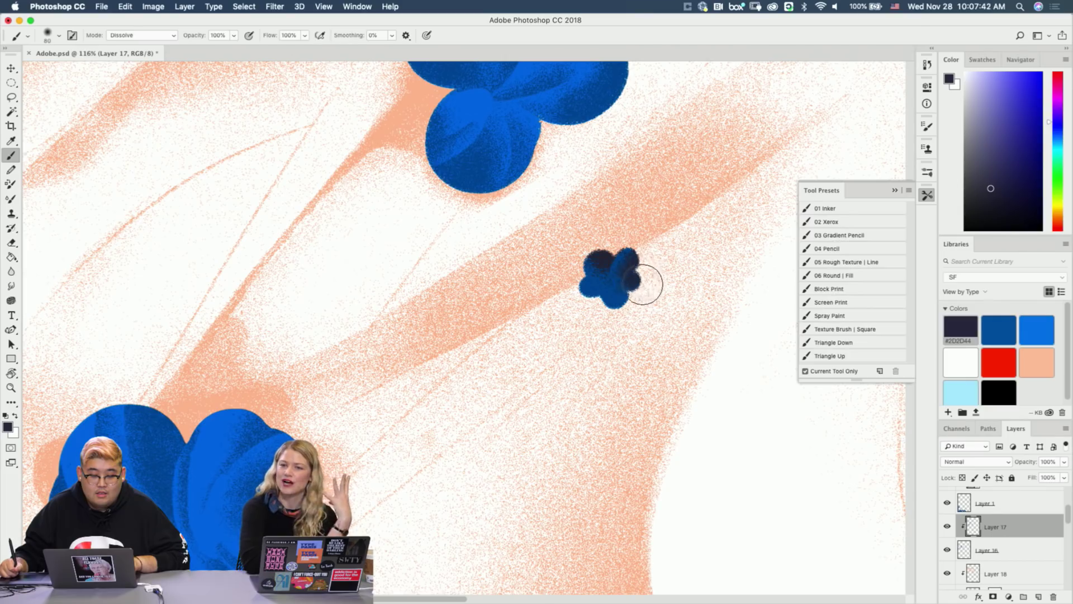
{"action": "key", "text": "e"}
{"action": "key", "text": "b"}
{"action": "key", "text": "e"}
{"action": "key", "text": "b"}
{"action": "key", "text": "e"}
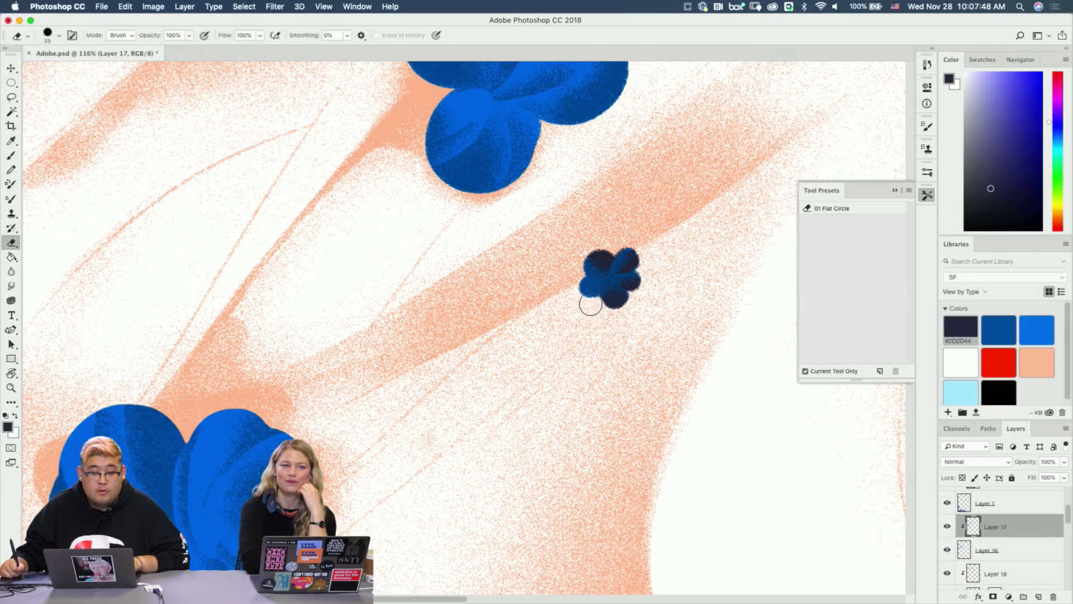
Refine the navy shading around the same flower's lower left petal with brush and Eraser, undoing the last stroke.
{"action": "key", "text": "b"}
{"action": "key", "text": "e"}
{"action": "left_click_drag", "start_coordinate": [594, 288], "coordinate": [595, 288]}
{"action": "key", "text": "b"}
{"action": "key", "text": "super+z"}
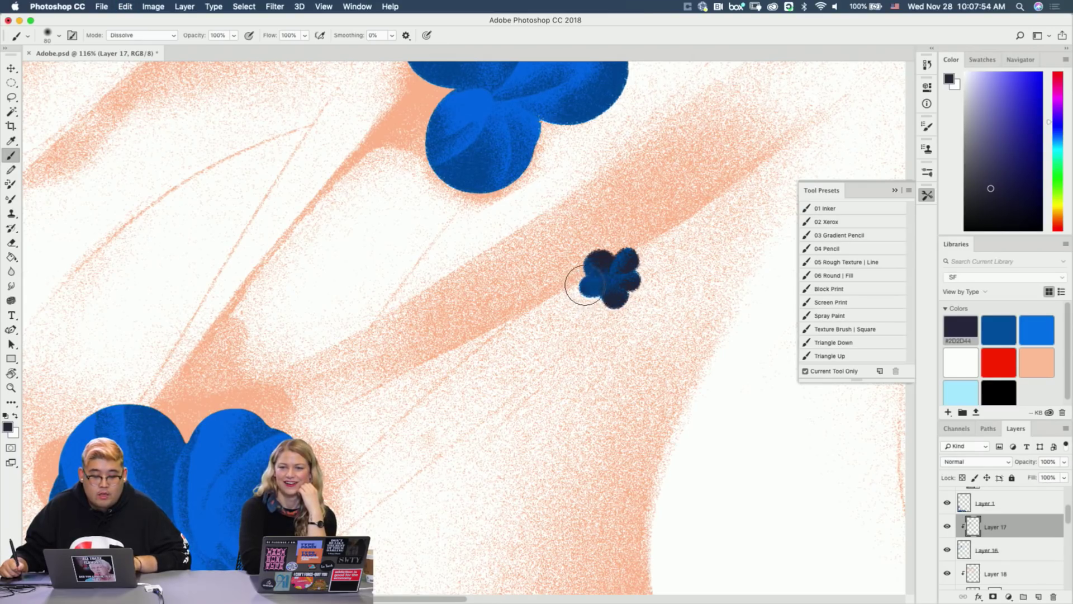
Shade the top petal of the small flower near the mane's upper edge in dark navy and erase the overspill on neighbouring petals.
{"action": "left_click_drag", "start_coordinate": [548, 295], "coordinate": [610, 355]}
{"action": "left_click_drag", "start_coordinate": [612, 317], "coordinate": [585, 282]}
{"action": "left_click_drag", "start_coordinate": [484, 199], "coordinate": [508, 175]}
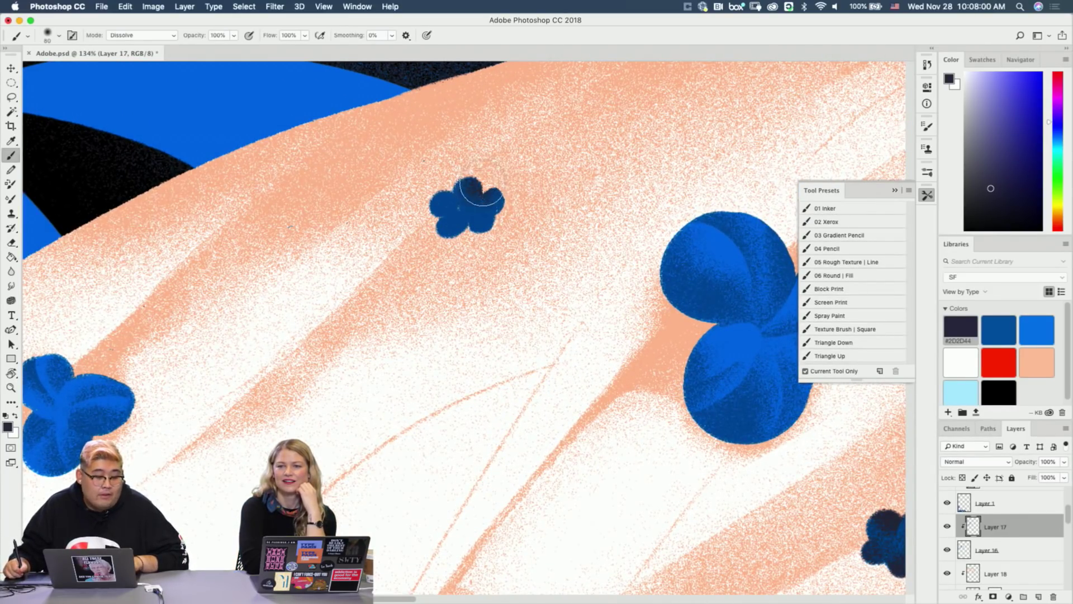
{"action": "key", "text": "e"}
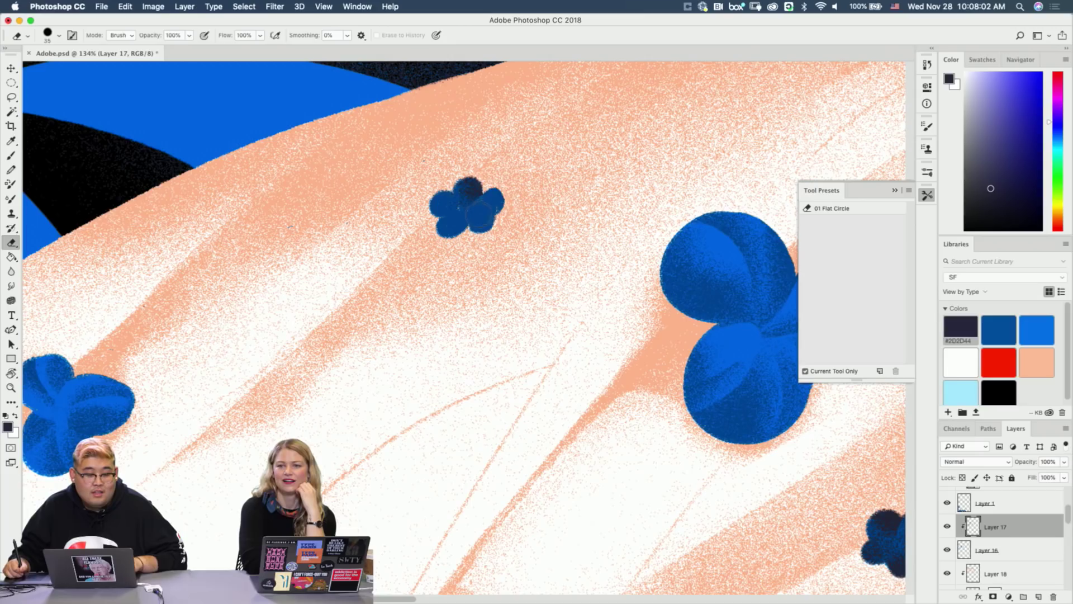
Shade the remaining petals of the small upper-edge flower in dark navy, erasing between strokes to define each petal.
{"action": "key", "text": "b"}
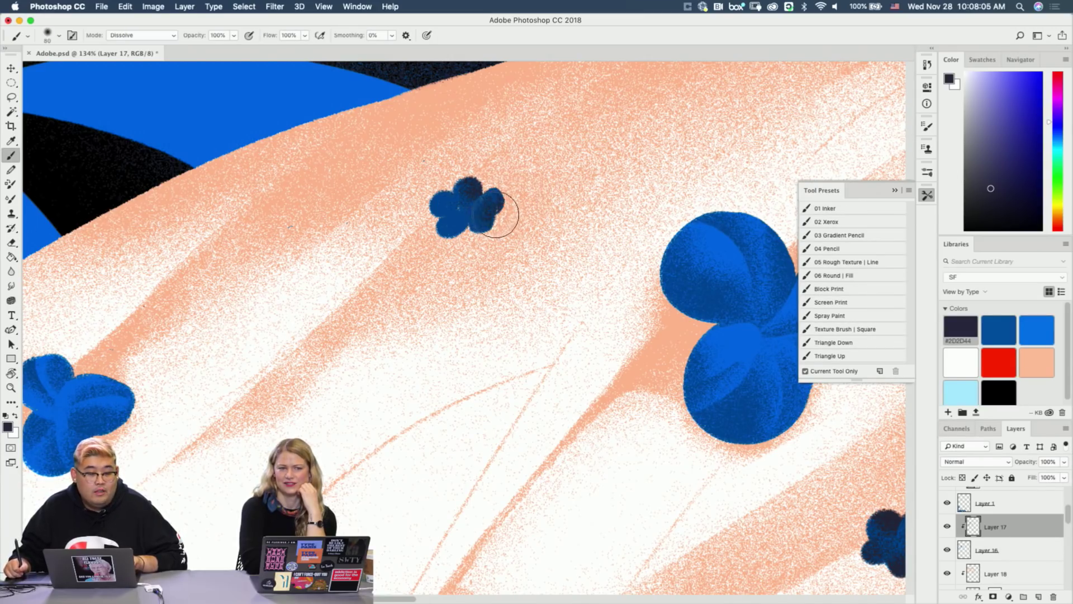
{"action": "key", "text": "e"}
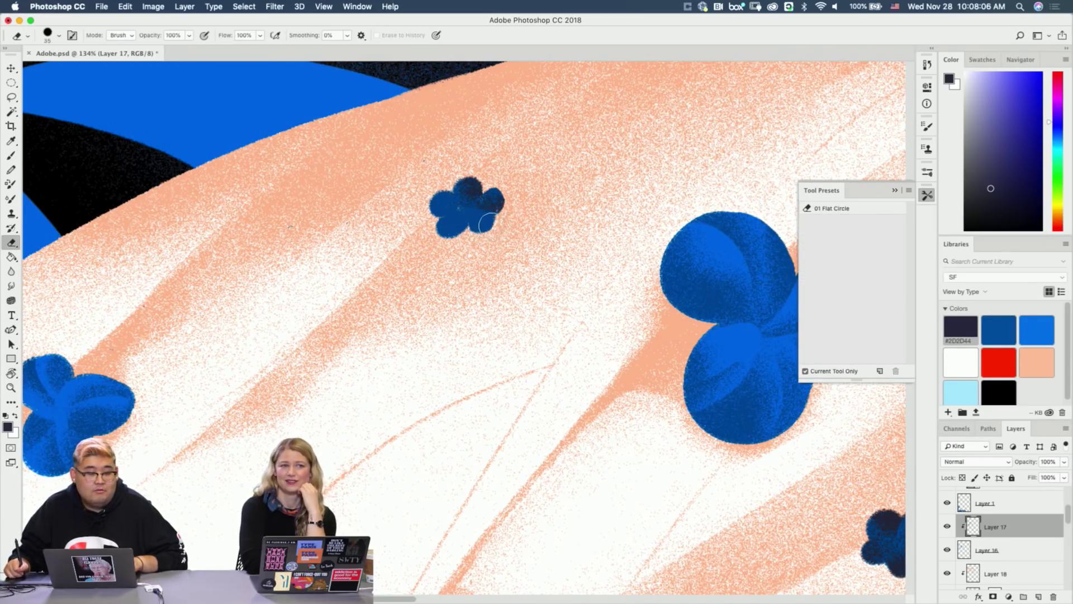
{"action": "key", "text": "b"}
{"action": "mouse_move", "coordinate": [488, 233]}
{"action": "left_mouse_down"}
{"action": "mouse_move", "coordinate": [465, 234]}
{"action": "mouse_move", "coordinate": [456, 216]}
{"action": "mouse_move", "coordinate": [446, 237]}
{"action": "mouse_move", "coordinate": [453, 204]}
{"action": "mouse_move", "coordinate": [427, 196]}
{"action": "left_mouse_up"}
{"action": "key", "text": "e"}
{"action": "key", "text": "b"}
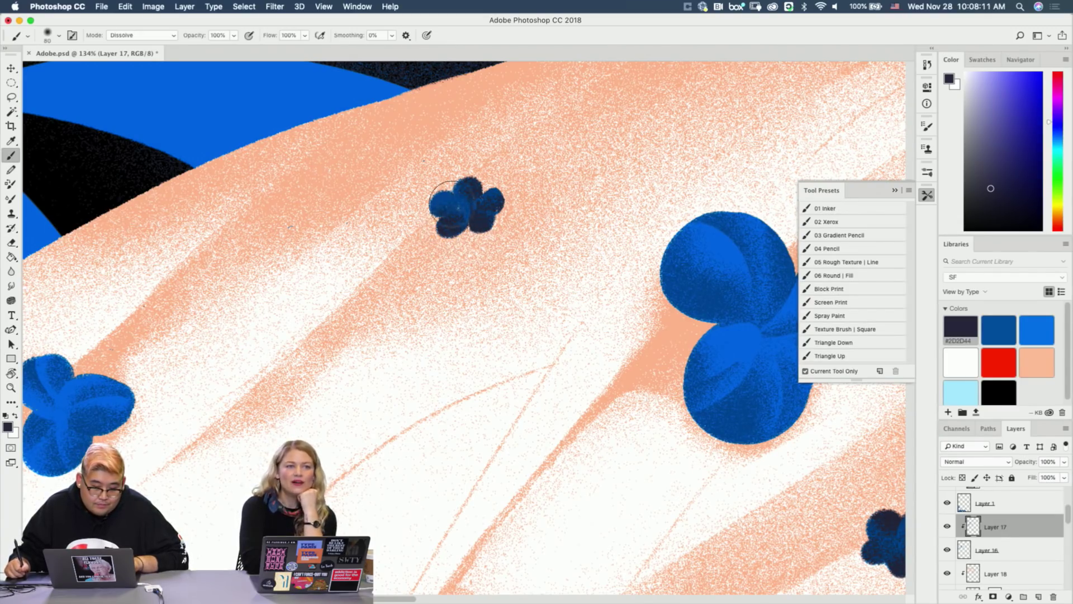
{"action": "key", "text": "e"}
{"action": "key", "text": "b"}
Shade the top and upper right petals of the small flower below the rightmost large flower in dark navy, erasing the overspill.
{"action": "key", "text": "z"}
{"action": "left_click", "coordinate": [404, 296], "text": "alt"}
{"action": "left_click_drag", "start_coordinate": [404, 296], "coordinate": [341, 296]}
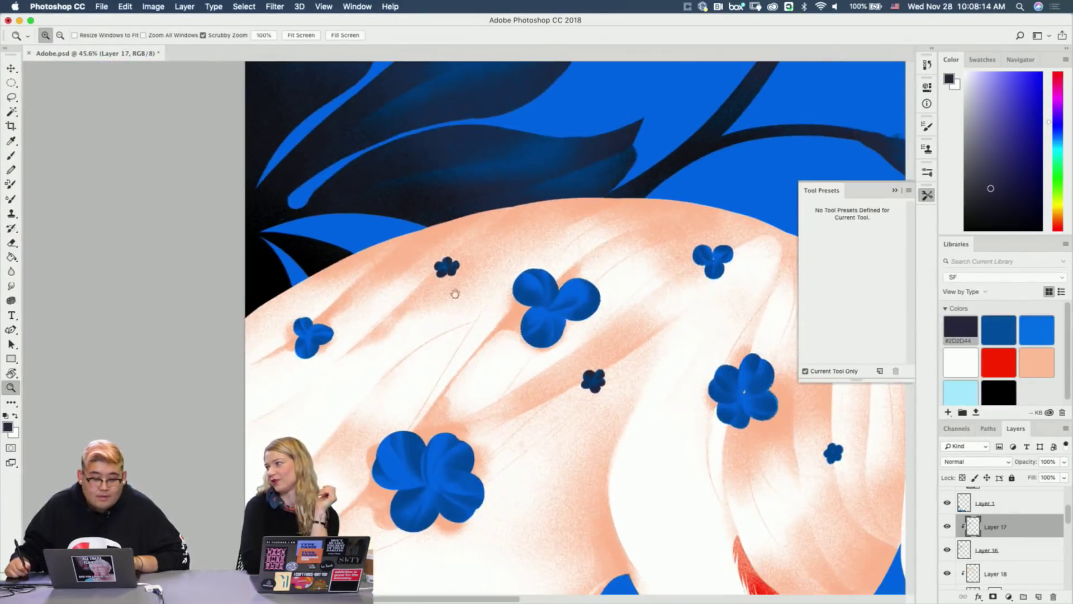
{"action": "left_click_drag", "start_coordinate": [455, 294], "coordinate": [287, 247]}
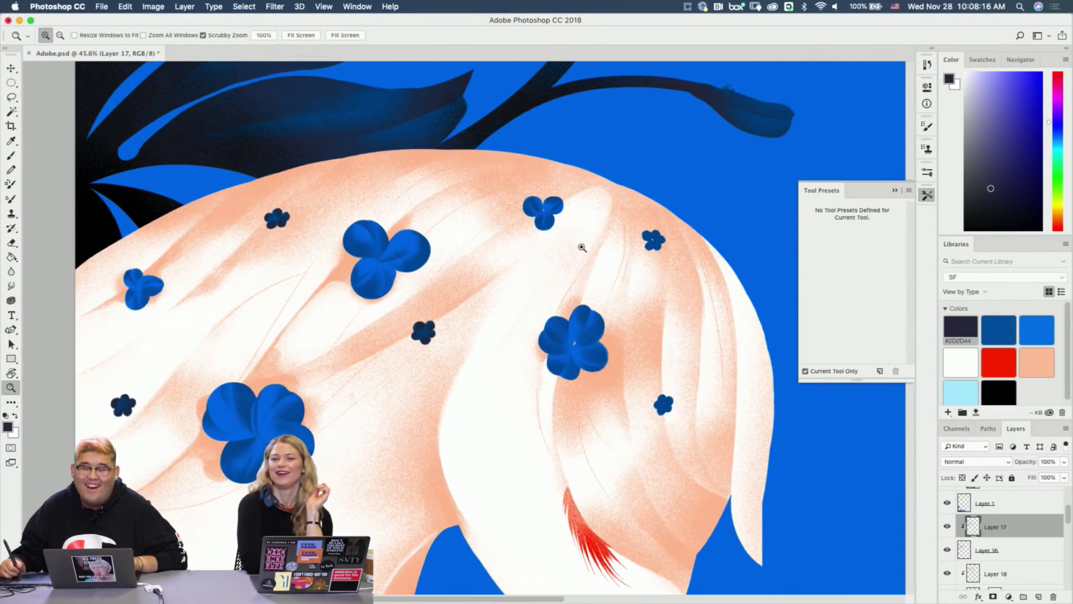
{"action": "mouse_move", "coordinate": [707, 423]}
{"action": "left_mouse_down"}
{"action": "mouse_move", "coordinate": [690, 426]}
{"action": "mouse_move", "coordinate": [710, 420]}
{"action": "left_mouse_up"}
{"action": "key", "text": "b"}
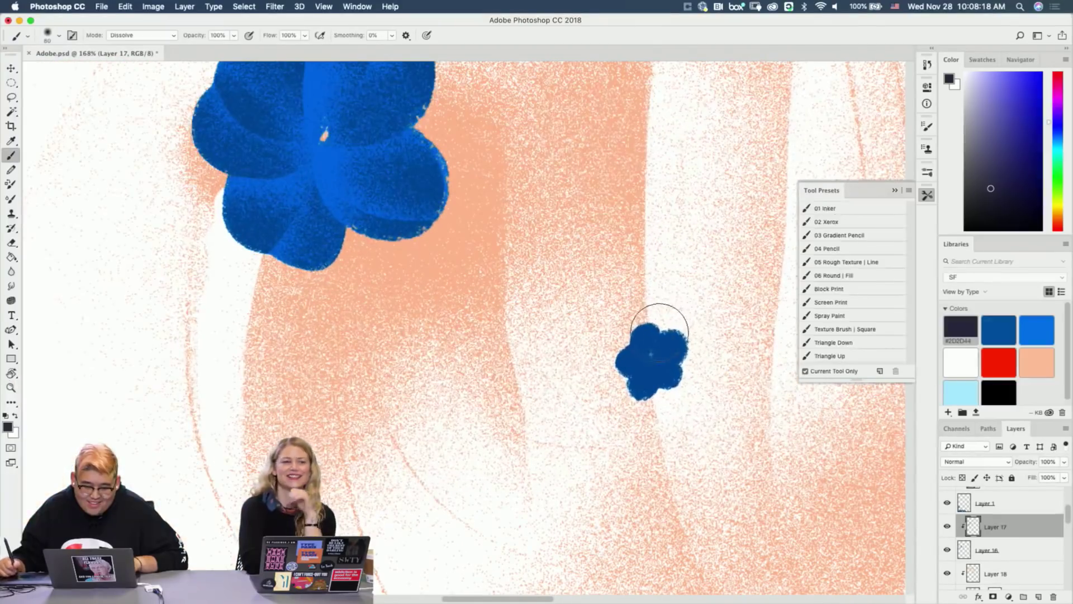
{"action": "mouse_move", "coordinate": [661, 326]}
{"action": "left_mouse_down"}
{"action": "mouse_move", "coordinate": [686, 325]}
{"action": "mouse_move", "coordinate": [679, 347]}
{"action": "mouse_move", "coordinate": [683, 336]}
{"action": "mouse_move", "coordinate": [696, 365]}
{"action": "left_mouse_up"}
{"action": "key", "text": "ctrl+z"}
{"action": "key", "text": "e"}
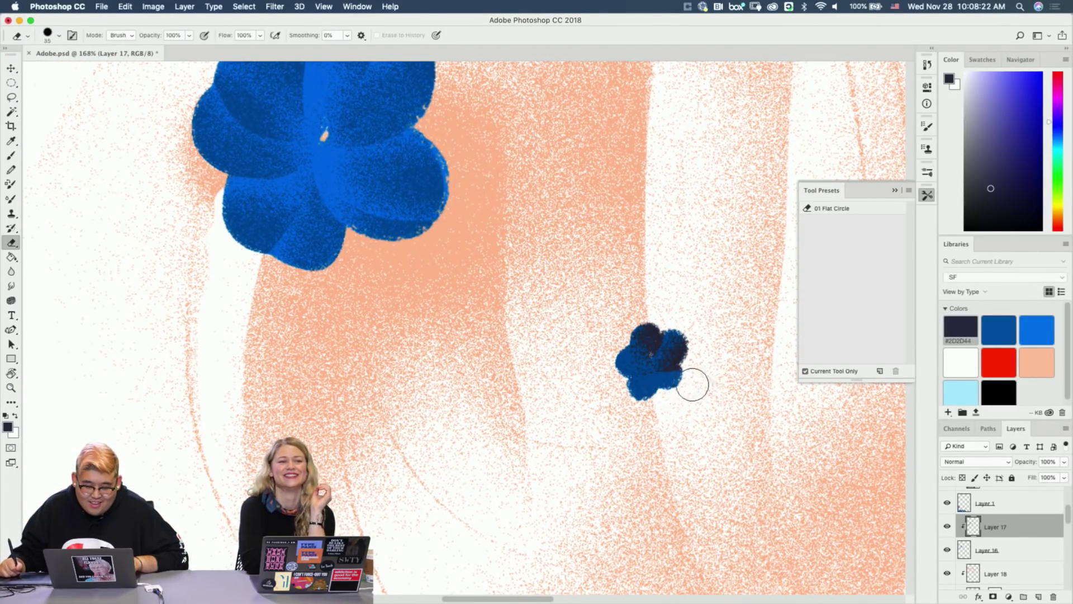
Shade that flower's lower right, bottom and left petals in dark navy, alternating with the Eraser to keep the petals distinct.
{"action": "key", "text": "b"}
{"action": "mouse_move", "coordinate": [681, 401]}
{"action": "left_mouse_down"}
{"action": "mouse_move", "coordinate": [640, 413]}
{"action": "mouse_move", "coordinate": [632, 404]}
{"action": "left_mouse_up"}
{"action": "key", "text": "e"}
{"action": "key", "text": "b"}
{"action": "key", "text": "e"}
{"action": "key", "text": "b"}
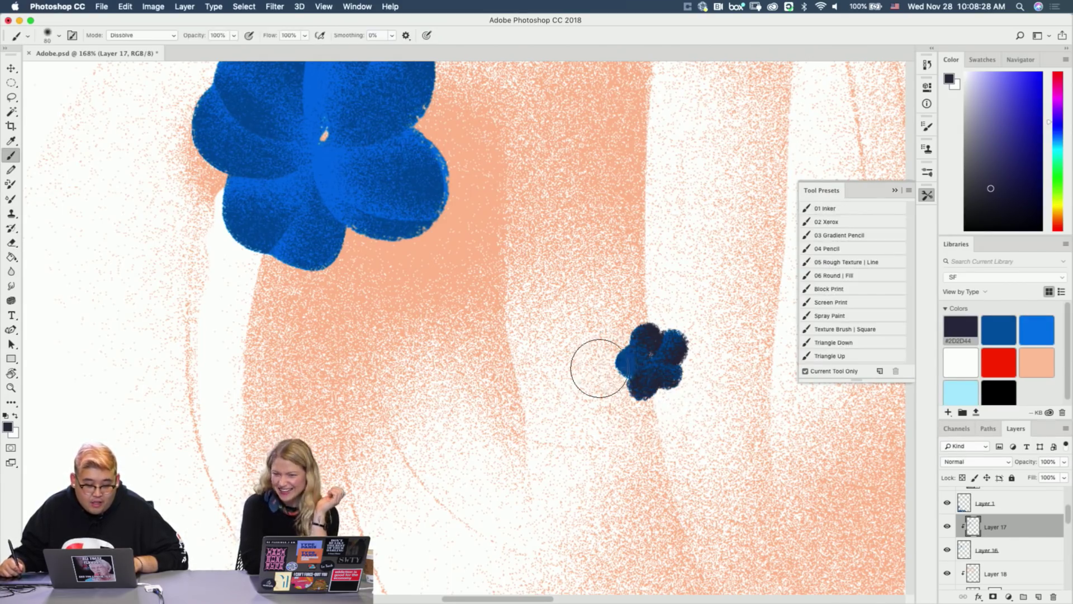
{"action": "left_click_drag", "start_coordinate": [597, 367], "coordinate": [602, 367]}
Shade the top petal of the small flower above the rightmost large flower in dark navy and clean its edge with the Eraser.
{"action": "left_click_drag", "start_coordinate": [650, 294], "coordinate": [609, 414]}
{"action": "mouse_move", "coordinate": [652, 305]}
{"action": "left_mouse_down"}
{"action": "mouse_move", "coordinate": [617, 292]}
{"action": "mouse_move", "coordinate": [594, 299]}
{"action": "mouse_move", "coordinate": [617, 288]}
{"action": "left_mouse_up"}
{"action": "mouse_move", "coordinate": [621, 146]}
{"action": "left_mouse_down"}
{"action": "mouse_move", "coordinate": [612, 205]}
{"action": "mouse_move", "coordinate": [632, 182]}
{"action": "left_mouse_up"}
{"action": "key", "text": "b"}
{"action": "key", "text": "e"}
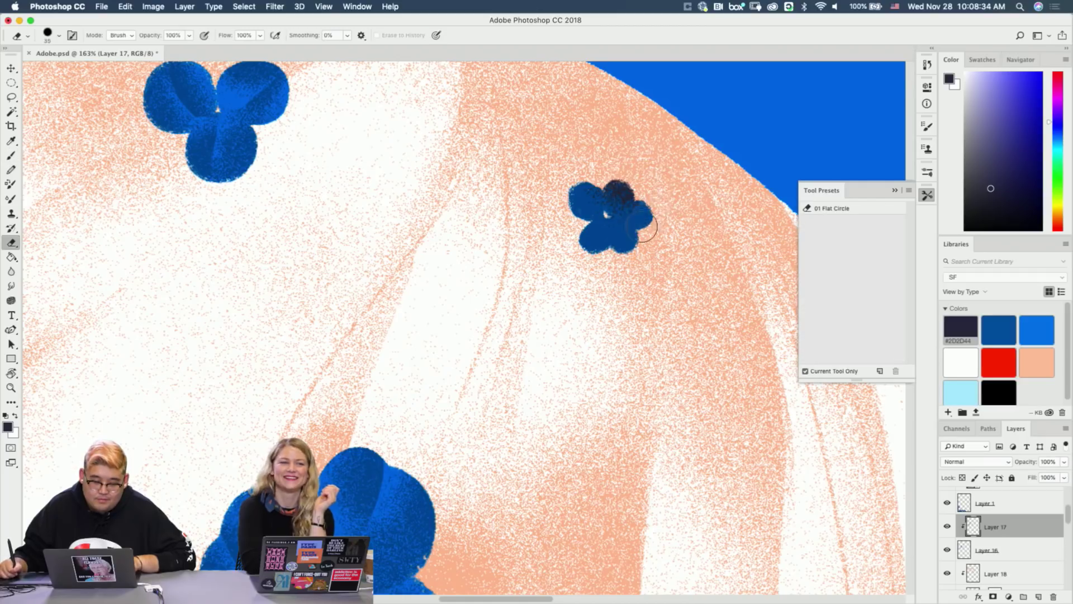
Shade the remaining petals of the small flower near the horse's forehead in dark navy, erasing overspill between strokes.
{"action": "key", "text": "b"}
{"action": "mouse_move", "coordinate": [663, 221]}
{"action": "left_mouse_down"}
{"action": "mouse_move", "coordinate": [648, 253]}
{"action": "mouse_move", "coordinate": [623, 242]}
{"action": "mouse_move", "coordinate": [626, 254]}
{"action": "mouse_move", "coordinate": [591, 242]}
{"action": "mouse_move", "coordinate": [603, 238]}
{"action": "mouse_move", "coordinate": [567, 236]}
{"action": "mouse_move", "coordinate": [586, 229]}
{"action": "mouse_move", "coordinate": [580, 196]}
{"action": "mouse_move", "coordinate": [577, 263]}
{"action": "mouse_move", "coordinate": [663, 216]}
{"action": "left_mouse_up"}
{"action": "key", "text": "e"}
{"action": "key", "text": "b"}
{"action": "key", "text": "e"}
{"action": "key", "text": "b"}
{"action": "key", "text": "e"}
{"action": "key", "text": "b"}
Select Layer 18 and set the brush to the 03 Gradient Pencil preset with the peach colour #FDC6A5.
{"action": "key", "text": "z"}
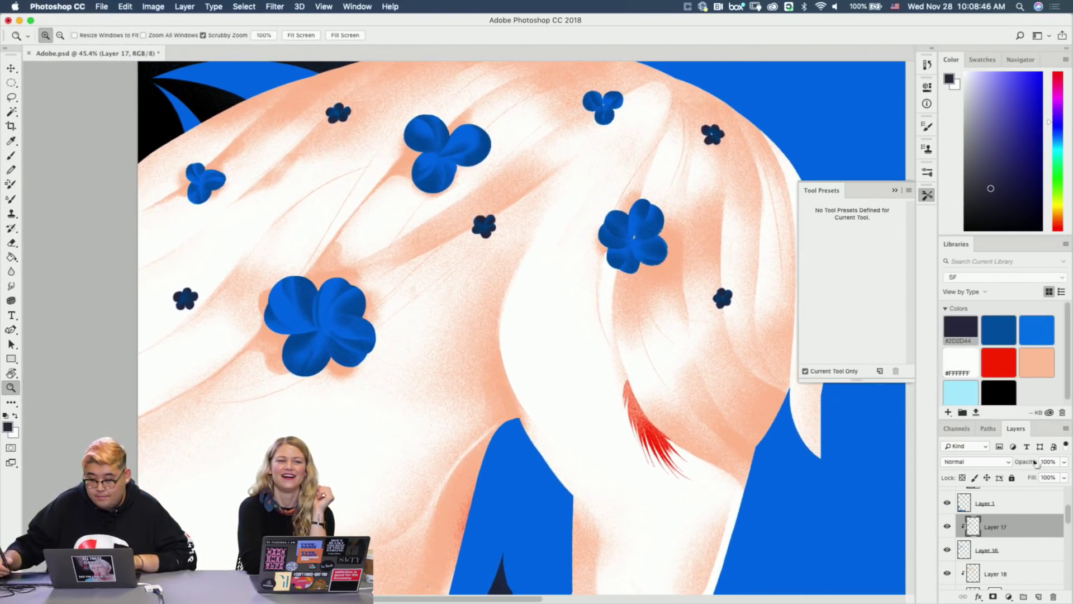
{"action": "scroll", "coordinate": [1012, 543], "scroll_direction": "down", "scroll_amount": 1}
{"action": "left_click", "coordinate": [1007, 554]}
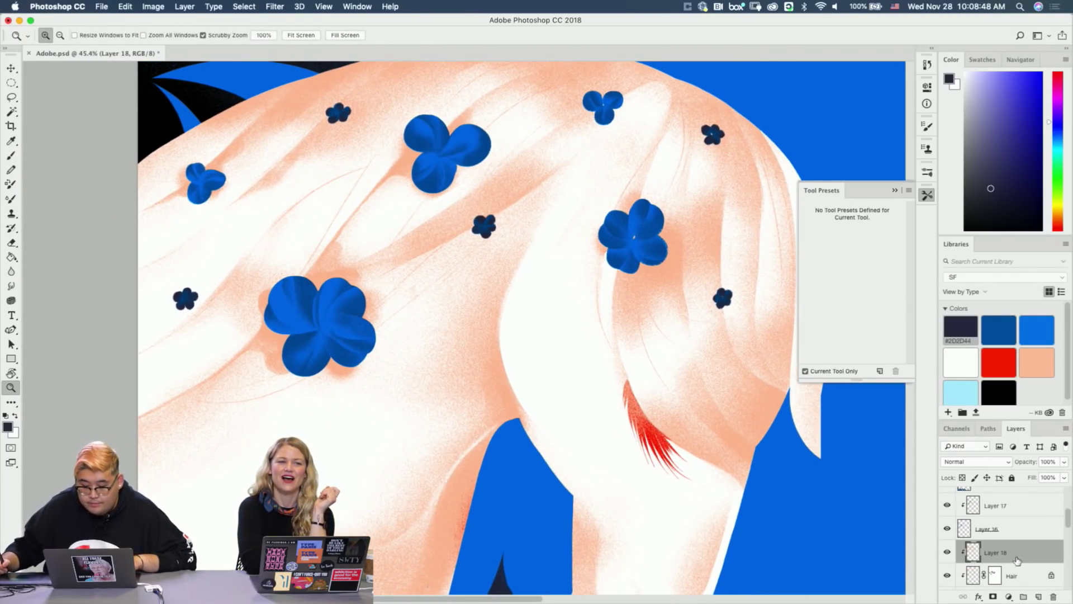
{"action": "key", "text": "b"}
{"action": "left_click", "coordinate": [865, 240]}
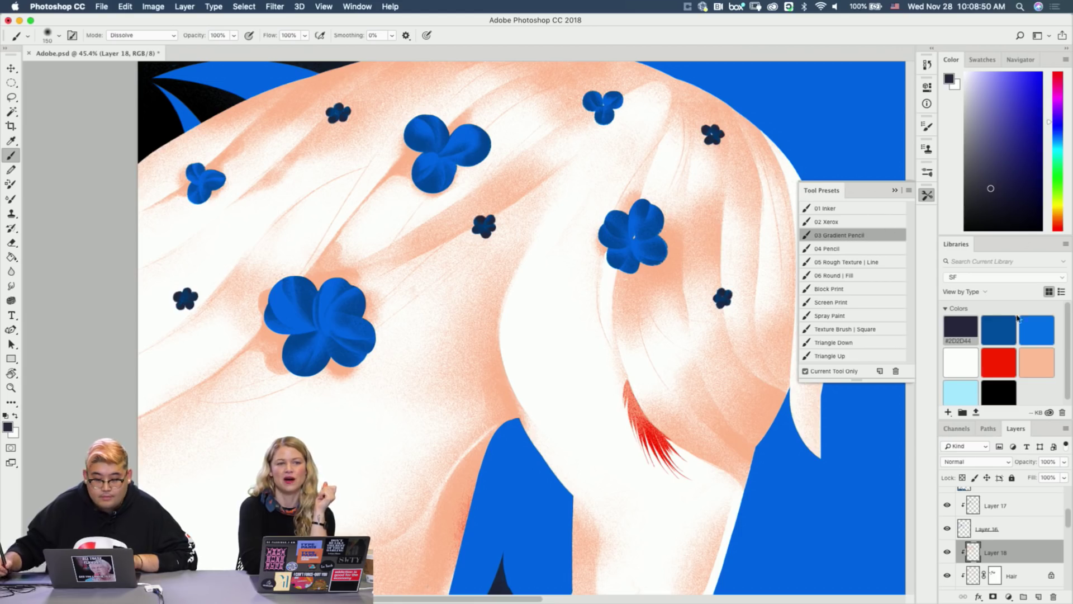
{"action": "left_click", "coordinate": [1038, 362]}
Reduce the brush size to 70 and paint a peach shadow at the lower left of the leftmost small flower.
{"action": "key", "text": "z"}
{"action": "left_click_drag", "start_coordinate": [189, 320], "coordinate": [237, 256]}
{"action": "key", "text": "b"}
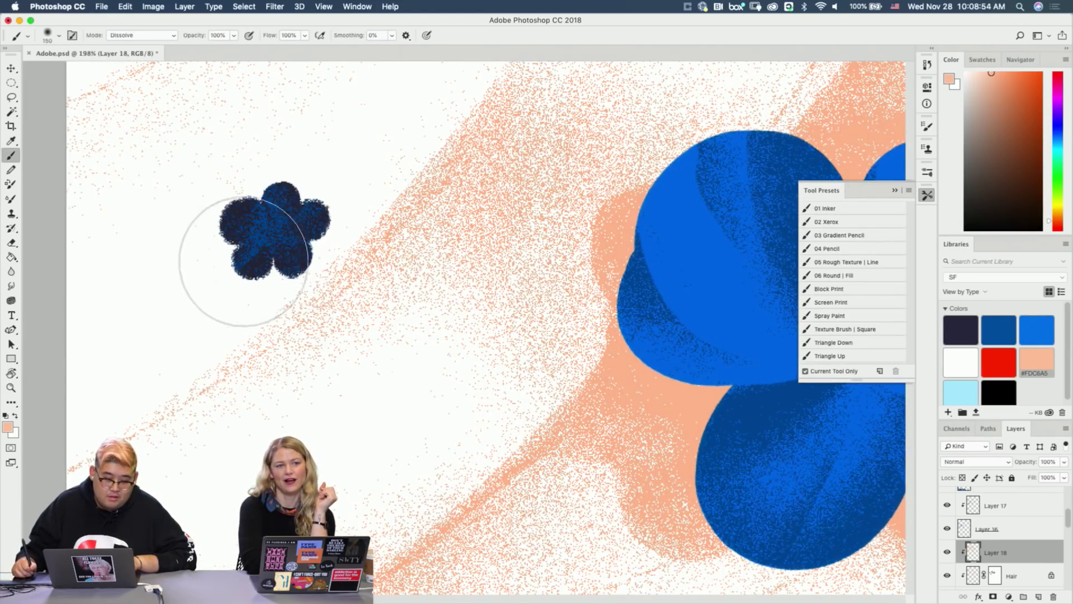
{"action": "key", "text": "bracketleft"}
{"action": "key", "text": "bracketleft"}
{"action": "key", "text": "bracketleft"}
{"action": "key", "text": "bracketleft"}
{"action": "key", "text": "bracketleft"}
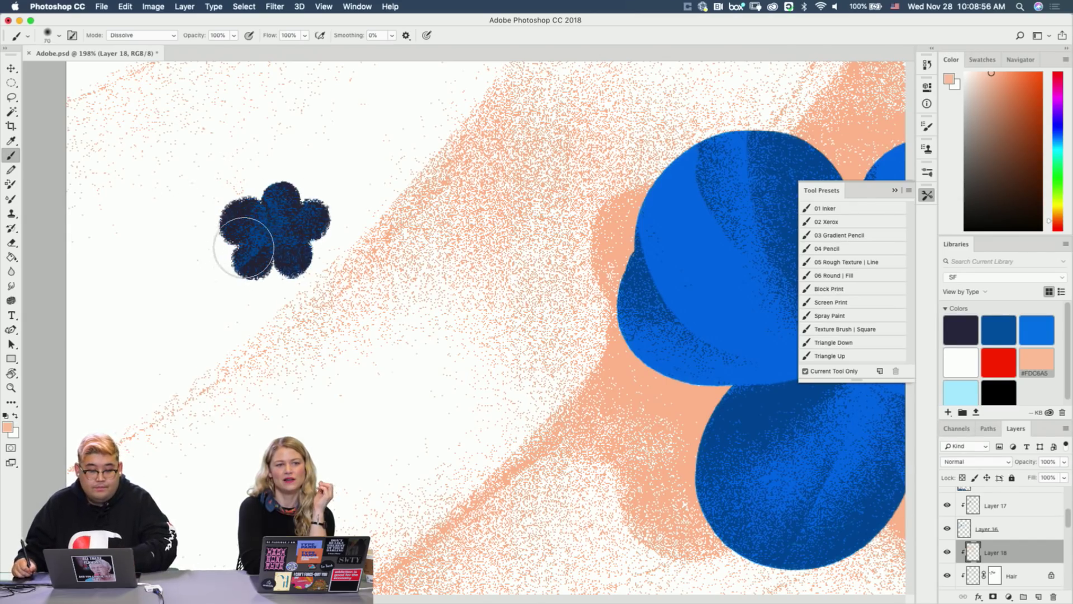
{"action": "mouse_move", "coordinate": [220, 277]}
{"action": "left_mouse_down"}
{"action": "mouse_move", "coordinate": [250, 246]}
{"action": "mouse_move", "coordinate": [255, 256]}
{"action": "left_mouse_up"}
Build up peach shadows on the lower left and upper right sides of the leftmost small flower, refining them with the Eraser.
{"action": "key", "text": "z"}
{"action": "left_click_drag", "start_coordinate": [342, 284], "coordinate": [482, 253]}
{"action": "mouse_move", "coordinate": [421, 233]}
{"action": "left_mouse_down"}
{"action": "mouse_move", "coordinate": [416, 219]}
{"action": "mouse_move", "coordinate": [467, 168]}
{"action": "left_mouse_up"}
{"action": "key", "text": "b"}
{"action": "key", "text": "e"}
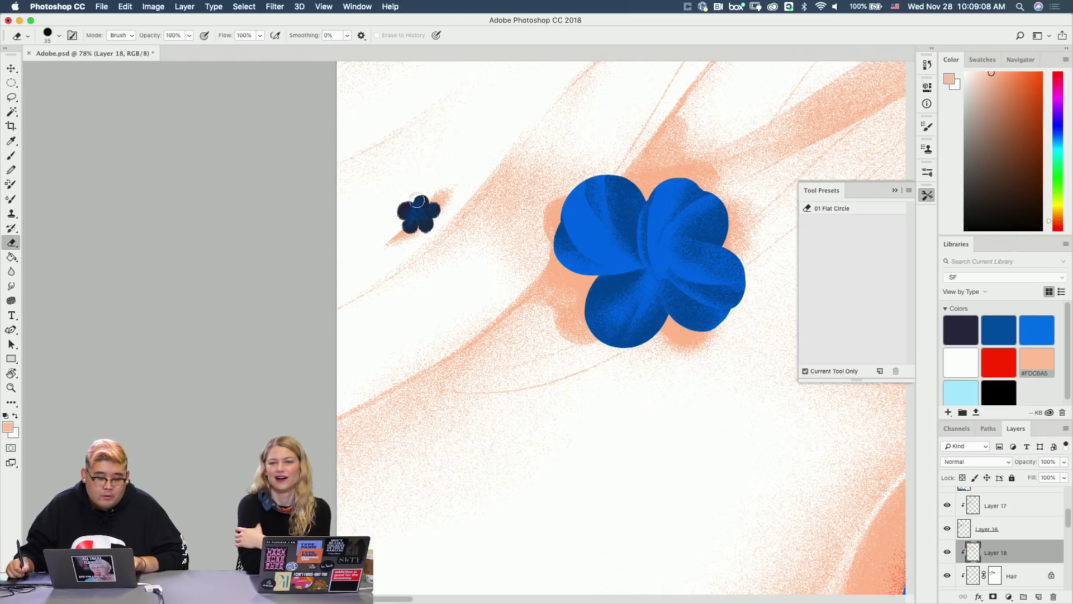
Extend the flower's lower left shadow outward and fill in its upper right shadow in peach, trimming the edges with the Eraser.
{"action": "key", "text": "b"}
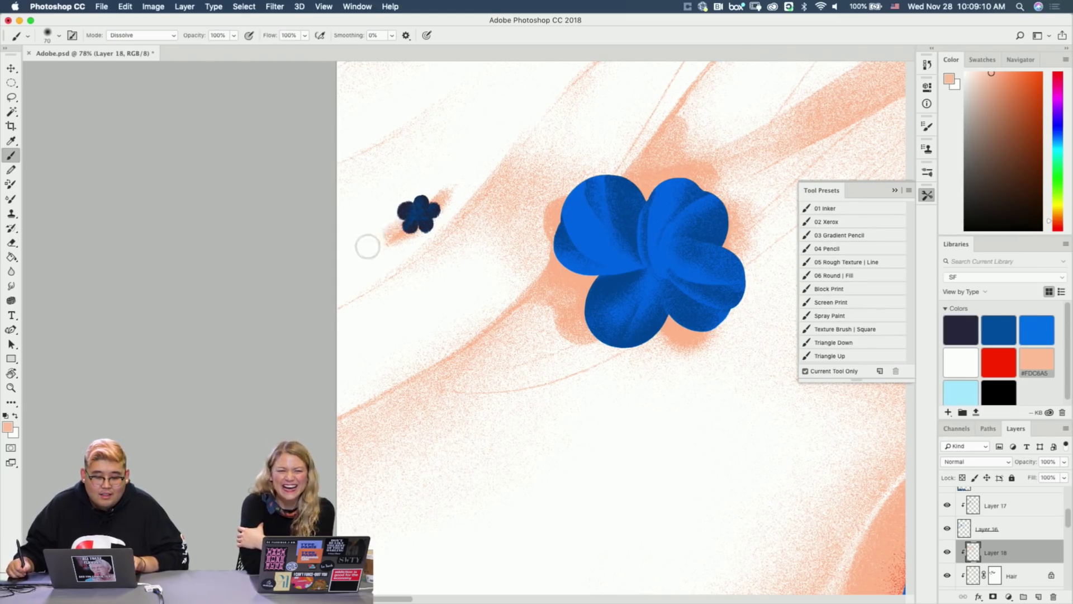
{"action": "key", "text": "e"}
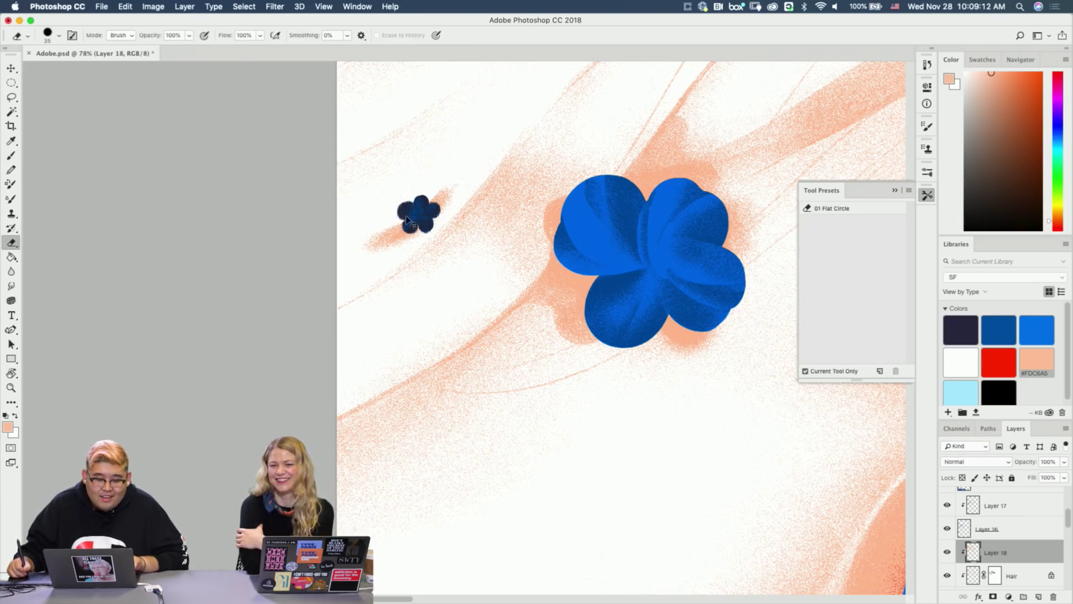
{"action": "key", "text": "b"}
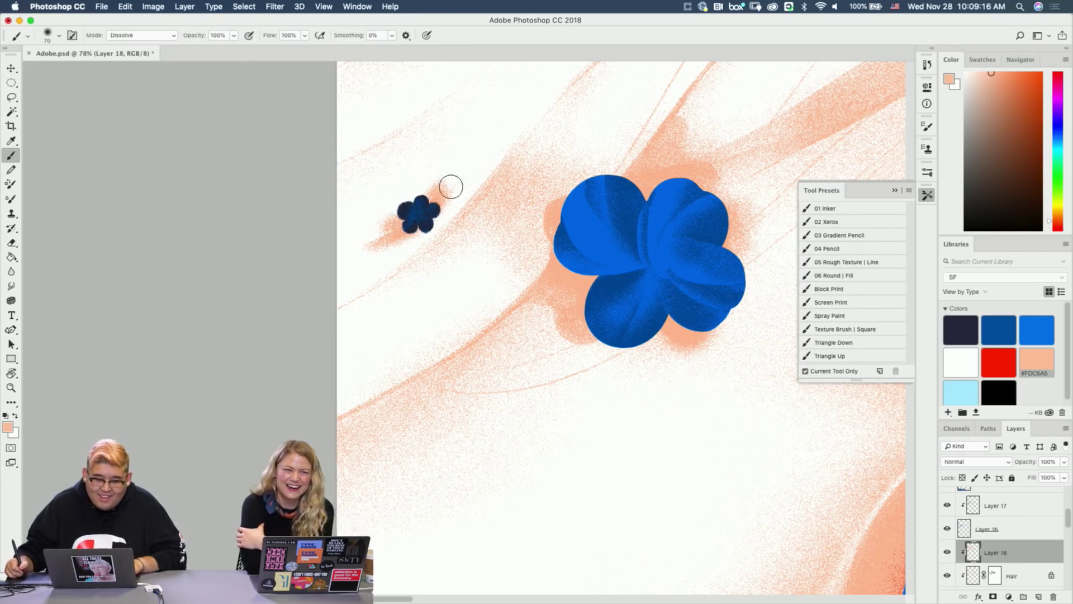
{"action": "key", "text": "e"}
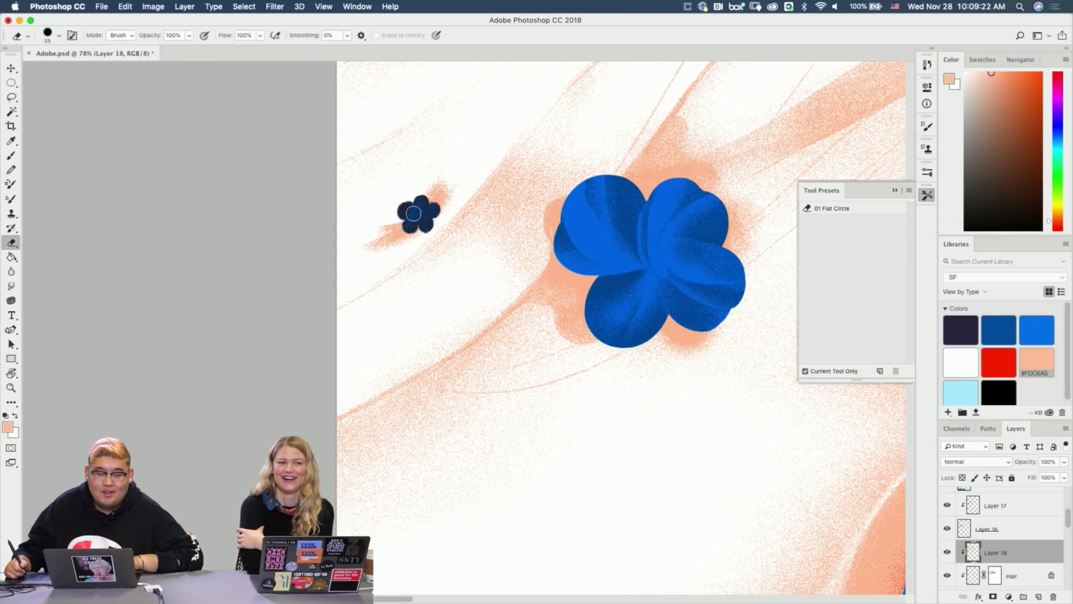
{"action": "scroll", "coordinate": [397, 240], "scroll_direction": "left", "scroll_amount": 4}
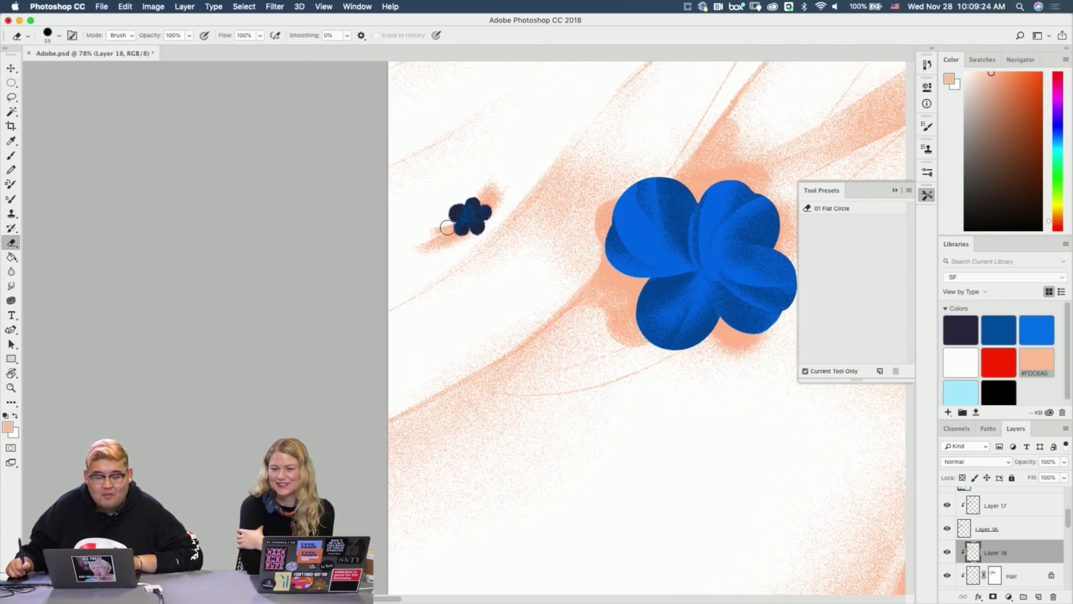
{"action": "key", "text": "b"}
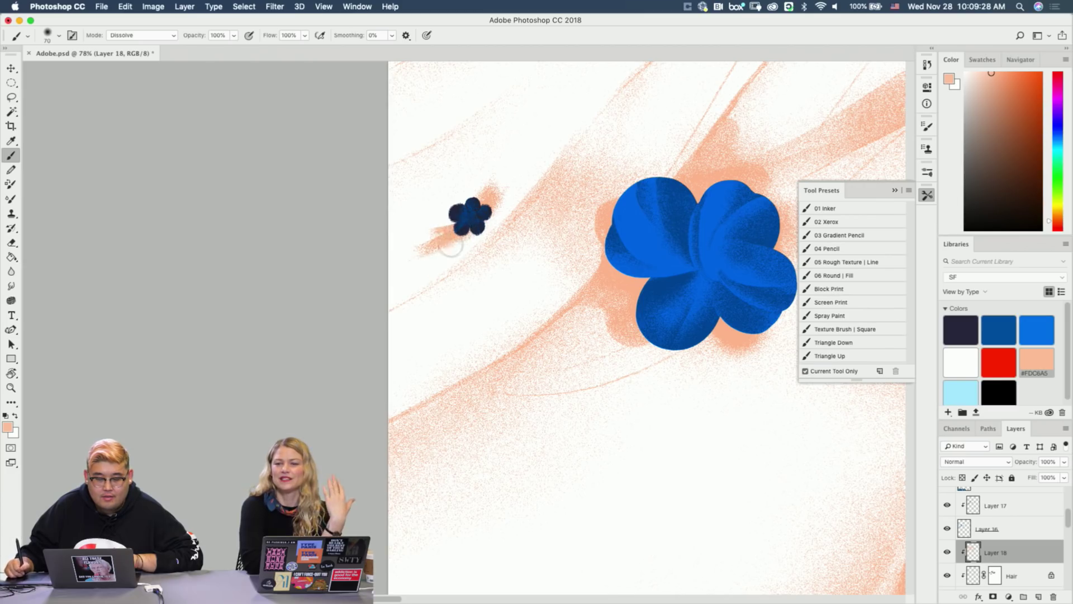
{"action": "key", "text": "e"}
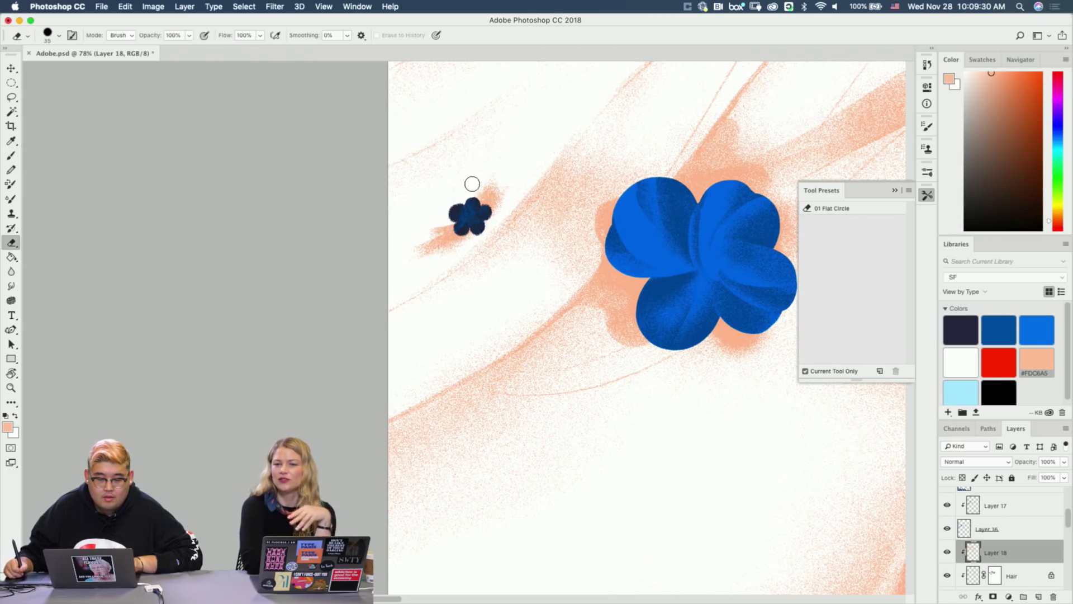
Paint thin peach hair streaks rising from the leftmost small flower's top petals, redoing one stroke and tapering them with the Eraser.
{"action": "key", "text": "b"}
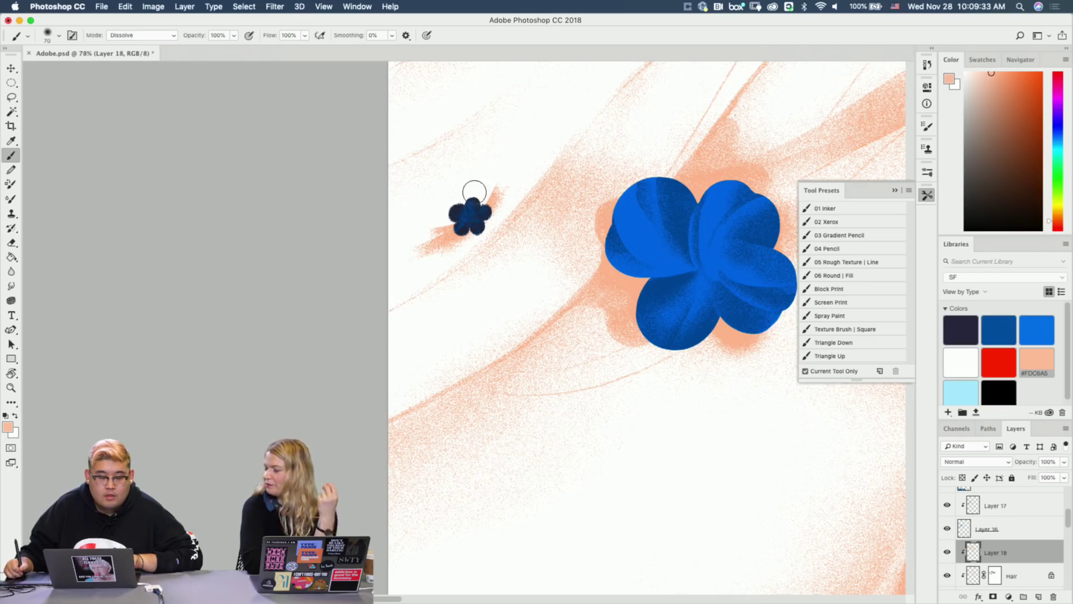
{"action": "mouse_move", "coordinate": [478, 194]}
{"action": "left_mouse_down"}
{"action": "mouse_move", "coordinate": [488, 146]}
{"action": "mouse_move", "coordinate": [474, 205]}
{"action": "mouse_move", "coordinate": [486, 132]}
{"action": "mouse_move", "coordinate": [483, 162]}
{"action": "left_mouse_up"}
{"action": "key", "text": "super+z"}
{"action": "key", "text": "e"}
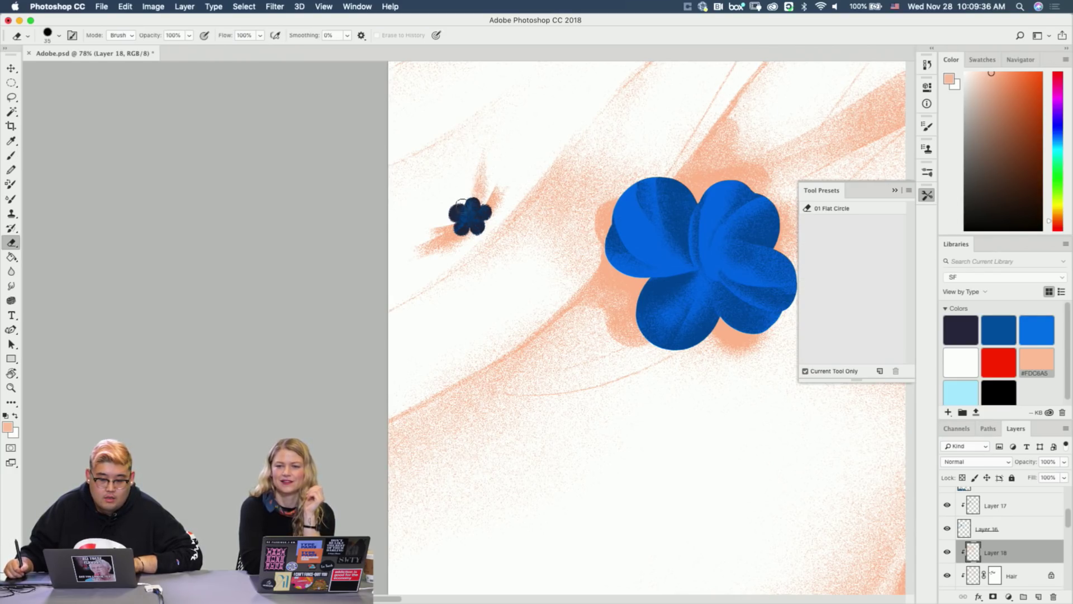
{"action": "key", "text": "b"}
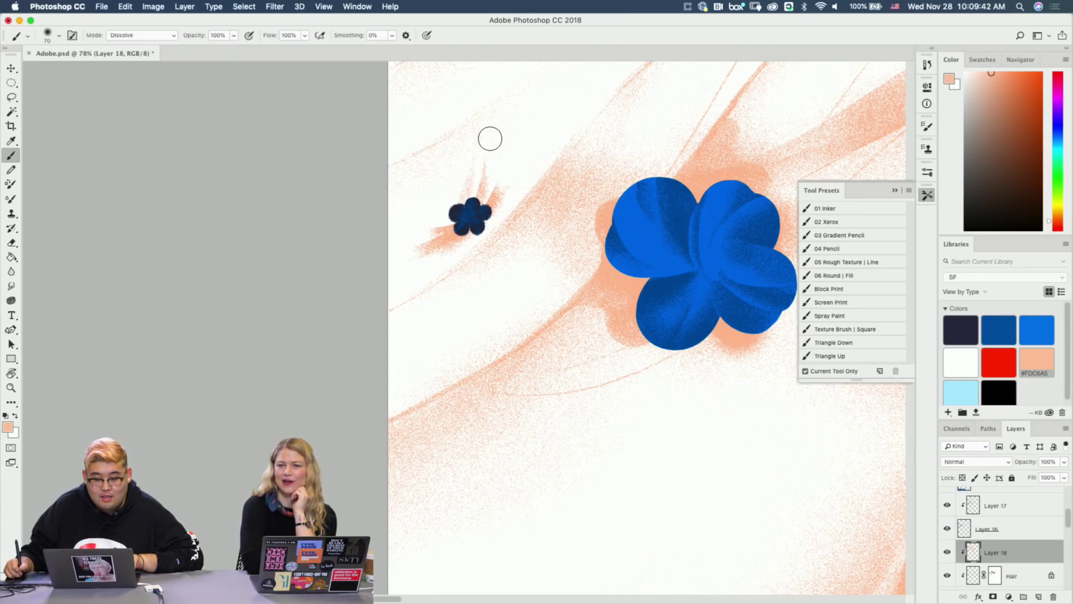
{"action": "mouse_move", "coordinate": [484, 179]}
{"action": "left_mouse_down"}
{"action": "mouse_move", "coordinate": [432, 221]}
{"action": "mouse_move", "coordinate": [448, 219]}
{"action": "mouse_move", "coordinate": [451, 244]}
{"action": "left_mouse_up"}
{"action": "key", "text": "z"}
{"action": "key", "text": "b"}
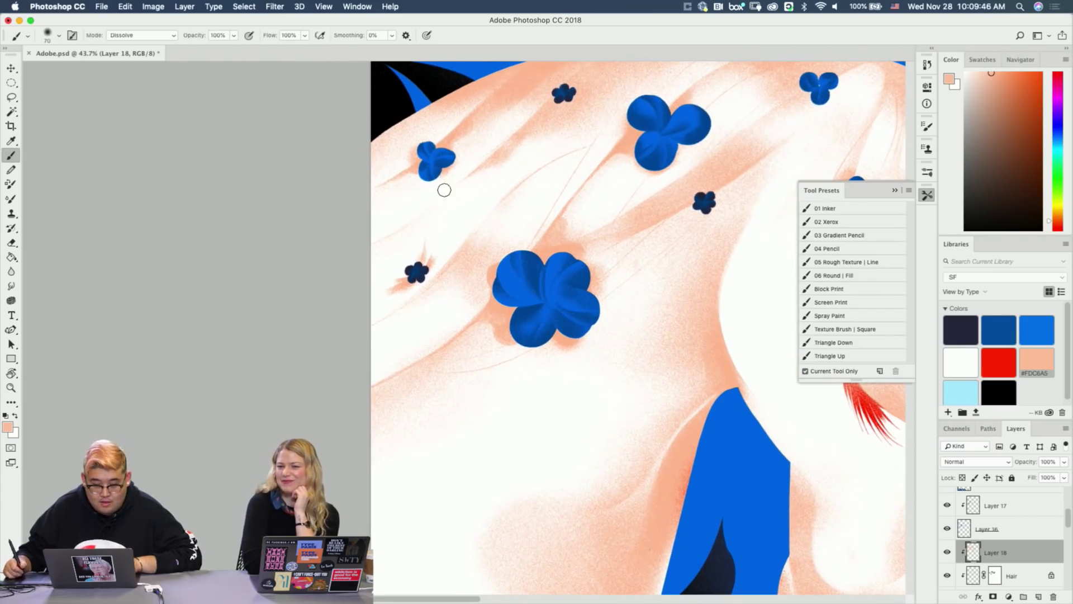
Enlarge the brush to 150 and soften the peach shadows on the upper right and lower left of the leftmost small flower.
{"action": "key", "text": "]"}
{"action": "key", "text": "]"}
{"action": "key", "text": "]"}
{"action": "key", "text": "]"}
{"action": "key", "text": "]"}
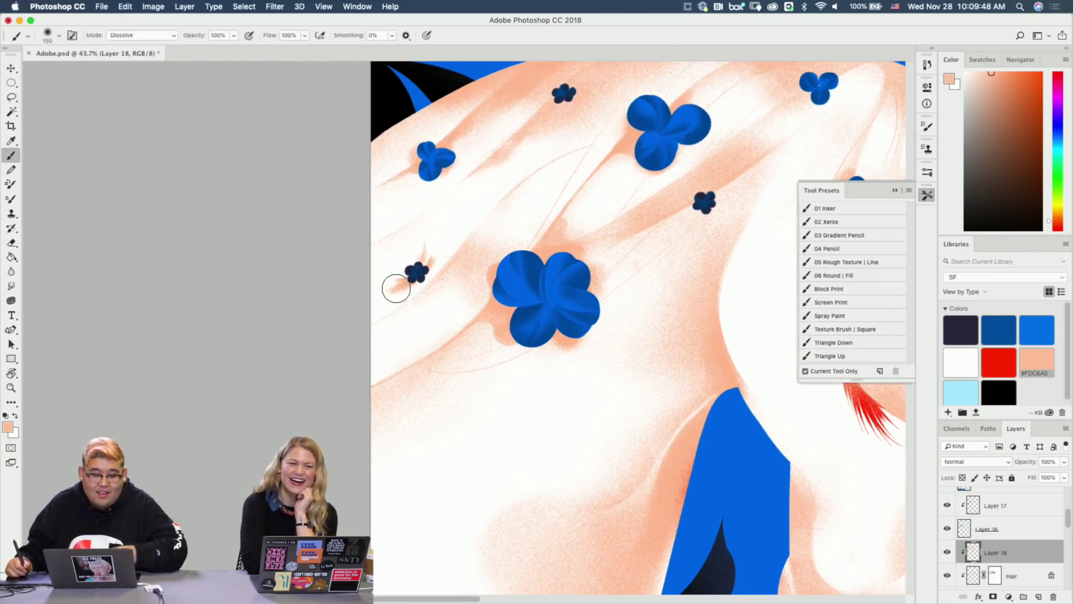
{"action": "mouse_move", "coordinate": [397, 289]}
{"action": "left_mouse_down"}
{"action": "mouse_move", "coordinate": [389, 295]}
{"action": "mouse_move", "coordinate": [432, 245]}
{"action": "left_mouse_up"}
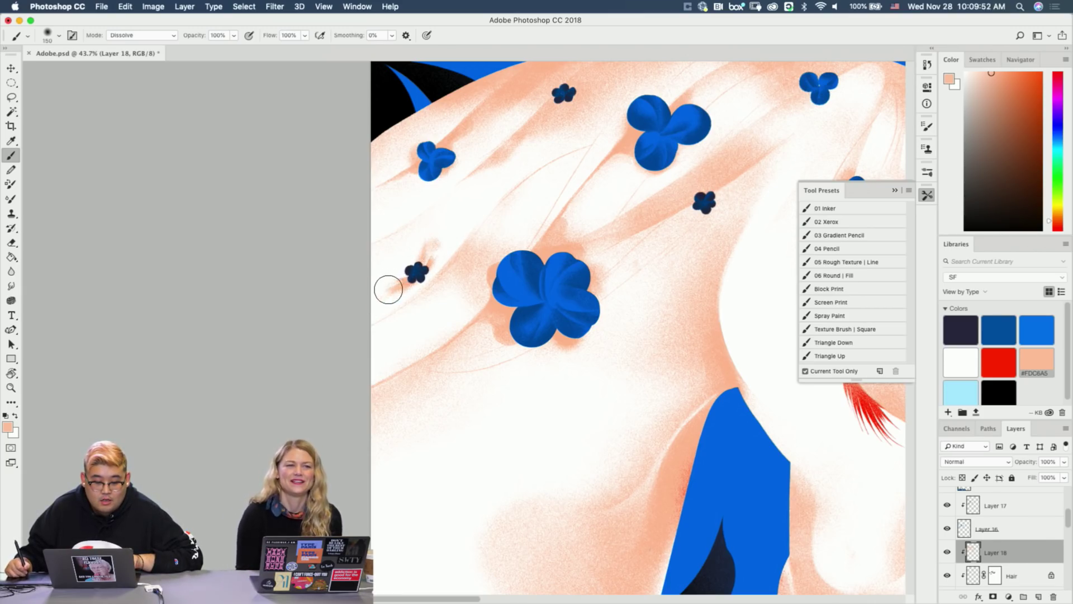
{"action": "left_click_drag", "start_coordinate": [388, 290], "coordinate": [397, 288]}
Add a layer mask to Layer 18 and paint black on it to trim the peach shadows around the leftmost small flower.
{"action": "left_click", "coordinate": [994, 597]}
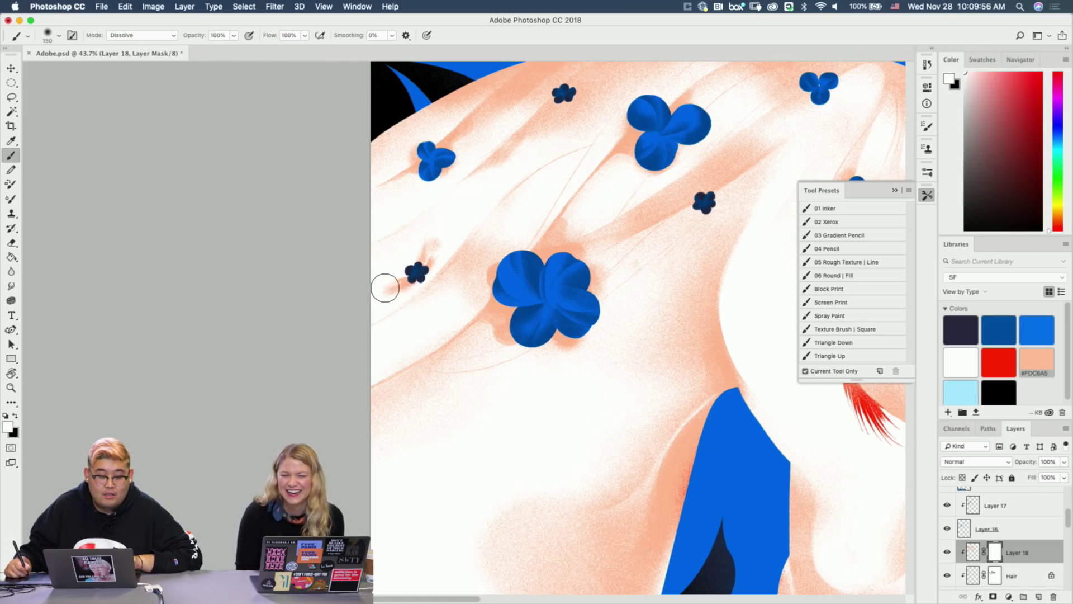
{"action": "key", "text": "z"}
{"action": "mouse_move", "coordinate": [384, 287]}
{"action": "left_mouse_down"}
{"action": "mouse_move", "coordinate": [428, 287]}
{"action": "mouse_move", "coordinate": [396, 287]}
{"action": "left_mouse_up"}
{"action": "key", "text": "b"}
{"action": "key", "text": "x"}
{"action": "mouse_move", "coordinate": [435, 223]}
{"action": "left_mouse_down"}
{"action": "mouse_move", "coordinate": [471, 194]}
{"action": "mouse_move", "coordinate": [486, 208]}
{"action": "mouse_move", "coordinate": [469, 190]}
{"action": "mouse_move", "coordinate": [438, 215]}
{"action": "mouse_move", "coordinate": [456, 211]}
{"action": "mouse_move", "coordinate": [490, 236]}
{"action": "mouse_move", "coordinate": [378, 325]}
{"action": "left_mouse_up"}
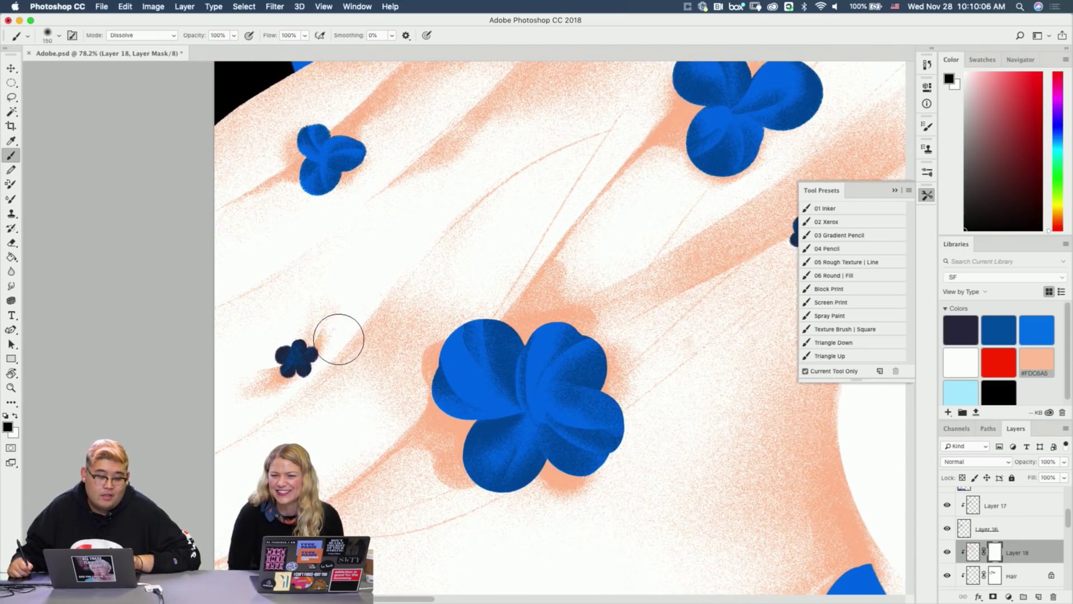
Return to painting on Layer 18 and use the 04 Pencil at size 45 for peach streaks at the middle small flower's lower left.
{"action": "left_click_drag", "start_coordinate": [503, 269], "coordinate": [270, 386]}
{"action": "left_click_drag", "start_coordinate": [739, 202], "coordinate": [661, 184]}
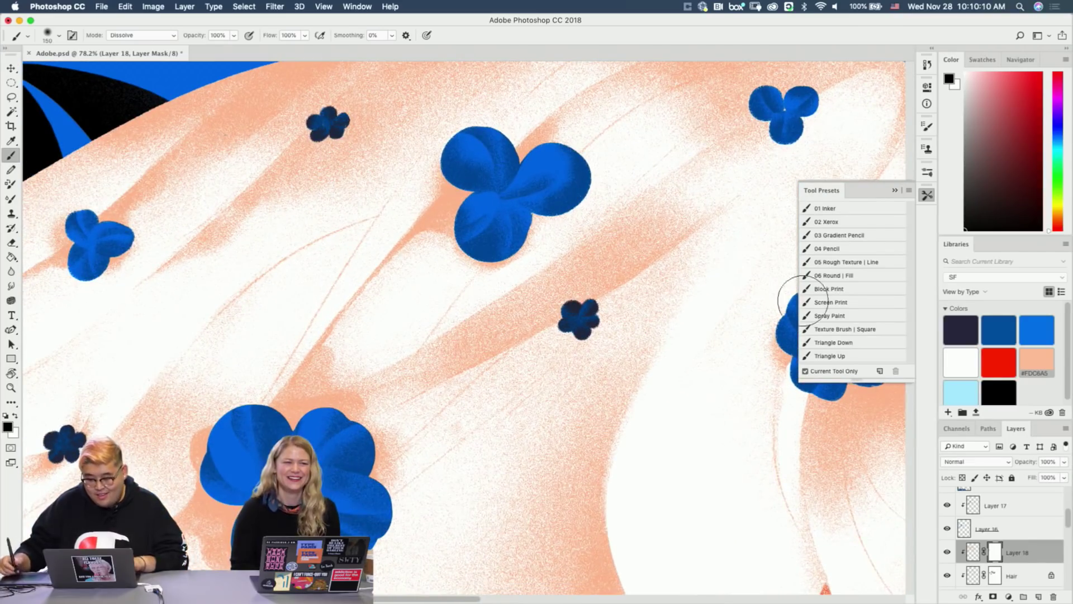
{"action": "left_click", "coordinate": [976, 552]}
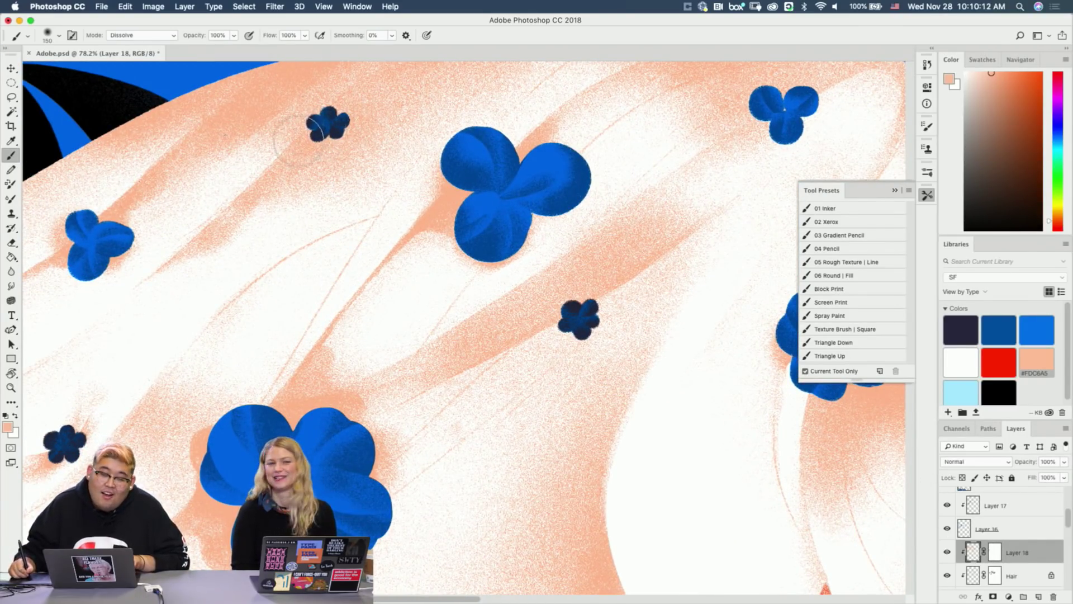
{"action": "key", "text": "e"}
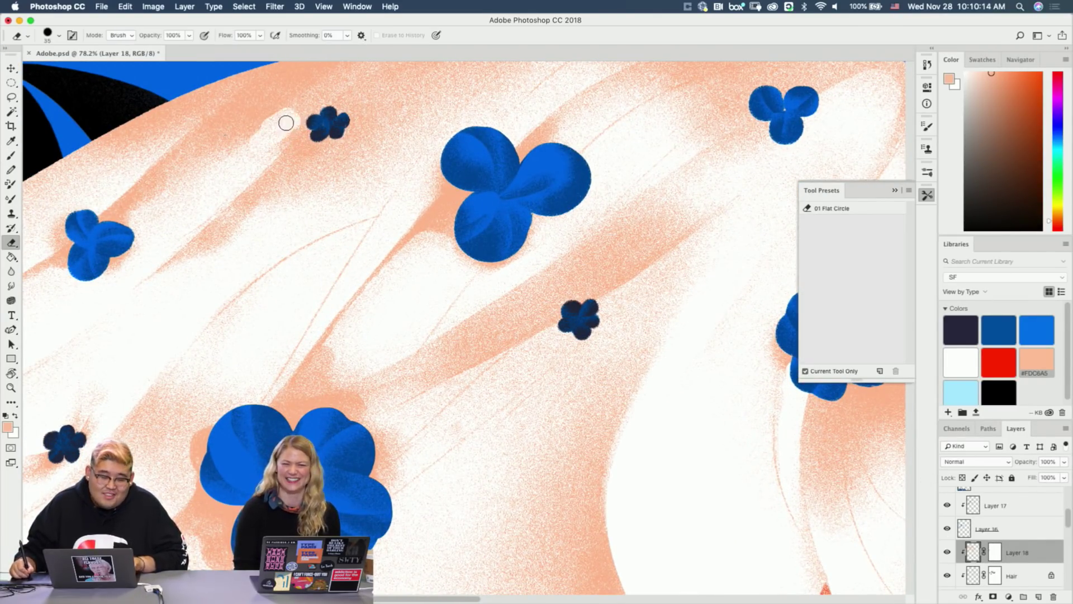
{"action": "key", "text": "b"}
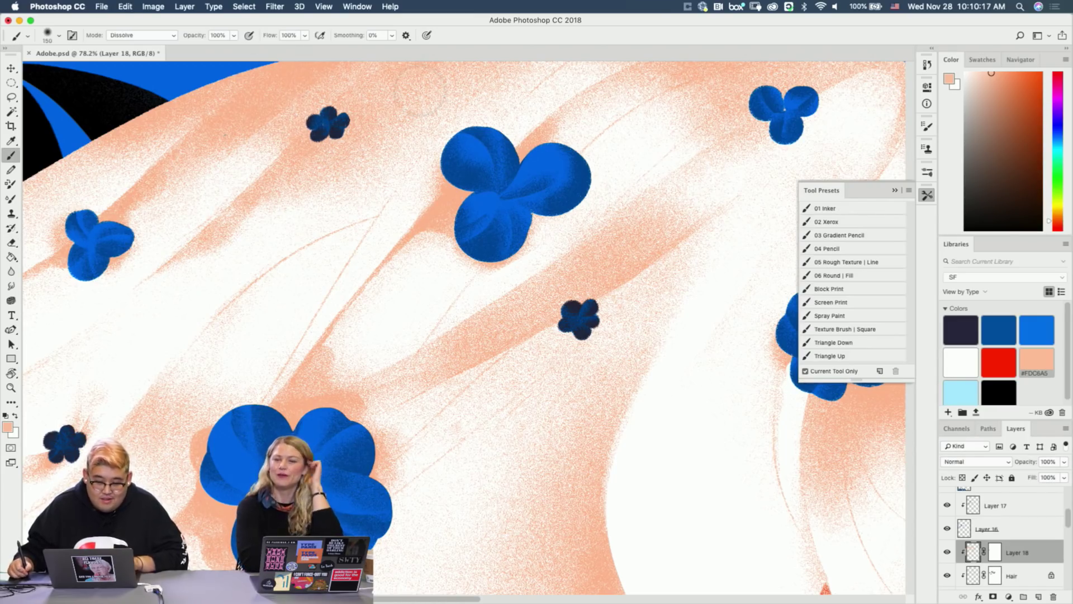
{"action": "left_click", "coordinate": [854, 252]}
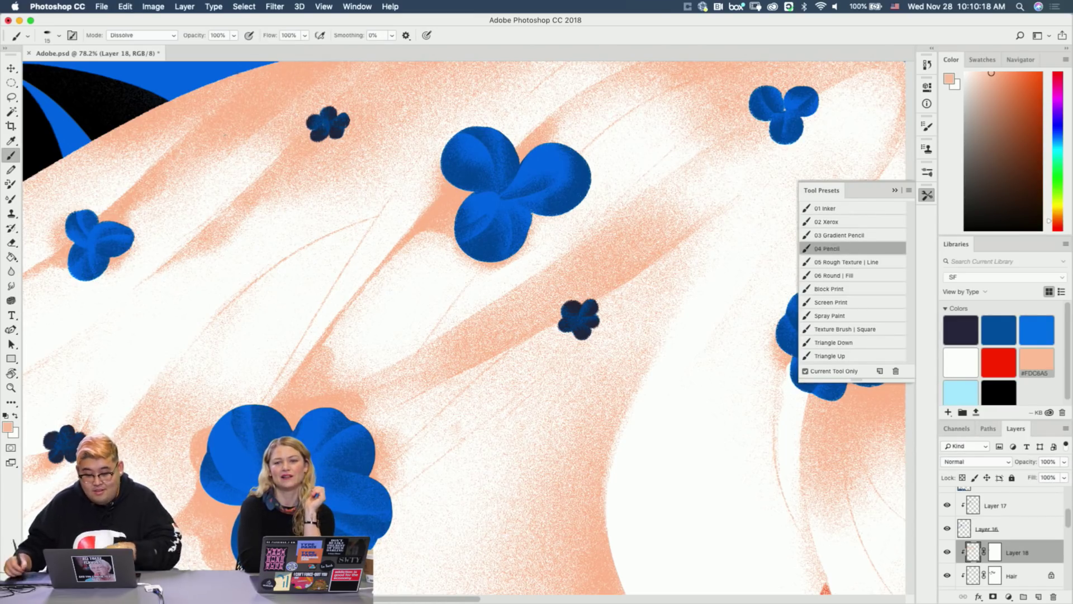
{"action": "key", "text": "bracketright"}
{"action": "key", "text": "bracketright"}
{"action": "key", "text": "bracketright"}
{"action": "key", "text": "bracketright"}
{"action": "key", "text": "bracketright"}
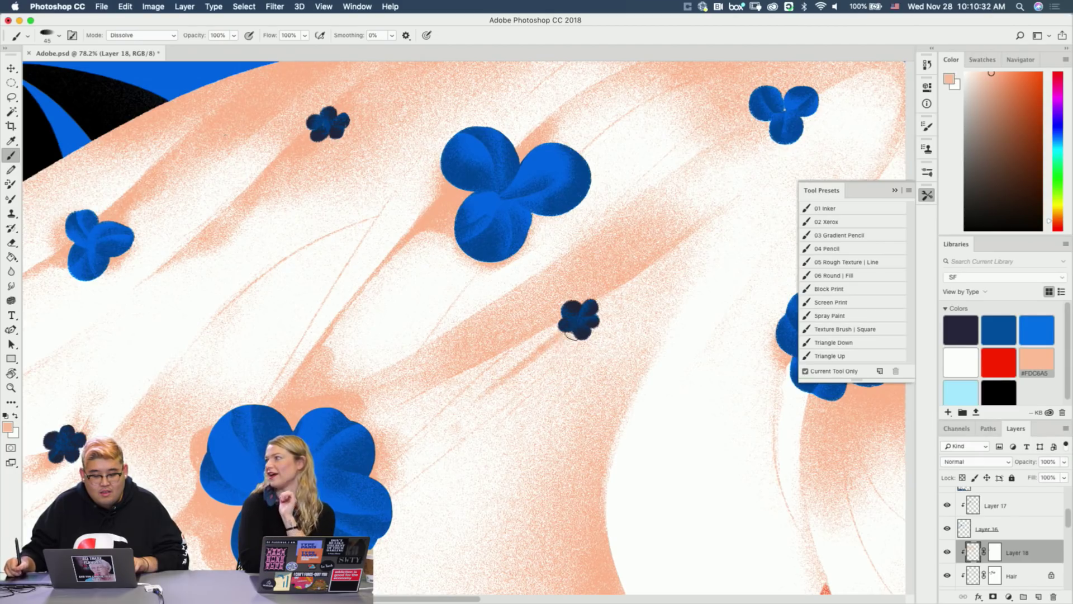
Enlarge the pencil to 90 and broaden the peach shadows on the lower left and upper right of the middle small flower.
{"action": "key", "text": "bracketright"}
{"action": "key", "text": "bracketright"}
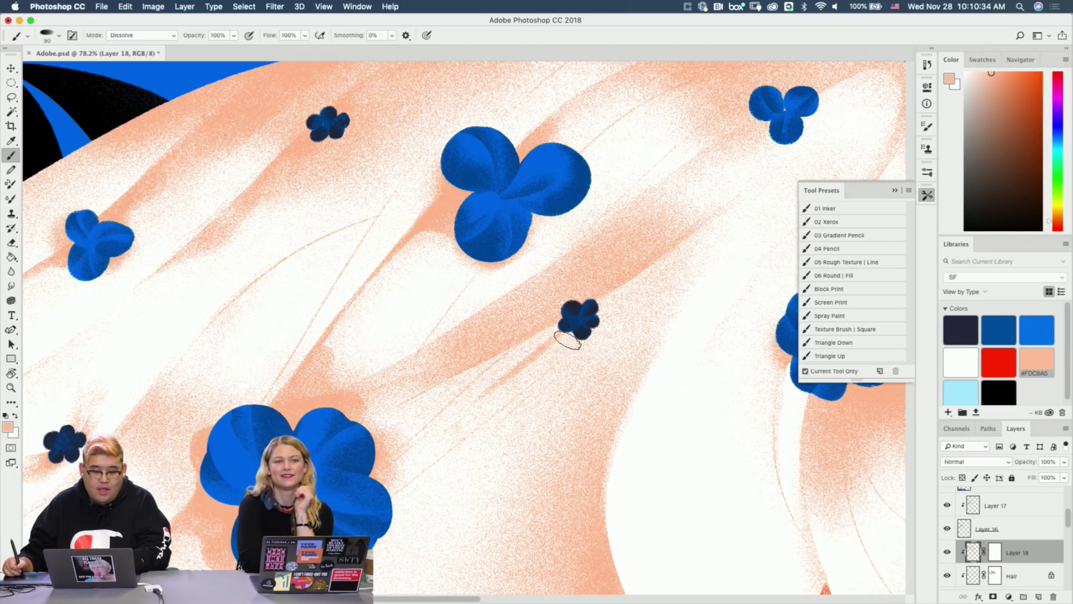
{"action": "key", "text": "bracketright"}
{"action": "key", "text": "bracketright"}
{"action": "key", "text": "bracketright"}
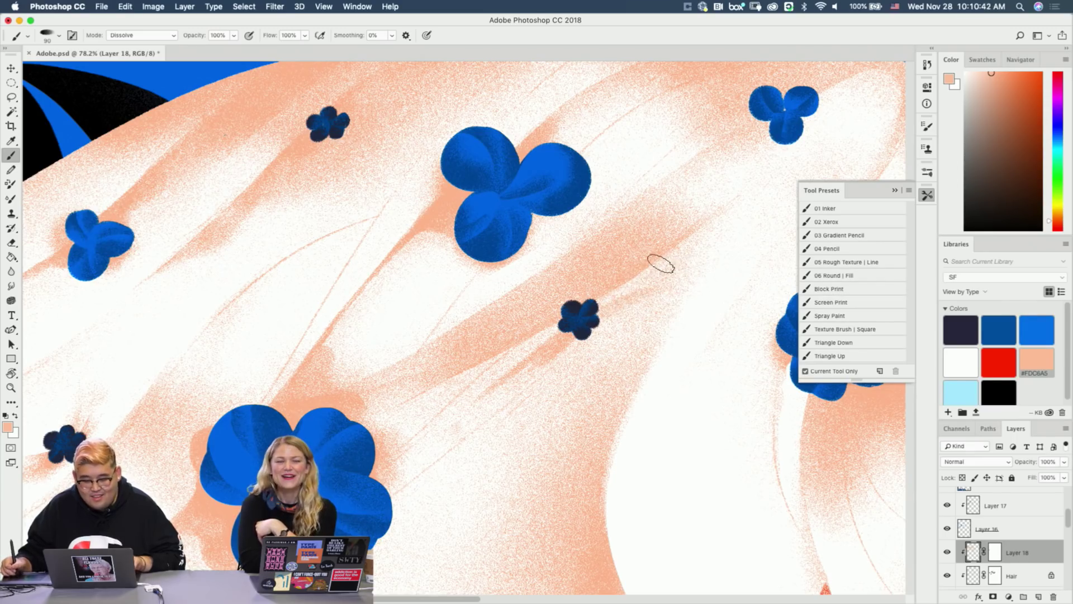
Reduce the pencil to 15 and refine the peach hair streaks on the upper right of the middle small flower.
{"action": "key", "text": "bracketleft"}
{"action": "key", "text": "bracketleft"}
{"action": "key", "text": "bracketleft"}
{"action": "key", "text": "bracketleft"}
{"action": "key", "text": "bracketleft"}
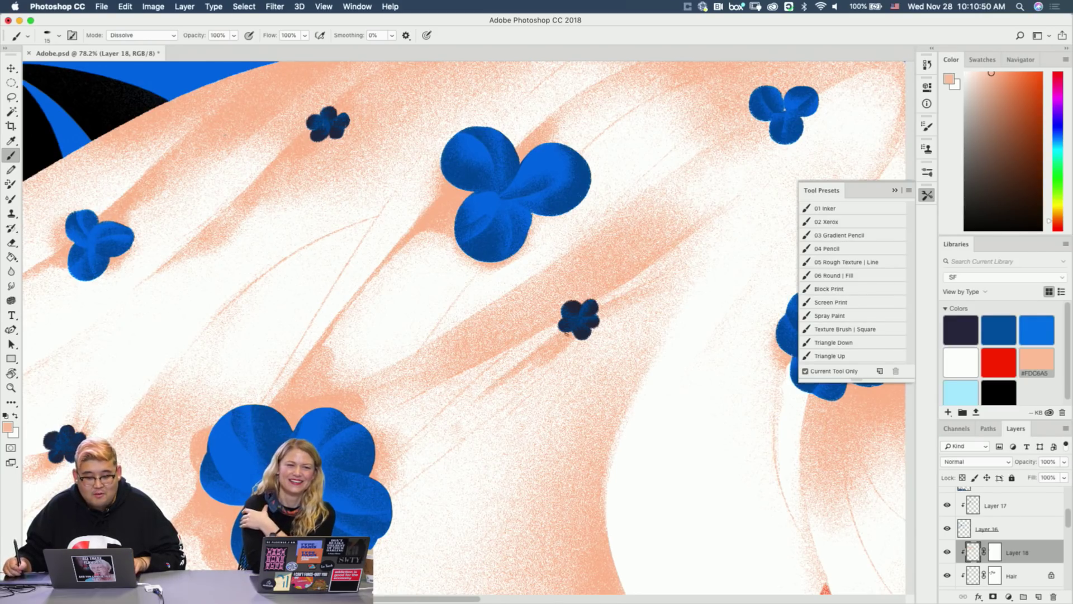
{"action": "mouse_move", "coordinate": [615, 323]}
{"action": "left_mouse_down"}
{"action": "mouse_move", "coordinate": [446, 401]}
{"action": "mouse_move", "coordinate": [544, 323]}
{"action": "left_mouse_up"}
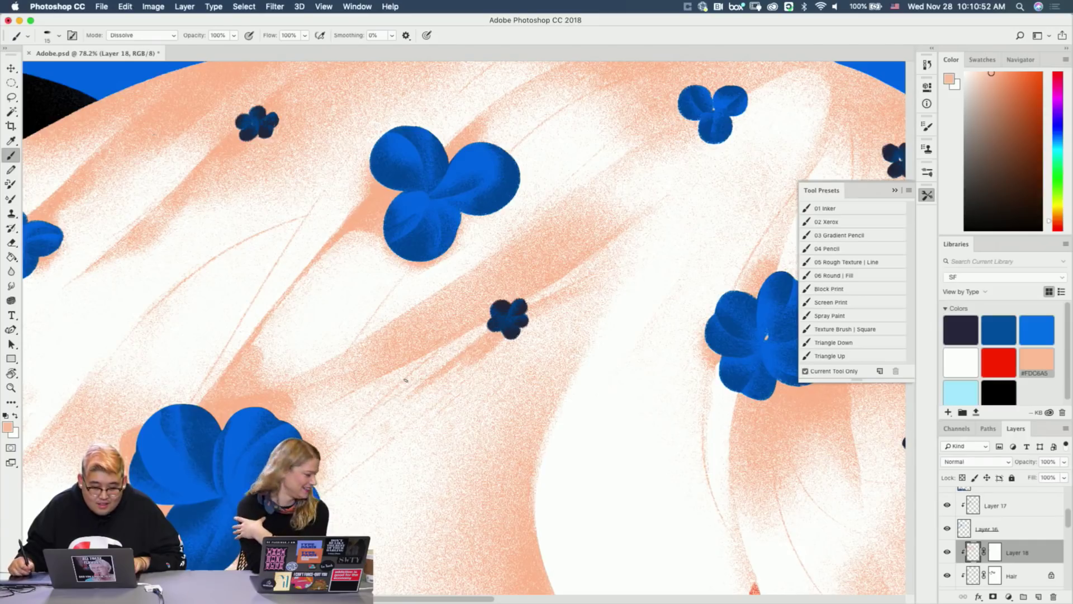
{"action": "left_click_drag", "start_coordinate": [420, 385], "coordinate": [384, 411]}
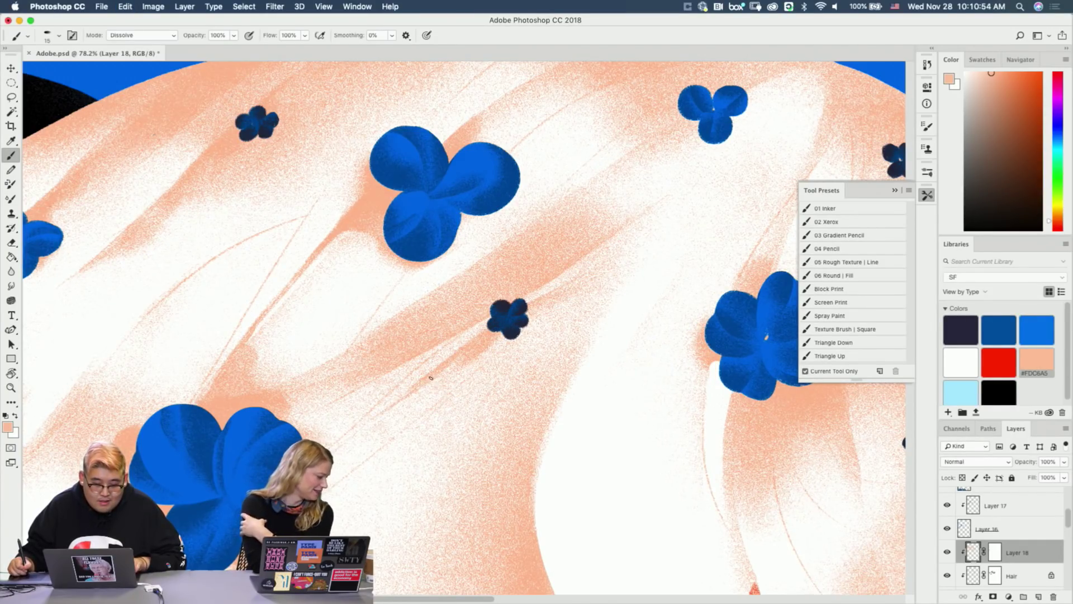
{"action": "key", "text": "alt+super+z"}
{"action": "key", "text": "alt+super+z"}
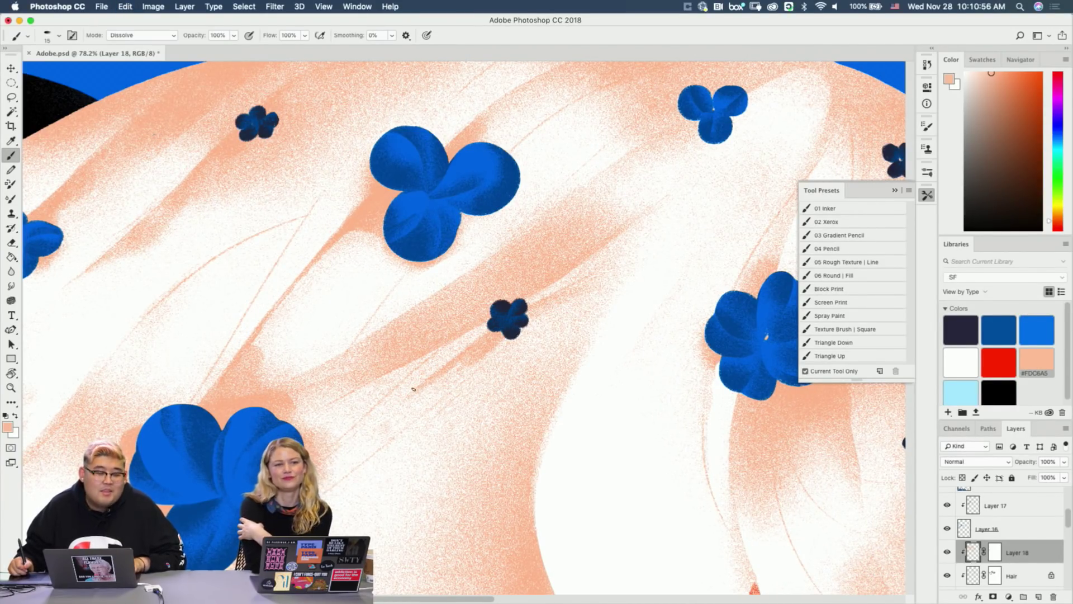
Reselect Layer 18 and draw thin peach hair lines from the middle small flower down toward the large flower, reducing the pencil to 7.
{"action": "left_click_drag", "start_coordinate": [413, 389], "coordinate": [450, 369]}
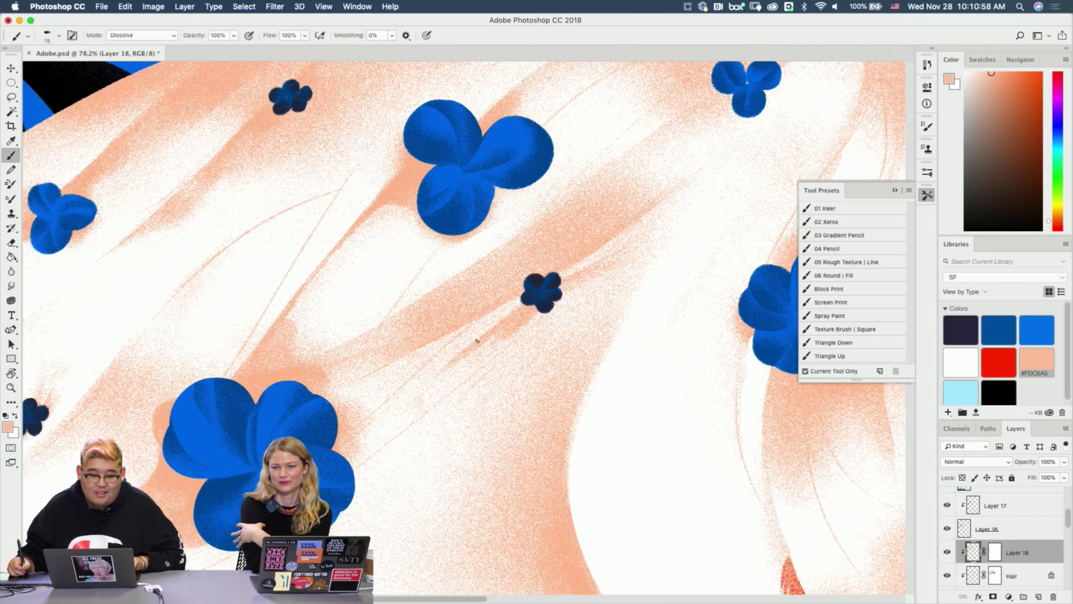
{"action": "left_click", "coordinate": [462, 374], "text": "super"}
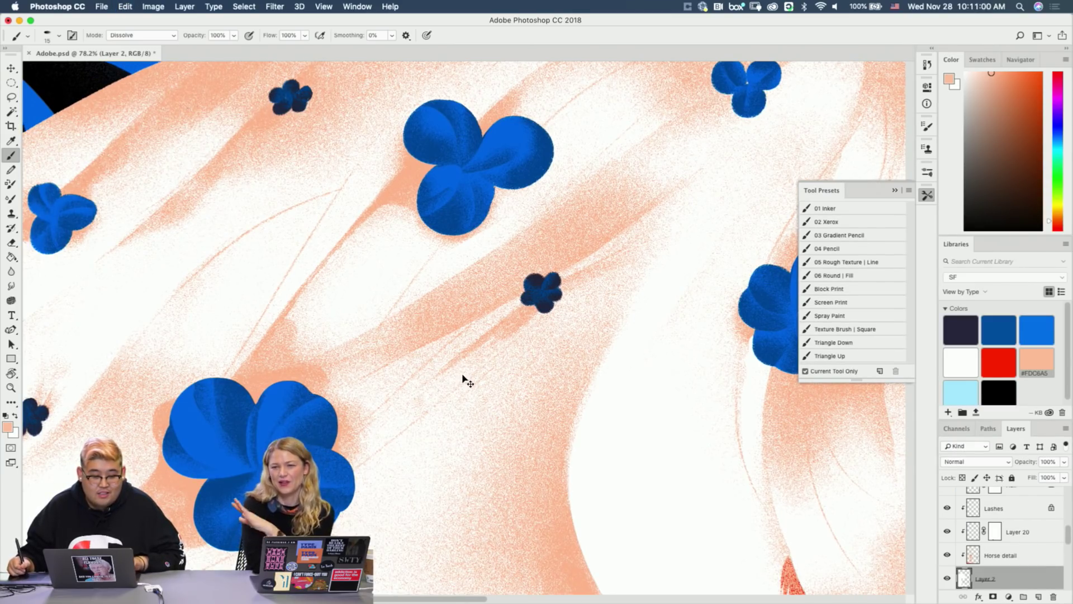
{"action": "scroll", "coordinate": [1007, 525], "scroll_direction": "up", "scroll_amount": 2}
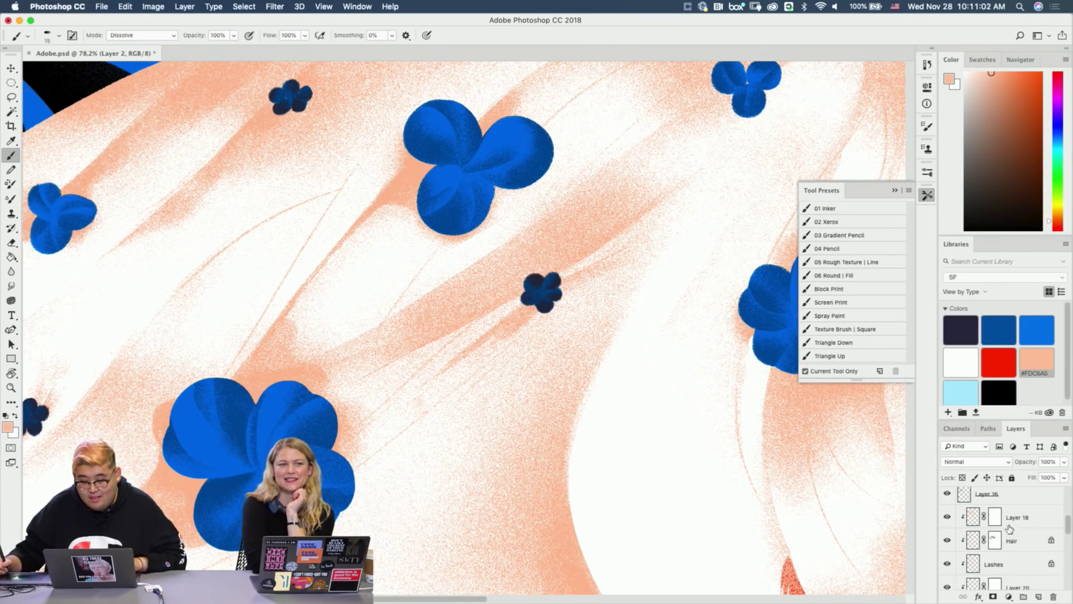
{"action": "left_click", "coordinate": [974, 520]}
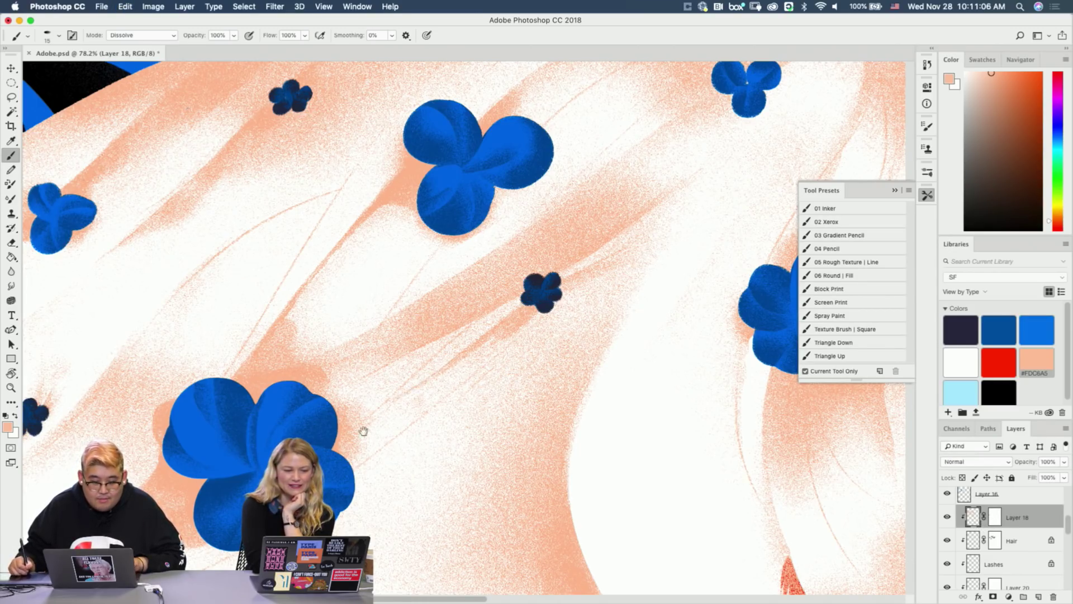
{"action": "left_click_drag", "start_coordinate": [363, 431], "coordinate": [623, 338]}
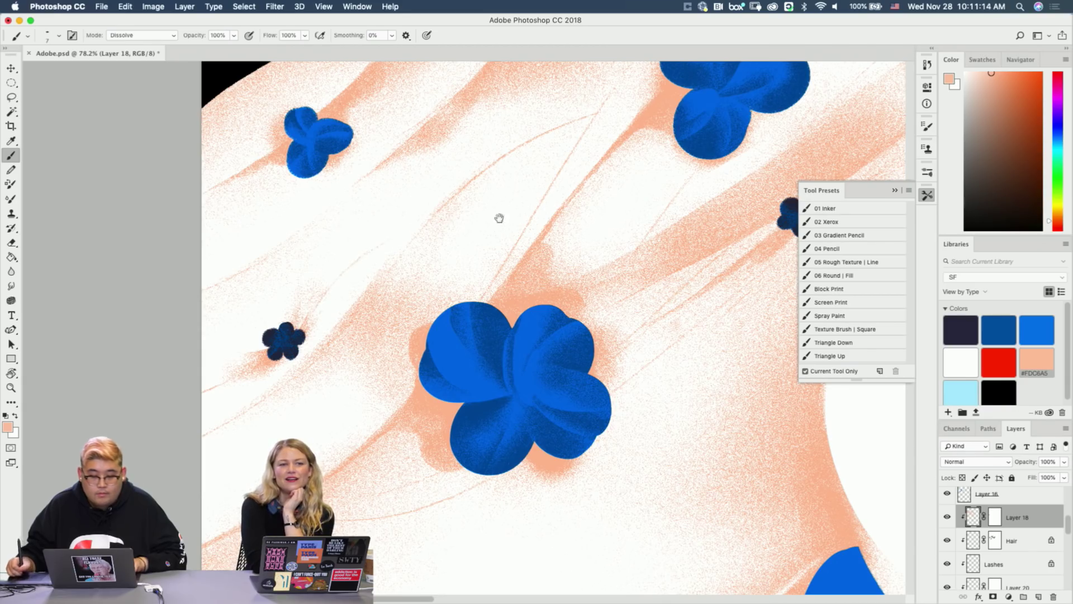
{"action": "left_click_drag", "start_coordinate": [499, 218], "coordinate": [264, 297]}
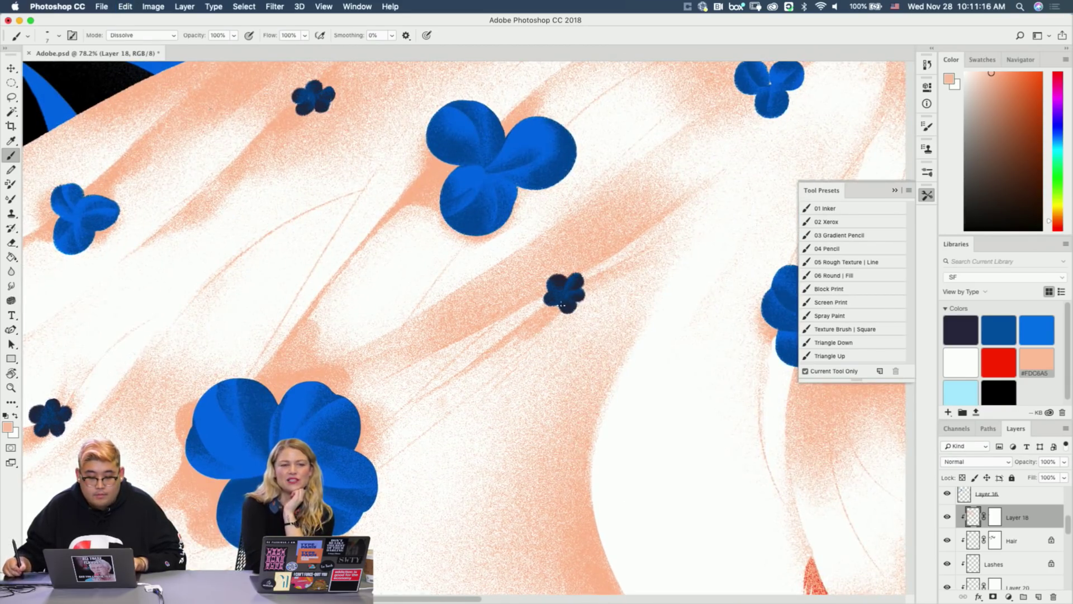
{"action": "scroll", "coordinate": [447, 275], "scroll_direction": "right", "scroll_amount": 3}
{"action": "scroll", "coordinate": [448, 275], "scroll_direction": "up", "scroll_amount": 1}
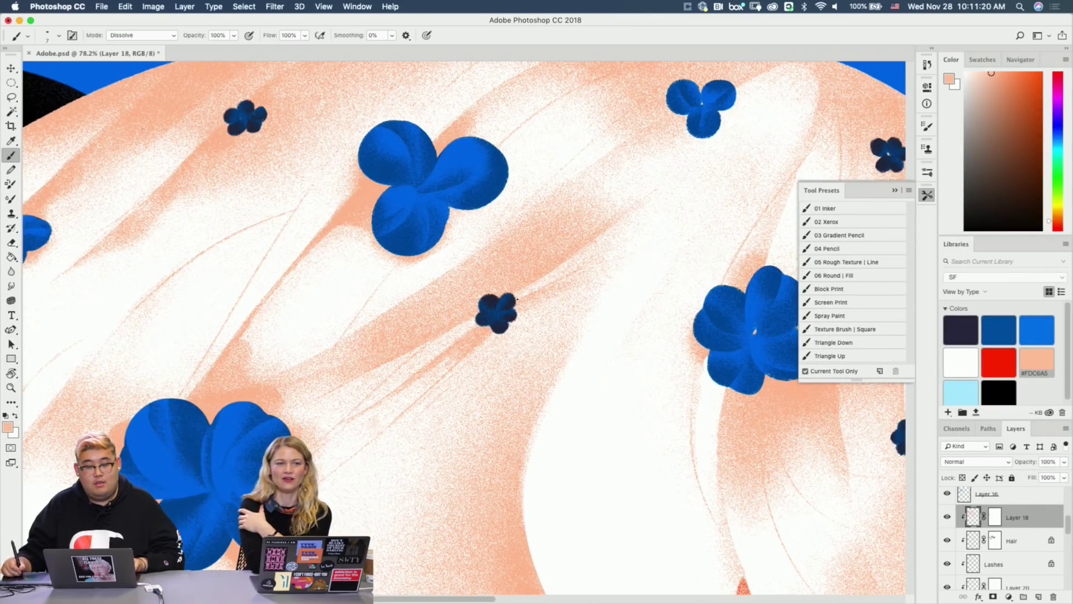
Paint peach hair streaks below the small flower at the top of the forelock with the pencil at 45, redoing the unsatisfactory strokes.
{"action": "scroll", "coordinate": [651, 204], "scroll_direction": "right", "scroll_amount": 10}
{"action": "scroll", "coordinate": [651, 204], "scroll_direction": "up", "scroll_amount": 3}
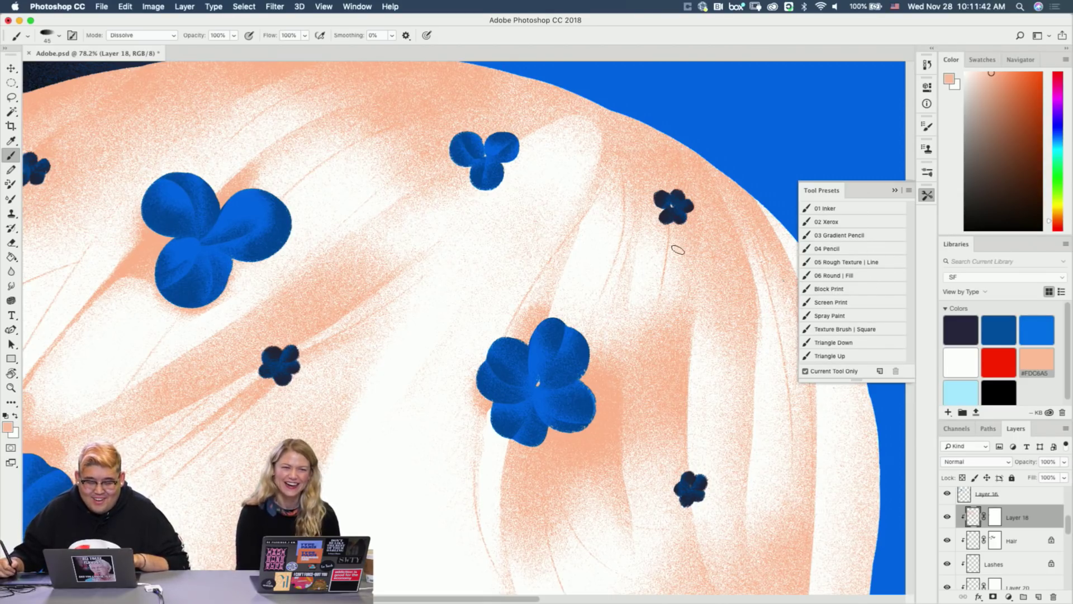
{"action": "left_click_drag", "start_coordinate": [670, 227], "coordinate": [652, 316]}
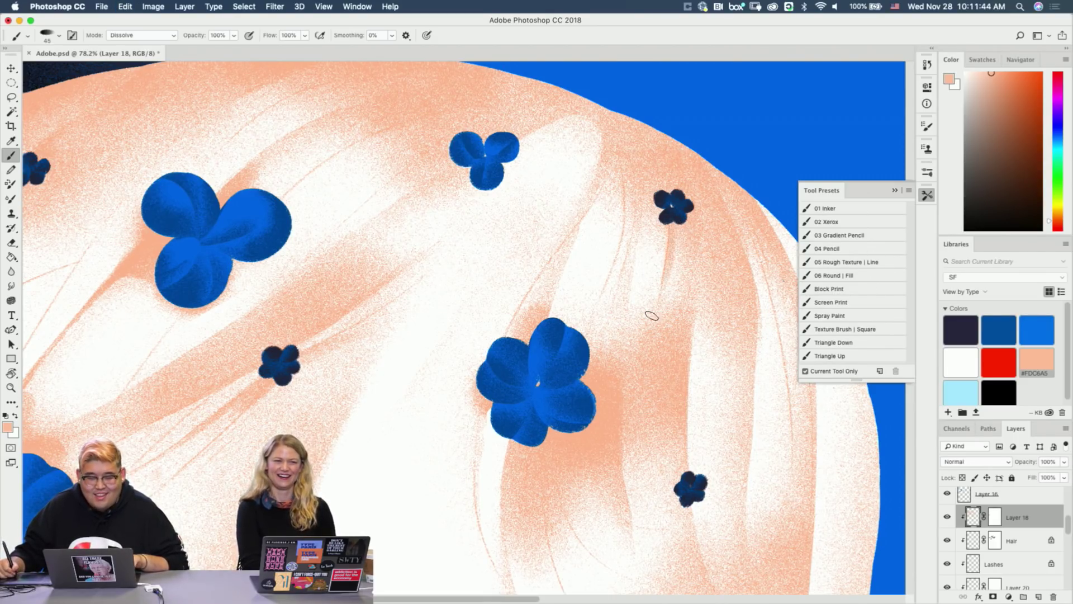
{"action": "left_click_drag", "start_coordinate": [678, 241], "coordinate": [674, 284]}
{"action": "key", "text": "super+z"}
{"action": "left_click_drag", "start_coordinate": [678, 218], "coordinate": [651, 311]}
{"action": "key", "text": "super+z"}
{"action": "left_click_drag", "start_coordinate": [672, 263], "coordinate": [657, 322]}
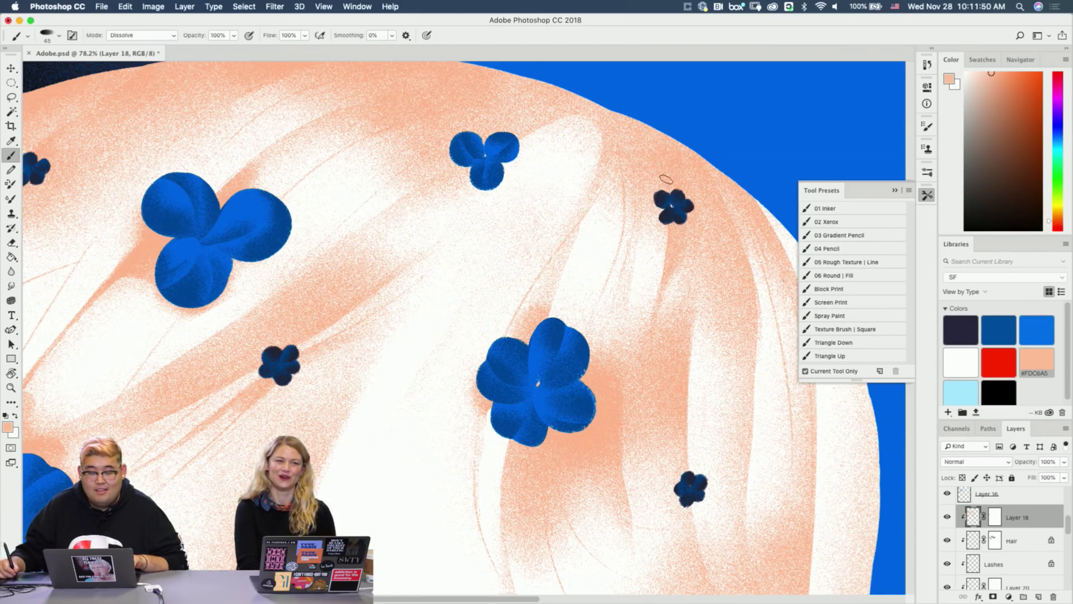
{"action": "scroll", "coordinate": [650, 383], "scroll_direction": "down", "scroll_amount": 5}
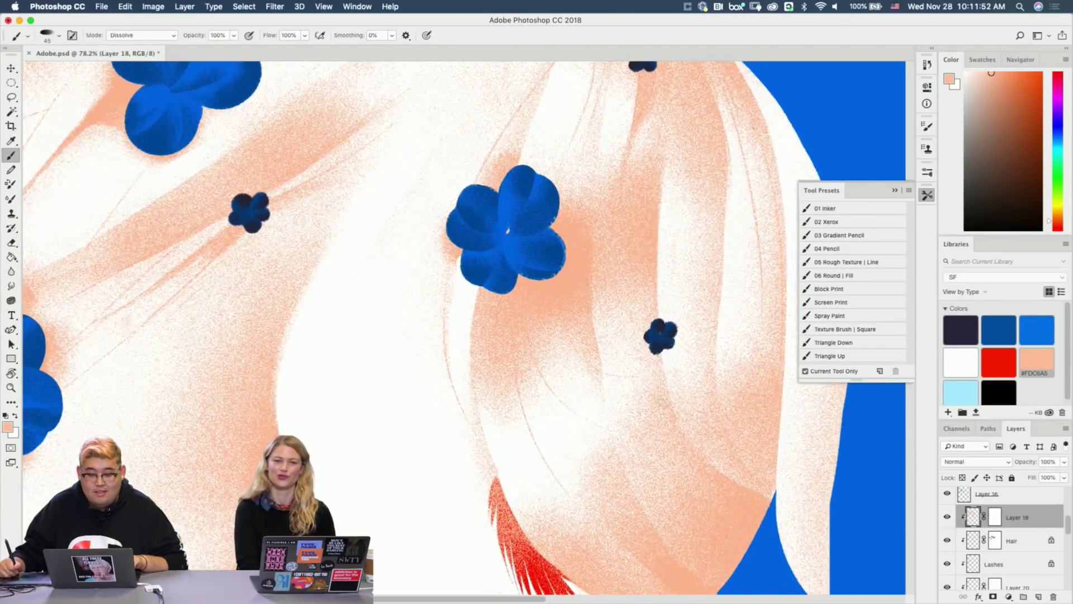
{"action": "key", "text": "super+z"}
{"action": "left_click_drag", "start_coordinate": [658, 356], "coordinate": [696, 458]}
{"action": "key", "text": "super+z"}
Review the horse's head, mane flowers and the figure below at a smaller magnification.
{"action": "key", "text": "z"}
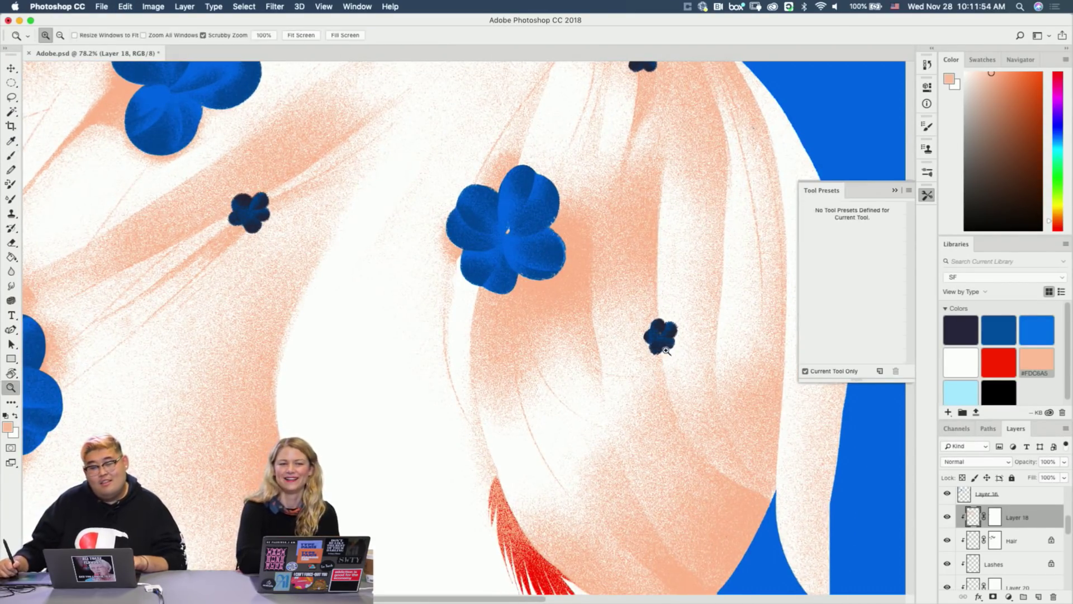
{"action": "left_click_drag", "start_coordinate": [673, 359], "coordinate": [631, 361]}
{"action": "key", "text": "space"}
{"action": "left_click_drag", "start_coordinate": [654, 396], "coordinate": [608, 315]}
{"action": "left_click_drag", "start_coordinate": [661, 365], "coordinate": [614, 253]}
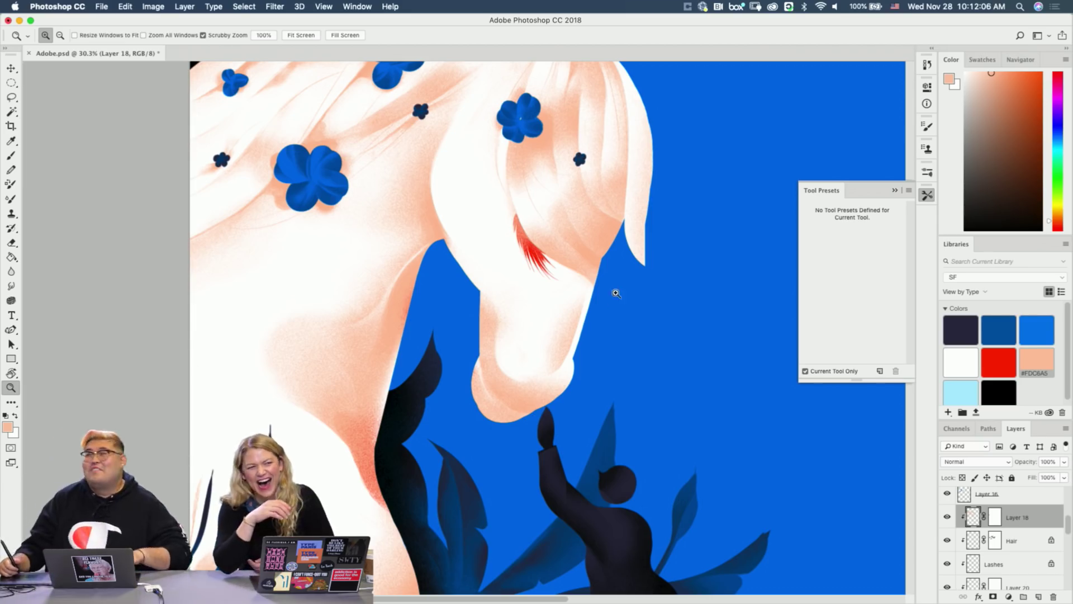
{"action": "left_click_drag", "start_coordinate": [587, 305], "coordinate": [634, 217]}
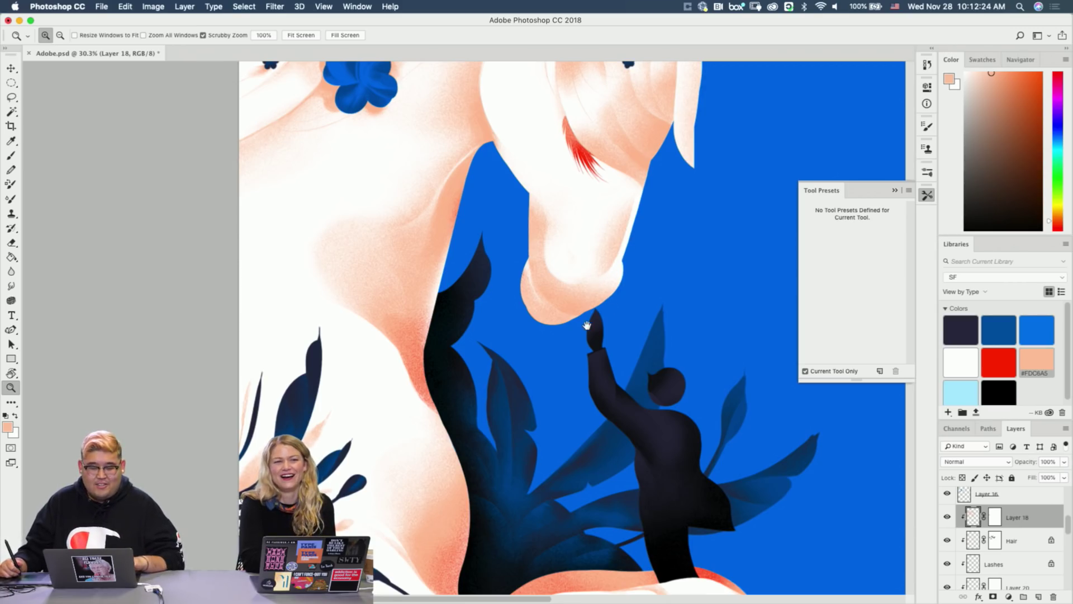
{"action": "left_click_drag", "start_coordinate": [585, 375], "coordinate": [553, 431]}
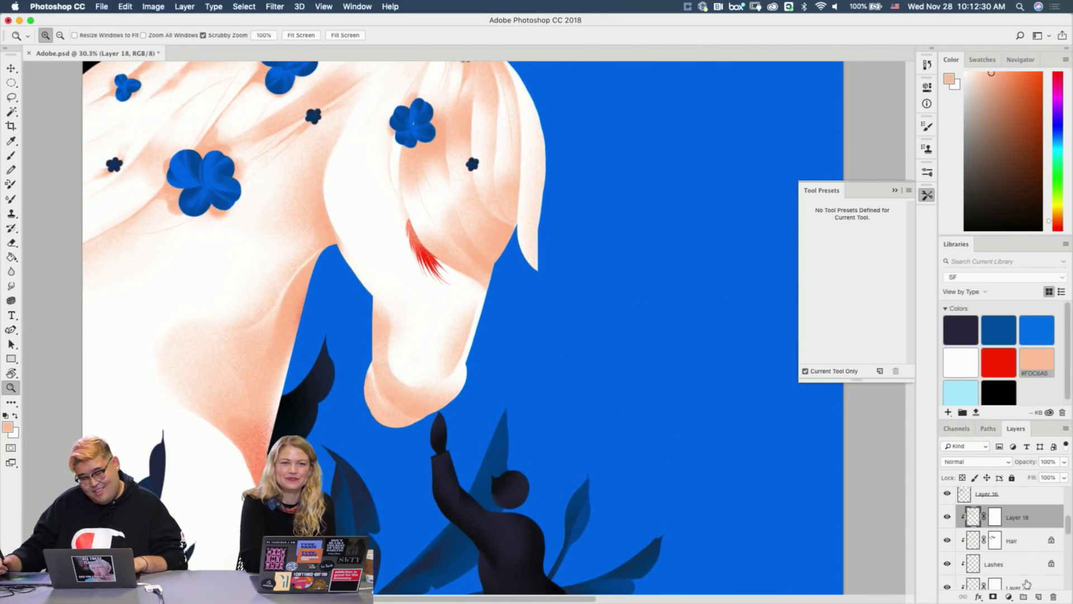
Shade the outer edge and tip of the hanging forelock strand in peach using the 03 Gradient Pencil, enlarged from 400 to 500.
{"action": "key", "text": "b"}
{"action": "left_click", "coordinate": [860, 246]}
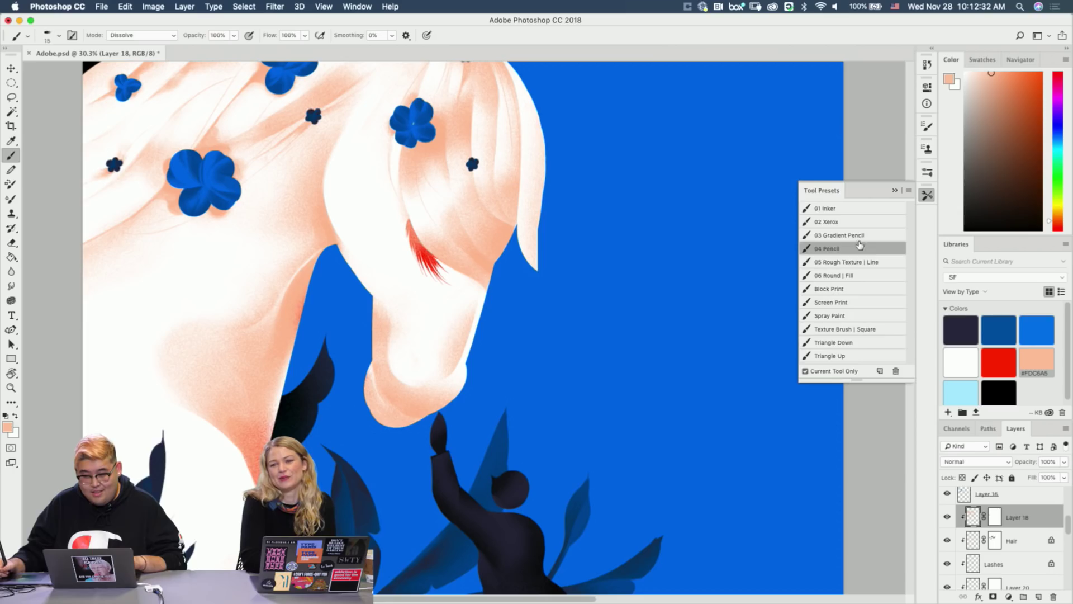
{"action": "left_click", "coordinate": [864, 236]}
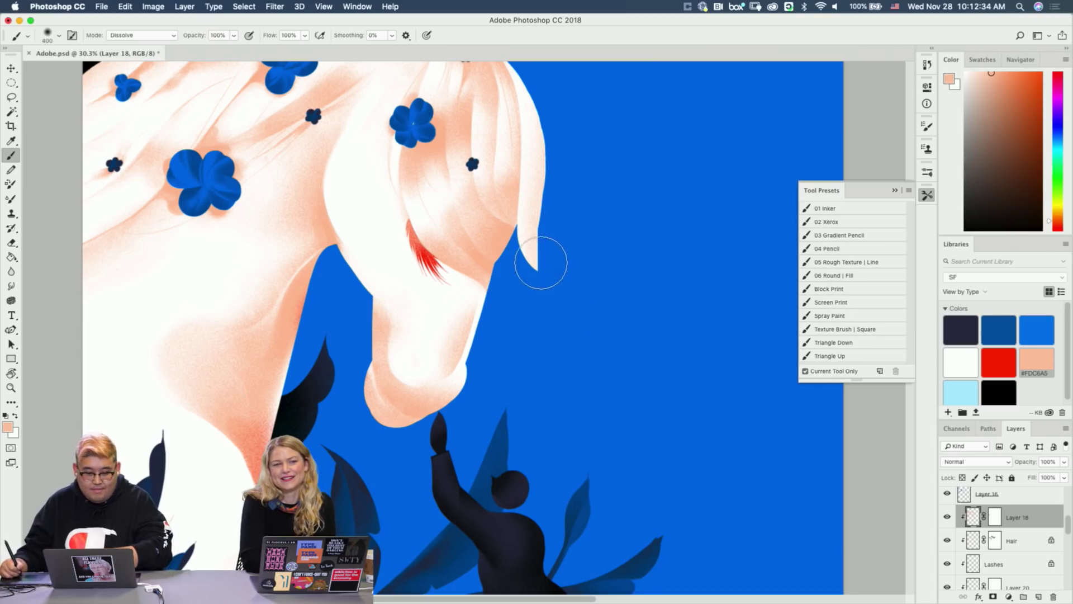
{"action": "left_click_drag", "start_coordinate": [546, 257], "coordinate": [580, 151]}
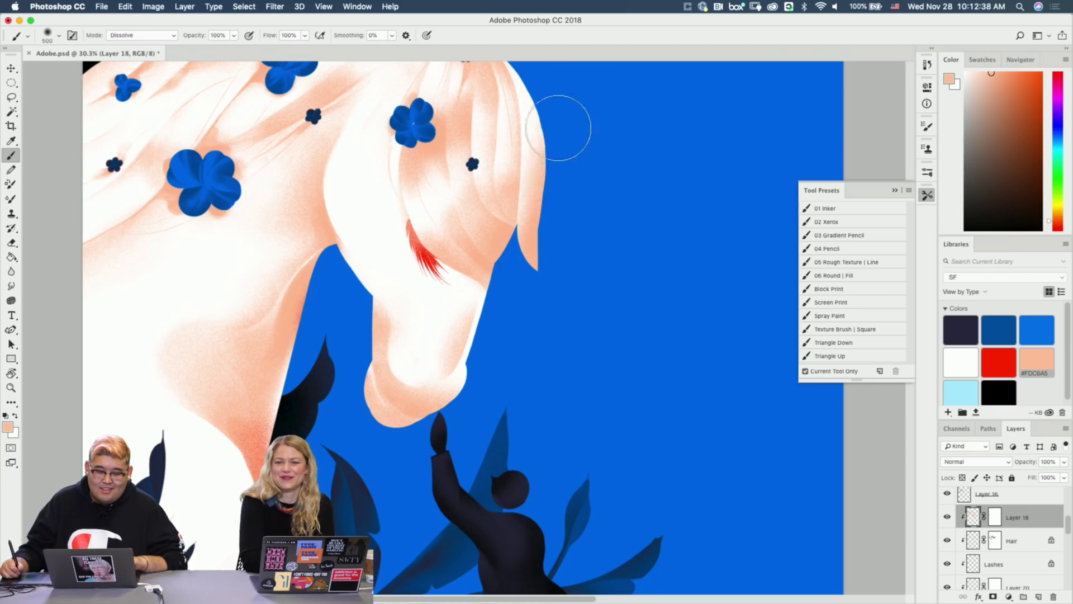
{"action": "left_click_drag", "start_coordinate": [593, 249], "coordinate": [641, 344]}
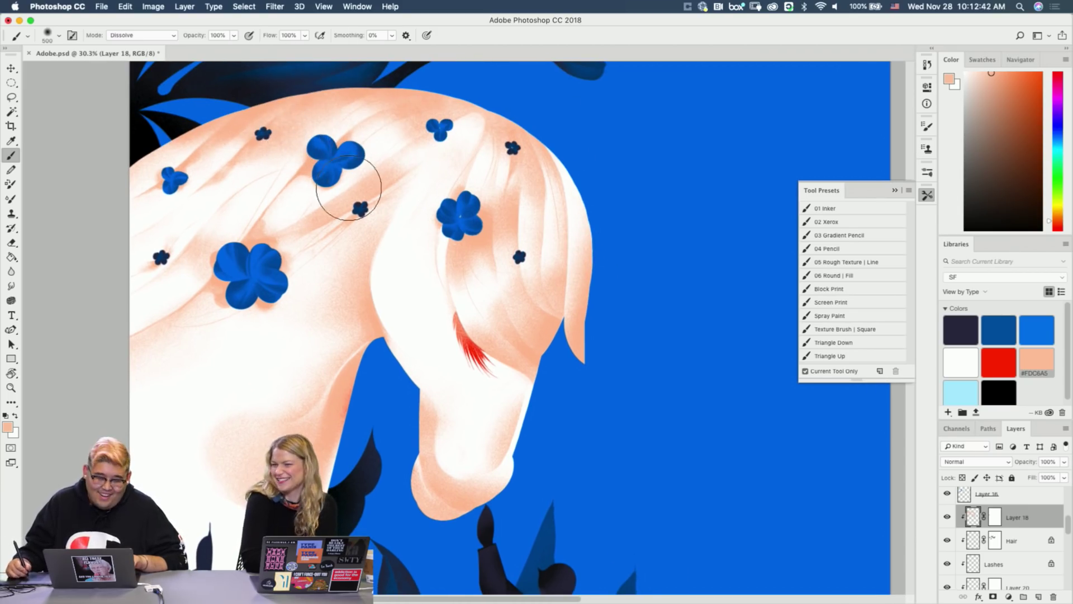
{"action": "mouse_move", "coordinate": [278, 235]}
{"action": "left_mouse_down"}
{"action": "mouse_move", "coordinate": [329, 216]}
{"action": "mouse_move", "coordinate": [289, 224]}
{"action": "left_mouse_up"}
{"action": "key", "text": "super+z"}
{"action": "key", "text": "super+z"}
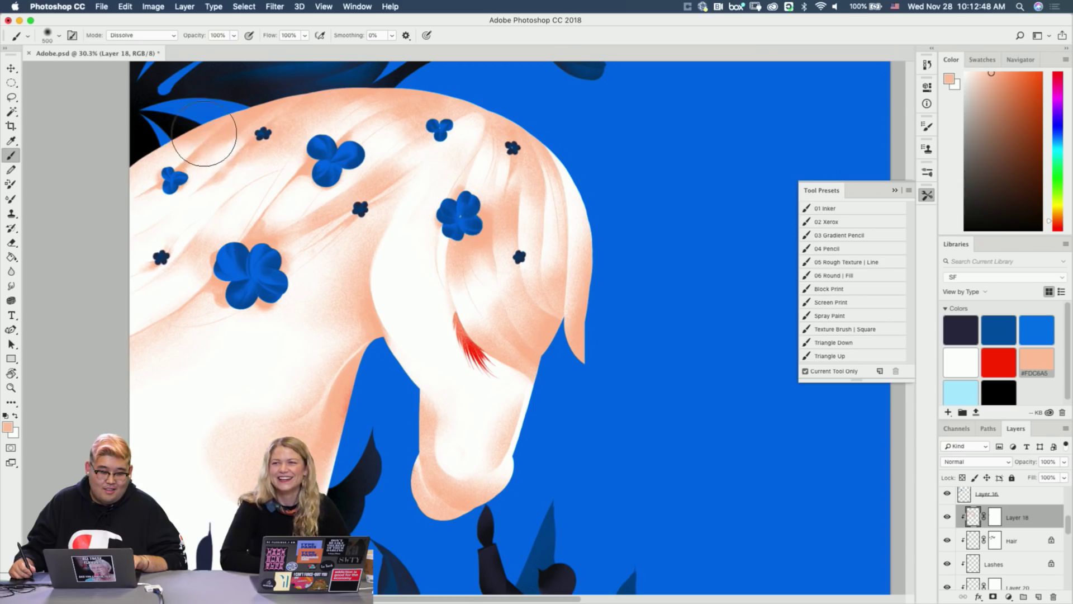
{"action": "key", "text": "super+z"}
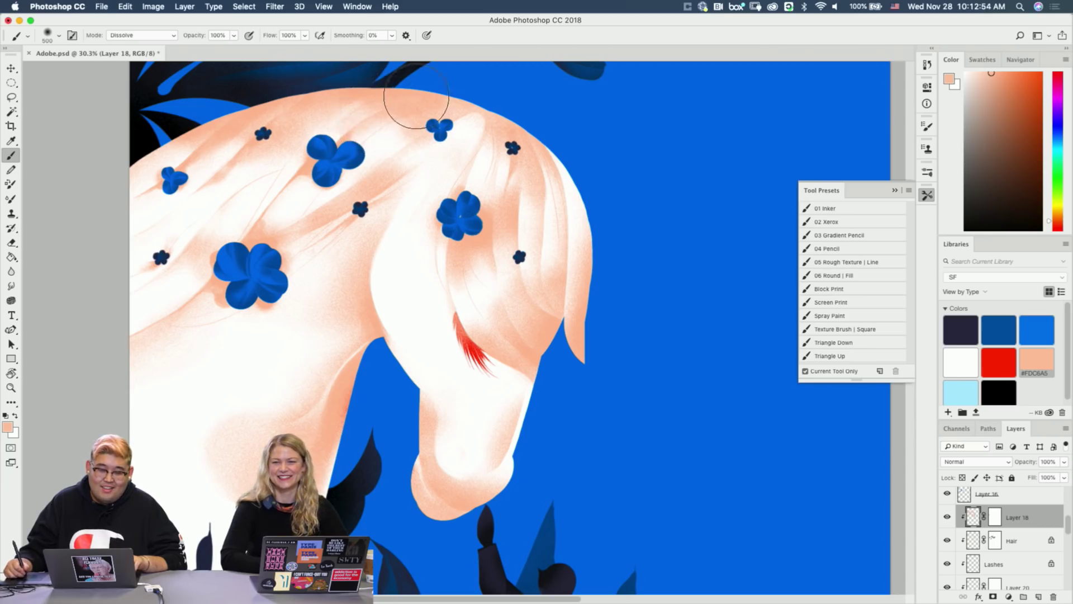
{"action": "left_click_drag", "start_coordinate": [376, 125], "coordinate": [441, 127]}
{"action": "key", "text": "super+z"}
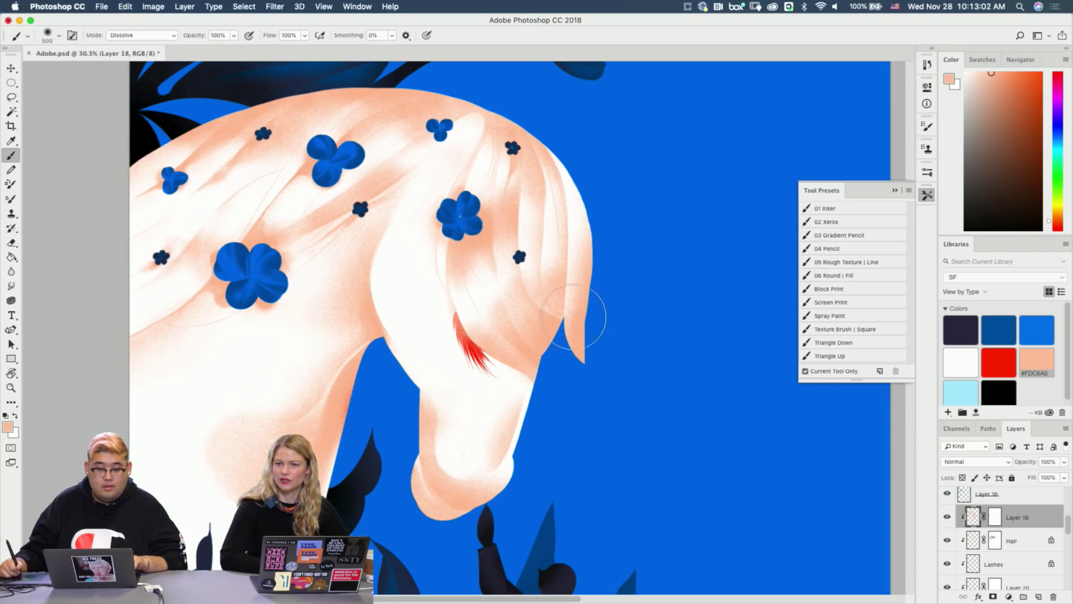
Erase the peach specks along the horse's jaw edge on the Horse detail layer with the eraser at 35, redoing the unsatisfactory strokes.
{"action": "left_click_drag", "start_coordinate": [355, 381], "coordinate": [391, 340]}
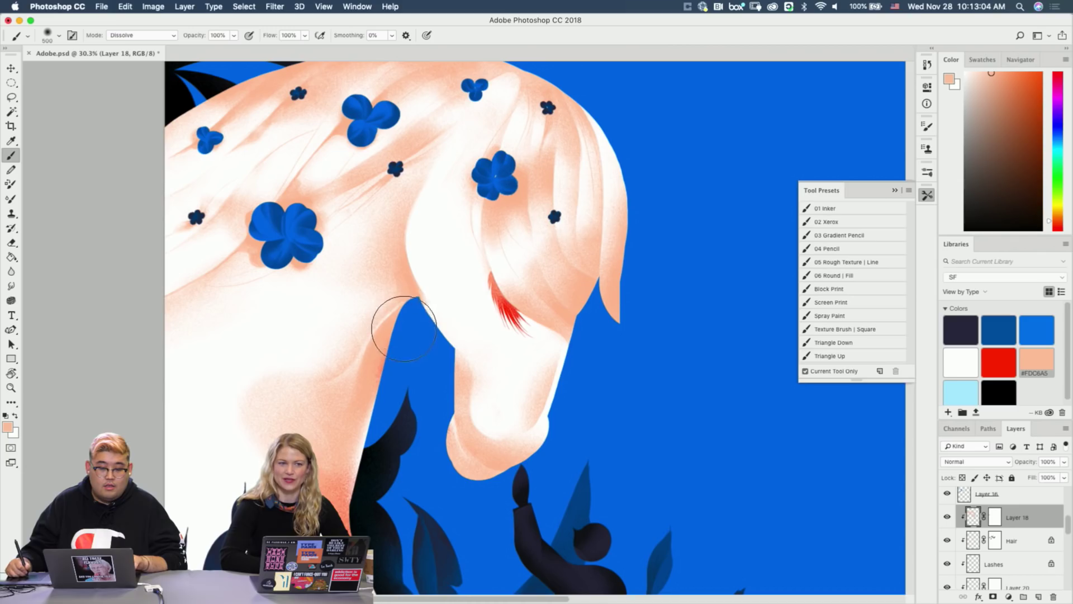
{"action": "scroll", "coordinate": [987, 568], "scroll_direction": "down", "scroll_amount": 3}
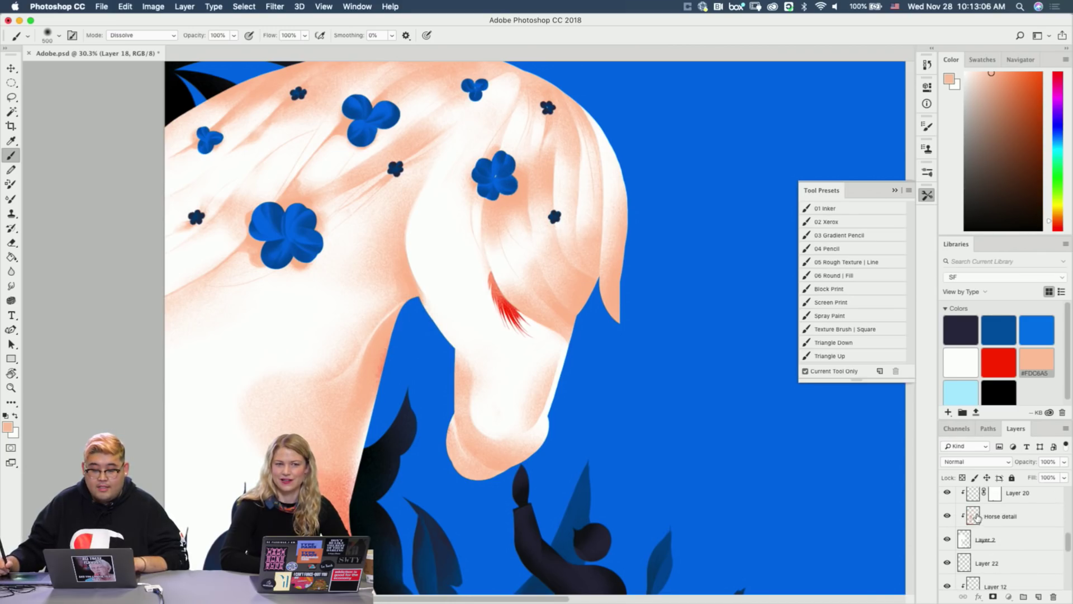
{"action": "left_click", "coordinate": [1001, 516]}
{"action": "key", "text": "e"}
{"action": "scroll", "coordinate": [430, 241], "scroll_direction": "up", "scroll_amount": 5}
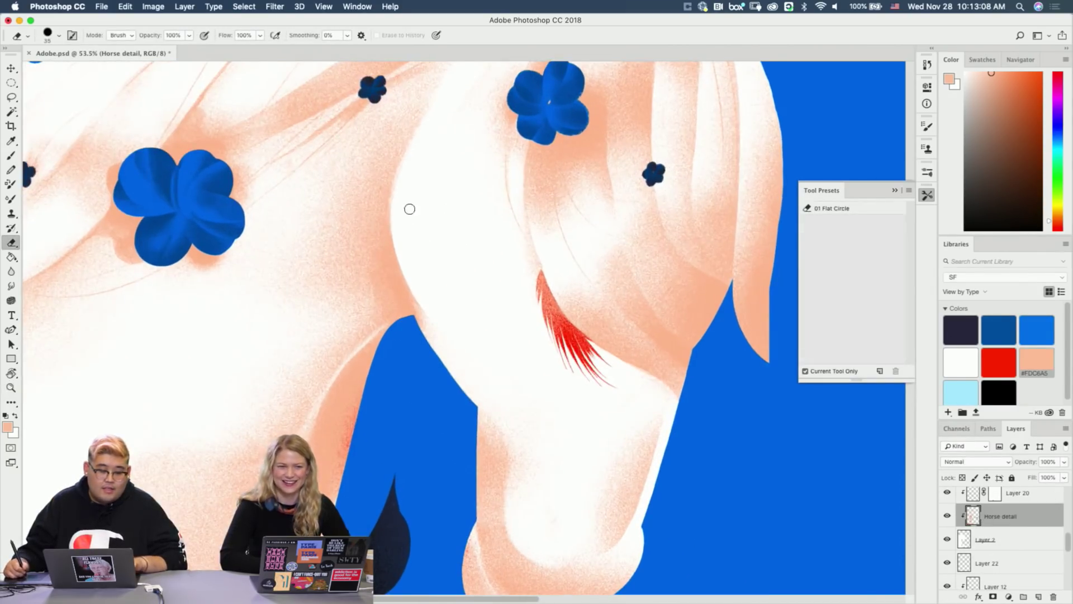
{"action": "left_click_drag", "start_coordinate": [399, 281], "coordinate": [443, 326]}
{"action": "key", "text": "super+z"}
{"action": "left_click_drag", "start_coordinate": [404, 191], "coordinate": [453, 354]}
{"action": "key", "text": "super+z"}
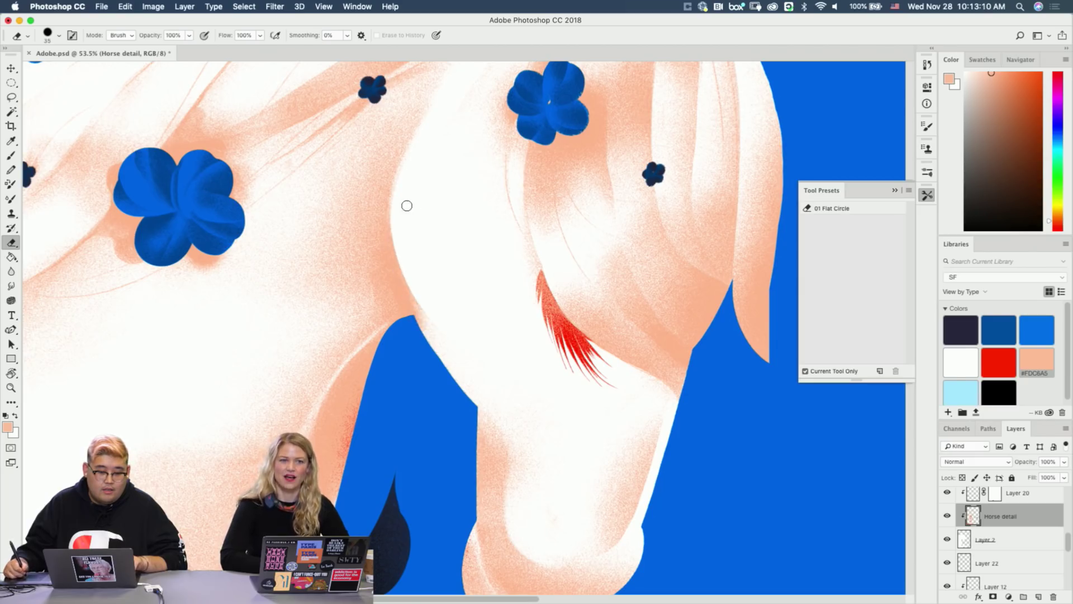
{"action": "left_click_drag", "start_coordinate": [400, 205], "coordinate": [452, 343]}
{"action": "left_click_drag", "start_coordinate": [403, 208], "coordinate": [455, 368]}
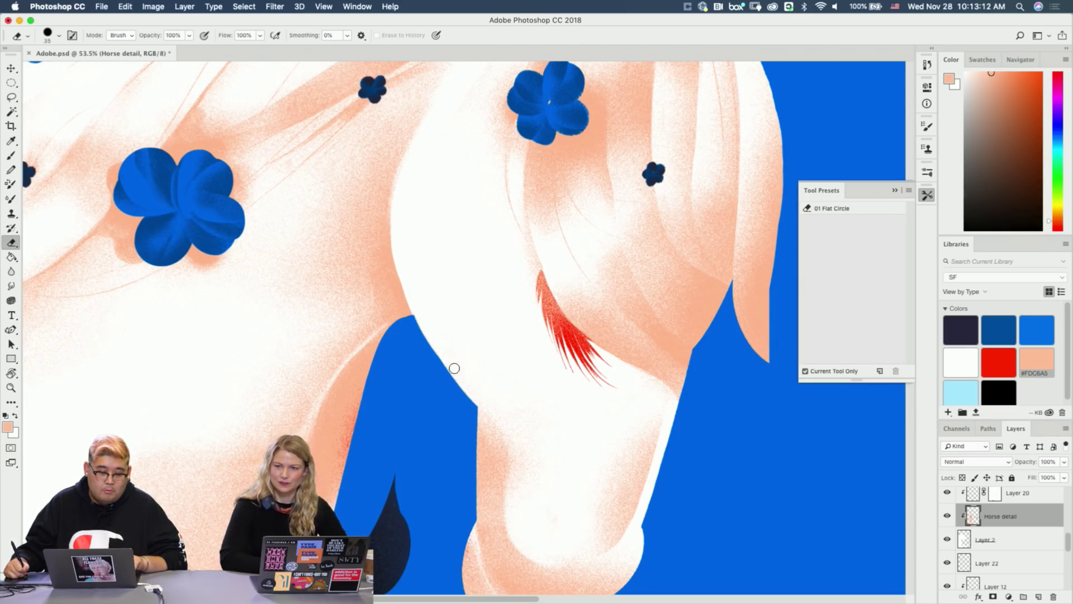
{"action": "key", "text": "super+z"}
{"action": "left_click_drag", "start_coordinate": [403, 190], "coordinate": [449, 356]}
{"action": "key", "text": "super+z"}
{"action": "left_click_drag", "start_coordinate": [396, 202], "coordinate": [412, 289]}
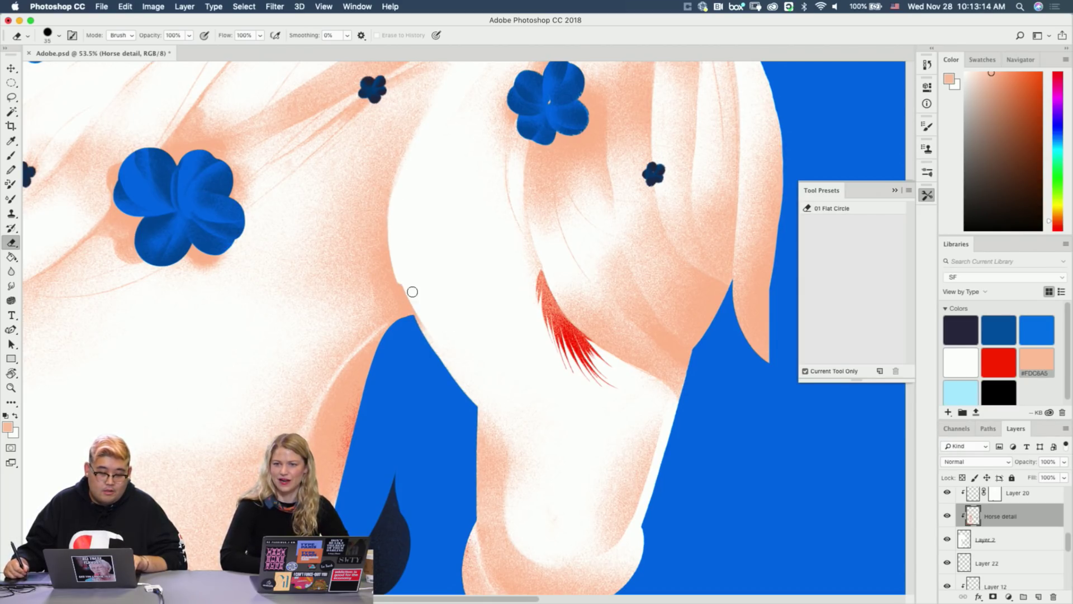
{"action": "key", "text": "super+z"}
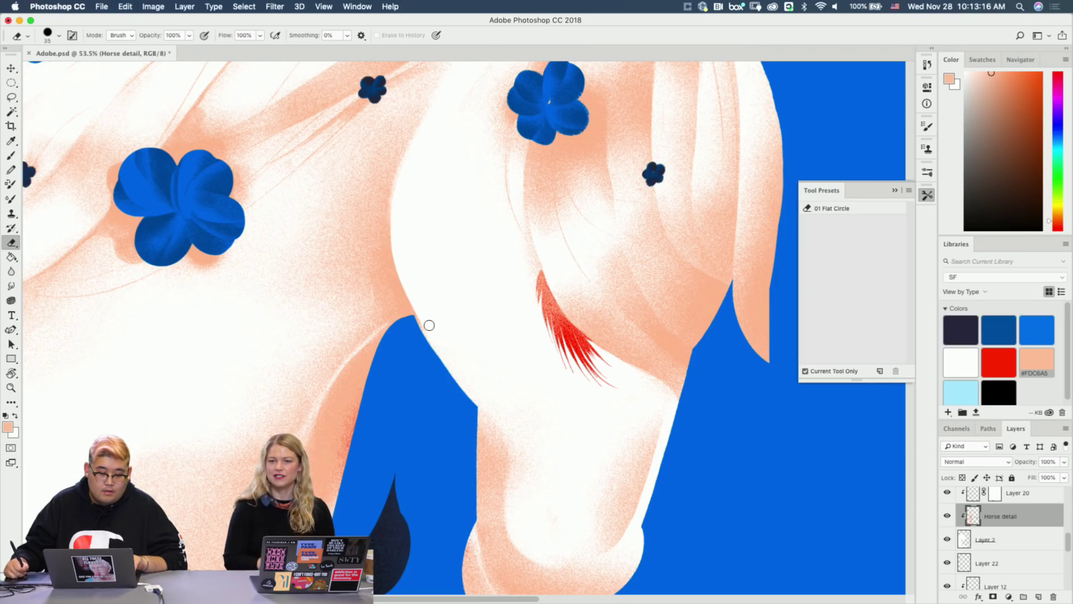
Extend the jaw edge by erasing a short diagonal white line through the peach shading at the top of the muzzle.
{"action": "key", "text": "z"}
{"action": "left_click_drag", "start_coordinate": [464, 305], "coordinate": [448, 319]}
{"action": "key", "text": "b"}
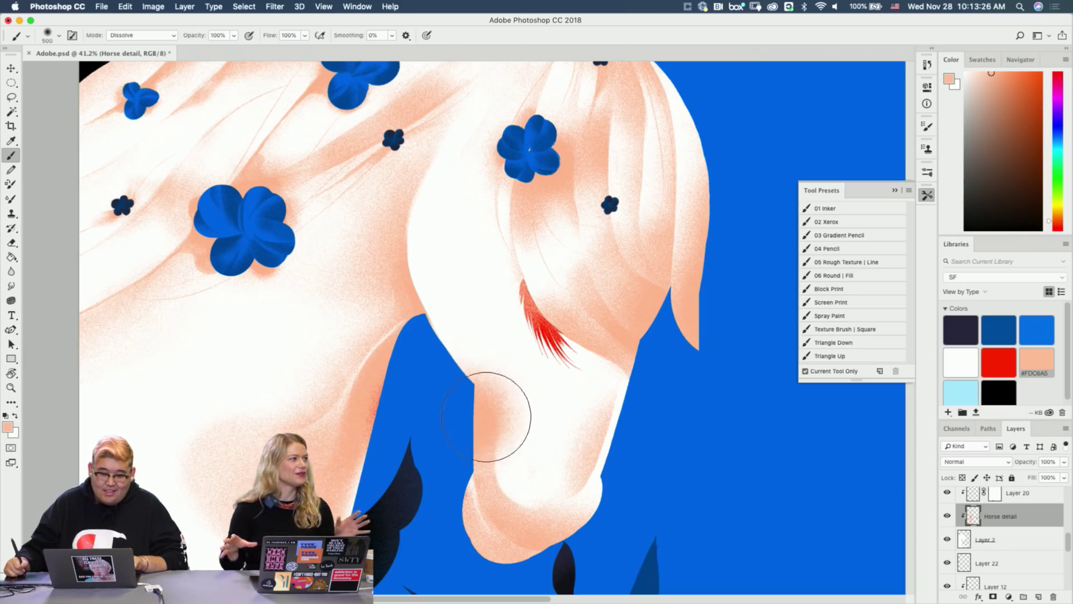
{"action": "key", "text": "e"}
{"action": "mouse_move", "coordinate": [461, 361]}
{"action": "left_mouse_down"}
{"action": "mouse_move", "coordinate": [520, 431]}
{"action": "mouse_move", "coordinate": [478, 362]}
{"action": "mouse_move", "coordinate": [493, 381]}
{"action": "left_mouse_up"}
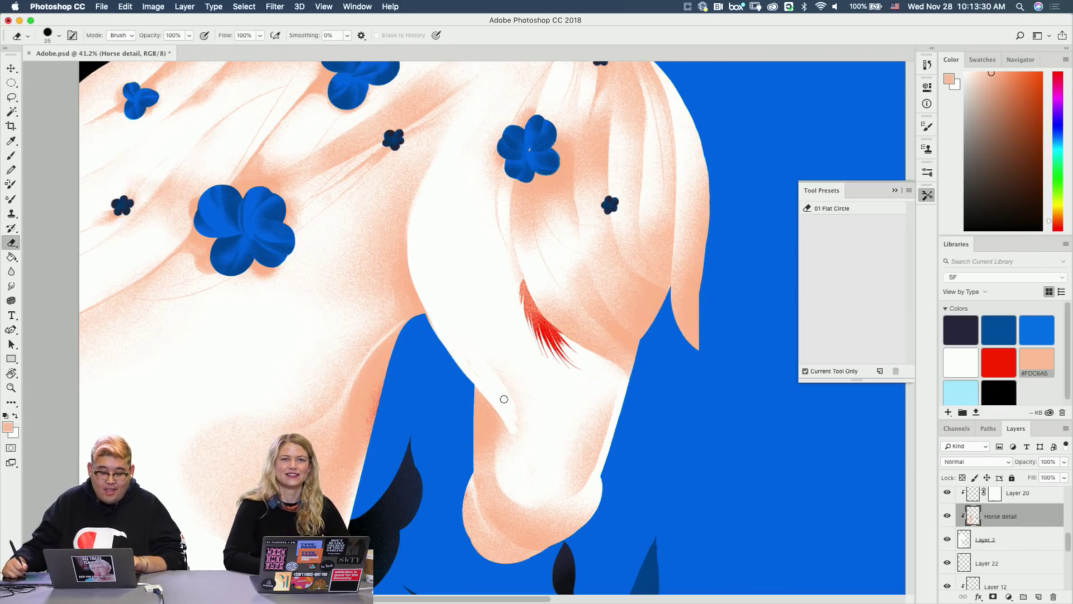
{"action": "key", "text": "super+z"}
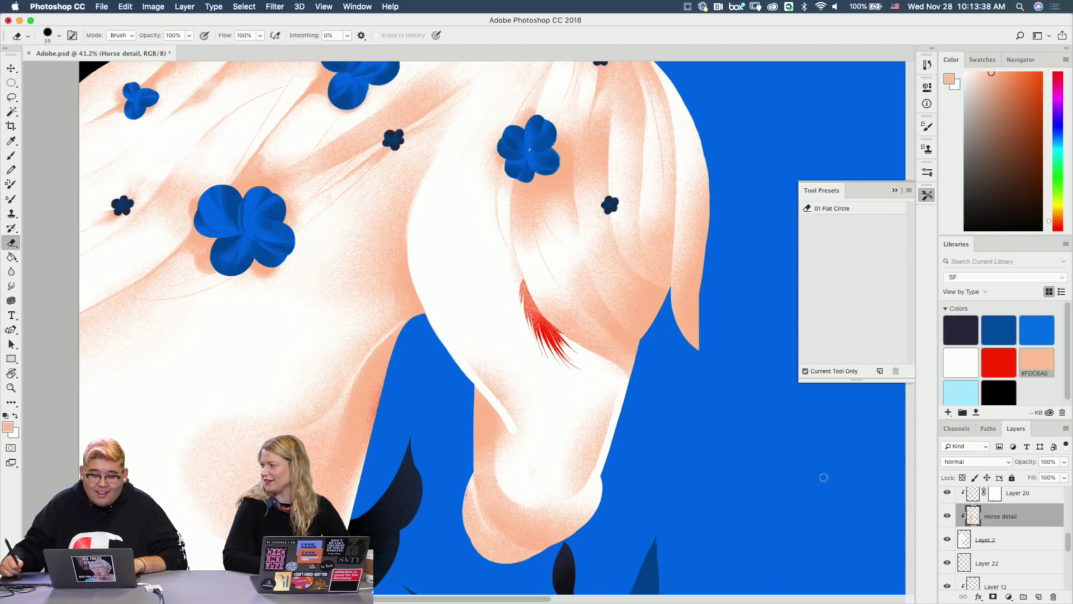
Add a layer mask to Horse detail and hide the peach shading beside the jaw line with the 04 Pencil enlarged to 200.
{"action": "left_click", "coordinate": [993, 597]}
{"action": "key", "text": "b"}
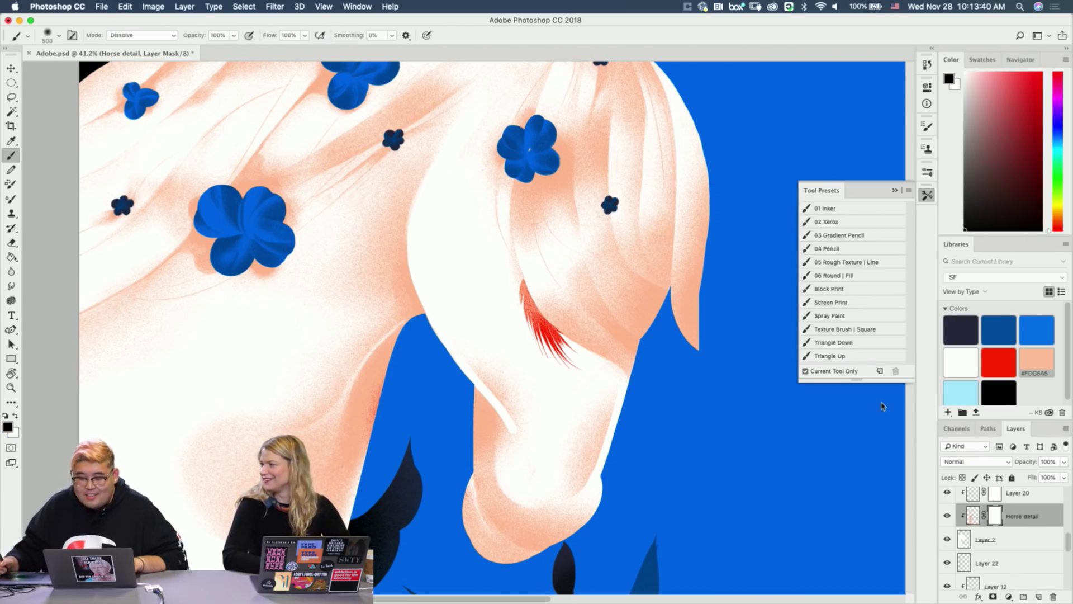
{"action": "left_click", "coordinate": [854, 250]}
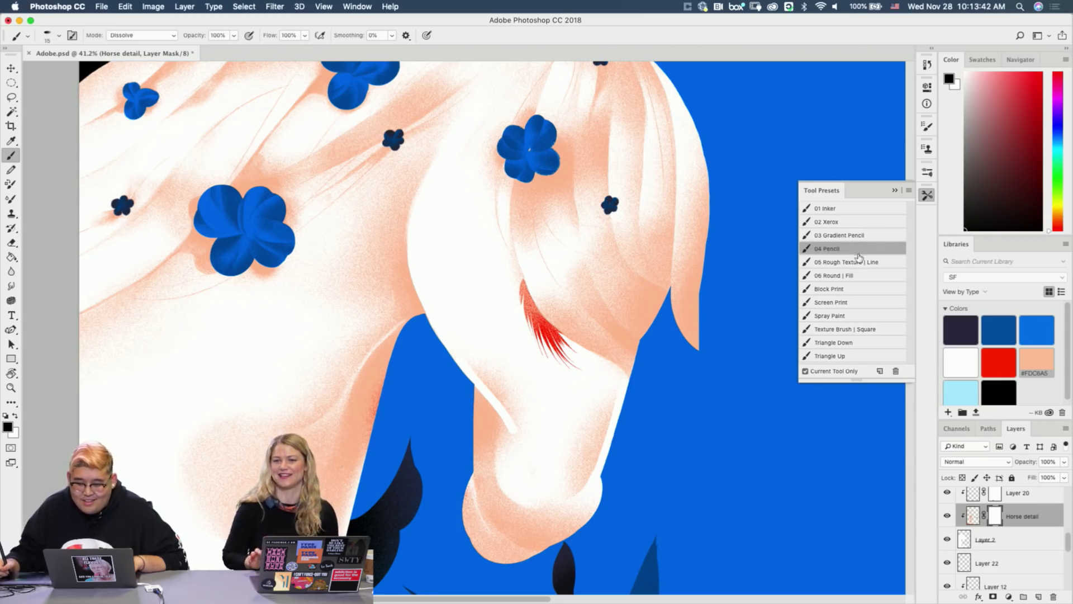
{"action": "key", "text": "bracketright"}
{"action": "key", "text": "bracketright"}
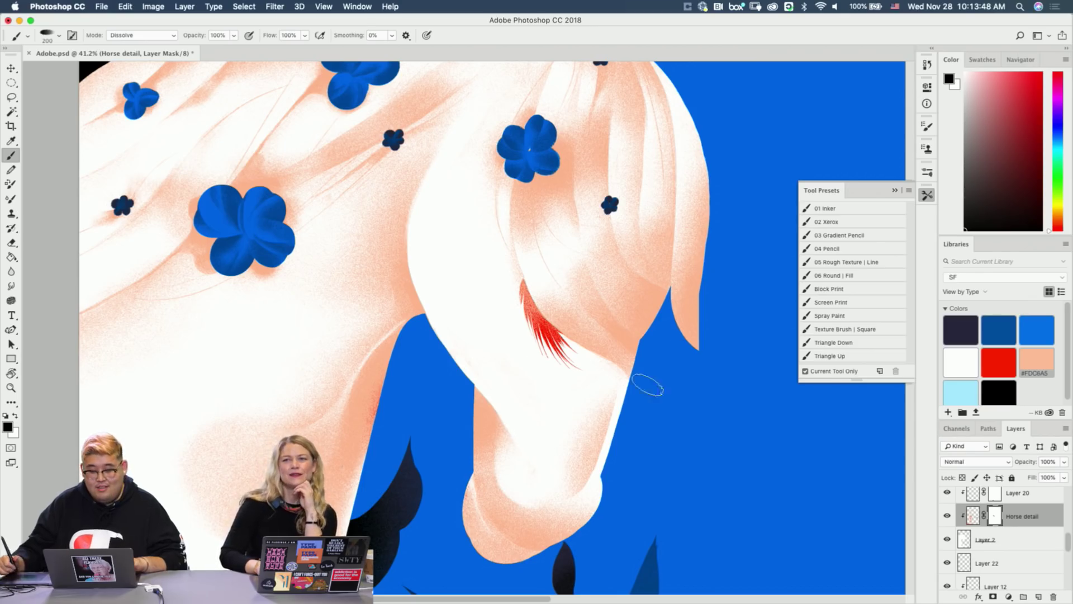
Soften the peach muzzle shading on the Horse detail mask with the 03 Gradient Pencil enlarged to 700, switching from black to white.
{"action": "key", "text": "z"}
{"action": "left_click_drag", "start_coordinate": [666, 439], "coordinate": [628, 438]}
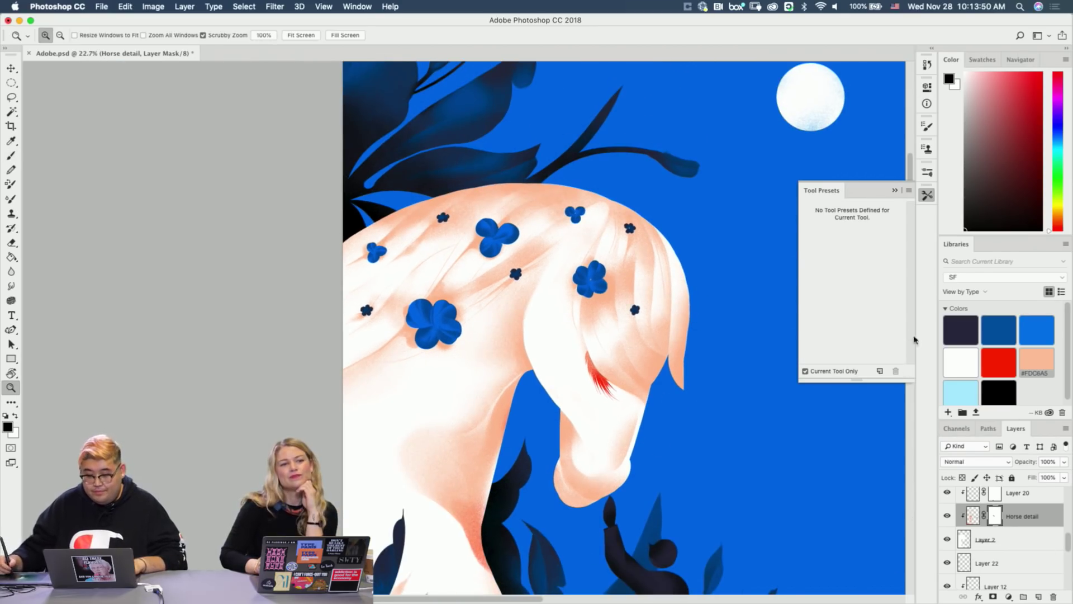
{"action": "key", "text": "b"}
{"action": "left_click", "coordinate": [884, 239]}
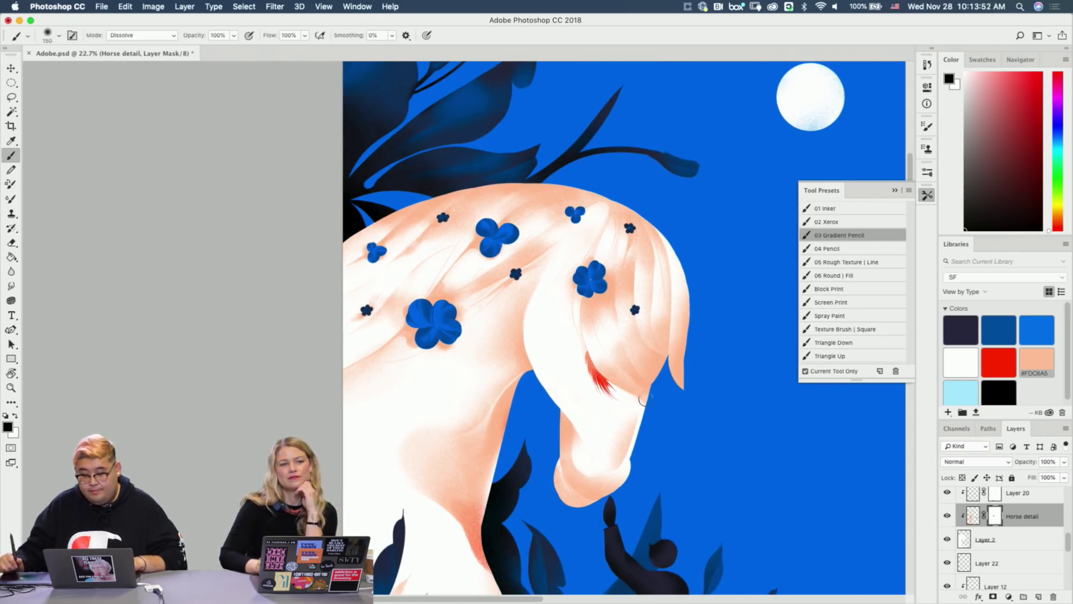
{"action": "key", "text": "bracketright"}
{"action": "key", "text": "bracketright"}
{"action": "key", "text": "bracketright"}
{"action": "key", "text": "bracketright"}
{"action": "key", "text": "bracketright"}
{"action": "key", "text": "bracketright"}
{"action": "key", "text": "bracketright"}
{"action": "key", "text": "bracketright"}
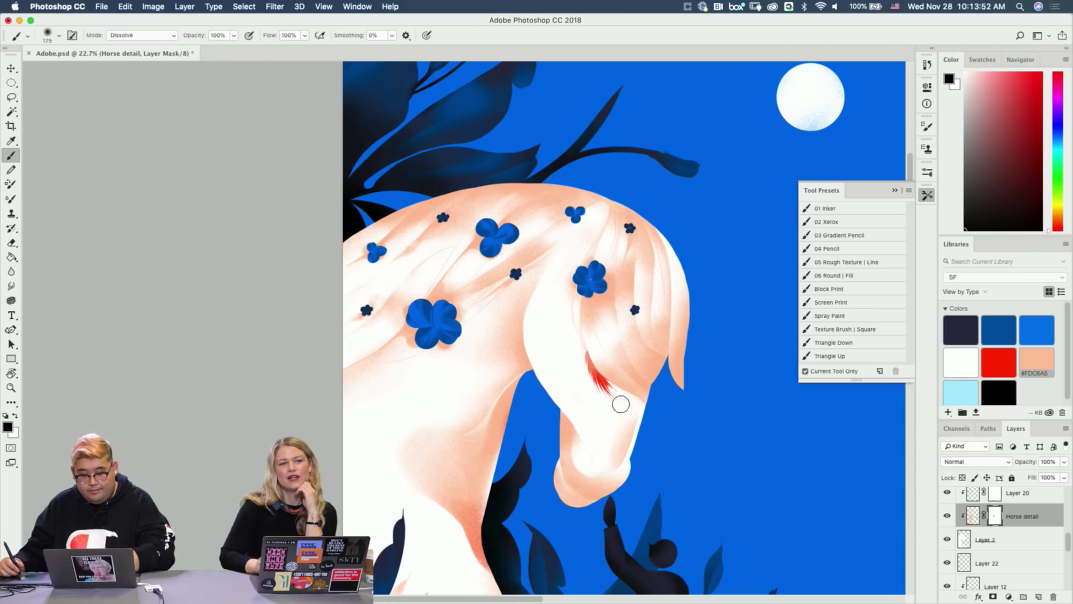
{"action": "mouse_move", "coordinate": [546, 491]}
{"action": "left_mouse_down"}
{"action": "mouse_move", "coordinate": [538, 482]}
{"action": "mouse_move", "coordinate": [548, 479]}
{"action": "mouse_move", "coordinate": [585, 515]}
{"action": "left_mouse_up"}
{"action": "key", "text": "x"}
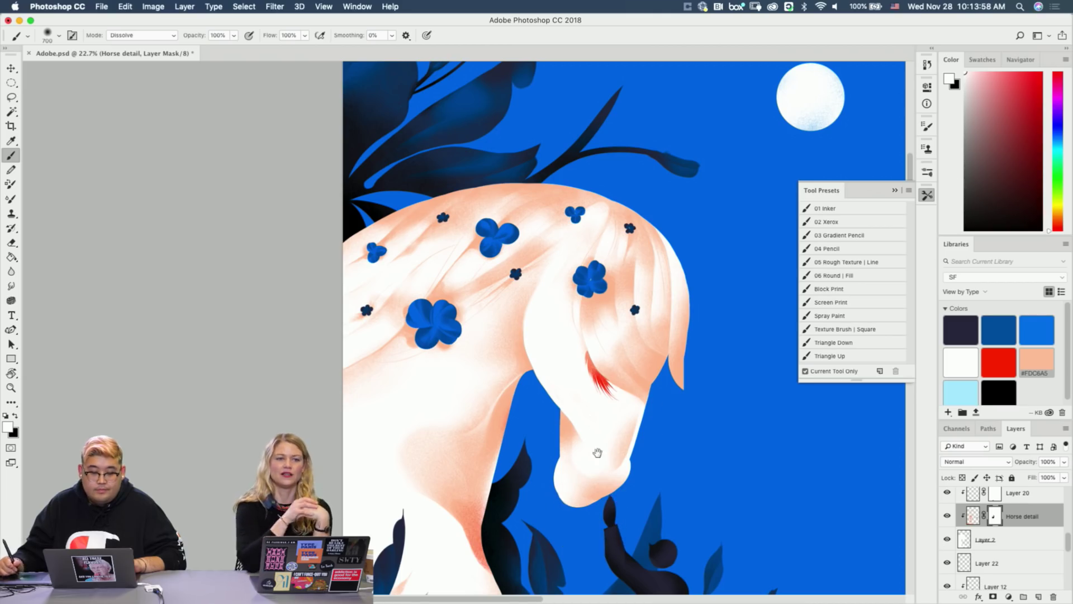
Select Layer 21 and set up the 04 Pencil in white, reduced to 5.
{"action": "left_click_drag", "start_coordinate": [599, 452], "coordinate": [551, 230]}
{"action": "mouse_move", "coordinate": [632, 366]}
{"action": "left_mouse_down"}
{"action": "mouse_move", "coordinate": [635, 350]}
{"action": "mouse_move", "coordinate": [550, 456]}
{"action": "mouse_move", "coordinate": [568, 367]}
{"action": "mouse_move", "coordinate": [592, 335]}
{"action": "left_mouse_up"}
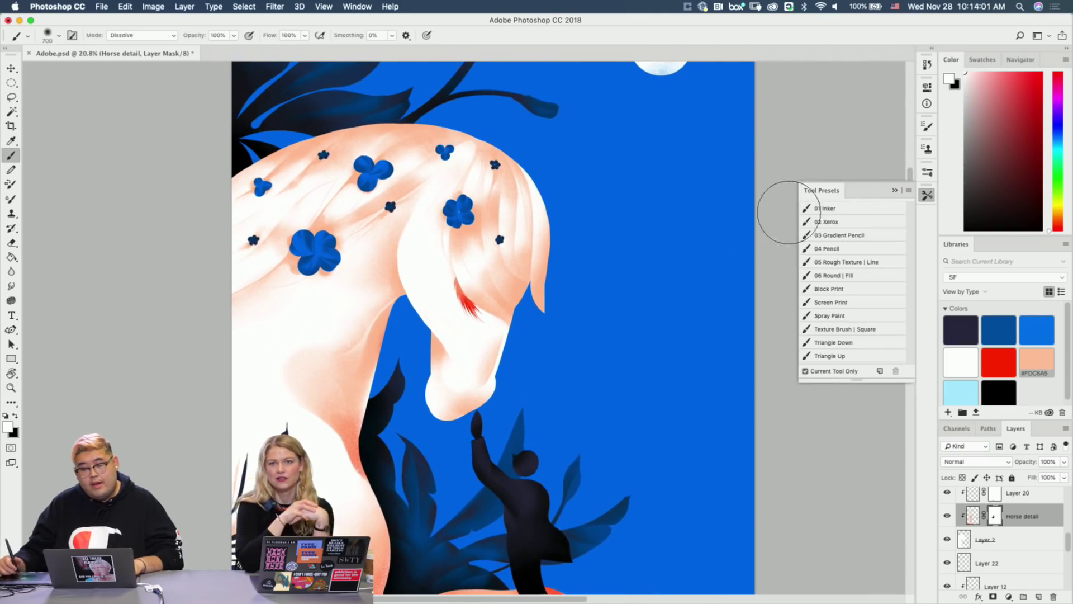
{"action": "left_click", "coordinate": [844, 211]}
{"action": "scroll", "coordinate": [991, 537], "scroll_direction": "up", "scroll_amount": 3}
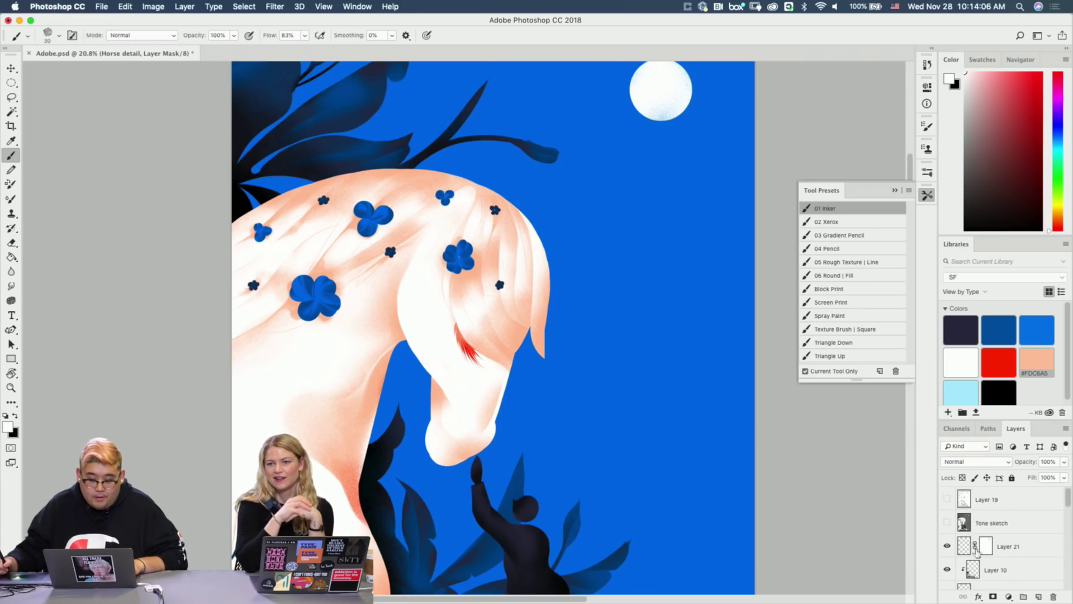
{"action": "left_click", "coordinate": [964, 547]}
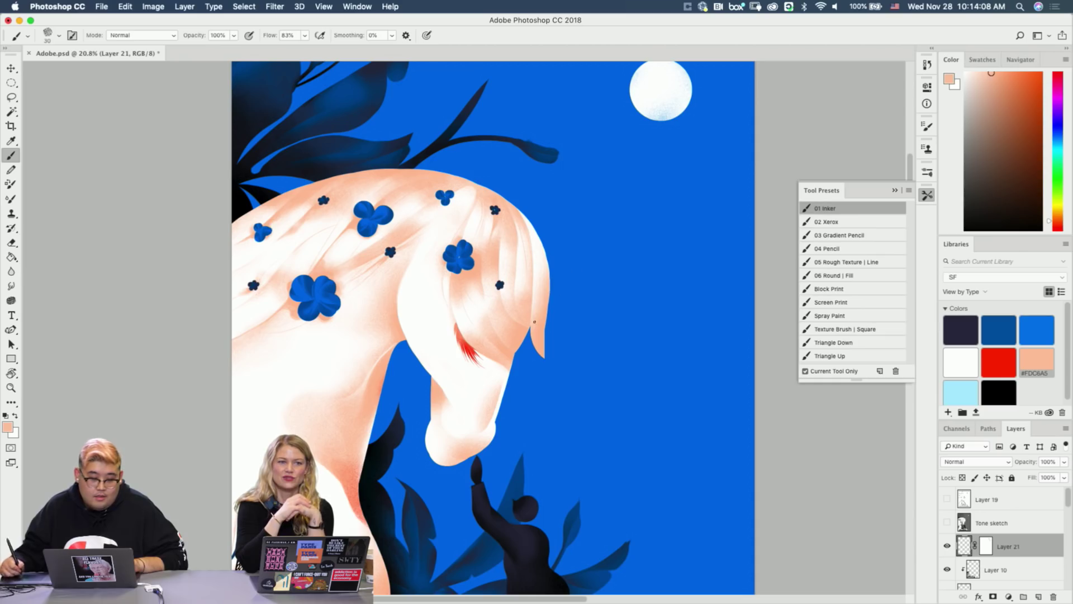
{"action": "key", "text": "x"}
{"action": "left_click_drag", "start_coordinate": [584, 266], "coordinate": [617, 276]}
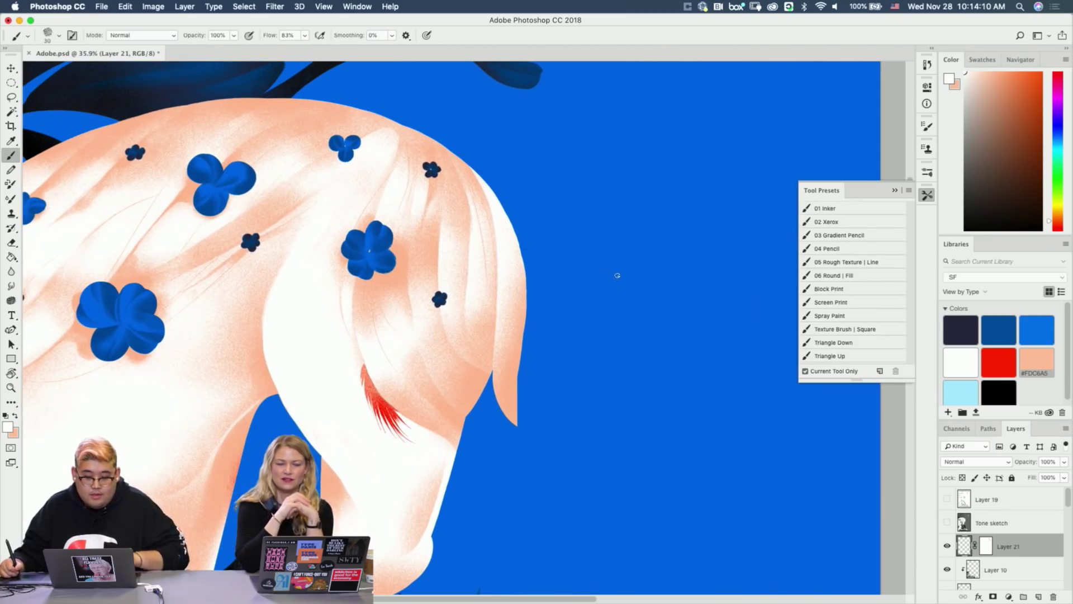
{"action": "left_click", "coordinate": [854, 251]}
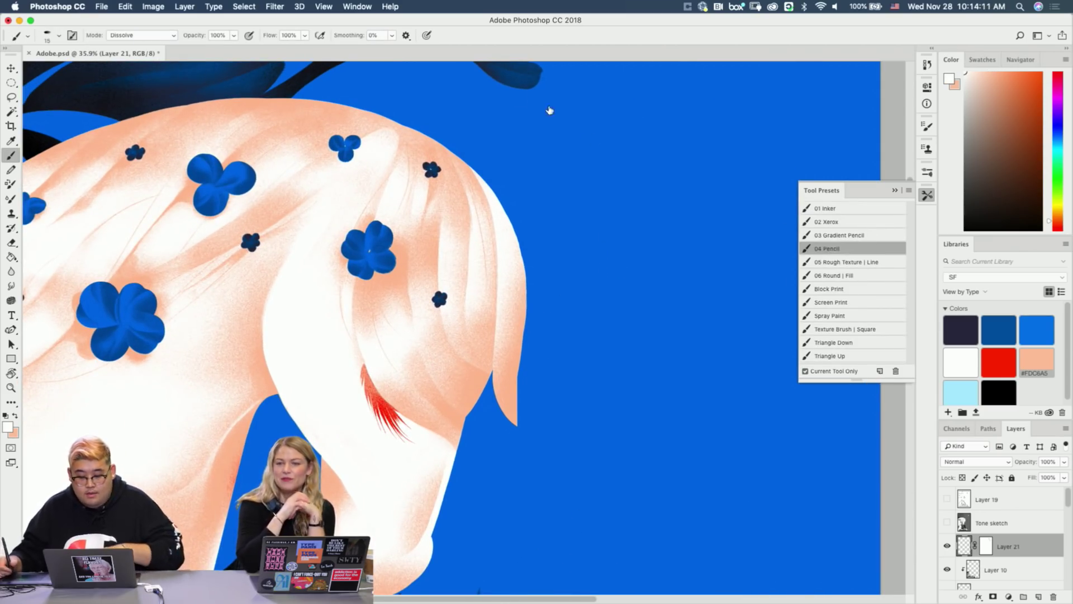
{"action": "key", "text": "bracketleft"}
{"action": "key", "text": "bracketleft"}
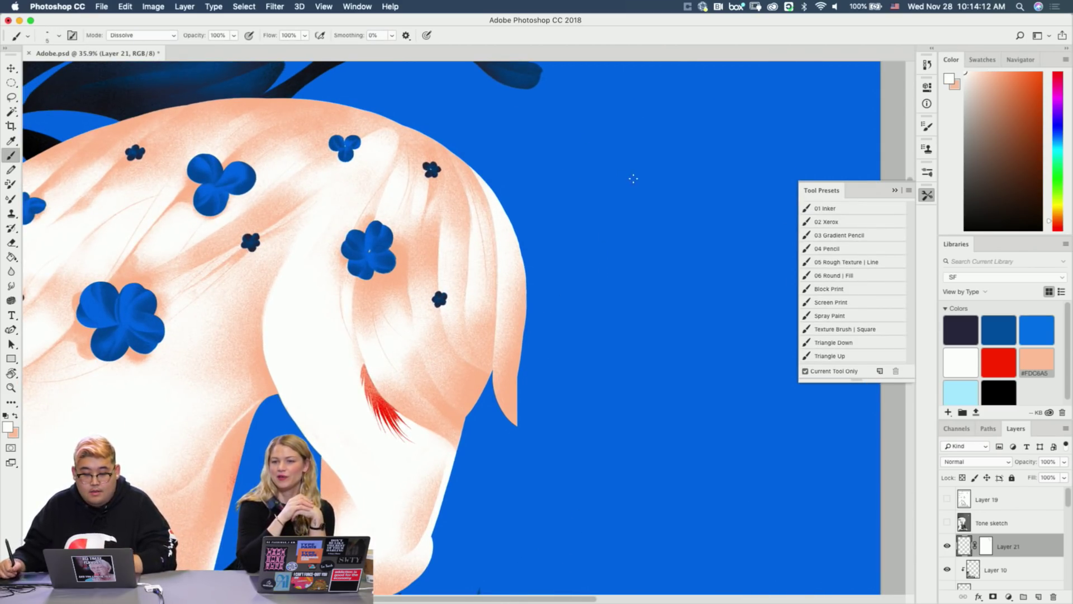
Try to draw a thin white vertical line for a star in the blue sky beside the horse's forelock.
{"action": "key", "text": "z"}
{"action": "left_click_drag", "start_coordinate": [685, 202], "coordinate": [716, 206]}
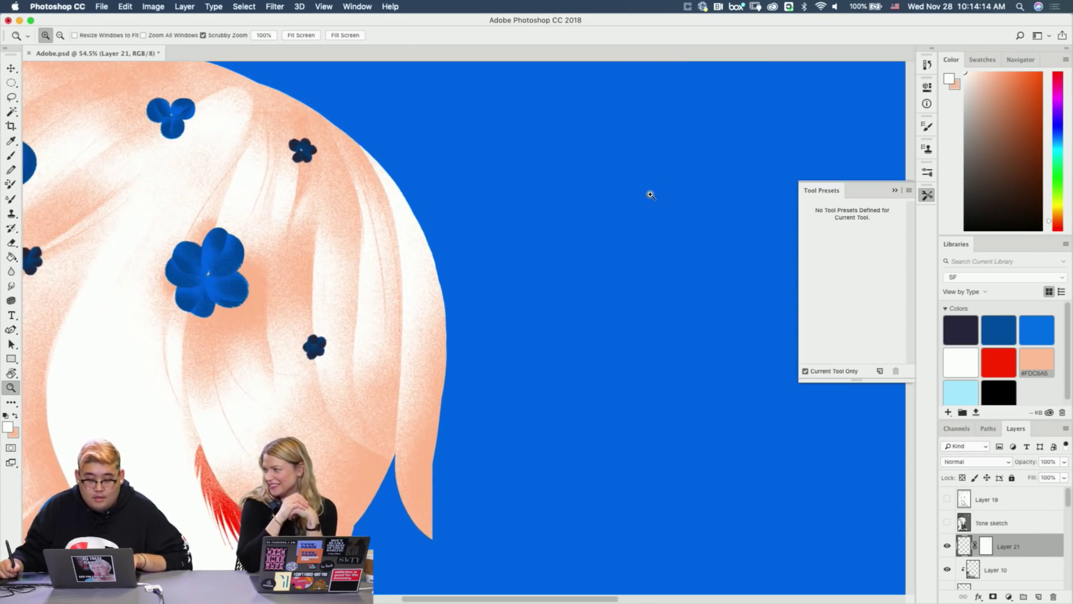
{"action": "left_click", "coordinate": [650, 195]}
{"action": "key", "text": "b"}
{"action": "mouse_move", "coordinate": [642, 222]}
{"action": "left_mouse_down"}
{"action": "mouse_move", "coordinate": [642, 201]}
{"action": "mouse_move", "coordinate": [643, 334]}
{"action": "left_mouse_up"}
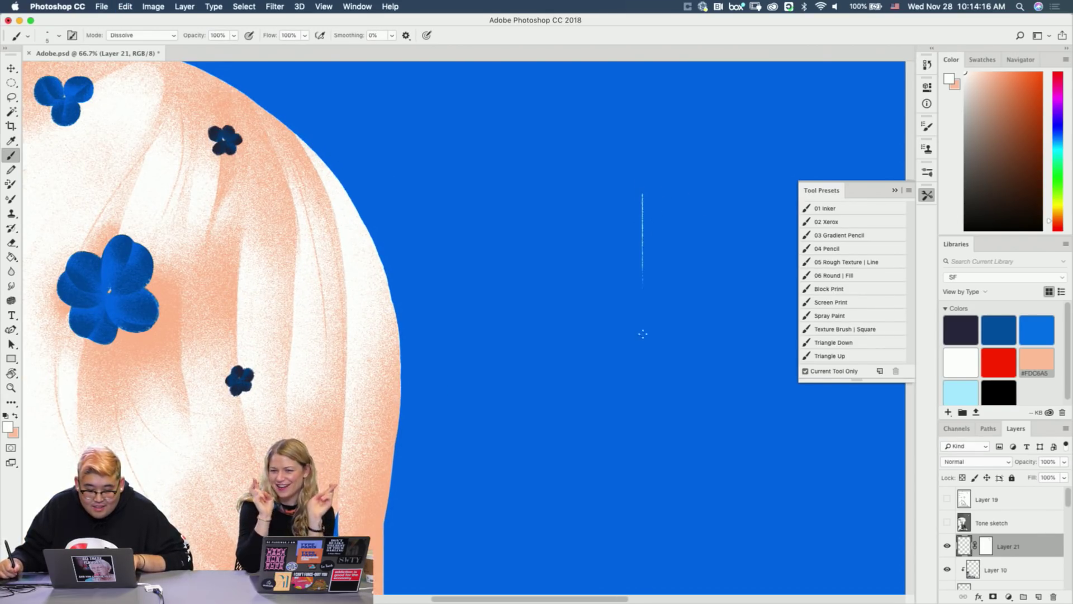
{"action": "key", "text": "super+z"}
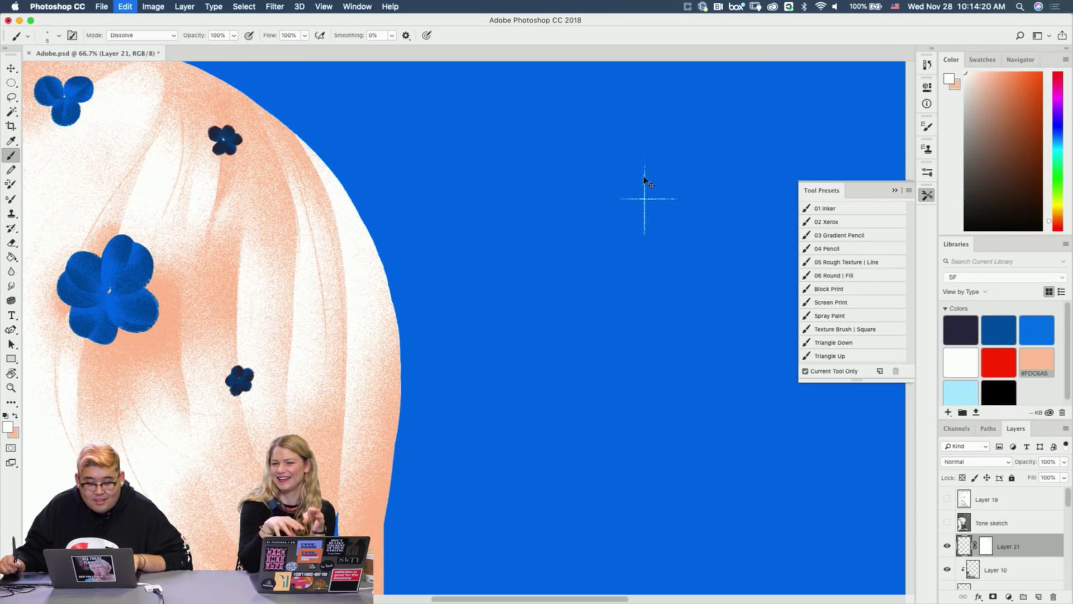
Draw a small white star in the blue sky beside the horse from a thin vertical and horizontal line with a dot at the centre.
{"action": "key", "text": "z"}
{"action": "left_click", "coordinate": [655, 192]}
{"action": "key", "text": "b"}
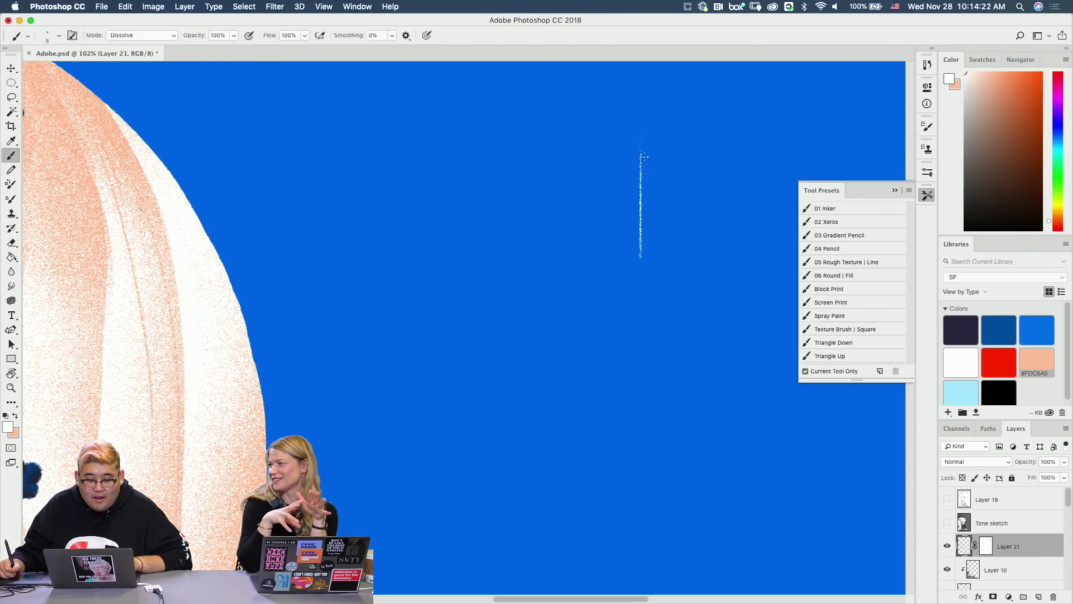
{"action": "key", "text": "z"}
{"action": "mouse_move", "coordinate": [663, 216]}
{"action": "left_mouse_down"}
{"action": "mouse_move", "coordinate": [599, 216]}
{"action": "mouse_move", "coordinate": [666, 213]}
{"action": "mouse_move", "coordinate": [643, 218]}
{"action": "mouse_move", "coordinate": [652, 217]}
{"action": "left_mouse_up"}
{"action": "key", "text": "b"}
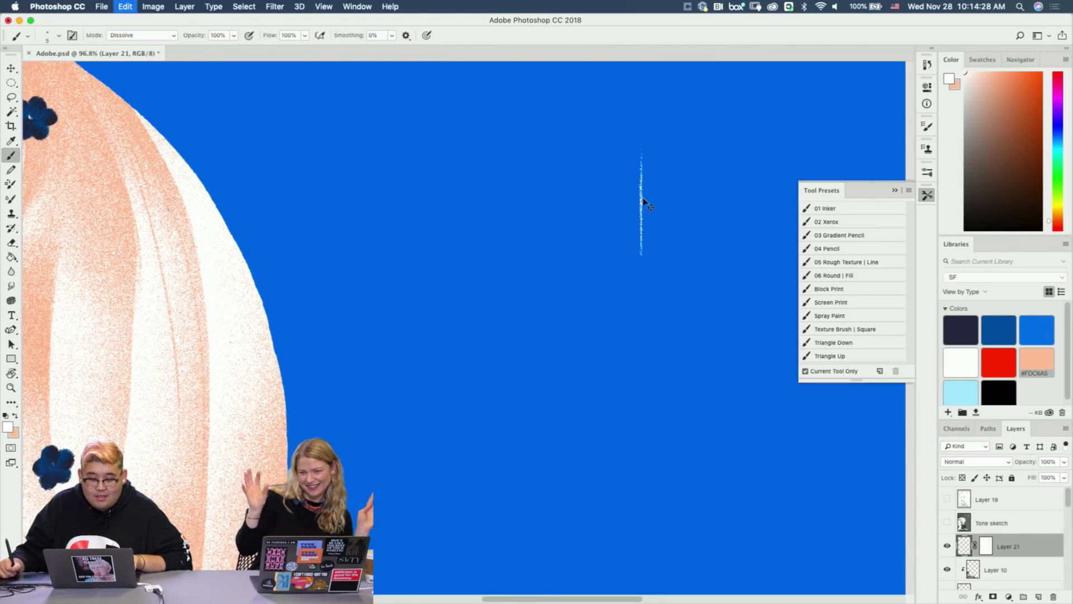
{"action": "mouse_move", "coordinate": [624, 203]}
{"action": "left_mouse_down"}
{"action": "mouse_move", "coordinate": [599, 204]}
{"action": "mouse_move", "coordinate": [682, 205]}
{"action": "mouse_move", "coordinate": [637, 270]}
{"action": "mouse_move", "coordinate": [581, 272]}
{"action": "mouse_move", "coordinate": [692, 268]}
{"action": "mouse_move", "coordinate": [584, 276]}
{"action": "mouse_move", "coordinate": [605, 267]}
{"action": "left_mouse_up"}
{"action": "key", "text": "z"}
{"action": "key", "text": "b"}
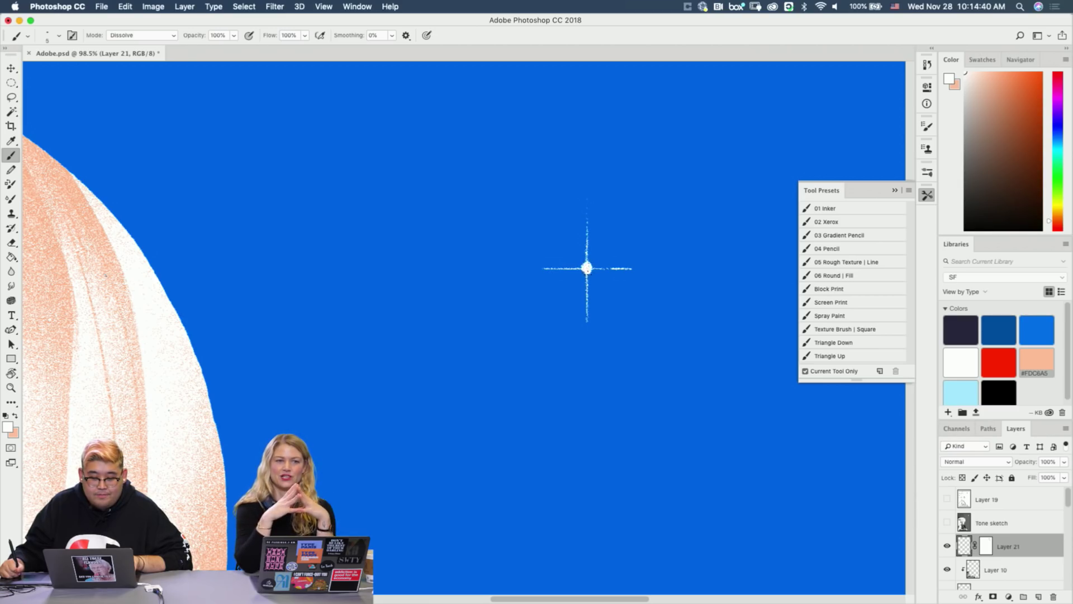
{"action": "key", "text": "z"}
{"action": "left_click_drag", "start_coordinate": [618, 269], "coordinate": [578, 269]}
{"action": "key", "text": "b"}
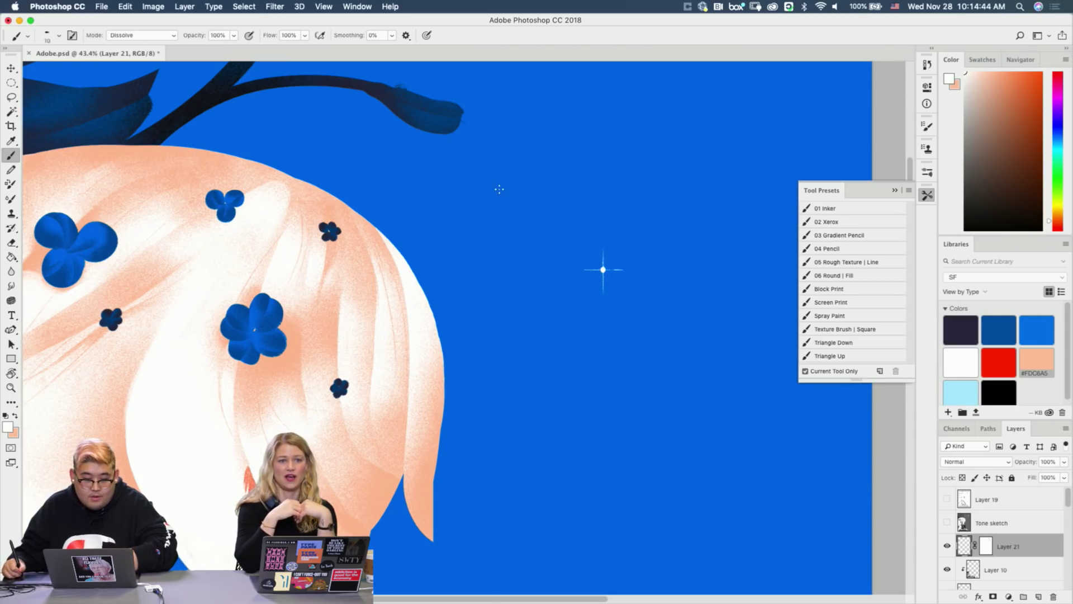
Place a round white dot in the sky between the star and the horse's head with the pencil at 25, redoing it once.
{"action": "key", "text": "z"}
{"action": "left_click_drag", "start_coordinate": [604, 269], "coordinate": [660, 302]}
{"action": "key", "text": "b"}
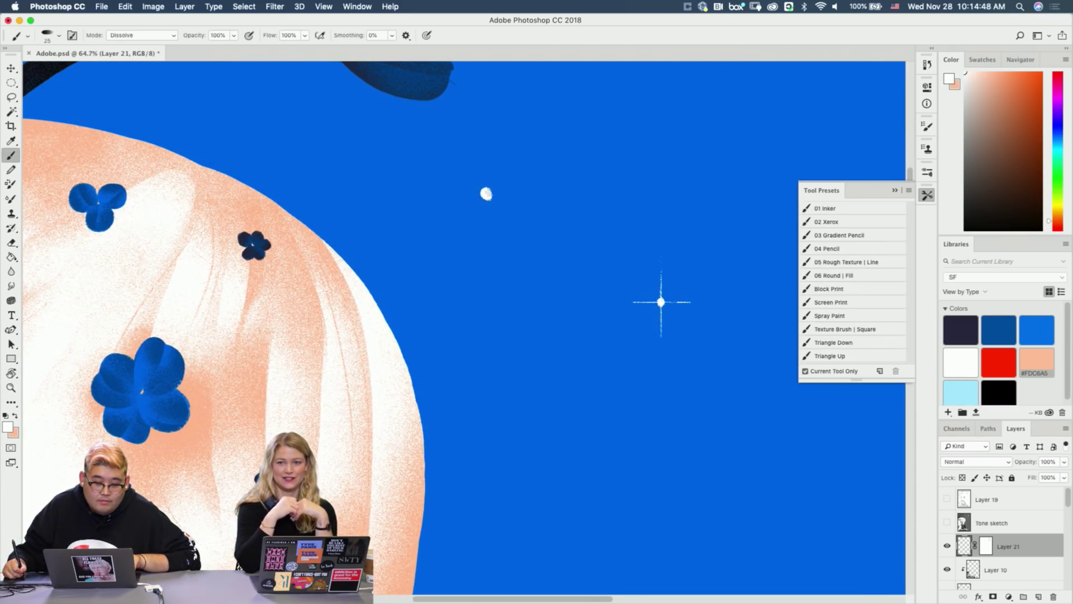
{"action": "key", "text": "super+z"}
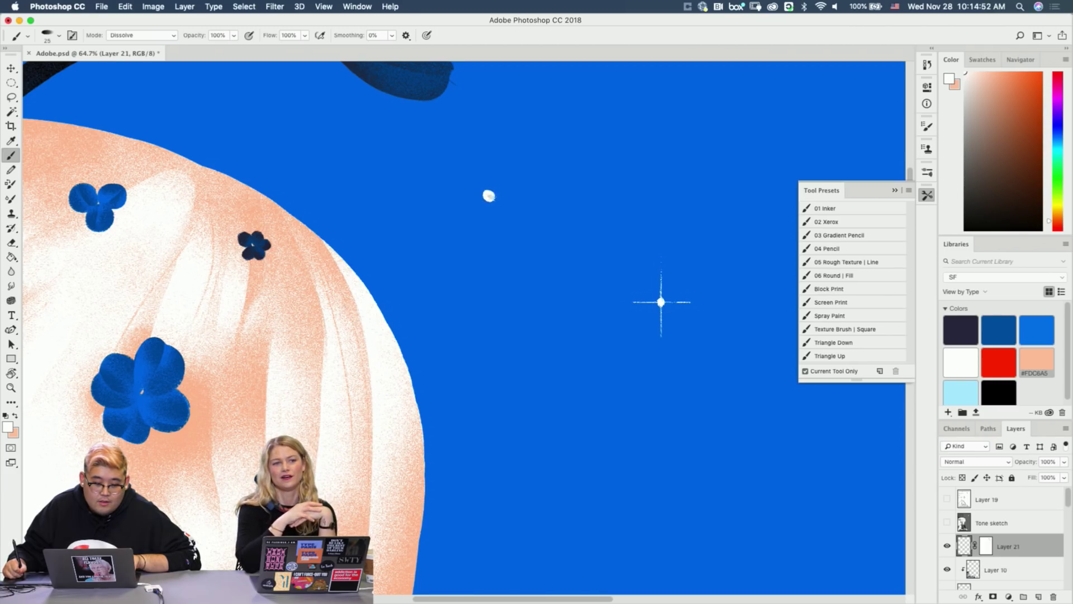
Place a round white dot in the blue sky beside the horse's muzzle.
{"action": "key", "text": "z"}
{"action": "left_click_drag", "start_coordinate": [549, 209], "coordinate": [513, 202]}
{"action": "key", "text": "b"}
{"action": "key", "text": "space"}
{"action": "mouse_move", "coordinate": [556, 370]}
{"action": "left_mouse_down"}
{"action": "mouse_move", "coordinate": [524, 208]}
{"action": "mouse_move", "coordinate": [441, 297]}
{"action": "left_mouse_up"}
{"action": "key", "text": "z"}
{"action": "key", "text": "b"}
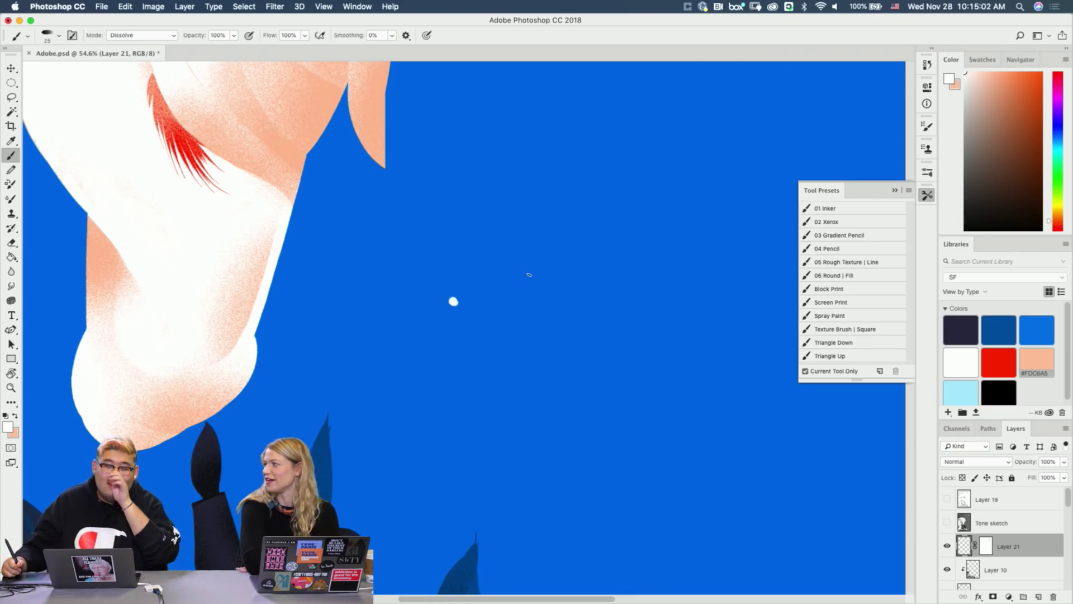
Draw a thin white cross-shaped star in the open sky, level with the figure's raised hand, using a smaller pencil.
{"action": "scroll", "coordinate": [619, 343], "scroll_direction": "down", "scroll_amount": 5}
{"action": "scroll", "coordinate": [619, 342], "scroll_direction": "right", "scroll_amount": 3}
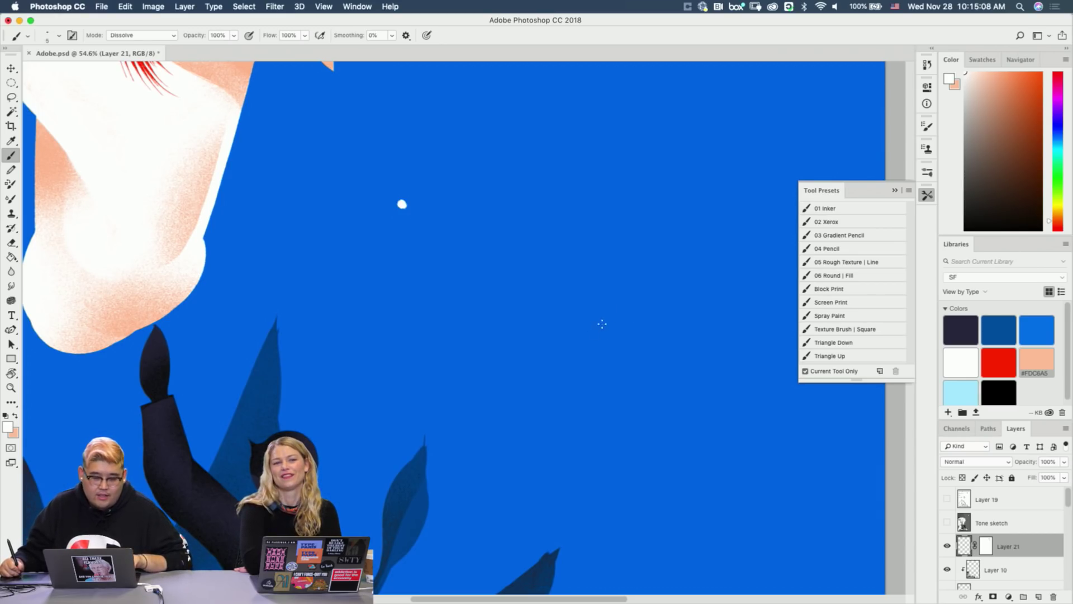
{"action": "key", "text": "super+z"}
{"action": "left_click_drag", "start_coordinate": [609, 368], "coordinate": [646, 365]}
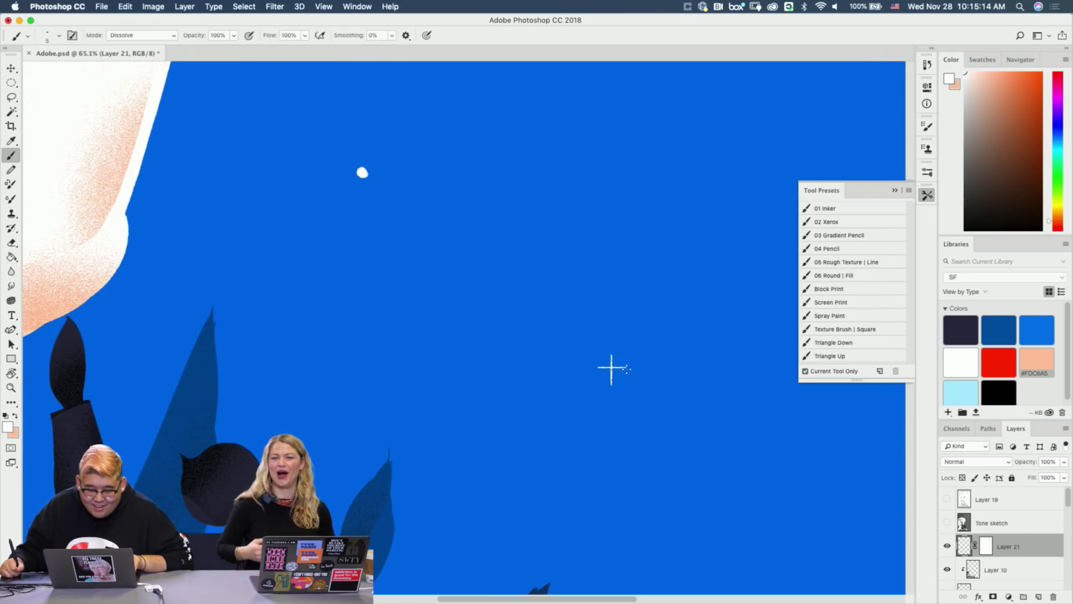
Place a small white dot in the sky above the new cross-shaped star, near the right edge of the canvas.
{"action": "key", "text": "z"}
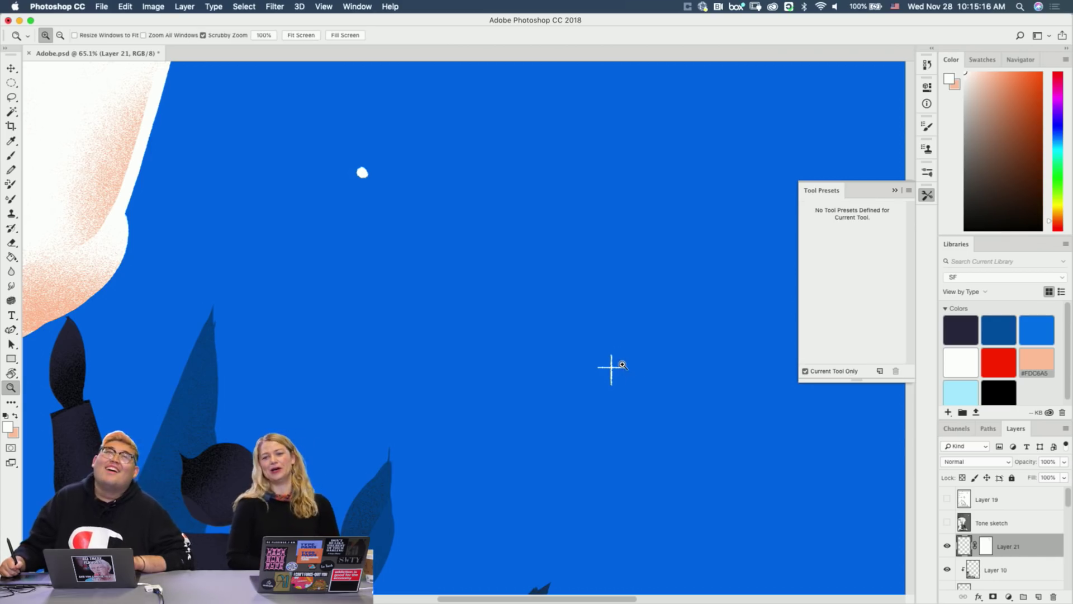
{"action": "mouse_move", "coordinate": [627, 364]}
{"action": "left_mouse_down"}
{"action": "mouse_move", "coordinate": [602, 366]}
{"action": "mouse_move", "coordinate": [633, 311]}
{"action": "mouse_move", "coordinate": [573, 455]}
{"action": "mouse_move", "coordinate": [576, 475]}
{"action": "left_mouse_up"}
{"action": "key", "text": "space"}
{"action": "key", "text": "b"}
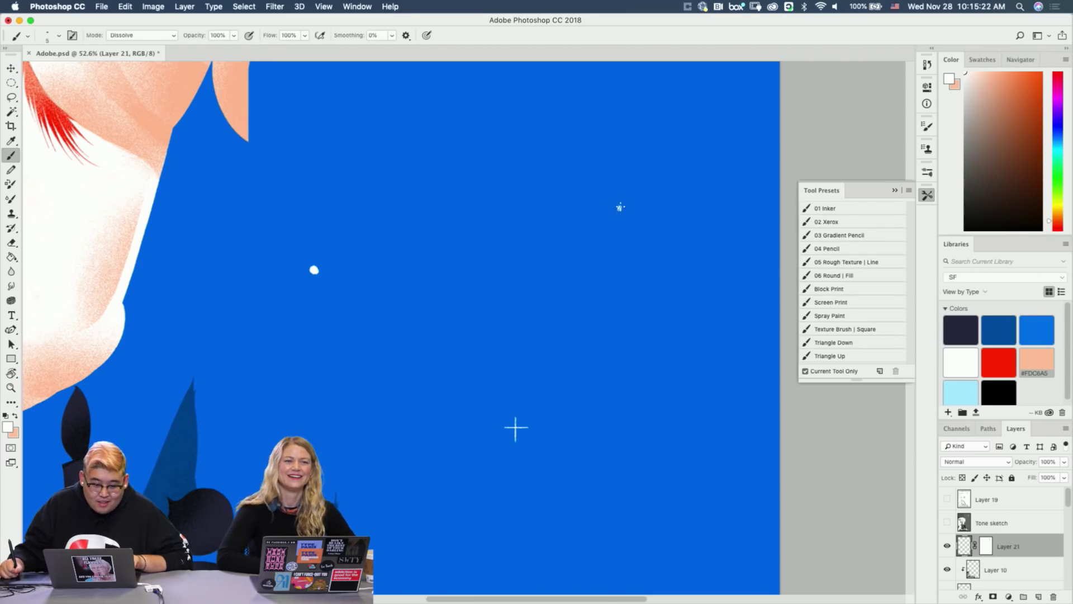
{"action": "key", "text": "z"}
{"action": "left_click_drag", "start_coordinate": [619, 207], "coordinate": [619, 209]}
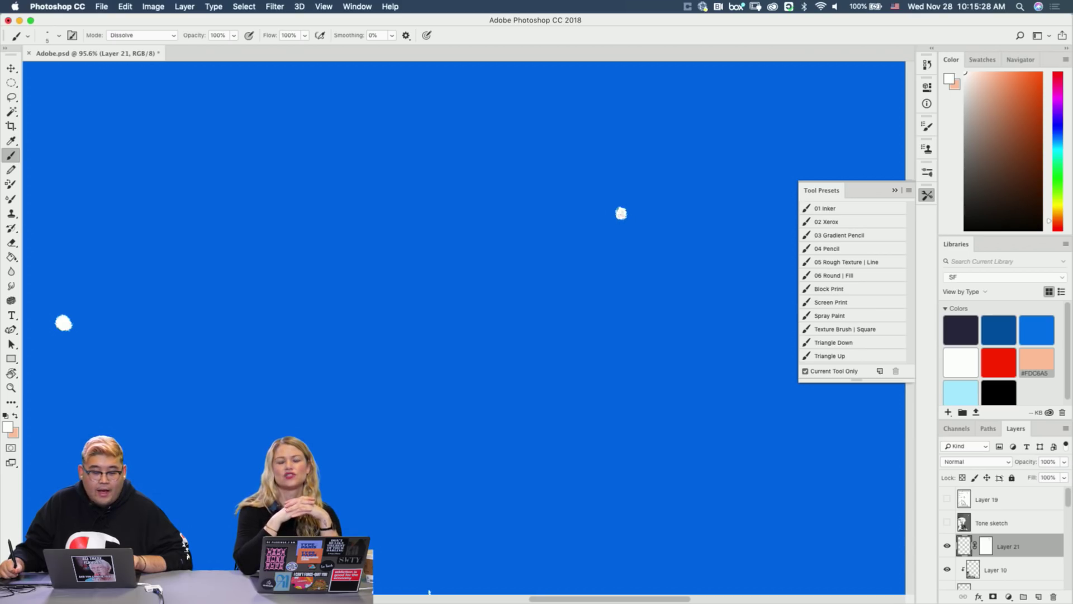
Draw a thin white cross-shaped star in the sky beside the figure's coat hem, with a small dot between it and the figure.
{"action": "key", "text": "z"}
{"action": "left_click_drag", "start_coordinate": [637, 224], "coordinate": [618, 218]}
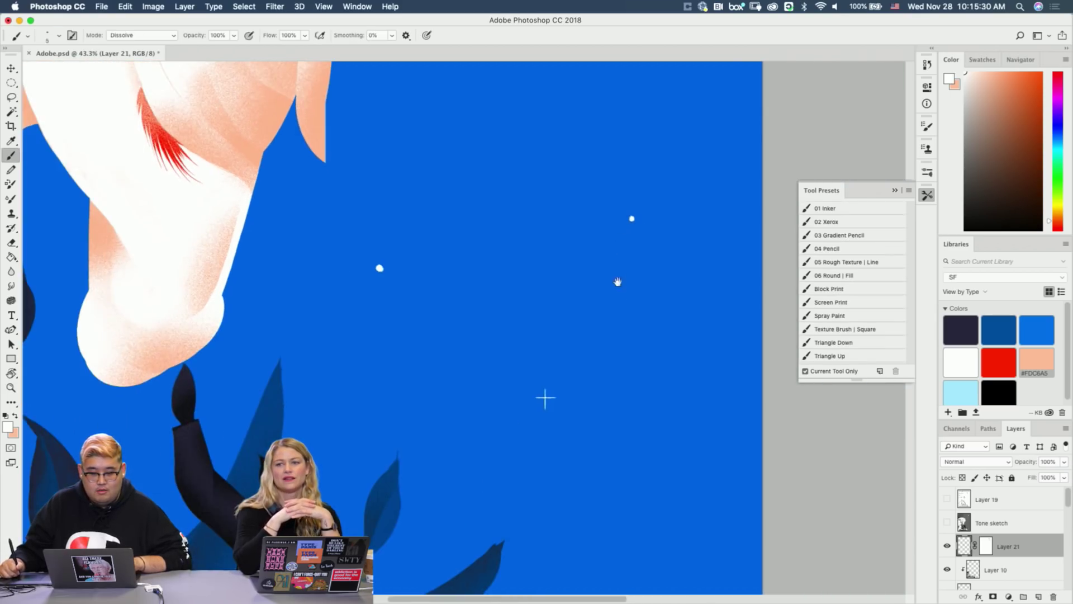
{"action": "left_click_drag", "start_coordinate": [619, 282], "coordinate": [587, 176]}
{"action": "left_click_drag", "start_coordinate": [504, 276], "coordinate": [525, 112]}
{"action": "key", "text": "z"}
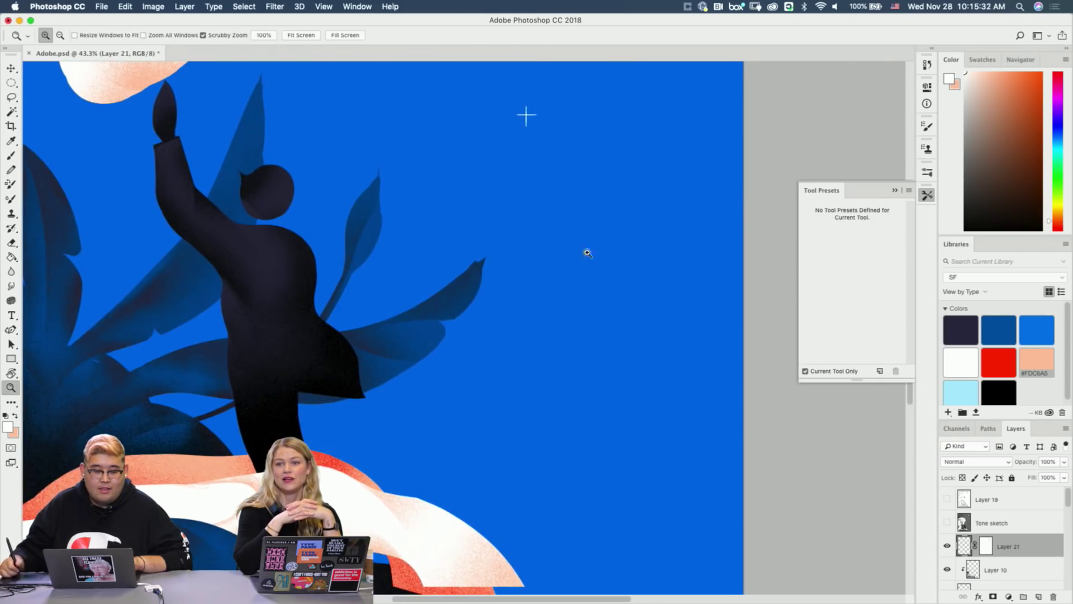
{"action": "left_click", "coordinate": [570, 406]}
{"action": "left_click_drag", "start_coordinate": [571, 407], "coordinate": [585, 359]}
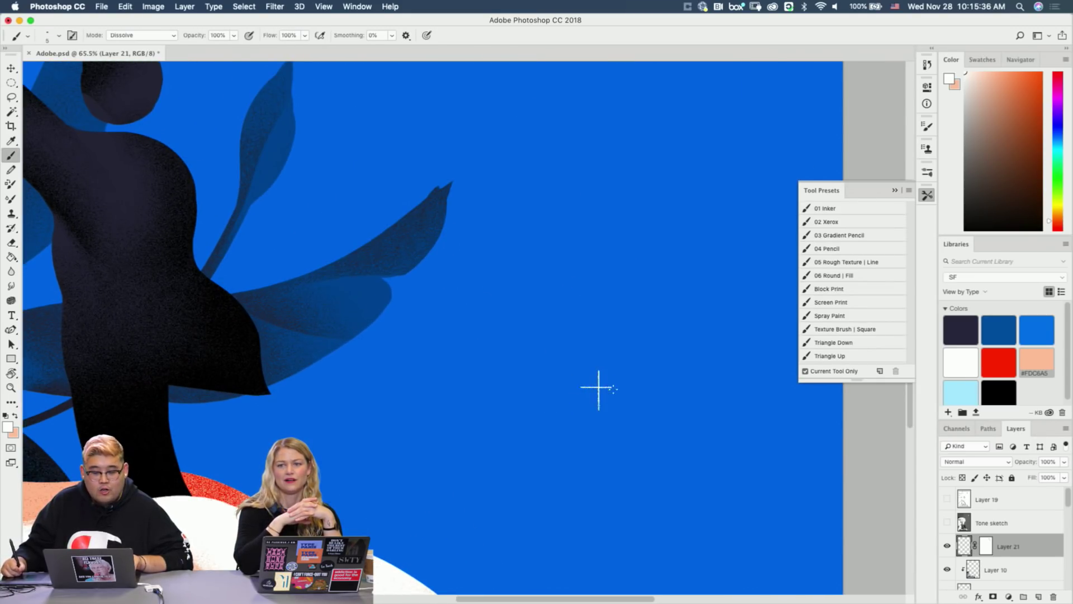
{"action": "left_click_drag", "start_coordinate": [599, 389], "coordinate": [623, 292]}
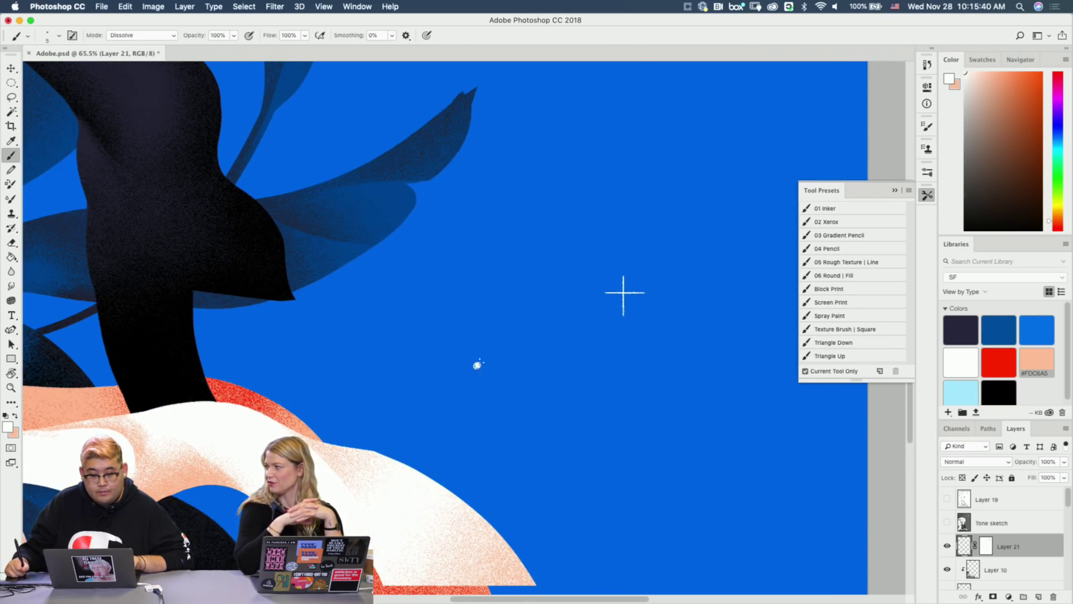
Add a white dot at the centre of the cross-shaped star beside the figure's coat hem.
{"action": "key", "text": "z"}
{"action": "left_click_drag", "start_coordinate": [520, 364], "coordinate": [464, 364]}
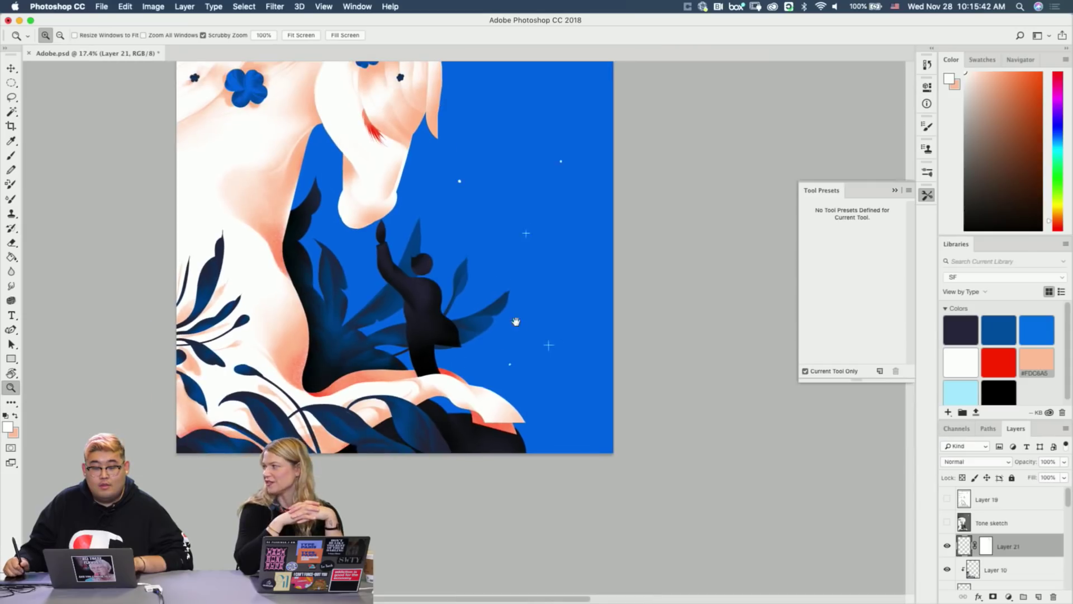
{"action": "left_click_drag", "start_coordinate": [514, 321], "coordinate": [503, 365]}
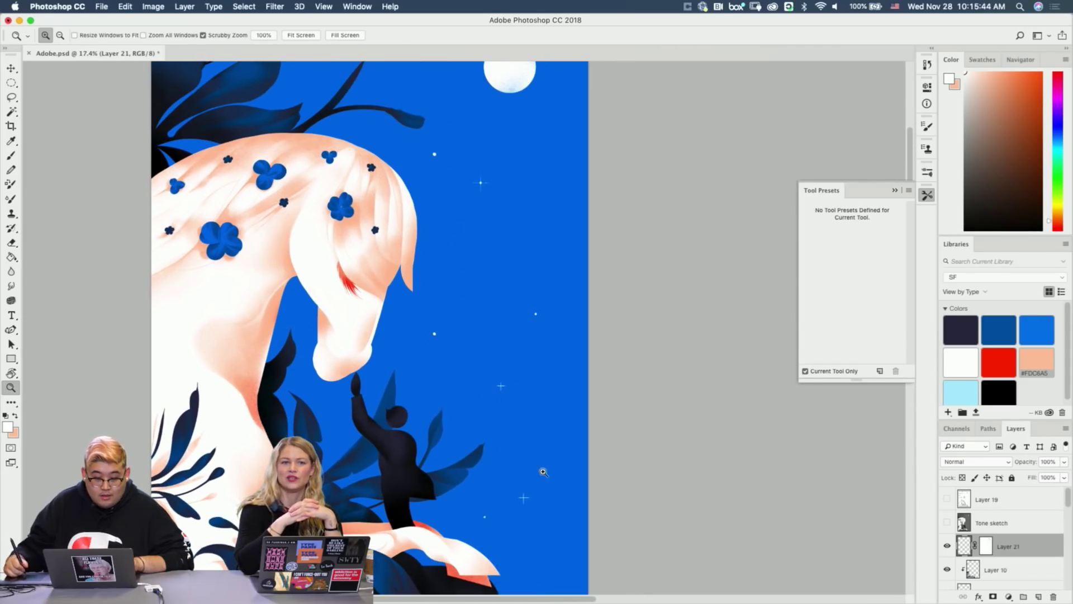
{"action": "left_click_drag", "start_coordinate": [497, 531], "coordinate": [557, 505]}
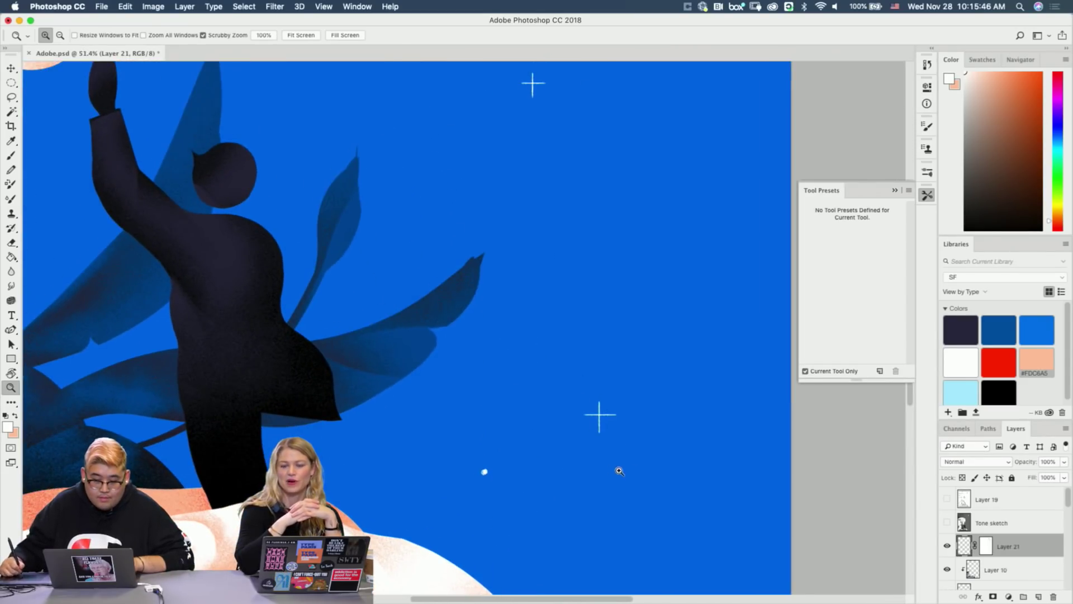
{"action": "left_click_drag", "start_coordinate": [619, 471], "coordinate": [643, 469]}
{"action": "key", "text": "b"}
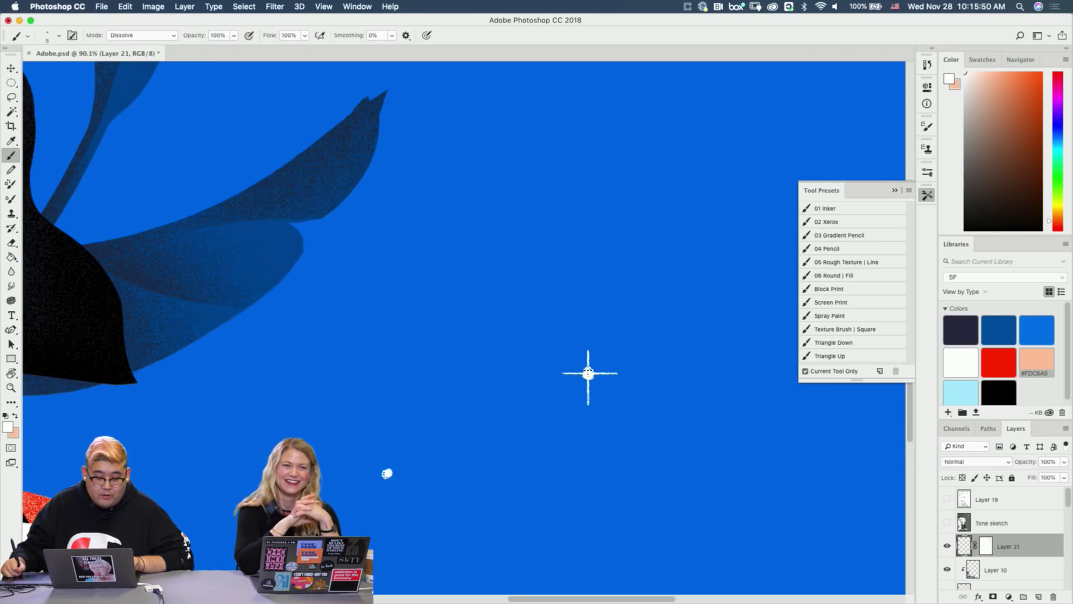
Switch to the 01 Inker brush and try a white dot in the sky beside the black hill, undoing each attempt.
{"action": "key", "text": "z"}
{"action": "left_click_drag", "start_coordinate": [589, 370], "coordinate": [571, 409]}
{"action": "left_click_drag", "start_coordinate": [597, 456], "coordinate": [532, 301]}
{"action": "mouse_move", "coordinate": [552, 422]}
{"action": "left_mouse_down"}
{"action": "mouse_move", "coordinate": [582, 431]}
{"action": "mouse_move", "coordinate": [638, 252]}
{"action": "left_mouse_up"}
{"action": "key", "text": "b"}
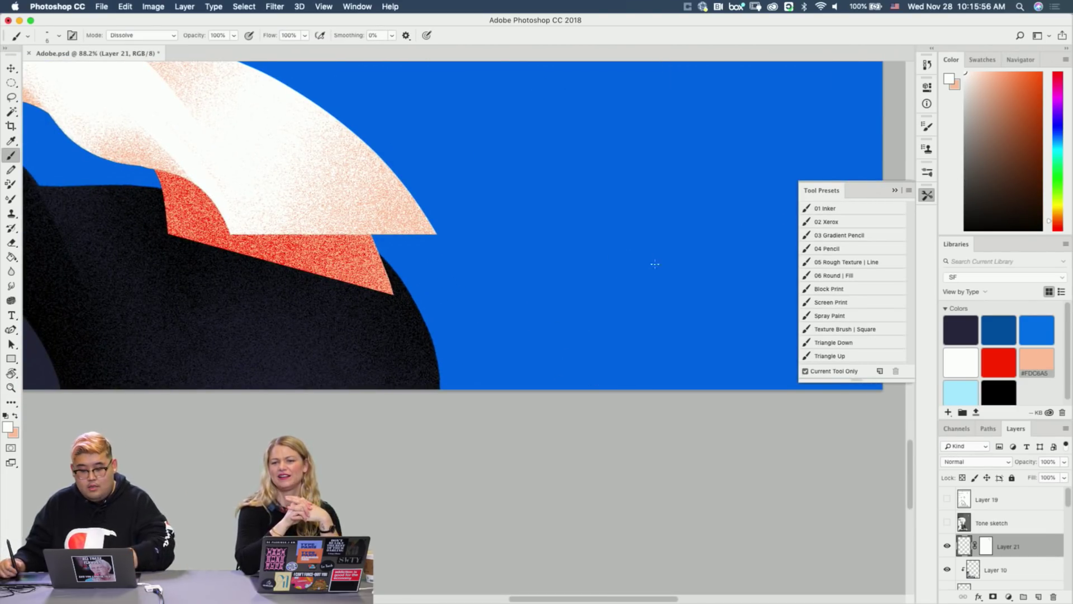
{"action": "left_click", "coordinate": [854, 221]}
{"action": "left_click", "coordinate": [844, 209]}
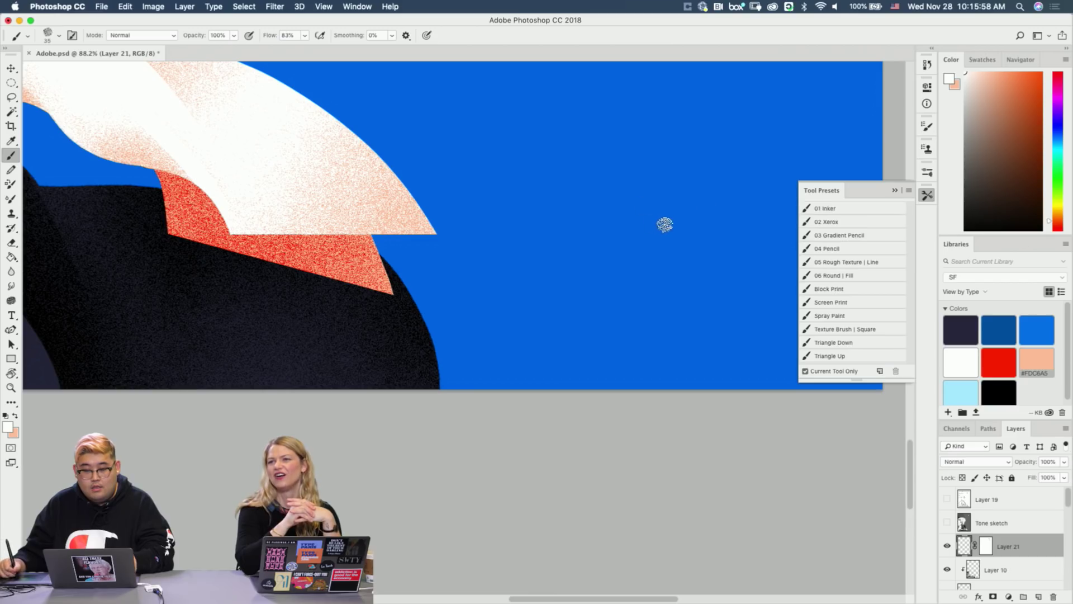
{"action": "left_click", "coordinate": [660, 247]}
{"action": "key", "text": "super+z"}
{"action": "left_click", "coordinate": [662, 246]}
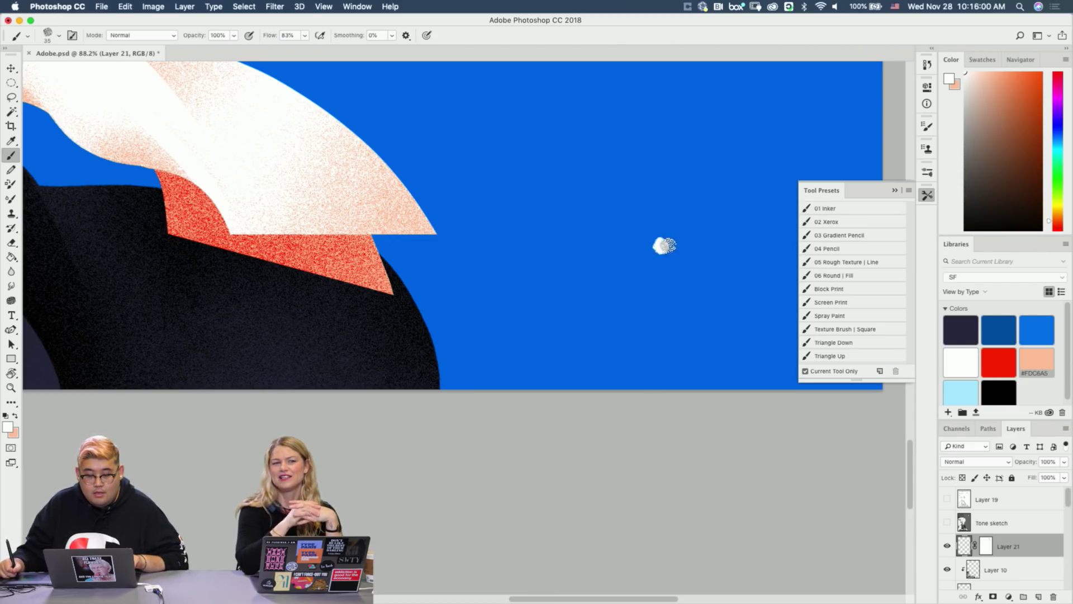
{"action": "key", "text": "super+z"}
Place a round white dot in the sky beside the black hill with the brush reduced to 20.
{"action": "key", "text": "bracketleft"}
{"action": "key", "text": "bracketleft"}
{"action": "key", "text": "bracketleft"}
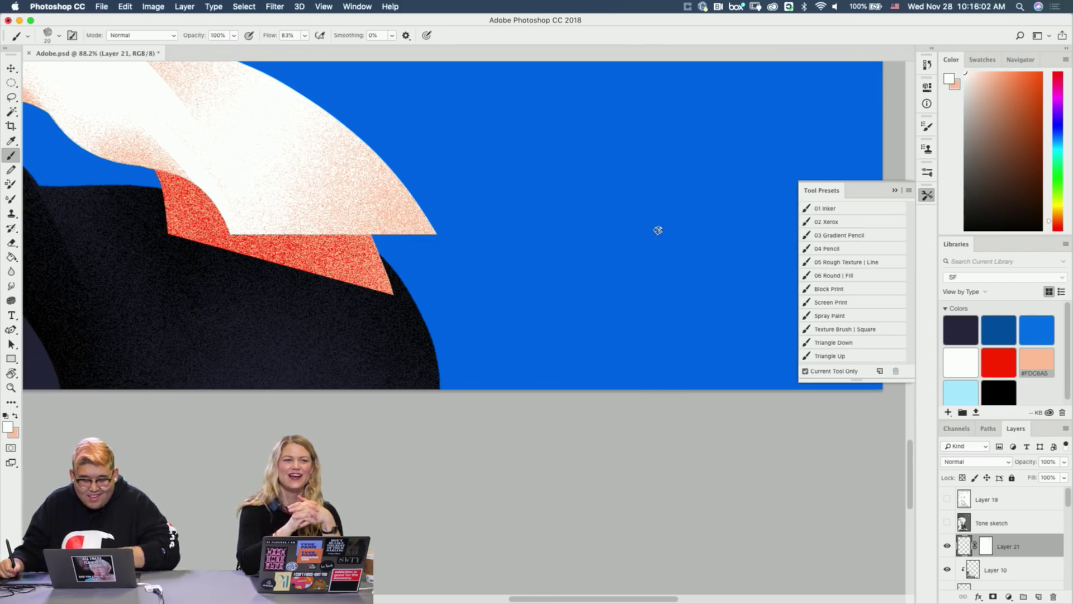
{"action": "left_click", "coordinate": [661, 235]}
{"action": "left_click", "coordinate": [662, 235]}
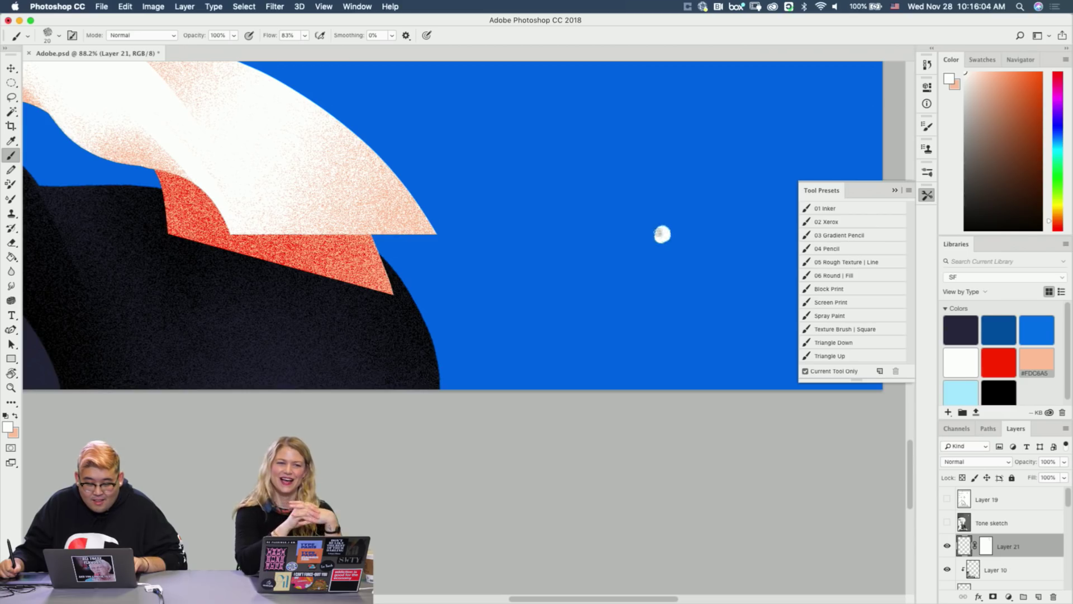
Place a small white dot in the sky just below the star beside the horse's forelock.
{"action": "key", "text": "z"}
{"action": "left_click_drag", "start_coordinate": [681, 240], "coordinate": [631, 243]}
{"action": "left_click_drag", "start_coordinate": [640, 292], "coordinate": [598, 442]}
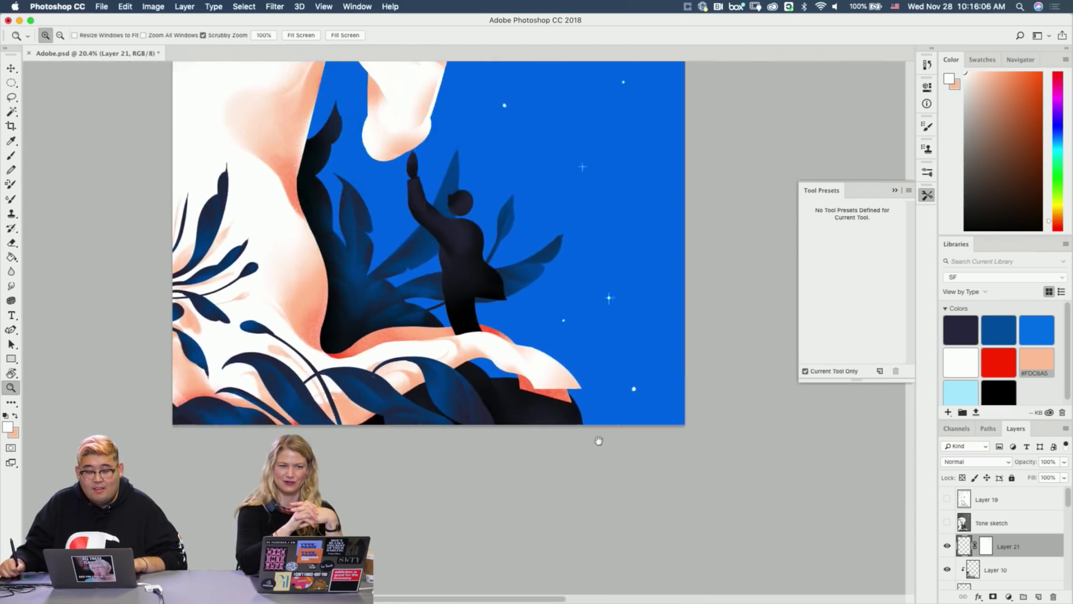
{"action": "scroll", "coordinate": [553, 290], "scroll_direction": "up", "scroll_amount": 5}
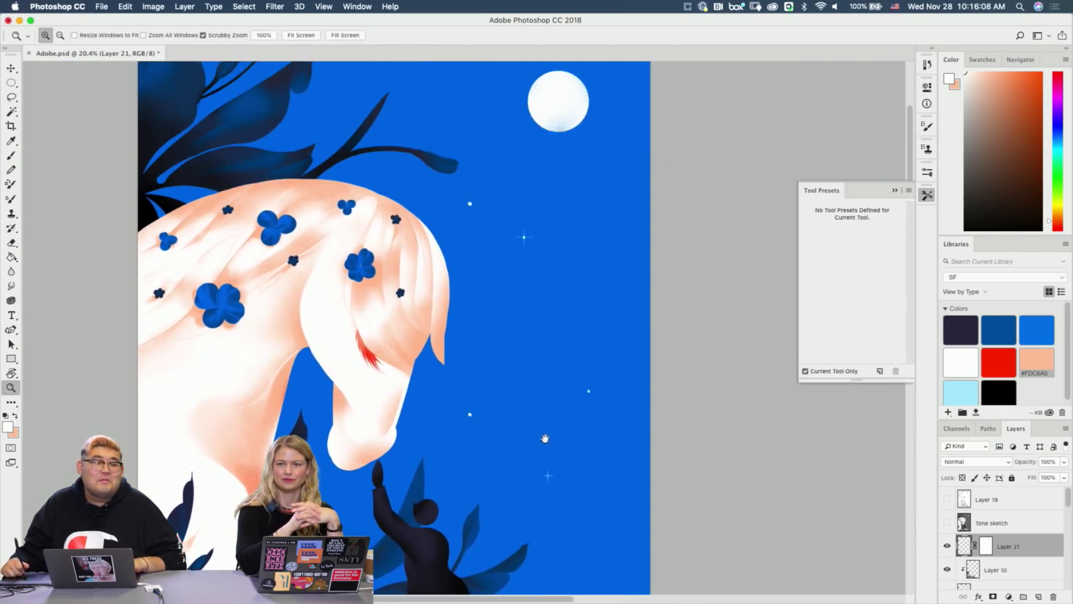
{"action": "left_click_drag", "start_coordinate": [530, 236], "coordinate": [565, 238]}
{"action": "key", "text": "b"}
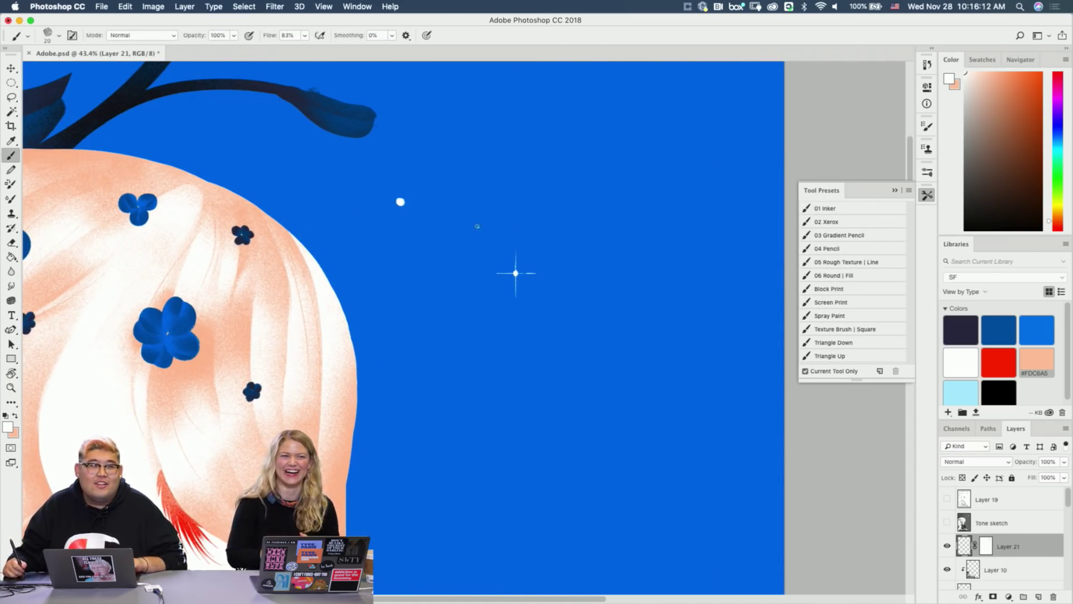
{"action": "key", "text": "z"}
{"action": "left_click_drag", "start_coordinate": [480, 302], "coordinate": [509, 300]}
{"action": "key", "text": "b"}
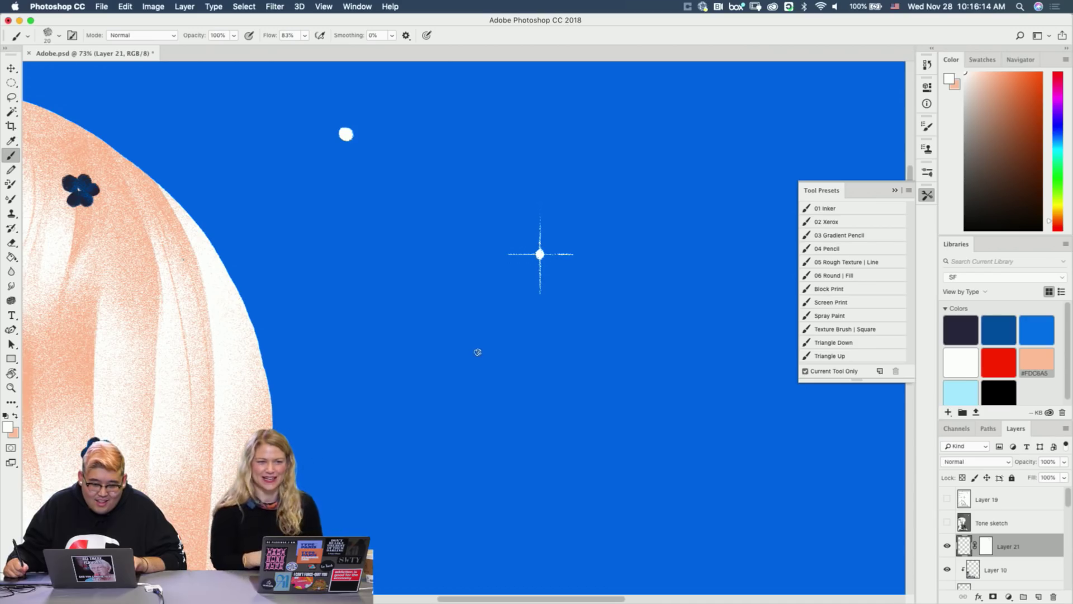
Place a white dot in the sky farther from the forelock, toward the right edge of the canvas, redoing it once.
{"action": "scroll", "coordinate": [489, 347], "scroll_direction": "down", "scroll_amount": 5}
{"action": "scroll", "coordinate": [489, 347], "scroll_direction": "right", "scroll_amount": 3}
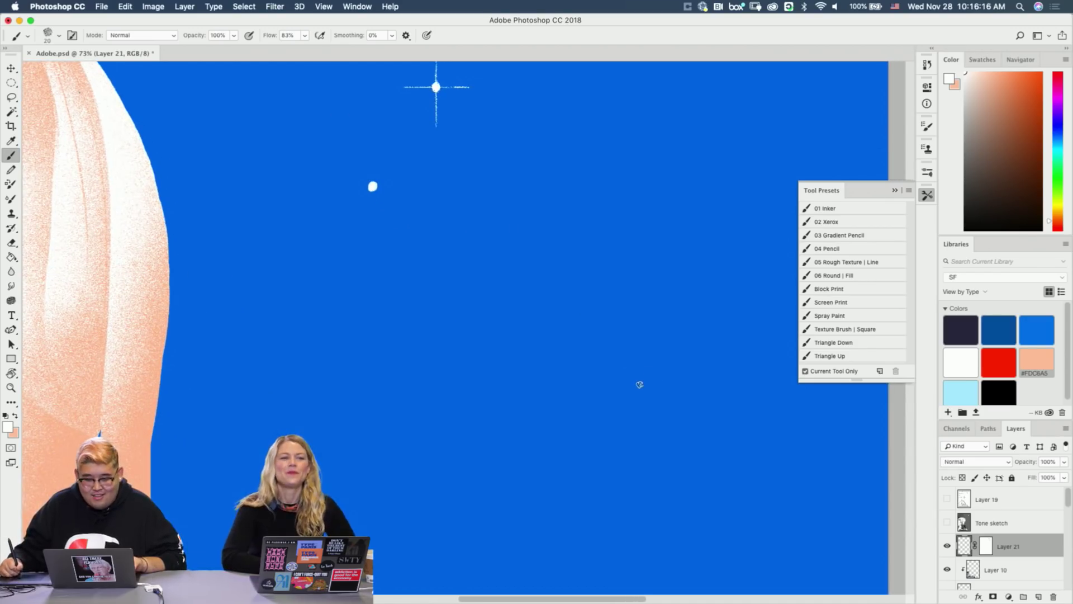
{"action": "left_click", "coordinate": [639, 384]}
{"action": "key", "text": "super+z"}
Examine how the stars are distributed in the sky around the horse's muzzle and the reaching figure.
{"action": "key", "text": "z"}
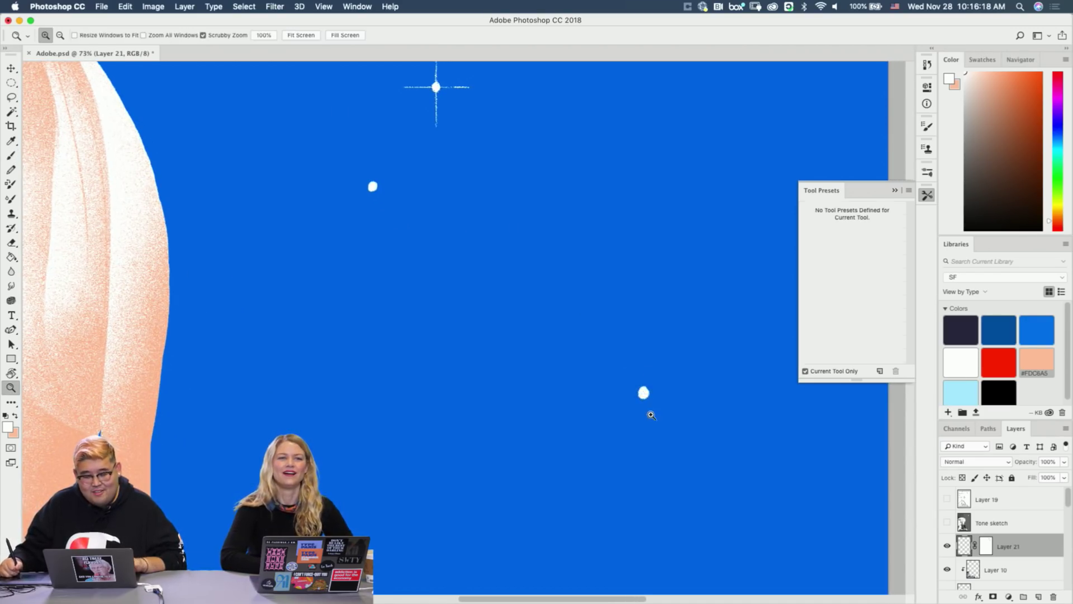
{"action": "mouse_move", "coordinate": [651, 414]}
{"action": "left_mouse_down"}
{"action": "mouse_move", "coordinate": [588, 410]}
{"action": "mouse_move", "coordinate": [641, 323]}
{"action": "mouse_move", "coordinate": [699, 300]}
{"action": "mouse_move", "coordinate": [702, 219]}
{"action": "left_mouse_up"}
{"action": "key", "text": "b"}
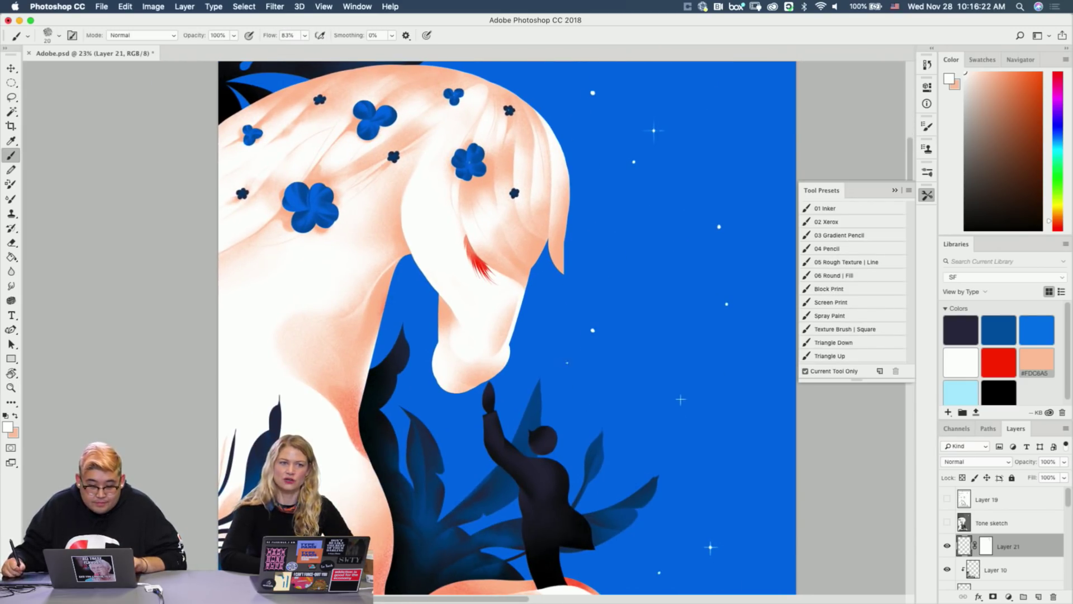
{"action": "key", "text": "super+space"}
{"action": "left_click_drag", "start_coordinate": [623, 443], "coordinate": [645, 396]}
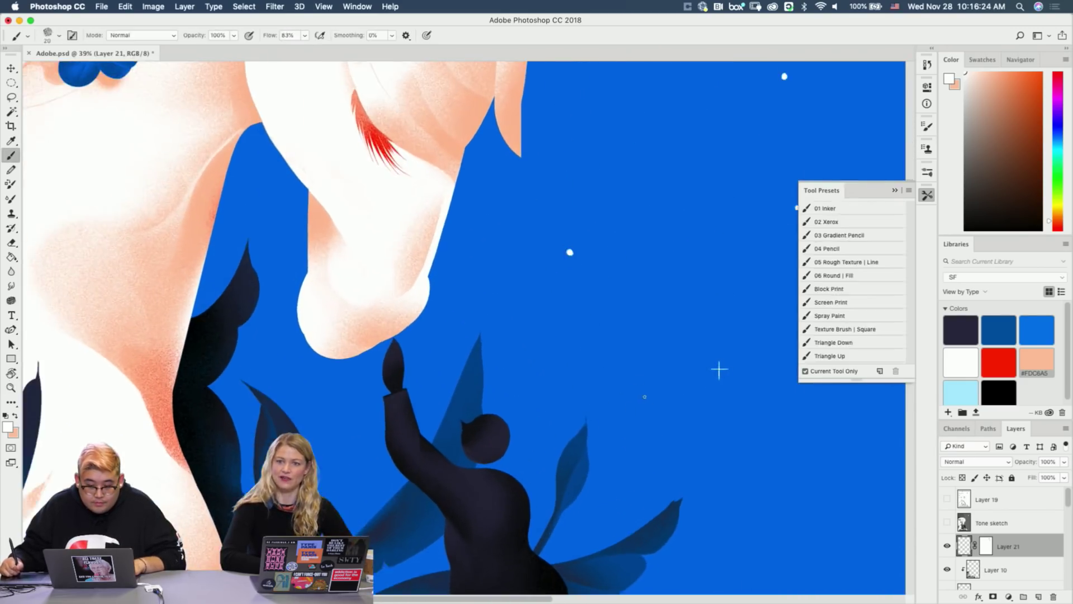
{"action": "key", "text": "super+space"}
{"action": "mouse_move", "coordinate": [614, 447]}
{"action": "left_mouse_down"}
{"action": "mouse_move", "coordinate": [668, 434]}
{"action": "mouse_move", "coordinate": [681, 418]}
{"action": "left_mouse_up"}
{"action": "key", "text": "alt+super+z"}
{"action": "mouse_move", "coordinate": [654, 329]}
{"action": "left_mouse_down"}
{"action": "mouse_move", "coordinate": [647, 344]}
{"action": "mouse_move", "coordinate": [631, 340]}
{"action": "mouse_move", "coordinate": [453, 404]}
{"action": "left_mouse_up"}
Add a white dot and a thin cross-shaped star in the sky above the dark branch, replacing the first thick line.
{"action": "key", "text": "super+space"}
{"action": "left_click_drag", "start_coordinate": [634, 351], "coordinate": [597, 506]}
{"action": "left_click_drag", "start_coordinate": [586, 286], "coordinate": [620, 478]}
{"action": "left_click_drag", "start_coordinate": [640, 280], "coordinate": [625, 393]}
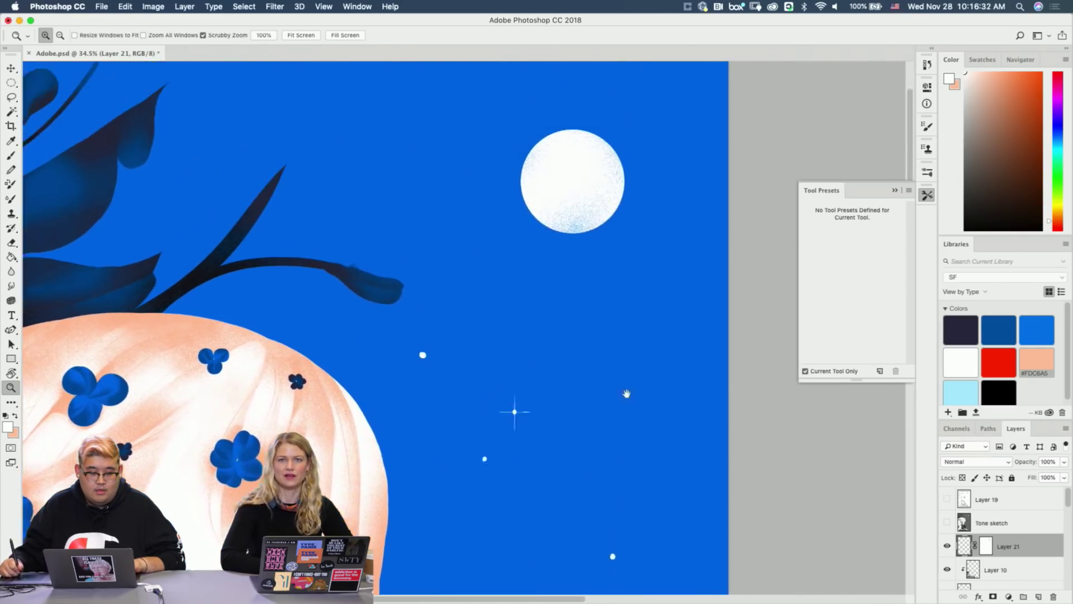
{"action": "left_click_drag", "start_coordinate": [551, 319], "coordinate": [619, 363]}
{"action": "left_click_drag", "start_coordinate": [363, 179], "coordinate": [392, 160]}
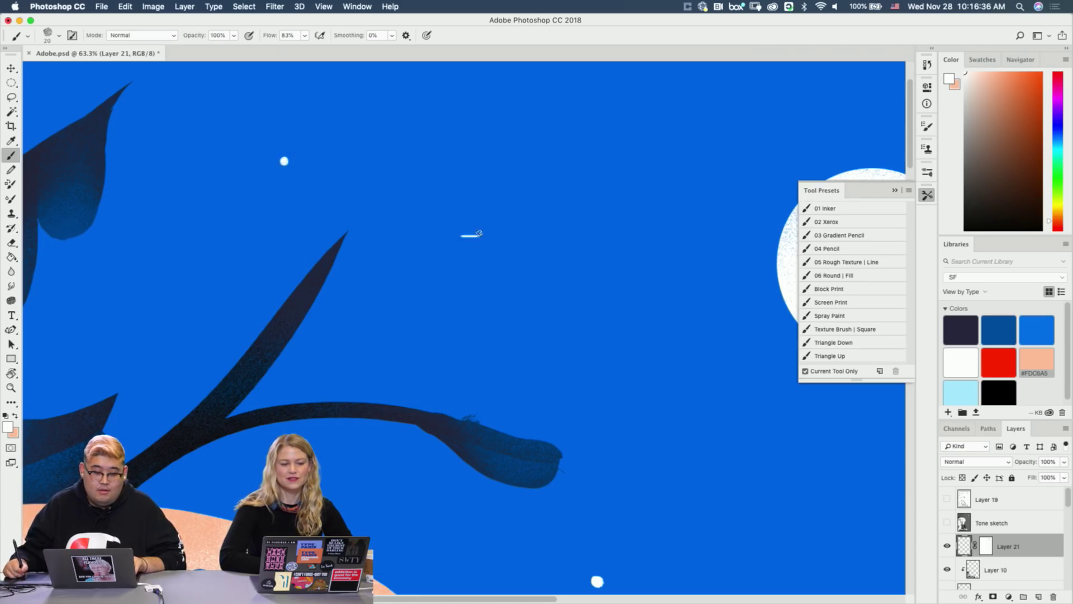
{"action": "key", "text": "super+z"}
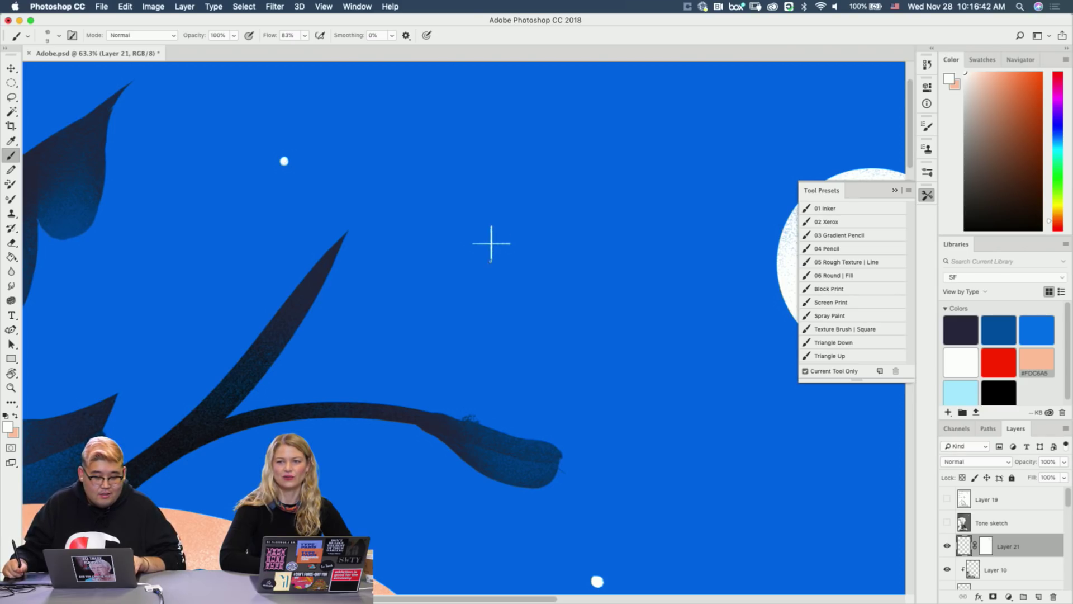
{"action": "key", "text": "super+z"}
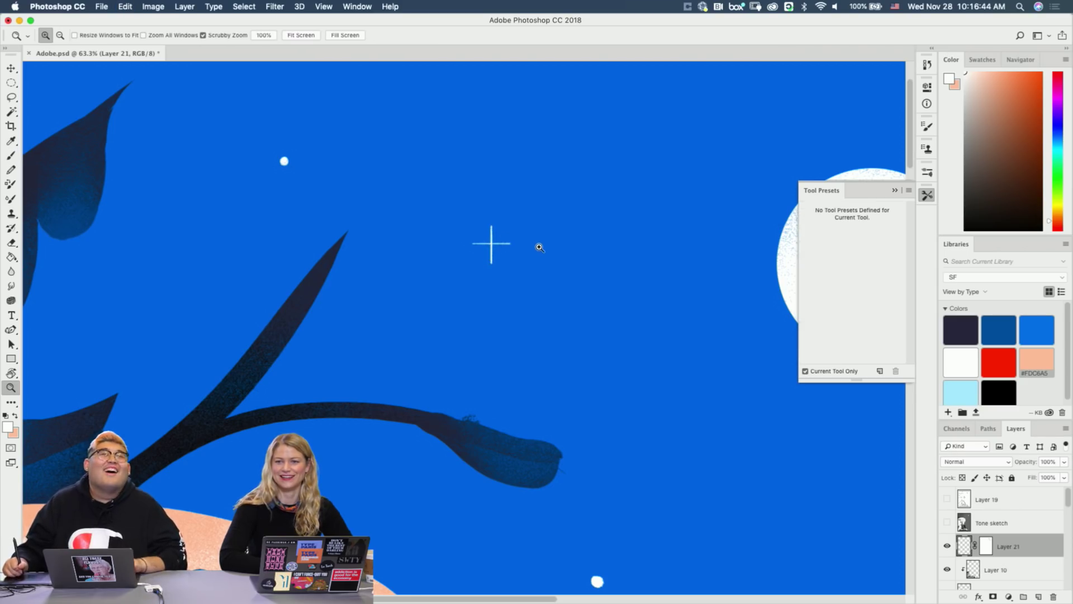
Add tiny white dots in the sky beside the branch's cross-shaped star and below the moon.
{"action": "left_click_drag", "start_coordinate": [545, 244], "coordinate": [515, 249]}
{"action": "mouse_move", "coordinate": [578, 307]}
{"action": "left_mouse_down"}
{"action": "mouse_move", "coordinate": [513, 289]}
{"action": "mouse_move", "coordinate": [459, 257]}
{"action": "mouse_move", "coordinate": [522, 238]}
{"action": "mouse_move", "coordinate": [498, 231]}
{"action": "mouse_move", "coordinate": [506, 237]}
{"action": "left_mouse_up"}
{"action": "key", "text": "z"}
{"action": "key", "text": "b"}
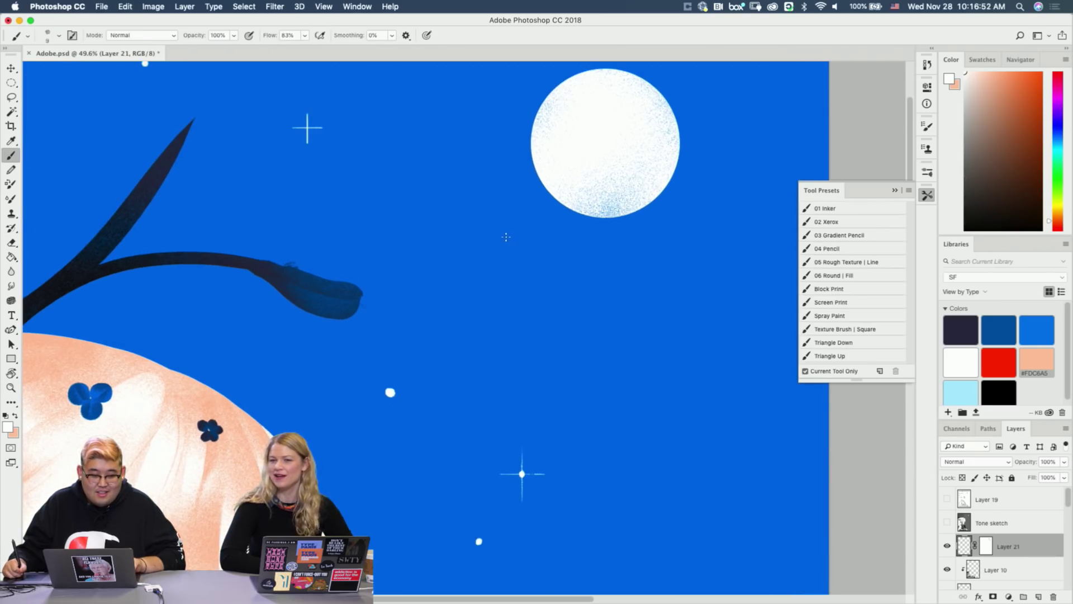
{"action": "left_click_drag", "start_coordinate": [604, 281], "coordinate": [540, 324]}
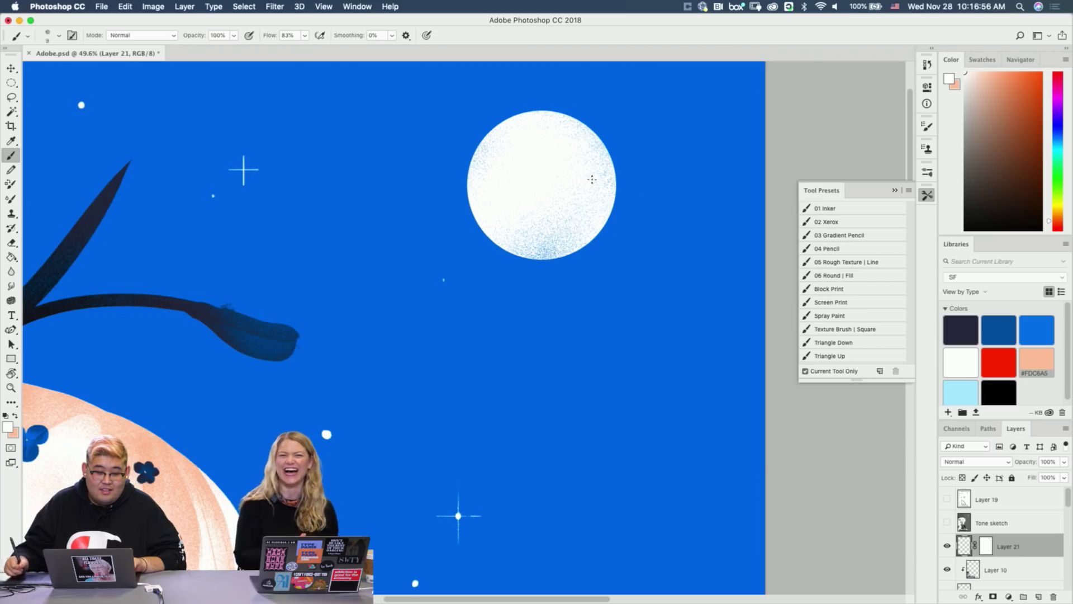
Place a small white dot in the sky between the moon and the right edge of the canvas, redoing it once.
{"action": "left_click", "coordinate": [679, 152]}
{"action": "key", "text": "super+z"}
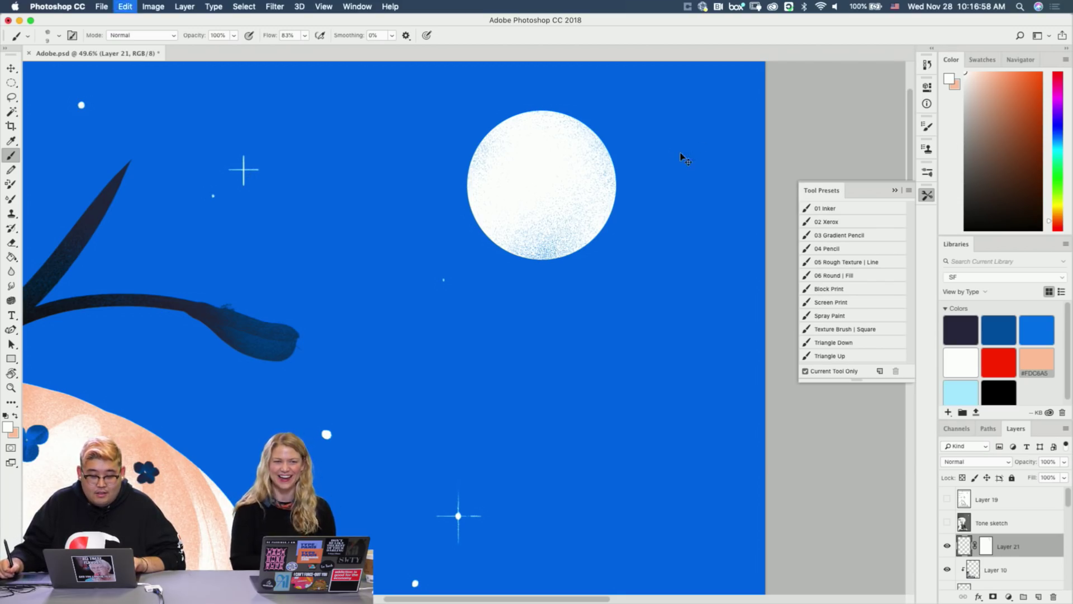
{"action": "left_click", "coordinate": [680, 155]}
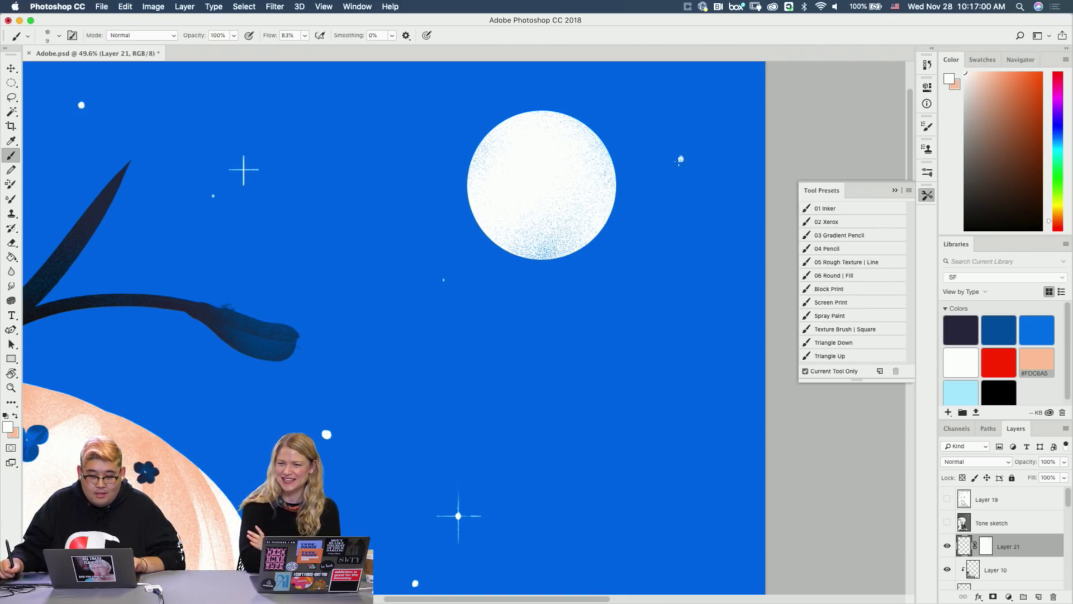
Add a thin white cross-shaped star with a small centre dot in the sky between the horse's muzzle and the figure's leaves.
{"action": "left_click_drag", "start_coordinate": [558, 440], "coordinate": [559, 198]}
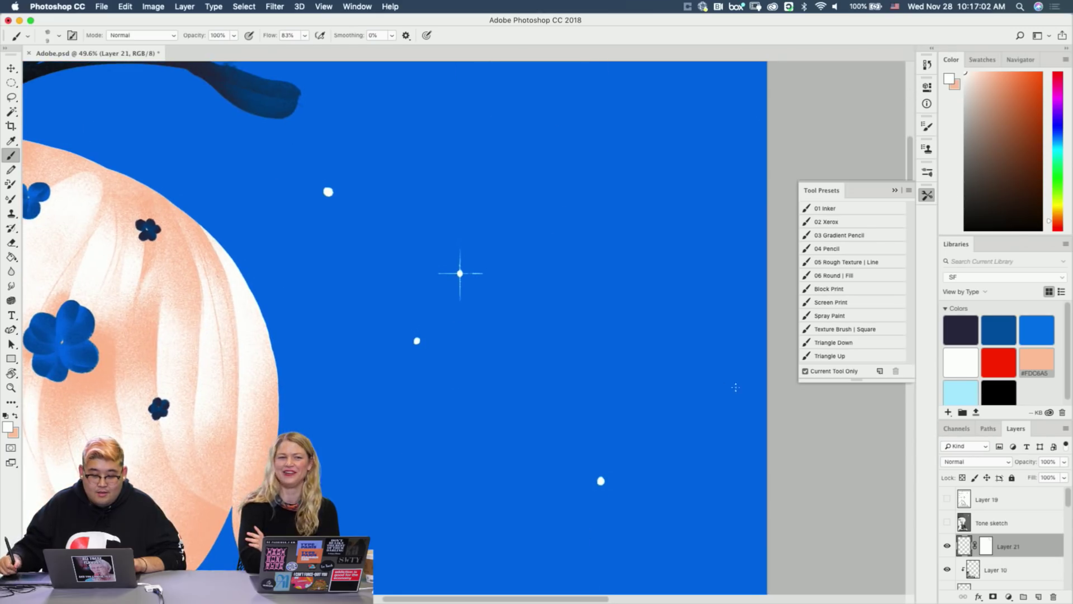
{"action": "left_click_drag", "start_coordinate": [357, 482], "coordinate": [435, 266]}
{"action": "left_click_drag", "start_coordinate": [313, 466], "coordinate": [446, 267]}
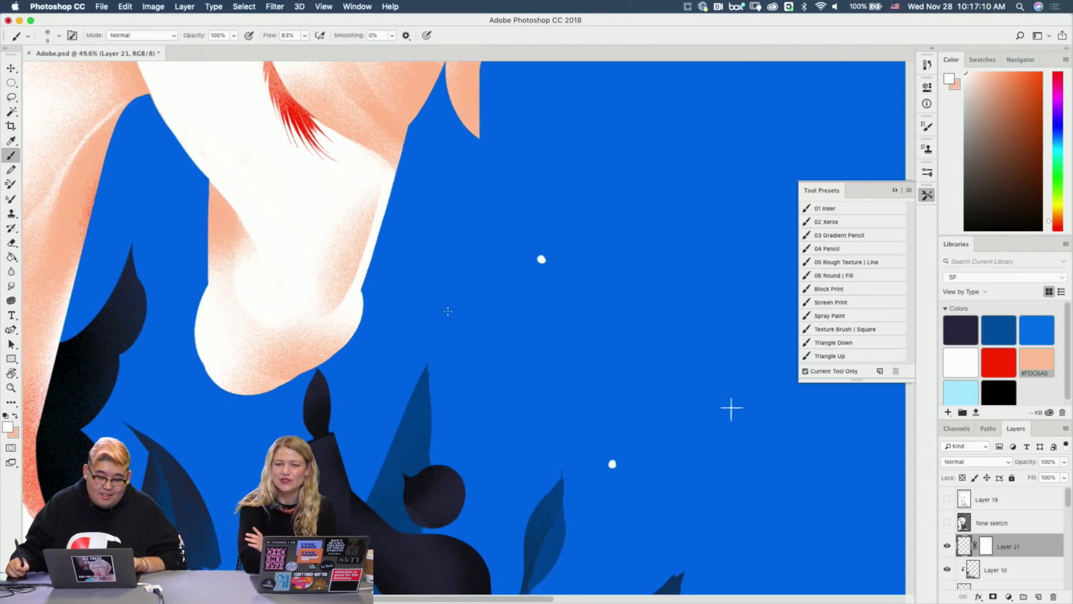
{"action": "key", "text": "z"}
{"action": "mouse_move", "coordinate": [438, 312]}
{"action": "left_mouse_down"}
{"action": "mouse_move", "coordinate": [496, 300]}
{"action": "mouse_move", "coordinate": [477, 253]}
{"action": "mouse_move", "coordinate": [482, 338]}
{"action": "left_mouse_up"}
{"action": "key", "text": "b"}
{"action": "mouse_move", "coordinate": [481, 293]}
{"action": "left_mouse_down"}
{"action": "mouse_move", "coordinate": [446, 295]}
{"action": "mouse_move", "coordinate": [524, 296]}
{"action": "mouse_move", "coordinate": [444, 299]}
{"action": "left_mouse_up"}
{"action": "key", "text": "z"}
{"action": "left_click_drag", "start_coordinate": [513, 314], "coordinate": [434, 322]}
{"action": "key", "text": "b"}
Try an outlined four-pointed star with curved sides in the sky beside the muzzle's cross-shaped star, then undo its strokes.
{"action": "left_click_drag", "start_coordinate": [609, 343], "coordinate": [536, 347]}
{"action": "key", "text": "z"}
{"action": "mouse_move", "coordinate": [597, 376]}
{"action": "left_mouse_down"}
{"action": "mouse_move", "coordinate": [573, 374]}
{"action": "mouse_move", "coordinate": [648, 341]}
{"action": "left_mouse_up"}
{"action": "key", "text": "b"}
{"action": "key", "text": "z"}
{"action": "key", "text": "b"}
{"action": "mouse_move", "coordinate": [553, 279]}
{"action": "left_mouse_down"}
{"action": "mouse_move", "coordinate": [585, 267]}
{"action": "mouse_move", "coordinate": [596, 277]}
{"action": "mouse_move", "coordinate": [571, 301]}
{"action": "mouse_move", "coordinate": [581, 283]}
{"action": "mouse_move", "coordinate": [596, 277]}
{"action": "mouse_move", "coordinate": [576, 306]}
{"action": "left_mouse_up"}
{"action": "key", "text": "super+z"}
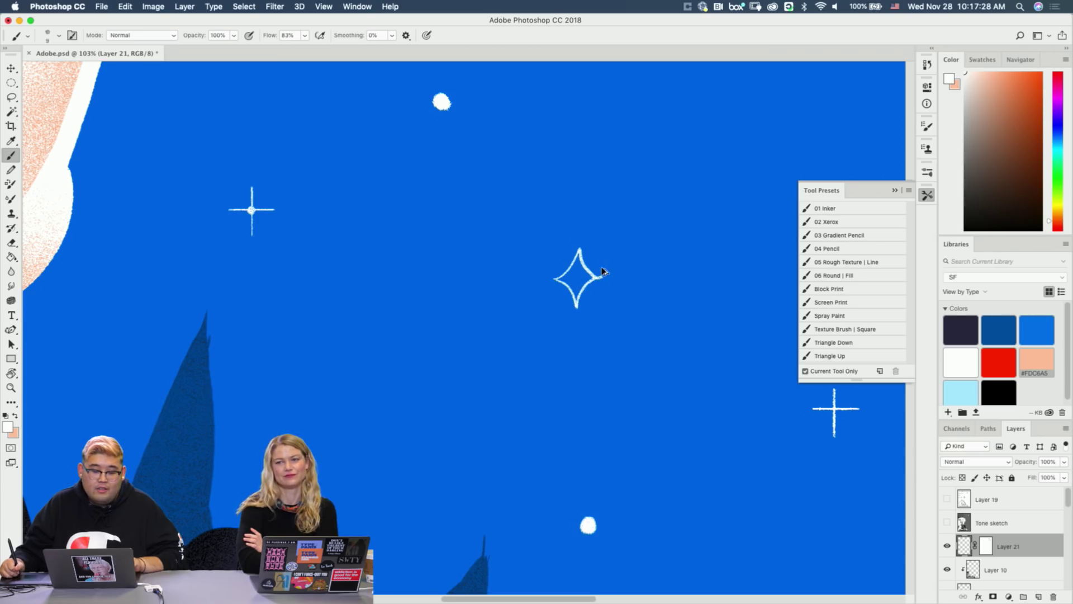
{"action": "key", "text": "super+z"}
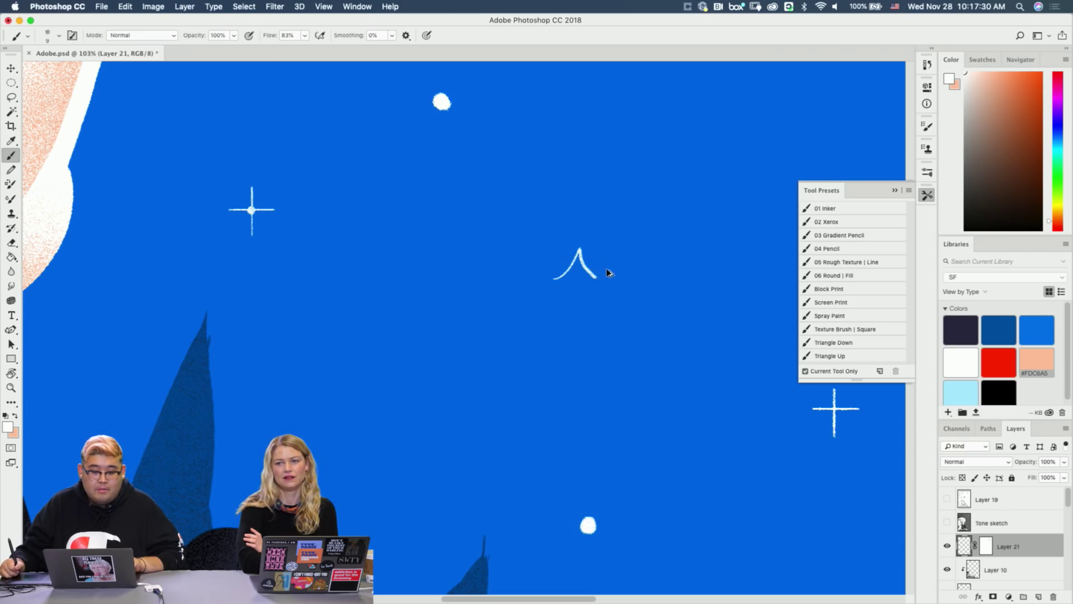
{"action": "key", "text": "super+z"}
Add a white dot in the sky above the moon's left side and a tiny one below the moon near the canvas edge.
{"action": "key", "text": "z"}
{"action": "left_click_drag", "start_coordinate": [608, 261], "coordinate": [502, 297]}
{"action": "key", "text": "b"}
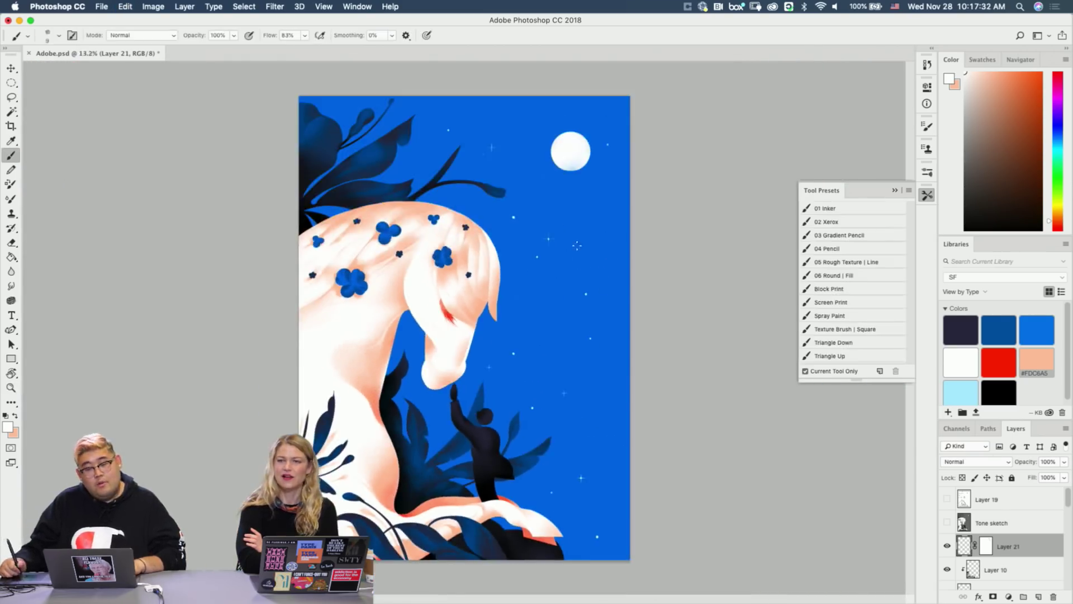
{"action": "key", "text": "z"}
{"action": "mouse_move", "coordinate": [519, 120]}
{"action": "left_mouse_down"}
{"action": "mouse_move", "coordinate": [546, 127]}
{"action": "mouse_move", "coordinate": [560, 98]}
{"action": "left_mouse_up"}
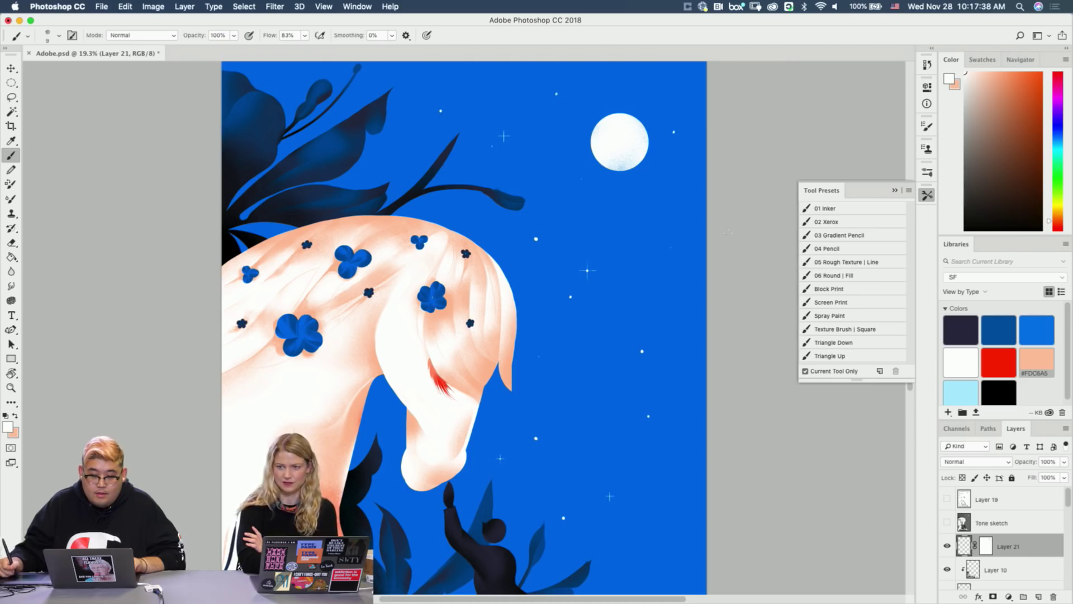
{"action": "key", "text": "z"}
{"action": "left_click_drag", "start_coordinate": [674, 160], "coordinate": [617, 156]}
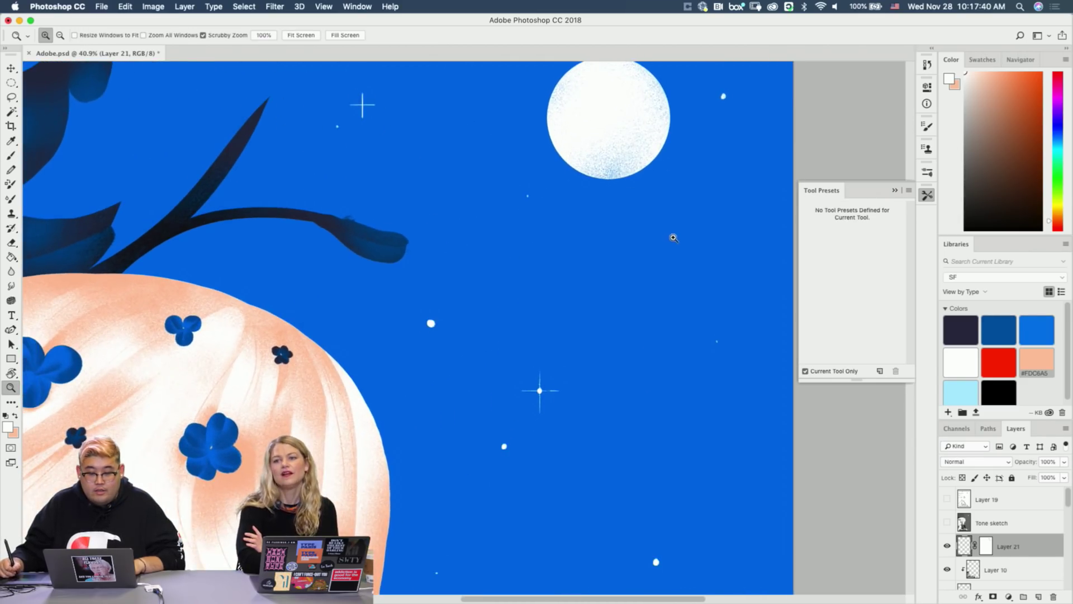
{"action": "mouse_move", "coordinate": [674, 238]}
{"action": "left_mouse_down"}
{"action": "mouse_move", "coordinate": [662, 240]}
{"action": "mouse_move", "coordinate": [663, 215]}
{"action": "left_mouse_up"}
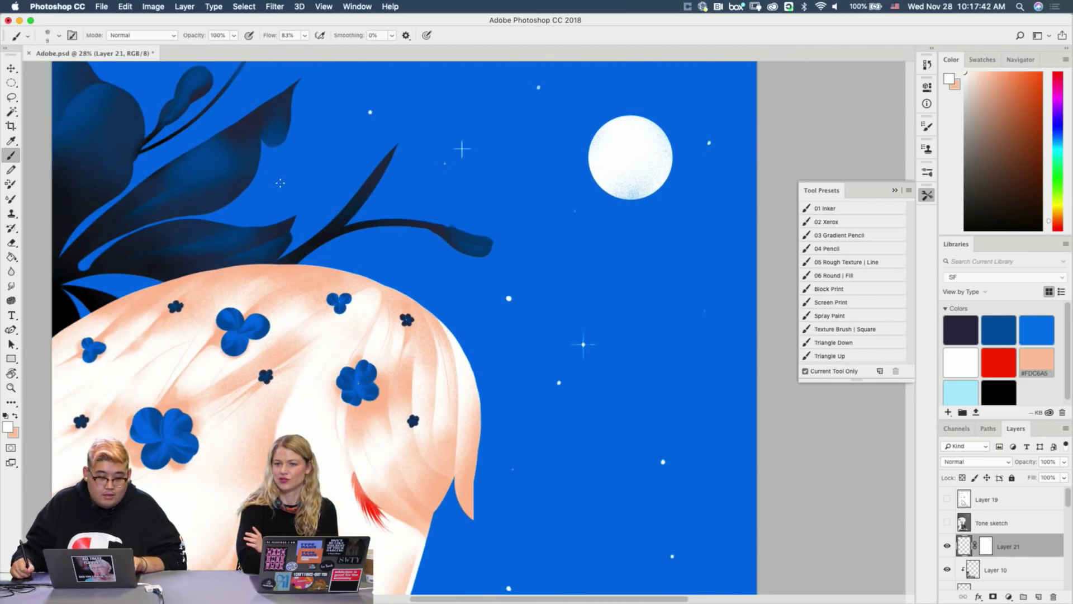
Add small white dots in the sky gap between the upper leaves and in the gap between the horse's neck and muzzle.
{"action": "left_click_drag", "start_coordinate": [276, 234], "coordinate": [370, 41]}
{"action": "left_click_drag", "start_coordinate": [247, 301], "coordinate": [273, 181]}
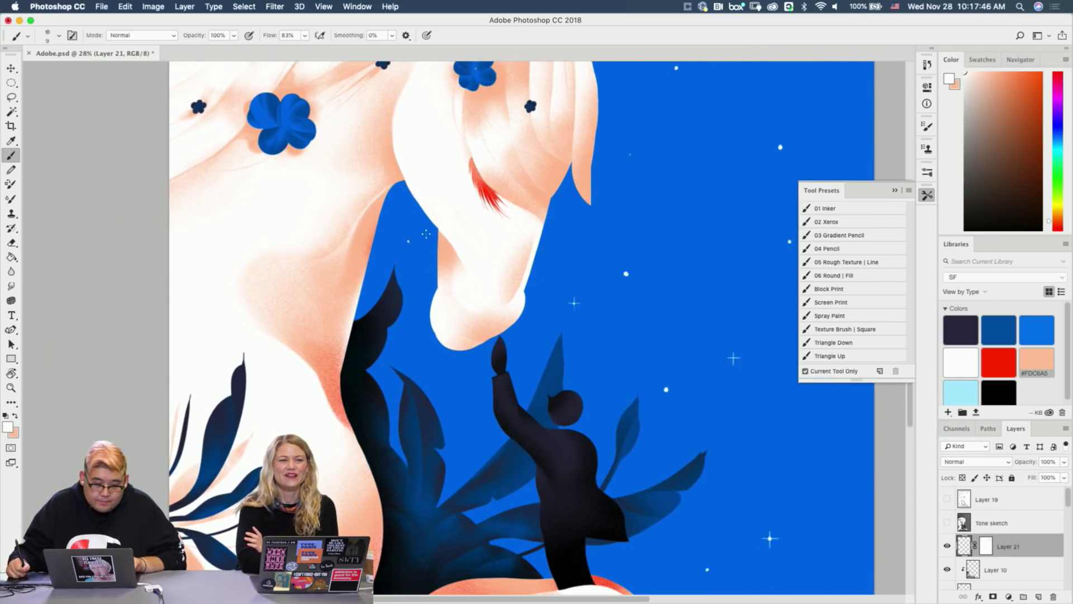
{"action": "left_click_drag", "start_coordinate": [440, 234], "coordinate": [411, 168]}
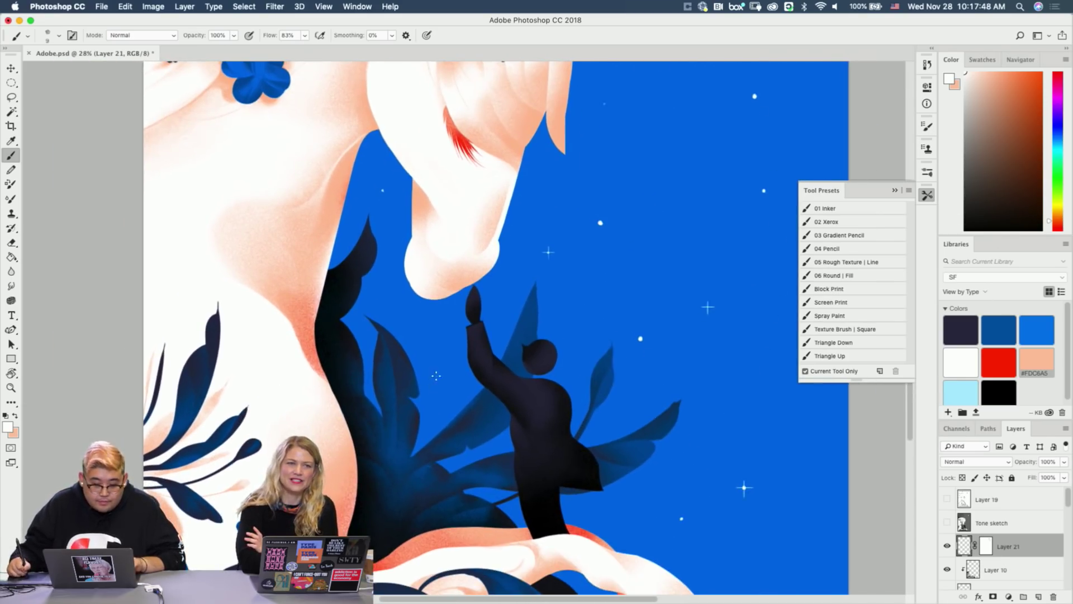
Draw a white dot with thin cross lines in the blue gap between the dark leaf and the figure's raised arm, redoing the horizontal line.
{"action": "key", "text": "z"}
{"action": "left_click_drag", "start_coordinate": [439, 377], "coordinate": [464, 367]}
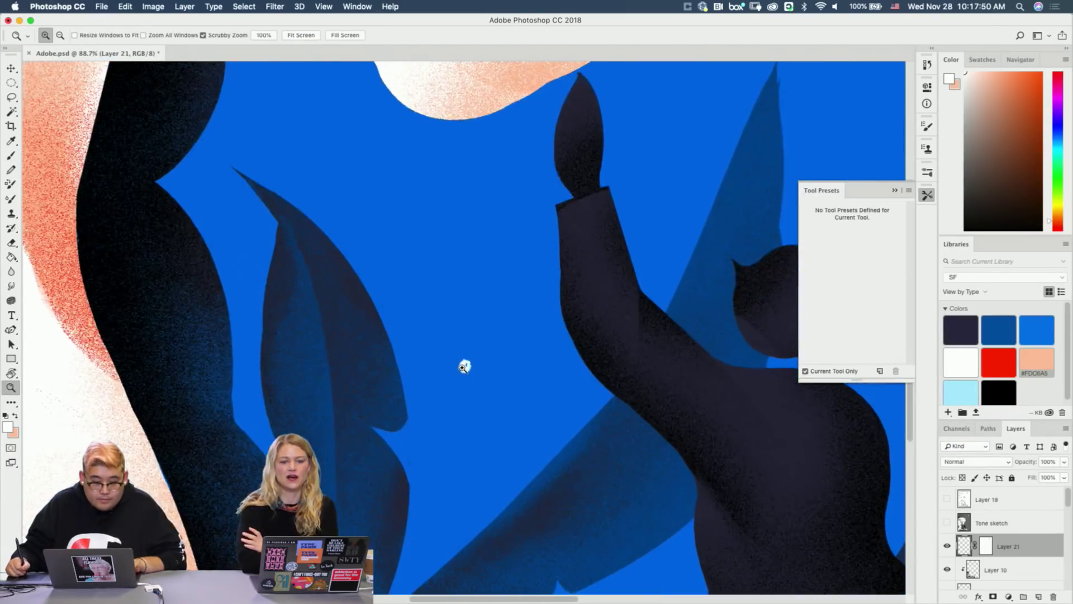
{"action": "key", "text": "b"}
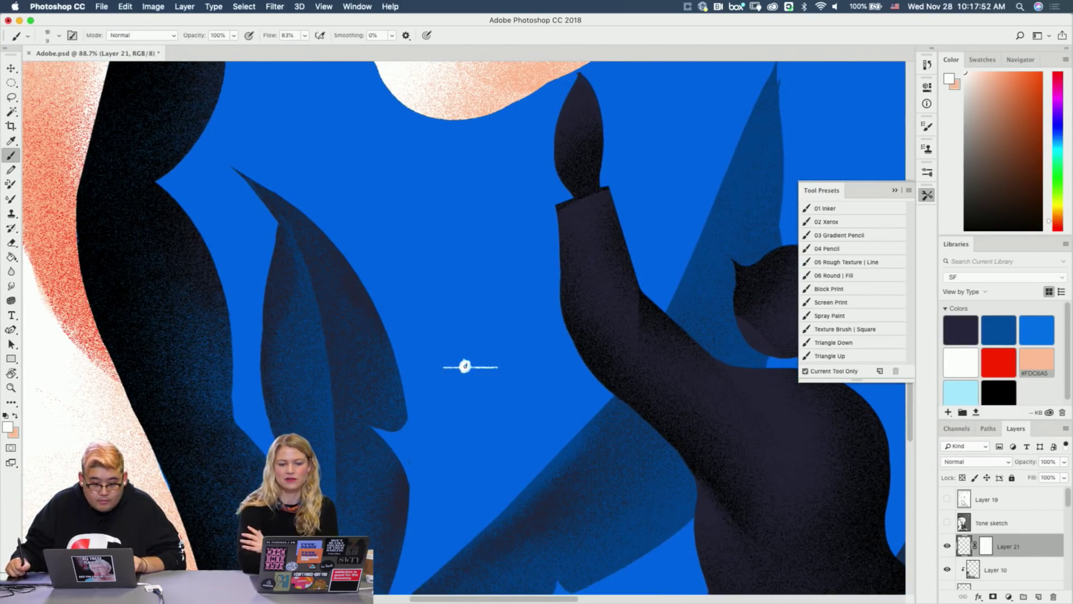
{"action": "key", "text": "super+z"}
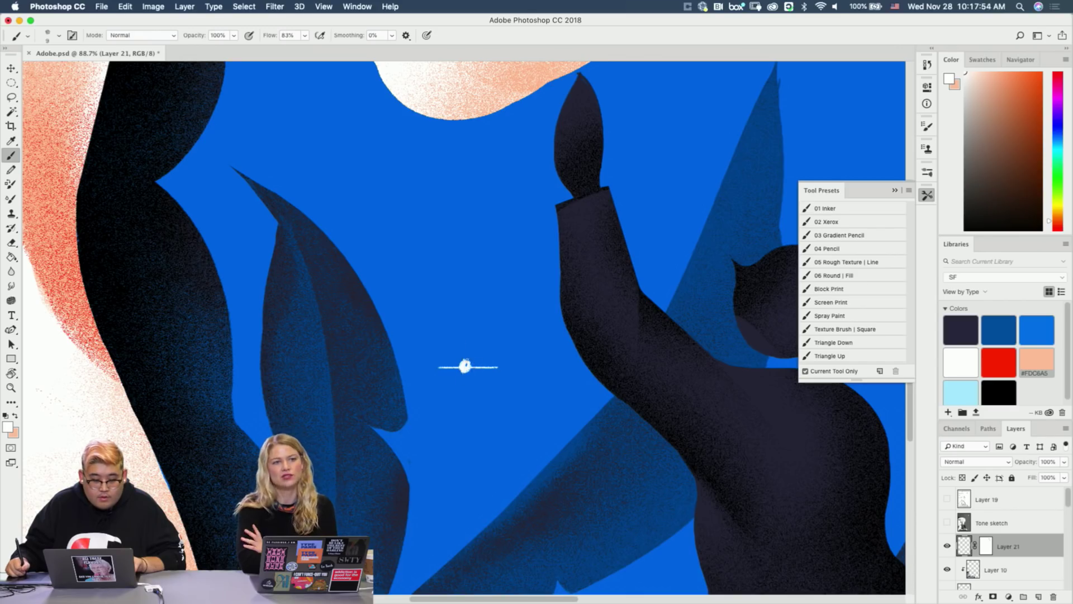
Examine the balance of the stars across the whole illustration.
{"action": "key", "text": "z"}
{"action": "mouse_move", "coordinate": [512, 353]}
{"action": "left_mouse_down"}
{"action": "mouse_move", "coordinate": [485, 363]}
{"action": "mouse_move", "coordinate": [448, 357]}
{"action": "left_mouse_up"}
{"action": "key", "text": "space"}
{"action": "left_click_drag", "start_coordinate": [702, 391], "coordinate": [604, 409]}
{"action": "key", "text": "super+0"}
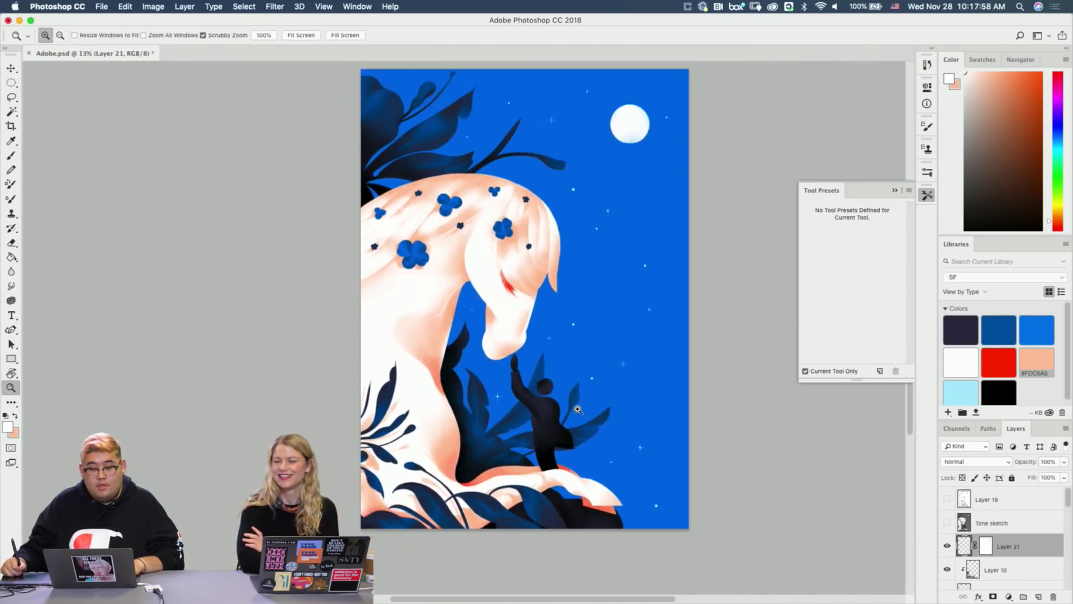
{"action": "key", "text": "b"}
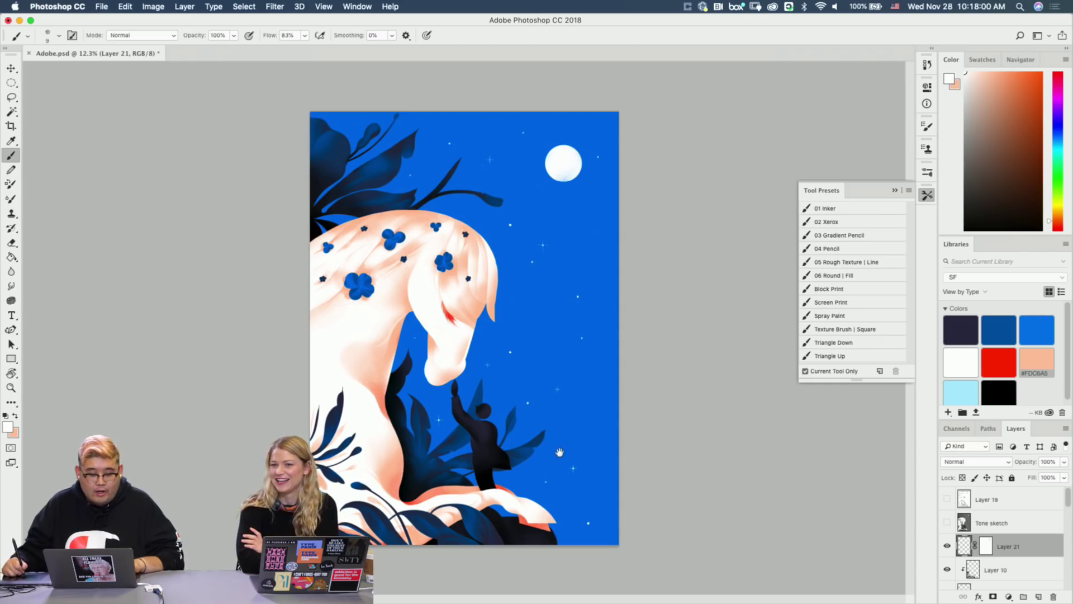
{"action": "key", "text": "z"}
{"action": "mouse_move", "coordinate": [580, 414]}
{"action": "left_mouse_down"}
{"action": "mouse_move", "coordinate": [647, 374]}
{"action": "mouse_move", "coordinate": [628, 473]}
{"action": "mouse_move", "coordinate": [636, 487]}
{"action": "left_mouse_up"}
{"action": "key", "text": "space"}
{"action": "key", "text": "b"}
{"action": "key", "text": "space"}
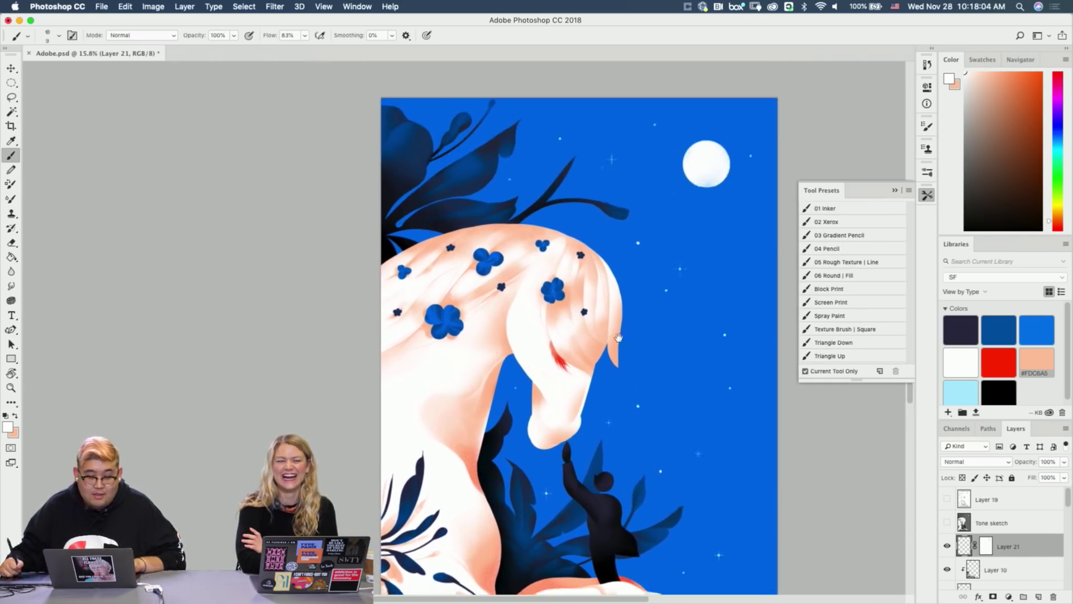
Add small white dots in the sky above the flower bud and in the blue gap between the lower leaves and the horse's back.
{"action": "key", "text": "z"}
{"action": "mouse_move", "coordinate": [439, 155]}
{"action": "left_mouse_down"}
{"action": "mouse_move", "coordinate": [486, 161]}
{"action": "mouse_move", "coordinate": [452, 332]}
{"action": "left_mouse_up"}
{"action": "key", "text": "b"}
{"action": "key", "text": "space"}
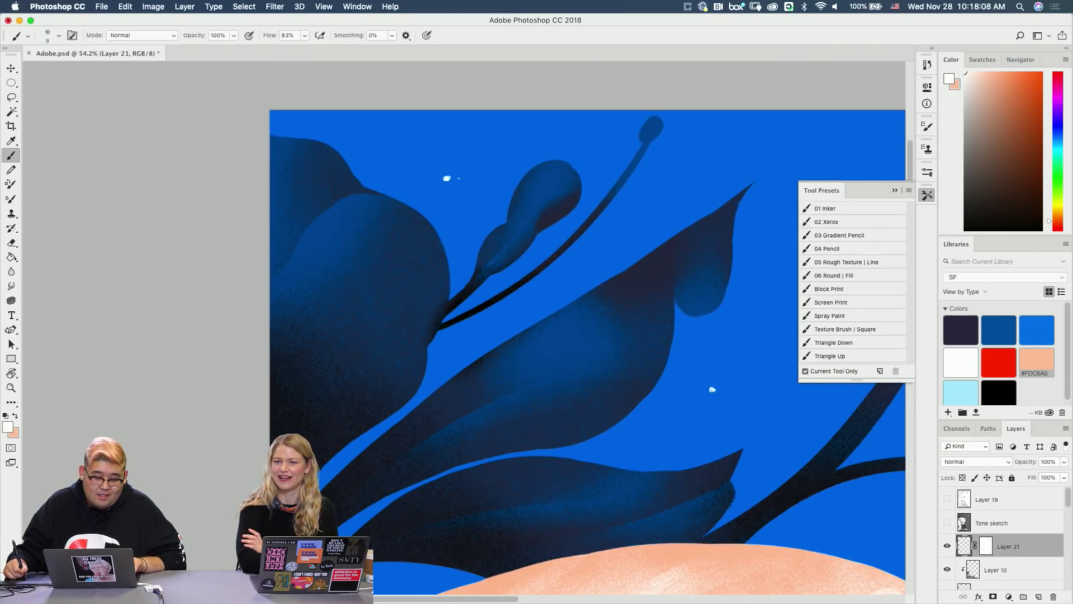
{"action": "left_click_drag", "start_coordinate": [452, 388], "coordinate": [520, 250]}
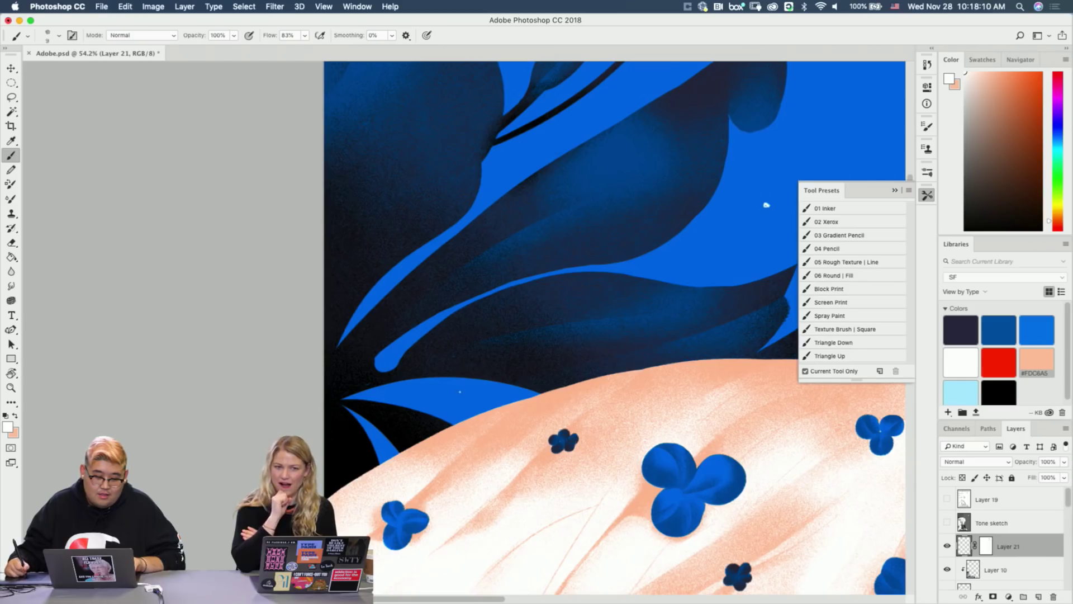
Add tiny white dots in the sky below the moon and near the canvas edge beside the figure.
{"action": "key", "text": "z"}
{"action": "left_click_drag", "start_coordinate": [767, 204], "coordinate": [603, 208]}
{"action": "key", "text": "space"}
{"action": "left_click_drag", "start_coordinate": [574, 347], "coordinate": [525, 370]}
{"action": "key", "text": "b"}
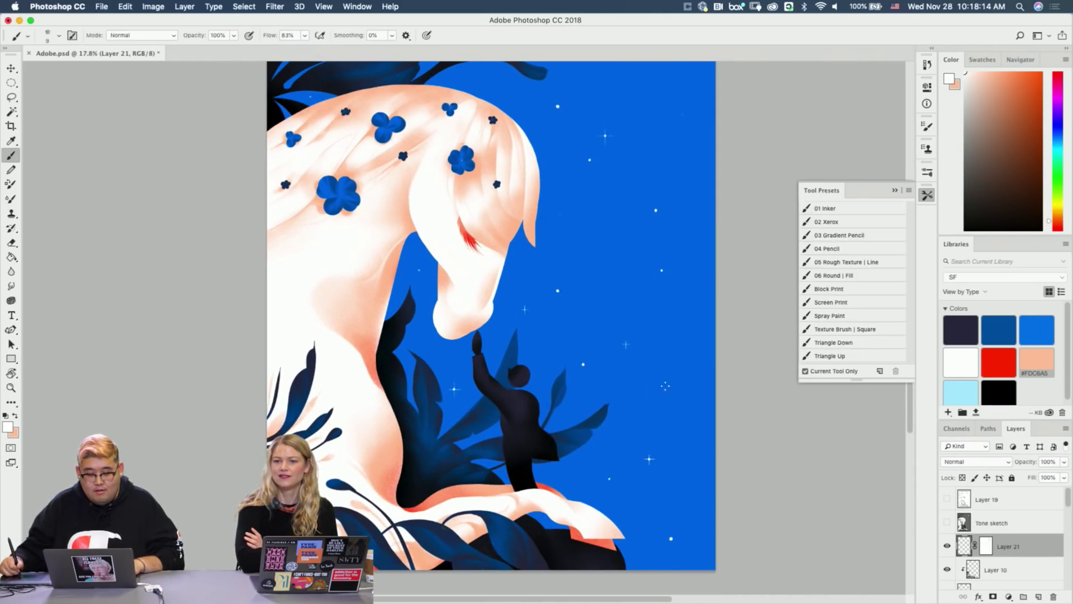
{"action": "scroll", "coordinate": [637, 171], "scroll_direction": "up", "scroll_amount": 5}
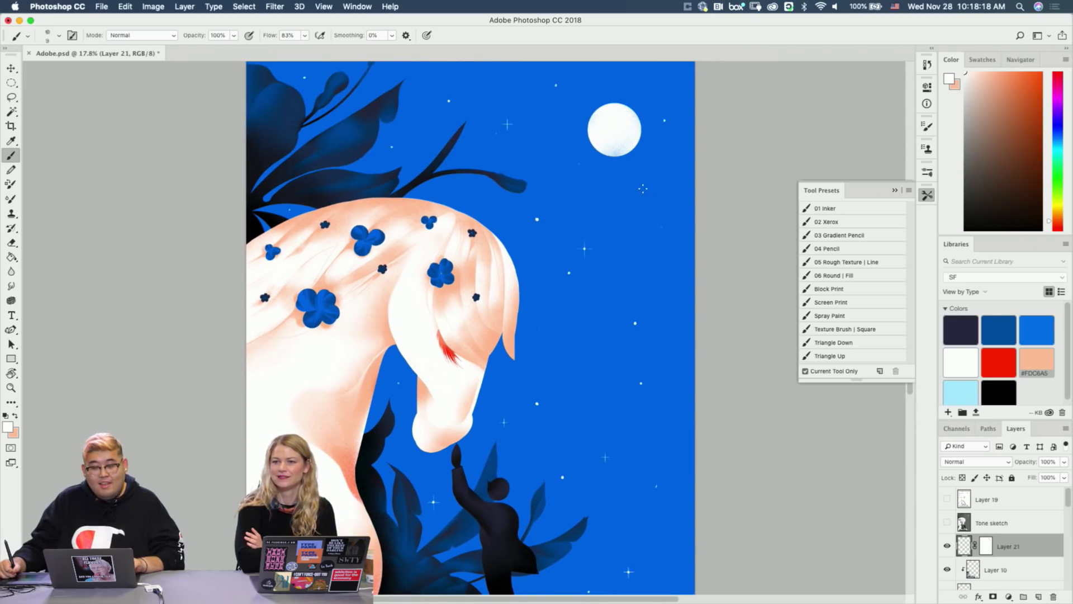
{"action": "left_click_drag", "start_coordinate": [501, 346], "coordinate": [608, 218]}
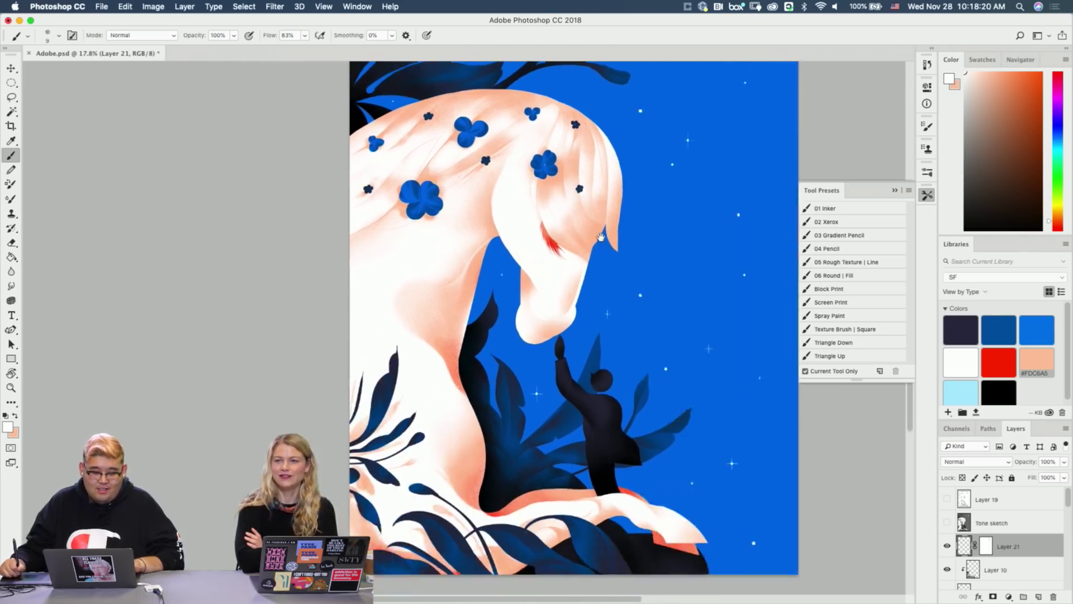
{"action": "left_click_drag", "start_coordinate": [647, 372], "coordinate": [619, 440]}
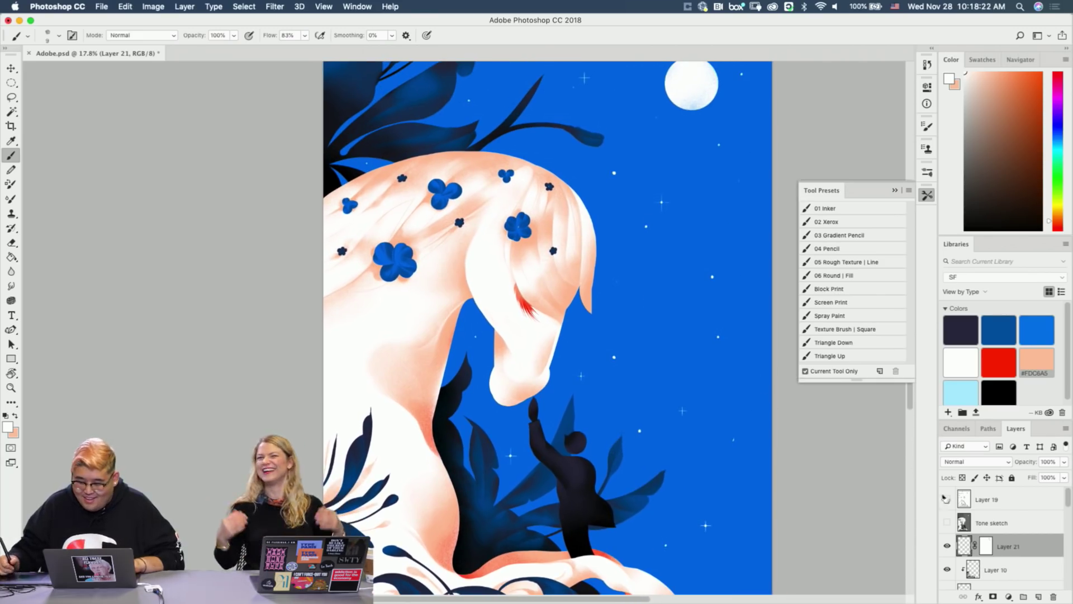
Create a new empty layer directly above Layer 22, beneath the horse's Layer 2.
{"action": "scroll", "coordinate": [1012, 537], "scroll_direction": "down", "scroll_amount": 5}
{"action": "scroll", "coordinate": [1018, 537], "scroll_direction": "up", "scroll_amount": 8}
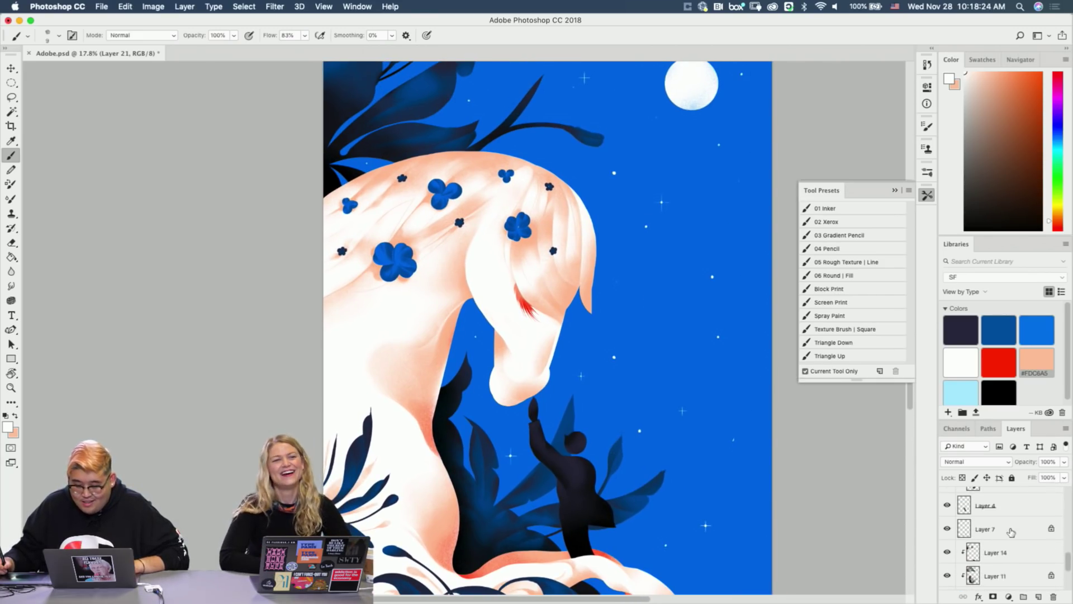
{"action": "scroll", "coordinate": [1009, 532], "scroll_direction": "down", "scroll_amount": 1}
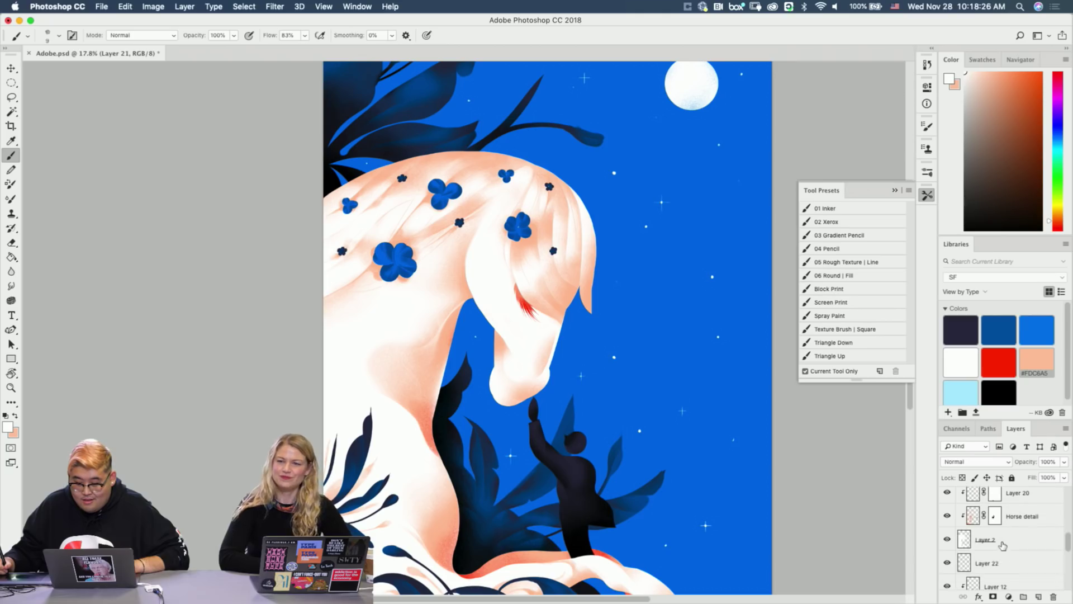
{"action": "left_click", "coordinate": [1015, 562]}
{"action": "left_click", "coordinate": [1038, 597]}
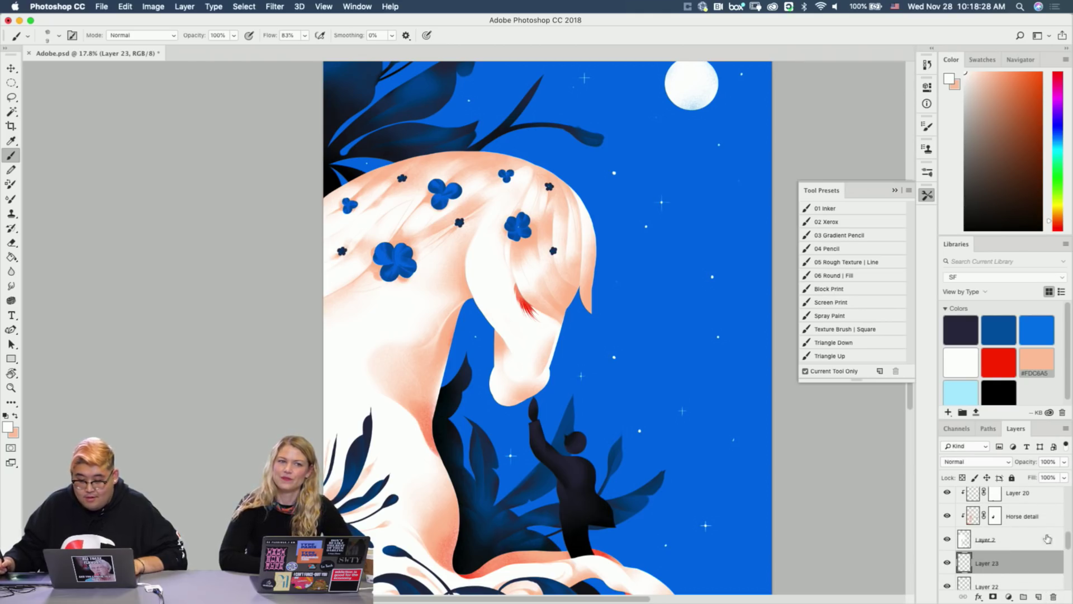
Paint a faint peach #FDC6A5 glow behind the horse's back and mane with the 03 Gradient Pencil brush.
{"action": "left_click", "coordinate": [850, 236]}
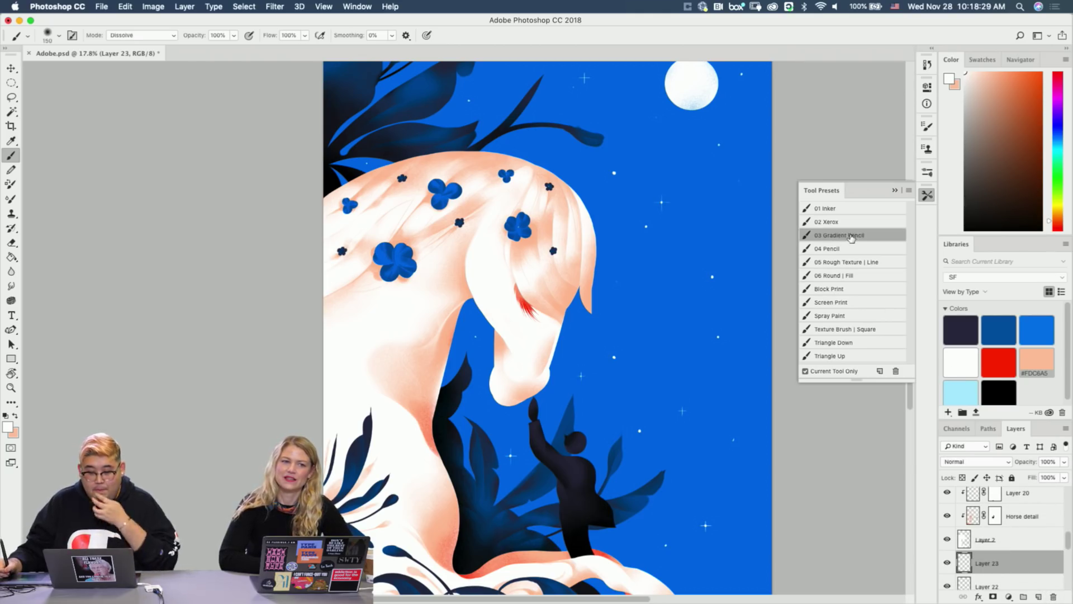
{"action": "left_click", "coordinate": [1043, 363]}
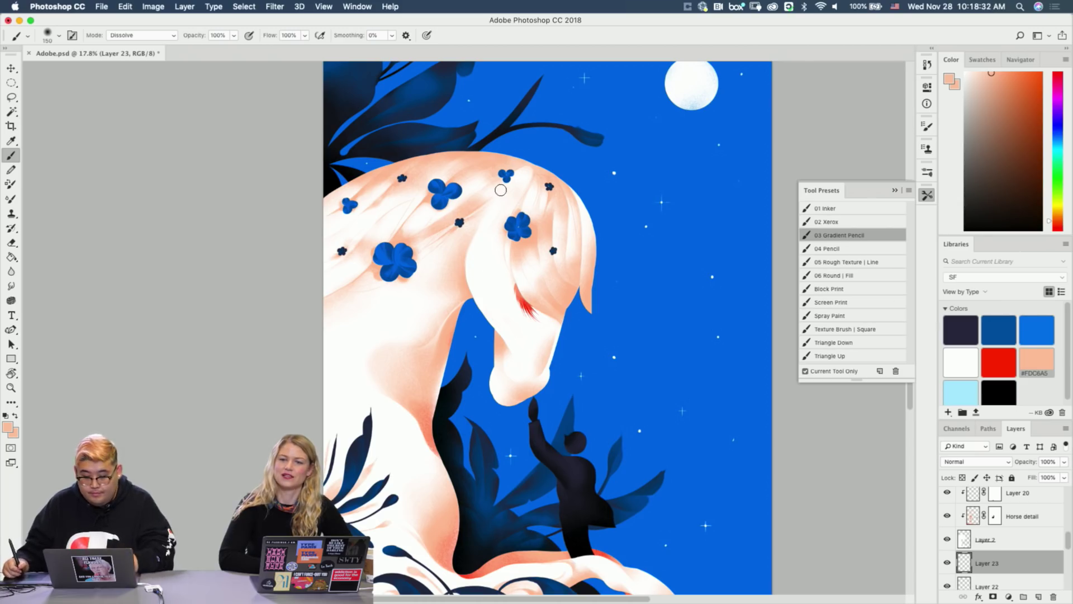
{"action": "key", "text": "bracketright"}
{"action": "key", "text": "bracketright"}
{"action": "key", "text": "bracketright"}
{"action": "key", "text": "bracketright"}
{"action": "key", "text": "bracketright"}
{"action": "key", "text": "bracketright"}
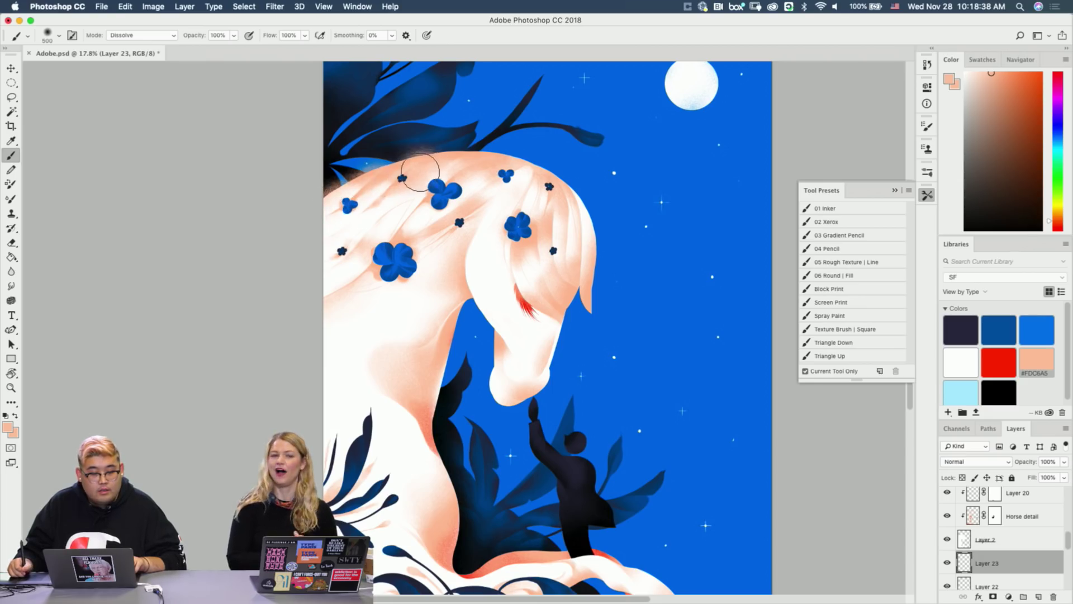
{"action": "key", "text": "bracketleft"}
{"action": "key", "text": "bracketleft"}
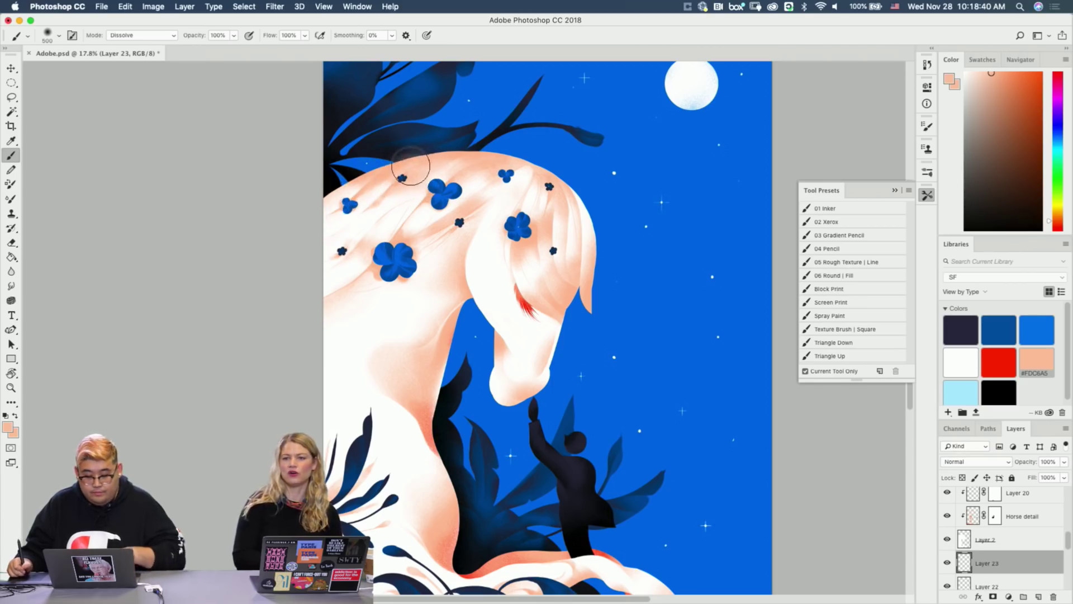
{"action": "key", "text": "bracketleft"}
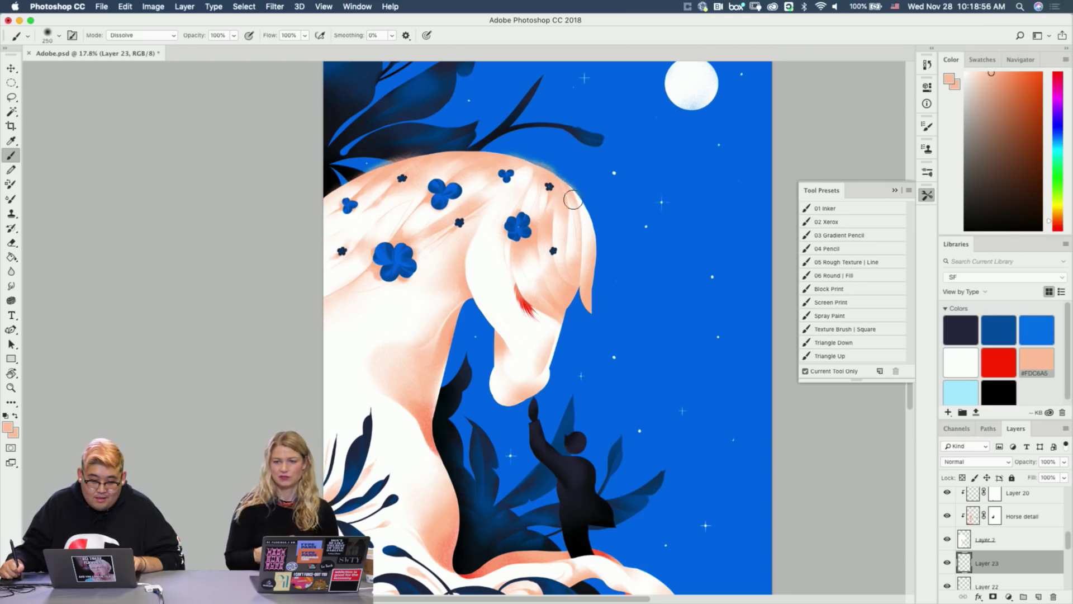
Widen the peach glow around the crown of the horse's head and start it along the chest, enlarging the brush to 800.
{"action": "key", "text": "bracketright"}
{"action": "key", "text": "bracketright"}
{"action": "key", "text": "bracketright"}
{"action": "key", "text": "bracketright"}
{"action": "key", "text": "bracketright"}
{"action": "key", "text": "bracketright"}
{"action": "key", "text": "bracketright"}
{"action": "key", "text": "bracketright"}
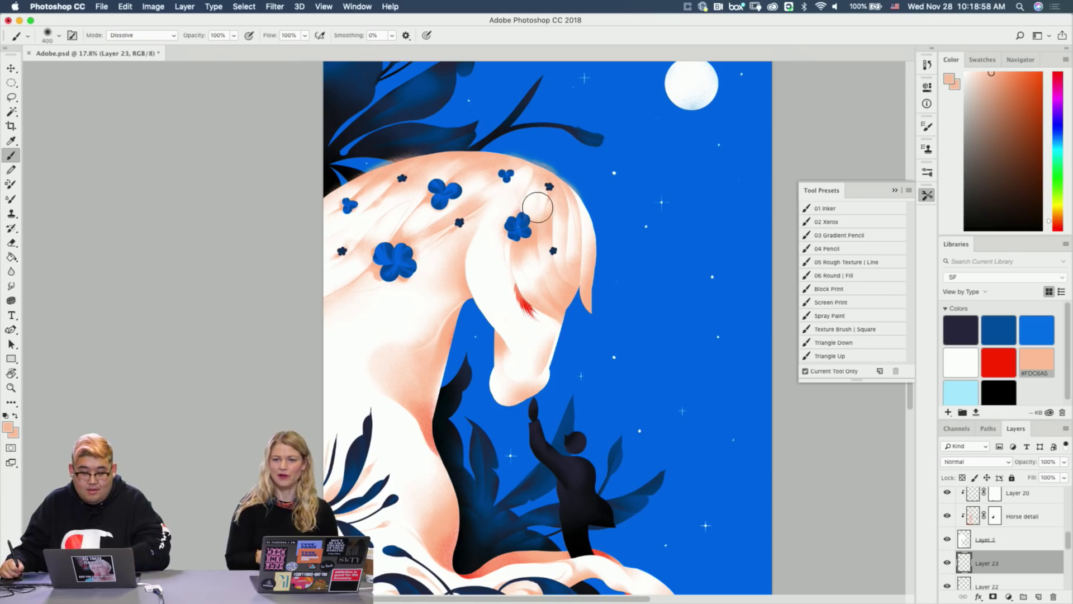
{"action": "key", "text": "bracketright"}
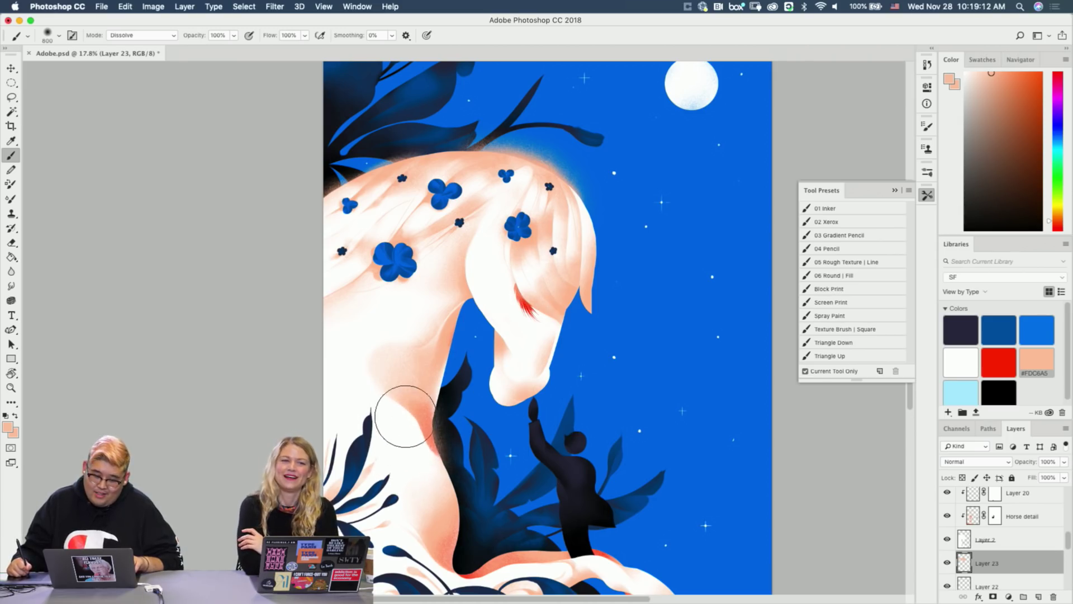
Refine the peach glow along the horse's neck and chest over the dark leaves with the brush reduced to 500.
{"action": "key", "text": "bracketleft"}
{"action": "key", "text": "bracketleft"}
{"action": "key", "text": "bracketleft"}
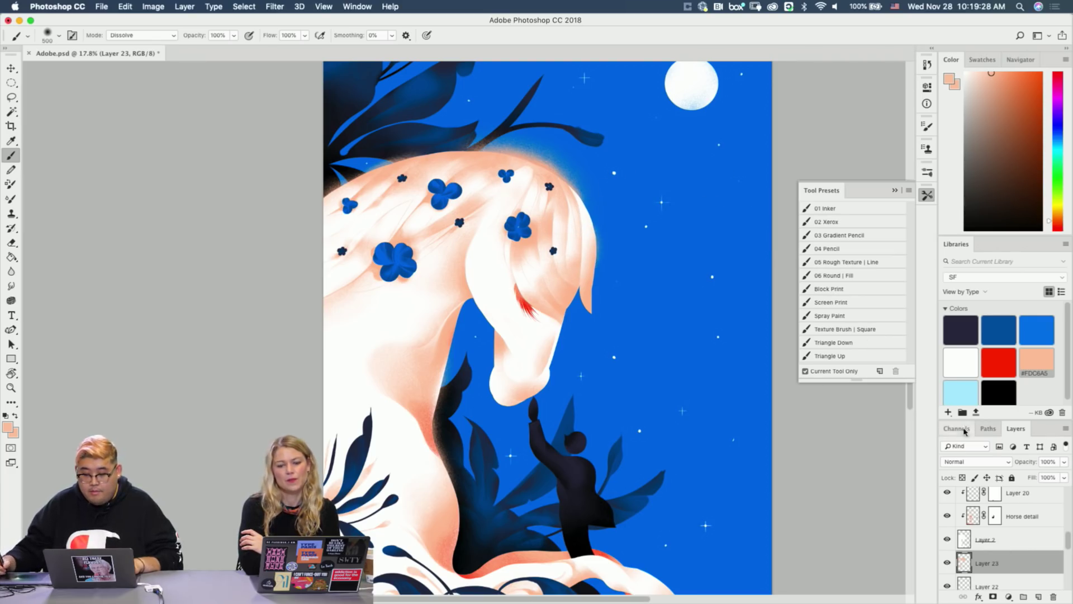
Lock the glow layer's transparent pixels and recolour the glow with white sampled from the horse, using a brush size of 700.
{"action": "left_click", "coordinate": [495, 208], "text": "alt"}
{"action": "key", "text": "bracketright"}
{"action": "key", "text": "bracketright"}
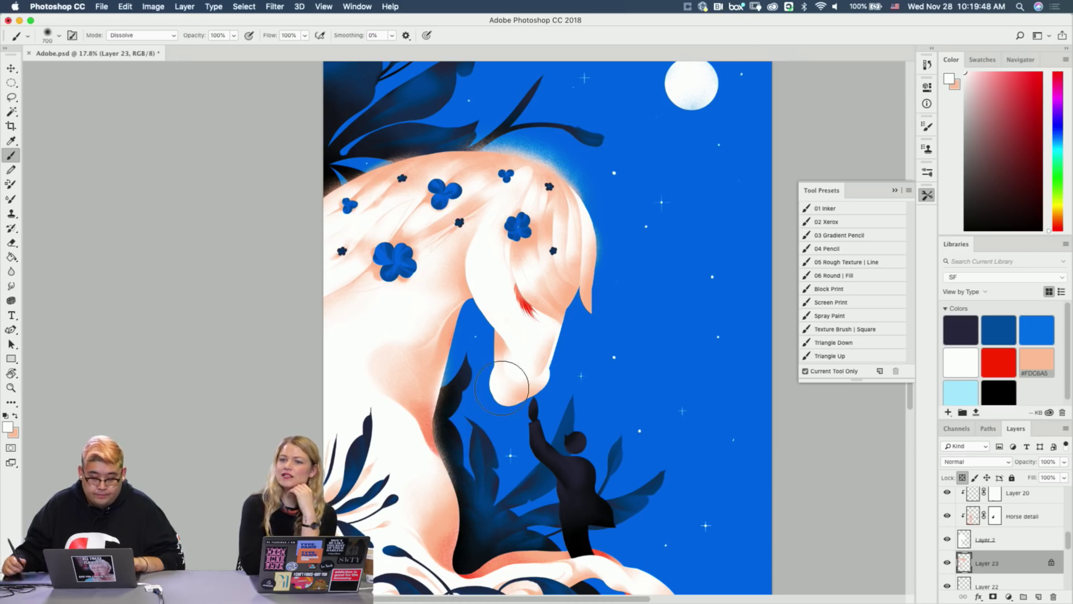
Compare the artwork with the glow layer hidden and shown, and unlock the layer's transparent pixels.
{"action": "right_click", "coordinate": [1053, 563]}
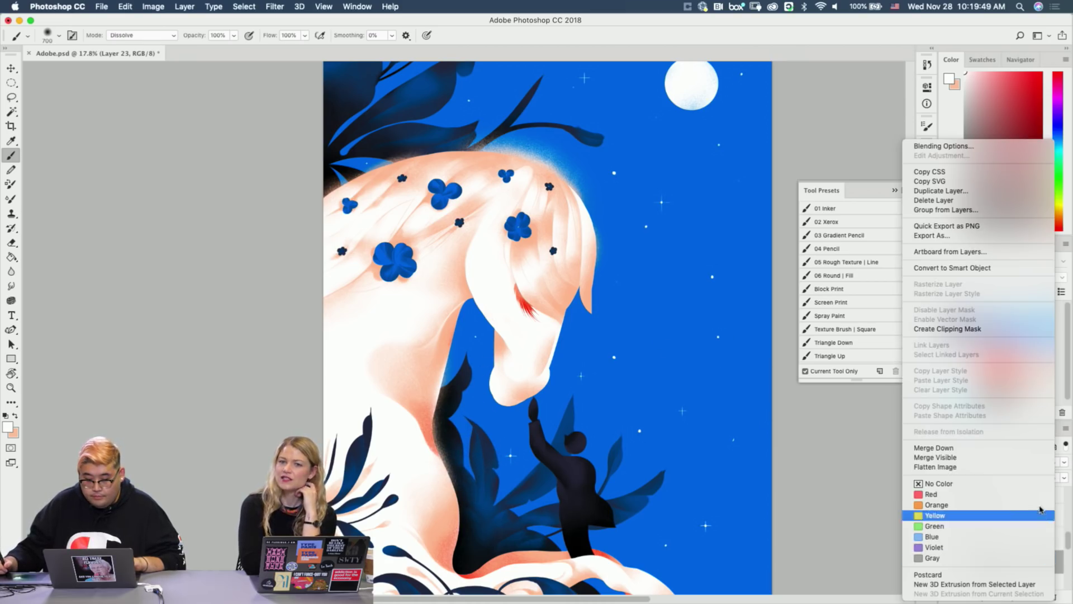
{"action": "left_click", "coordinate": [789, 461]}
{"action": "left_click", "coordinate": [948, 563]}
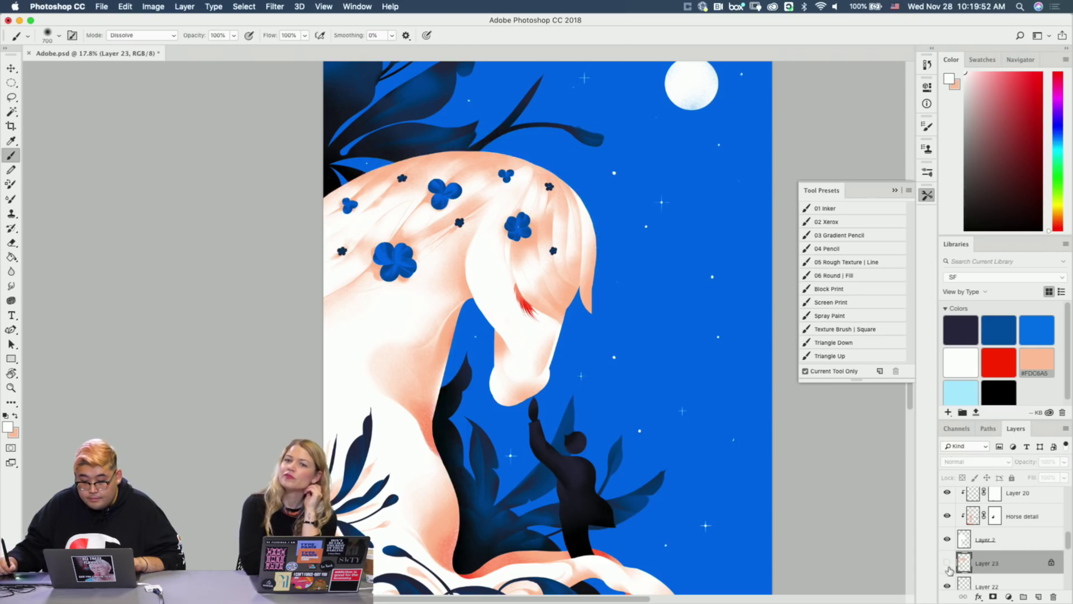
{"action": "left_click", "coordinate": [948, 563]}
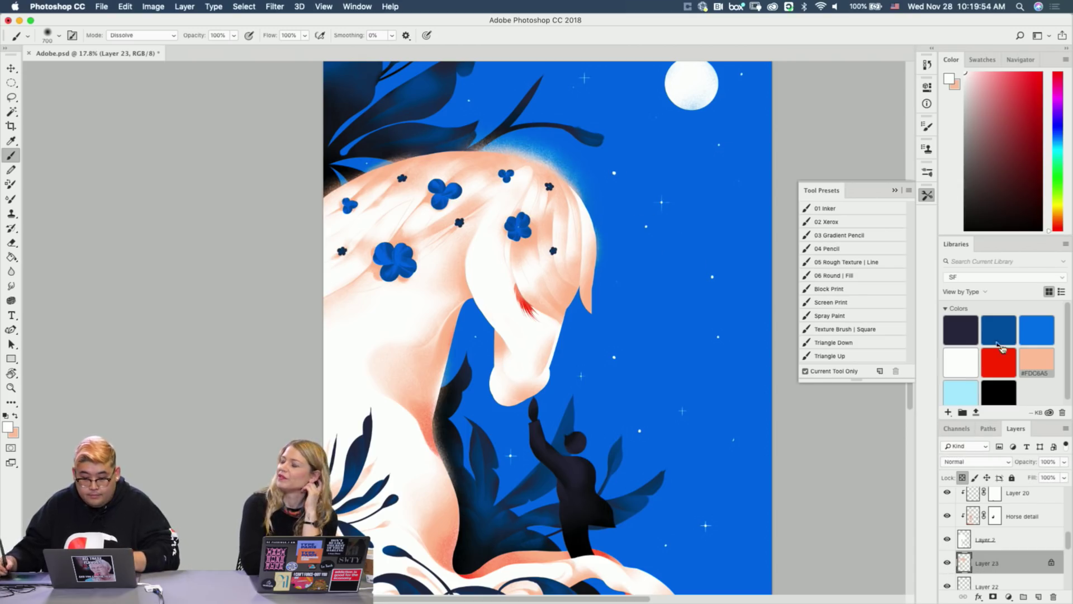
{"action": "left_click", "coordinate": [964, 478]}
Lasso the glow around the crown of the horse's head, nudge it down closer to the mane and deselect.
{"action": "key", "text": "l"}
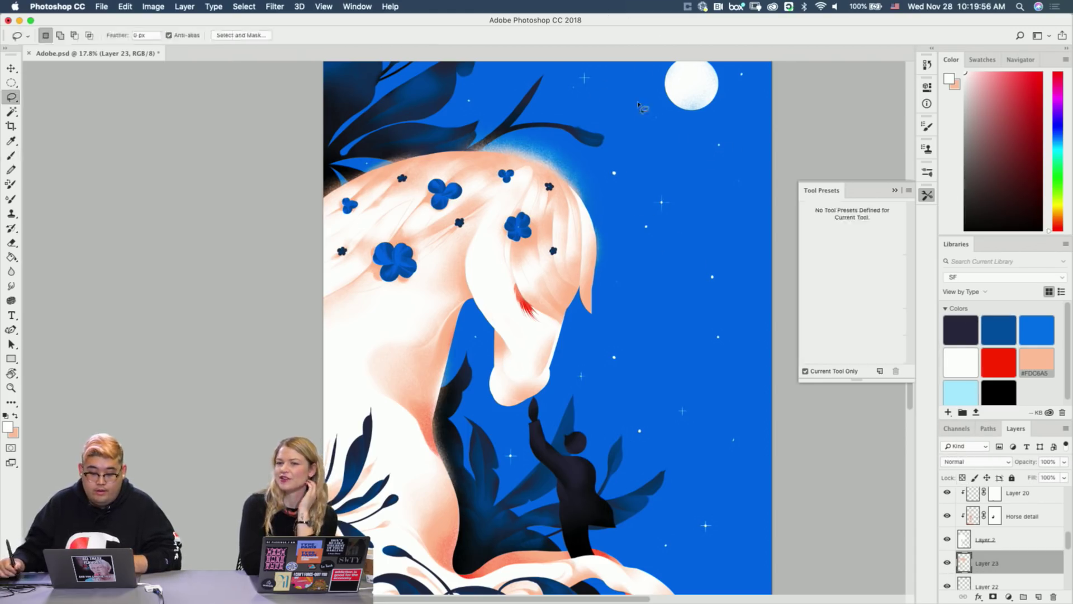
{"action": "mouse_move", "coordinate": [591, 137]}
{"action": "left_mouse_down"}
{"action": "mouse_move", "coordinate": [422, 106]}
{"action": "mouse_move", "coordinate": [563, 256]}
{"action": "mouse_move", "coordinate": [619, 187]}
{"action": "mouse_move", "coordinate": [601, 162]}
{"action": "left_mouse_up"}
{"action": "key", "text": "v"}
{"action": "key", "text": "shift+Down"}
{"action": "key", "text": "shift+Down"}
{"action": "key", "text": "shift+Down"}
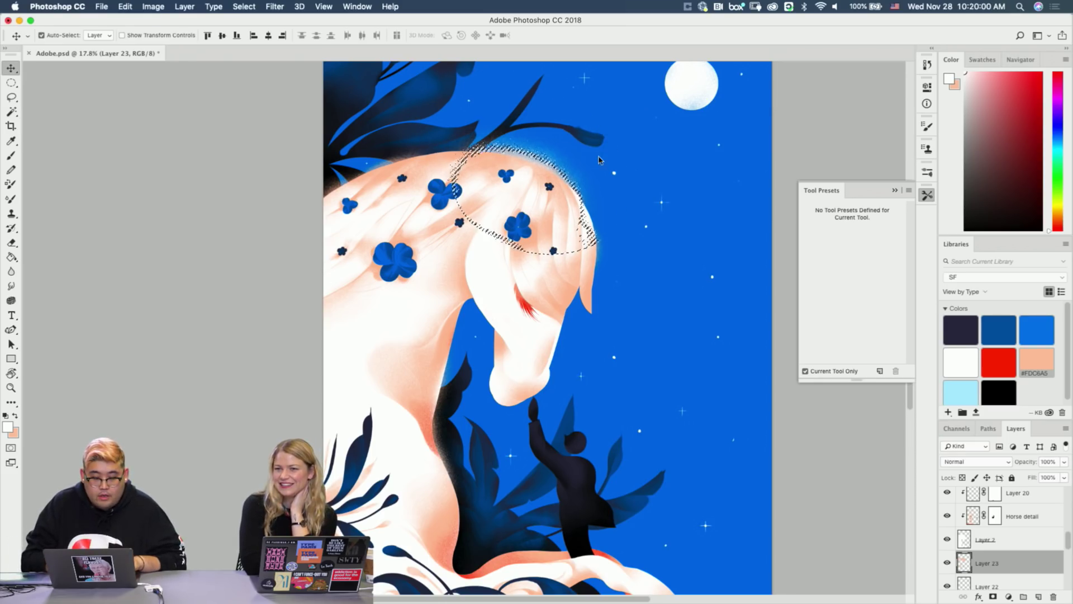
{"action": "key", "text": "super+d"}
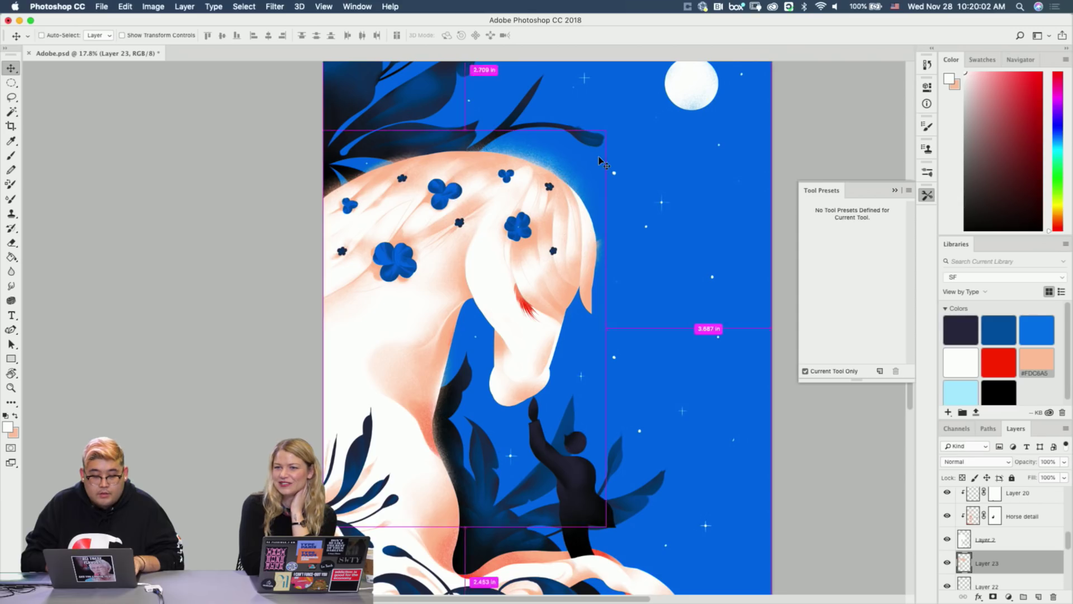
Fade the glow's outer edge around the horse's head with a layer mask painted in black, and apply the mask.
{"action": "left_click", "coordinate": [993, 596]}
{"action": "key", "text": "d"}
{"action": "key", "text": "b"}
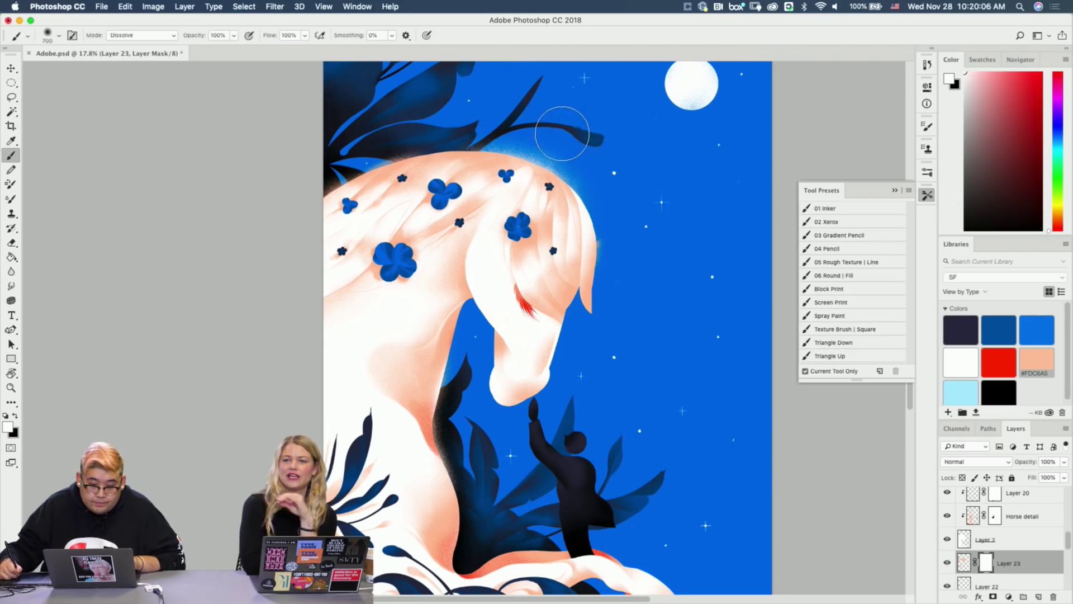
{"action": "key", "text": "x"}
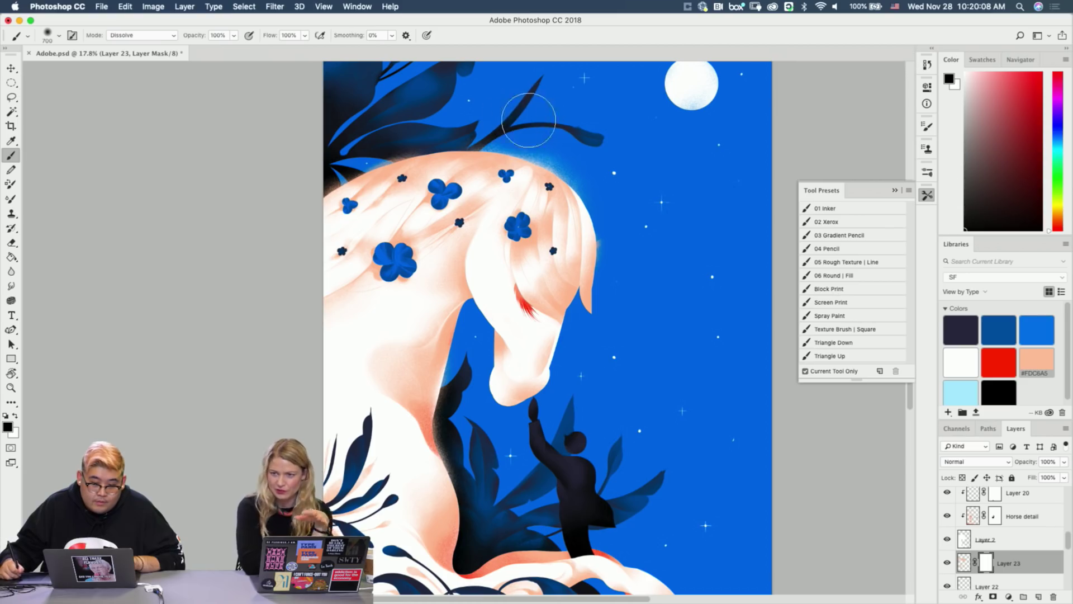
{"action": "mouse_move", "coordinate": [528, 120]}
{"action": "left_mouse_down"}
{"action": "mouse_move", "coordinate": [580, 149]}
{"action": "mouse_move", "coordinate": [628, 223]}
{"action": "mouse_move", "coordinate": [628, 247]}
{"action": "mouse_move", "coordinate": [626, 235]}
{"action": "left_mouse_up"}
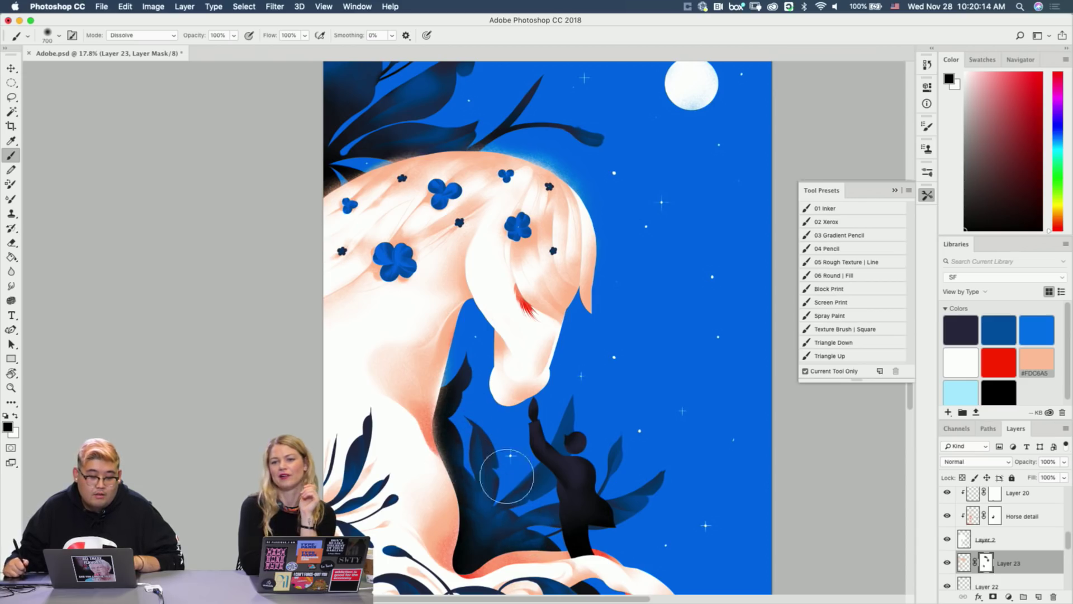
{"action": "right_click", "coordinate": [986, 564]}
{"action": "left_click", "coordinate": [917, 526]}
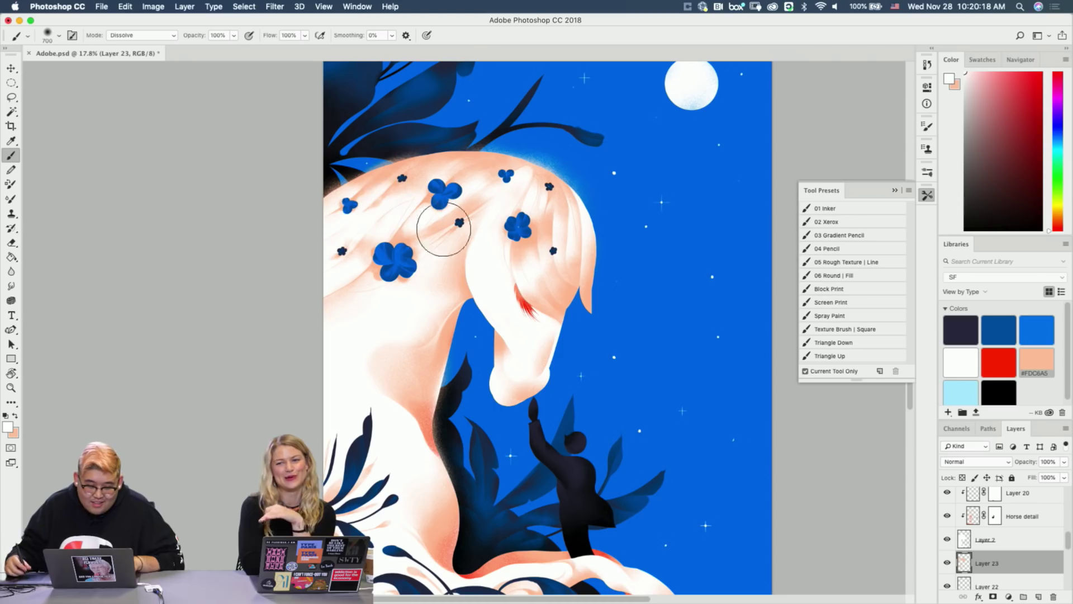
Paint a peach glow along the front of the horse's face with colour sampled from the horse and the brush reduced to 400.
{"action": "left_click", "coordinate": [550, 292], "text": "alt"}
{"action": "key", "text": "bracketleft"}
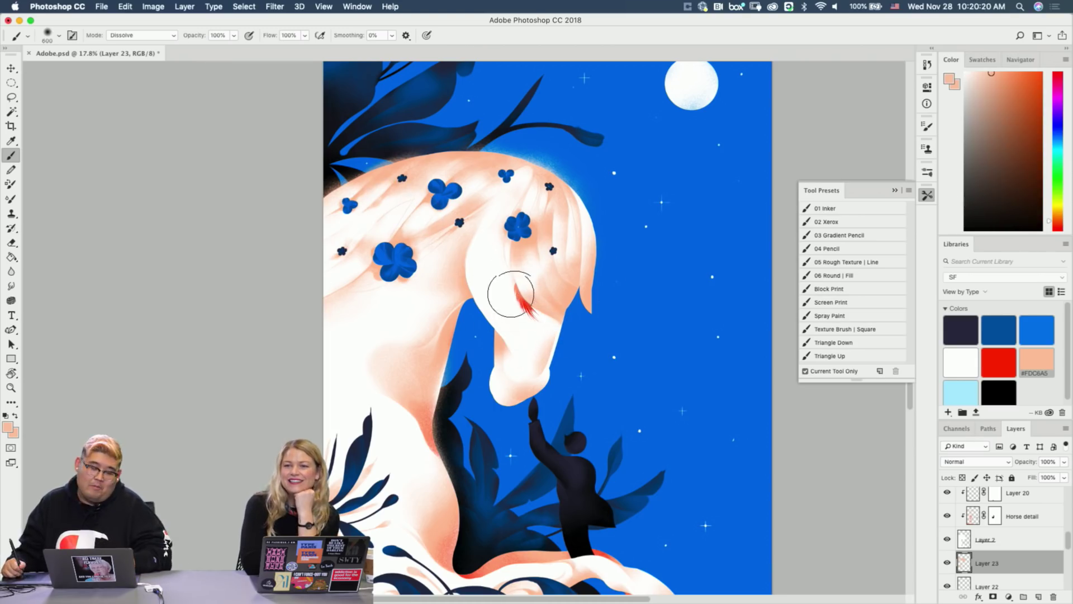
{"action": "key", "text": "bracketleft"}
{"action": "key", "text": "bracketleft"}
{"action": "key", "text": "bracketleft"}
{"action": "key", "text": "bracketleft"}
{"action": "key", "text": "bracketleft"}
{"action": "key", "text": "bracketleft"}
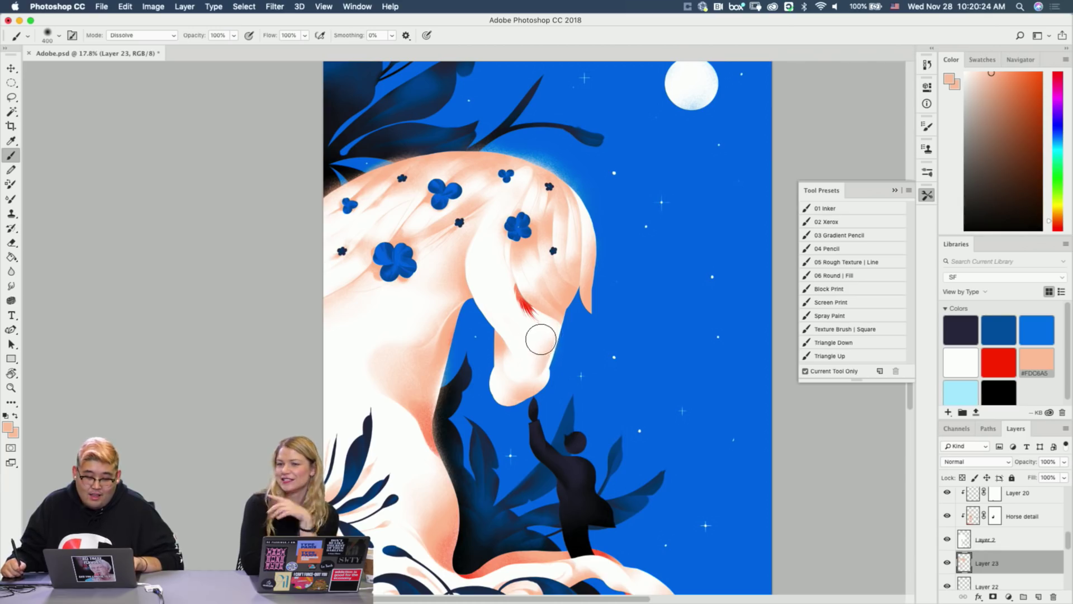
{"action": "mouse_move", "coordinate": [538, 340]}
{"action": "left_mouse_down"}
{"action": "mouse_move", "coordinate": [548, 316]}
{"action": "mouse_move", "coordinate": [535, 367]}
{"action": "mouse_move", "coordinate": [544, 369]}
{"action": "mouse_move", "coordinate": [562, 294]}
{"action": "left_mouse_up"}
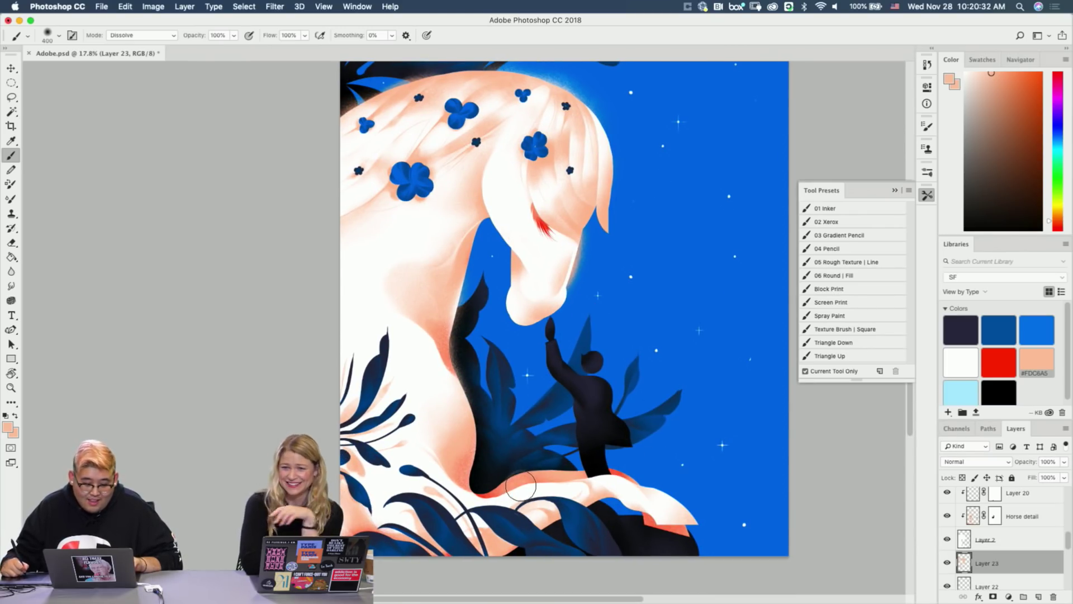
Move the glow layer, Layer 23, below Layer 22 and set the brush size to 400 for the foreleg area.
{"action": "scroll", "coordinate": [1015, 540], "scroll_direction": "down", "scroll_amount": 3}
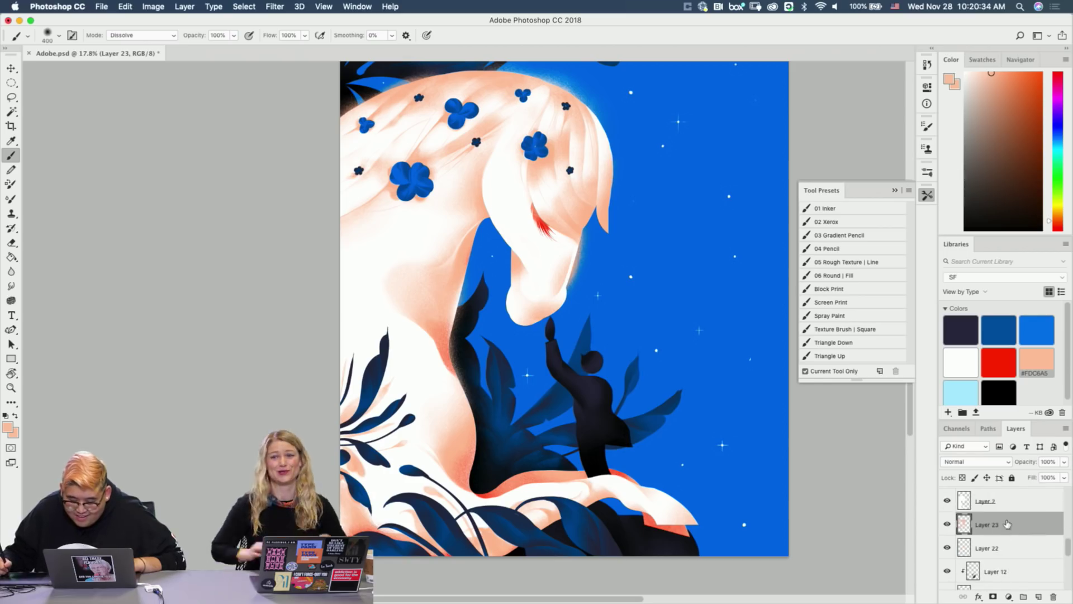
{"action": "left_click_drag", "start_coordinate": [1008, 525], "coordinate": [1005, 557]}
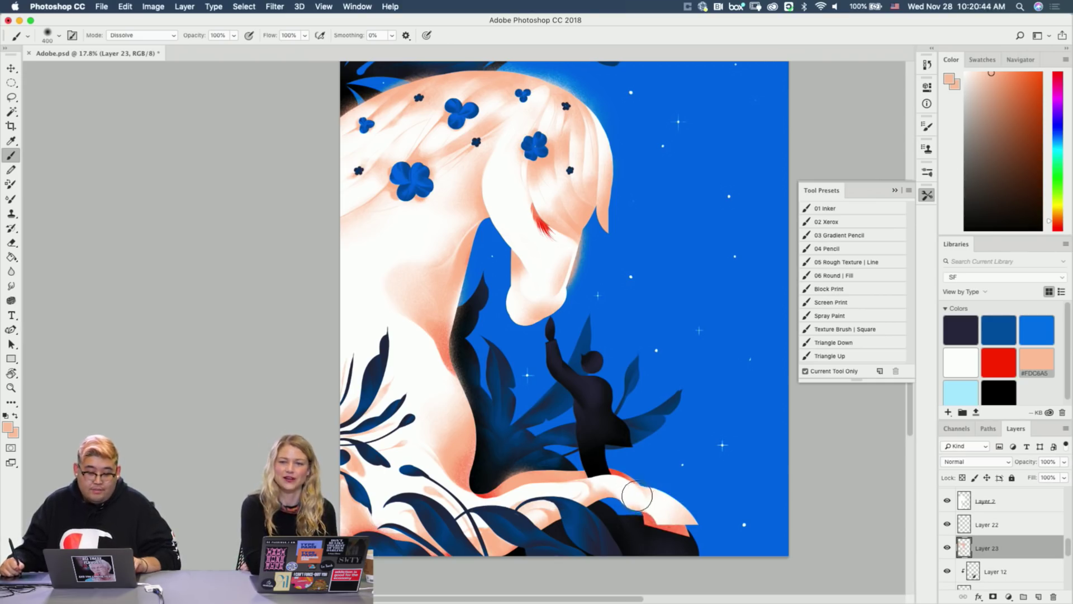
{"action": "key", "text": "bracketleft"}
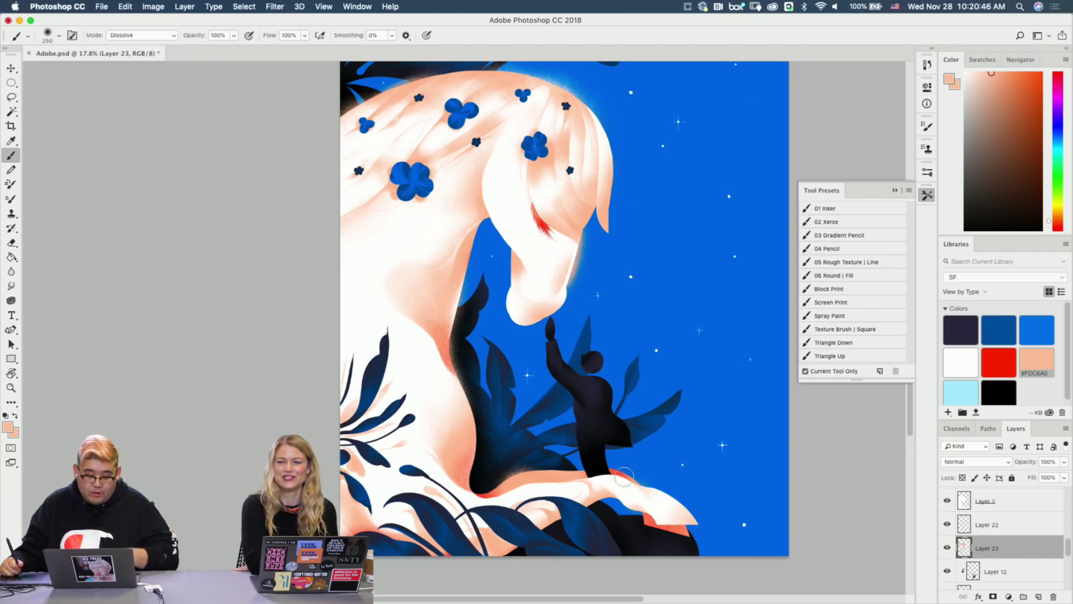
{"action": "key", "text": "bracketright"}
{"action": "key", "text": "bracketright"}
{"action": "key", "text": "bracketright"}
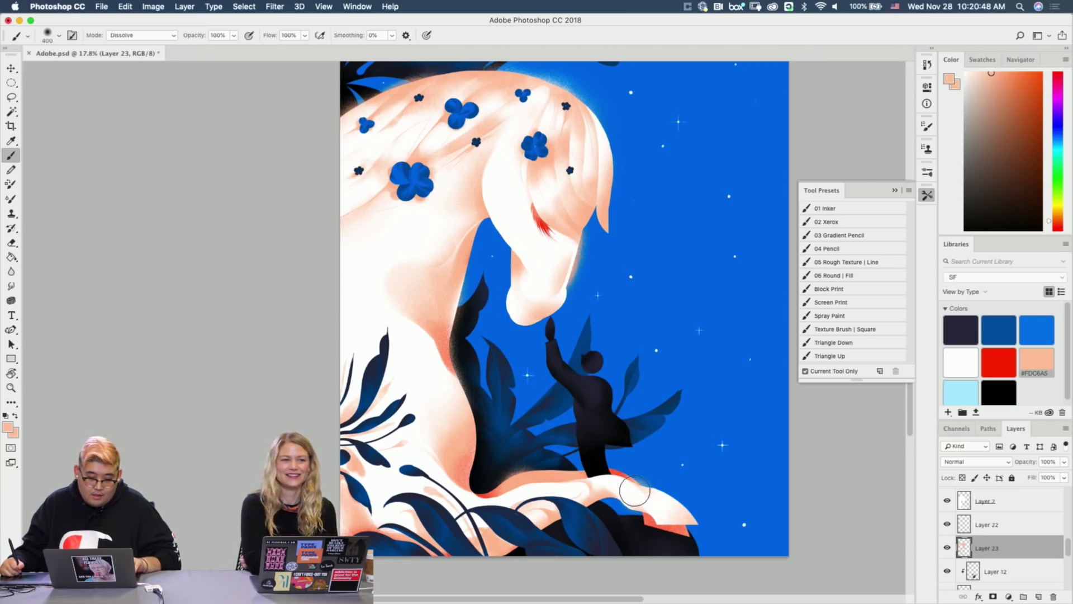
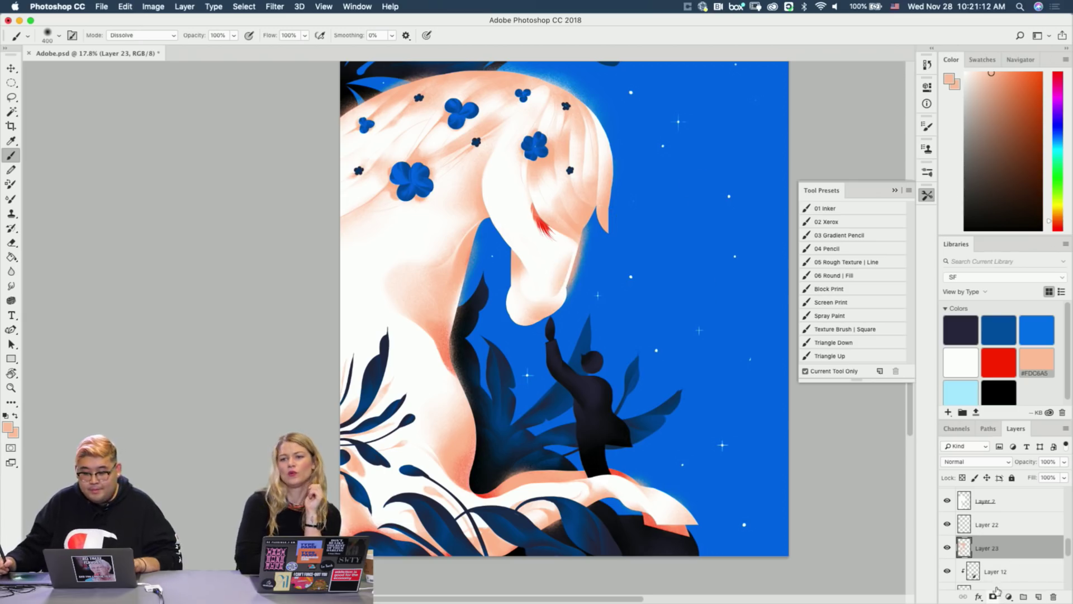
Add a new mask to the glow layer and paint black on it to soften the glow beside the horse's face.
{"action": "left_click", "coordinate": [994, 597]}
{"action": "key", "text": "x"}
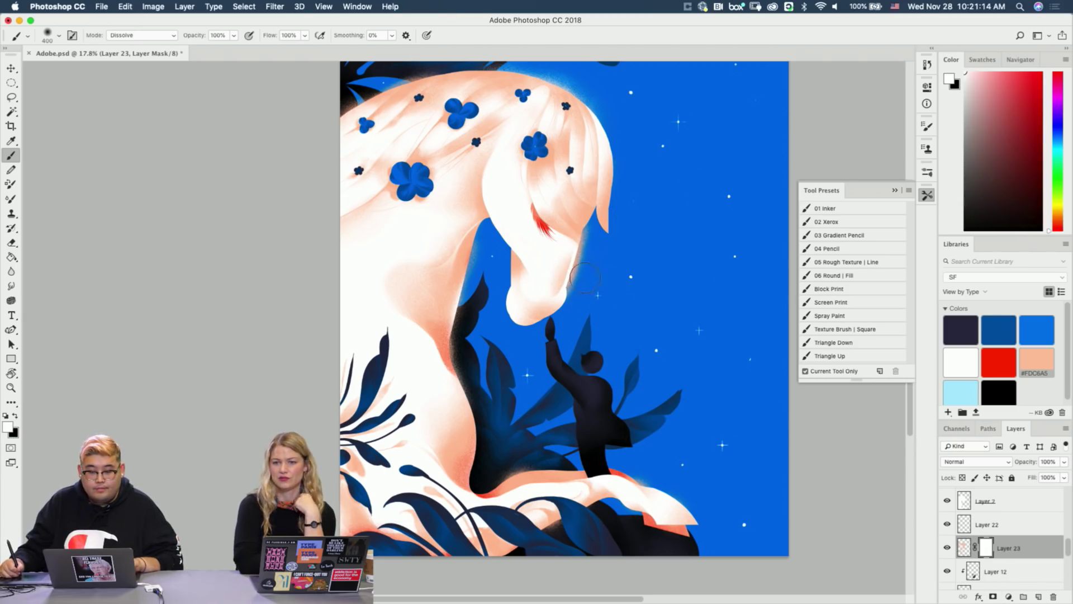
{"action": "key", "text": "x"}
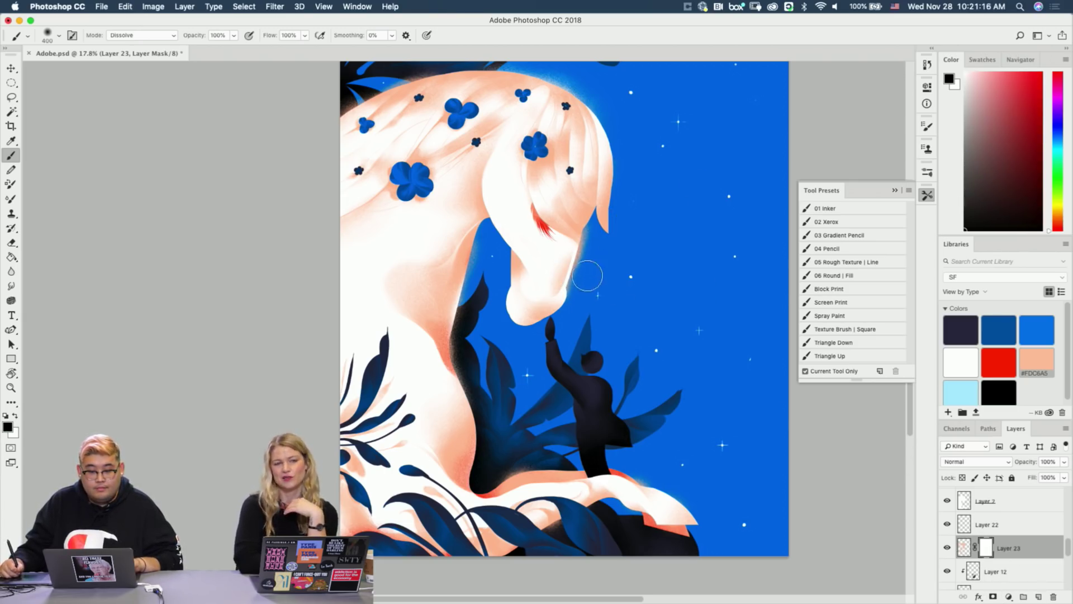
{"action": "left_click_drag", "start_coordinate": [626, 226], "coordinate": [636, 315]}
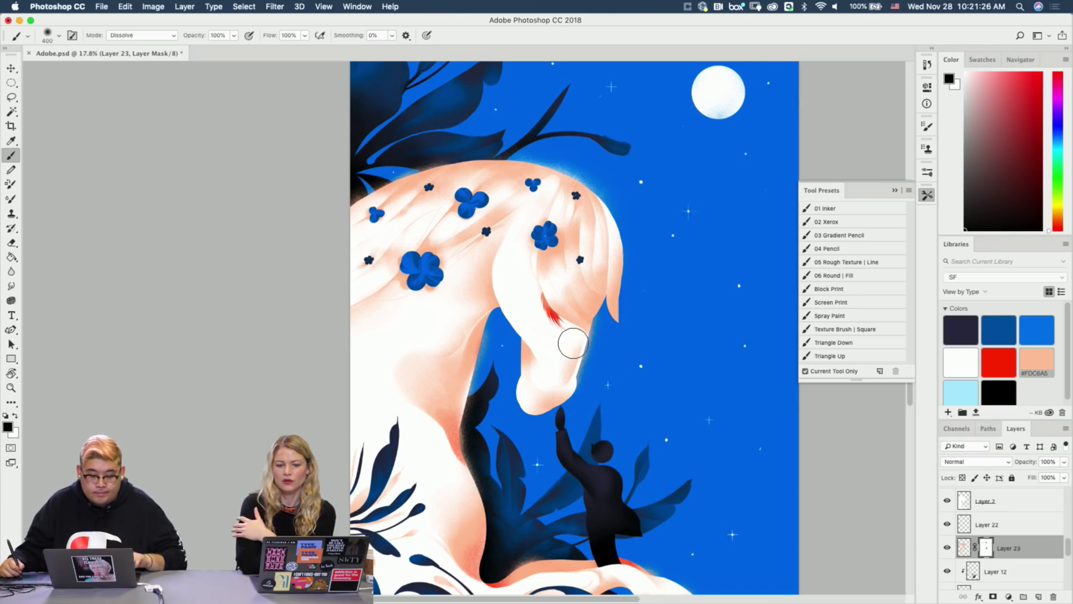
Inspect the softened glow around the horse's head, chest and foreleg.
{"action": "key", "text": "x"}
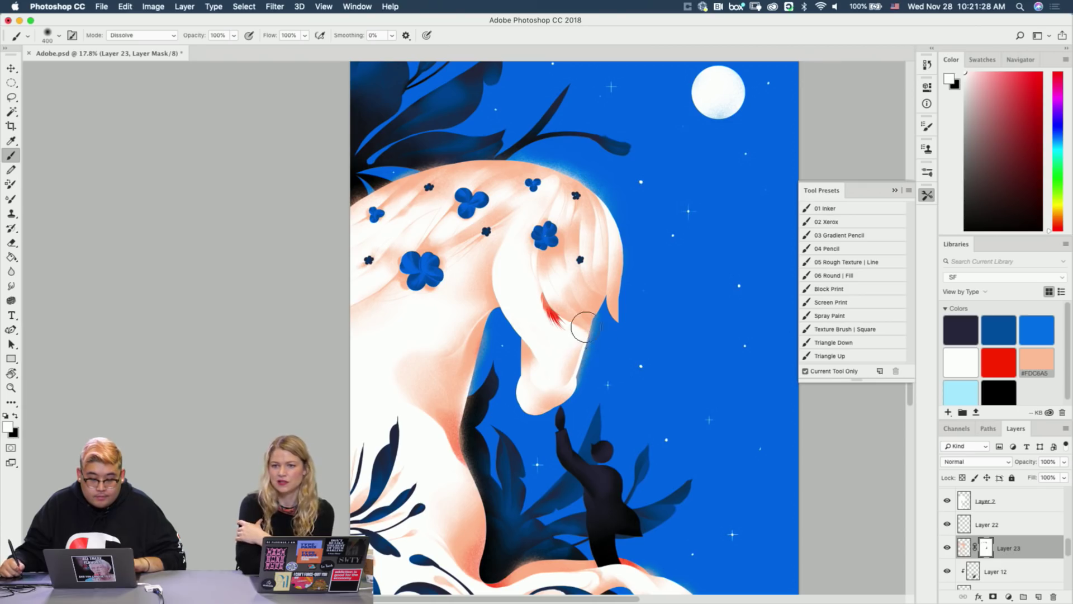
{"action": "key", "text": "z"}
{"action": "left_click_drag", "start_coordinate": [601, 409], "coordinate": [593, 409]}
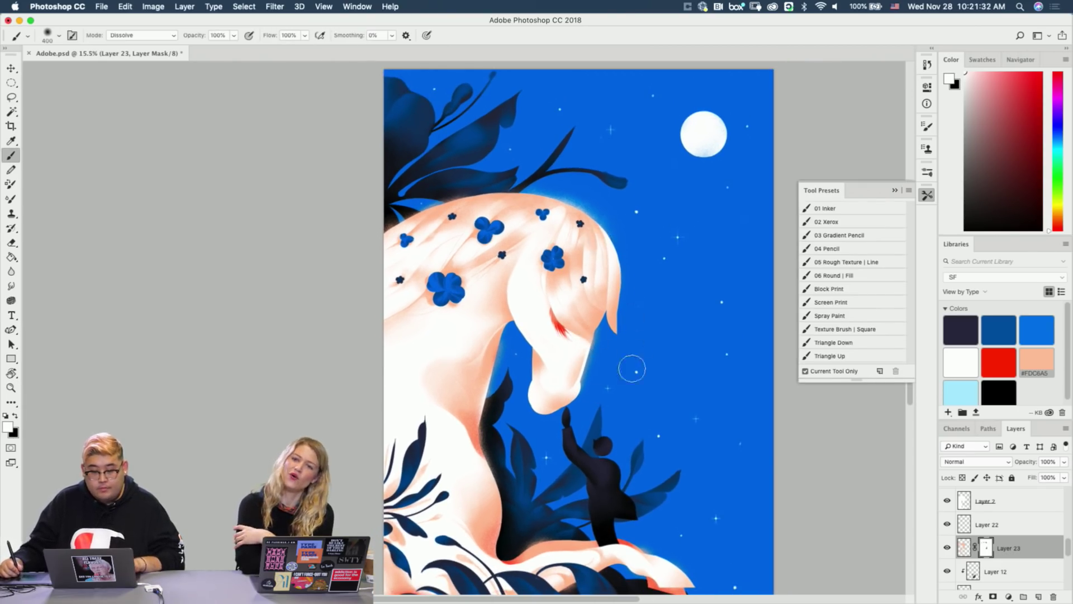
{"action": "scroll", "coordinate": [632, 369], "scroll_direction": "down", "scroll_amount": 4}
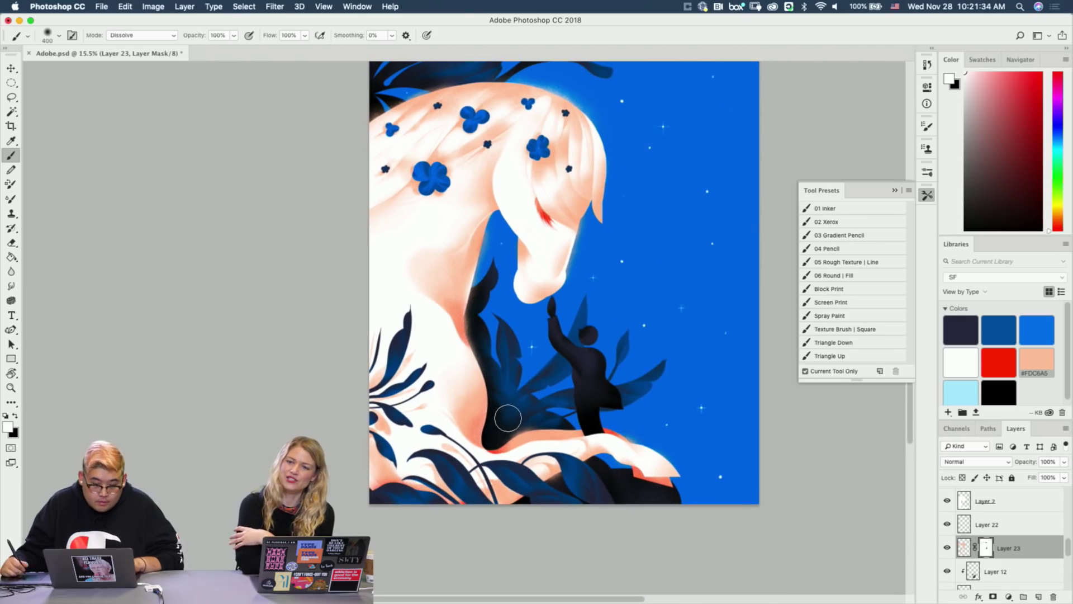
{"action": "left_click_drag", "start_coordinate": [577, 357], "coordinate": [559, 440]}
{"action": "key", "text": "z"}
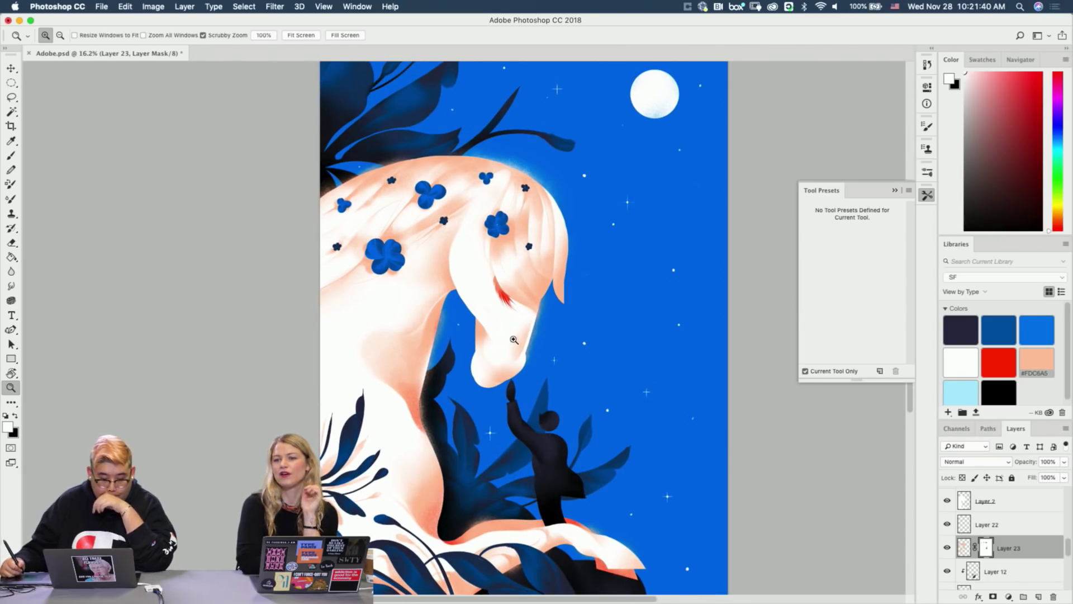
{"action": "key", "text": "b"}
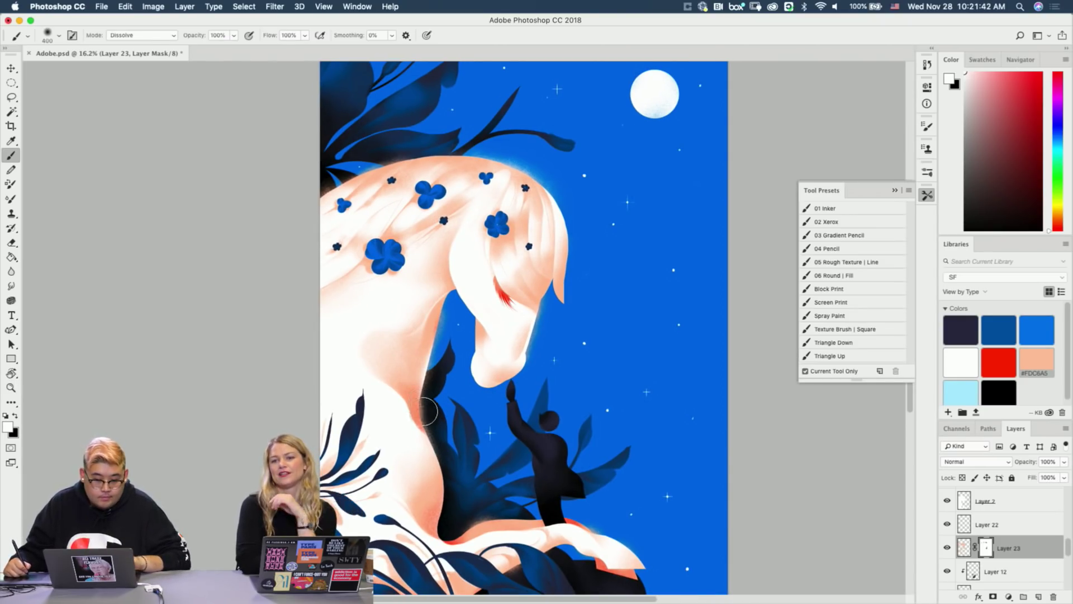
{"action": "key", "text": "x"}
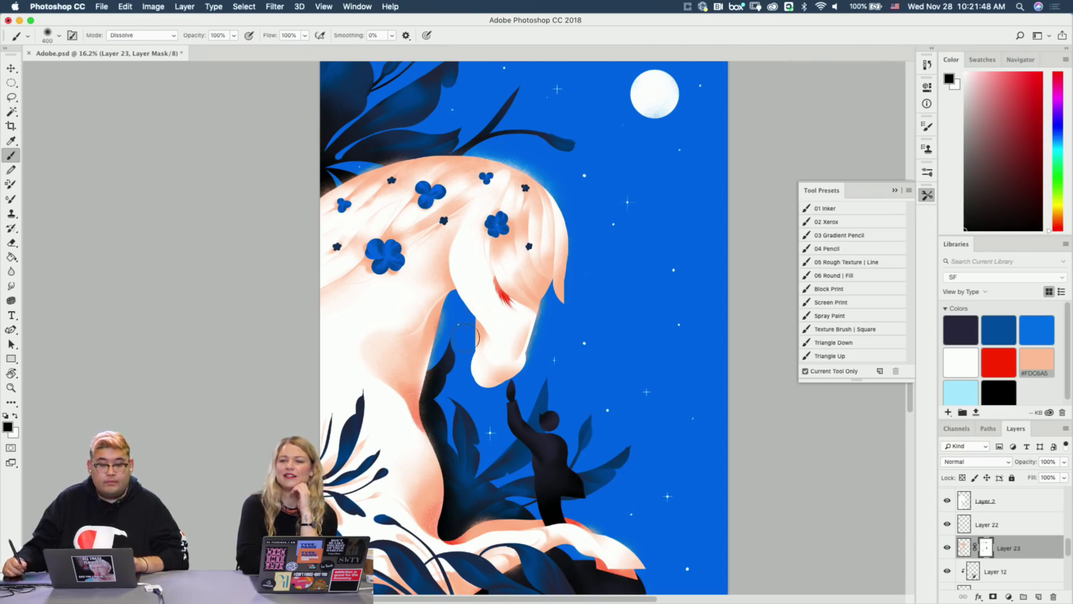
{"action": "left_click_drag", "start_coordinate": [434, 323], "coordinate": [496, 340]}
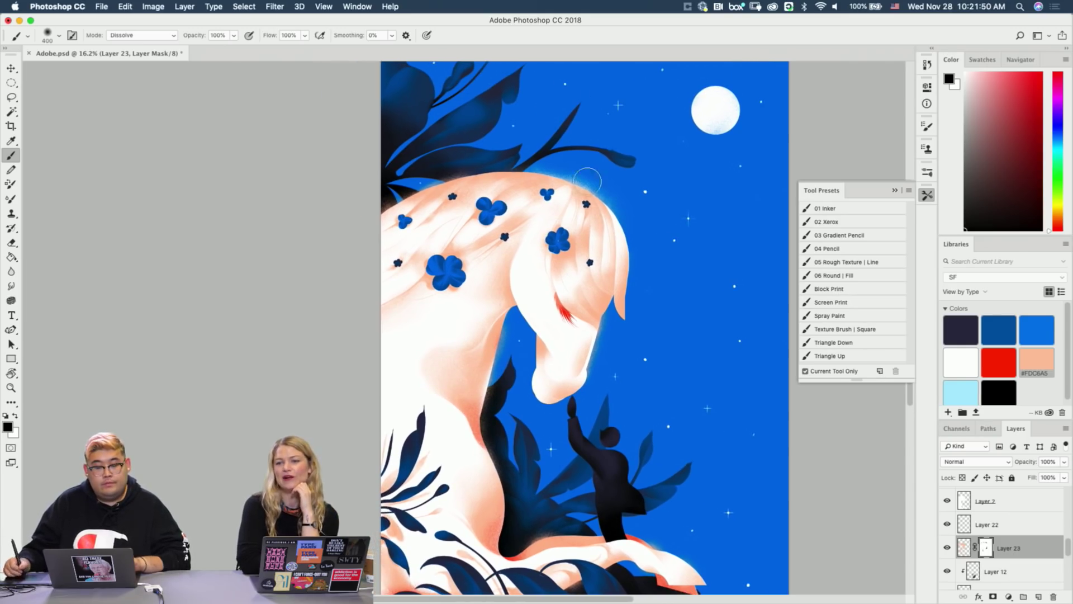
{"action": "left_click_drag", "start_coordinate": [517, 276], "coordinate": [473, 222]}
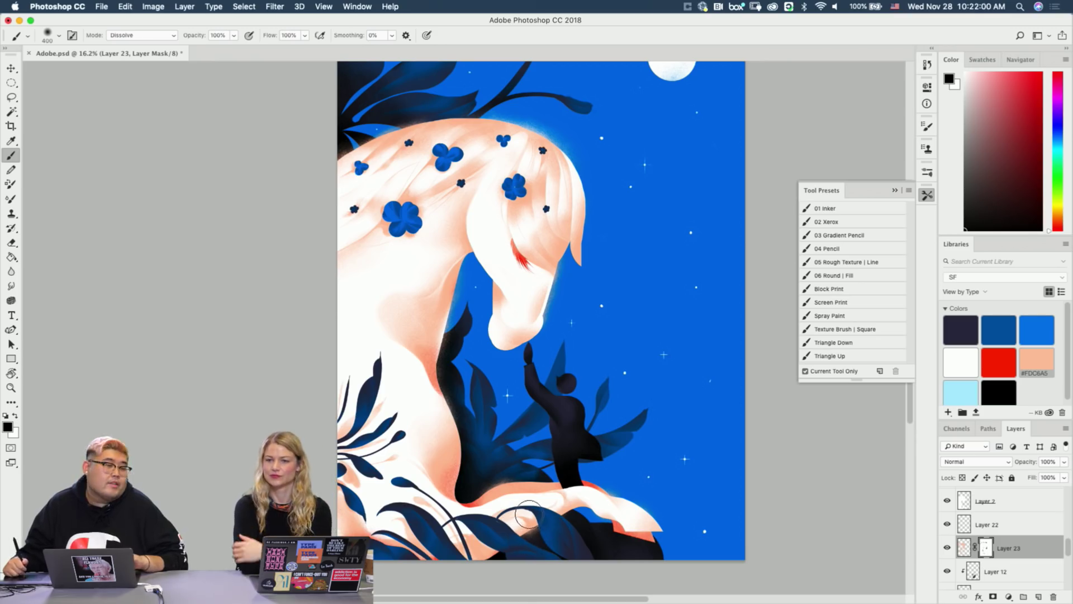
Review the whole illustration full screen on a black background and return to the standard screen mode.
{"action": "key", "text": "z"}
{"action": "scroll", "coordinate": [523, 425], "scroll_direction": "down", "scroll_amount": 3}
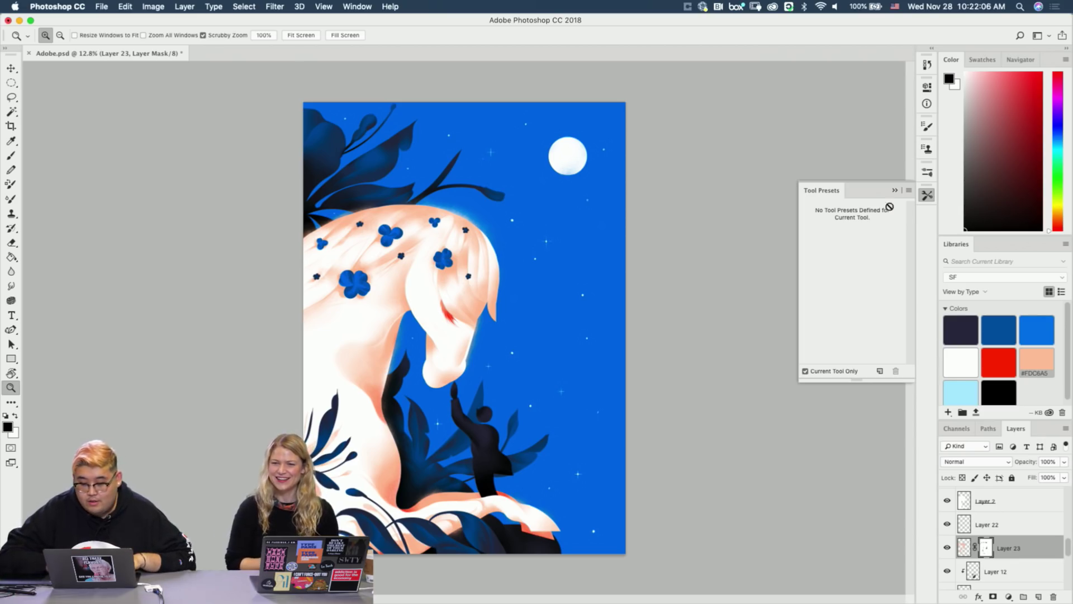
{"action": "key", "text": "f"}
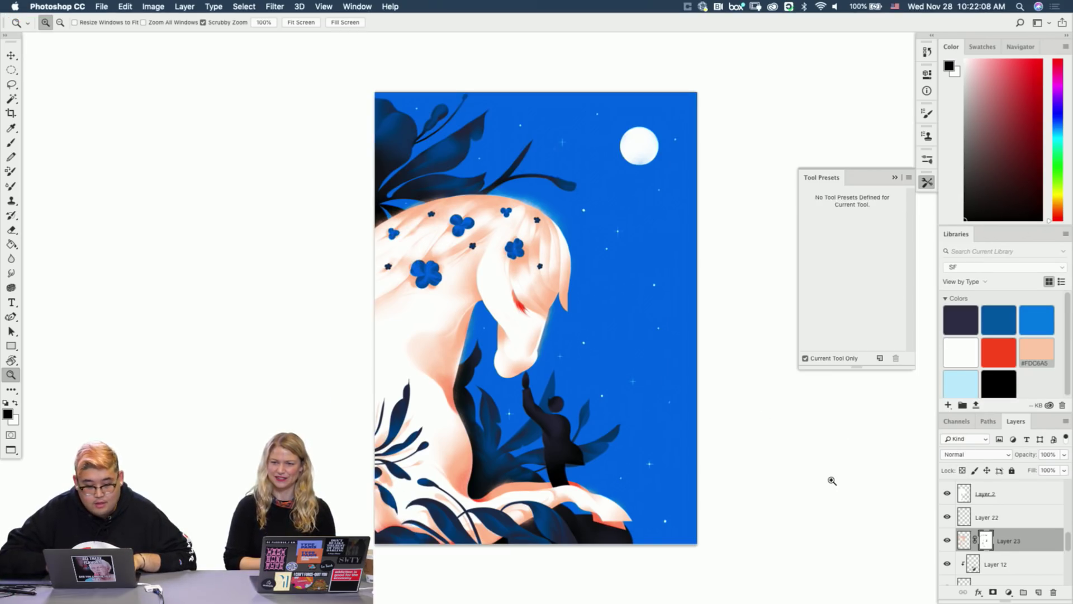
{"action": "scroll", "coordinate": [832, 481], "scroll_direction": "right", "scroll_amount": 3}
{"action": "key", "text": "f"}
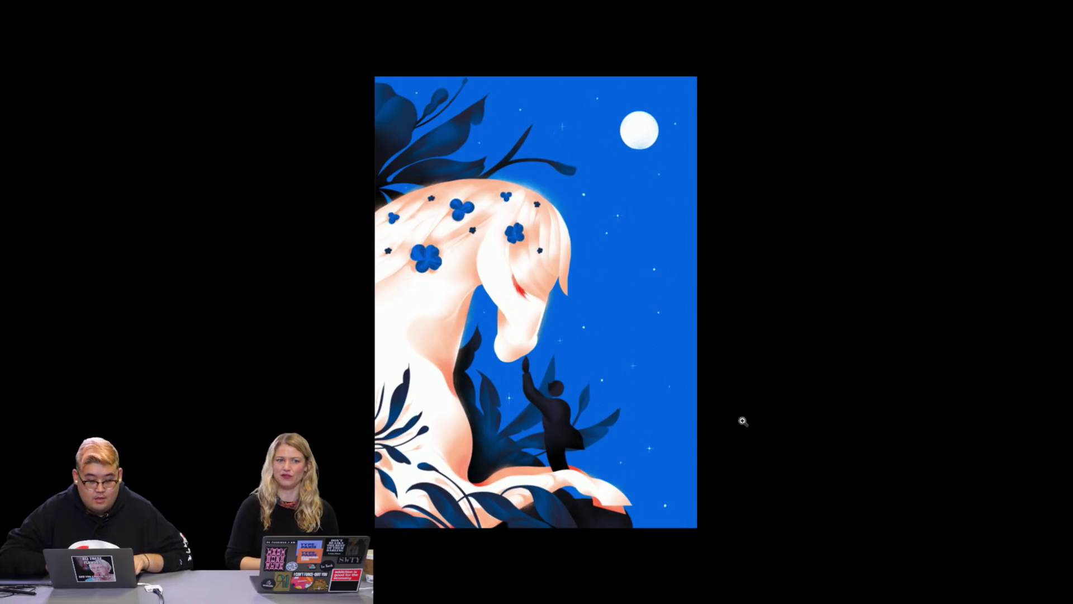
{"action": "scroll", "coordinate": [732, 420], "scroll_direction": "left", "scroll_amount": 15}
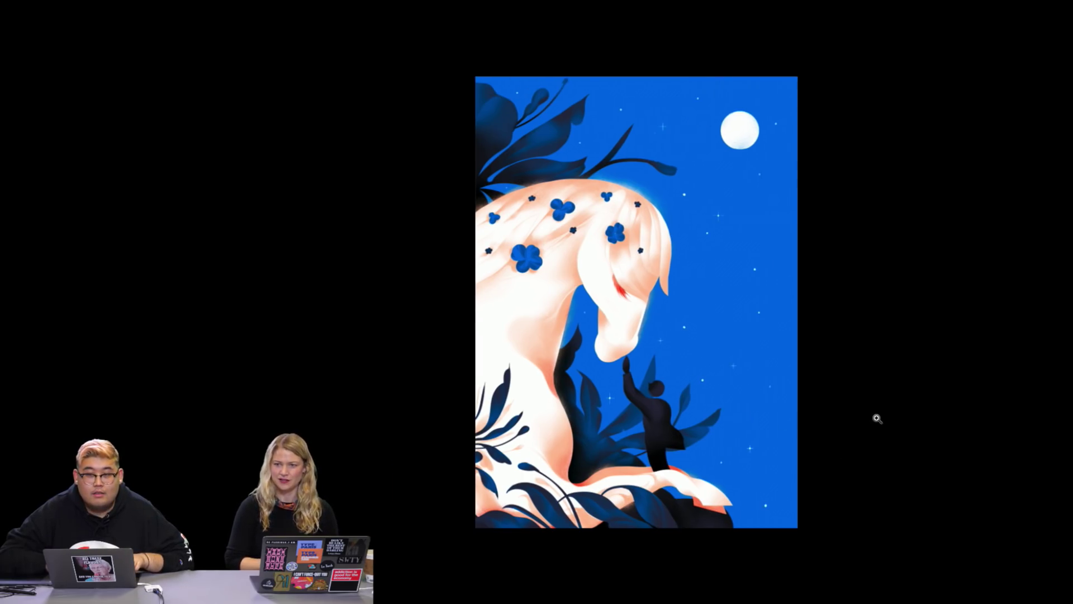
{"action": "key", "text": "ctrl+plus"}
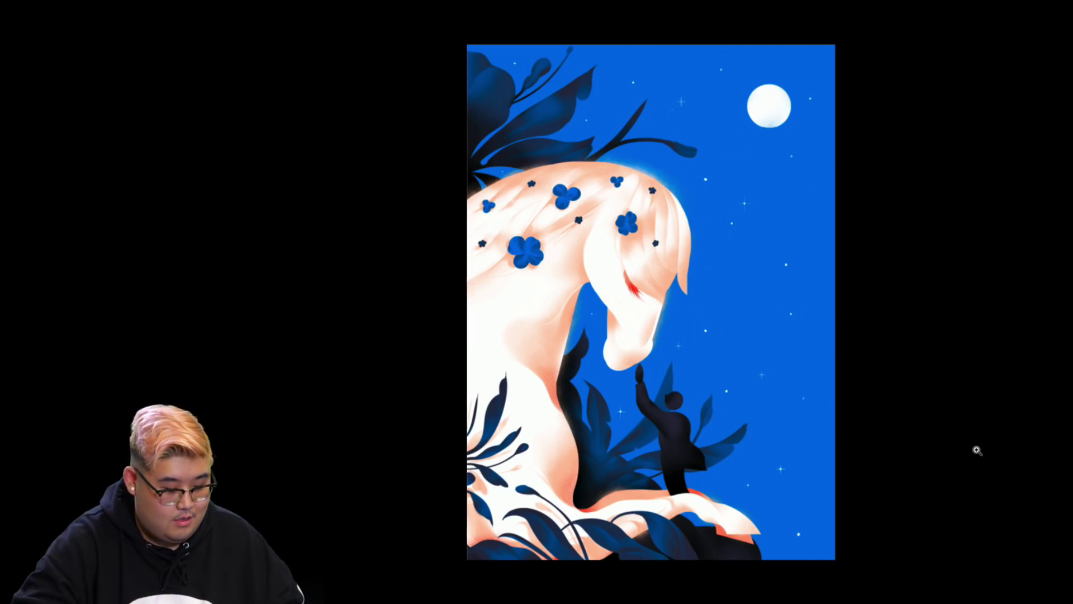
{"action": "key", "text": "f"}
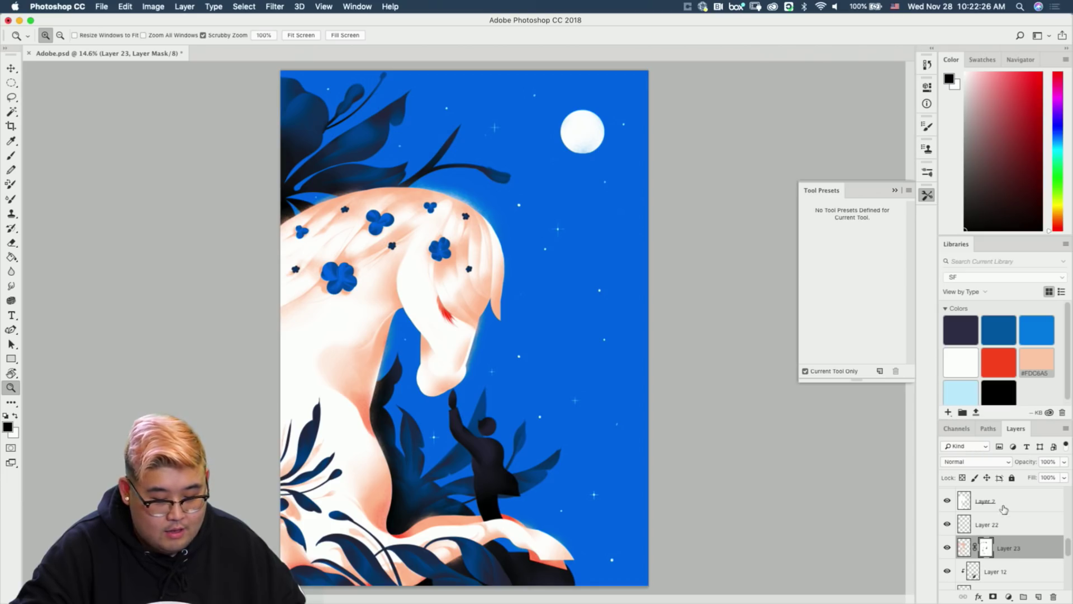
Compare the finished artwork with the line sketch and the Tone sketch by showing each layer briefly and hiding it again.
{"action": "scroll", "coordinate": [1004, 509], "scroll_direction": "up", "scroll_amount": 5}
{"action": "left_click", "coordinate": [948, 499]}
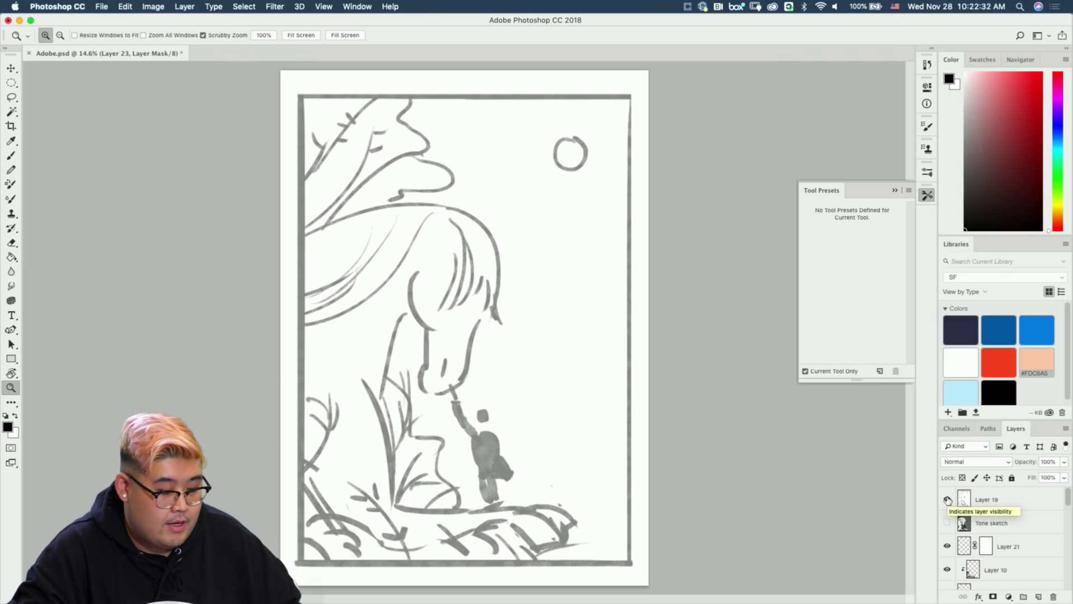
{"action": "left_click", "coordinate": [948, 499]}
{"action": "left_click", "coordinate": [947, 523]}
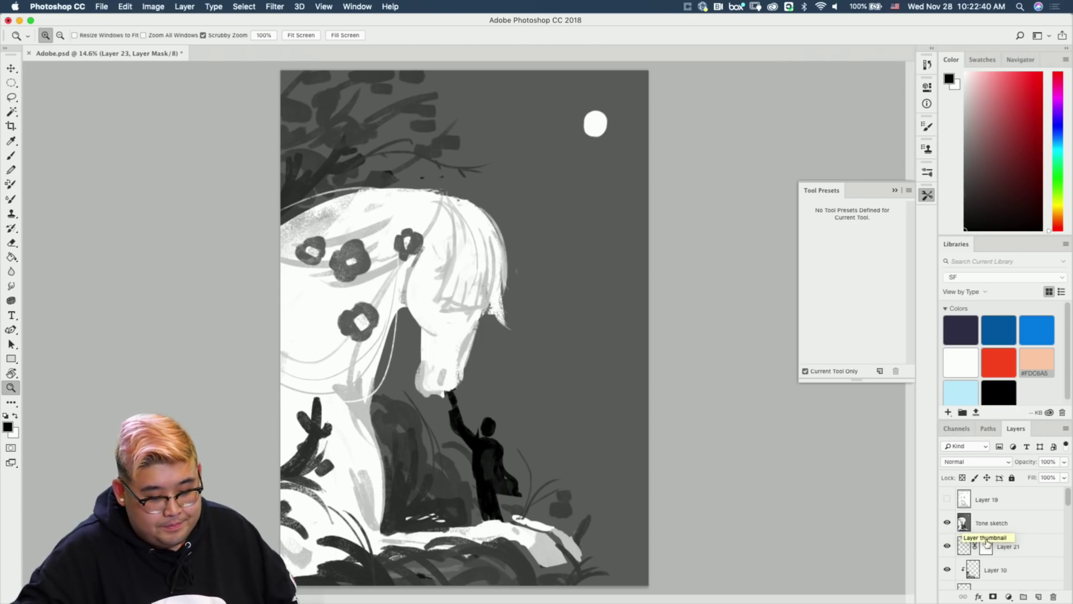
{"action": "left_click", "coordinate": [947, 524]}
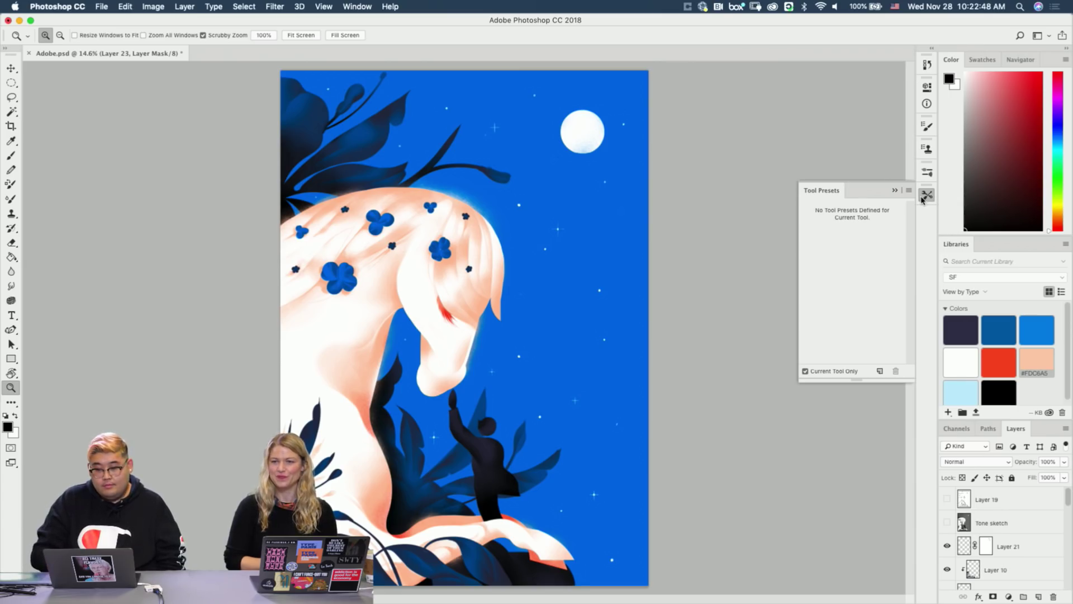
Collapse the Tool Presets panel and show the illustration full screen on a black background.
{"action": "left_click", "coordinate": [923, 199]}
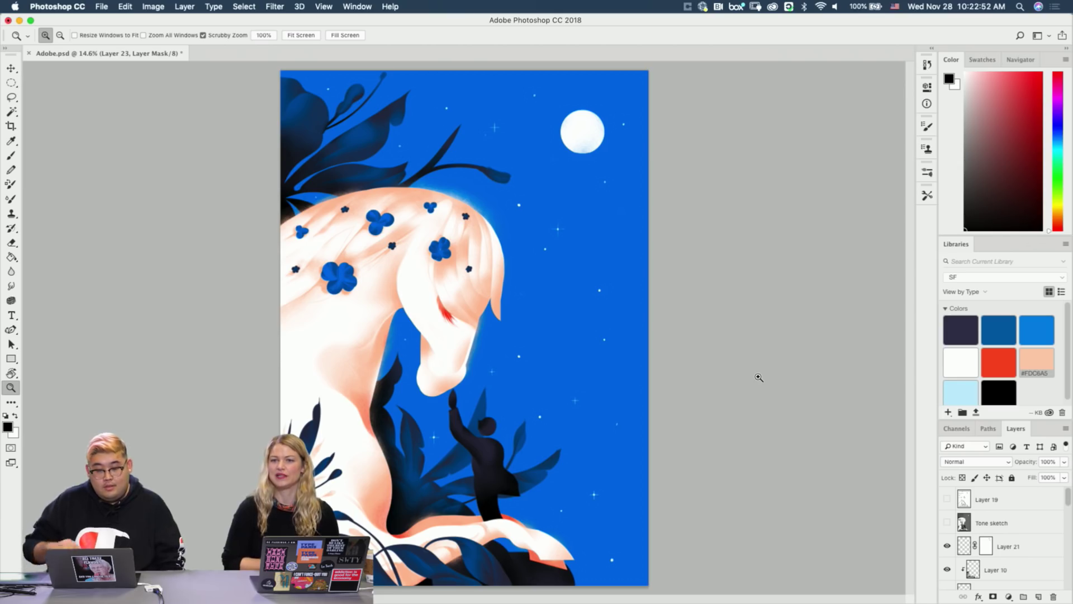
{"action": "left_click_drag", "start_coordinate": [299, 111], "coordinate": [313, 124]}
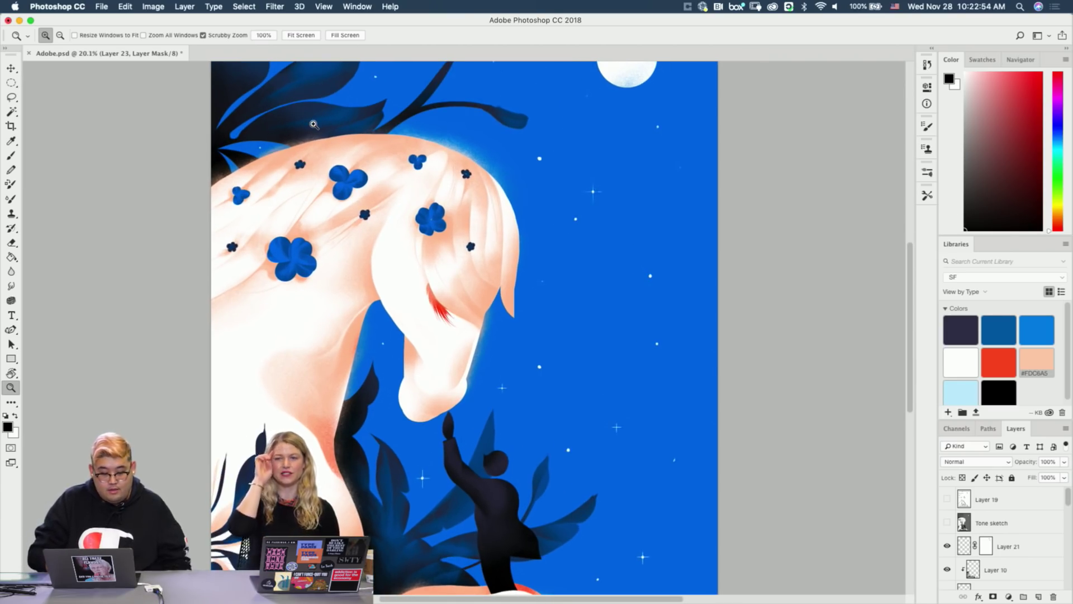
{"action": "key", "text": "f"}
{"action": "key", "text": "v"}
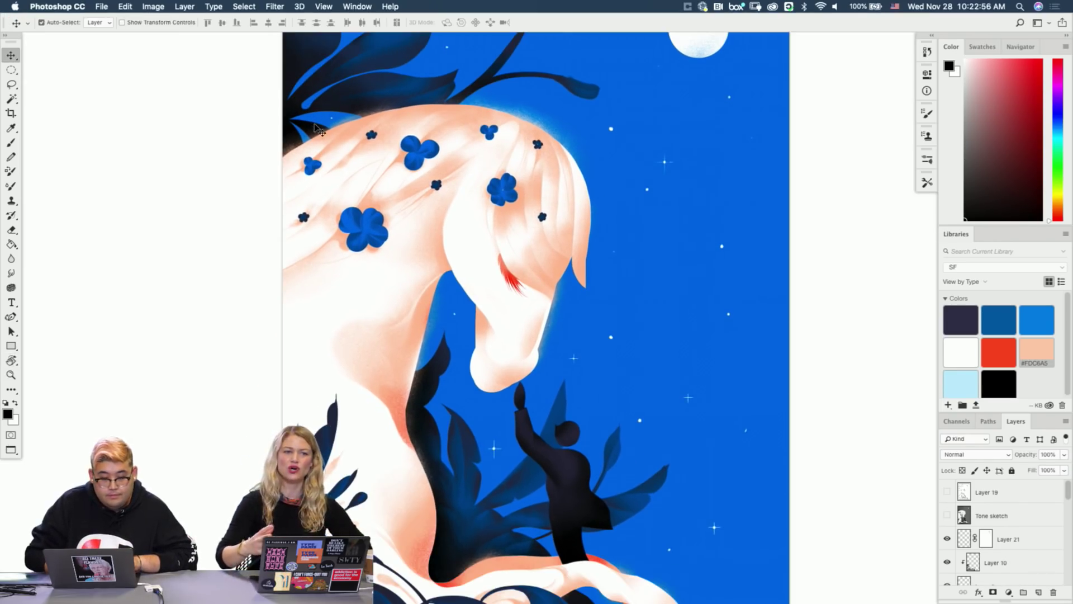
{"action": "key", "text": "f"}
Examine the dark blue flower, leaves and branch above the horse's back, along with the moon and starry sky.
{"action": "scroll", "coordinate": [331, 118], "scroll_direction": "up", "scroll_amount": 5}
{"action": "key", "text": "super+plus"}
{"action": "key", "text": "super+plus"}
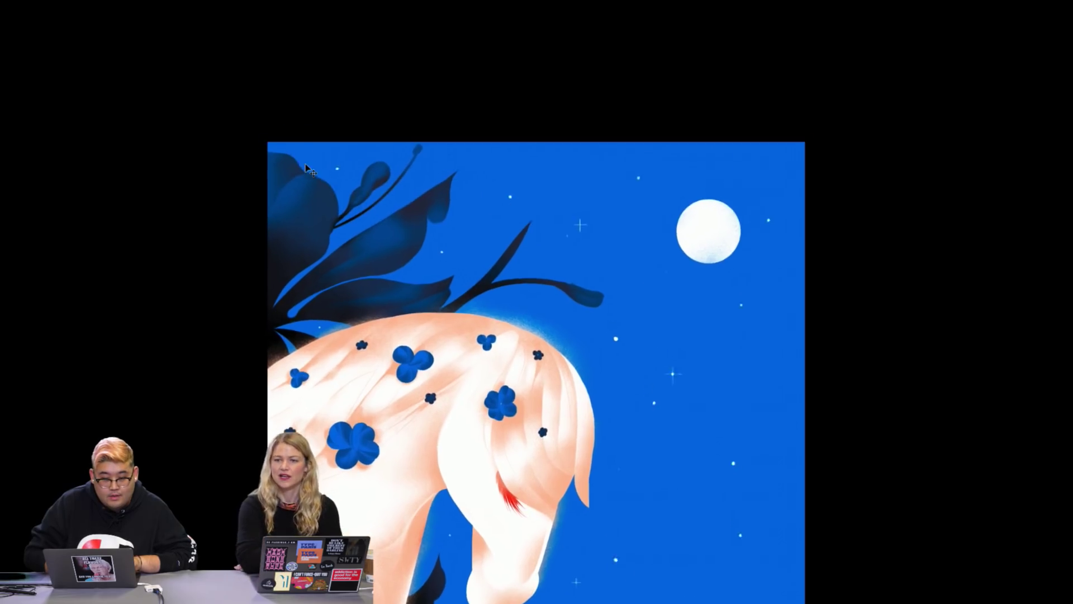
{"action": "key", "text": "super+plus"}
{"action": "scroll", "coordinate": [305, 163], "scroll_direction": "left", "scroll_amount": 6}
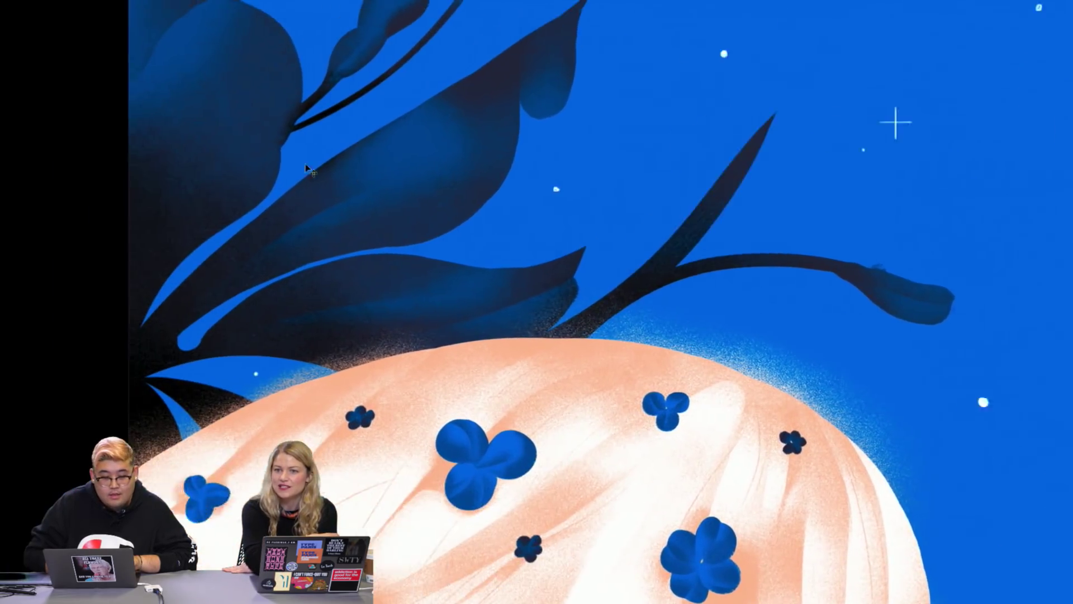
{"action": "scroll", "coordinate": [305, 163], "scroll_direction": "up", "scroll_amount": 2}
{"action": "key", "text": "super+minus"}
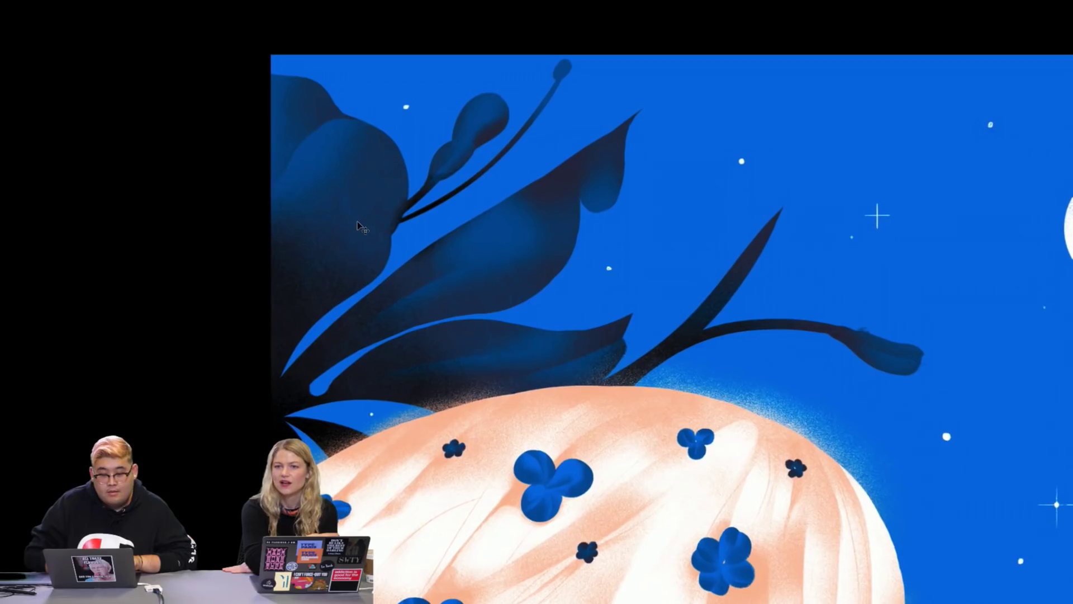
{"action": "scroll", "coordinate": [358, 221], "scroll_direction": "up", "scroll_amount": 1}
{"action": "scroll", "coordinate": [229, 370], "scroll_direction": "down", "scroll_amount": 1}
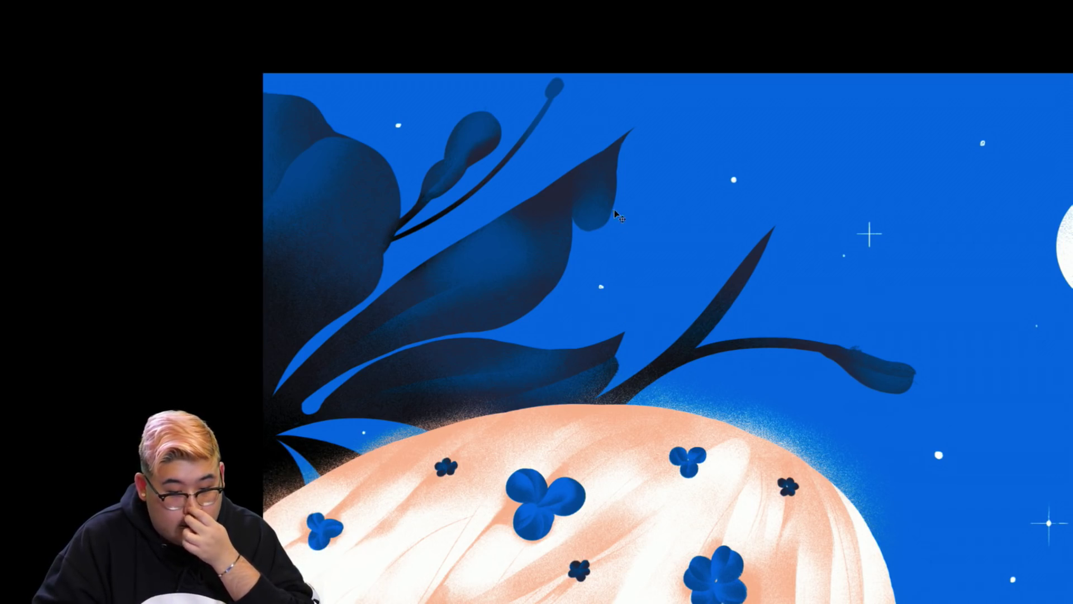
{"action": "key", "text": "ctrl+plus"}
{"action": "key", "text": "ctrl+minus"}
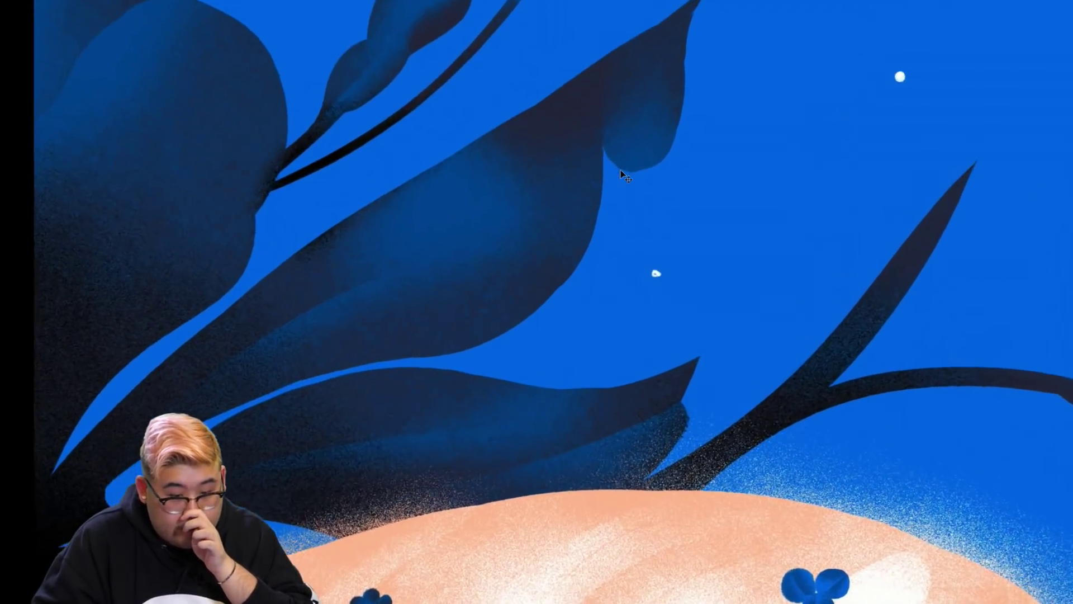
{"action": "key", "text": "ctrl+minus"}
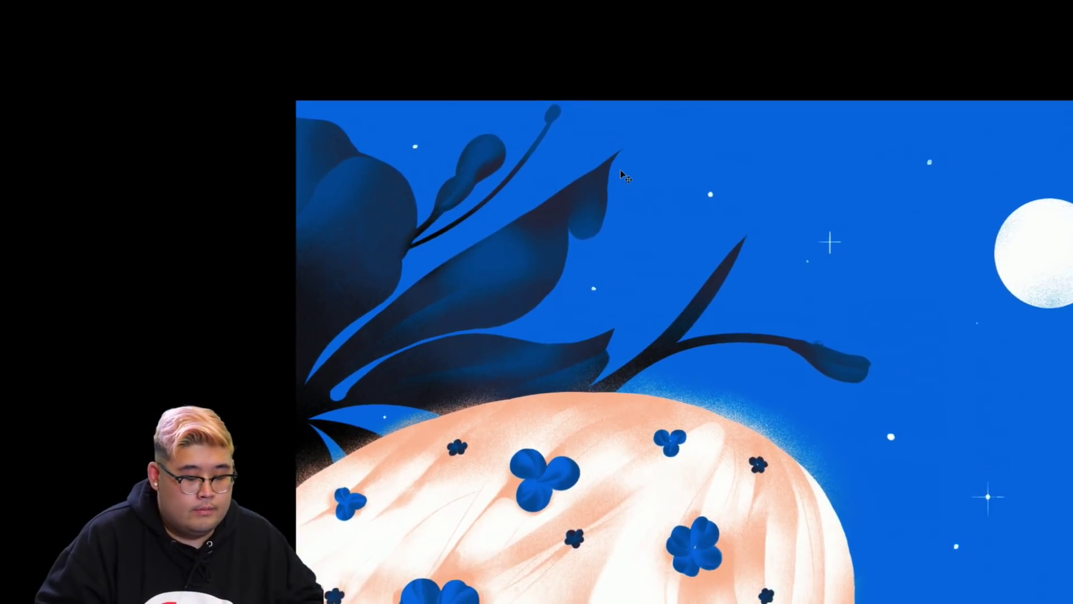
{"action": "scroll", "coordinate": [621, 176], "scroll_direction": "down", "scroll_amount": 2}
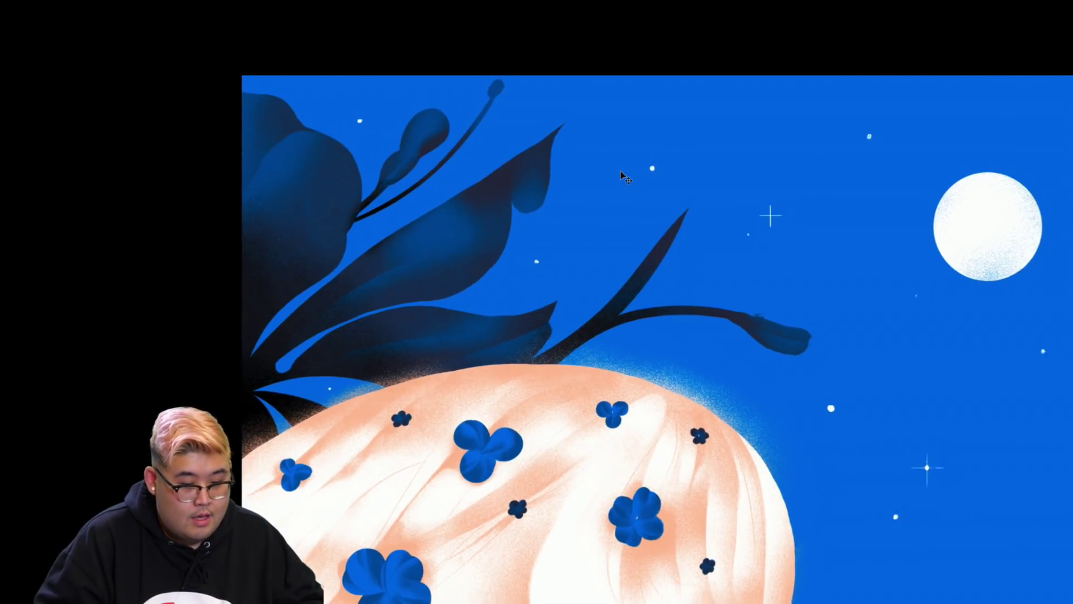
{"action": "scroll", "coordinate": [620, 176], "scroll_direction": "right", "scroll_amount": 3}
{"action": "scroll", "coordinate": [621, 176], "scroll_direction": "down", "scroll_amount": 2}
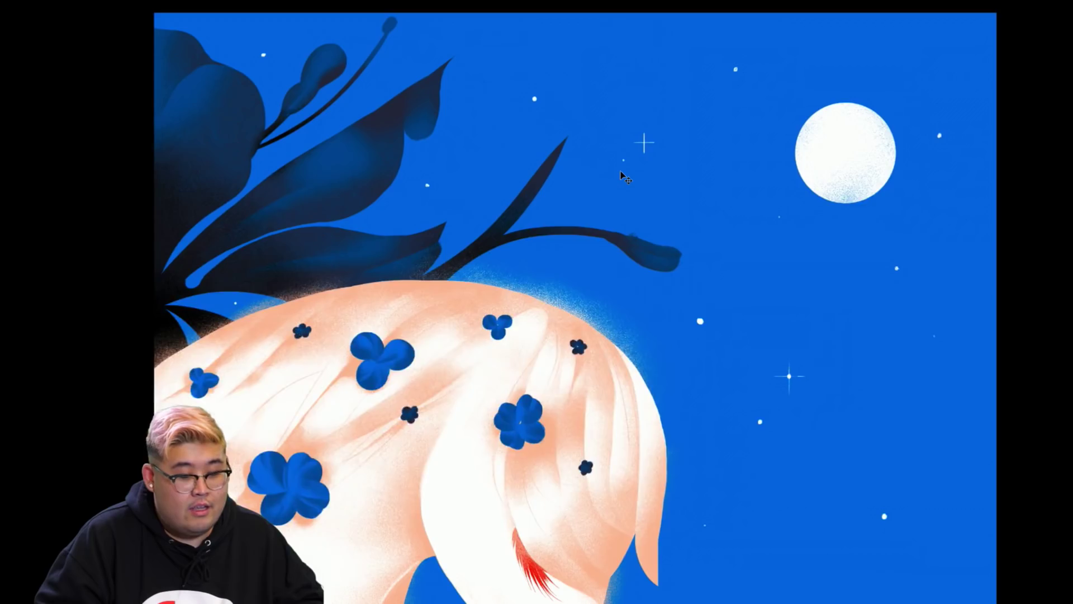
Examine the lower half of the illustration, including the reaching figure, the horse's muzzle and foreleg, and the surrounding foliage.
{"action": "scroll", "coordinate": [625, 176], "scroll_direction": "down", "scroll_amount": 6}
{"action": "scroll", "coordinate": [625, 176], "scroll_direction": "right", "scroll_amount": 1}
{"action": "scroll", "coordinate": [625, 177], "scroll_direction": "down", "scroll_amount": 4}
{"action": "scroll", "coordinate": [625, 177], "scroll_direction": "left", "scroll_amount": 1}
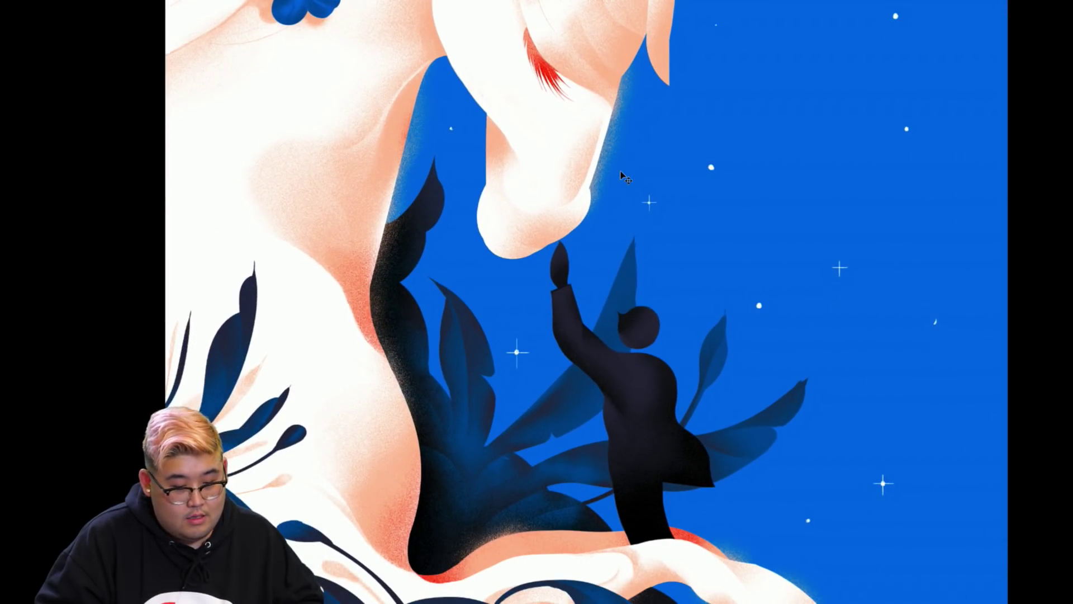
{"action": "scroll", "coordinate": [625, 177], "scroll_direction": "left", "scroll_amount": 1}
{"action": "scroll", "coordinate": [625, 177], "scroll_direction": "down", "scroll_amount": 2}
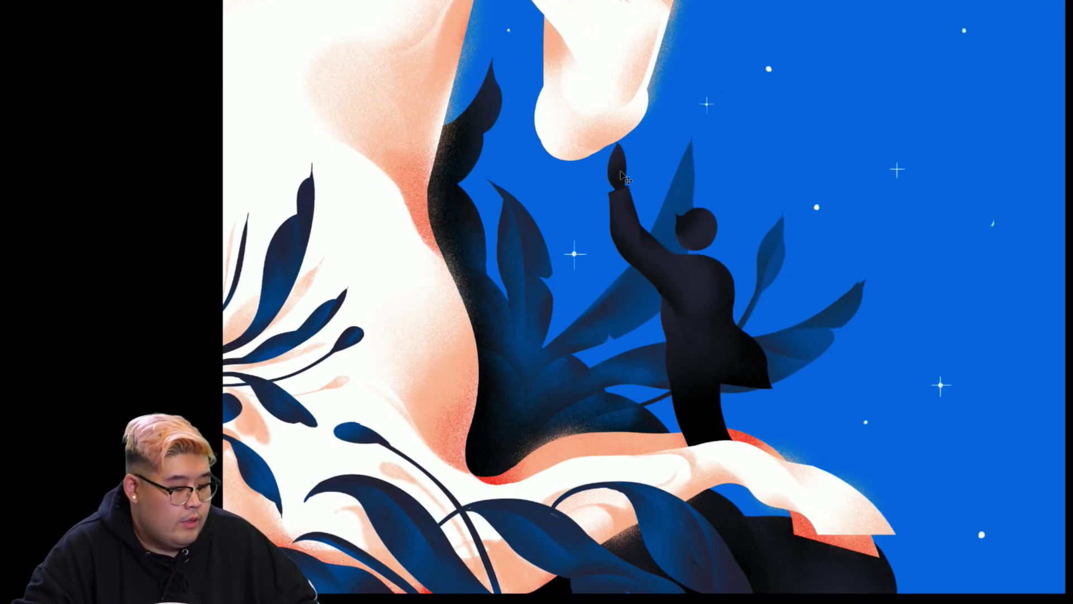
{"action": "scroll", "coordinate": [625, 177], "scroll_direction": "down", "scroll_amount": 1}
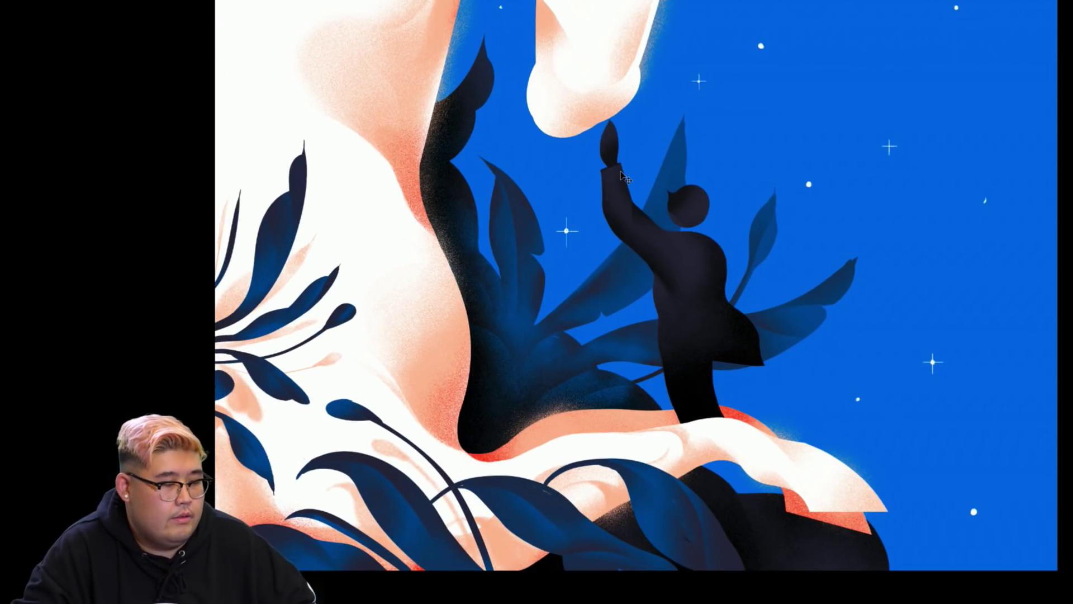
{"action": "scroll", "coordinate": [622, 175], "scroll_direction": "right", "scroll_amount": 1}
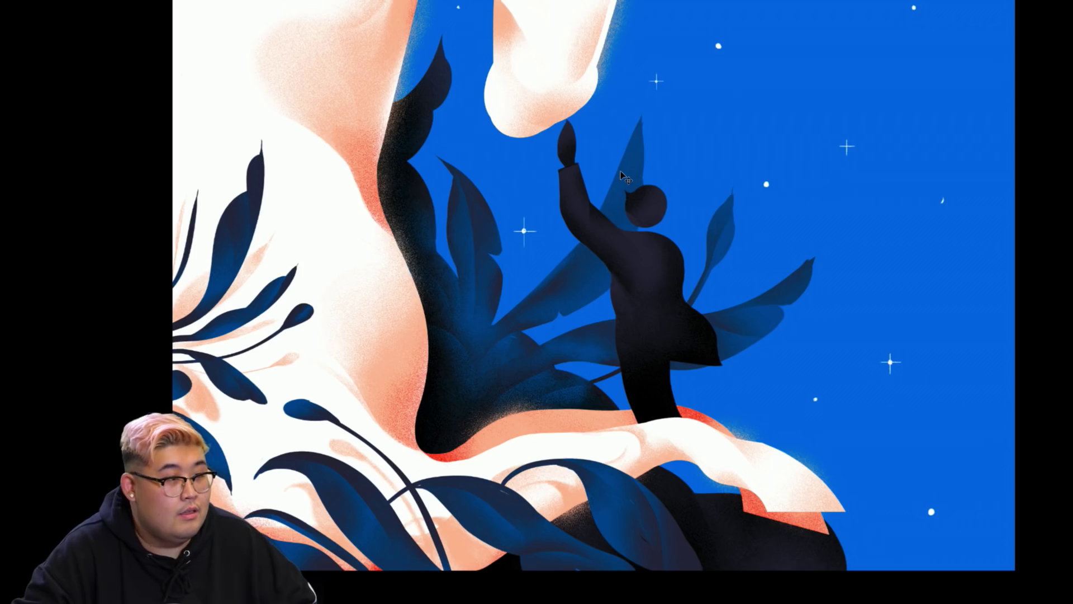
{"action": "scroll", "coordinate": [475, 394], "scroll_direction": "right", "scroll_amount": 1}
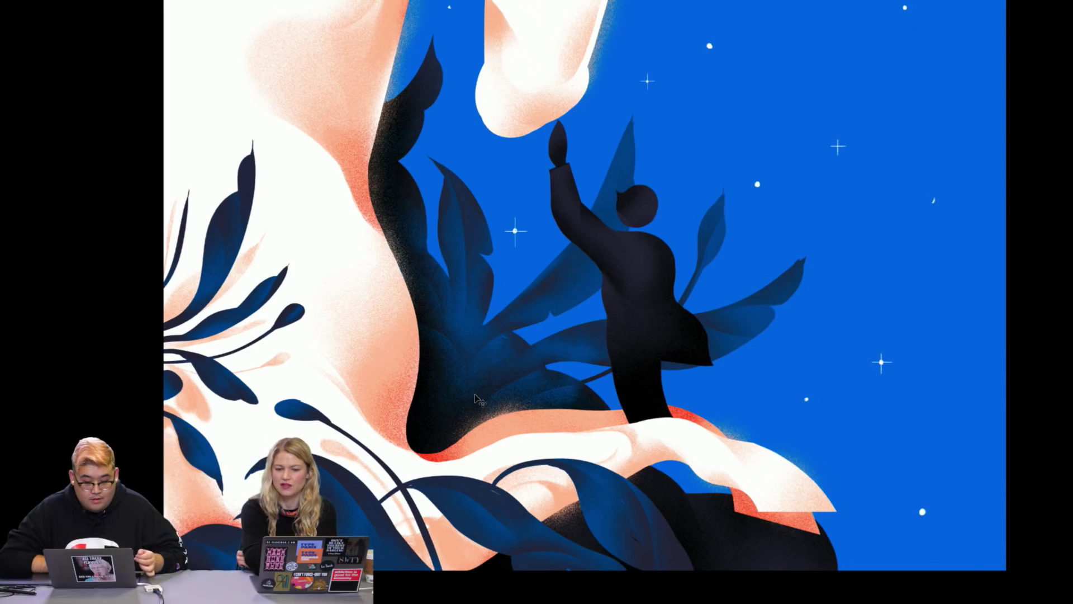
{"action": "scroll", "coordinate": [475, 394], "scroll_direction": "right", "scroll_amount": 3}
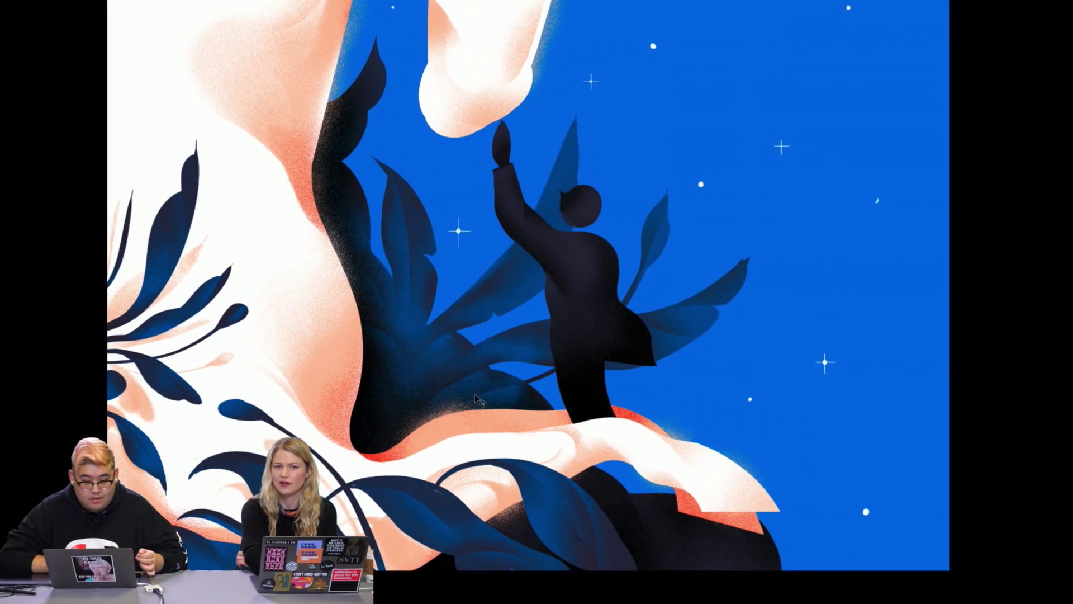
{"action": "scroll", "coordinate": [476, 398], "scroll_direction": "up", "scroll_amount": 5}
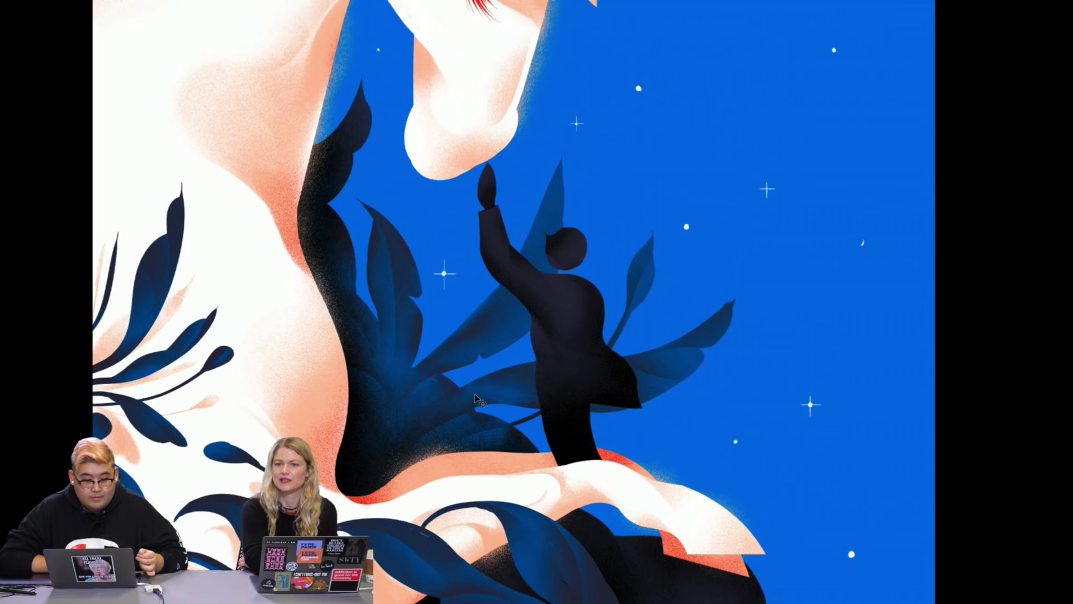
{"action": "scroll", "coordinate": [474, 394], "scroll_direction": "down", "scroll_amount": 5}
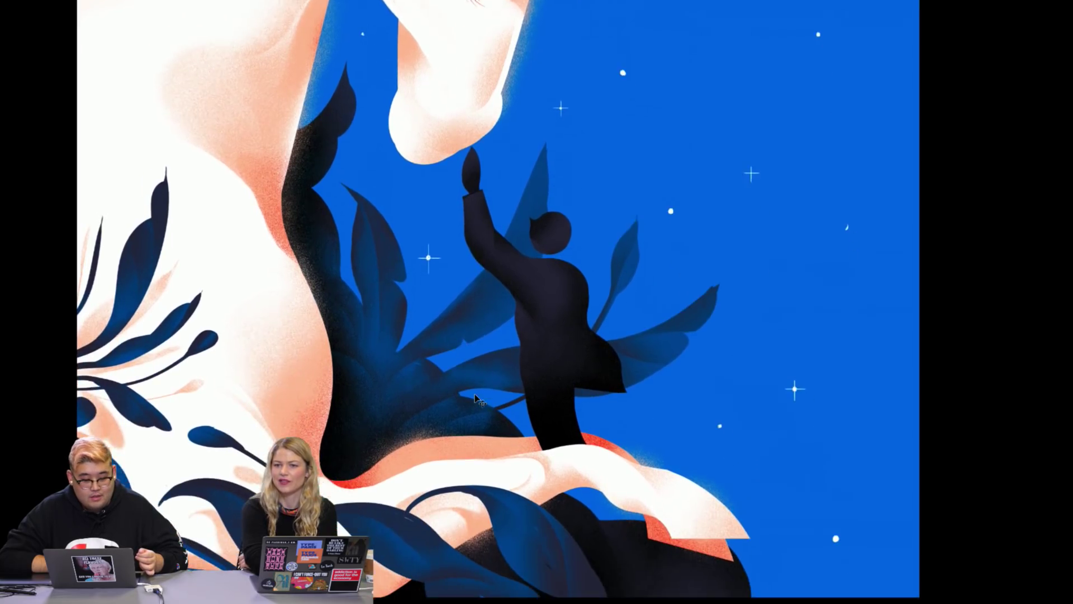
{"action": "scroll", "coordinate": [474, 399], "scroll_direction": "left", "scroll_amount": 5}
{"action": "scroll", "coordinate": [475, 399], "scroll_direction": "up", "scroll_amount": 2}
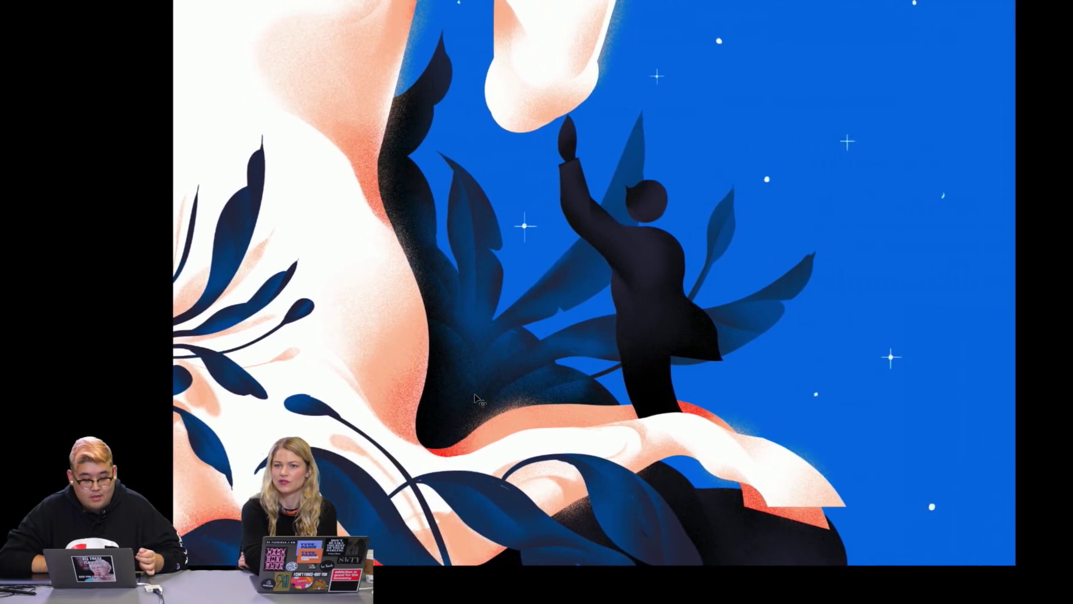
Examine the horse's head, flowered mane and grainy glow up to the leaves and moon, ending on a wider view.
{"action": "scroll", "coordinate": [475, 394], "scroll_direction": "up", "scroll_amount": 7}
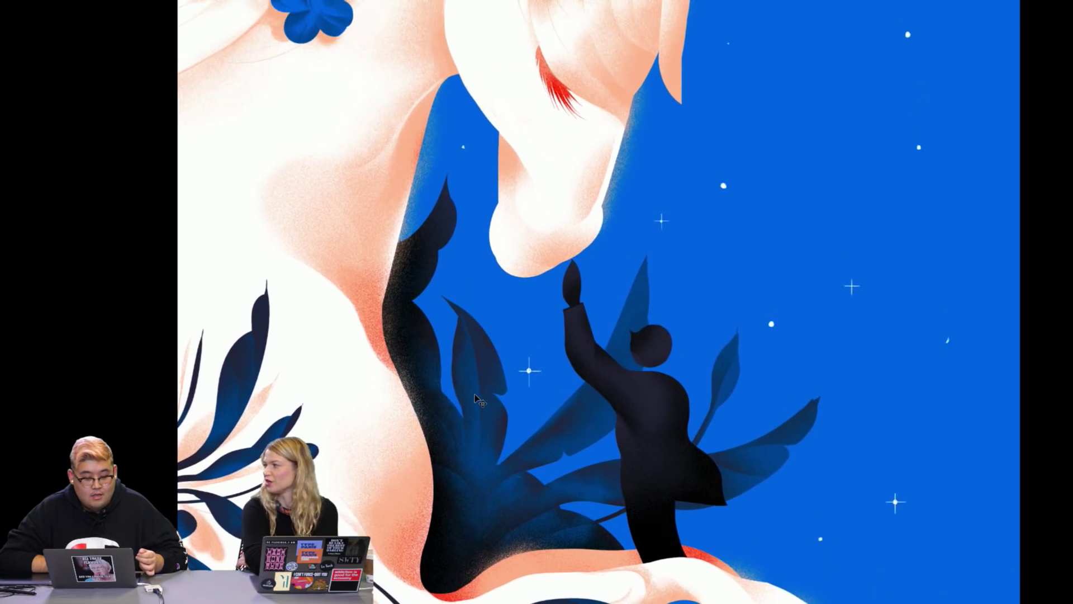
{"action": "scroll", "coordinate": [474, 394], "scroll_direction": "up", "scroll_amount": 5}
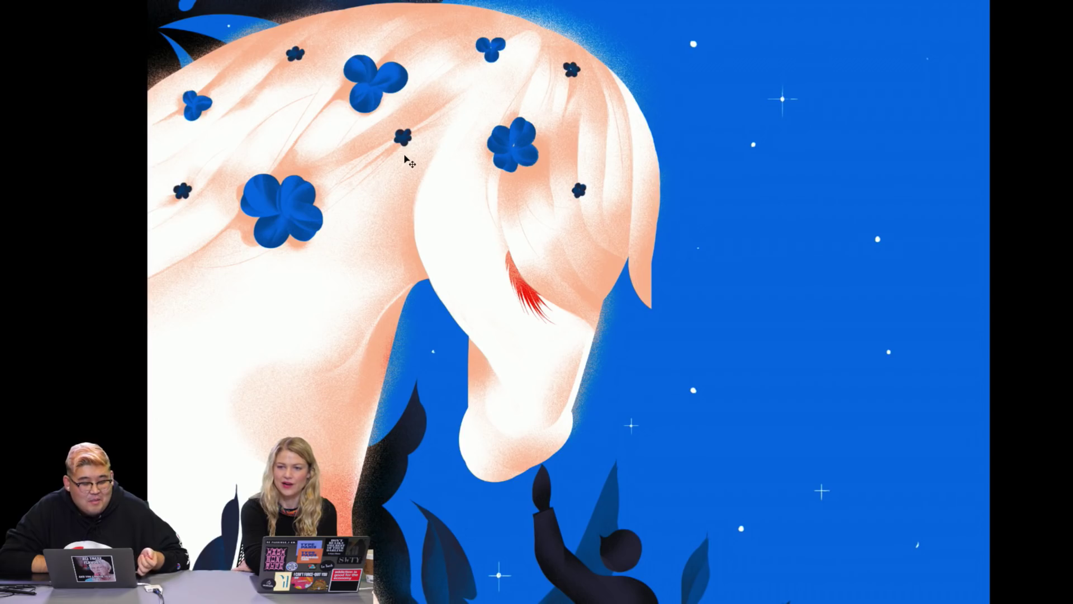
{"action": "scroll", "coordinate": [405, 160], "scroll_direction": "up", "scroll_amount": 8}
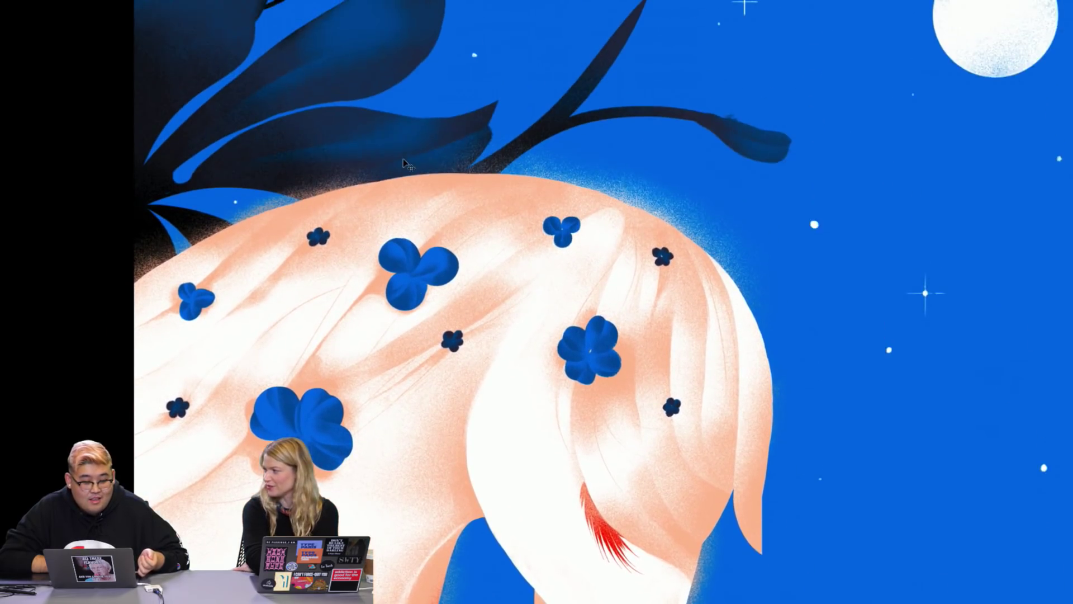
{"action": "scroll", "coordinate": [404, 159], "scroll_direction": "up", "scroll_amount": 4}
{"action": "scroll", "coordinate": [404, 159], "scroll_direction": "up", "scroll_amount": 3}
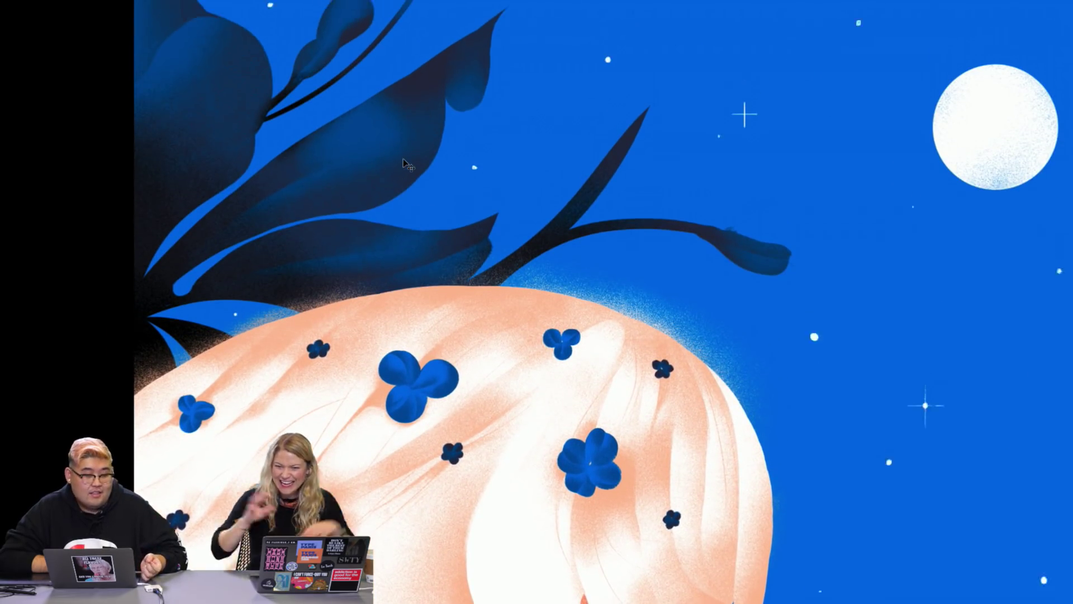
{"action": "scroll", "coordinate": [403, 160], "scroll_direction": "up", "scroll_amount": 2}
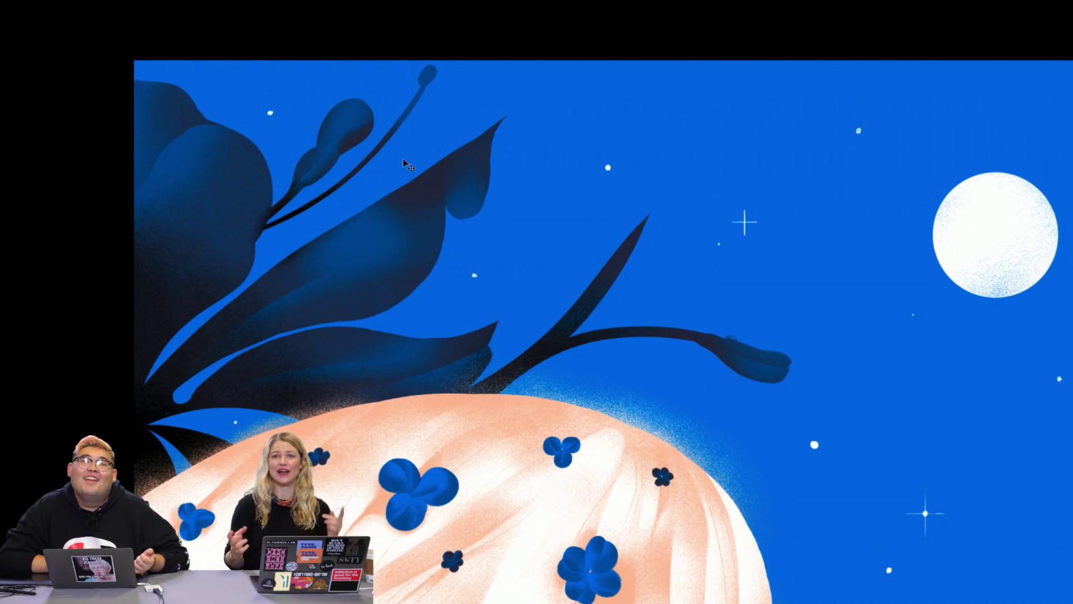
{"action": "scroll", "coordinate": [403, 159], "scroll_direction": "down", "scroll_amount": 8}
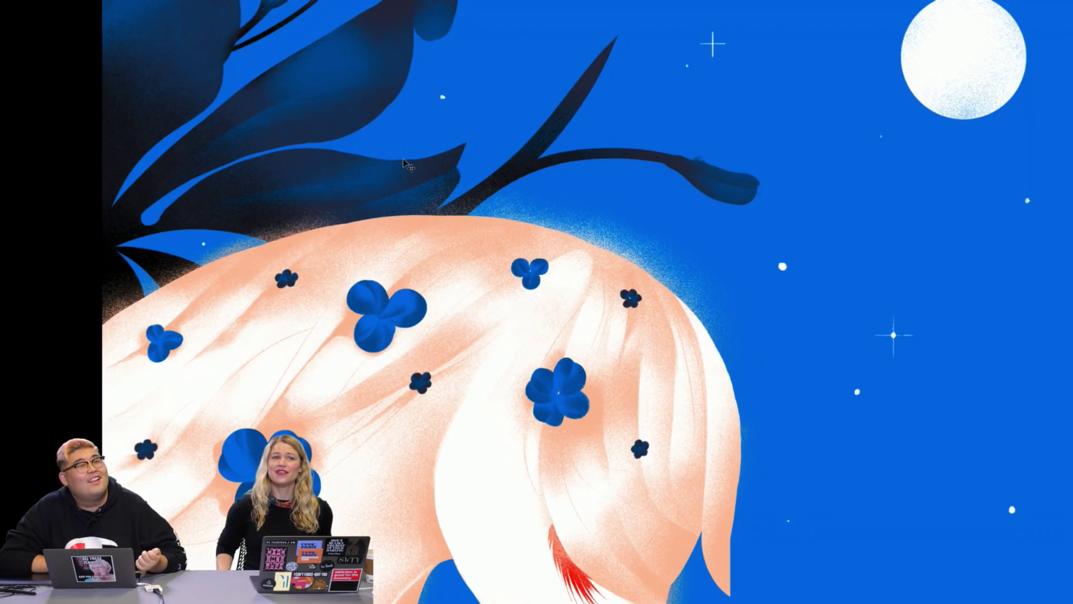
{"action": "key", "text": "super+minus"}
{"action": "key", "text": "super+minus"}
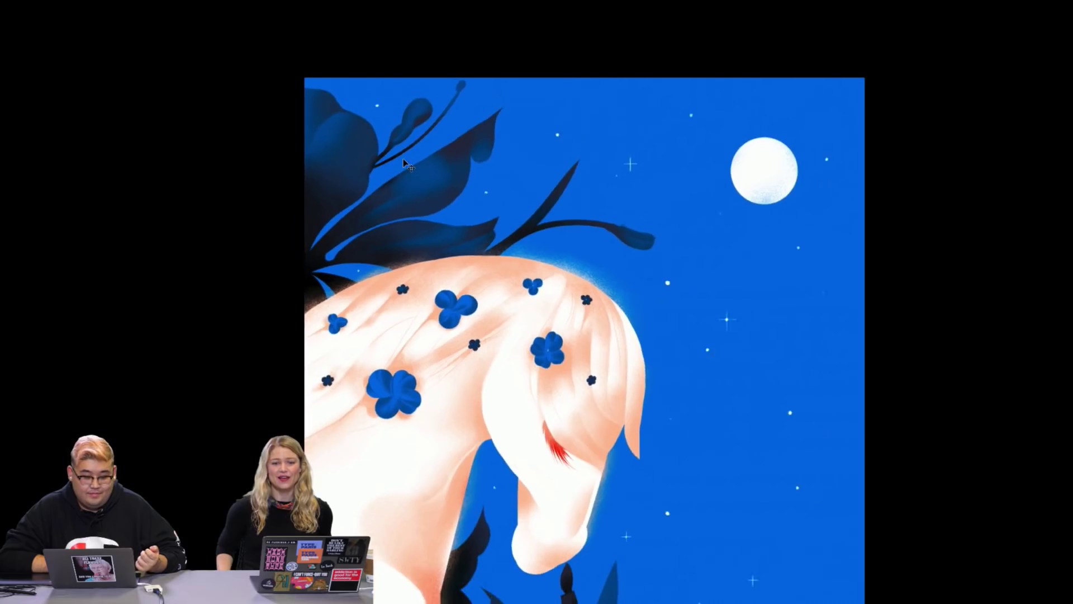